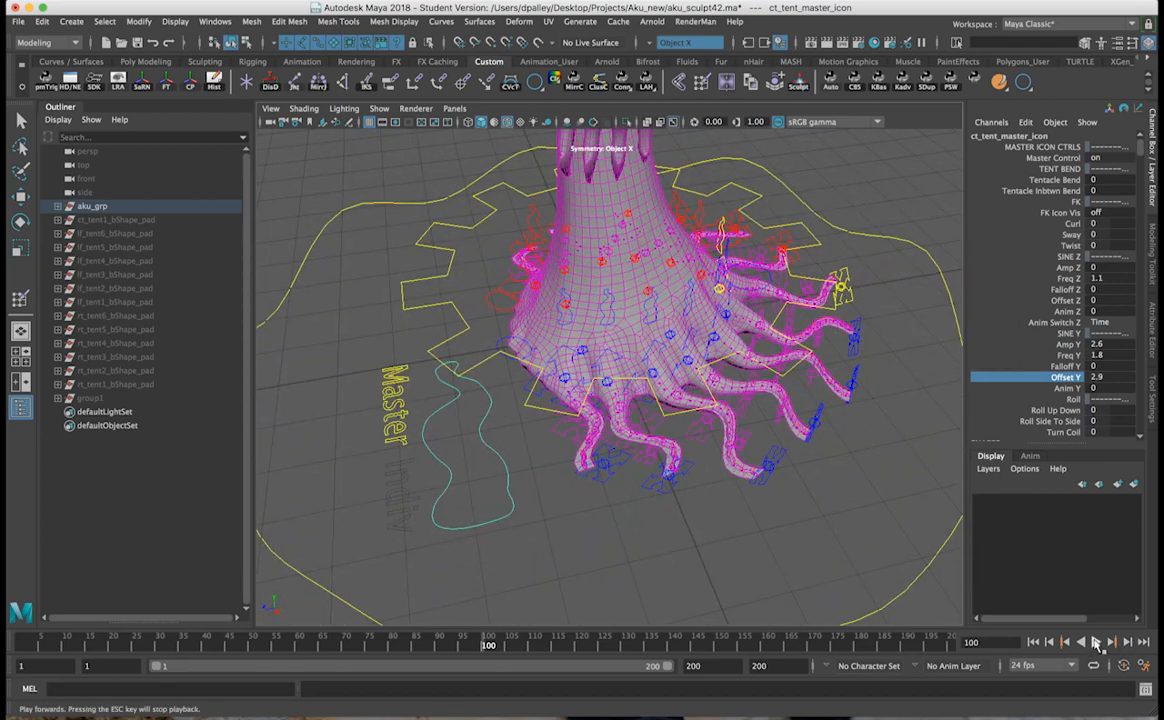
Step: Play the animation and view the moving tentacles from several sides
click(1096, 643)
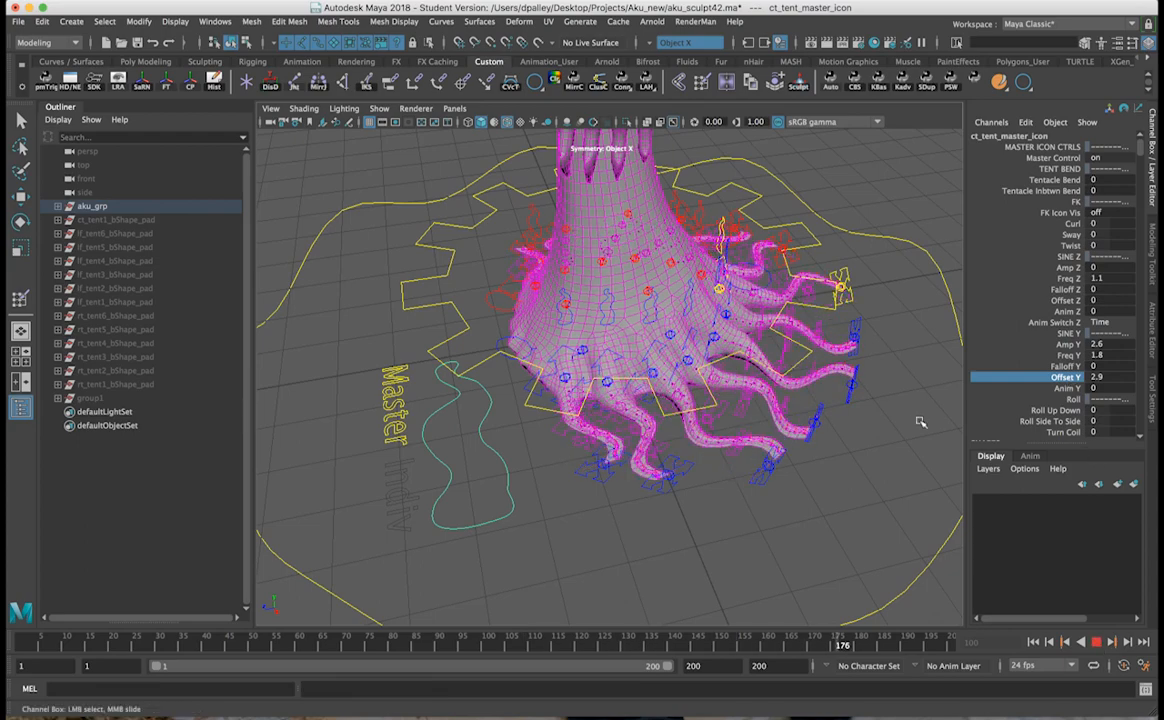
alt+drag(918, 420, 709, 408)
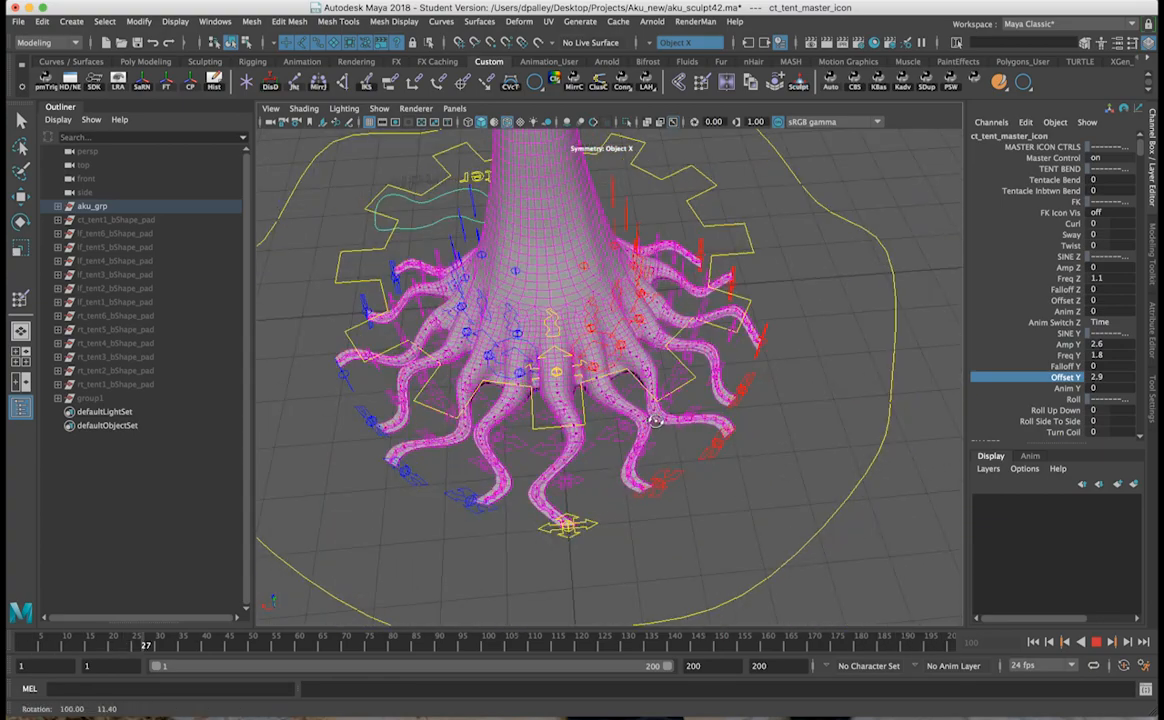
alt+drag(655, 420, 883, 411)
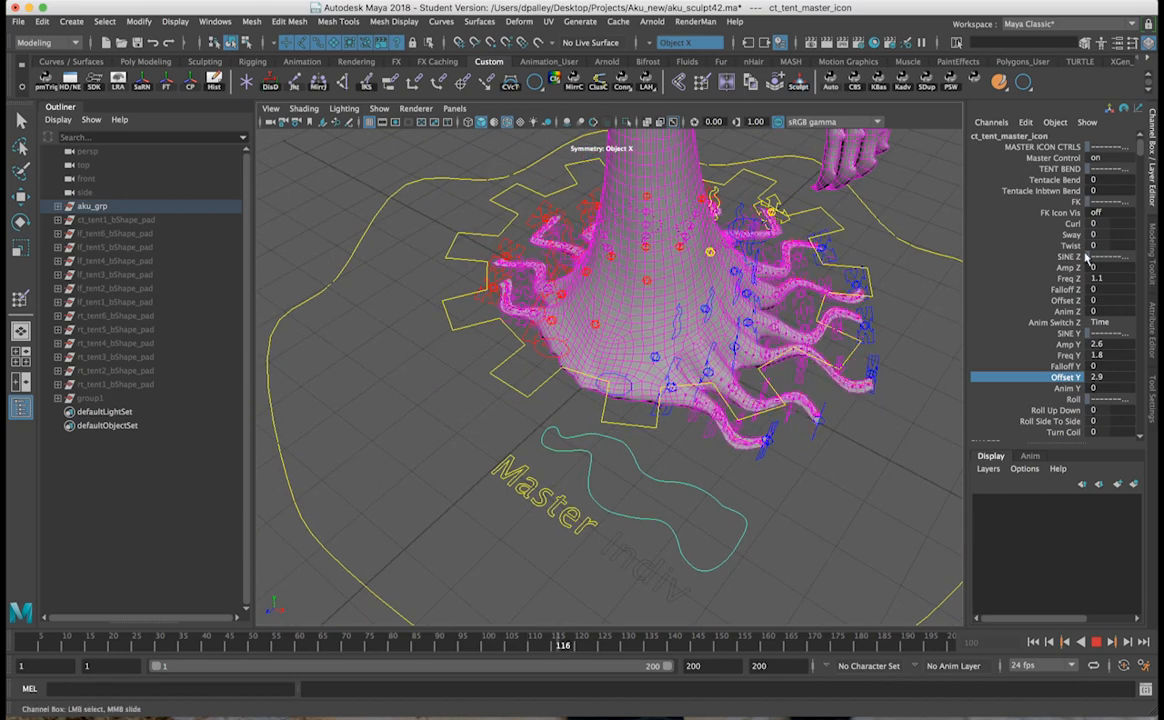
Step: Try a Sway of -1.4 on the tentacle master control while the animation plays, and stop playback
click(1070, 234)
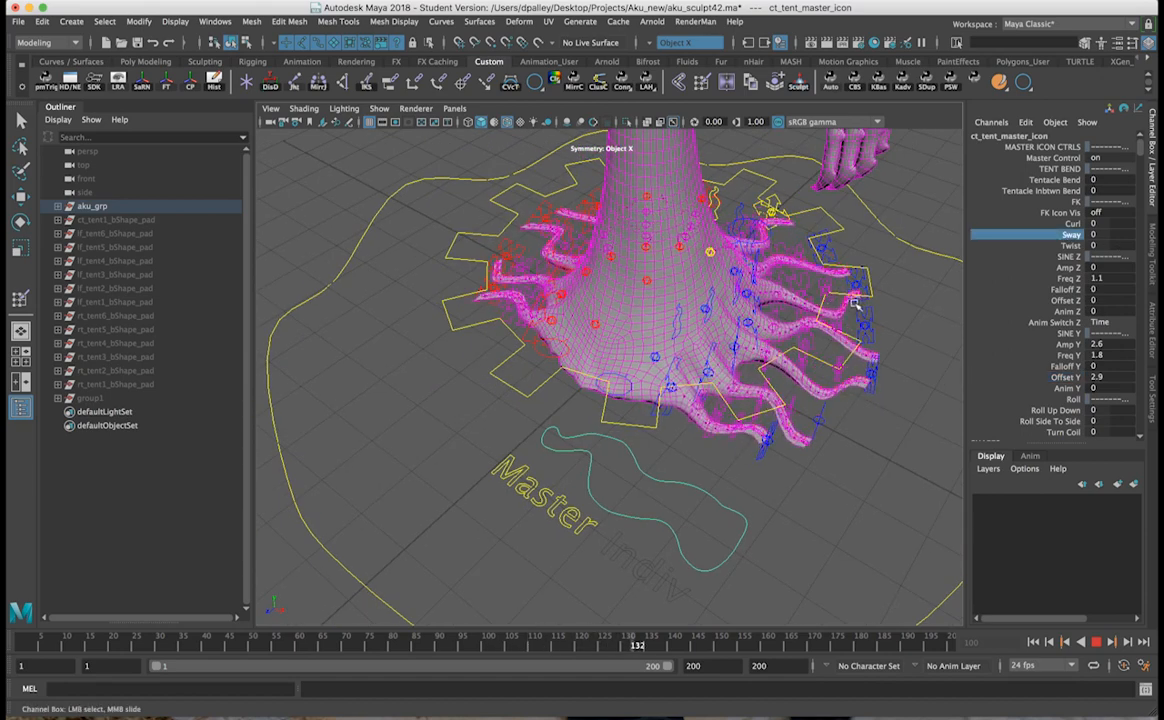
alt+drag(878, 358, 730, 455)
alt+drag(772, 371, 800, 272)
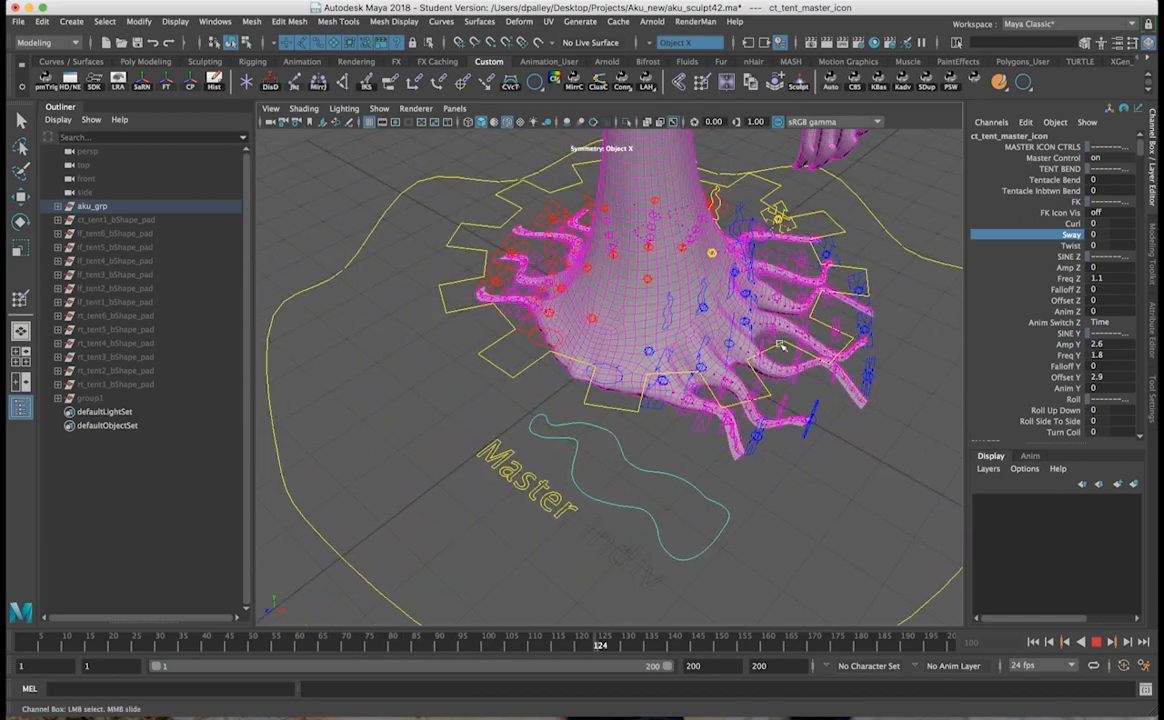
alt+drag(793, 340, 817, 333)
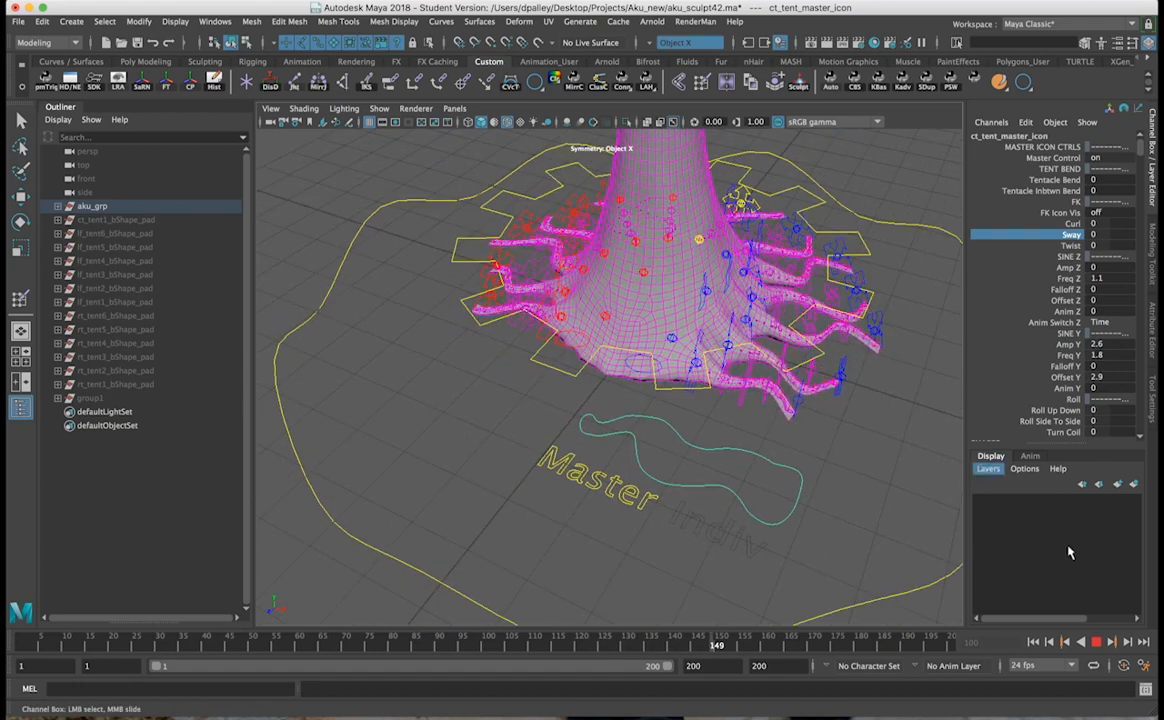
click(1096, 642)
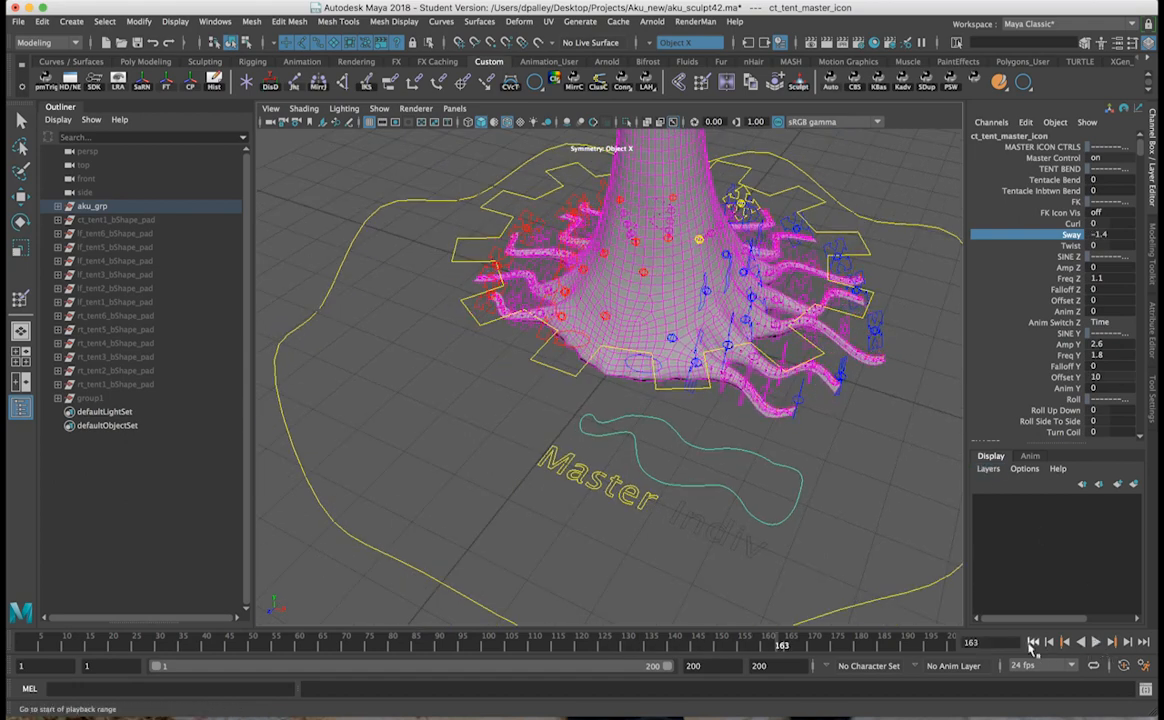
Step: Return to the first frame and set Amp Y and Sway on the tentacle master control to 0
click(1032, 644)
click(1065, 345)
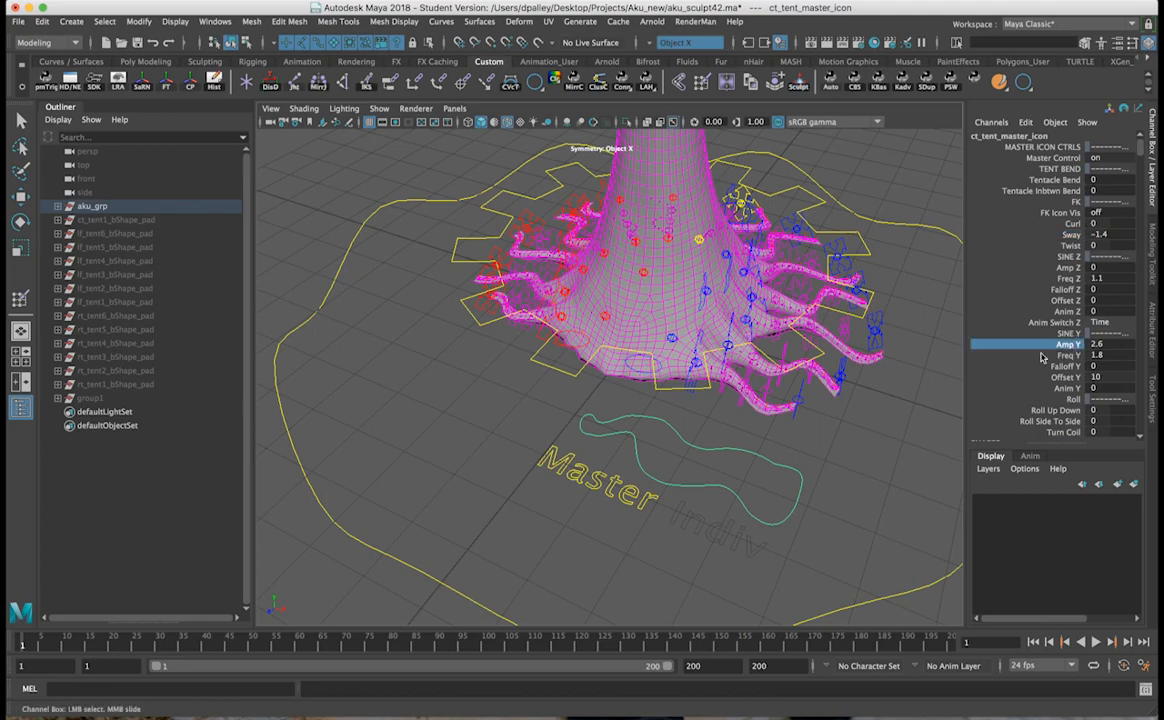
alt+drag(872, 347, 712, 326)
click(1099, 236)
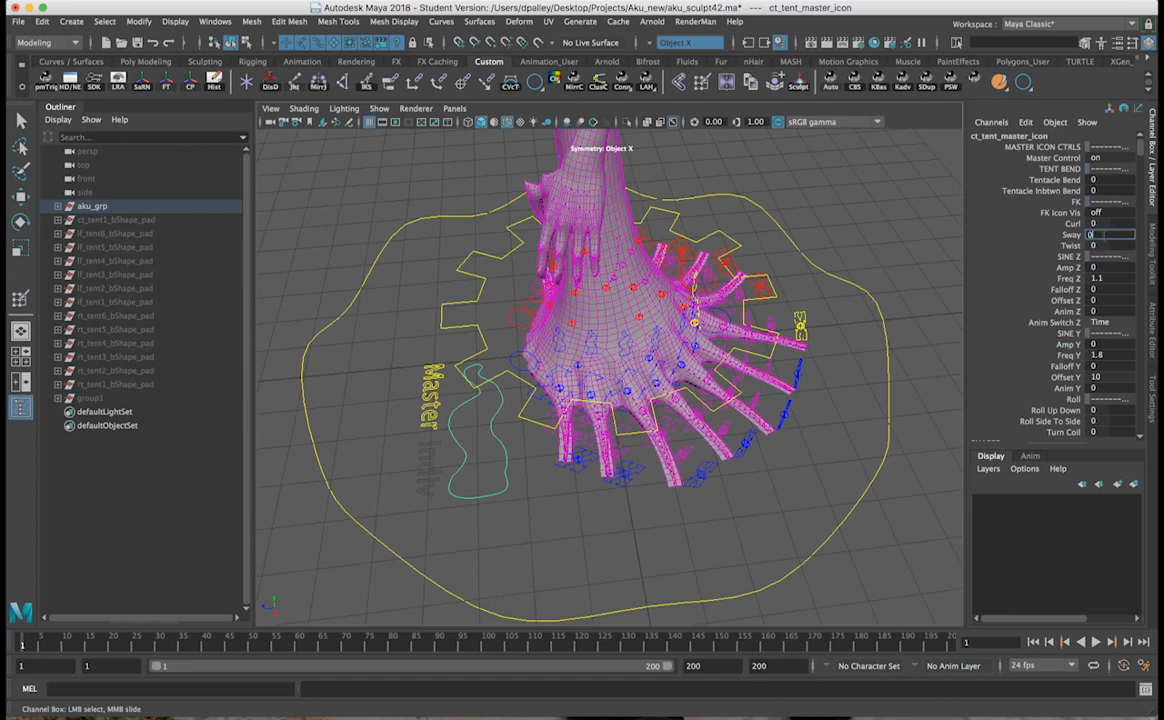
text(0)
key(Return)
Step: Examine the straightened tentacles and the base of the body from the front and both sides
alt+drag(730, 468, 800, 455)
alt+right_drag(730, 462, 850, 460)
alt+drag(795, 460, 868, 457)
alt+right_drag(868, 457, 663, 458)
alt+drag(663, 458, 708, 458)
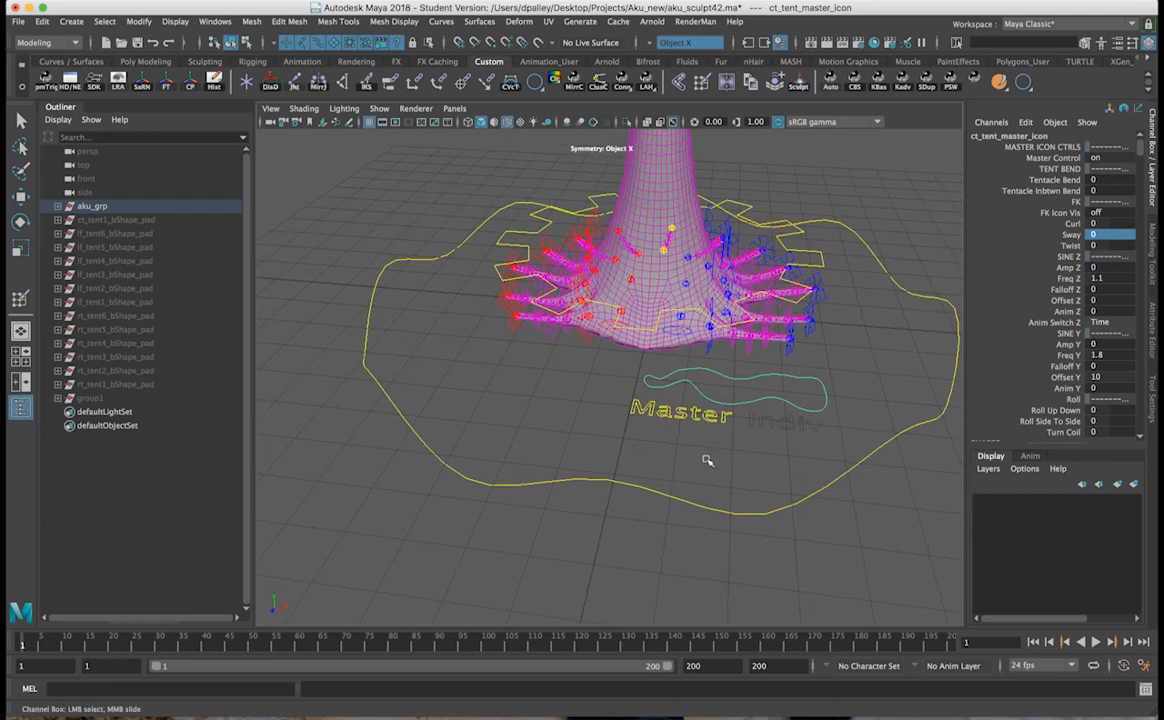
alt+right_drag(698, 459, 802, 516)
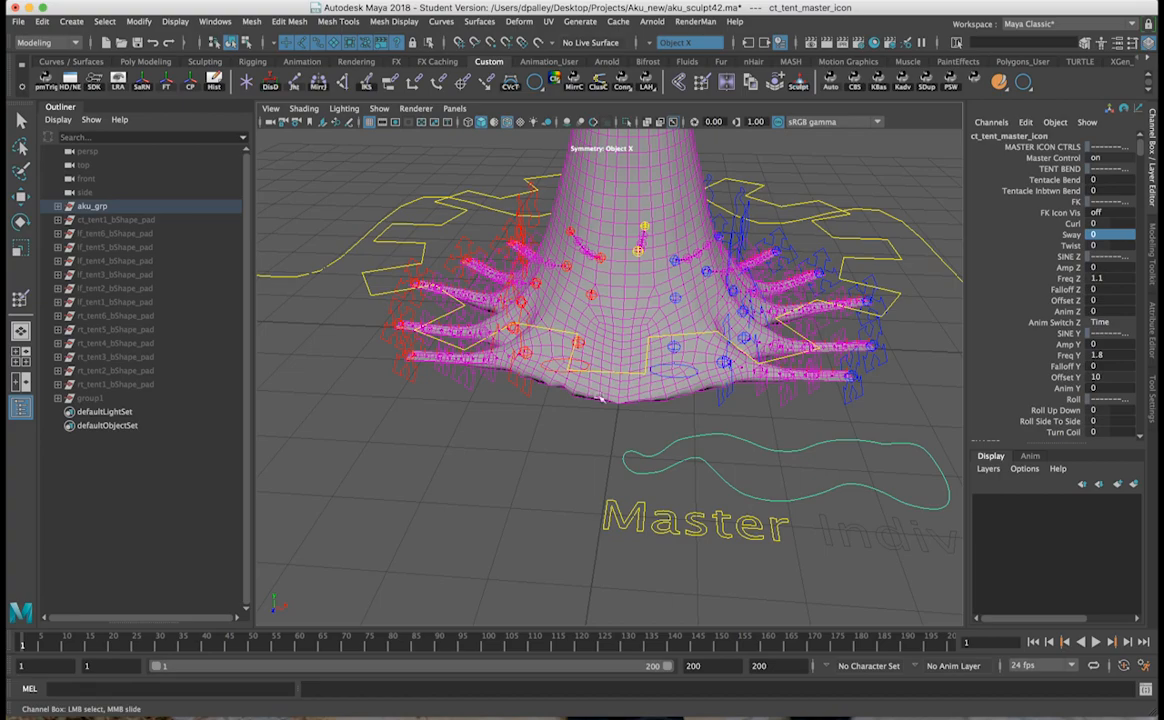
alt+drag(714, 388, 690, 420)
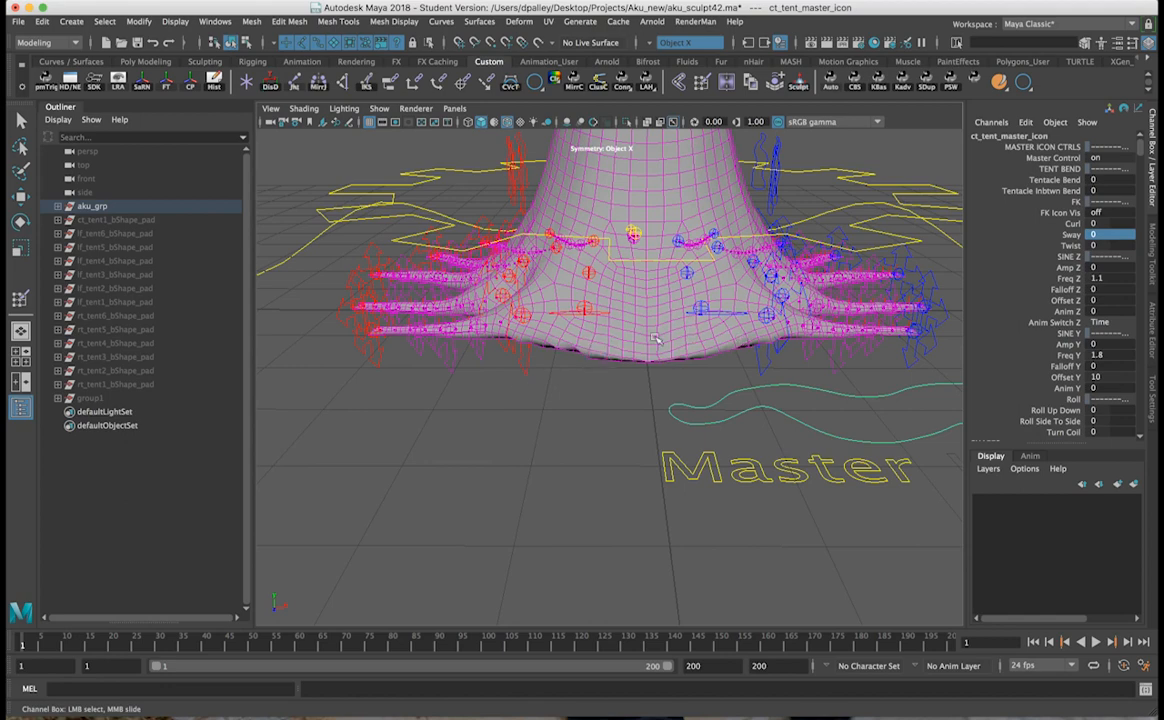
mouse_move(566, 302)
alt+mouse_down()
mouse_move(622, 330)
mouse_move(567, 303)
alt+mouse_up()
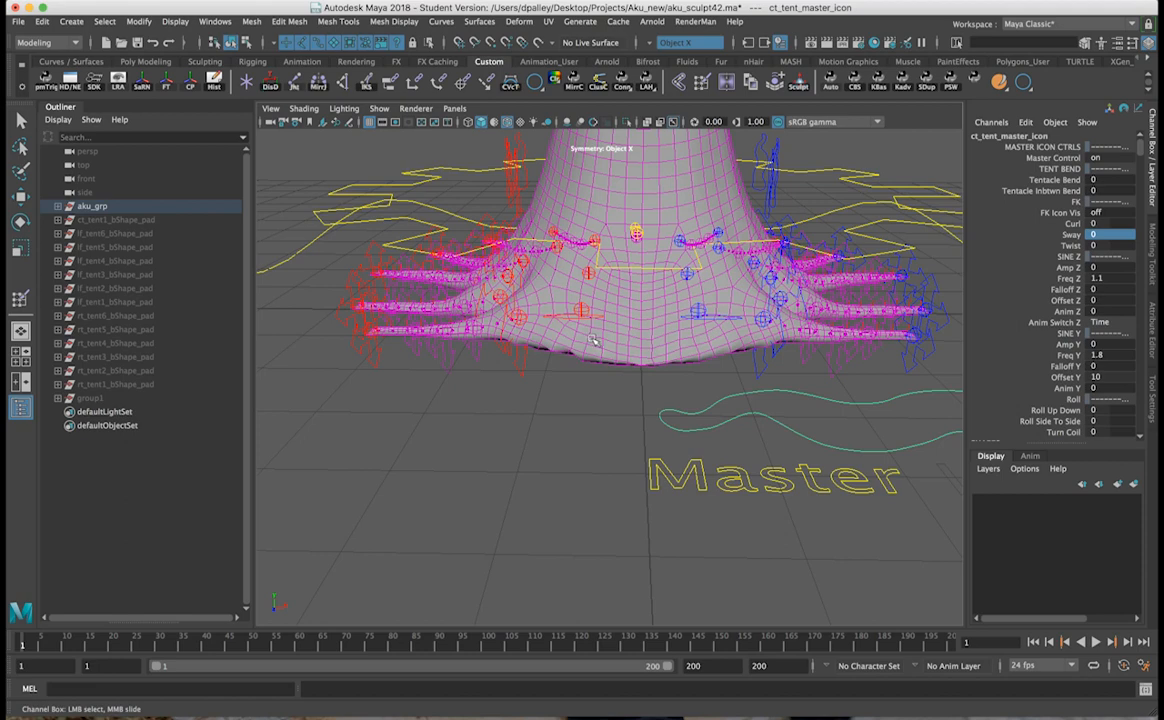
alt+drag(656, 352, 545, 340)
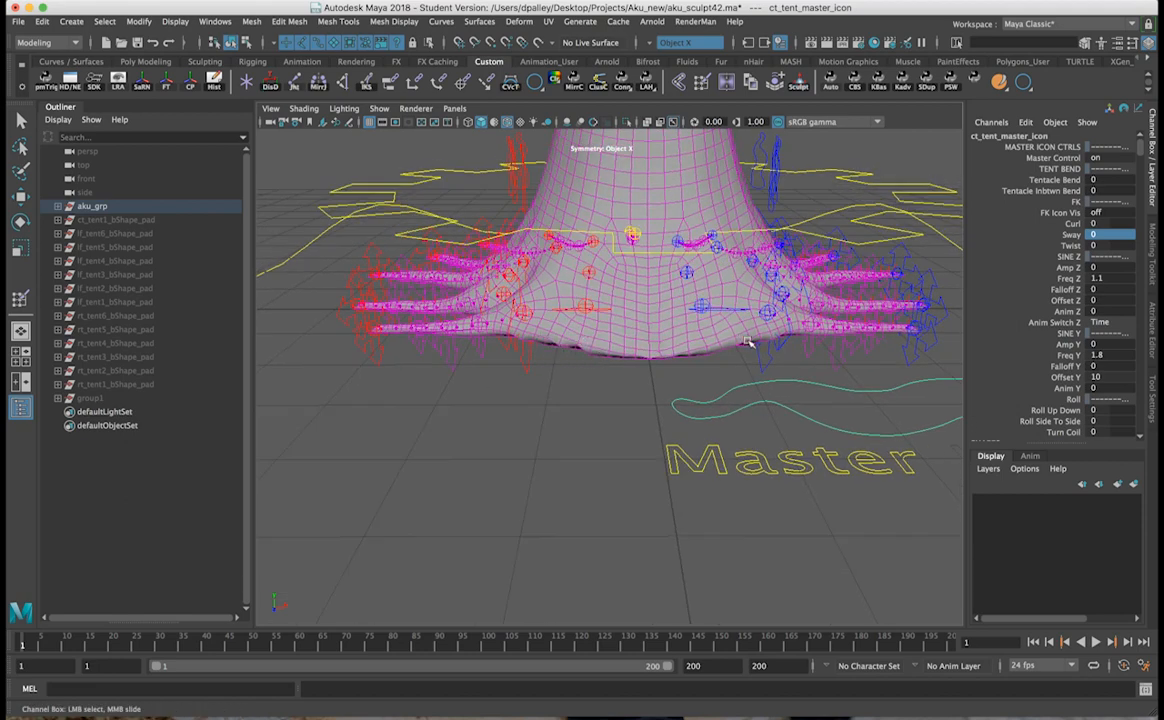
alt+drag(724, 345, 567, 333)
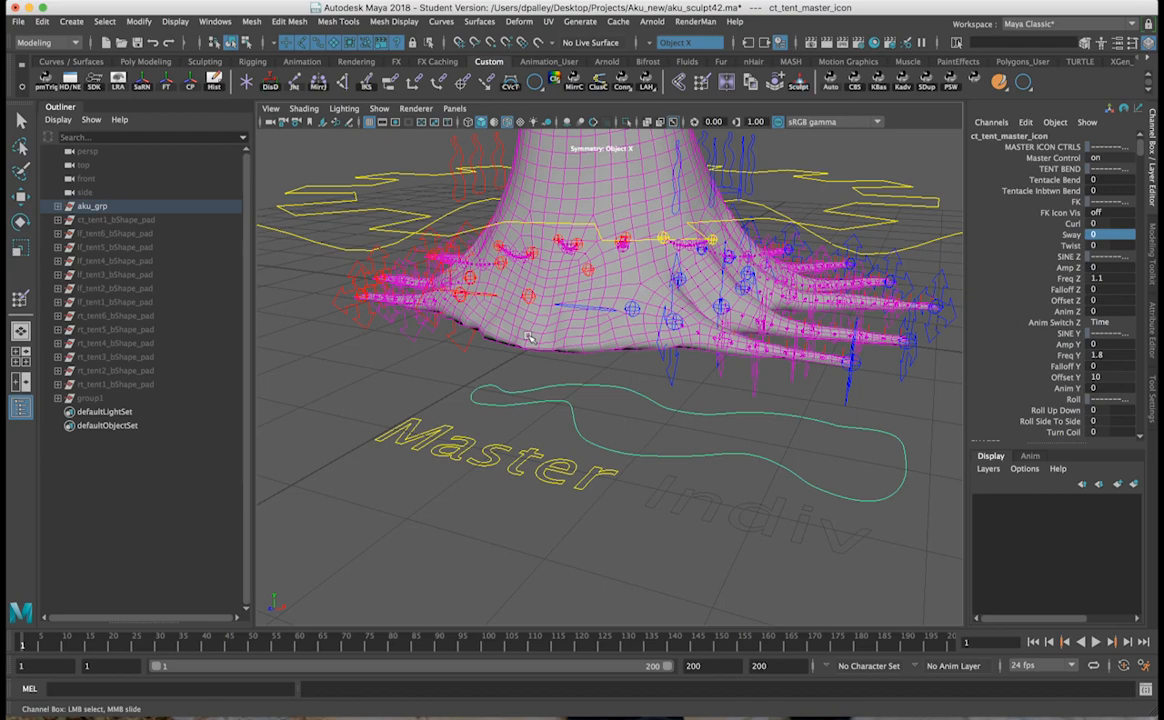
alt+drag(677, 419, 699, 428)
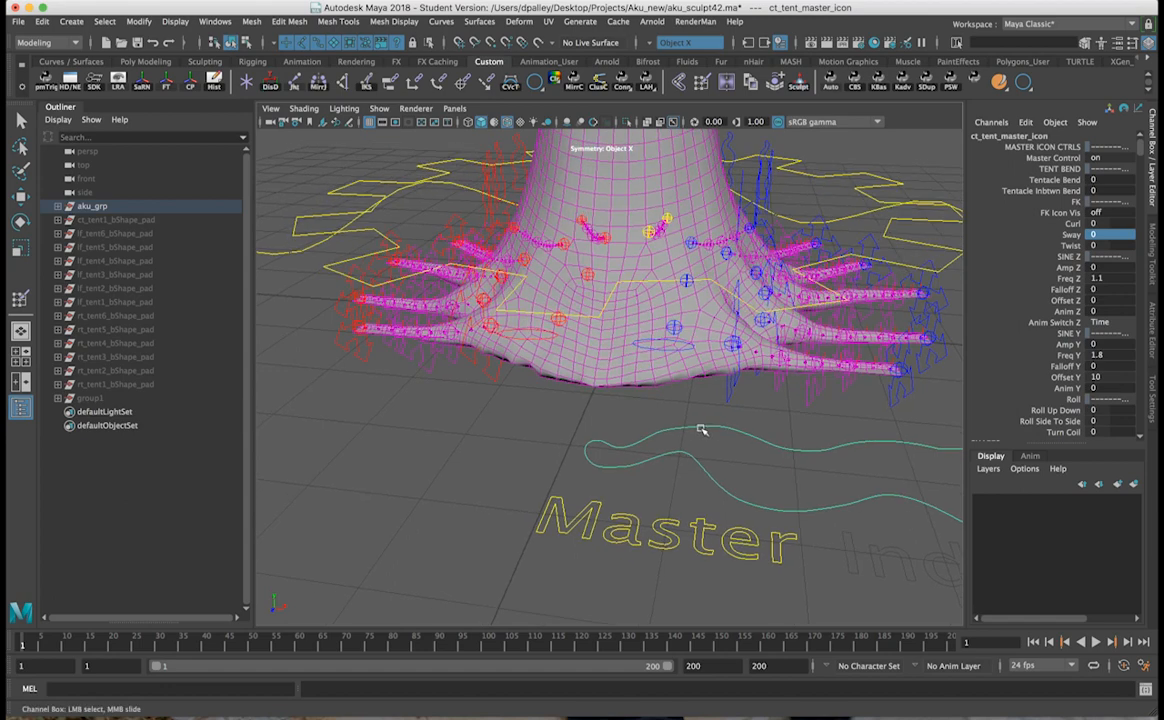
alt+drag(676, 424, 534, 345)
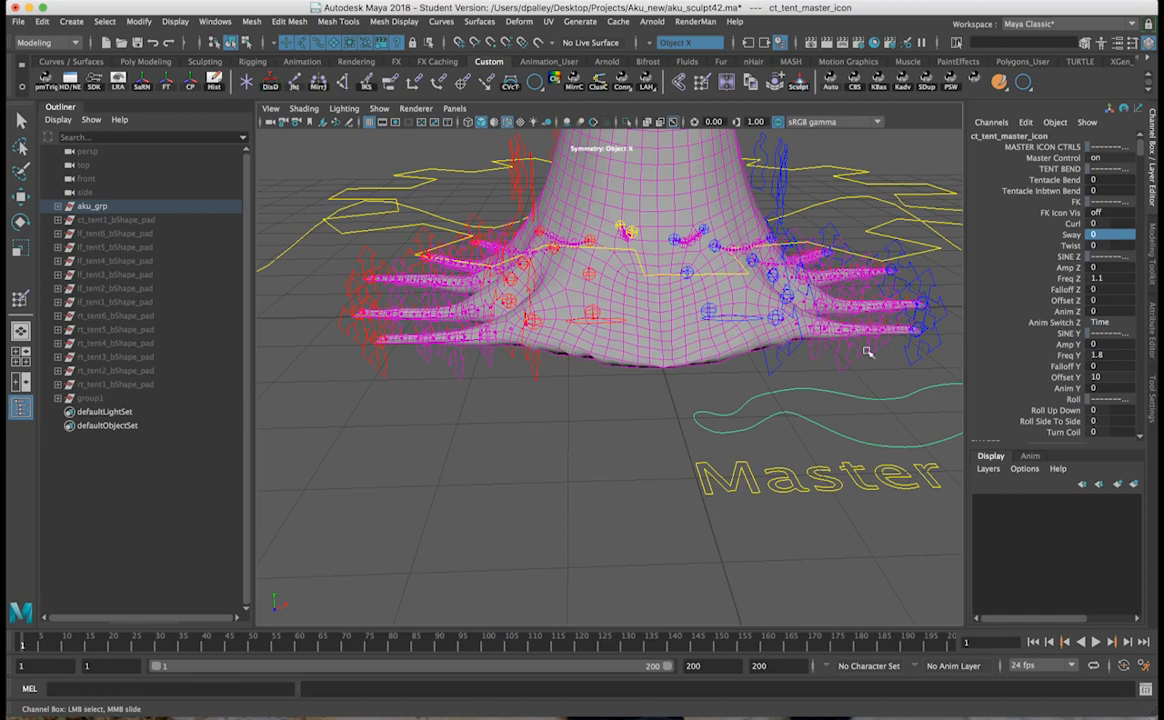
alt+drag(851, 352, 582, 356)
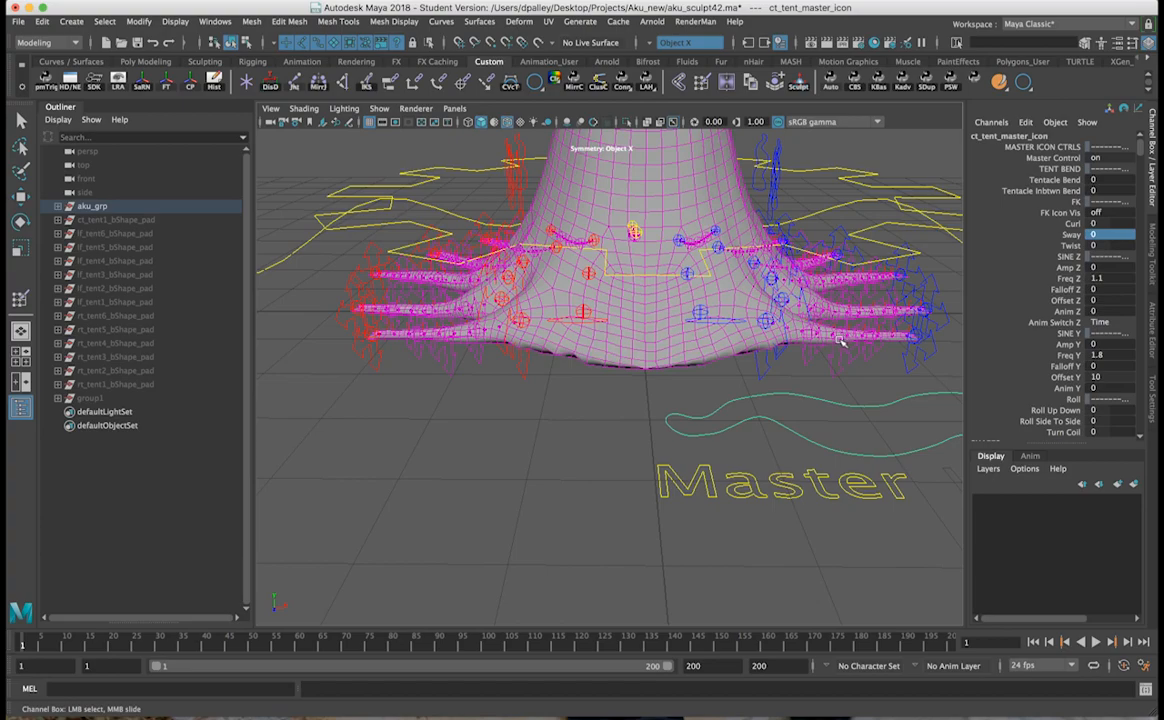
alt+drag(796, 364, 619, 348)
Step: Select the low-resolution body mesh and set the Envelope of its skinCluster41 to 0
click(550, 321)
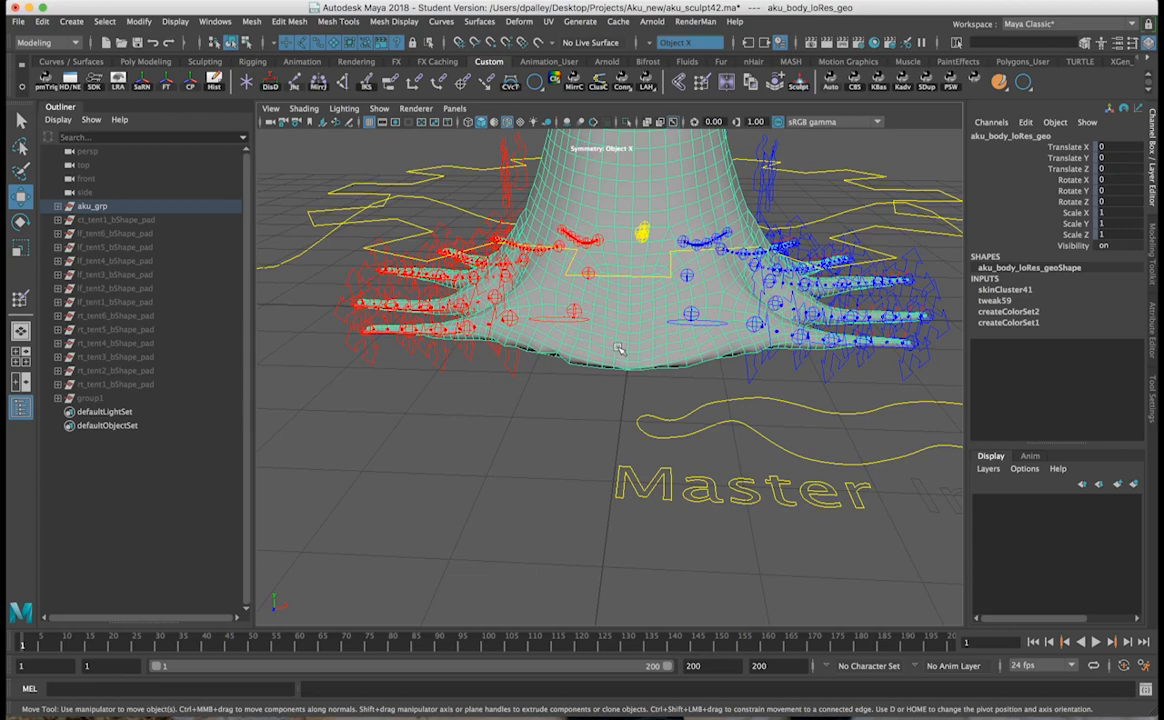
alt+drag(548, 326, 587, 357)
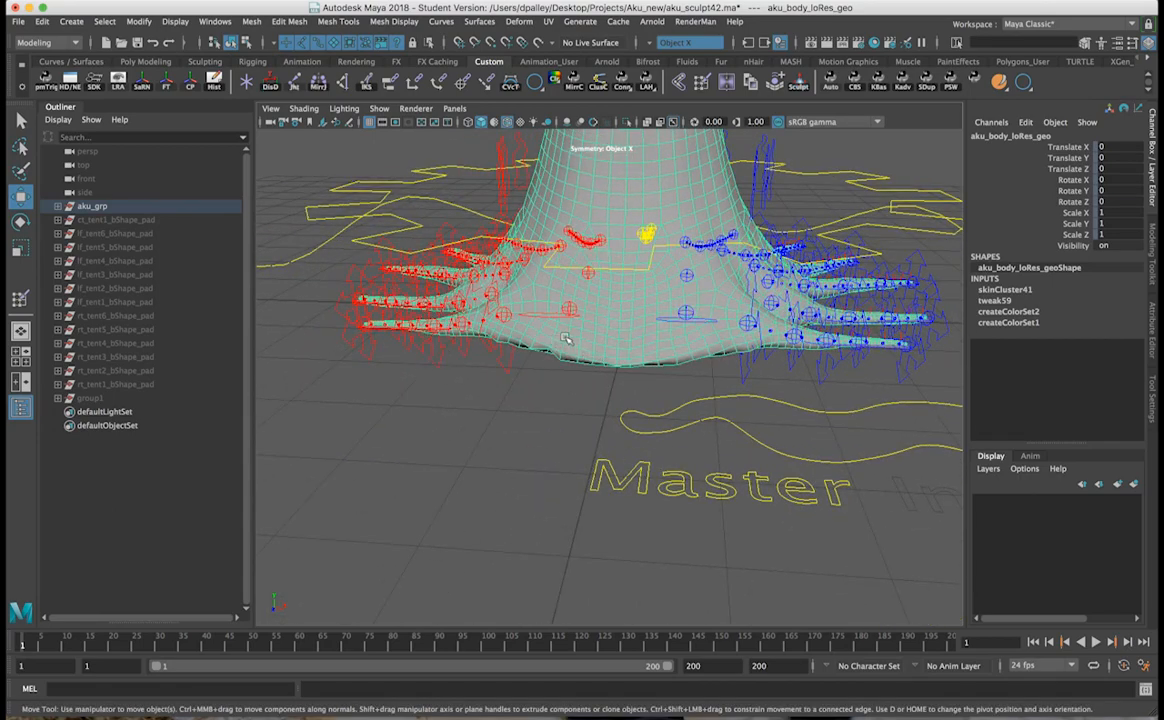
alt+drag(592, 308, 527, 287)
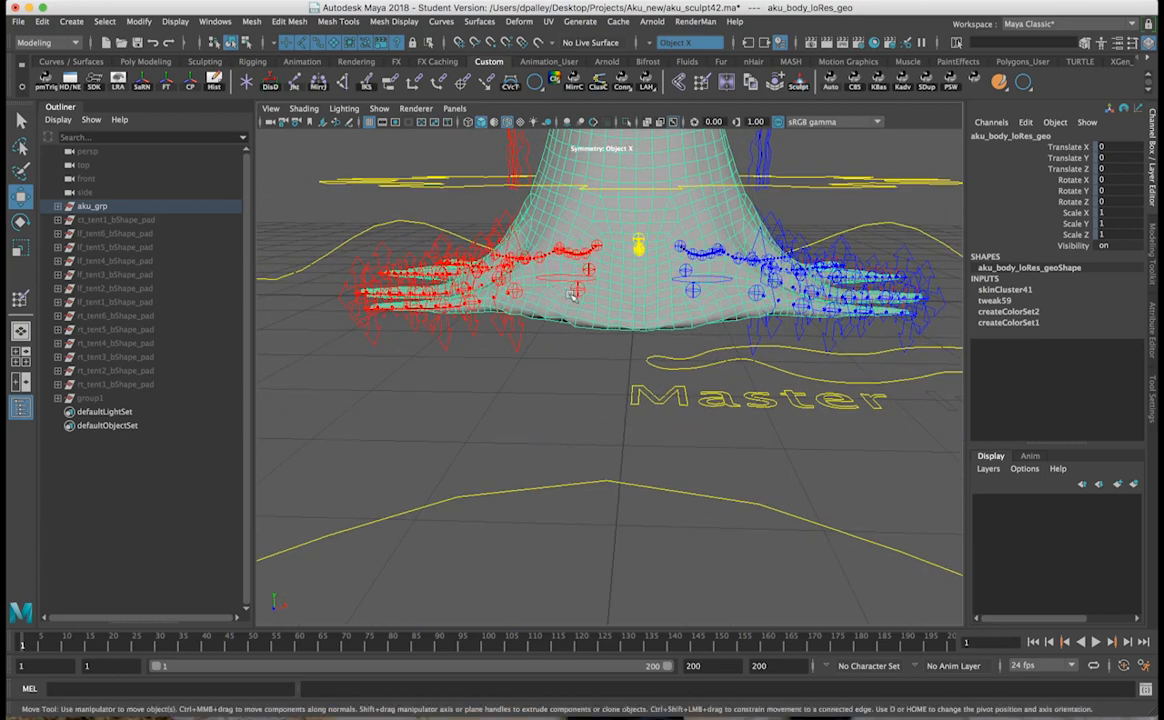
alt+drag(575, 295, 640, 345)
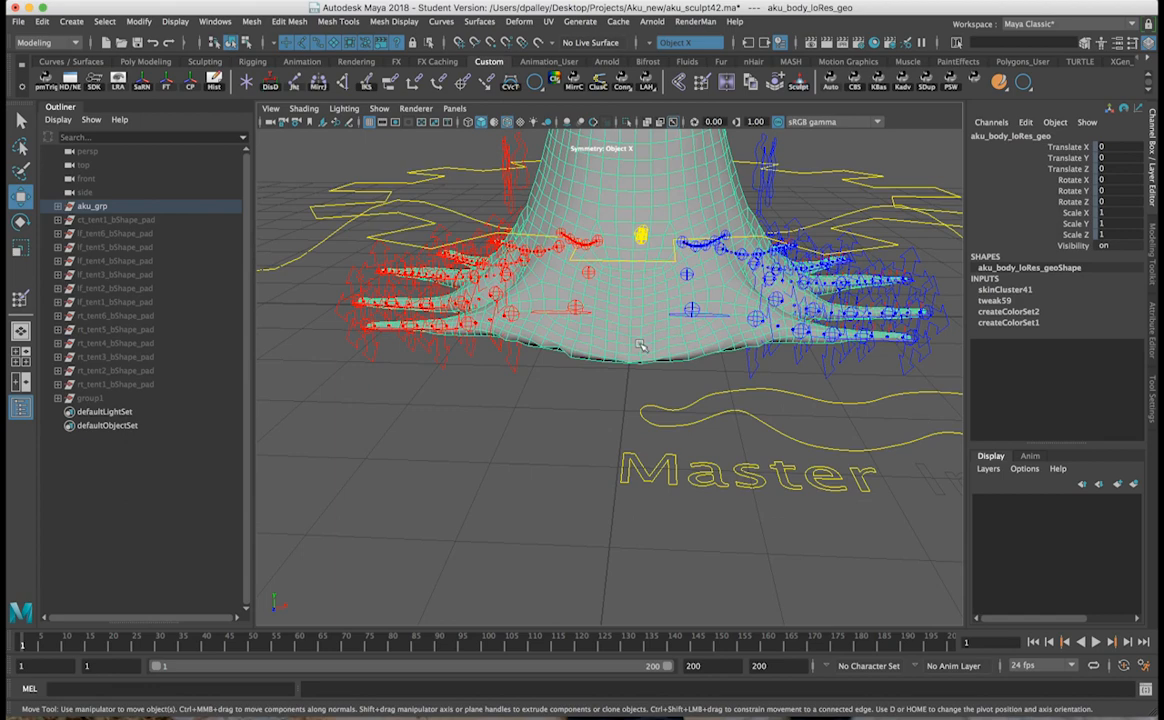
click(1000, 290)
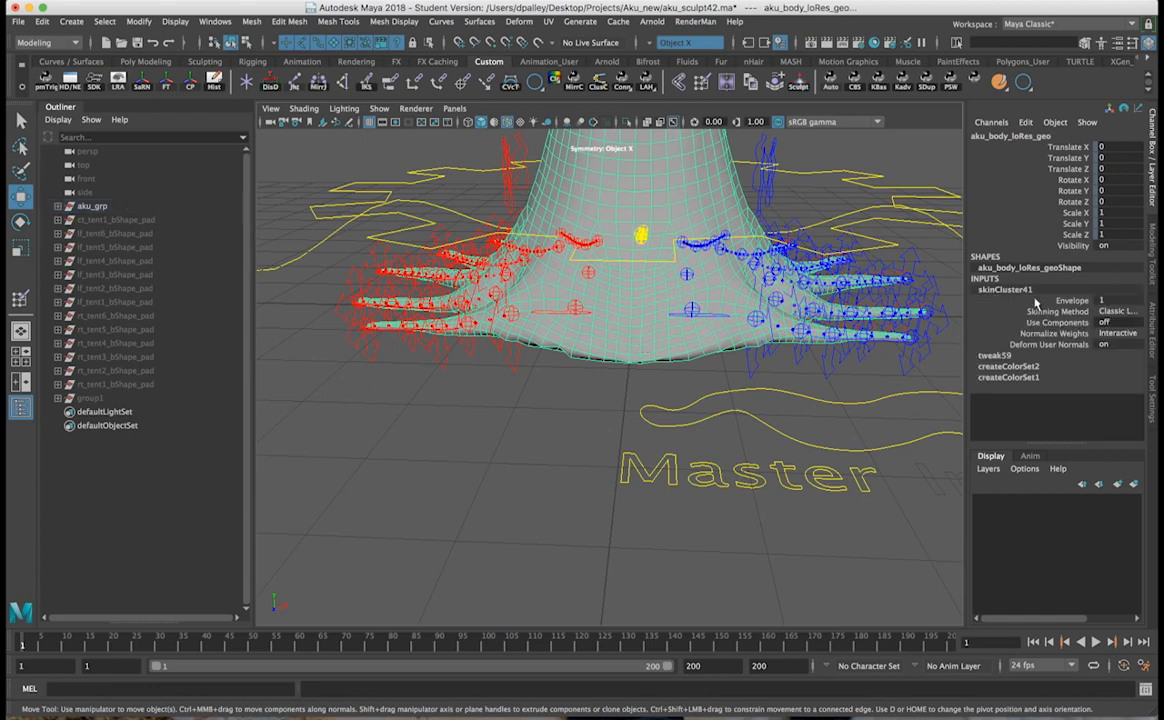
click(1066, 301)
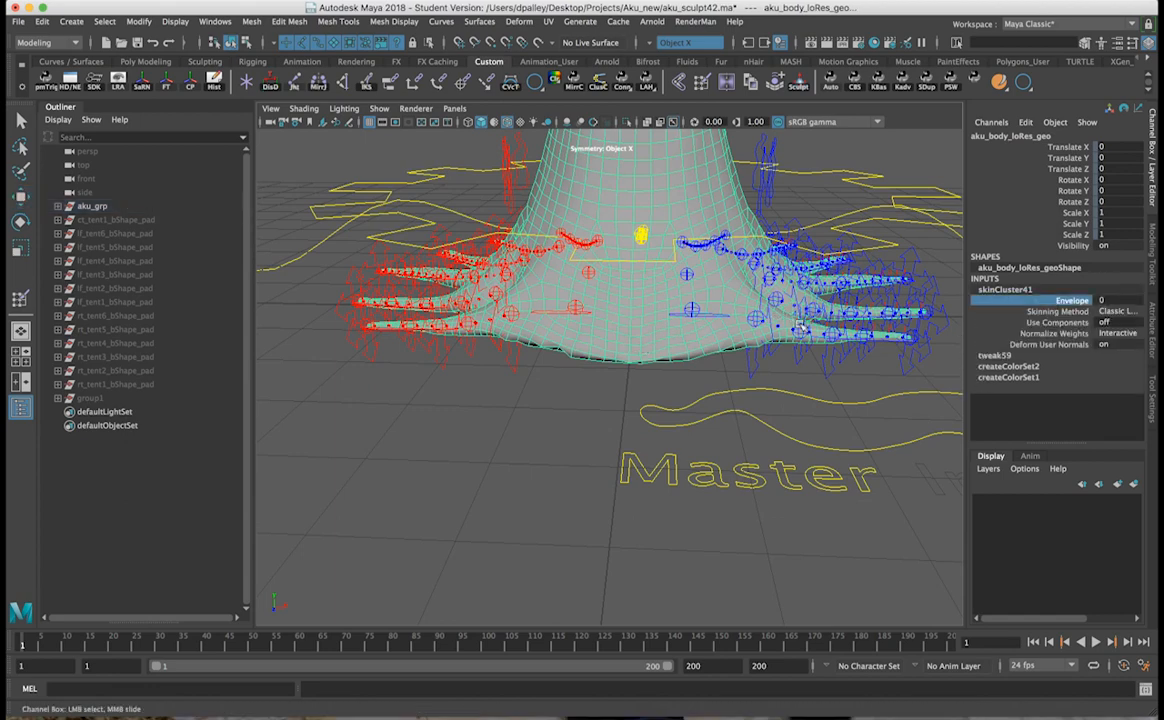
Step: Examine the body mesh with its skinning off, from the tentacle base up to the whole character
alt+right_drag(800, 326, 665, 305)
alt+drag(665, 305, 666, 318)
alt+right_drag(652, 334, 621, 335)
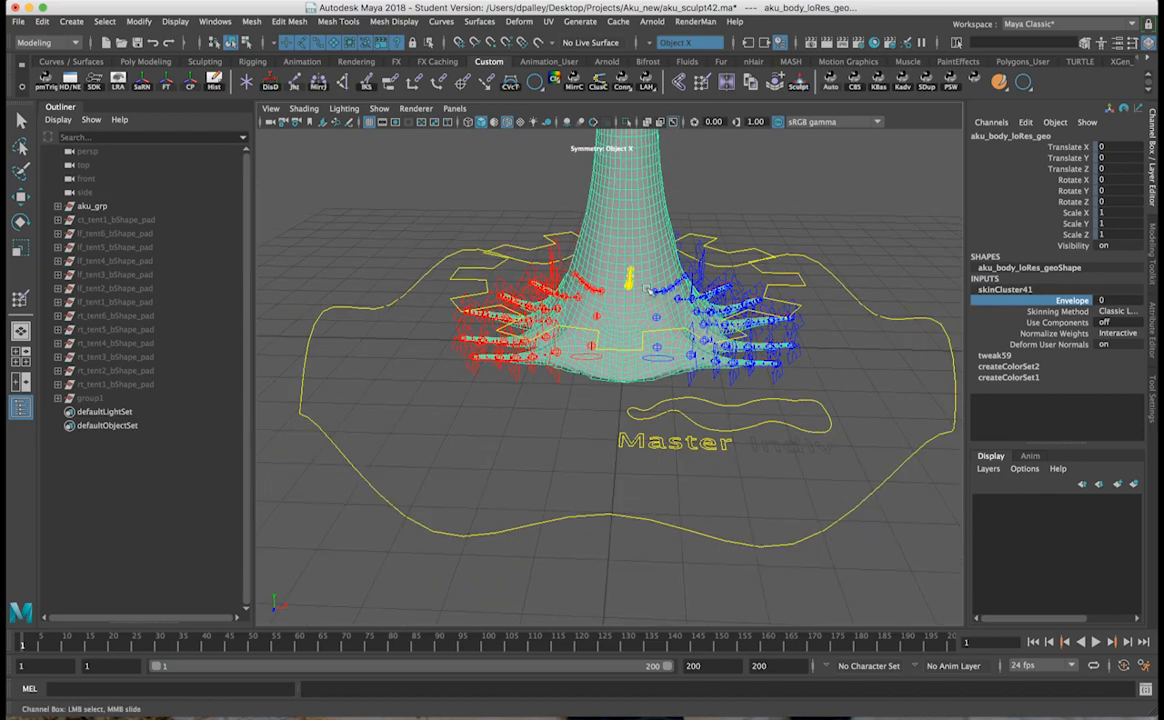
alt+drag(784, 373, 678, 325)
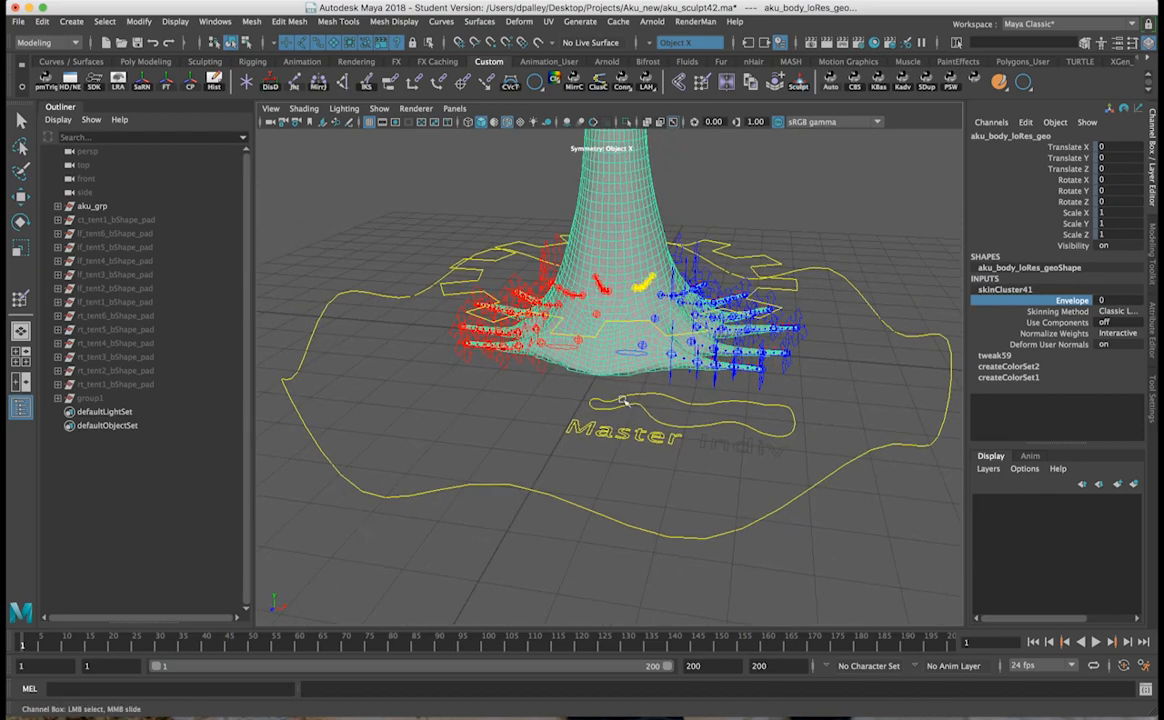
alt+drag(637, 286, 541, 278)
alt+middle_drag(541, 278, 640, 312)
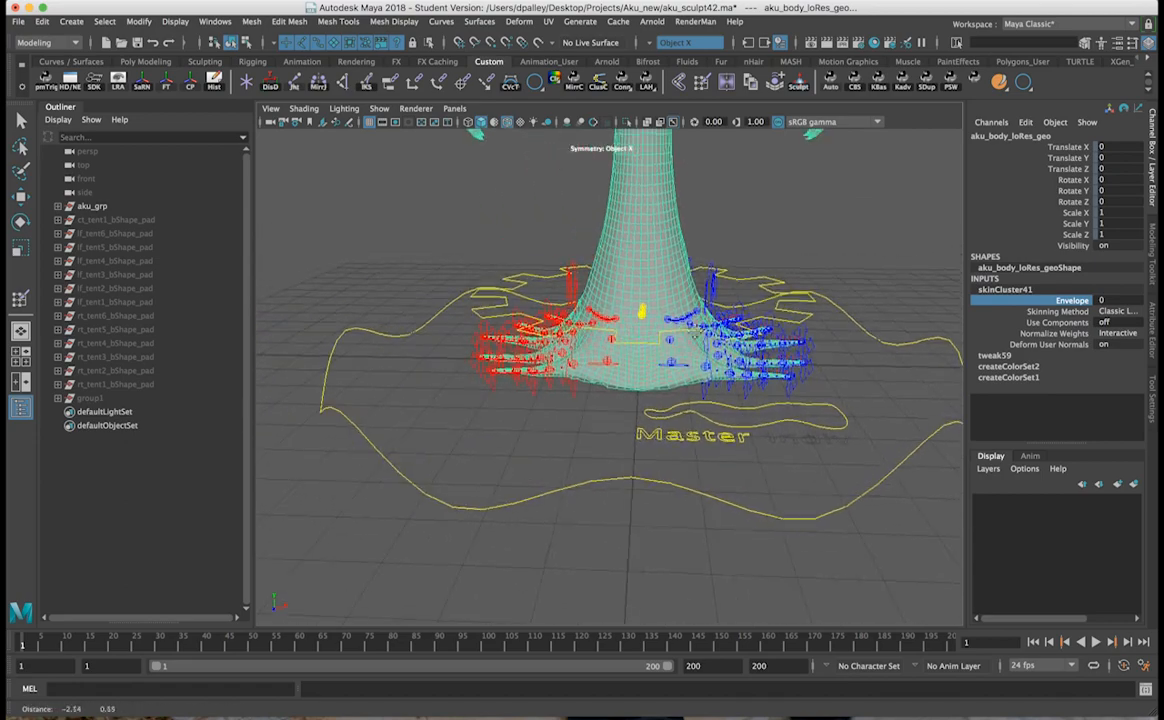
alt+right_drag(650, 330, 798, 393)
alt+drag(798, 393, 708, 397)
alt+drag(518, 360, 500, 365)
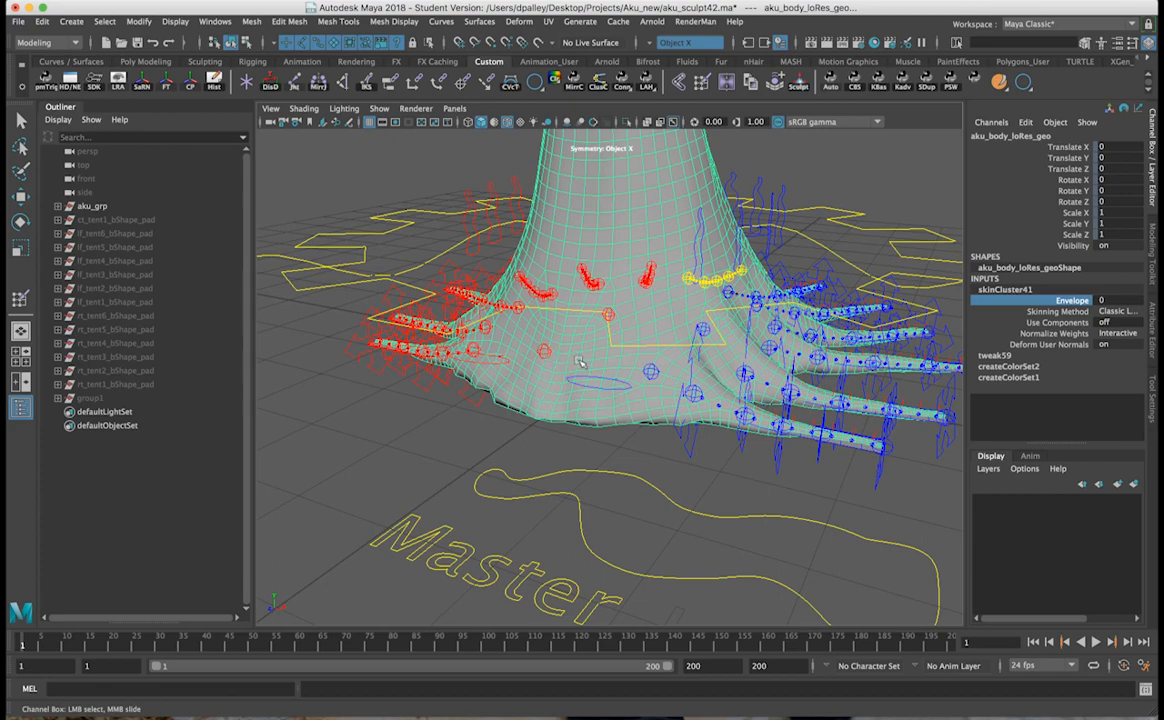
alt+drag(546, 290, 630, 327)
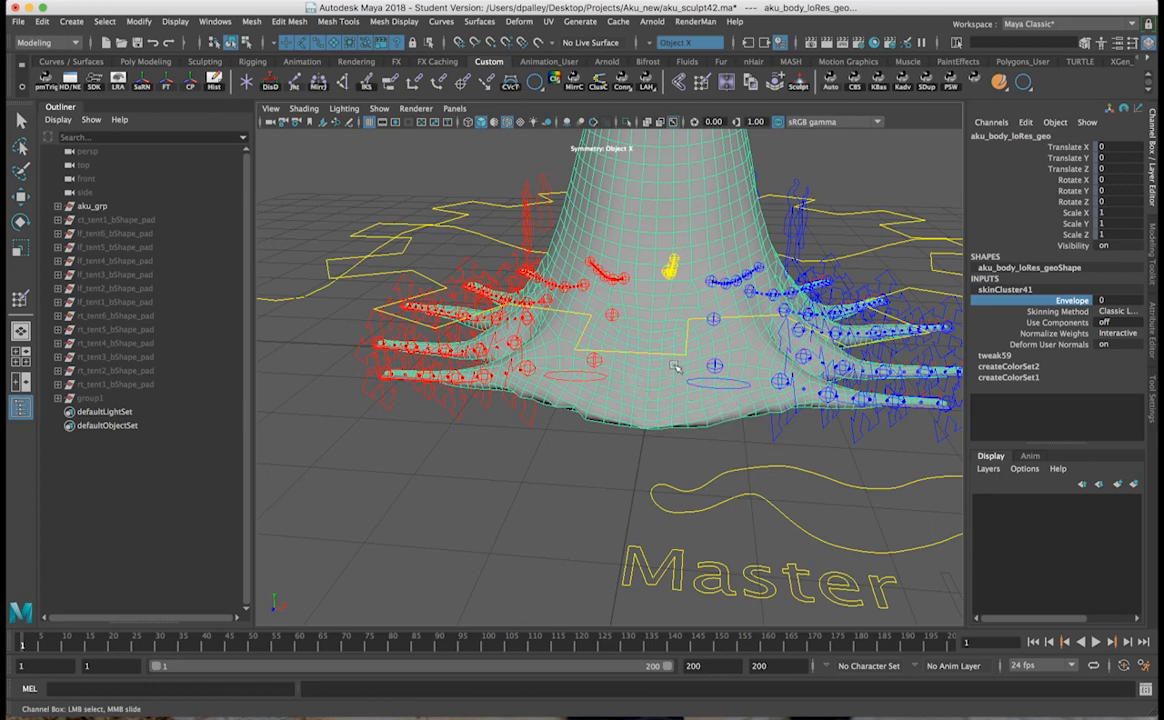
alt+drag(669, 371, 820, 374)
alt+right_drag(846, 446, 647, 380)
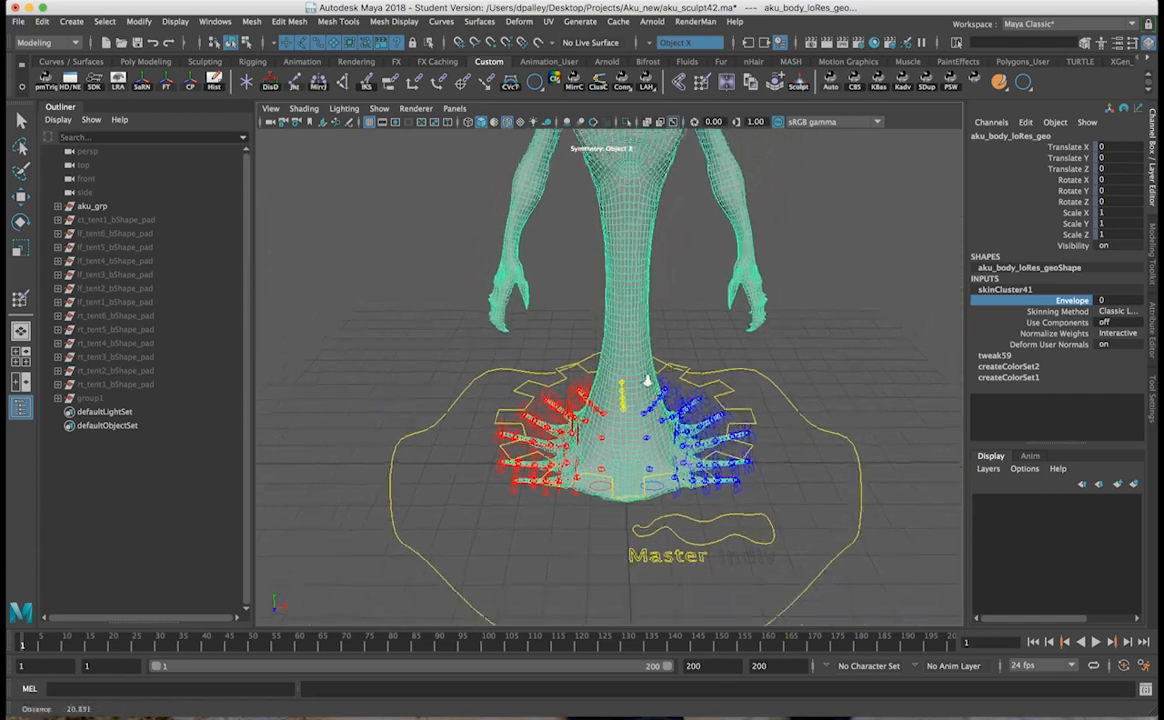
alt+drag(647, 380, 636, 215)
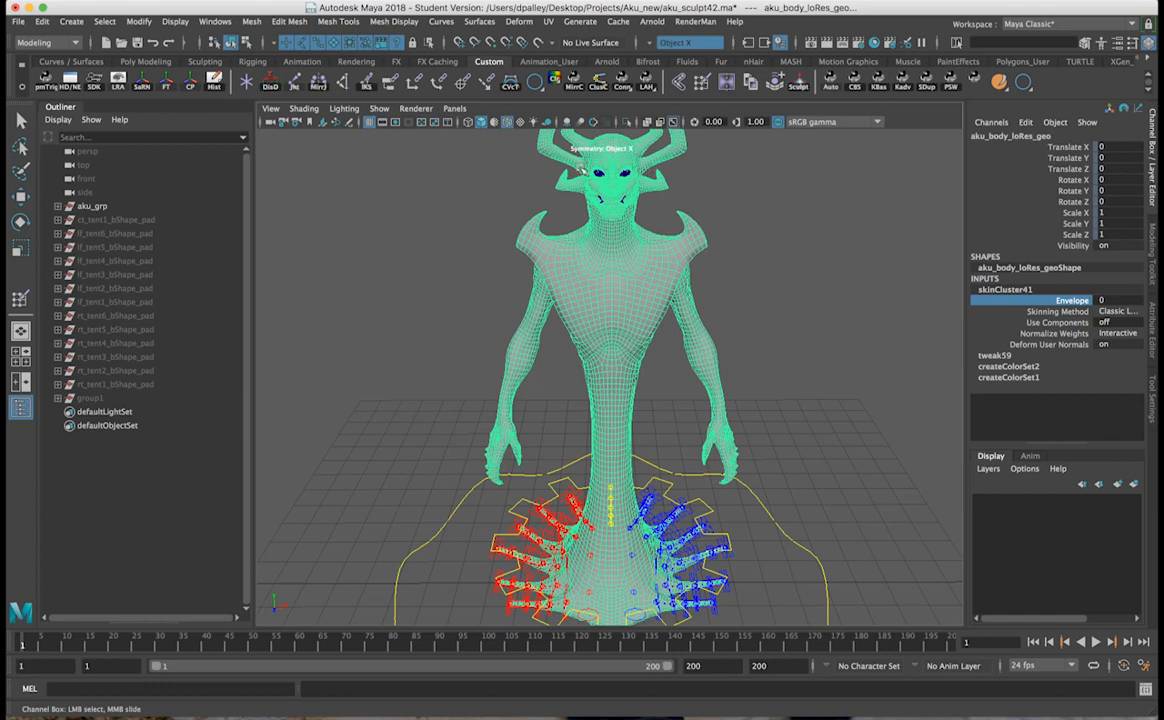
Step: Unhide the bShapes_base mesh inside aku_neutral_geo and move it to a Translate X of 4.739
click(58, 206)
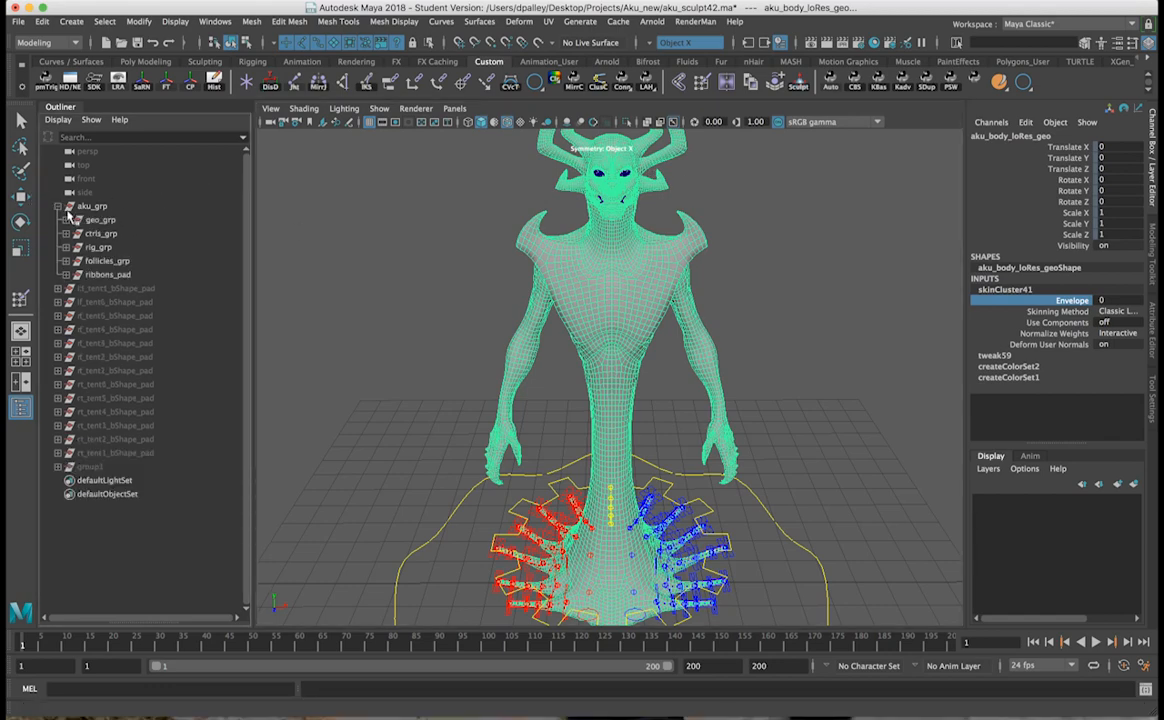
click(66, 220)
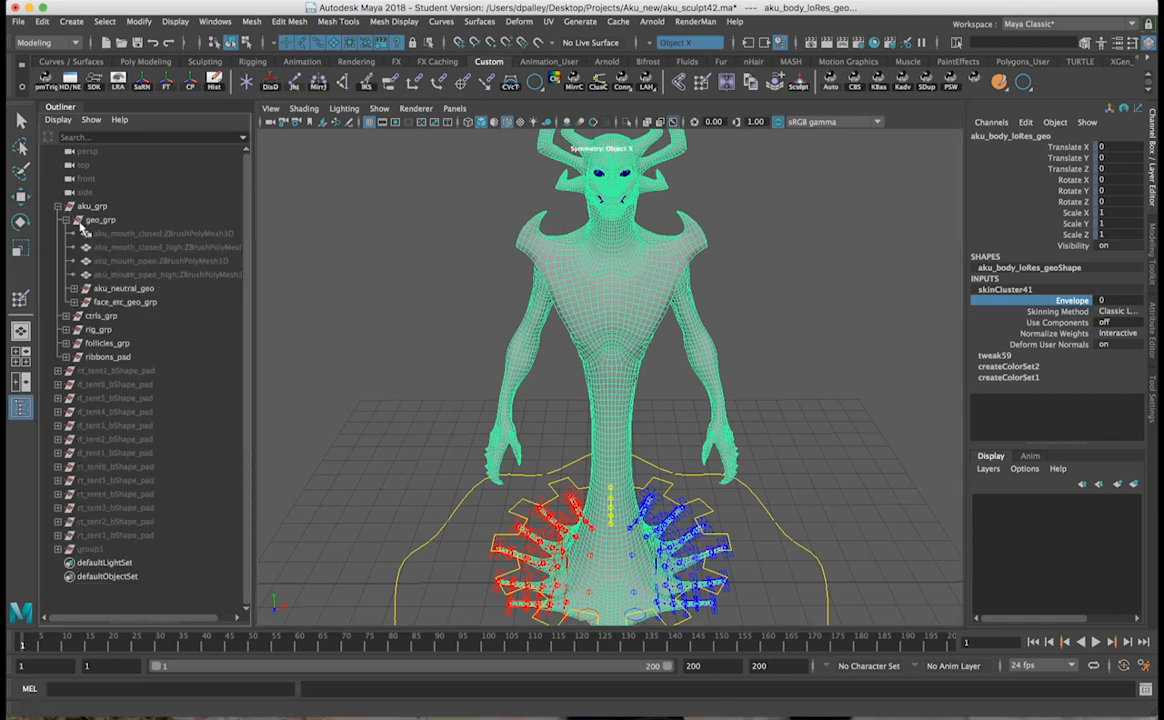
click(74, 288)
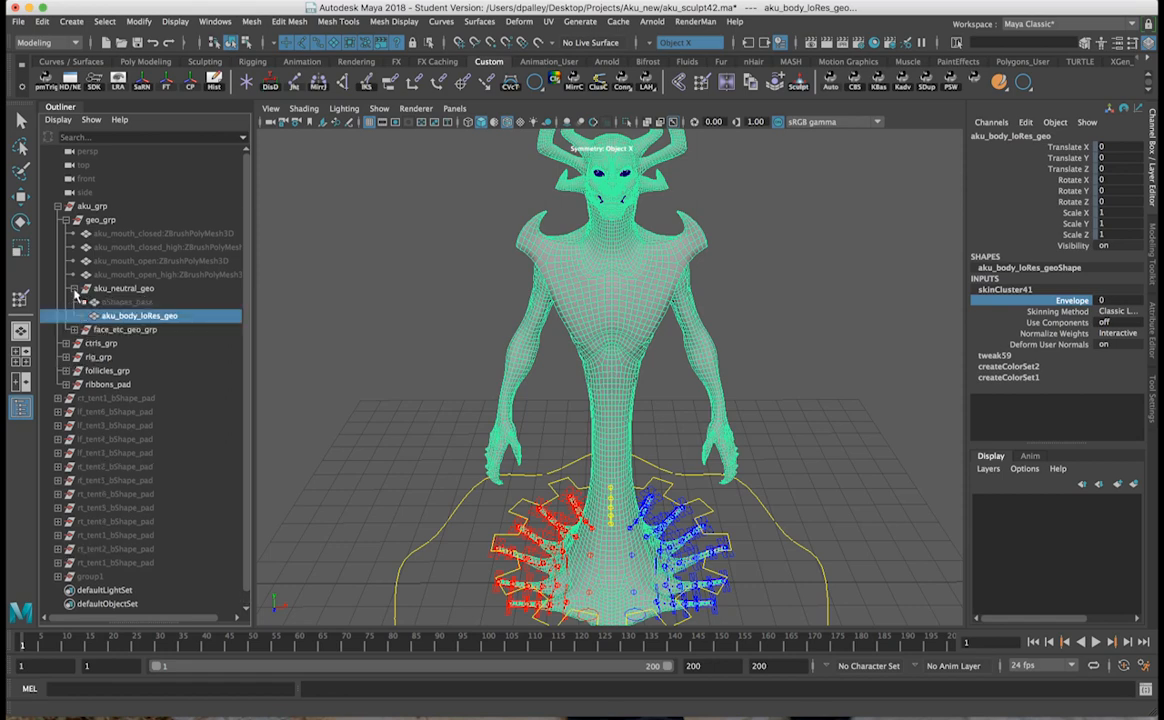
click(128, 302)
key(shift+h)
mouse_move(723, 262)
alt+mouse_down()
mouse_move(740, 278)
mouse_move(725, 249)
alt+mouse_up()
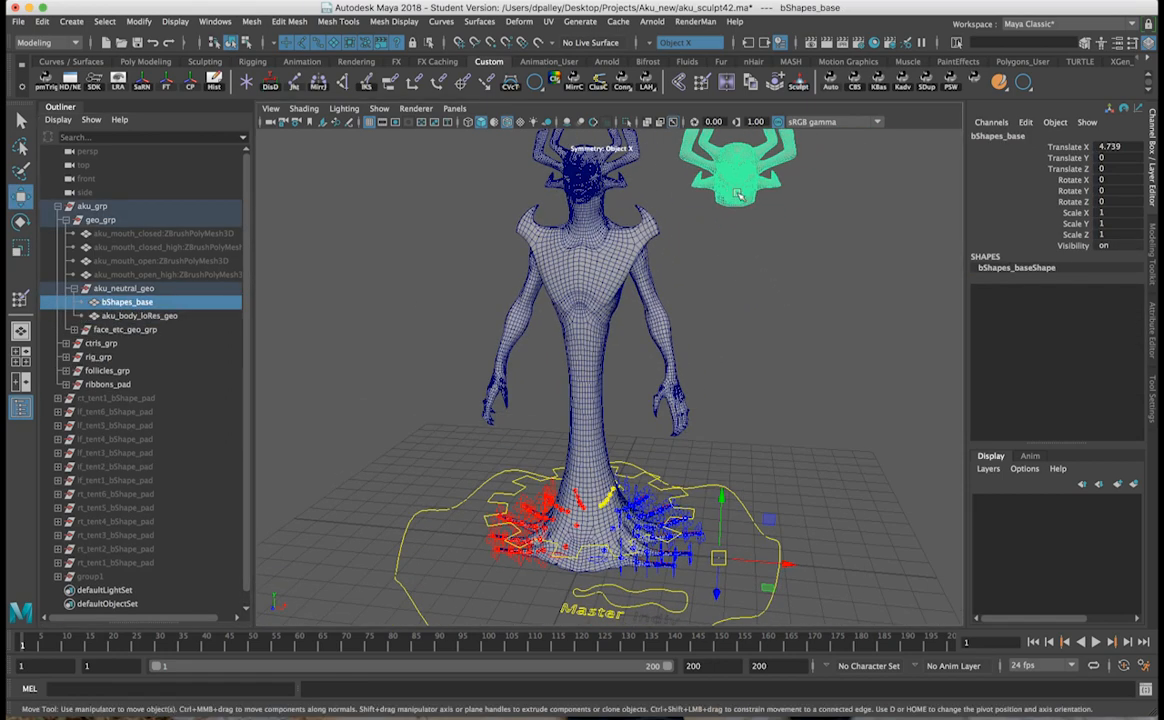
Step: Duplicate the low-resolution body mesh aku_body_loRes_geo
alt+middle_drag(709, 207, 673, 299)
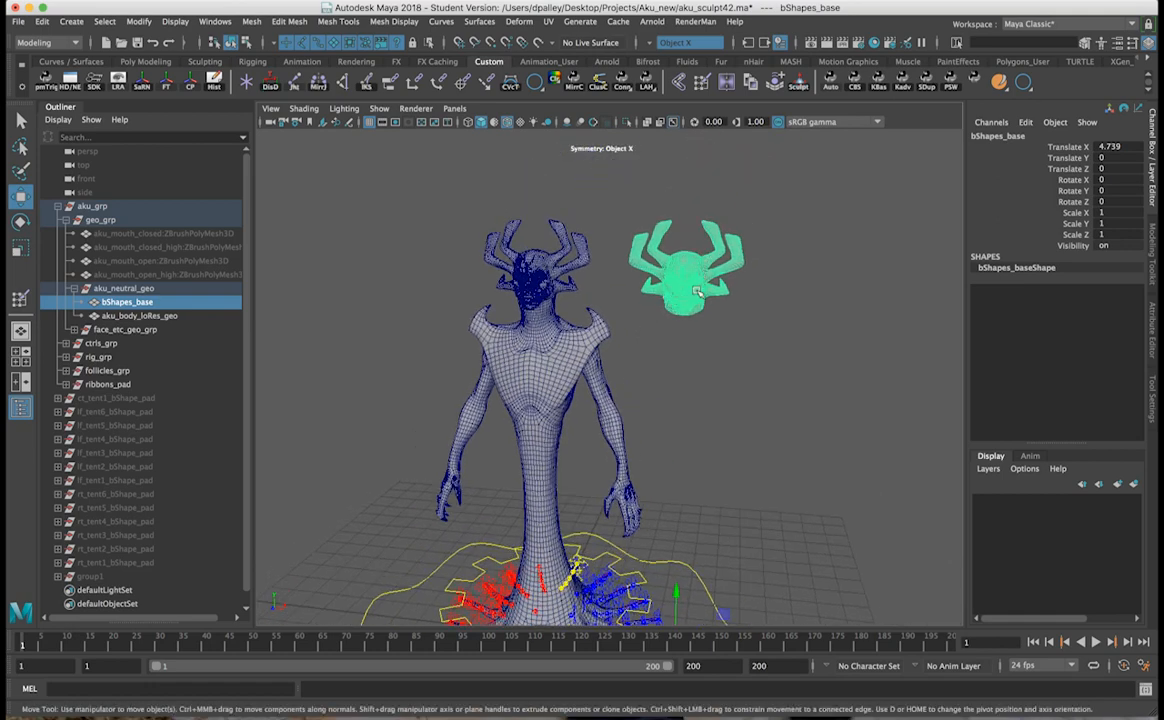
alt+drag(676, 296, 652, 300)
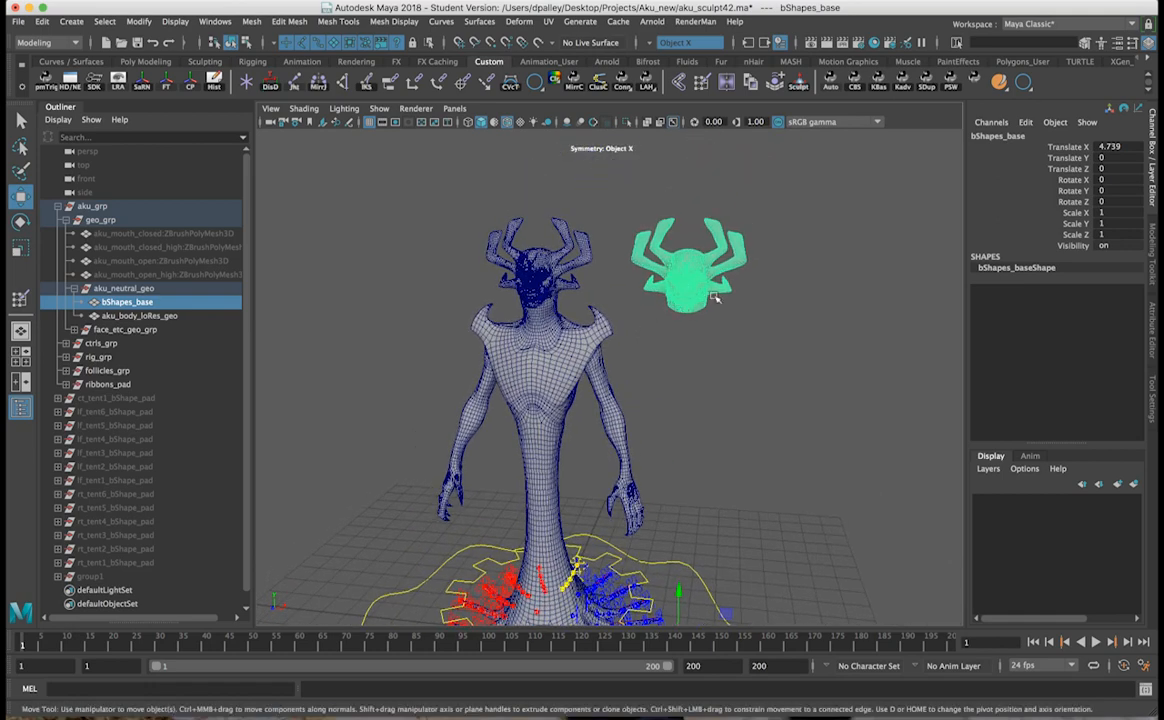
alt+middle_drag(650, 328, 691, 291)
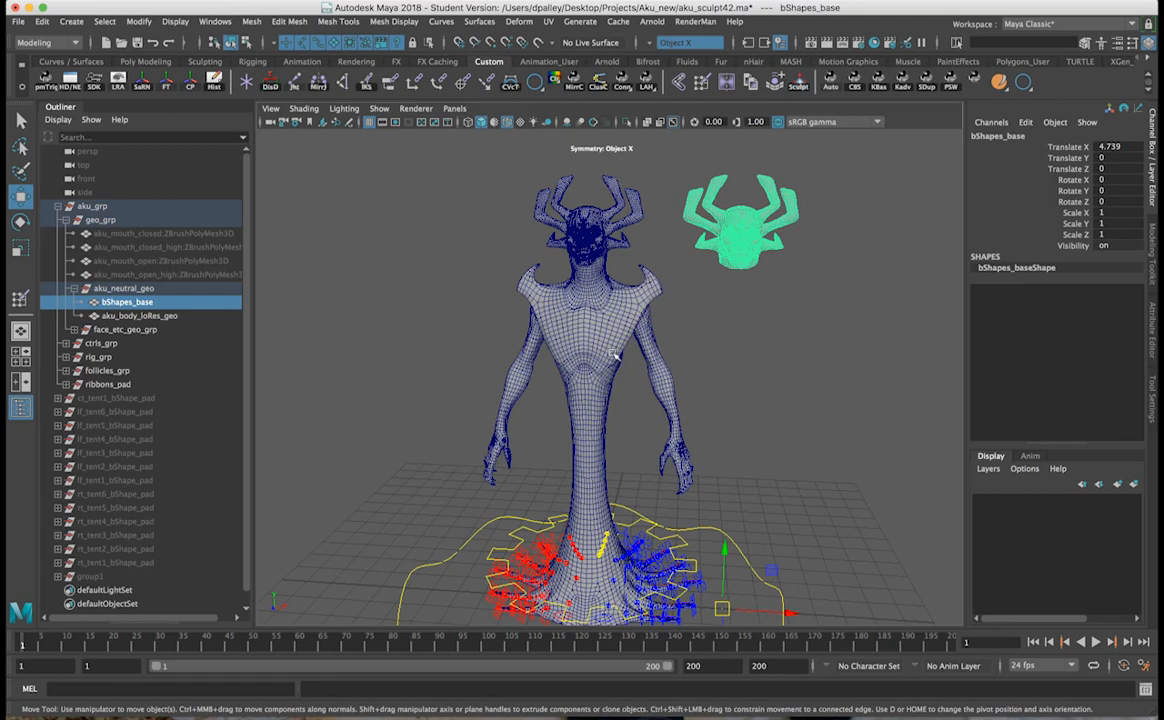
click(536, 304)
alt+drag(536, 304, 563, 400)
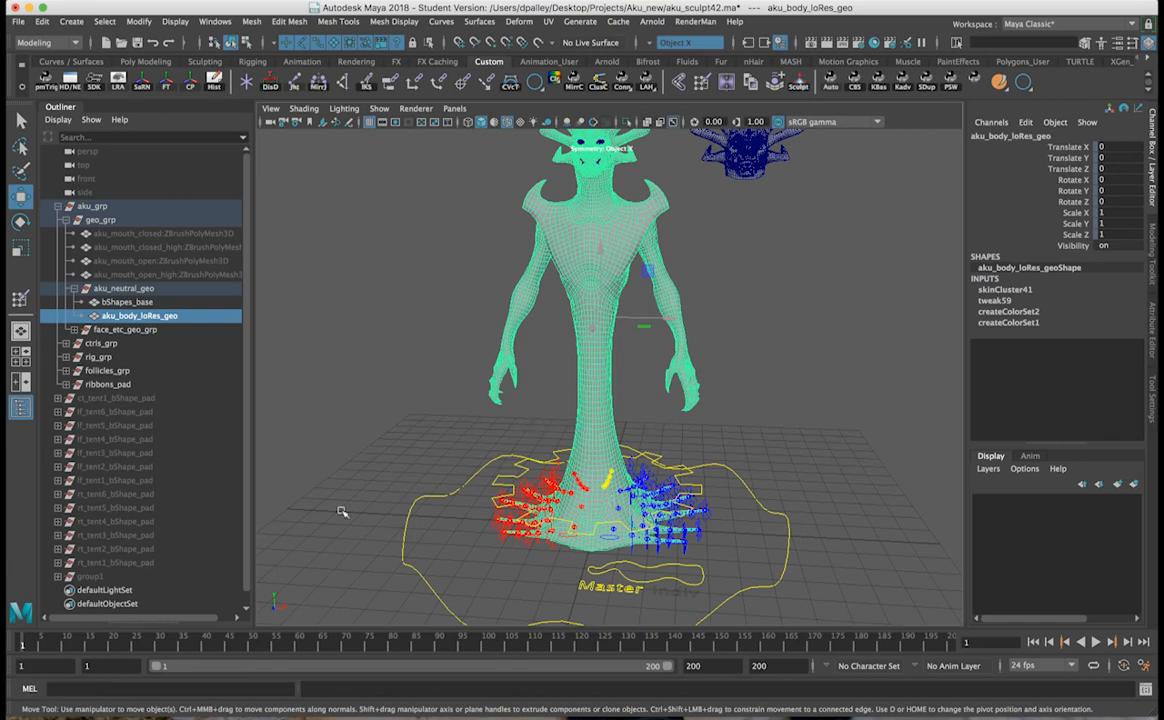
key(ctrl+d)
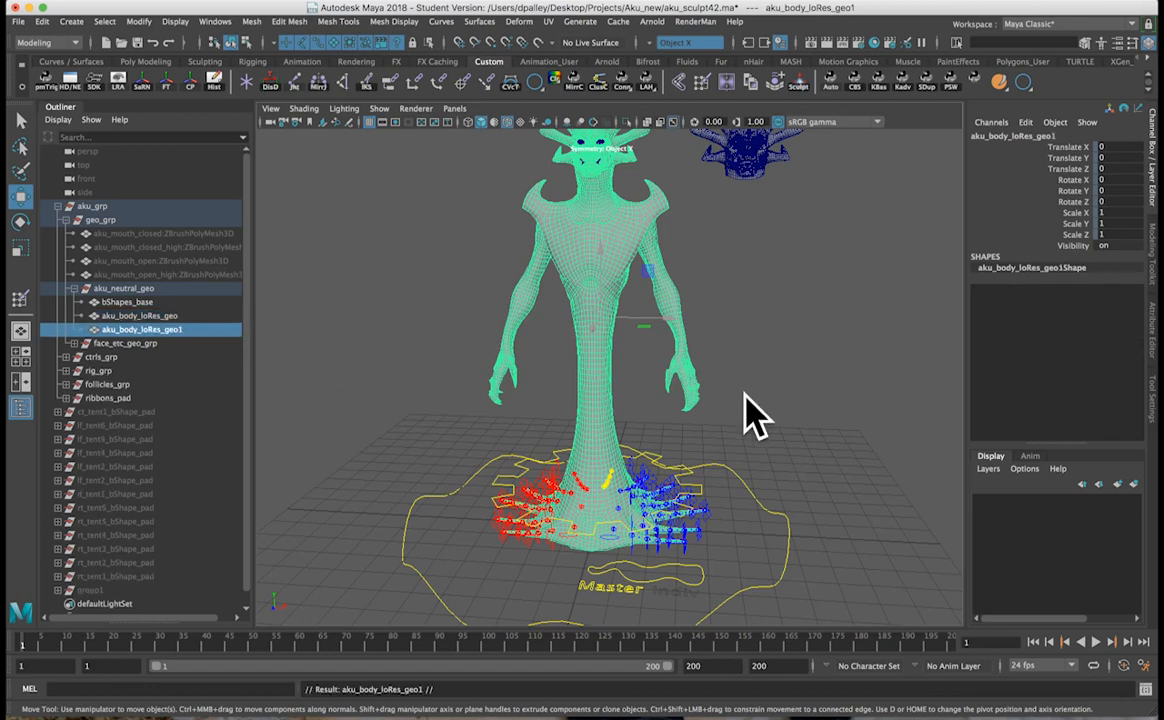
Step: Unlock the translate, rotate and scale channels of the duplicated body mesh
alt+right_drag(753, 416, 670, 397)
drag(1068, 147, 1077, 264)
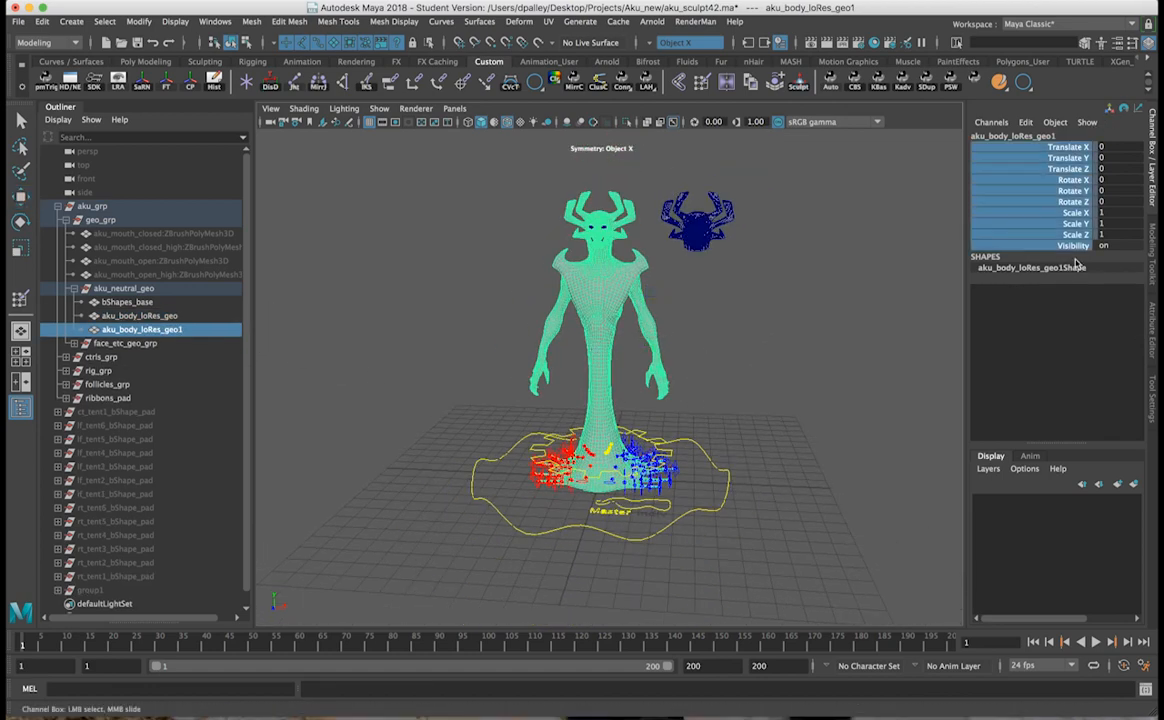
right_click(1077, 244)
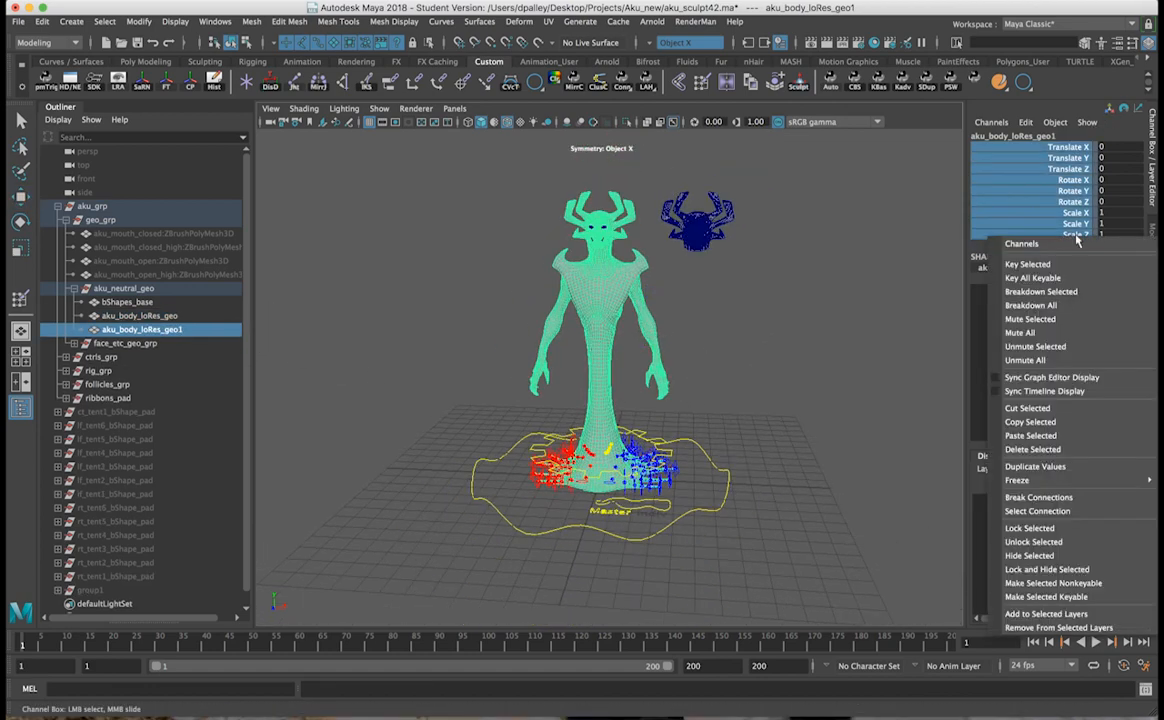
click(1053, 543)
Step: Move the duplicated body mesh beside the original to a Translate X of 12
alt+right_drag(596, 435, 535, 441)
key(w)
key(x)
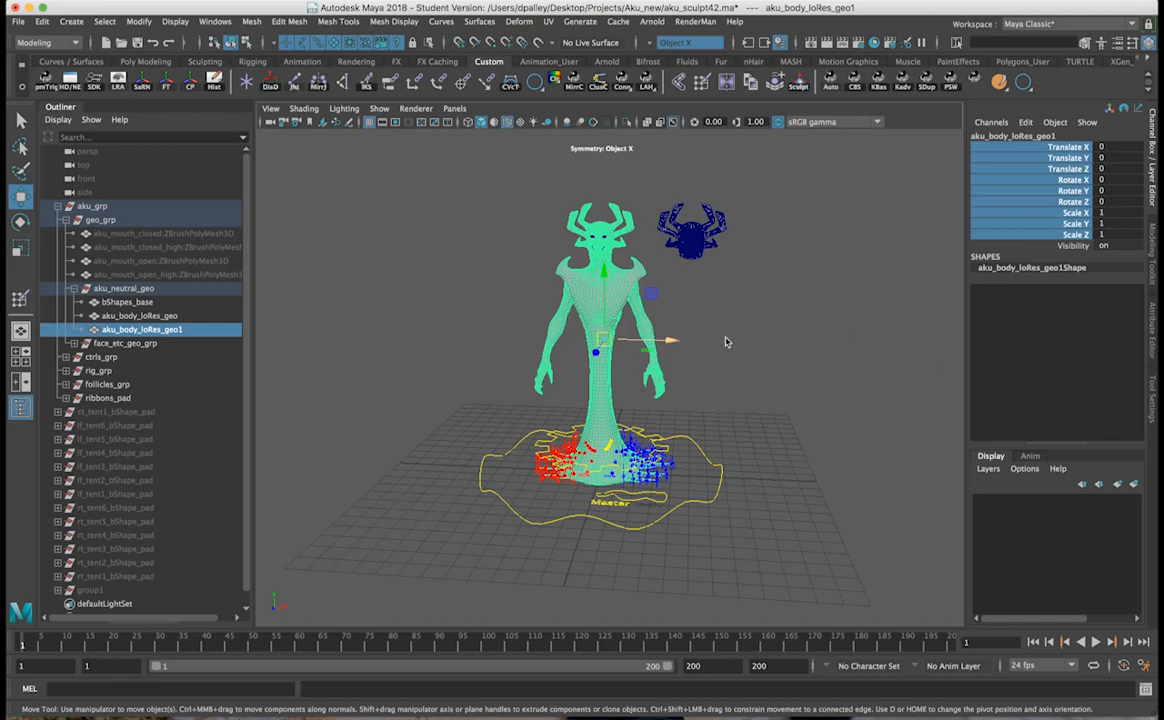
middle_drag(729, 345, 643, 335)
alt+right_drag(643, 335, 714, 356)
alt+drag(589, 297, 583, 309)
alt+right_drag(442, 240, 566, 266)
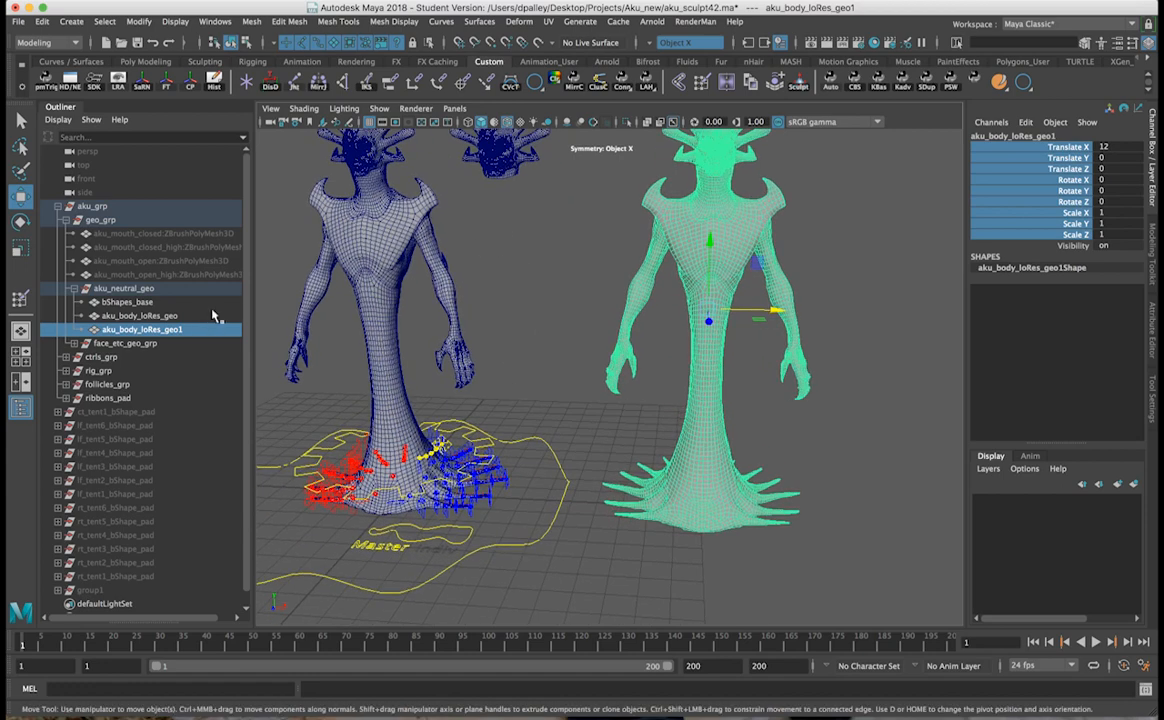
Step: Rename the duplicated body mesh wave_bShape_geo
double_click(173, 330)
click(204, 331)
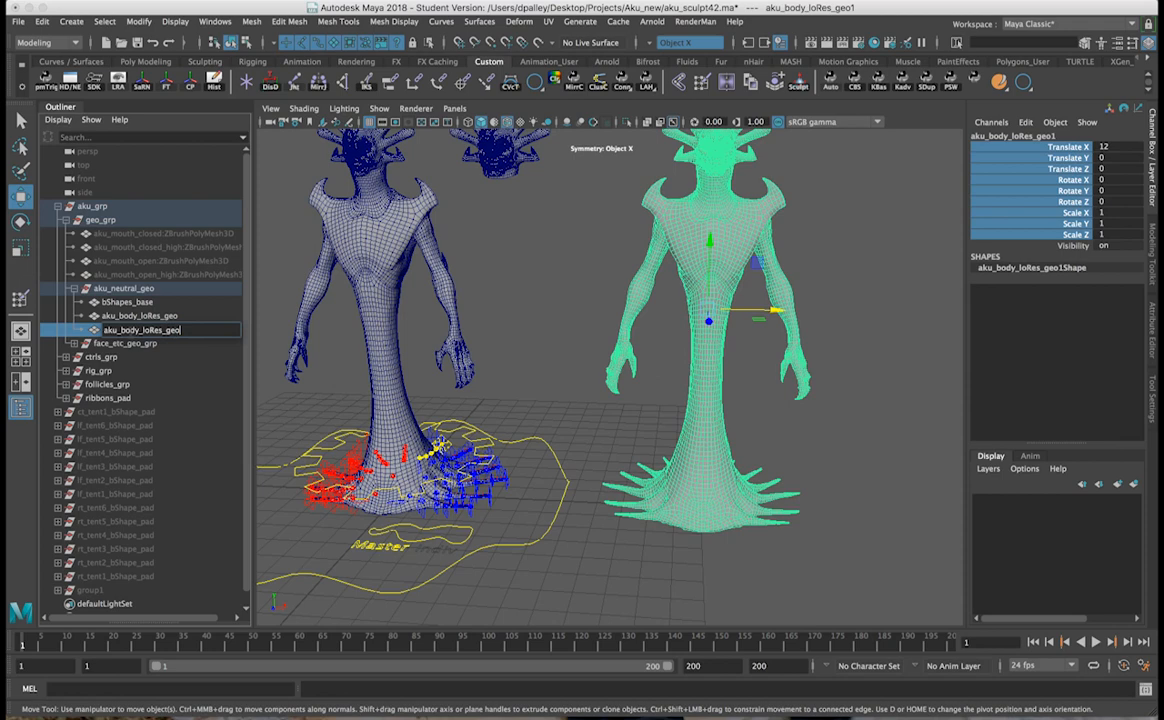
drag(164, 331, 73, 340)
text(wave_bShape)
key(Return)
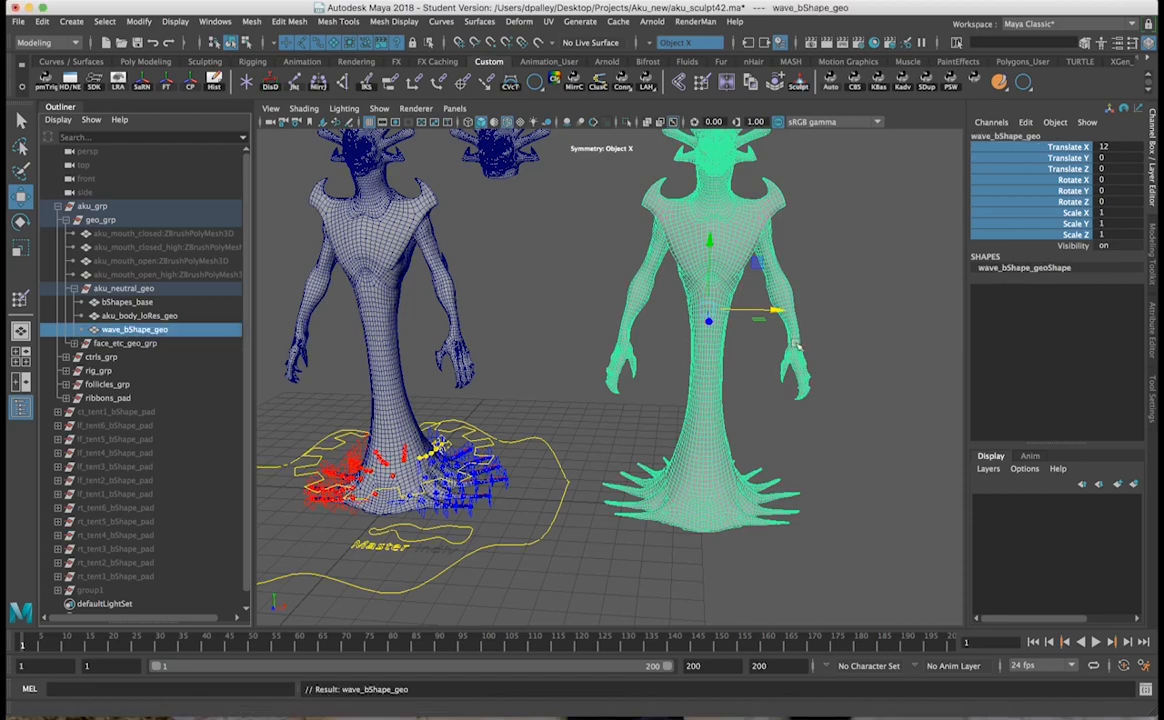
Step: Examine the lower body and tentacles of the wave_bShape_geo mesh from near and far
alt+drag(798, 322, 785, 325)
alt+right_drag(785, 325, 826, 333)
alt+drag(826, 333, 811, 347)
alt+middle_drag(811, 347, 720, 262)
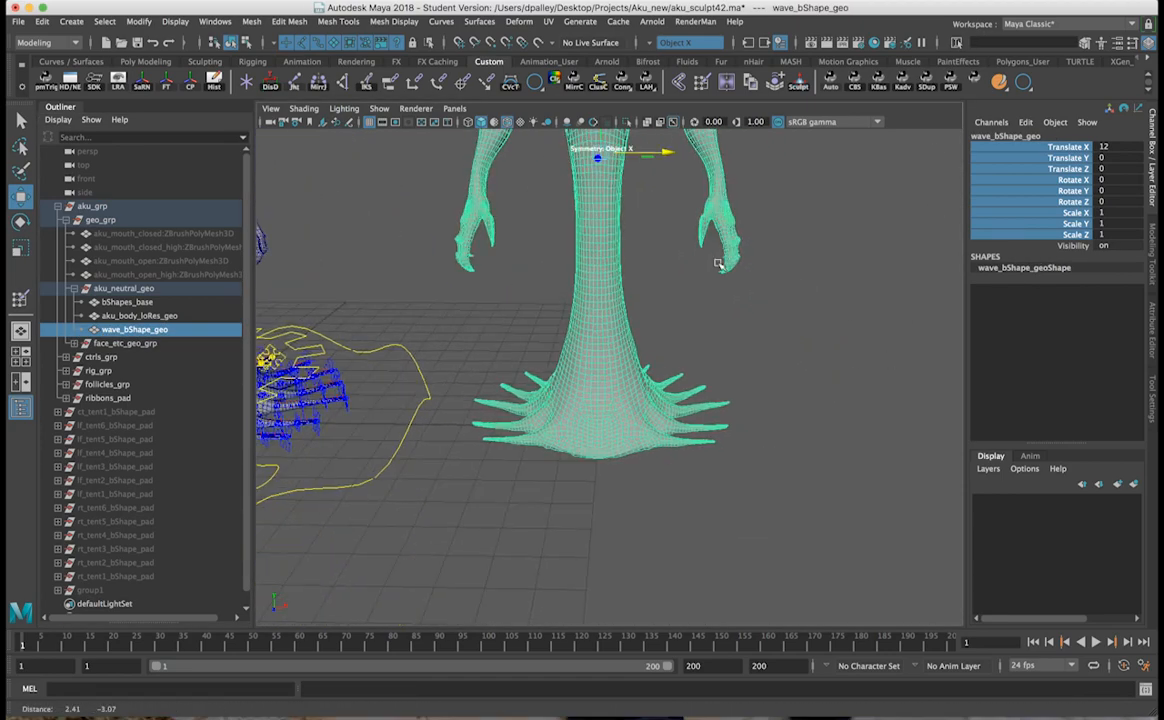
alt+right_drag(720, 262, 756, 307)
alt+drag(756, 307, 761, 314)
alt+right_drag(695, 313, 574, 270)
alt+middle_drag(574, 265, 613, 265)
alt+right_drag(660, 275, 616, 278)
alt+drag(618, 280, 635, 293)
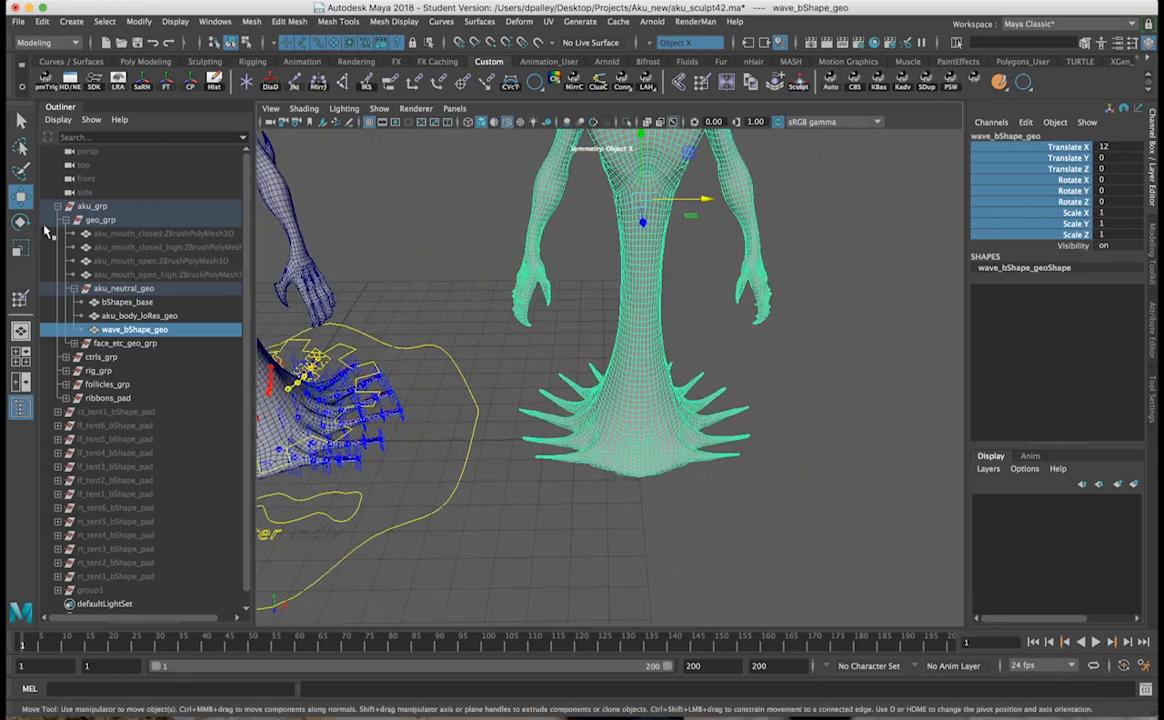
Step: Deselect the mesh and examine the tentacle base of wave_bShape_geo up close from the front, side and above
click(680, 477)
alt+right_drag(668, 462, 764, 452)
alt+drag(732, 448, 726, 440)
alt+middle_drag(713, 389, 706, 290)
alt+right_drag(700, 335, 790, 388)
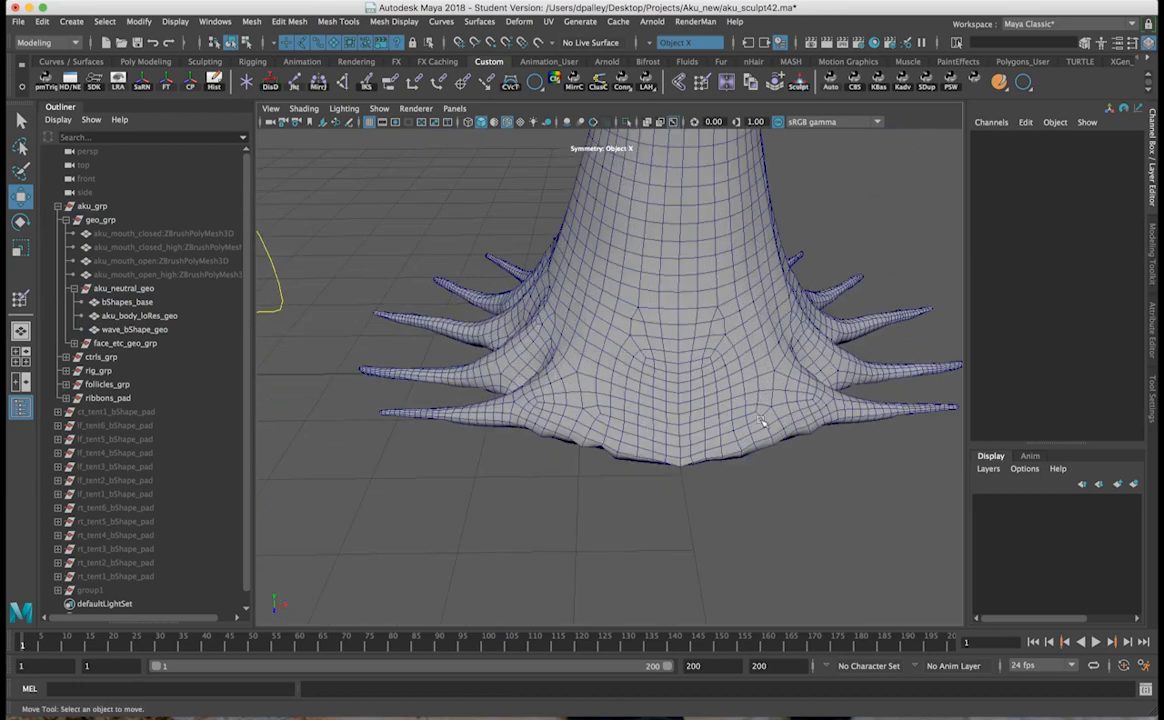
alt+drag(555, 382, 519, 382)
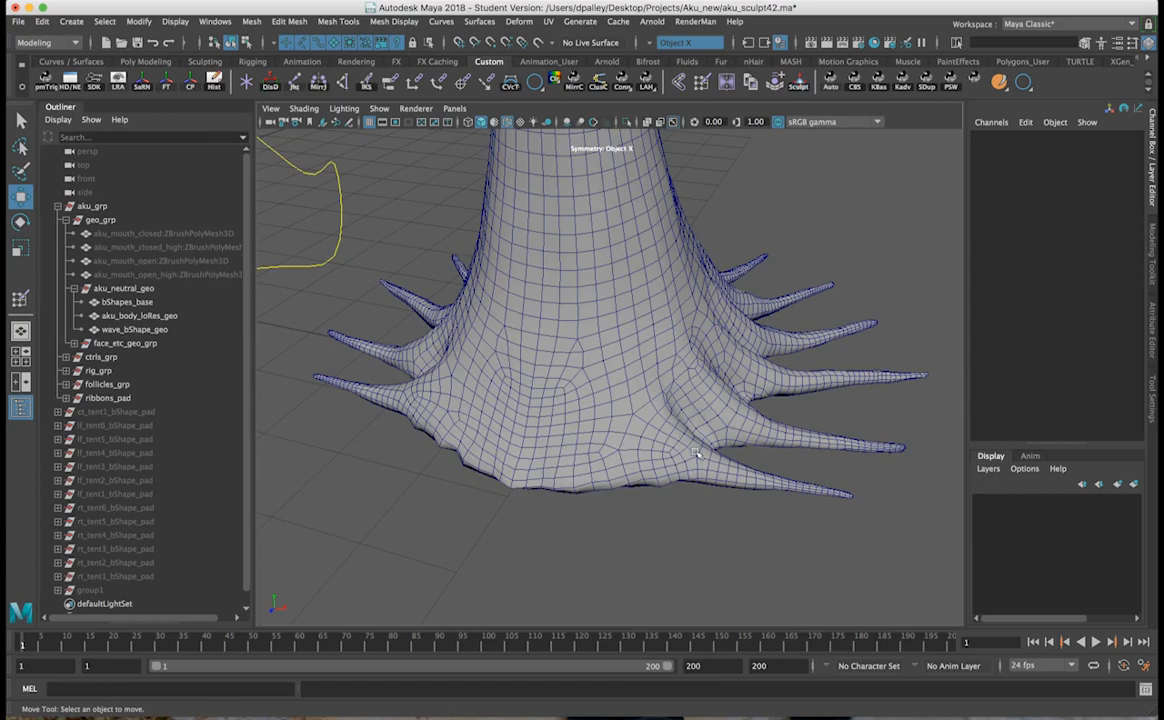
alt+drag(455, 372, 608, 468)
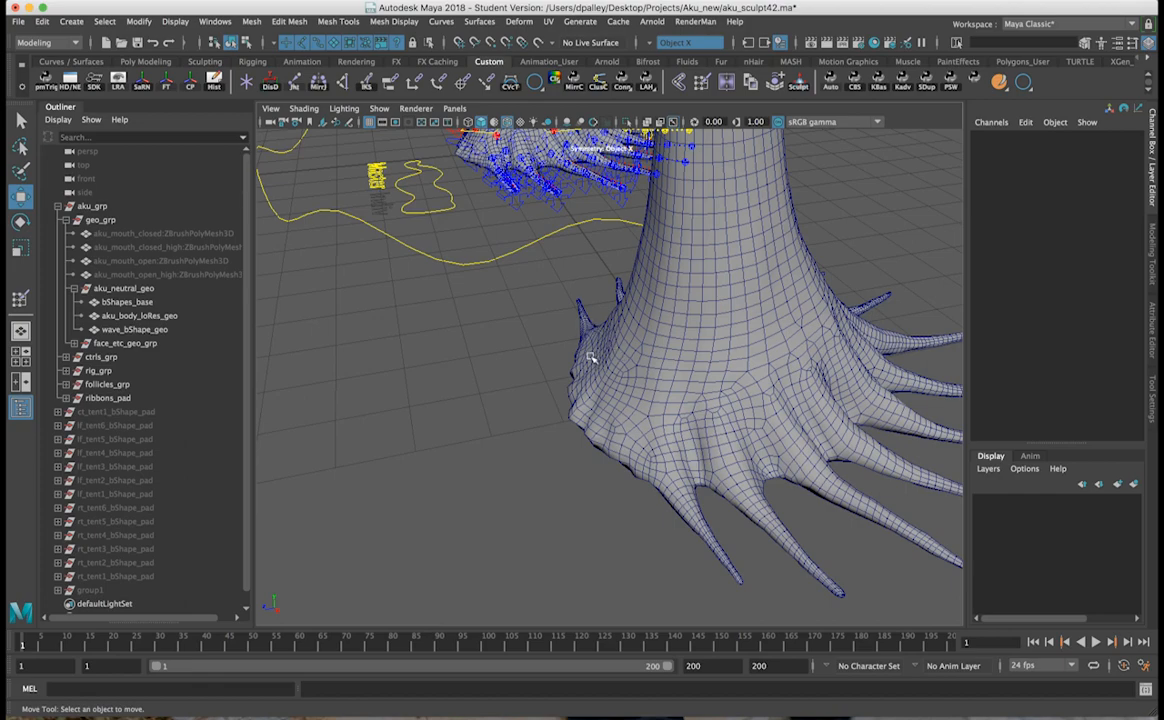
mouse_move(665, 469)
alt+mouse_down()
mouse_move(751, 475)
mouse_move(660, 471)
alt+mouse_up()
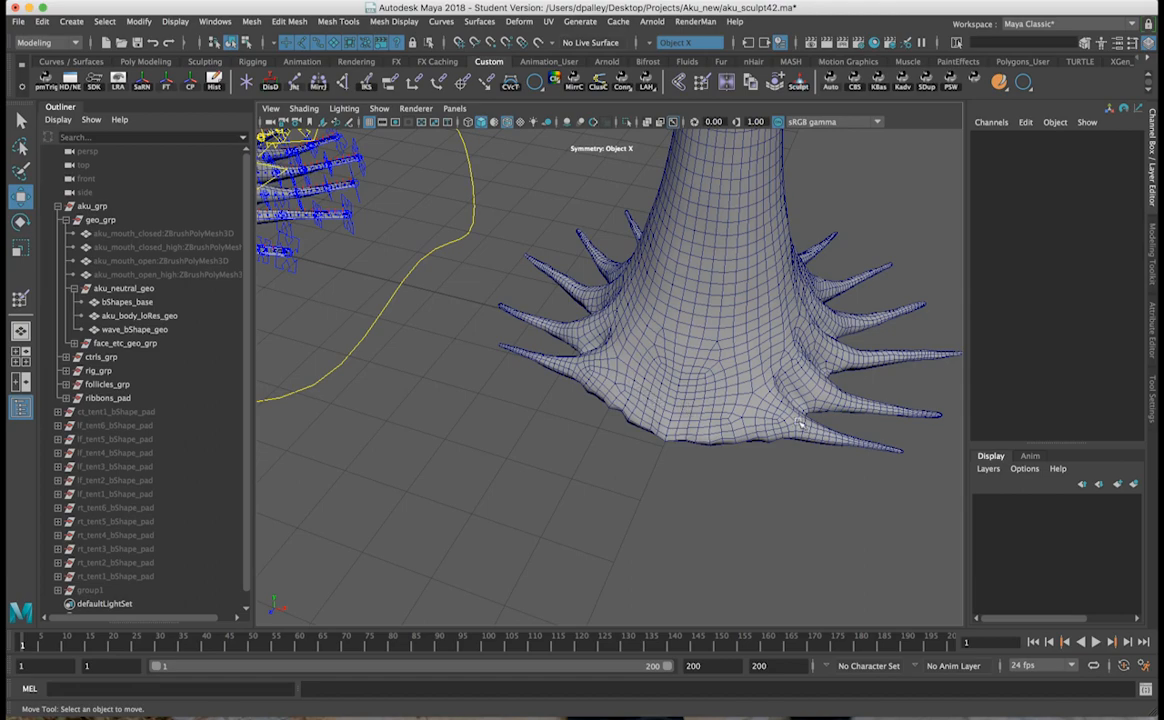
alt+drag(773, 425, 752, 413)
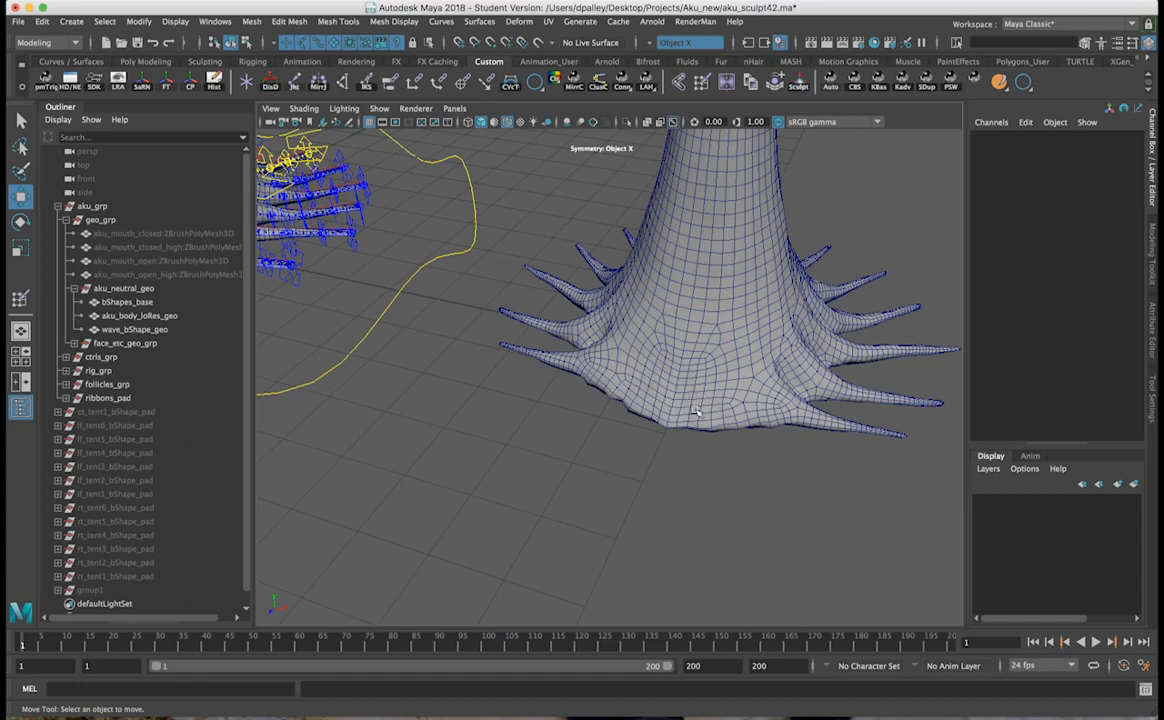
alt+drag(647, 470, 620, 465)
alt+right_drag(620, 465, 727, 494)
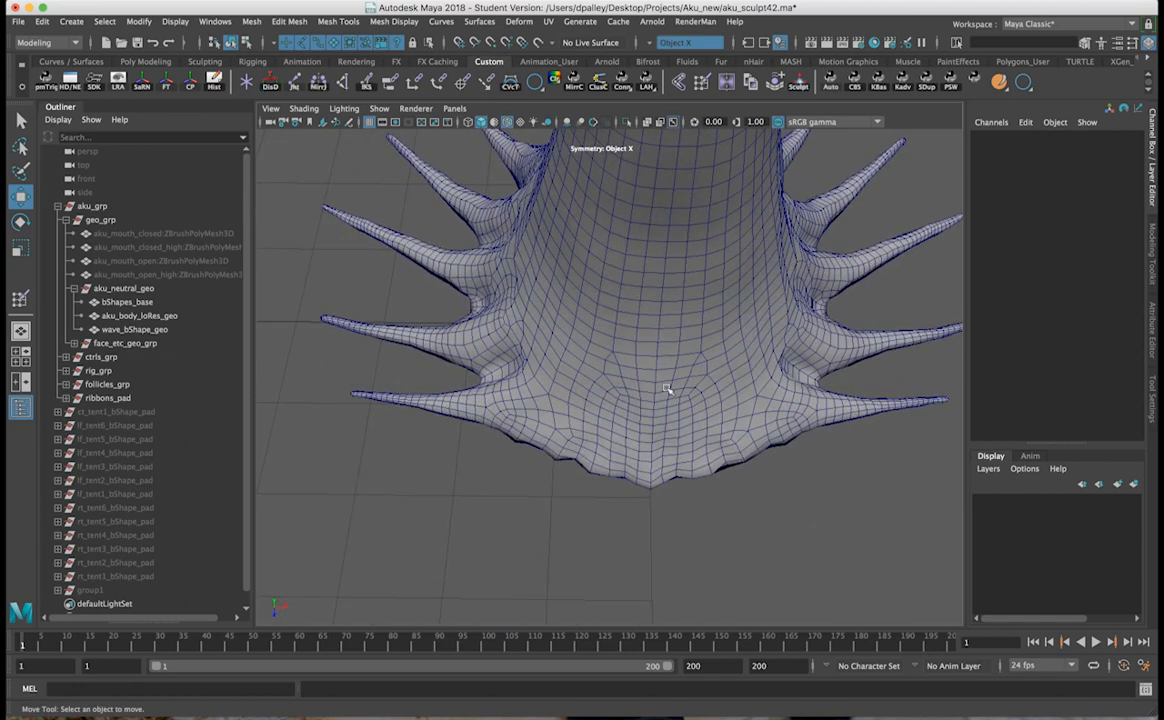
alt+drag(814, 438, 574, 357)
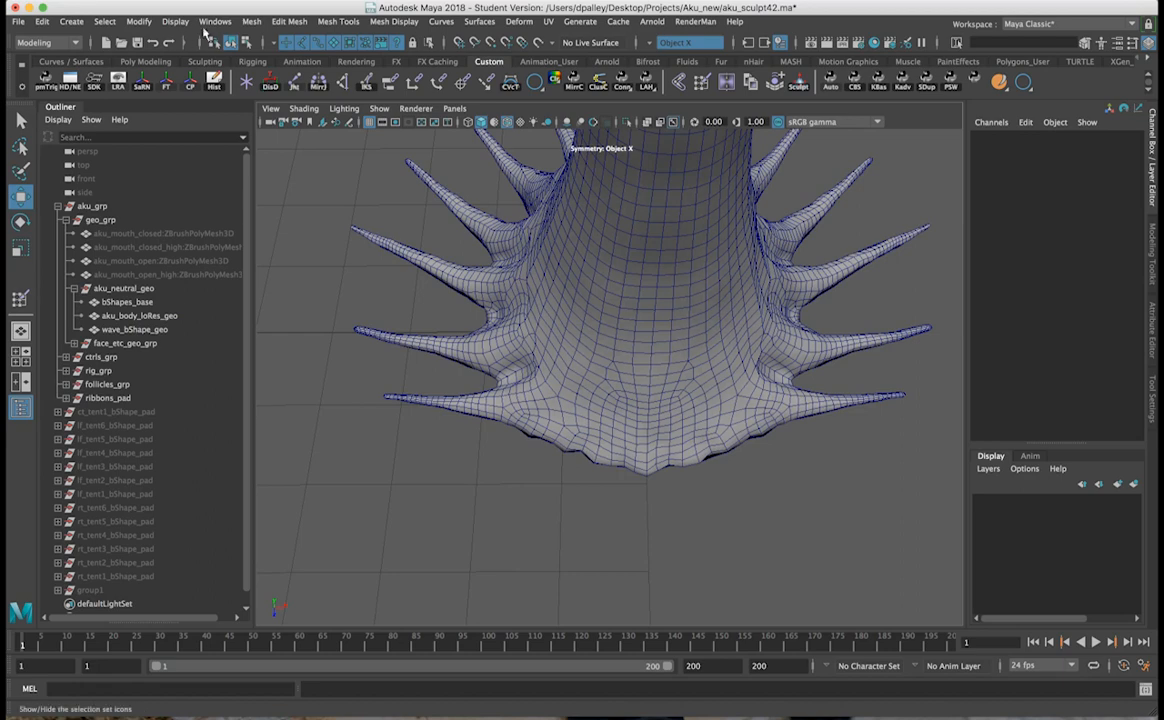
Step: Create a NURBS circle and set its Translate X to 12, under the wave mesh
click(71, 21)
mouse_move(120, 60)
click(269, 150)
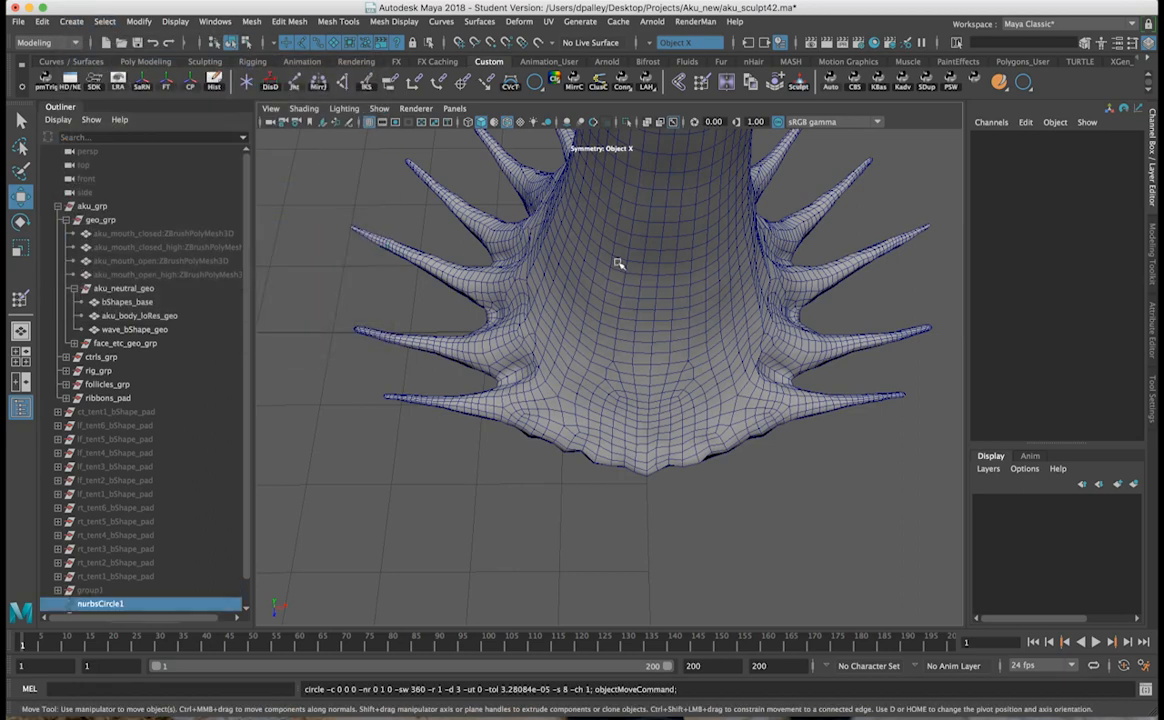
scroll(446, 320, down, 2)
scroll(446, 320, down, 2)
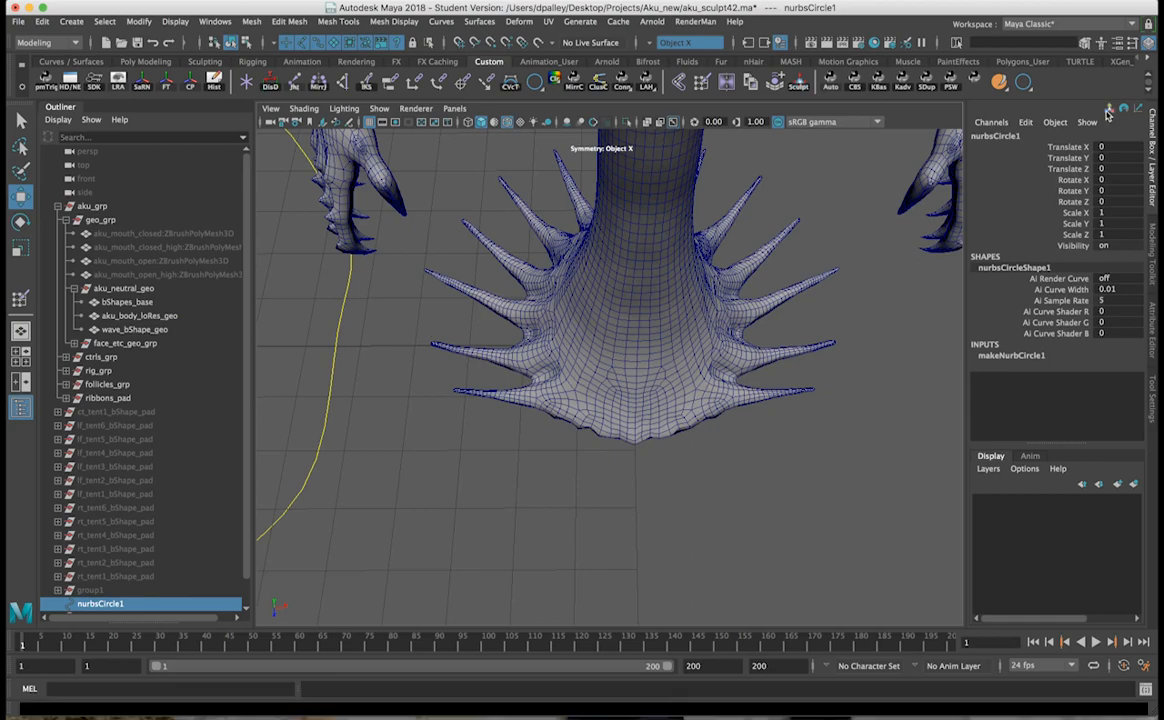
click(1102, 147)
key(Return)
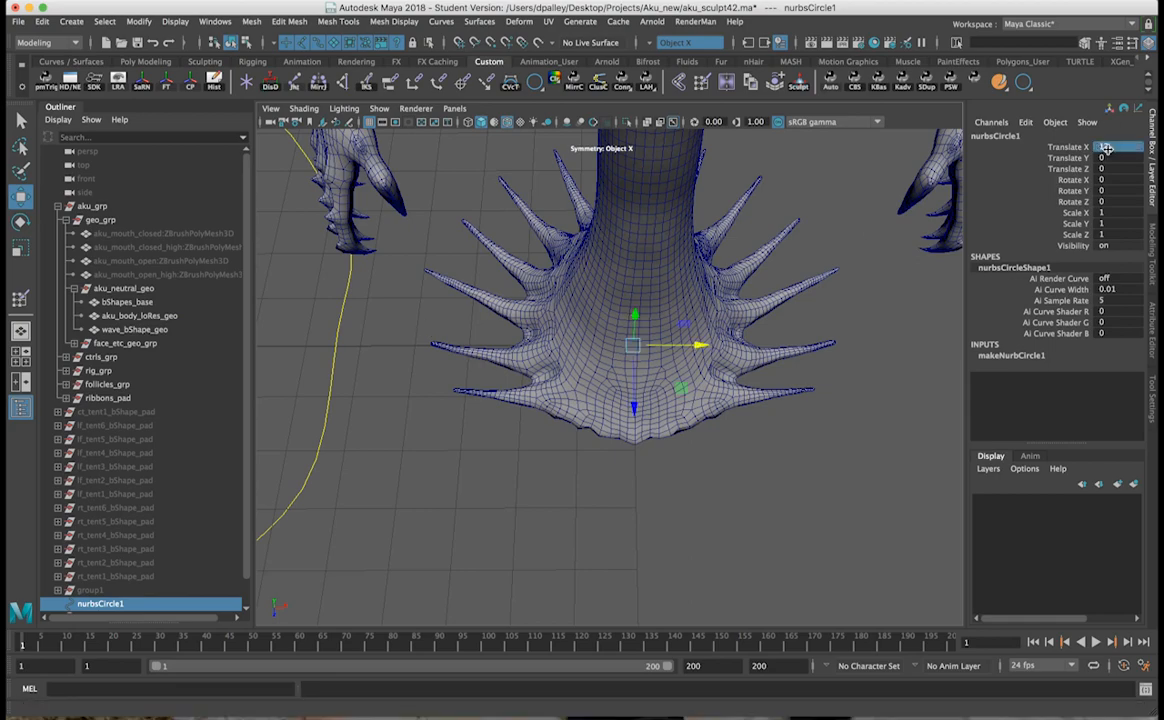
Step: Show the scene in wireframe and scale the circle uniformly to 1.608 within the tentacle base
alt+drag(650, 340, 714, 364)
key(4)
key(r)
drag(595, 319, 665, 385)
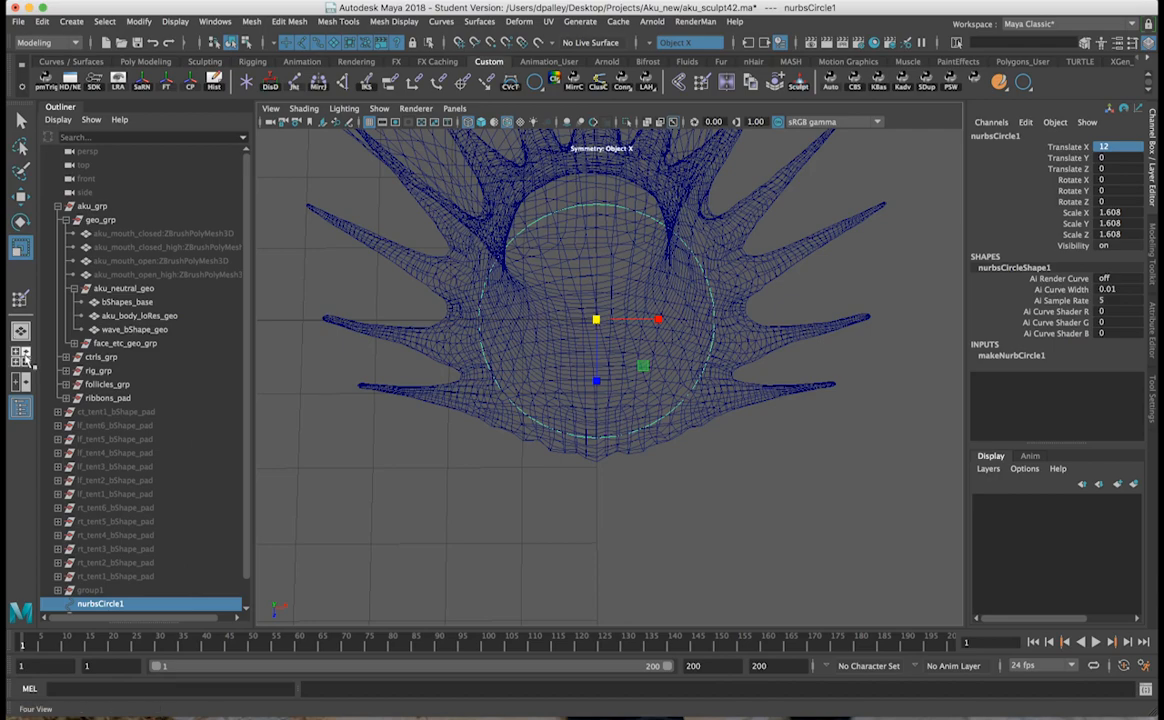
Step: In the top view, fit the circle to the body's base with Scale X 1.965, Scale Z 1.483 and Translate Z 0.1
key(space)
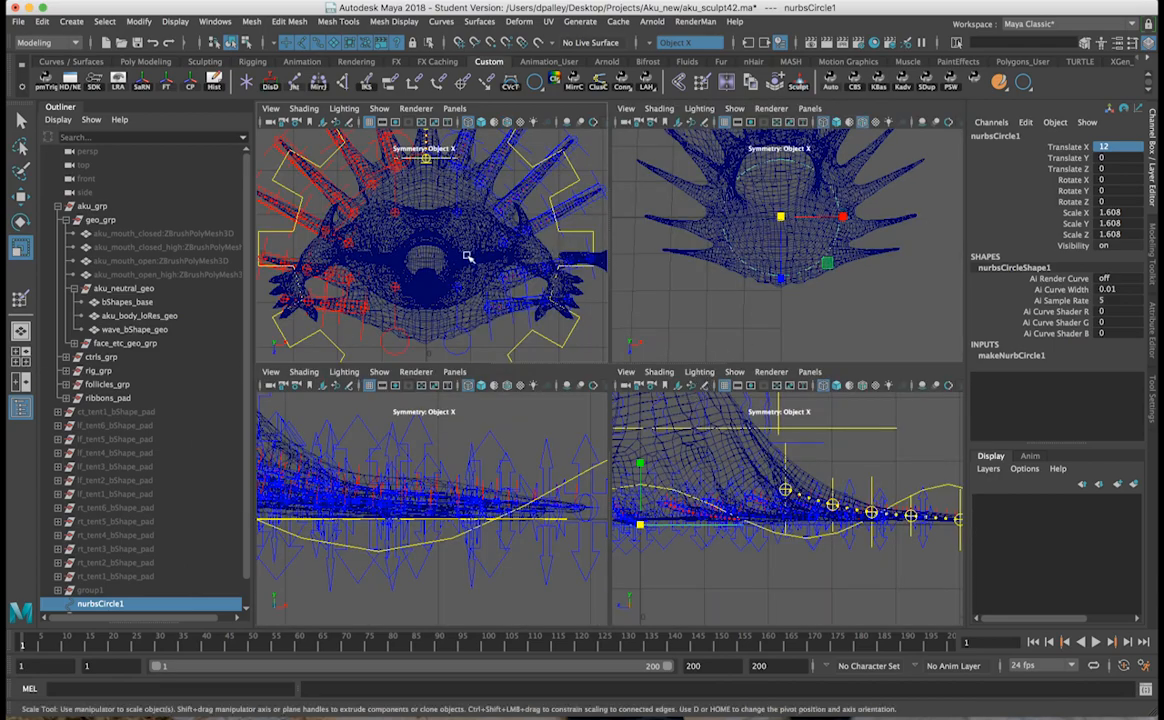
key(space)
alt+middle_drag(740, 312, 276, 270)
alt+middle_drag(741, 331, 295, 292)
alt+right_drag(295, 292, 642, 312)
alt+middle_drag(686, 312, 582, 327)
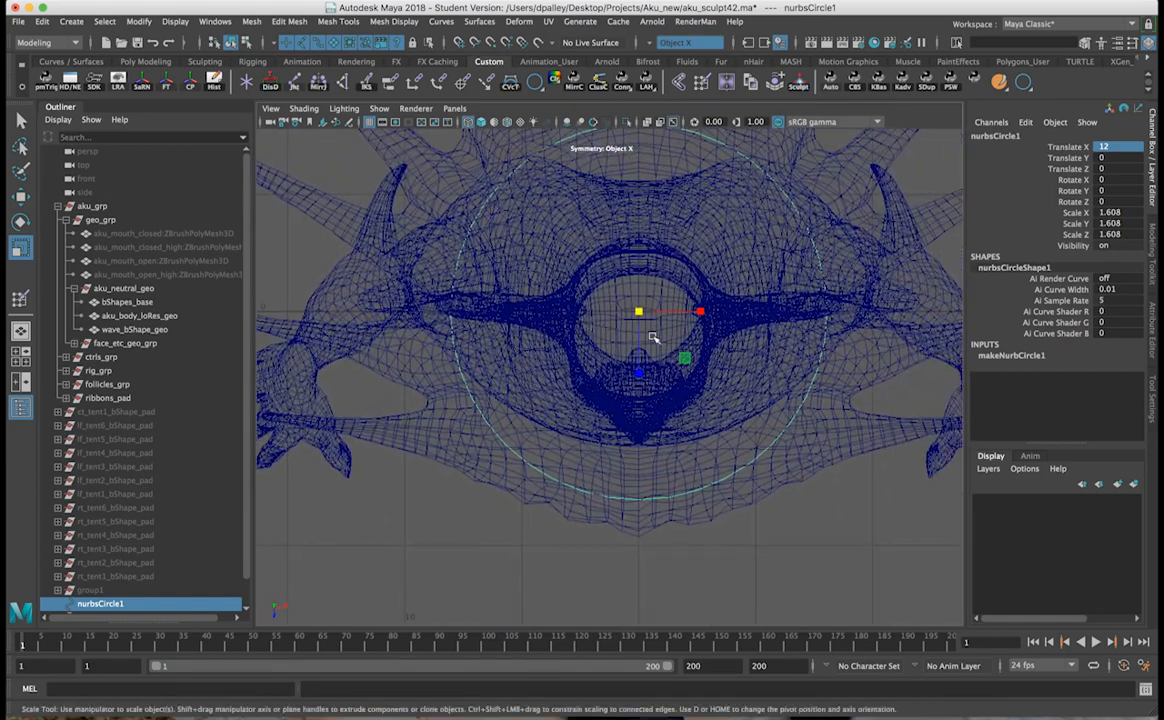
drag(639, 372, 638, 390)
key(w)
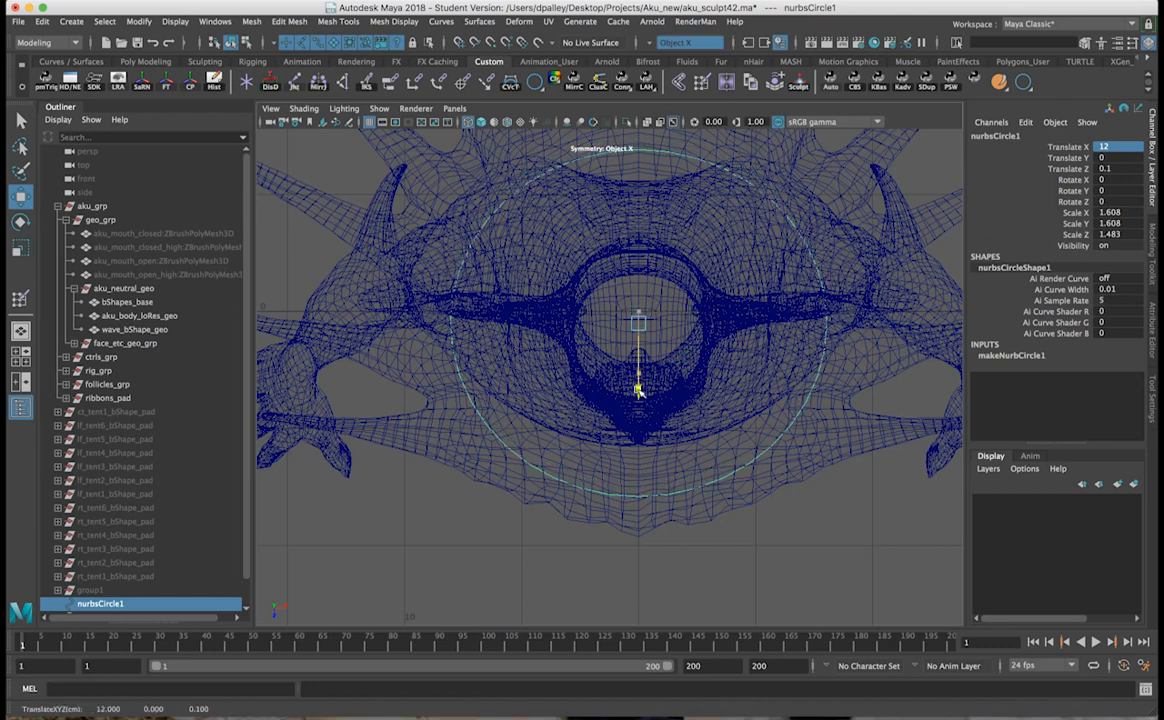
key(r)
drag(701, 325, 712, 323)
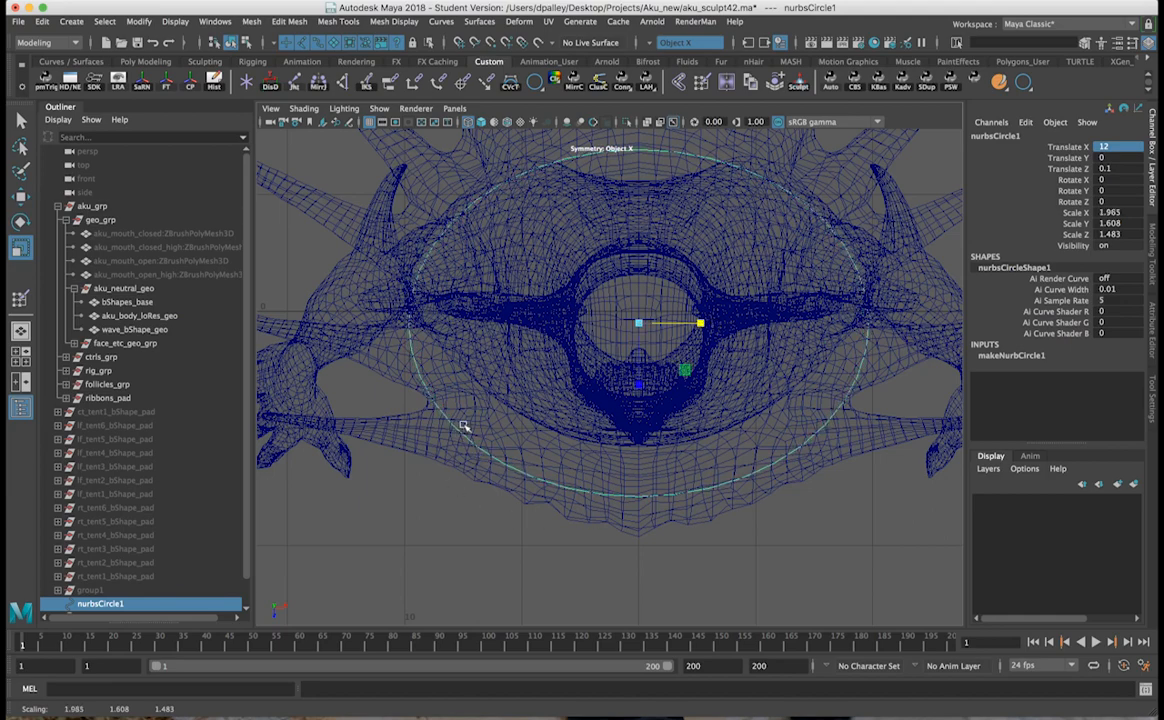
Step: Set the number of sections of the NURBS circle to 48
alt+middle_drag(742, 477, 731, 431)
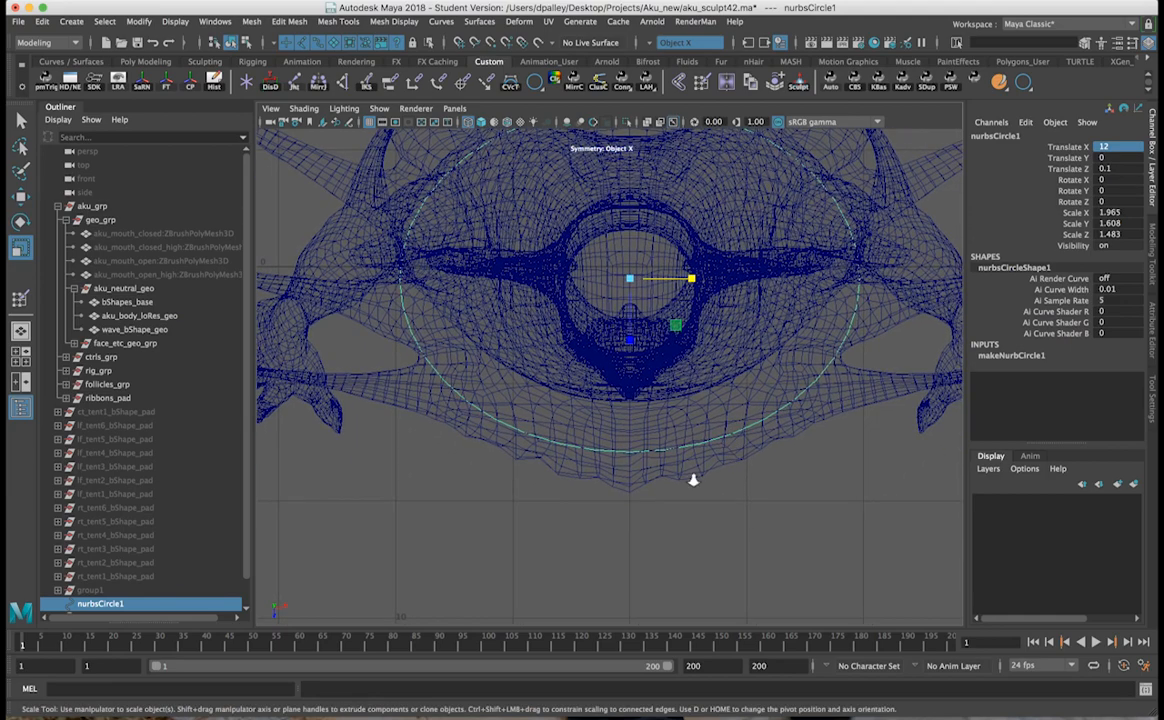
alt+right_drag(691, 481, 783, 489)
click(1040, 360)
scroll(1010, 368, down, 2)
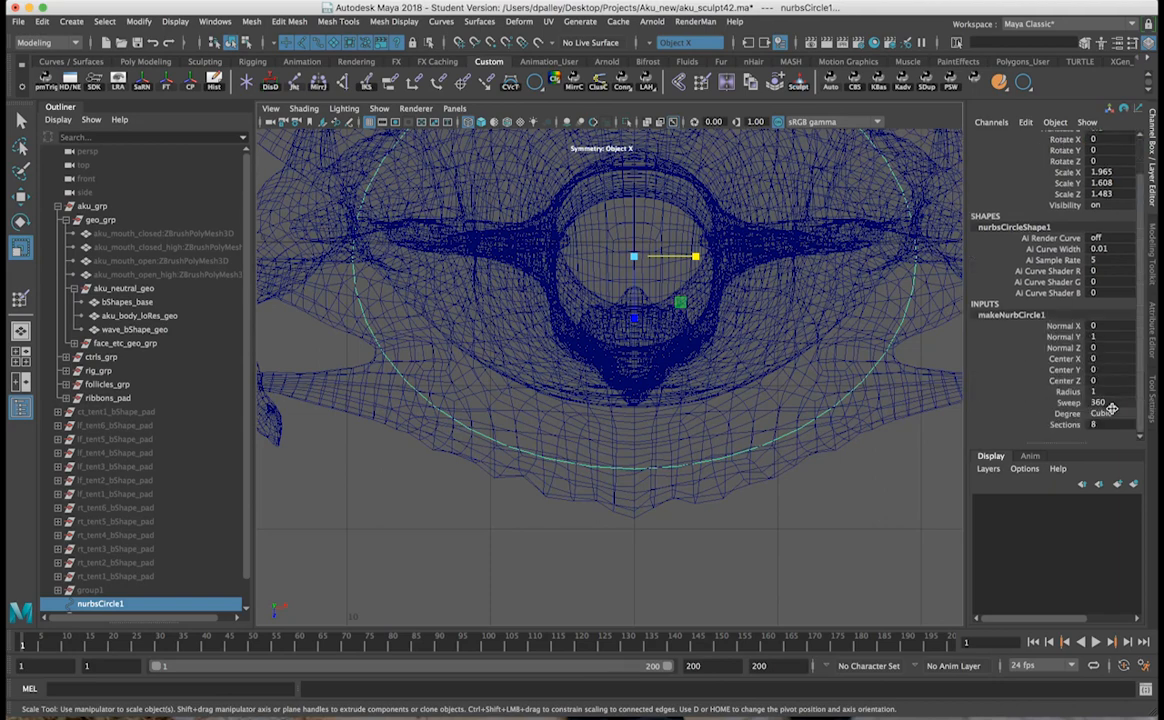
double_click(1105, 425)
text(48)
key(Return)
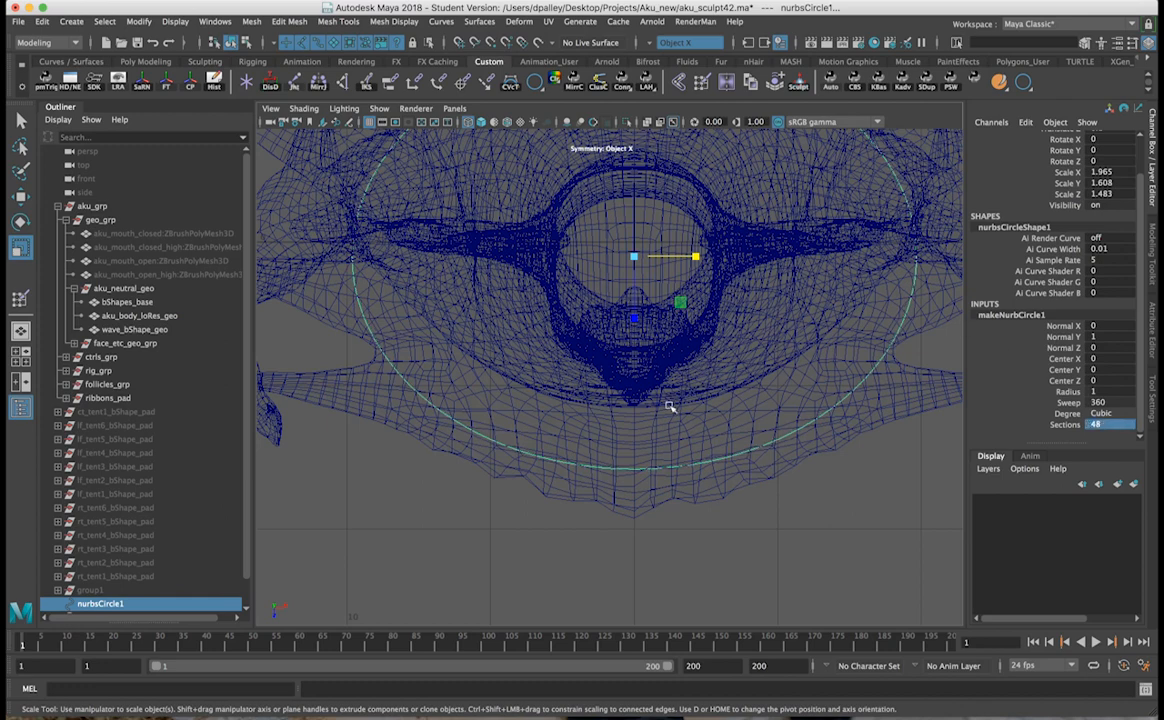
Step: Inspect the circle against the mesh's lower edge, and return to the perspective view of the tentacle base
alt+drag(681, 443, 690, 448)
alt+middle_drag(720, 478, 725, 421)
alt+right_drag(725, 421, 699, 433)
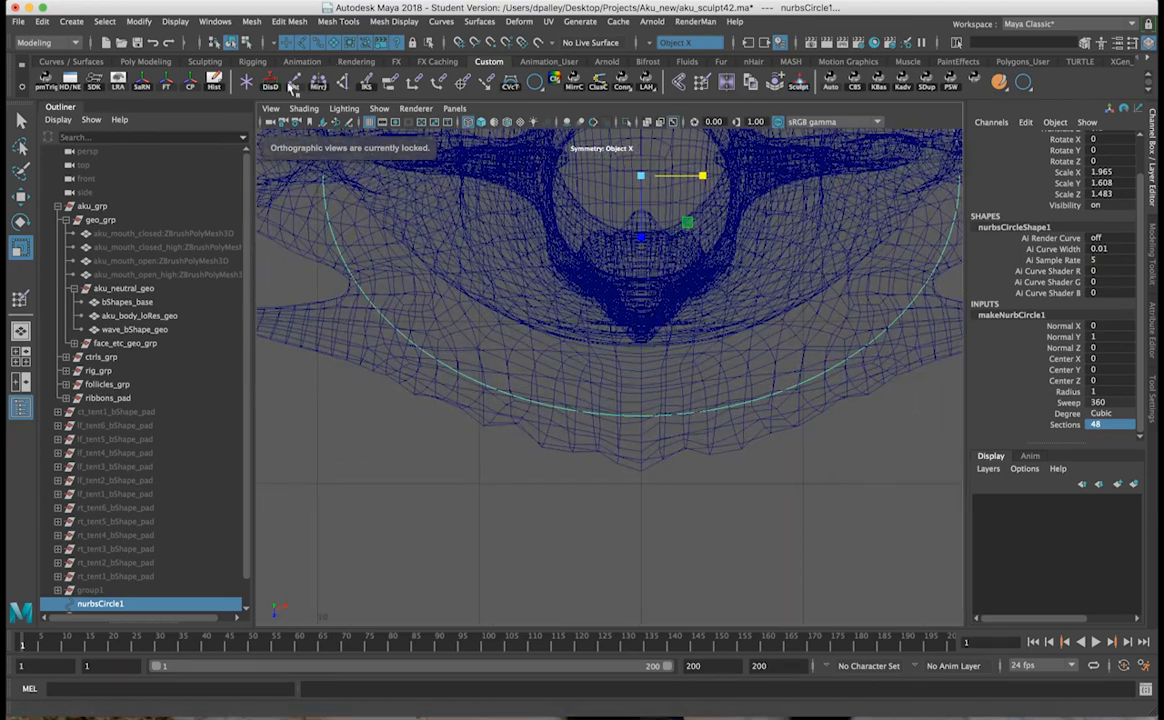
click(175, 21)
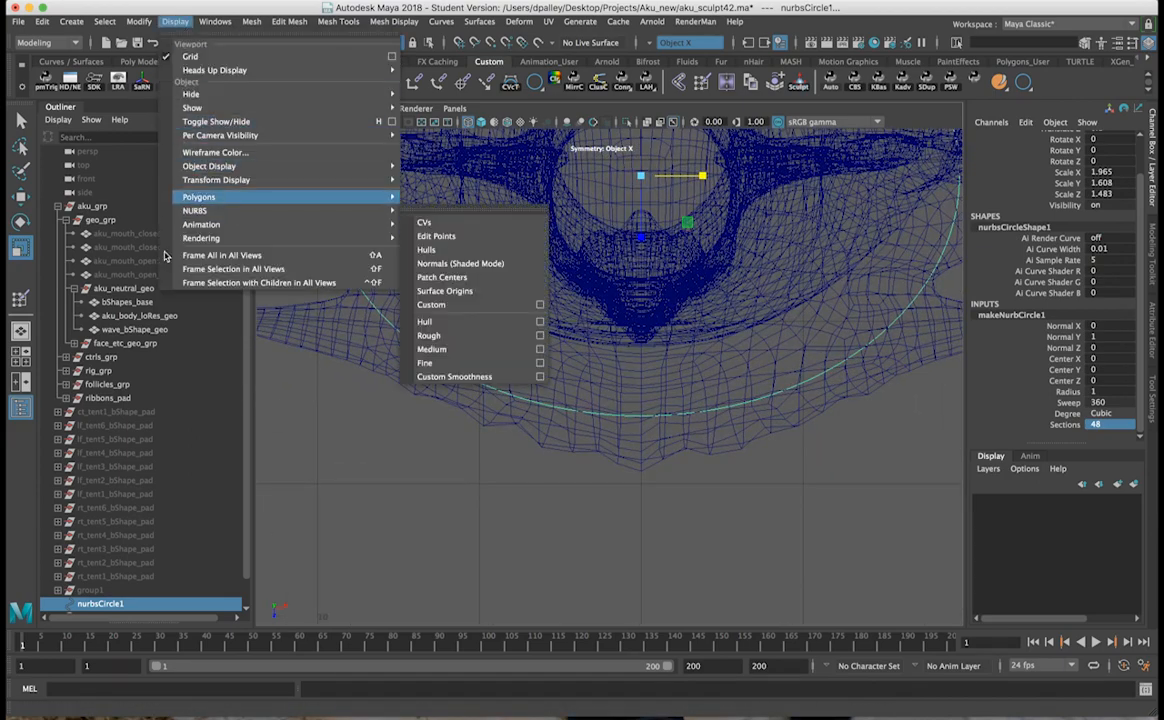
click(286, 504)
click(19, 328)
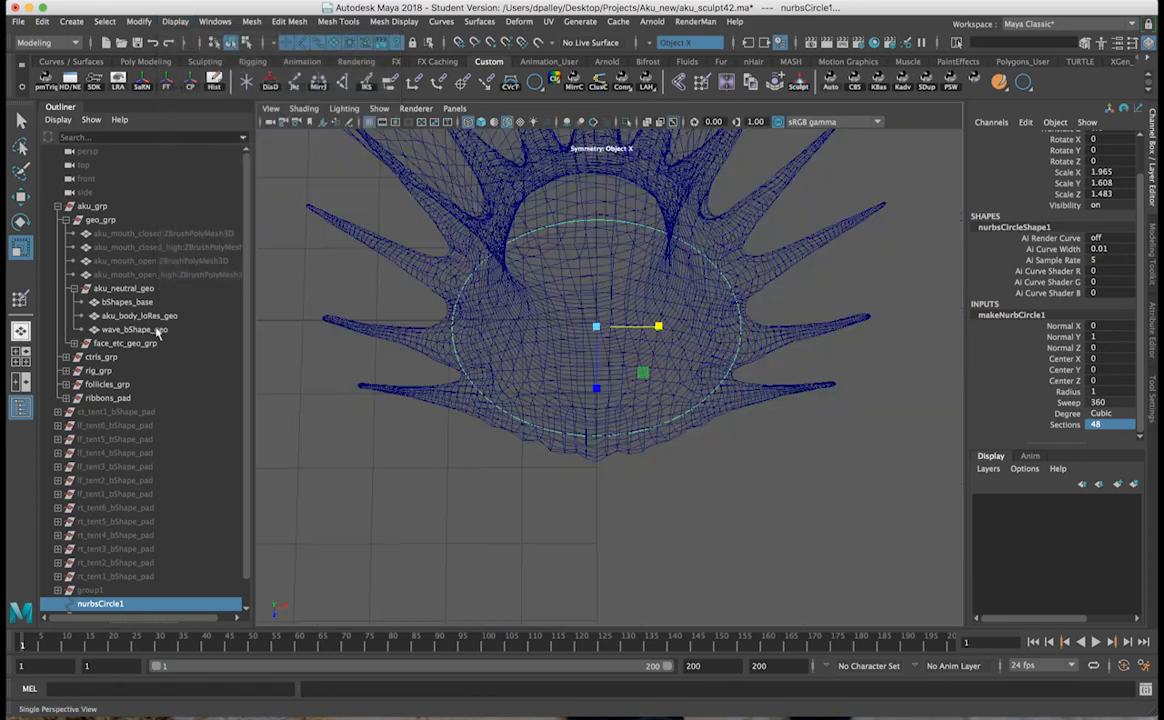
alt+drag(628, 450, 620, 413)
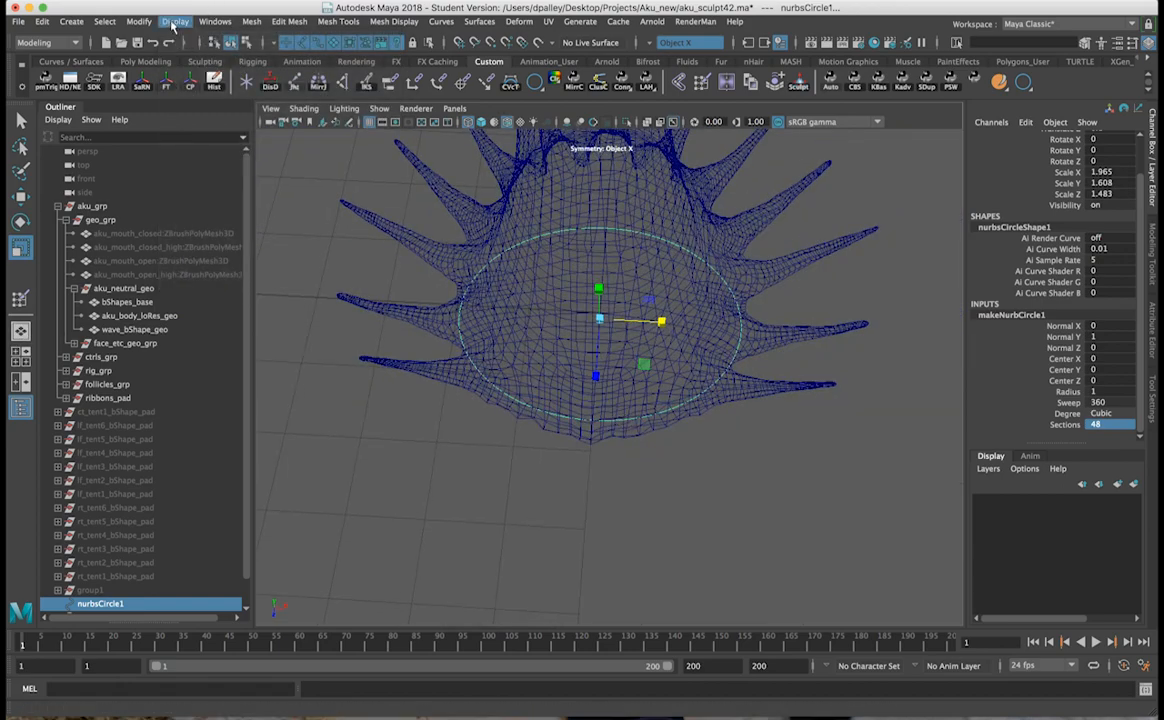
Step: Display the control vertices of the NURBS circle around the tentacle base
click(175, 21)
mouse_move(299, 211)
click(513, 221)
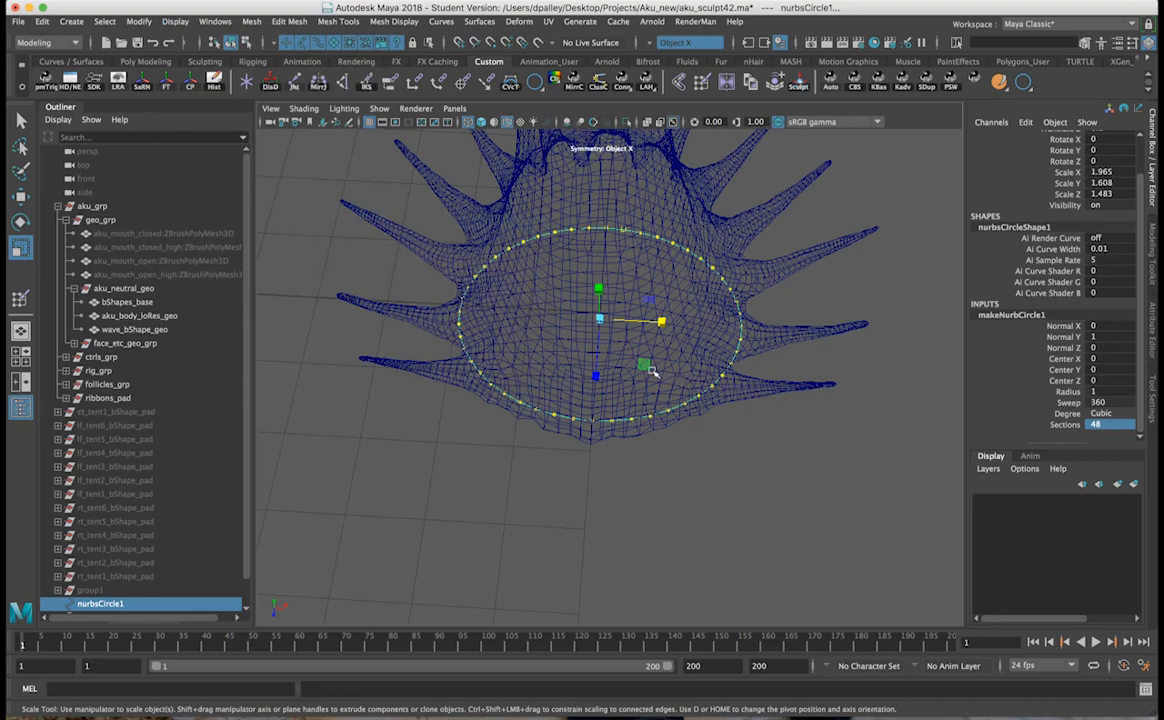
alt+drag(664, 378, 735, 387)
alt+right_drag(735, 387, 782, 386)
alt+drag(782, 386, 798, 384)
mouse_move(631, 434)
alt+mouse_down()
mouse_move(681, 436)
mouse_move(650, 436)
mouse_move(642, 452)
alt+mouse_up()
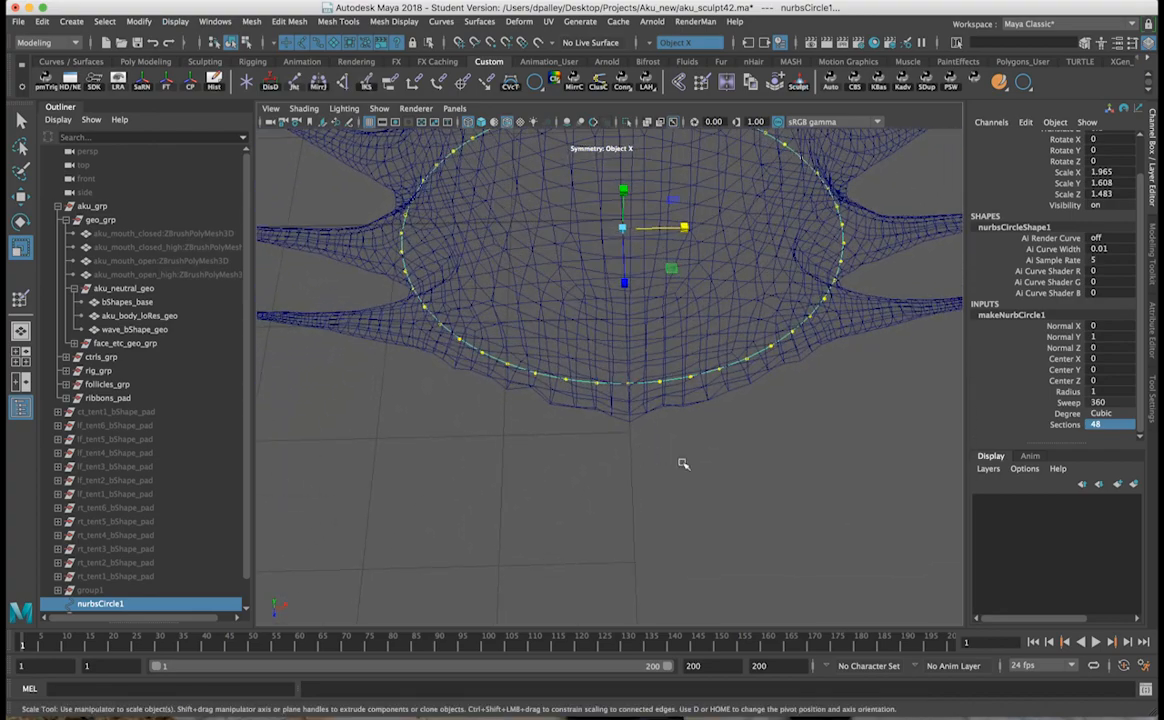
Step: Examine from several angles how the circle's control vertices line up with the front tentacles and the mesh's lower edge
alt+drag(718, 361, 645, 367)
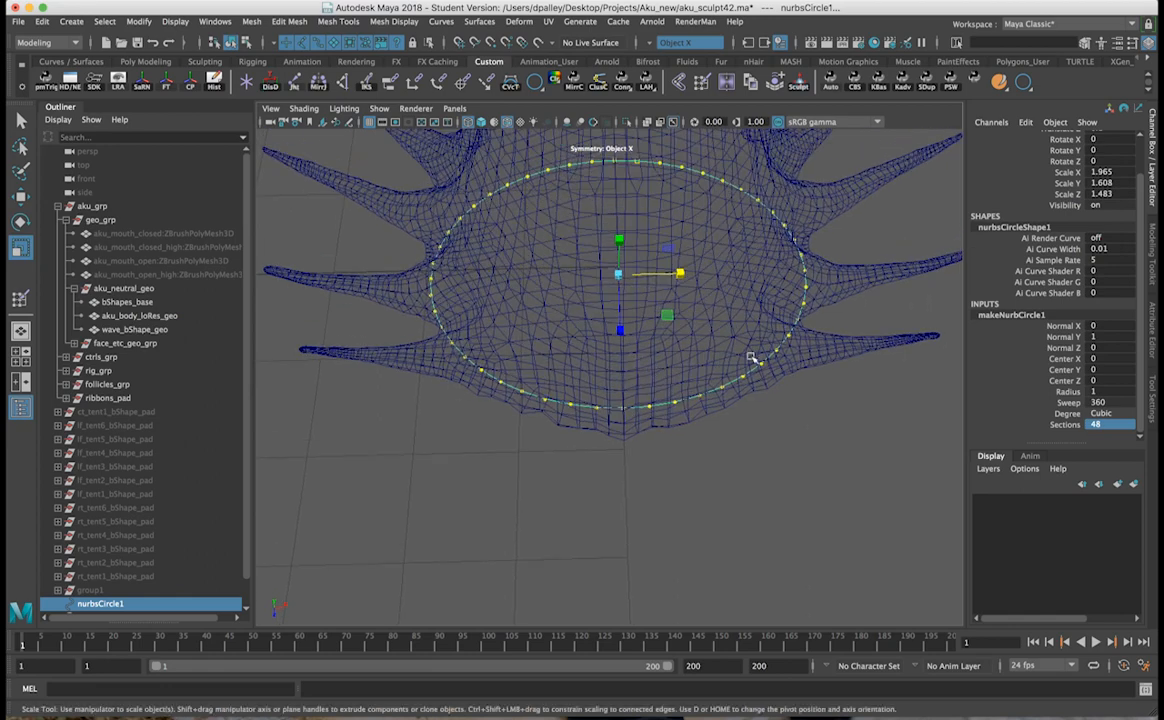
alt+drag(786, 316, 590, 315)
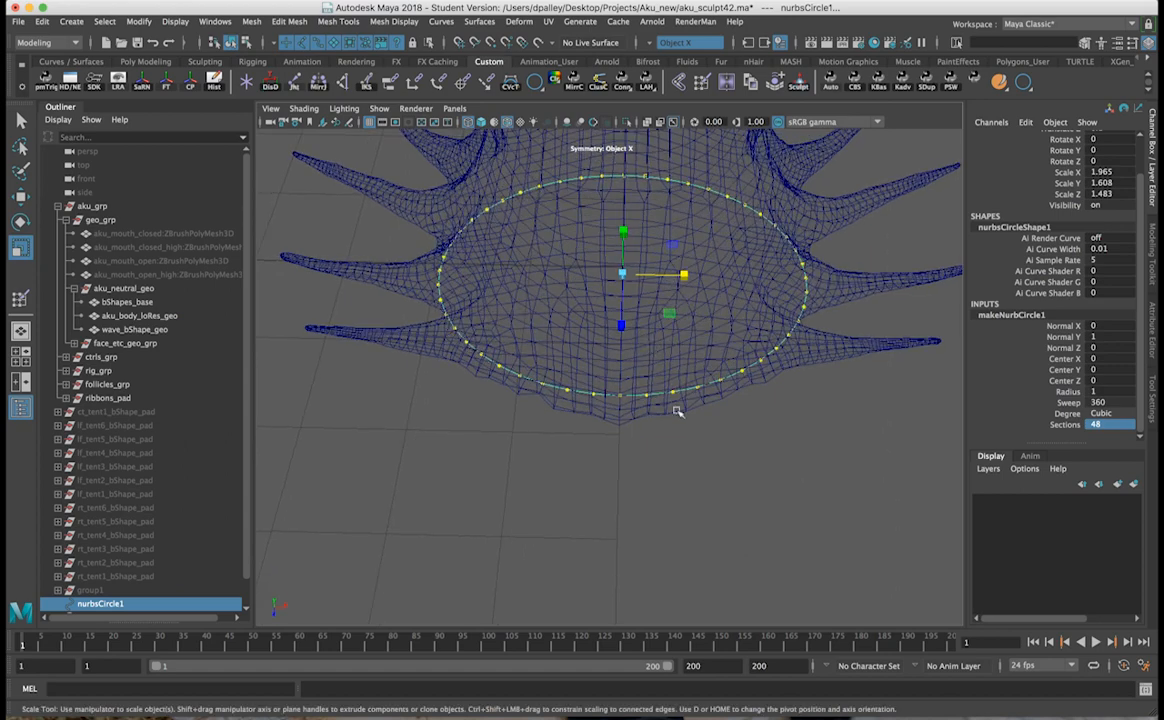
alt+drag(514, 340, 559, 334)
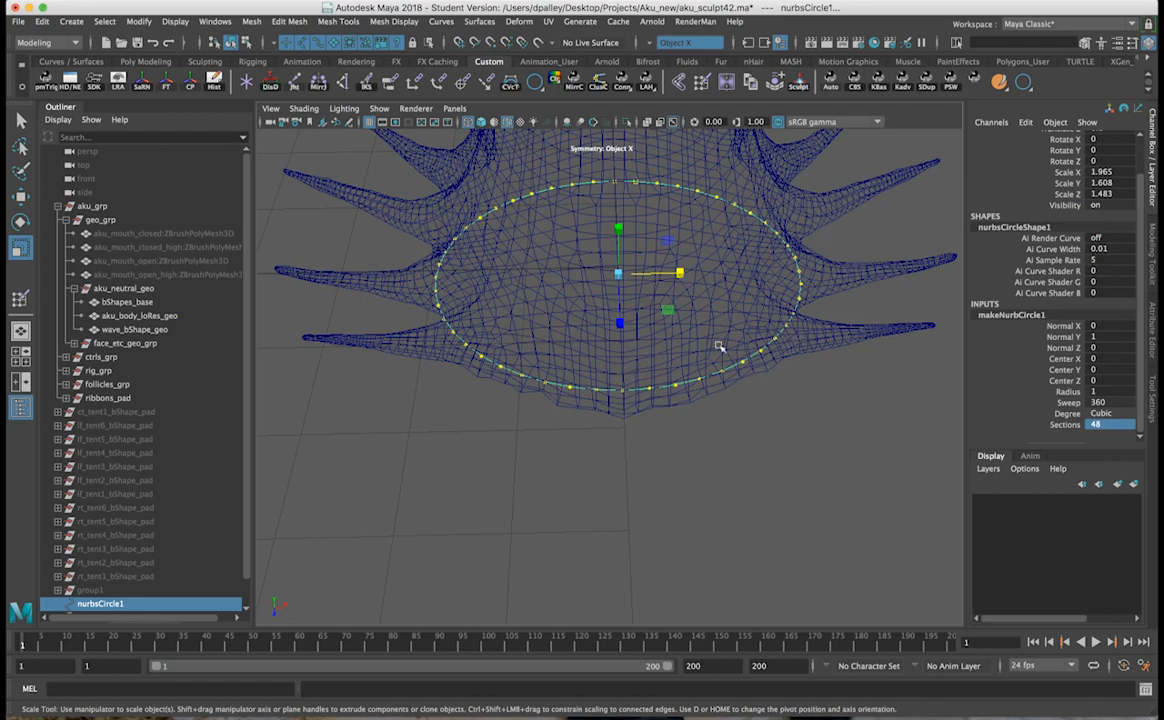
alt+drag(814, 362, 547, 387)
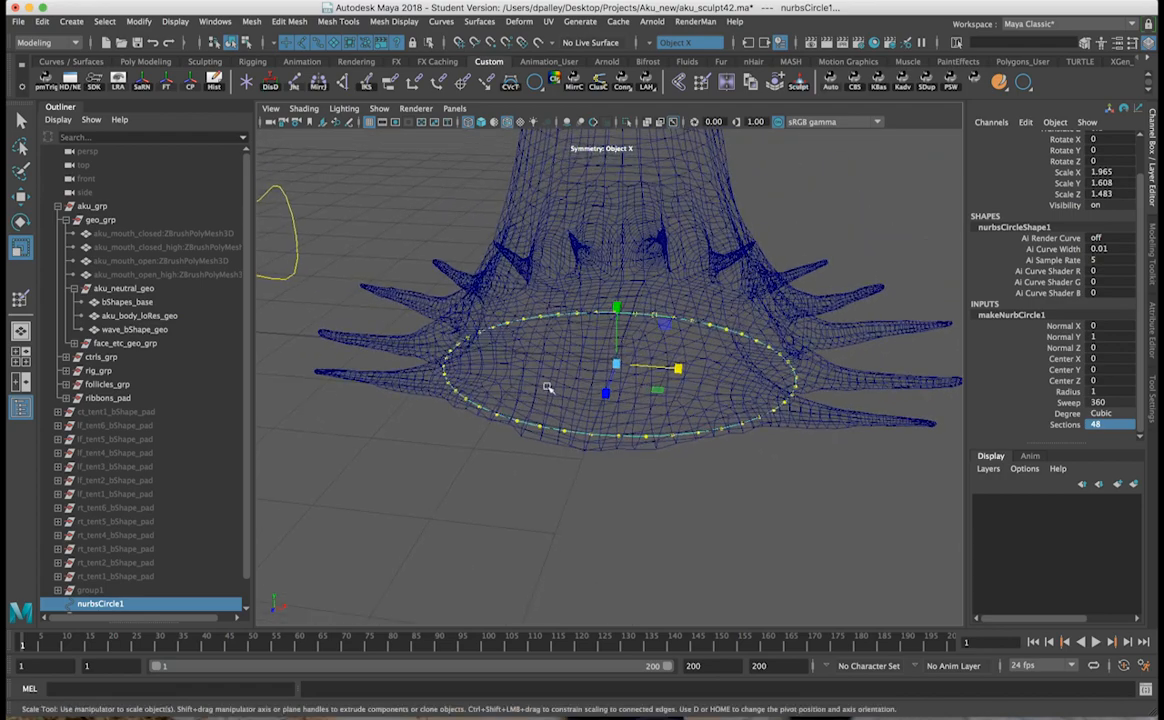
alt+drag(565, 331, 425, 350)
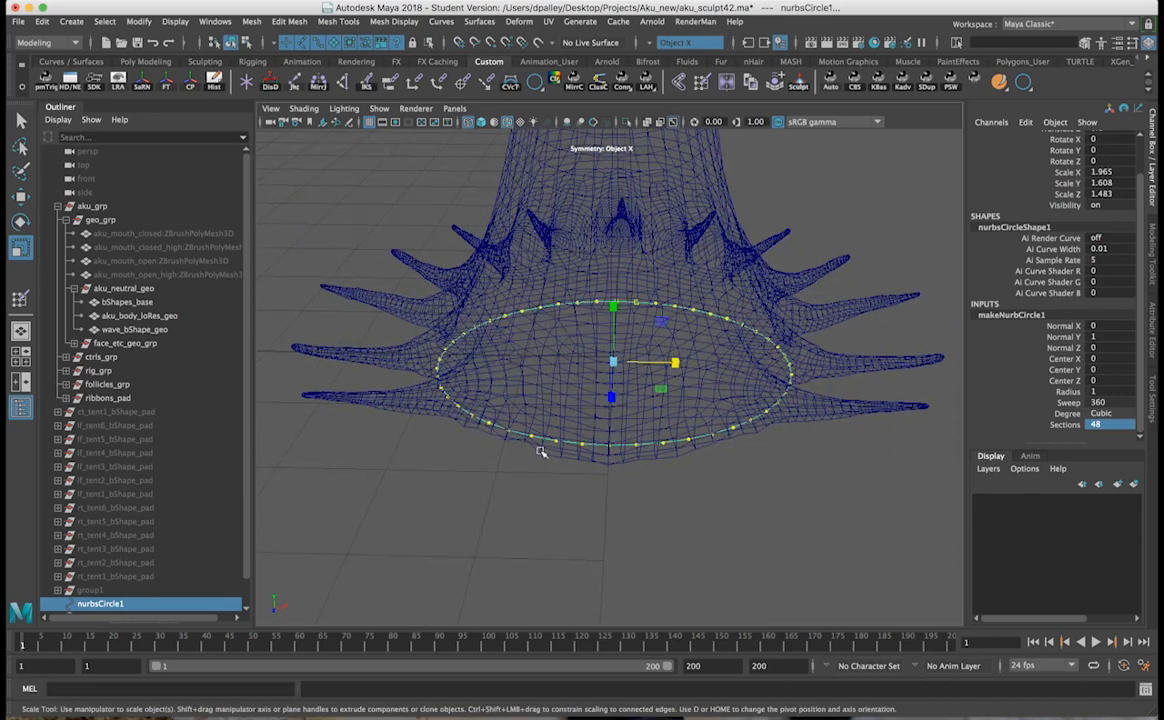
alt+drag(690, 372, 760, 420)
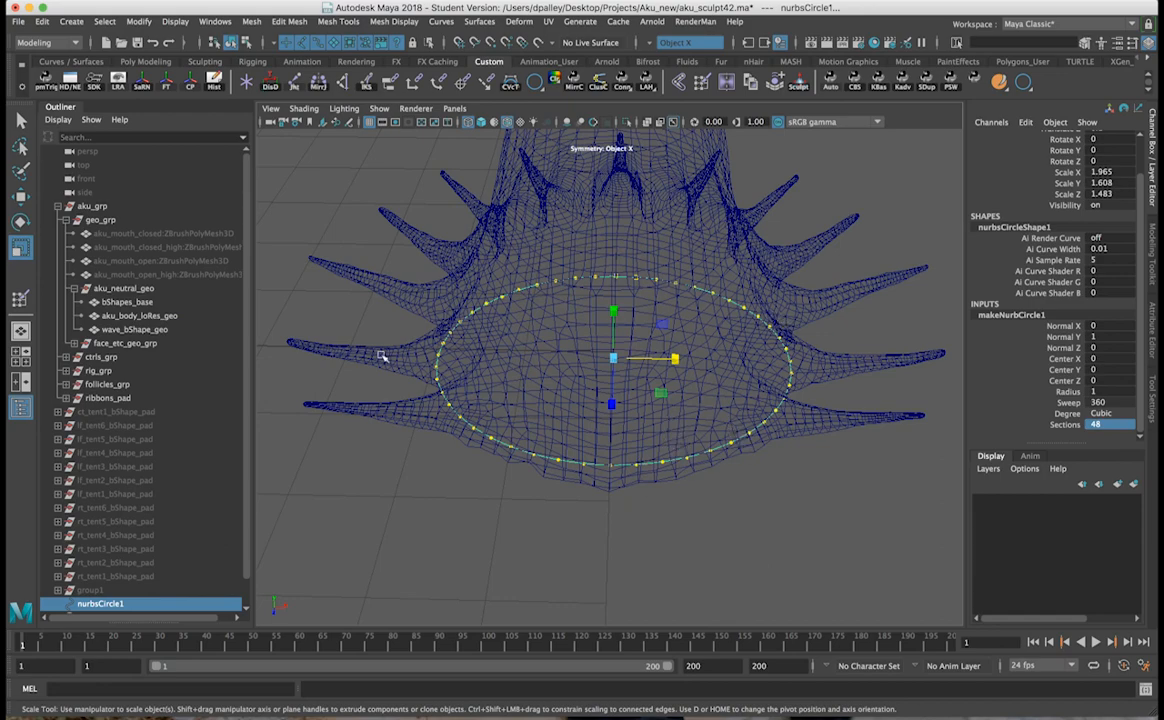
alt+drag(626, 462, 621, 466)
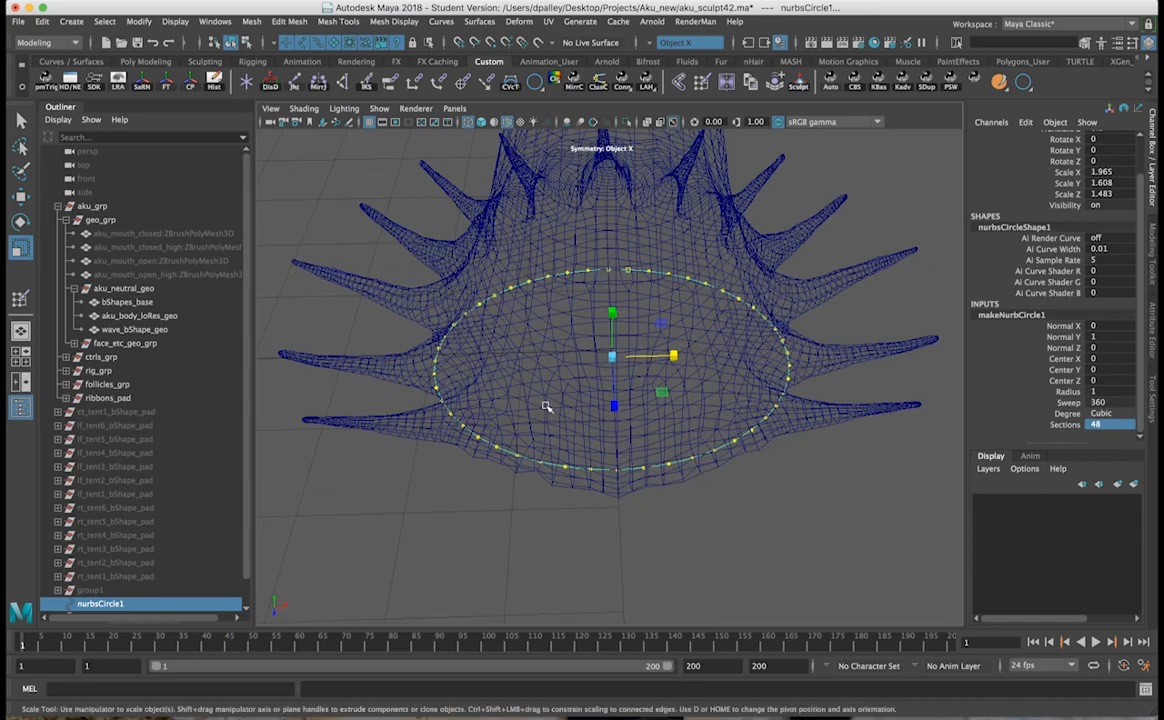
alt+drag(555, 415, 499, 388)
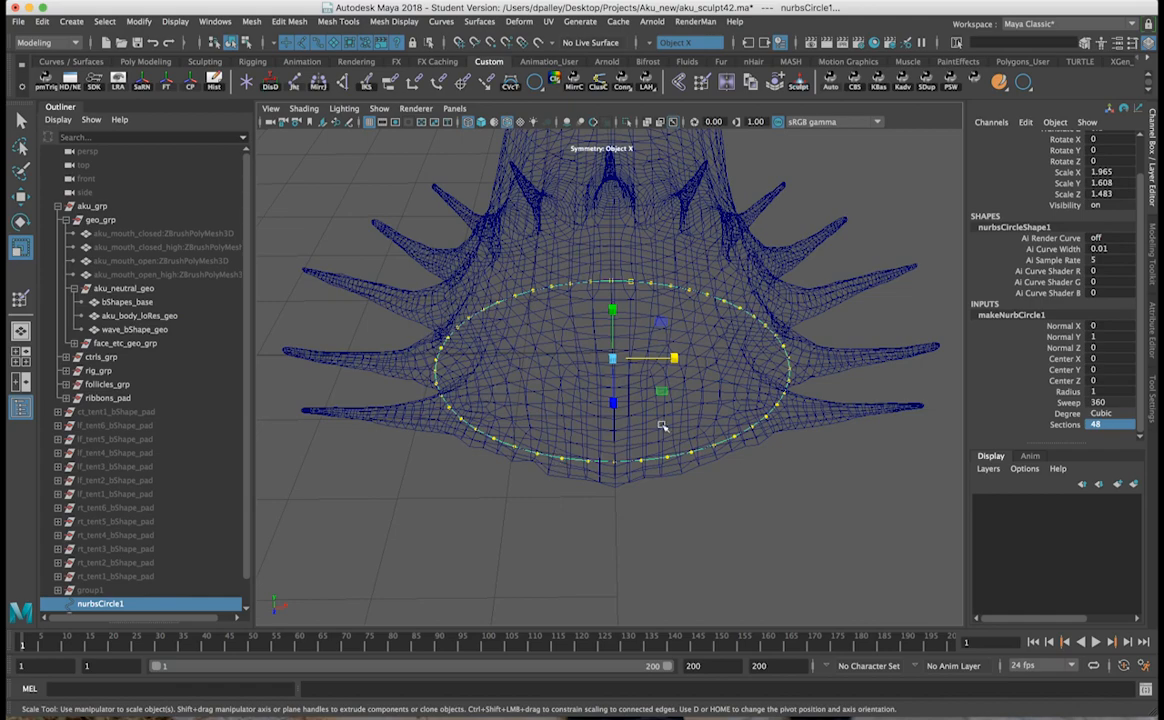
alt+drag(623, 408, 630, 417)
alt+right_drag(631, 417, 635, 419)
alt+drag(635, 419, 624, 432)
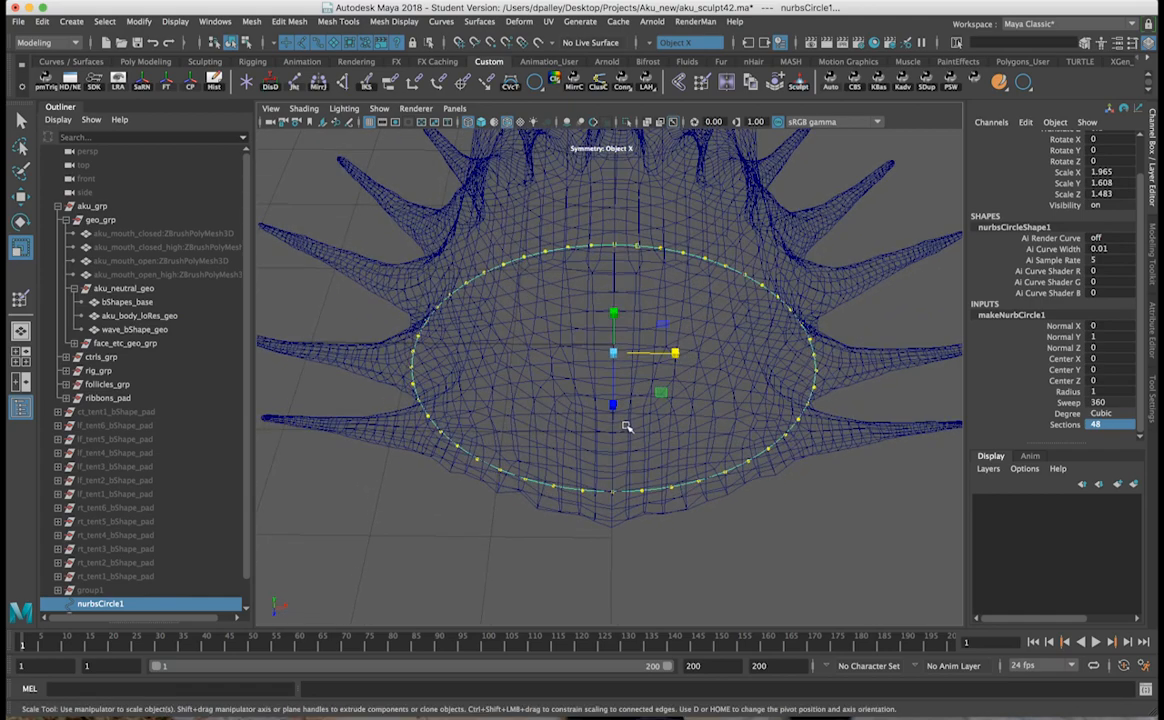
alt+drag(620, 425, 619, 434)
alt+right_drag(621, 434, 630, 438)
alt+drag(630, 438, 626, 447)
alt+middle_drag(629, 434, 640, 401)
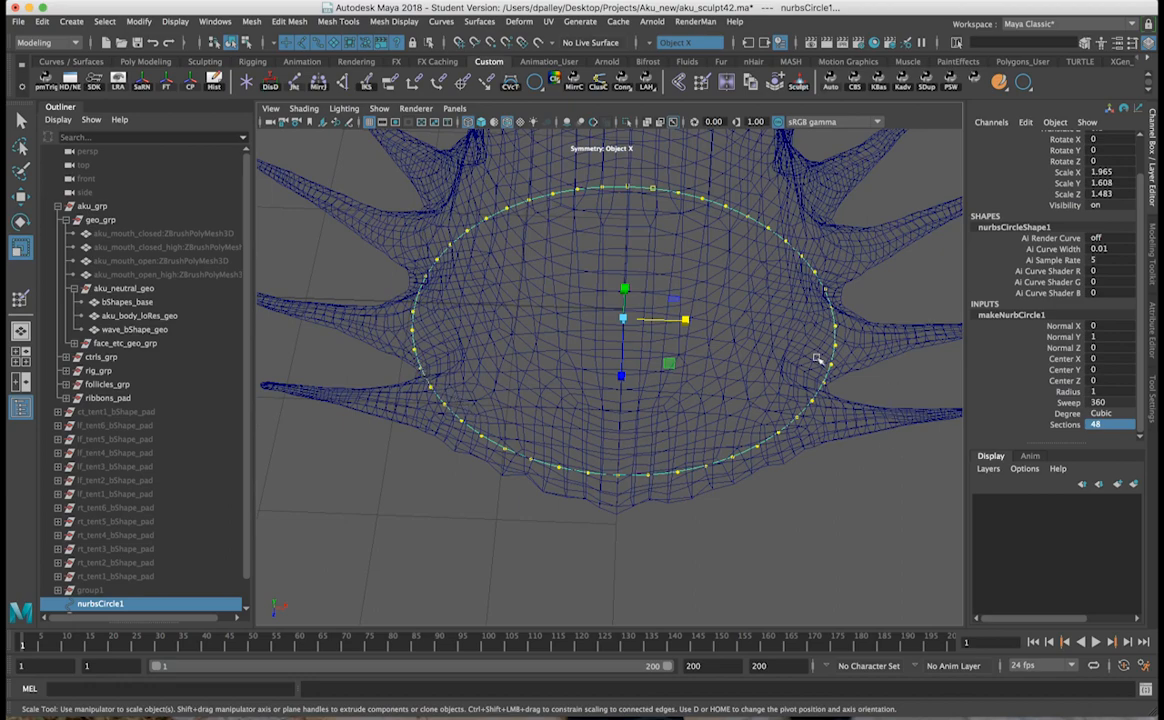
alt+drag(822, 371, 382, 332)
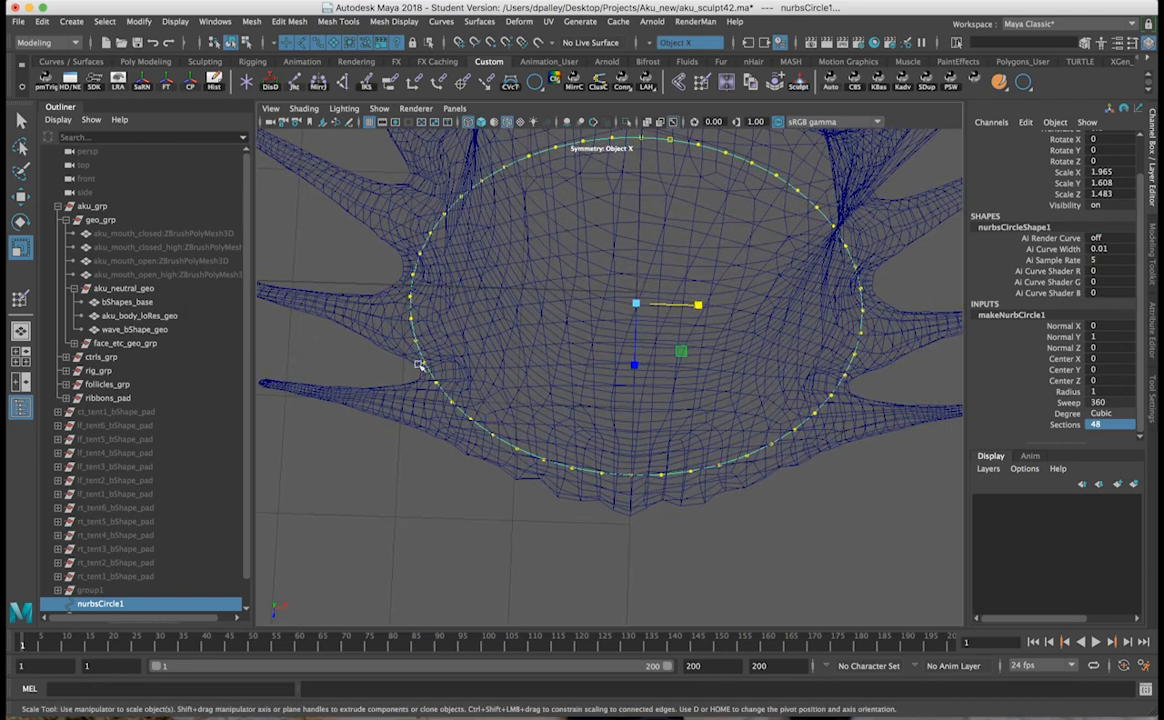
Step: Toggle the viewport's polygon display to compare the circle with the mesh, leaving the polygons hidden
click(379, 108)
click(395, 237)
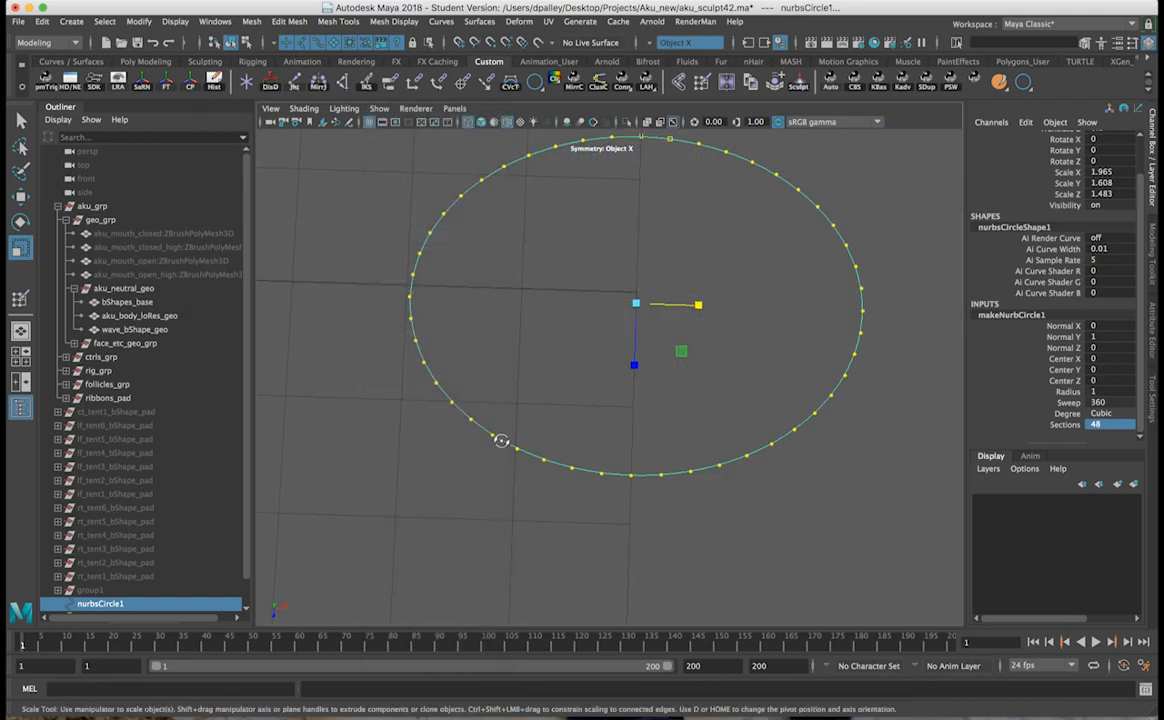
key(z)
key(shift+z)
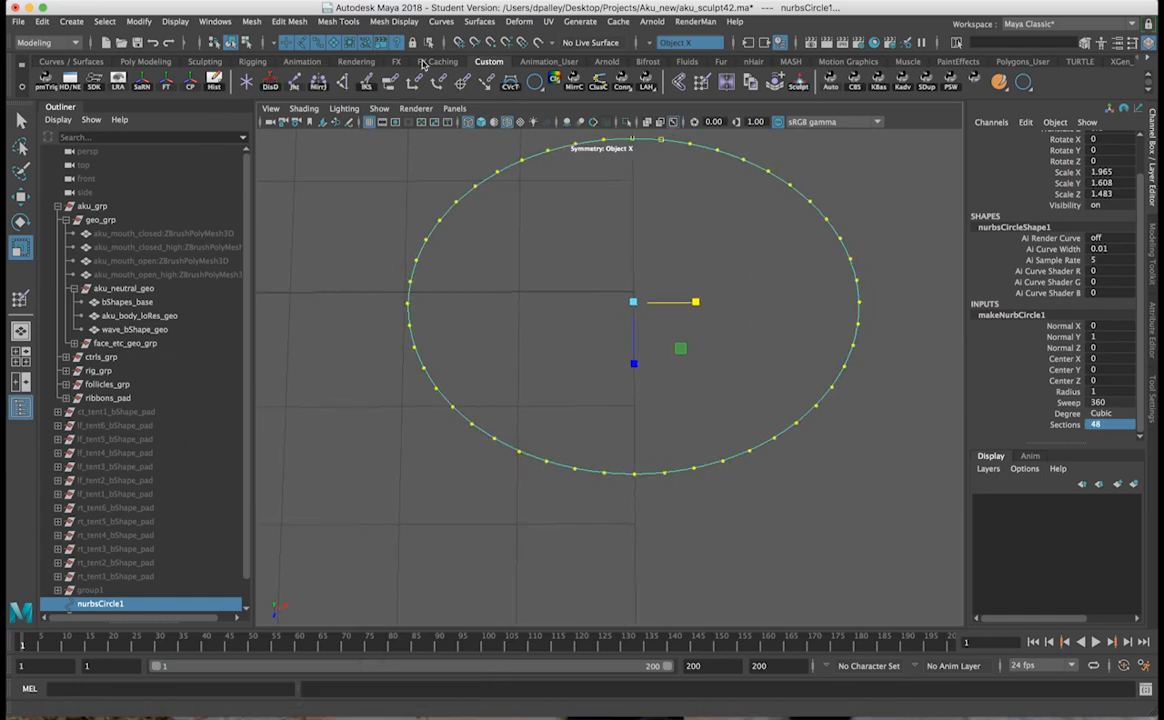
click(379, 108)
click(400, 237)
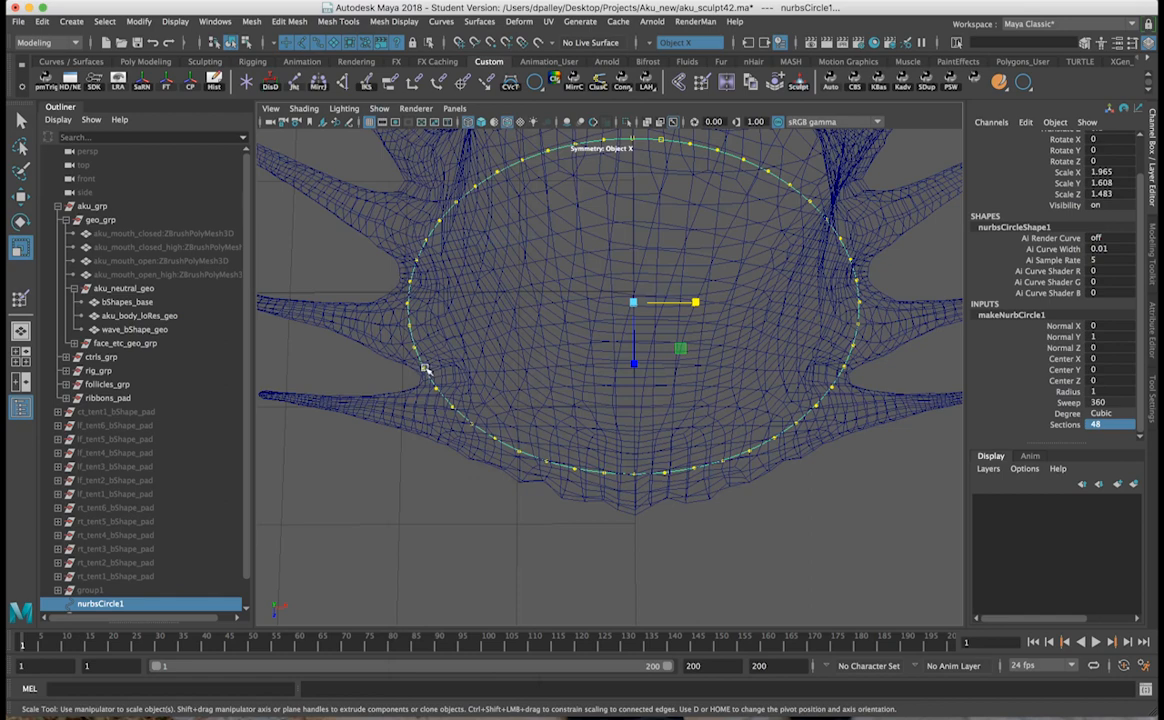
click(379, 108)
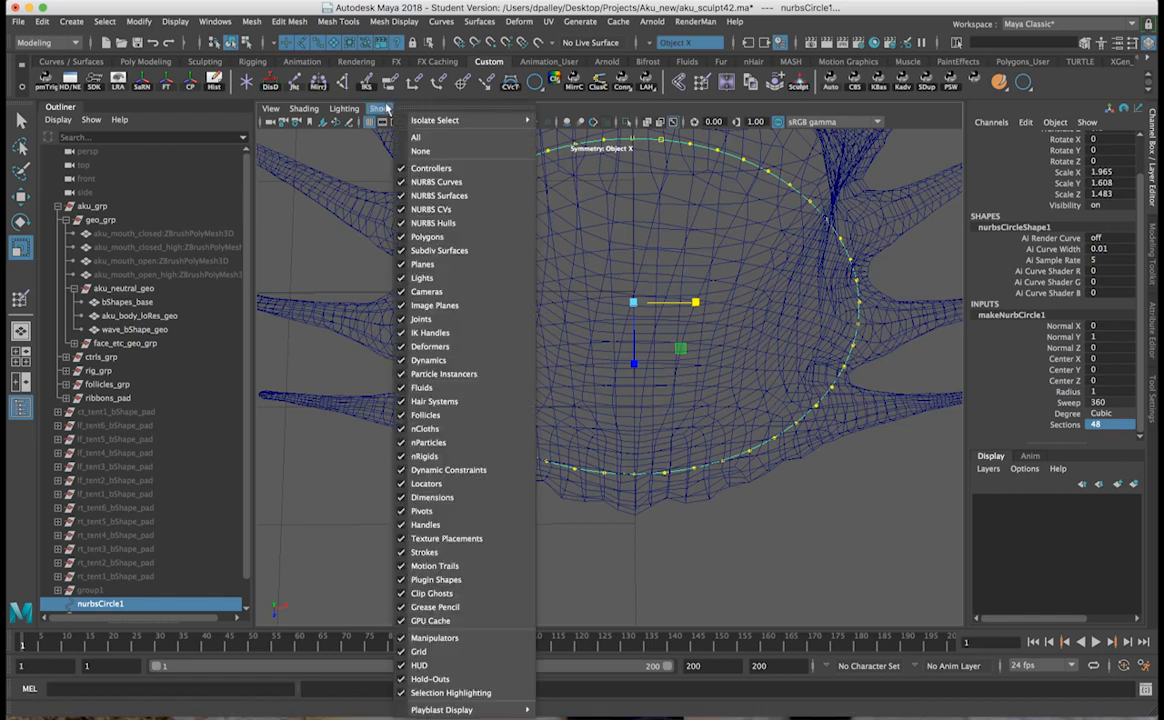
click(429, 238)
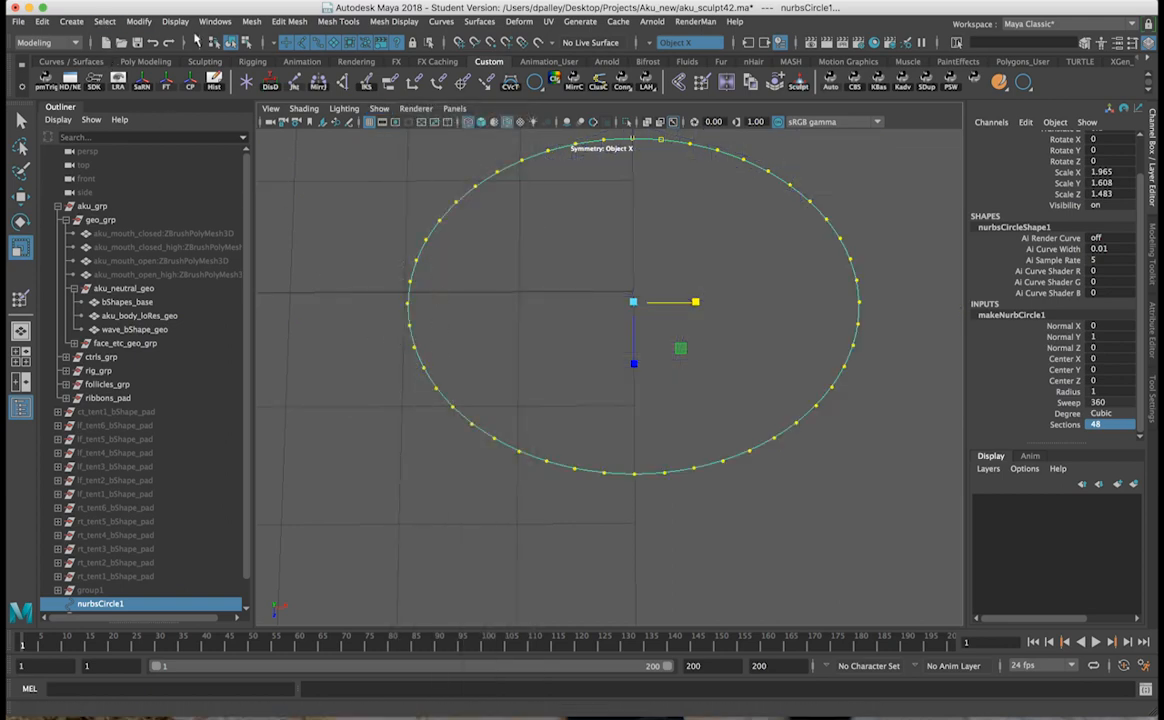
Step: Draw a cubic CV curve with uniform knot spacing along the front arc of the NURBS circle, snapping its points to the circle
click(68, 21)
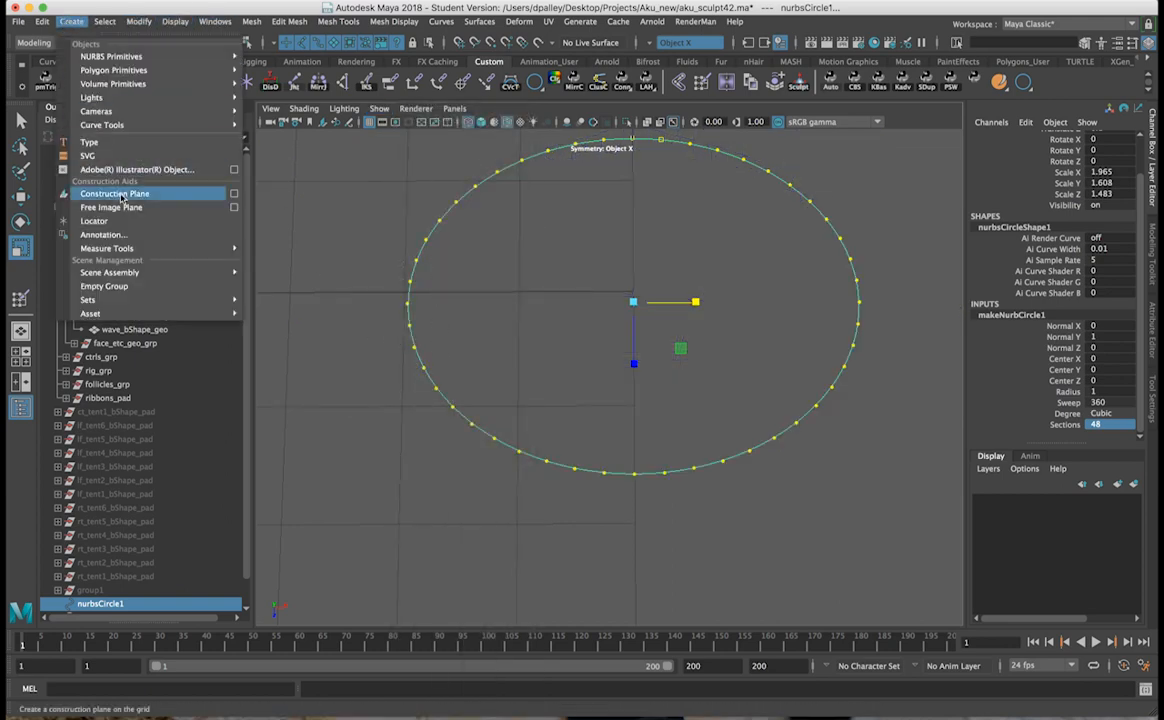
mouse_move(183, 124)
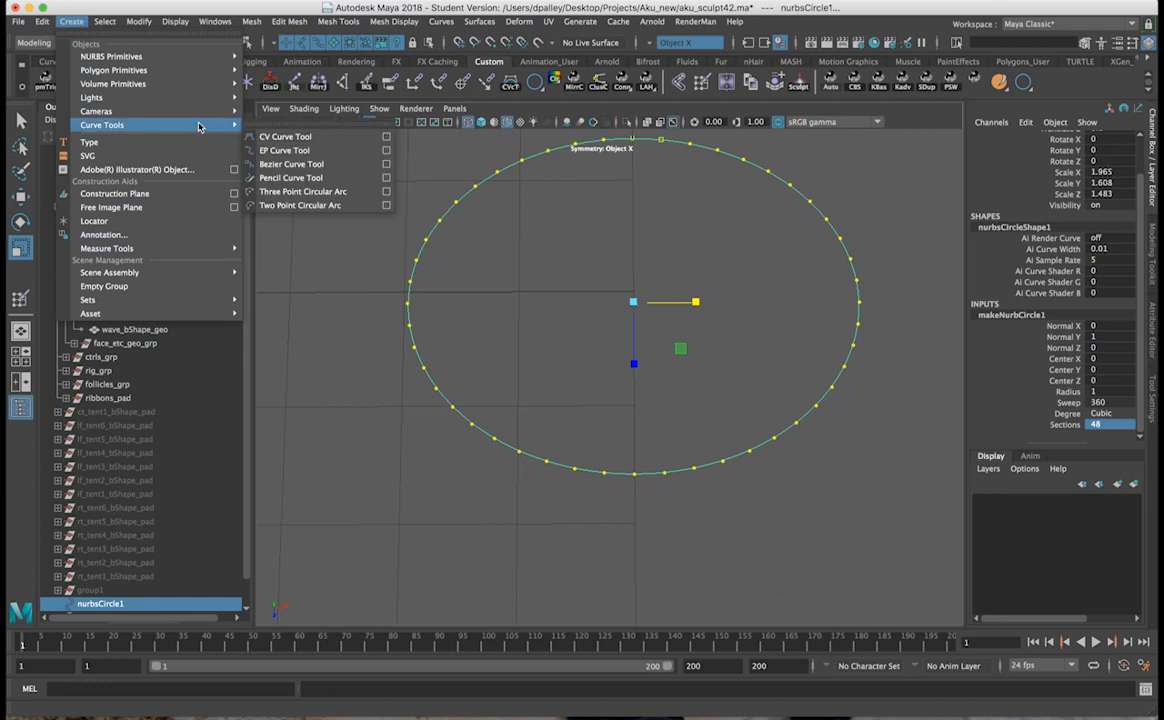
click(388, 137)
scroll(525, 265, up, 3)
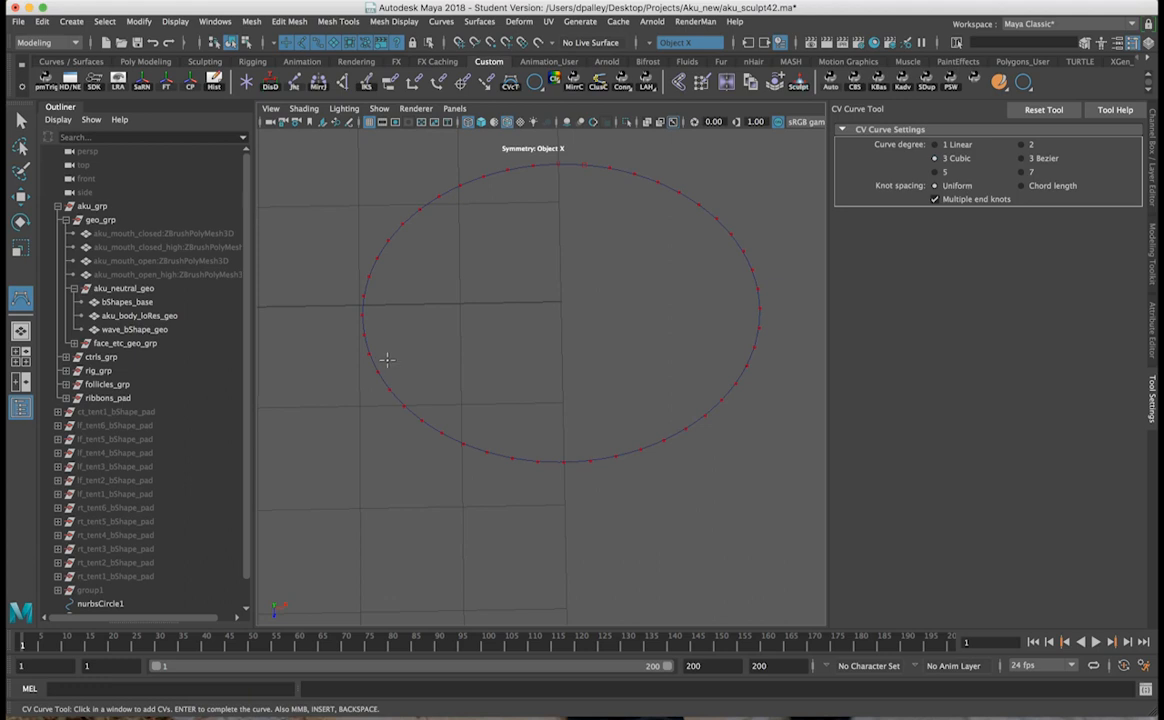
key(c)
click(379, 370)
click(389, 390)
click(403, 408)
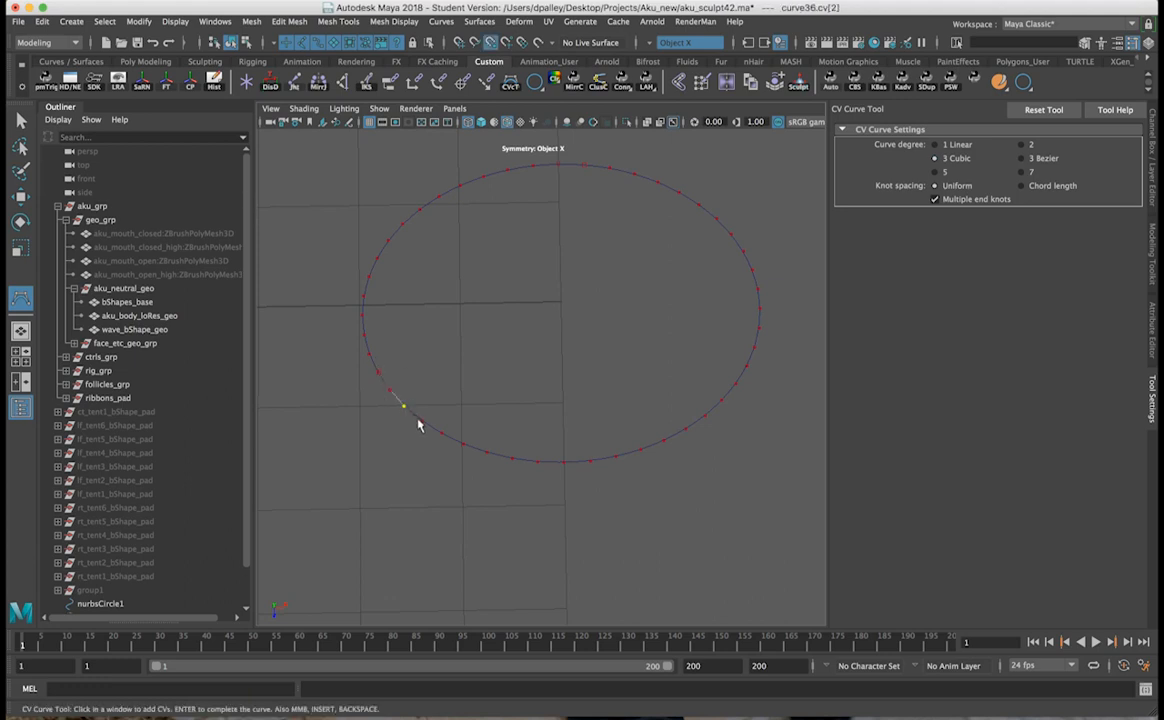
click(440, 432)
click(467, 452)
click(513, 466)
click(538, 472)
click(565, 470)
click(592, 470)
click(617, 466)
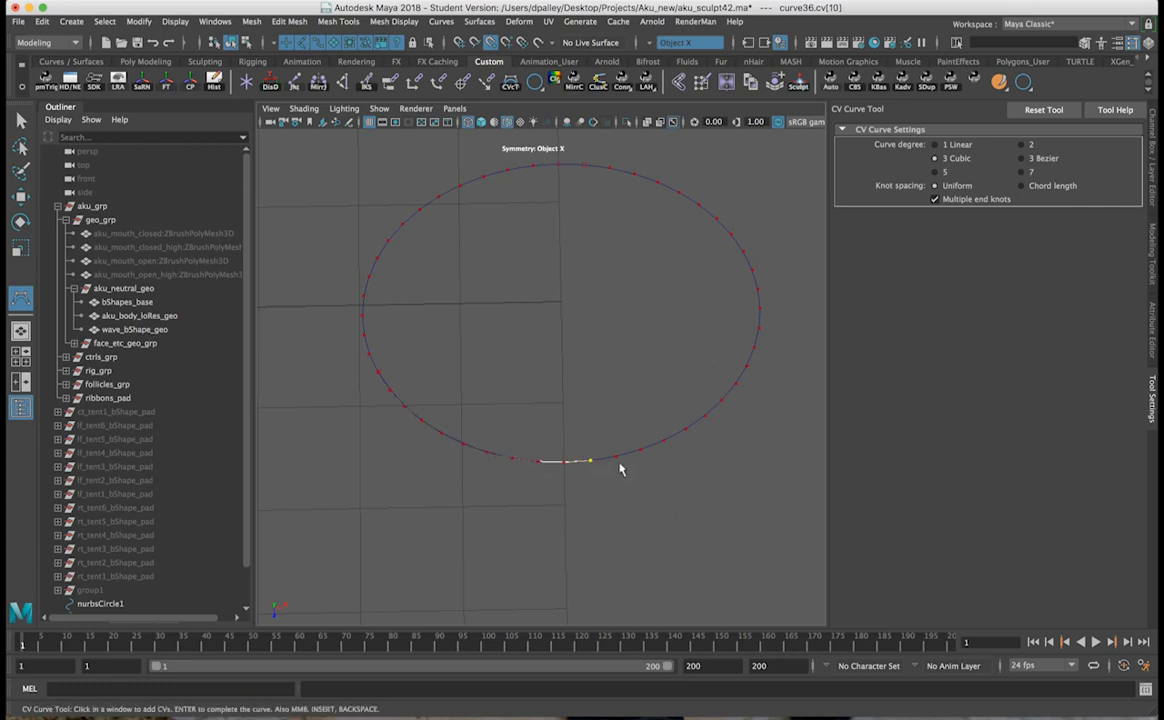
click(650, 461)
click(686, 439)
click(718, 422)
click(725, 406)
click(748, 382)
key(z)
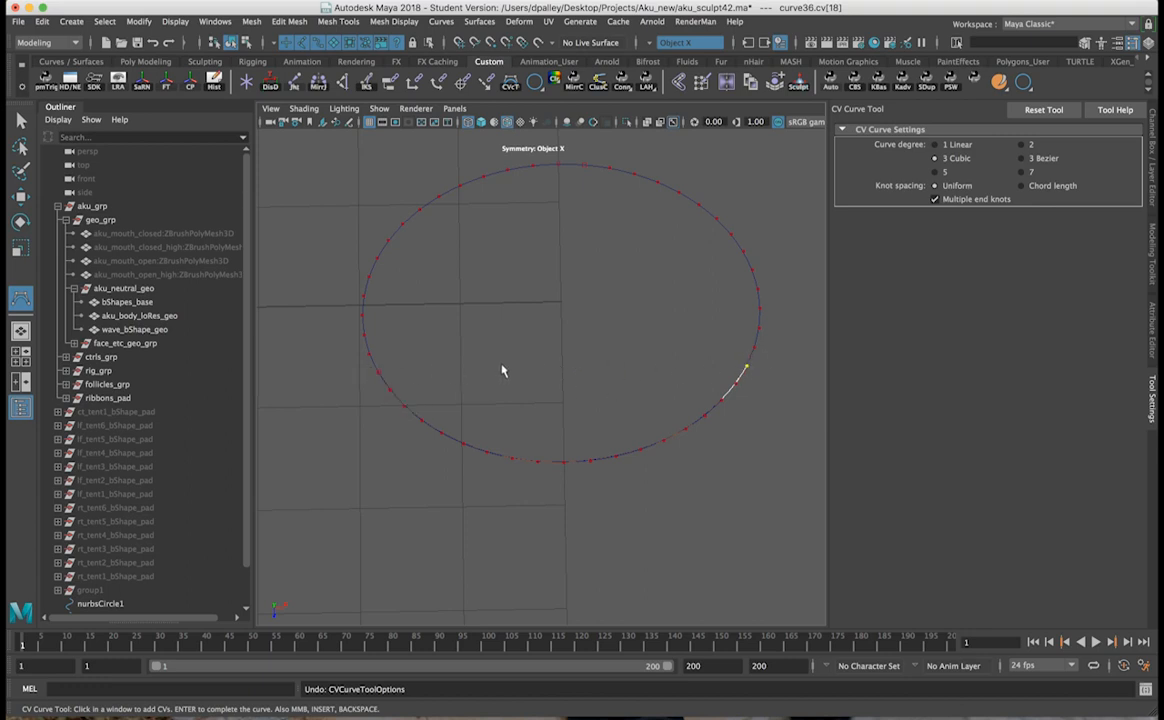
key(r)
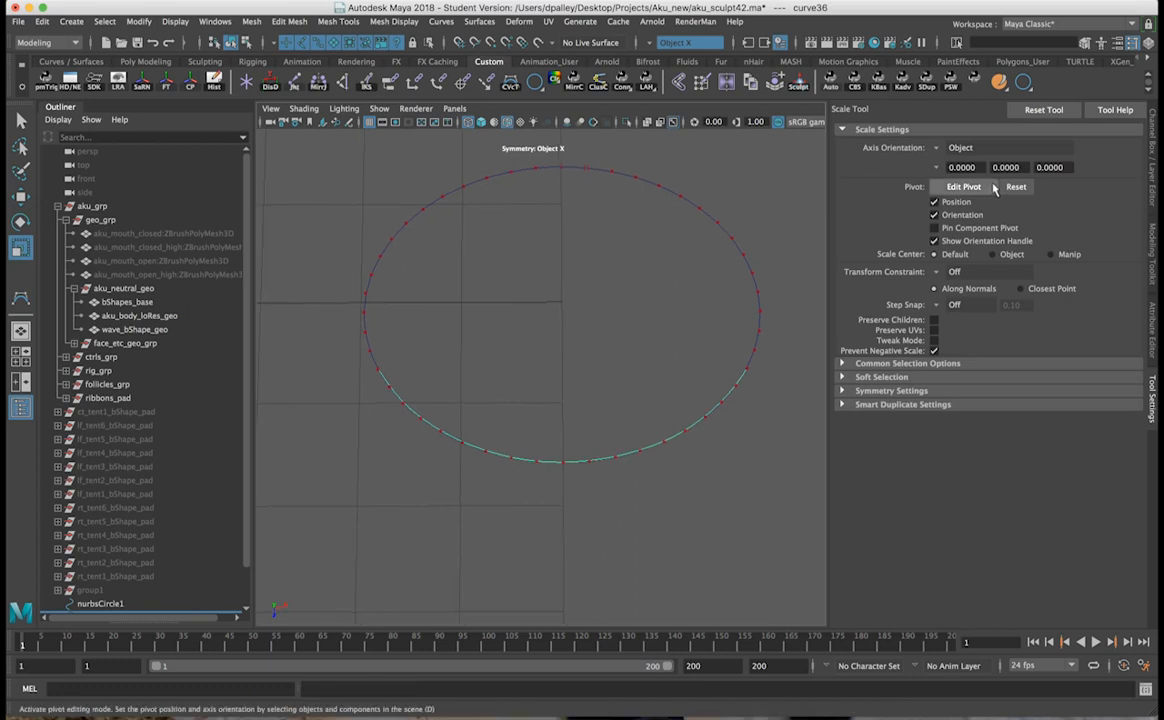
Step: Delete the original NURBS circle, keeping the new front curve, and show polygons in the viewport again
click(1152, 145)
drag(358, 240, 537, 268)
key(Delete)
drag(584, 316, 570, 386)
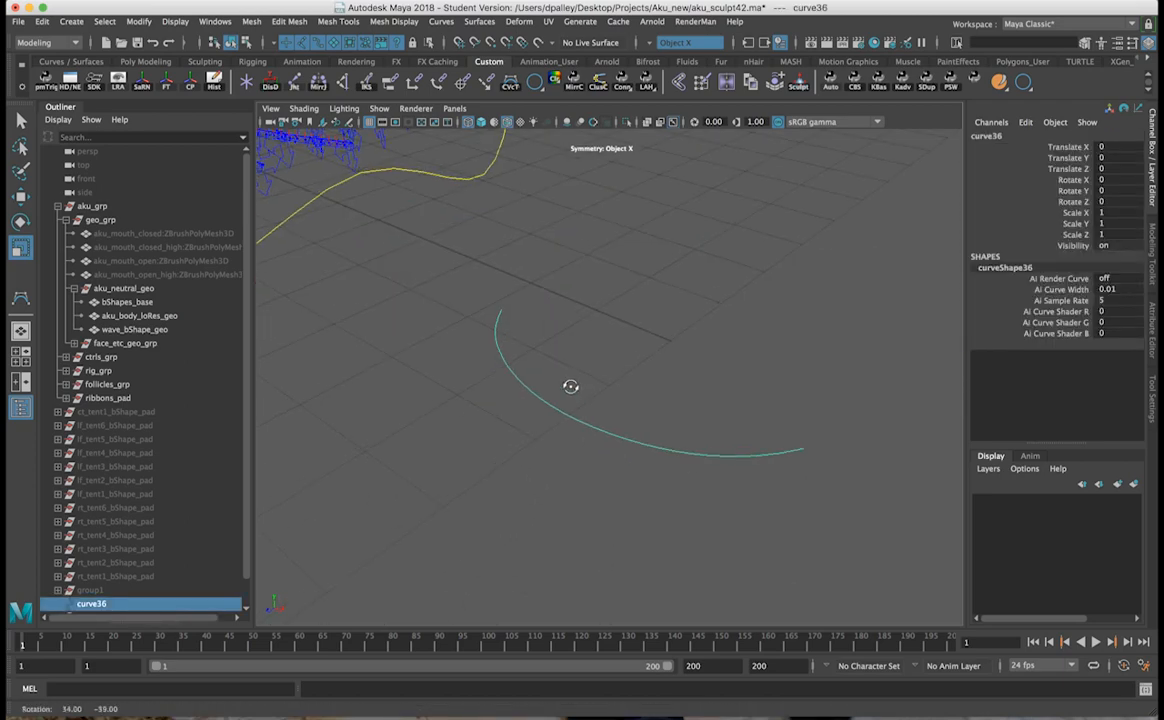
click(379, 108)
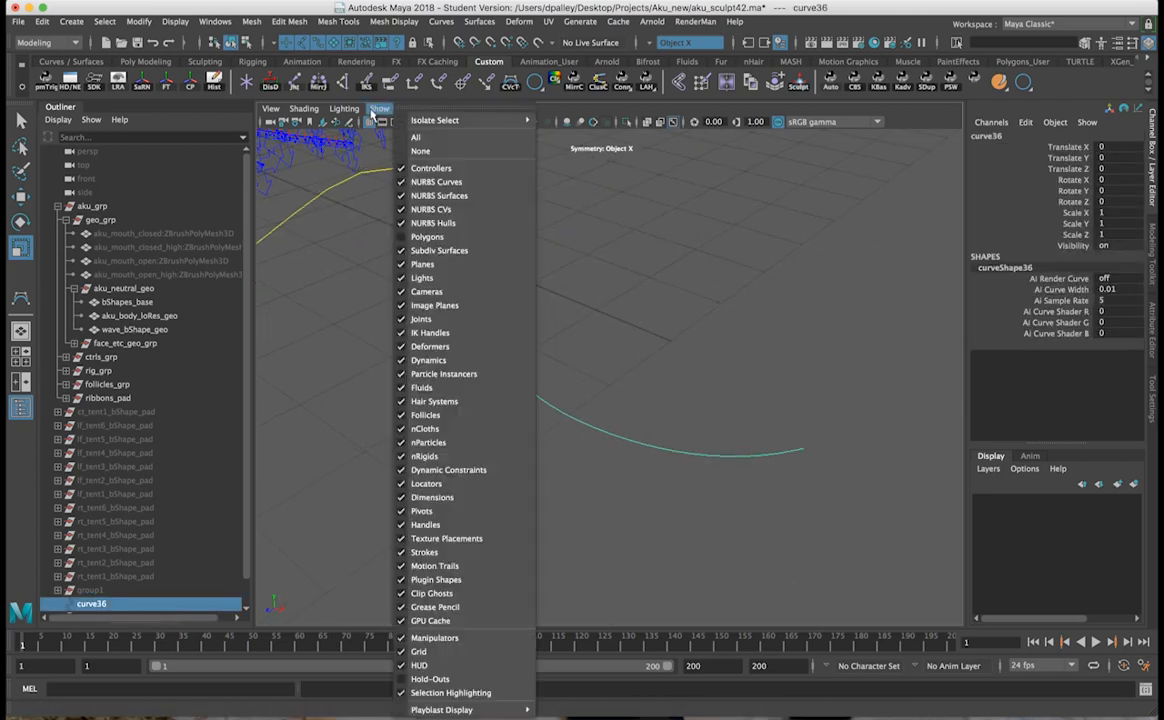
click(429, 228)
Step: Raise the new front curve to Translate Y 0.171 at the base of the body mesh
alt+drag(755, 422, 651, 380)
key(w)
alt+right_drag(620, 292, 706, 333)
scroll(730, 382, down, 5)
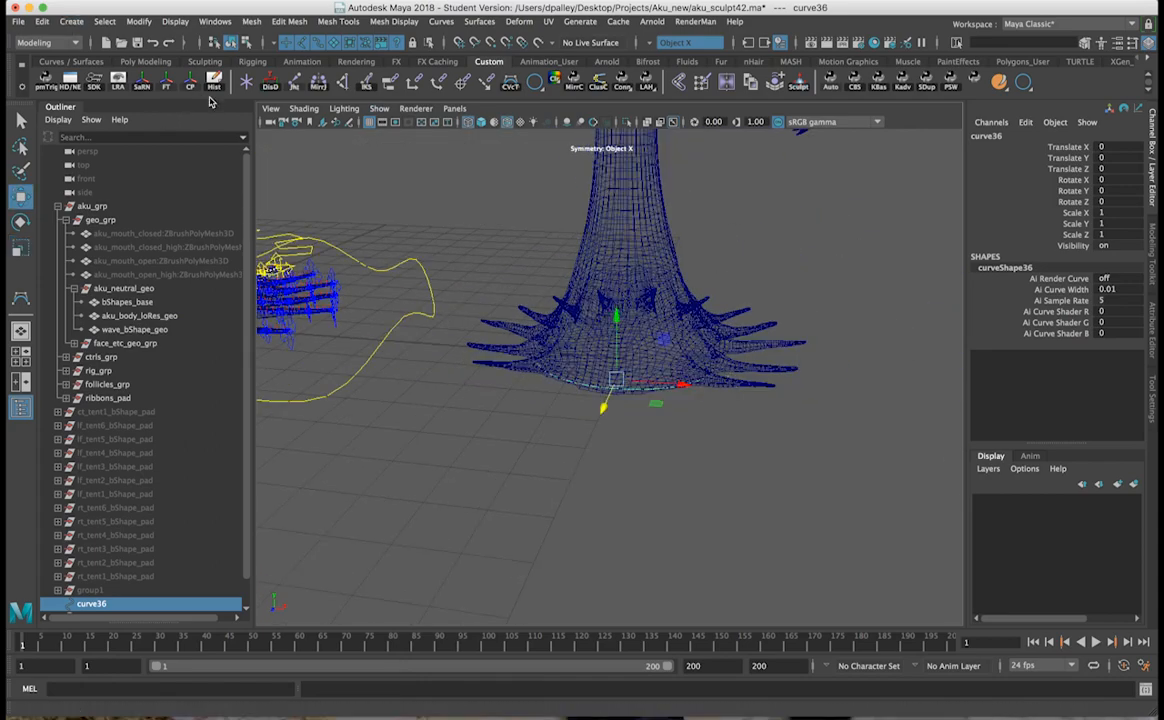
drag(620, 315, 413, 241)
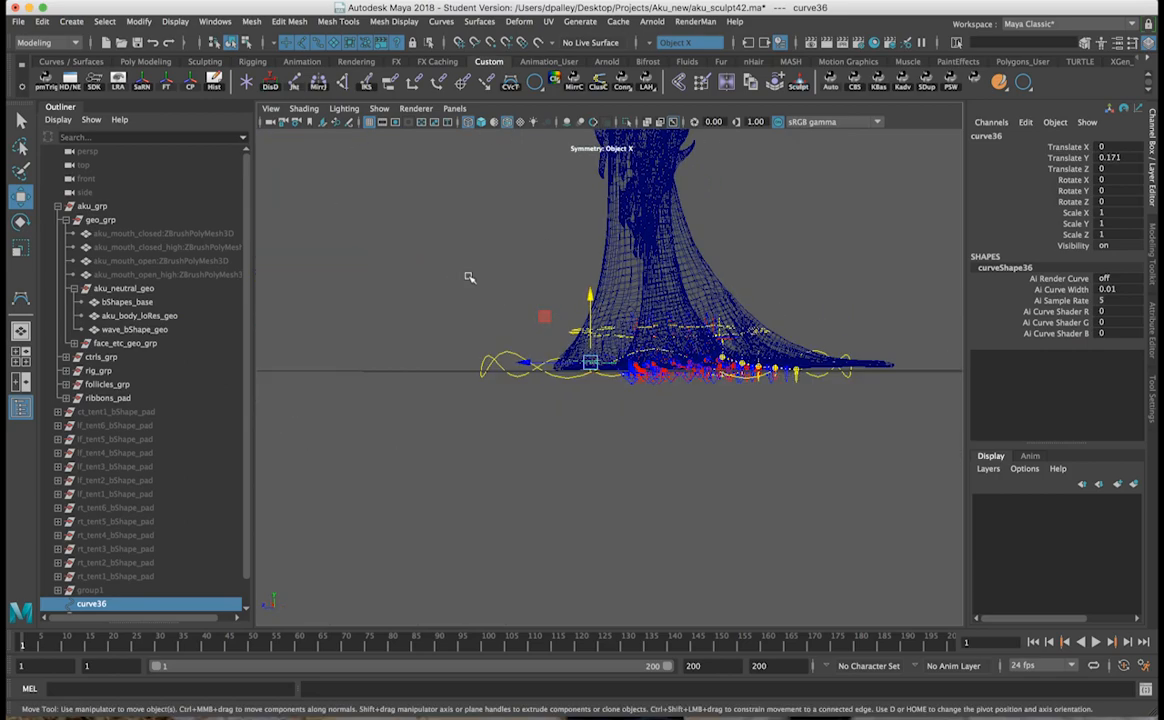
alt+right_drag(472, 277, 640, 322)
alt+drag(642, 323, 641, 316)
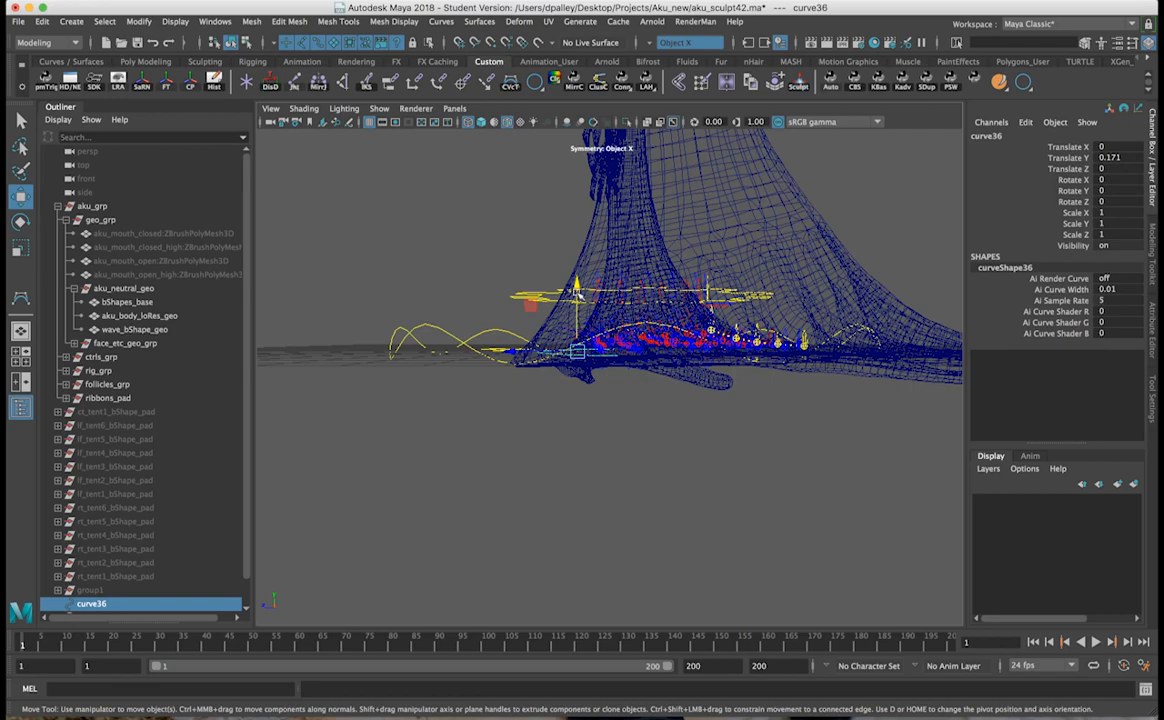
drag(577, 284, 590, 353)
scroll(108, 488, down, 2)
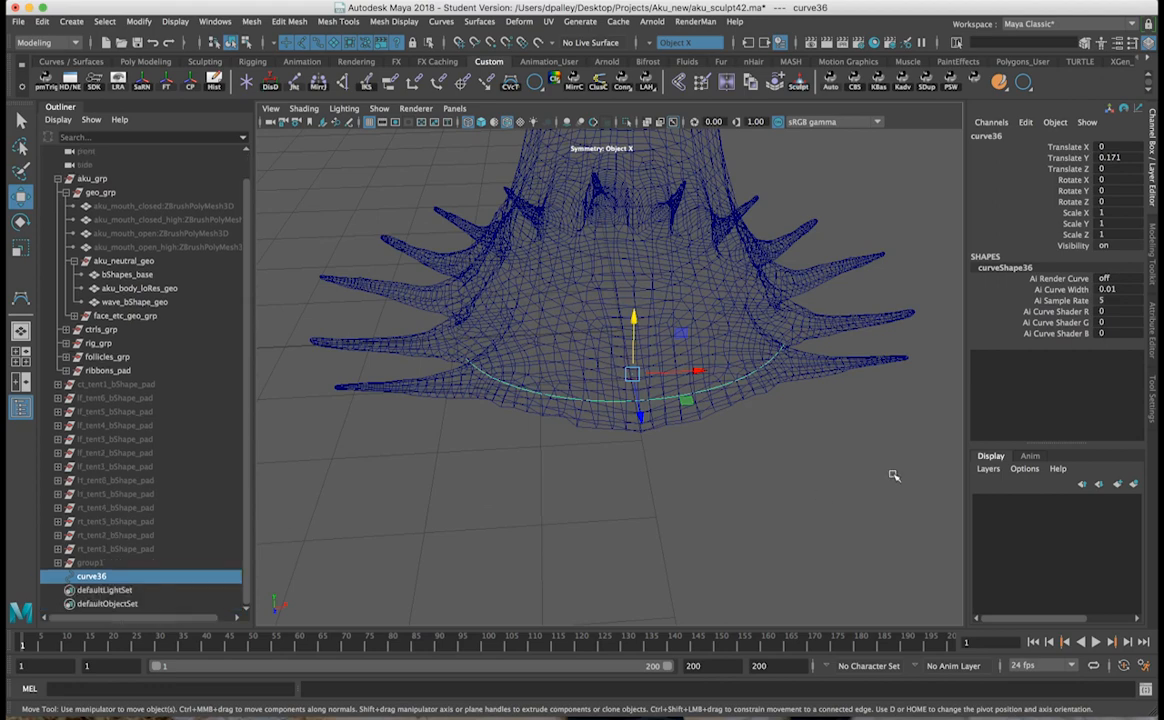
Step: Rename the front curve ct_frontWave_path, and return the viewport to shaded display with the curve deselected
alt+drag(781, 479, 610, 468)
double_click(88, 576)
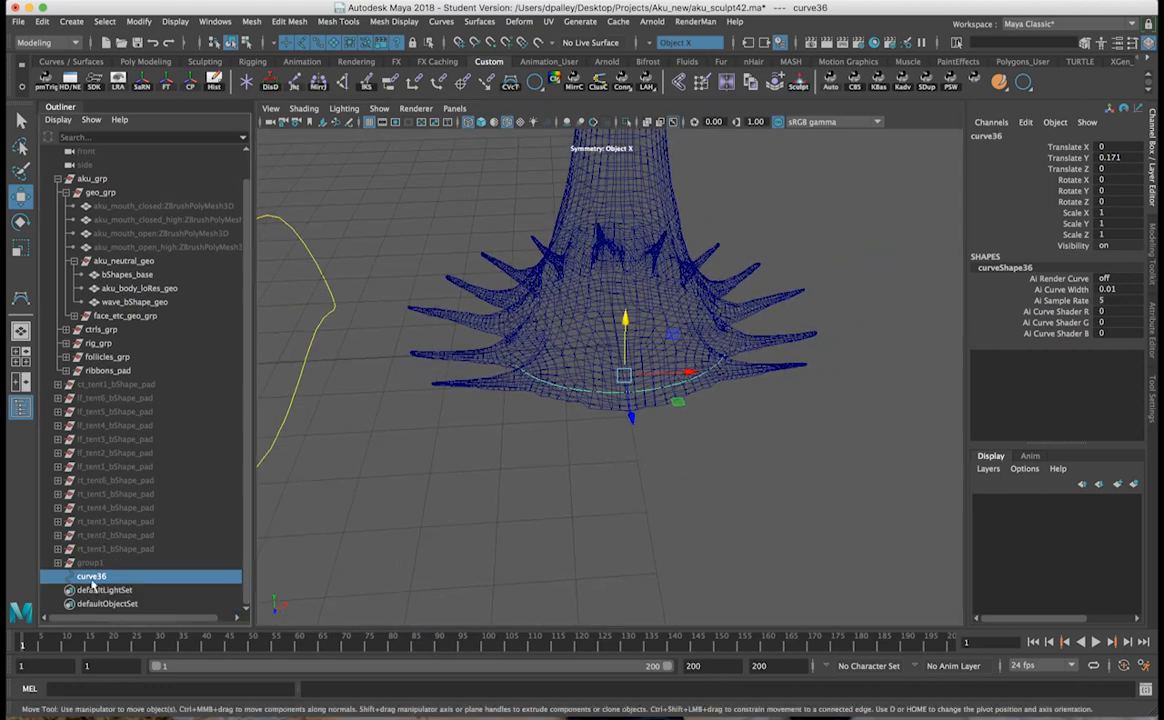
text(d)
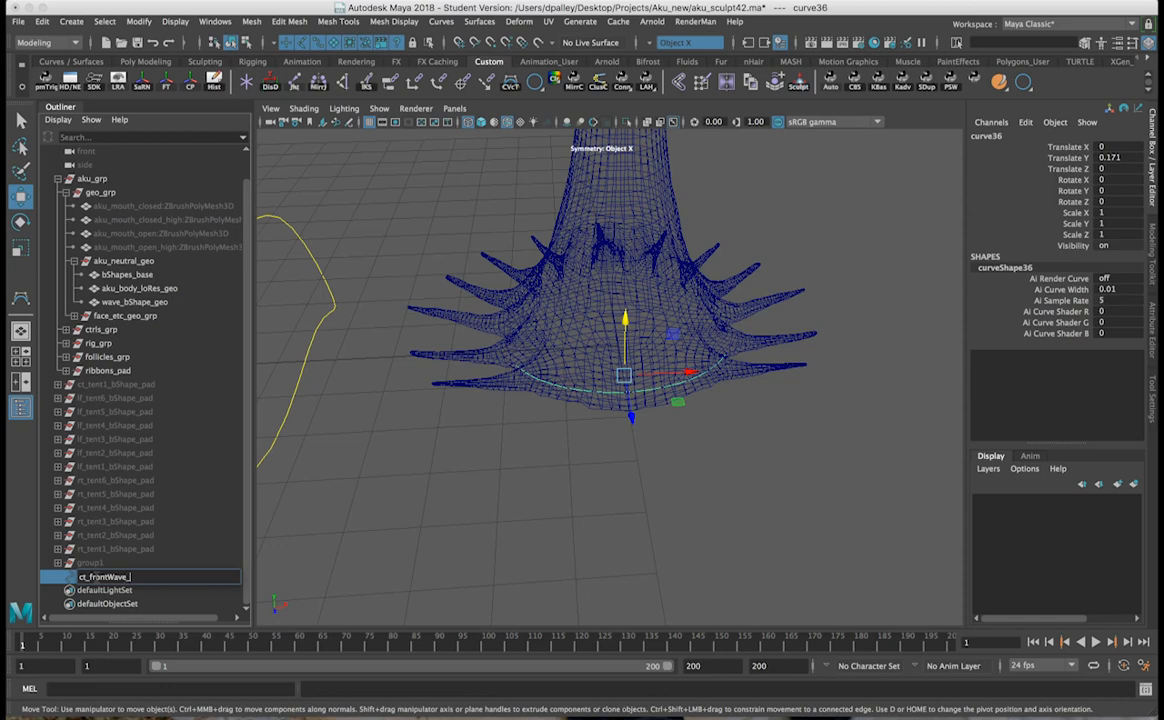
key(Return)
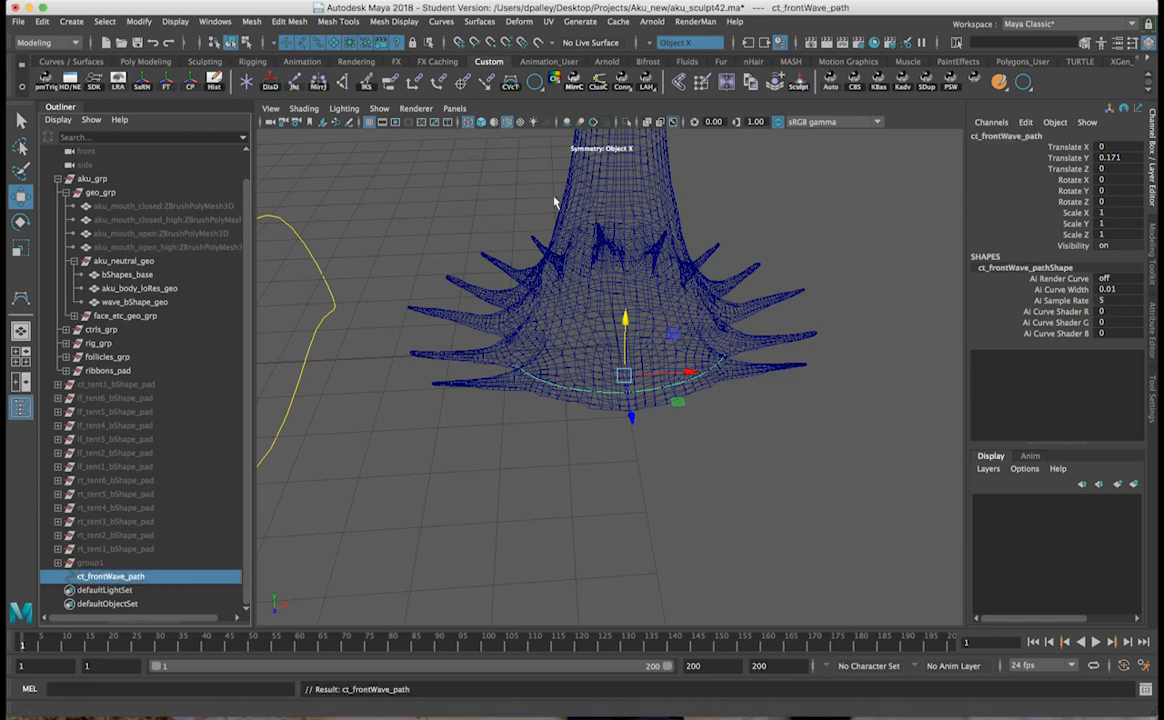
alt+drag(756, 421, 744, 397)
click(636, 442)
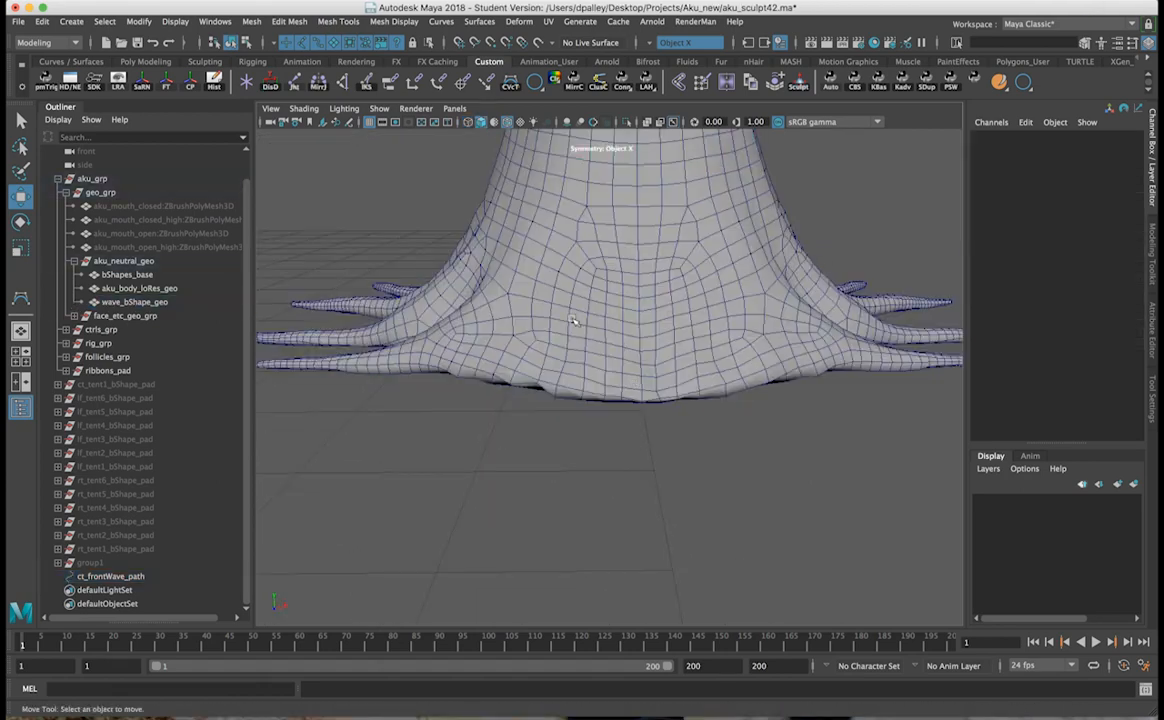
Step: Duplicate the ct_frontWave_path curve and rename the copy ct_frontWave_wire
click(110, 576)
alt+drag(640, 270, 619, 273)
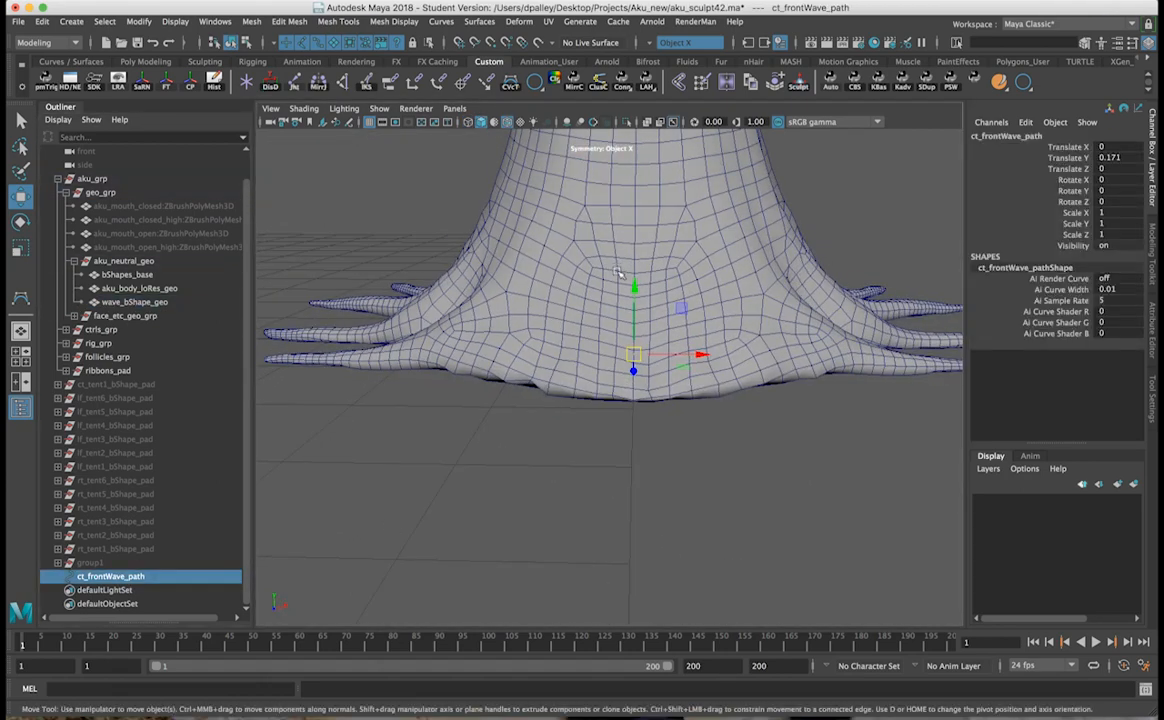
key(ctrl+d)
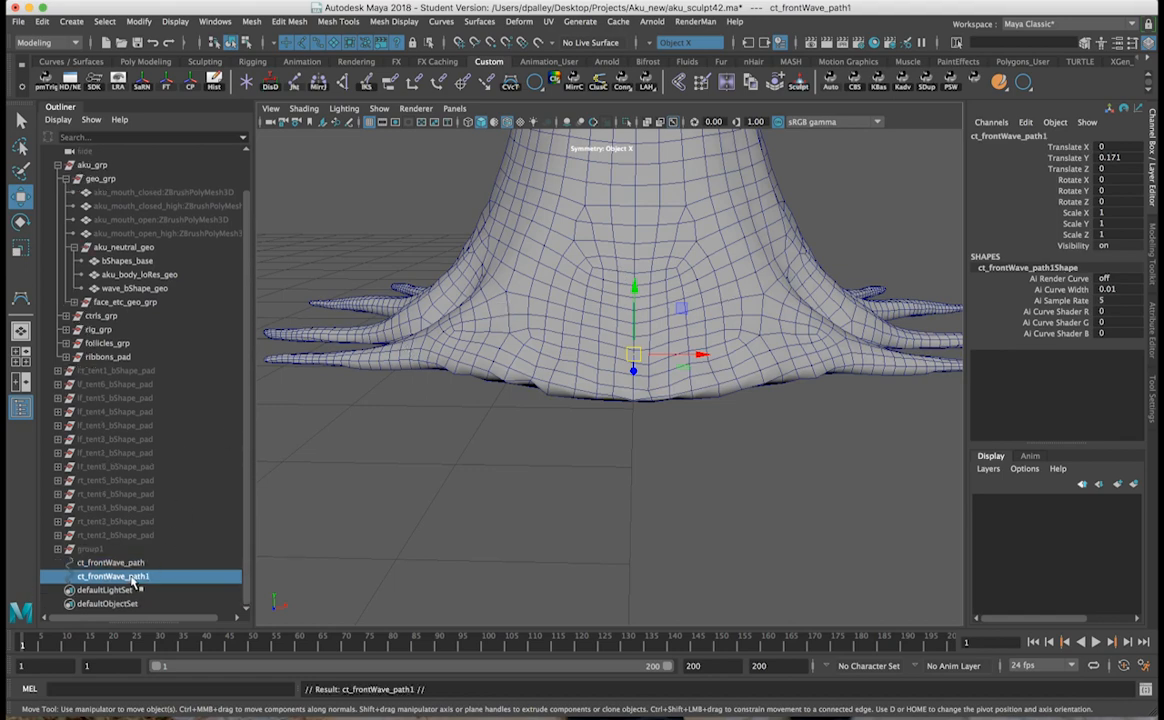
click(133, 562)
click(140, 577)
double_click(122, 577)
drag(128, 577, 191, 575)
text(wire)
key(Return)
Step: Lower the ct_frontWave_path curve to Translate Y 0.138, just below the wire curve
alt+drag(360, 300, 456, 298)
key(f)
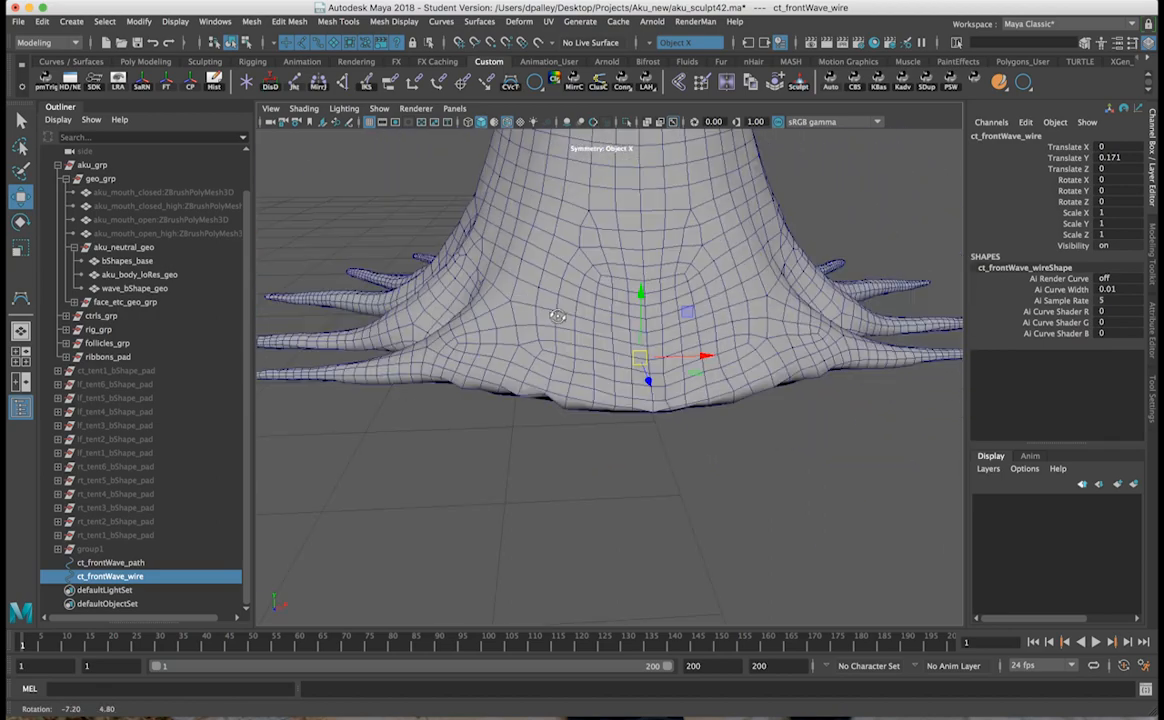
key(4)
alt+drag(655, 358, 629, 350)
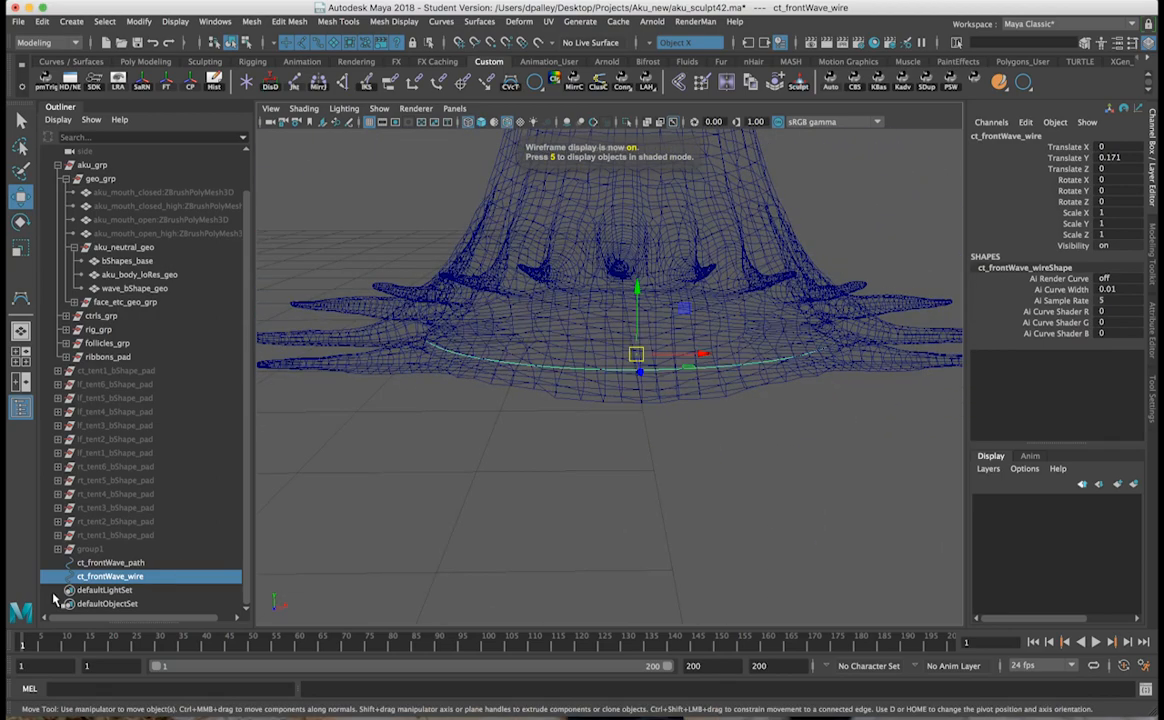
click(112, 563)
drag(637, 290, 637, 293)
alt+right_drag(637, 293, 900, 383)
alt+drag(900, 383, 390, 340)
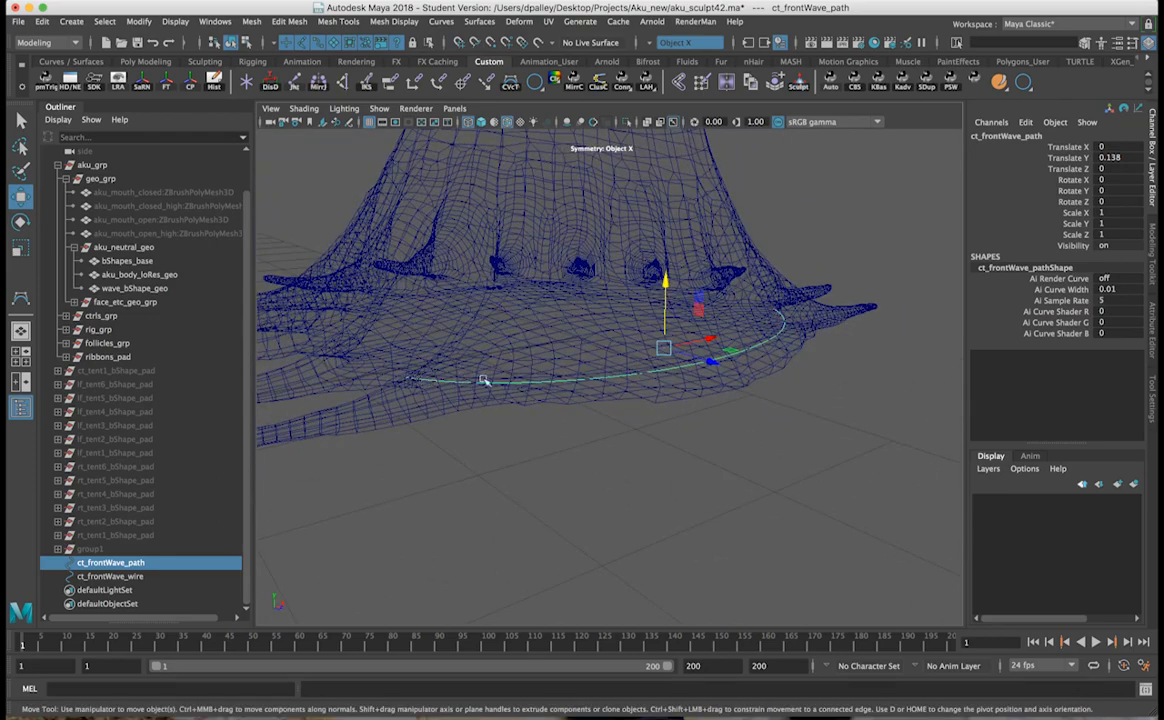
mouse_move(775, 335)
alt+mouse_down()
mouse_move(795, 328)
mouse_move(750, 355)
mouse_move(480, 380)
alt+mouse_up()
Step: Create a Wire deformer from the Rigging menu set on wave_bShape_geo, using ct_frontWave_wire as the wire curve
click(769, 354)
key(5)
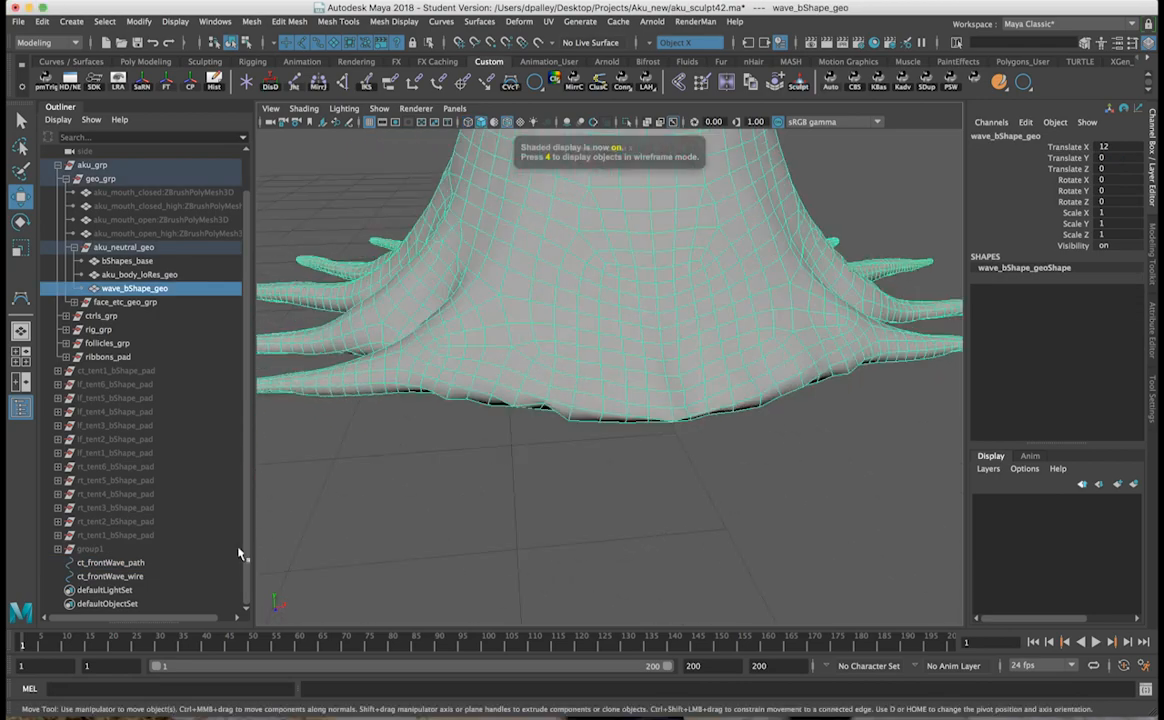
click(112, 576)
alt+drag(770, 390, 790, 362)
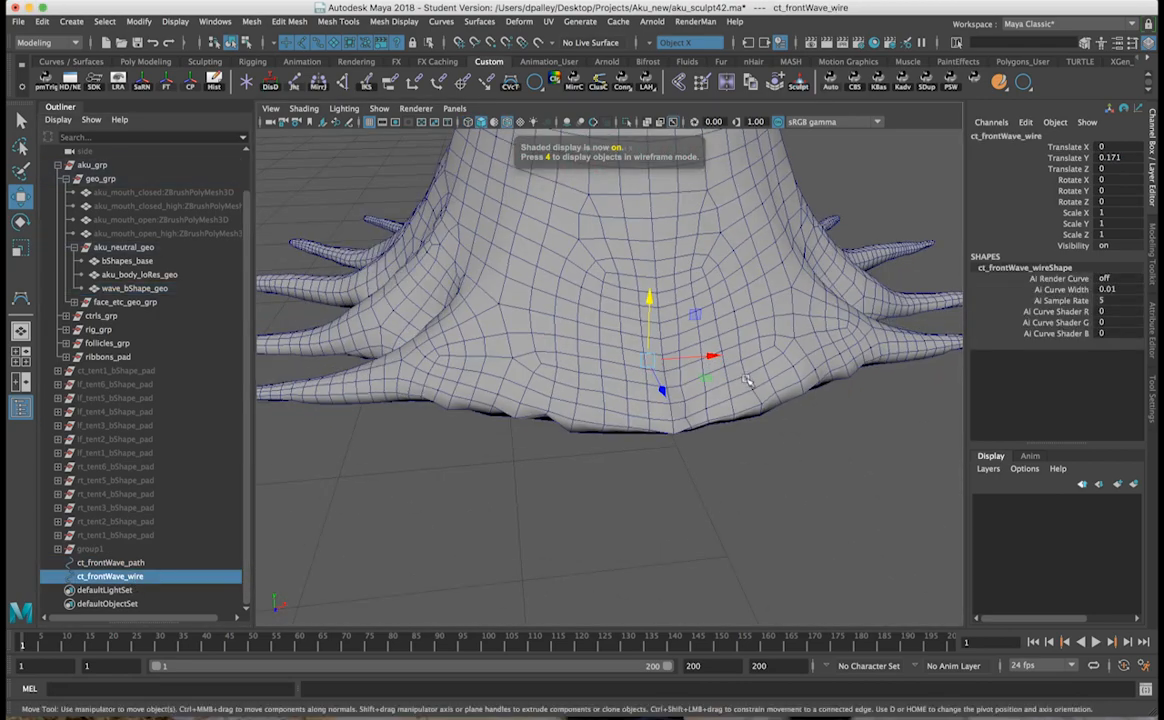
click(790, 362)
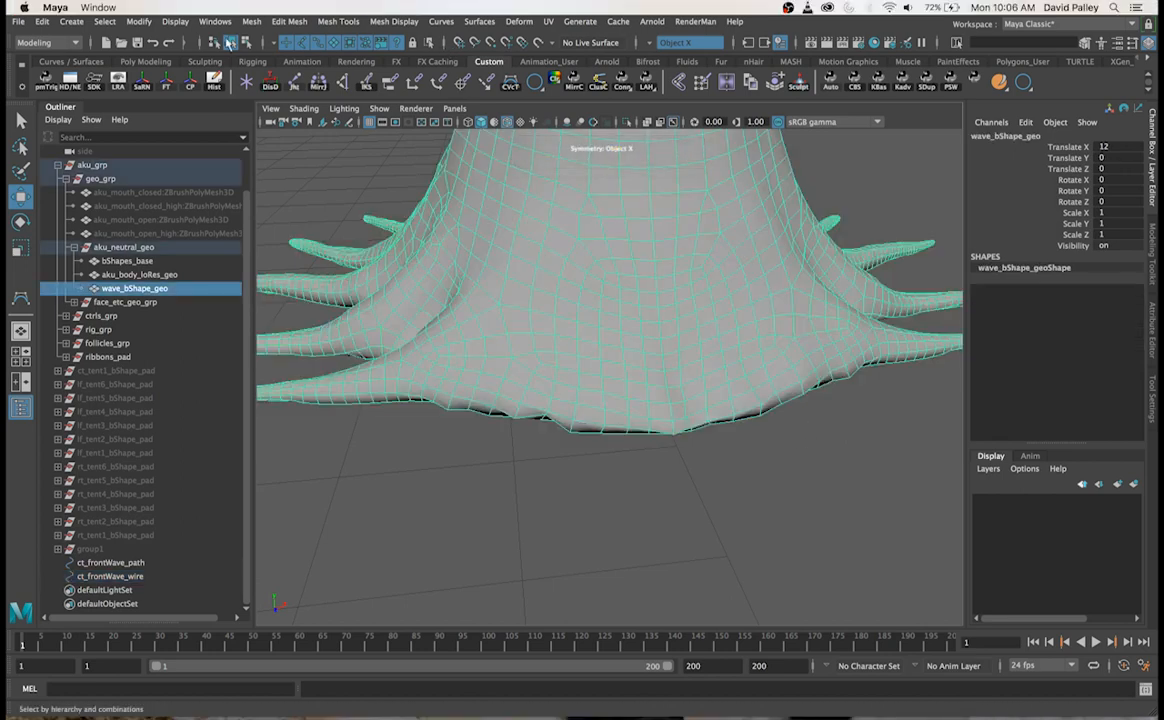
click(47, 42)
click(45, 56)
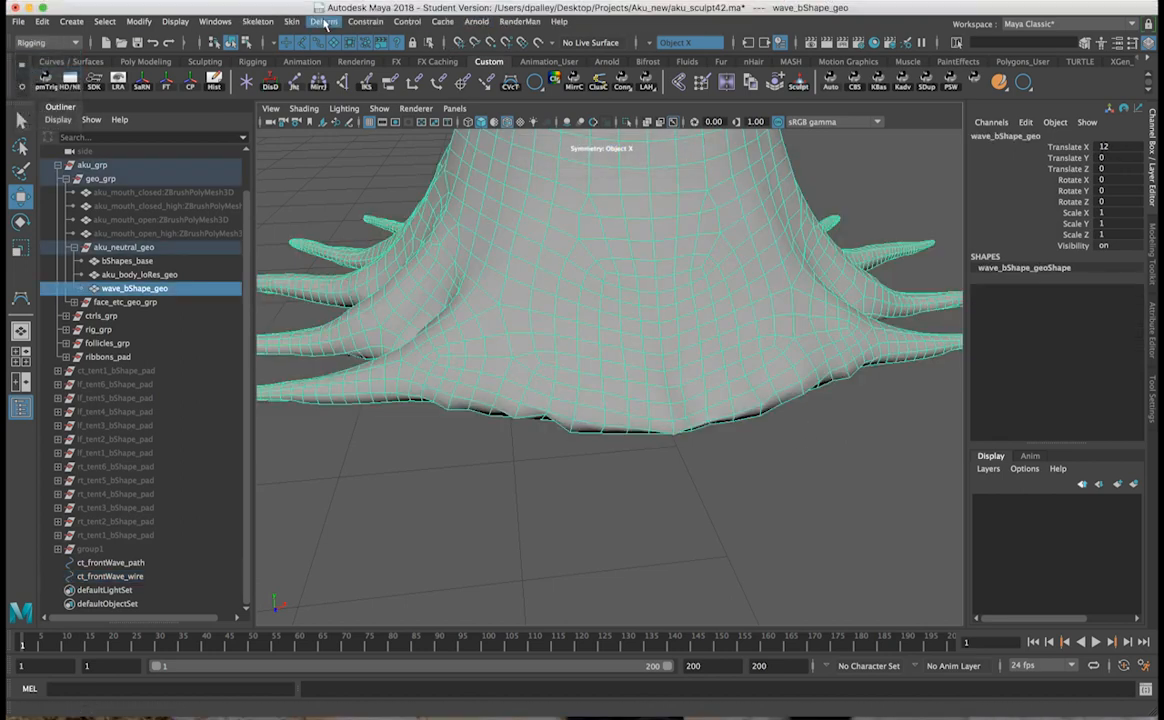
click(323, 21)
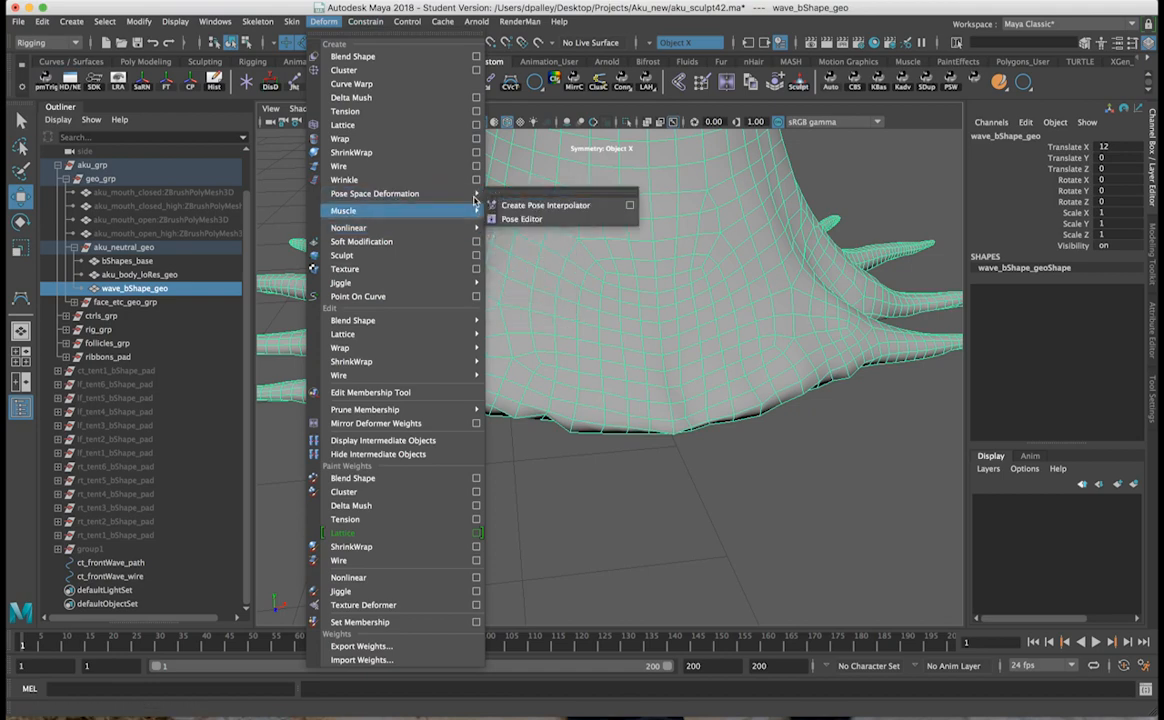
click(420, 165)
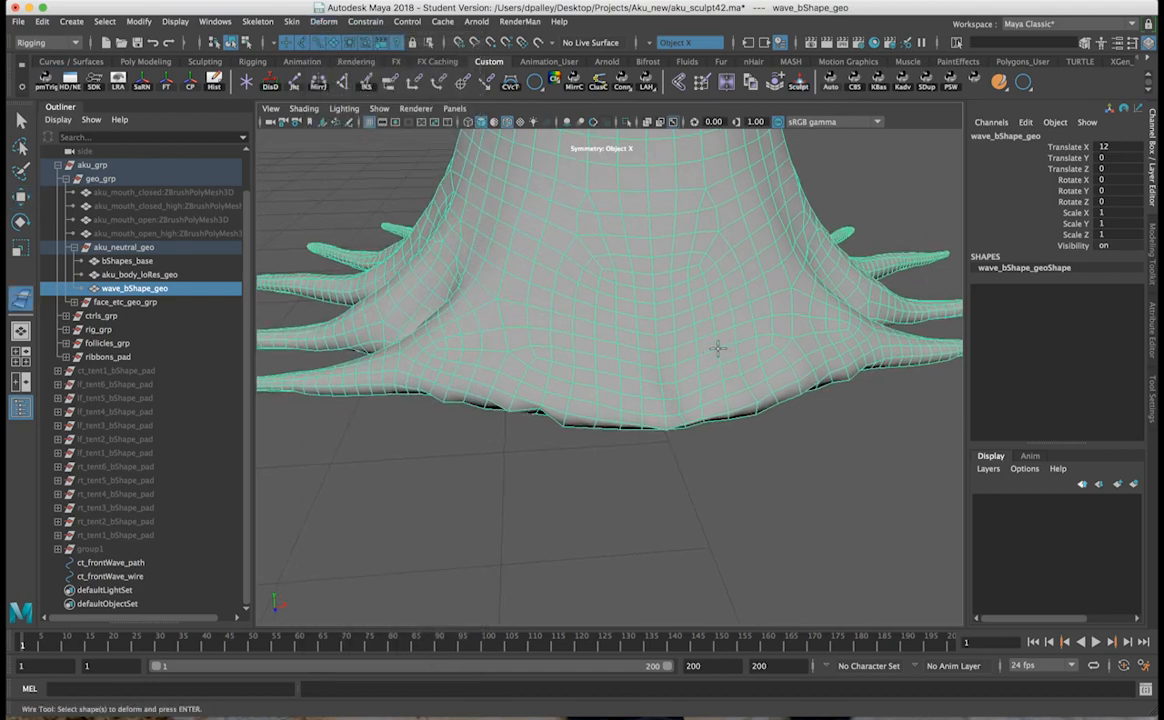
key(Return)
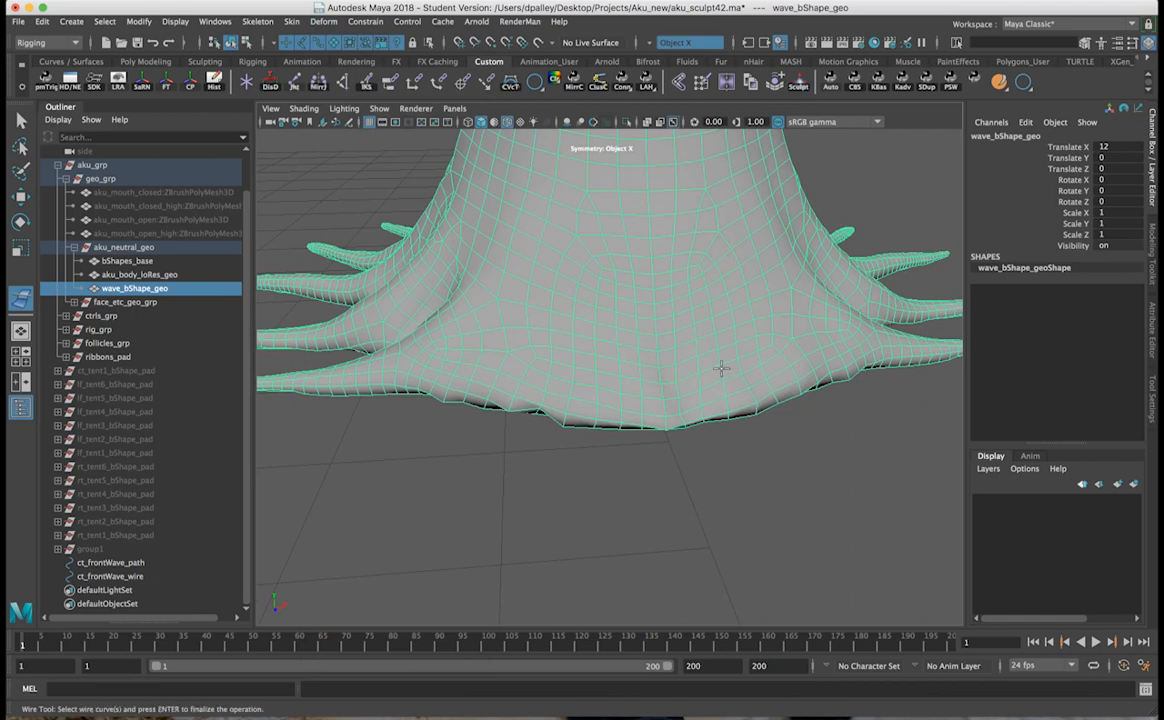
click(145, 578)
key(Return)
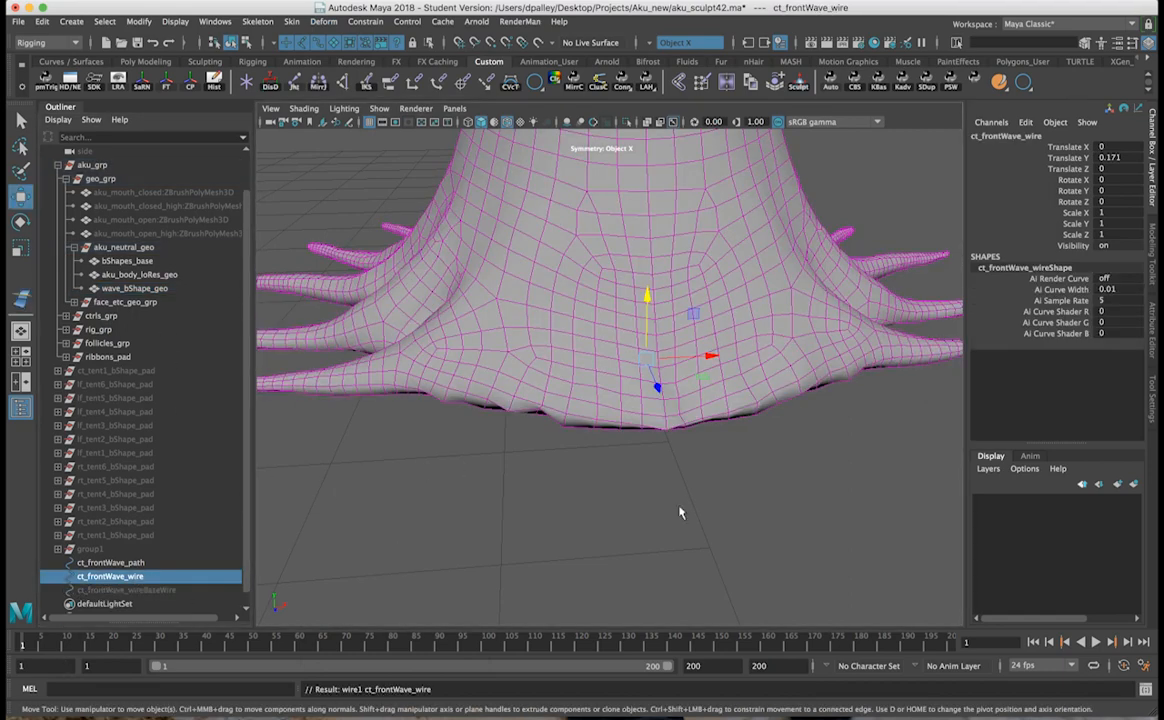
Step: Move ct_frontWave_wire to test how it deforms the wave mesh, and undo the move
alt+drag(676, 499, 656, 455)
drag(657, 270, 677, 241)
key(z)
alt+right_drag(565, 280, 510, 288)
alt+drag(510, 288, 475, 311)
alt+right_drag(475, 311, 535, 308)
mouse_move(535, 308)
alt+mouse_down()
mouse_move(670, 291)
mouse_move(687, 300)
mouse_move(659, 317)
mouse_move(612, 301)
alt+mouse_up()
key(4)
key(5)
click(618, 290)
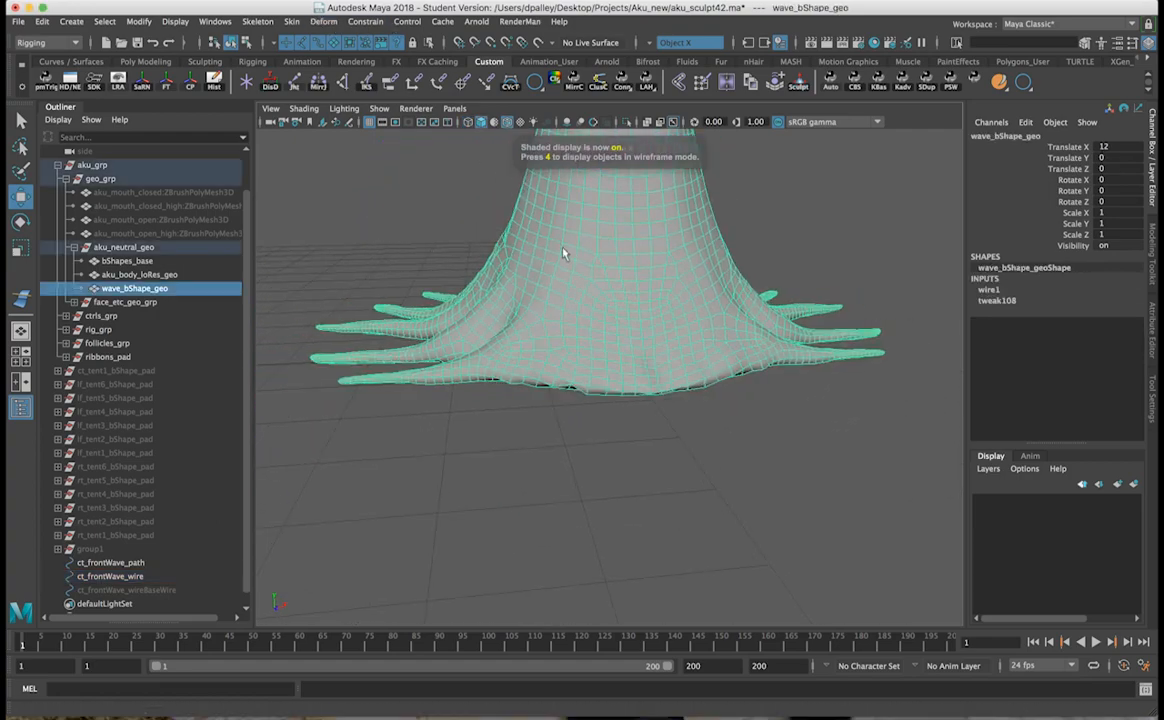
key(w)
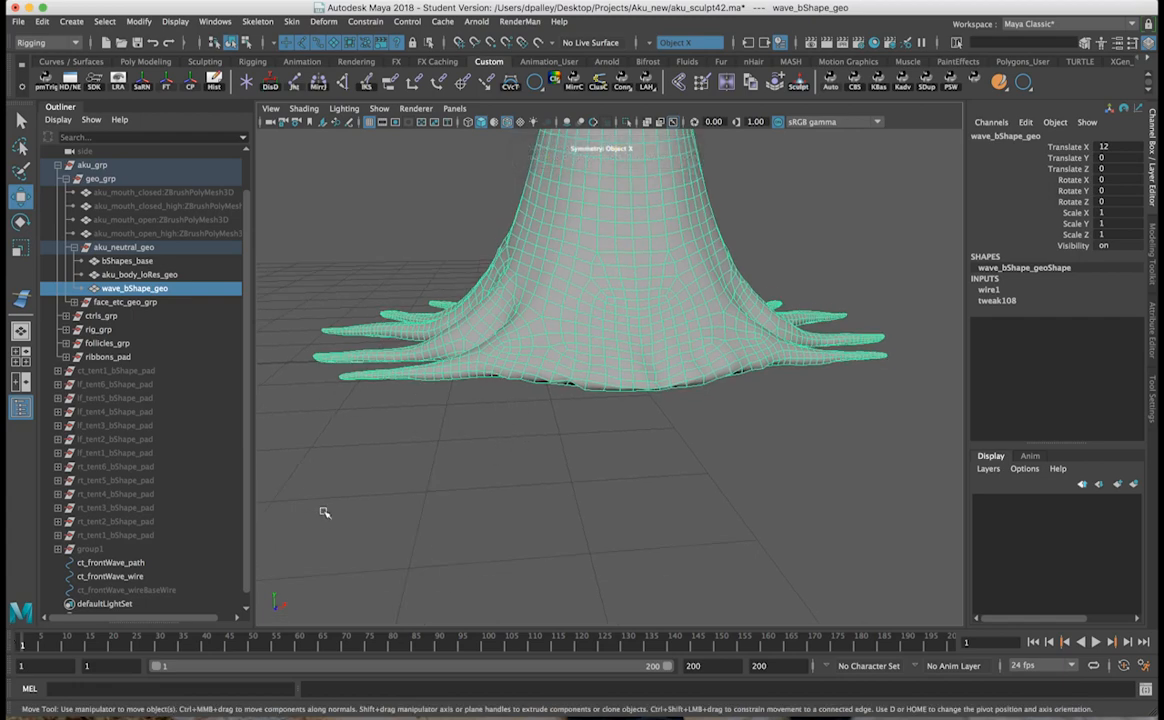
Step: Add a nonlinear Sine deformer to the ct_frontWave_wire curve
click(112, 577)
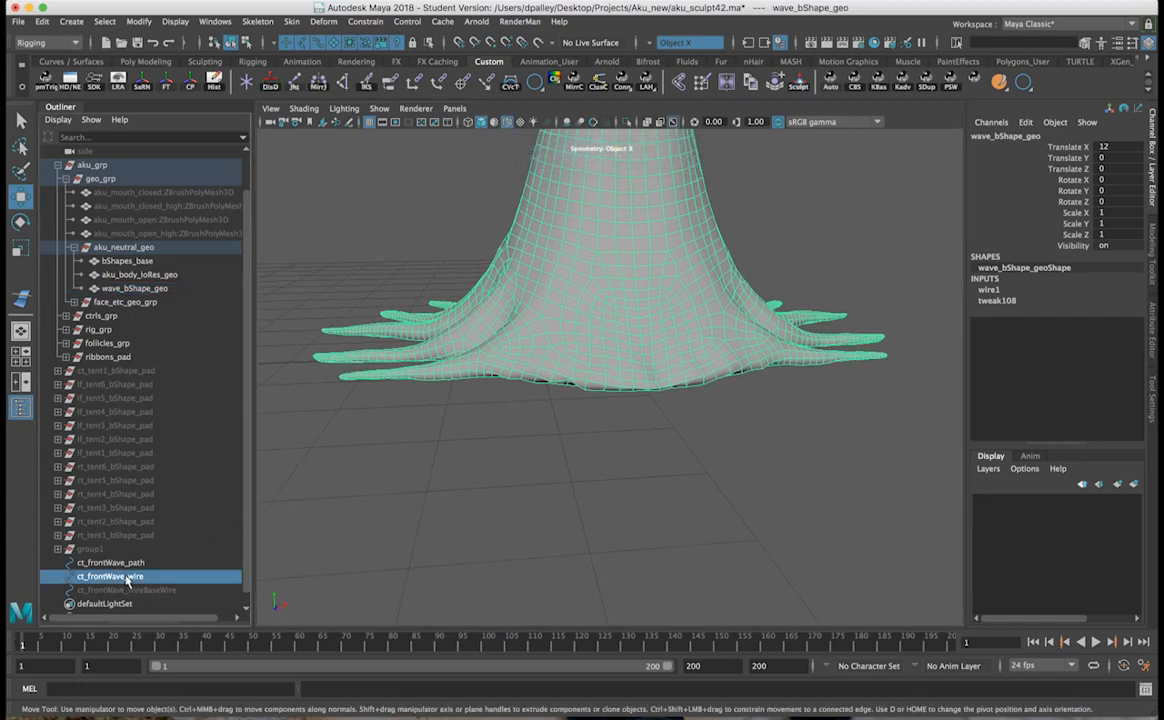
key(f)
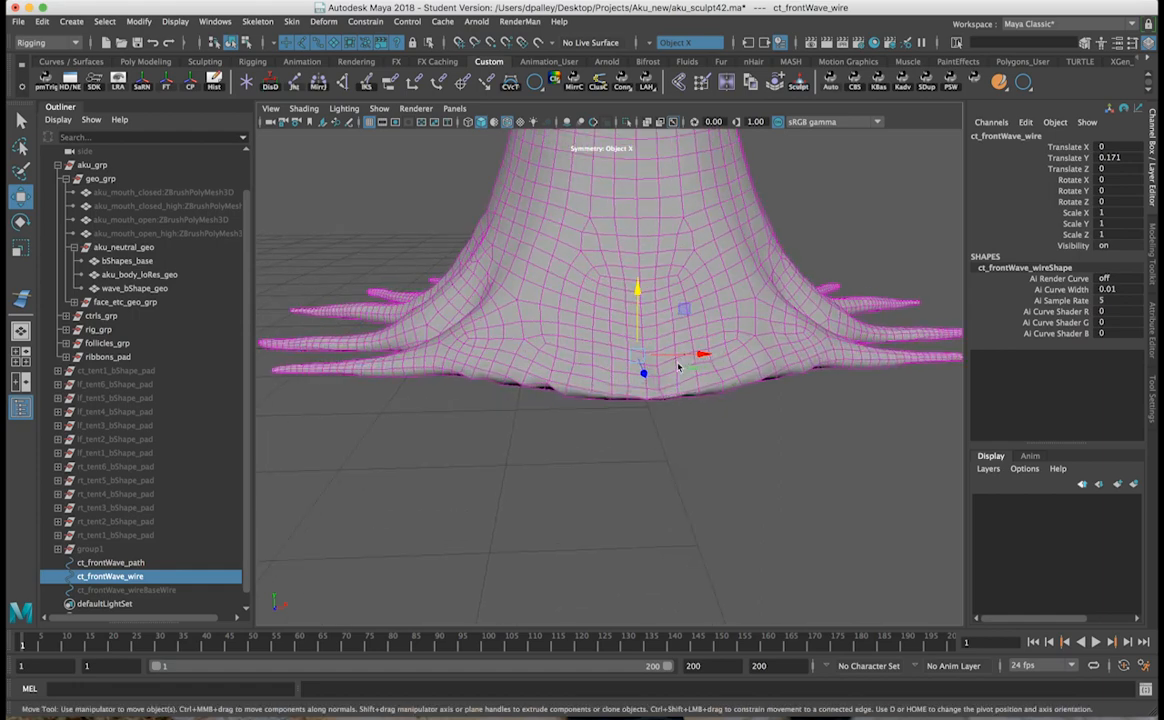
key(4)
click(323, 21)
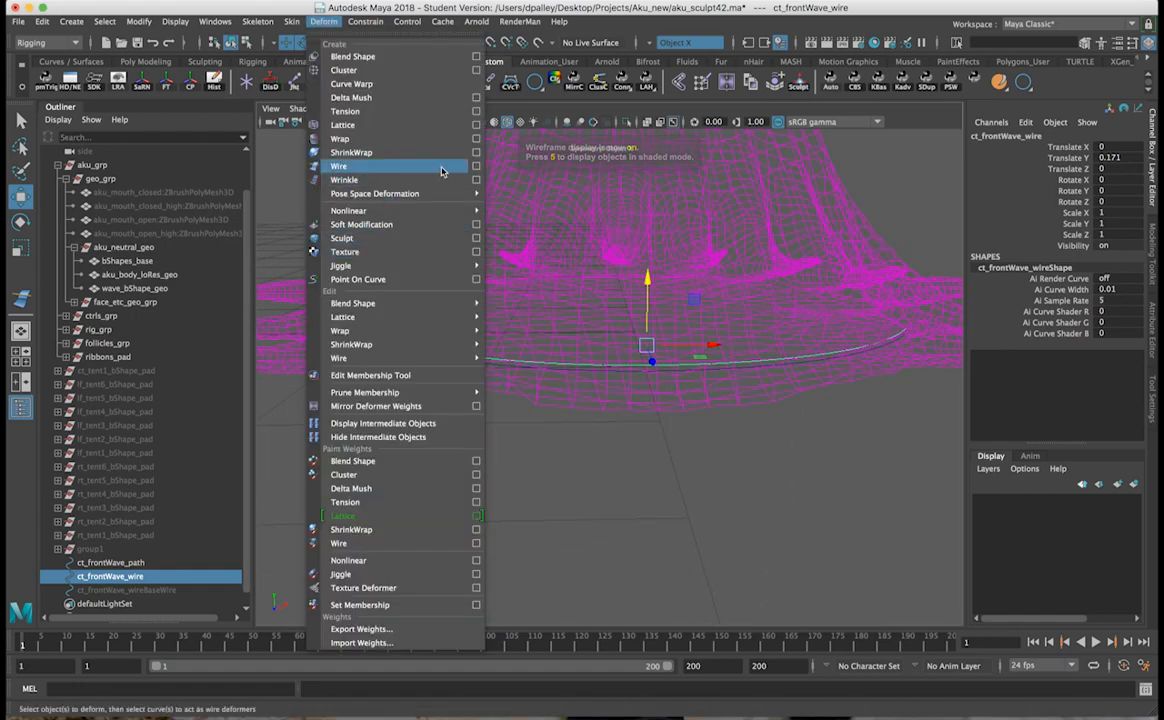
mouse_move(442, 211)
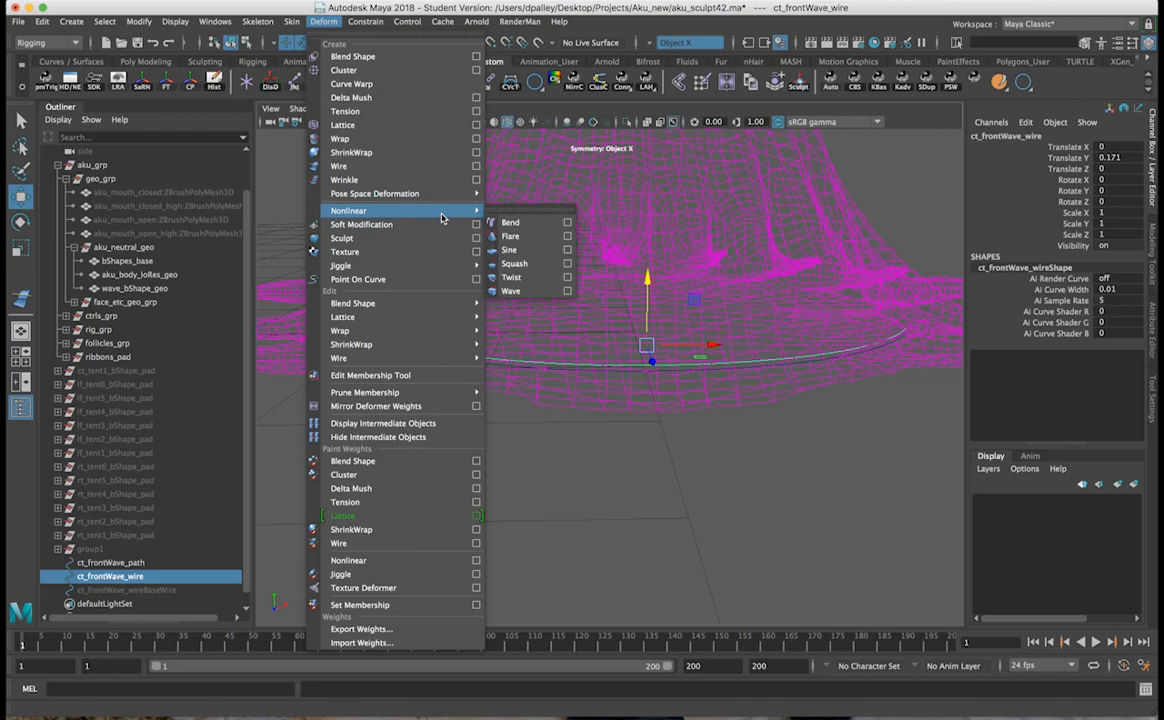
click(546, 253)
alt+drag(764, 314, 686, 316)
alt+right_drag(686, 316, 716, 319)
alt+click(530, 431)
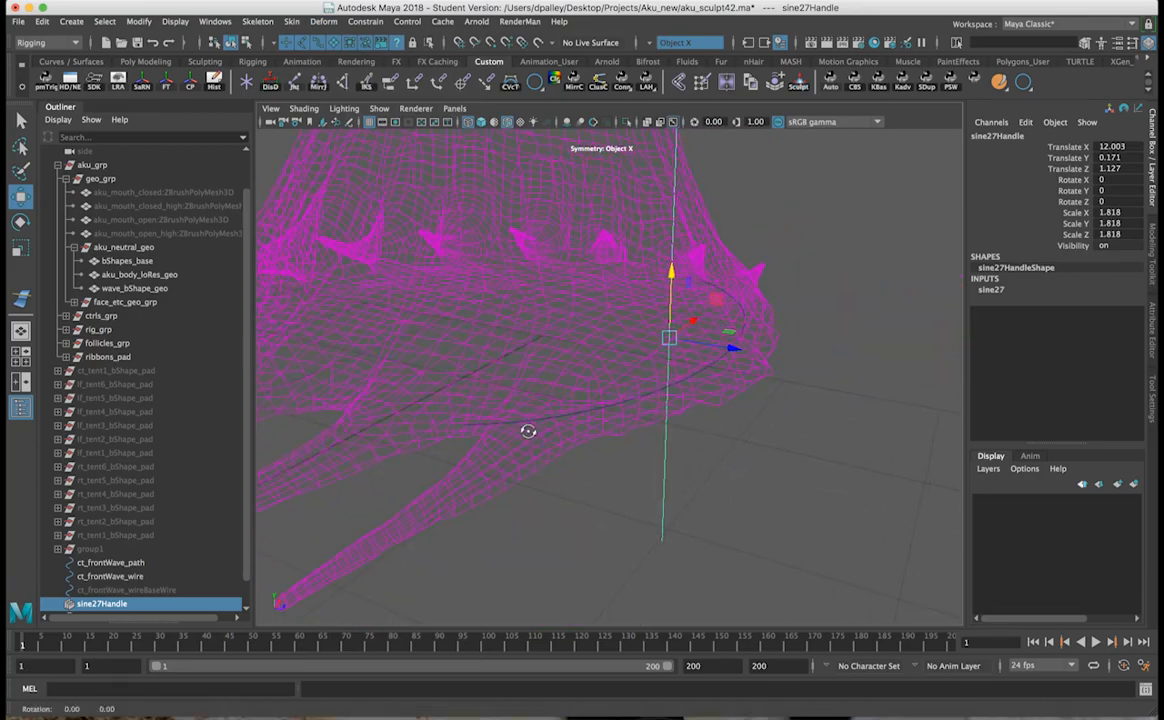
Step: Rotate the sine deformer handle to Rotate Z -90 so it runs sideways across the base
alt+drag(668, 374, 634, 372)
alt+middle_drag(631, 373, 650, 372)
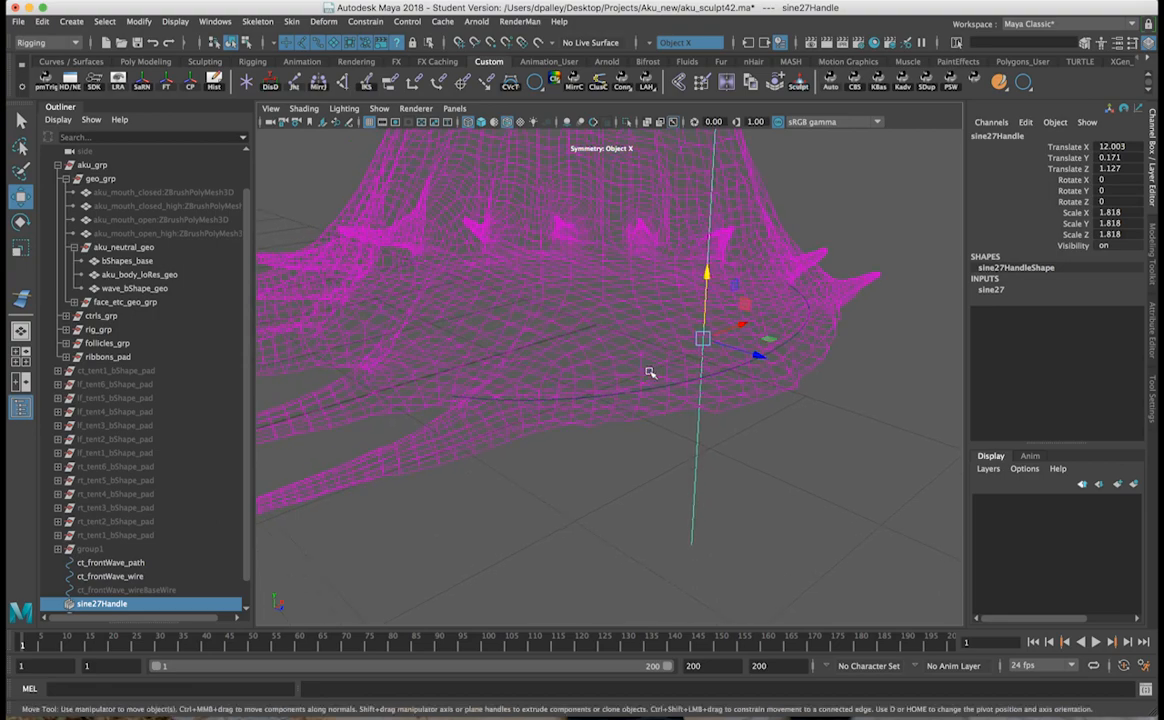
alt+drag(600, 403, 540, 400)
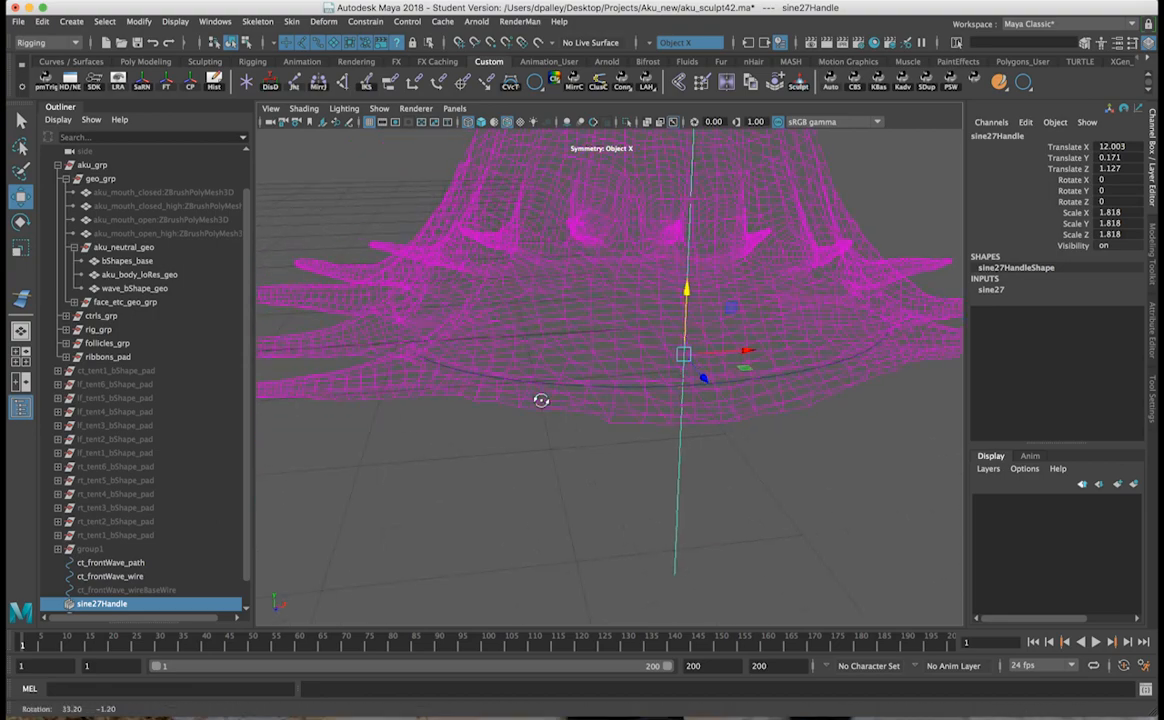
key(e)
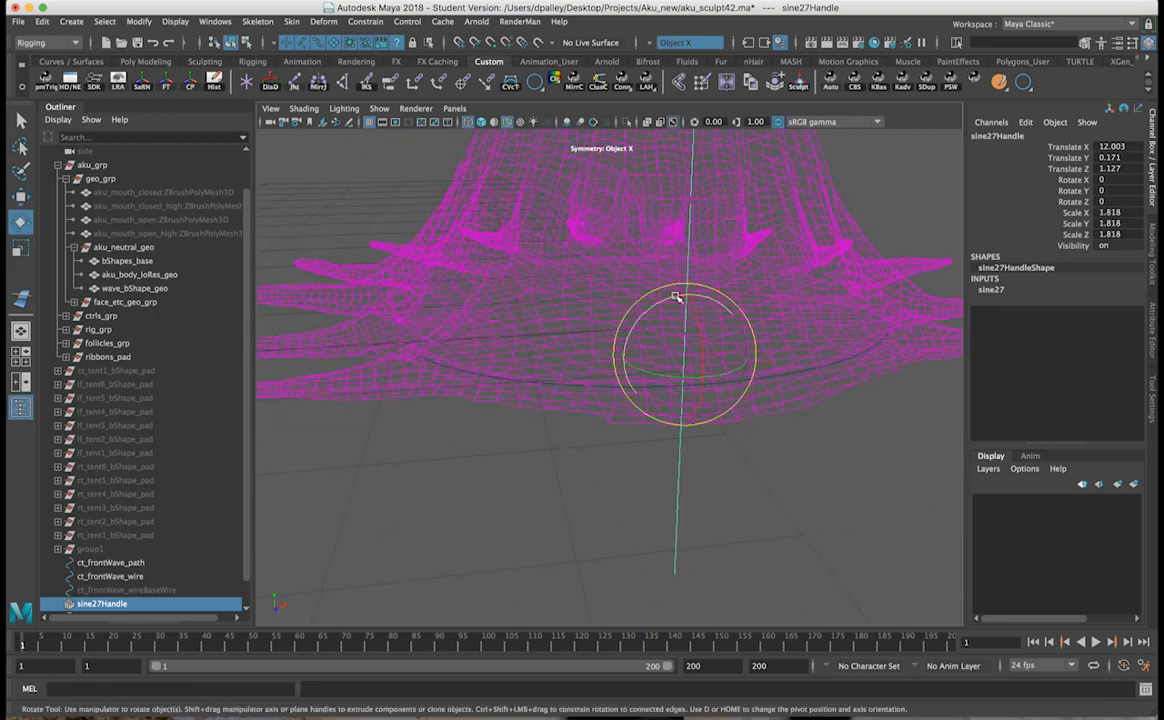
drag(670, 303, 757, 303)
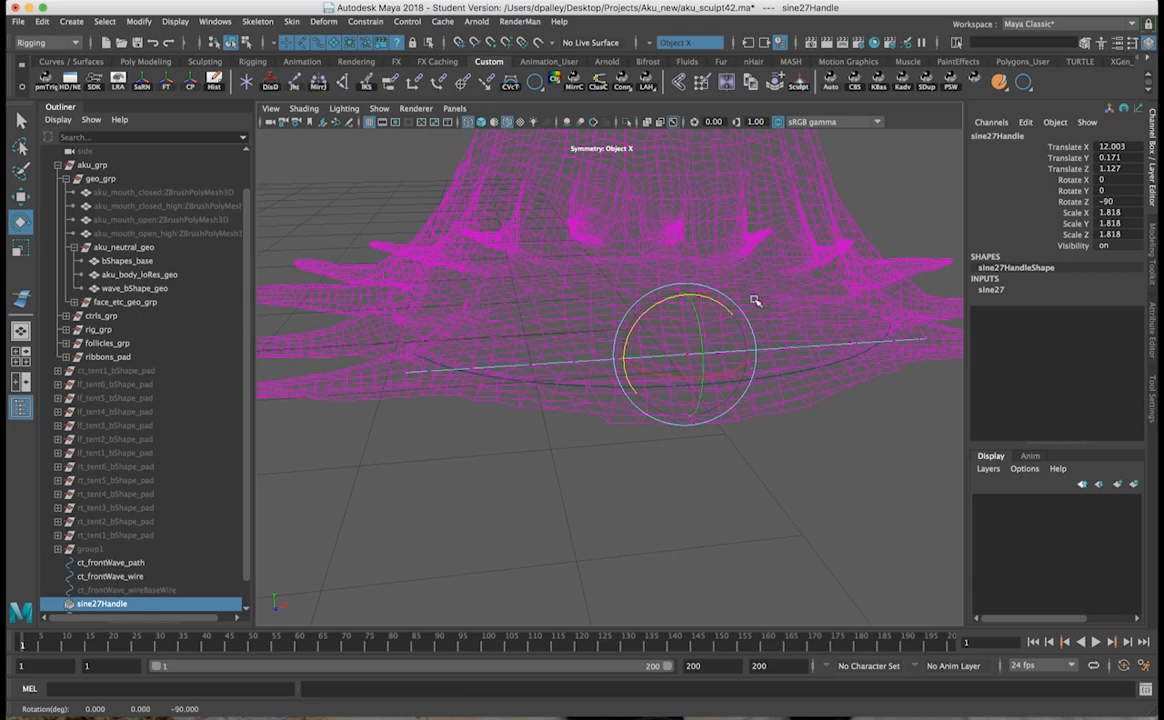
key(w)
Step: Raise the sine deformer's Amplitude to test the wave on the base, and undo the change
mouse_move(704, 434)
alt+mouse_down()
mouse_move(730, 442)
mouse_move(681, 436)
alt+mouse_up()
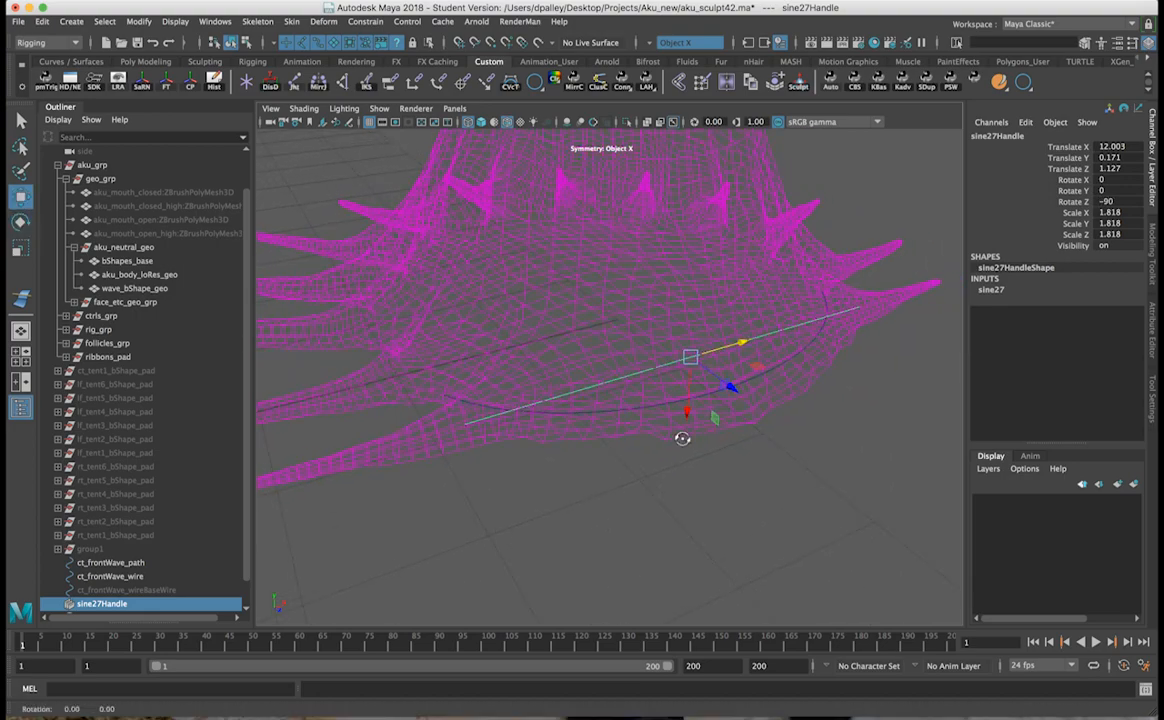
alt+drag(677, 354, 780, 380)
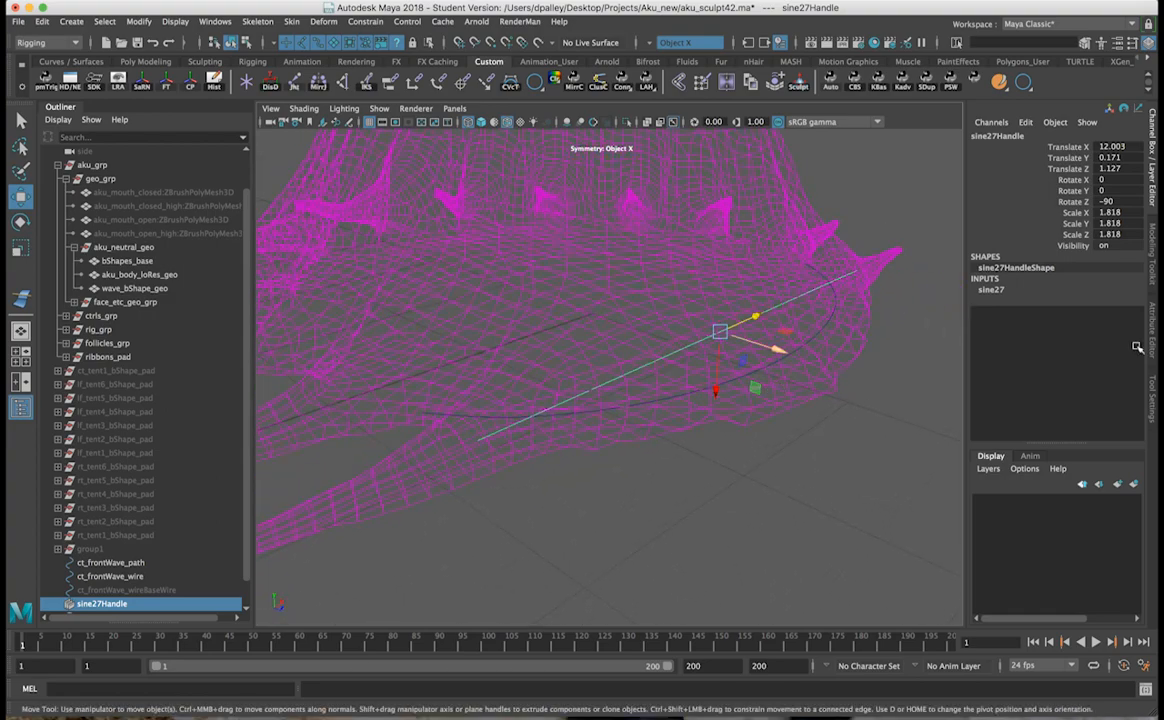
click(991, 289)
click(1068, 313)
mouse_move(796, 317)
middle_down()
mouse_move(852, 317)
mouse_move(801, 317)
mouse_move(825, 317)
mouse_move(812, 319)
middle_up()
key(z)
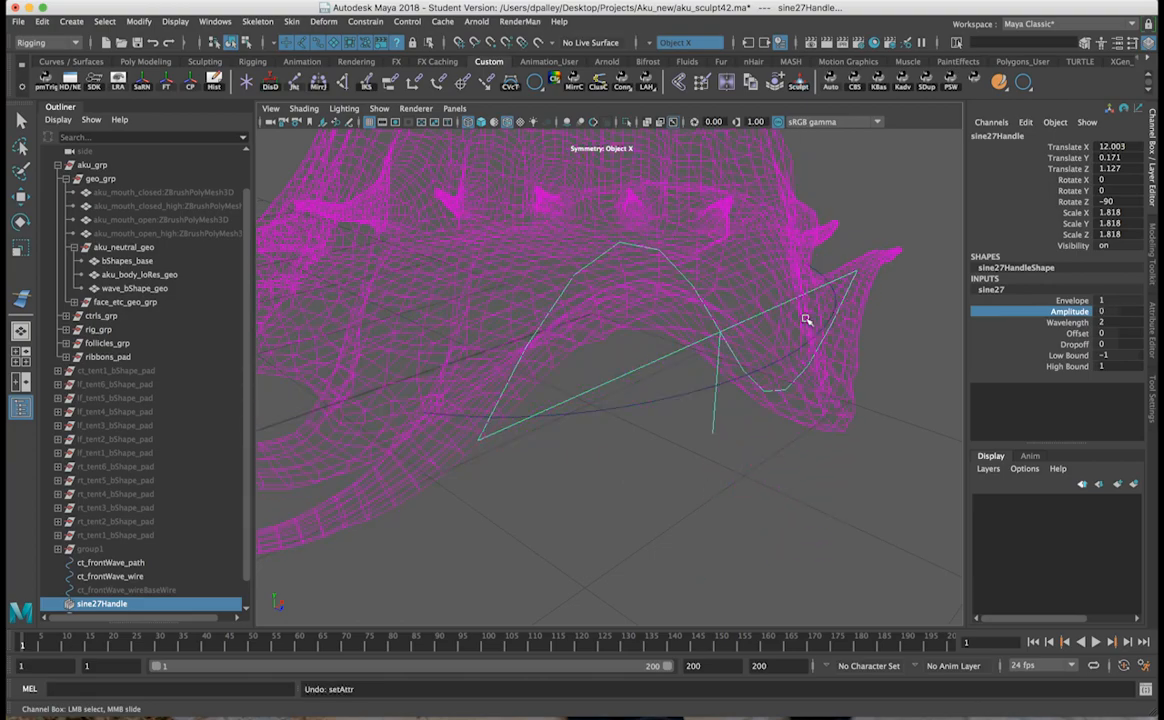
key(w)
alt+drag(788, 342, 654, 374)
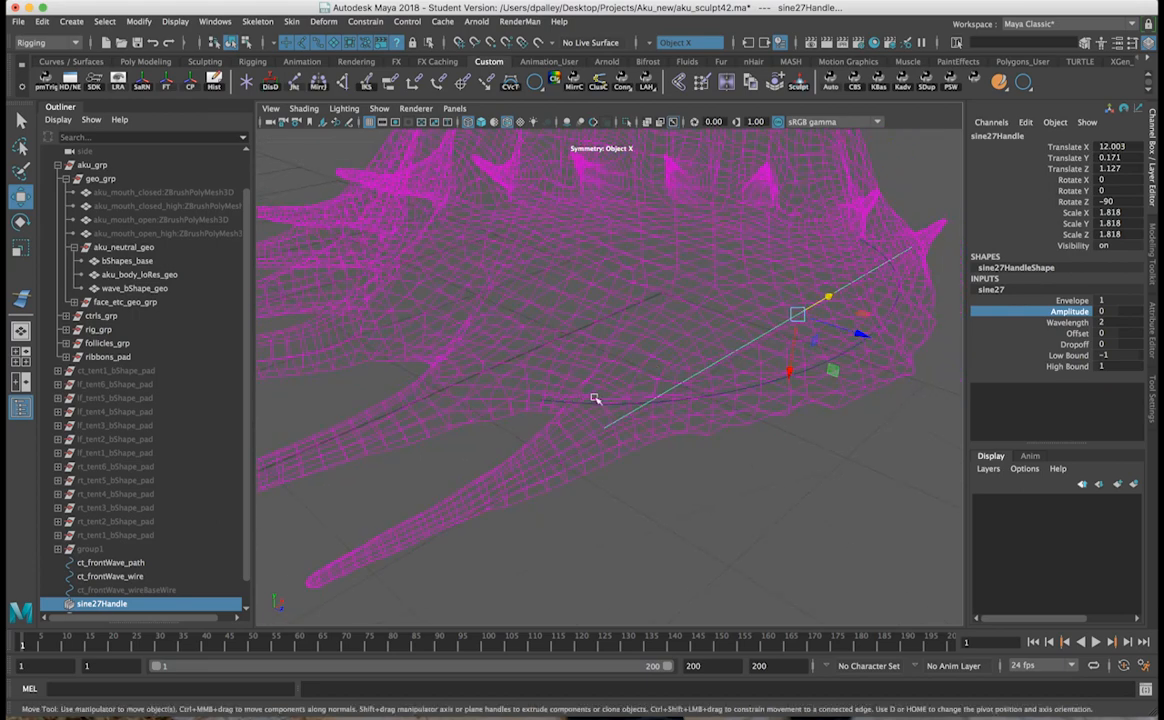
Step: Rename the sine deformer's handle ct_frontWave_sineHandle
scroll(110, 576, down, 2)
click(112, 536)
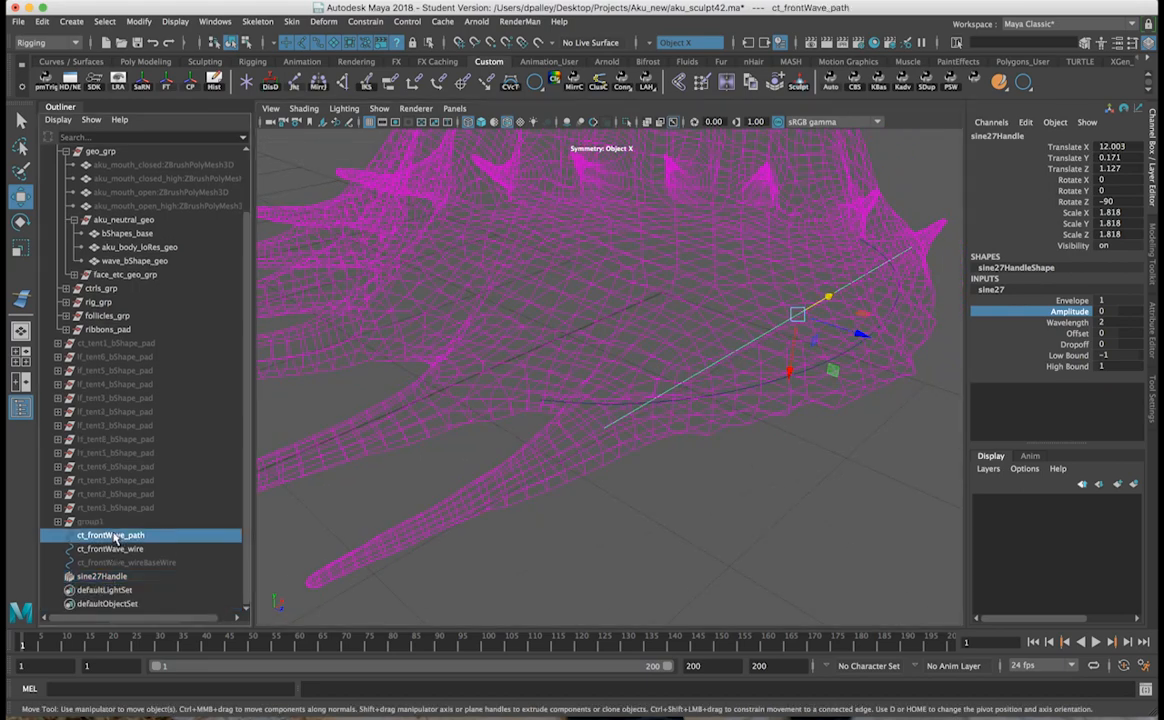
double_click(104, 577)
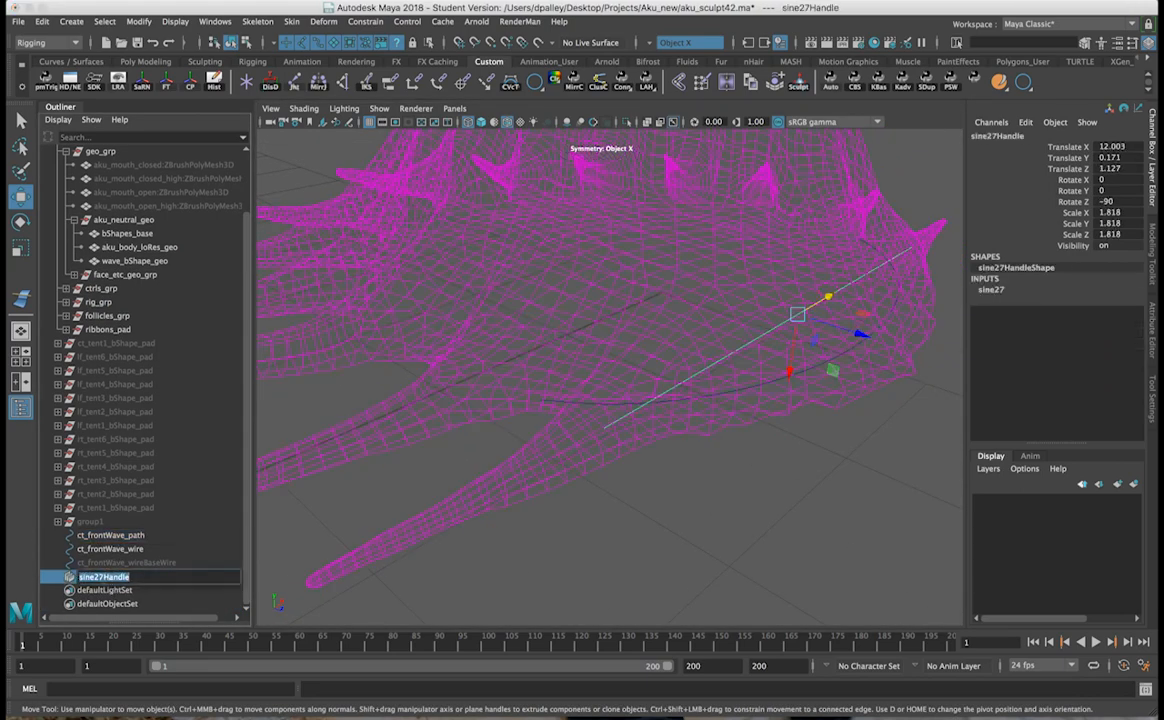
click(104, 577)
text(frontWave_)
key(Return)
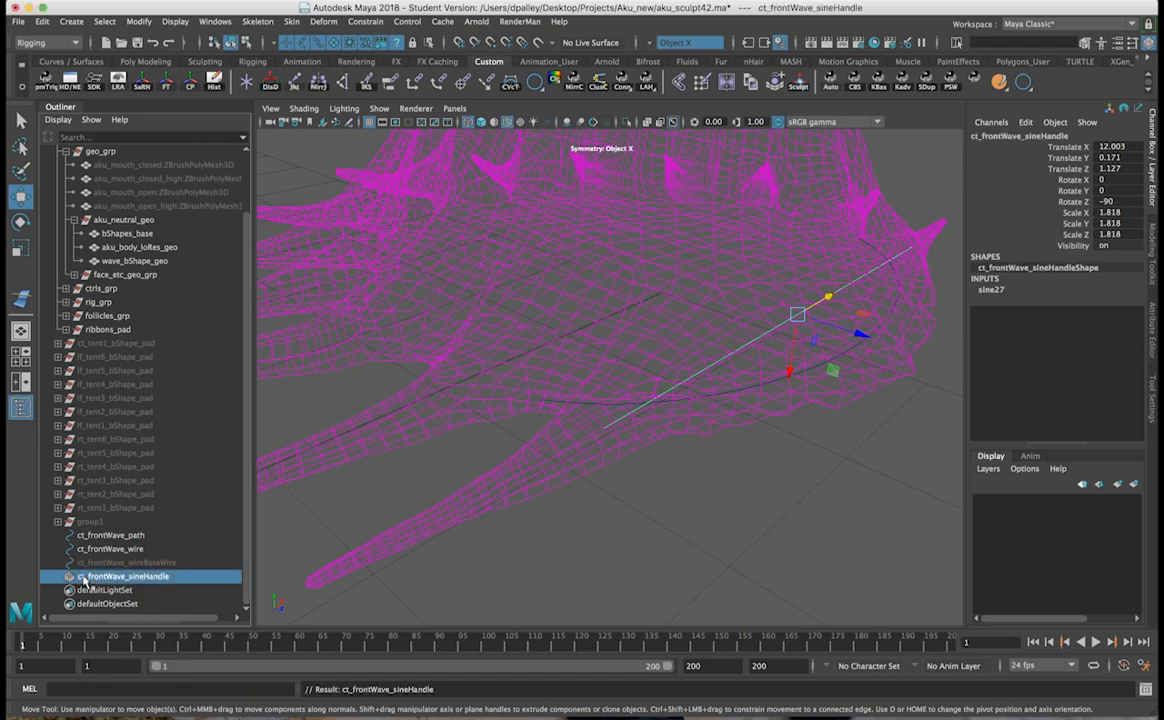
Step: Attach ct_frontWave_sineHandle to the ct_frontWave_path curve as a motion path, with front axis Y and up axis X
click(112, 535)
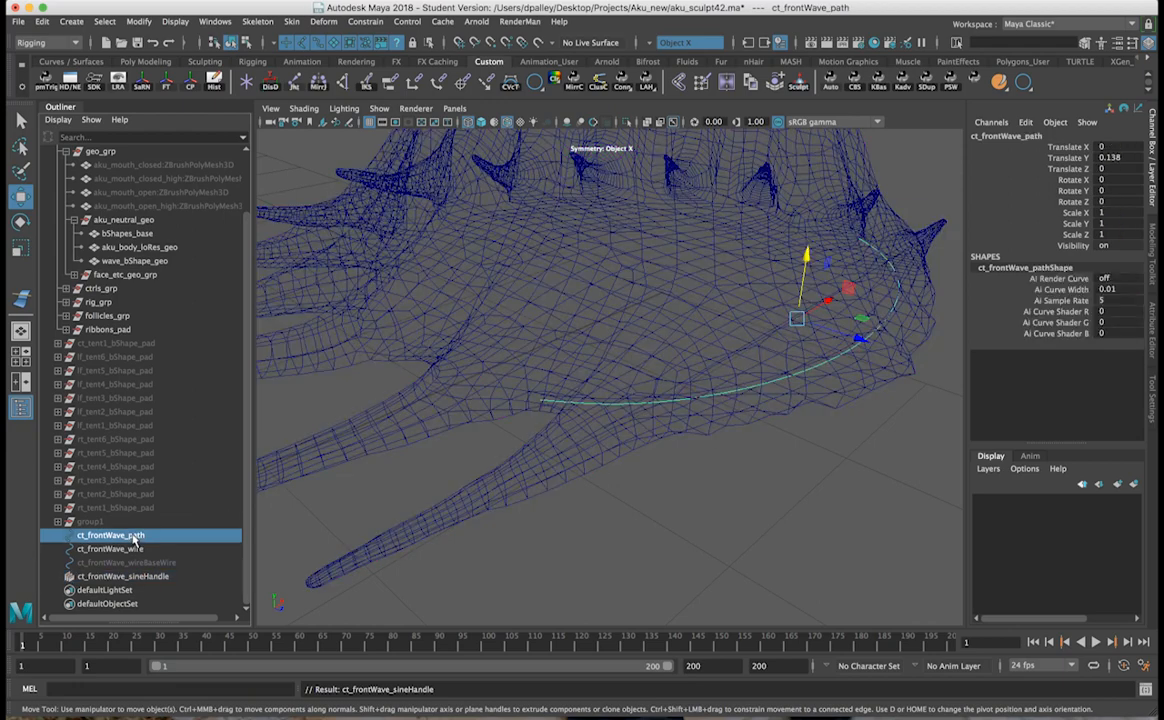
ctrl+click(123, 577)
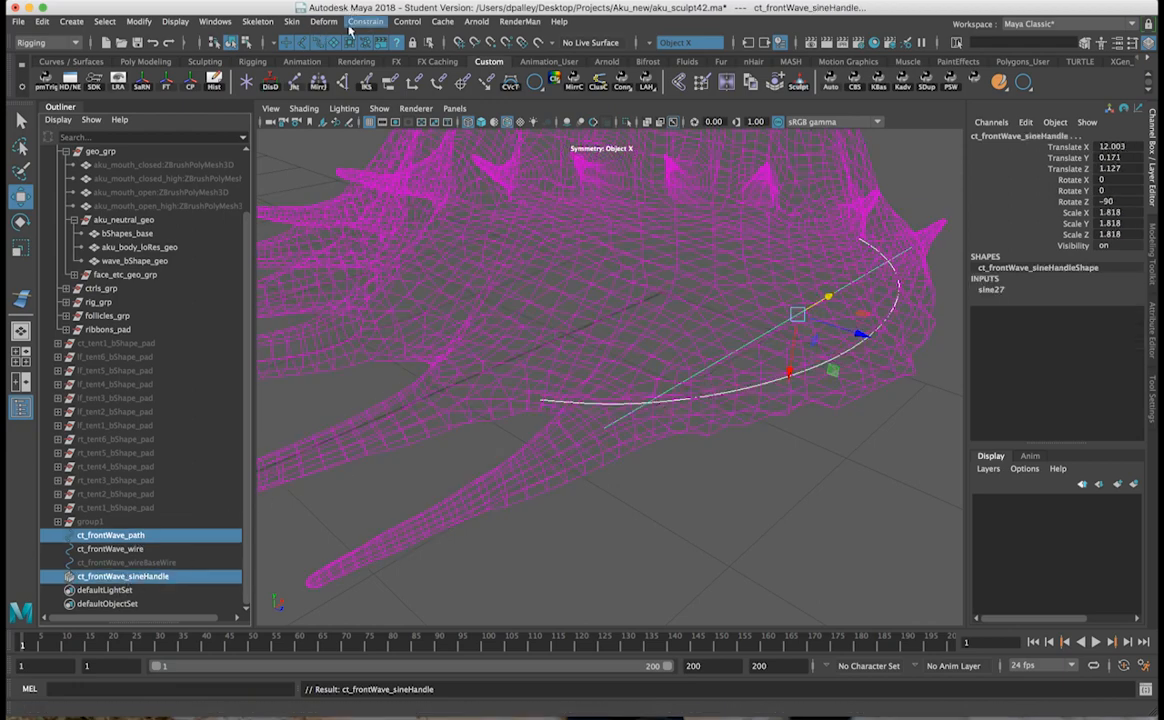
click(379, 21)
mouse_move(503, 145)
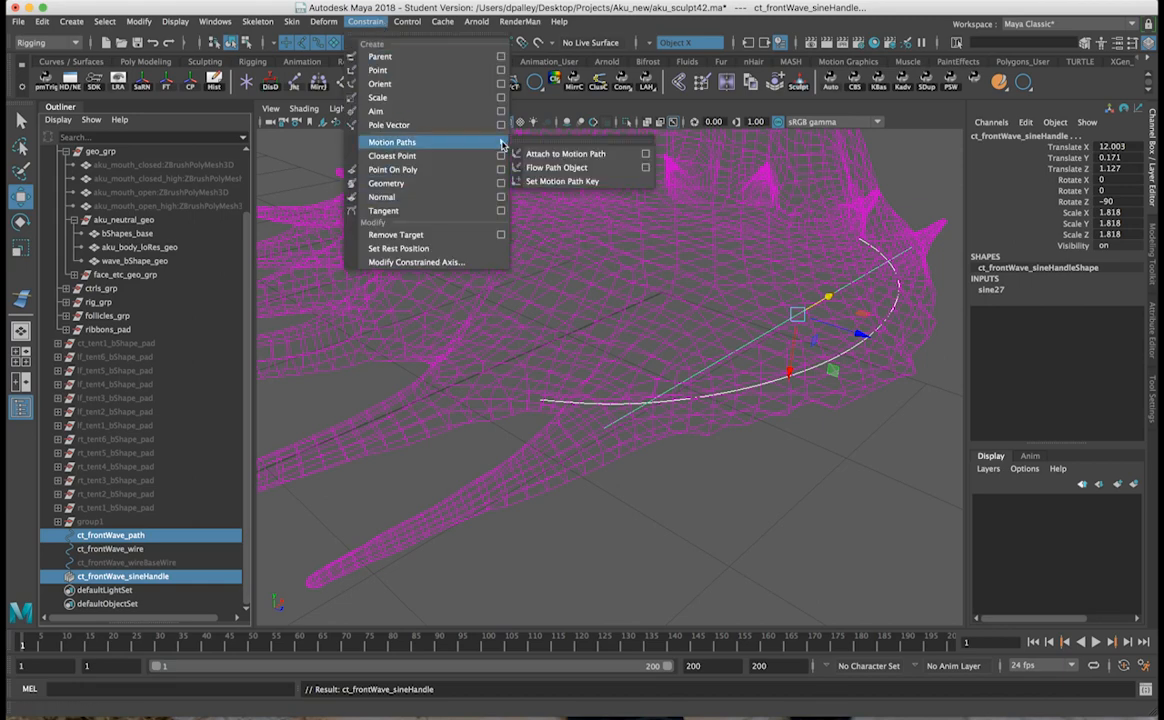
click(647, 154)
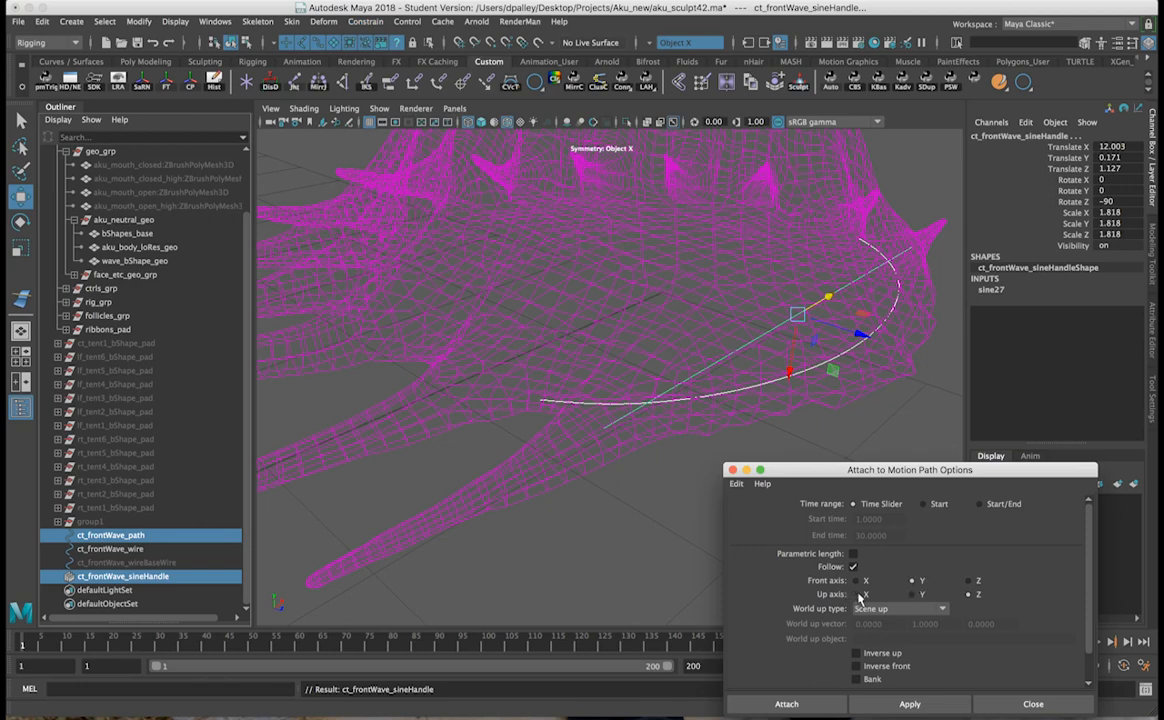
alt+drag(790, 372, 765, 405)
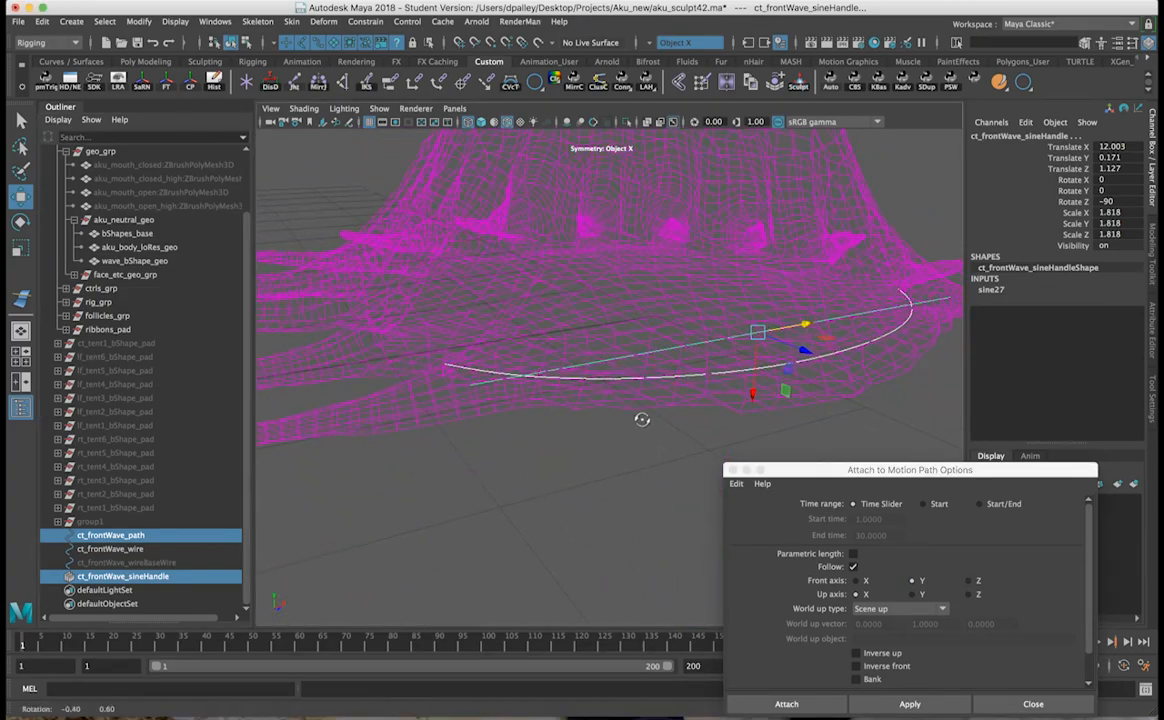
click(909, 704)
Step: Break the connection on motionPath1's U Value and close the motion path options
alt+drag(618, 478, 655, 483)
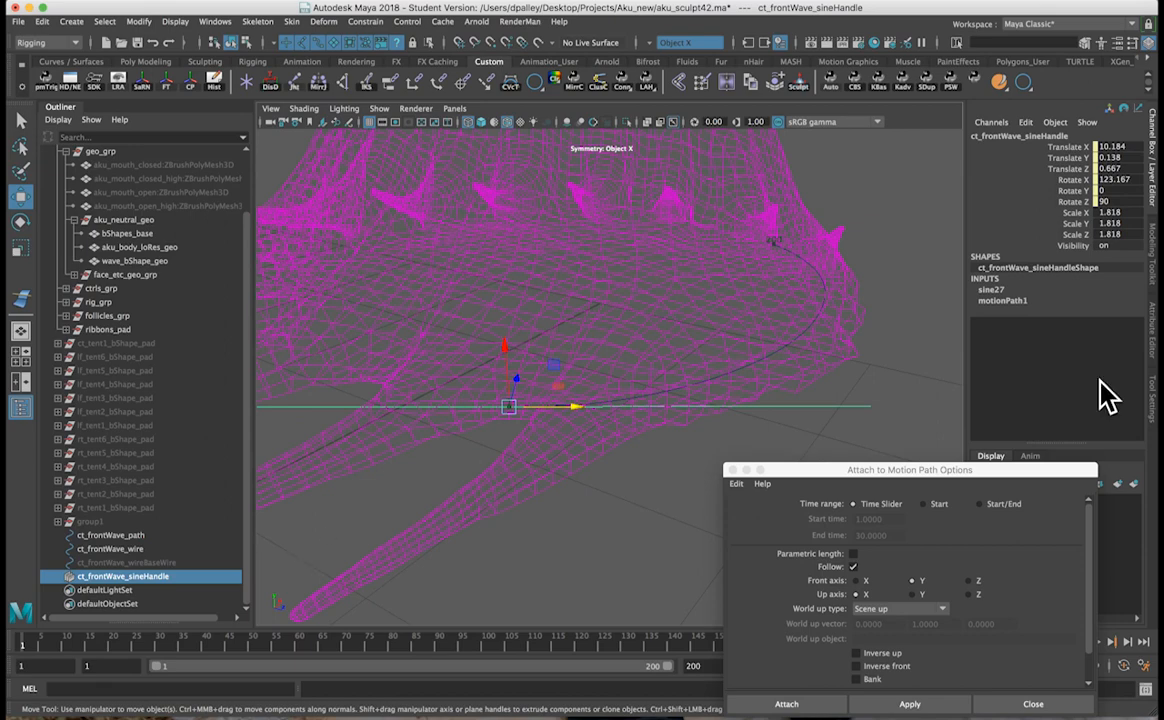
click(1012, 301)
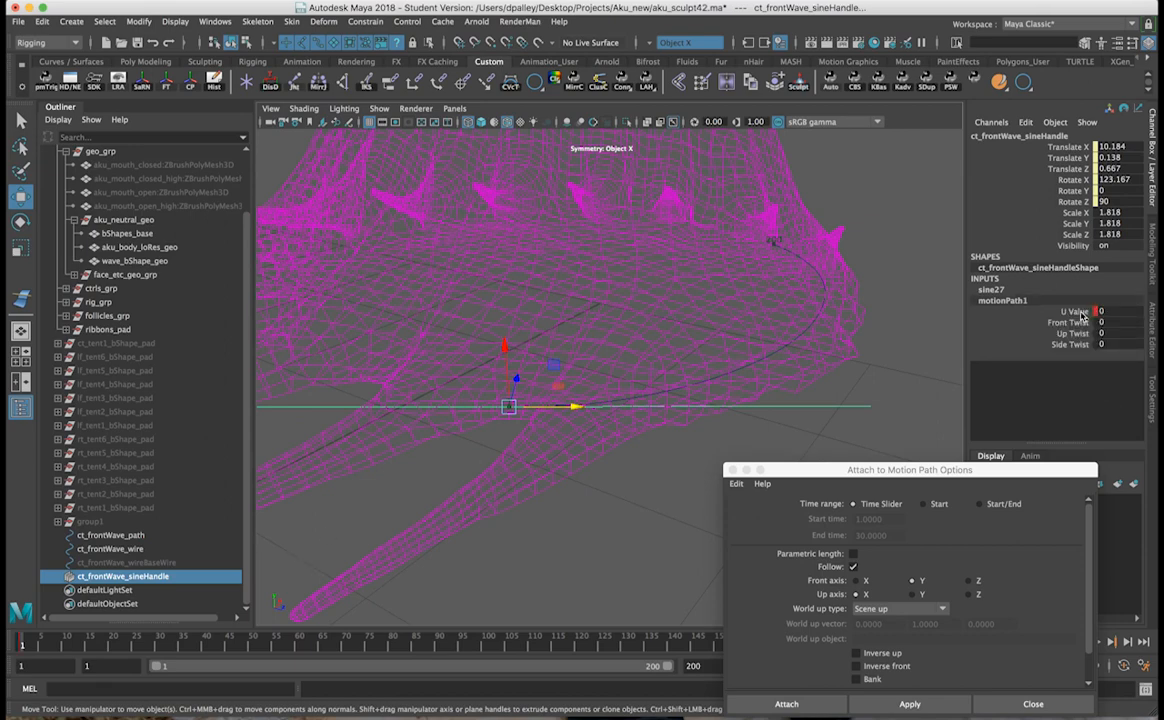
right_click(1081, 316)
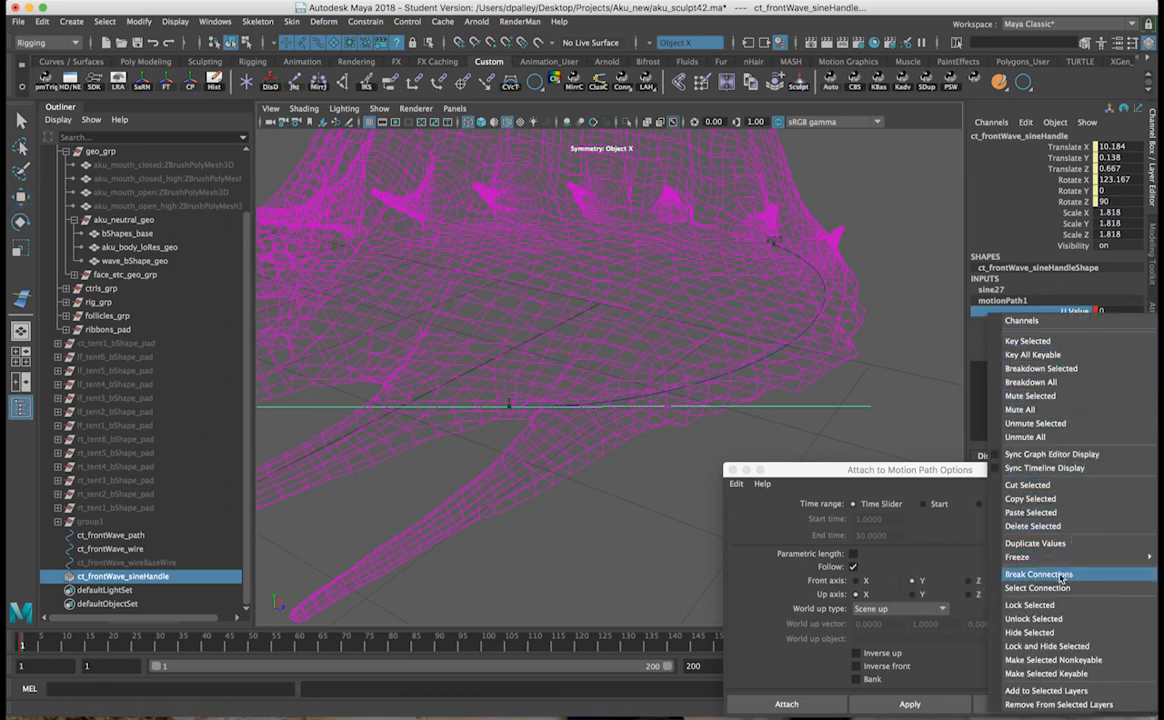
click(1055, 577)
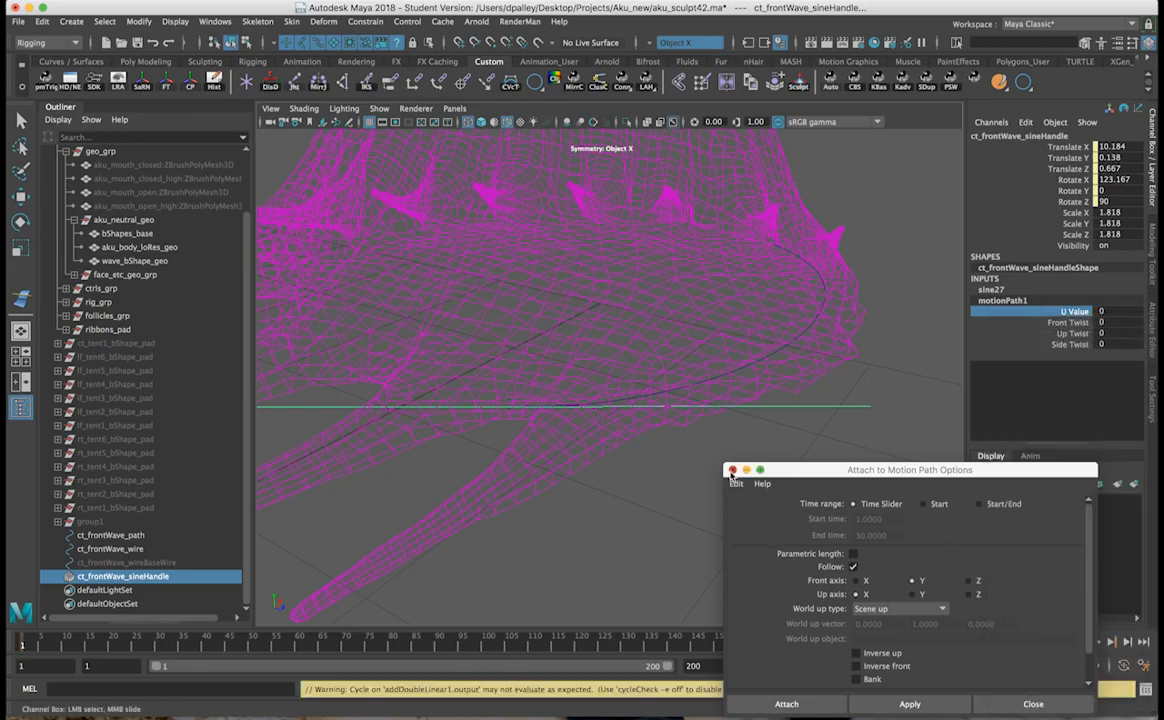
click(732, 471)
Step: Examine from several angles how the sine handle sits at the start of the front path curve
alt+drag(834, 481, 741, 485)
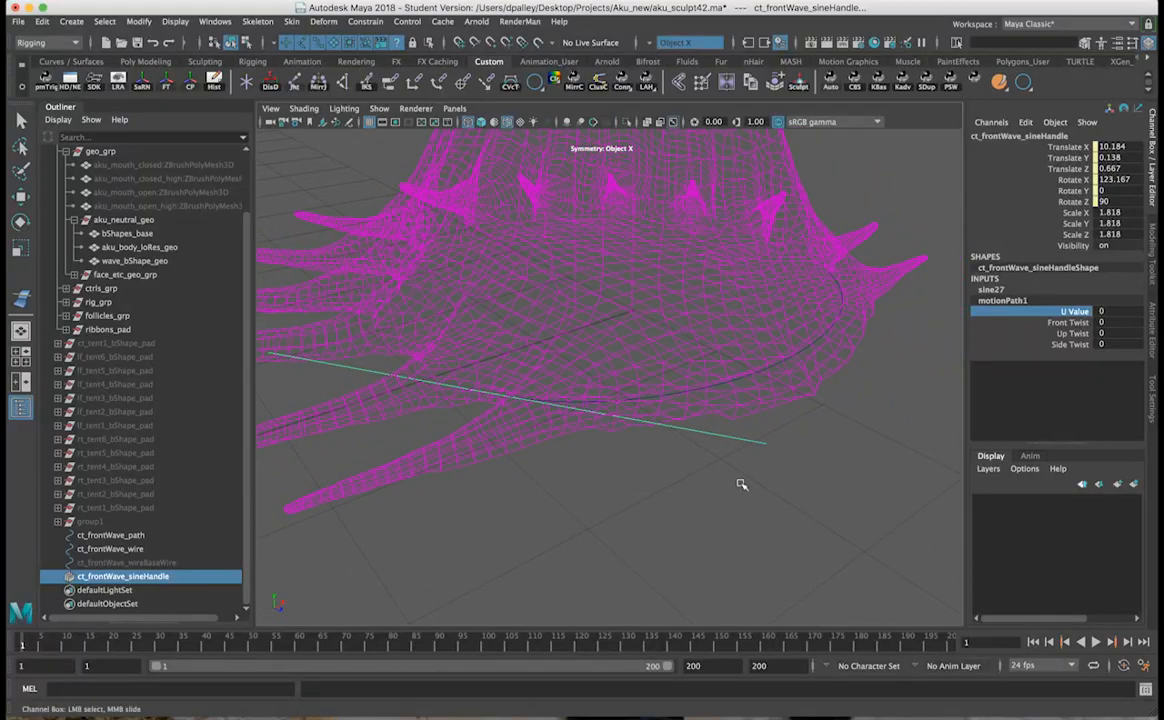
alt+drag(745, 478, 608, 488)
scroll(620, 488, down, 3)
alt+middle_drag(622, 489, 790, 490)
alt+drag(764, 486, 767, 489)
alt+middle_drag(806, 502, 700, 500)
alt+right_drag(700, 500, 730, 509)
alt+middle_drag(809, 513, 792, 494)
alt+right_drag(664, 488, 688, 494)
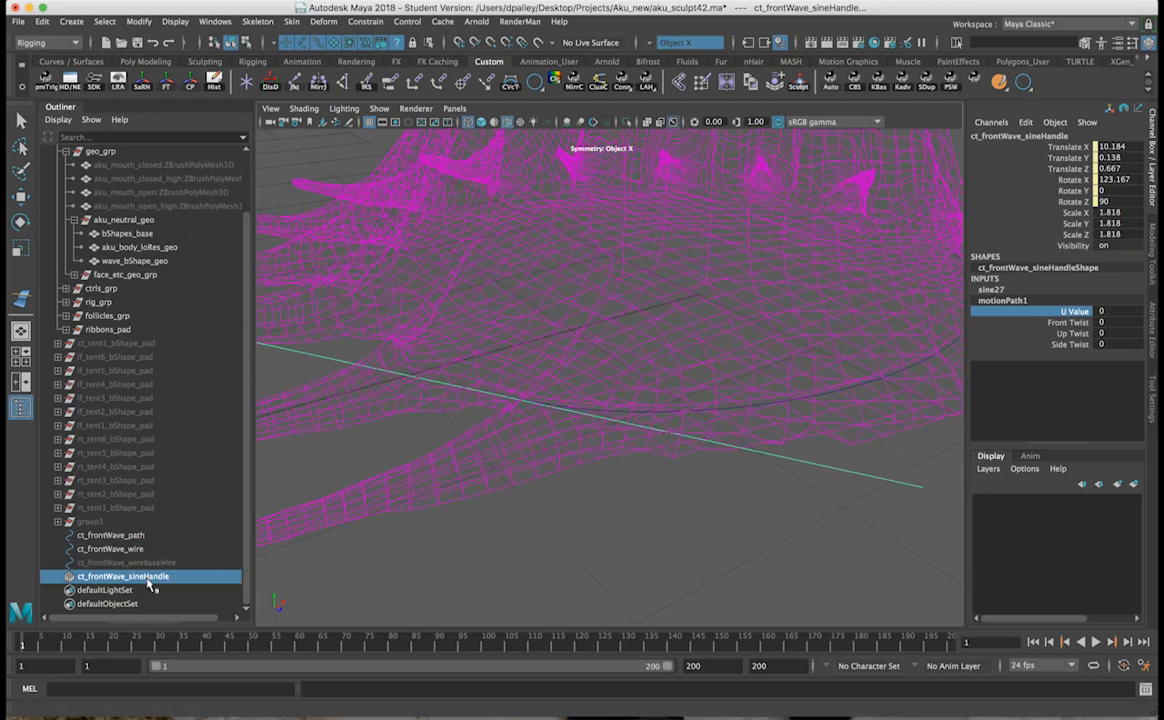
Step: Graph the input and output connections of ct_frontWave_path in the Node Editor and spread the addDoubleLinear nodes apart
click(136, 538)
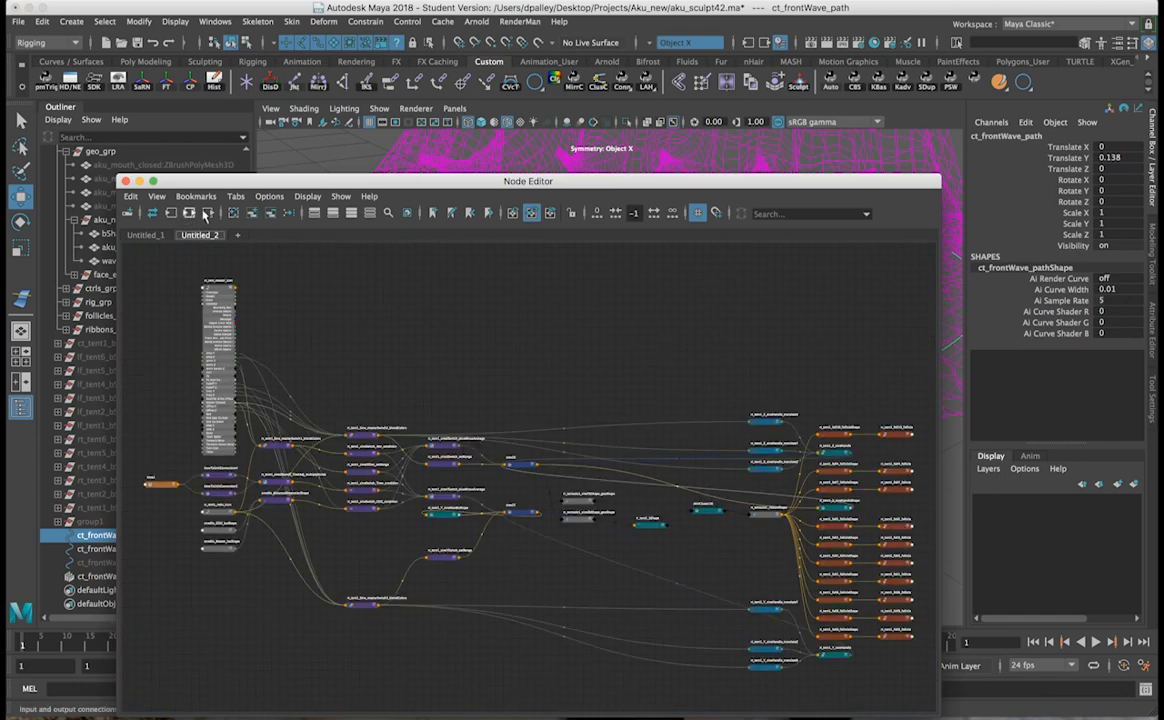
click(233, 215)
click(189, 213)
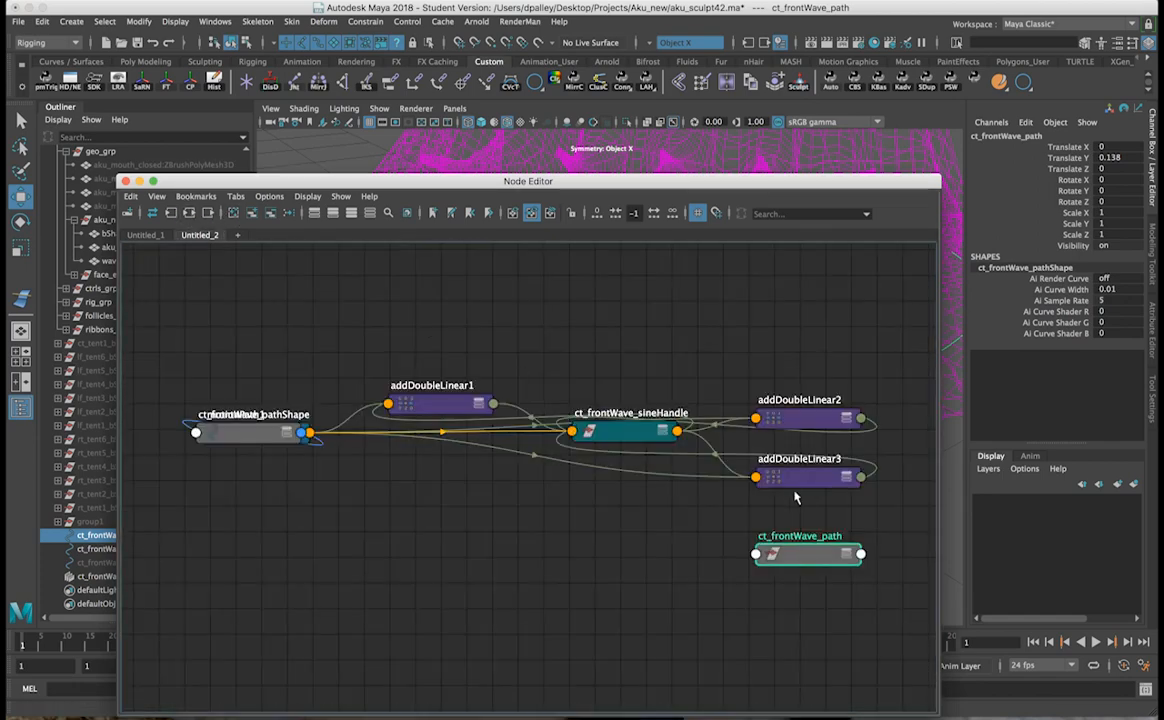
drag(812, 417, 815, 343)
drag(813, 478, 633, 507)
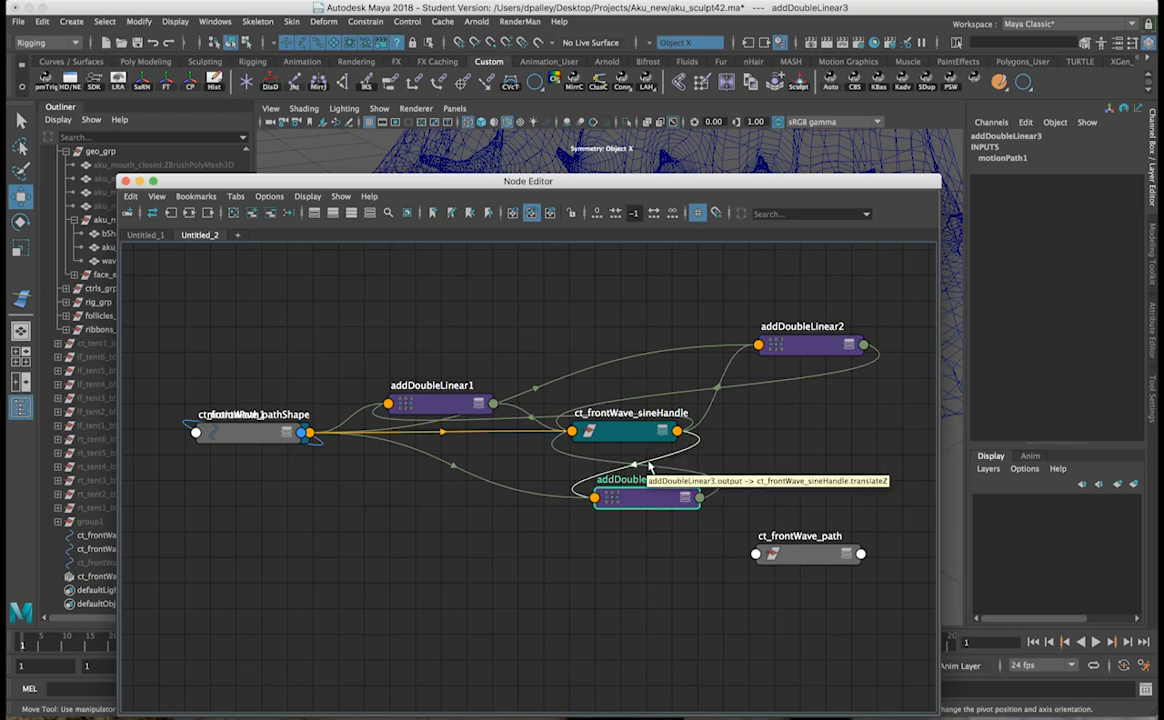
alt+middle_drag(645, 461, 704, 472)
alt+right_drag(704, 472, 724, 486)
drag(726, 490, 760, 492)
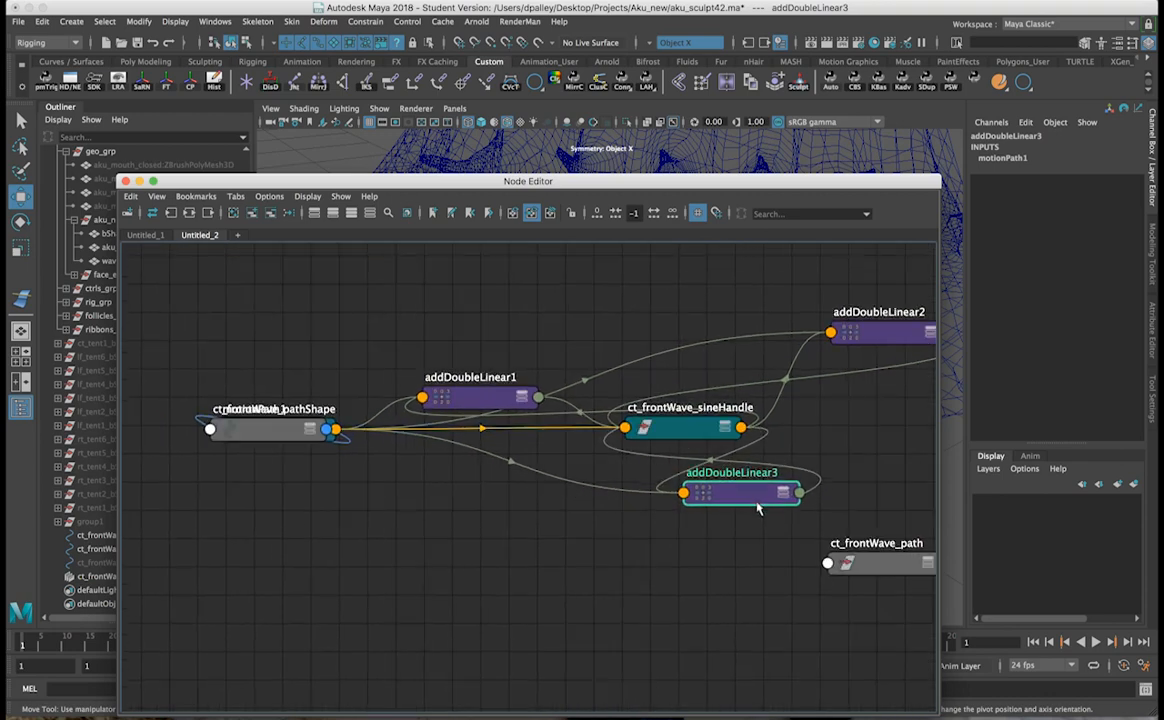
Step: Separate the motionPath1 and path shape nodes, and expand the attributes of motionPath1 and ct_frontWave_sineHandle
drag(271, 432, 196, 583)
drag(273, 428, 313, 386)
click(336, 389)
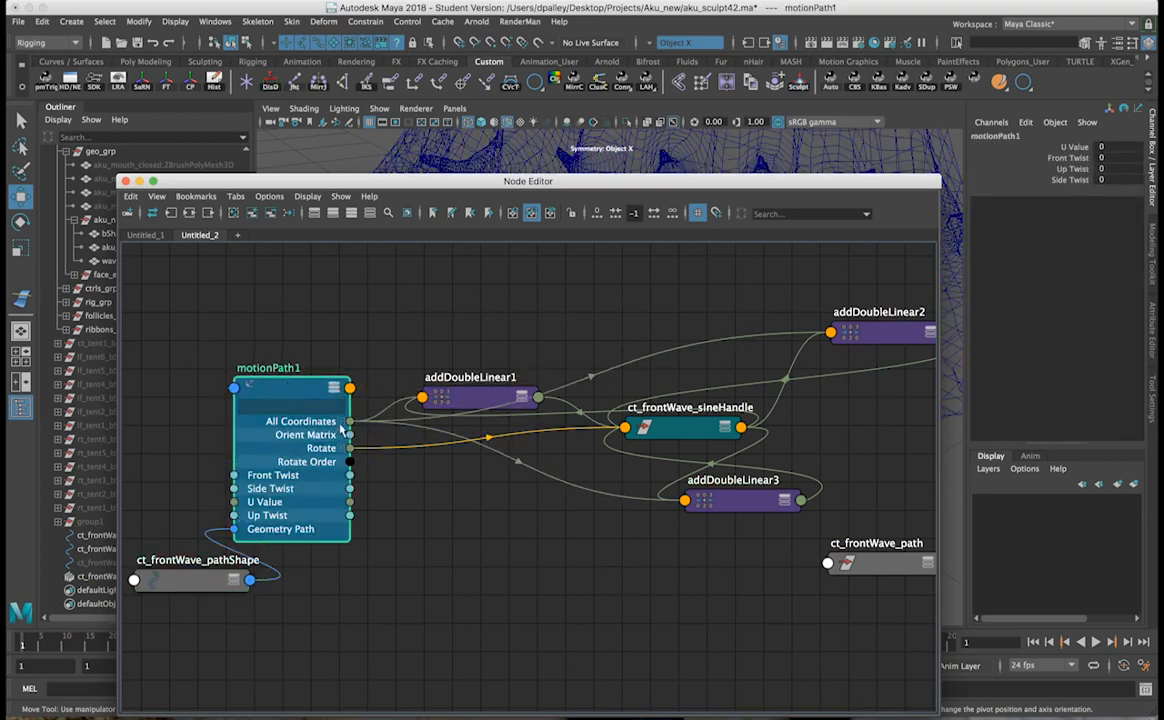
click(339, 423)
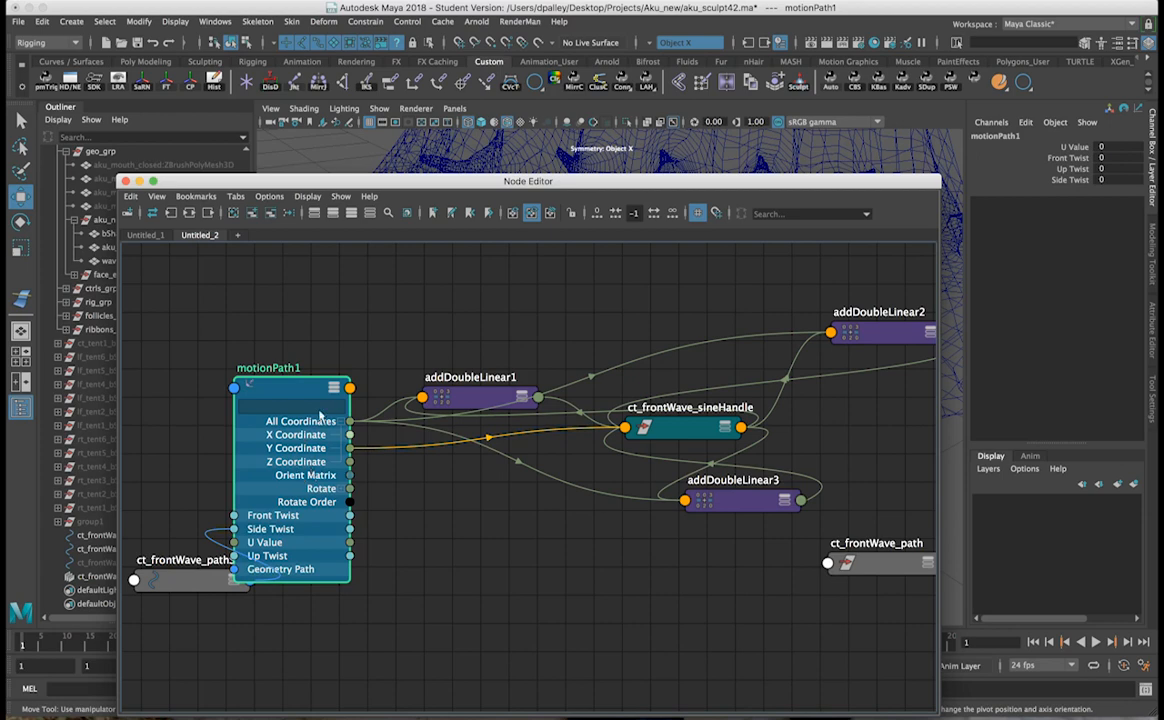
click(727, 427)
click(723, 430)
drag(671, 433, 625, 304)
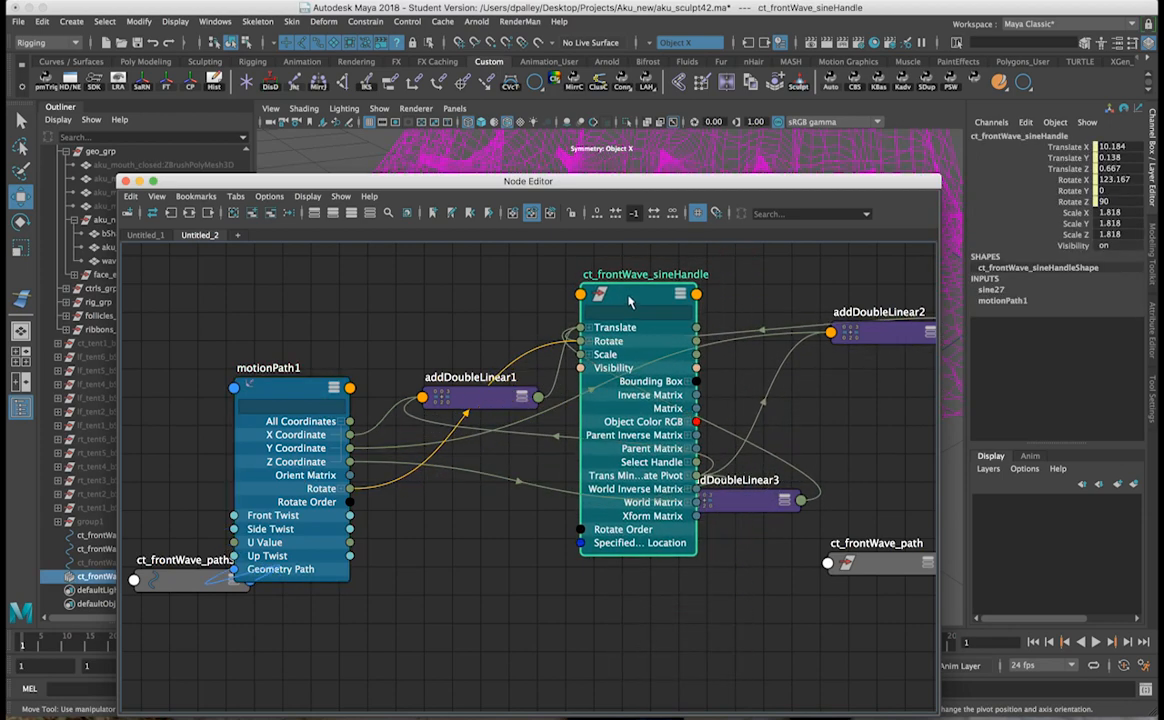
Step: Delete the three addDoubleLinear nodes and connect motionPath1's All Coordinates to the Translate of ct_frontWave_sineHandle
drag(775, 487, 841, 437)
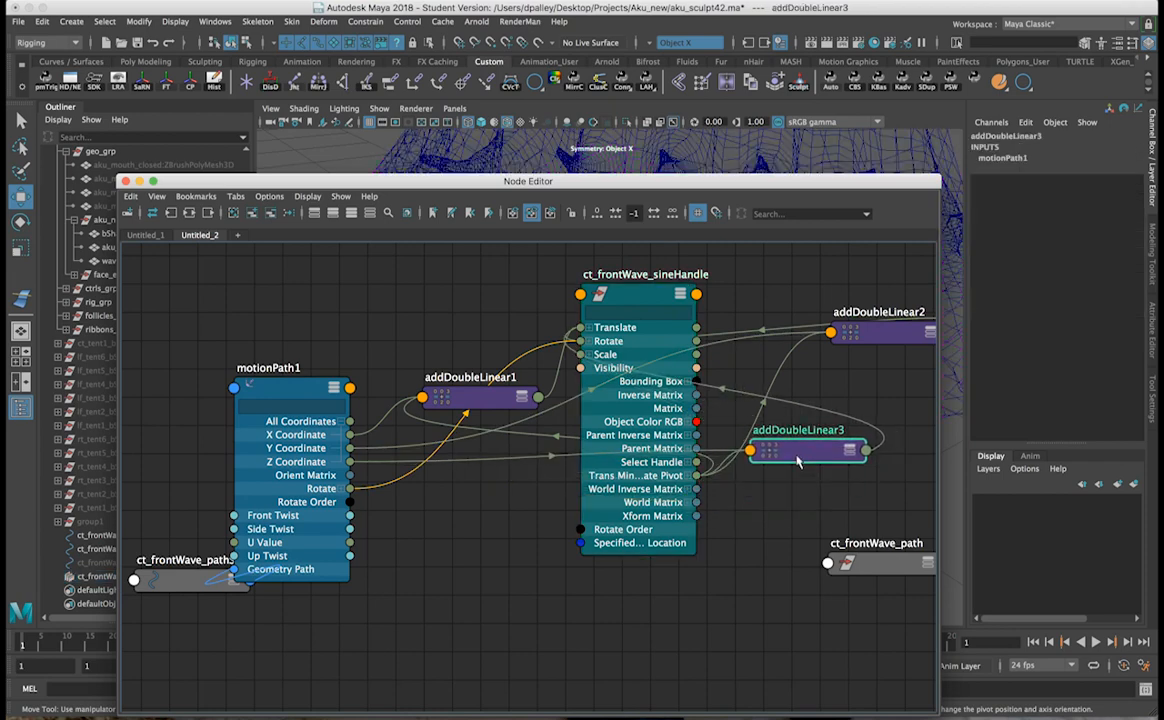
key(Delete)
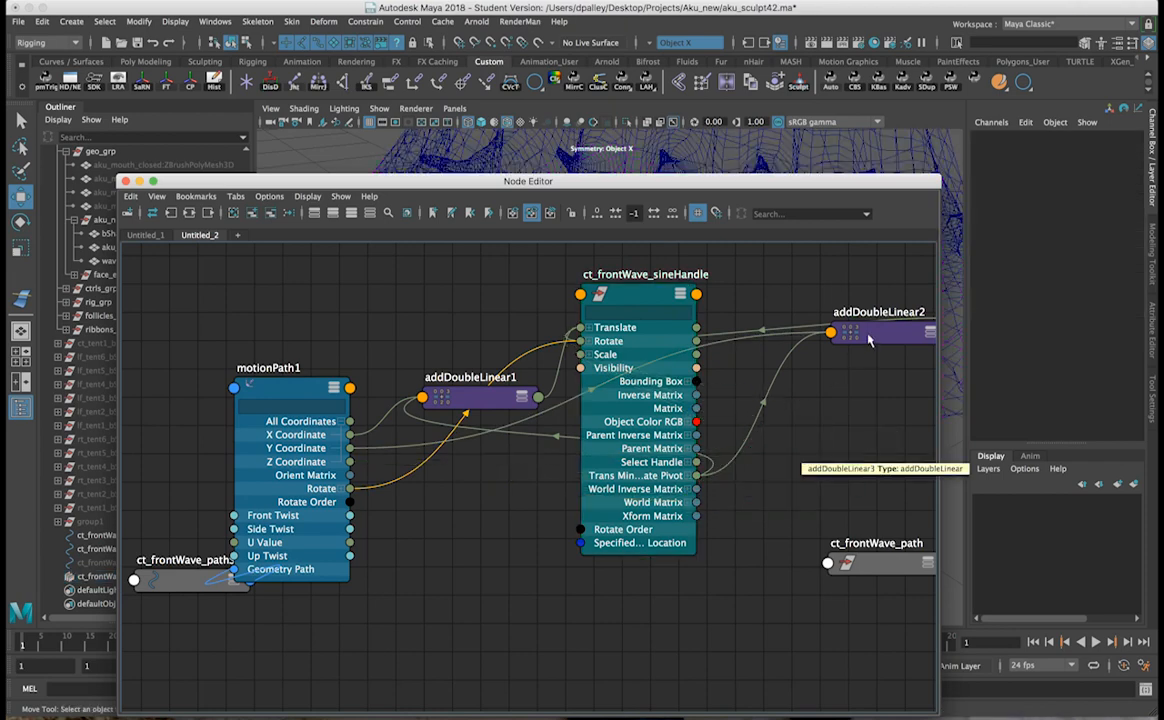
click(862, 332)
key(Delete)
click(492, 398)
key(Delete)
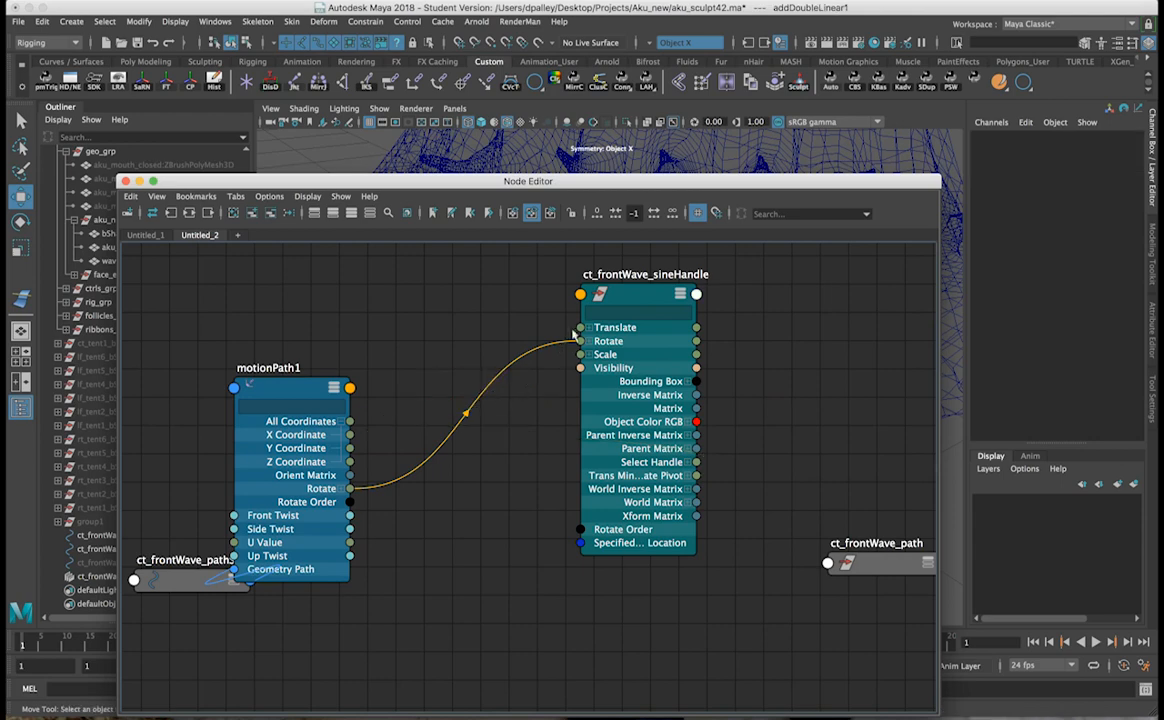
drag(350, 421, 580, 328)
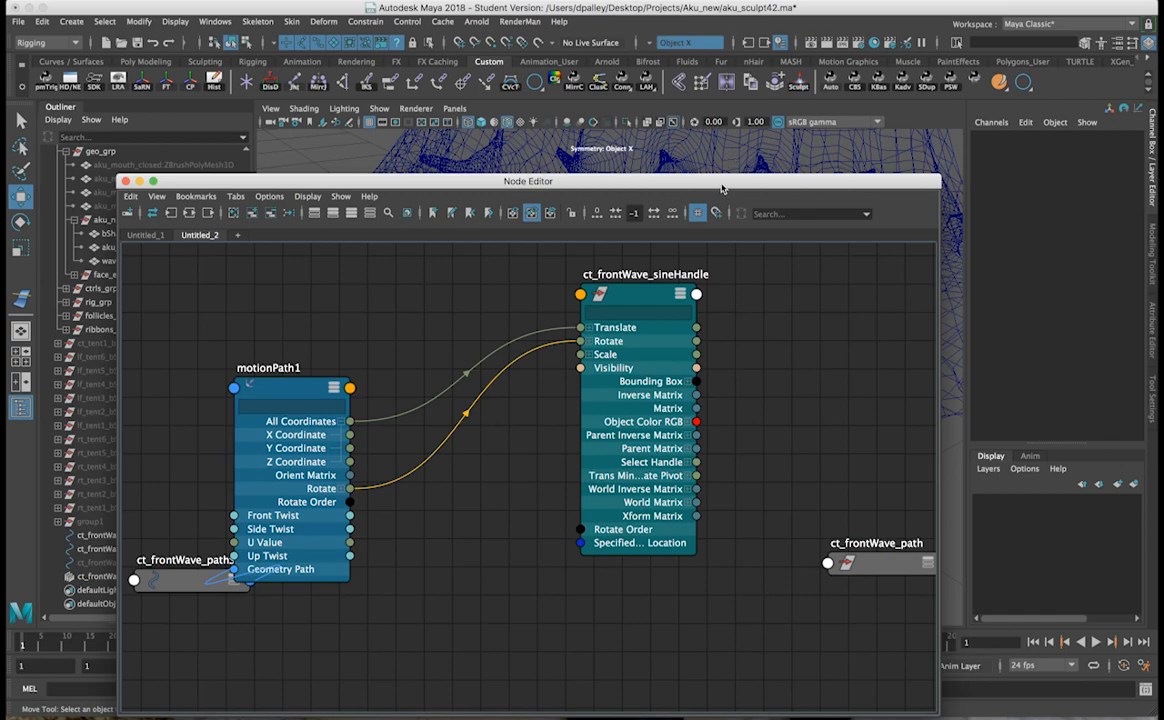
drag(722, 188, 688, 567)
Step: Try sliding the sine handle along the path with motionPath1's U Value, and close the Node Editor
scroll(608, 439, down, 3)
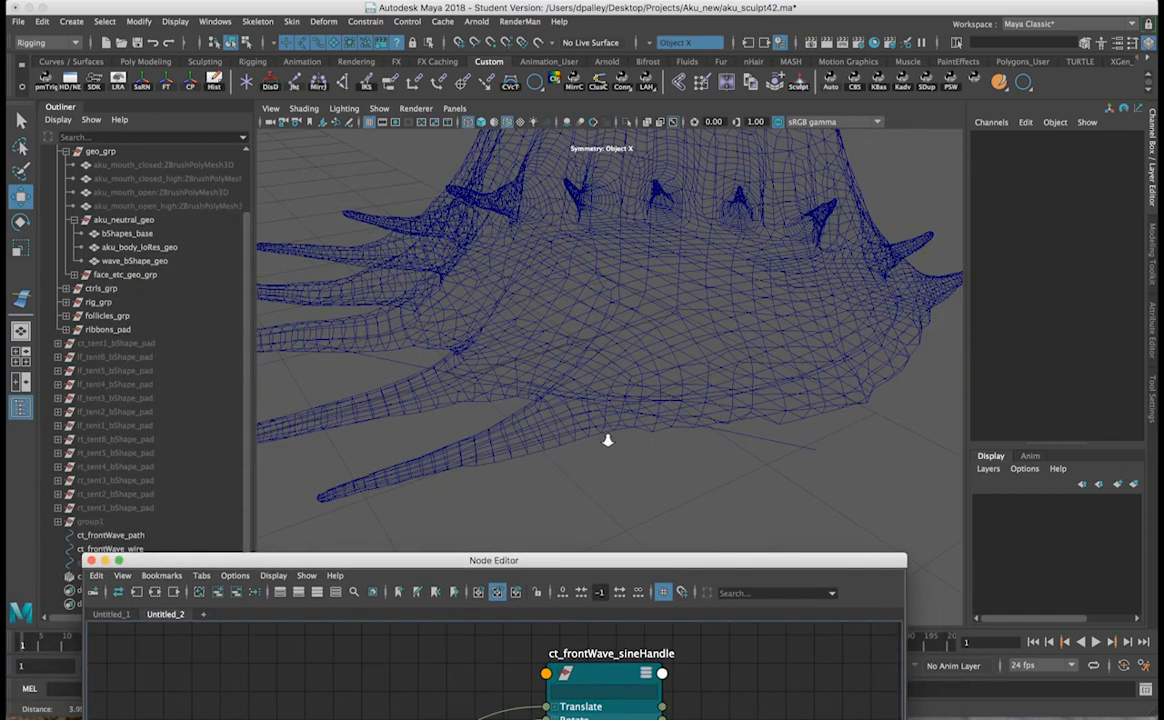
click(743, 437)
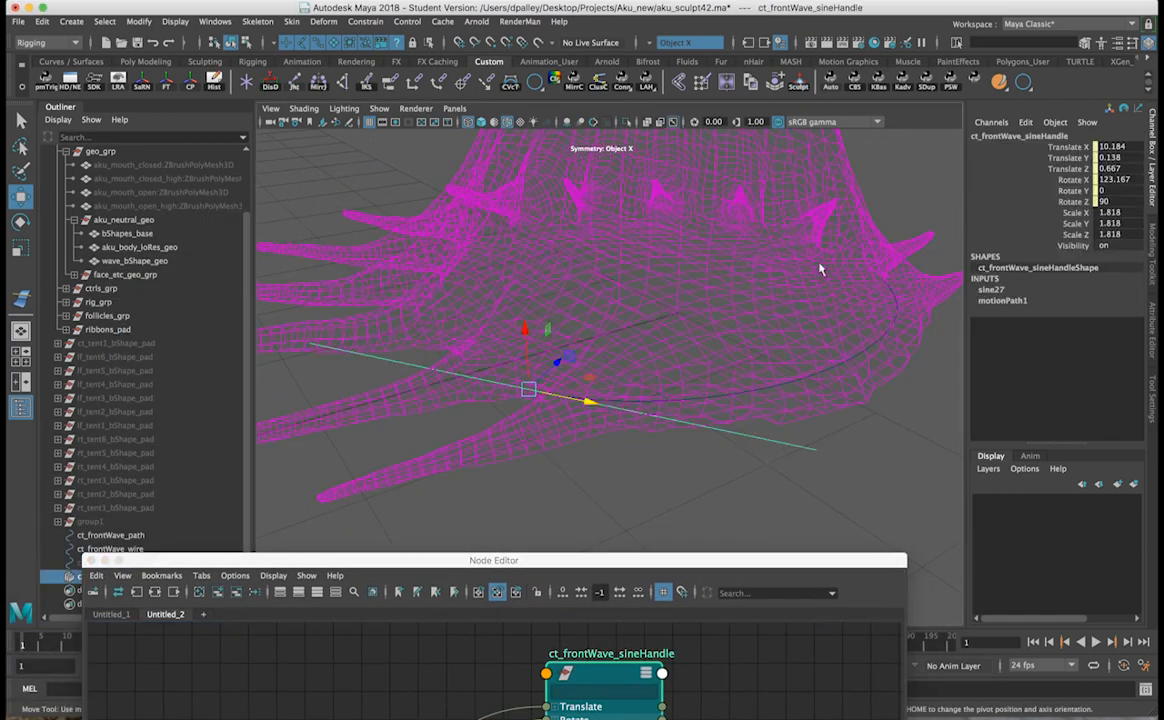
click(1002, 300)
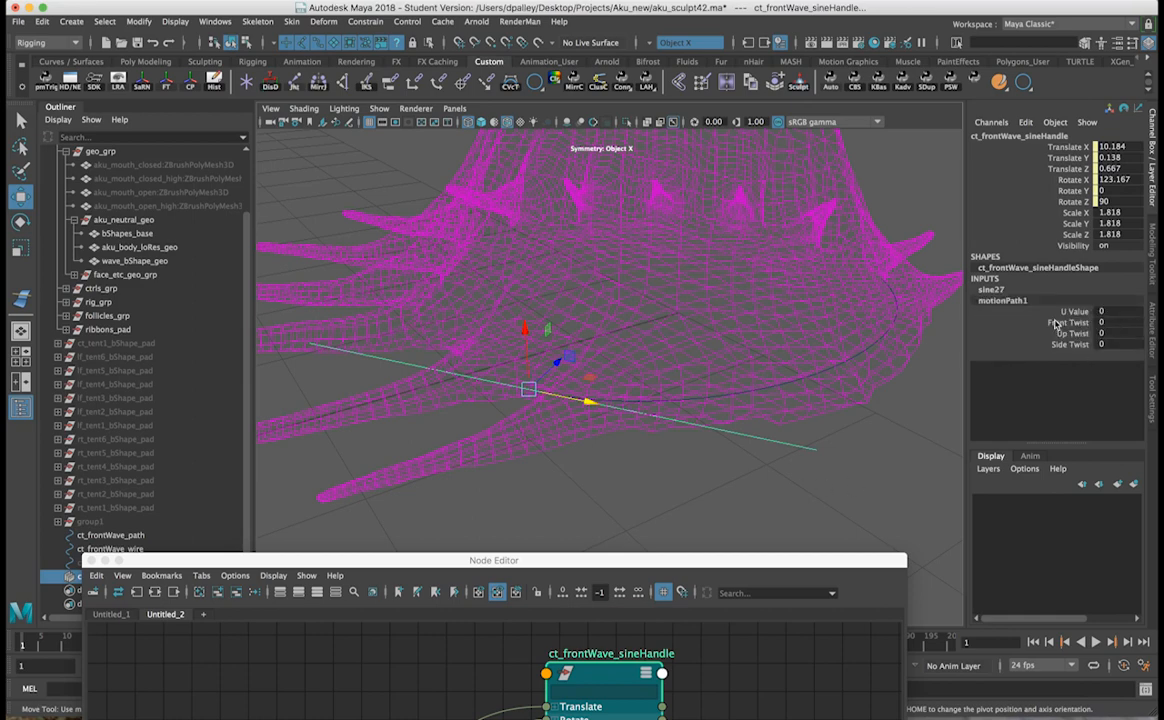
click(1000, 311)
middle_drag(847, 382, 762, 383)
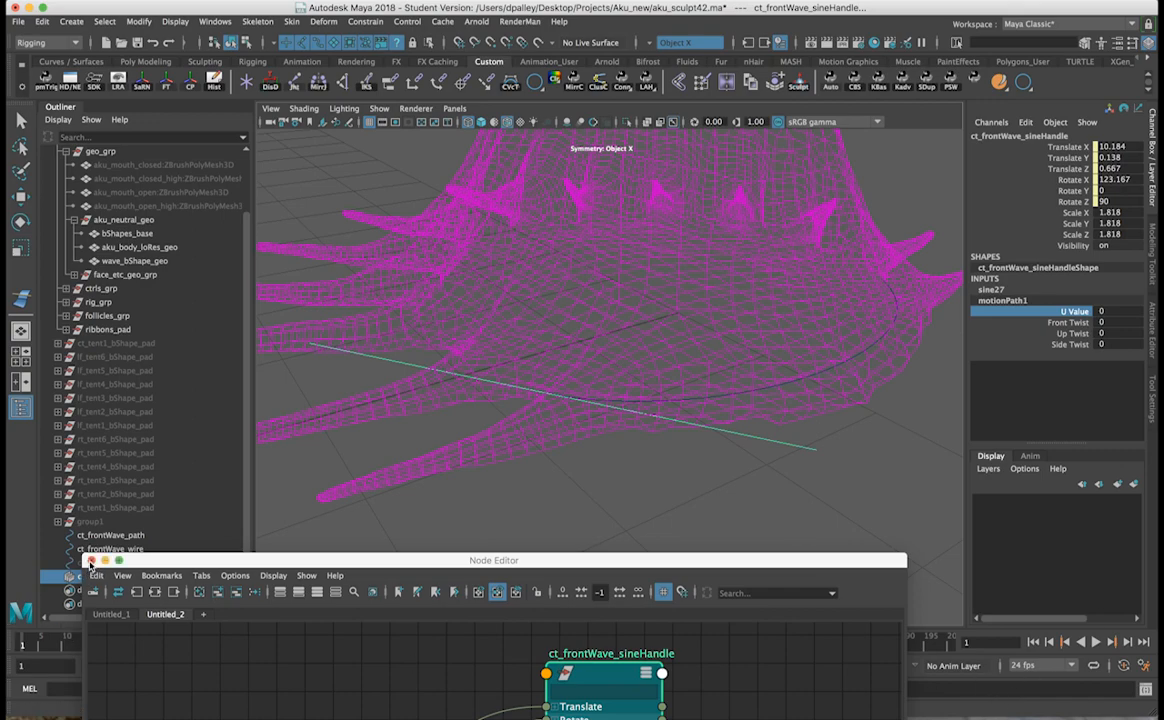
click(91, 561)
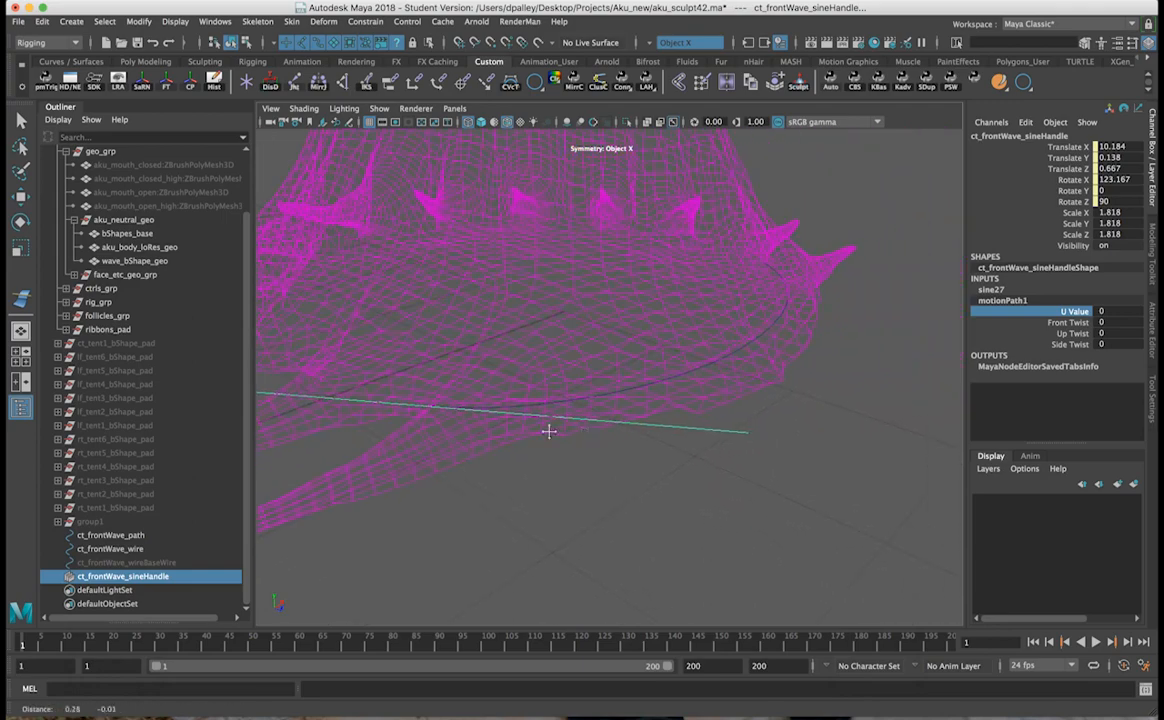
Step: Set motionPath1's U Value to 0.5 to place the sine handle at the middle of the path
middle_drag(1078, 296, 1121, 332)
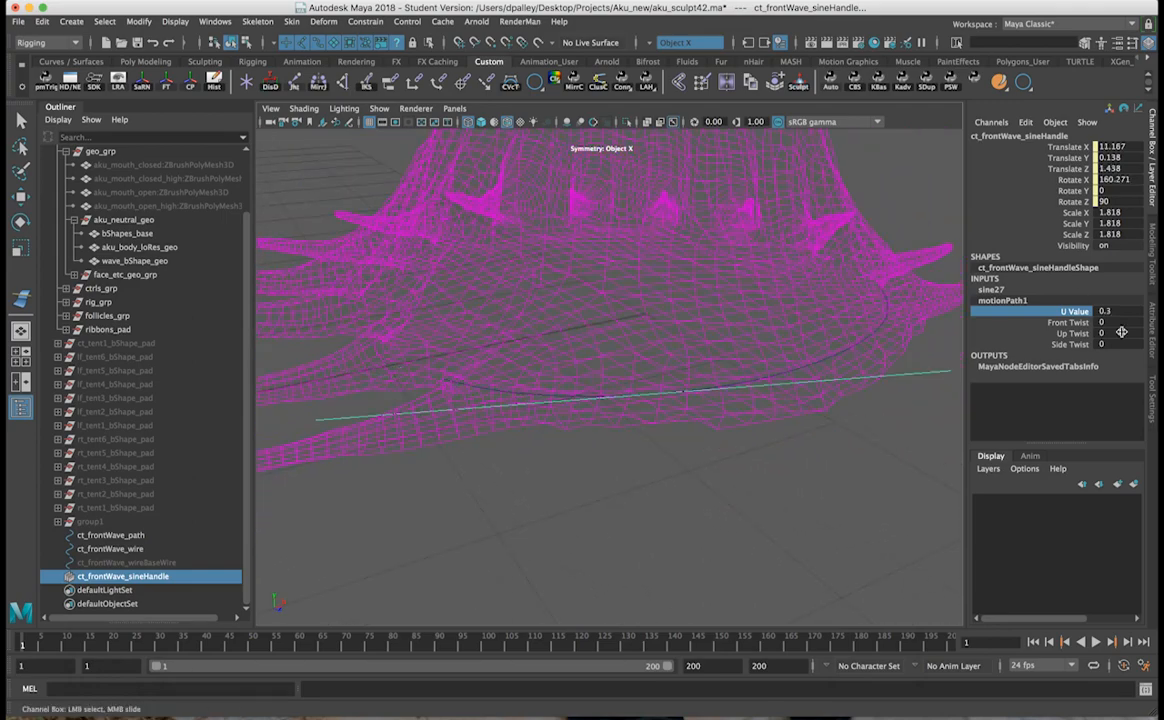
click(1127, 312)
text(.5)
key(Return)
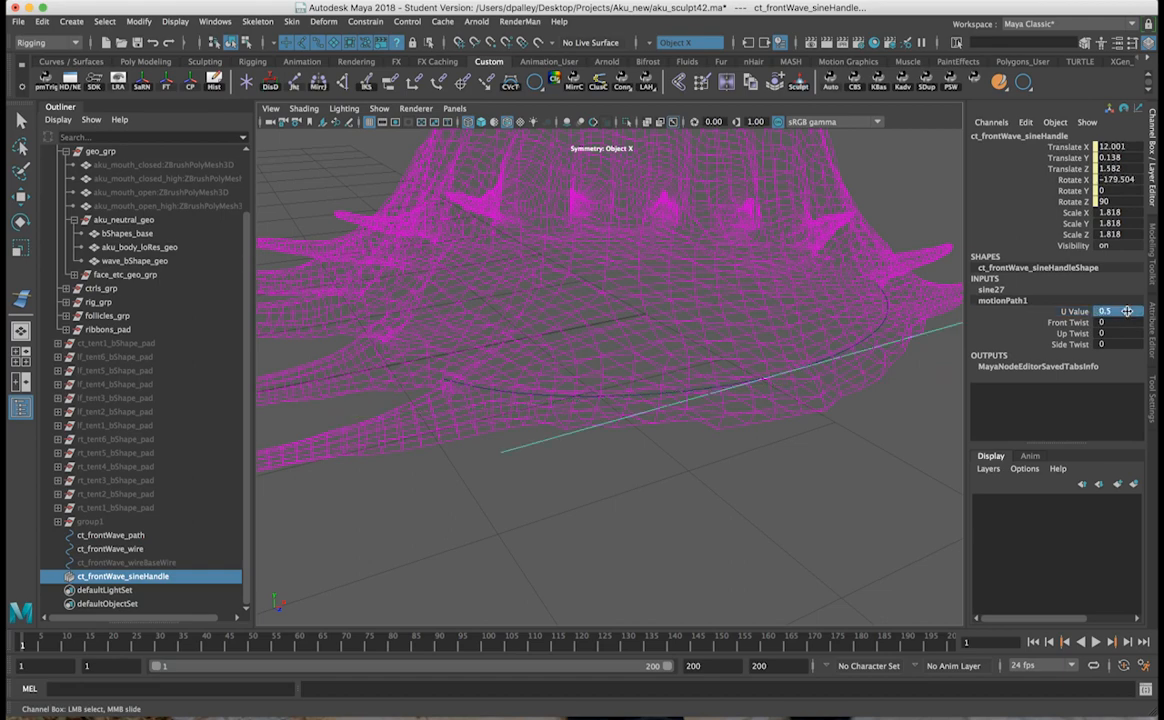
Step: Set the sine deformer's Amplitude to 0.3 and display the creature's mesh shaded
click(991, 290)
click(1070, 311)
middle_drag(766, 320, 737, 389)
mouse_move(737, 389)
alt+mouse_down()
mouse_move(681, 353)
mouse_move(713, 386)
mouse_move(675, 377)
alt+mouse_up()
key(5)
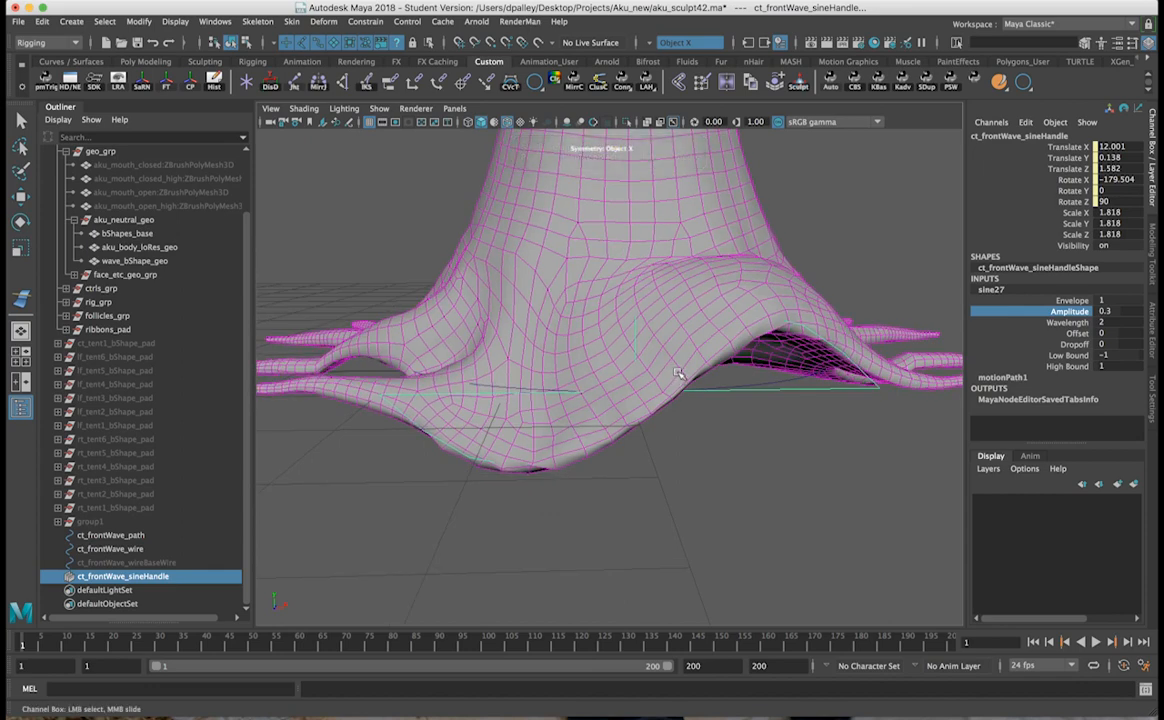
mouse_move(460, 451)
alt+mouse_down()
mouse_move(670, 434)
mouse_move(560, 335)
mouse_move(550, 310)
mouse_move(502, 426)
mouse_move(536, 419)
alt+mouse_up()
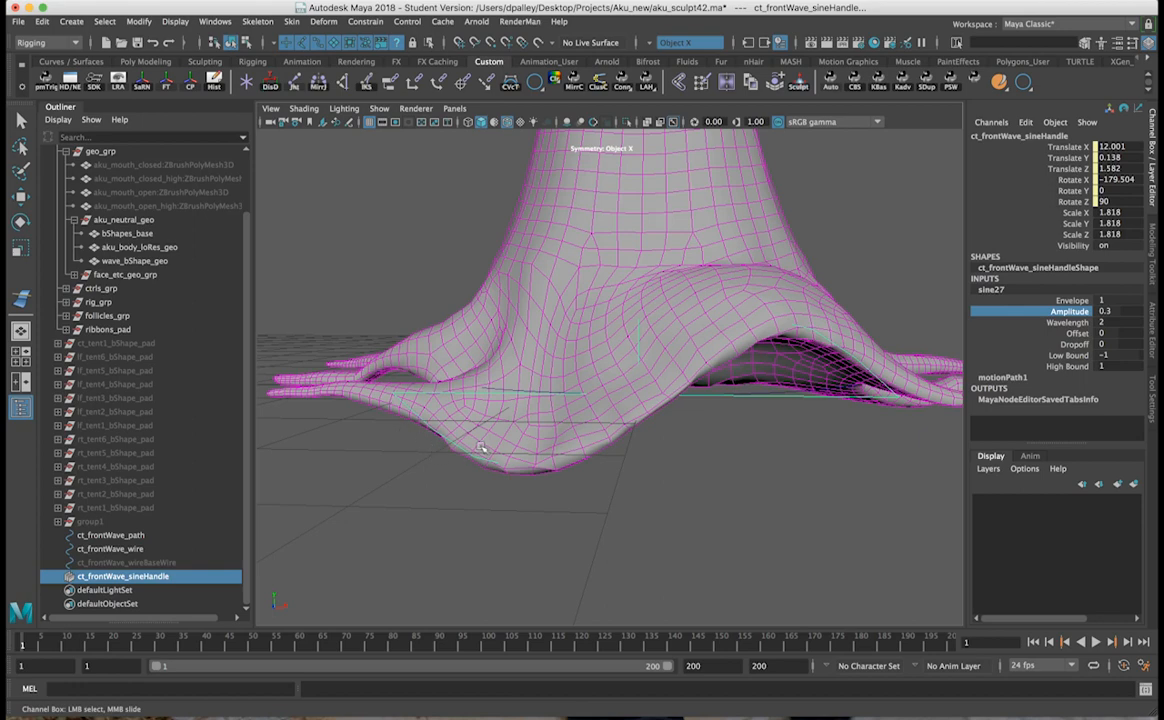
mouse_move(515, 442)
alt+mouse_down()
mouse_move(492, 424)
mouse_move(524, 439)
alt+mouse_up()
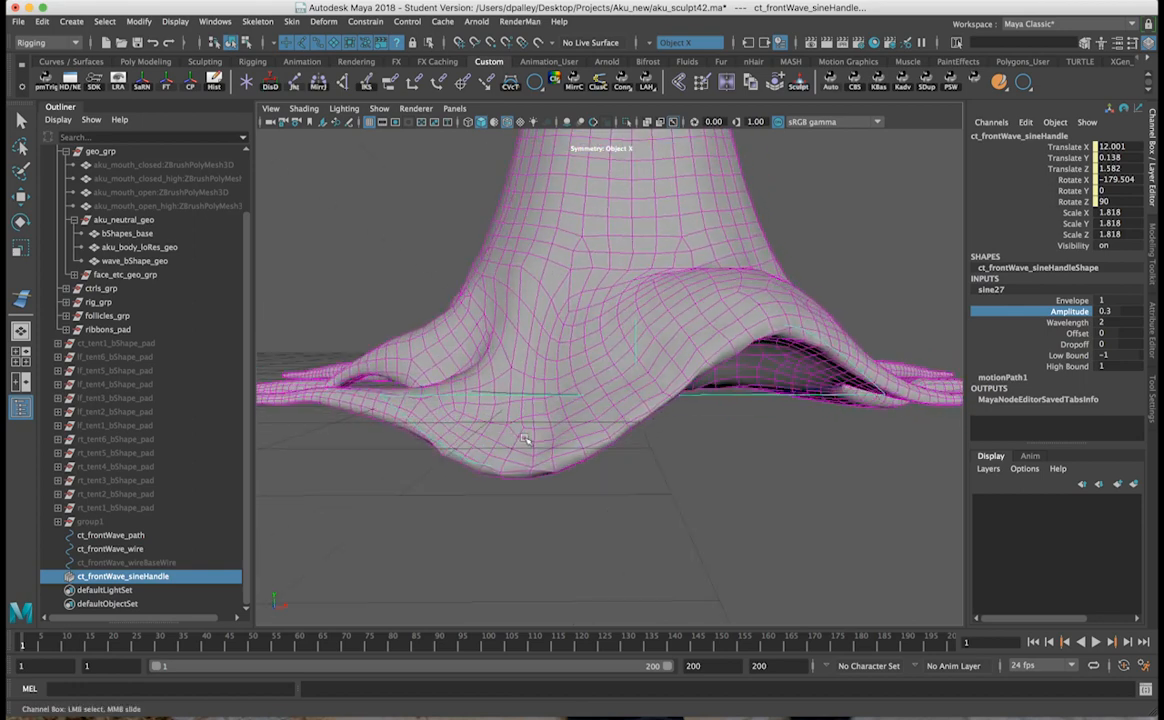
Step: Set the sine deformer's Low Bound to 0 to limit the wave to one side of the handle
click(1063, 357)
middle_drag(660, 381, 675, 379)
mouse_move(698, 399)
alt+mouse_down()
mouse_move(668, 398)
mouse_move(810, 379)
alt+mouse_up()
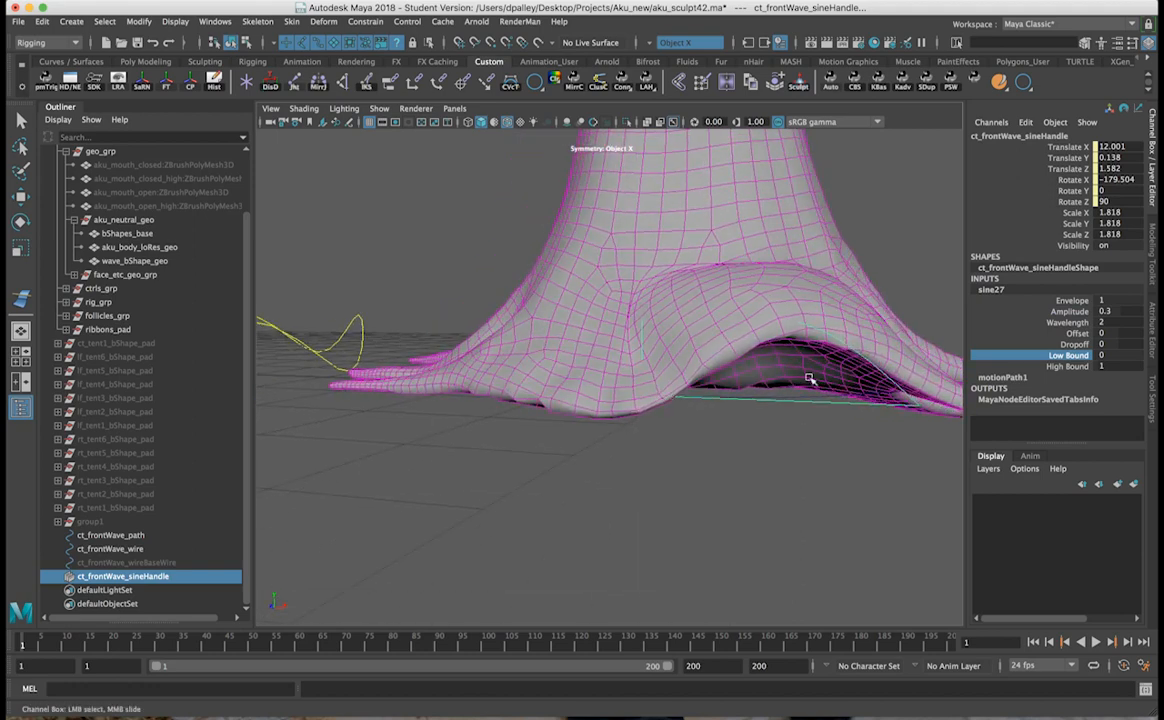
Step: Slide the wave along the base by moving motionPath1's U Value to 0.7, and undo the change
click(1005, 377)
click(1075, 311)
middle_drag(850, 327, 832, 377)
alt+drag(832, 377, 673, 371)
middle_drag(673, 371, 678, 374)
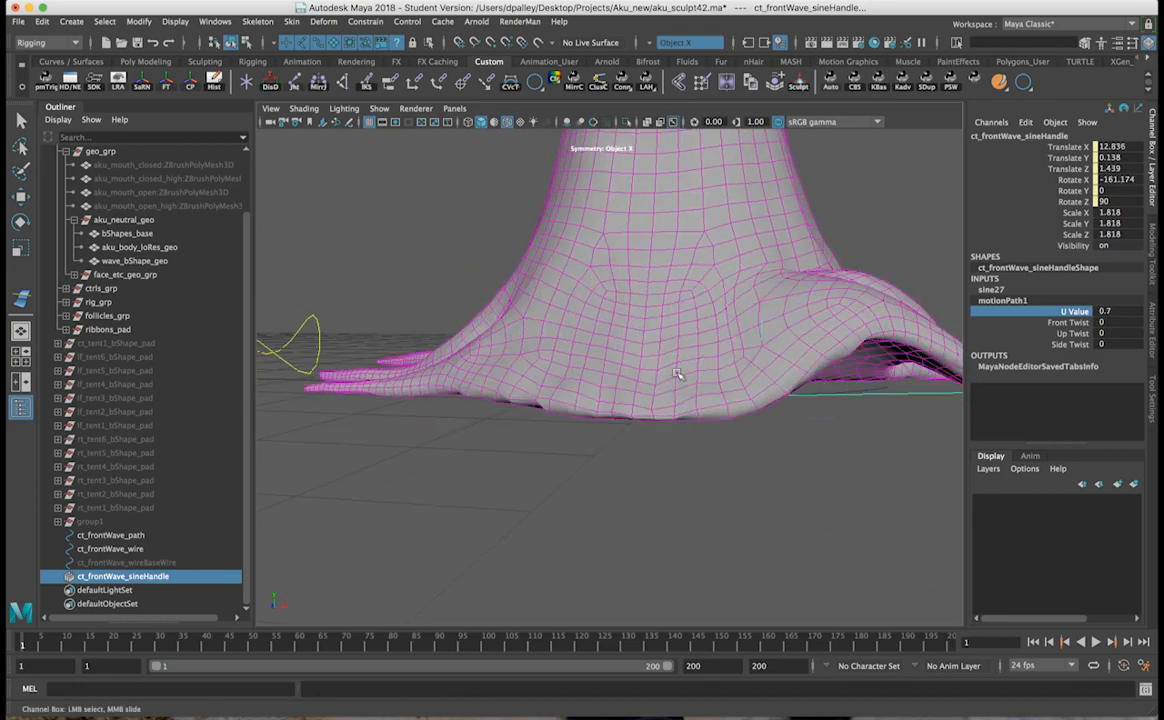
key(ctrl+z)
Step: Scale the sine handle down uniformly to 1.184 to make the wave smaller
mouse_move(660, 381)
alt+mouse_down()
mouse_move(605, 377)
mouse_move(650, 382)
alt+mouse_up()
key(r)
drag(537, 391, 566, 365)
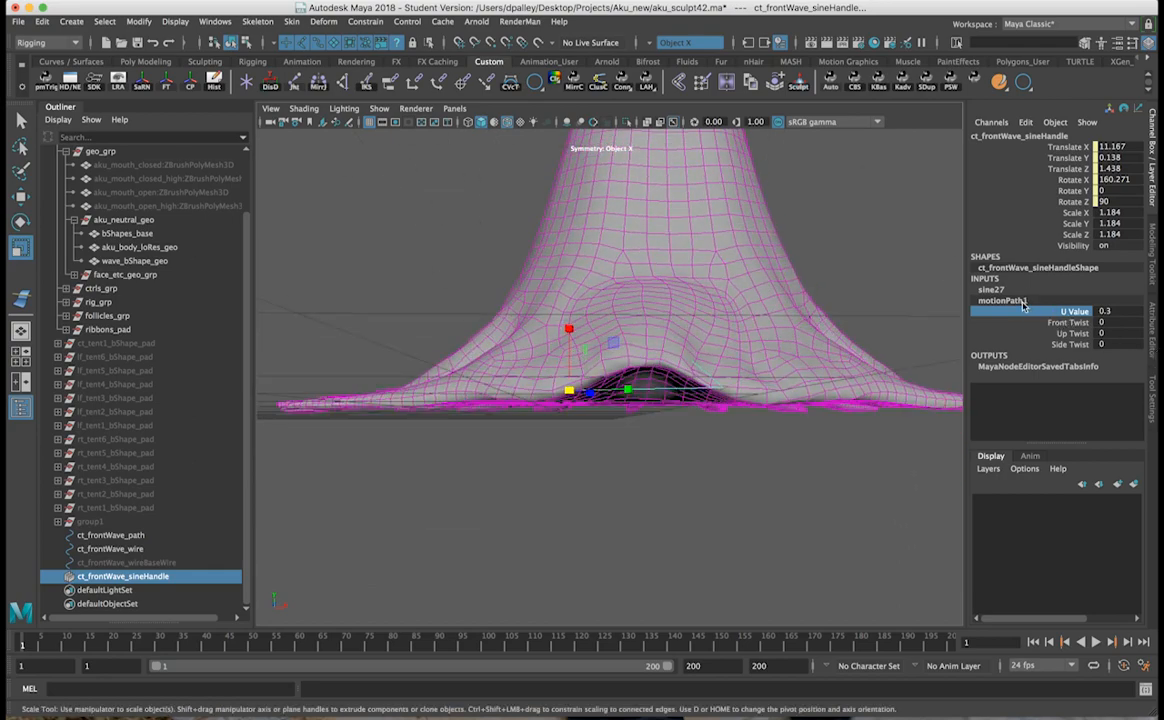
Step: Slide the wave along the base with motionPath1's U Value, and set the value back to 0
mouse_move(760, 331)
middle_down()
mouse_move(740, 331)
mouse_move(790, 331)
mouse_move(720, 331)
mouse_move(795, 331)
mouse_move(762, 334)
middle_up()
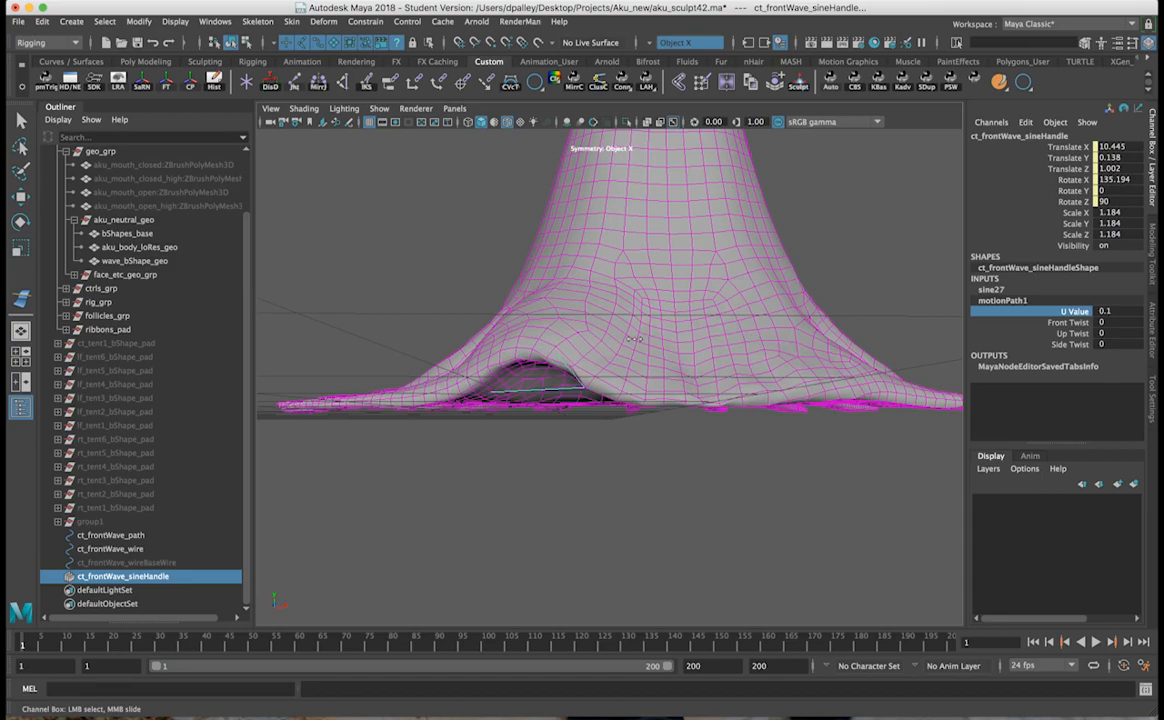
click(1120, 312)
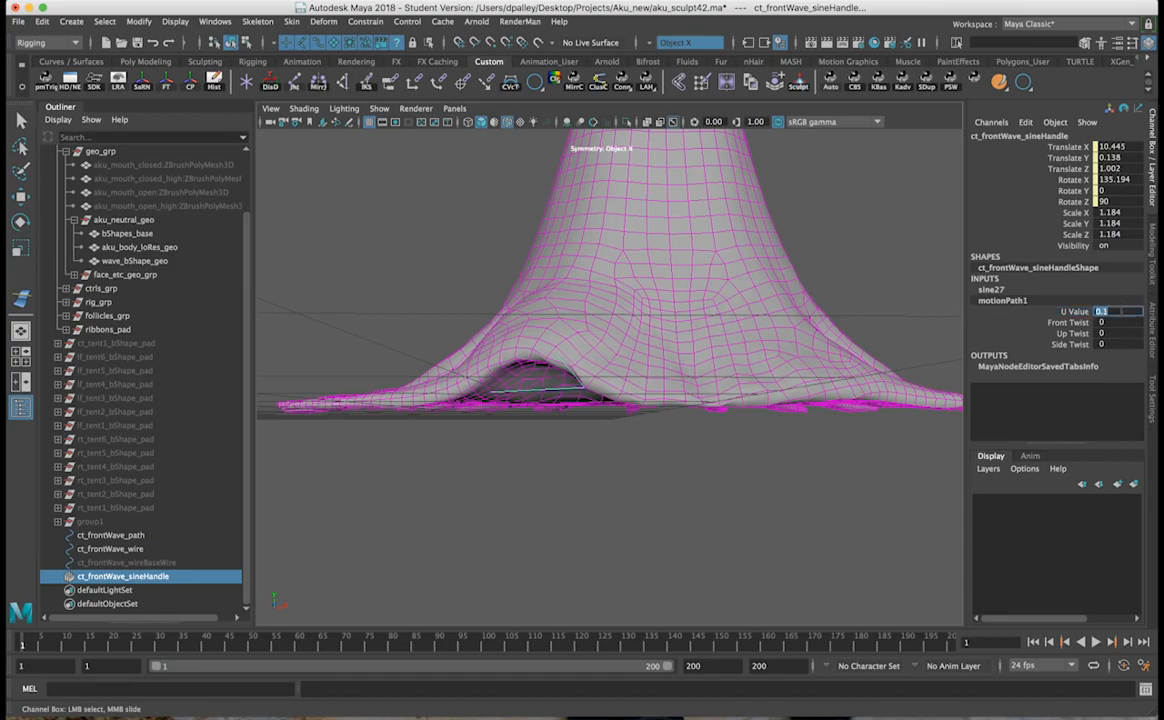
text(0)
key(Return)
Step: Select wave_bShape_geo and start painting its wire deformer weights with the tool's options open
alt+drag(824, 443, 640, 390)
key(r)
click(619, 373)
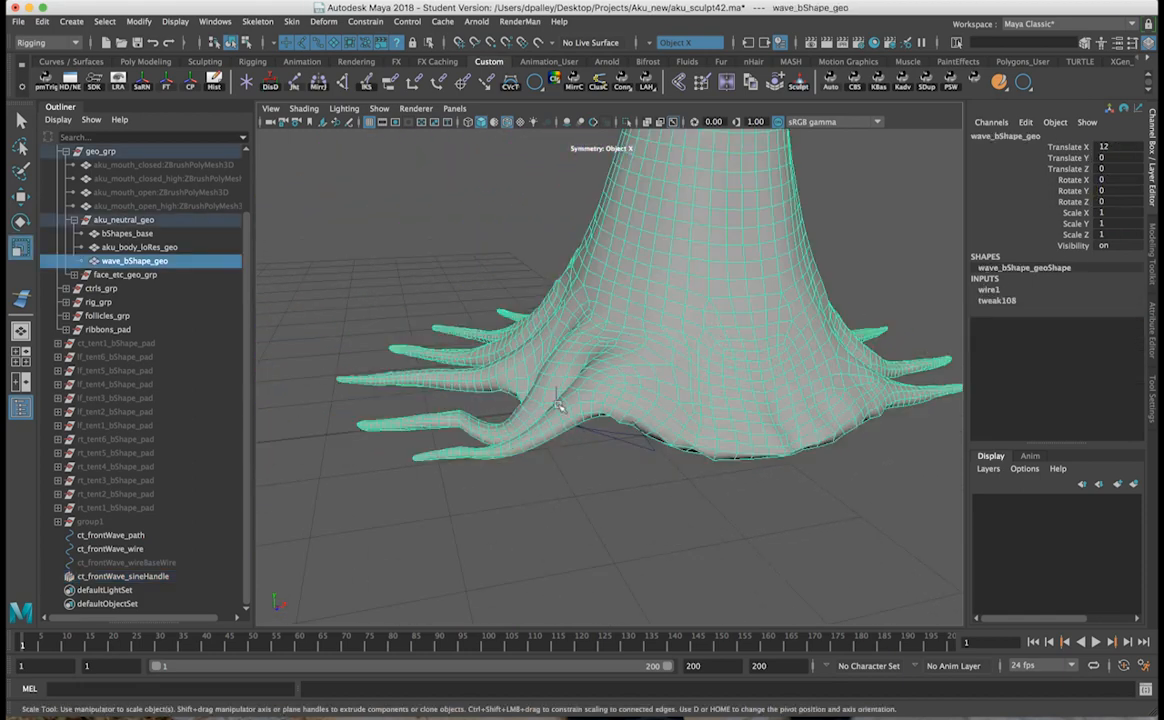
alt+drag(595, 375, 695, 458)
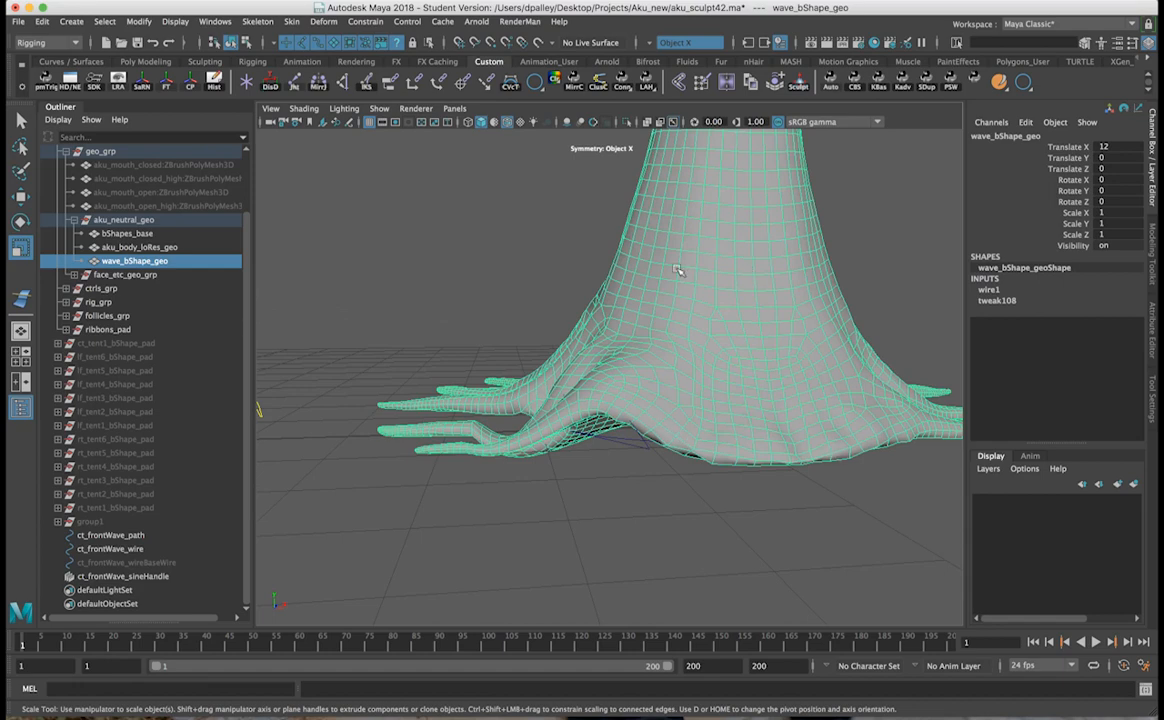
click(321, 22)
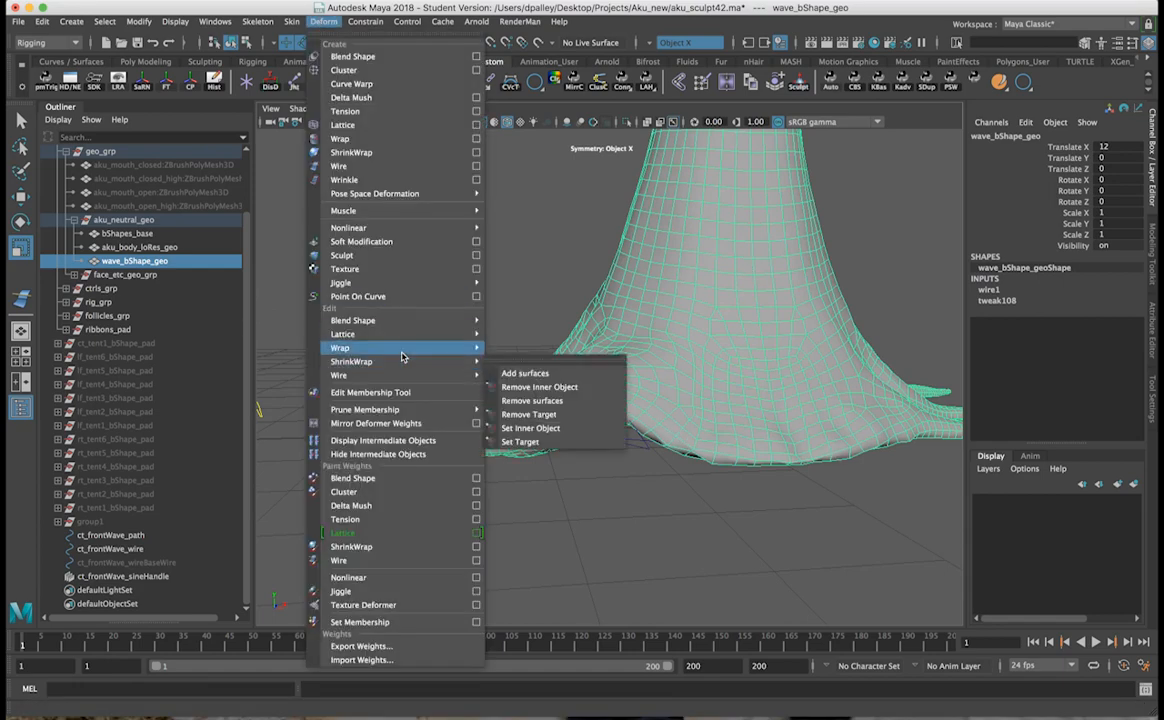
mouse_move(398, 357)
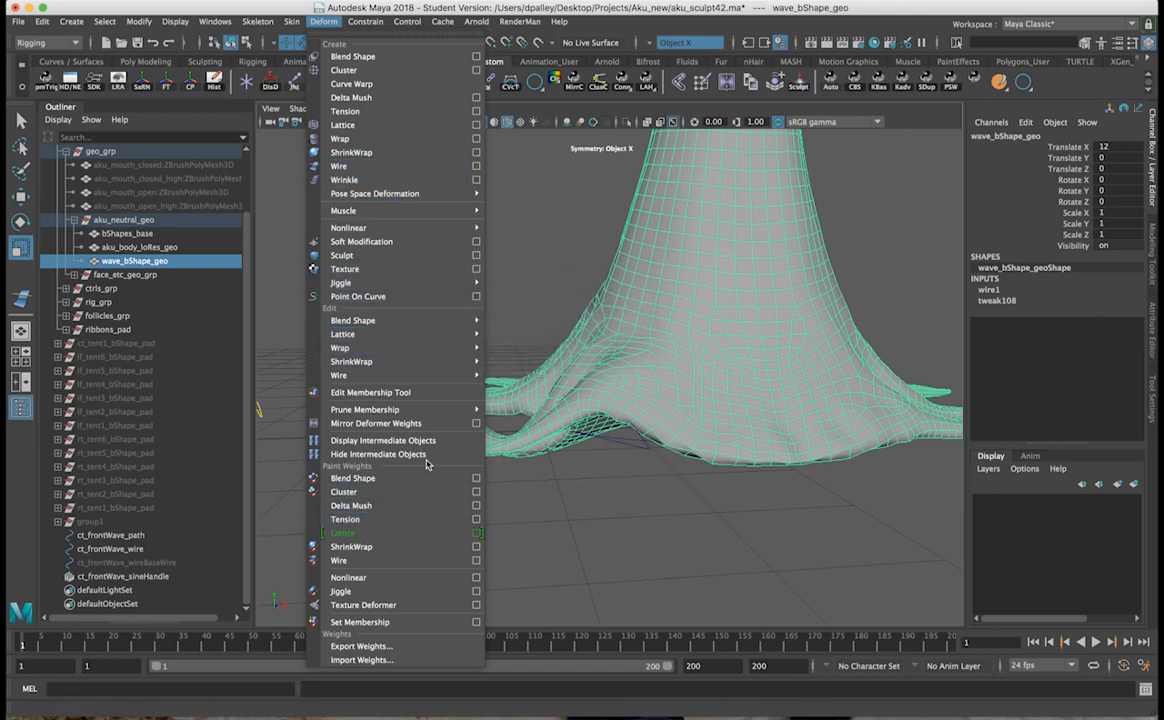
click(476, 561)
mouse_move(495, 433)
alt+mouse_down()
mouse_move(494, 416)
mouse_move(585, 410)
alt+mouse_up()
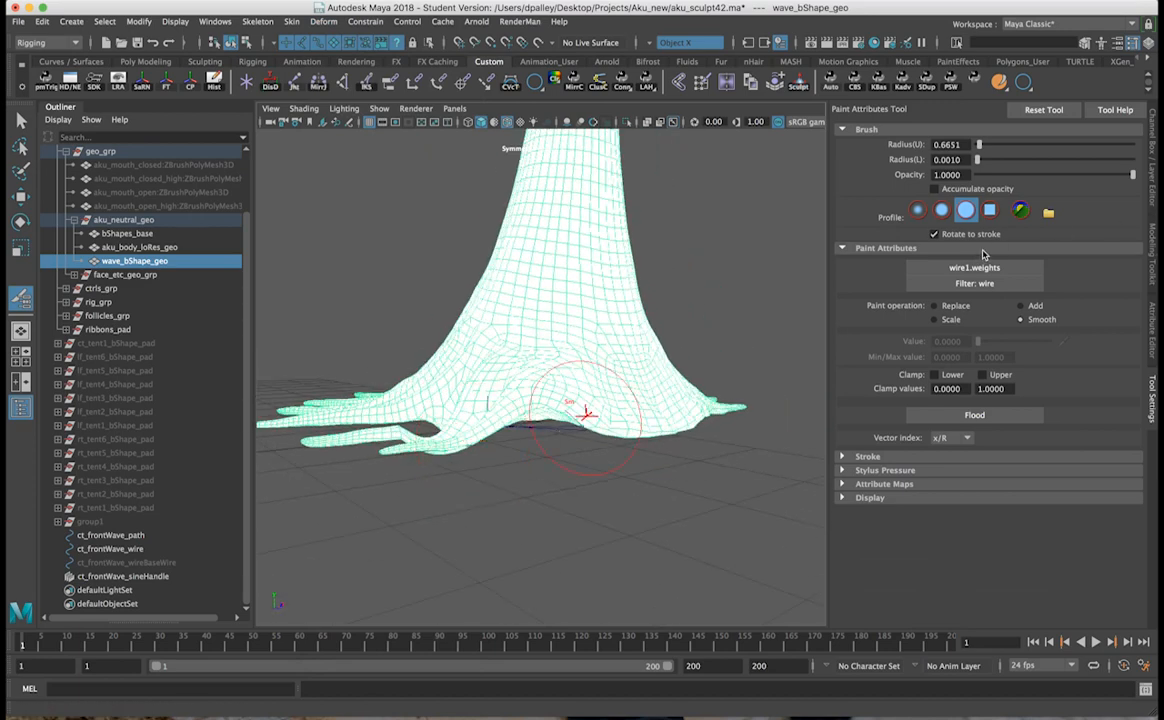
Step: Flood the wire1 weights of the whole mesh with a Replace value of 0
click(953, 307)
alt+drag(511, 350, 549, 362)
click(974, 414)
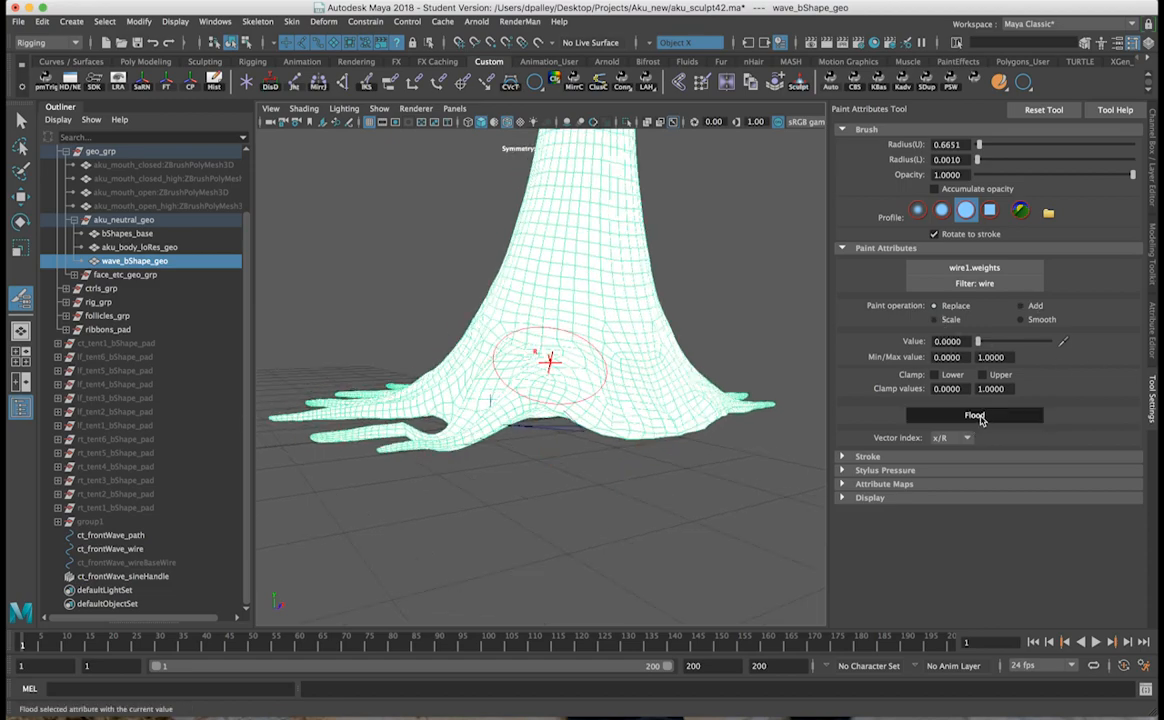
alt+drag(568, 370, 646, 390)
alt+middle_drag(648, 388, 546, 400)
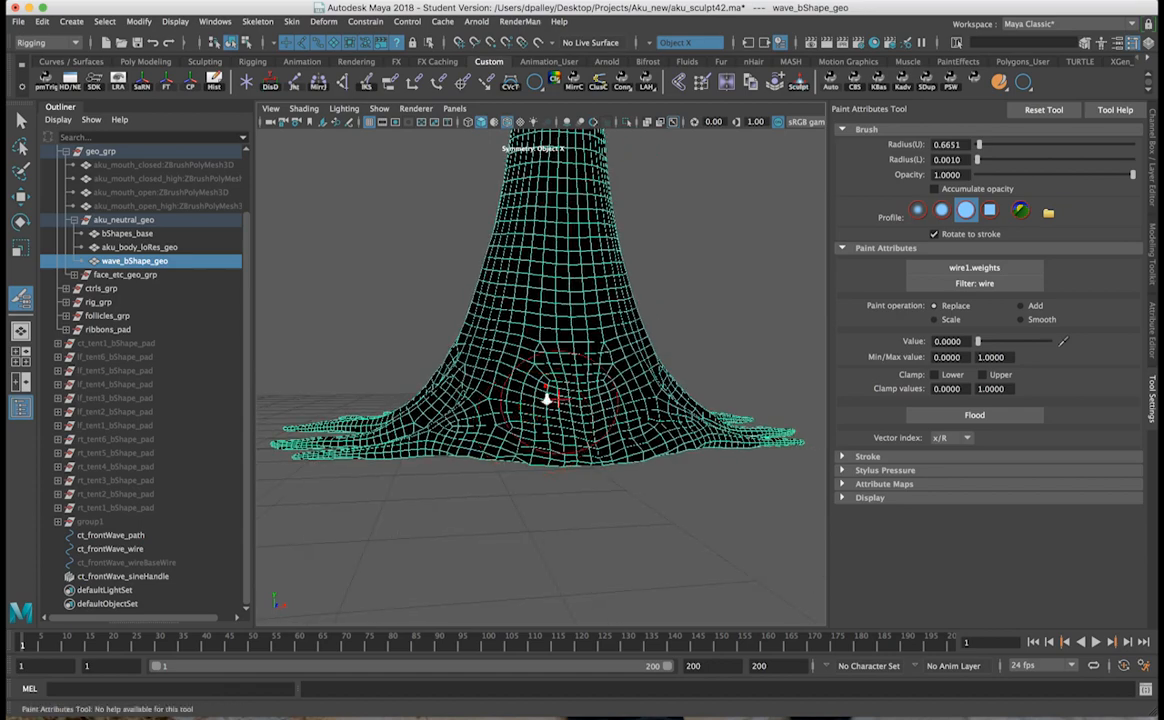
Step: Paint wire1 weights of 1 on the lower front of the base, using a brush radius of 0.3754
alt+right_drag(546, 395, 475, 230)
alt+right_drag(570, 466, 640, 470)
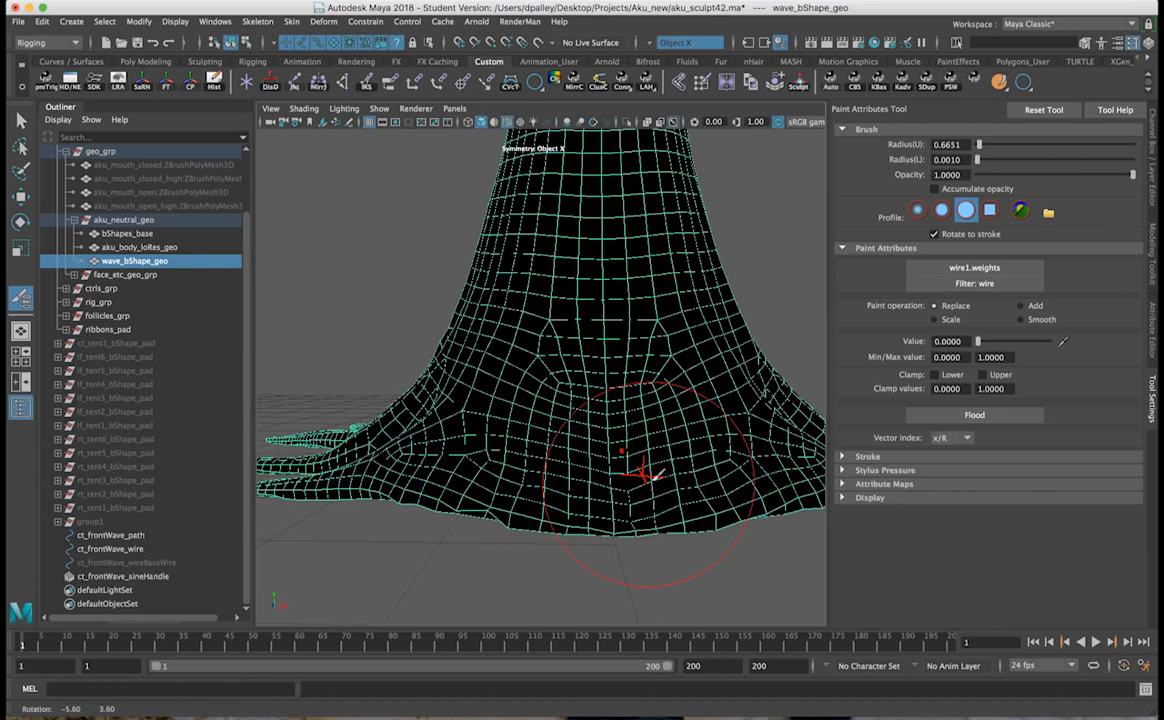
alt+drag(577, 477, 505, 487)
key(b)
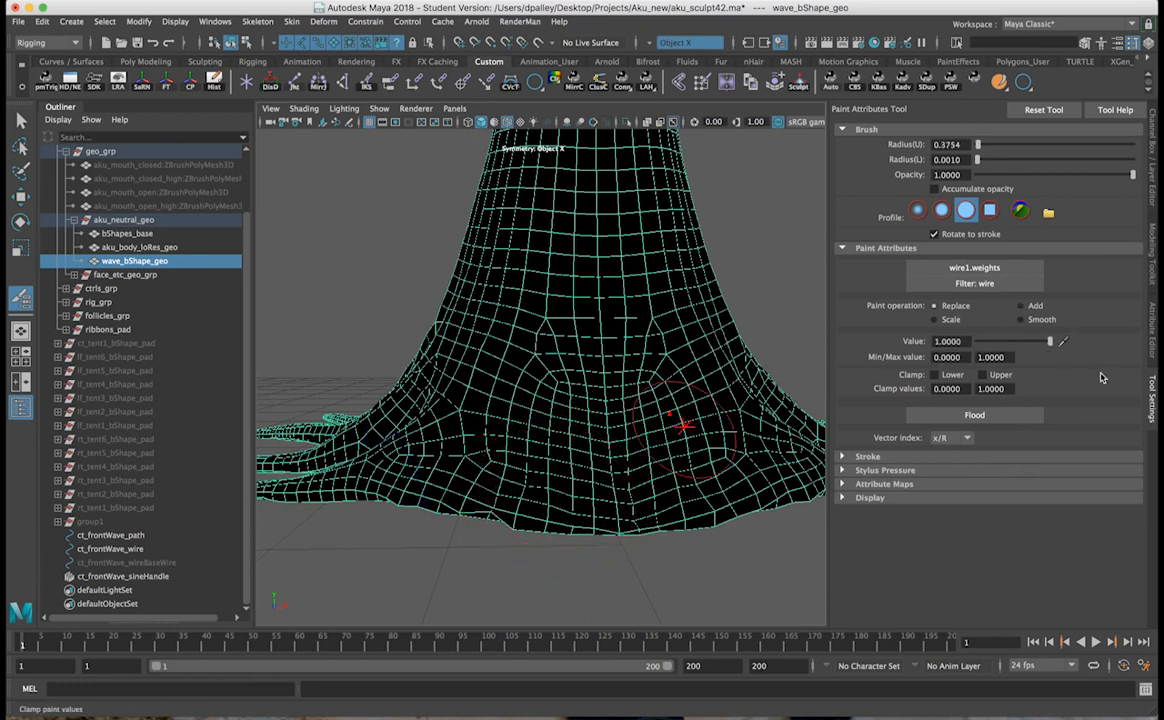
alt+drag(581, 432, 598, 417)
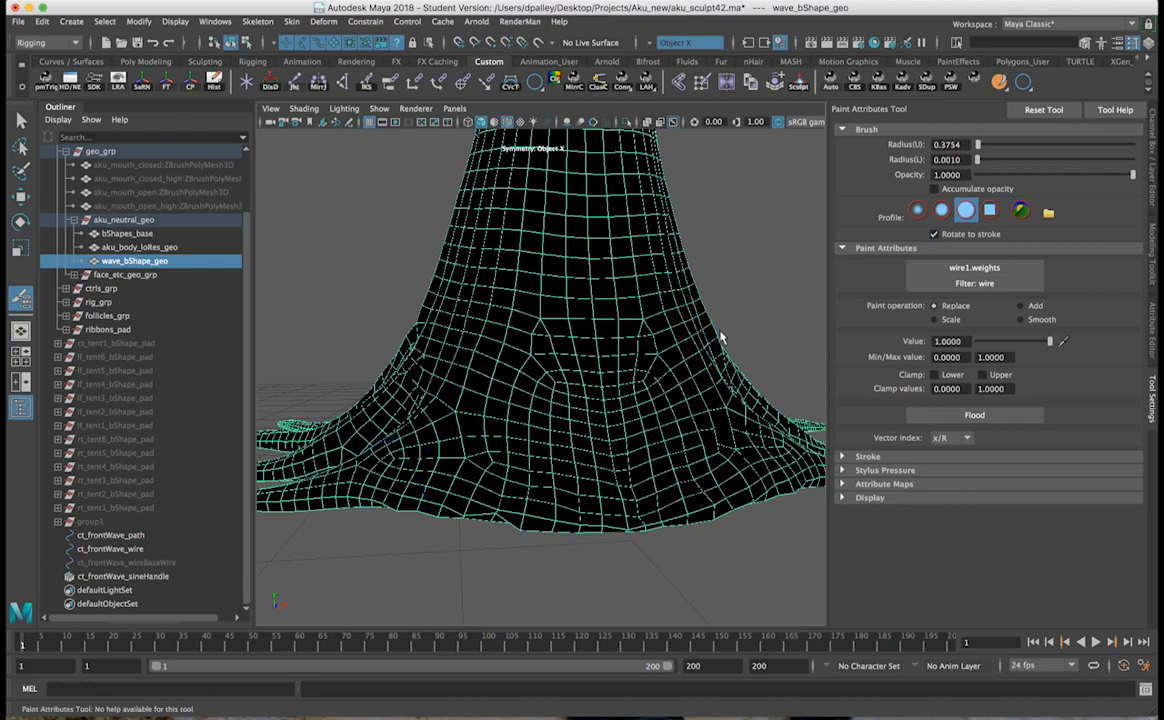
mouse_move(540, 478)
alt+mouse_down()
mouse_move(512, 470)
mouse_move(512, 449)
mouse_move(540, 455)
mouse_move(512, 468)
mouse_move(508, 456)
mouse_move(541, 479)
mouse_move(590, 483)
mouse_move(557, 453)
mouse_move(645, 440)
mouse_move(600, 432)
alt+mouse_up()
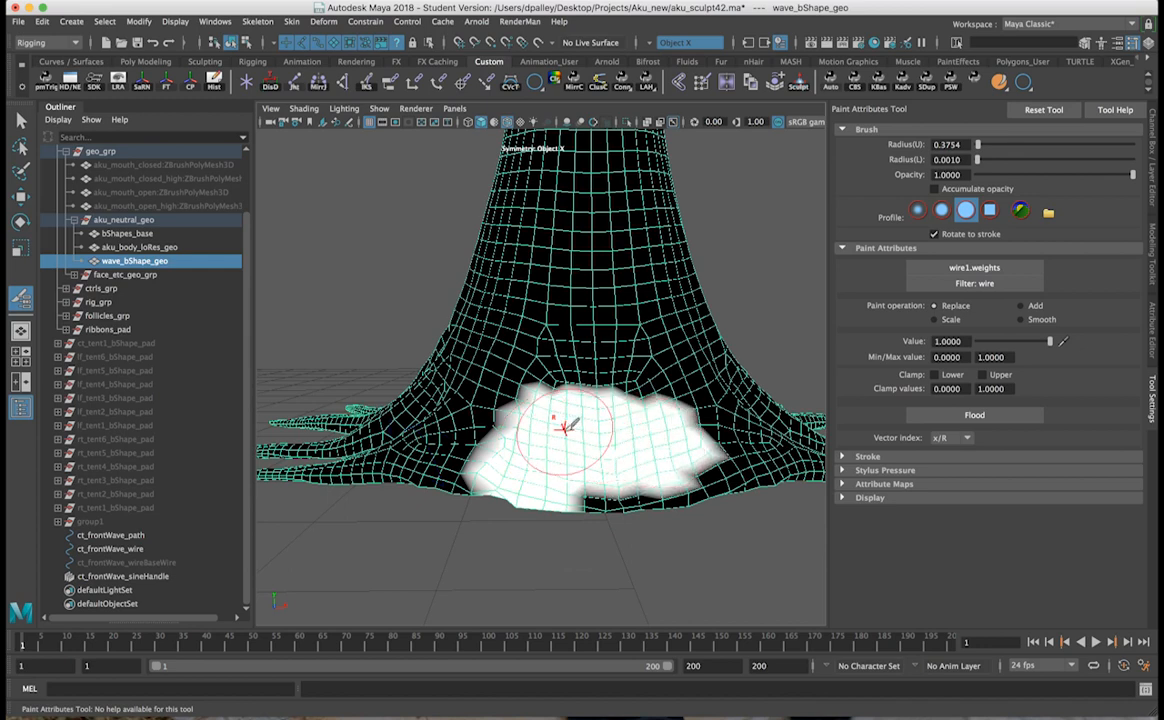
Step: Undo the latest weight strokes and reduce the upper brush radius to 0.1598
key(ctrl+z)
key(ctrl+z)
key(ctrl+z)
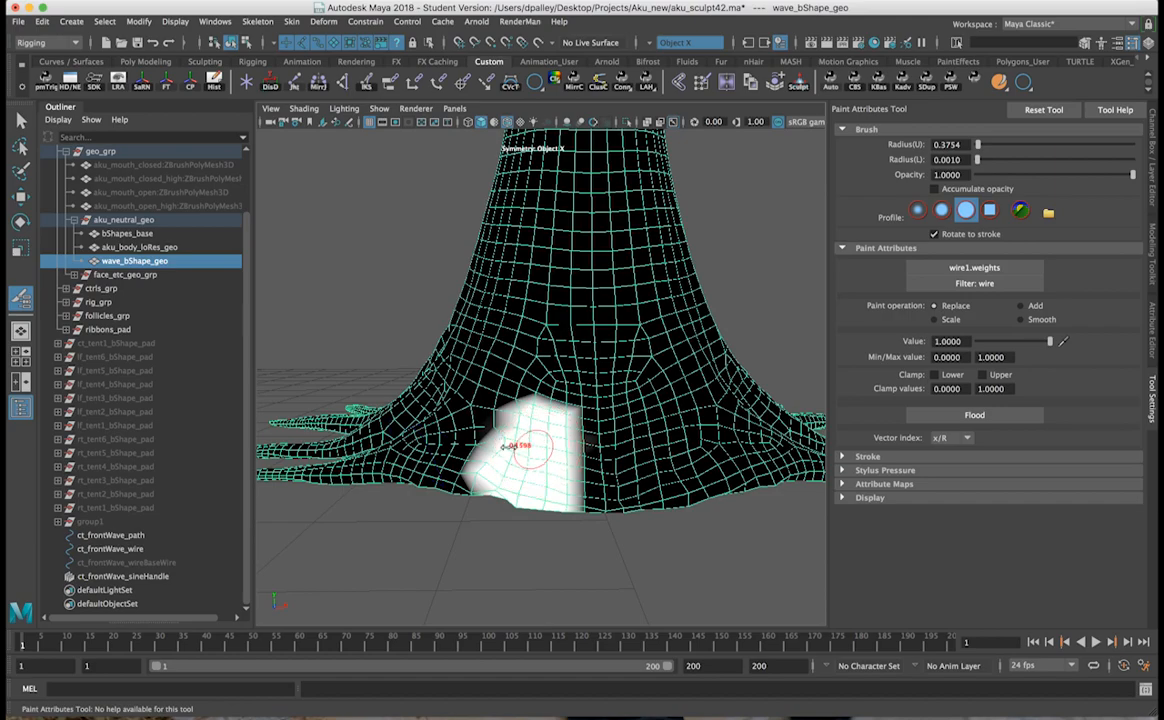
mouse_move(509, 458)
alt+mouse_down()
mouse_move(520, 447)
mouse_move(505, 426)
mouse_move(506, 455)
mouse_move(520, 445)
mouse_move(523, 408)
mouse_move(509, 442)
mouse_move(483, 428)
mouse_move(492, 474)
mouse_move(481, 492)
mouse_move(508, 483)
alt+mouse_up()
key(super+z)
key(super+z)
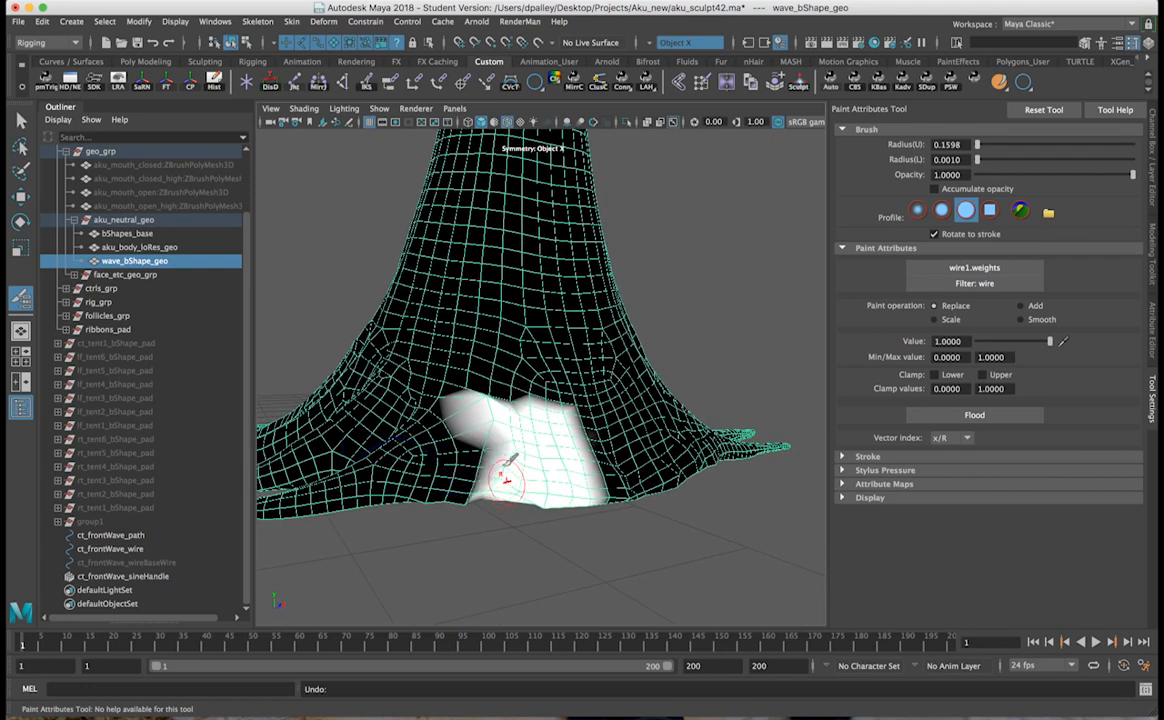
Step: Paint full wire1 weights across the front of the base between the two front tentacles
mouse_move(472, 412)
alt+mouse_down()
mouse_move(560, 464)
mouse_move(498, 399)
alt+mouse_up()
mouse_move(614, 474)
alt+mouse_down()
mouse_move(602, 424)
mouse_move(680, 403)
mouse_move(692, 460)
mouse_move(723, 479)
mouse_move(722, 500)
mouse_move(552, 445)
mouse_move(502, 455)
mouse_move(615, 460)
mouse_move(690, 503)
alt+mouse_up()
mouse_move(624, 456)
mouse_down()
mouse_move(668, 443)
mouse_move(564, 443)
mouse_up()
mouse_move(656, 434)
alt+mouse_down()
mouse_move(632, 411)
mouse_move(658, 407)
mouse_move(550, 400)
mouse_move(551, 379)
mouse_move(394, 402)
mouse_move(512, 385)
alt+mouse_up()
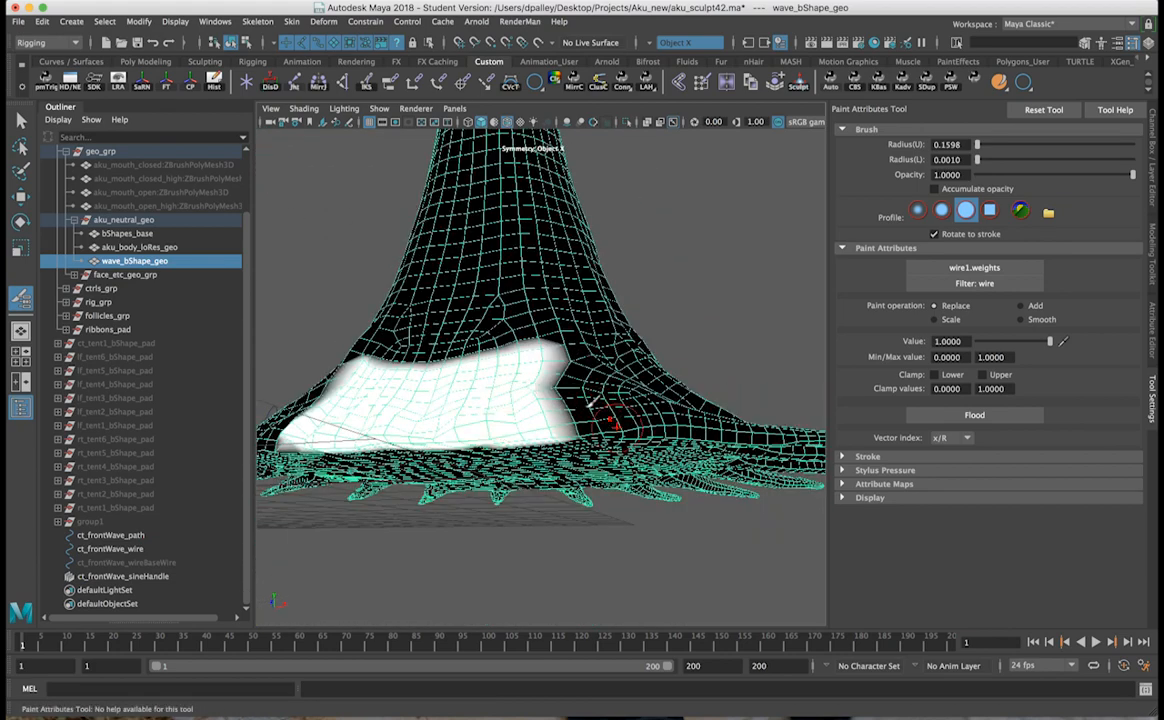
Step: Extend the full wire1 weights under the front rim of the base, undoing a stray stroke on the underside
alt+drag(600, 408, 646, 355)
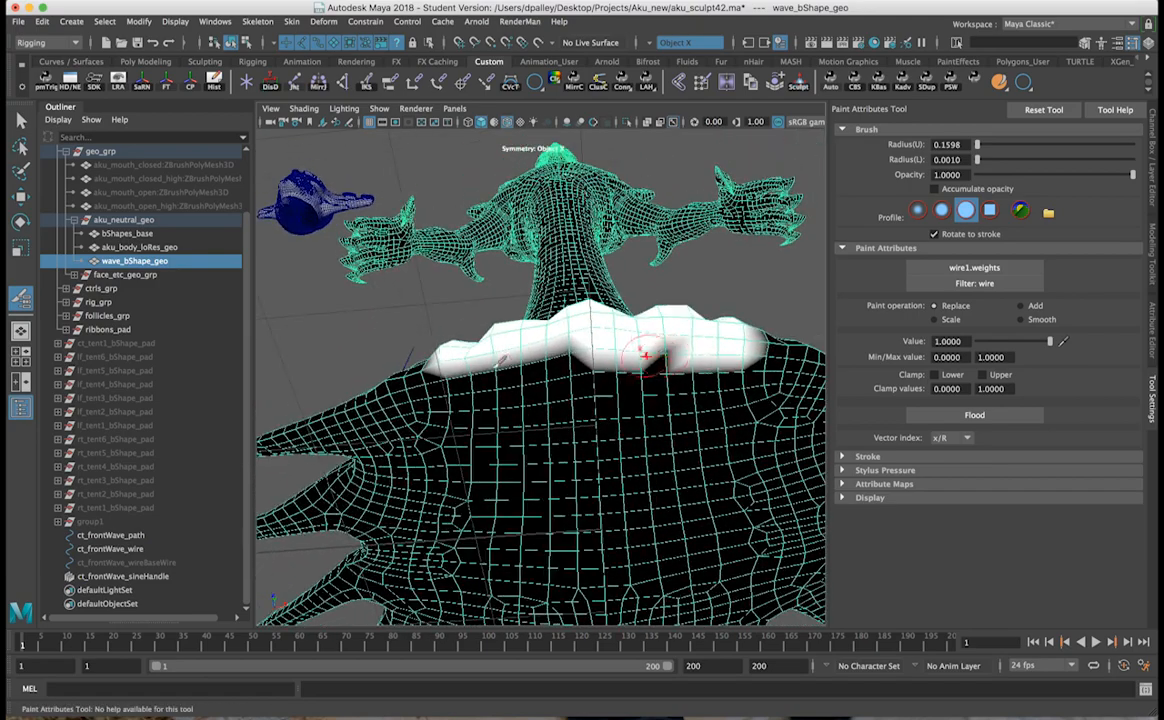
mouse_move(465, 380)
mouse_down()
mouse_move(447, 390)
mouse_move(467, 410)
mouse_move(550, 378)
mouse_move(645, 372)
mouse_move(738, 388)
mouse_up()
key(ctrl+z)
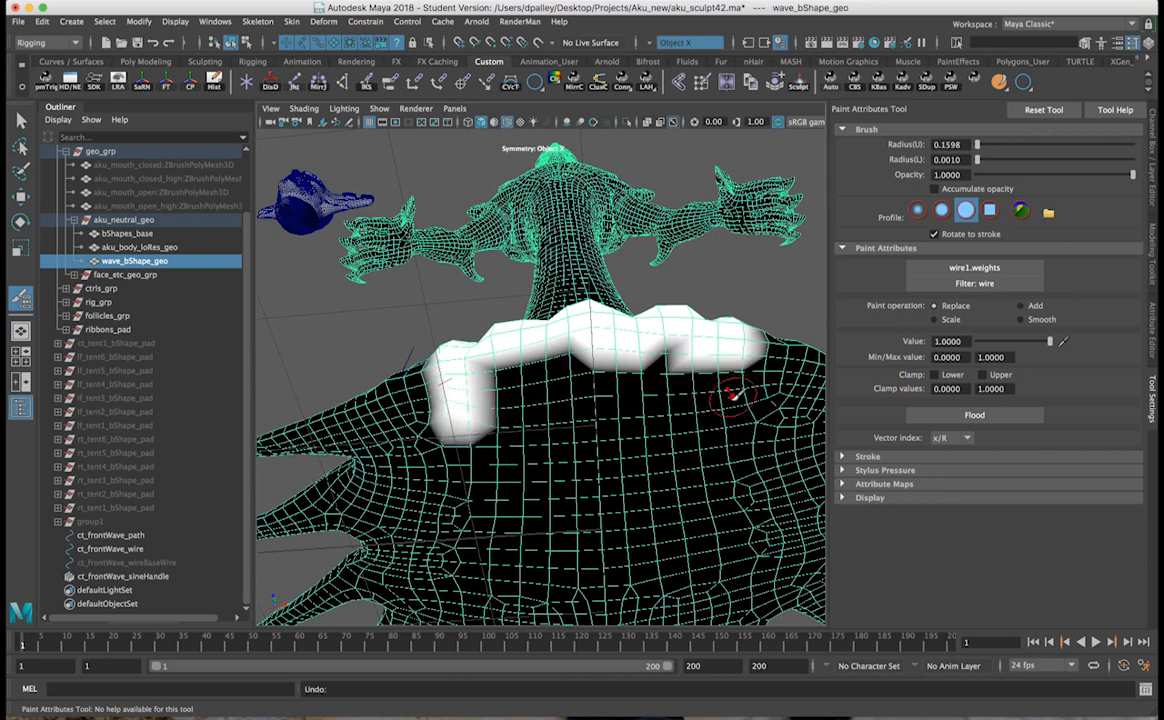
mouse_move(735, 400)
mouse_down()
mouse_move(665, 380)
mouse_move(480, 405)
mouse_move(511, 416)
mouse_move(516, 388)
mouse_move(685, 374)
mouse_up()
alt+right_drag(681, 372, 569, 387)
mouse_move(569, 387)
alt+mouse_down()
mouse_move(582, 447)
mouse_move(600, 447)
alt+mouse_up()
Step: Soften the painted wire1 weights by flooding the mesh five times with the Smooth operation, and leave weight painting for the Move tool
click(1020, 319)
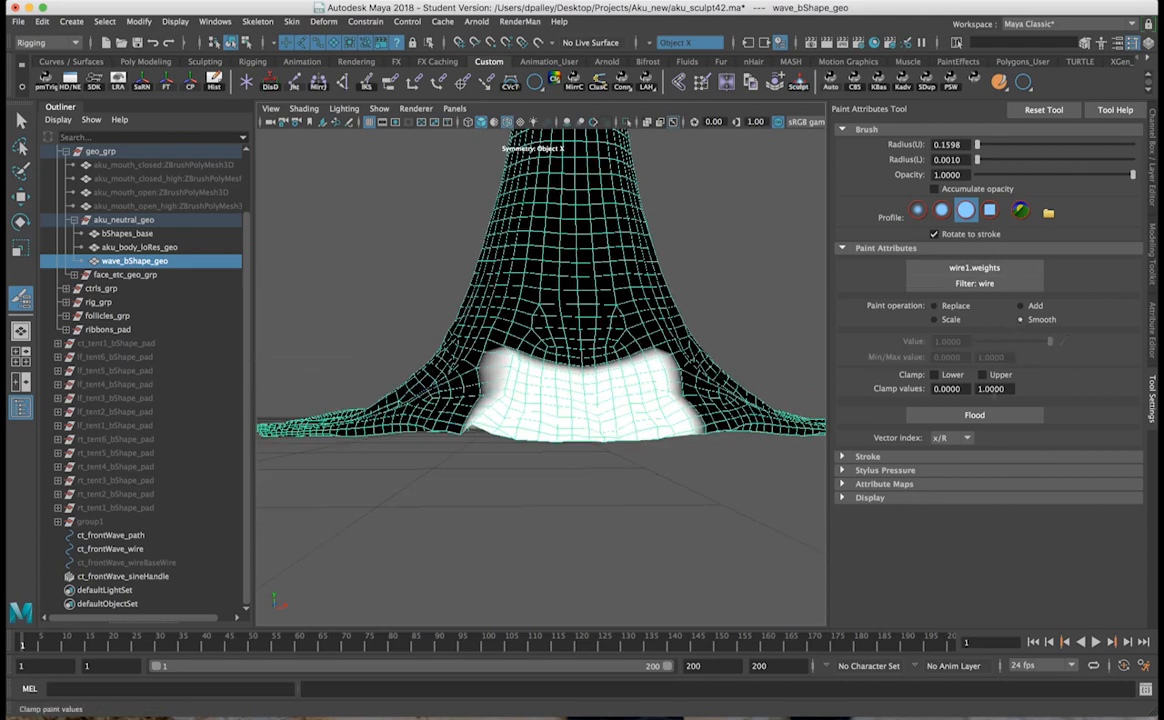
alt+drag(628, 432, 593, 455)
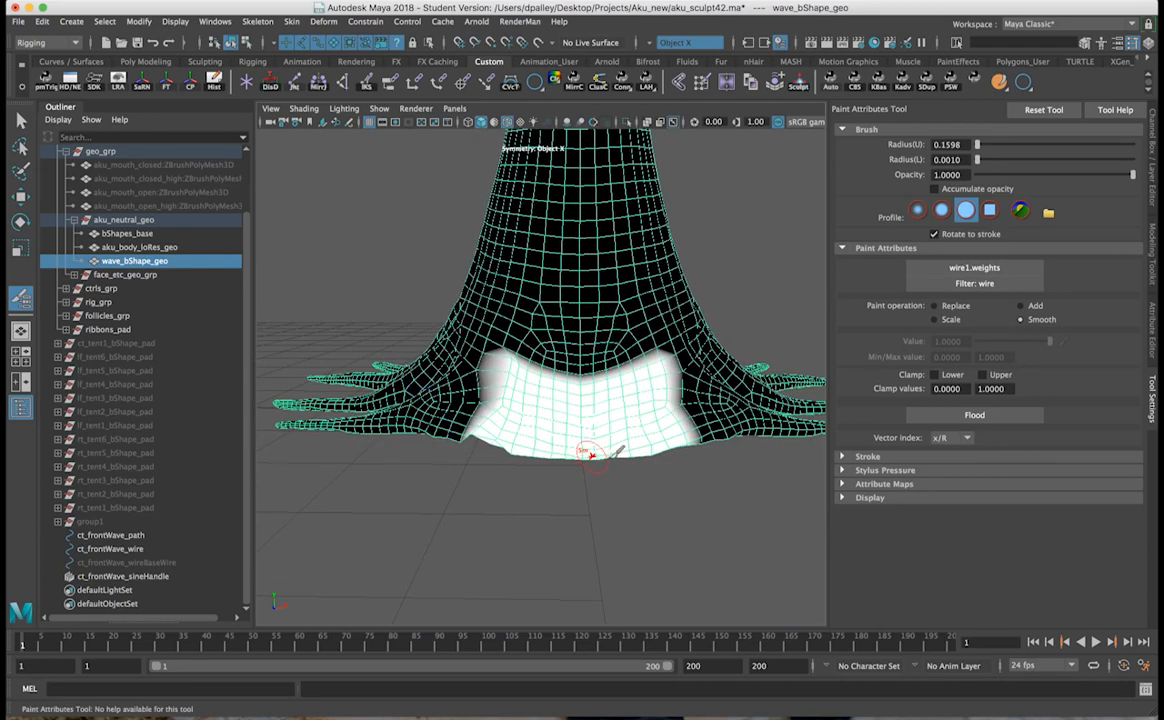
alt+right_drag(593, 453, 658, 450)
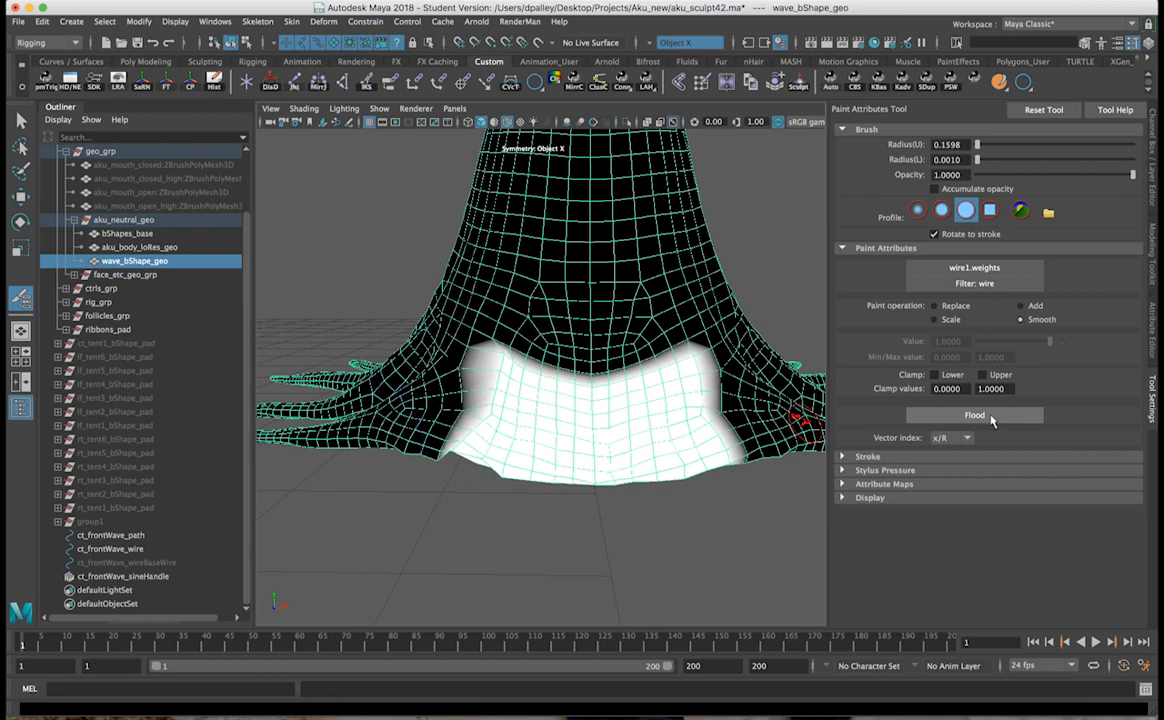
click(974, 415)
click(974, 415)
click(991, 418)
click(991, 418)
click(991, 418)
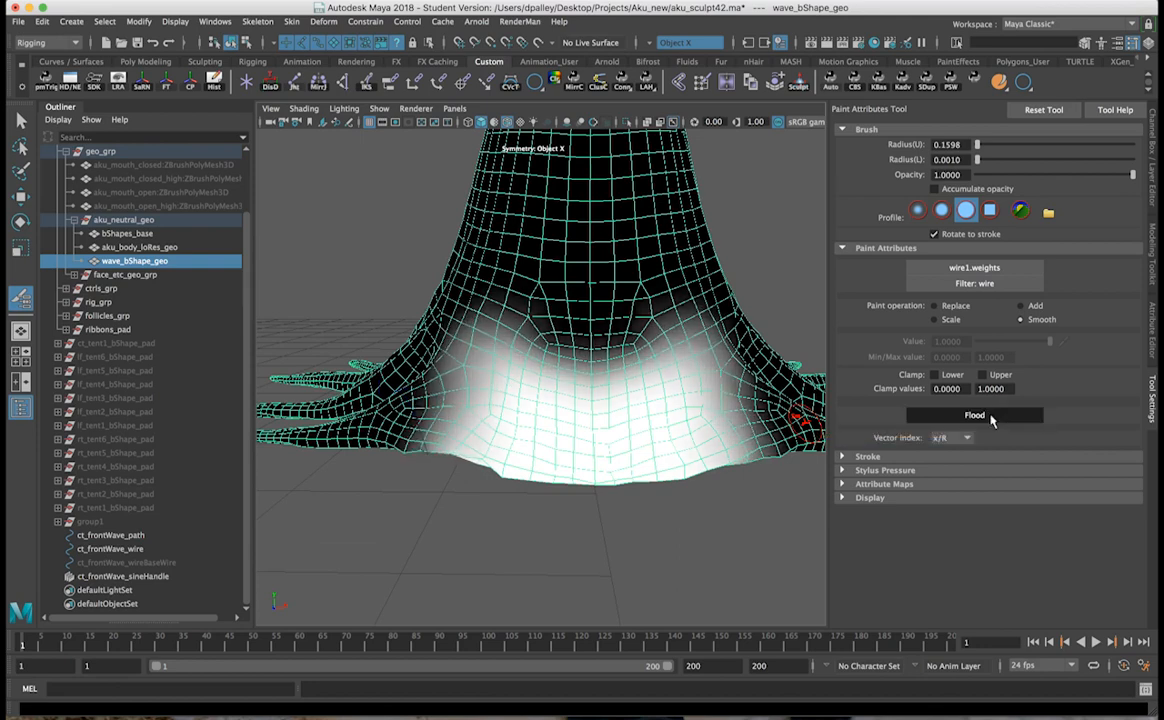
mouse_move(707, 416)
alt+mouse_down()
mouse_move(645, 316)
mouse_move(658, 399)
mouse_move(696, 420)
mouse_move(665, 408)
alt+mouse_up()
key(w)
alt+middle_drag(628, 396, 590, 356)
alt+drag(551, 357, 562, 360)
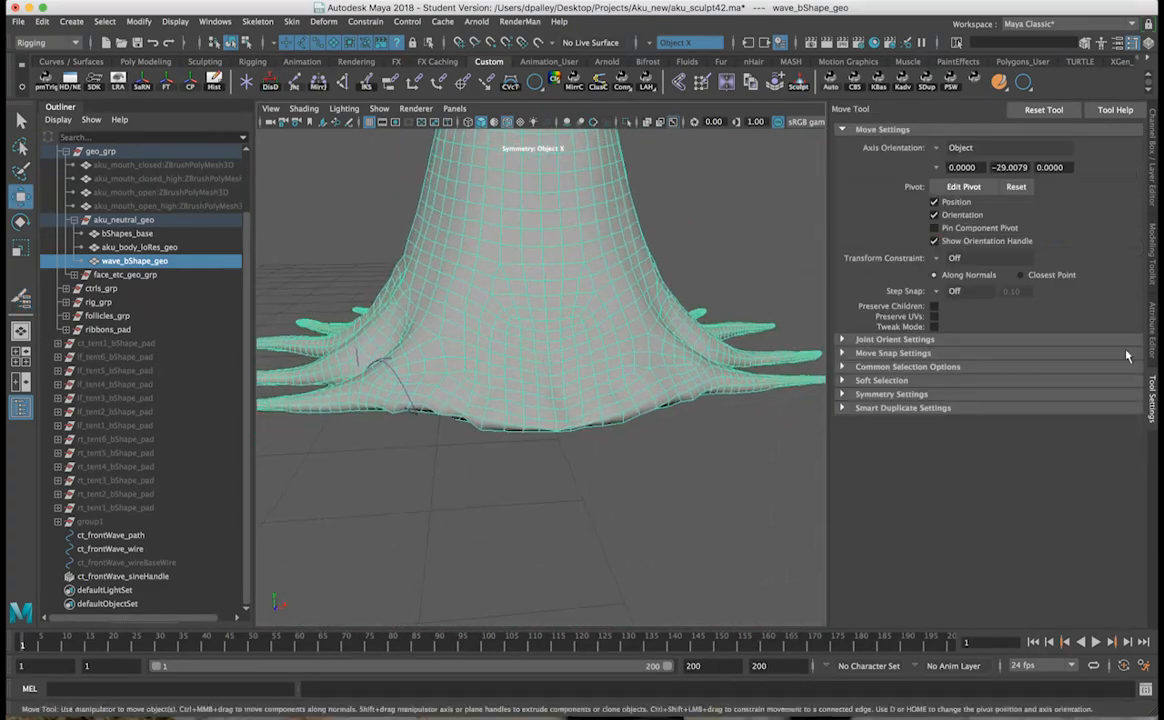
Step: Test the weighted wave by sliding ct_frontWave_sineHandle's motionPath1 U Value along the base, and reset it to 0
click(100, 576)
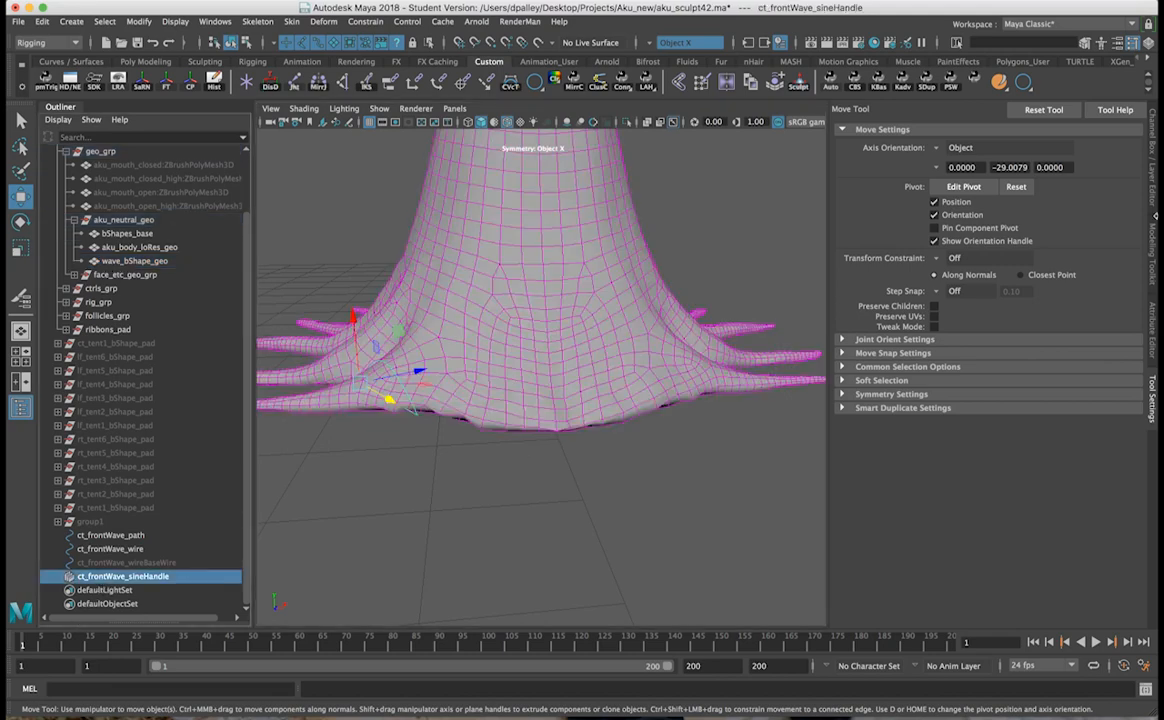
click(1152, 172)
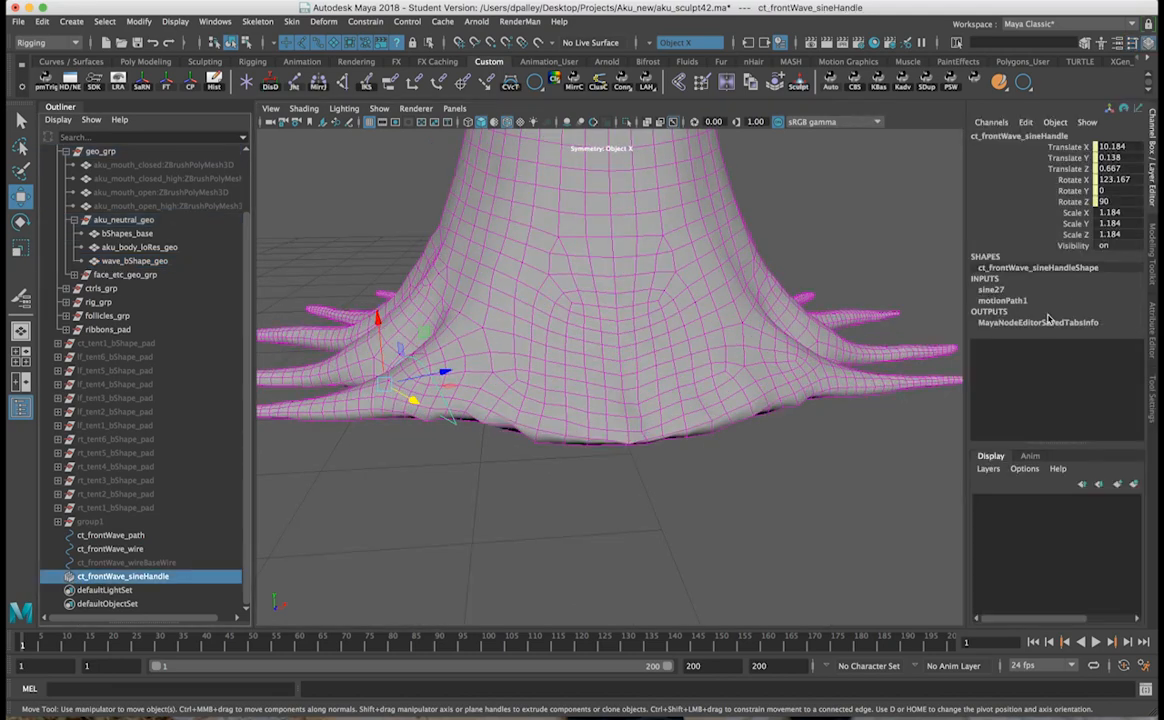
click(1000, 301)
middle_drag(703, 372, 703, 366)
middle_drag(704, 366, 652, 381)
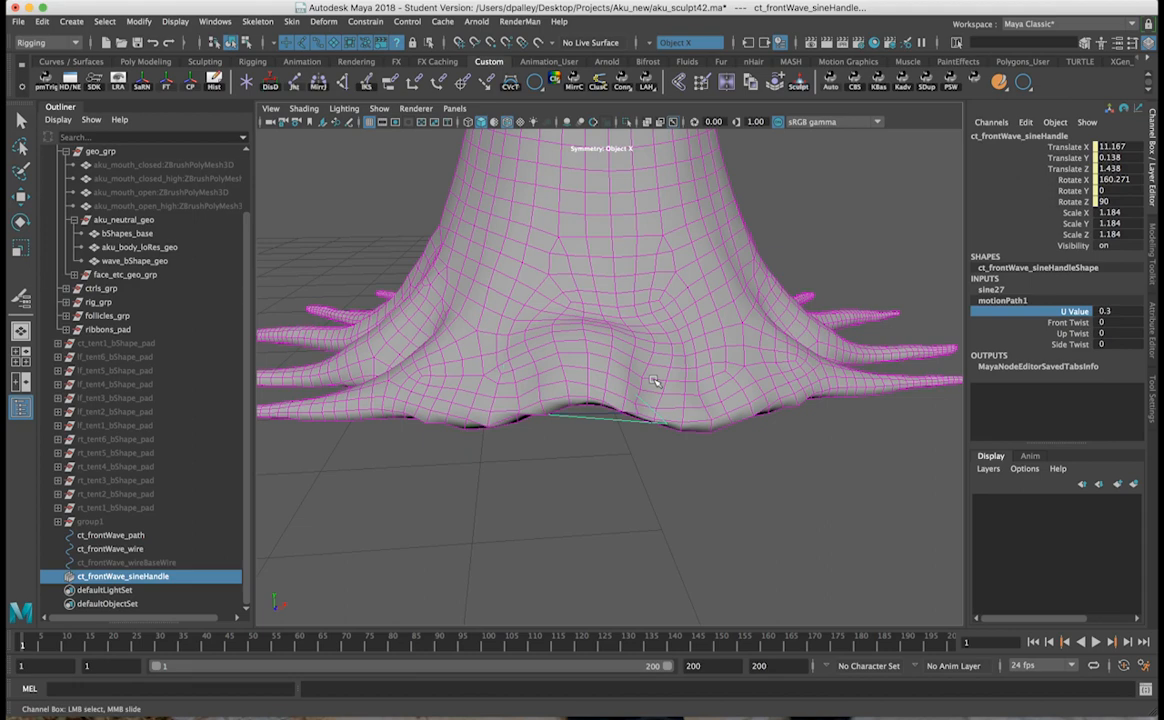
double_click(1110, 311)
text(0)
key(Return)
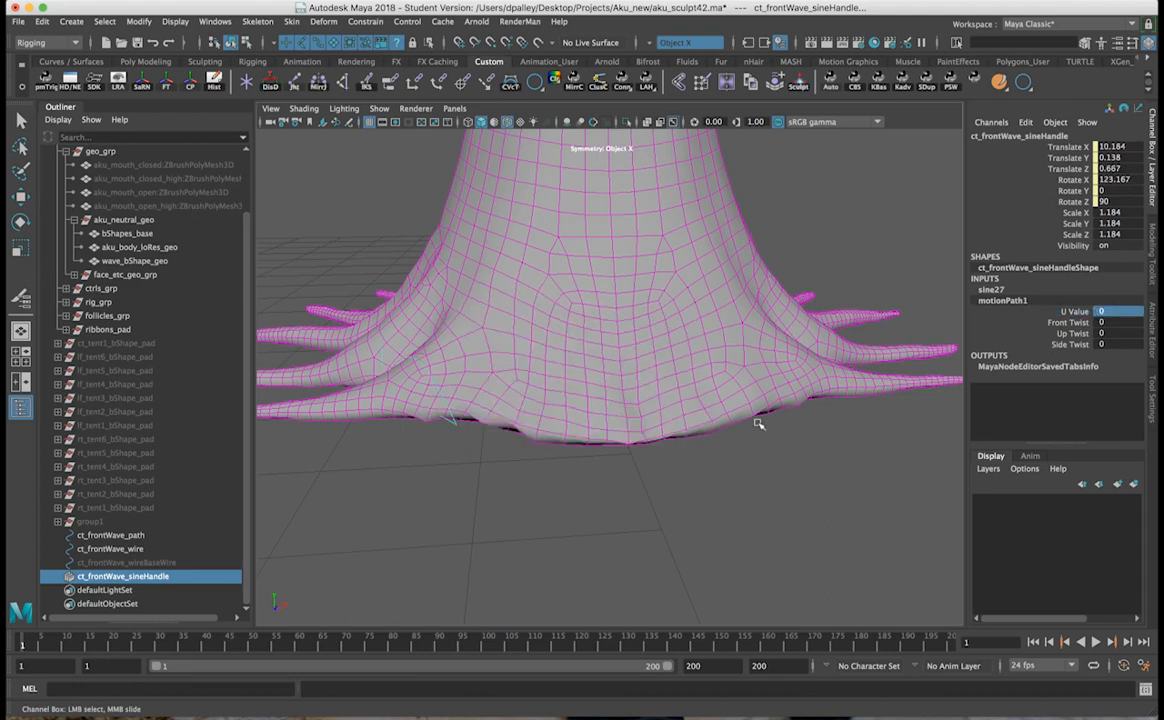
Step: Examine the front rim of the base from several angles with the wave at the start of its path
mouse_move(697, 370)
alt+mouse_down()
mouse_move(683, 365)
mouse_move(694, 367)
alt+mouse_up()
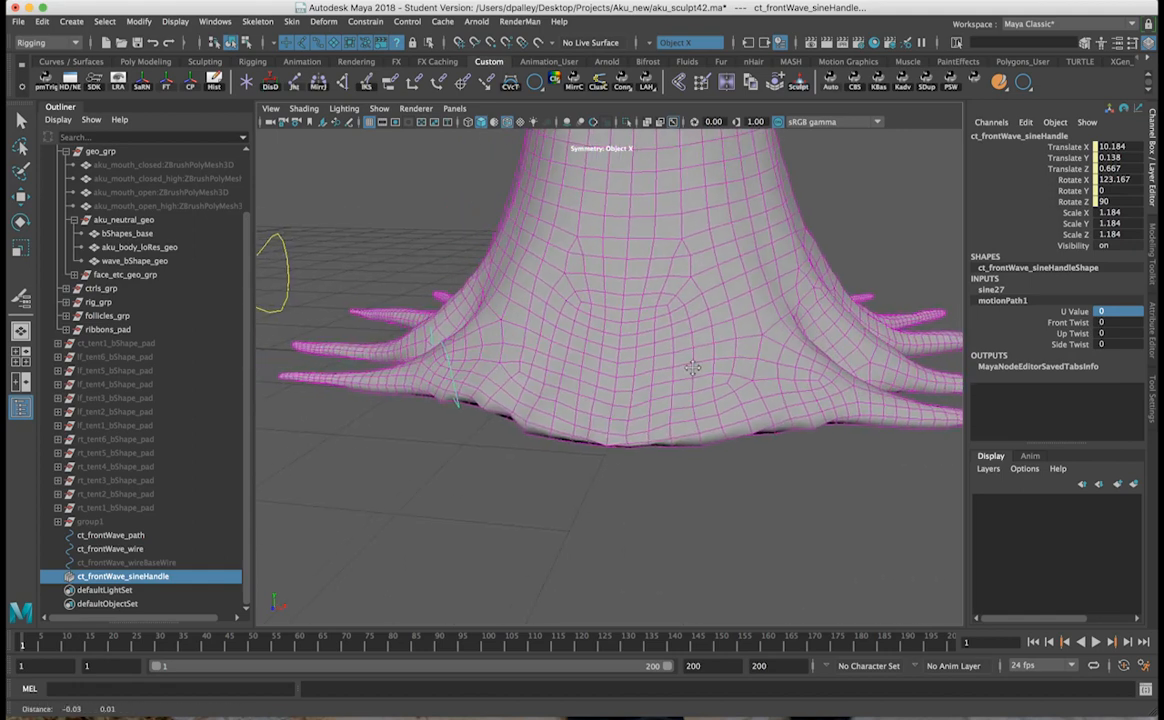
alt+right_drag(694, 367, 623, 367)
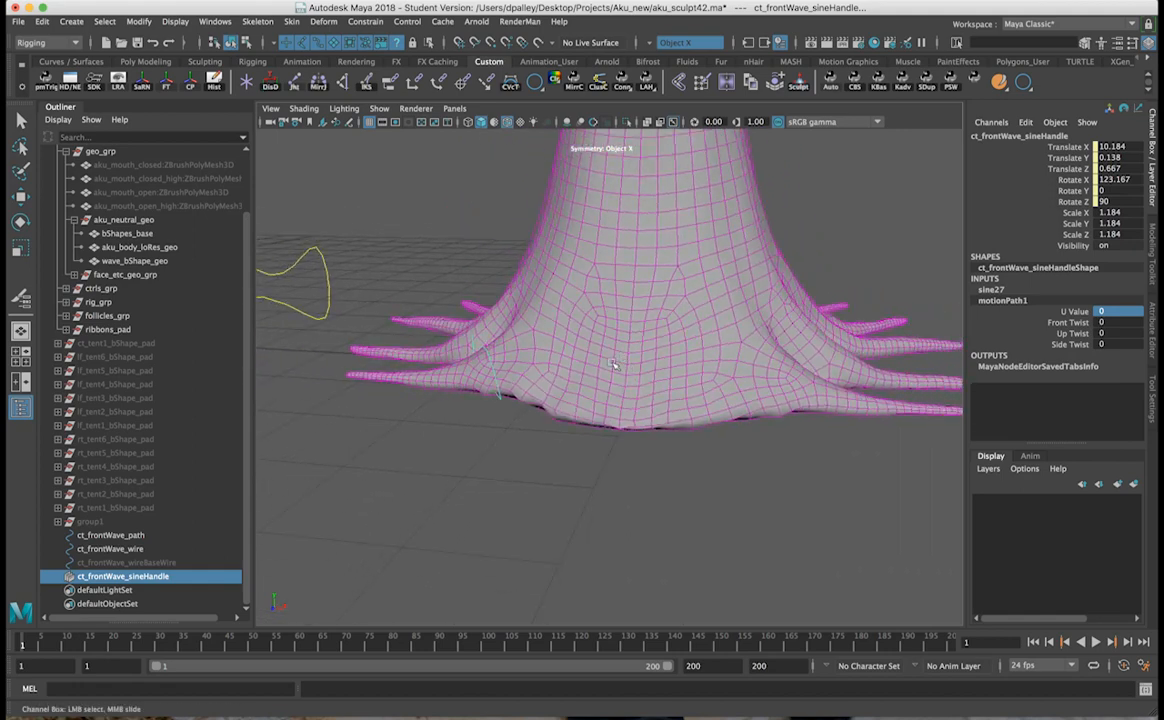
alt+drag(658, 429, 664, 428)
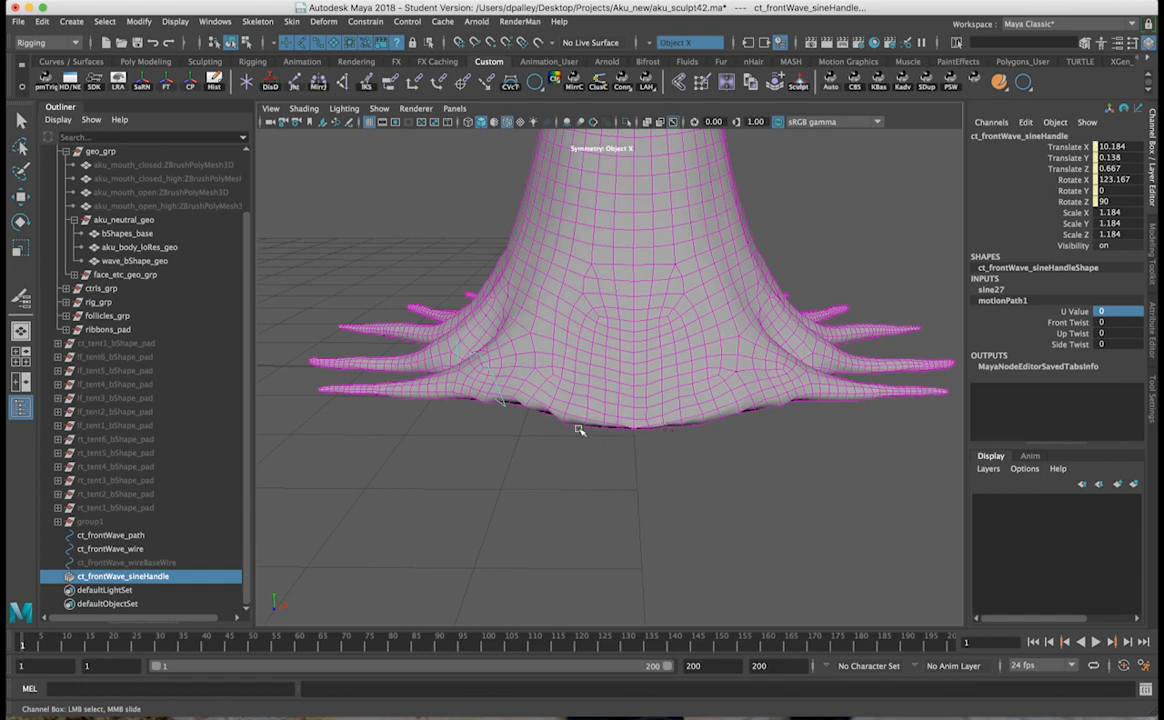
alt+drag(530, 393, 510, 384)
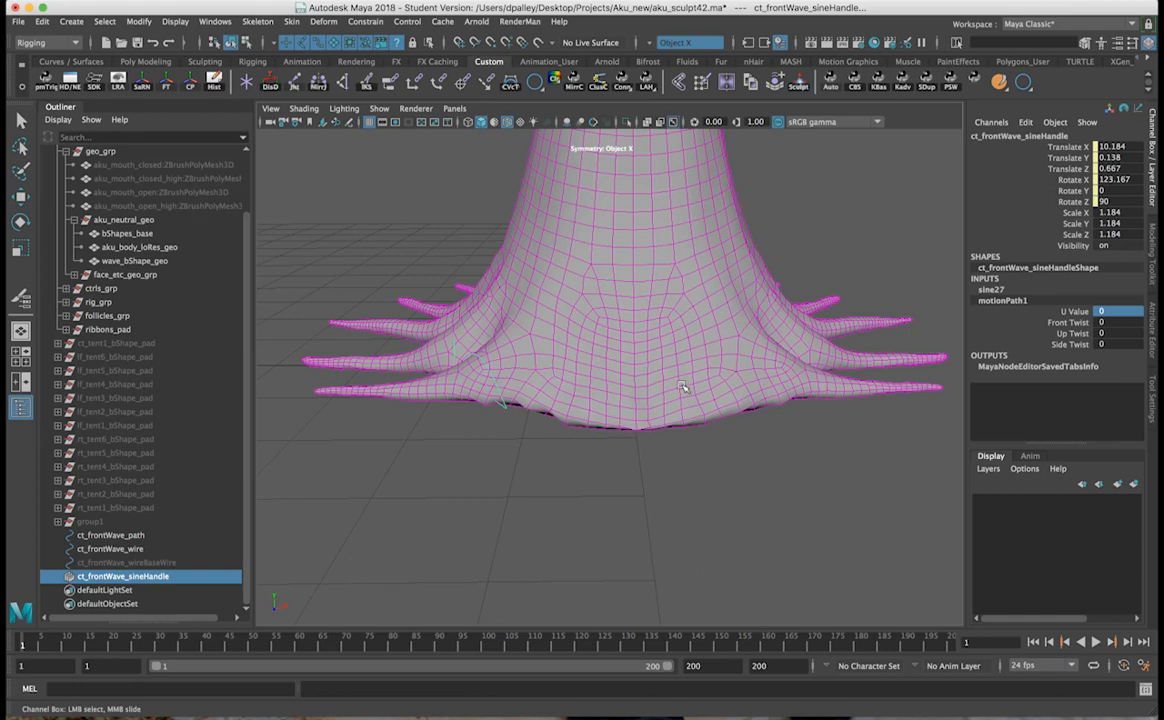
alt+drag(684, 386, 678, 392)
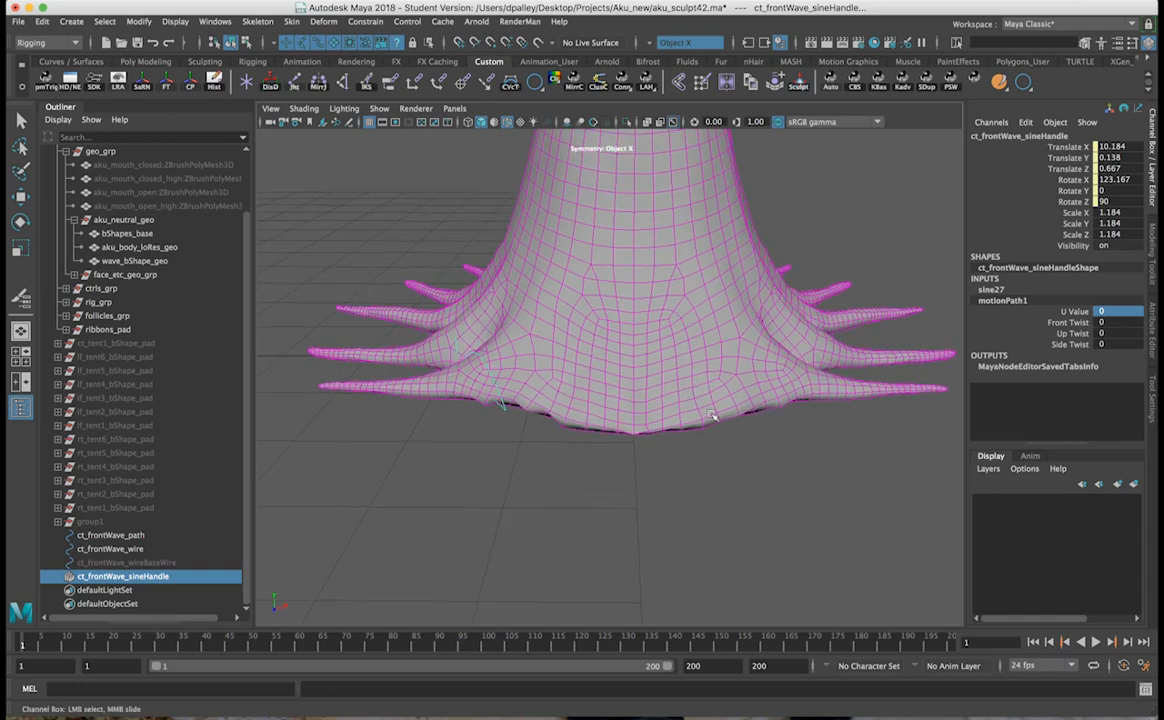
alt+drag(668, 414, 613, 411)
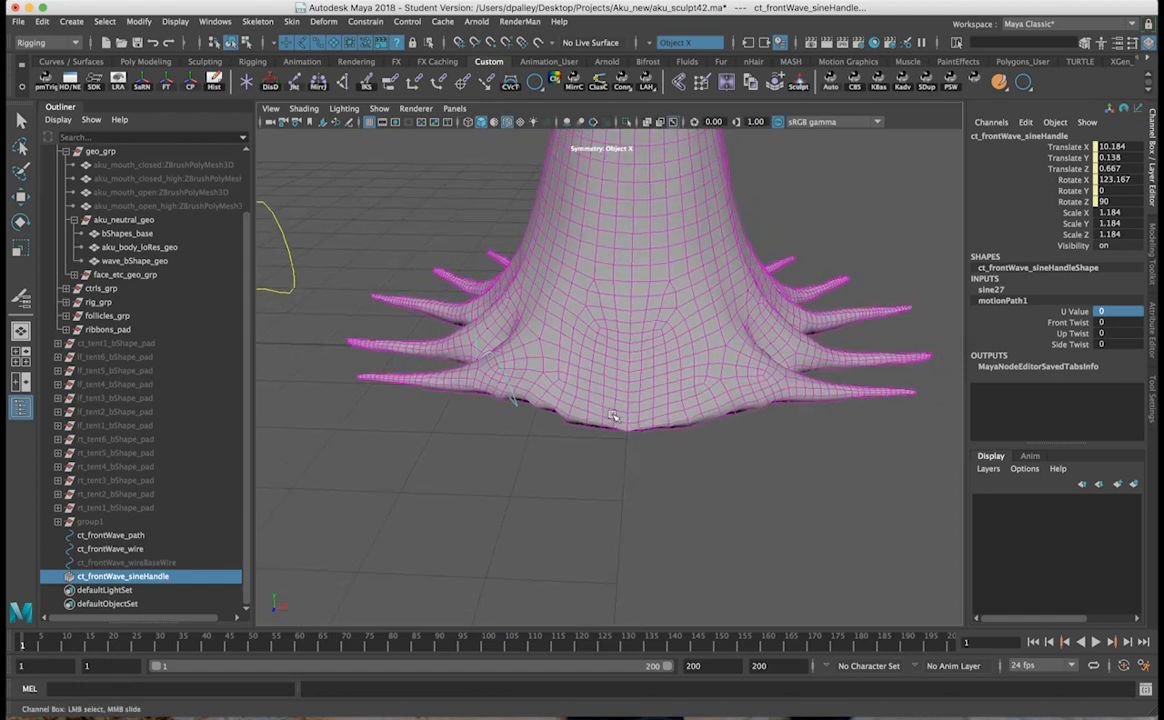
alt+drag(594, 408, 602, 408)
alt+right_drag(602, 408, 742, 396)
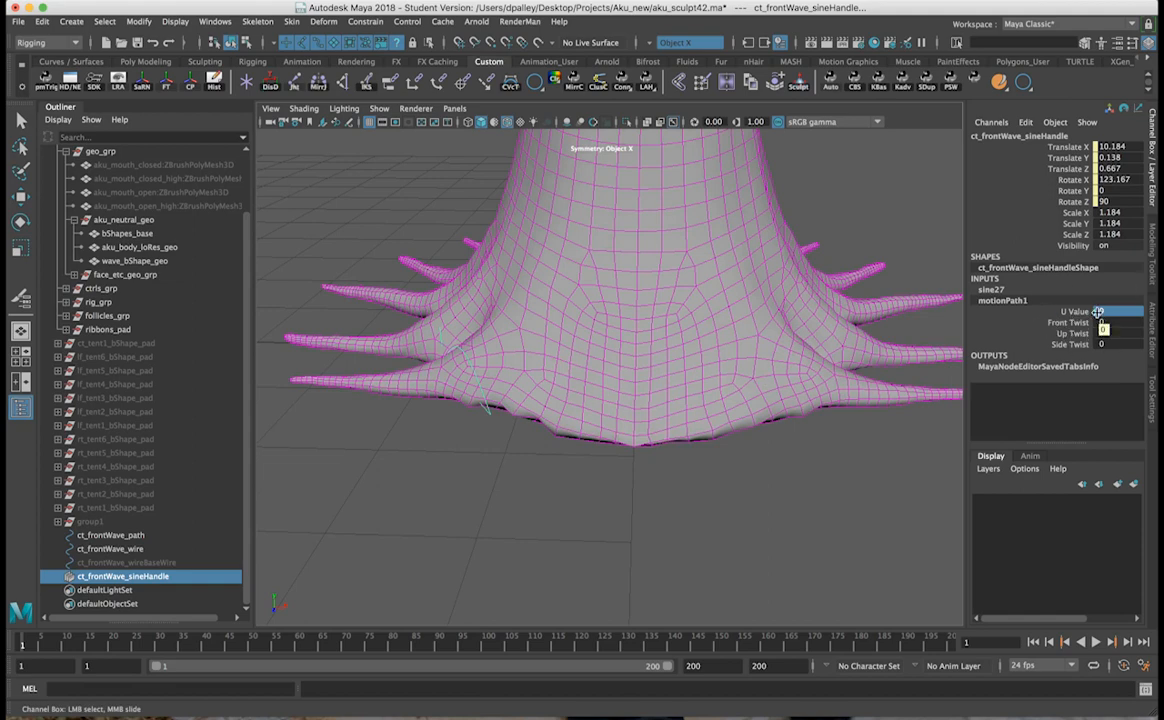
alt+right_drag(777, 535, 631, 527)
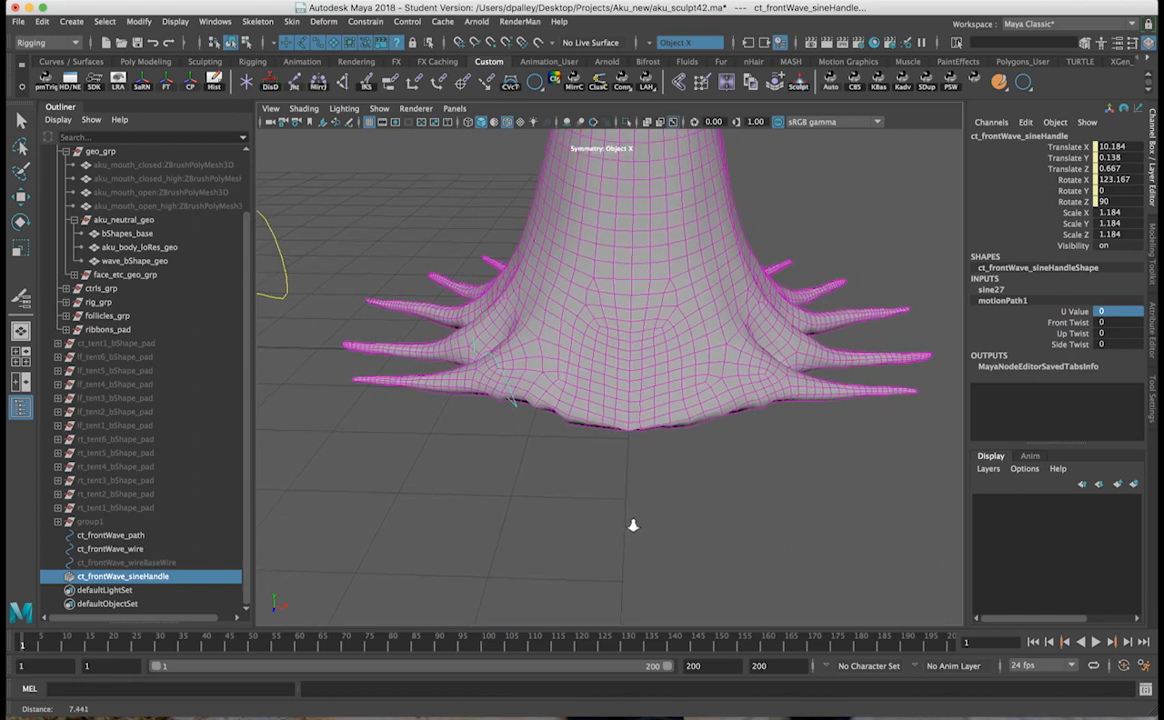
alt+middle_drag(631, 527, 792, 515)
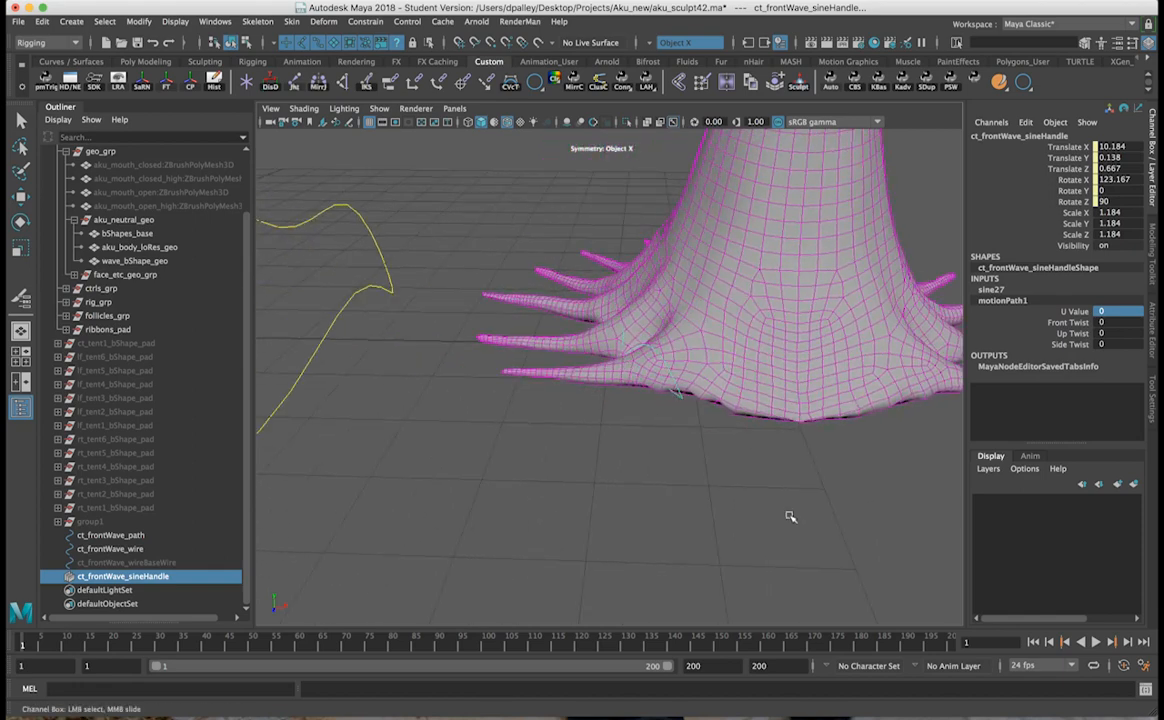
click(785, 484)
alt+drag(785, 484, 618, 435)
key(w)
key(z)
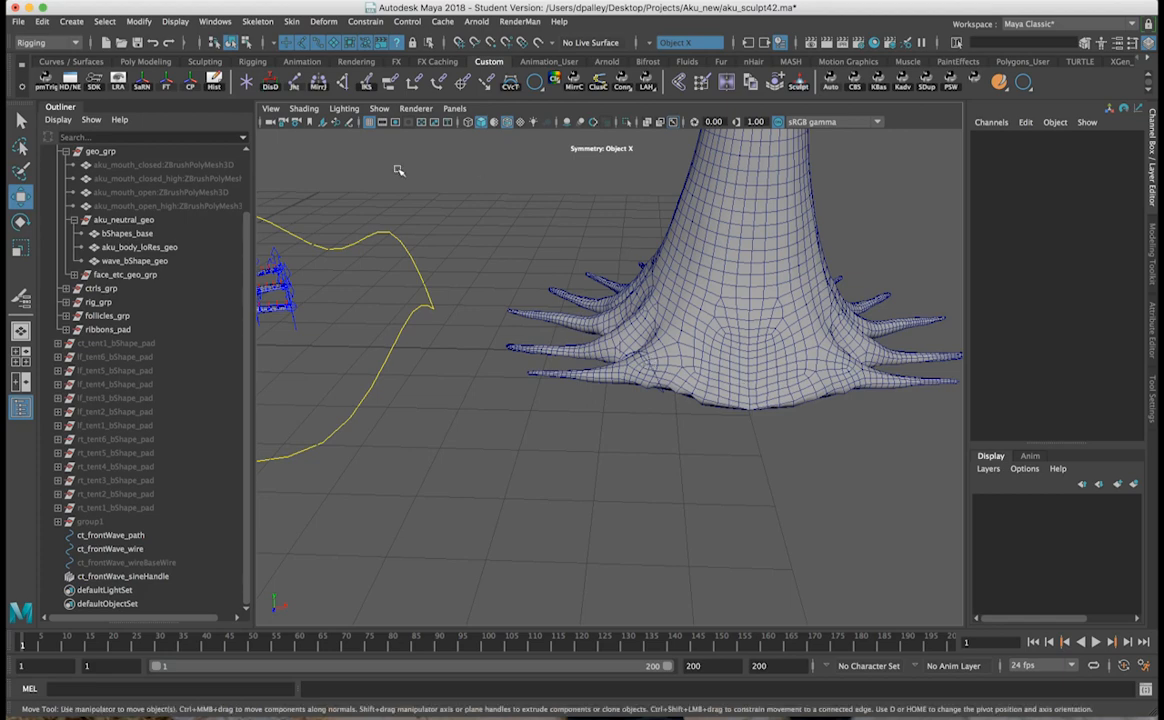
alt+drag(369, 327, 358, 336)
Step: Open the Expression Editor and name the new expression ct_frontWave_Exp
click(215, 21)
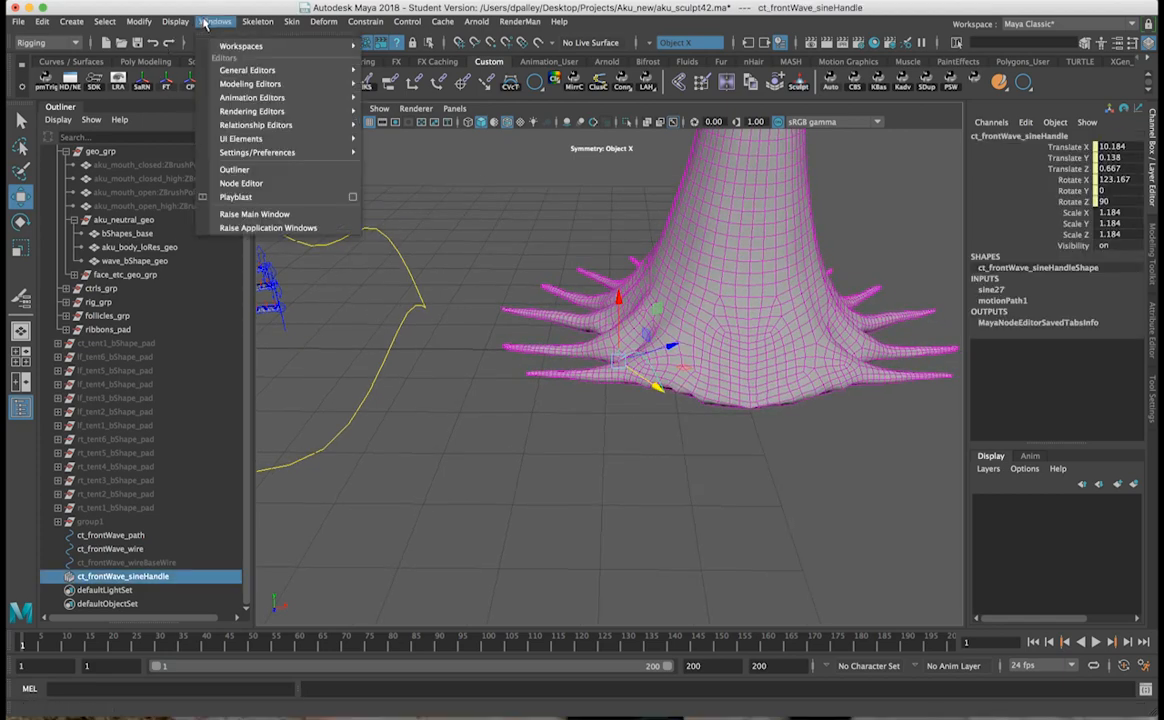
mouse_move(260, 97)
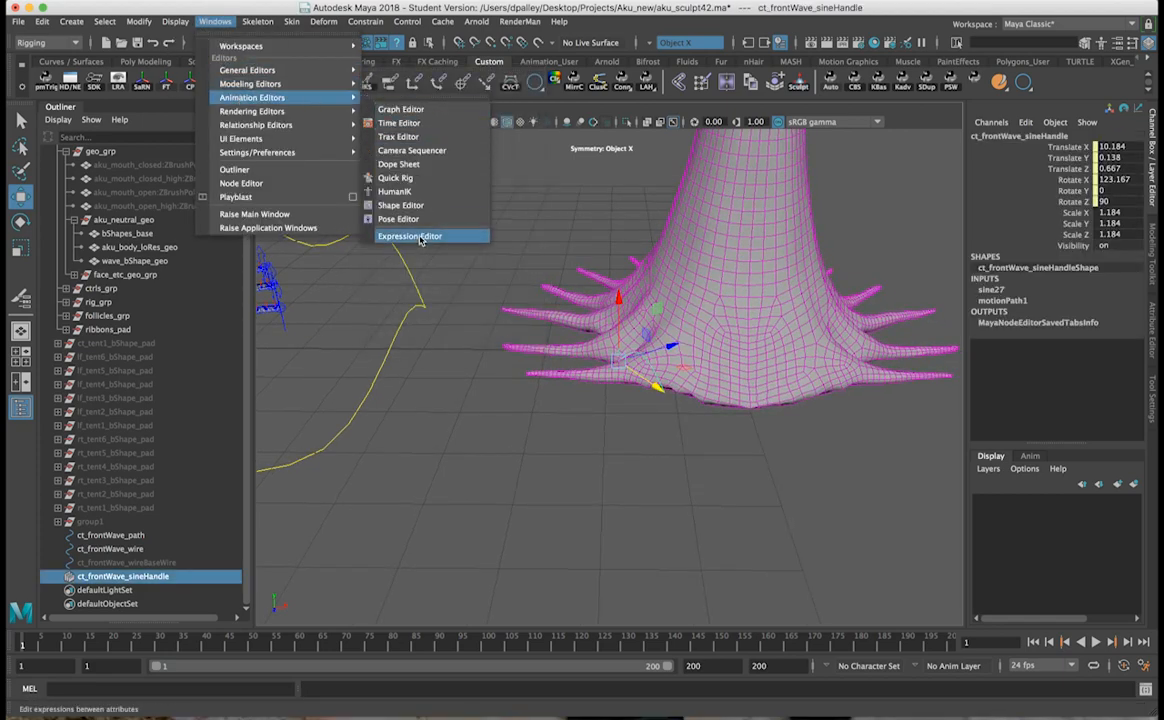
click(424, 236)
click(38, 135)
click(100, 148)
click(38, 136)
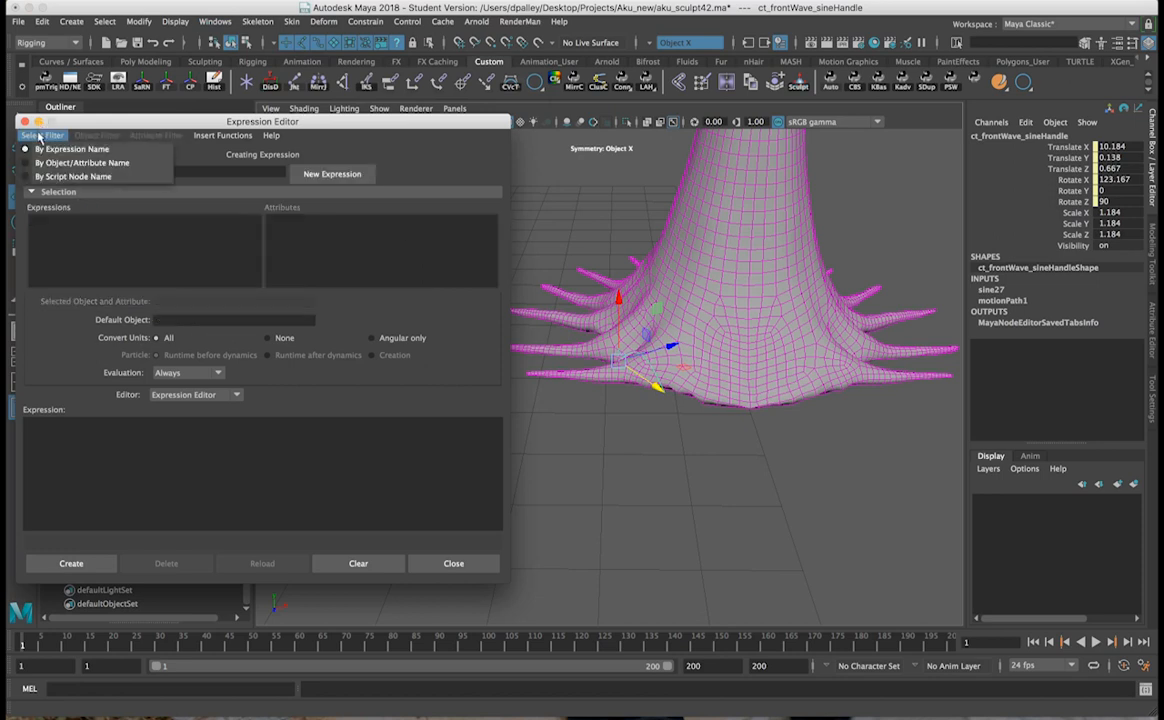
click(40, 137)
click(246, 171)
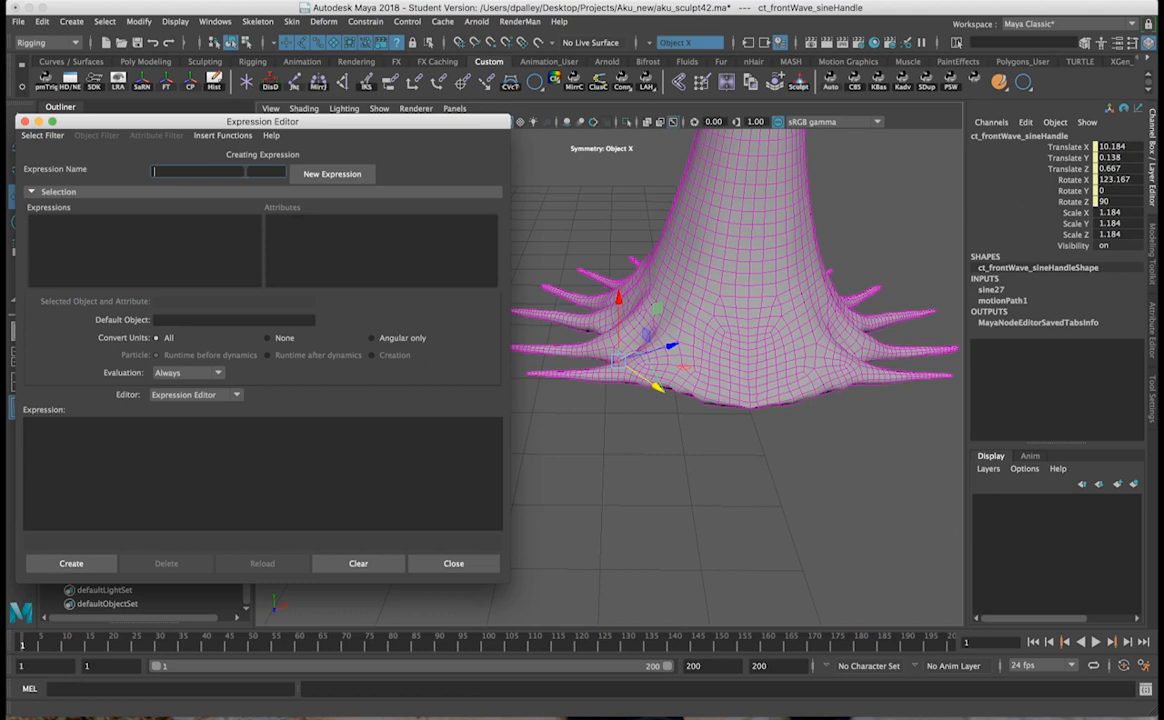
text(ct_frontWave_Exp)
click(220, 449)
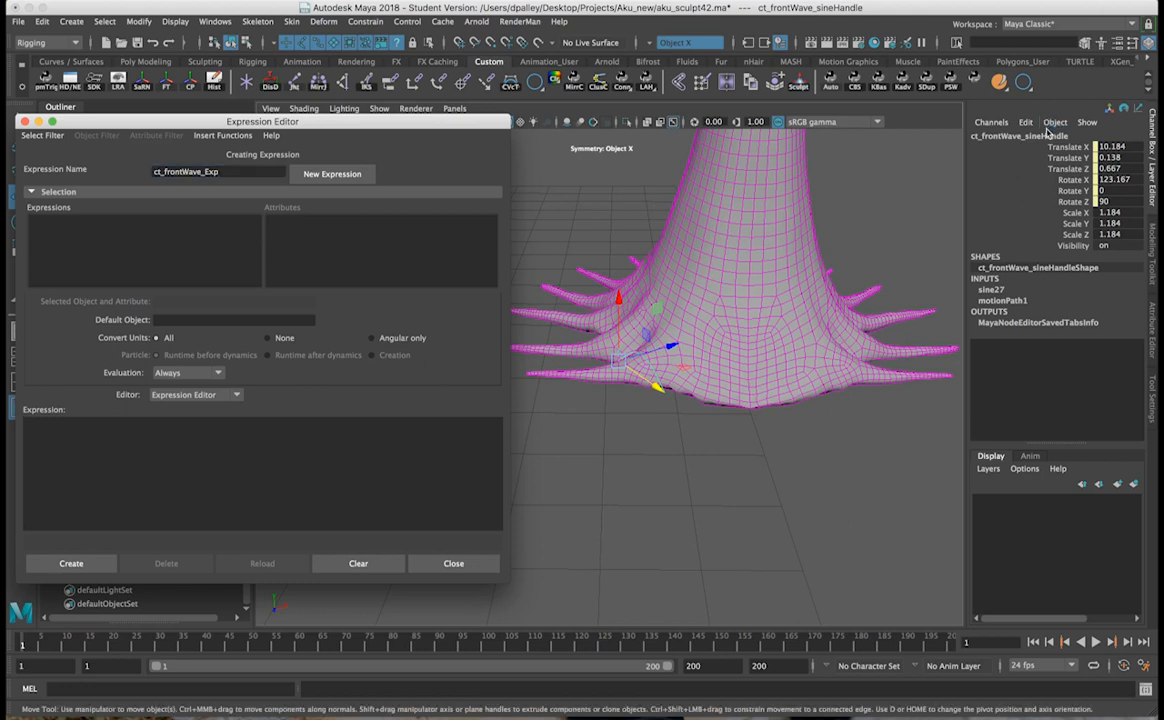
Step: Rename the sine handle's motionPath1 node to ct_frontWave_motionPath and copy the new name
click(990, 135)
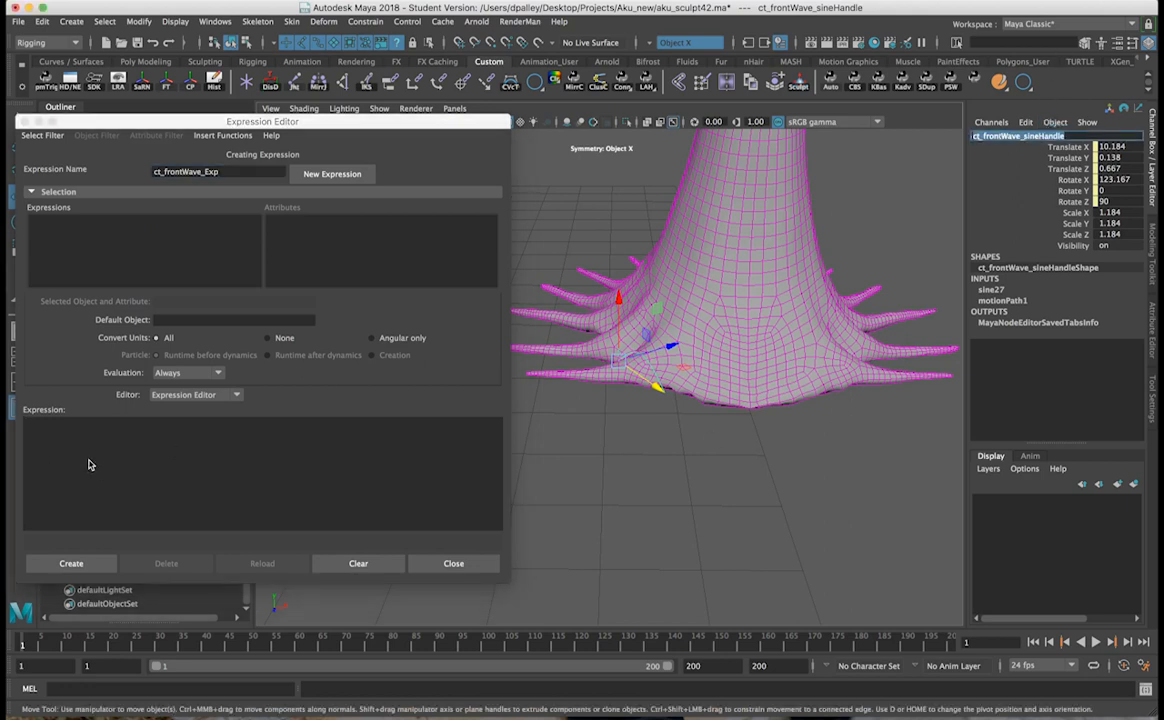
click(1002, 301)
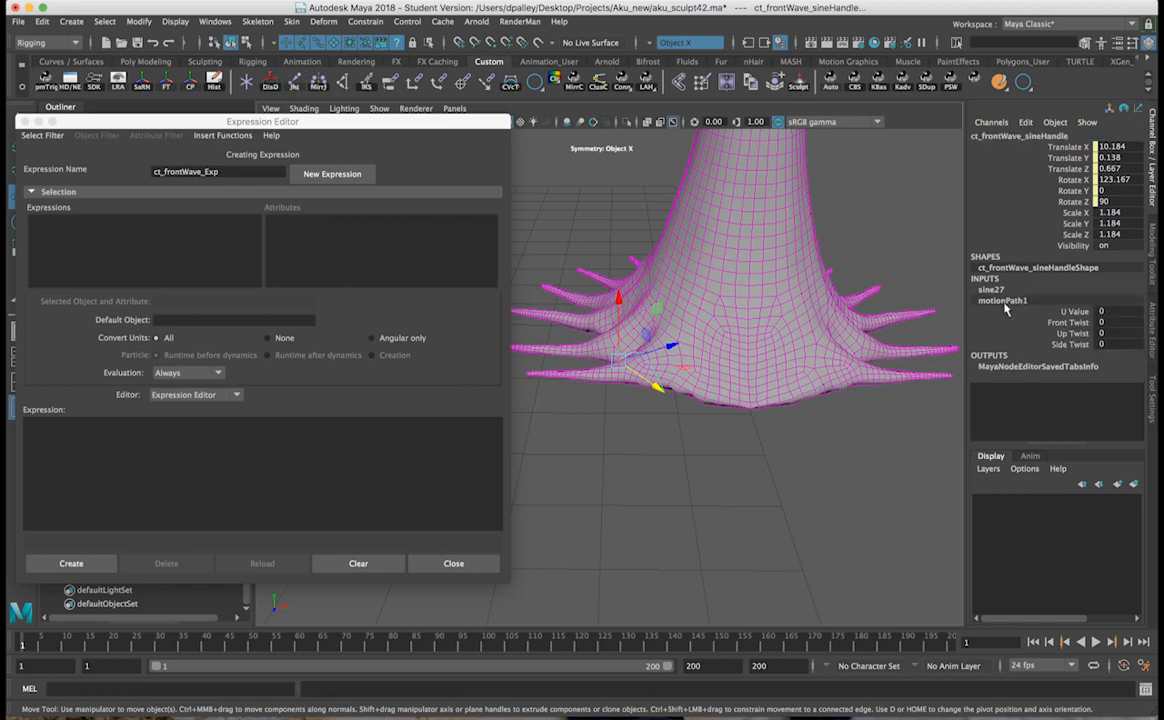
click(1020, 300)
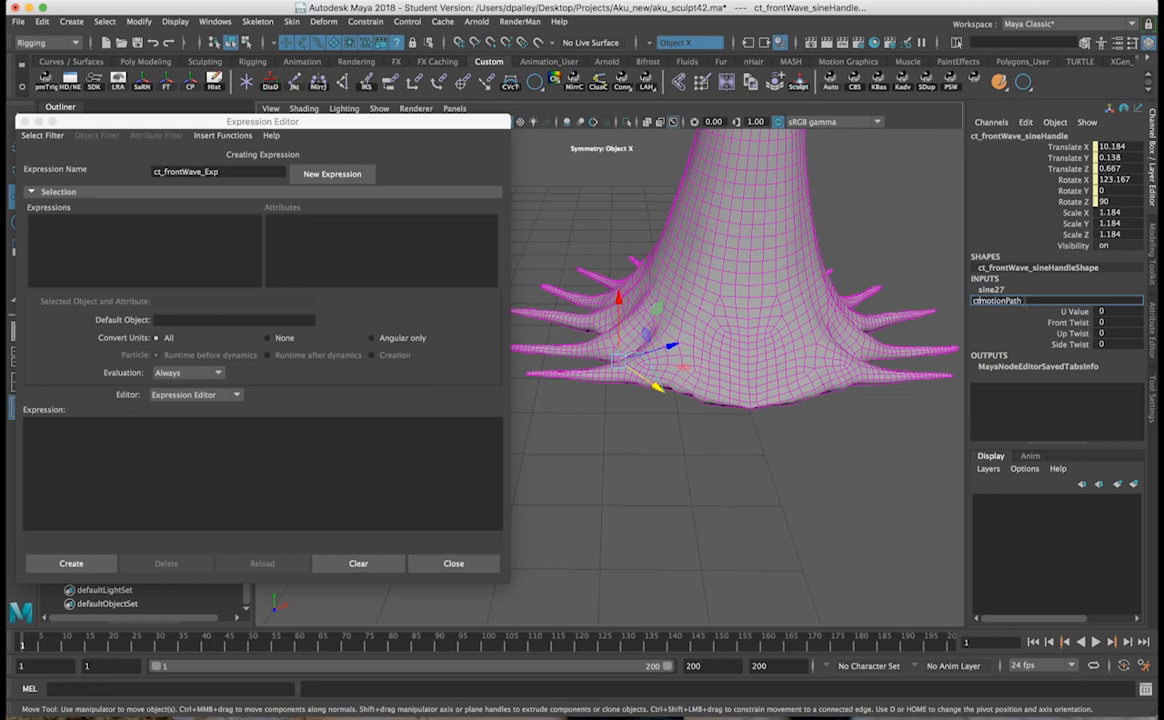
text(ct_frontWave_)
key(Return)
key(super+c)
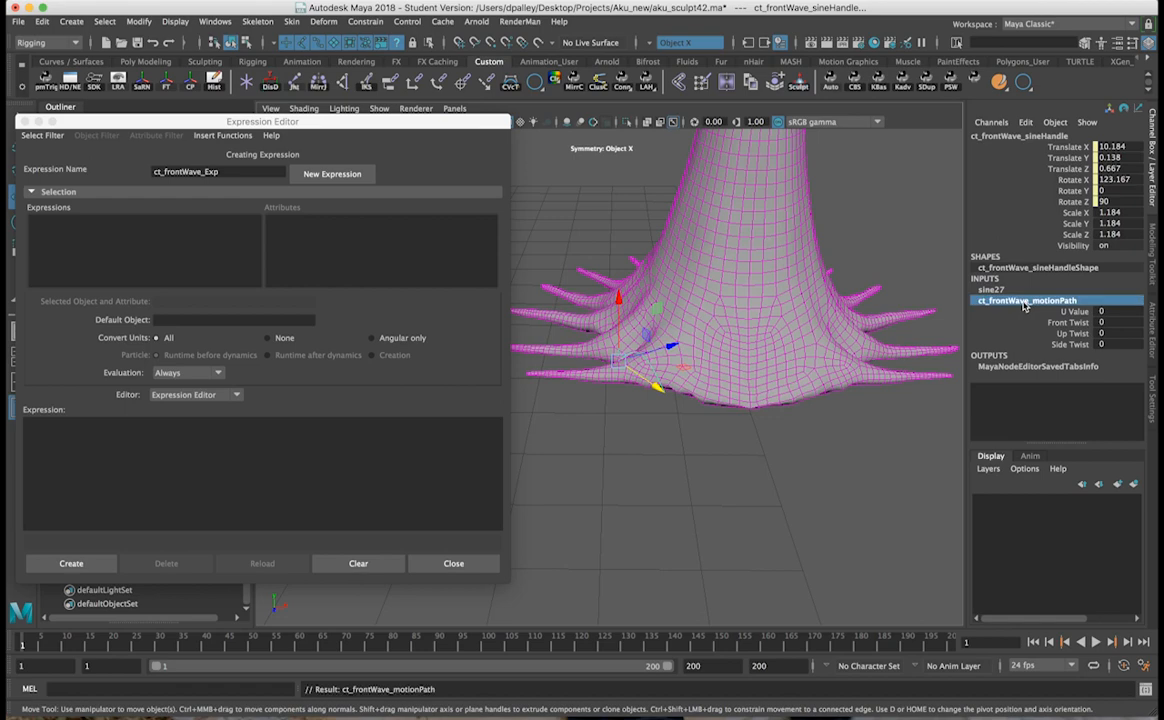
Step: Write the expression "ct_frontWave_motionPath.uValue = frame % 5" for ct_frontWave_Exp
click(132, 465)
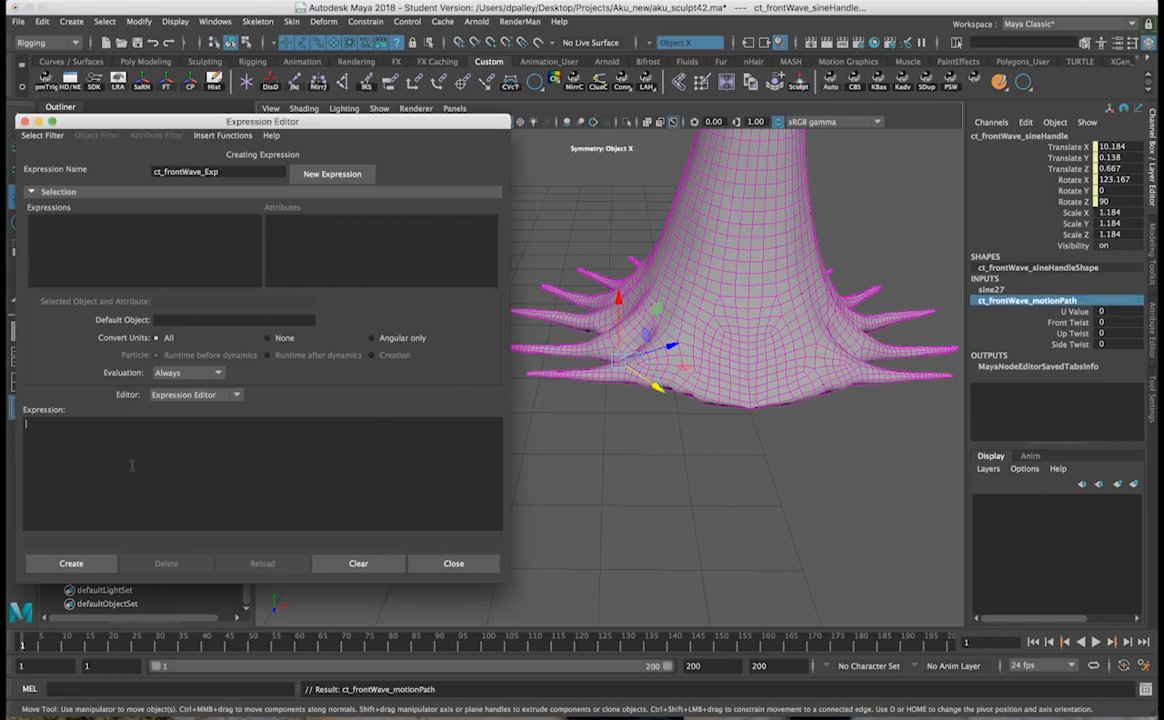
key(super+v)
text(.uValue)
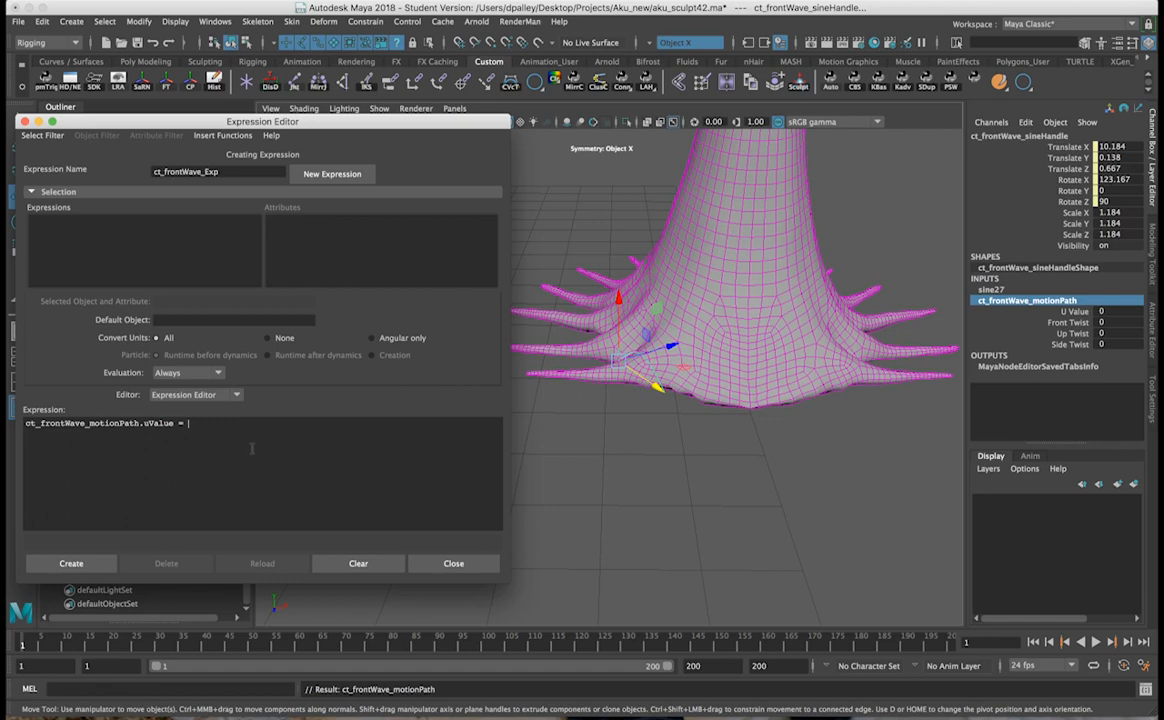
text(f)
text(rame % 5)
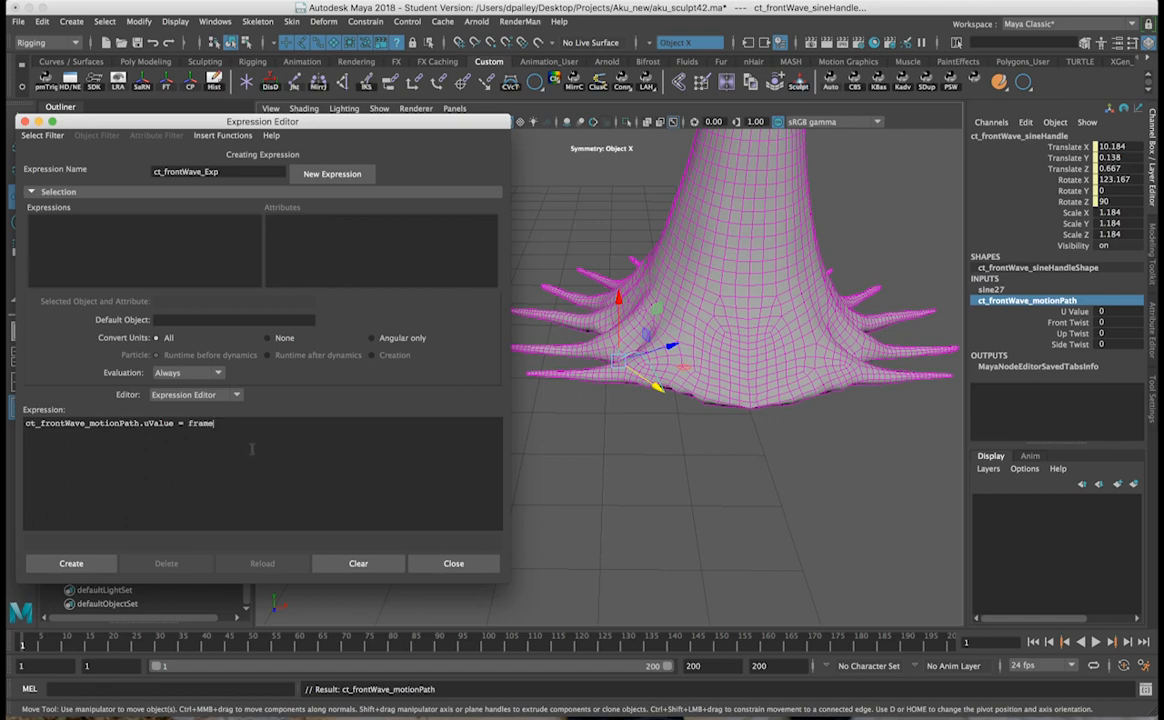
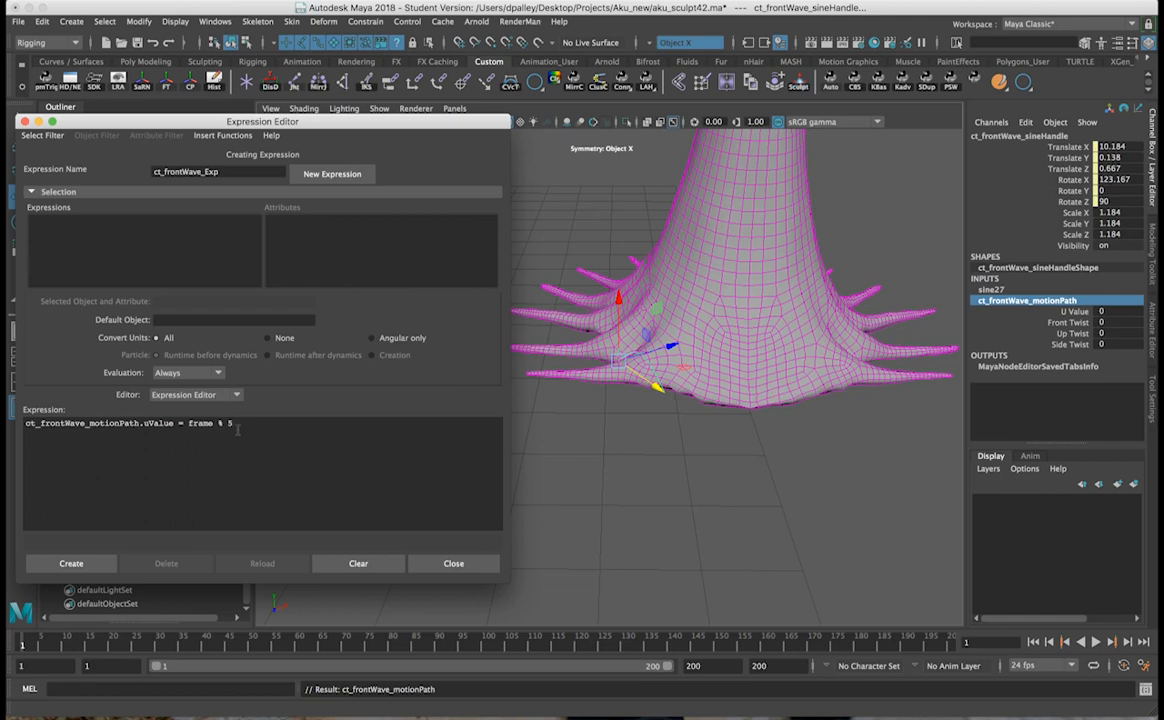
Step: Change the expression to "ct_frontWave_motionPath.uValue = (frame / 48) % 1;" and create it
drag(237, 425, 229, 425)
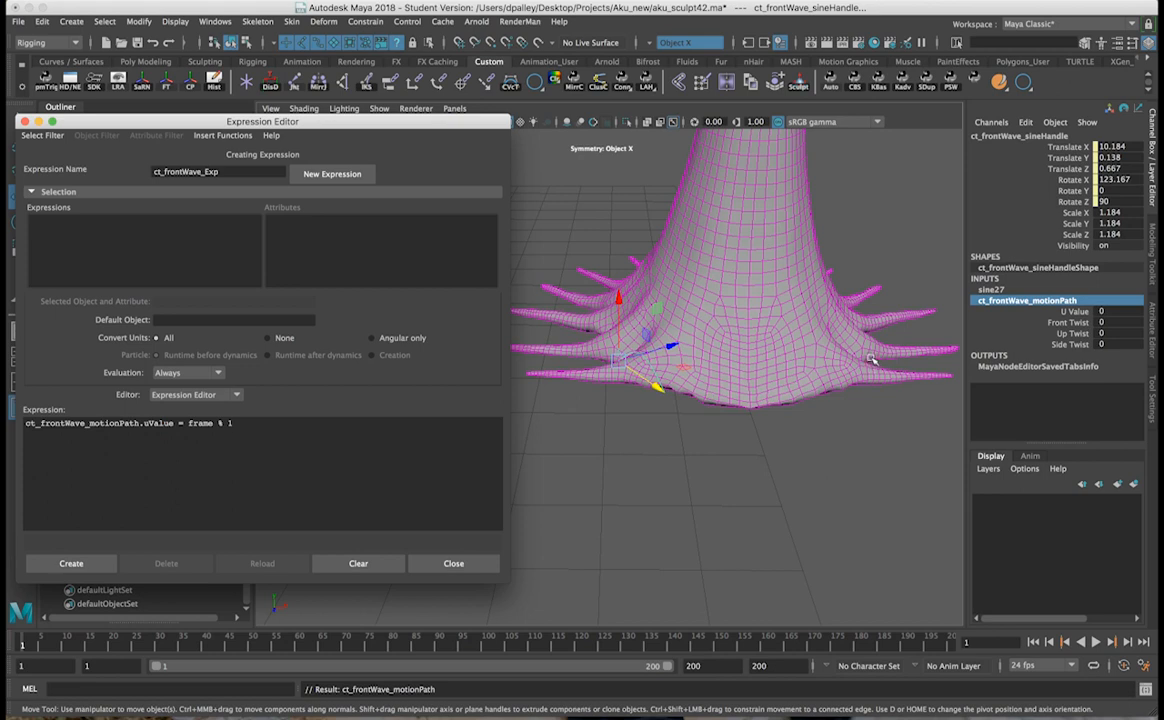
double_click(200, 423)
drag(247, 423, 214, 423)
text(()
drag(253, 423, 189, 423)
click(253, 423)
click(276, 424)
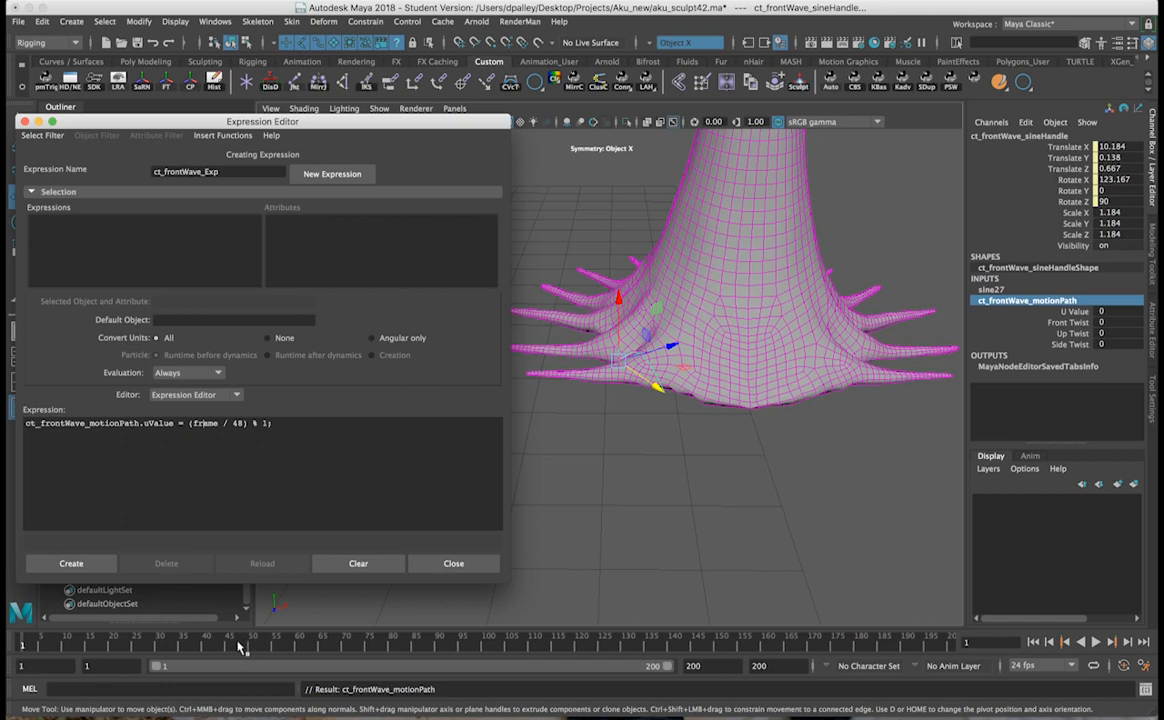
click(88, 567)
Step: Play the timeline to check the expression-driven wave along the front rim, and return to the first frame
alt+right_drag(606, 438, 715, 492)
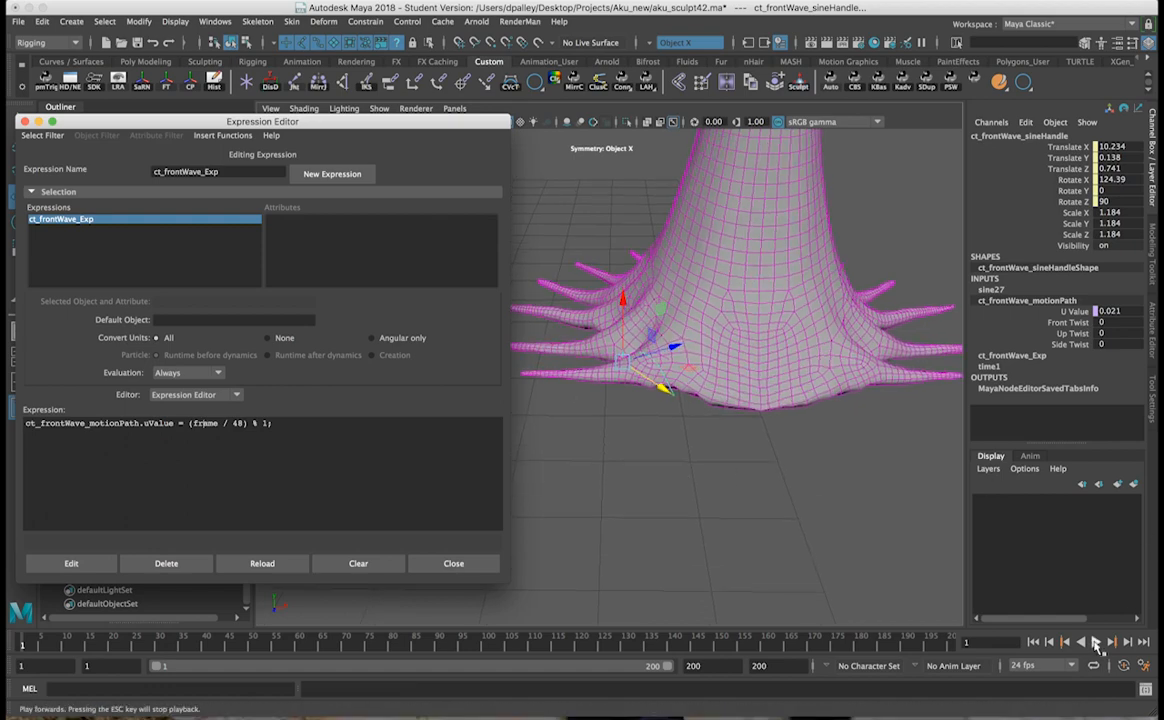
click(1096, 643)
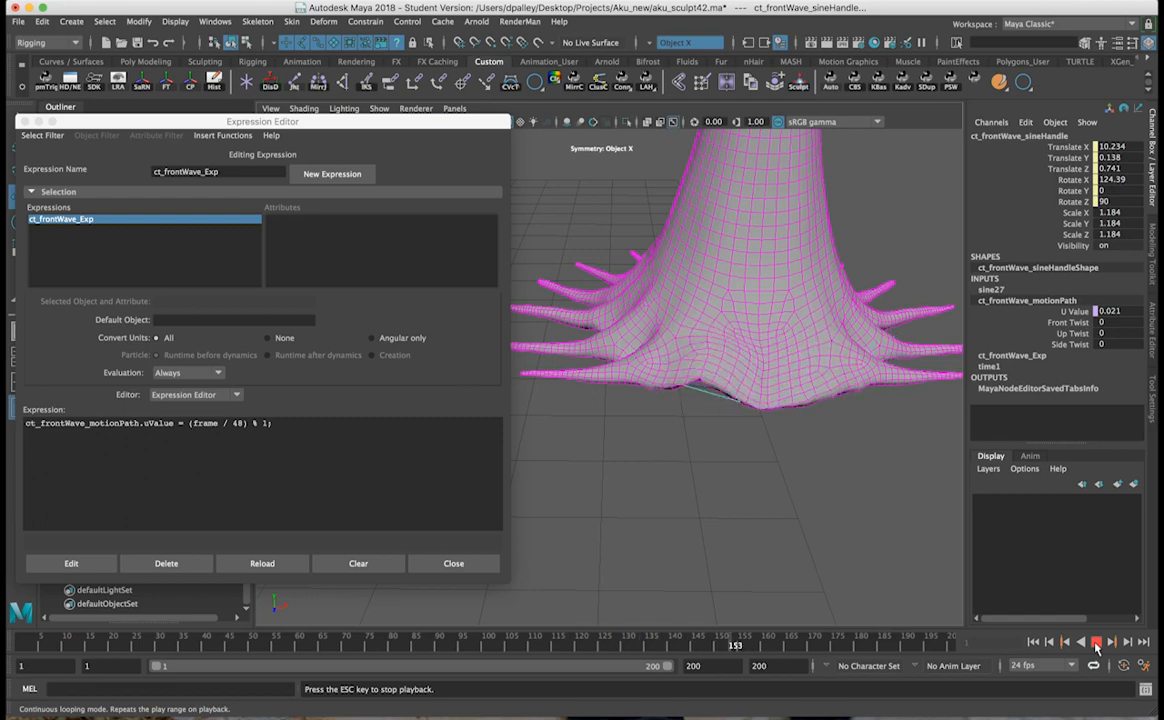
click(1096, 644)
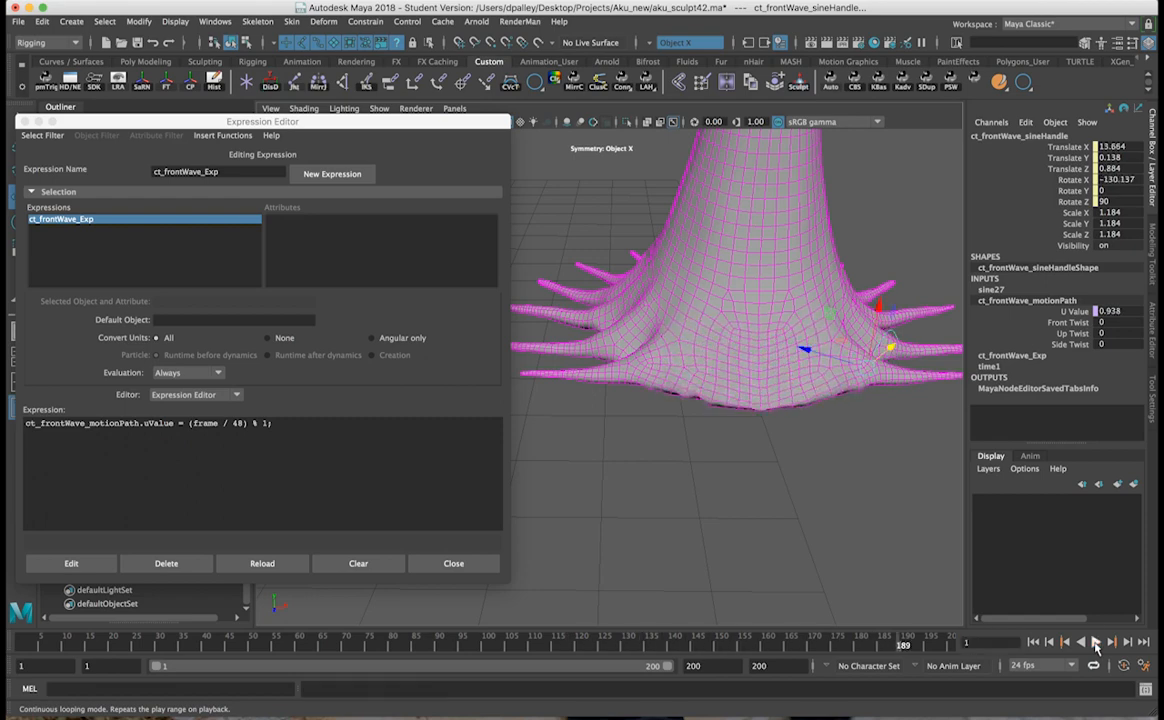
click(1035, 646)
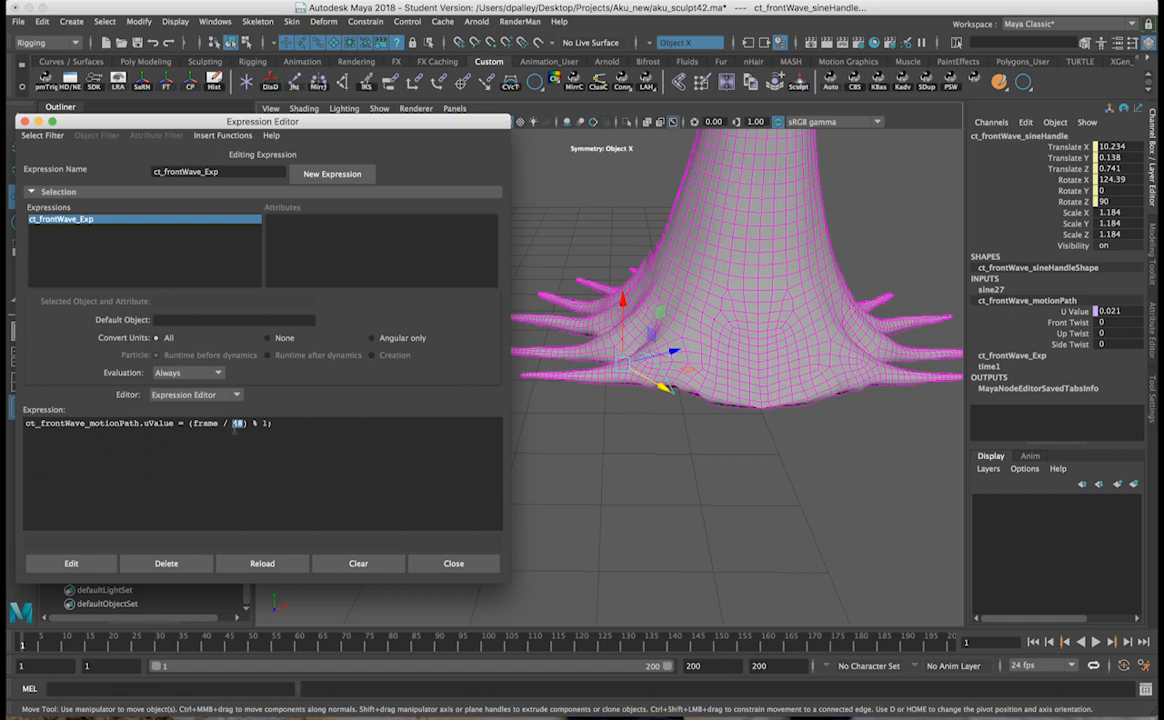
Step: Set the frame divisor in ct_frontWave_Exp to 8, apply the edit, and play back the wave
text(8)
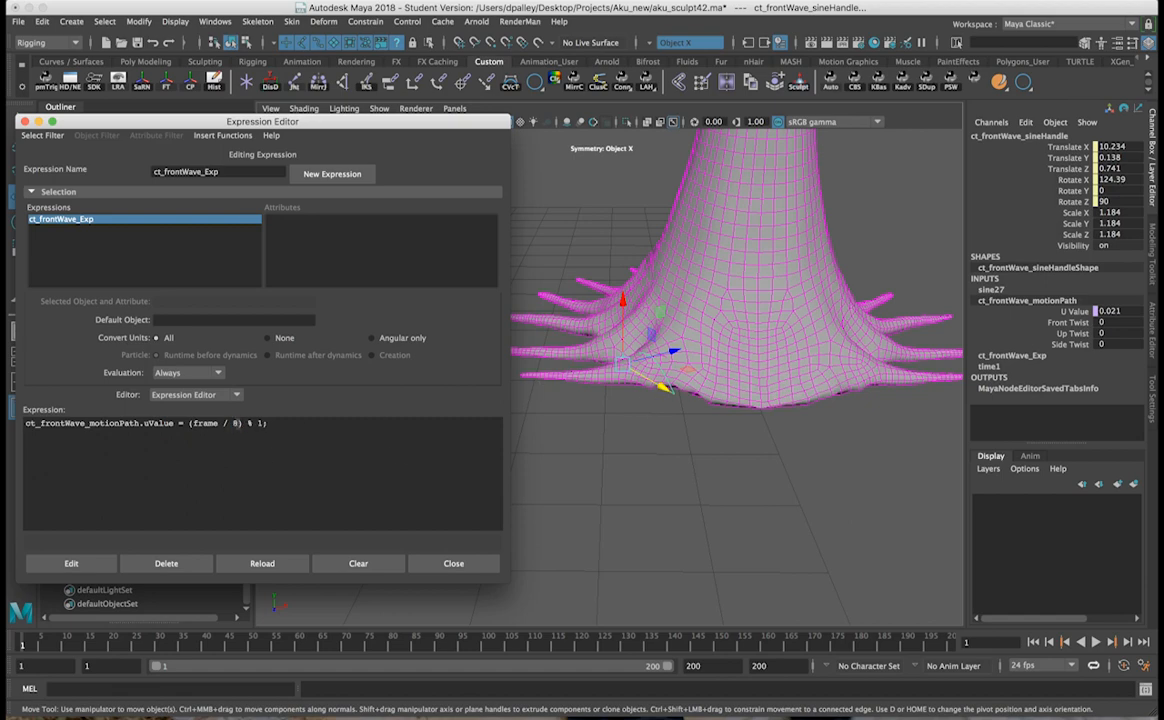
click(60, 563)
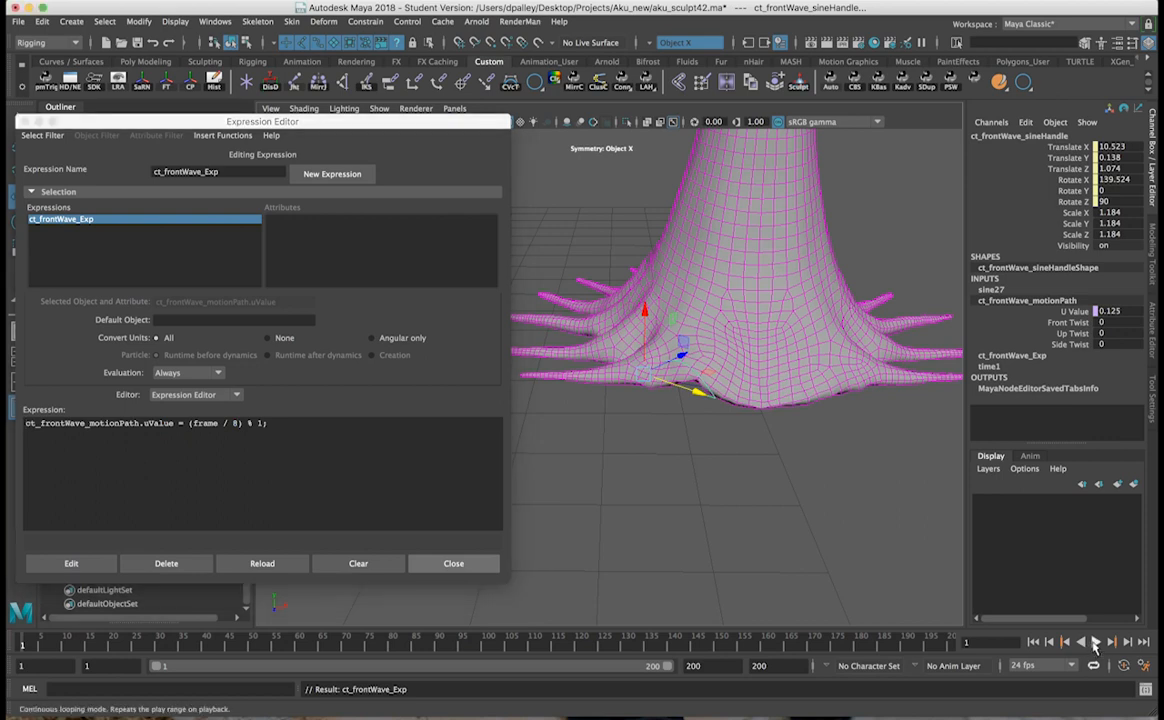
click(1095, 643)
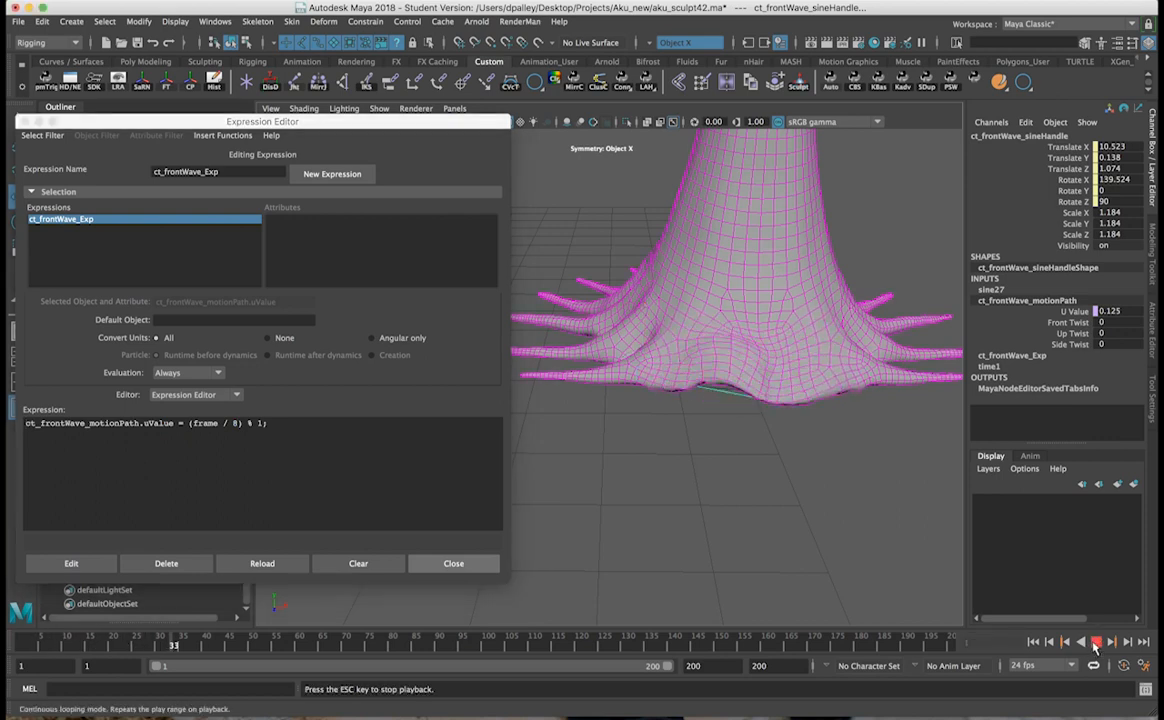
click(1095, 643)
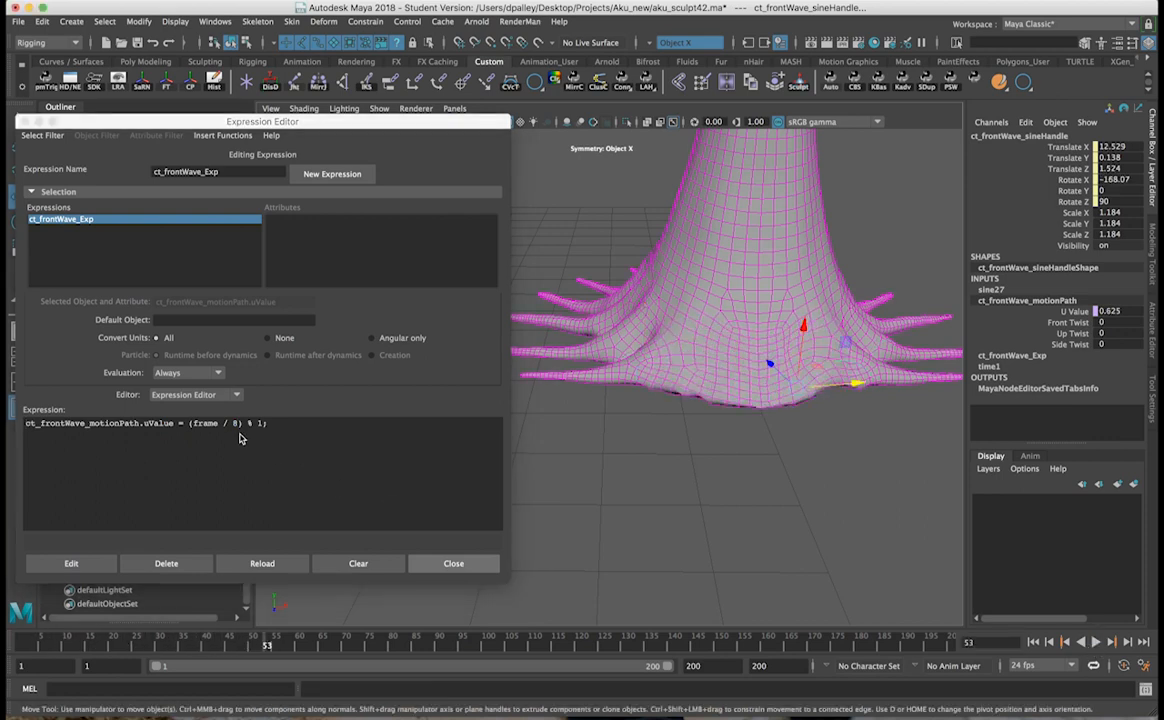
Step: Set the frame divisor in ct_frontWave_Exp to 120, apply the edit, and play the wave from the first frame
text(120)
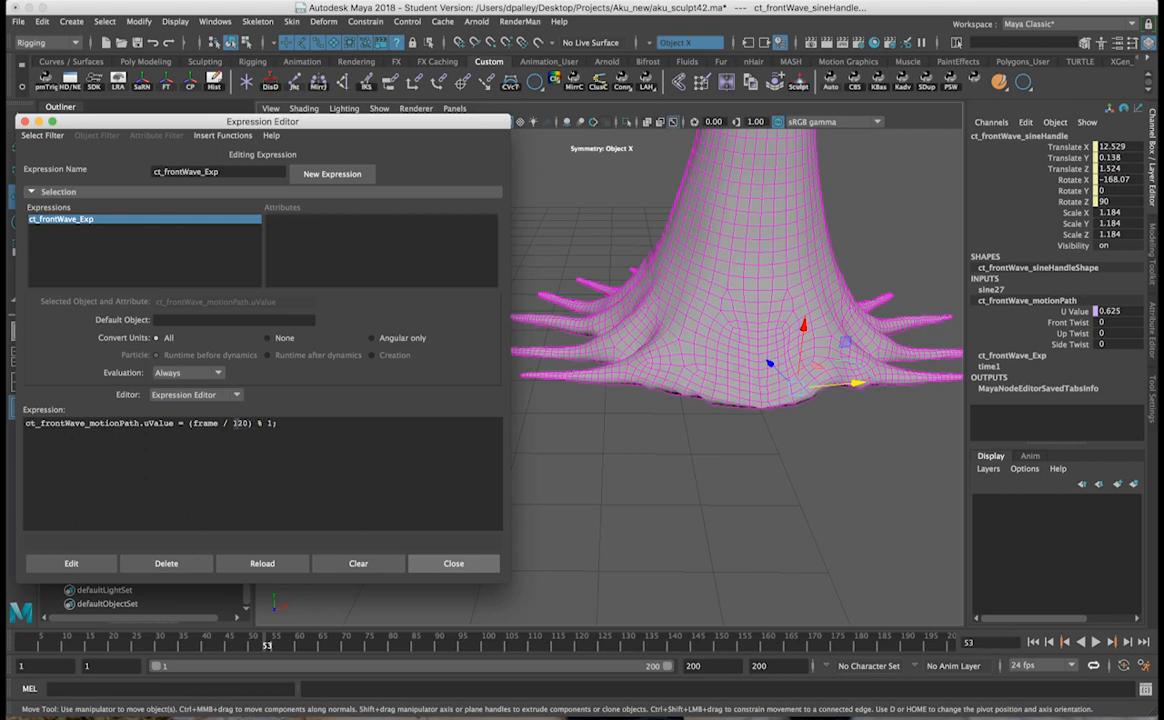
click(72, 565)
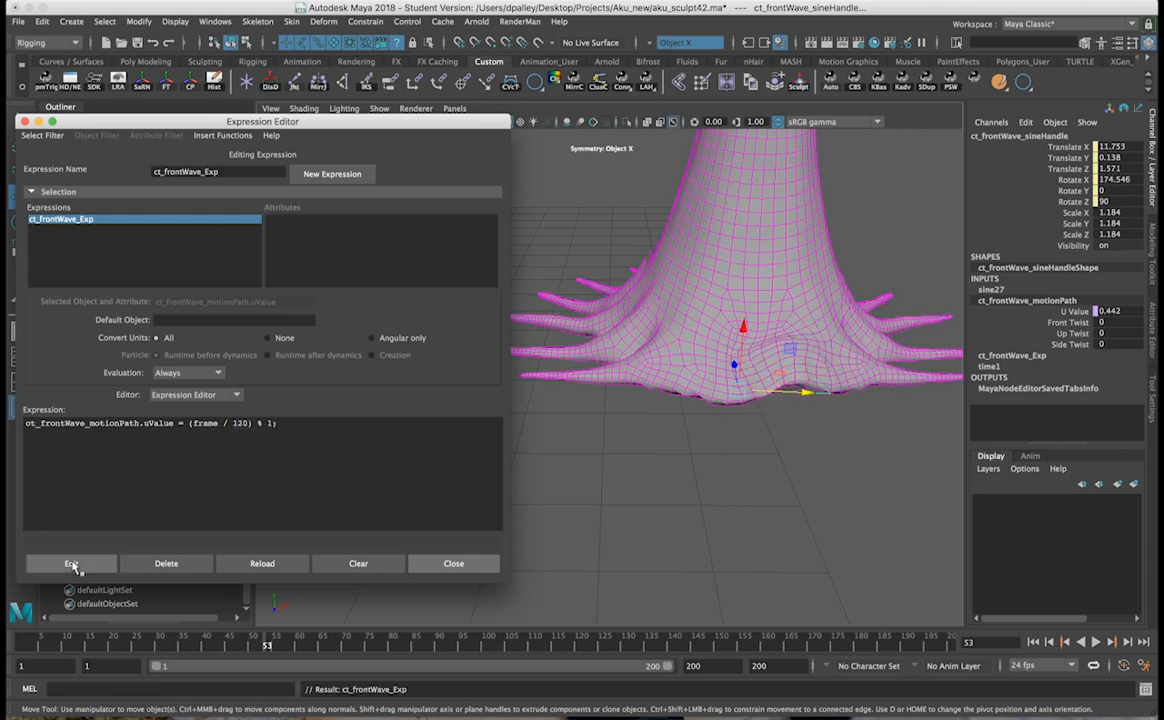
click(1033, 642)
click(1097, 643)
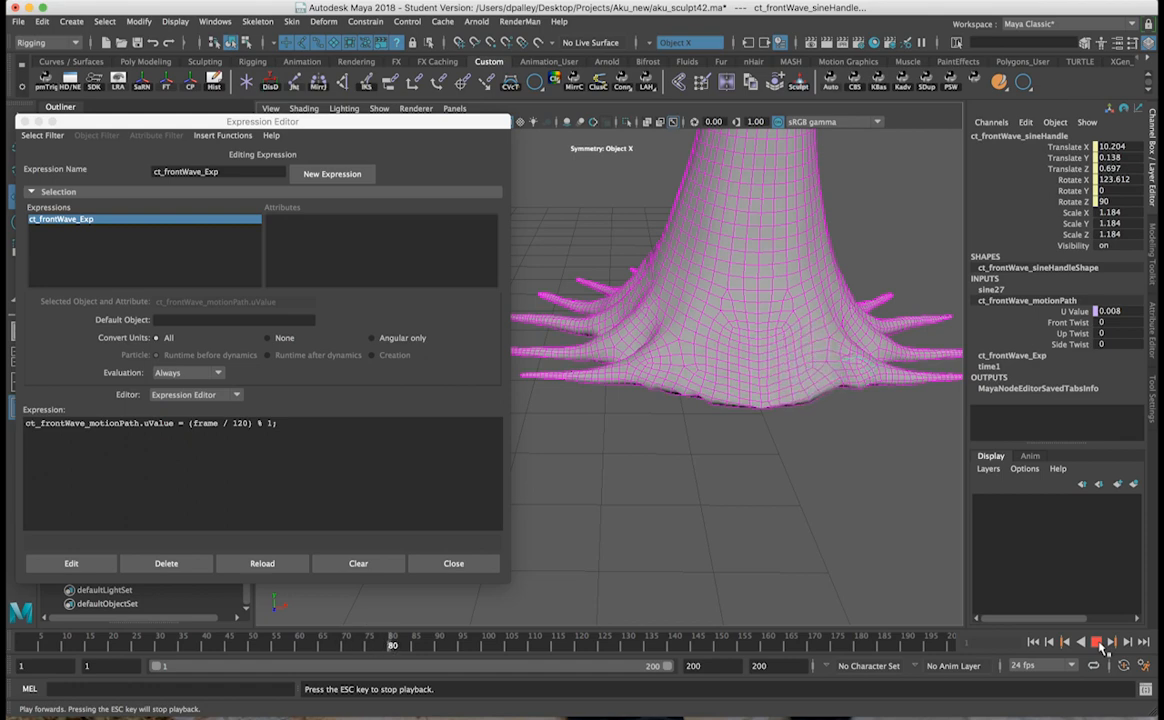
click(1099, 644)
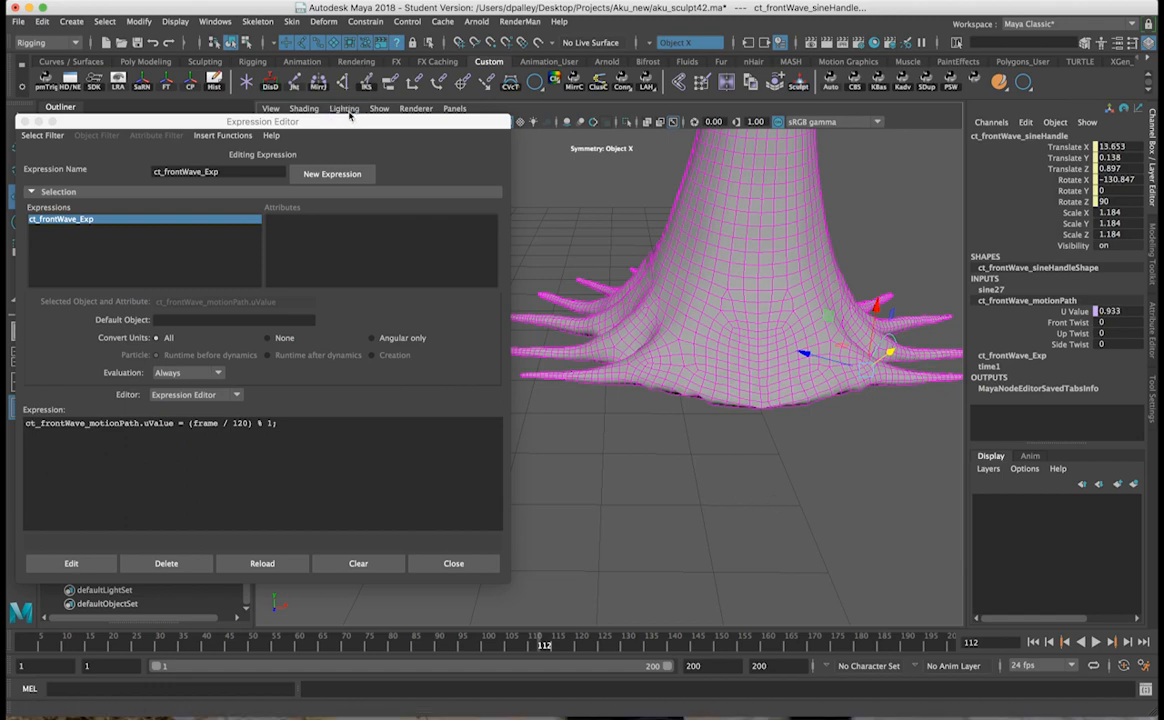
Step: Try rotating and scaling ct_frontWave_sineHandle at the first frame, undoing each change
double_click(240, 423)
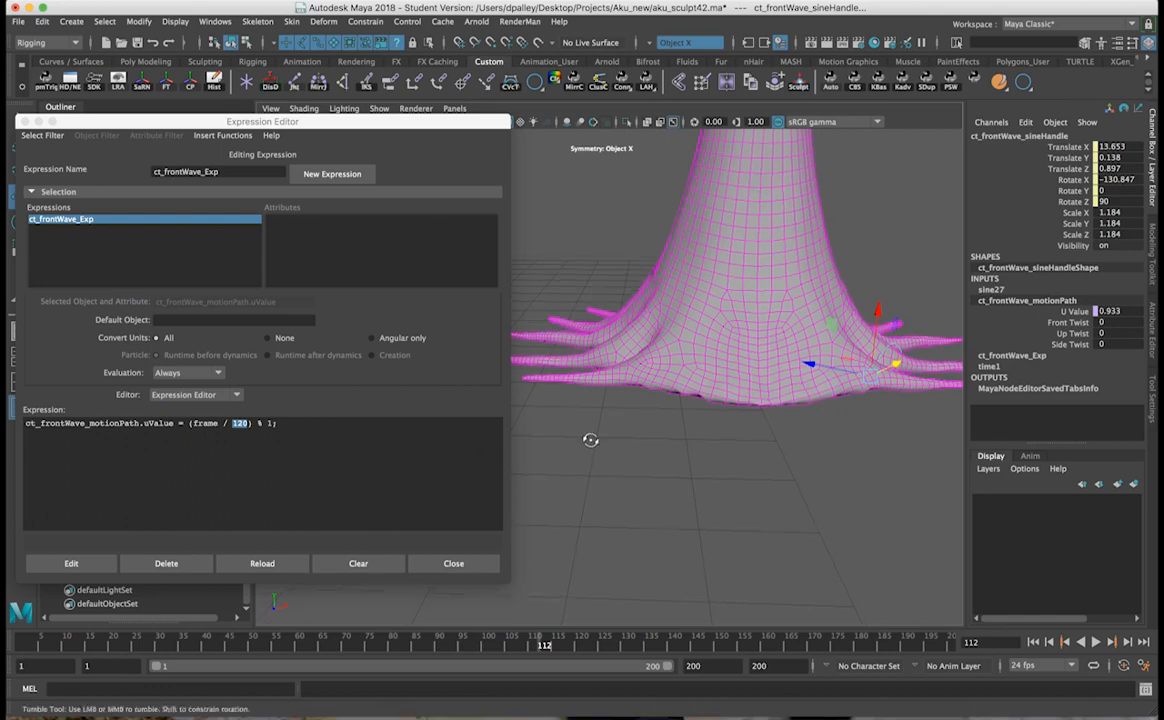
alt+drag(591, 438, 597, 456)
click(1035, 644)
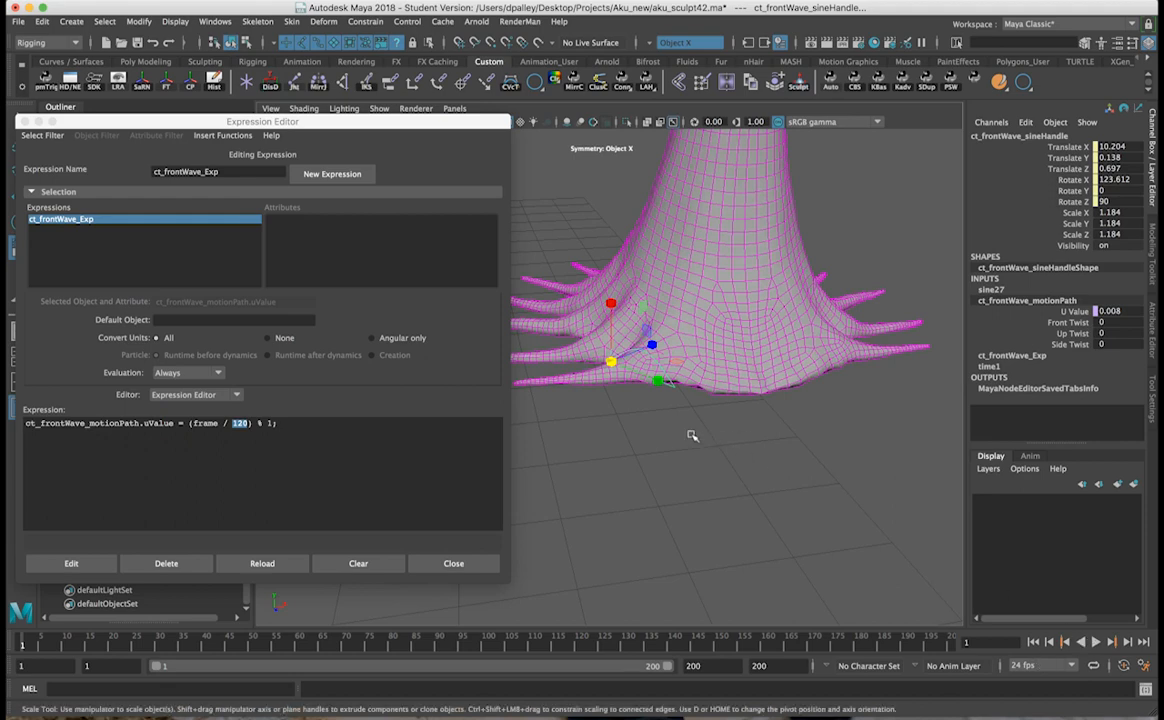
key(e)
drag(590, 328, 645, 361)
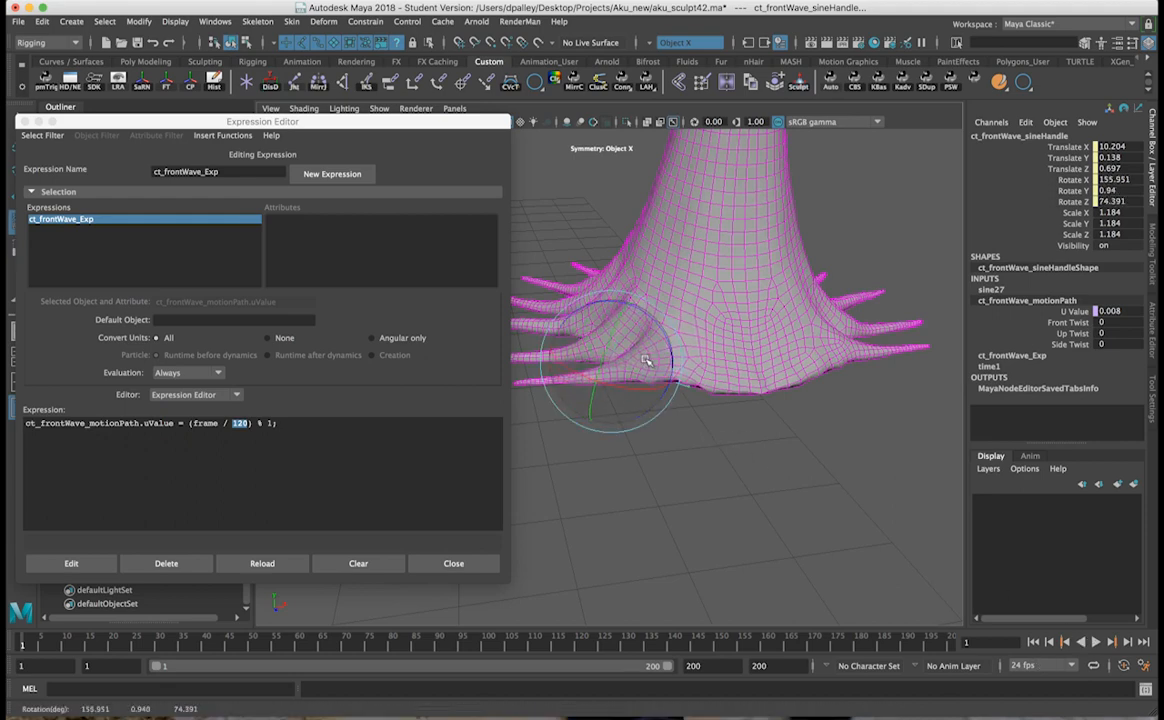
key(ctrl+z)
key(r)
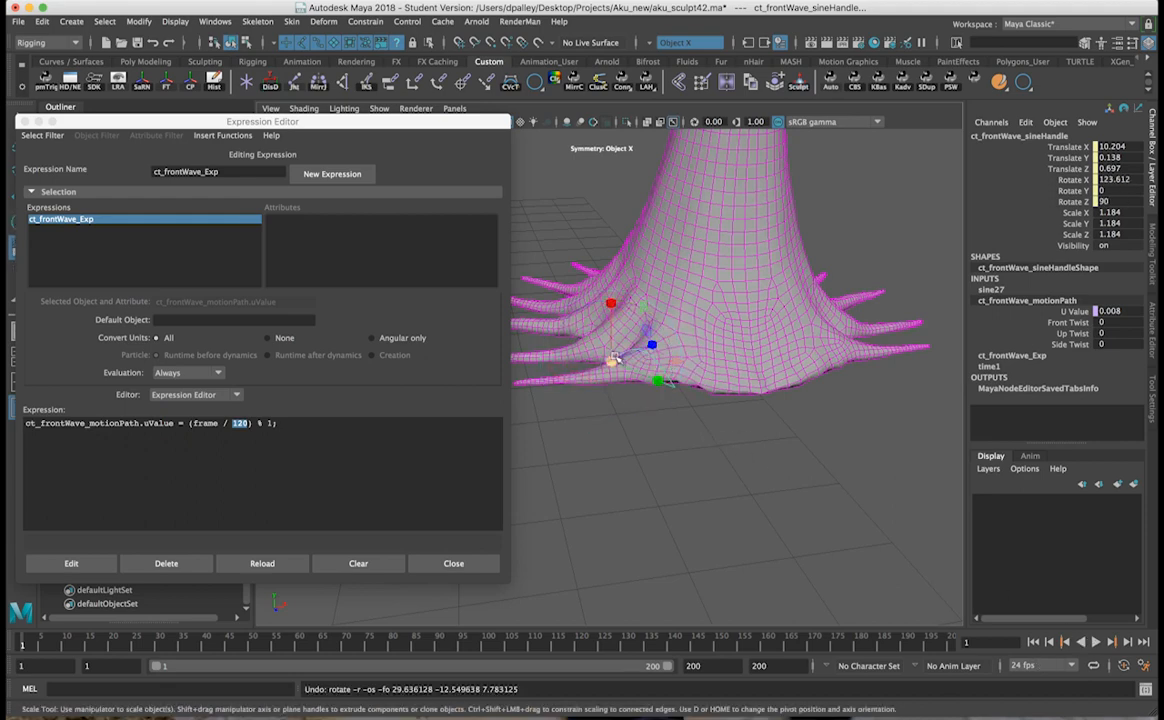
drag(611, 361, 686, 357)
key(ctrl+z)
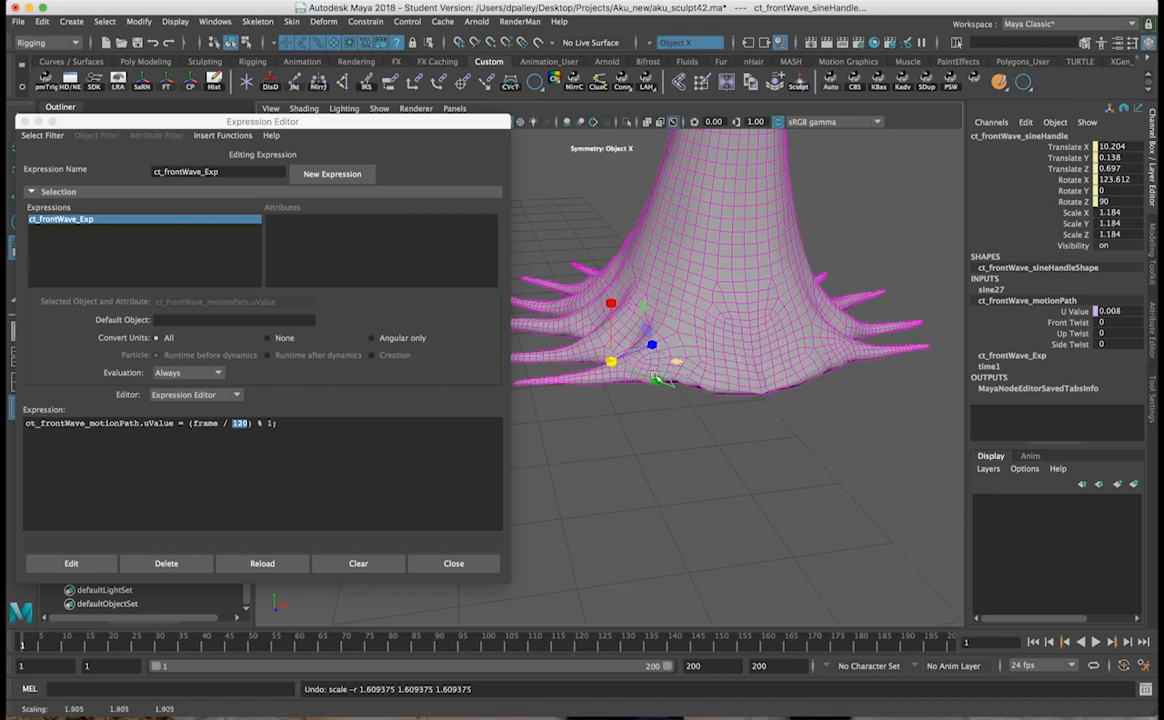
key(ctrl+z)
drag(613, 303, 624, 210)
key(ctrl+z)
Step: Try a Low Bound of -1 on the sine27 deformer and play back the wave along the front rim
alt+drag(643, 384, 691, 390)
alt+middle_drag(691, 390, 776, 390)
alt+right_drag(776, 390, 860, 398)
alt+drag(775, 386, 766, 402)
click(1002, 290)
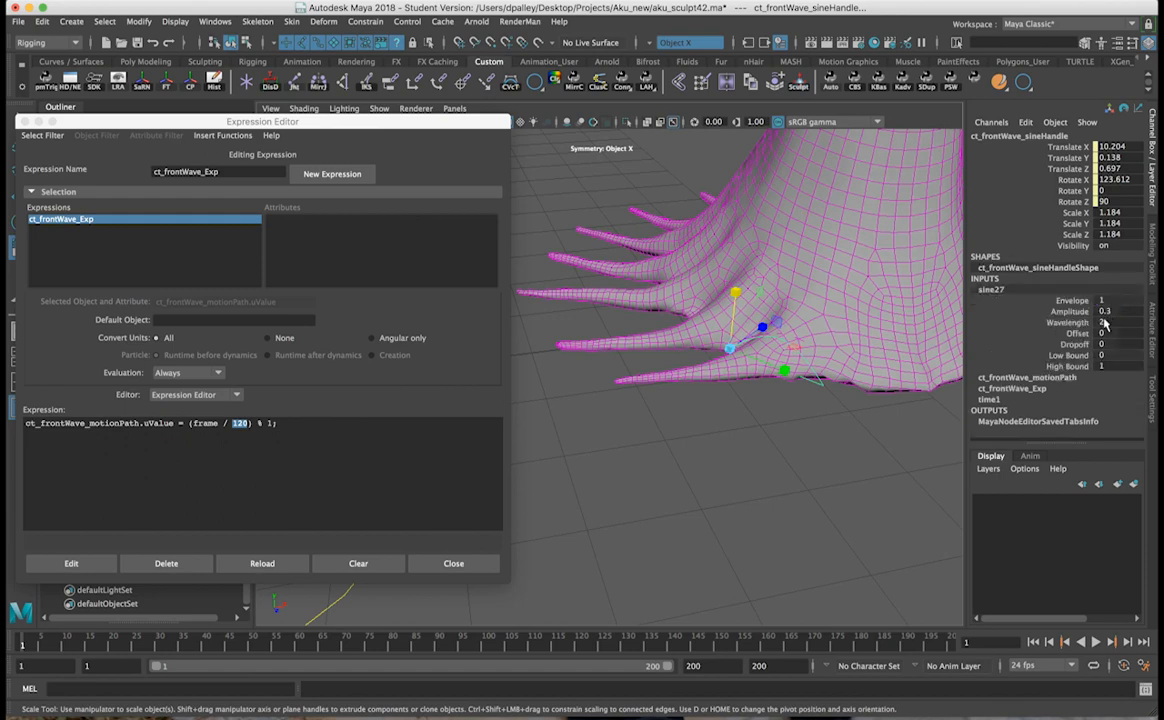
click(1110, 356)
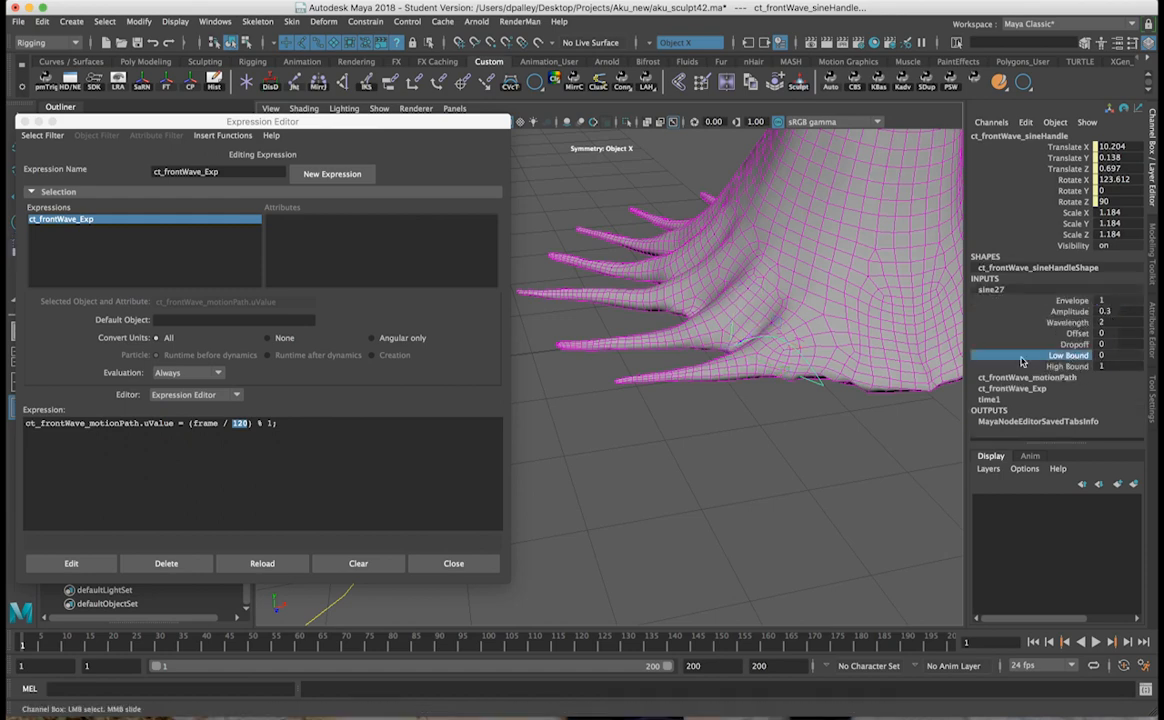
click(1096, 642)
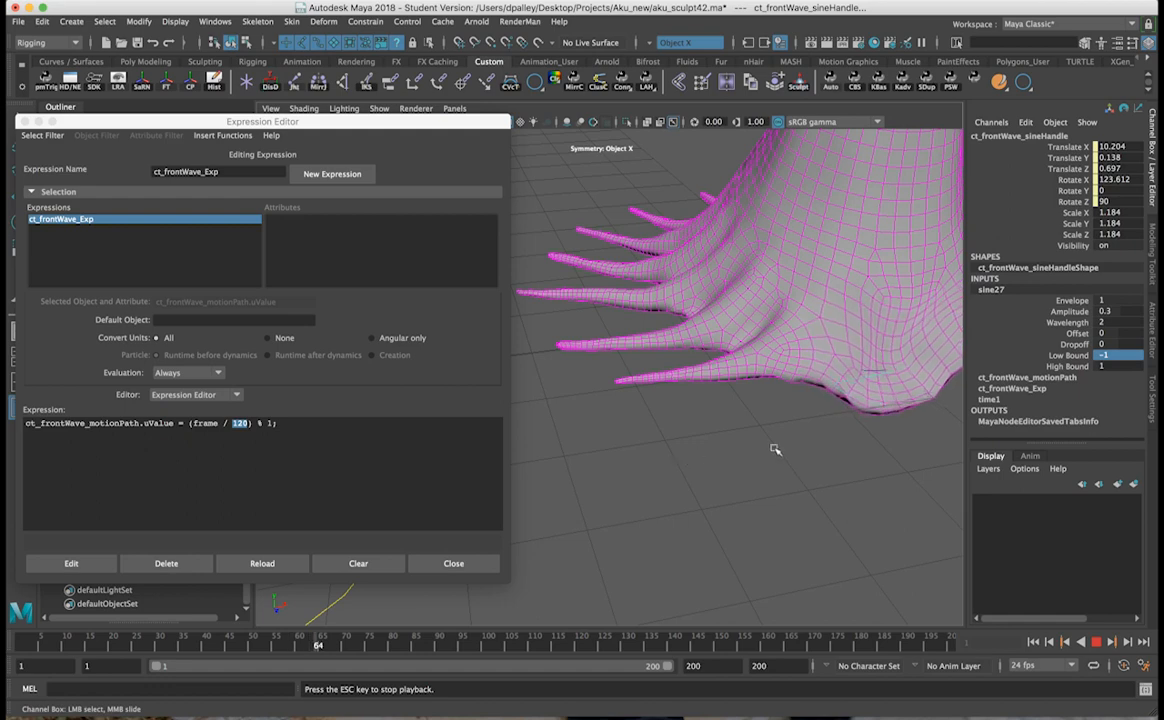
alt+drag(816, 447, 636, 431)
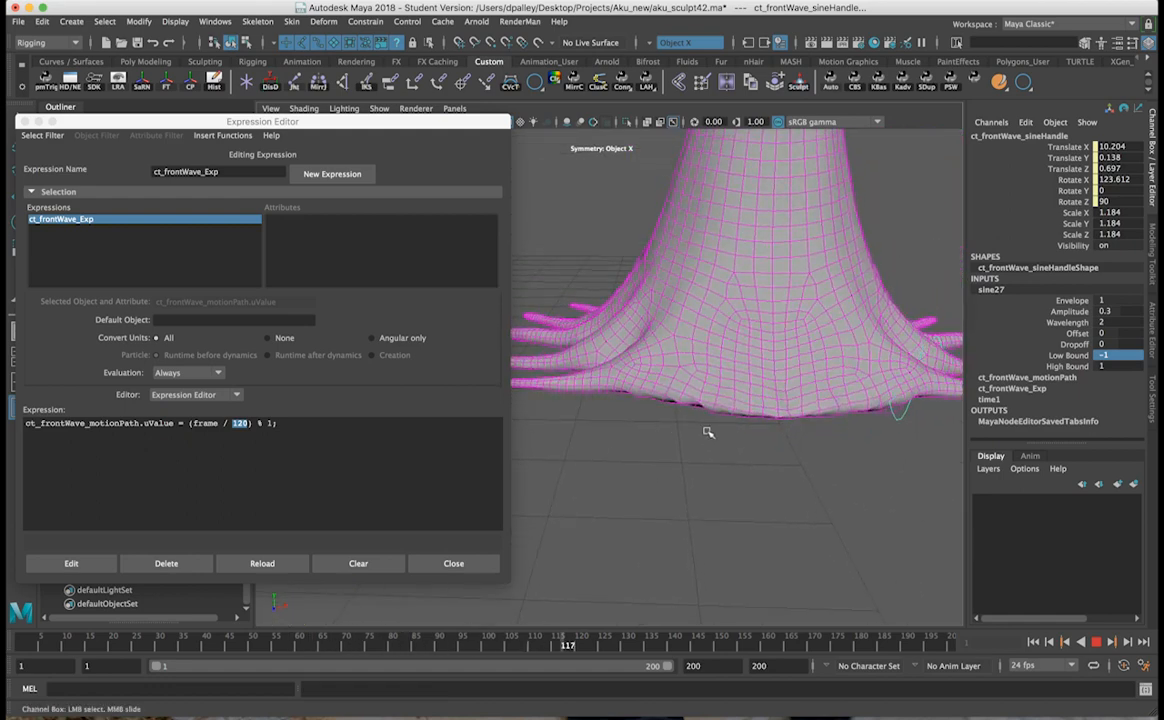
click(1096, 641)
Step: Set the sine27 deformer's Low Bound back to 0
double_click(1116, 355)
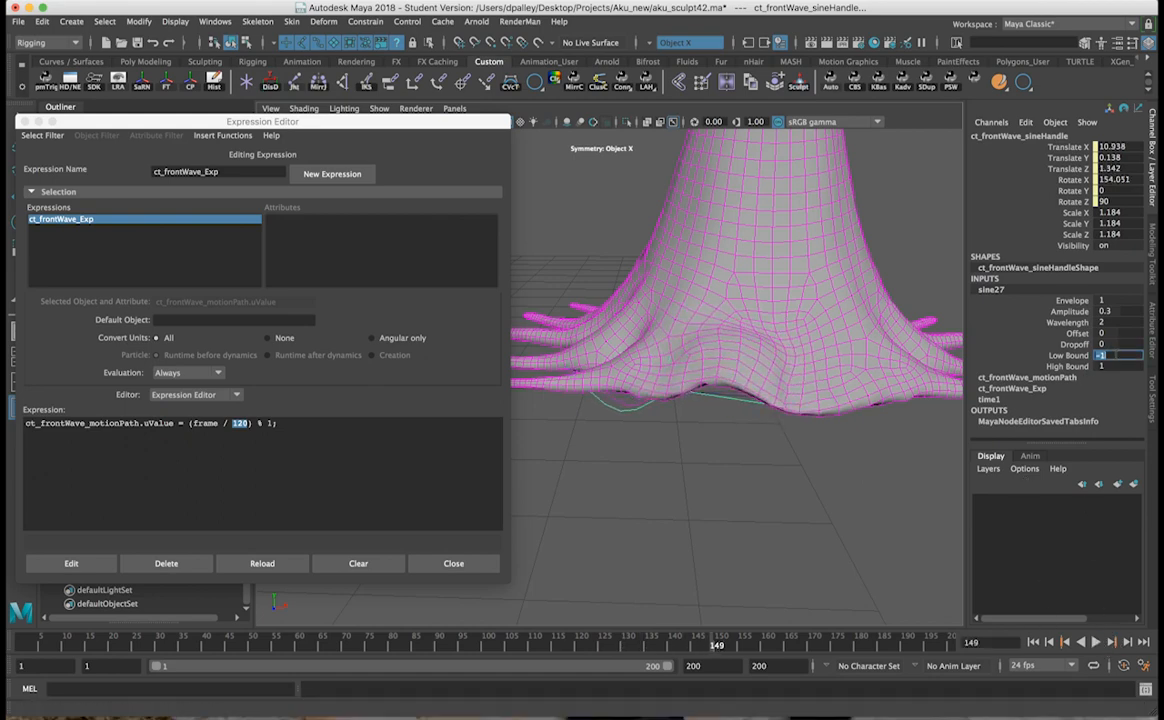
text(0)
key(Return)
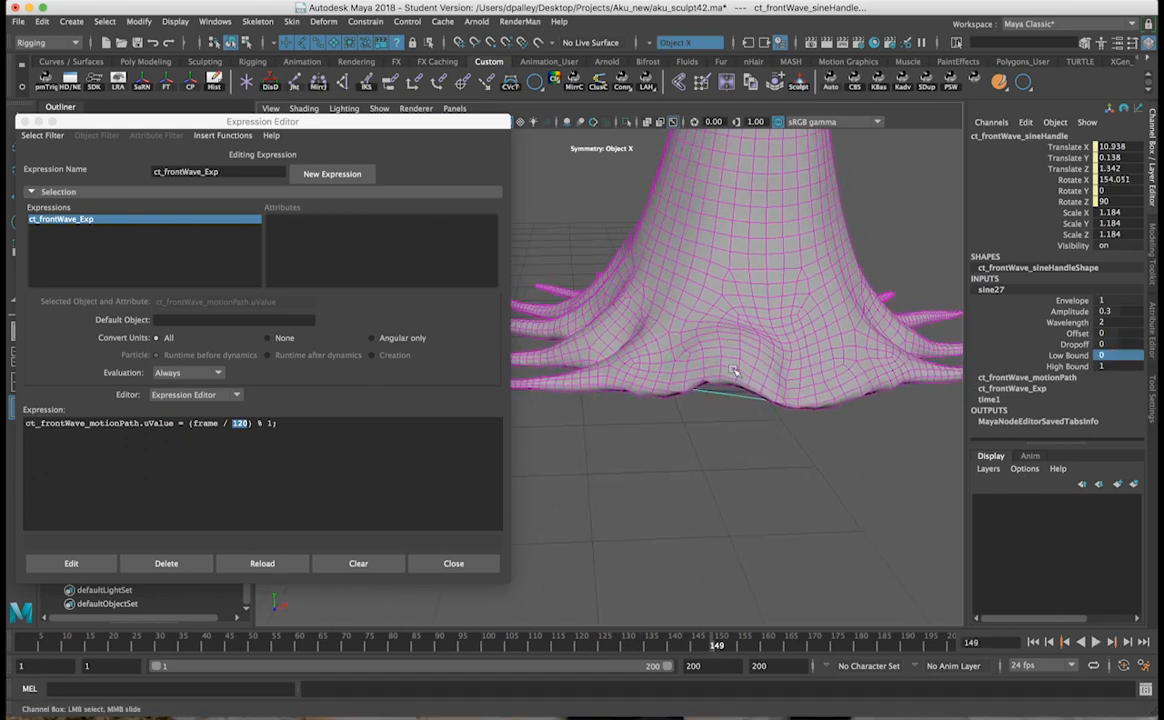
alt+drag(764, 397, 772, 397)
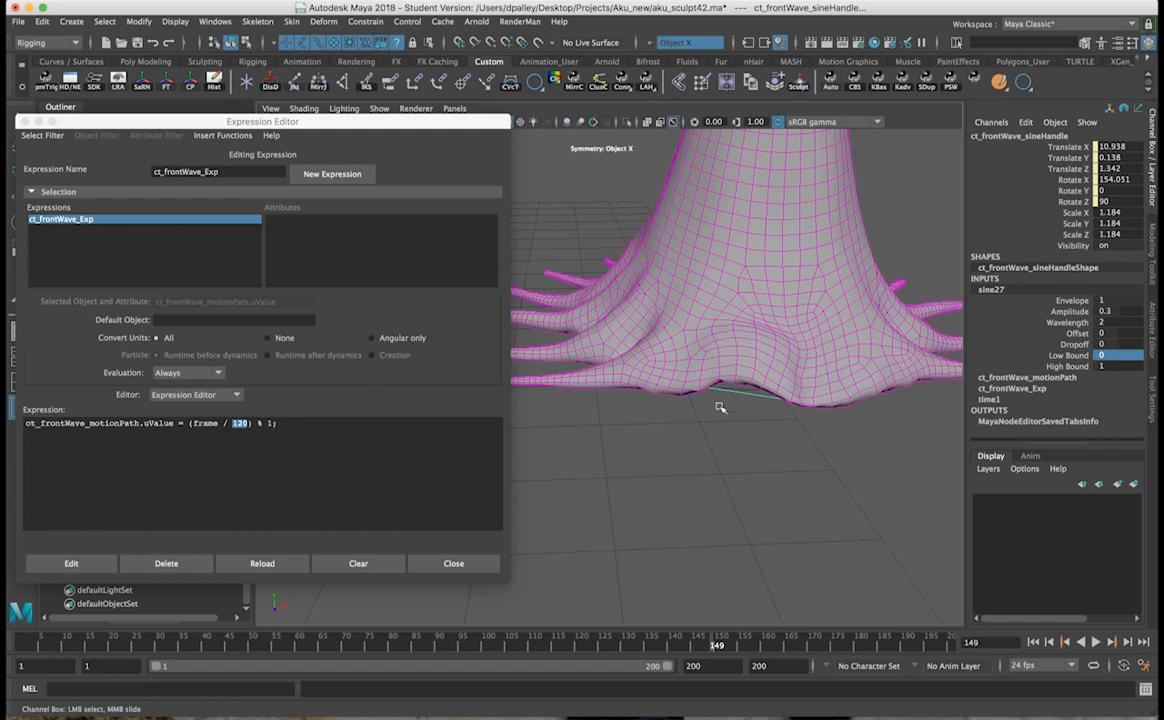
alt+drag(720, 406, 717, 402)
Step: Try raising the sine Amplitude to 0.8 and scaling the sine handle to 3.6 in X, undoing each change
click(1069, 311)
mouse_move(800, 321)
middle_down()
mouse_move(849, 321)
mouse_move(812, 324)
middle_up()
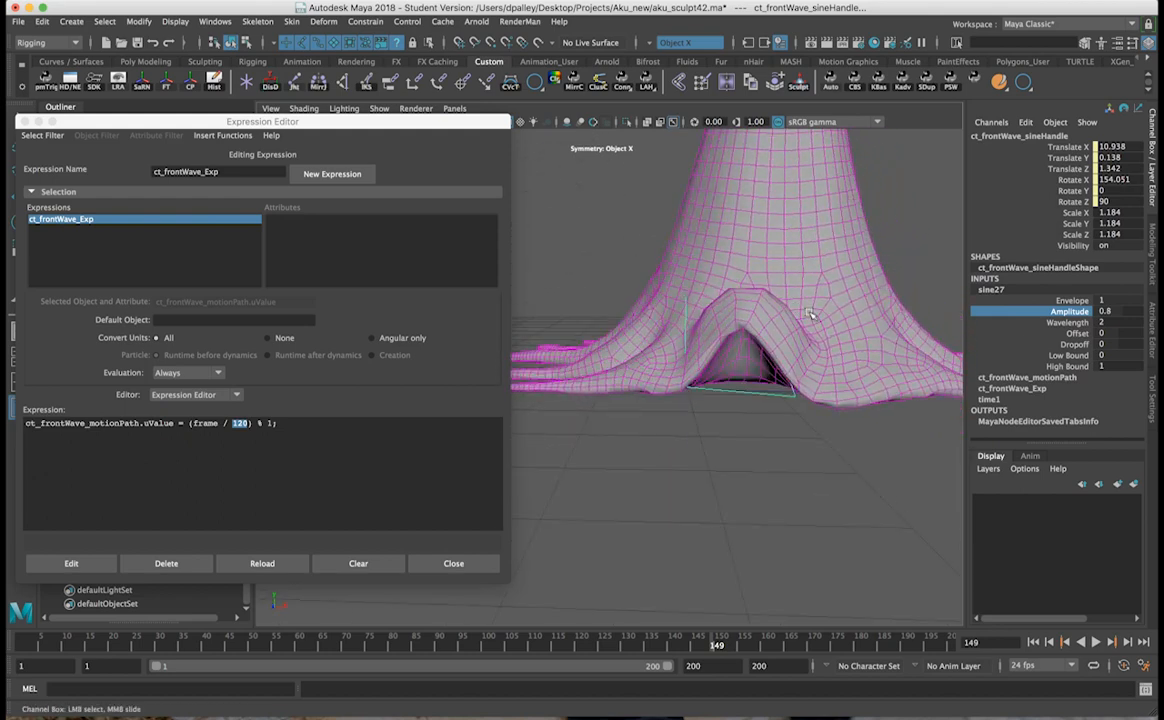
key(ctrl+z)
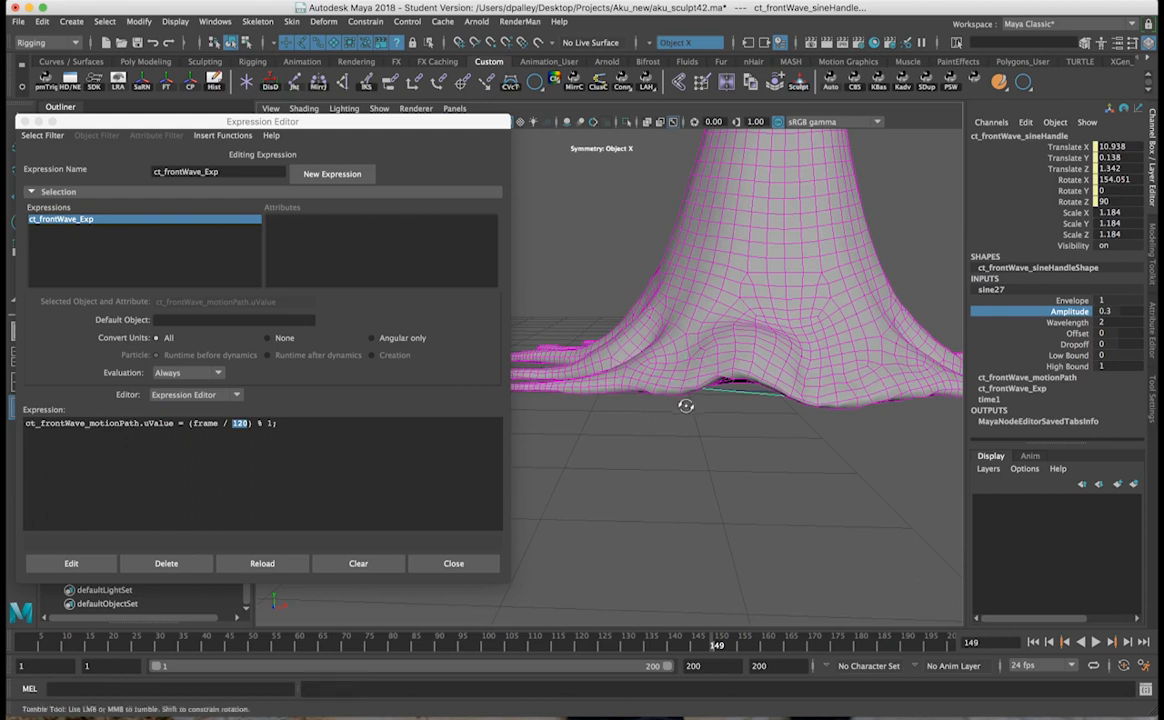
drag(689, 316, 697, 199)
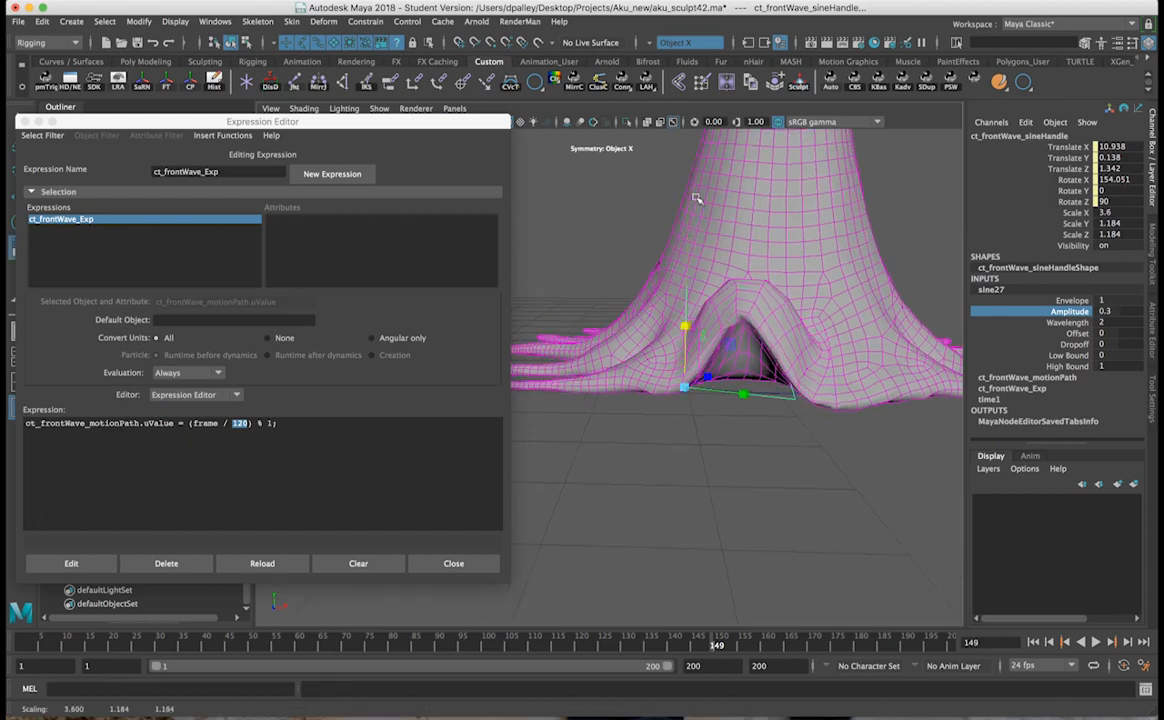
key(z)
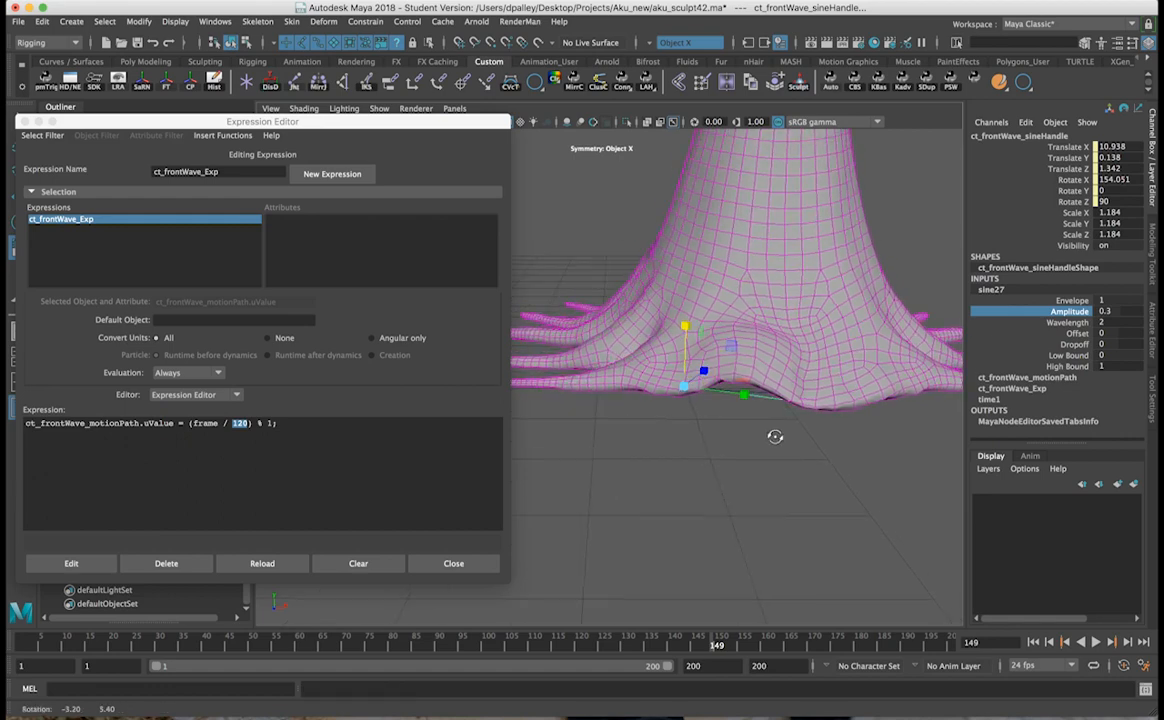
Step: Deselect the sine handle and move the Expression Editor aside to uncover the creature's base
mouse_move(820, 460)
alt+mouse_down()
mouse_move(813, 447)
mouse_move(772, 447)
mouse_move(821, 457)
mouse_move(763, 455)
alt+mouse_up()
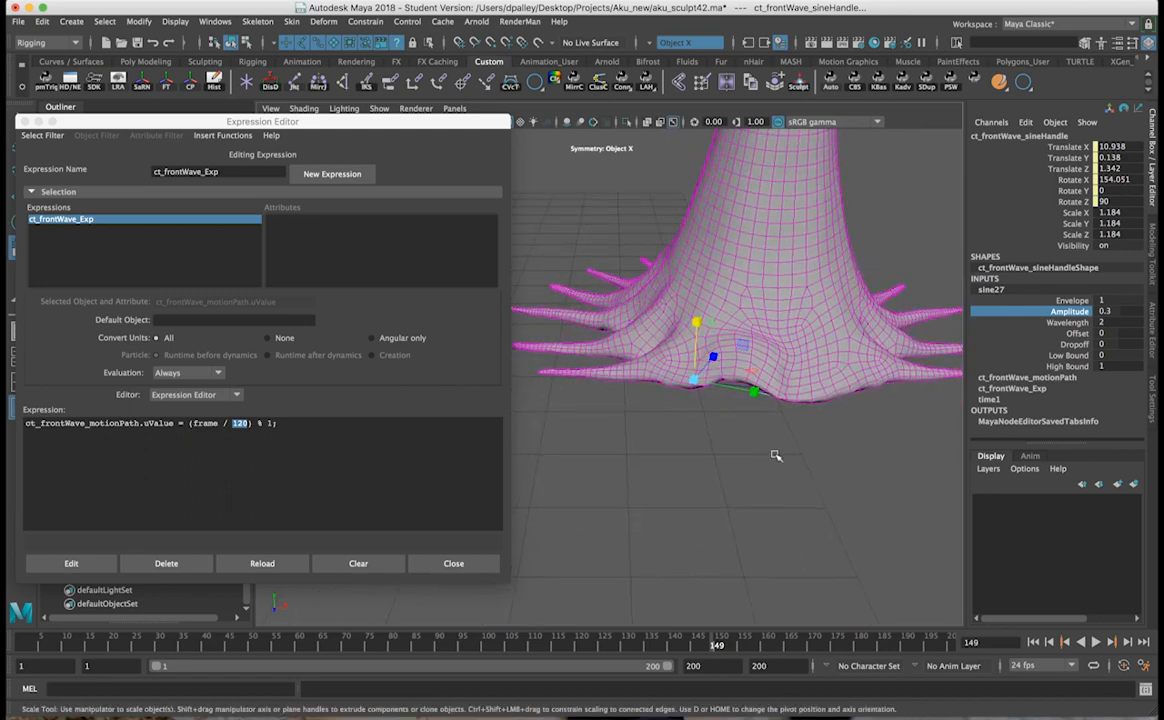
click(761, 480)
alt+drag(761, 480, 705, 456)
drag(445, 122, 777, 583)
alt+right_drag(800, 533, 560, 510)
alt+middle_drag(786, 448, 813, 447)
alt+drag(813, 447, 585, 553)
alt+drag(397, 478, 527, 445)
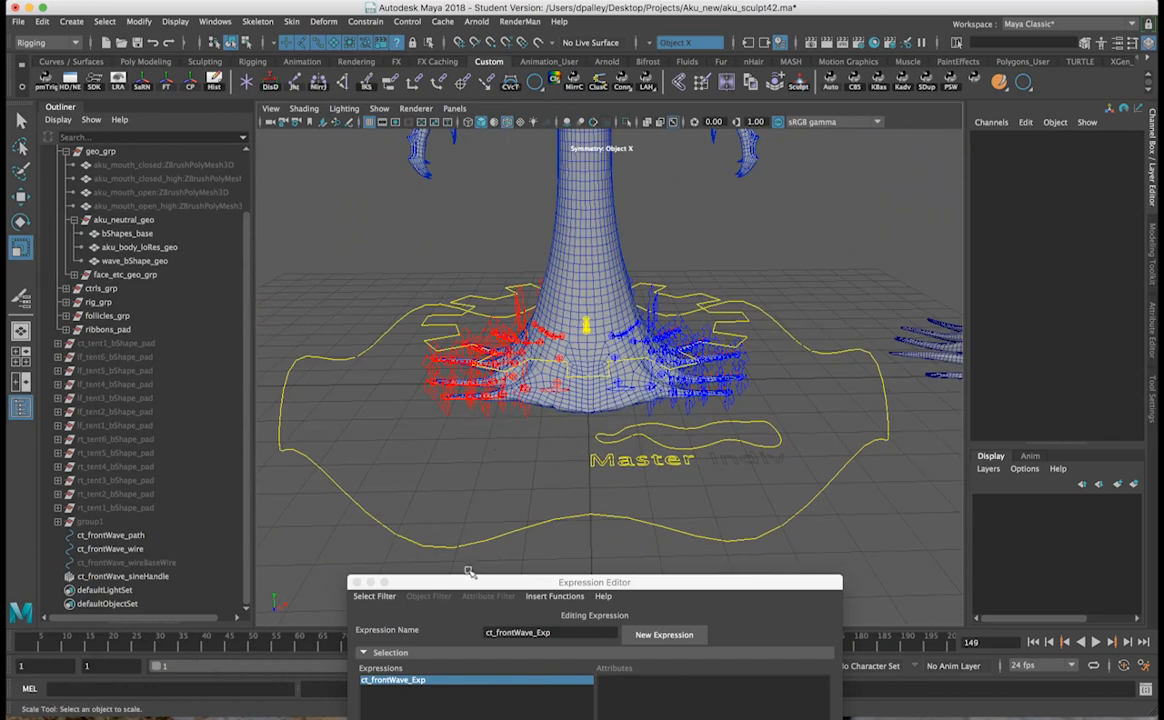
drag(437, 590, 406, 657)
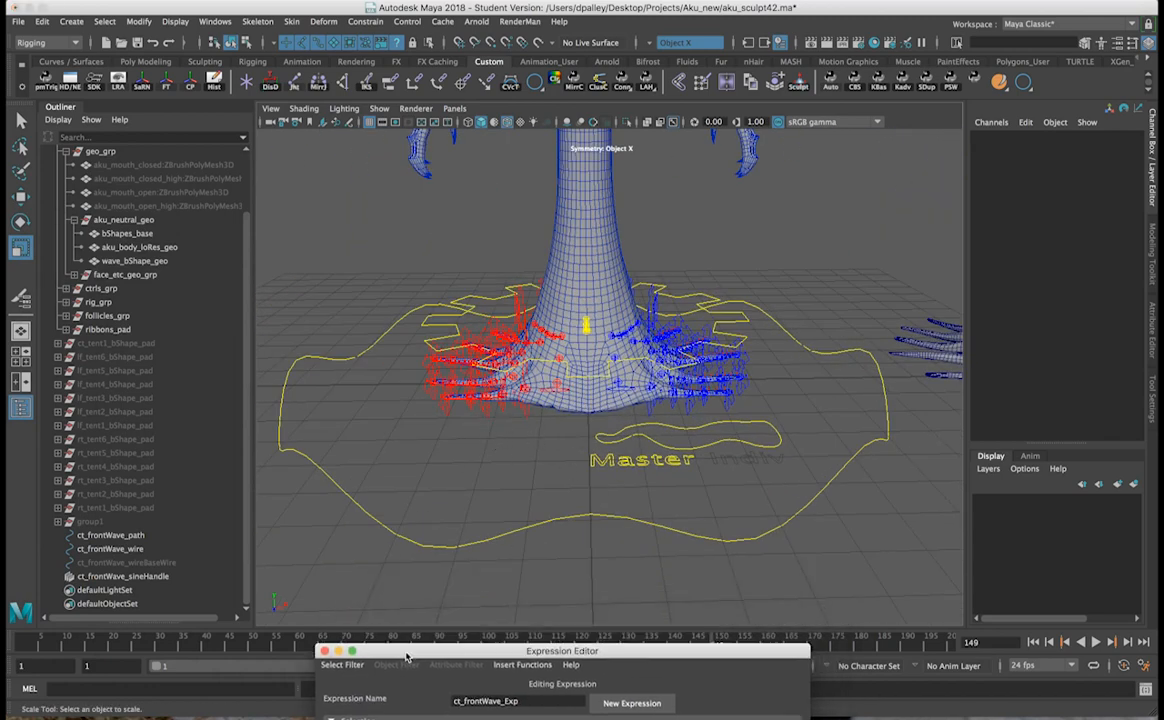
click(725, 540)
alt+middle_drag(881, 541, 816, 521)
click(775, 525)
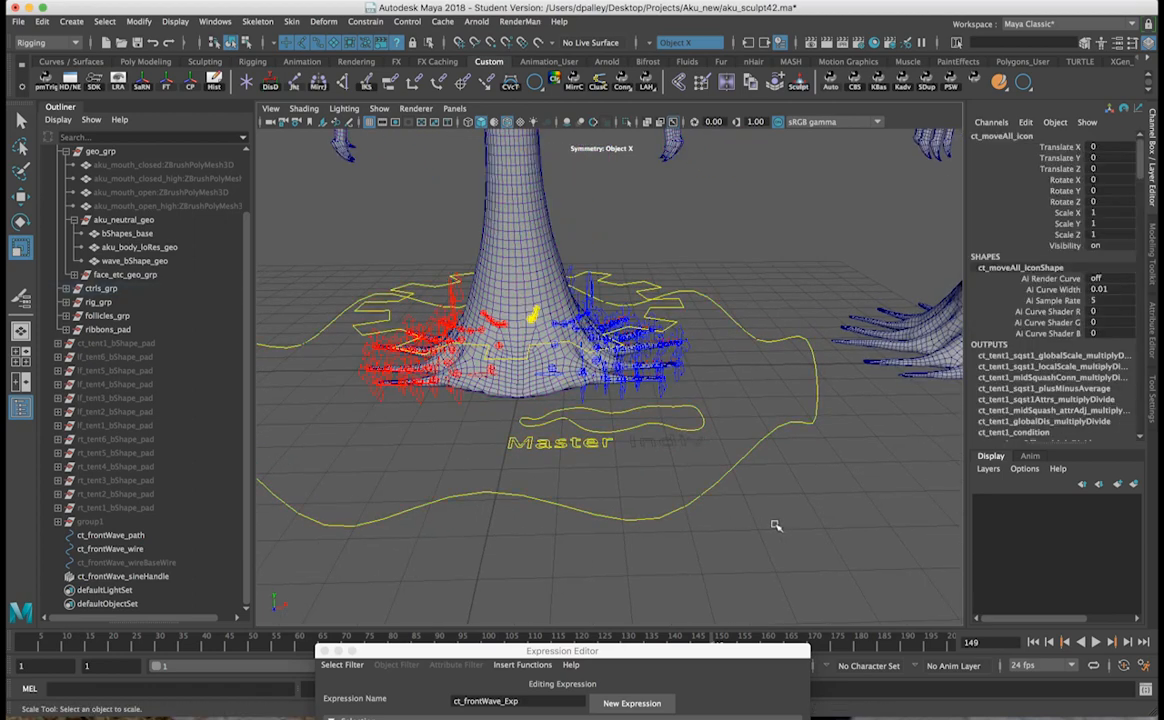
Step: Frame the front orthographic view on the tentacle base of the separate wave mesh beside the main rig
click(20, 332)
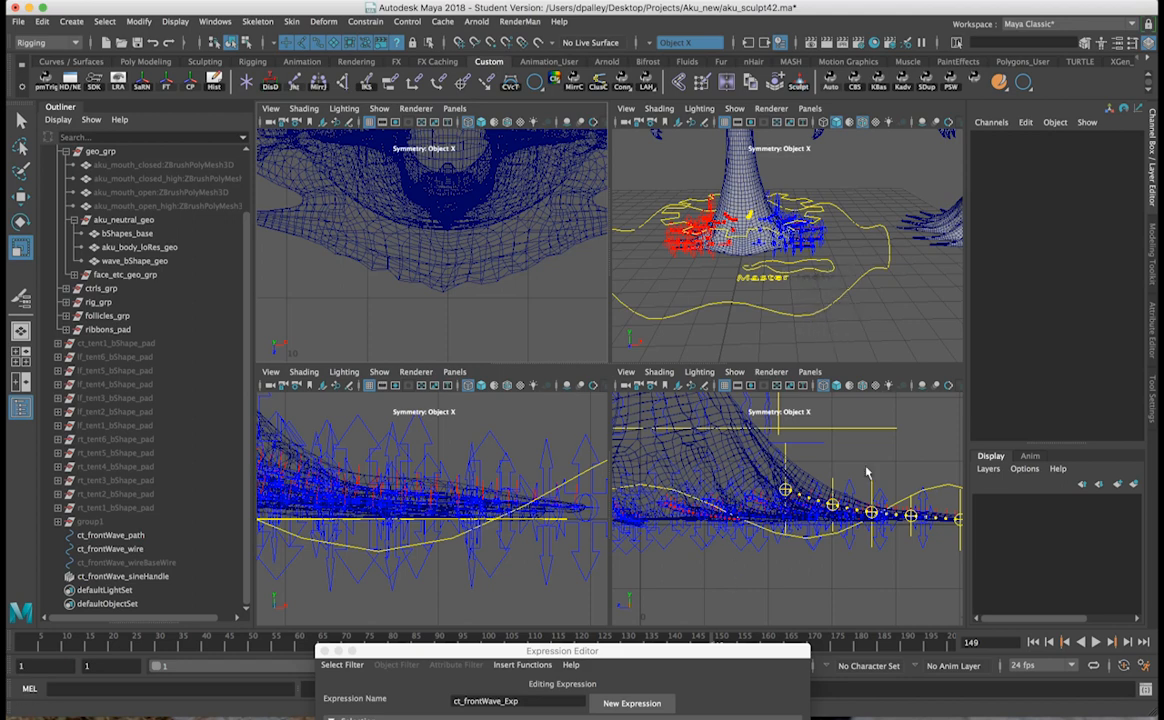
key(space)
scroll(688, 347, down, 3)
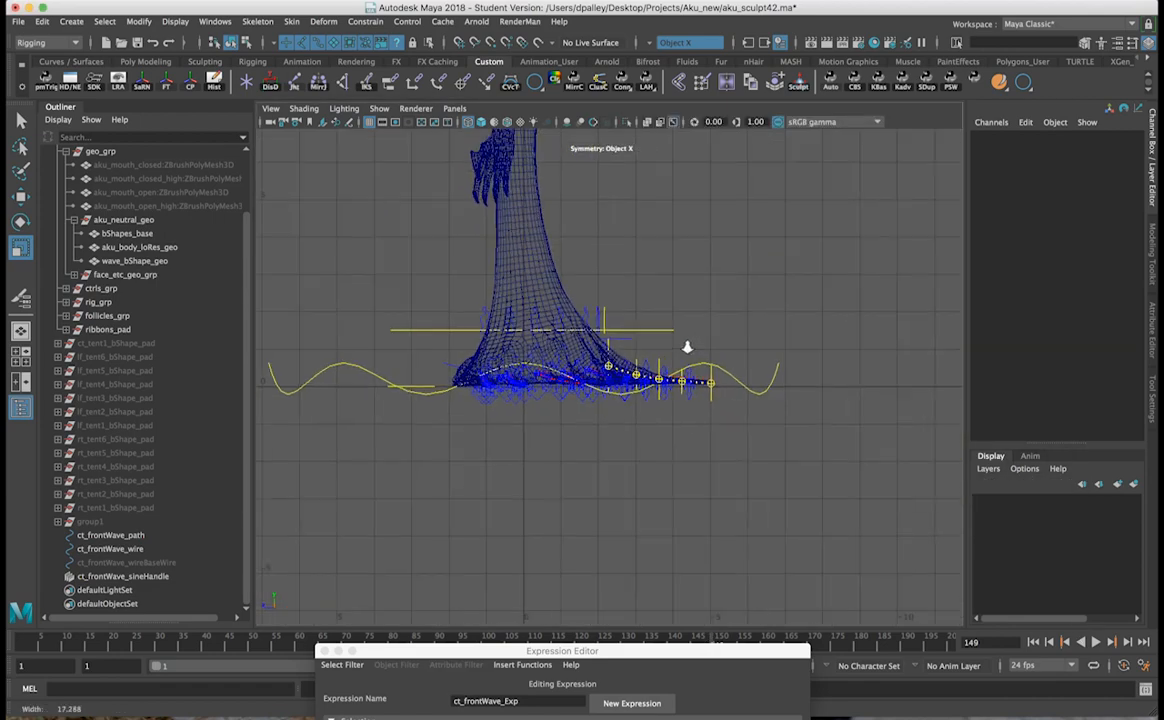
key(space)
key(space)
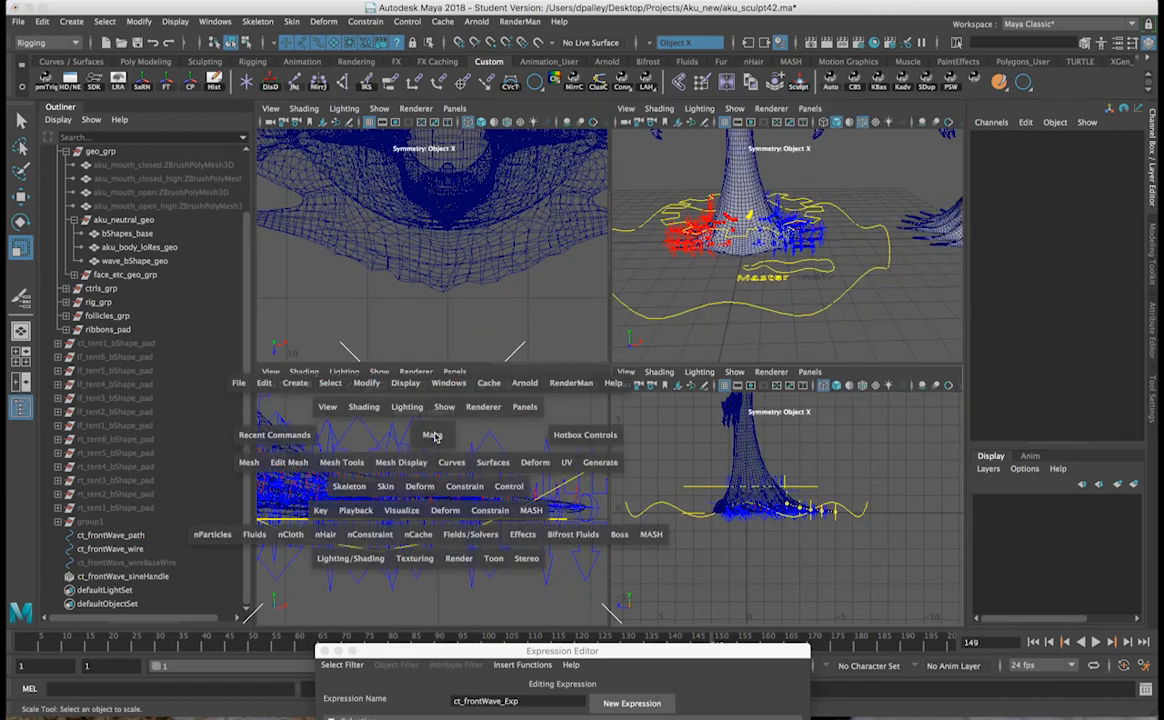
scroll(437, 434, down, 5)
alt+middle_drag(437, 434, 641, 411)
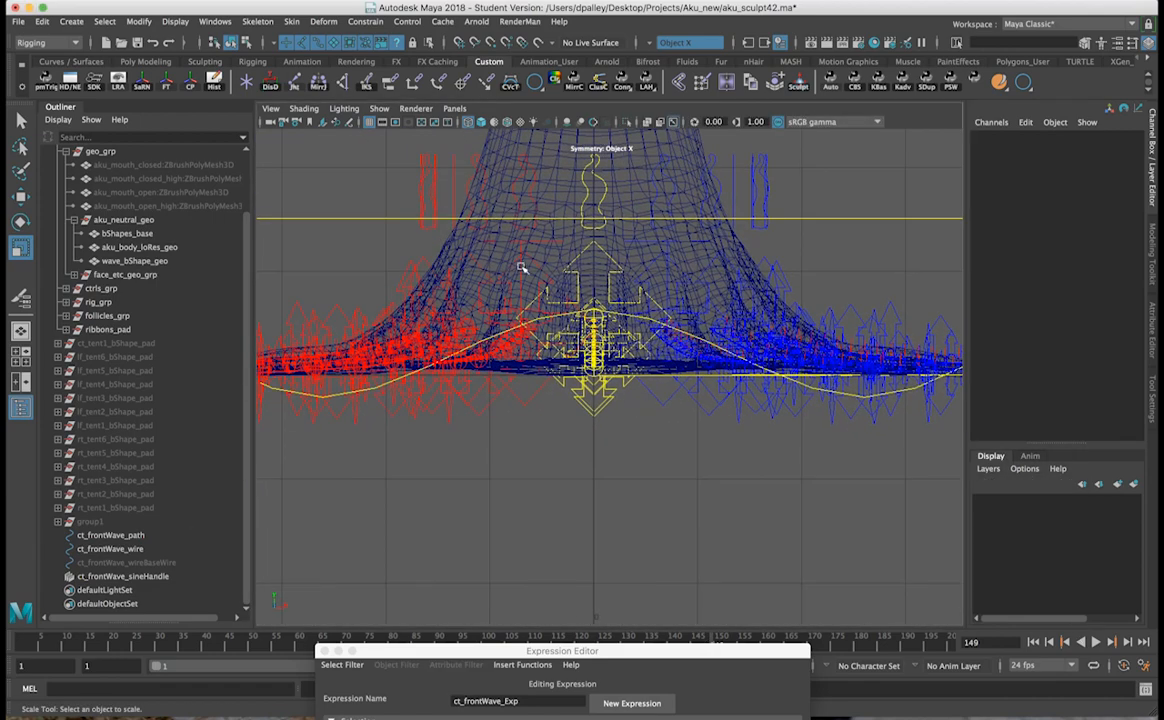
alt+middle_drag(825, 334, 473, 322)
scroll(629, 312, down, 5)
alt+middle_drag(688, 308, 411, 309)
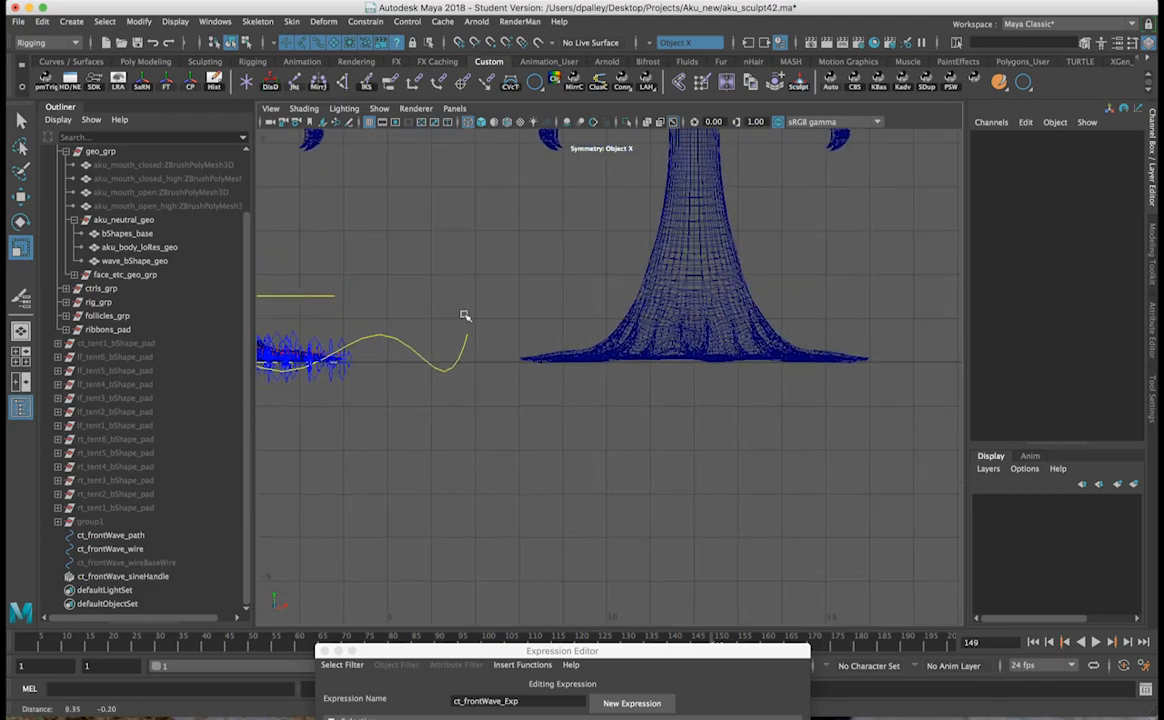
alt+middle_drag(661, 344, 626, 352)
scroll(626, 352, up, 5)
alt+middle_drag(738, 366, 759, 372)
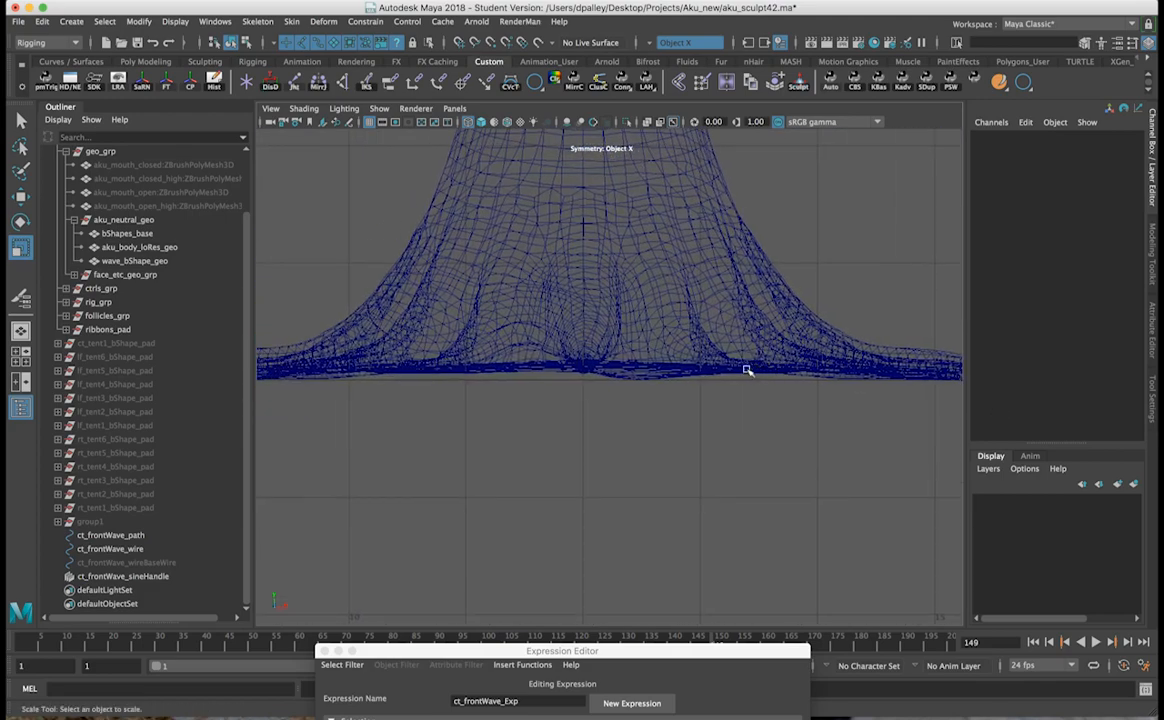
Step: Draw a CV curve around the wave mesh's base with a straight top edge, near-vertical sides and a wavy bottom edge, ending at its start point
click(80, 22)
mouse_move(175, 124)
click(285, 137)
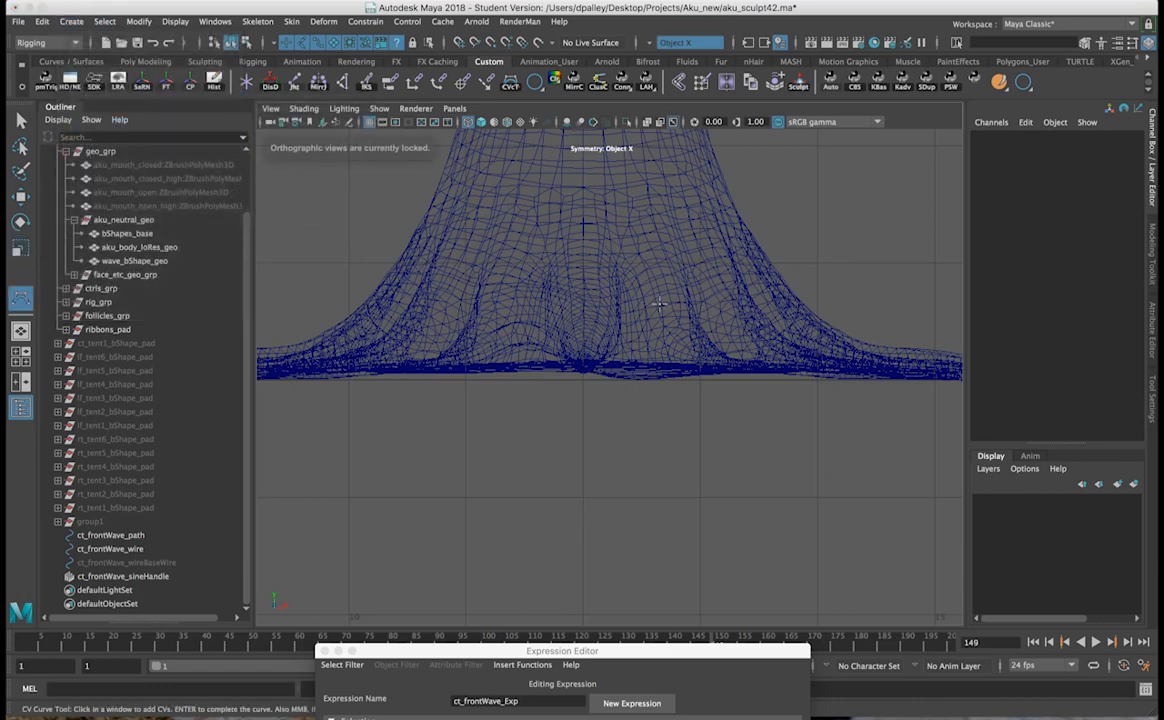
scroll(574, 294, down, 5)
scroll(566, 312, up, 3)
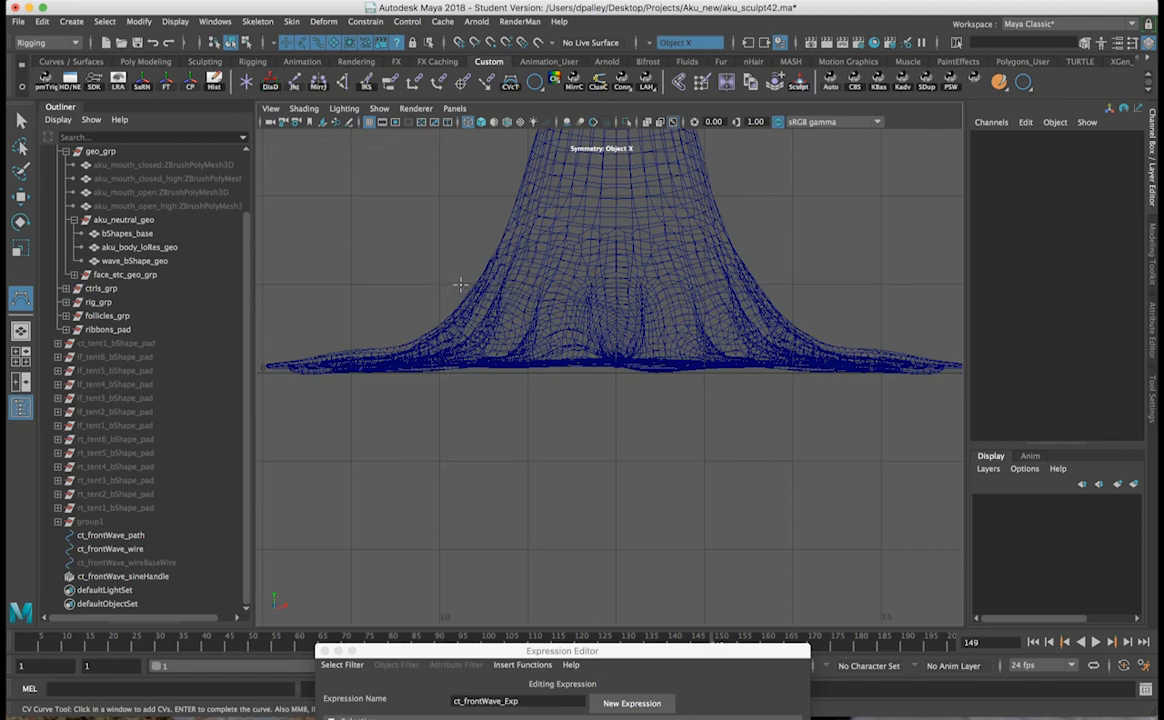
click(460, 286)
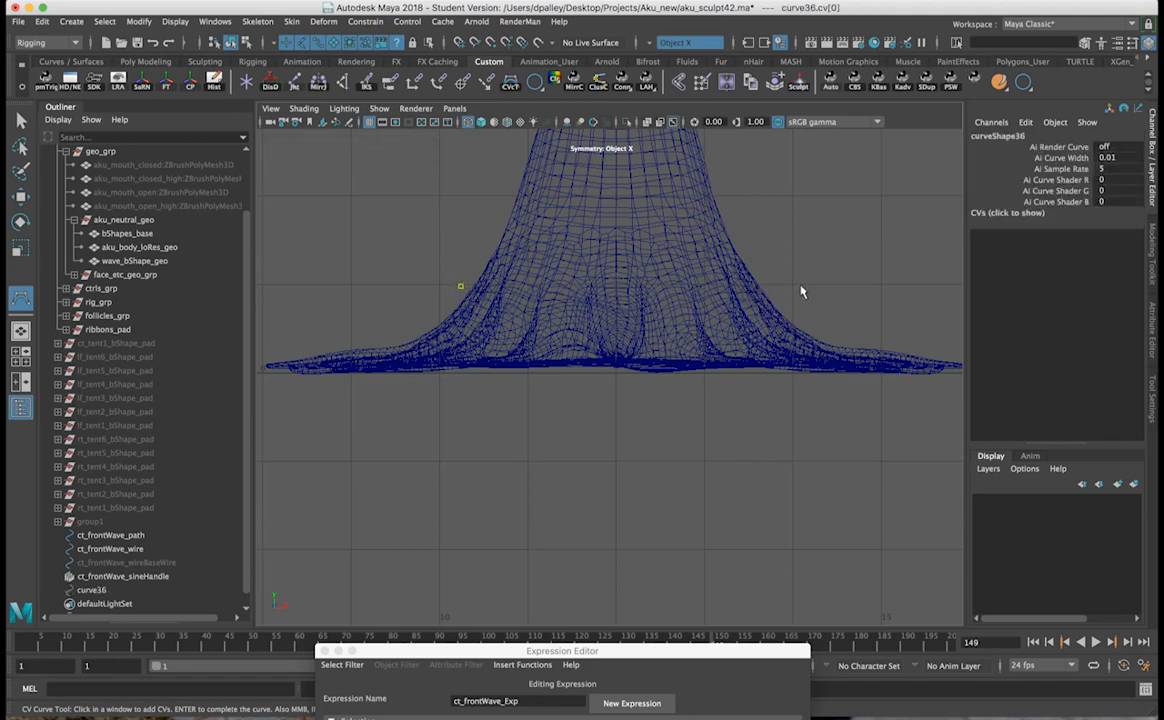
click(778, 286)
click(788, 286)
click(795, 297)
click(800, 323)
click(806, 352)
click(812, 381)
click(806, 391)
click(786, 390)
click(763, 387)
click(740, 398)
click(713, 390)
click(706, 382)
click(694, 380)
click(678, 390)
click(661, 394)
click(648, 392)
click(630, 385)
click(618, 389)
click(613, 391)
click(600, 392)
click(585, 393)
click(556, 386)
click(530, 390)
click(510, 393)
click(490, 394)
click(470, 390)
click(455, 386)
click(441, 389)
click(421, 362)
click(428, 328)
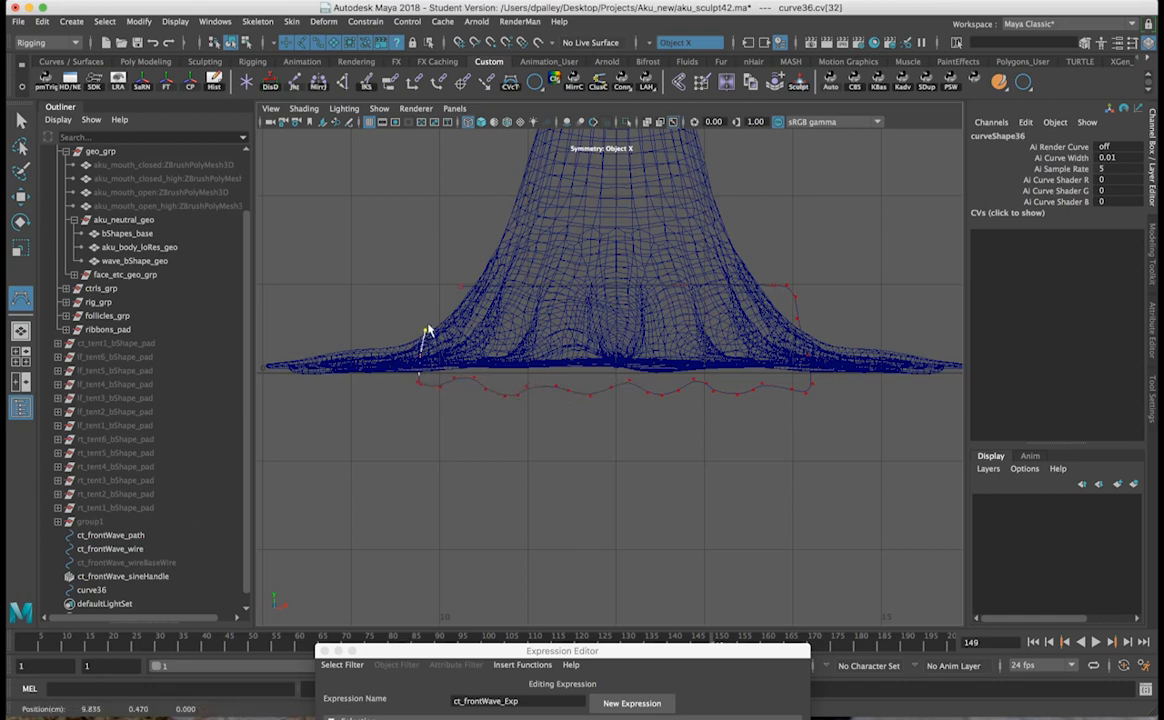
click(451, 294)
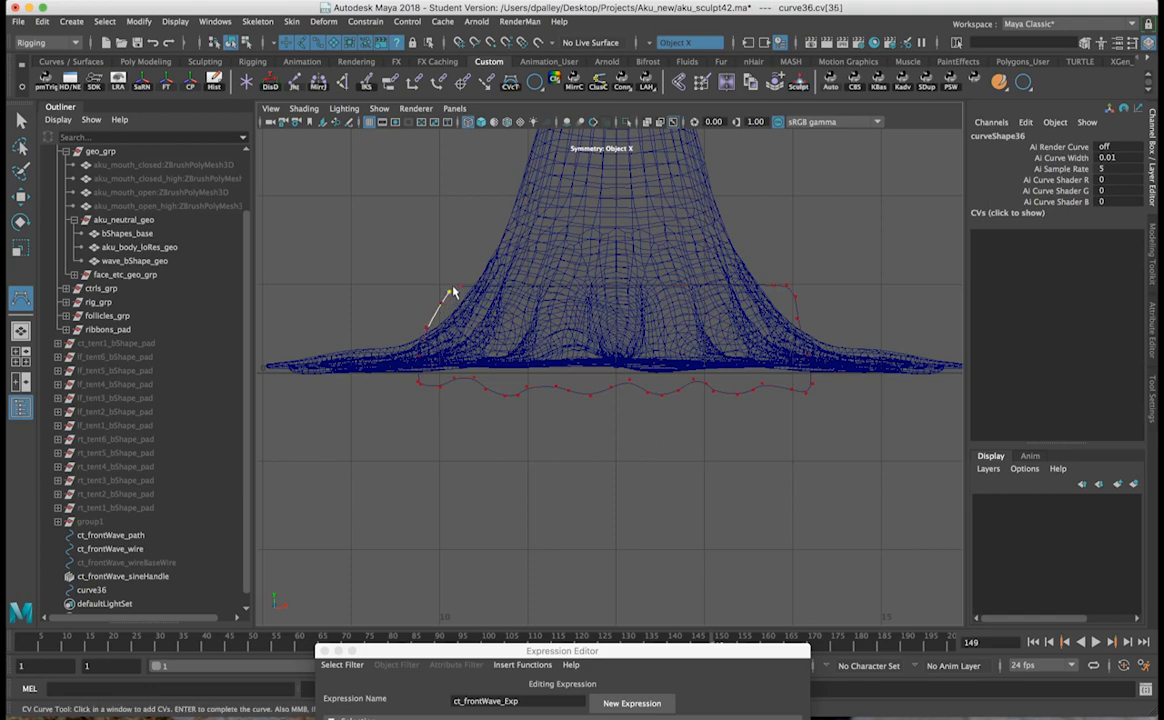
key(v)
key(Return)
key(r)
Step: Apply Open/Close to the new curve36 from the Modeling menu set
alt+right_drag(487, 286, 633, 306)
alt+middle_drag(504, 284, 581, 321)
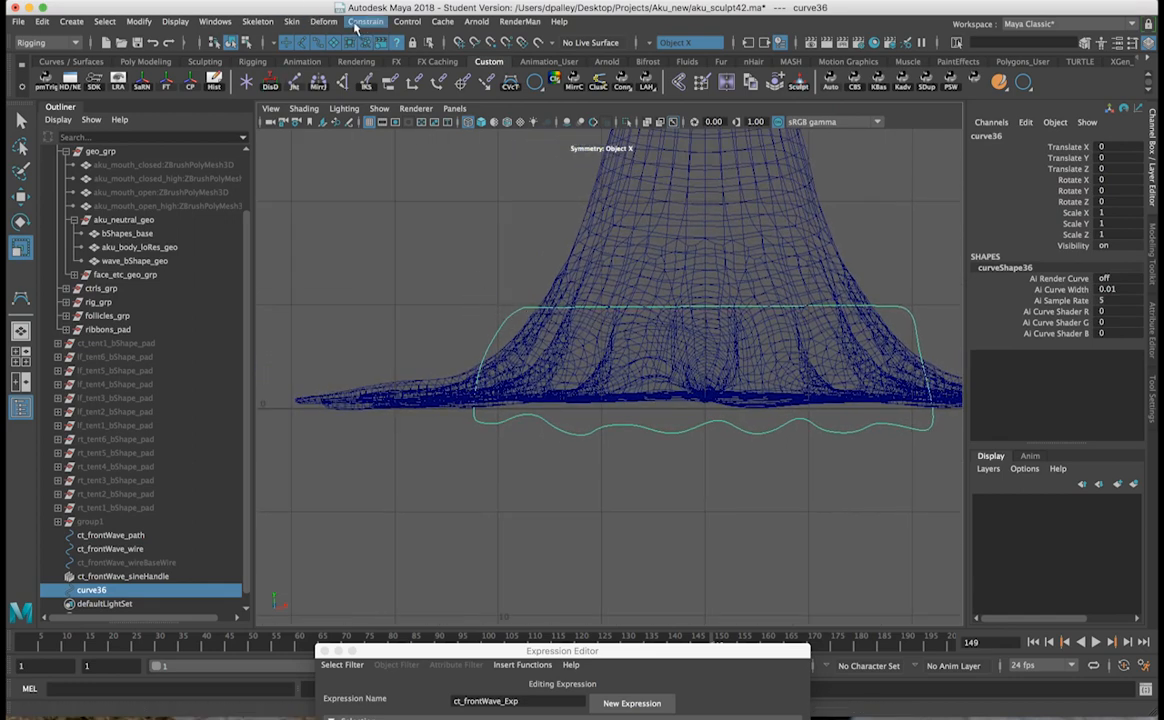
click(30, 42)
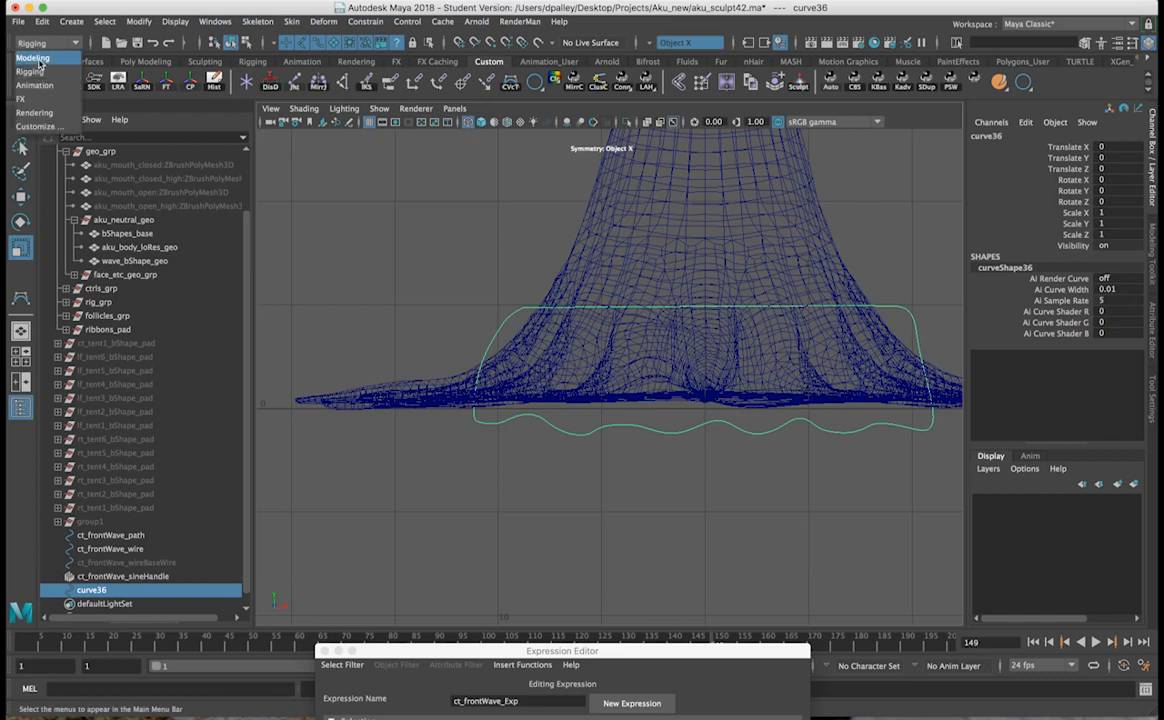
click(38, 49)
click(441, 21)
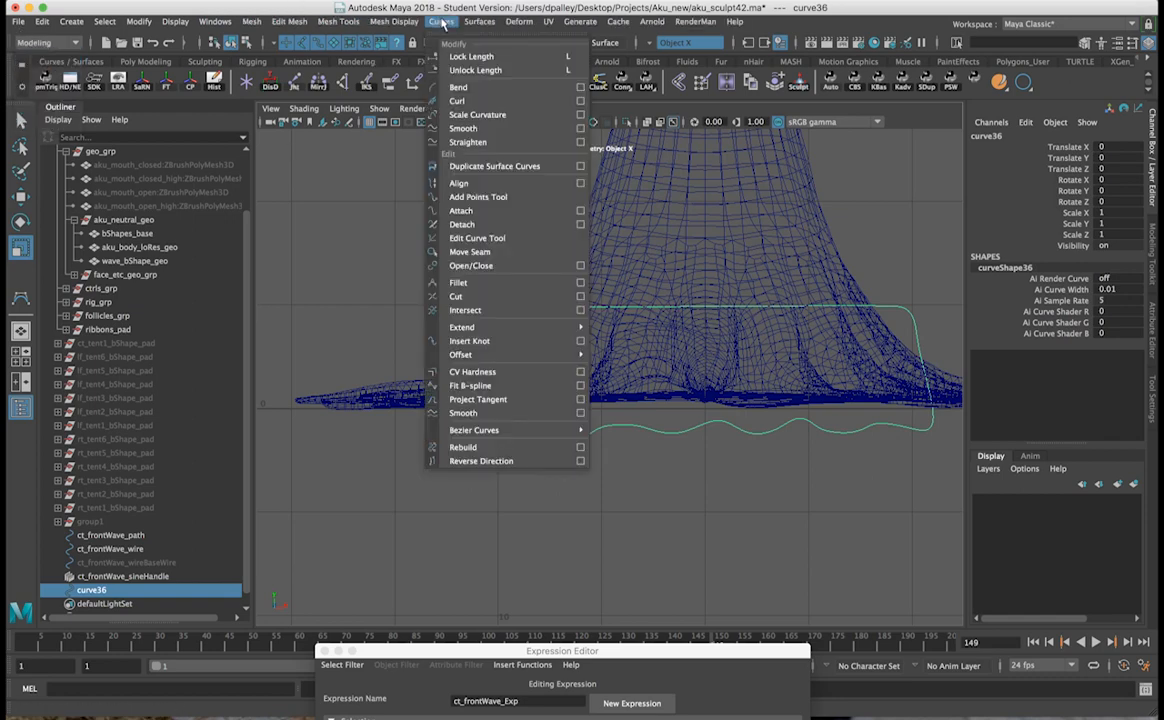
click(507, 265)
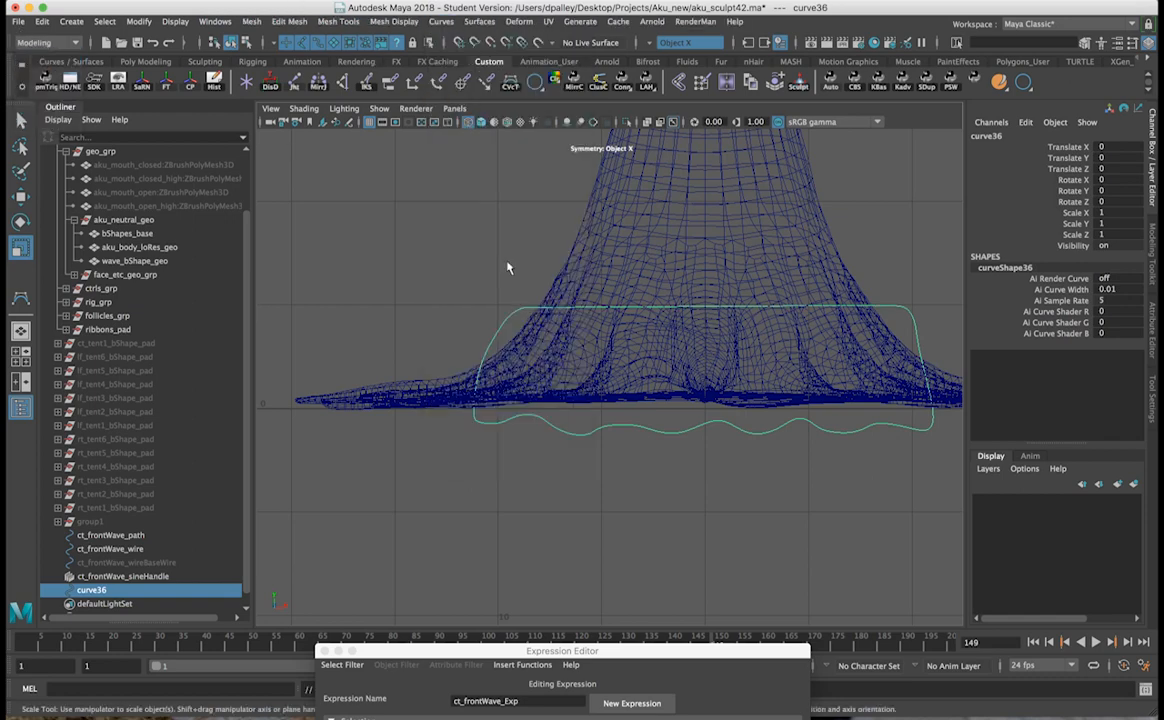
Step: Display curve36's control vertices and reposition the ones at the upper corner where the curve's ends meet
scroll(430, 250, up, 4)
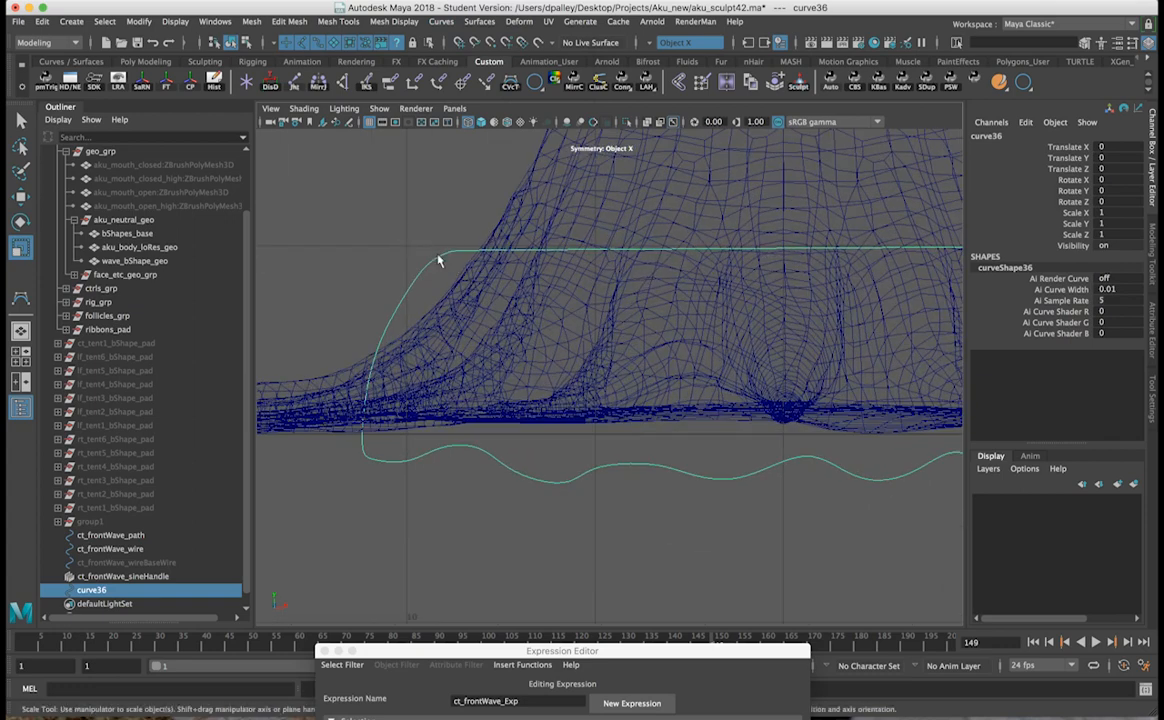
click(435, 262)
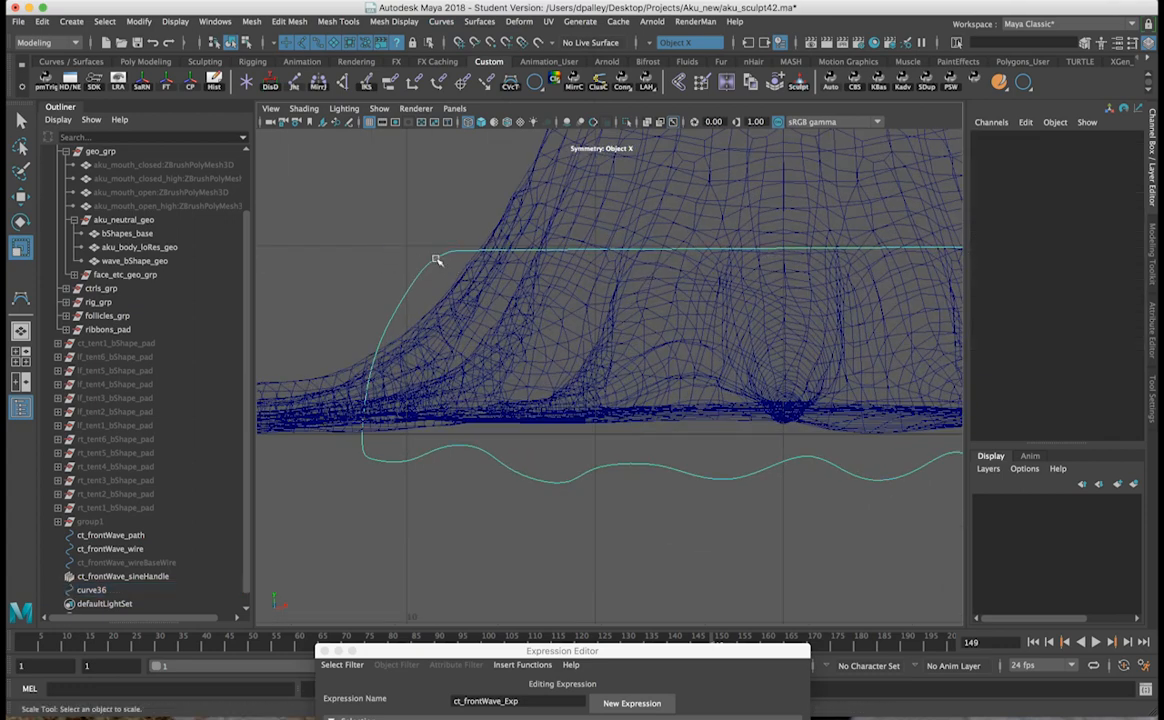
right_drag(430, 262, 352, 236)
click(452, 249)
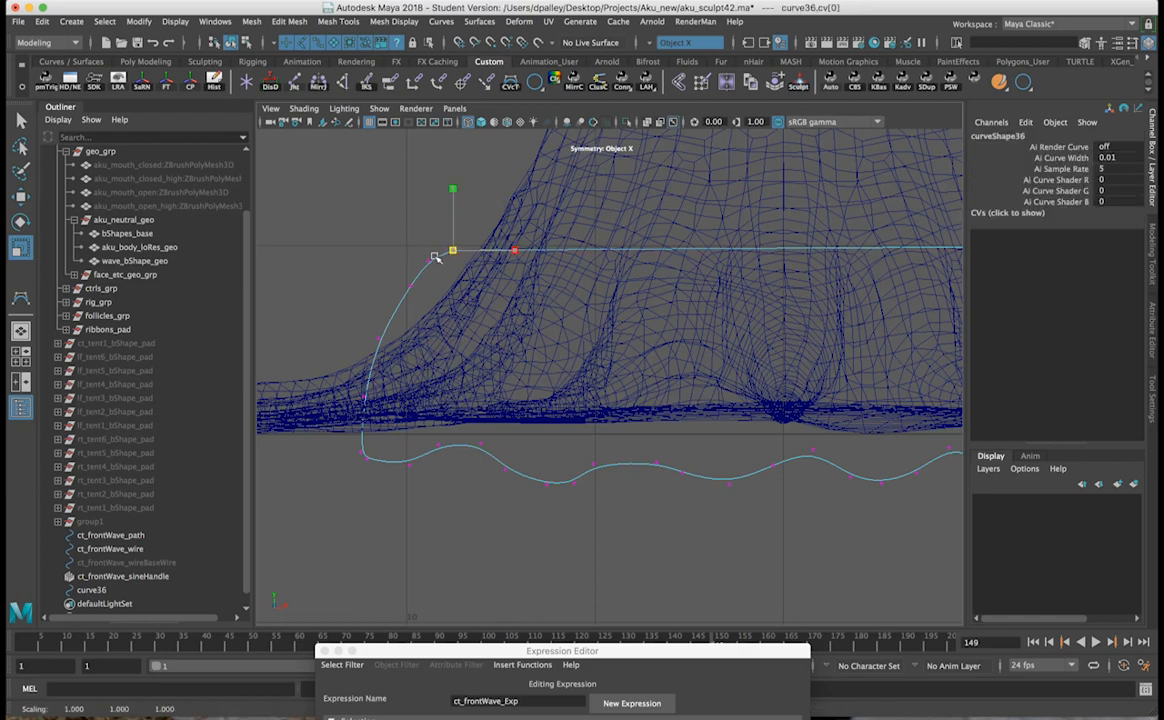
key(w)
drag(452, 251, 477, 241)
alt+right_drag(525, 291, 473, 299)
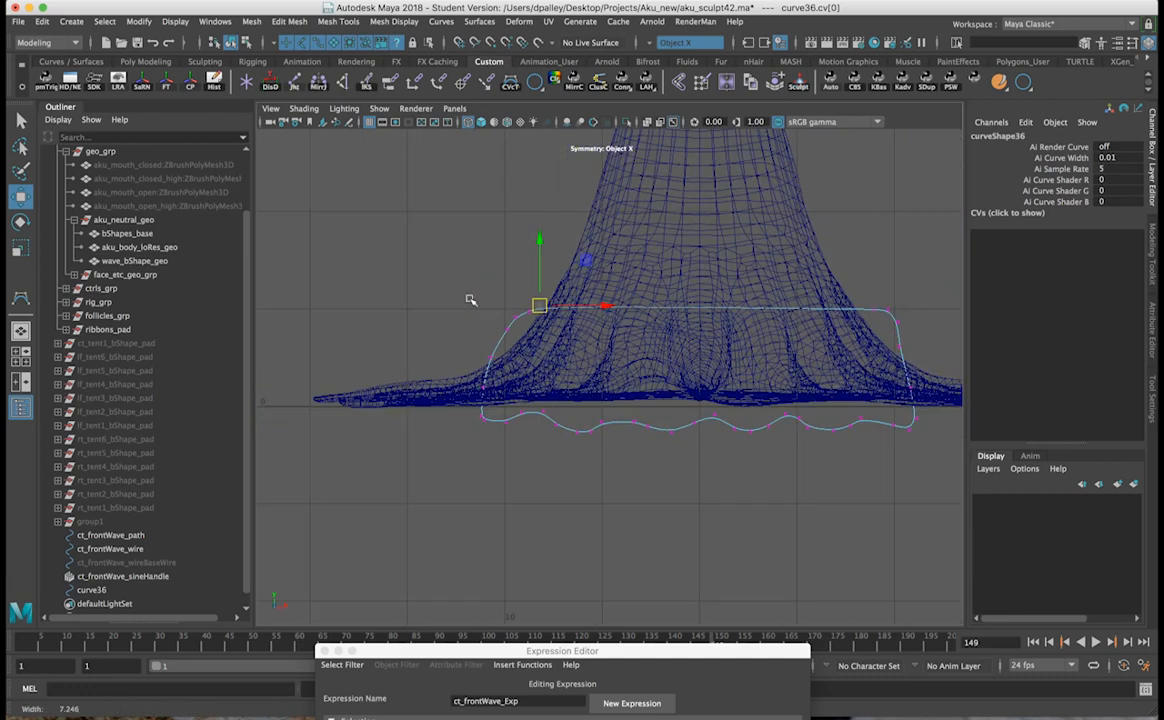
drag(531, 312, 519, 318)
click(520, 318)
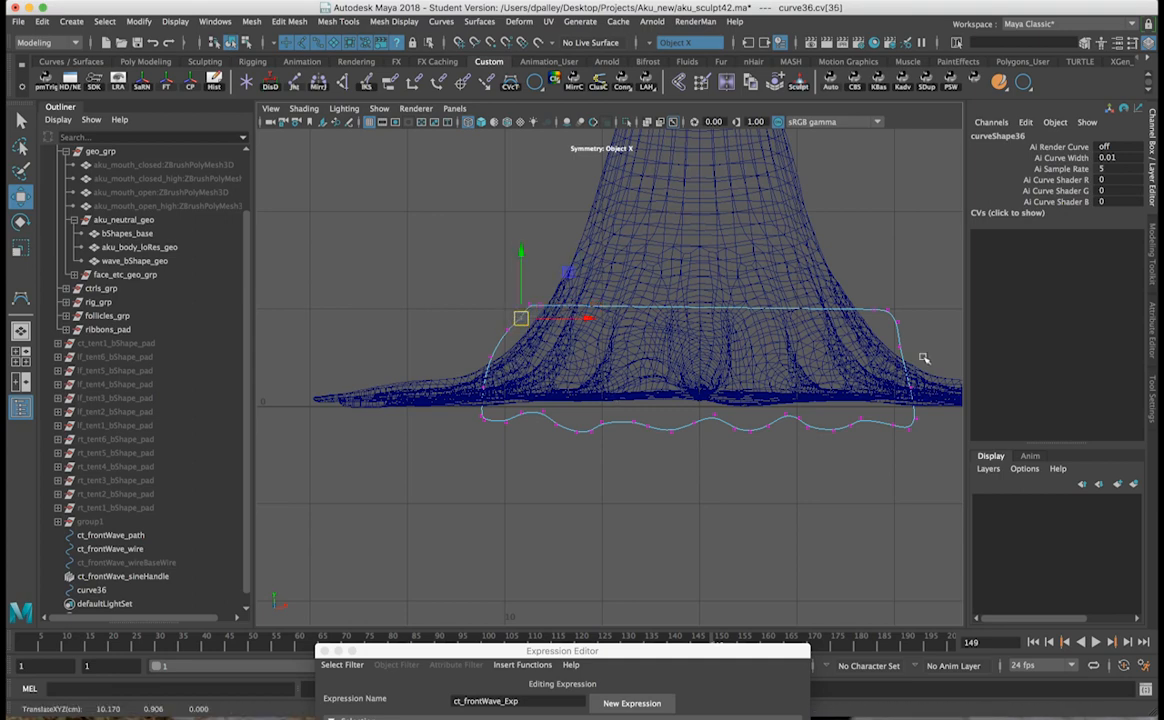
Step: Move the control vertex at curve36's upper corner slightly outward and return to selecting the whole curve
drag(522, 320, 510, 317)
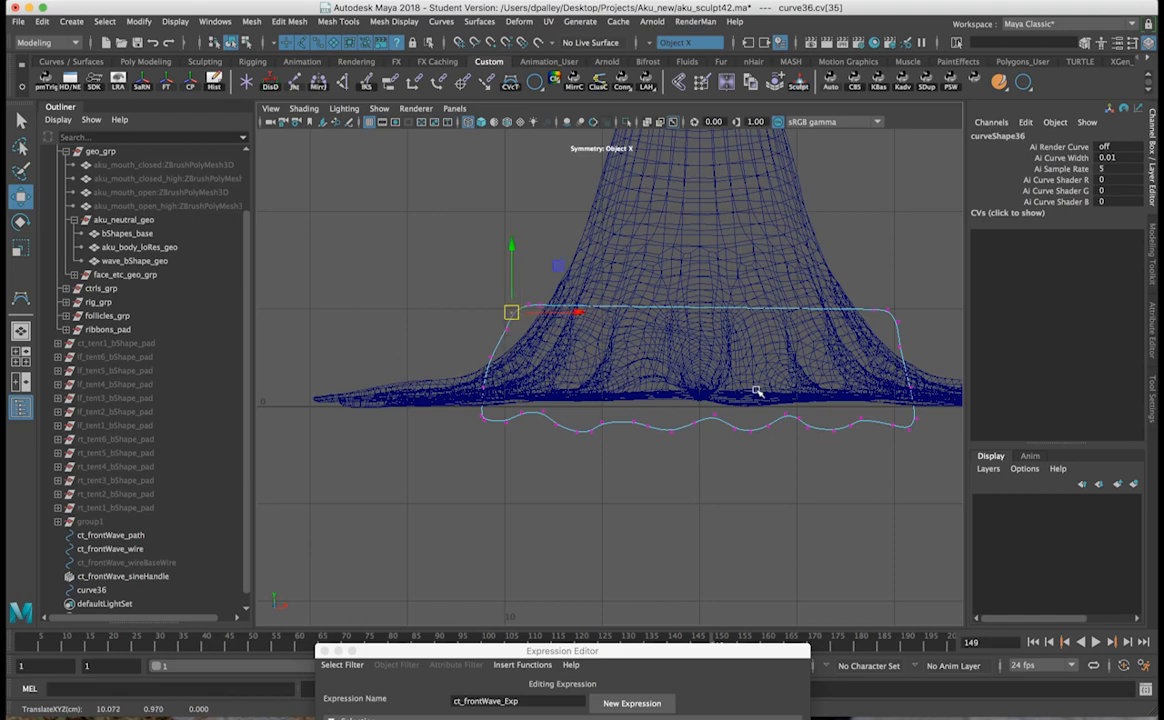
right_drag(812, 365, 876, 334)
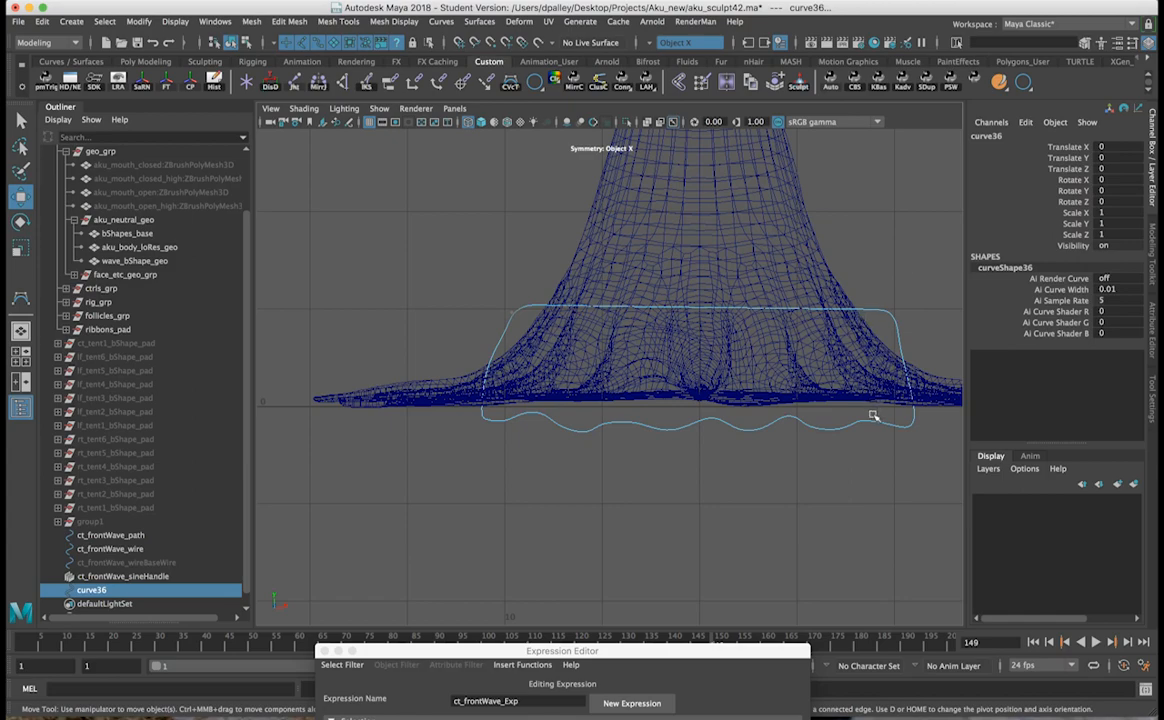
scroll(700, 392, down, 5)
Step: Centre curve36's pivot and snap the curve to the grid in front of the main rig's base, beside the Master control
key(space)
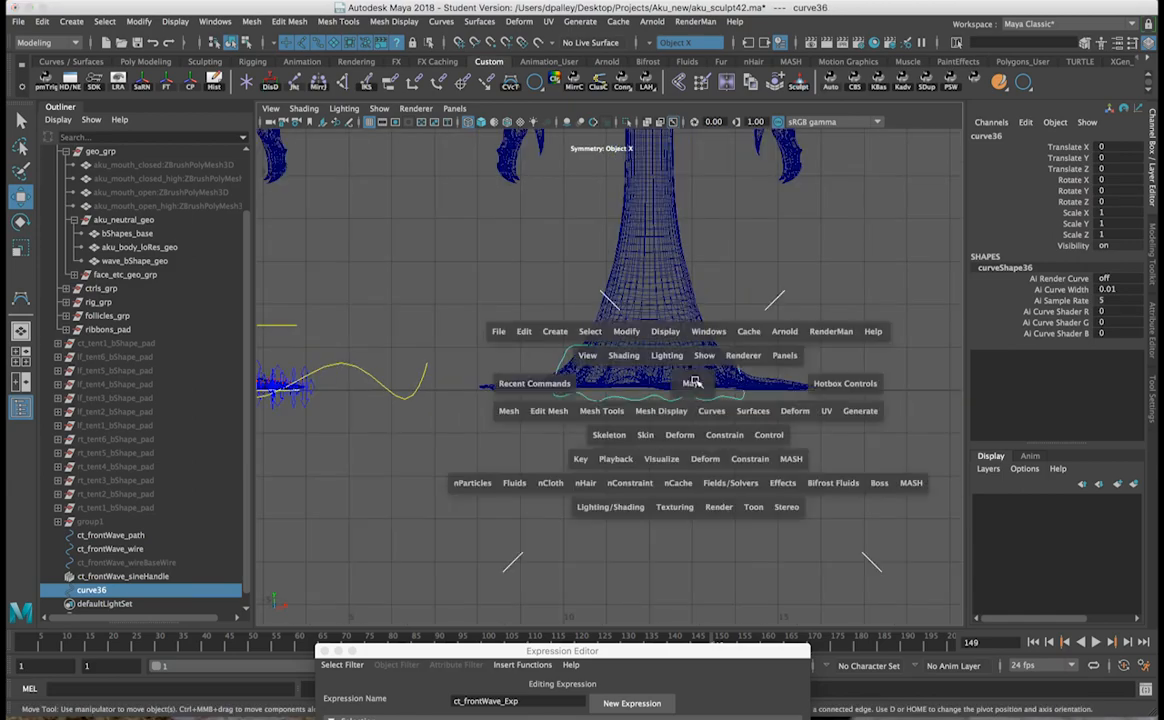
key(space)
alt+middle_drag(756, 288, 658, 296)
alt+right_drag(658, 296, 628, 298)
alt+drag(628, 298, 717, 283)
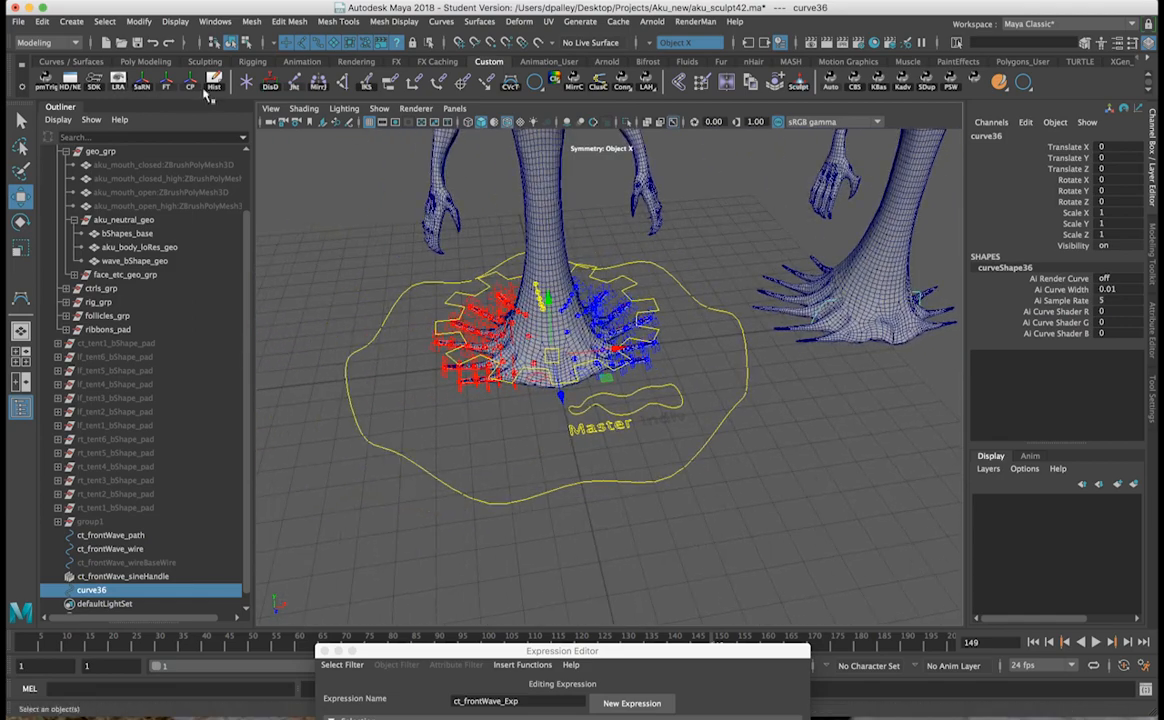
click(196, 85)
alt+middle_drag(431, 334, 556, 338)
alt+right_drag(556, 338, 642, 398)
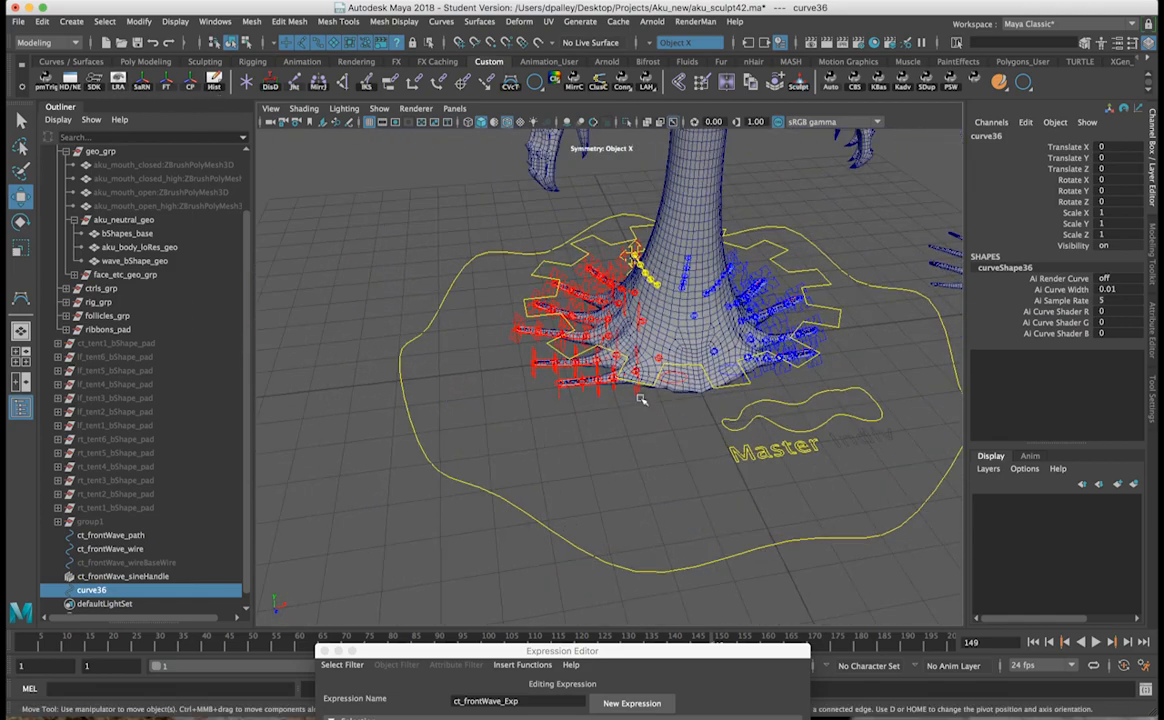
alt+drag(642, 398, 627, 452)
middle_drag(633, 438, 626, 449)
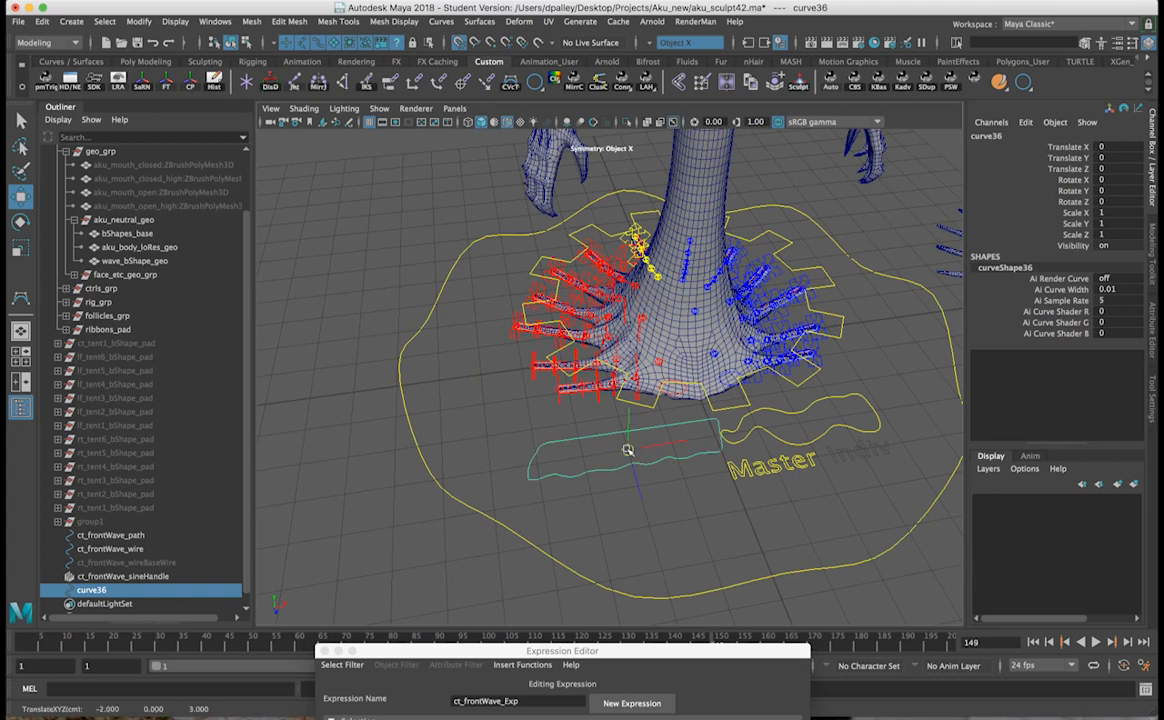
Step: Lay curve36 flat by rotating it -90 degrees in X and narrow it to an X scale of about 0.766
alt+drag(656, 470, 645, 353)
key(e)
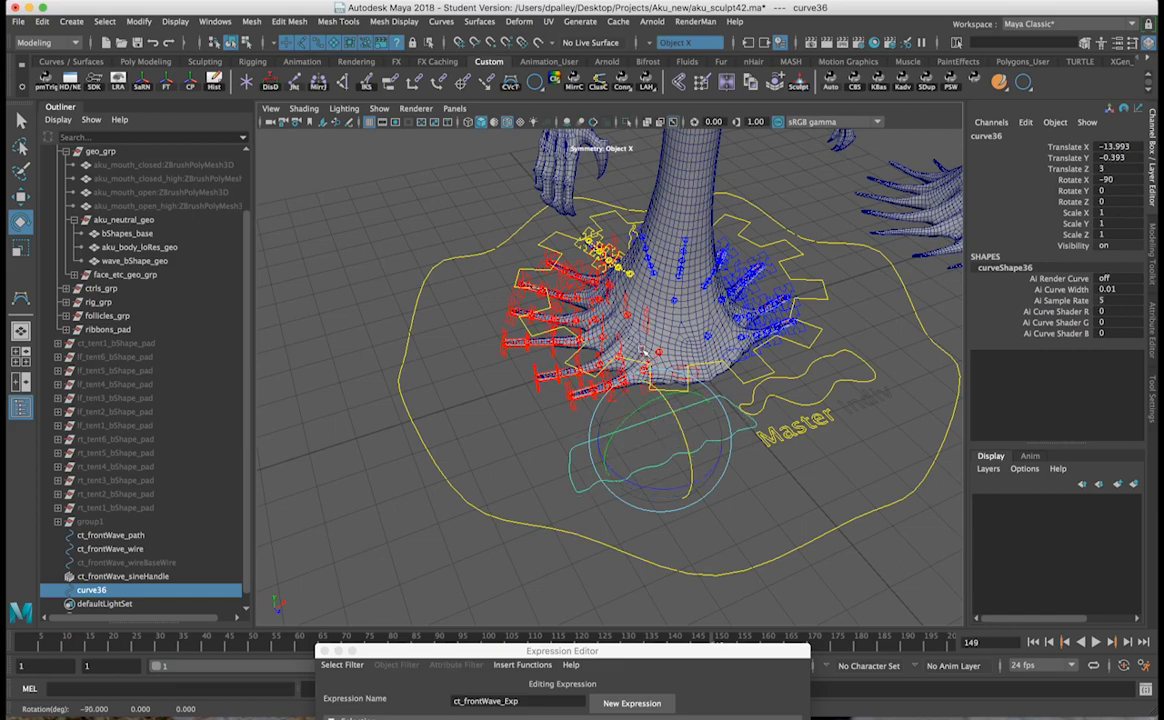
alt+drag(706, 496, 650, 500)
key(r)
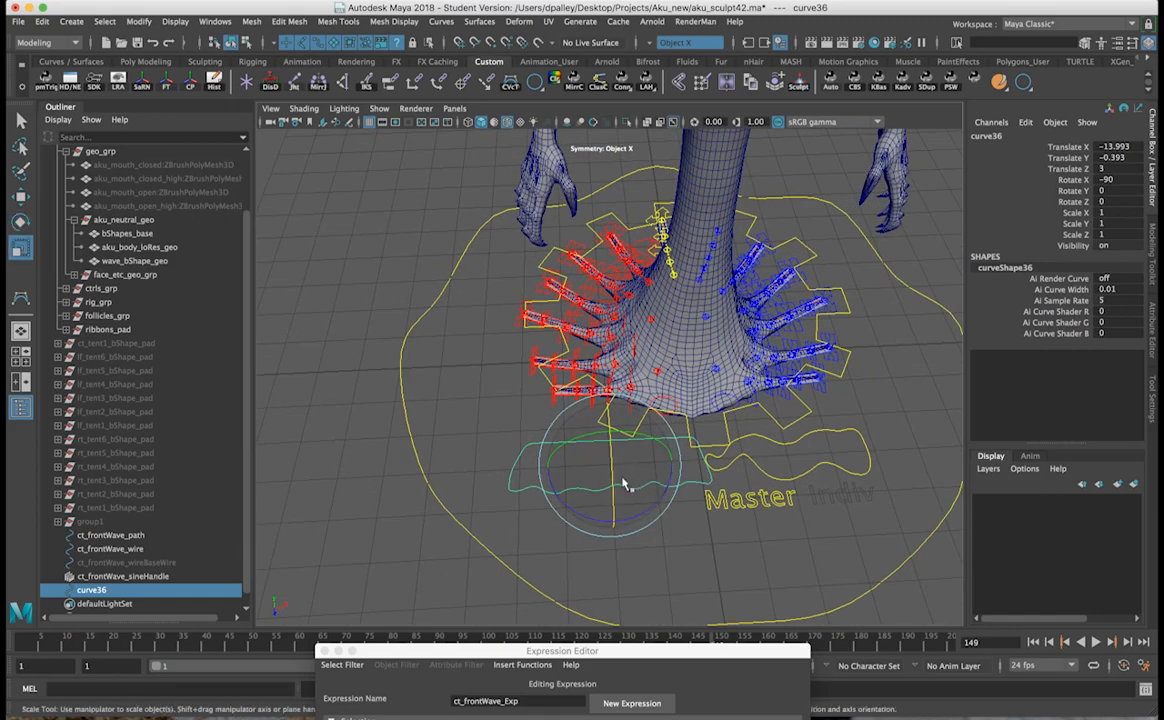
drag(672, 462, 658, 462)
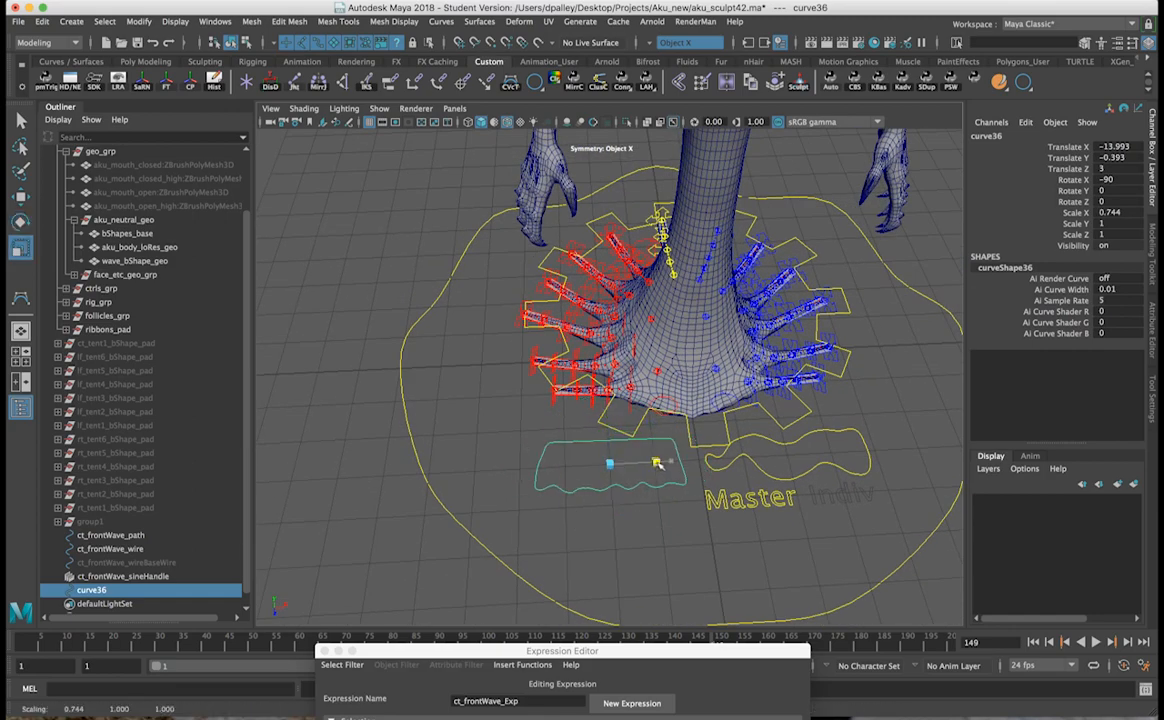
drag(606, 413, 563, 441)
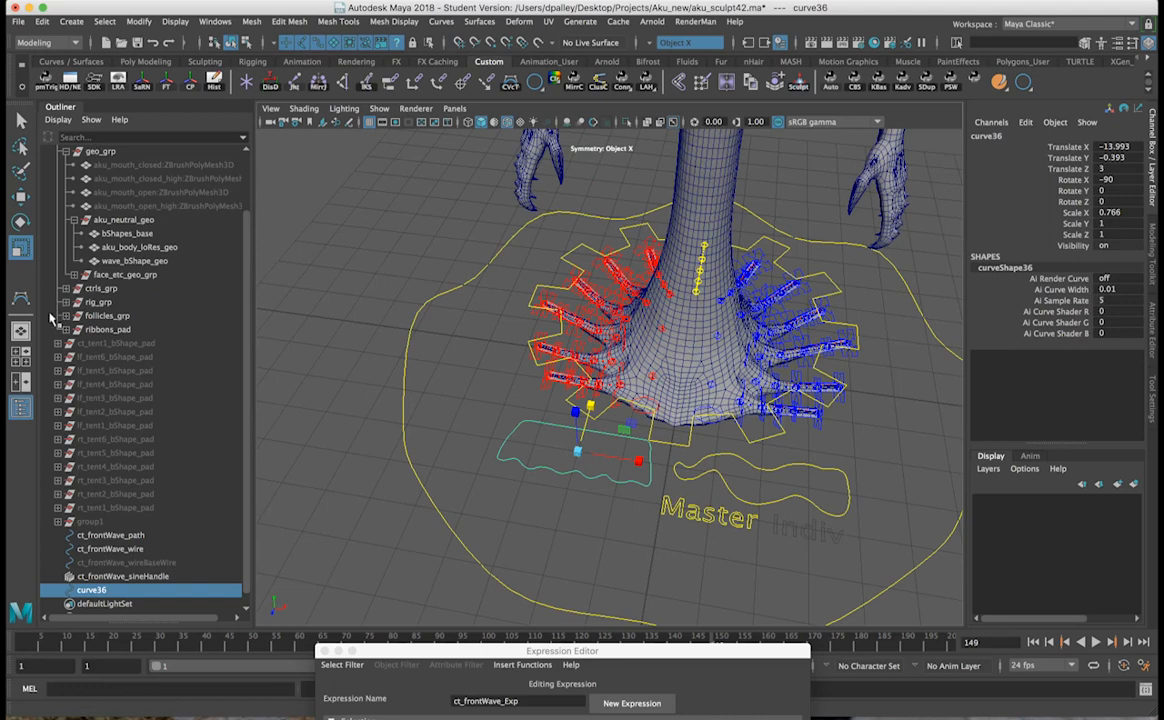
Step: Freeze curve36's transformations and rename the curve as ct_lowerBody_icon
click(167, 84)
alt+drag(450, 357, 600, 420)
key(w)
click(1008, 137)
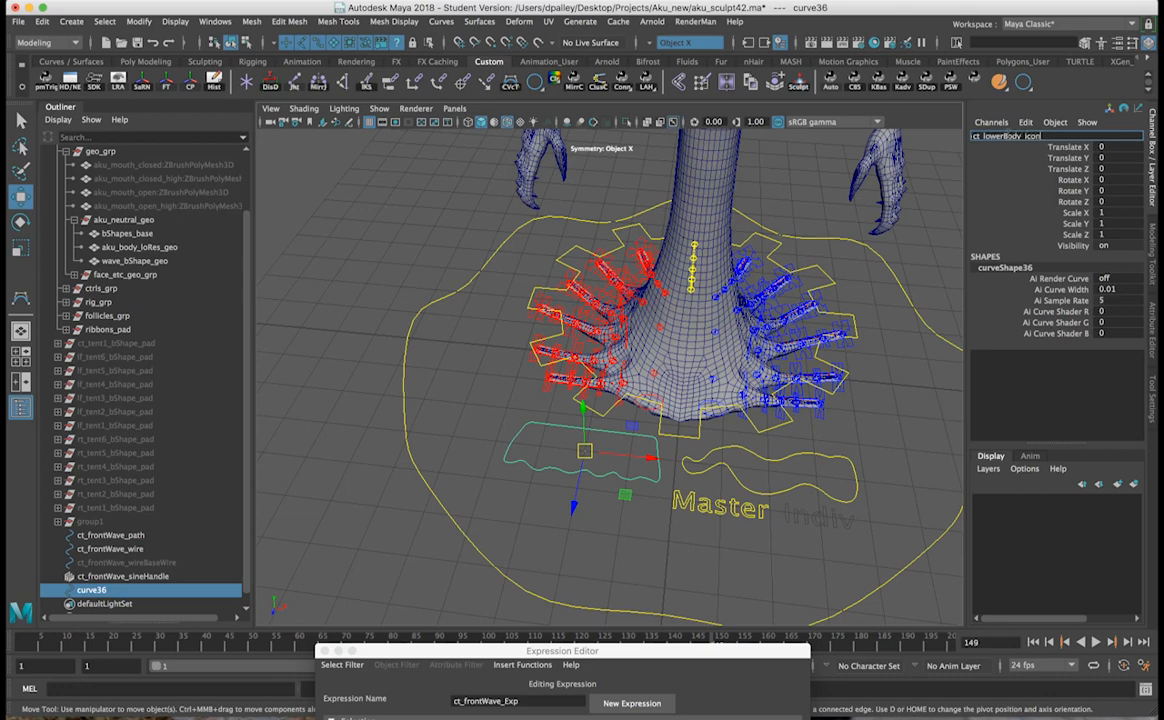
key(Return)
alt+drag(545, 496, 553, 500)
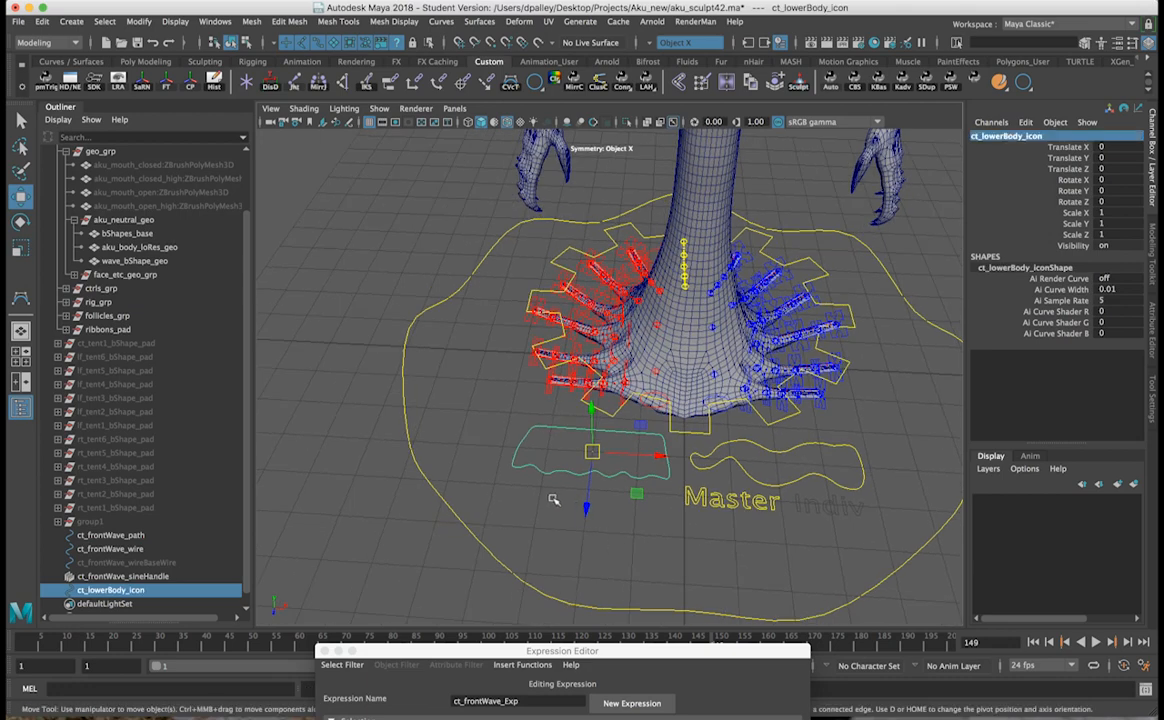
Step: Parent ct_lowerBody_icon under the large ct_moveAll_icon control around the rig
alt+right_drag(637, 543, 568, 539)
shift+drag(562, 535, 616, 587)
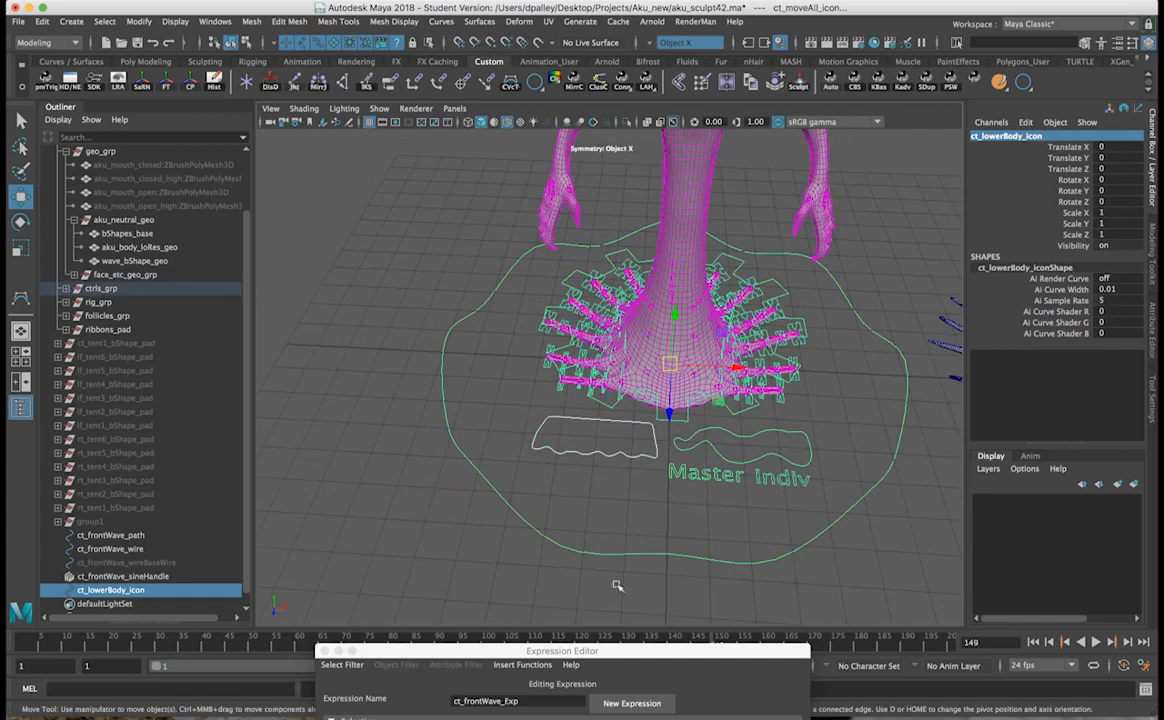
key(p)
Step: Lock and hide the translate, rotate, scale and visibility channels of ct_lowerBody_icon
alt+drag(586, 506, 615, 480)
drag(1065, 145, 1068, 234)
right_drag(1066, 238, 1042, 551)
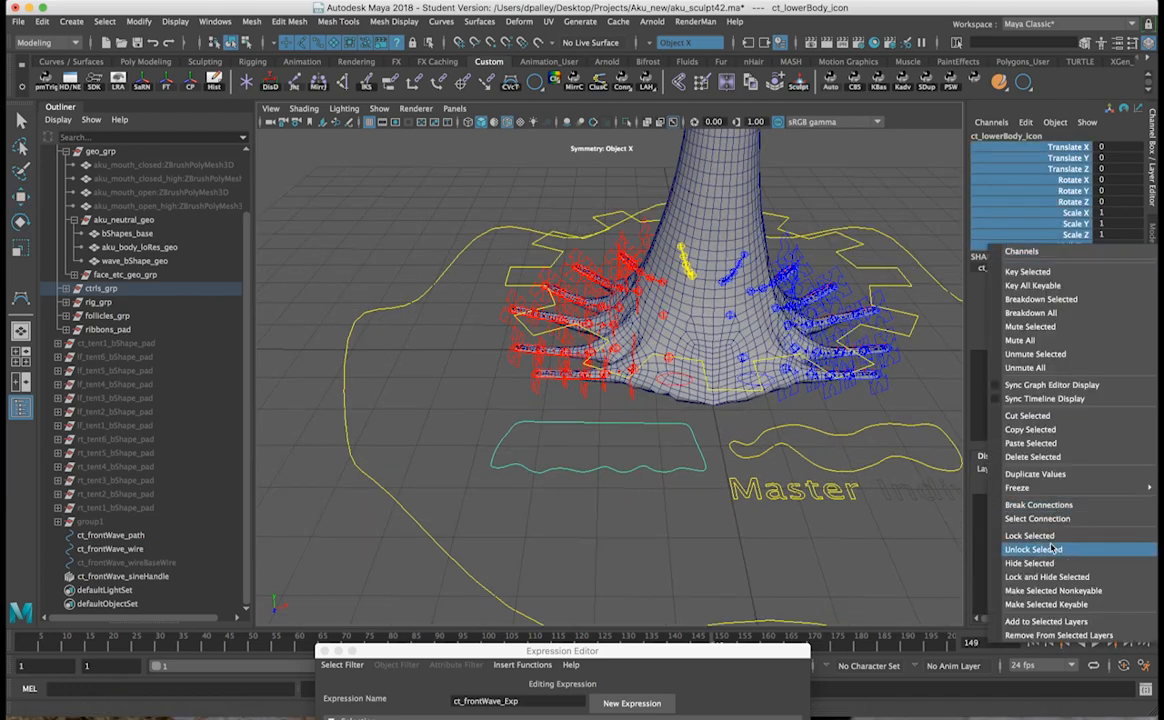
click(1046, 577)
alt+drag(668, 386, 700, 404)
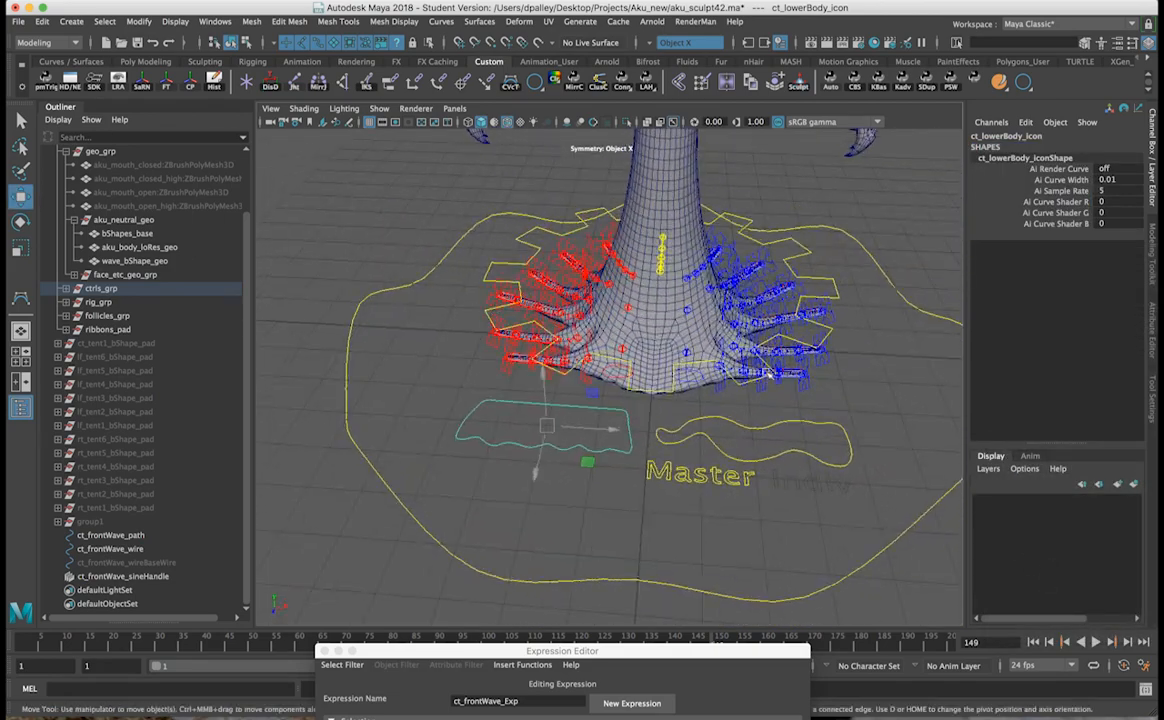
Step: Add a Bool attribute named Quad_Ctrls_Vis to ct_lowerBody_icon with the autorigger's Attr Maker
click(832, 83)
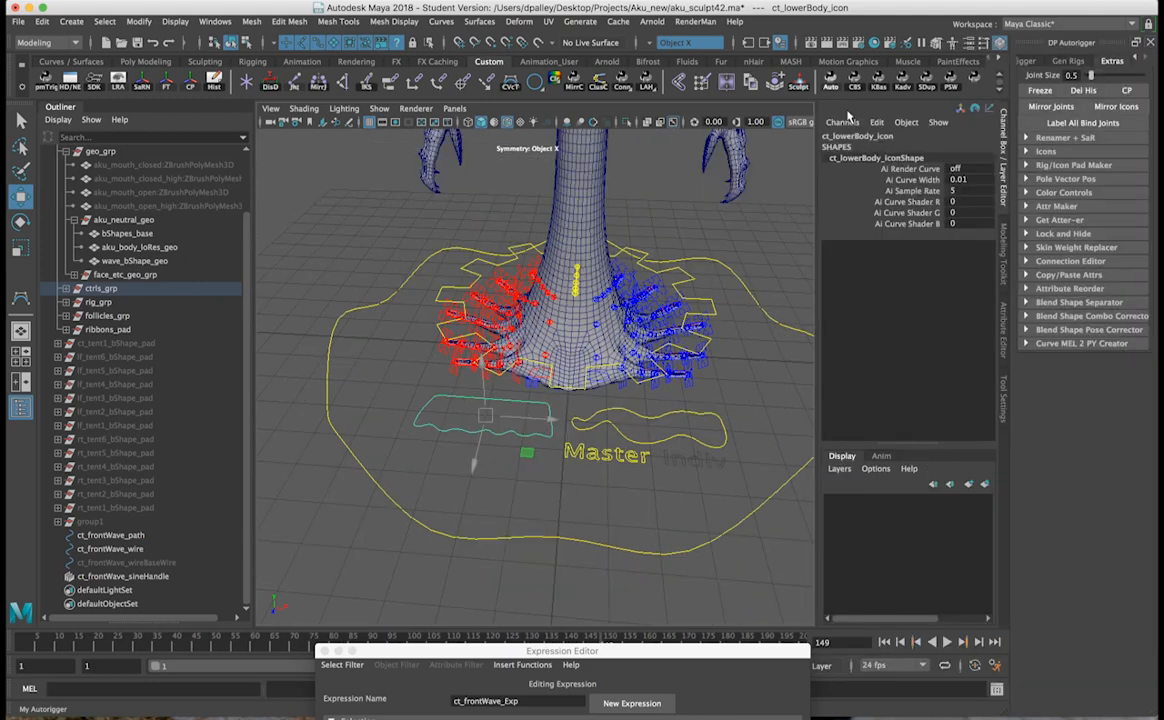
click(1064, 207)
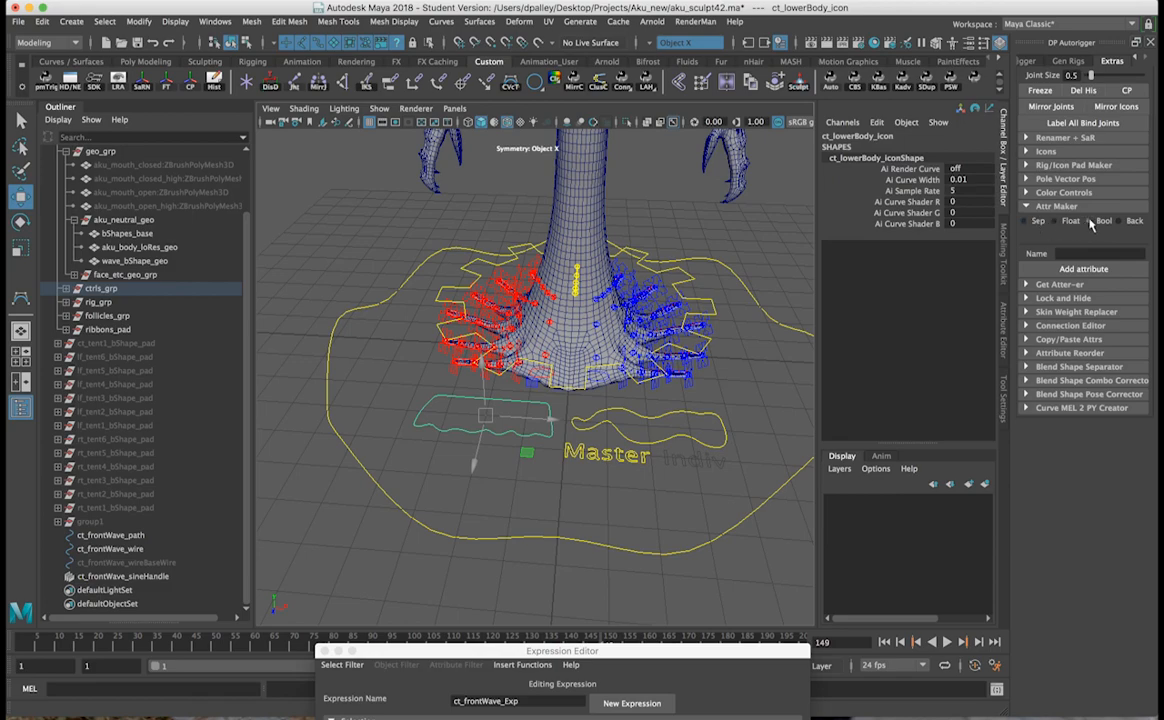
alt+right_drag(512, 400, 694, 409)
alt+drag(694, 409, 441, 289)
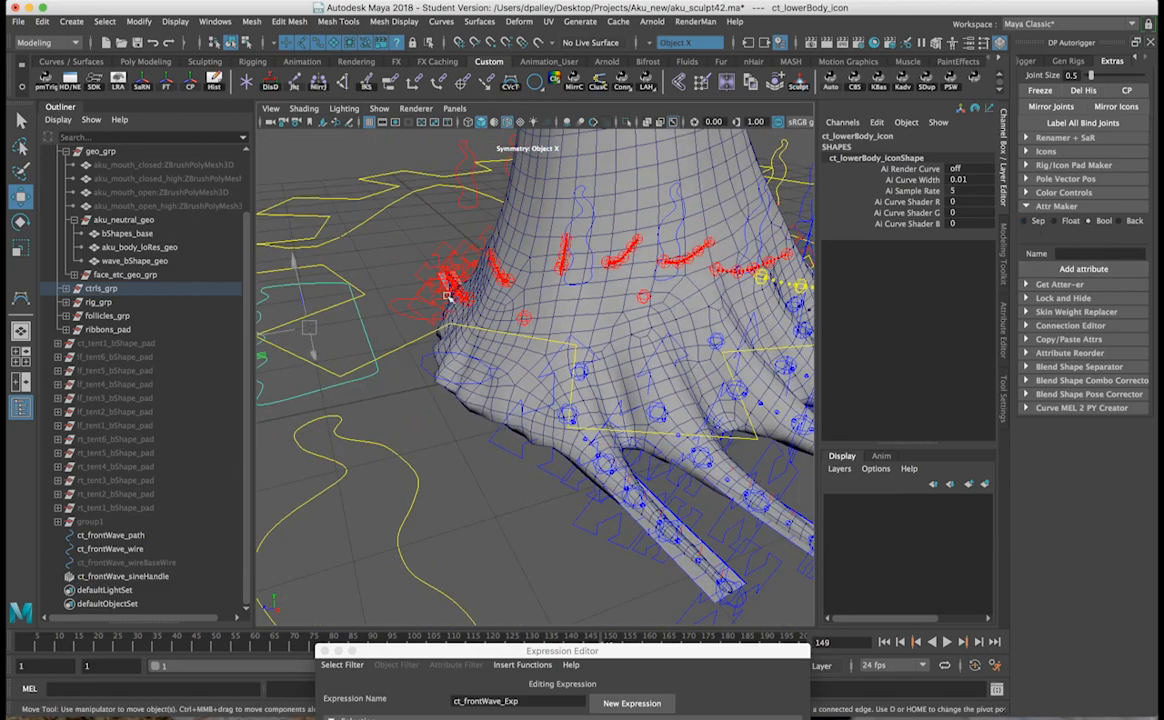
alt+right_drag(495, 369, 449, 369)
alt+drag(449, 369, 826, 320)
click(1094, 252)
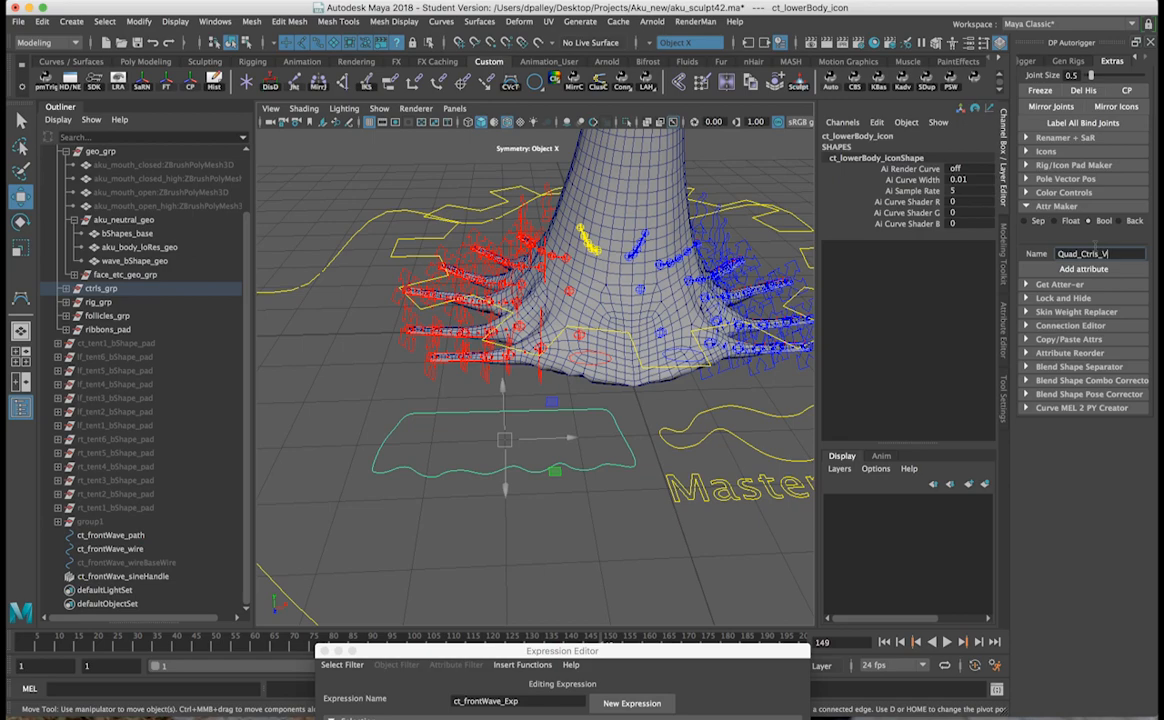
text(Quad_Ctrls_Vis)
key(Return)
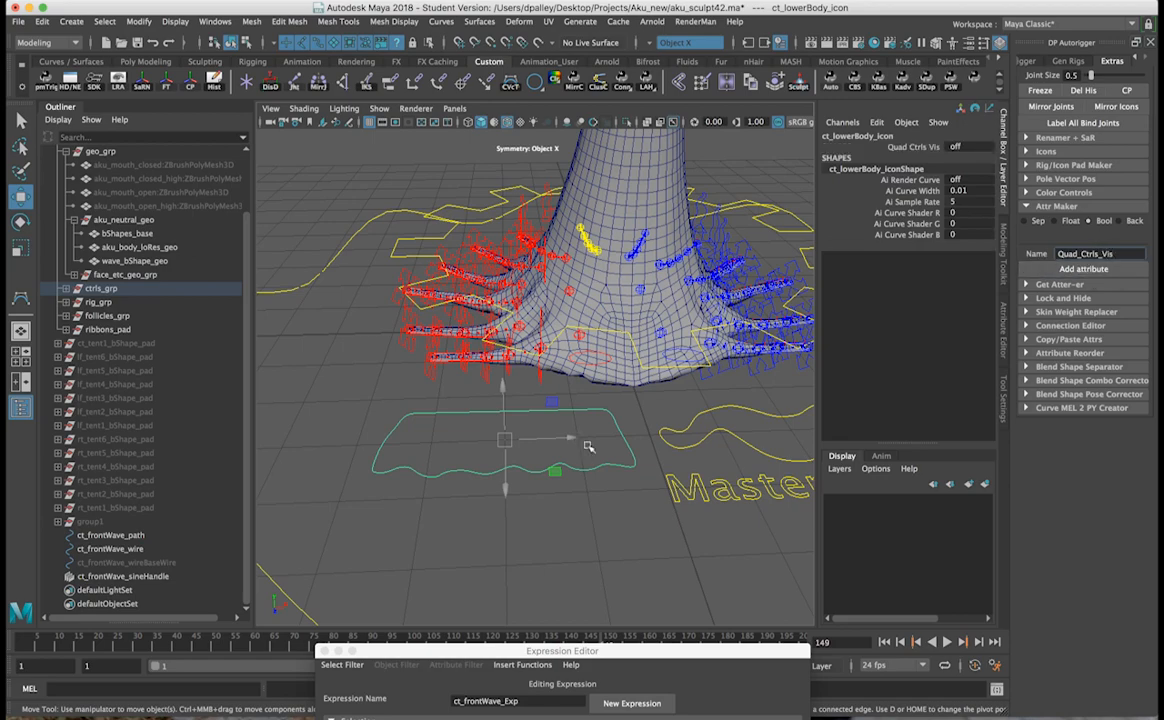
Step: Add a separator attribute named FRONT_WAVE_CTRLS to ct_lowerBody_icon
alt+drag(648, 410, 633, 414)
alt+drag(557, 443, 548, 450)
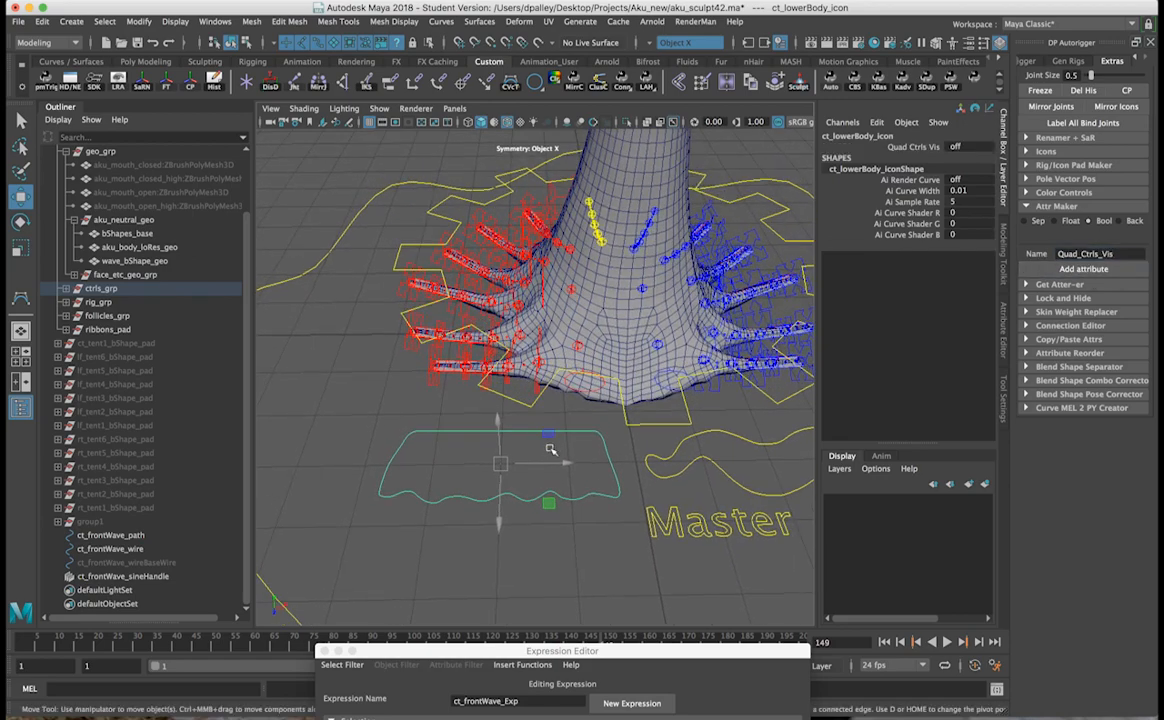
alt+middle_drag(548, 450, 556, 424)
alt+drag(556, 424, 554, 415)
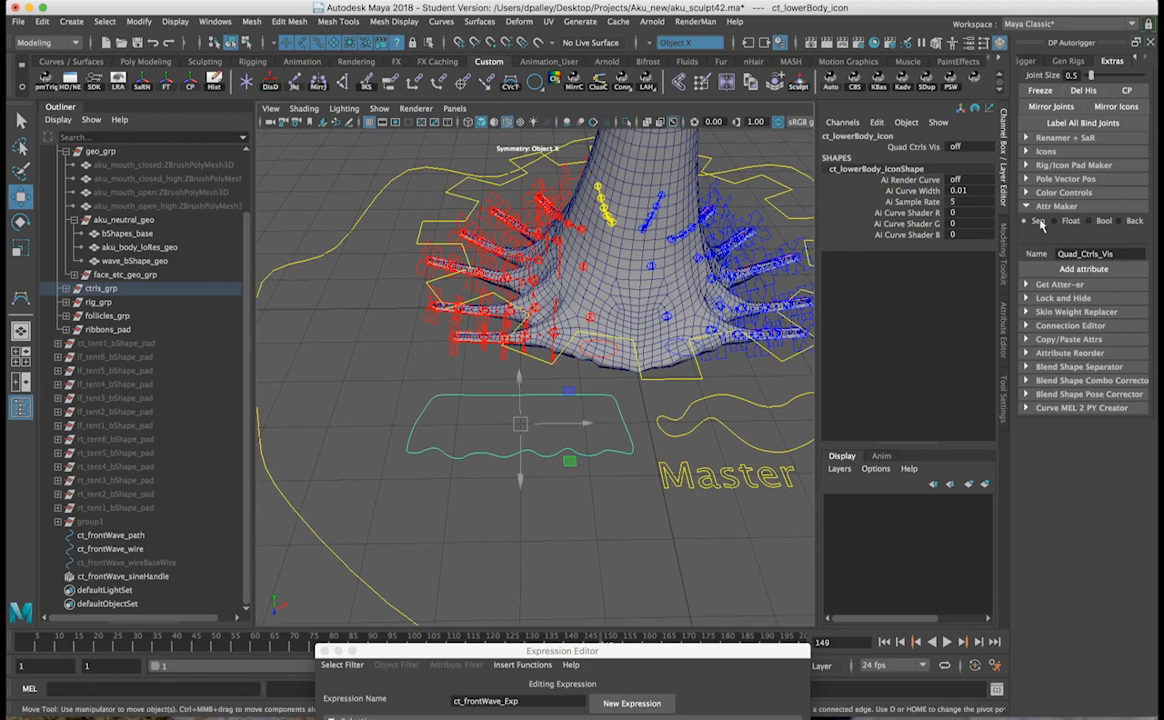
drag(1117, 254, 1005, 257)
text(Fro)
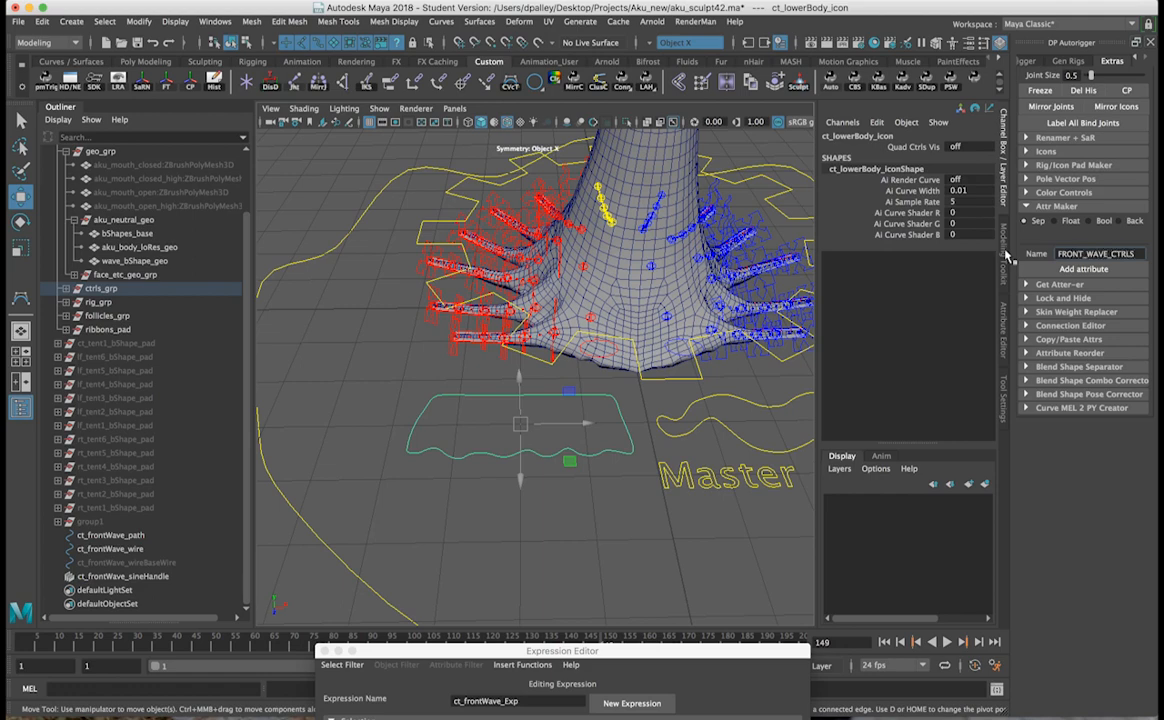
click(1083, 269)
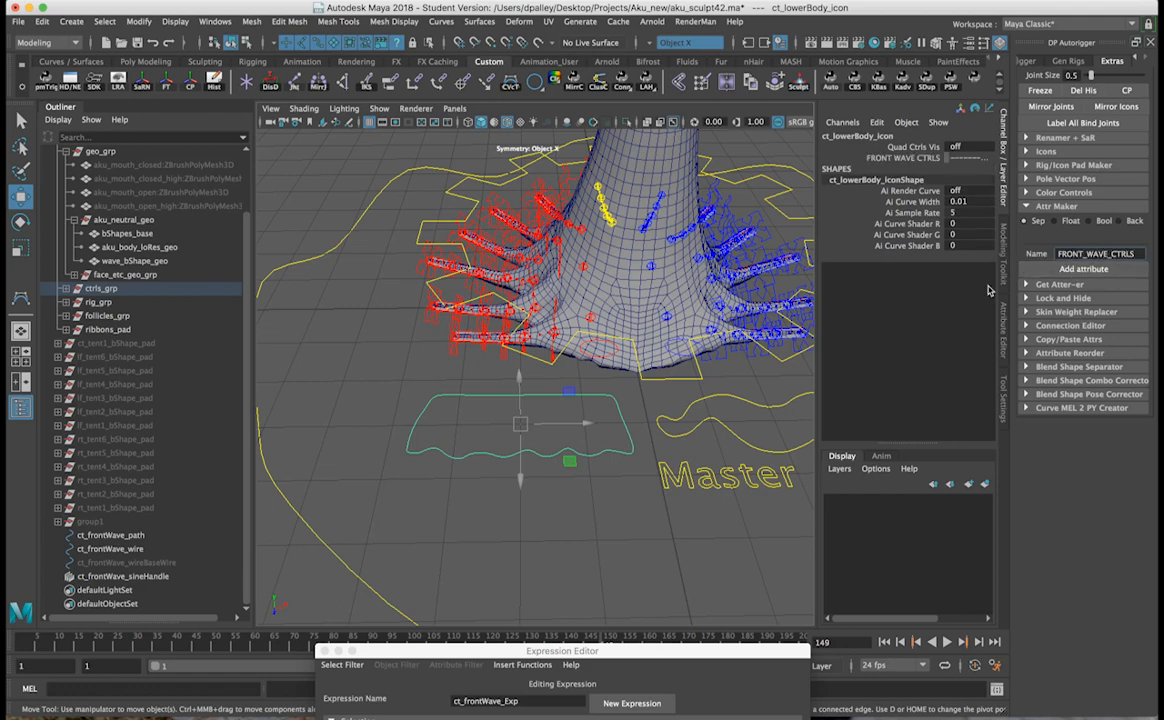
Step: Add a Float attribute named Wave_Height with minimum 0 and maximum 10 to ct_lowerBody_icon
click(1063, 222)
alt+drag(790, 340, 715, 295)
alt+right_drag(600, 300, 670, 305)
alt+middle_drag(610, 310, 712, 309)
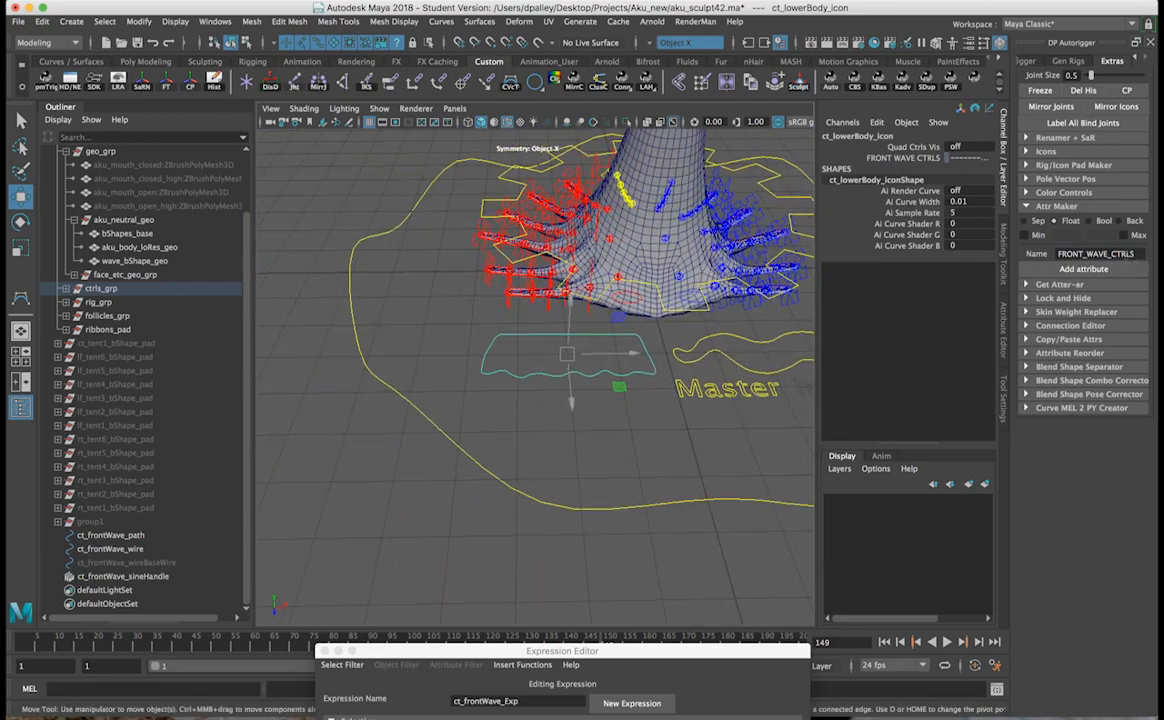
drag(1144, 254, 1009, 258)
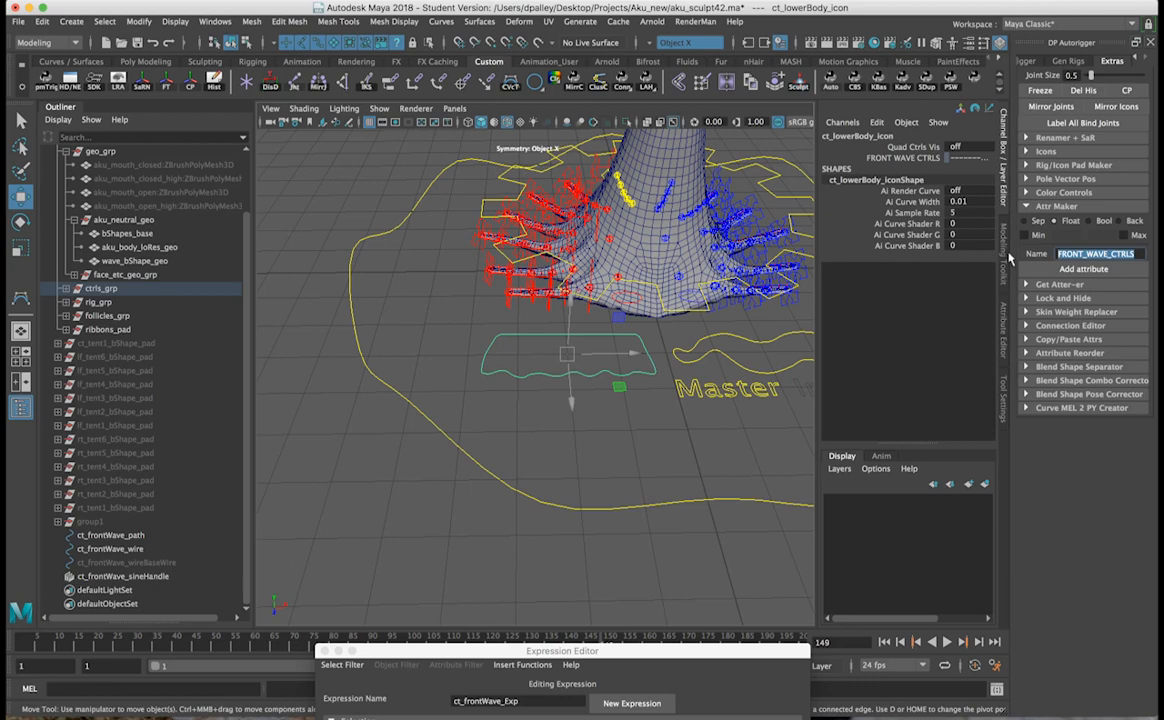
text(Wave_Height)
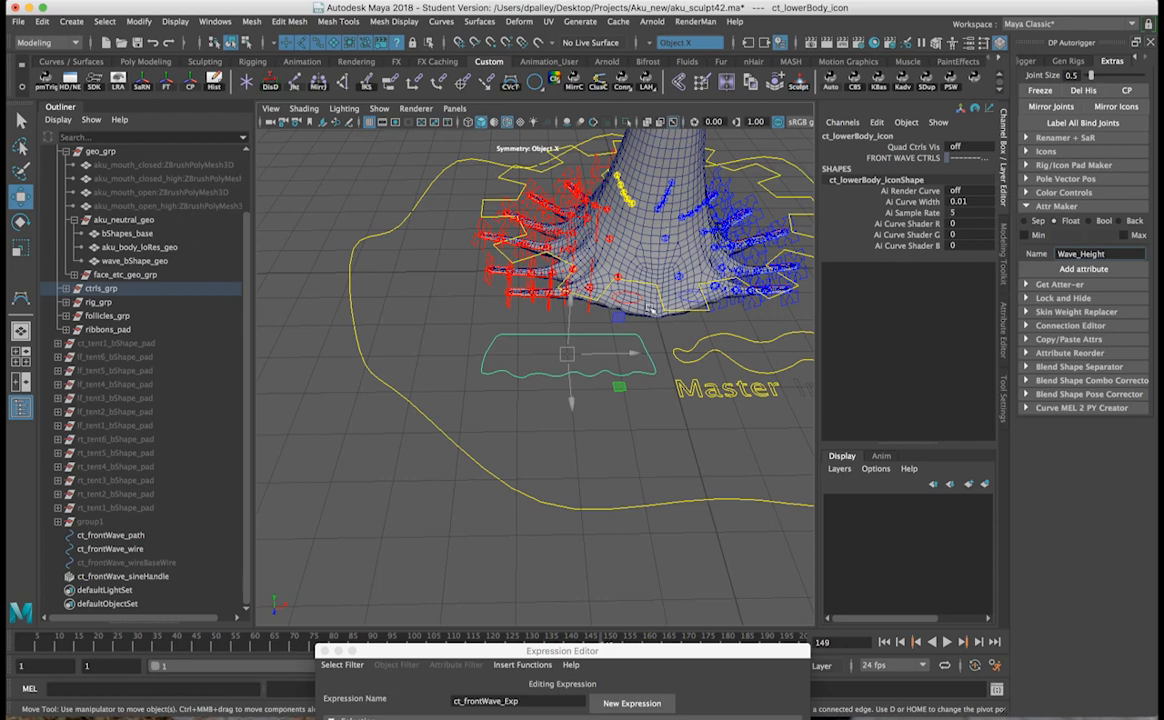
alt+drag(664, 232, 683, 273)
click(1035, 235)
click(1131, 235)
text(0)
key(Tab)
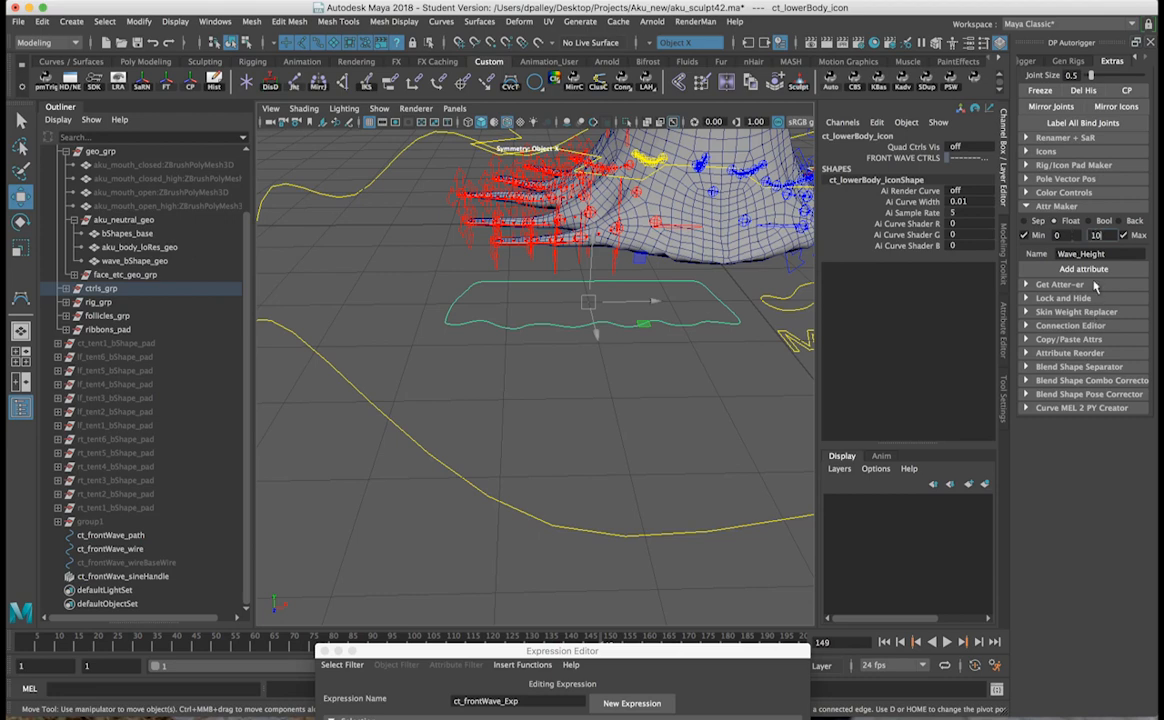
click(1093, 271)
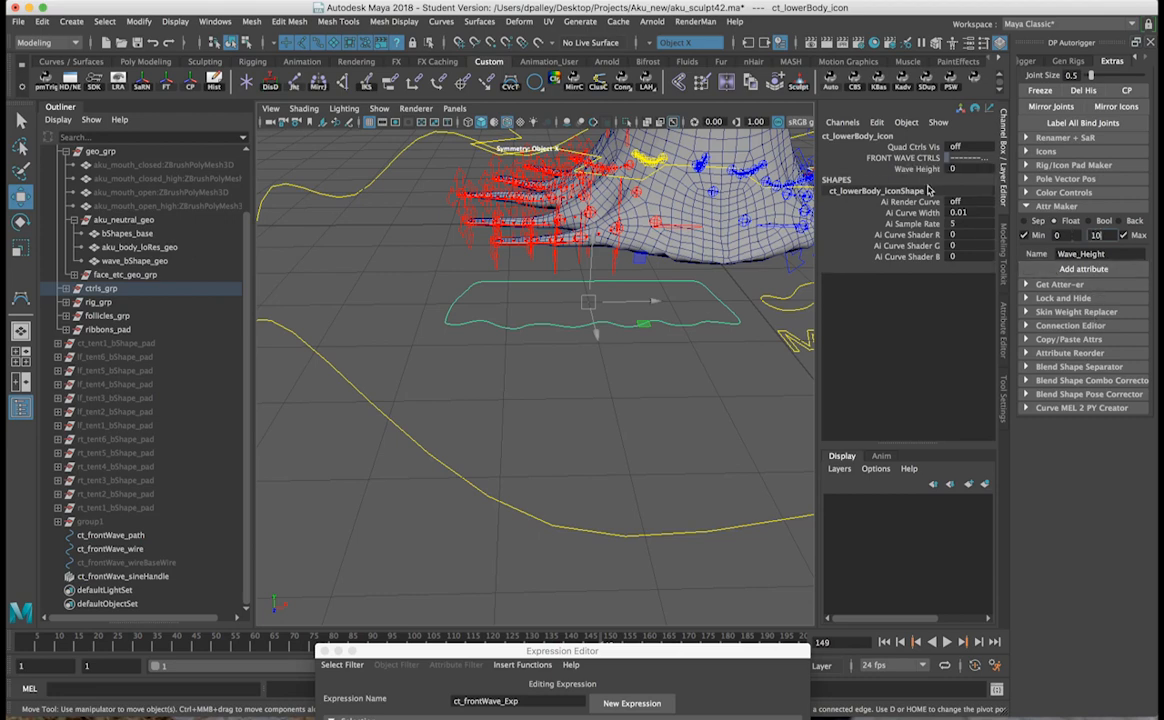
Step: Add Float attributes Wave_Length and Wave_Speed to ct_lowerBody_icon, each with minimum 0 and maximum 10
click(1082, 254)
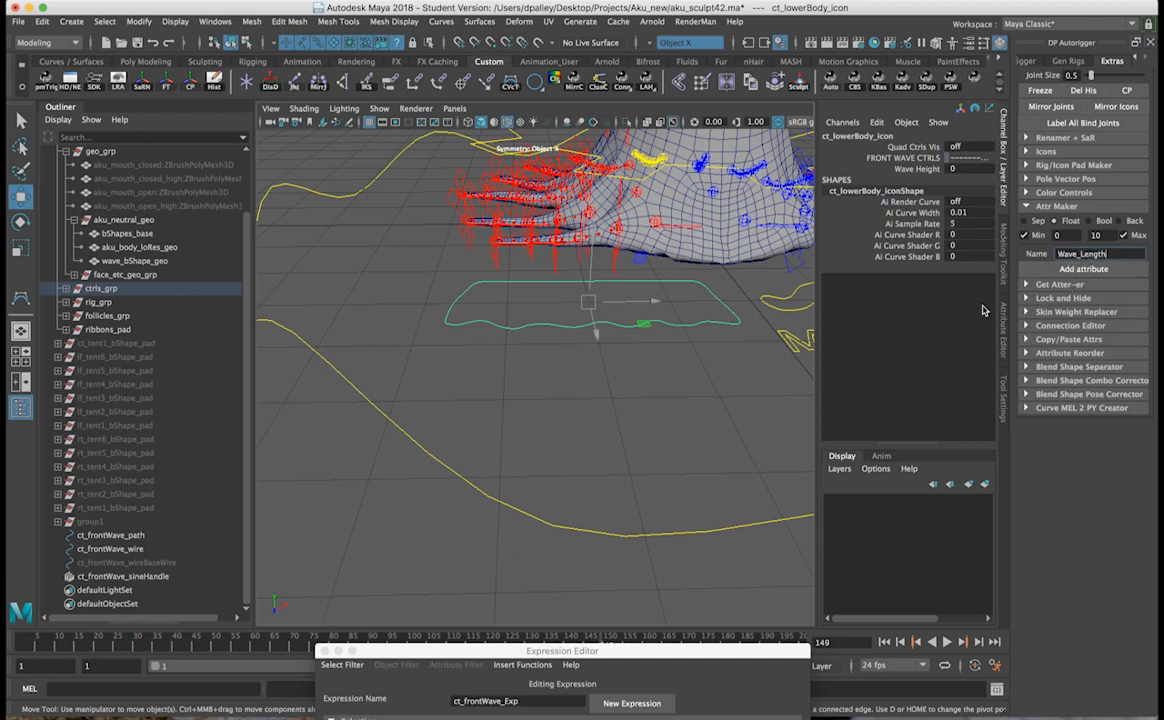
click(1112, 271)
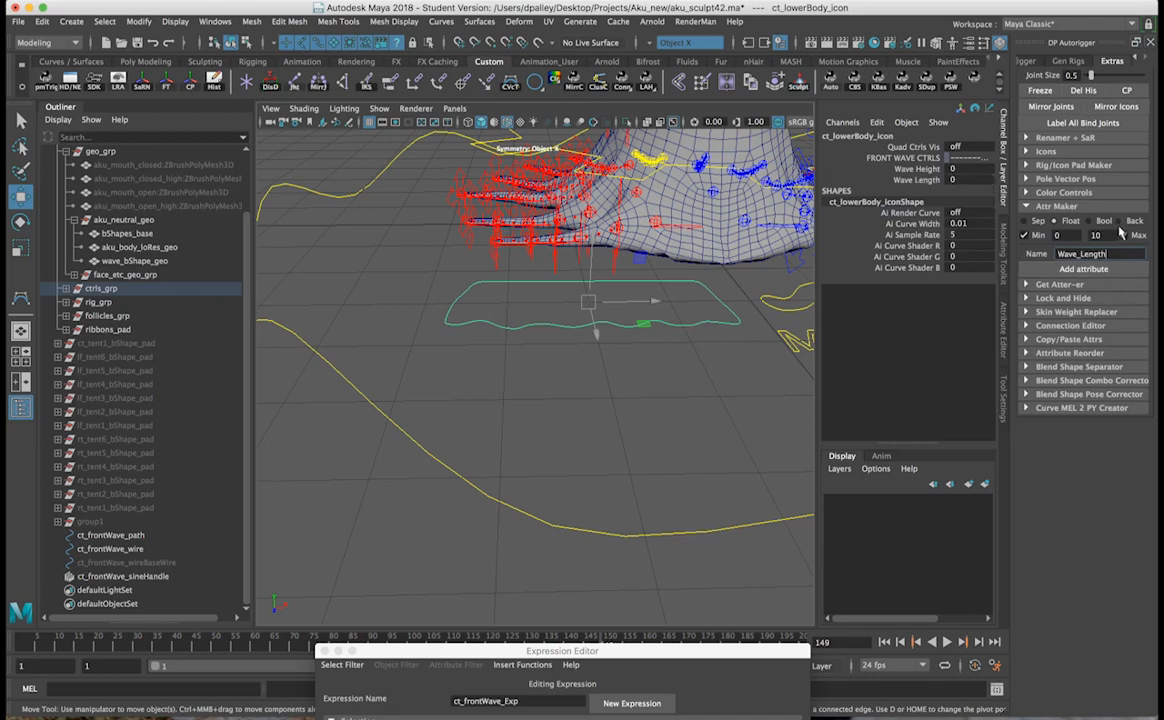
drag(1108, 254, 1080, 254)
text(Speed)
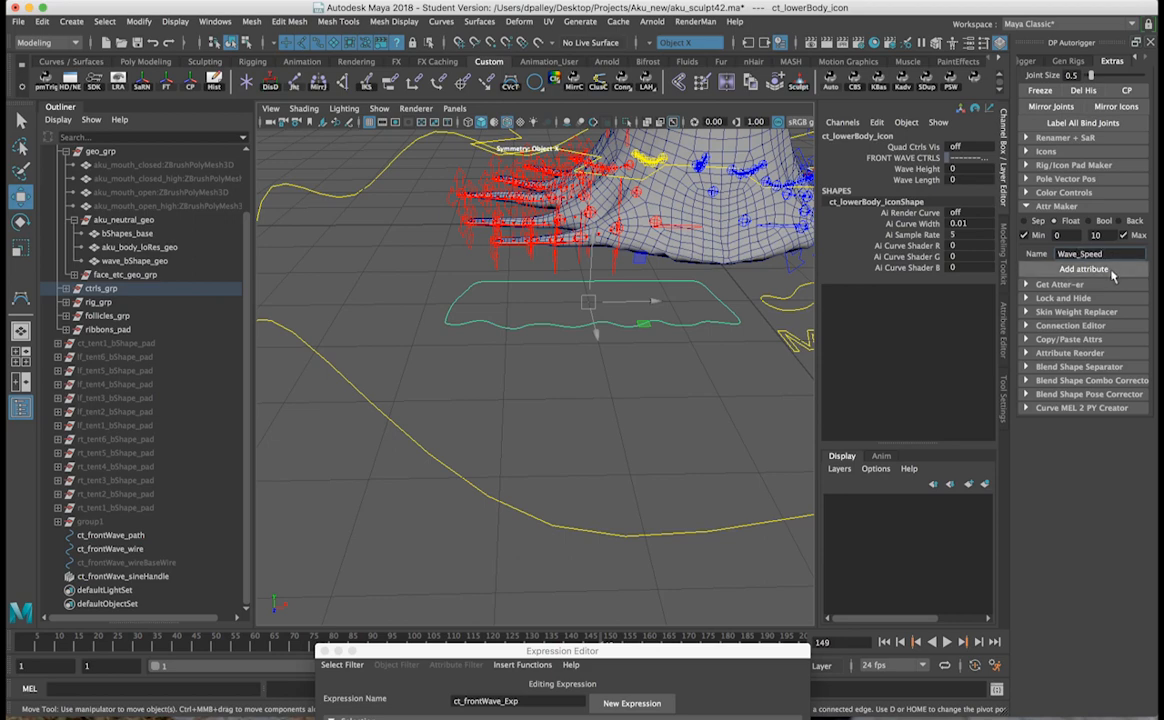
click(1112, 275)
Step: Select ct_frontWave_sineHandle and examine the attributes of its sine27 deformer
alt+drag(647, 353, 99, 296)
alt+middle_drag(430, 392, 138, 568)
alt+drag(556, 382, 518, 389)
click(110, 549)
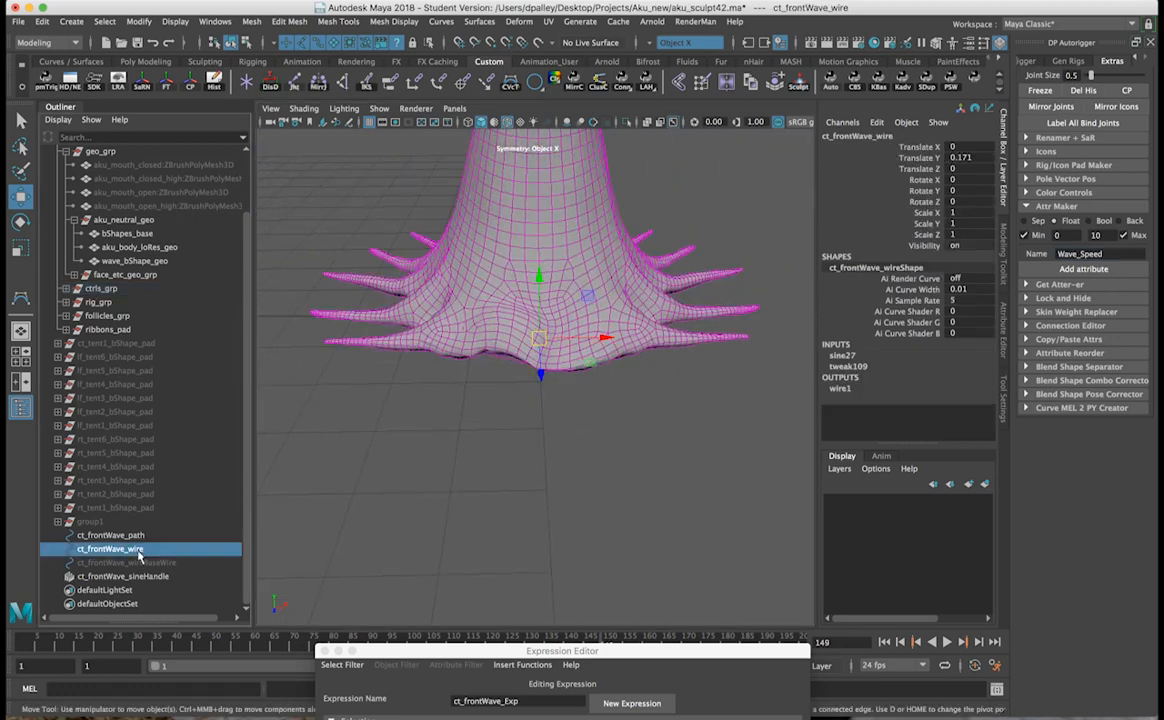
click(122, 577)
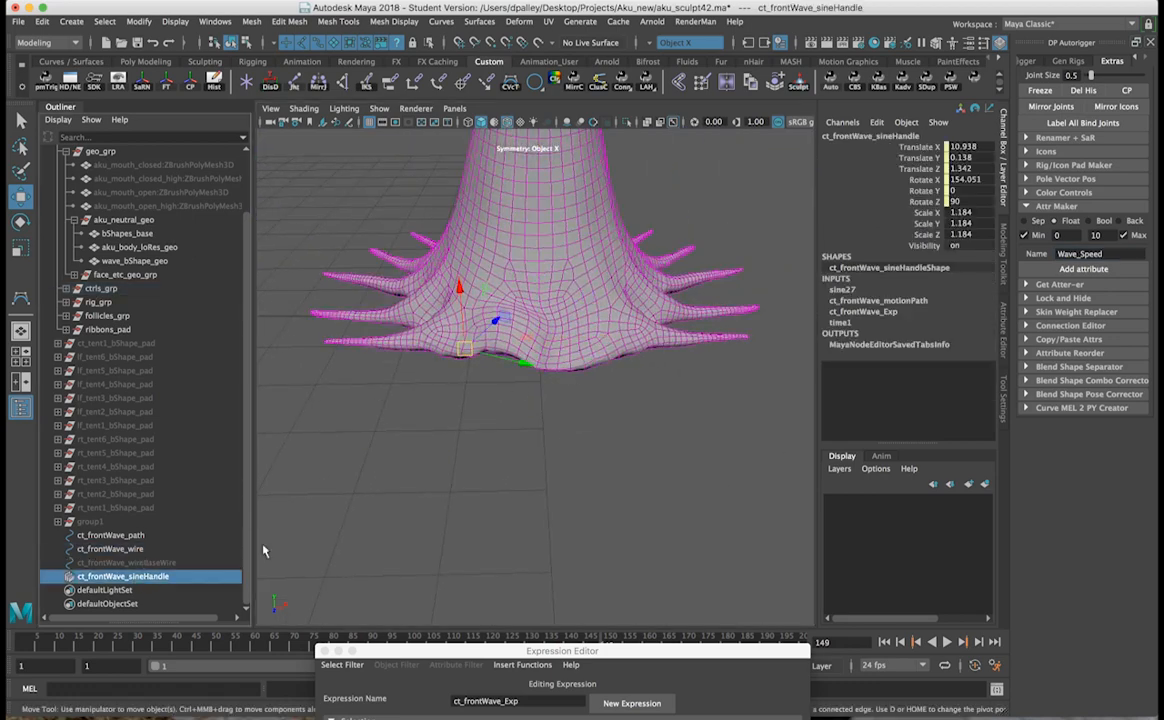
click(843, 290)
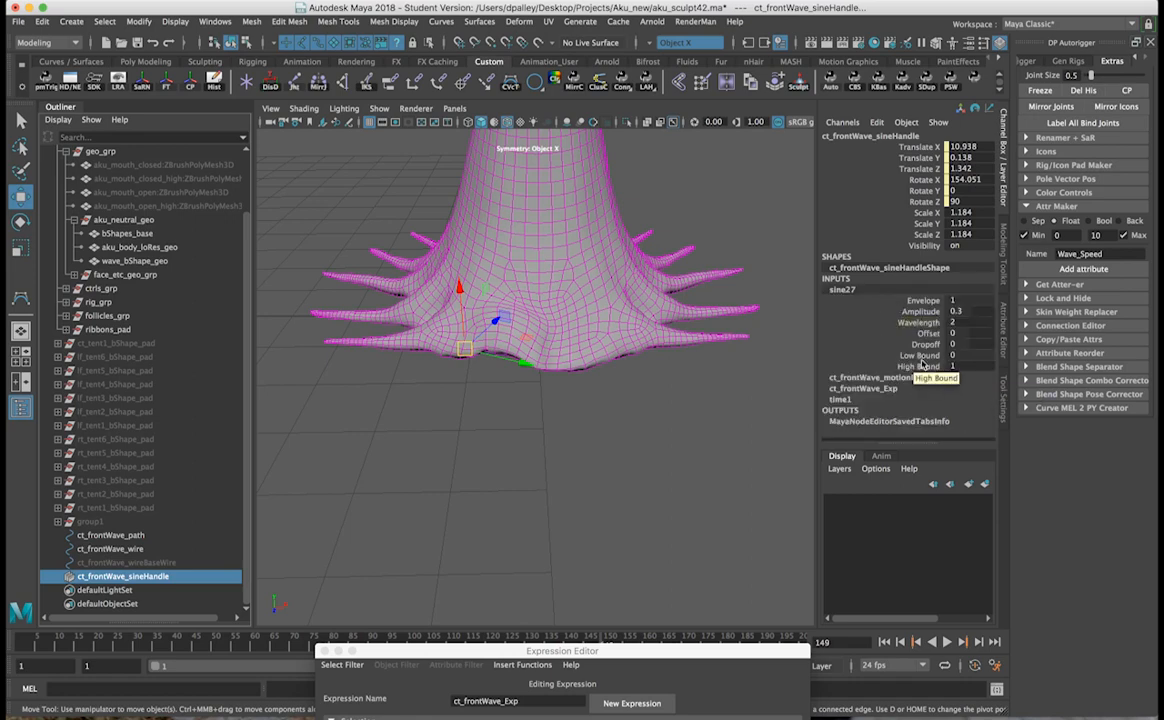
Step: Close the DP Autorigger panel and move the Expression Editor window lower to clear the viewport
alt+right_drag(585, 394, 350, 388)
alt+middle_drag(350, 388, 562, 339)
alt+drag(562, 339, 640, 312)
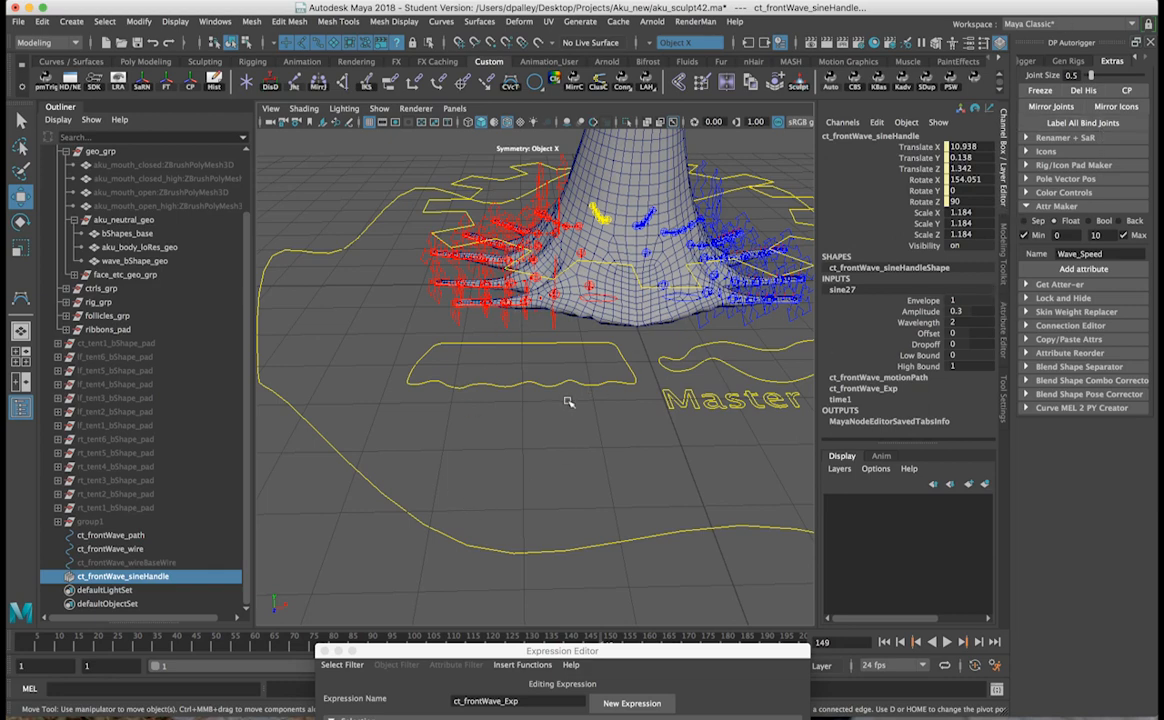
alt+drag(574, 400, 566, 408)
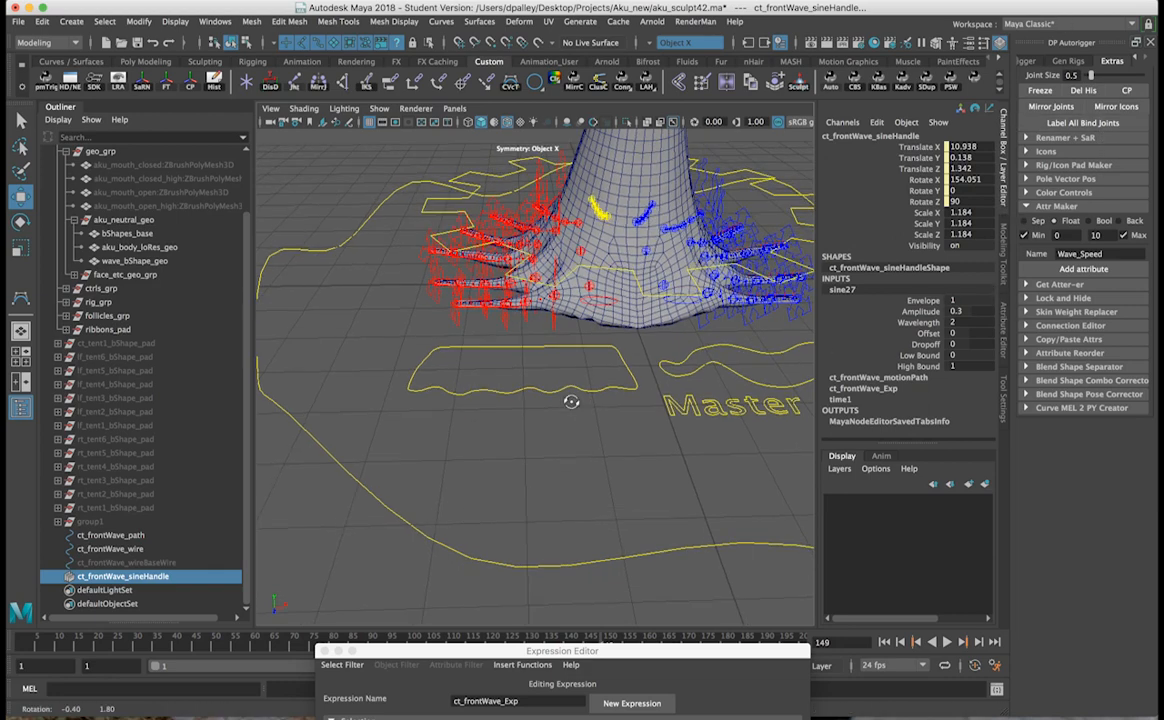
click(1150, 42)
click(681, 434)
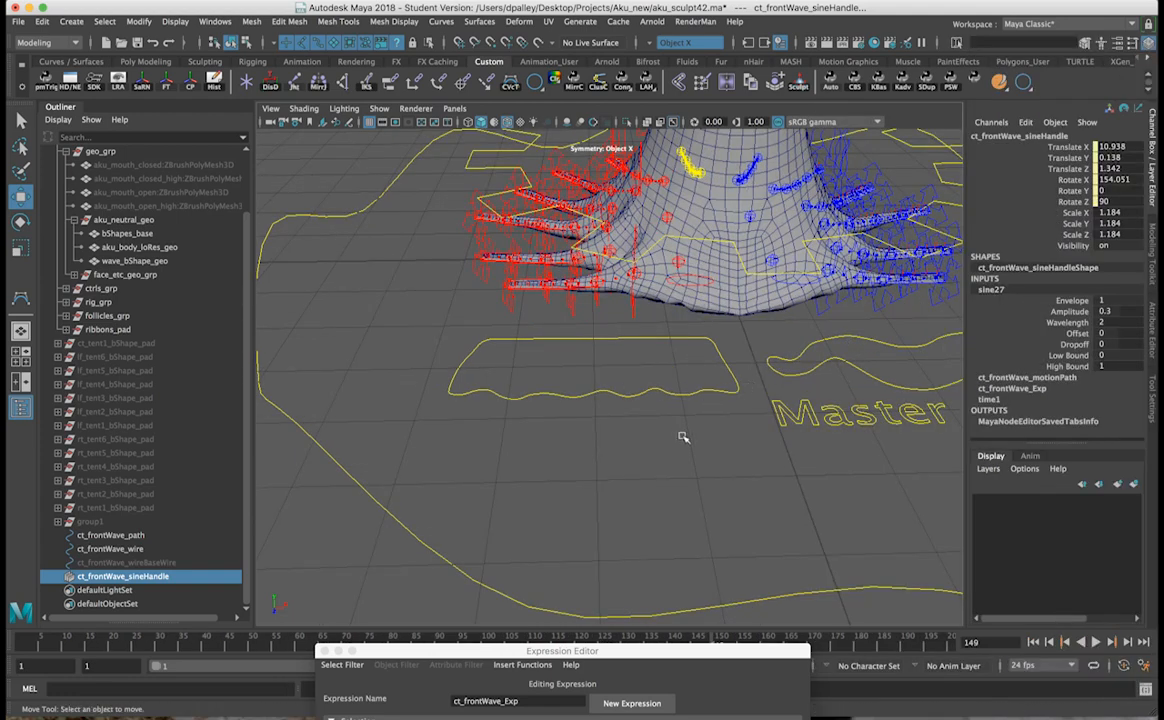
scroll(681, 434, down, 3)
drag(600, 656, 626, 533)
drag(612, 382, 659, 409)
mouse_move(660, 368)
alt+mouse_down()
mouse_move(611, 333)
mouse_move(596, 357)
mouse_move(590, 340)
mouse_move(540, 350)
mouse_move(678, 368)
alt+mouse_up()
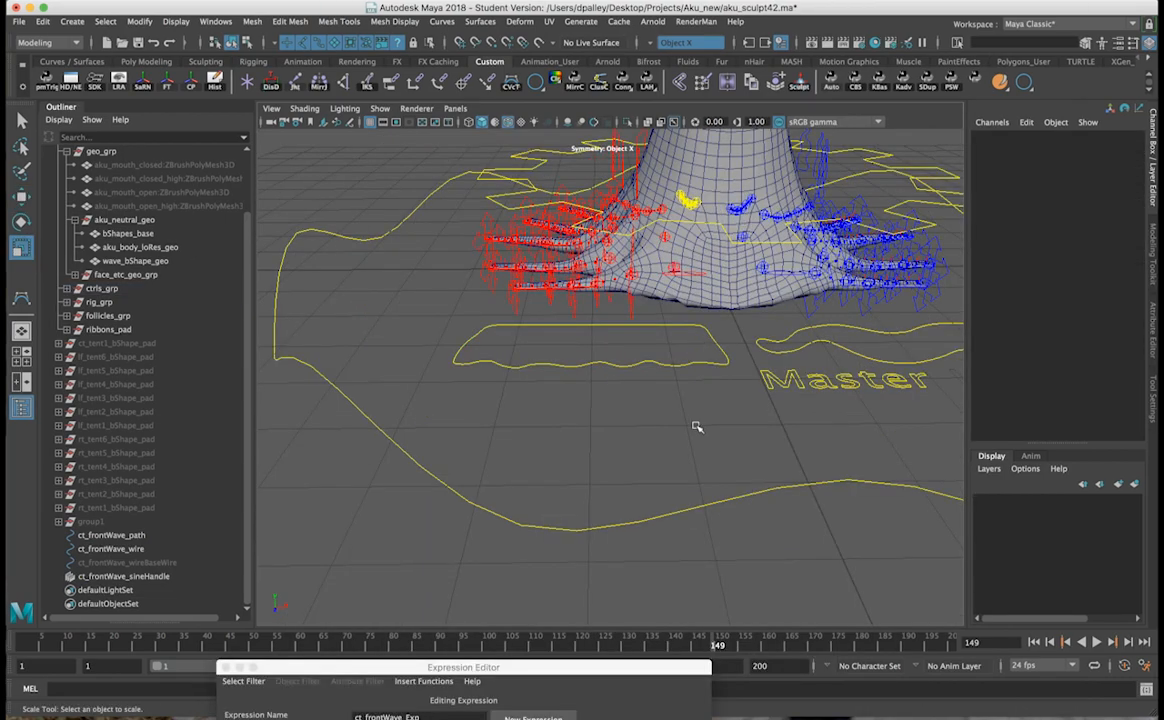
Step: Break the connections on the Scale Z and Scale X channels of ct_frontWave_sineHandle
alt+drag(697, 427, 426, 463)
mouse_move(522, 438)
alt+middle_down()
mouse_move(543, 431)
mouse_move(529, 435)
alt+middle_up()
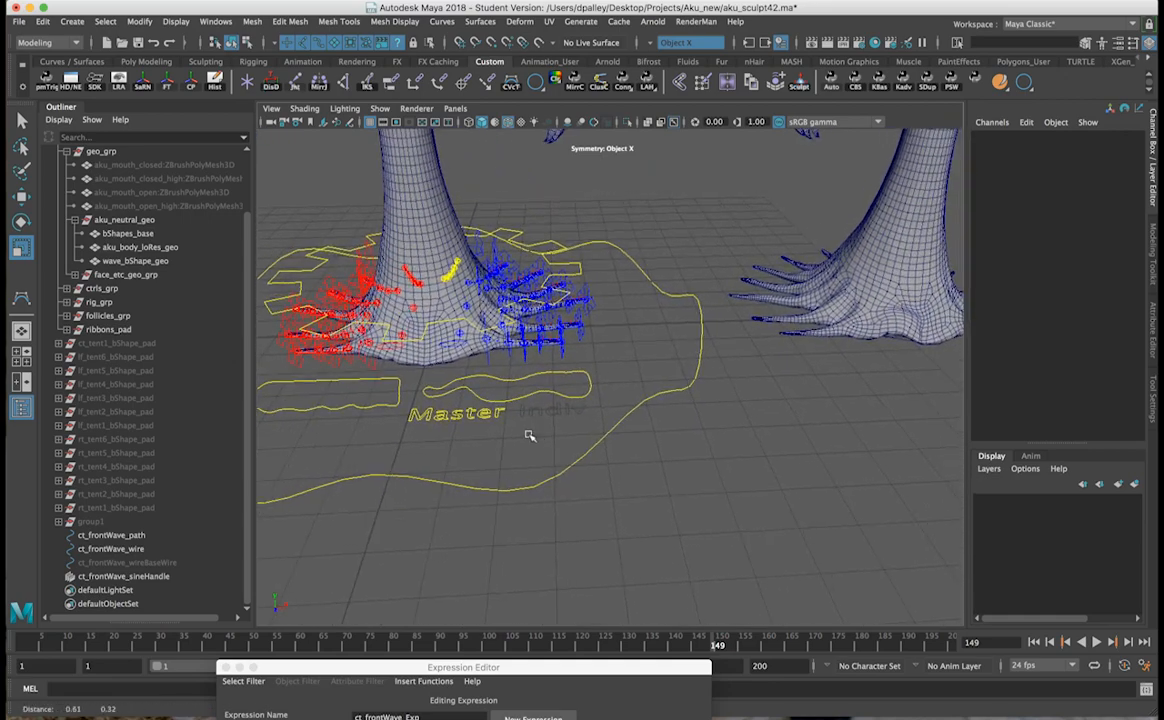
click(120, 576)
click(991, 289)
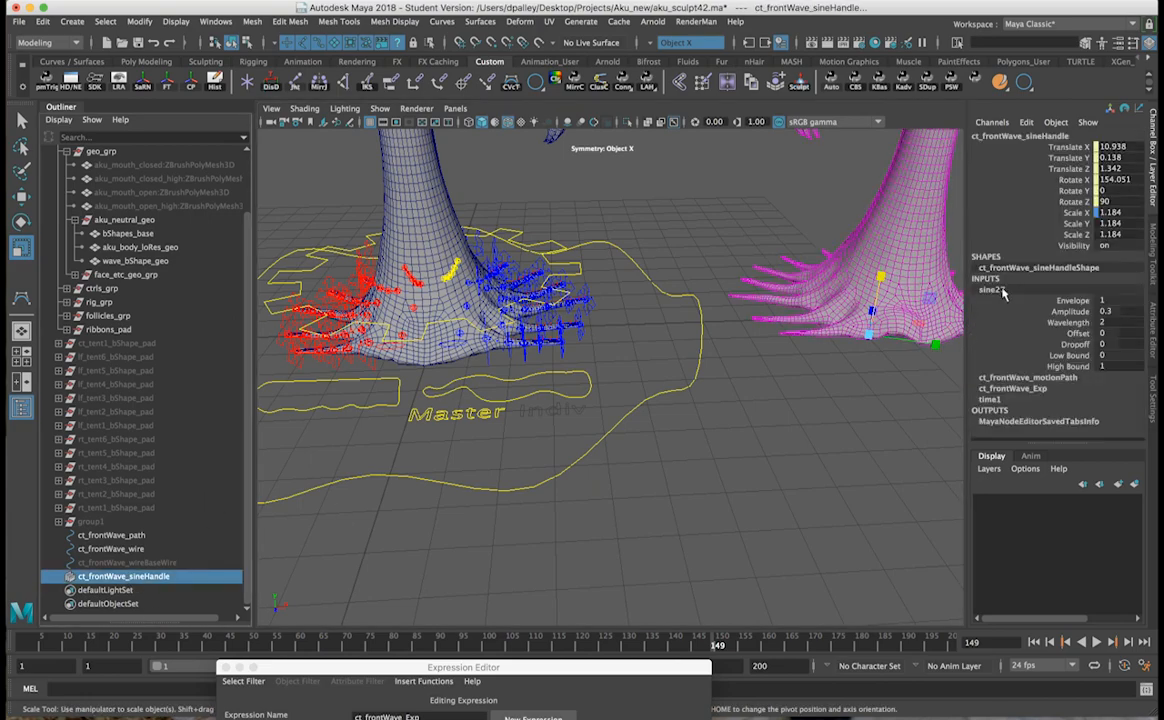
alt+drag(820, 400, 750, 410)
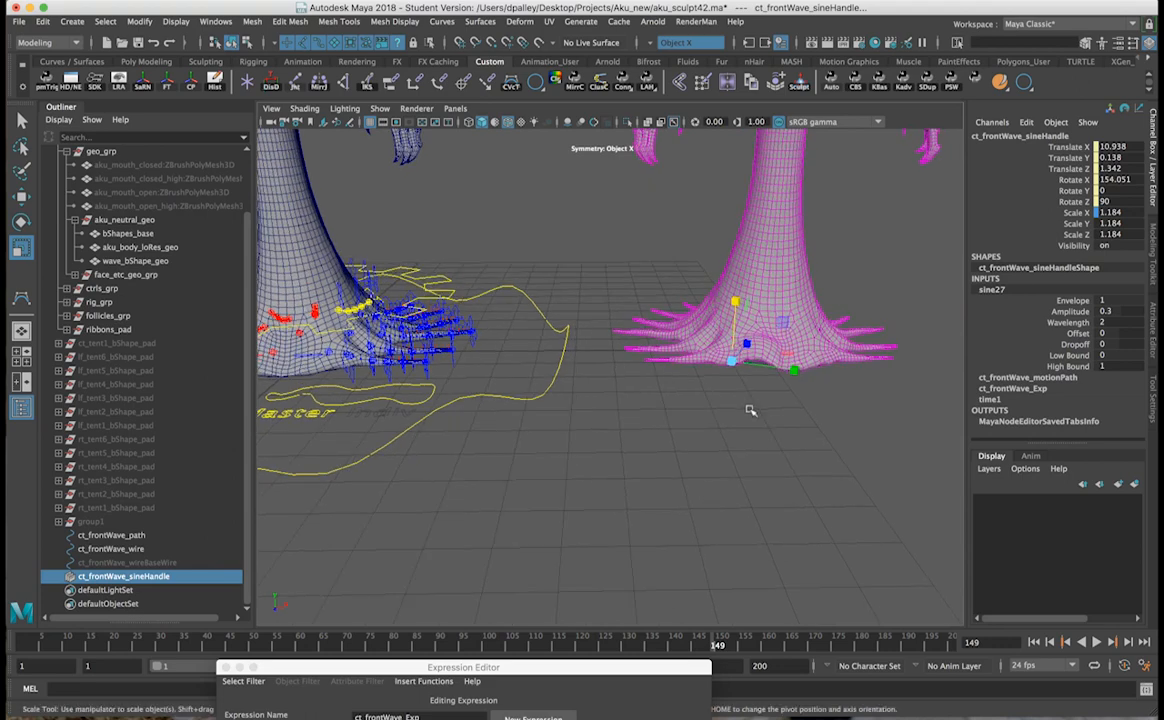
click(1077, 215)
right_click(1077, 235)
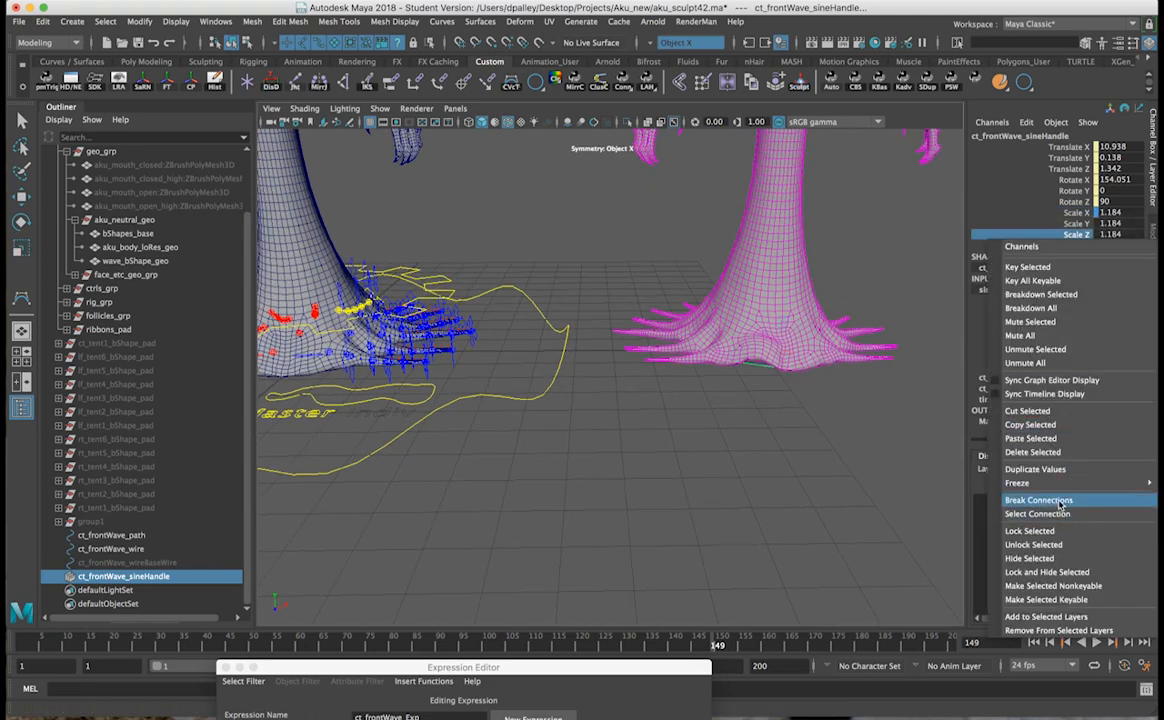
click(1062, 500)
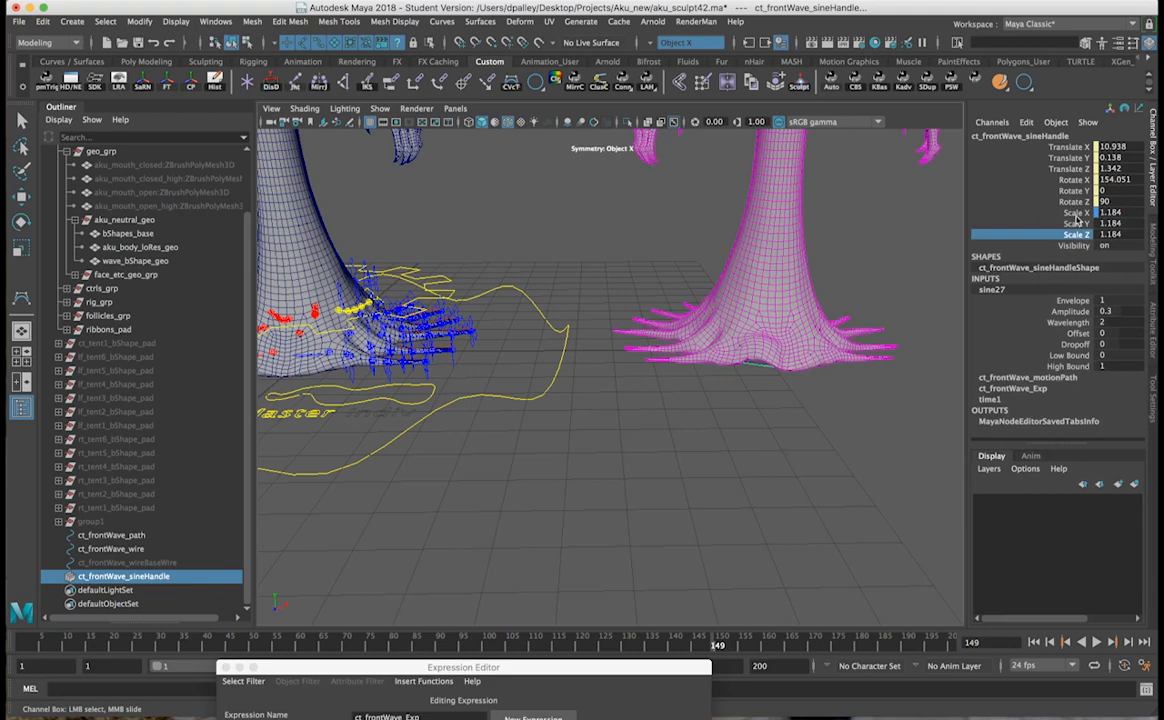
right_click(1077, 213)
click(1060, 474)
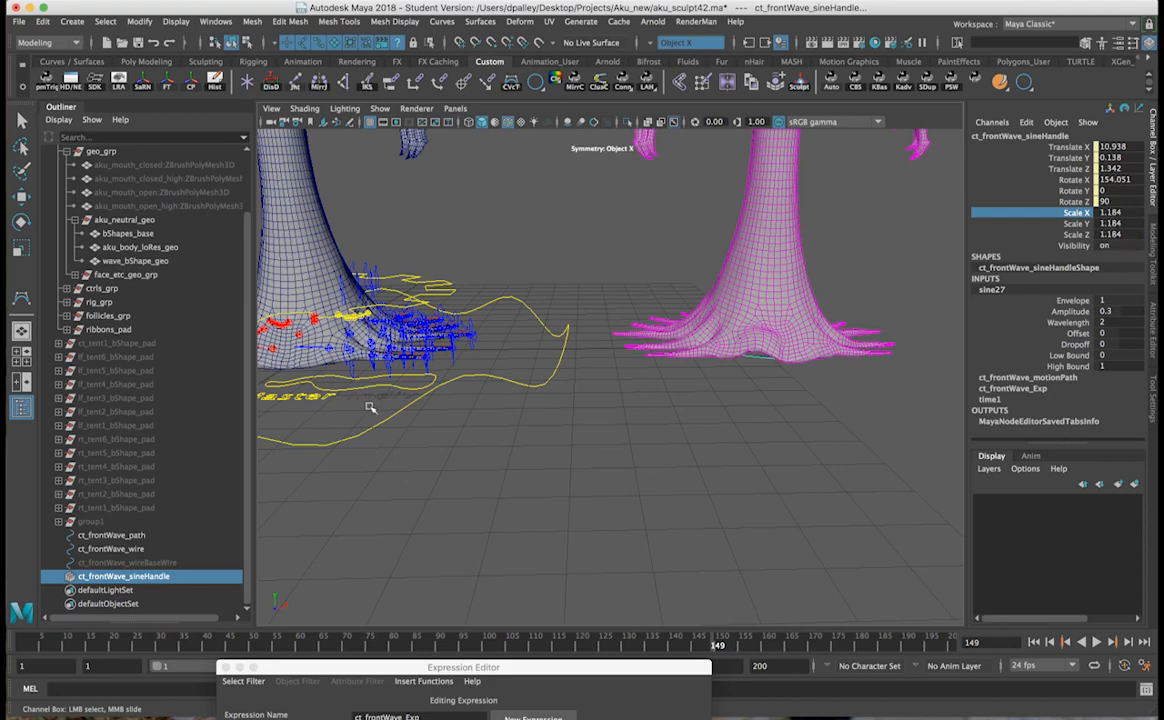
Step: Compare the wave attributes of ct_lowerBody_icon with the sine27 attributes of ct_frontWave_sineHandle
alt+drag(371, 405, 285, 408)
click(290, 396)
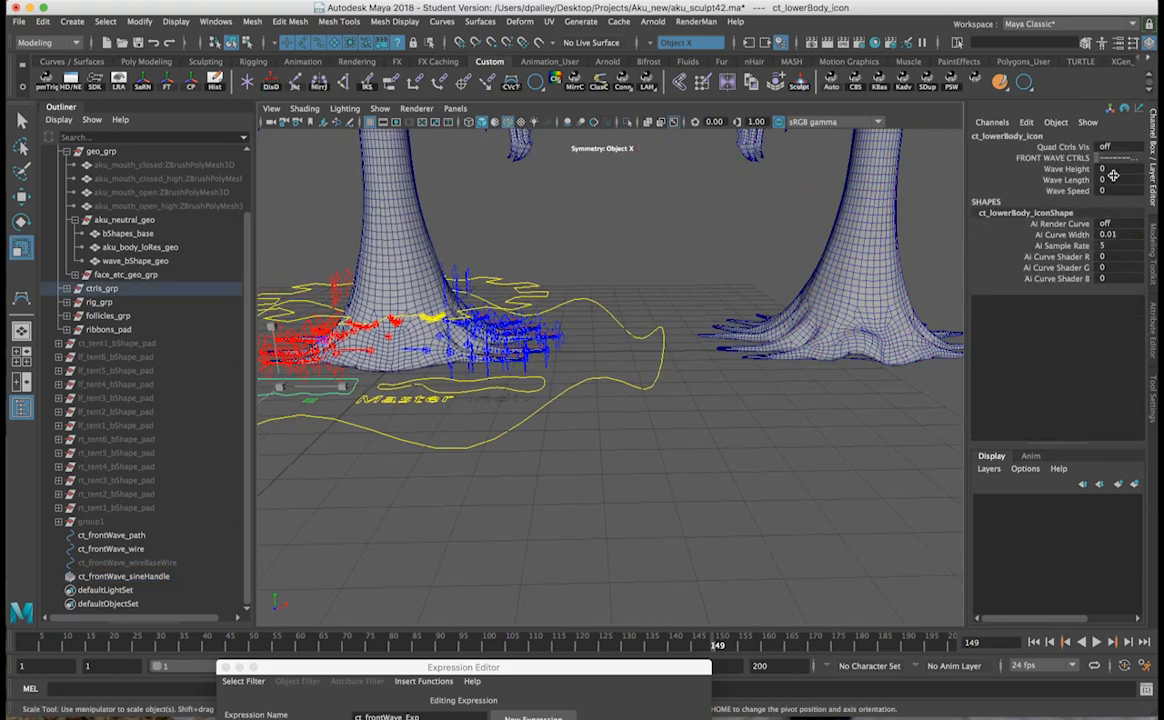
alt+drag(820, 386, 803, 406)
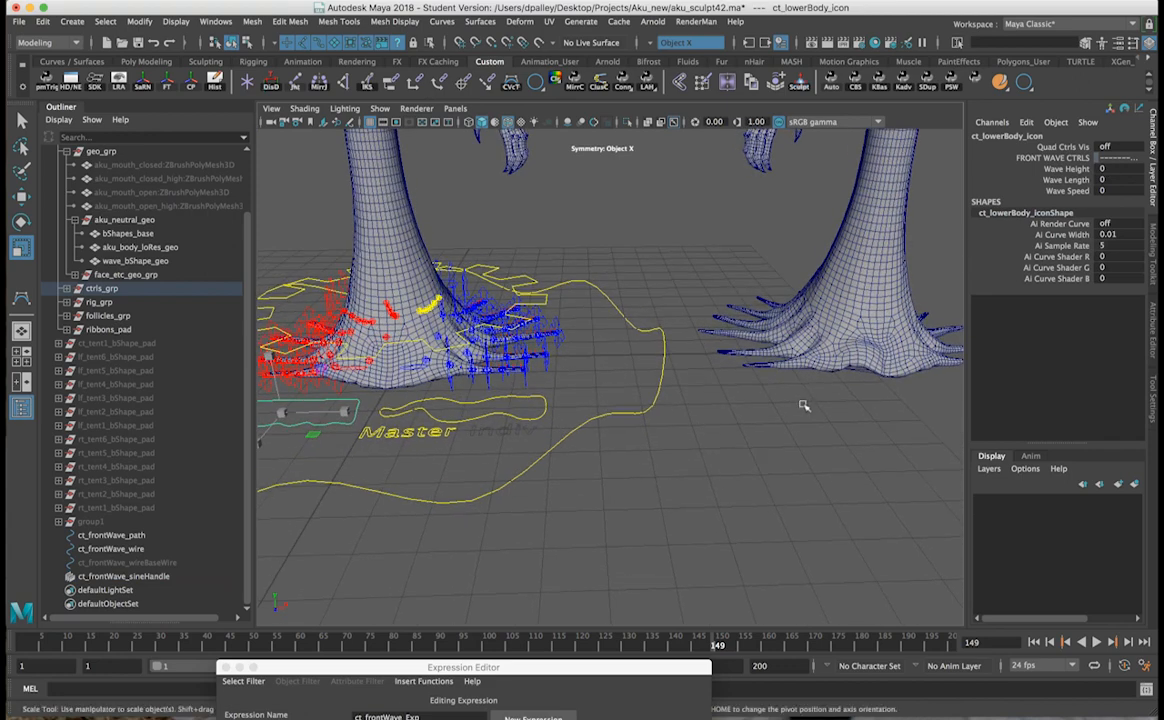
click(801, 341)
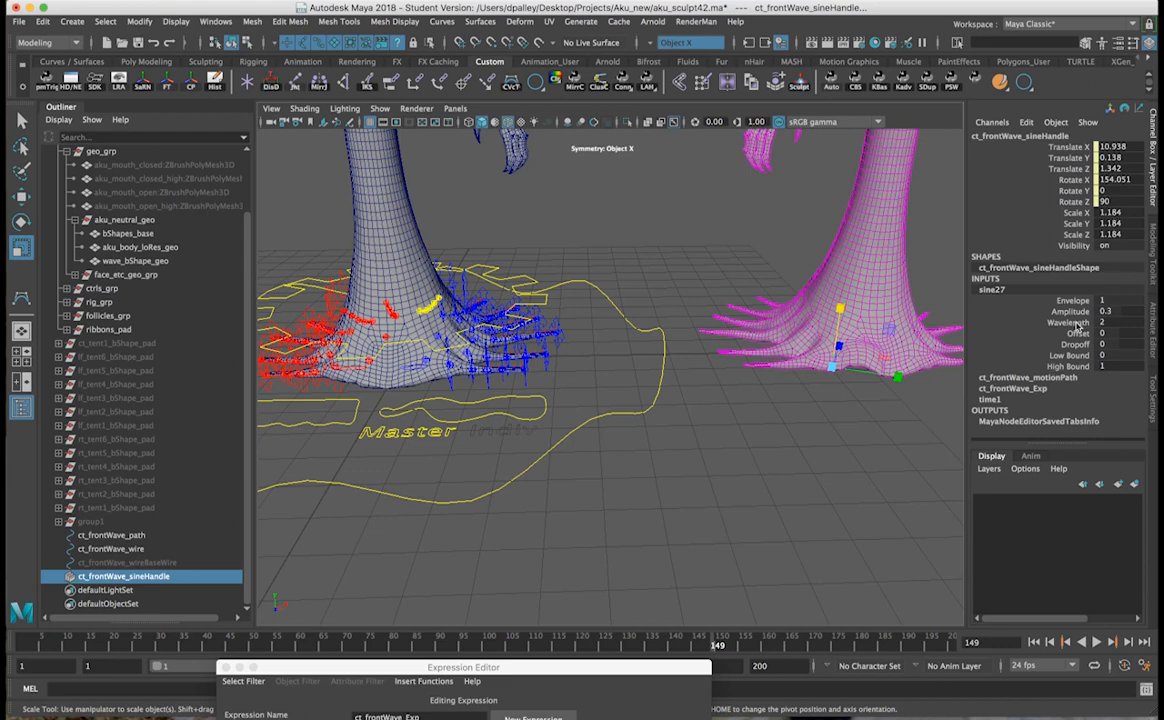
click(1077, 325)
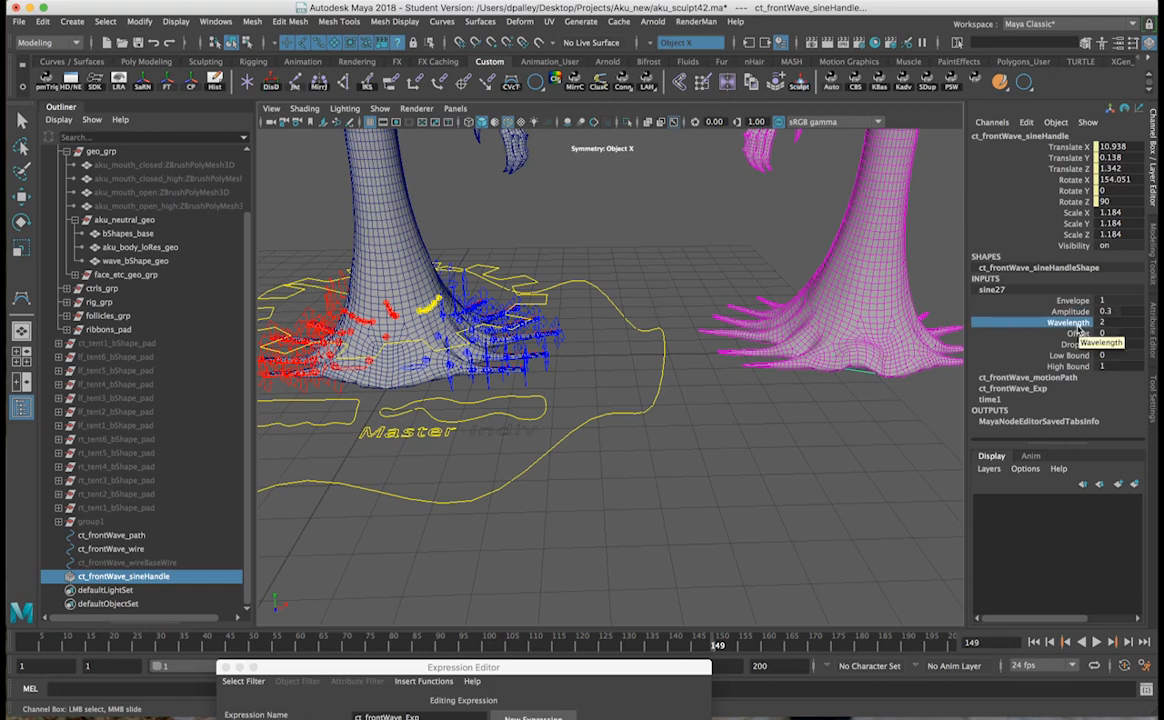
alt+drag(708, 466, 698, 462)
alt+right_drag(698, 462, 592, 444)
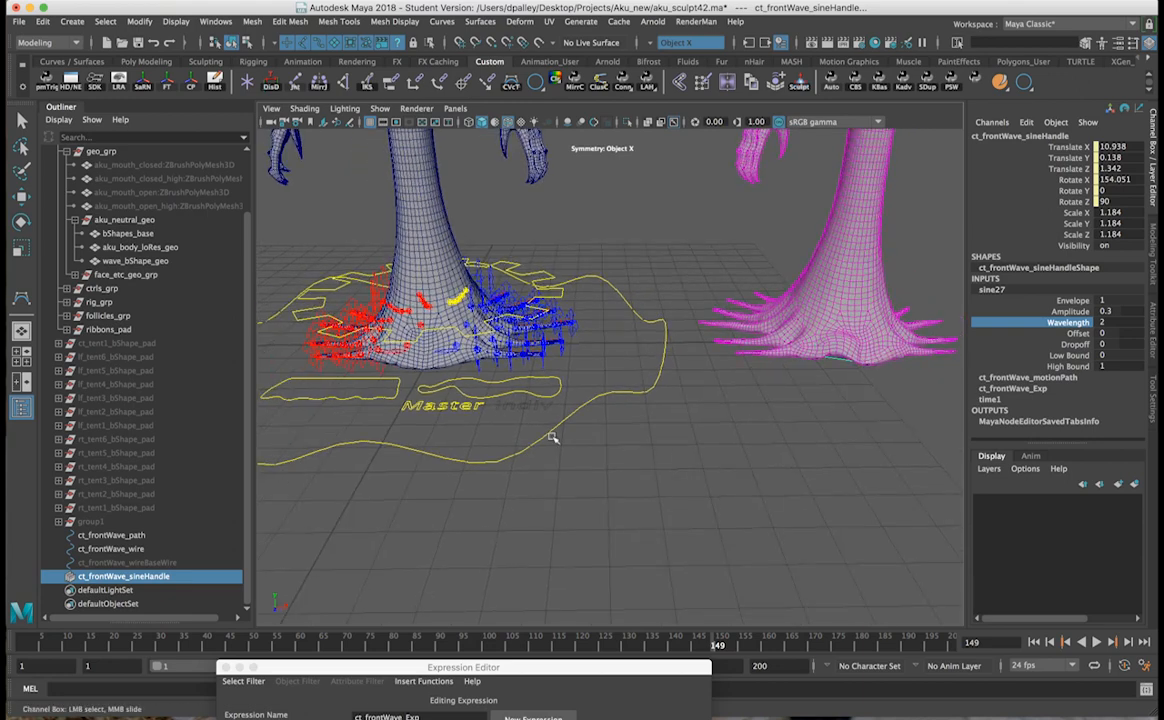
alt+right_drag(587, 447, 617, 437)
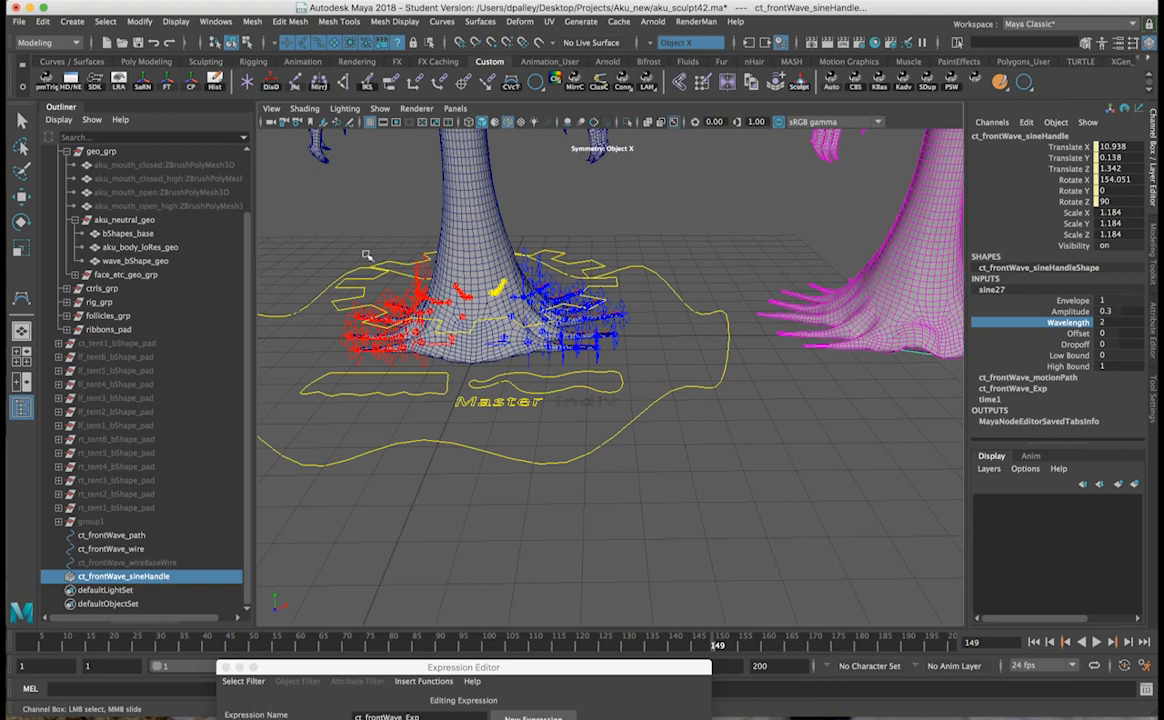
Step: Set up Set Driven Key with sine27 as the driven node and ct_lowerBody_icon as the driver
click(94, 80)
click(142, 373)
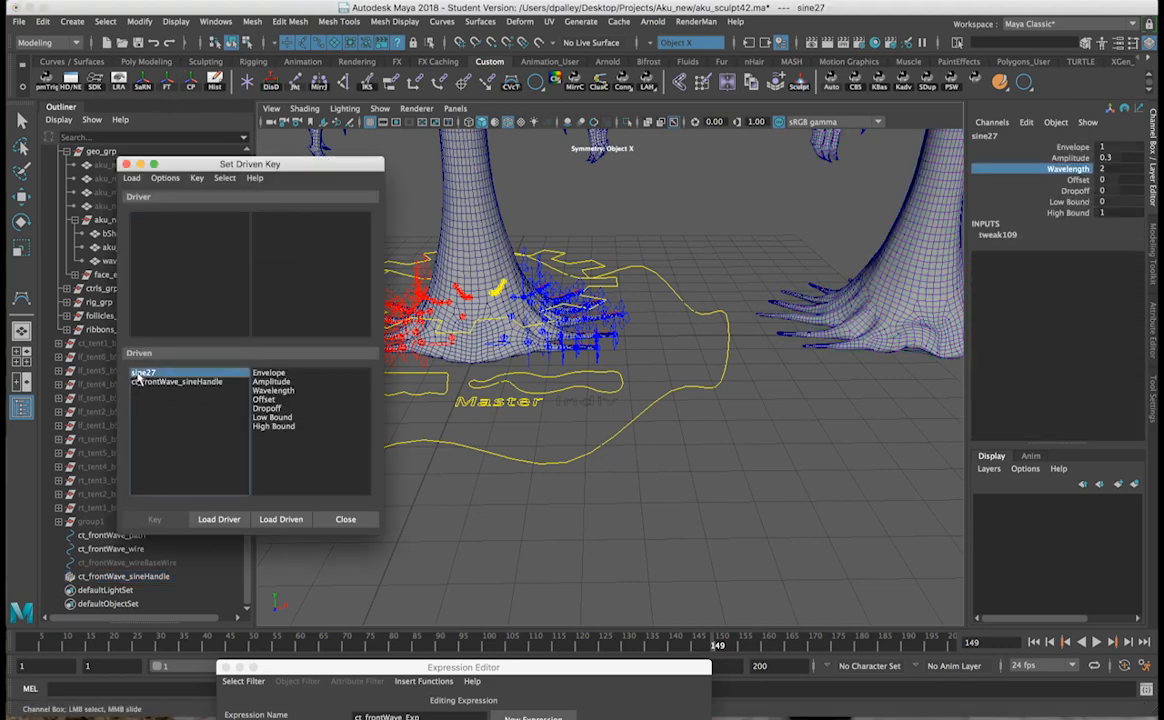
drag(326, 167, 864, 377)
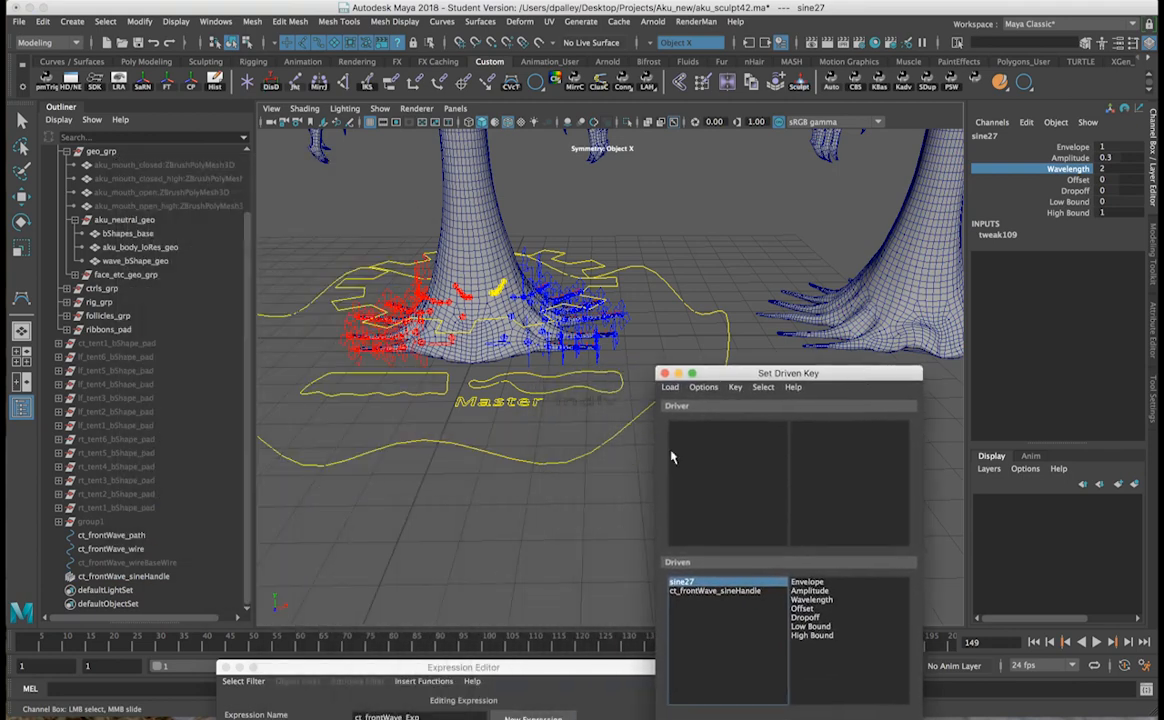
click(395, 396)
key(r)
drag(748, 370, 724, 246)
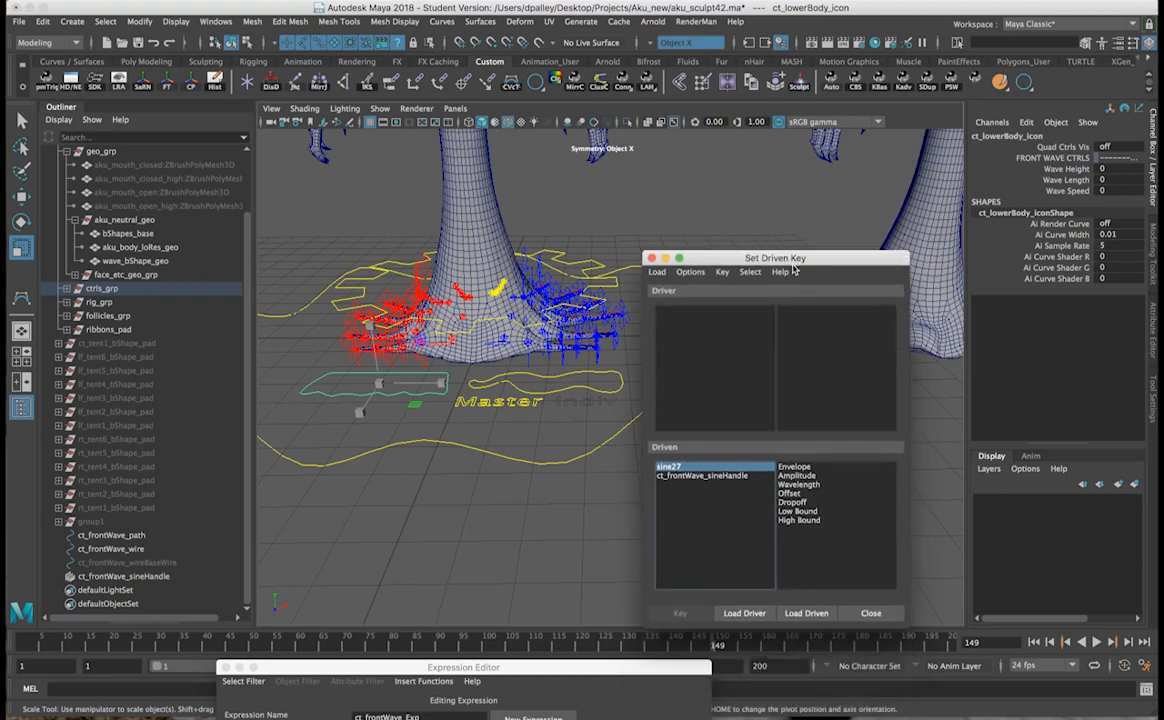
click(755, 612)
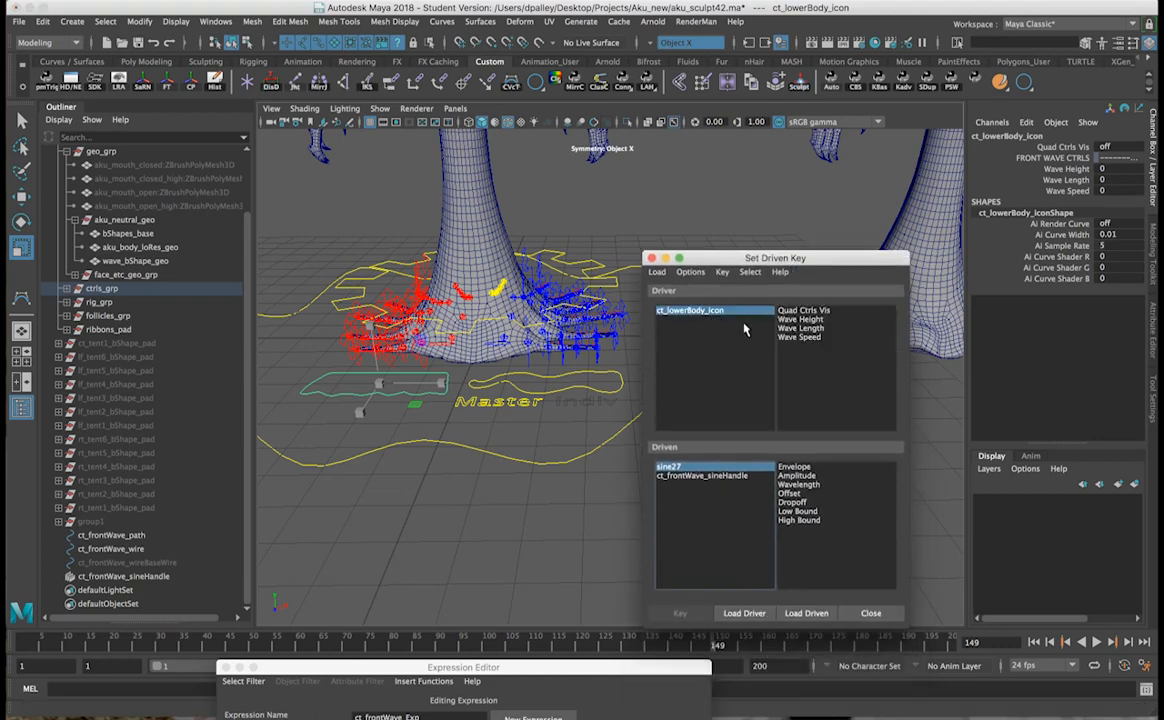
Step: Set sine27's Amplitude to 0 and key it against a Wave Height of 0
drag(829, 261, 532, 261)
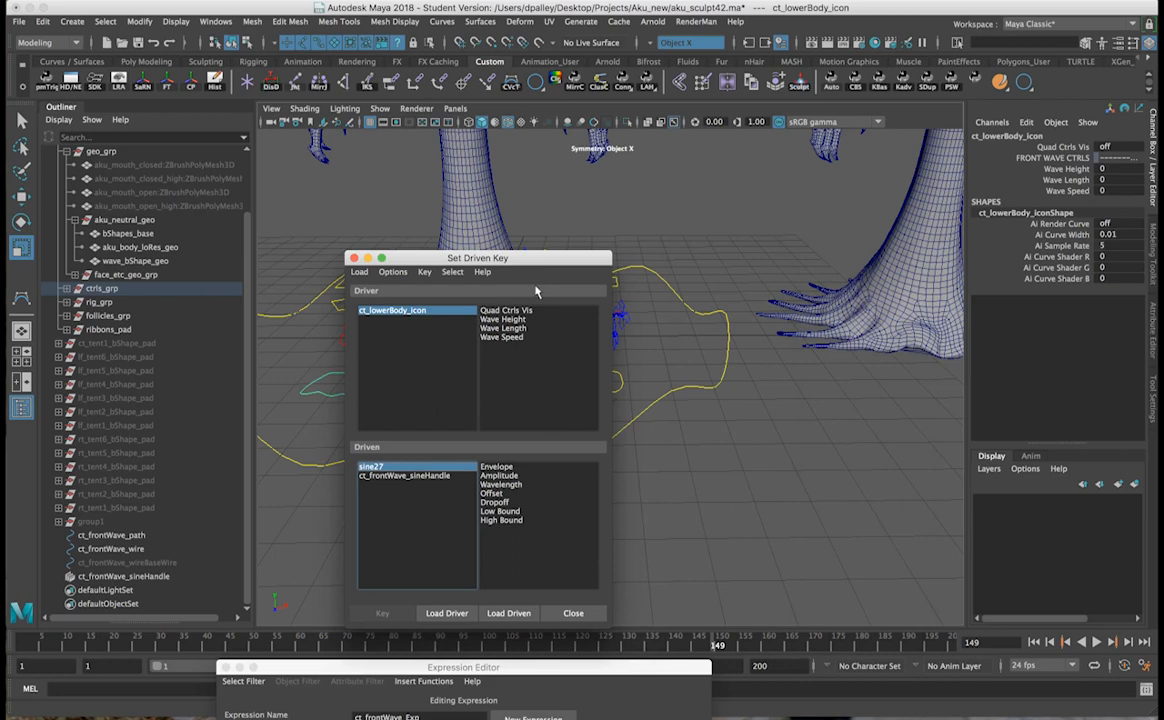
click(526, 319)
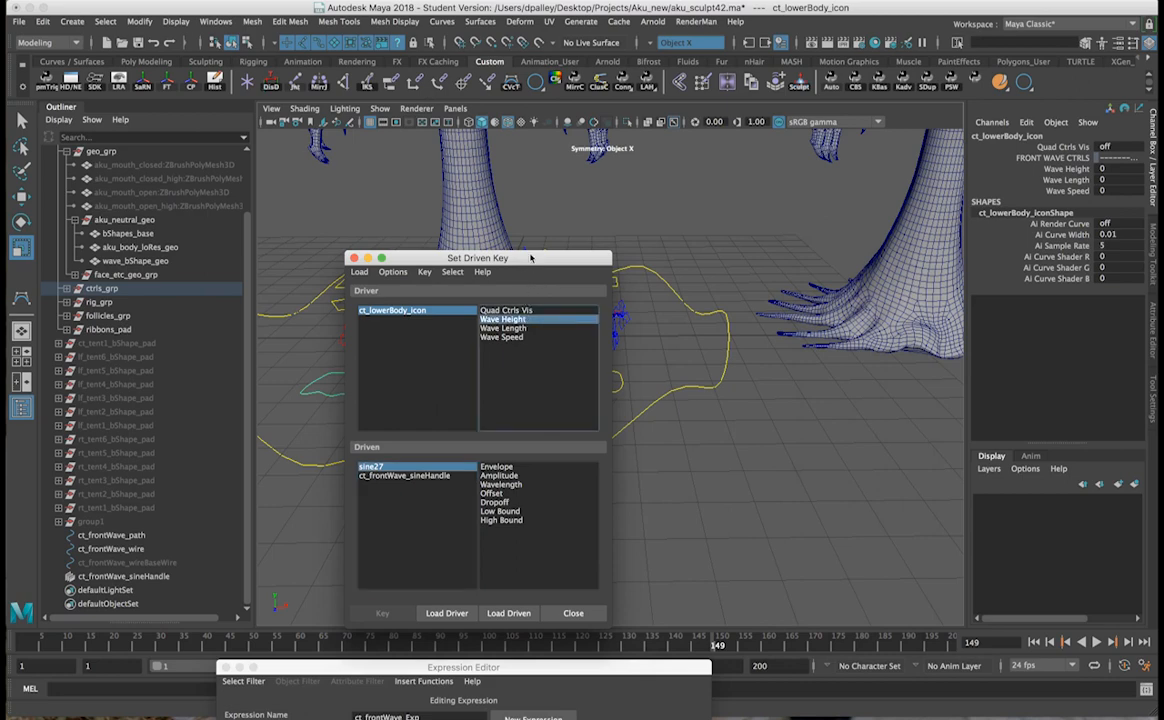
drag(530, 258, 803, 393)
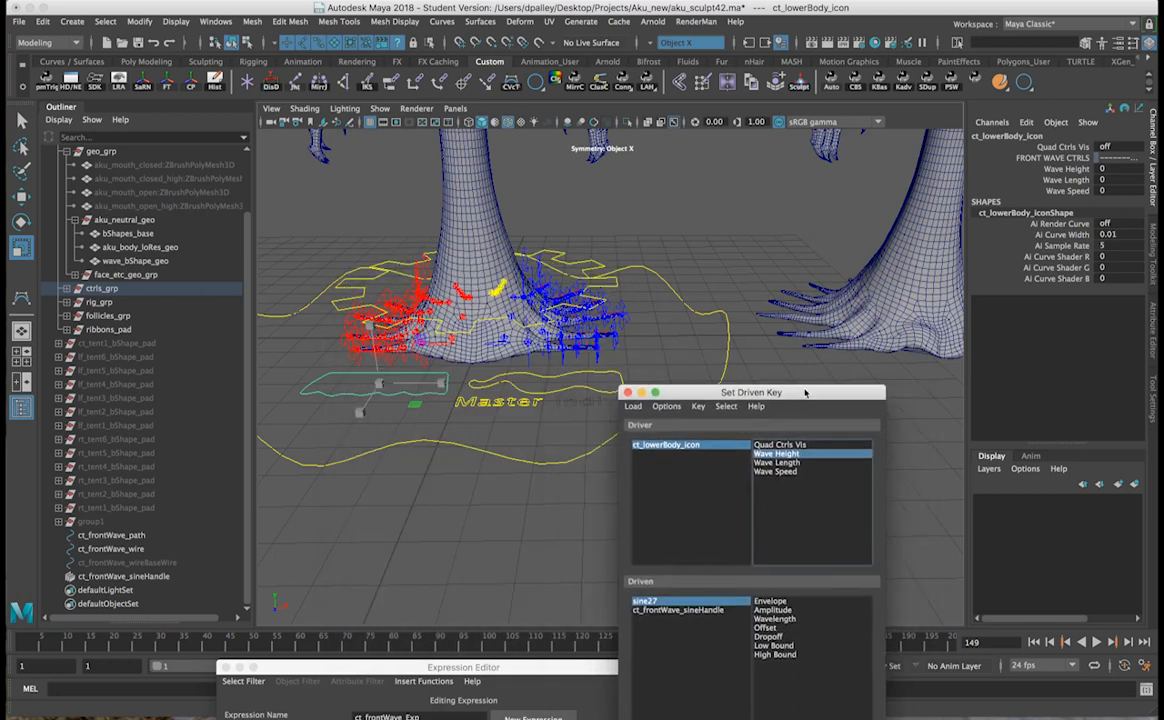
click(645, 602)
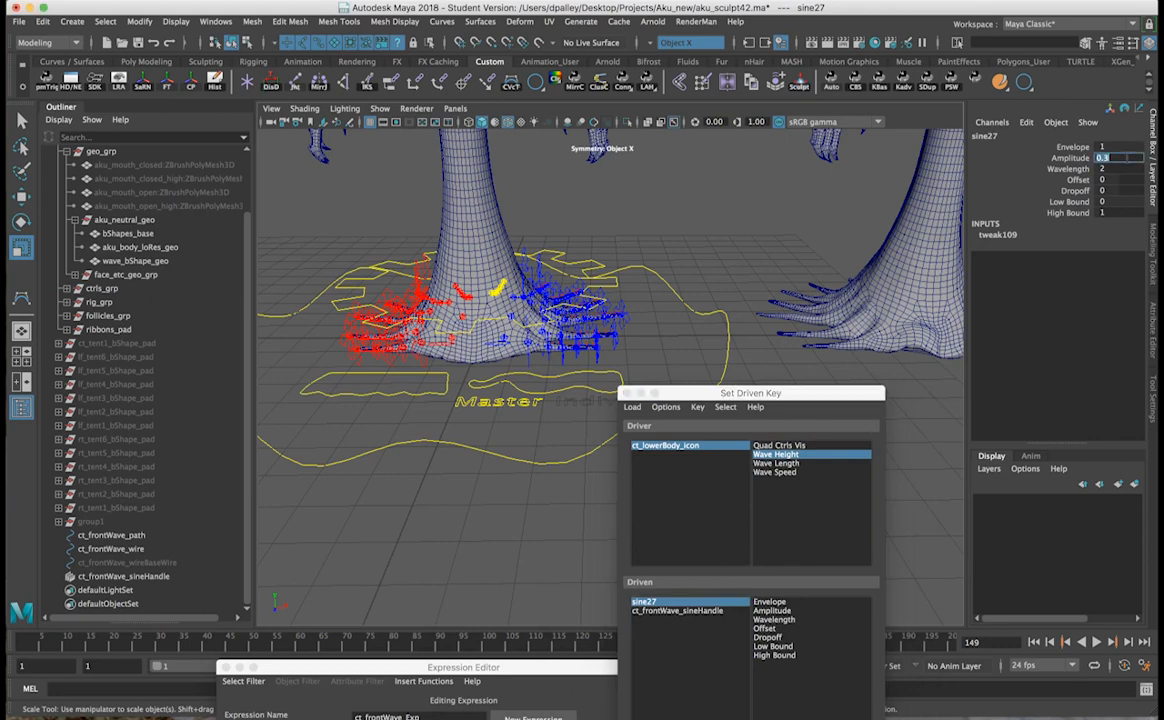
text(0)
key(Return)
drag(797, 394, 800, 148)
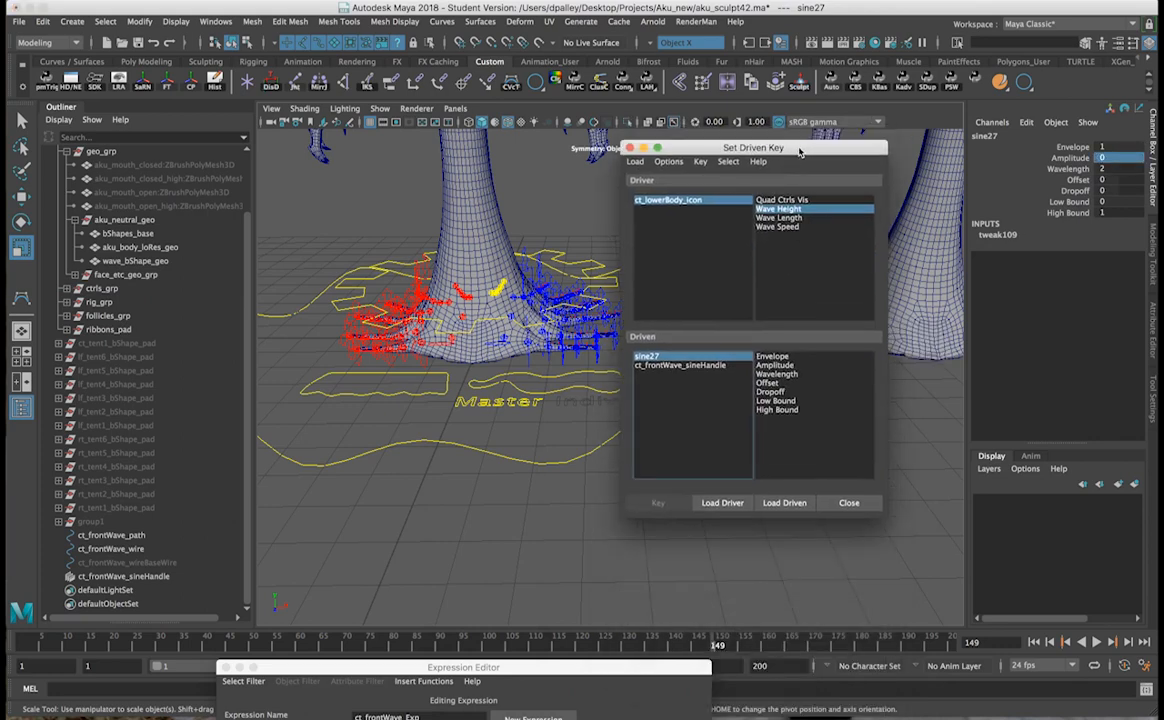
click(777, 366)
click(660, 503)
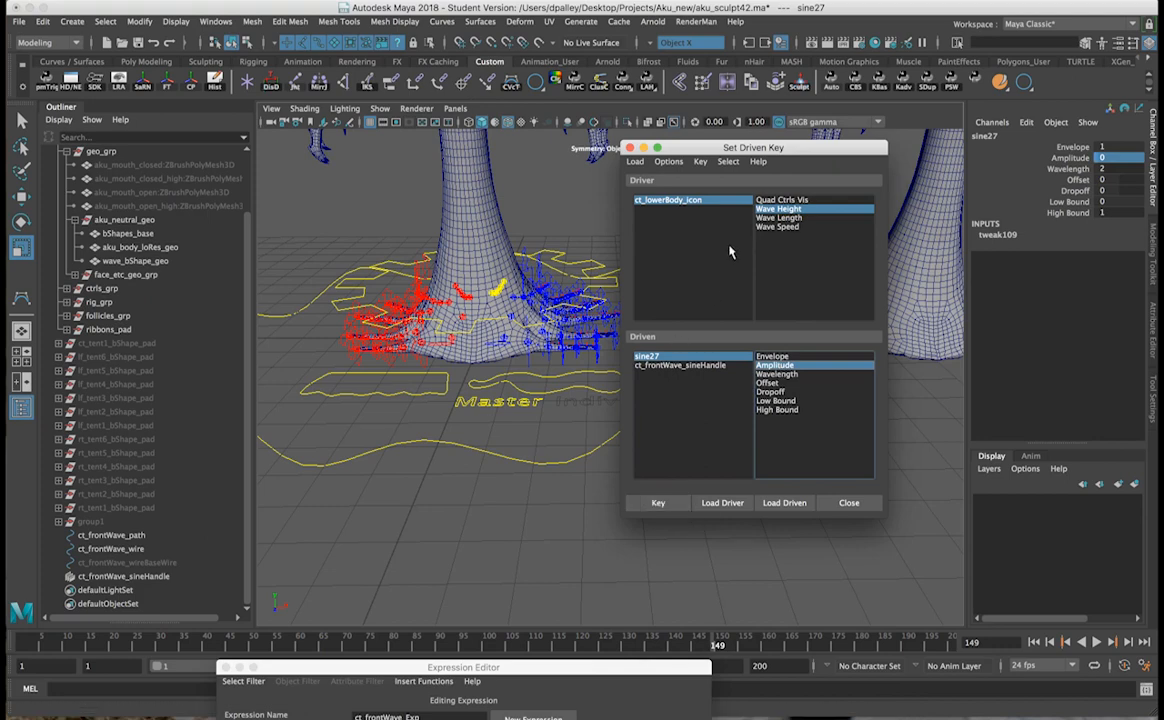
Step: Set Wave Height on ct_lowerBody_icon to 10 and sine27's Amplitude to 1.5, and key the pair
click(697, 204)
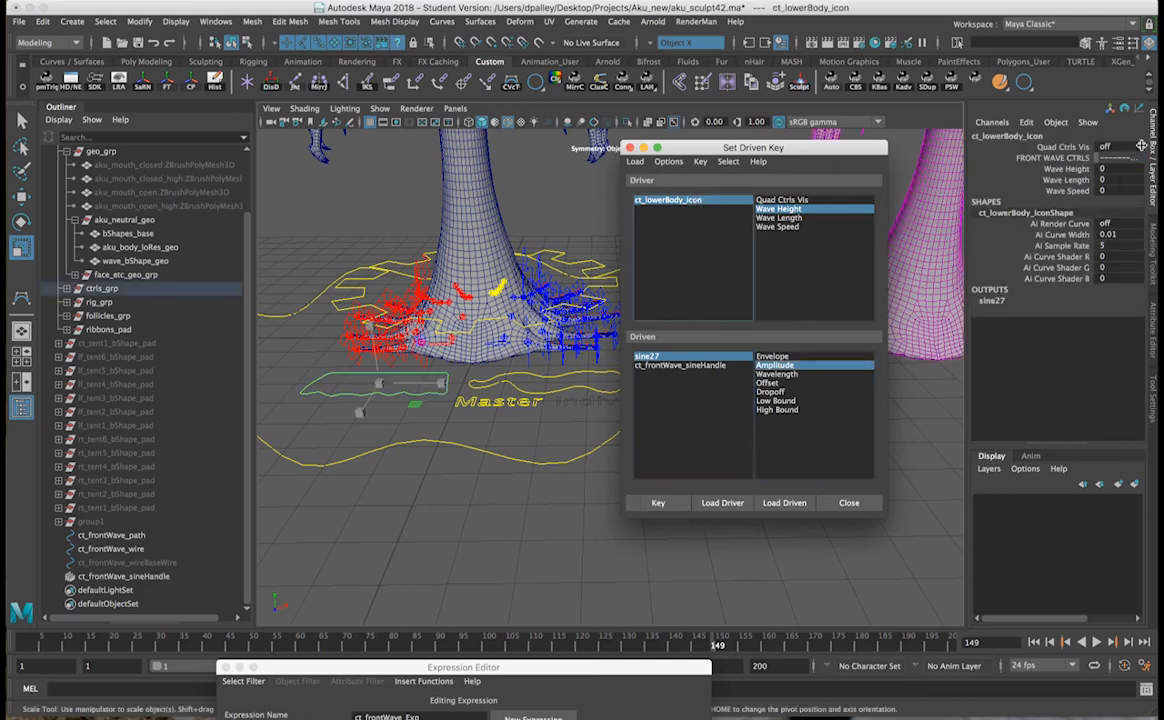
middle_drag(931, 420, 972, 420)
click(655, 357)
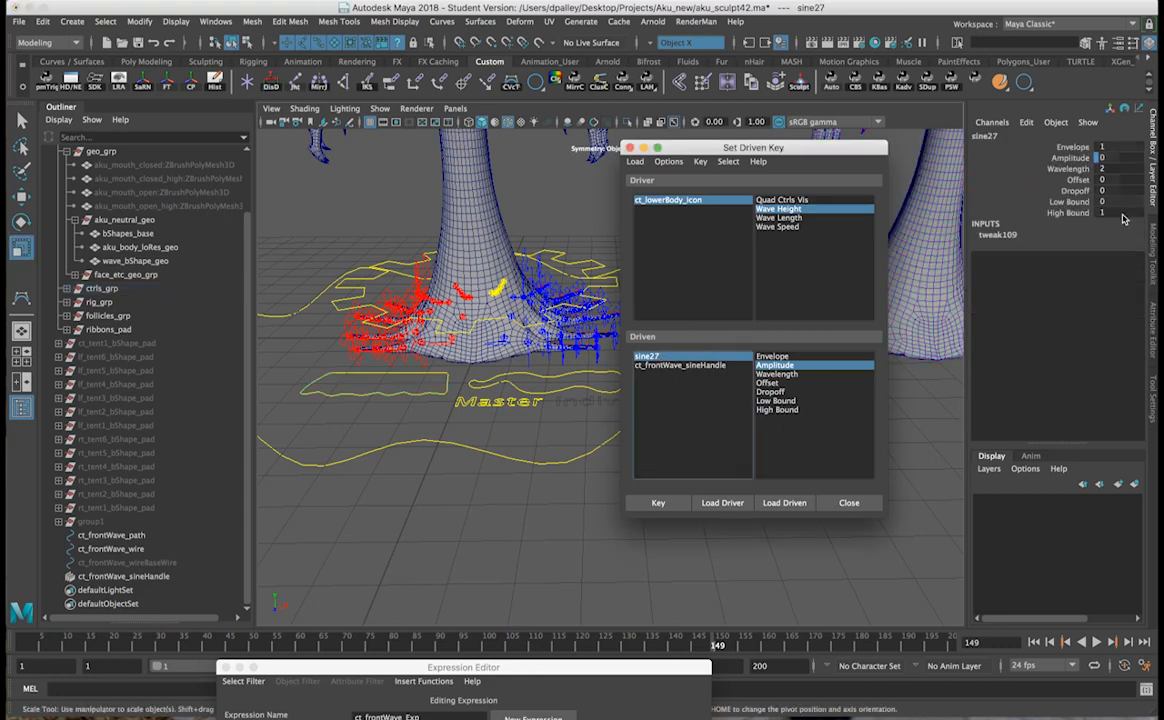
middle_drag(475, 572, 484, 577)
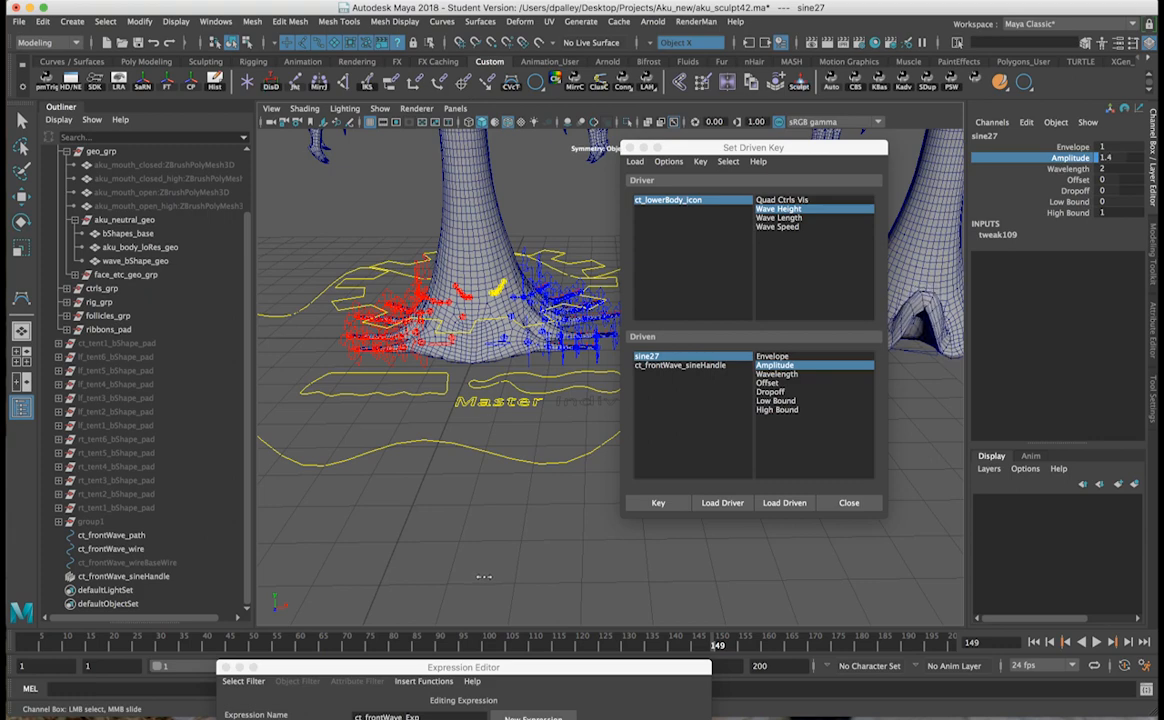
double_click(1125, 156)
text(2.5)
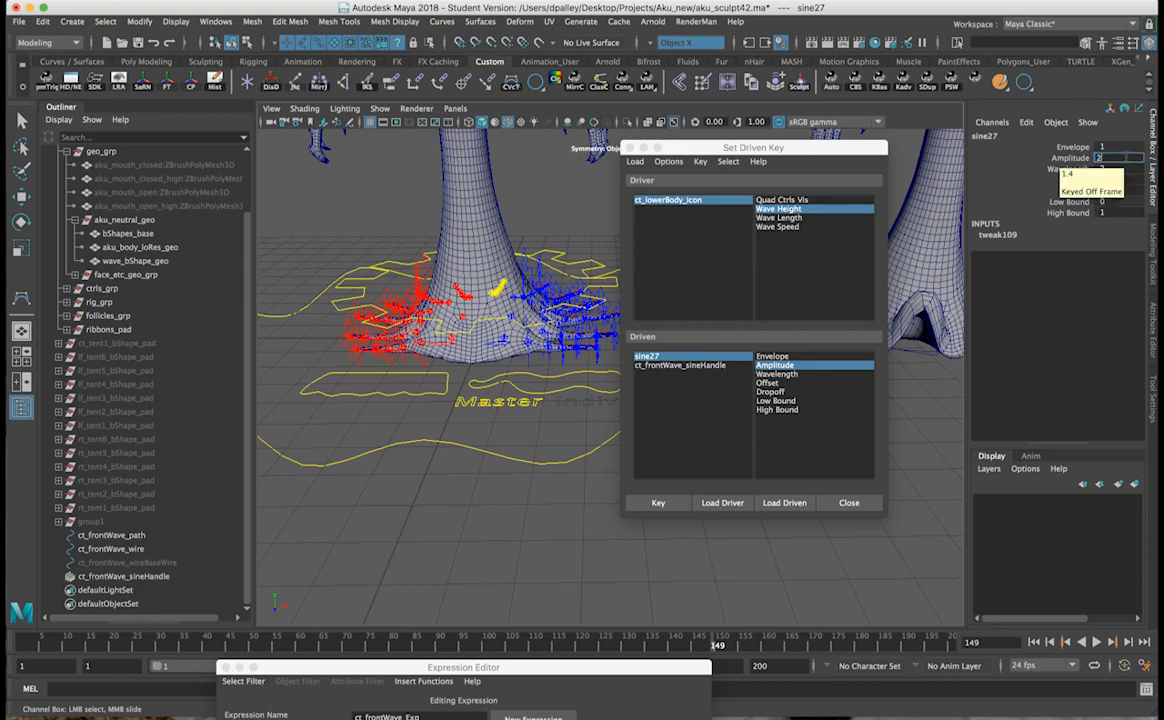
key(Return)
double_click(1126, 157)
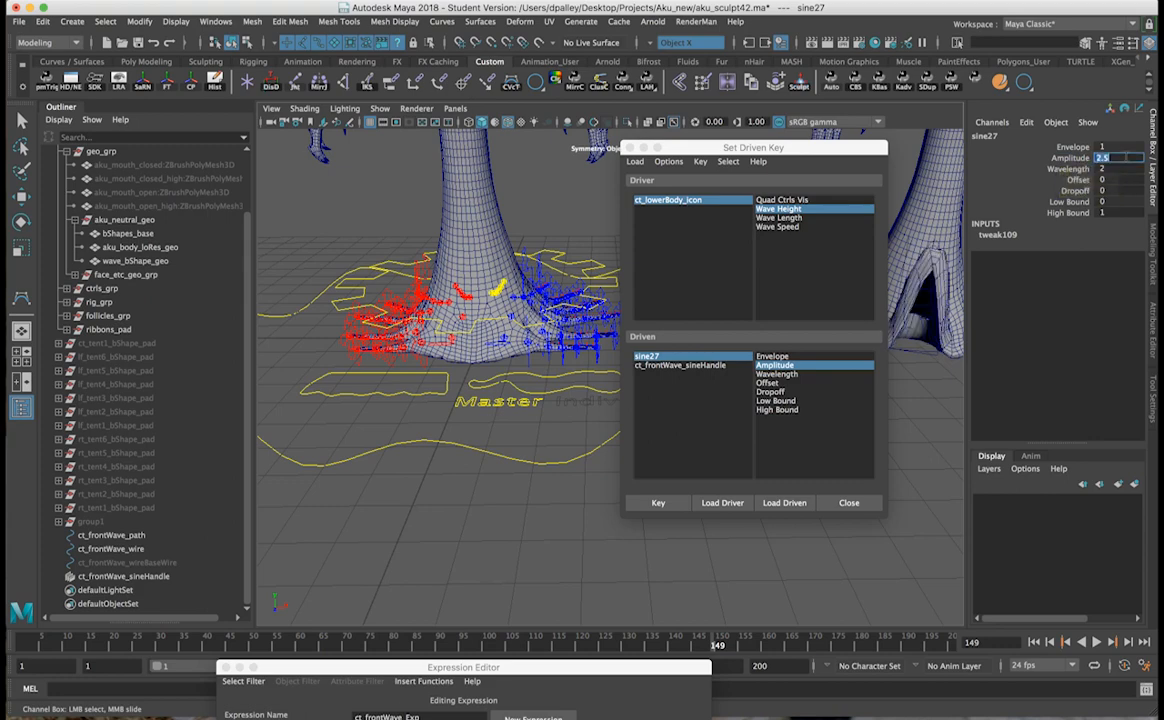
text(1.5)
key(Return)
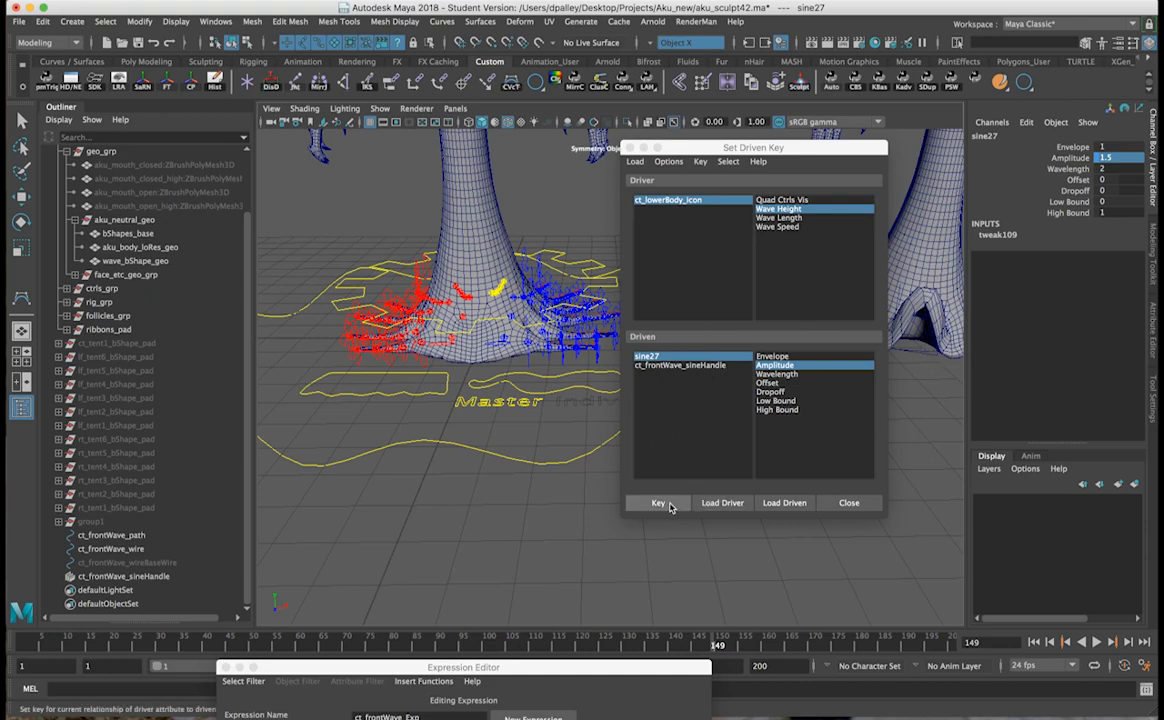
Step: Test the driven wave by varying Wave Height on ct_lowerBody_icon, including a value of 5, and leave it at 3
click(665, 200)
drag(725, 148, 603, 145)
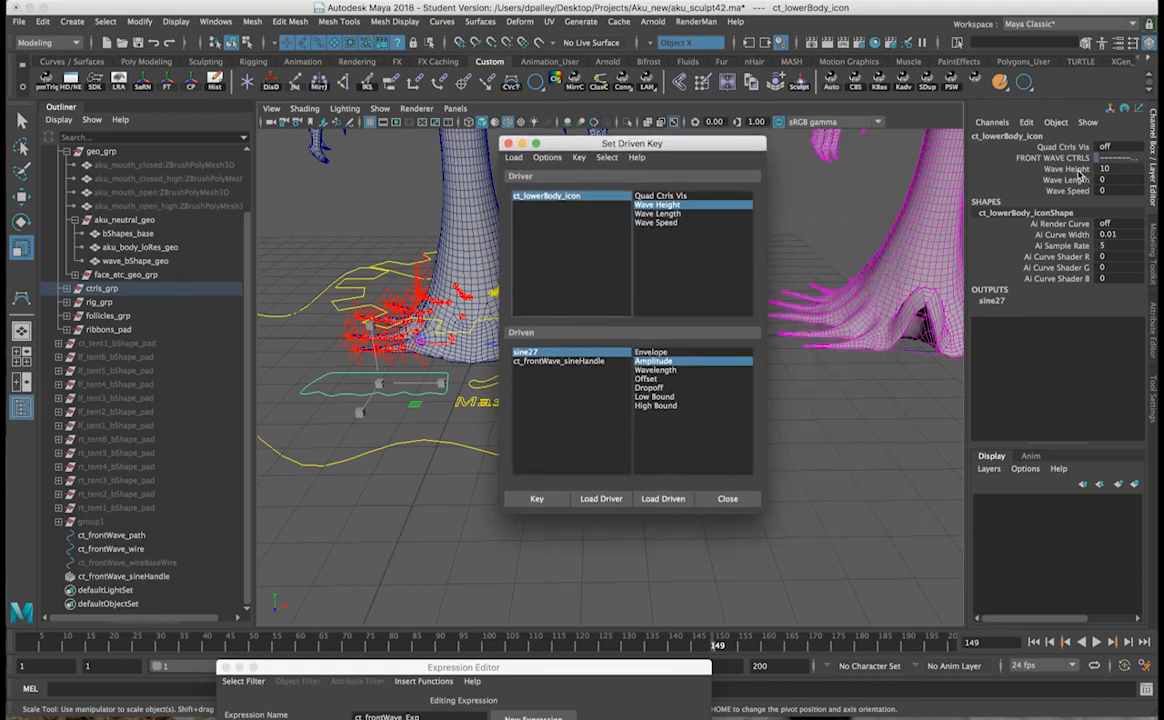
middle_drag(810, 404, 858, 387)
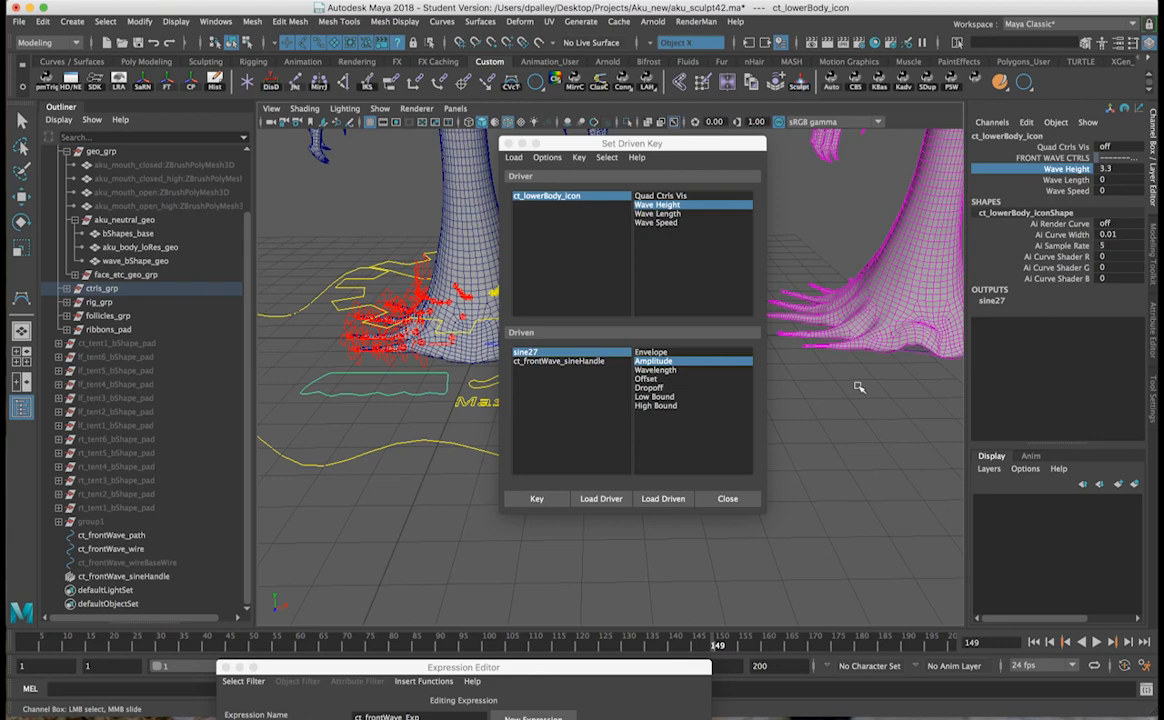
click(1110, 169)
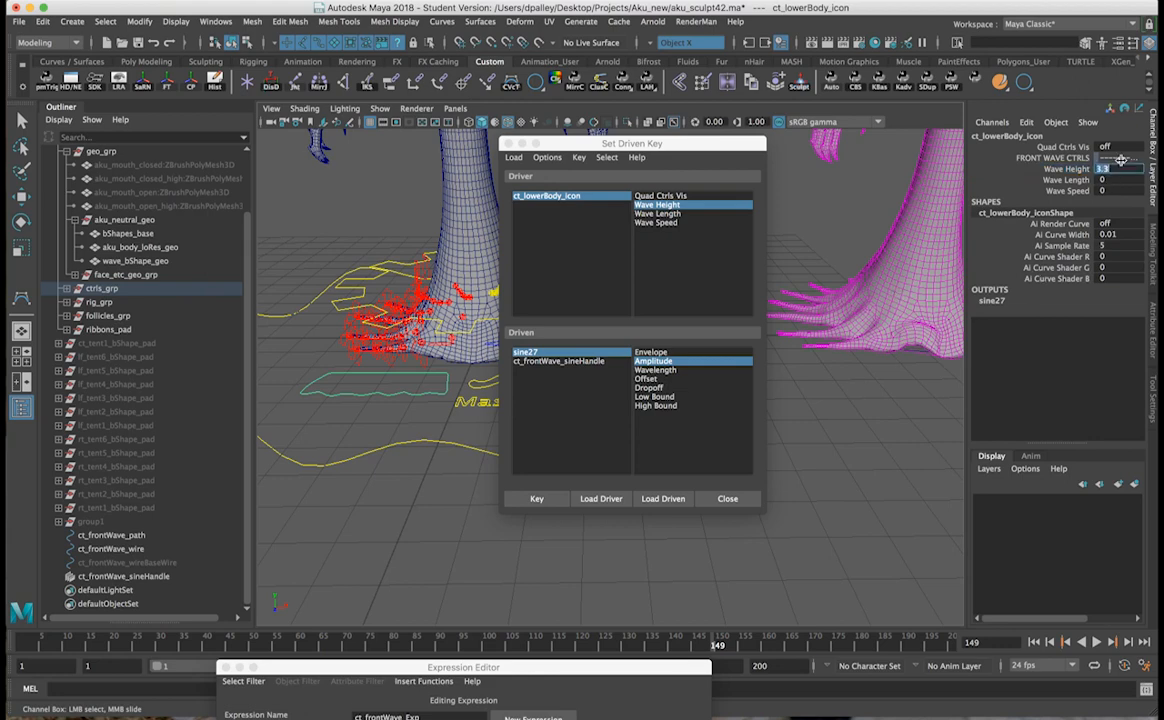
key(Return)
click(1121, 160)
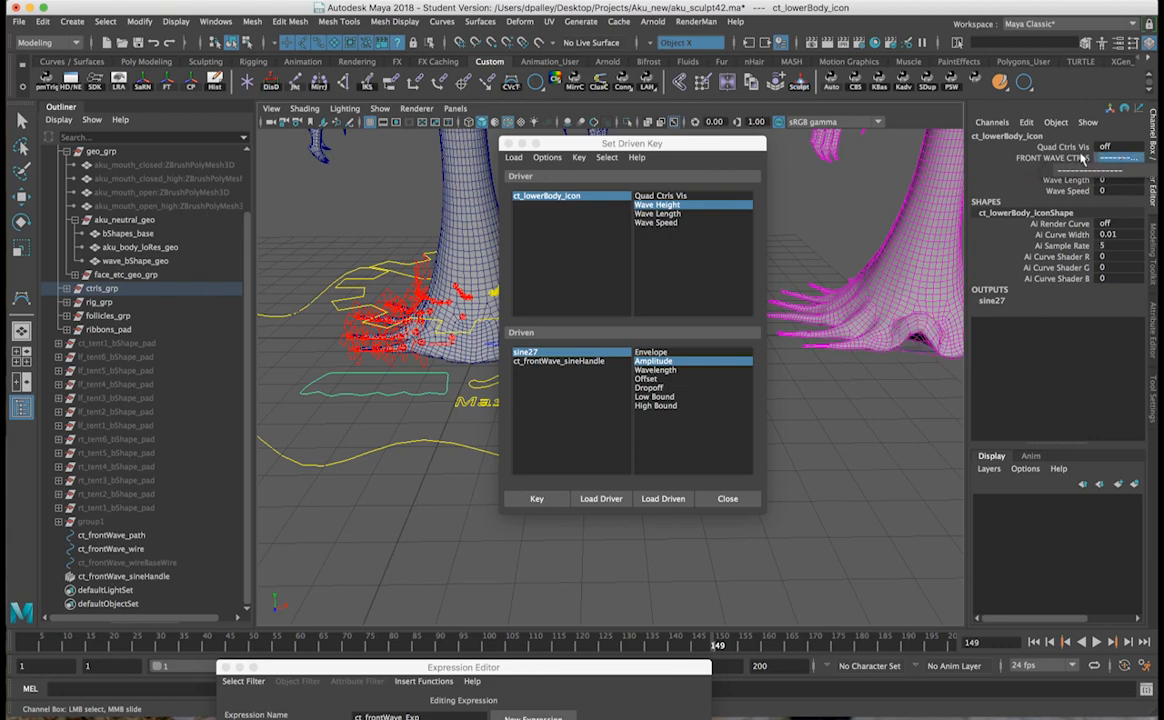
click(1110, 169)
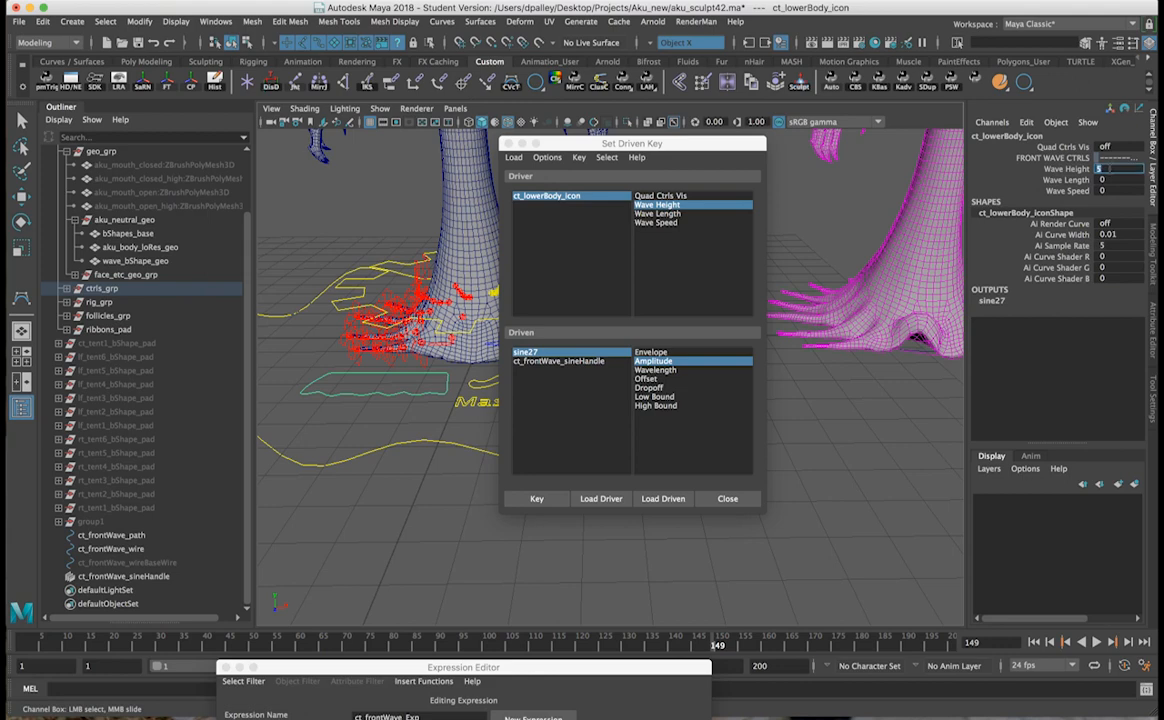
text(3)
key(Return)
alt+drag(857, 315, 804, 291)
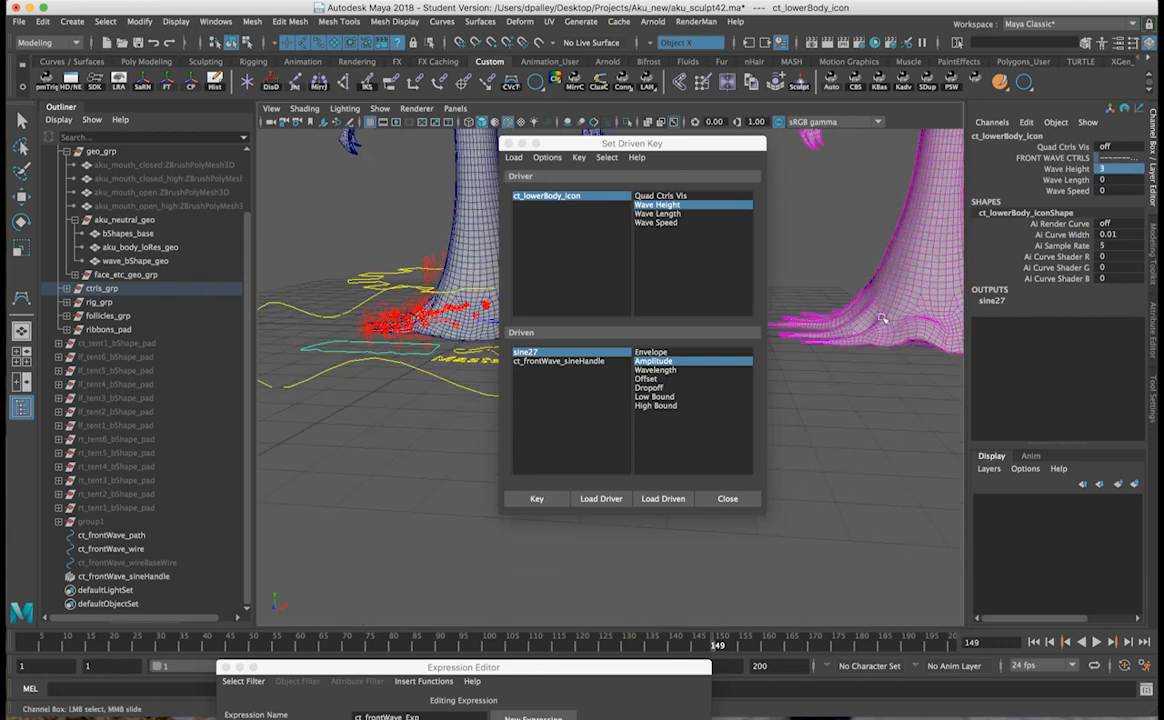
Step: Choose Wave Length on ct_lowerBody_icon as the driver attribute
click(560, 196)
click(676, 214)
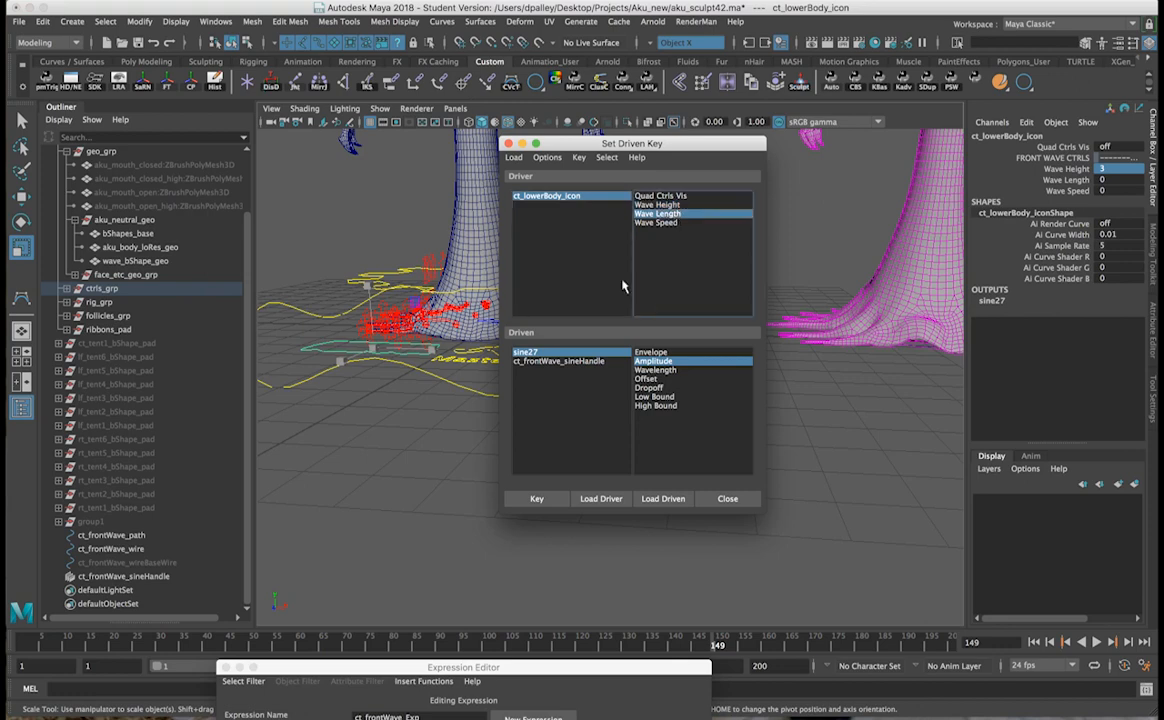
click(545, 352)
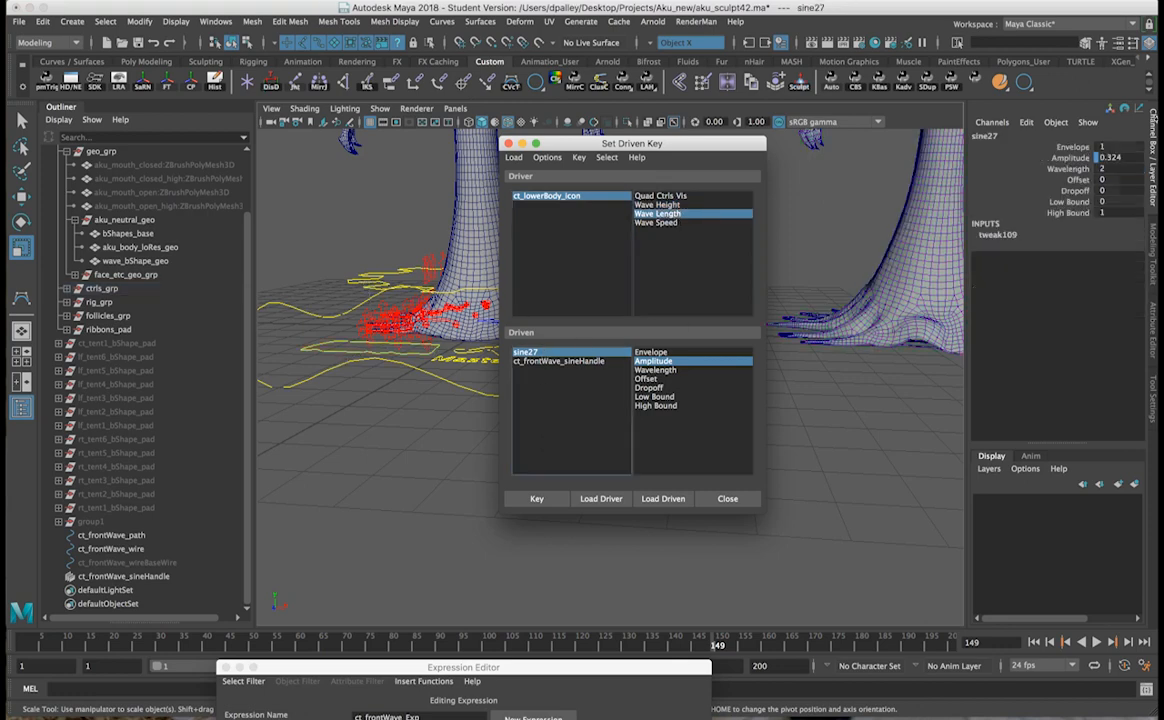
click(1105, 169)
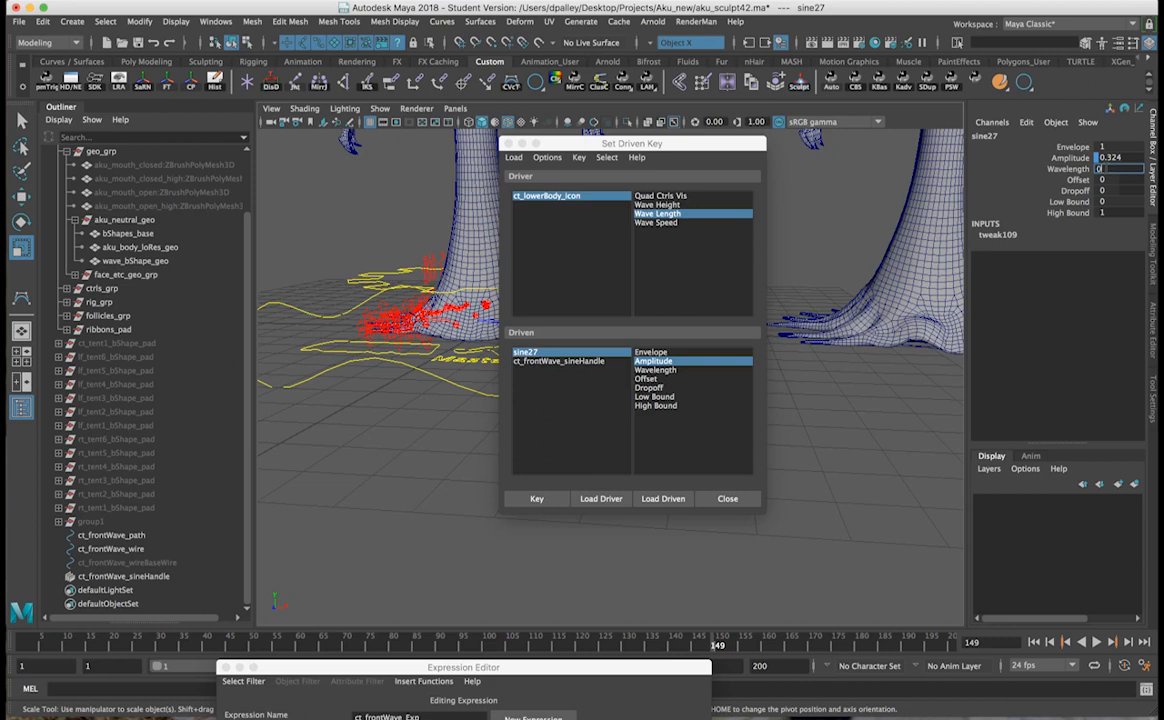
text(0)
key(Return)
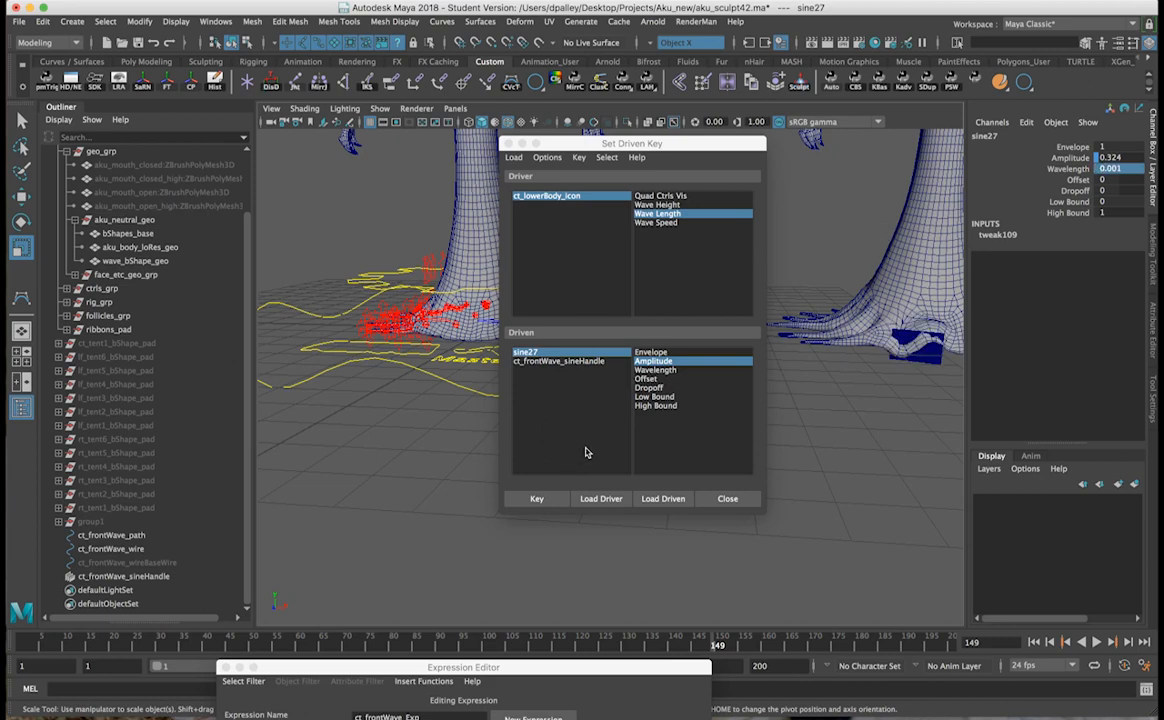
click(652, 370)
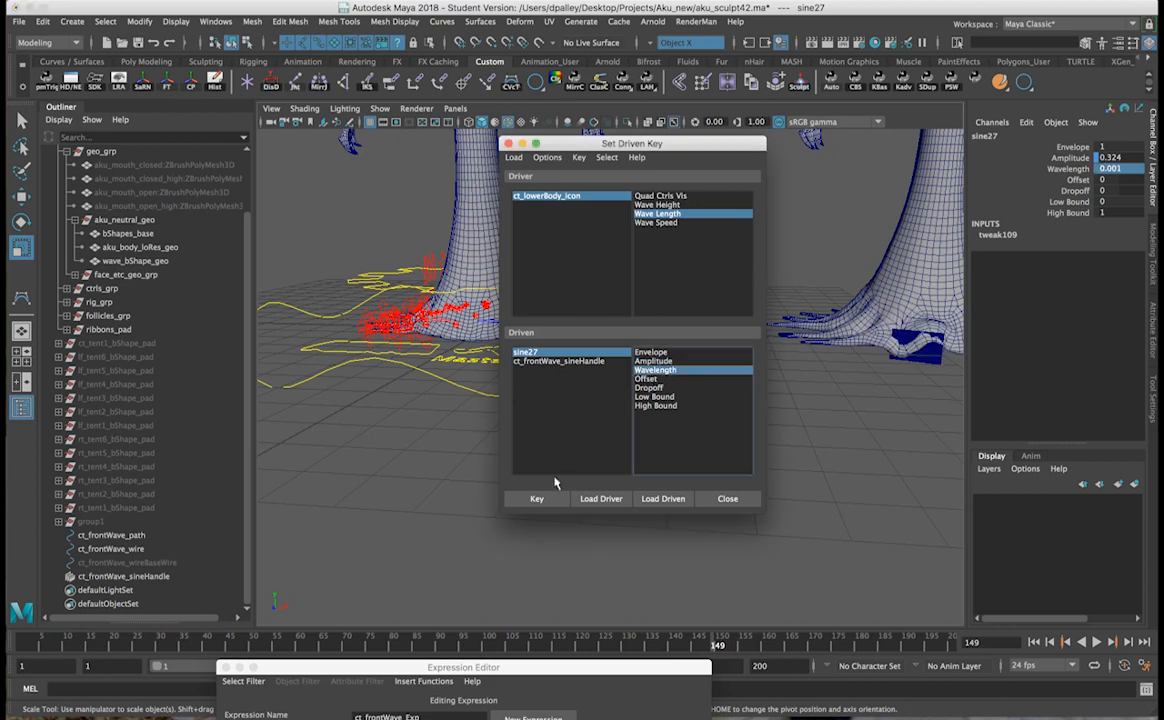
click(556, 198)
alt+middle_drag(825, 317, 803, 325)
alt+drag(813, 243, 901, 268)
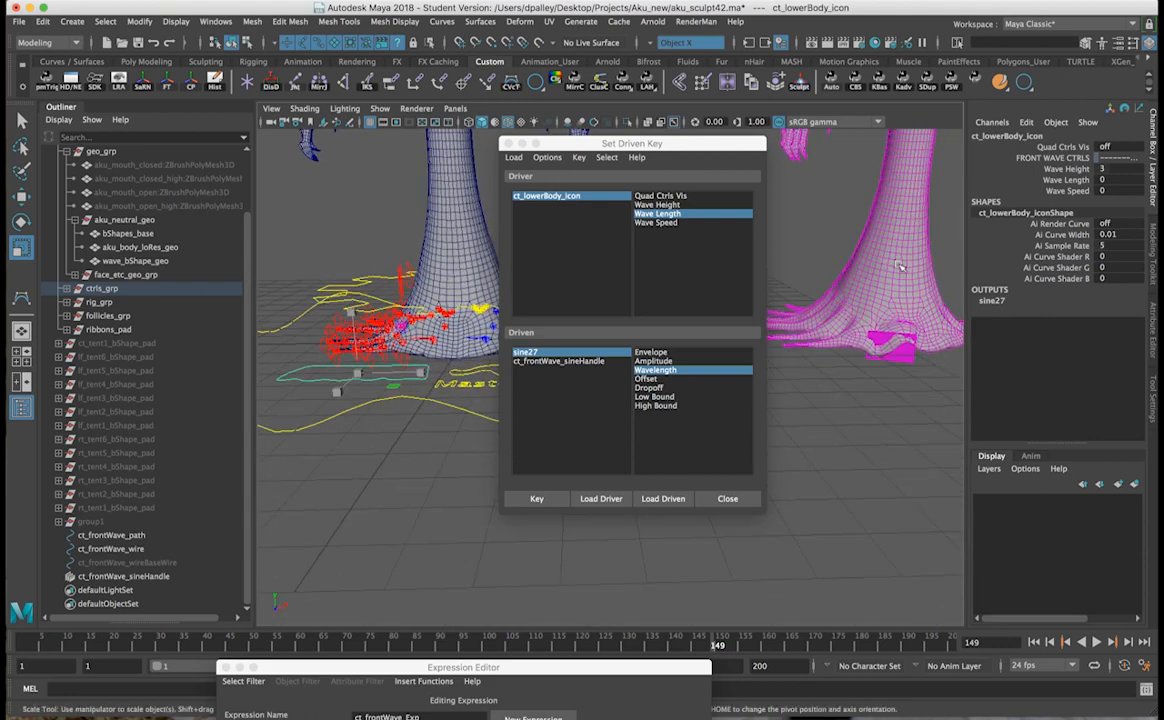
key(super+z)
key(super+z)
key(super+z)
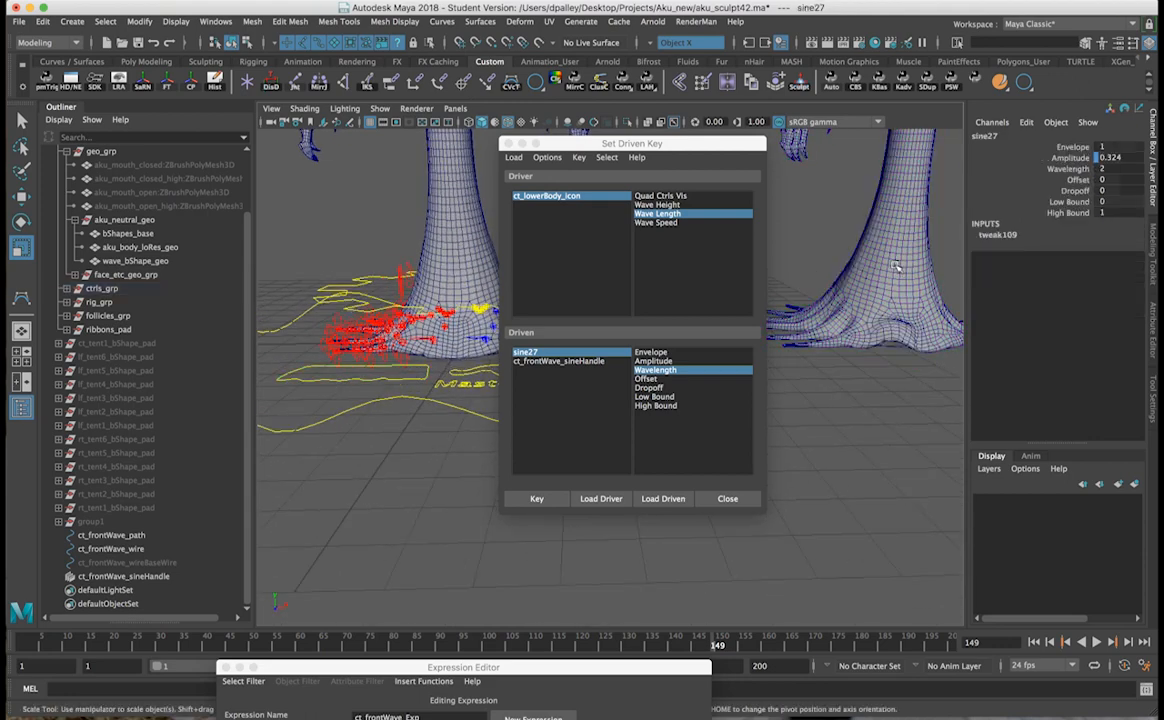
Step: Make Scale Y of ct_frontWave_sineHandle the driven attribute, set it to 0.01 and key it against a Wave Length of 0
alt+drag(884, 263, 795, 272)
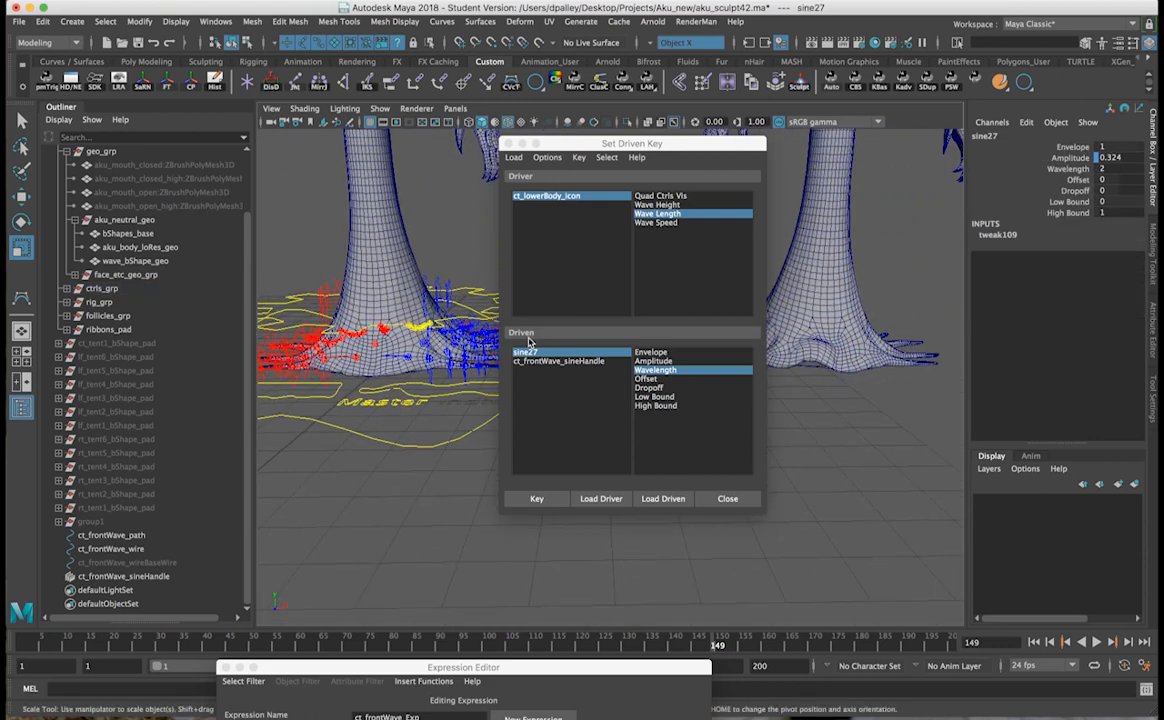
click(558, 361)
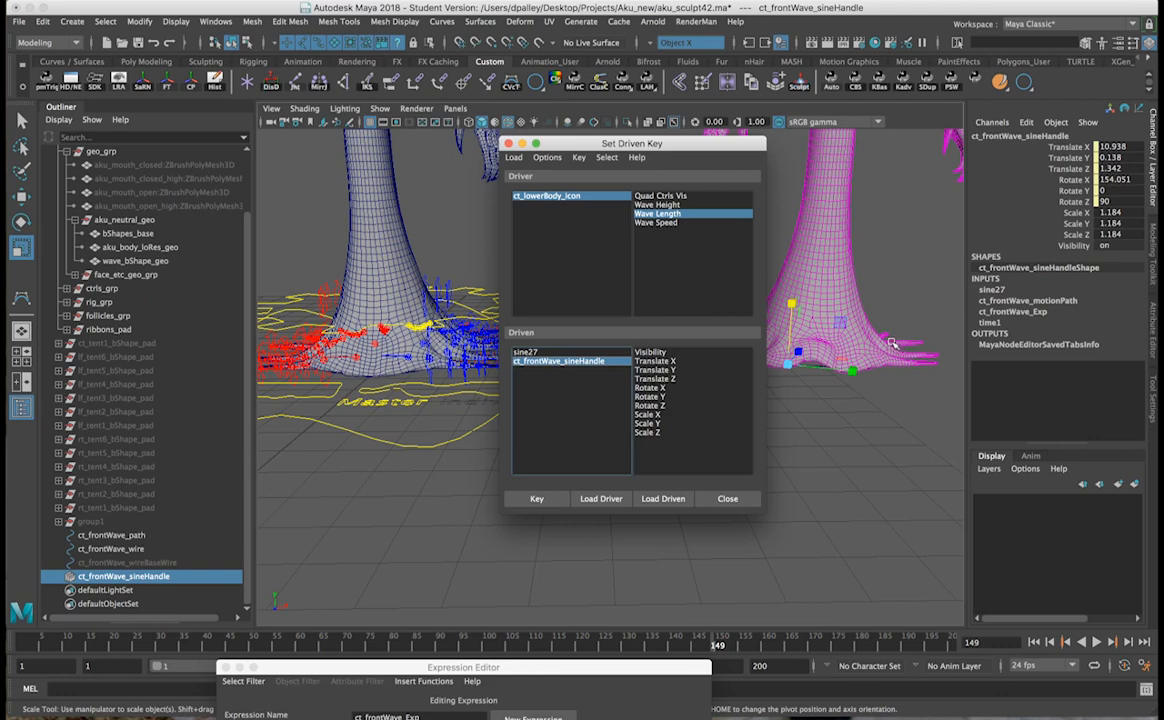
click(651, 425)
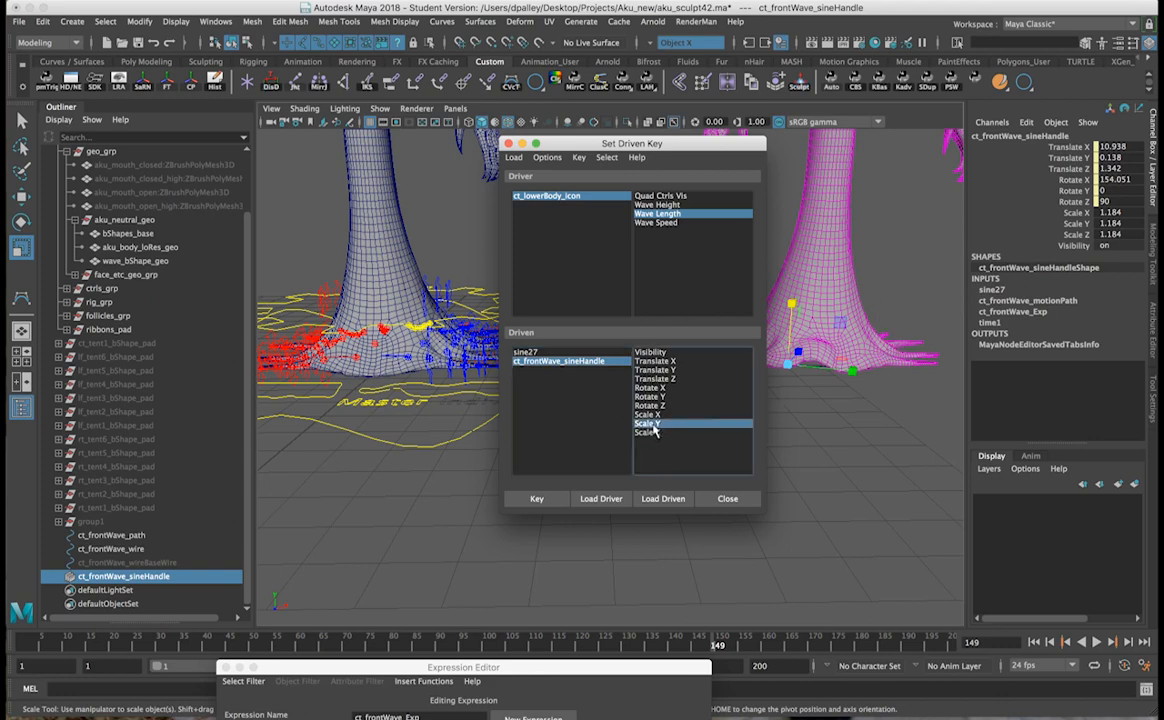
click(536, 498)
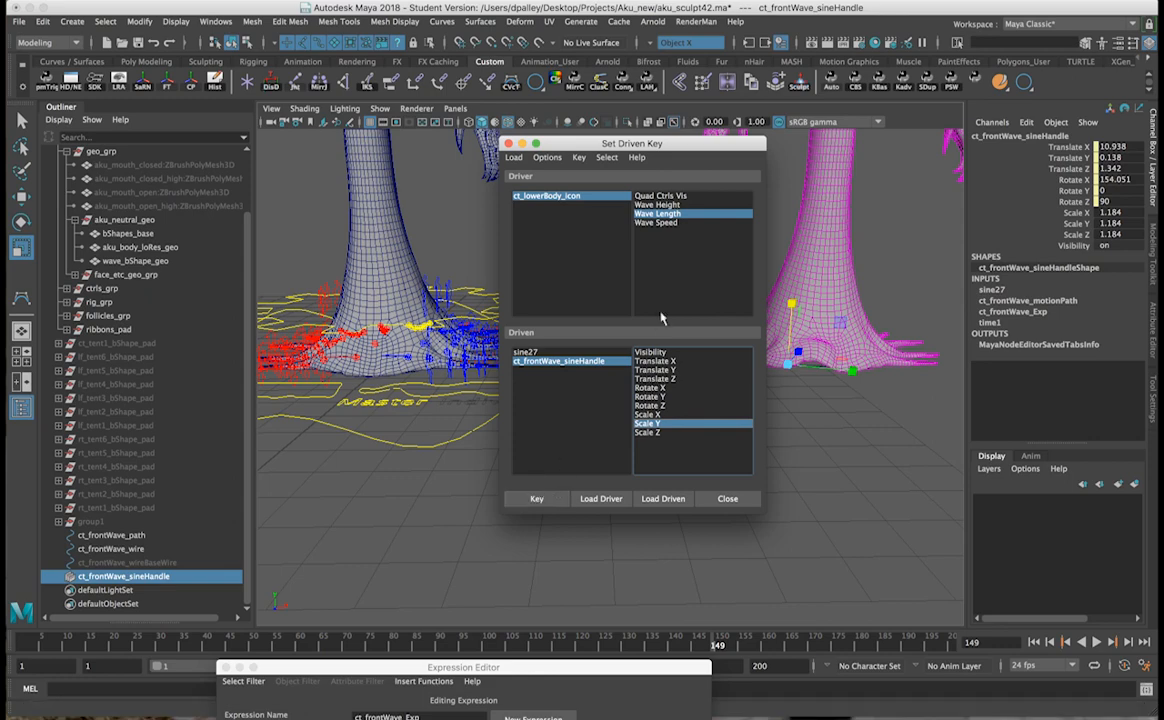
click(1110, 223)
text(0.01)
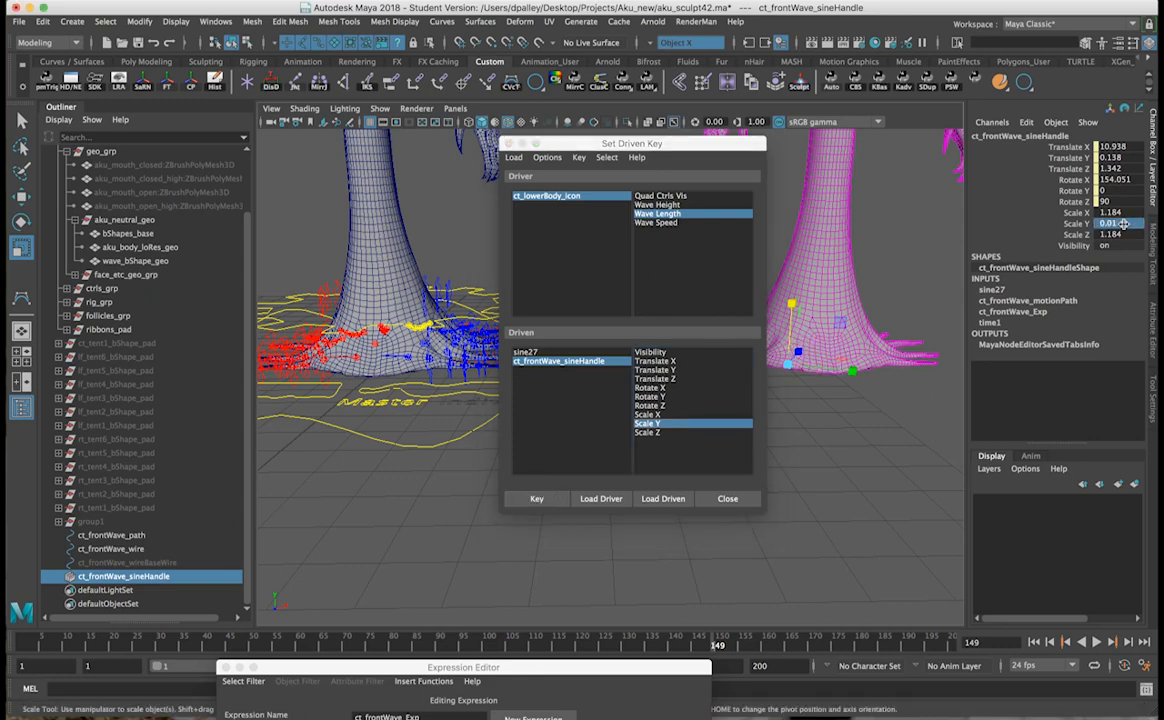
key(Return)
click(537, 505)
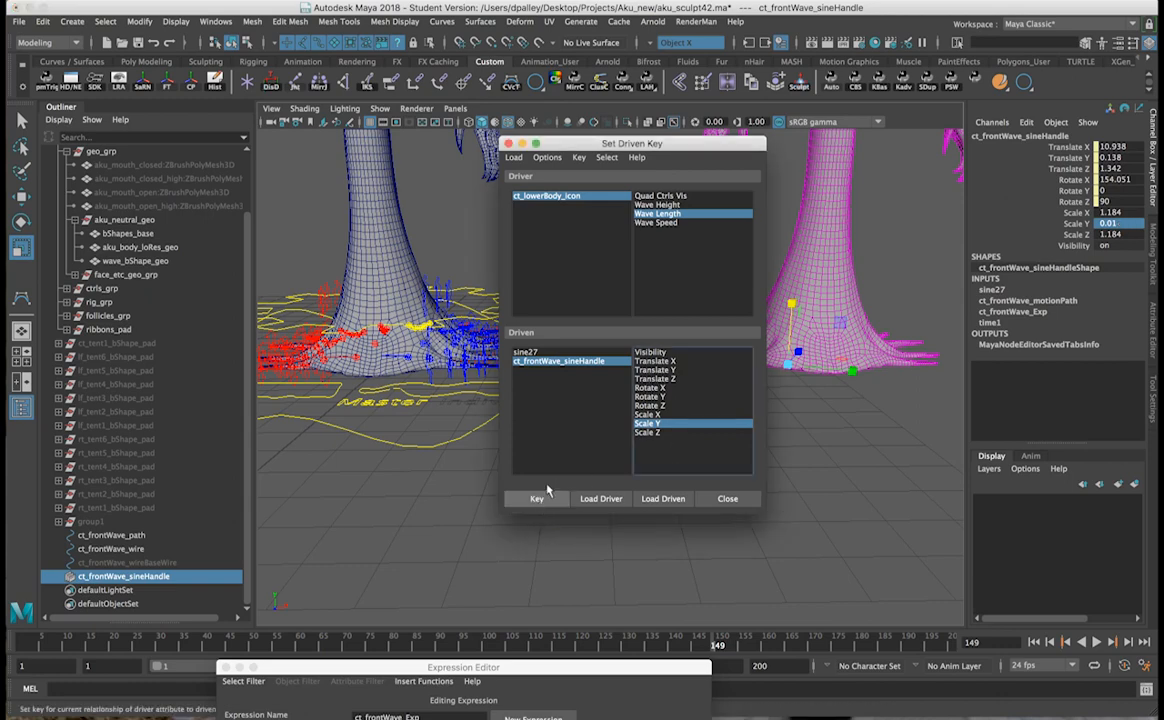
Step: Set Wave Length on ct_lowerBody_icon to 10 and reselect ct_frontWave_sineHandle as the driven object
click(549, 196)
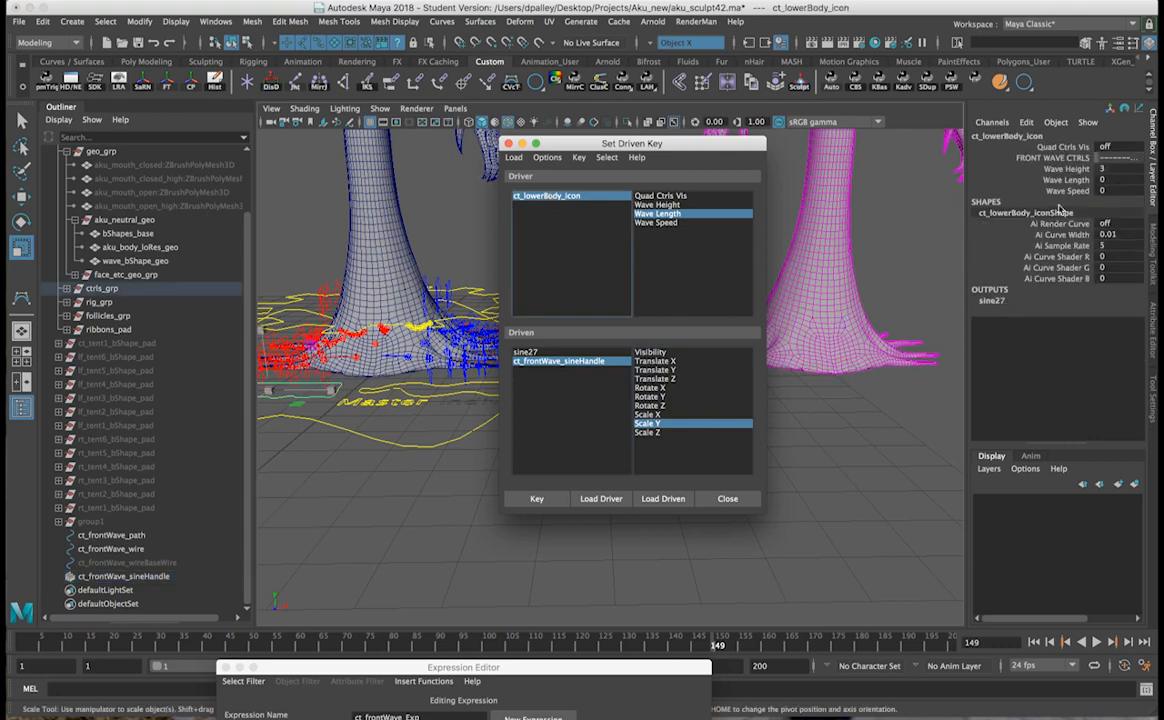
middle_drag(1065, 408, 1095, 410)
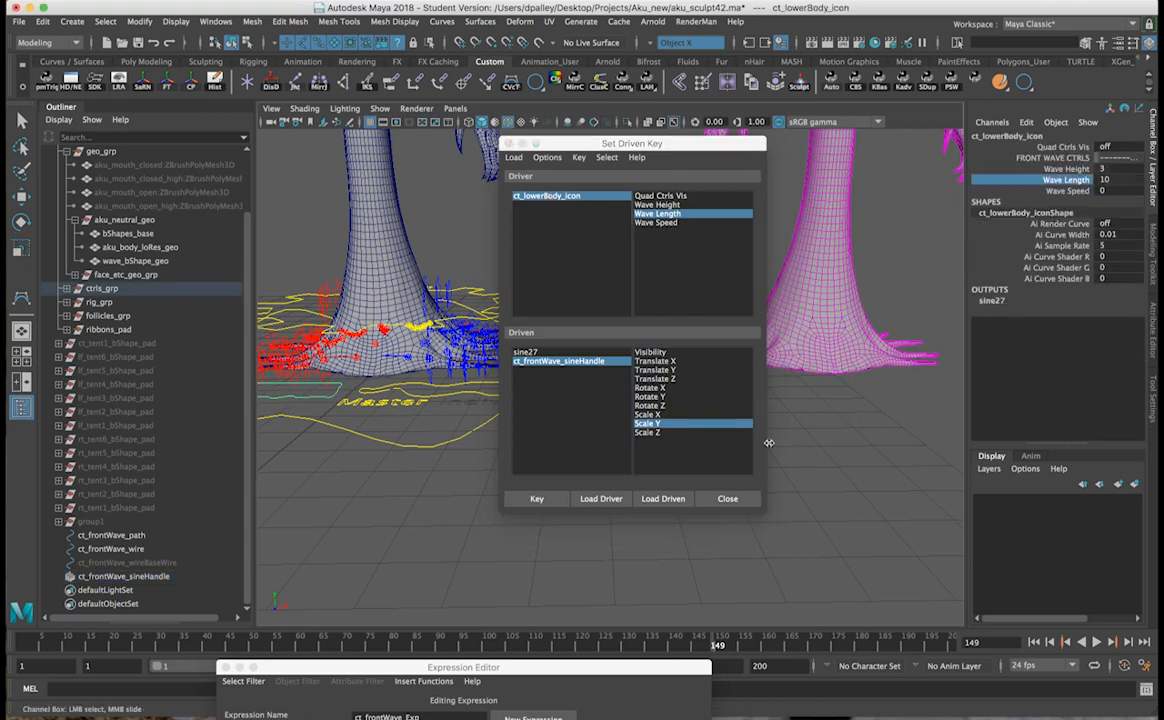
click(556, 362)
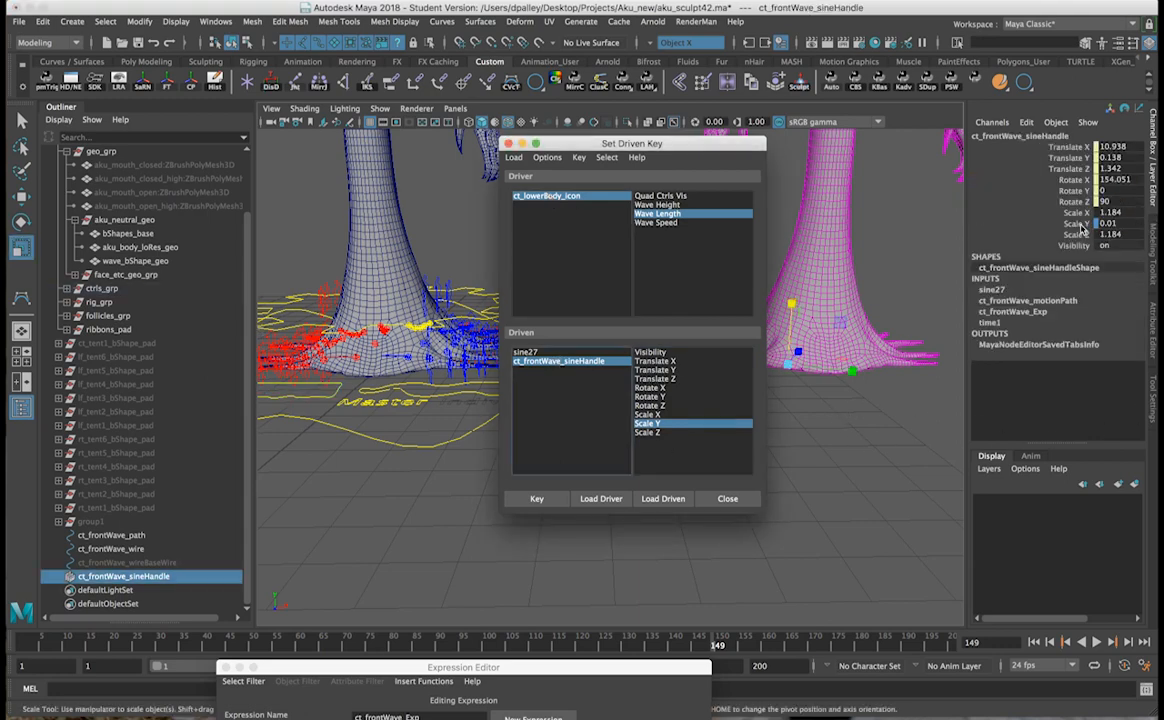
Step: Try a Scale Y of 3 on ct_frontWave_sineHandle
drag(852, 371, 985, 369)
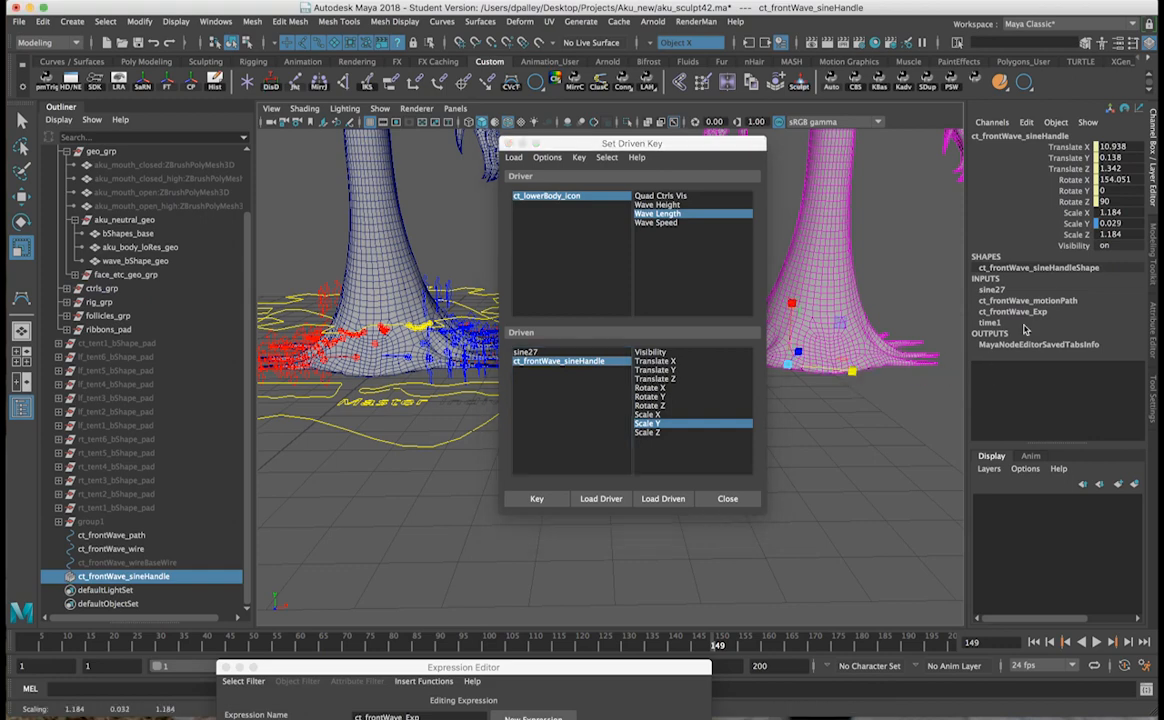
click(1128, 223)
text(3)
key(Return)
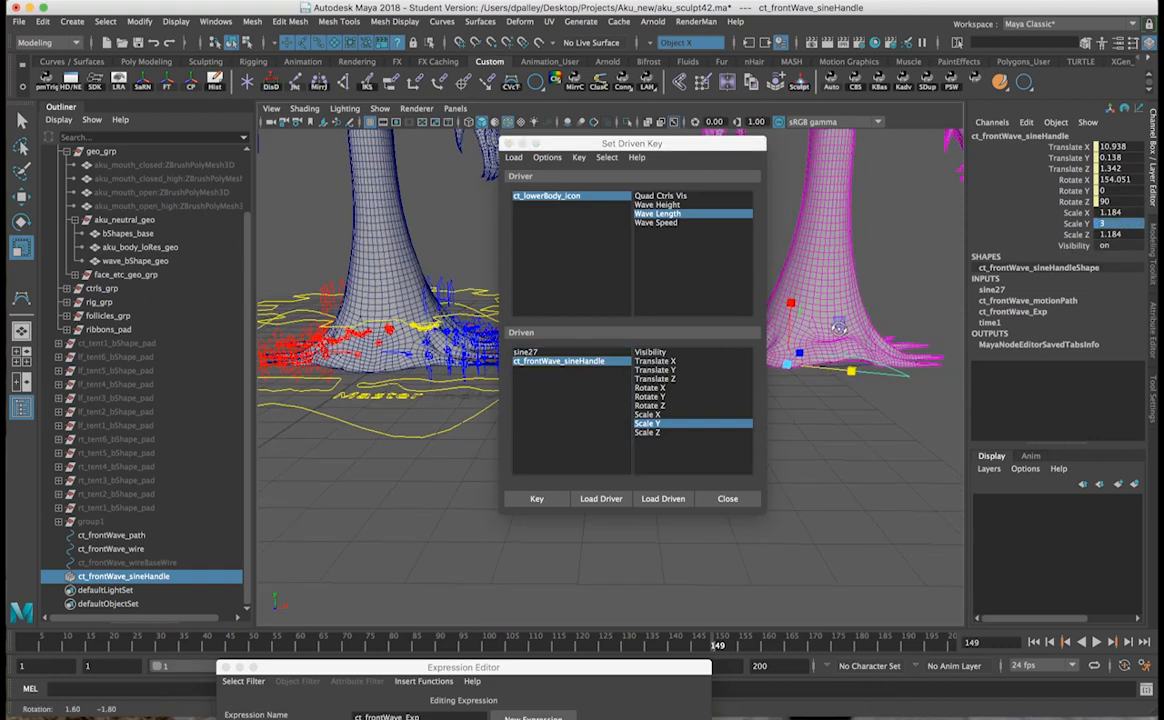
mouse_move(828, 320)
alt+mouse_down()
mouse_move(848, 312)
mouse_move(838, 302)
alt+mouse_up()
click(1113, 223)
key(Return)
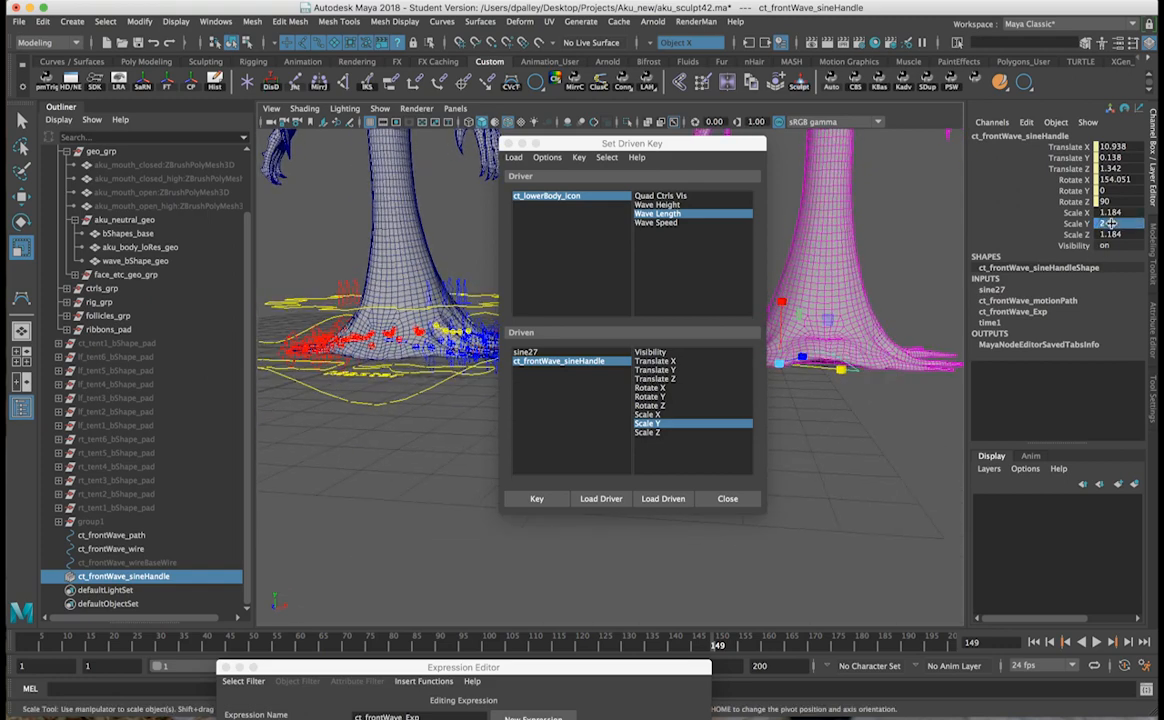
Step: Set ct_frontWave_sineHandle's Scale Y to 2.5 and key it as driven by the lower body control's Wave Length
click(1113, 223)
text(2.5)
key(Return)
click(549, 499)
Step: Test the driven key by scrubbing Wave Length on ct_lowerBody_icon, and set Wave Length to 5
click(588, 199)
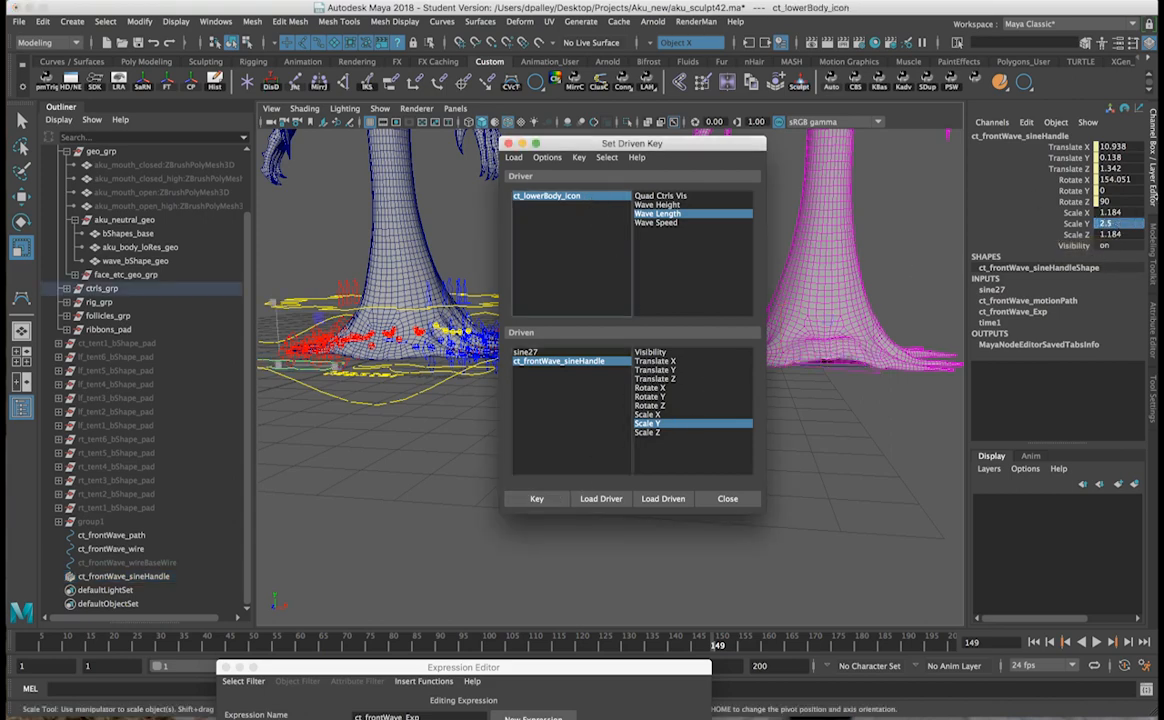
click(1077, 181)
middle_drag(931, 245, 878, 249)
alt+drag(874, 247, 890, 256)
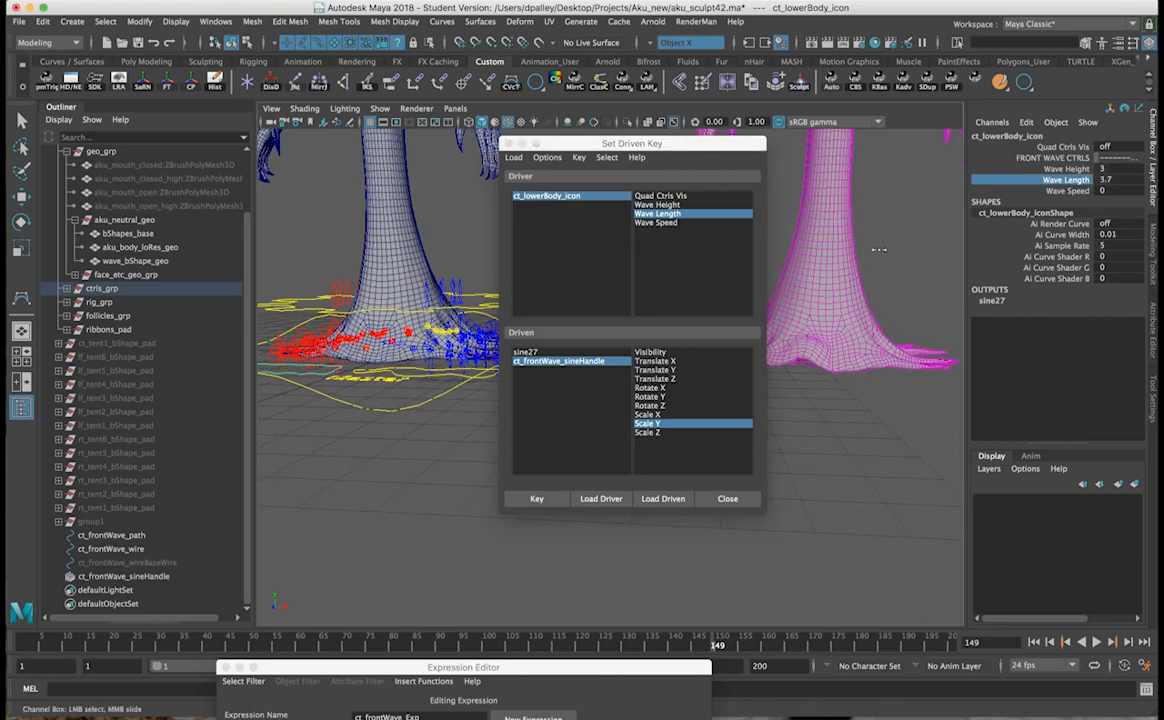
click(1116, 180)
text(5)
key(Return)
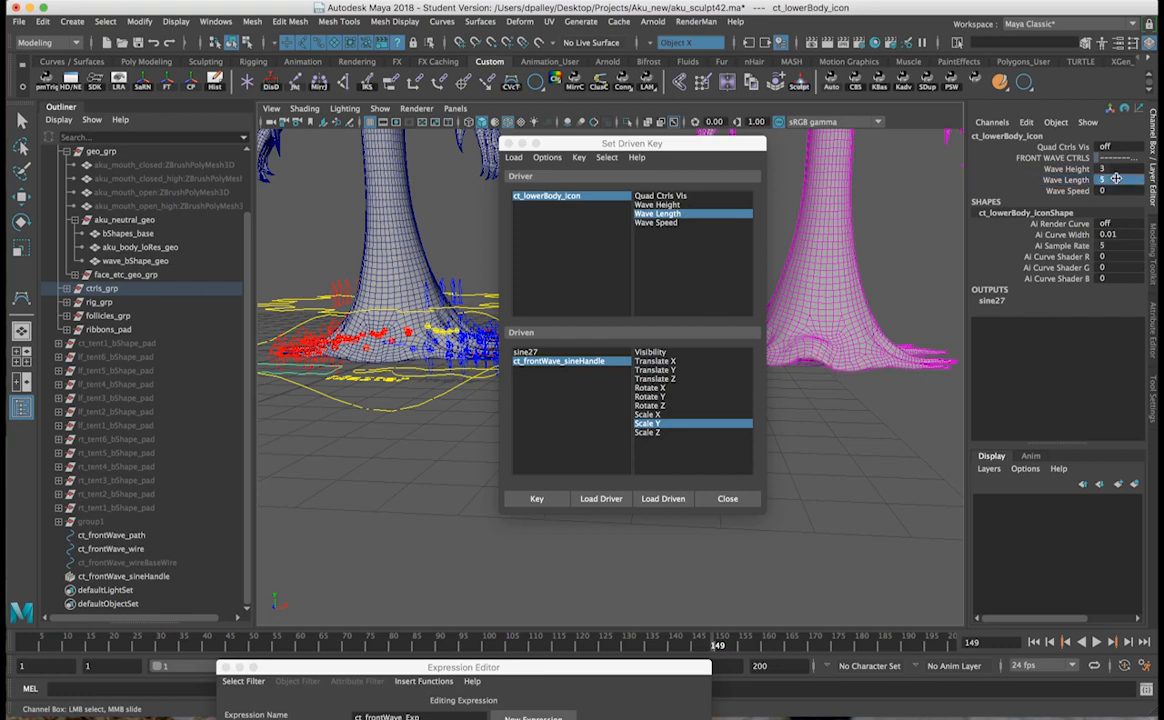
alt+drag(802, 326, 928, 250)
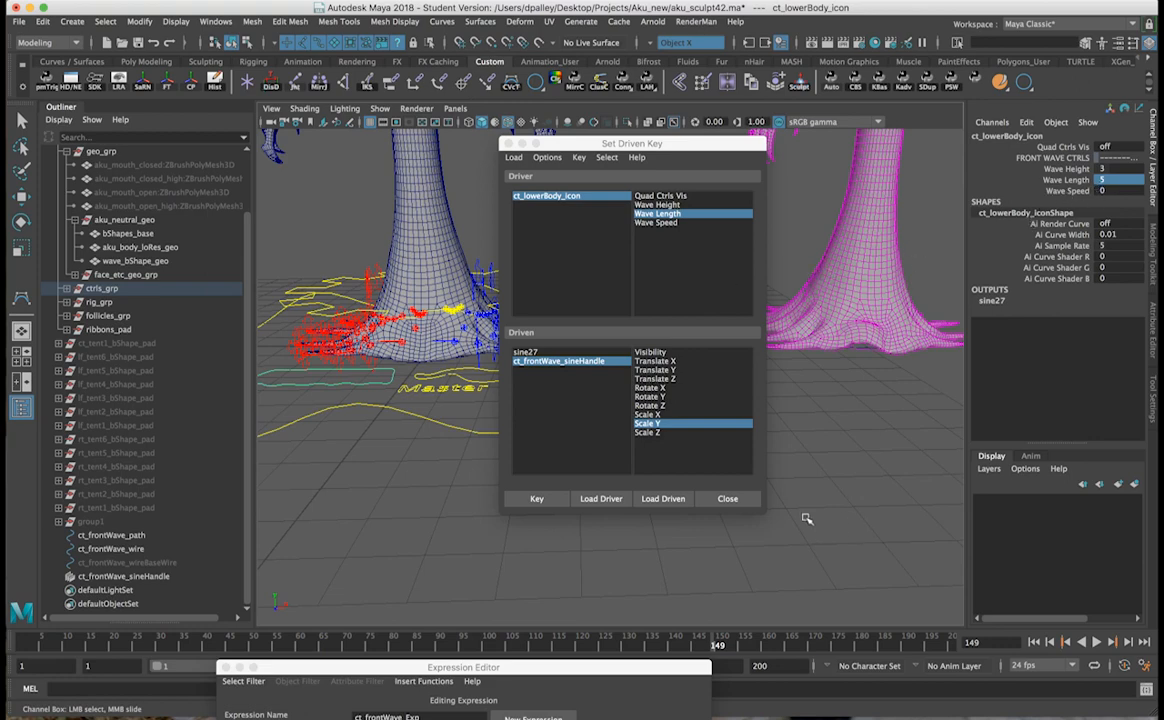
Step: Move the Expression Editor clear and close the Set Driven Key window
drag(529, 670, 469, 538)
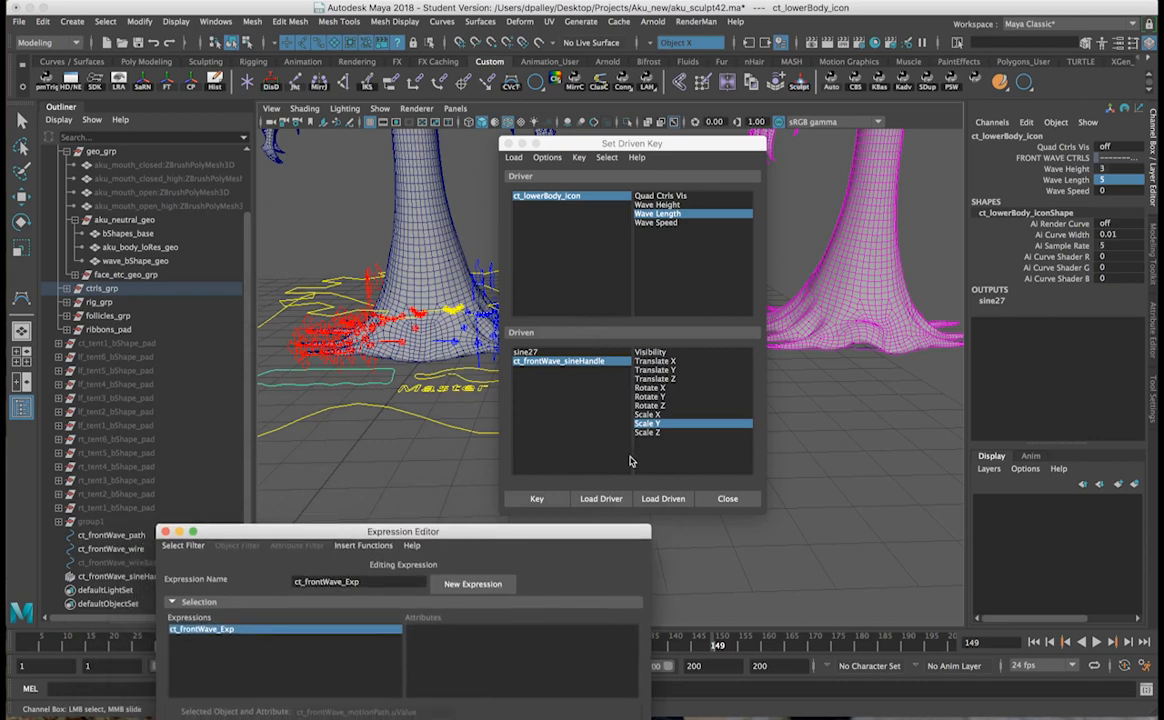
click(726, 498)
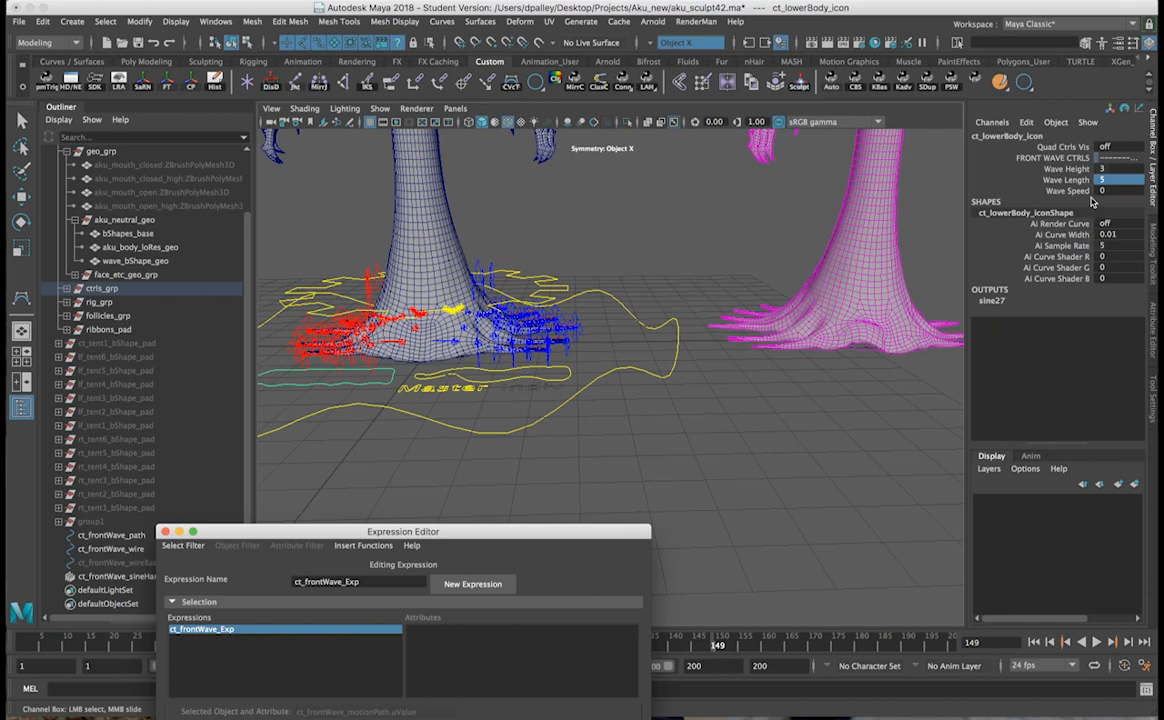
alt+drag(418, 284, 566, 293)
alt+drag(697, 302, 681, 266)
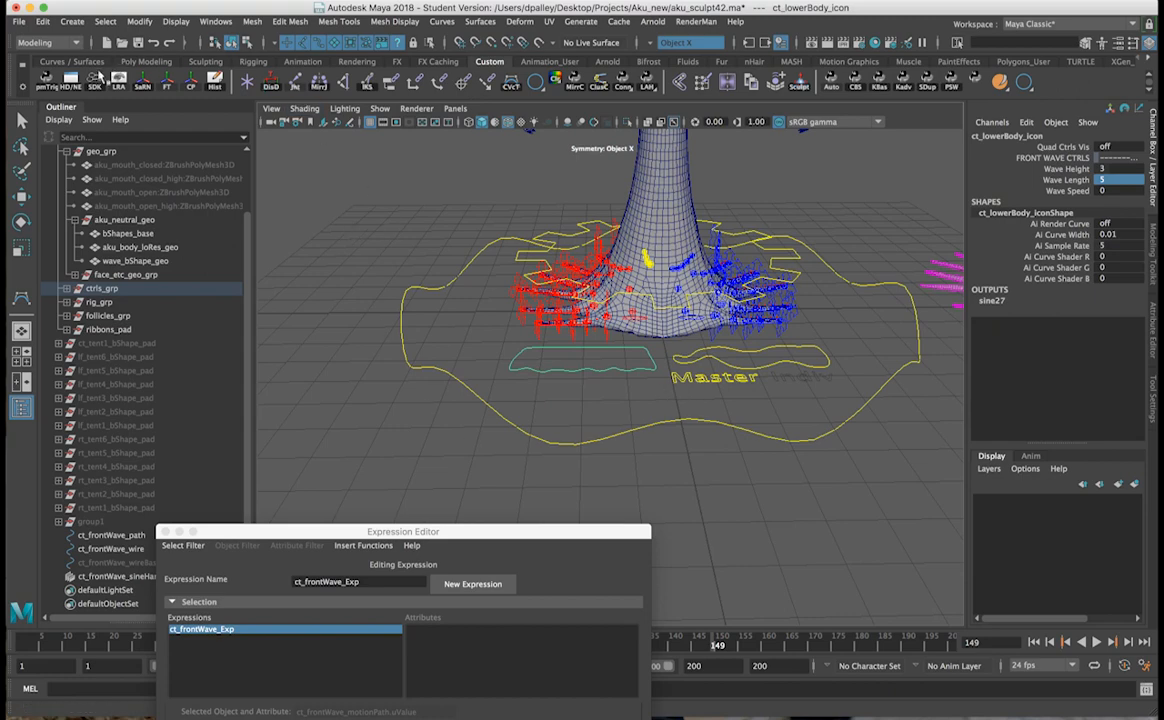
Step: Open the Node Editor and add the selected ct_lowerBody_icon to the front wave graph
click(70, 81)
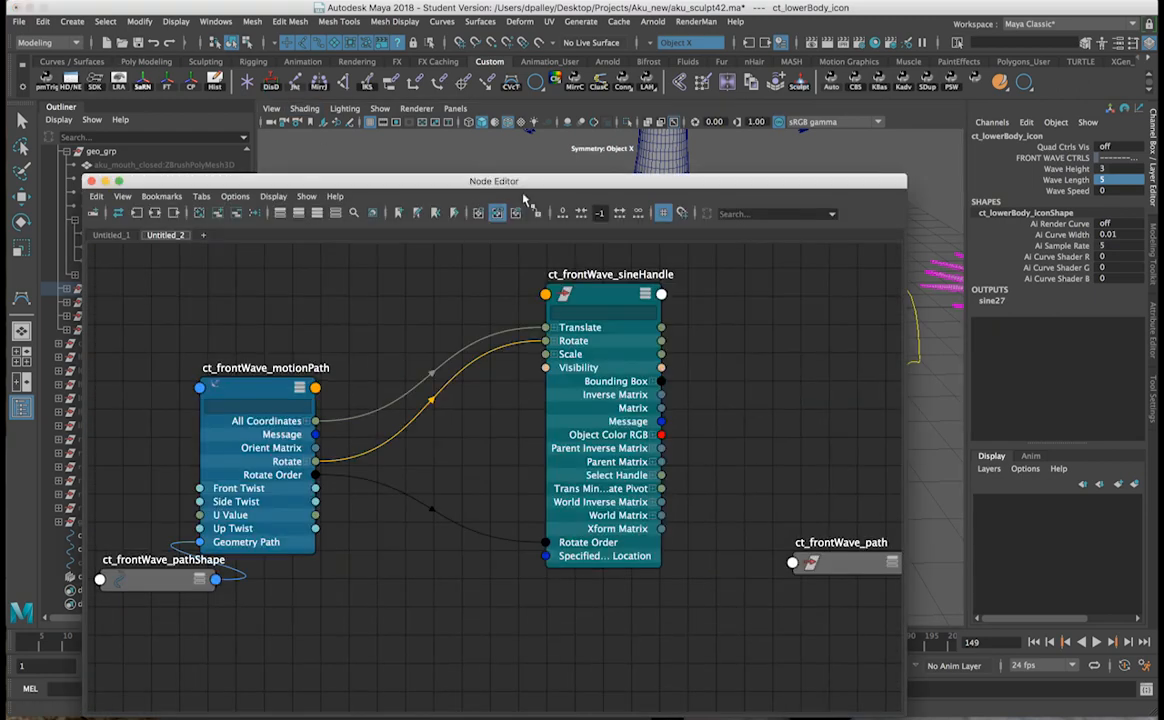
alt+middle_drag(698, 373, 566, 361)
alt+right_drag(566, 361, 472, 357)
alt+middle_drag(486, 360, 533, 318)
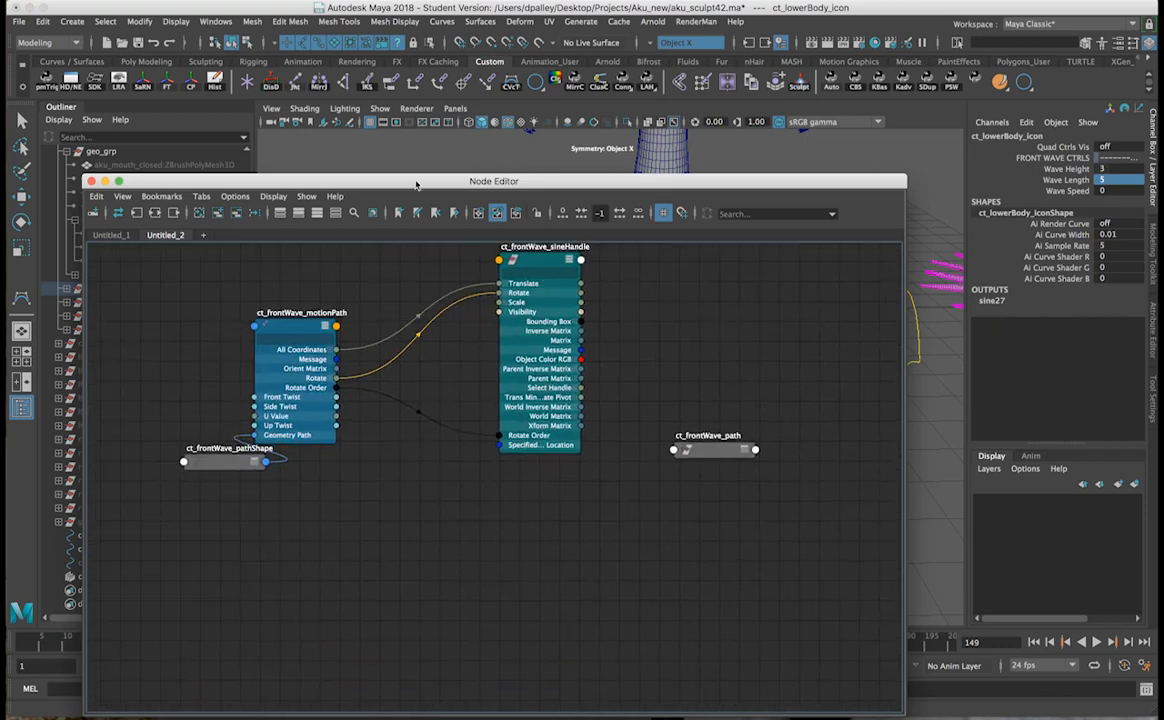
drag(416, 184, 517, 366)
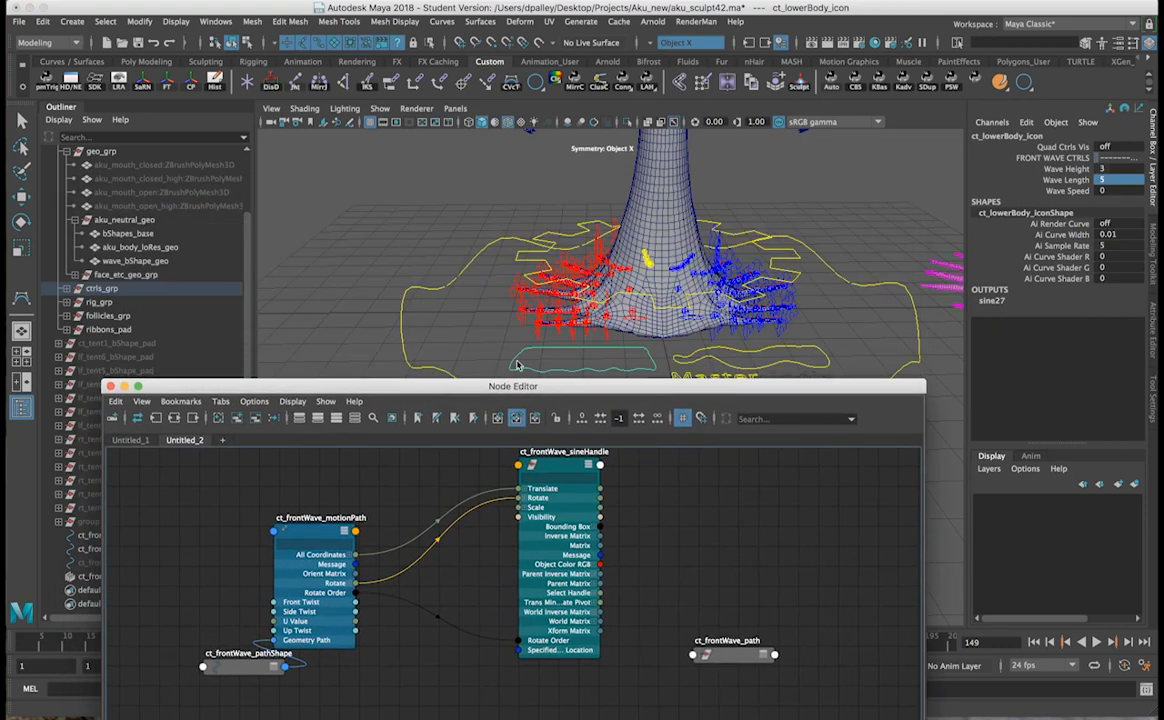
click(237, 418)
drag(269, 391, 275, 13)
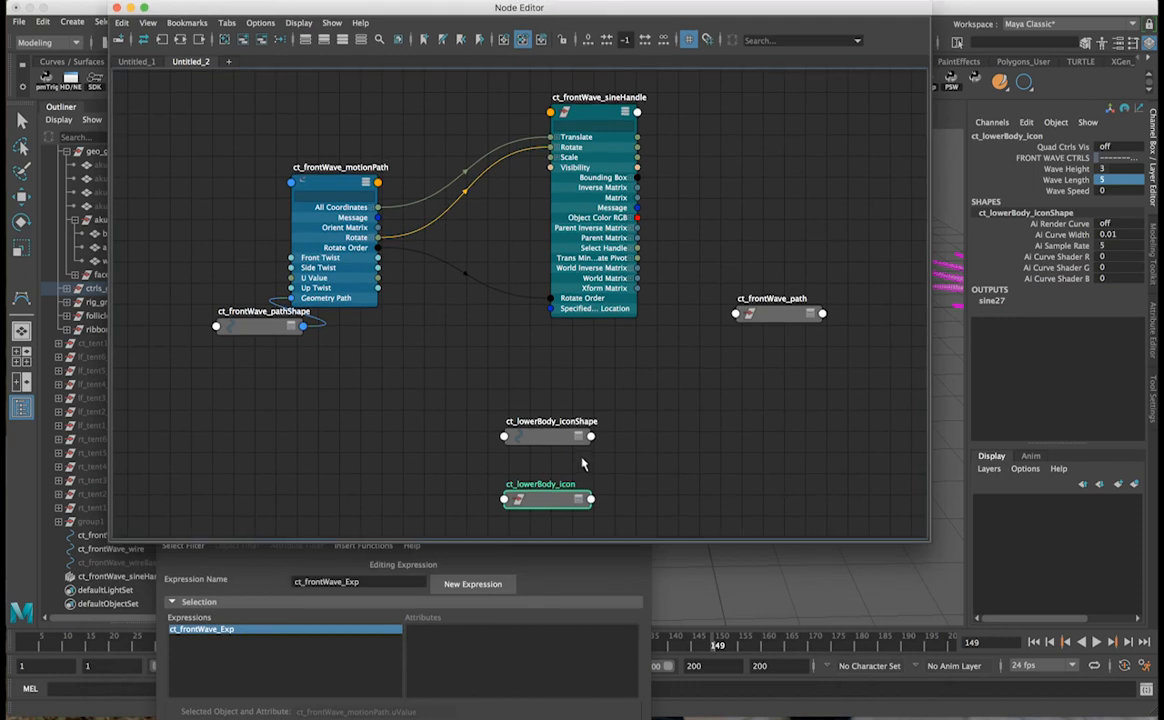
Step: Place the ct_lowerBody_icon node below the motion path with all its attributes shown, and move its shape node aside
drag(561, 501, 354, 366)
click(372, 364)
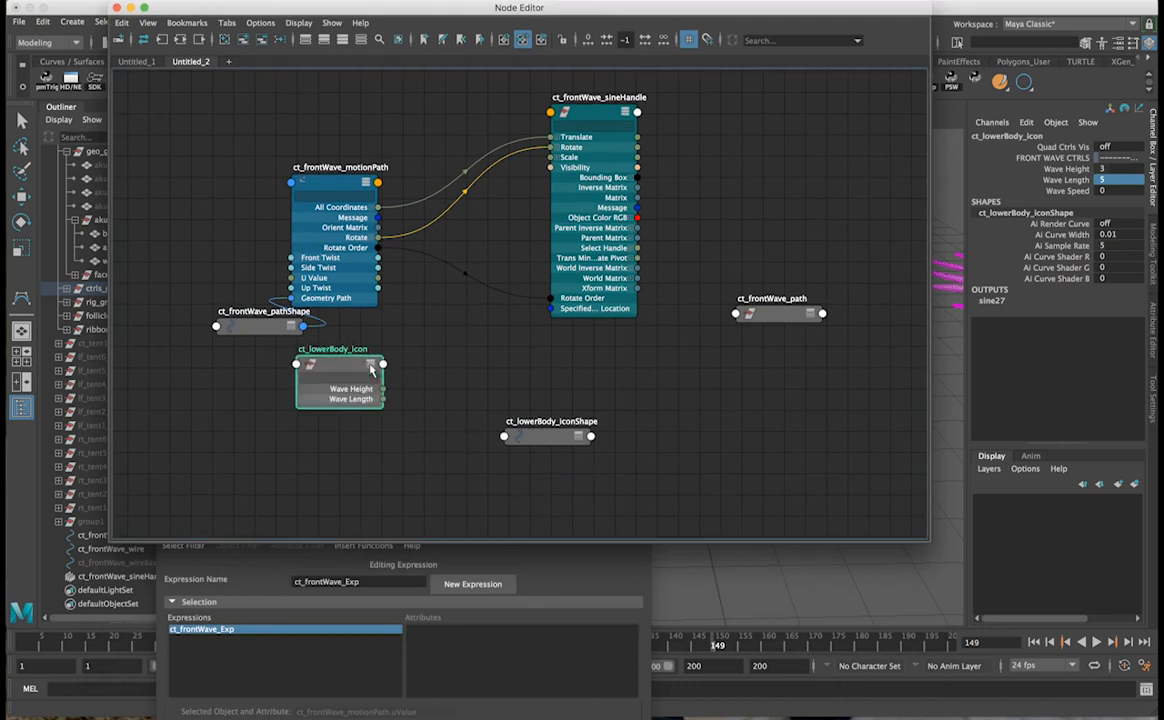
click(371, 365)
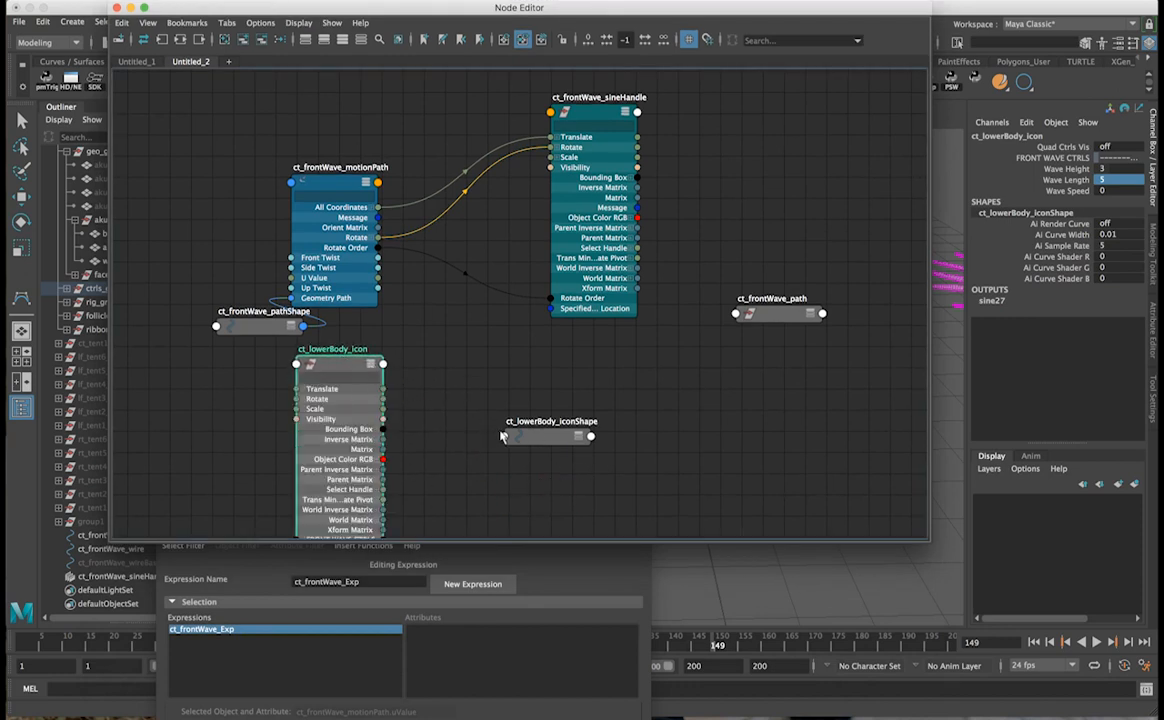
drag(537, 440, 700, 497)
scroll(475, 382, down, 5)
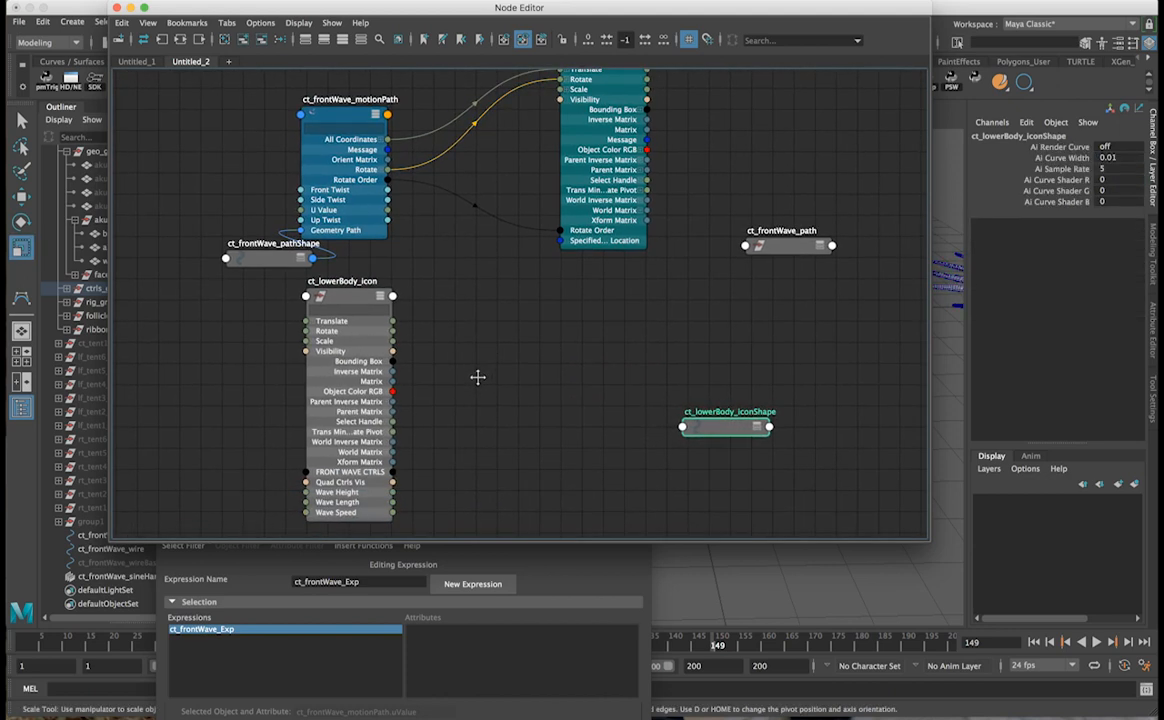
Step: Create a setRange node beside the ct_lowerBody_icon node
click(524, 389)
key(Tab)
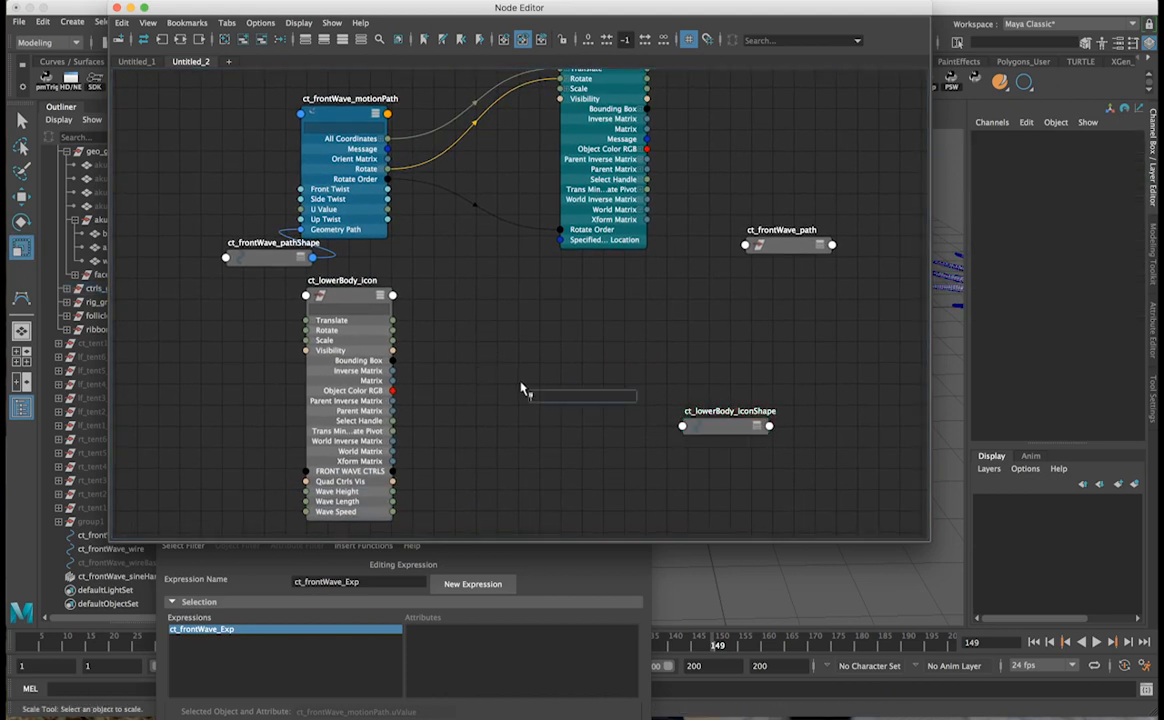
text(set)
key(Return)
drag(578, 404, 538, 380)
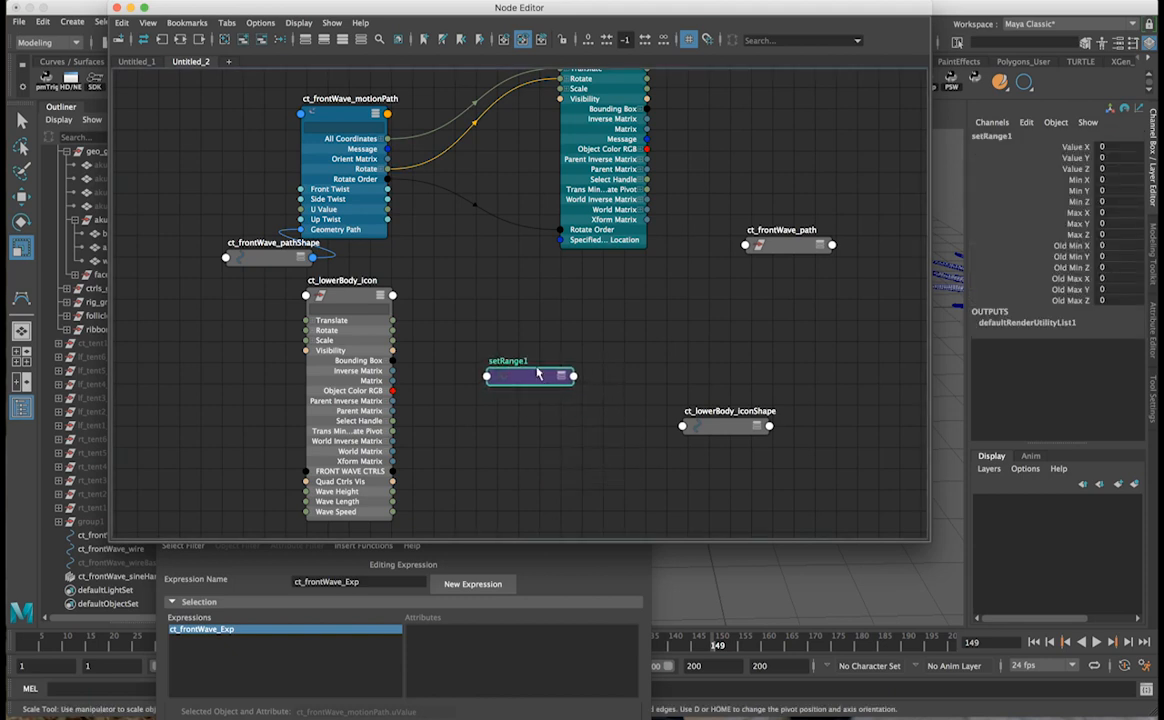
Step: Rename the new setRange node as ct_frontWave_setRange
double_click(522, 360)
key(Right)
key(BackSpace)
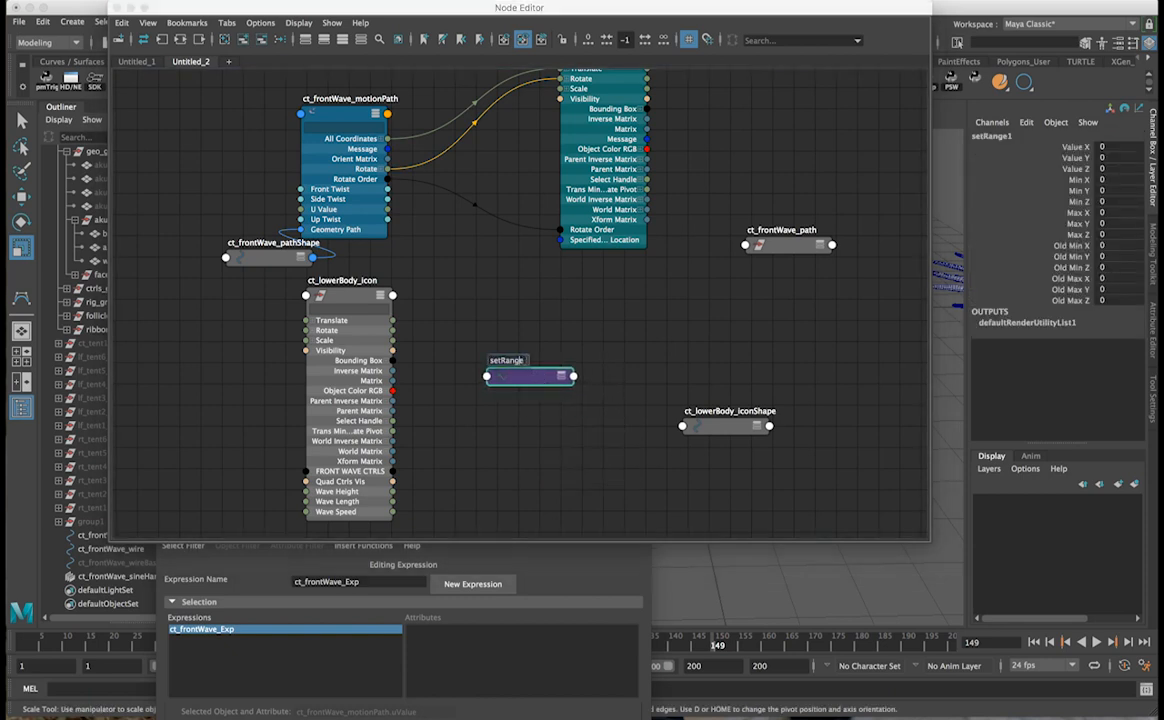
text(ct)
text(_f)
text(rontWave_)
key(Return)
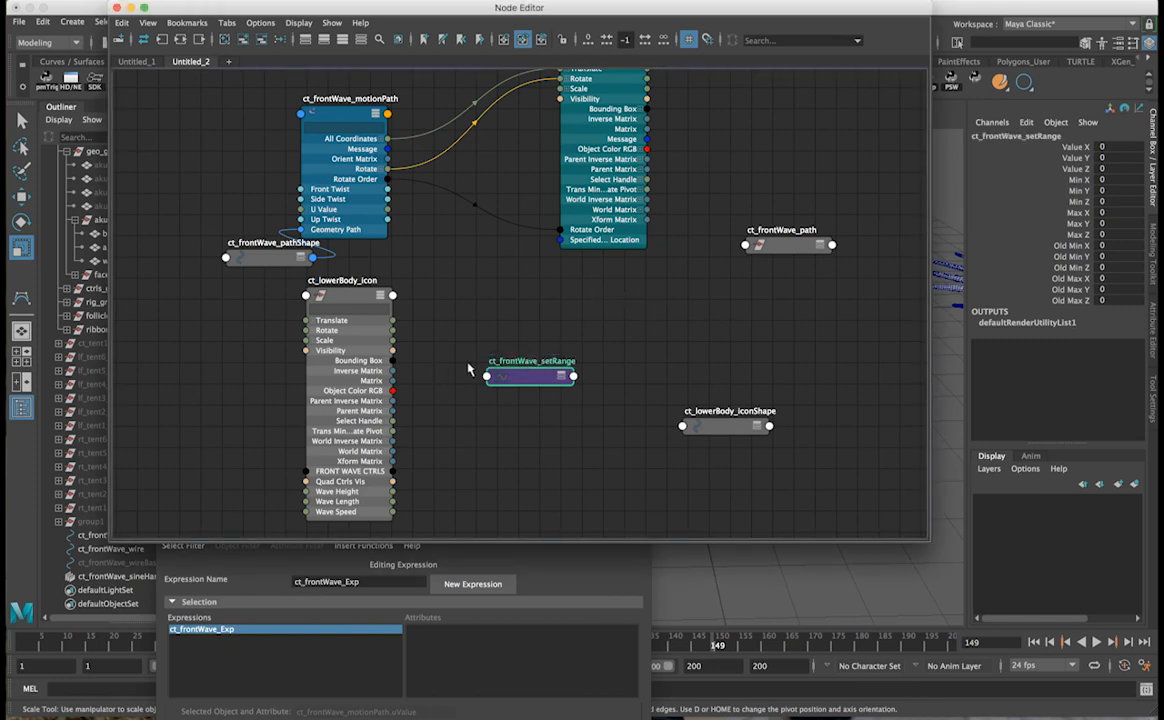
Step: Expand the ct_frontWave_setRange node's attributes and connect ct_lowerBody_icon's Wave Speed to its Value X
click(563, 380)
click(560, 380)
drag(556, 380, 550, 293)
click(500, 384)
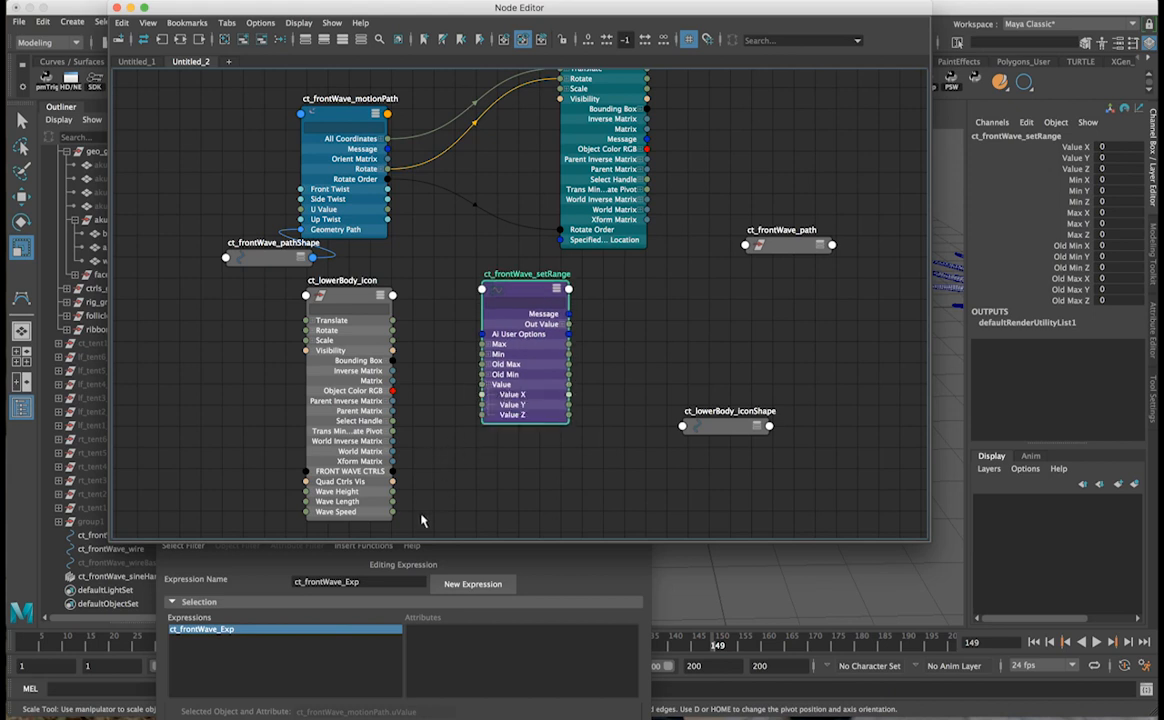
drag(392, 512, 482, 394)
Step: Set ct_frontWave_setRange's Old Max X to 10, Max X to 144 and Min X to 8
click(1114, 279)
key(Return)
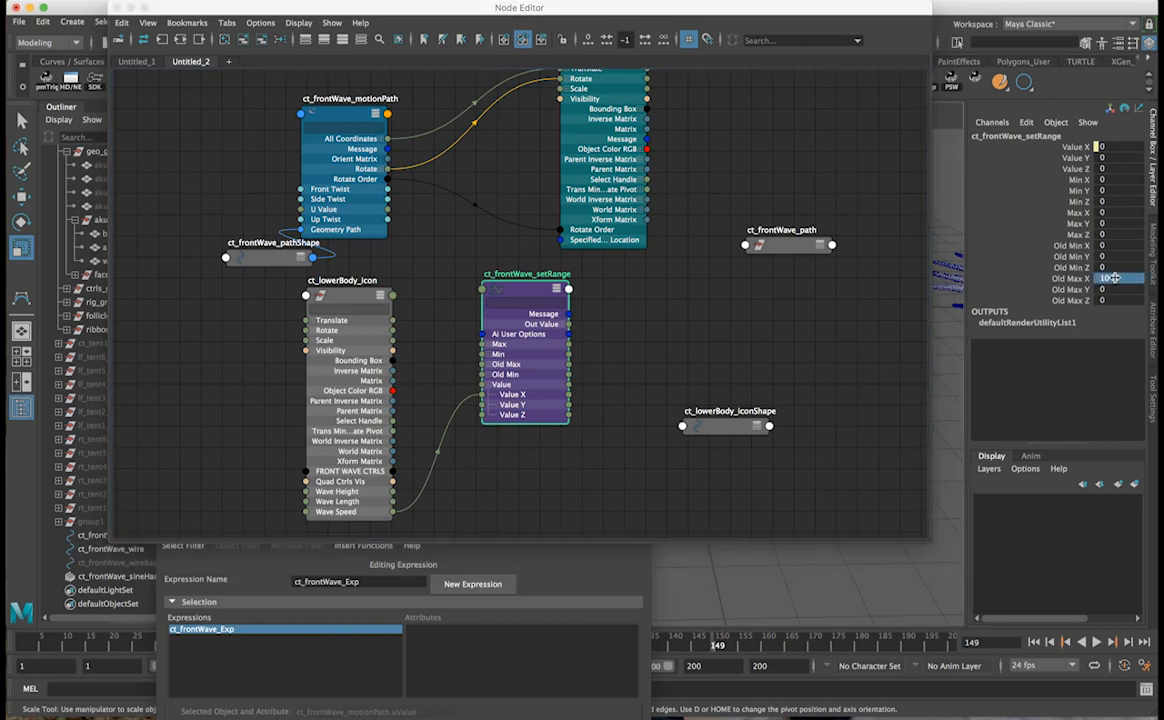
double_click(1104, 213)
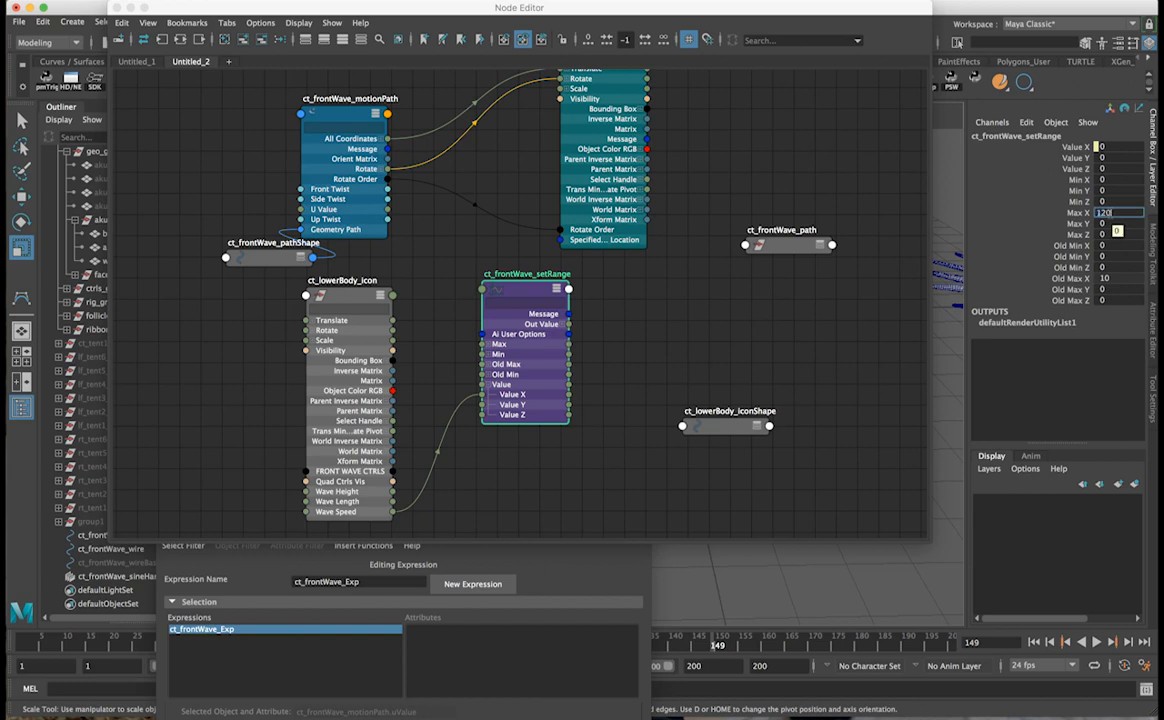
key(Return)
double_click(1113, 212)
key(Return)
double_click(1100, 179)
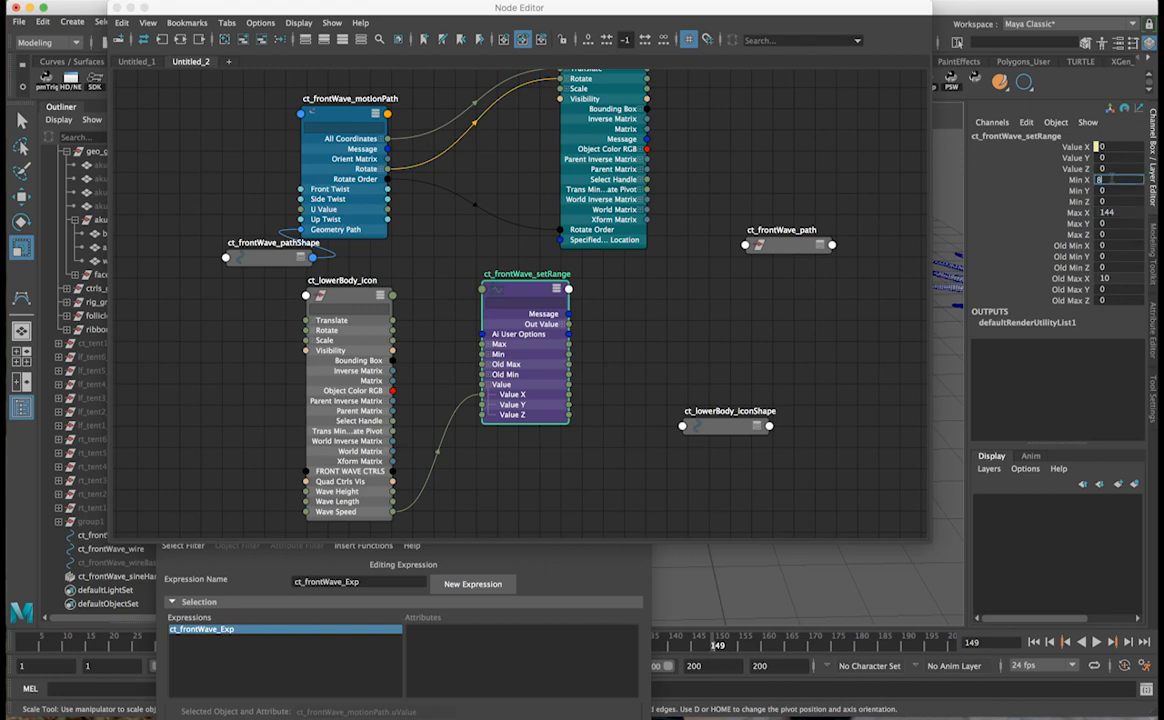
key(Return)
Step: In ct_frontWave_Exp, replace the divisor 120 with ct_frontWave_setRange.outValueX and apply the edit
click(588, 567)
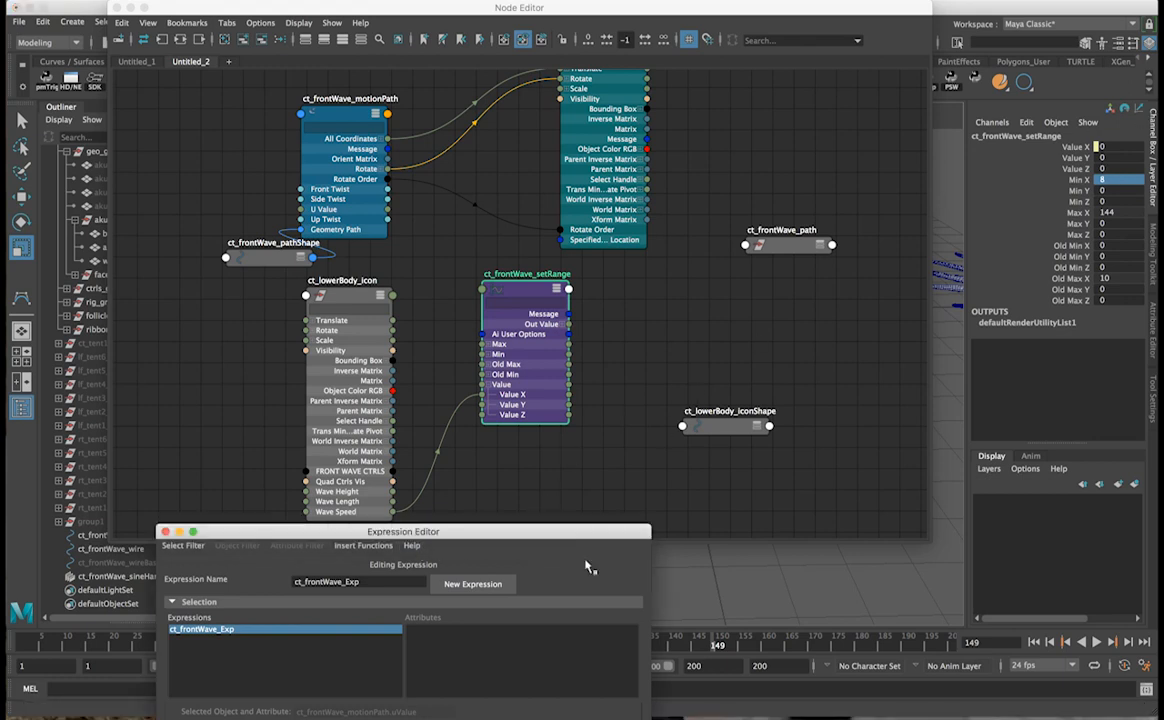
drag(212, 537, 200, 186)
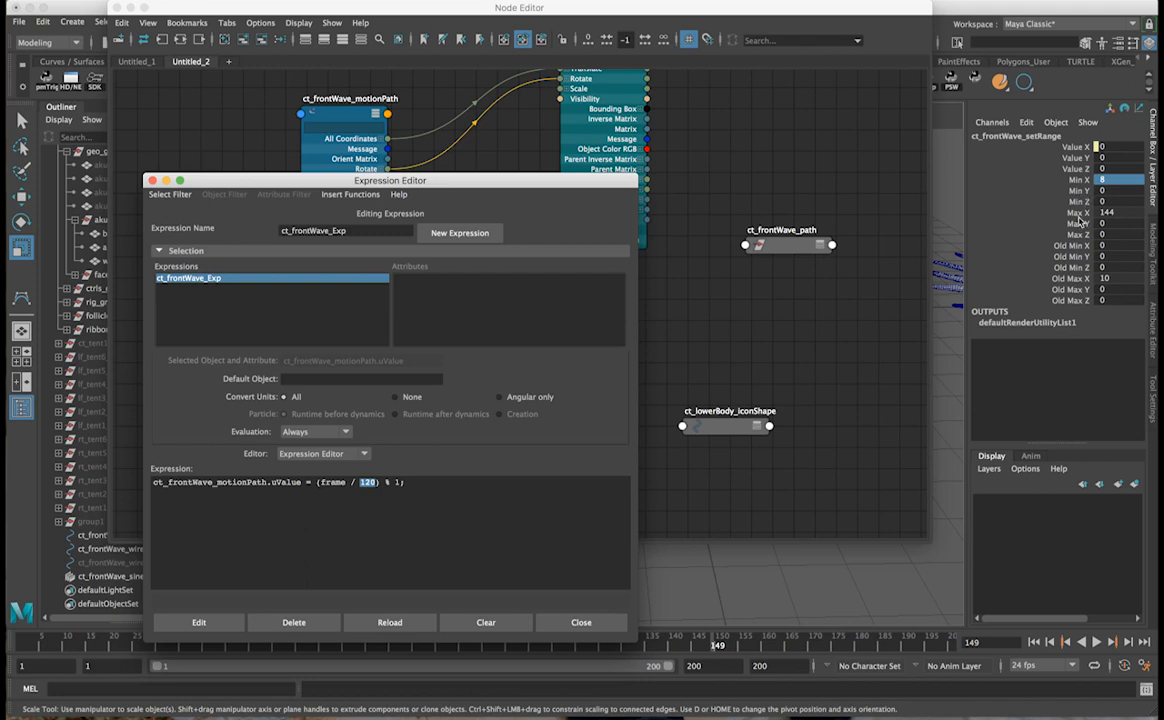
click(1018, 136)
key(super+c)
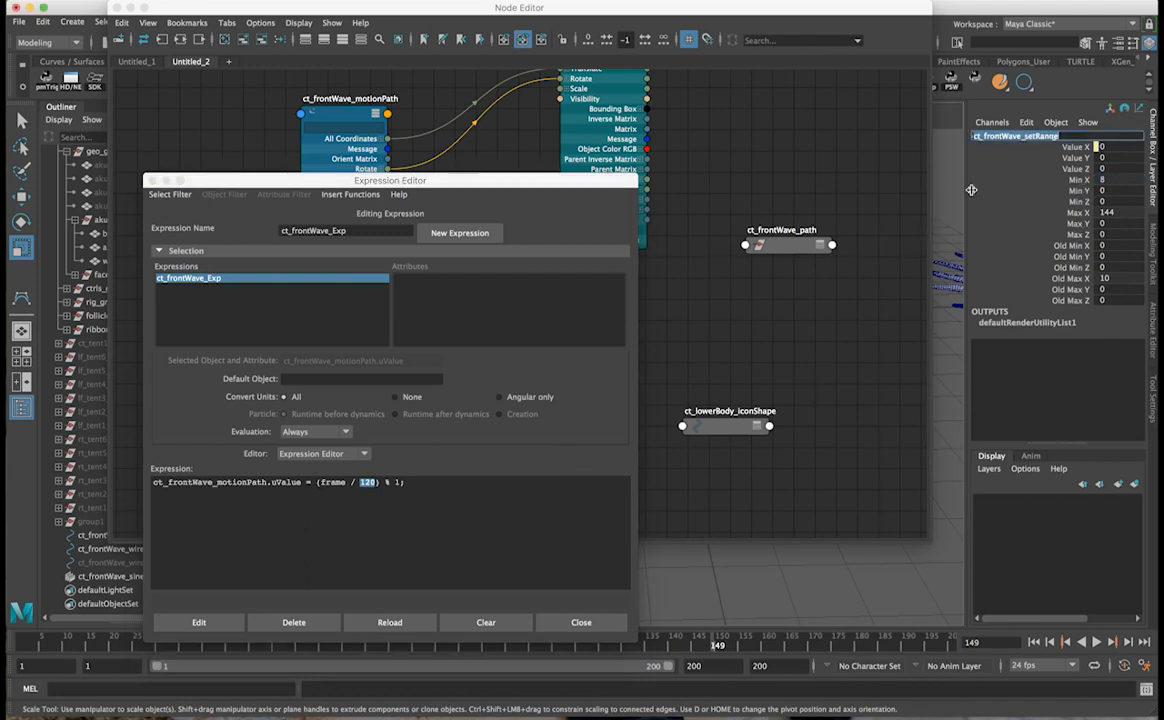
click(338, 484)
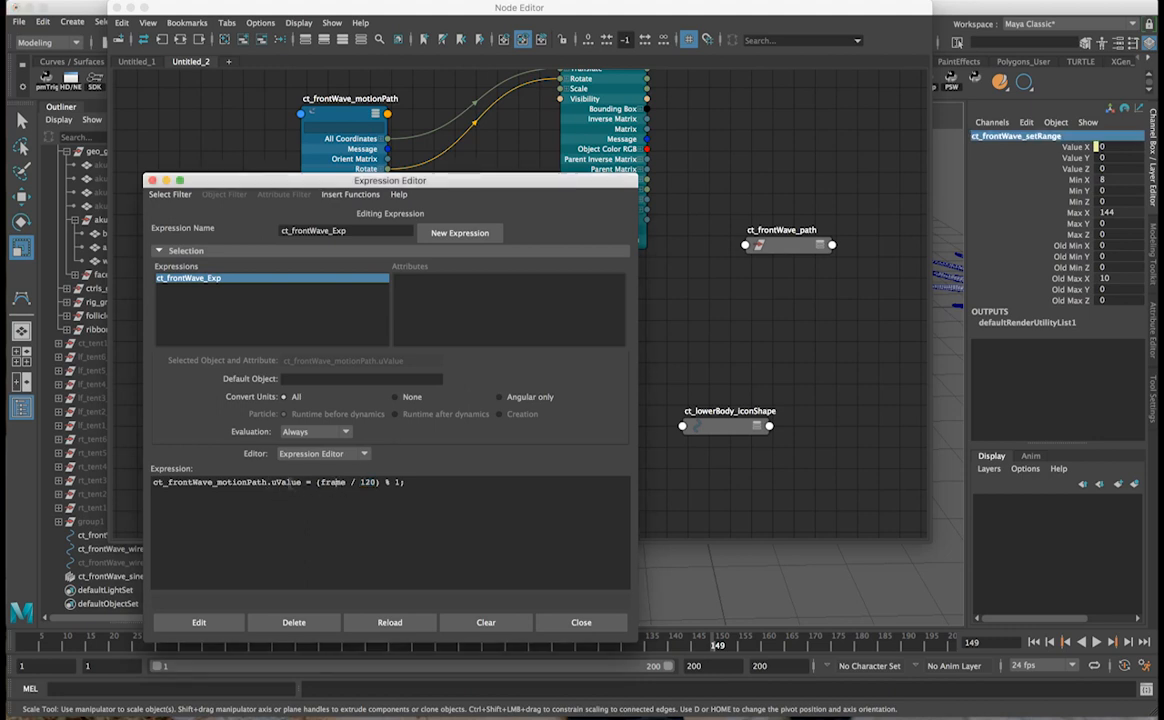
key(super+v)
text(.)
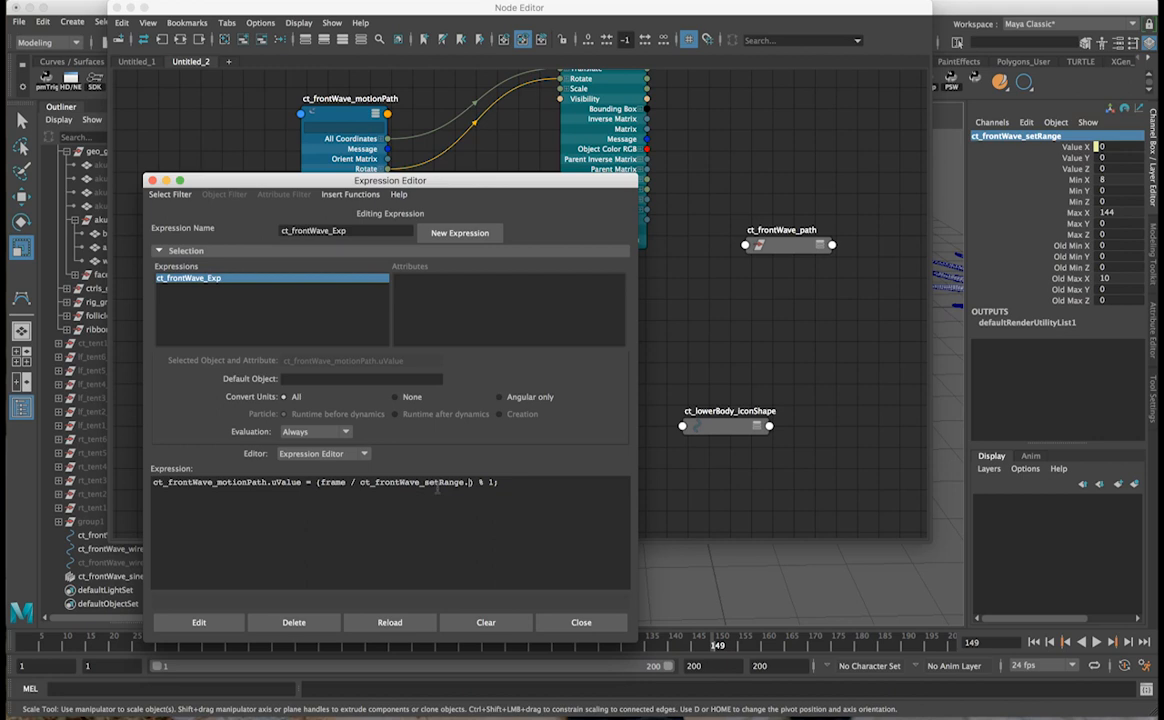
text(outValueX)
click(208, 623)
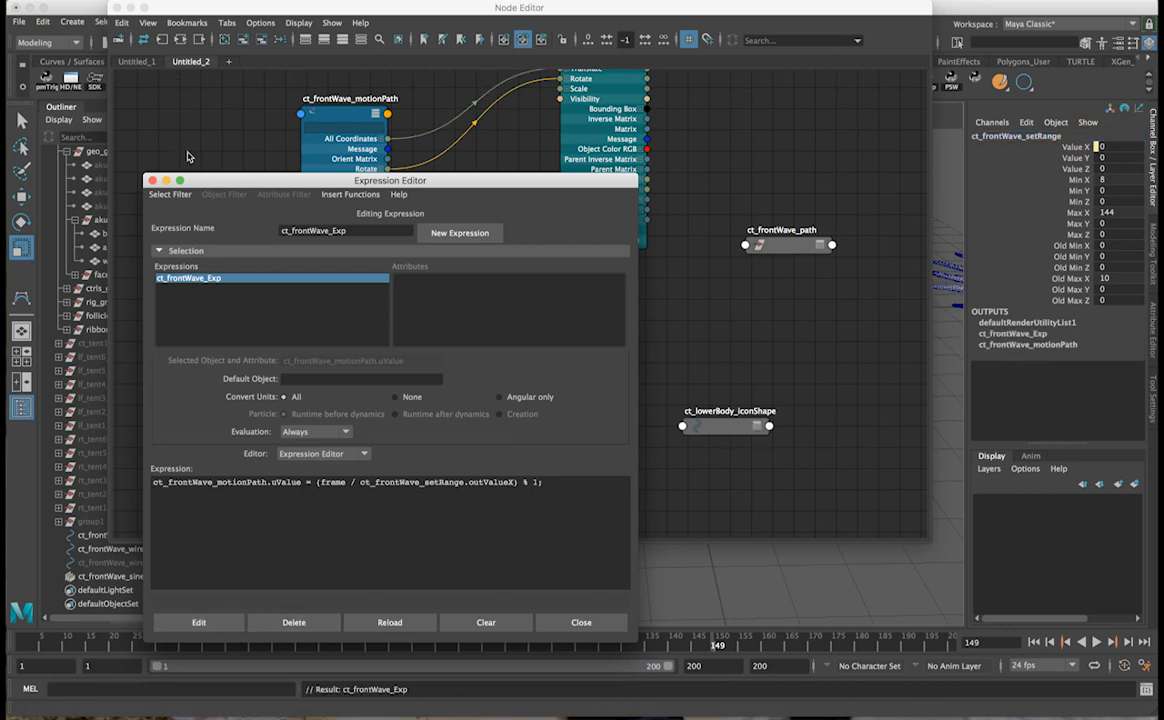
Step: Close the Node Editor and move the Expression Editor clear of the creature meshes
drag(215, 186, 194, 352)
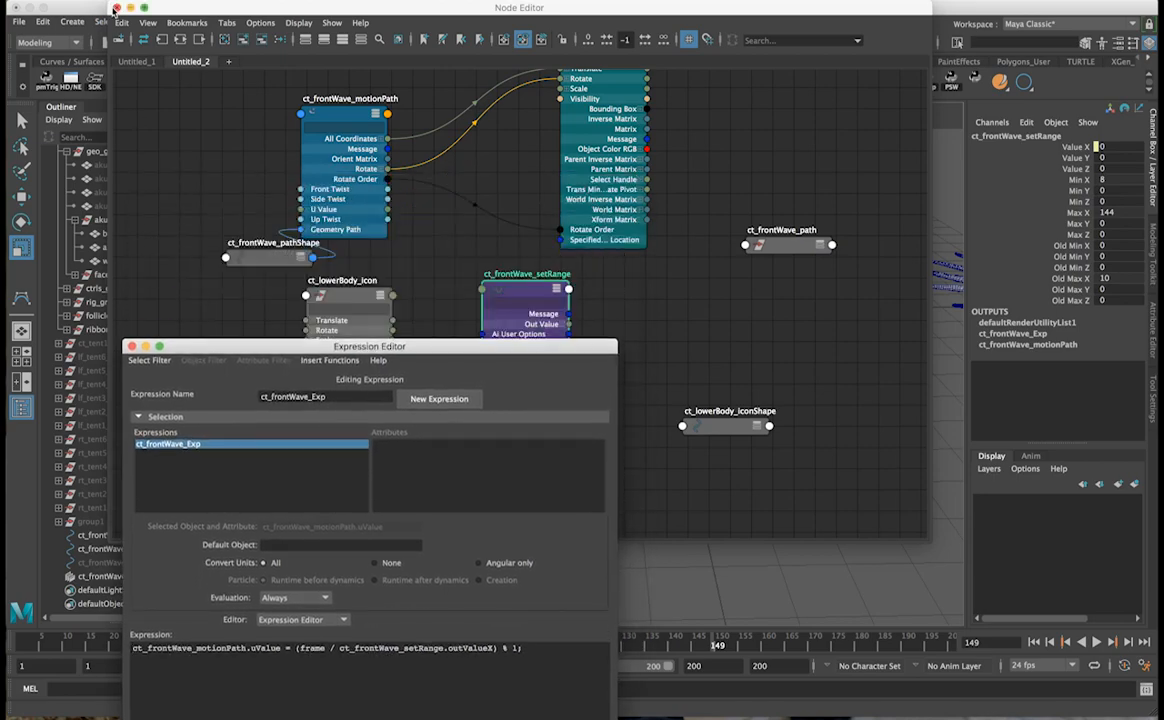
click(119, 7)
alt+middle_drag(806, 351, 618, 309)
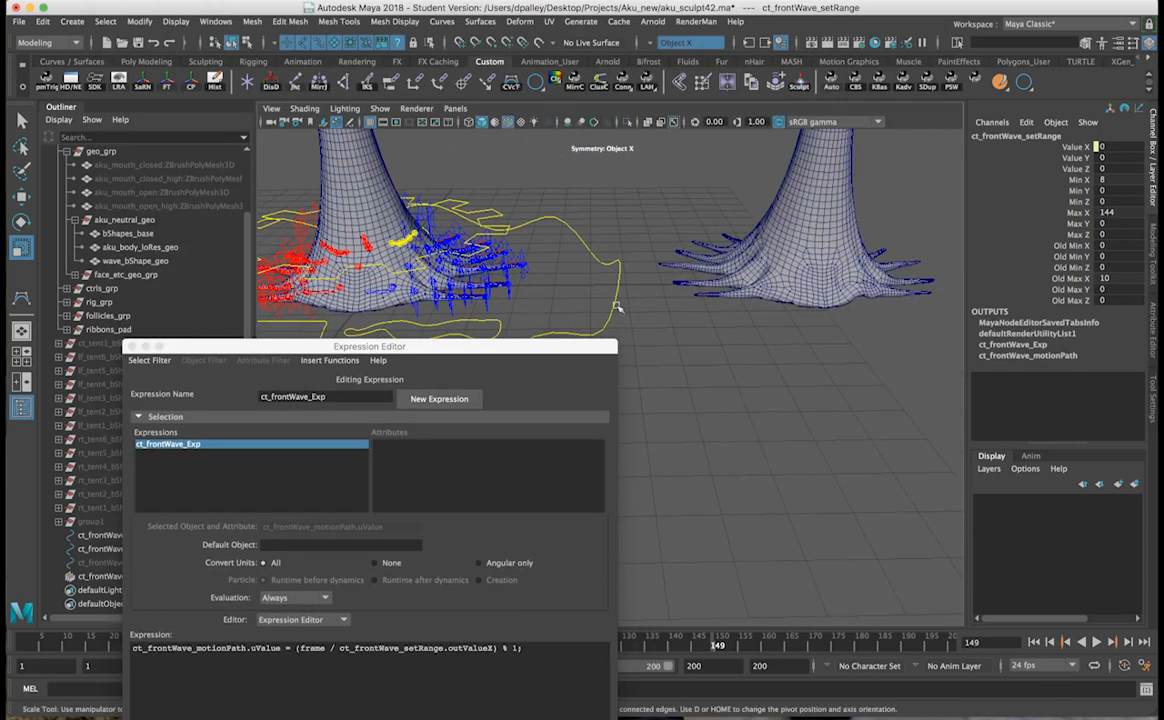
scroll(777, 325, up, 5)
alt+middle_drag(777, 325, 641, 326)
alt+drag(641, 326, 720, 296)
drag(578, 354, 634, 489)
scroll(642, 461, down, 4)
alt+middle_drag(590, 392, 757, 384)
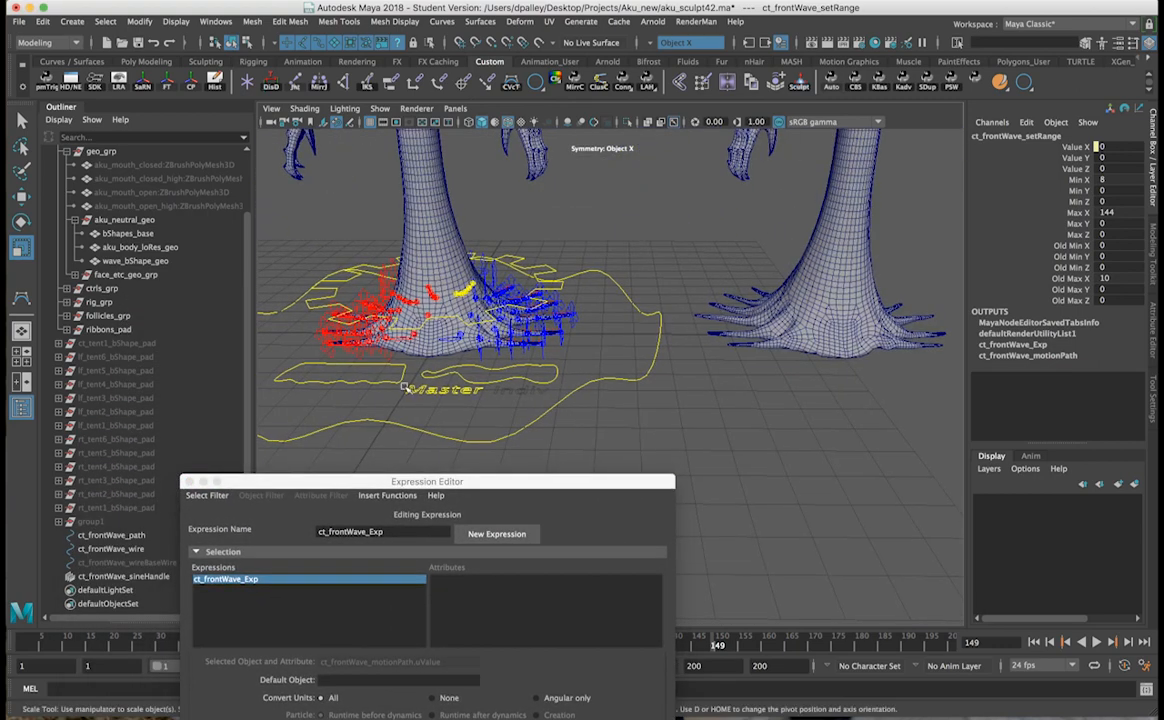
Step: Select the ct_lowerBody_icon control and uncover the wave mesh's base for checking the wave
click(371, 377)
drag(461, 483, 358, 446)
alt+drag(692, 436, 574, 450)
alt+middle_drag(574, 450, 490, 448)
alt+right_drag(490, 448, 771, 442)
alt+middle_drag(771, 442, 721, 442)
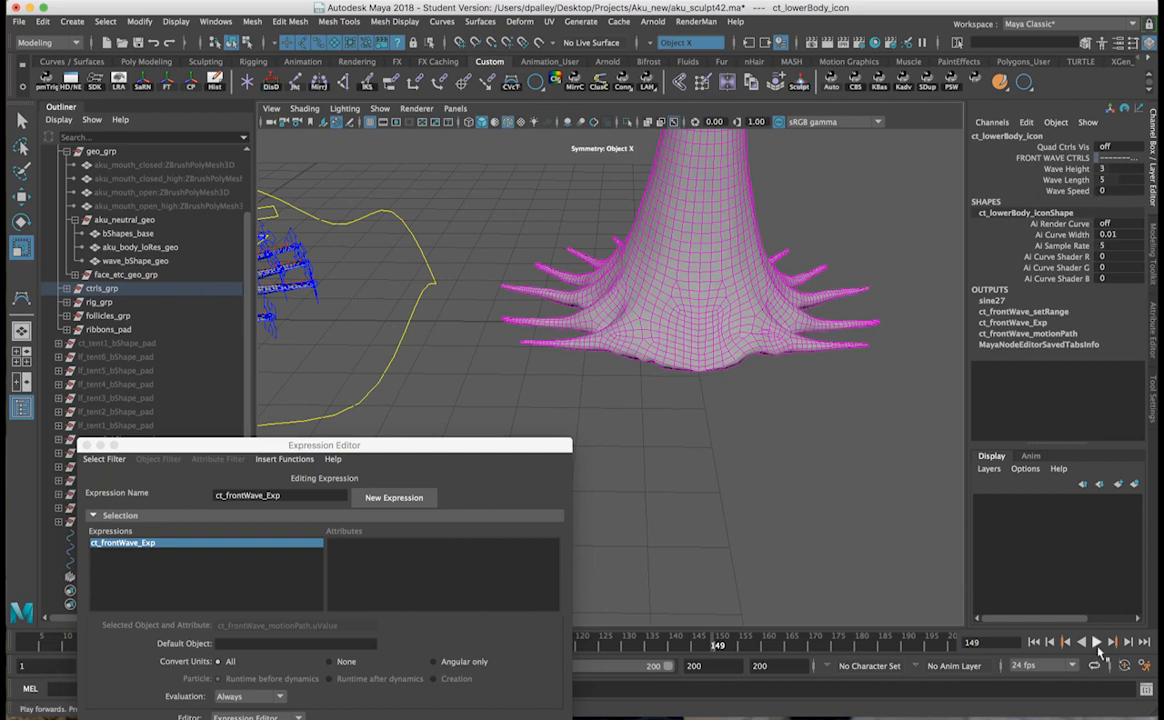
Step: Play the animation from the start and set Wave Speed on ct_lowerBody_icon to 2.6
click(1034, 641)
click(1097, 643)
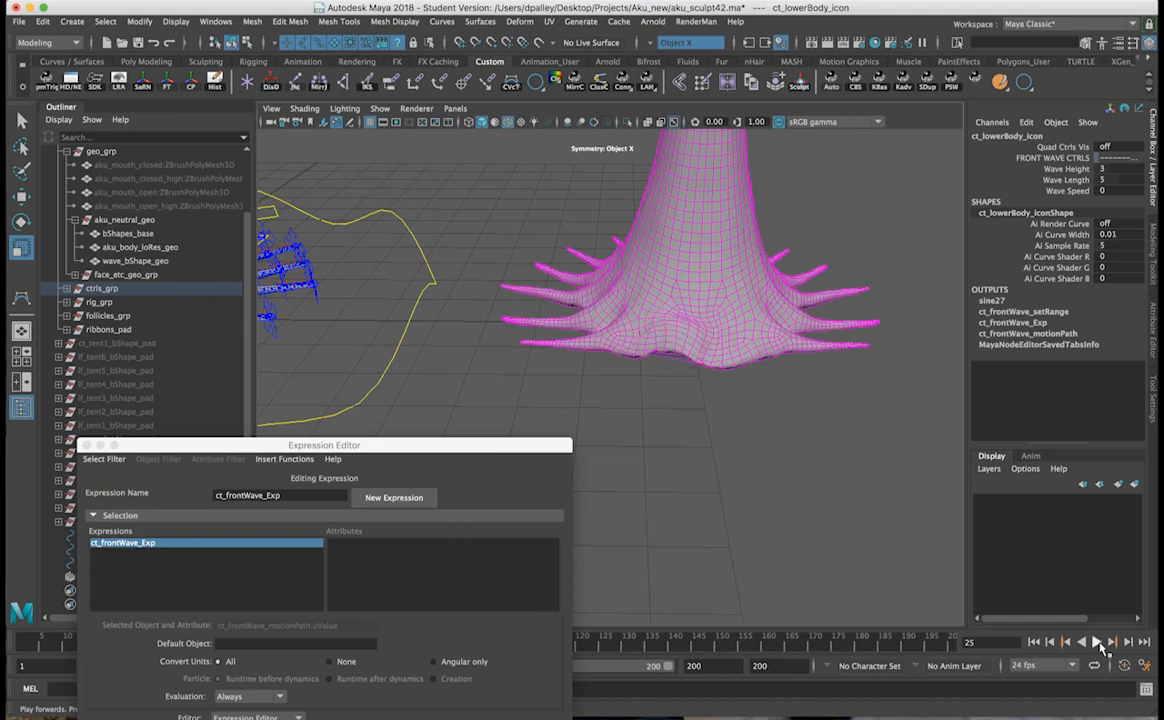
click(1066, 190)
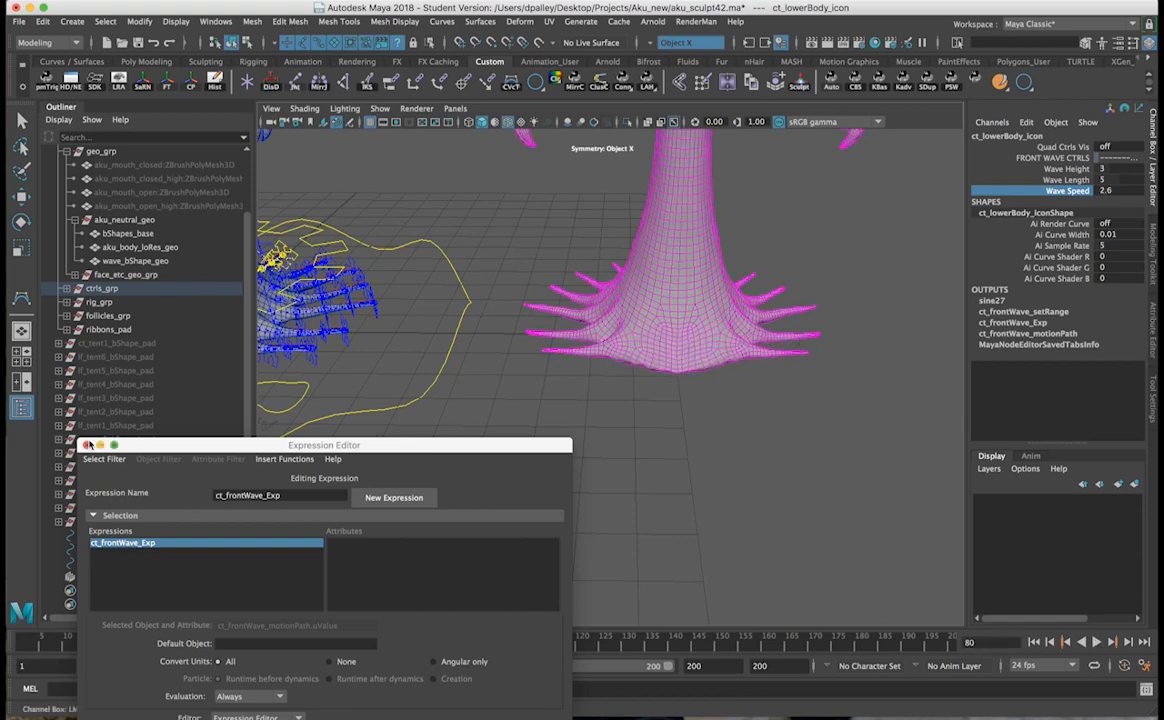
Step: Close the Expression Editor and clear the selection in front of the rigged lower body
click(87, 445)
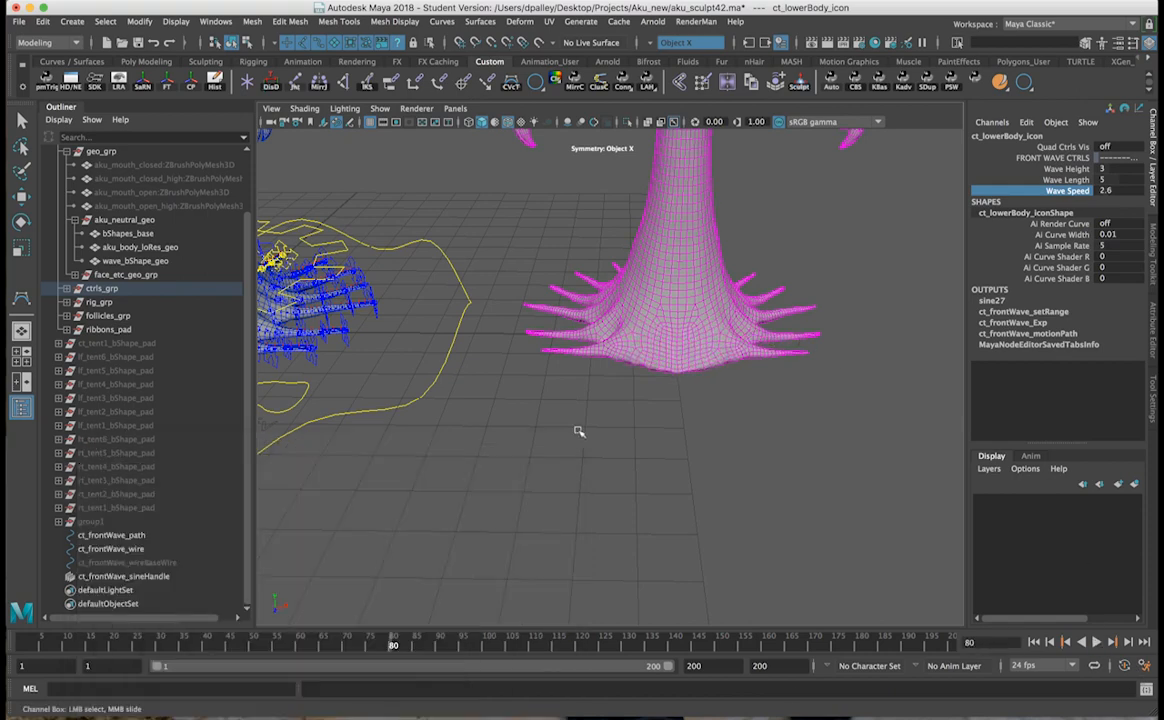
click(667, 429)
click(660, 420)
alt+drag(655, 411, 746, 437)
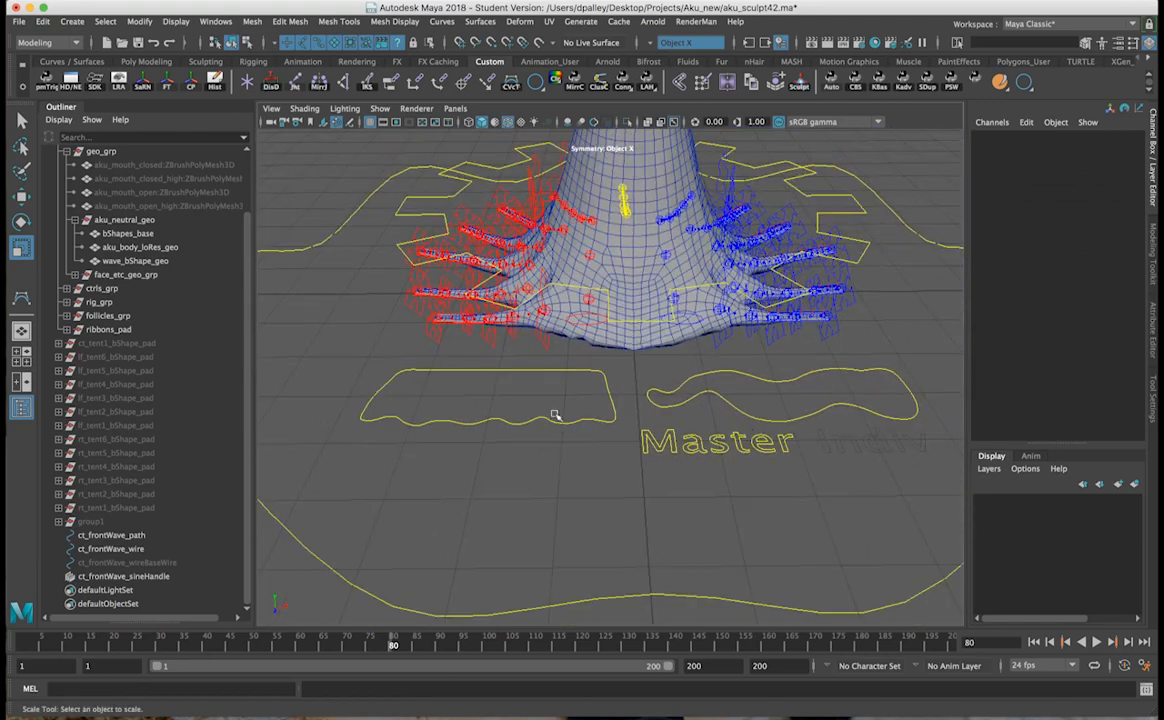
click(612, 420)
alt+drag(645, 468, 703, 424)
click(689, 473)
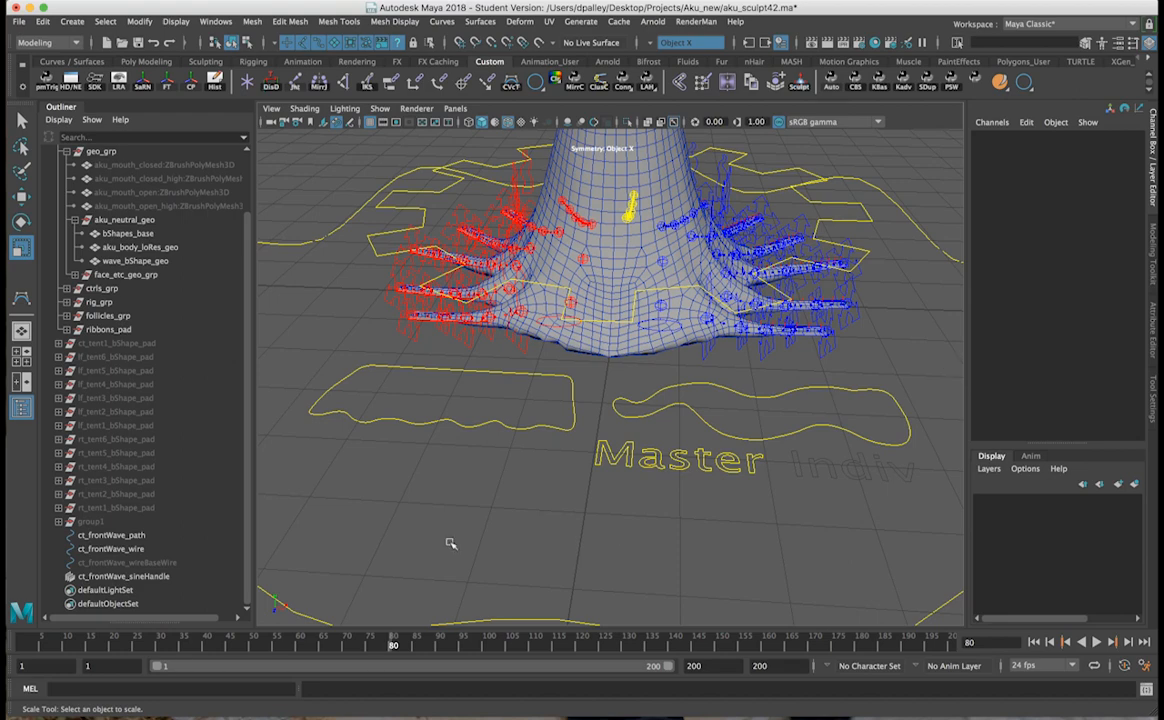
Step: Parent ct_frontWave_path, ct_frontWave_wire, its base wire and ct_frontWave_sineHandle under aku_neutral_geo, and clear the selection
drag(110, 535, 125, 576)
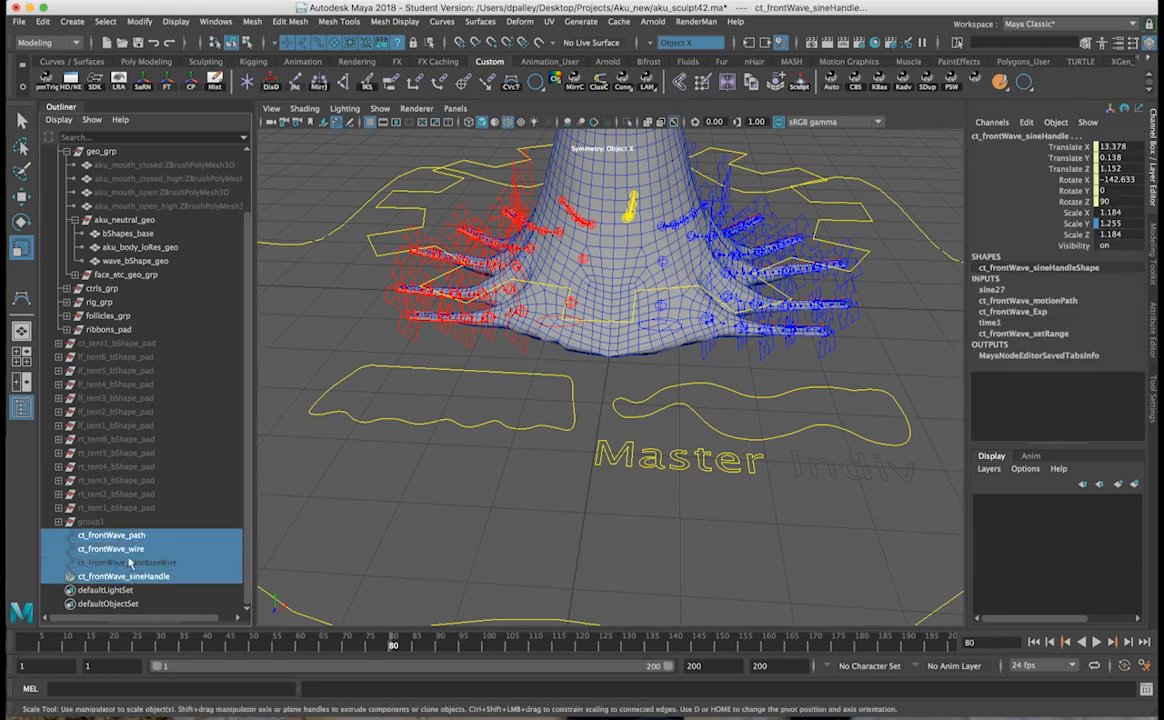
ctrl+click(116, 224)
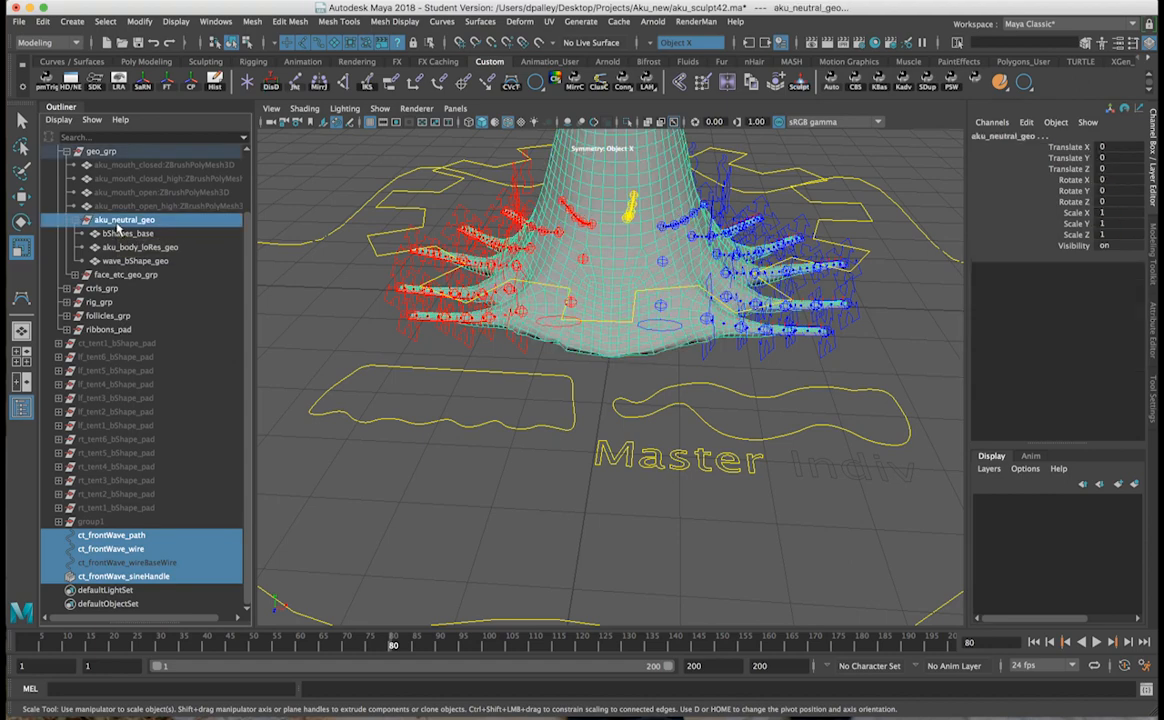
key(p)
alt+middle_drag(847, 408, 637, 387)
alt+right_drag(637, 387, 577, 374)
alt+middle_drag(577, 374, 525, 376)
mouse_move(525, 376)
alt+mouse_down()
mouse_move(514, 351)
mouse_move(522, 356)
alt+mouse_up()
alt+middle_drag(623, 383, 698, 396)
alt+drag(698, 396, 631, 416)
click(699, 451)
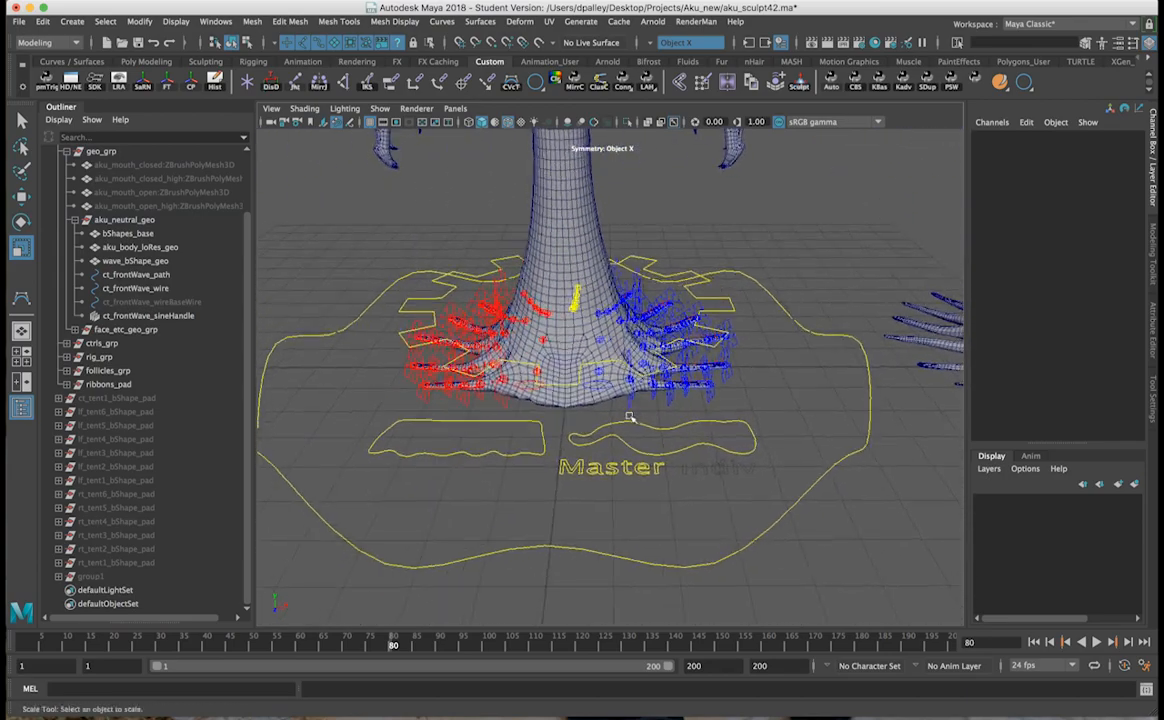
Step: Try a Tentacle Bend of 10 on ct_tent_master_icon, and undo it
alt+right_drag(631, 416, 655, 434)
alt+drag(655, 434, 587, 425)
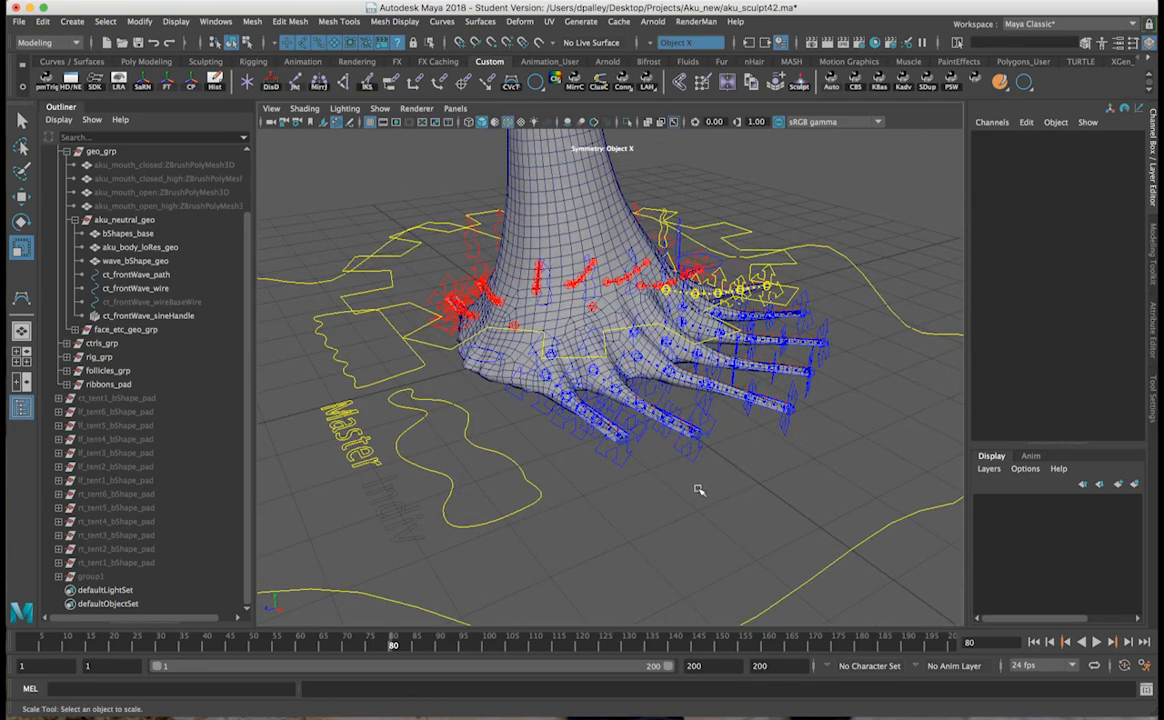
click(621, 461)
alt+drag(622, 470, 683, 477)
drag(567, 489, 618, 548)
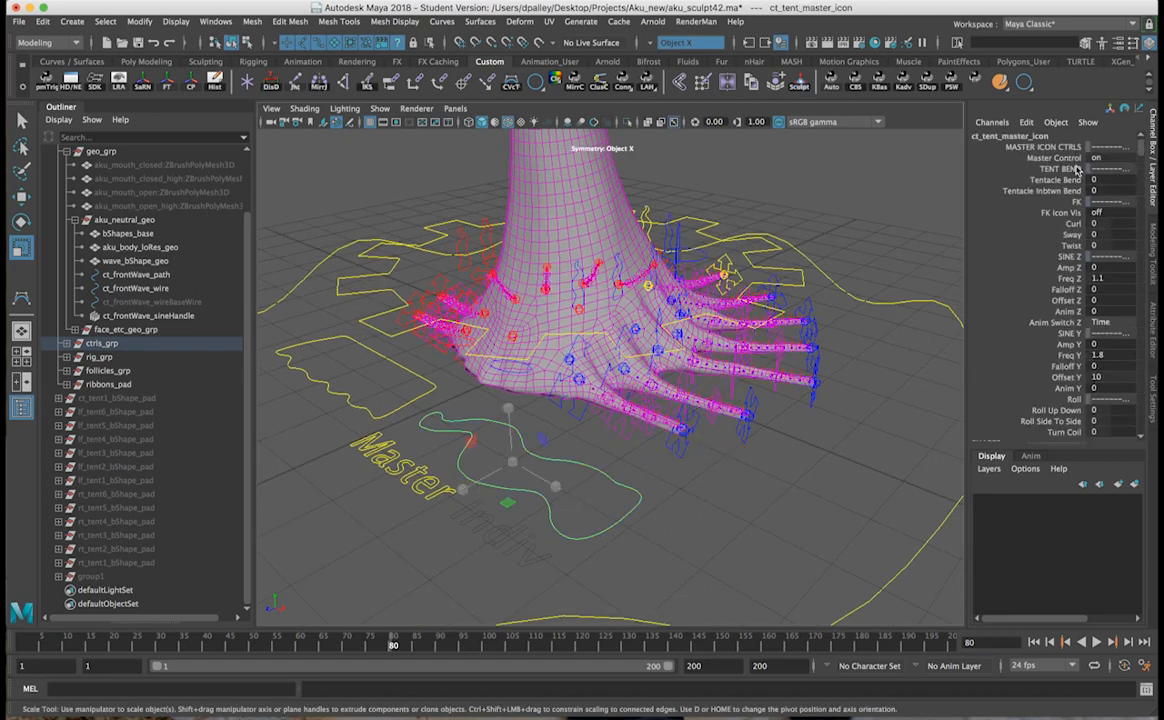
click(1087, 179)
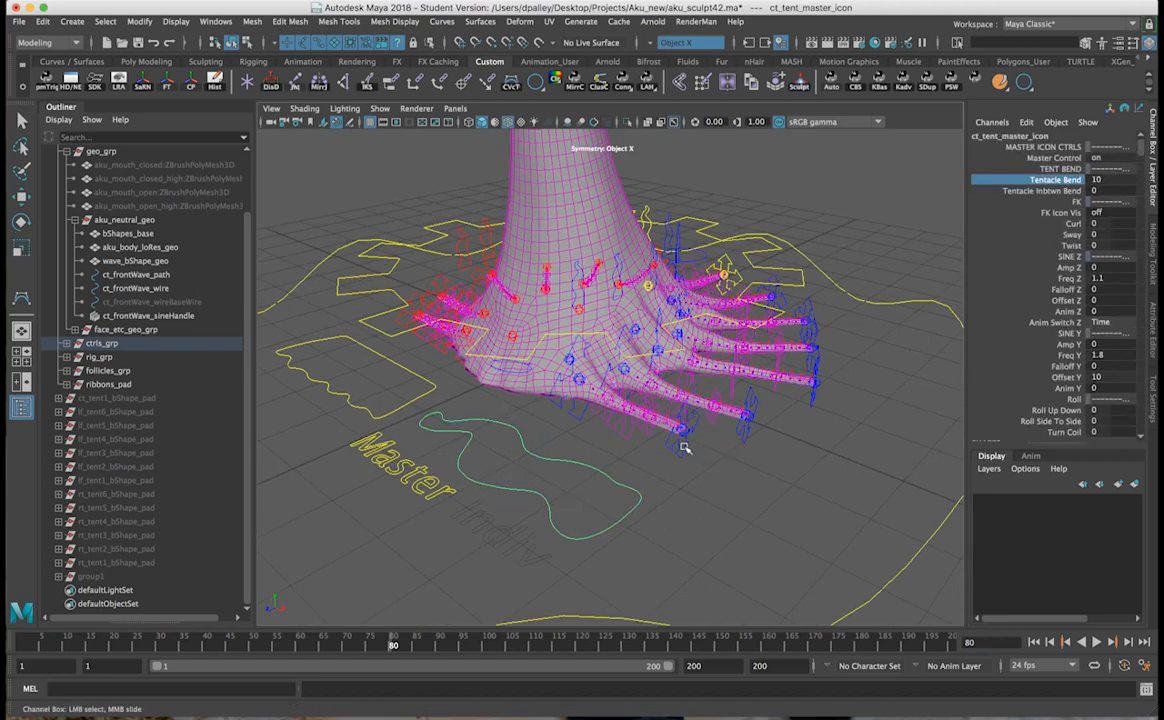
click(636, 417)
key(super+z)
Step: Try moving the lf_tent1_End_icon tentacle control, and undo the move
drag(641, 418, 629, 442)
key(w)
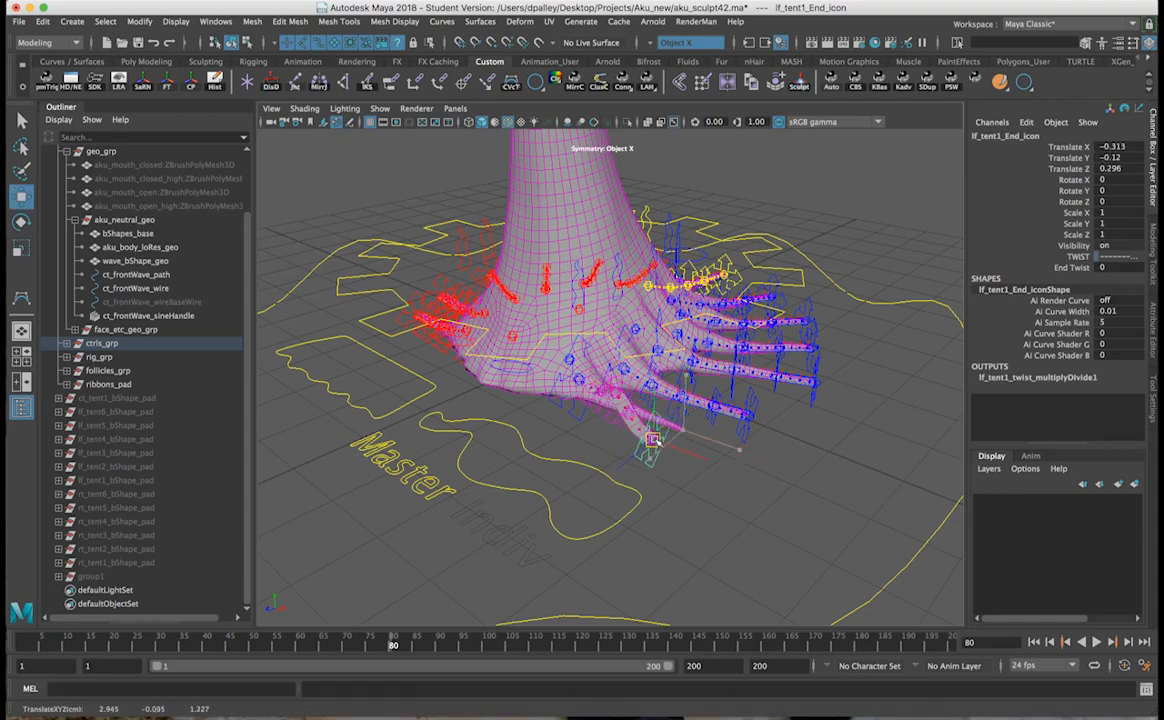
key(super+z)
Step: Set the skinCluster41 Envelope of aku_body_loRes_geo to 0
click(585, 234)
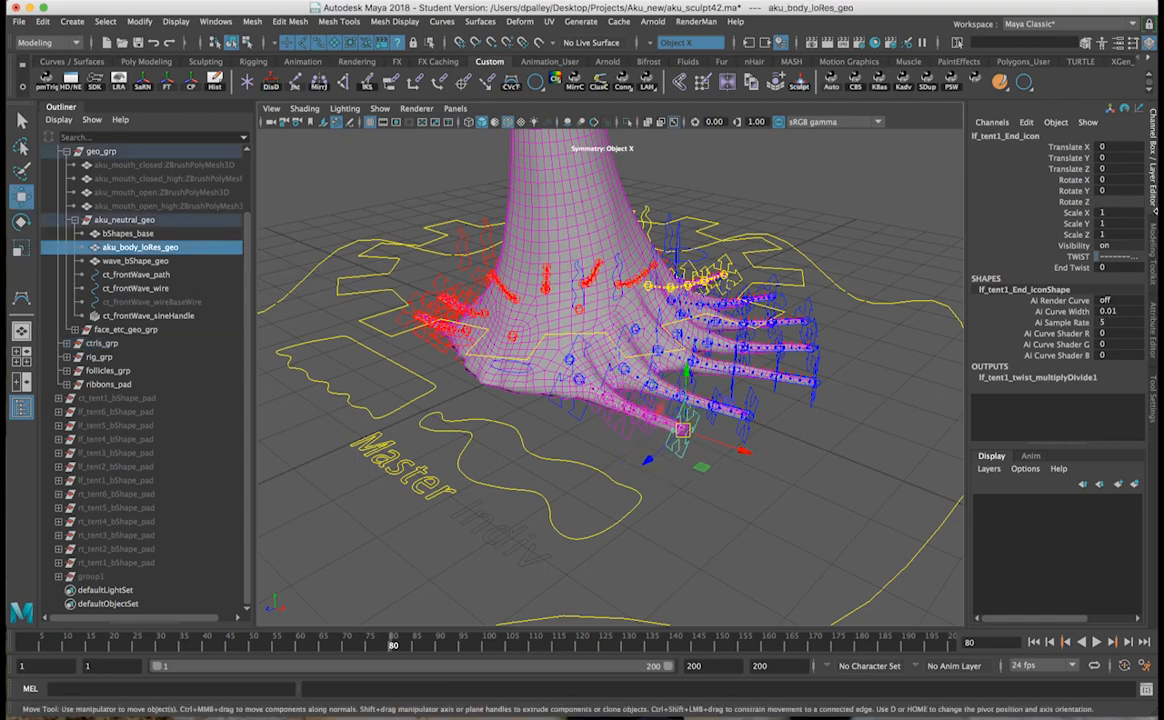
click(1010, 290)
click(1076, 301)
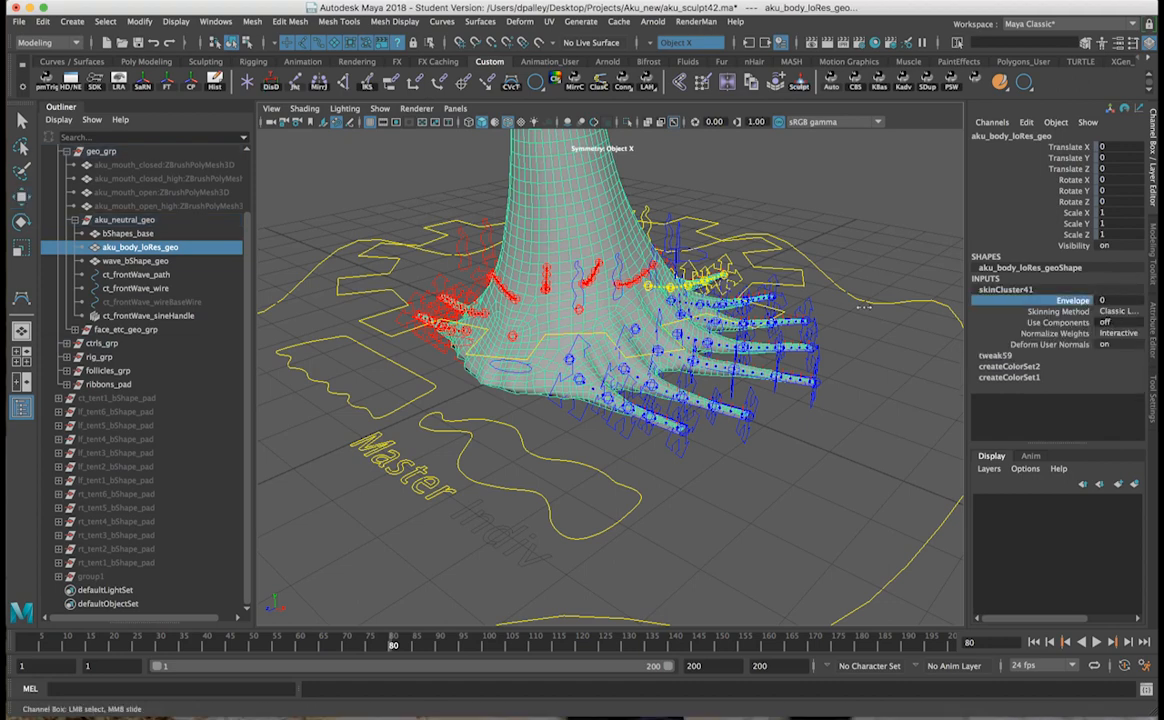
Step: Try moving lf_tent1_End_icon again after the skin cluster envelope change, and undo the move
click(680, 454)
key(w)
drag(684, 432, 638, 427)
key(ctrl+z)
Step: Inspect the tentacles from several angles and check the front wave attributes on ct_lowerBody_icon
alt+drag(714, 349, 657, 374)
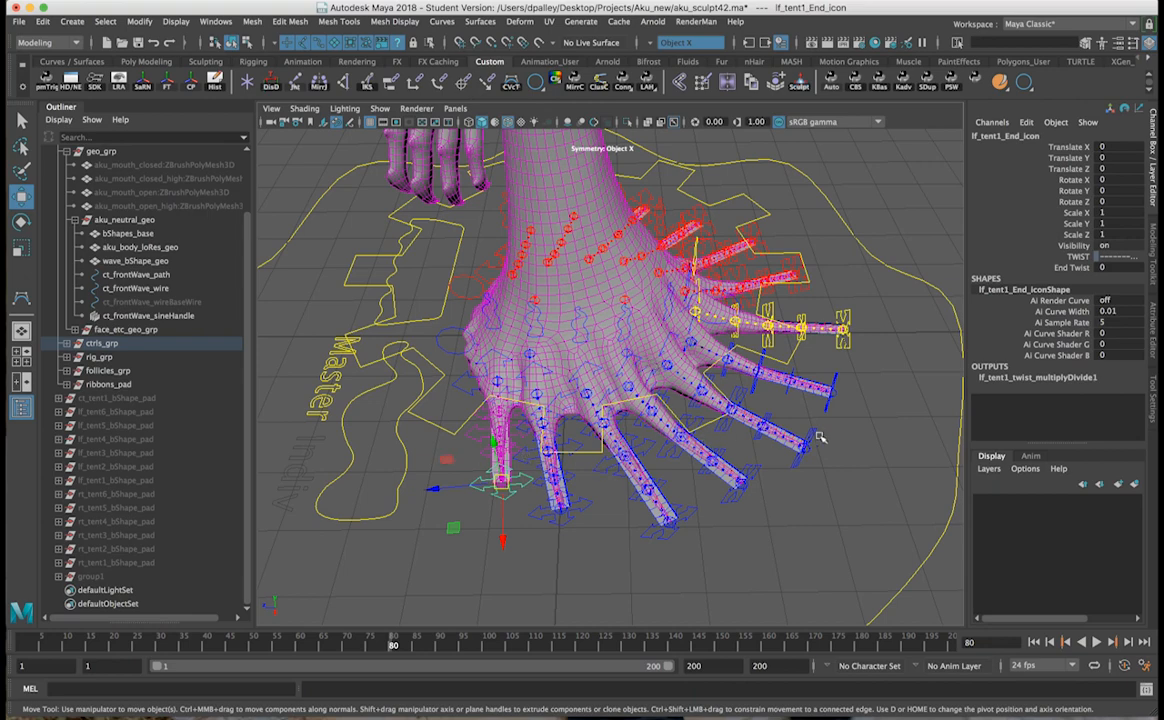
alt+drag(455, 394, 703, 487)
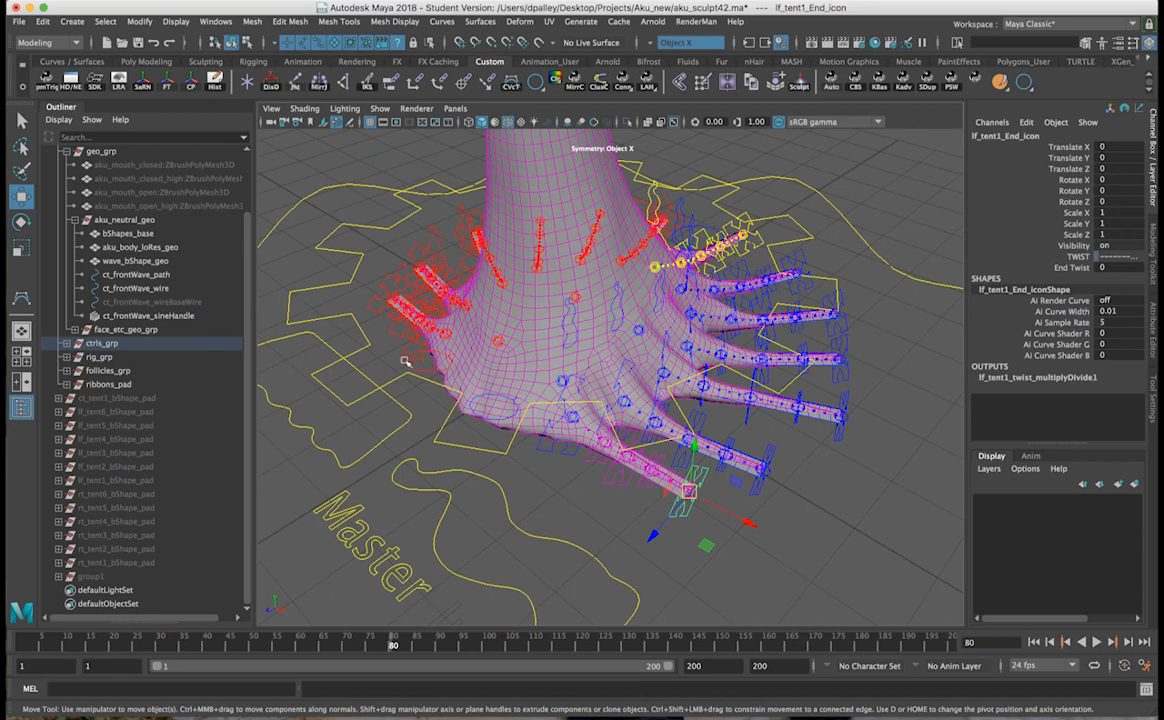
alt+drag(411, 358, 431, 418)
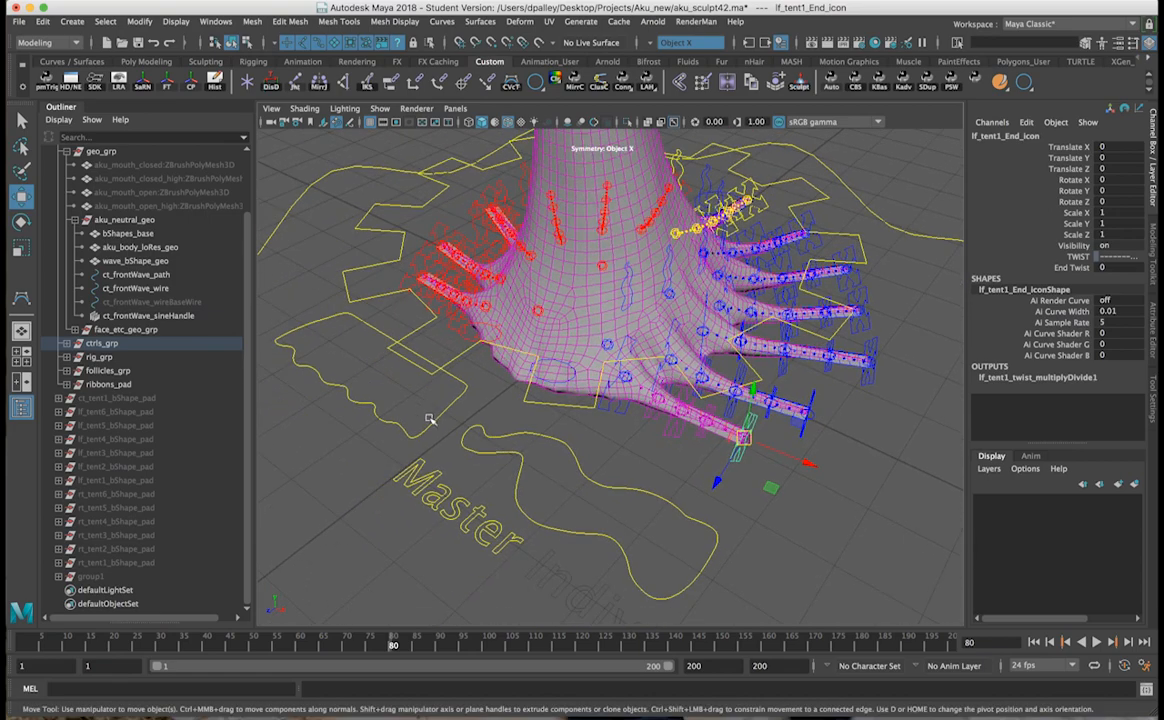
click(382, 421)
drag(369, 444, 400, 420)
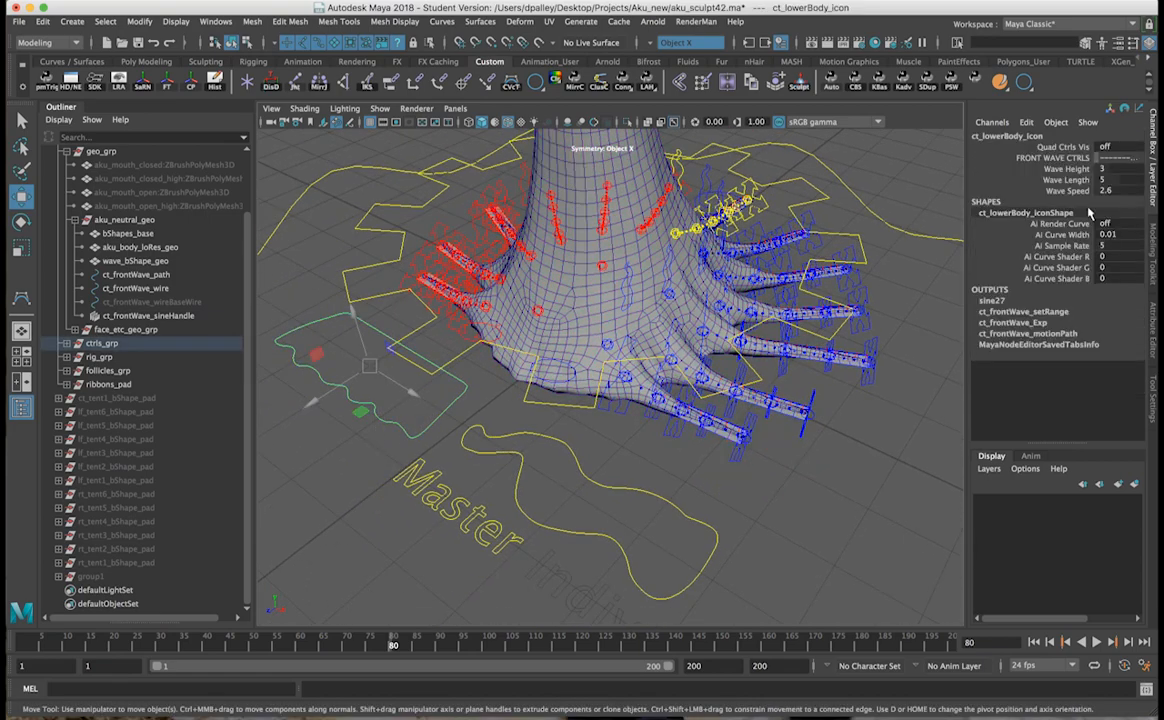
alt+drag(824, 290, 939, 418)
click(852, 381)
alt+drag(852, 381, 797, 410)
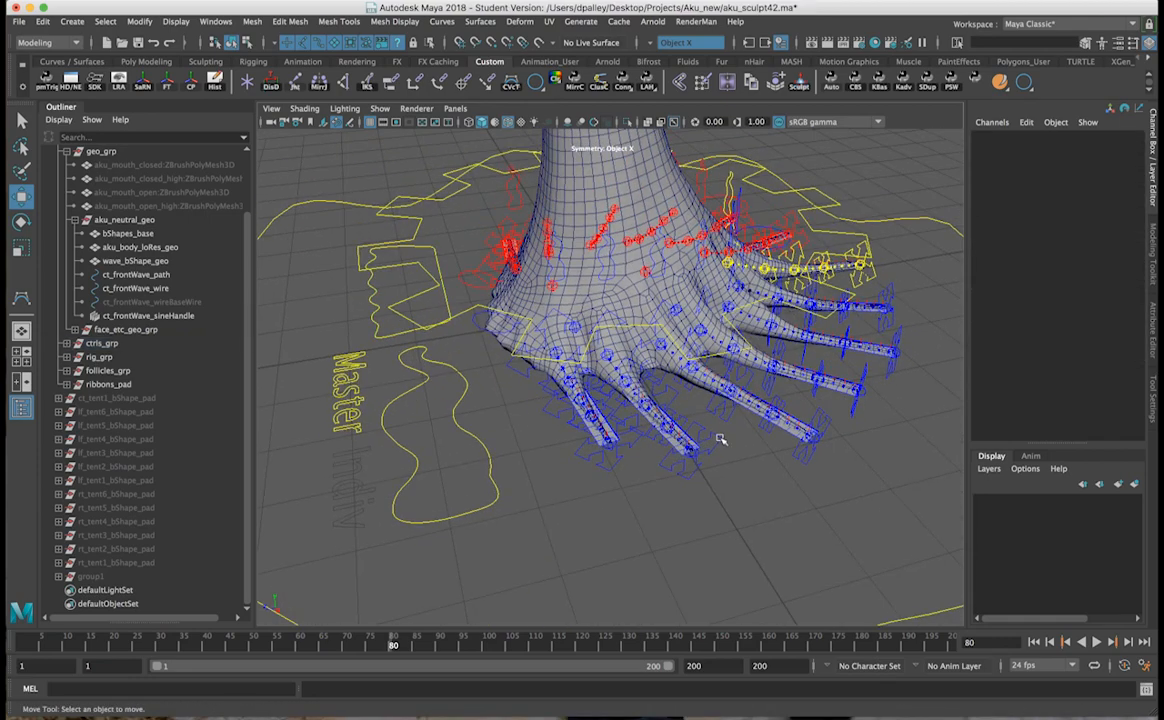
Step: Select the wave_bShape_geo mesh to identify it in the hierarchy, and clear the selection
alt+drag(718, 437, 614, 456)
alt+drag(802, 350, 809, 396)
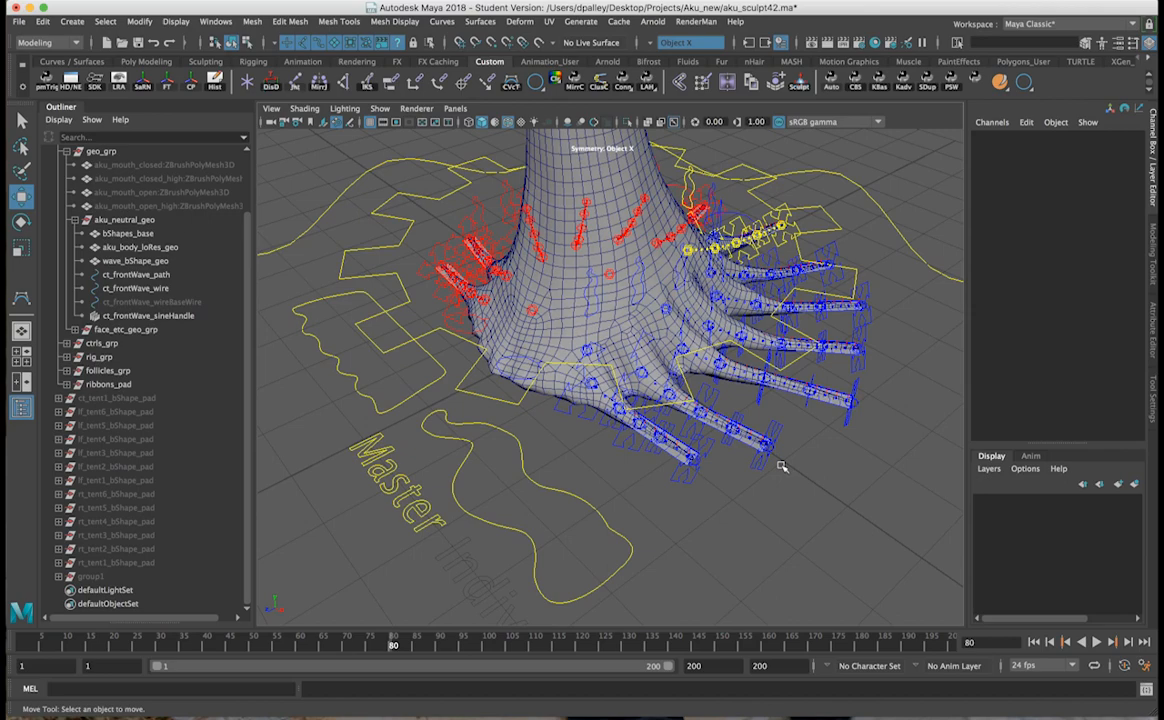
scroll(808, 476, down, 4)
alt+drag(772, 473, 704, 426)
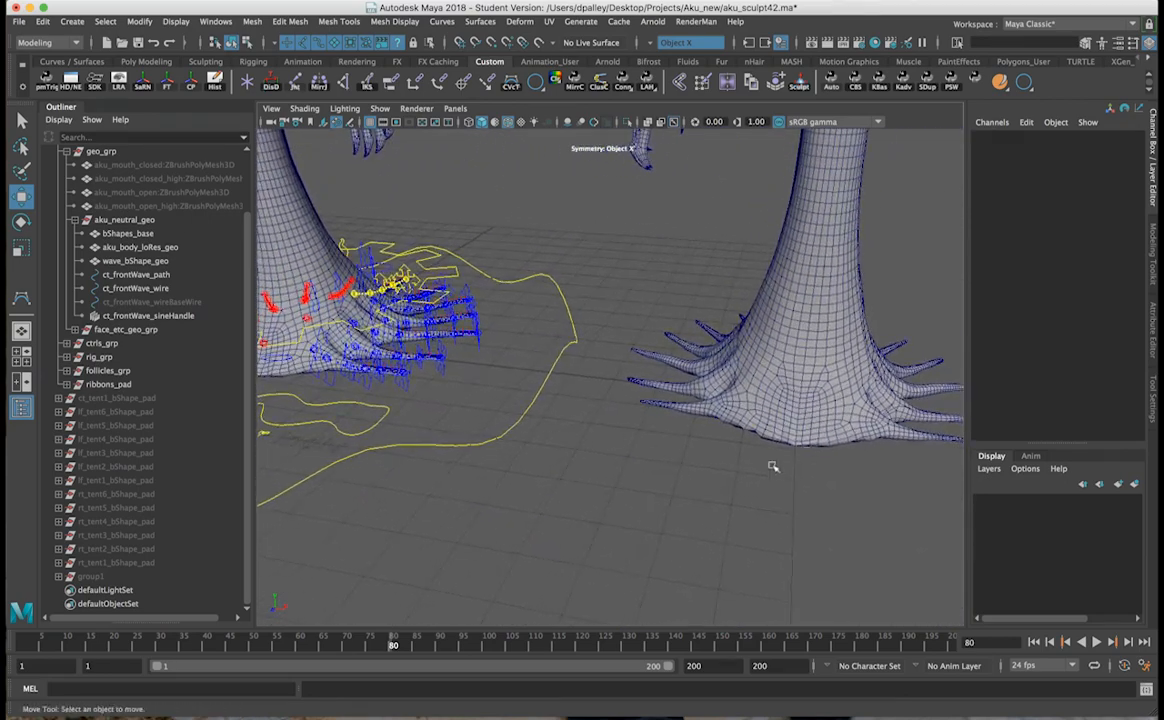
click(810, 428)
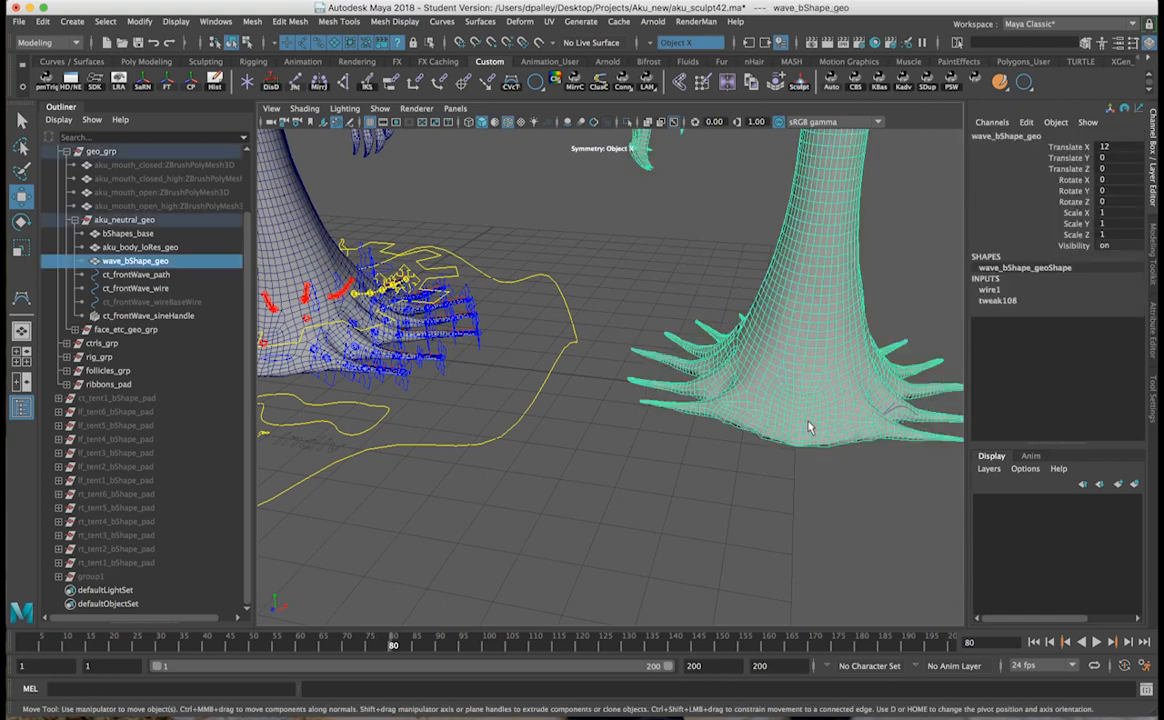
mouse_move(161, 262)
mouse_down()
mouse_move(157, 317)
mouse_move(157, 263)
mouse_up()
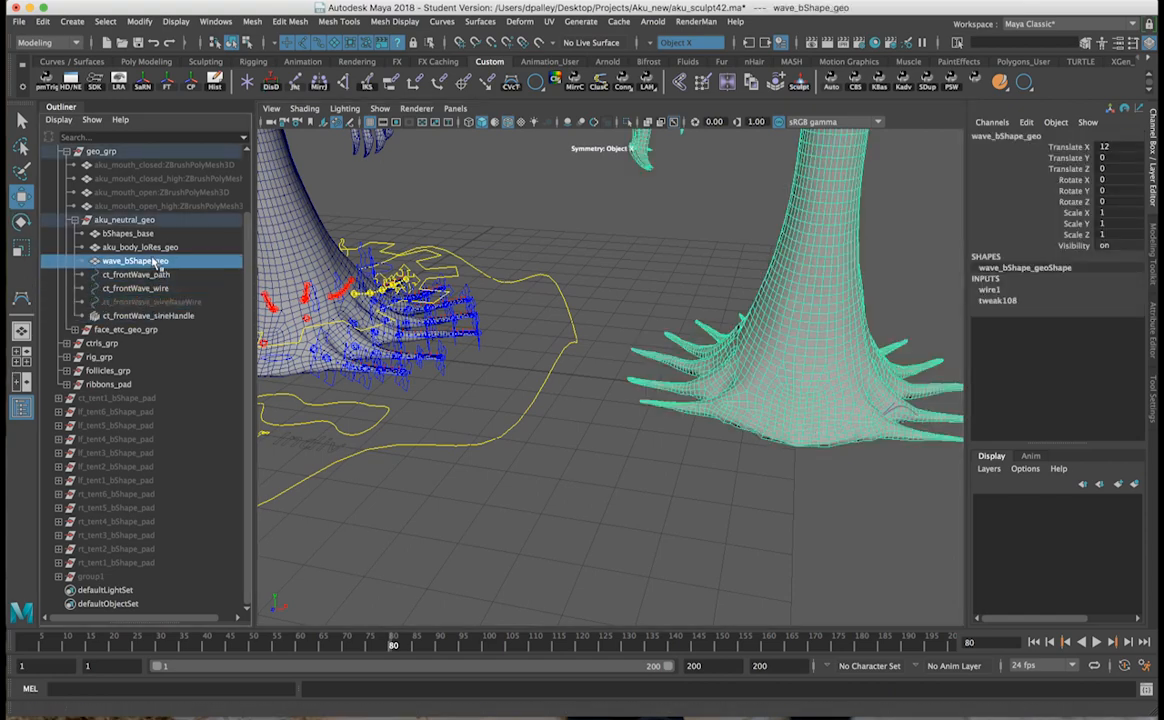
click(566, 434)
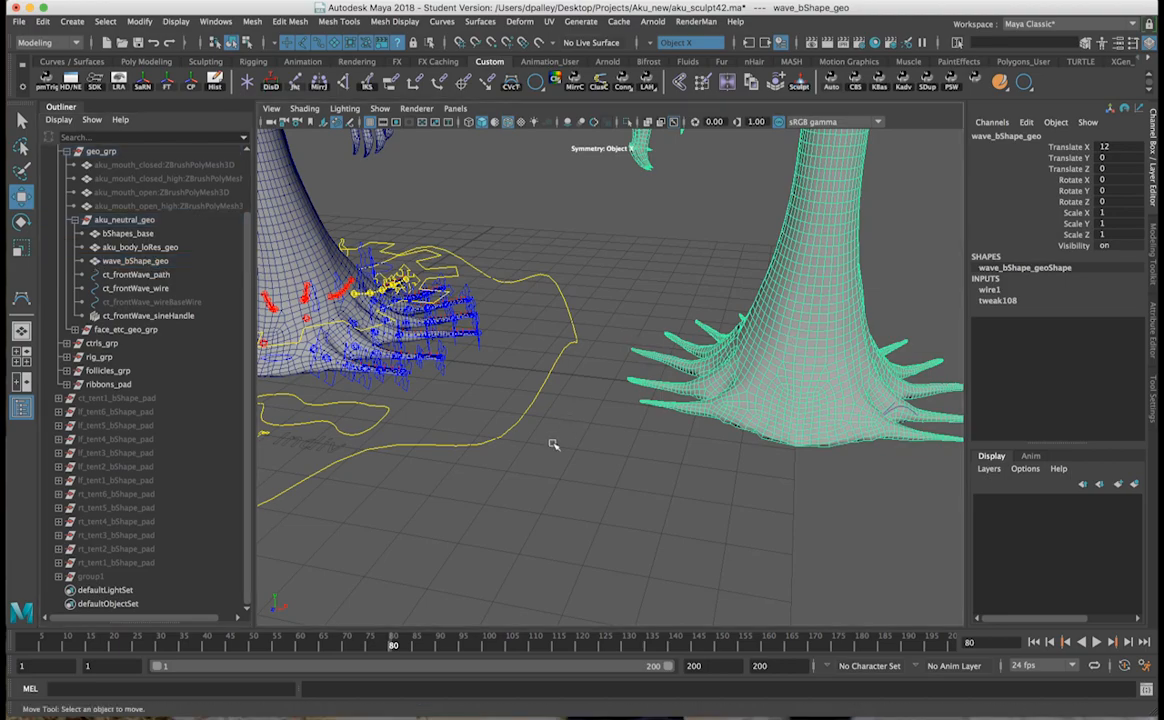
Step: Examine the rigged body's front edge and left tentacles up close from several angles
alt+drag(566, 434, 608, 442)
alt+middle_drag(608, 442, 891, 410)
alt+drag(891, 410, 643, 396)
alt+middle_drag(773, 382, 668, 421)
alt+right_drag(668, 421, 735, 406)
alt+middle_drag(735, 406, 617, 400)
alt+right_drag(617, 400, 558, 405)
alt+middle_drag(558, 405, 668, 398)
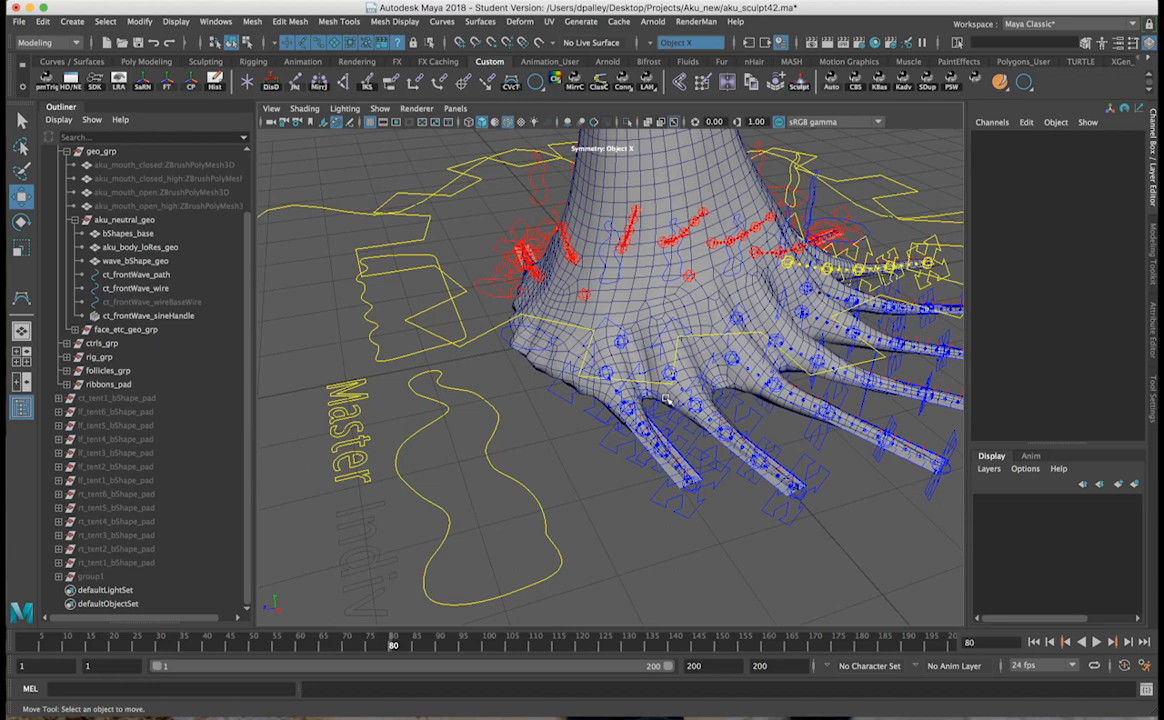
alt+drag(665, 400, 632, 406)
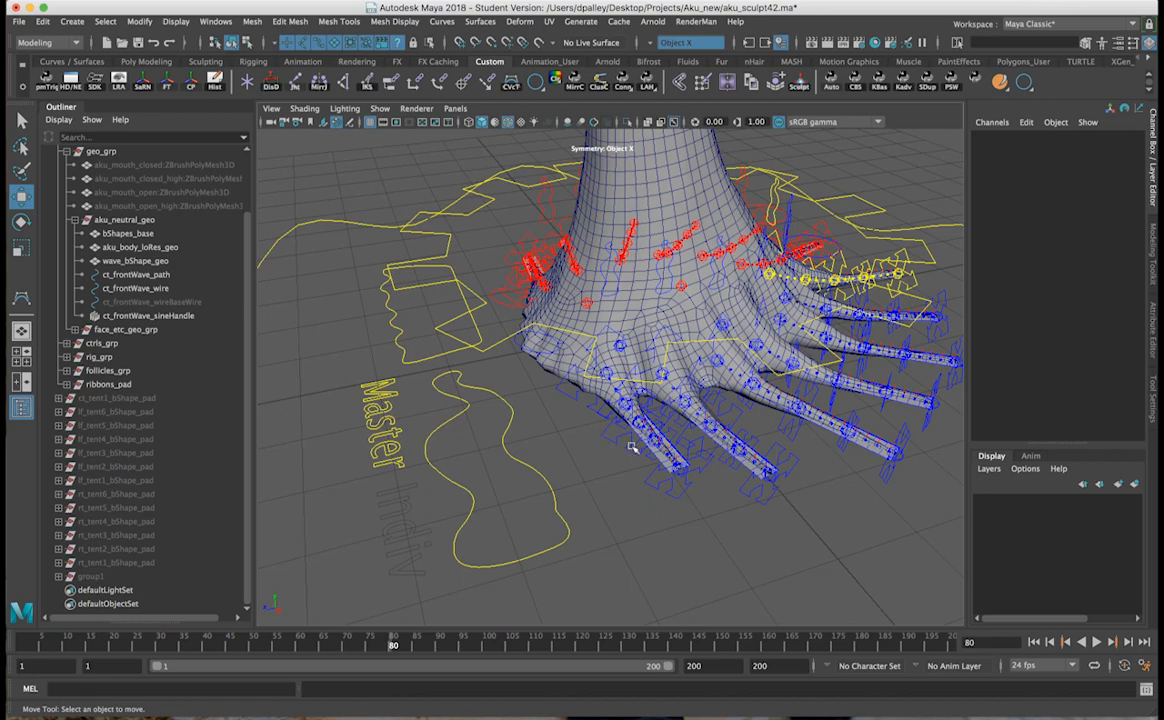
mouse_move(699, 535)
alt+mouse_down()
mouse_move(735, 533)
mouse_move(699, 500)
alt+mouse_up()
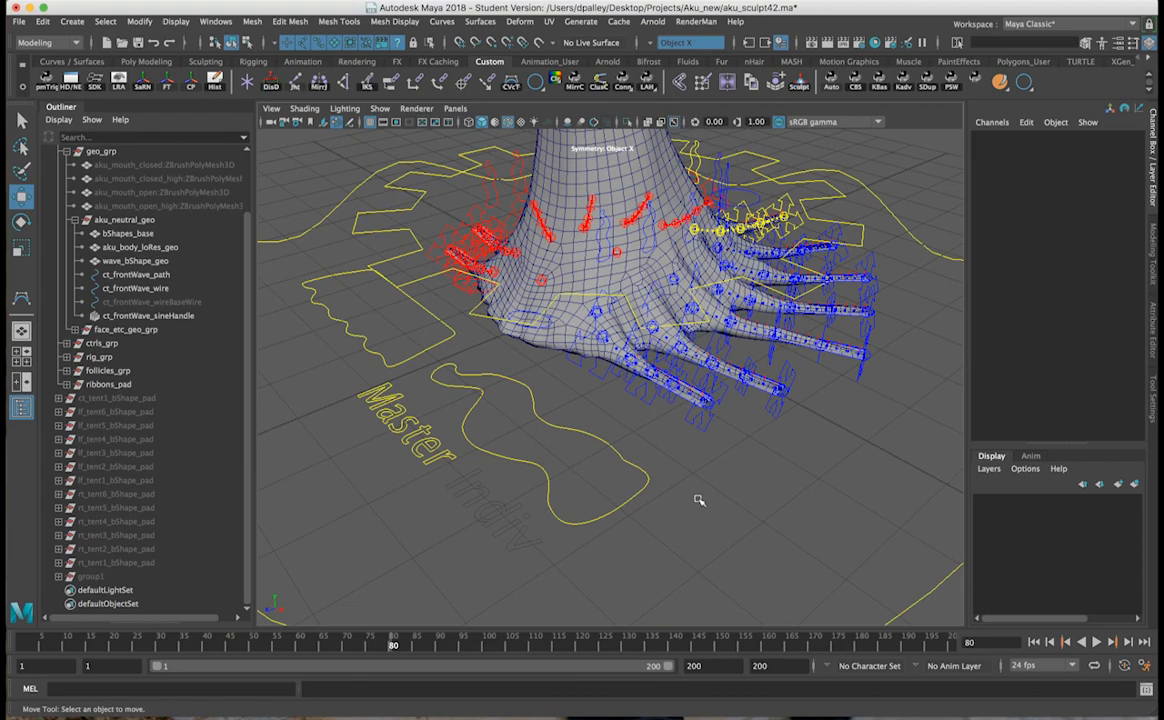
mouse_move(688, 449)
alt+mouse_down()
mouse_move(650, 444)
mouse_move(688, 449)
alt+mouse_up()
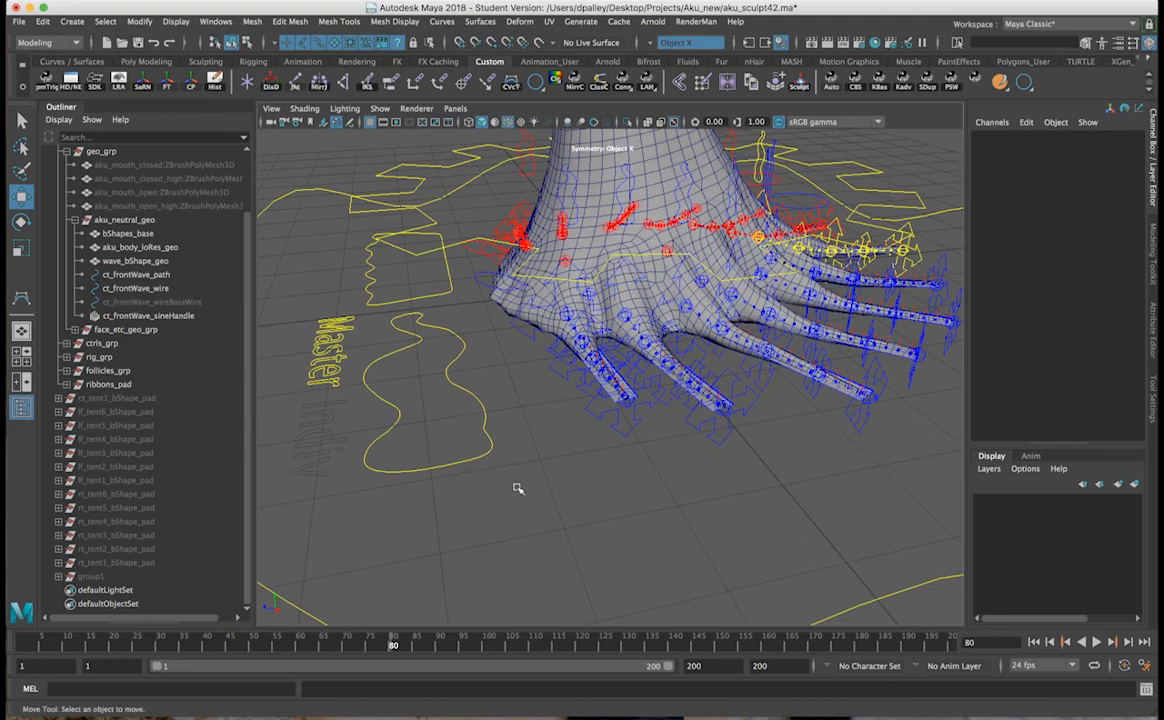
mouse_move(506, 399)
alt+right_down()
mouse_move(551, 442)
mouse_move(611, 446)
alt+right_up()
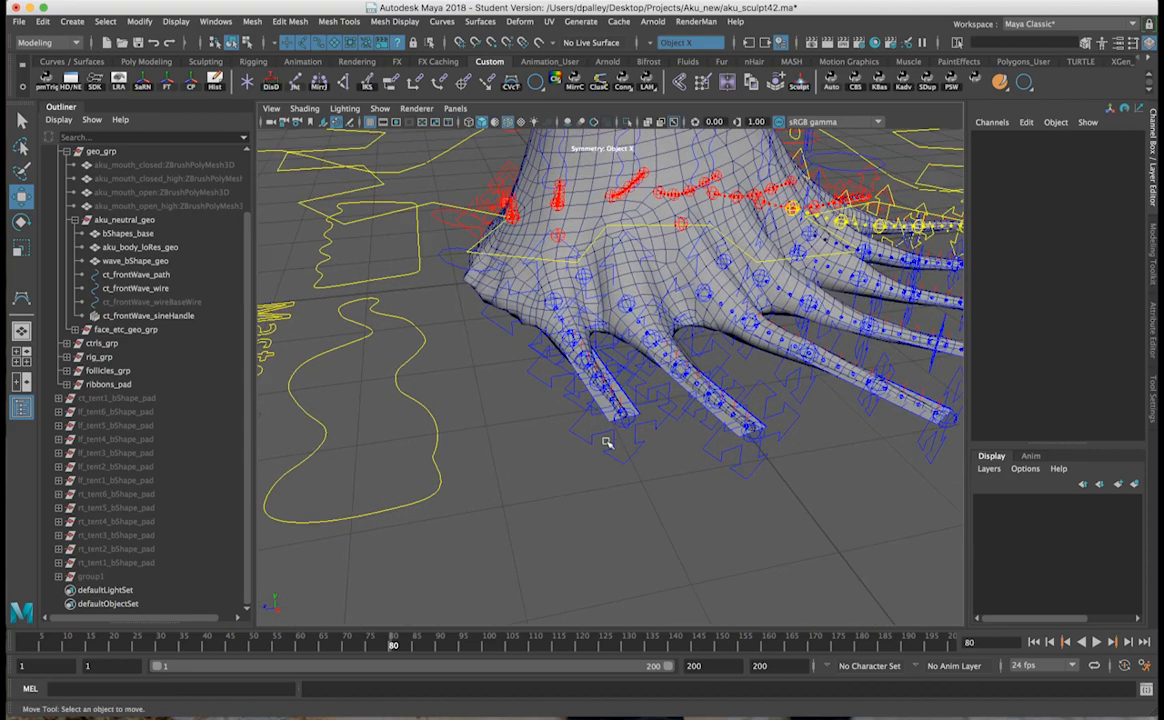
Step: Select lf_tent1_End_icon, examine the first left tentacle around it from low angles, and clear the selection
click(620, 443)
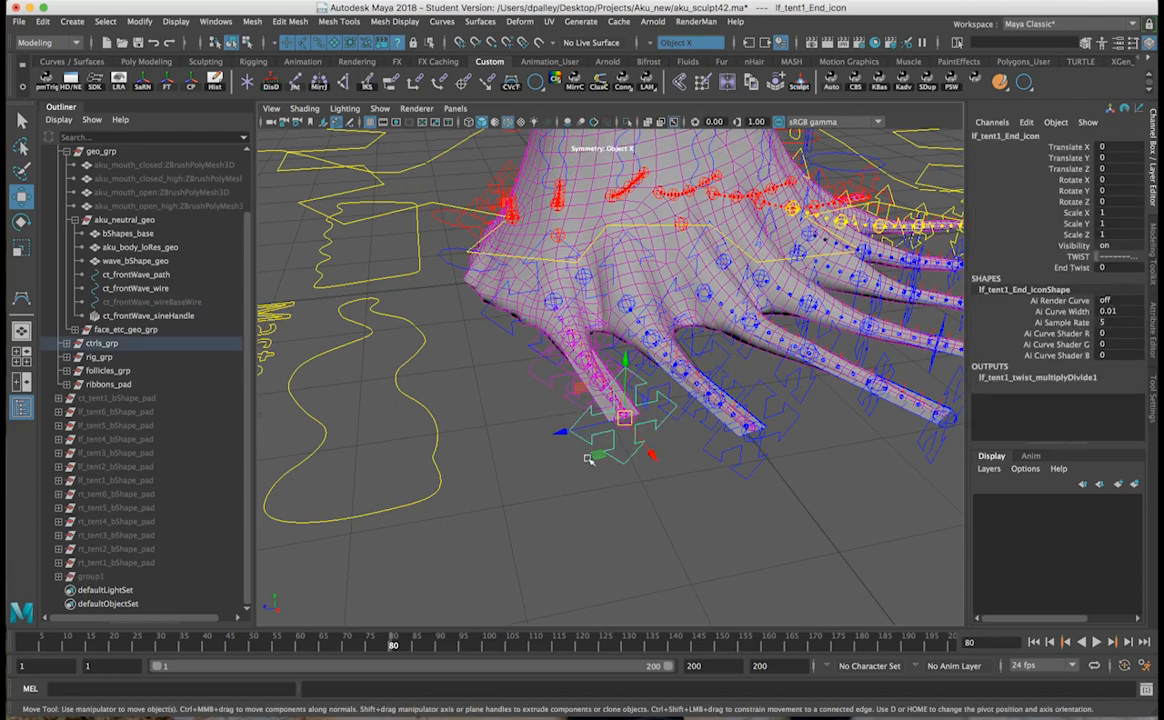
alt+drag(690, 454, 605, 421)
alt+drag(655, 384, 426, 413)
alt+middle_drag(426, 413, 130, 409)
alt+middle_drag(800, 402, 598, 403)
alt+drag(787, 371, 461, 353)
alt+middle_drag(461, 353, 621, 473)
alt+right_drag(621, 473, 805, 457)
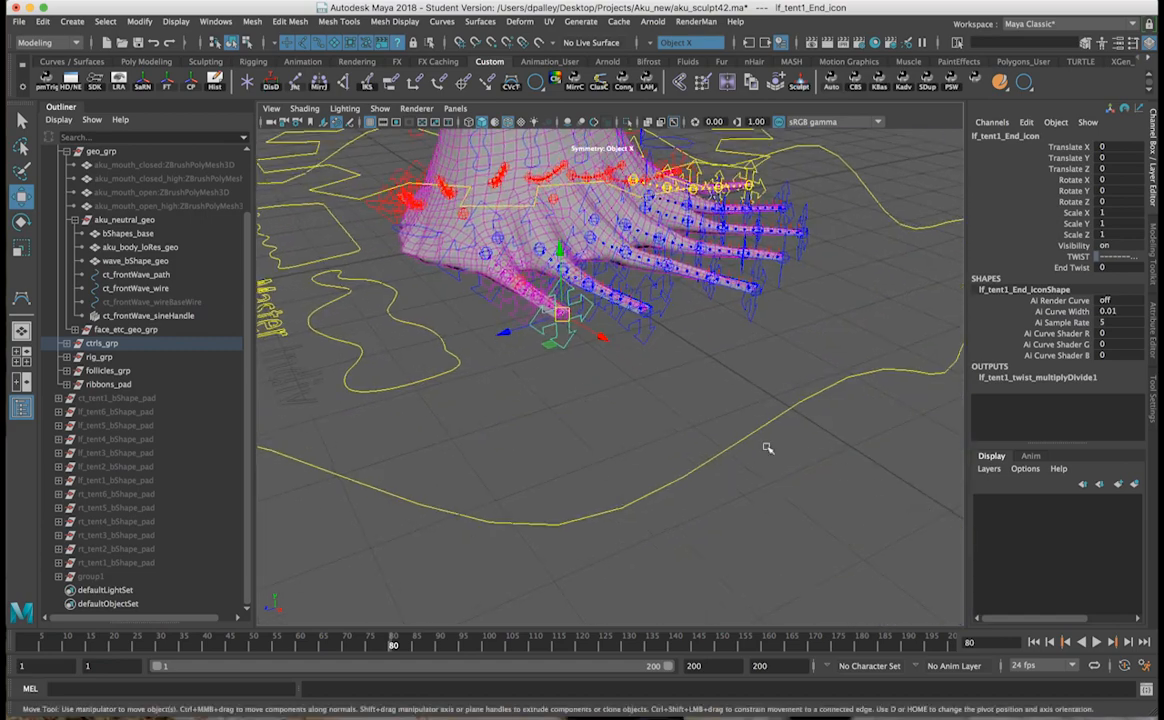
alt+drag(805, 457, 655, 434)
alt+right_drag(655, 434, 785, 439)
alt+drag(785, 439, 660, 440)
alt+middle_drag(769, 442, 583, 468)
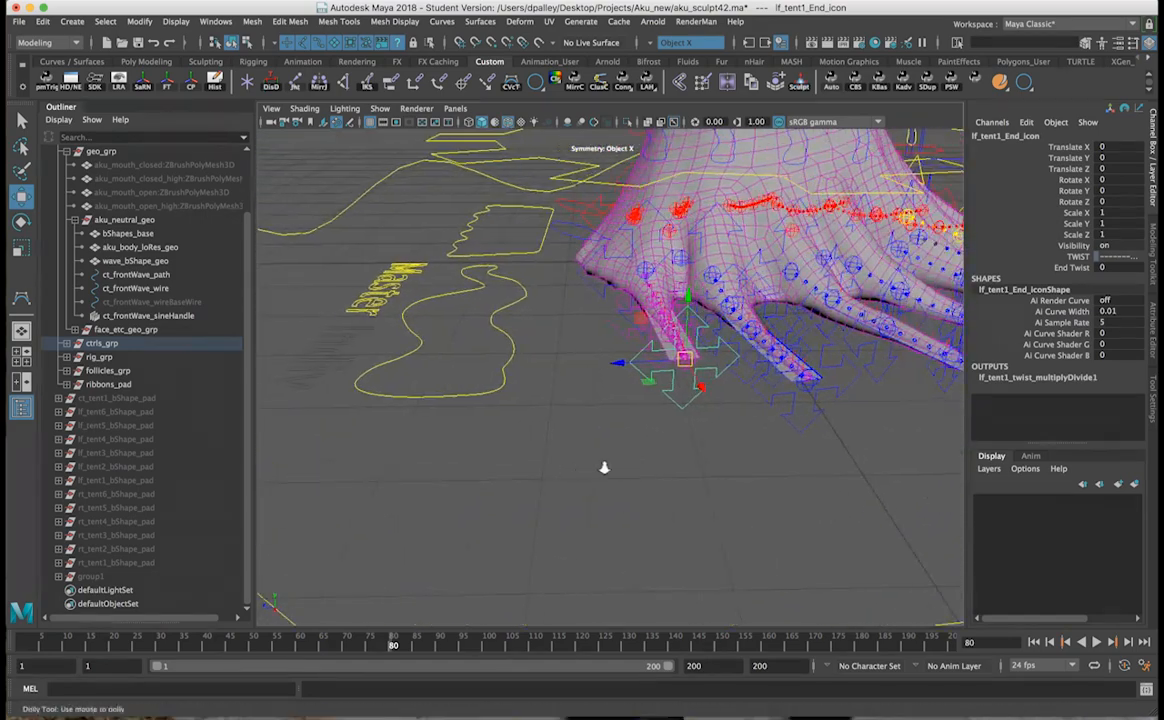
alt+right_drag(583, 468, 697, 326)
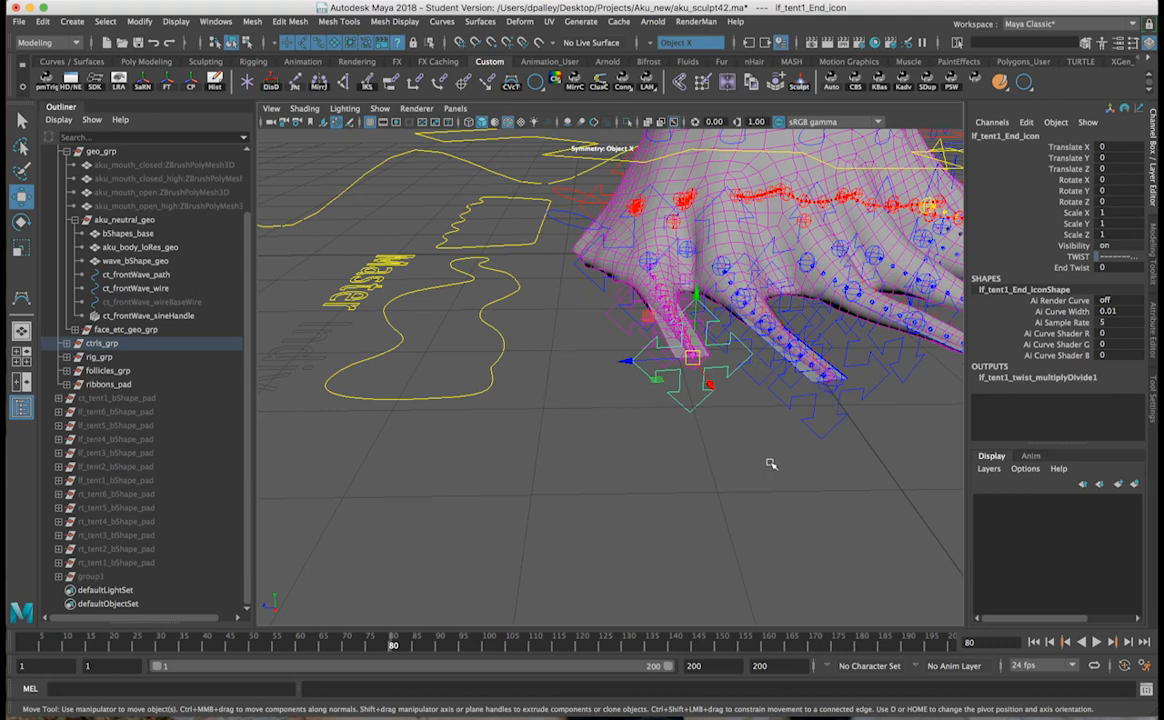
alt+drag(721, 467, 595, 512)
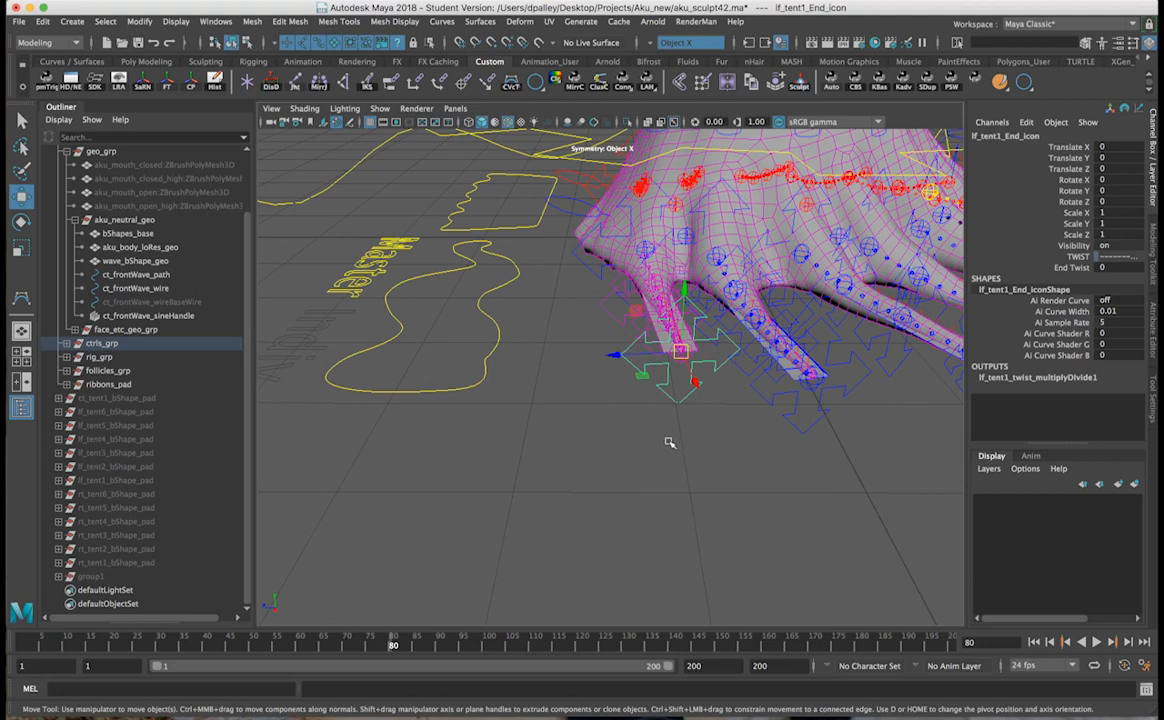
click(728, 462)
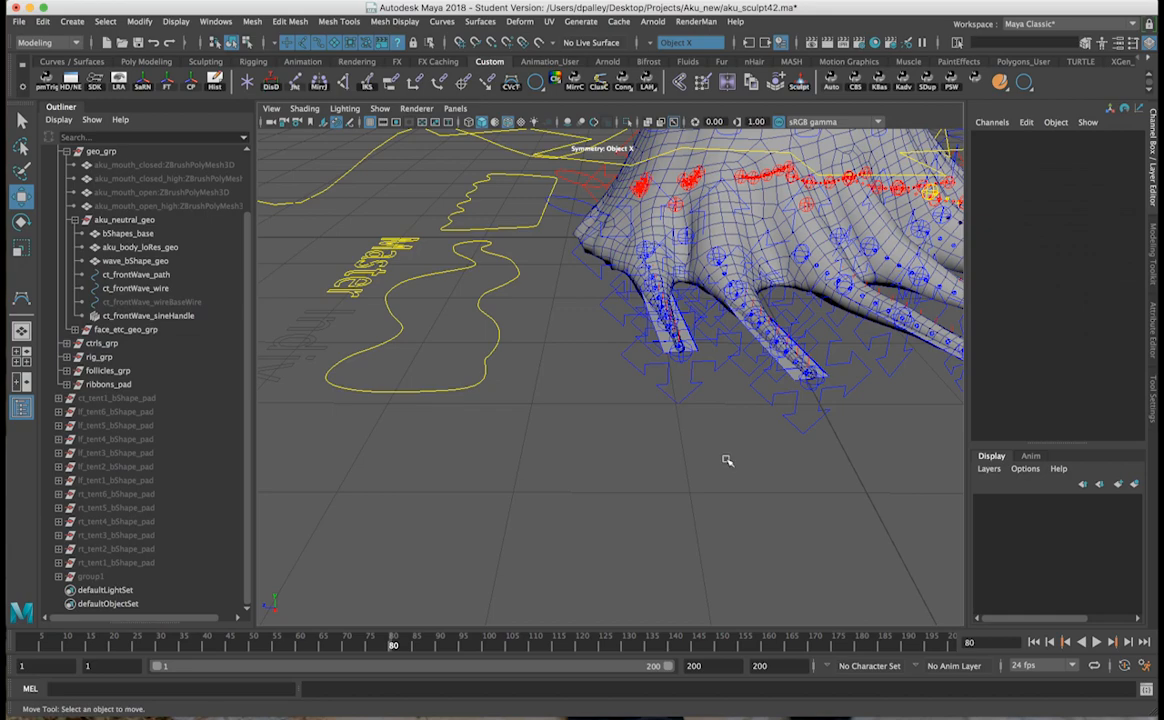
Step: Collapse the aku_grp hierarchy and hide the whole group from the scene
alt+drag(711, 465, 631, 327)
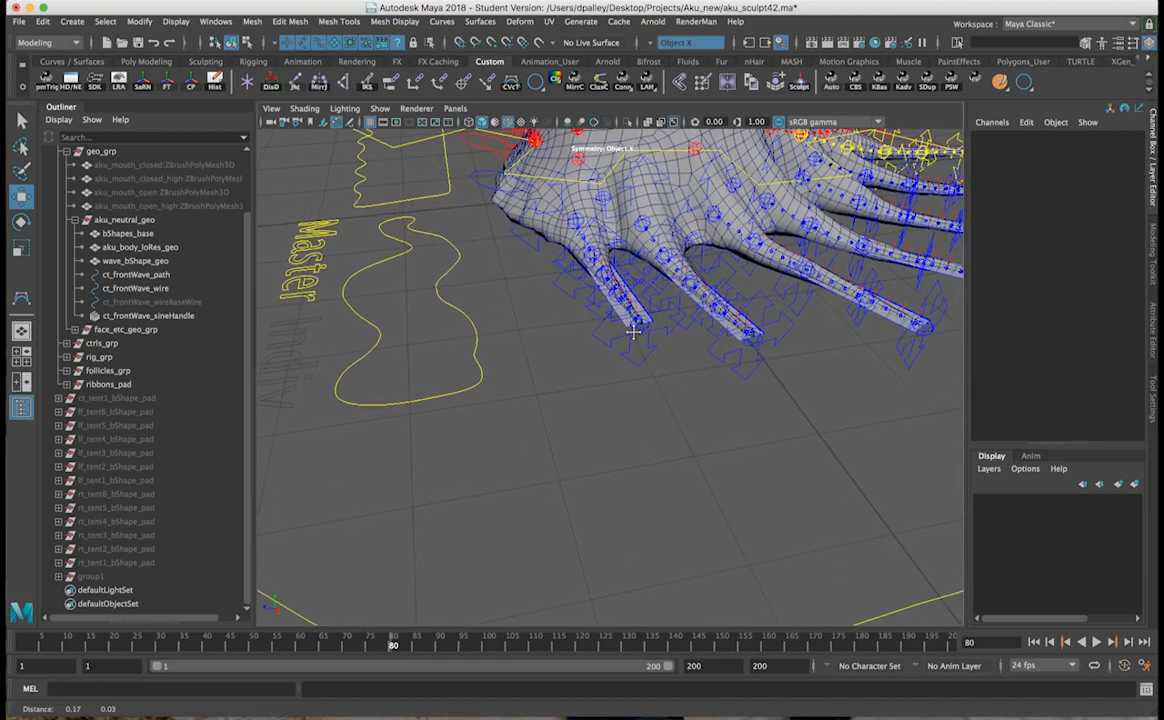
scroll(66, 308, up, 2)
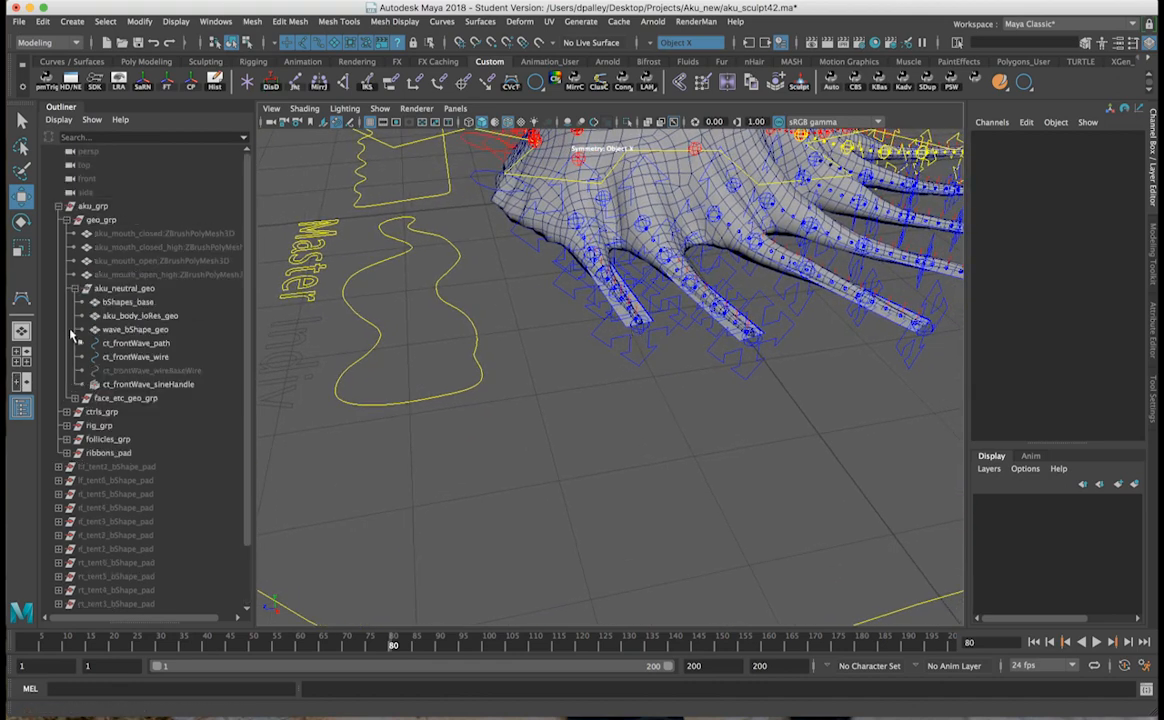
click(90, 207)
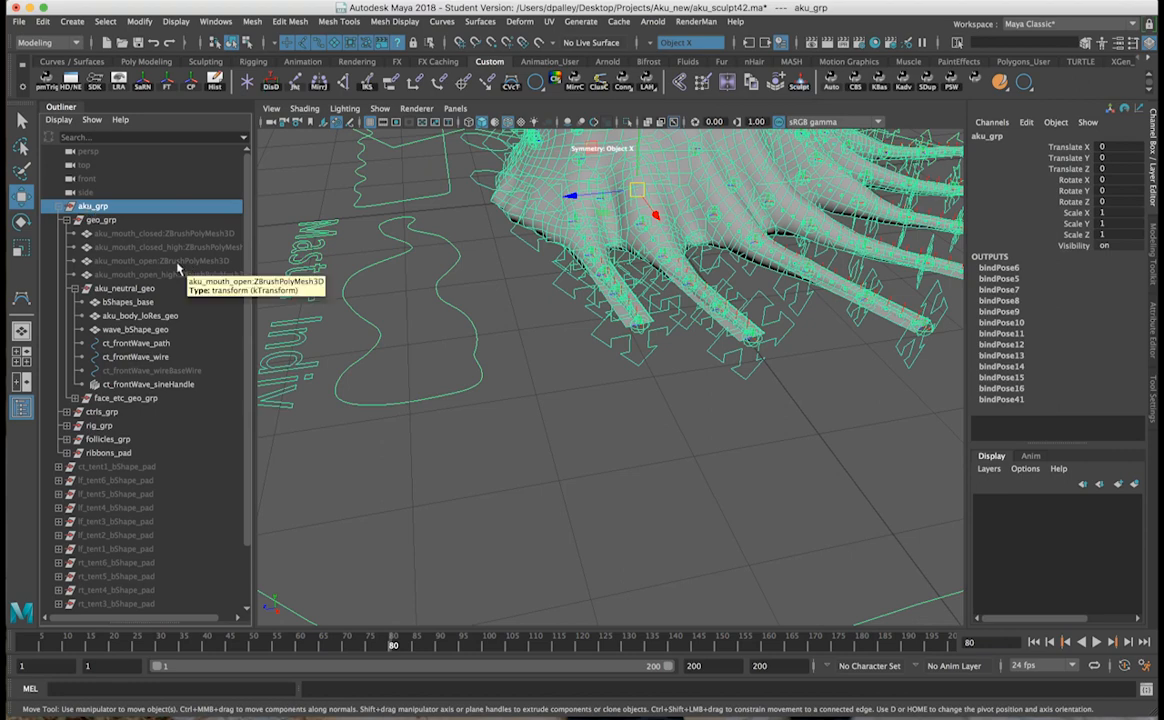
click(57, 206)
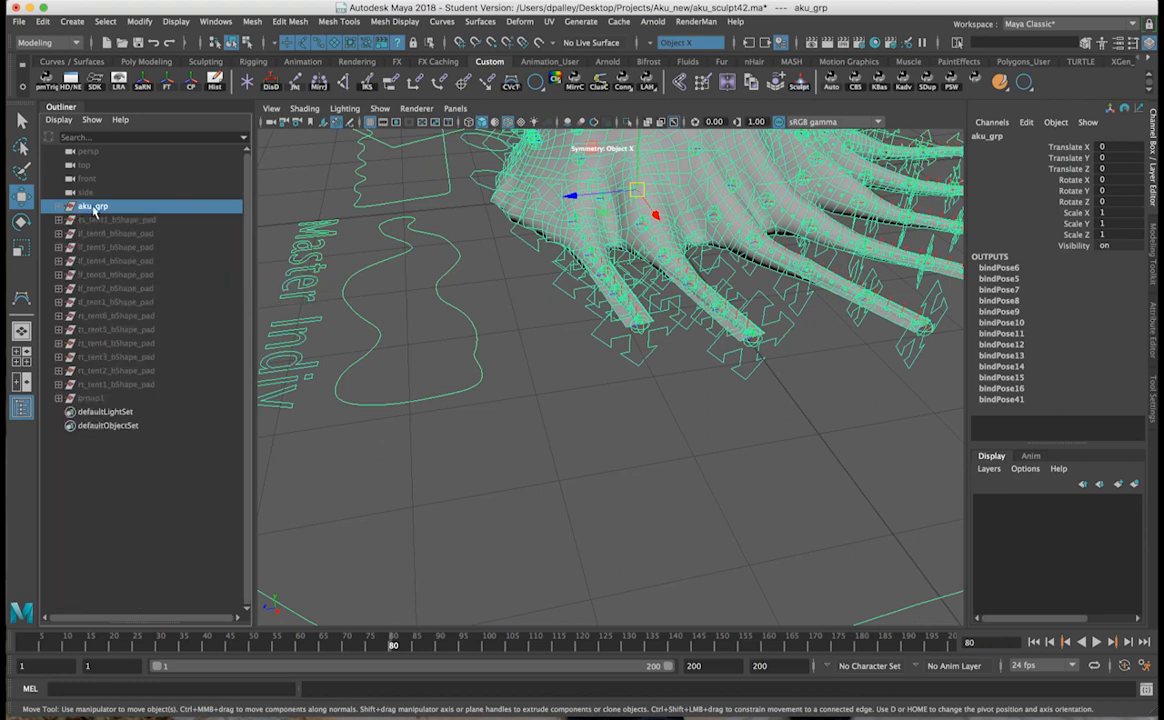
key(ctrl+h)
alt+drag(738, 207, 652, 299)
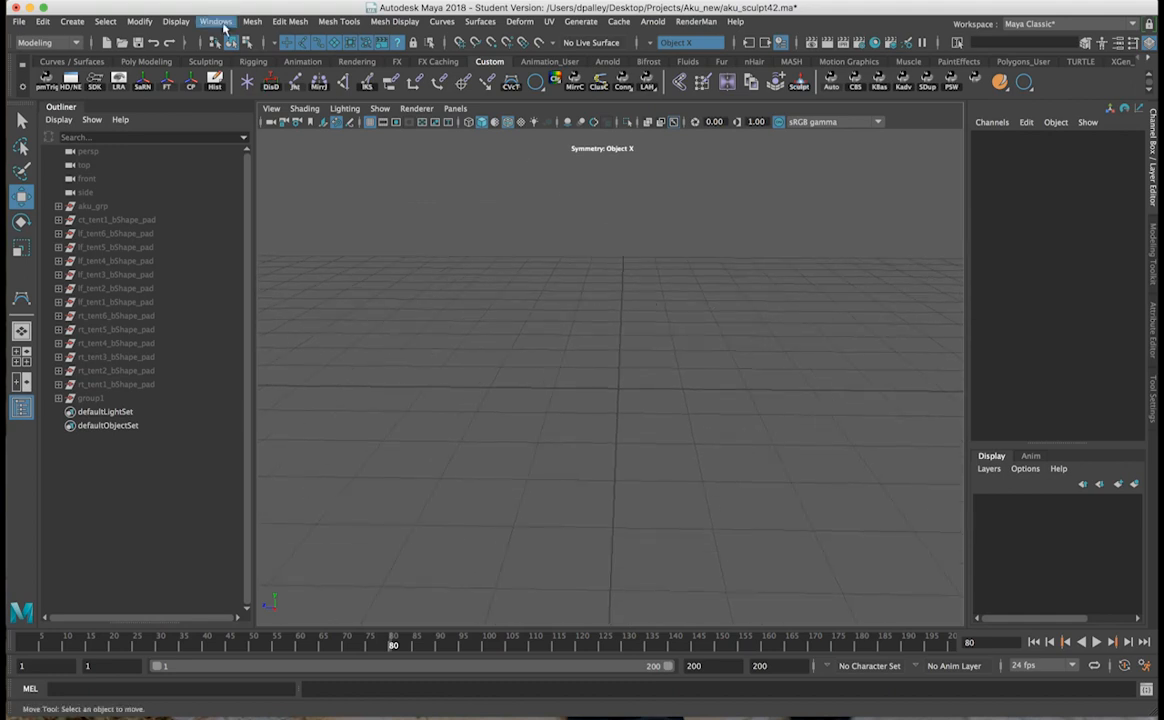
Step: Create a NURBS circle at the world origin
click(72, 21)
mouse_move(96, 60)
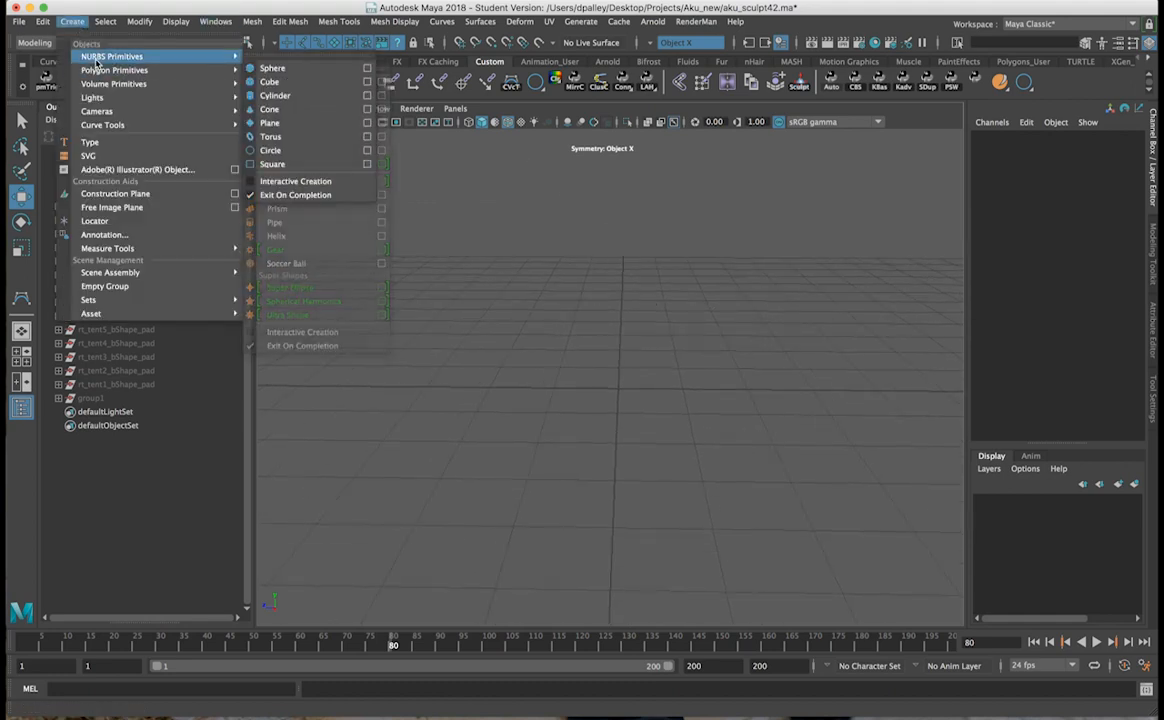
click(270, 150)
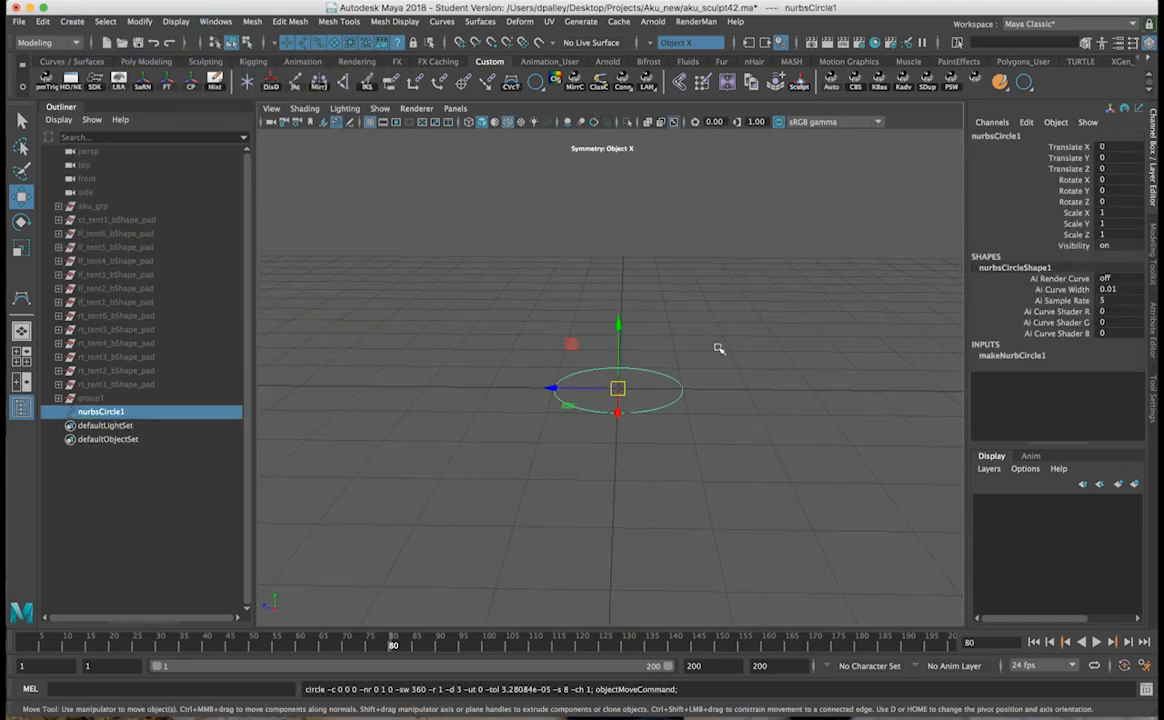
alt+drag(718, 348, 712, 369)
Step: Rotate the NURBS circle upright so it stands perpendicular to the grid, and freeze its transformations
key(e)
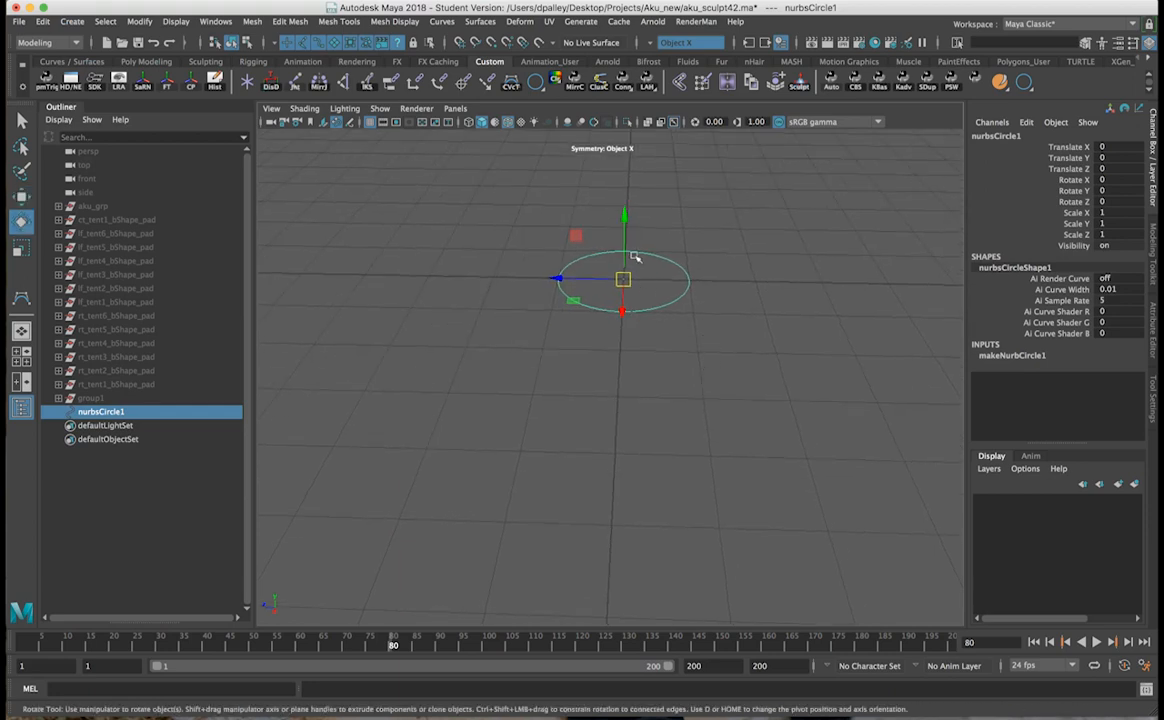
drag(566, 245, 691, 326)
key(w)
click(166, 82)
alt+middle_drag(494, 298, 340, 296)
alt+drag(655, 327, 545, 313)
alt+right_drag(696, 335, 870, 356)
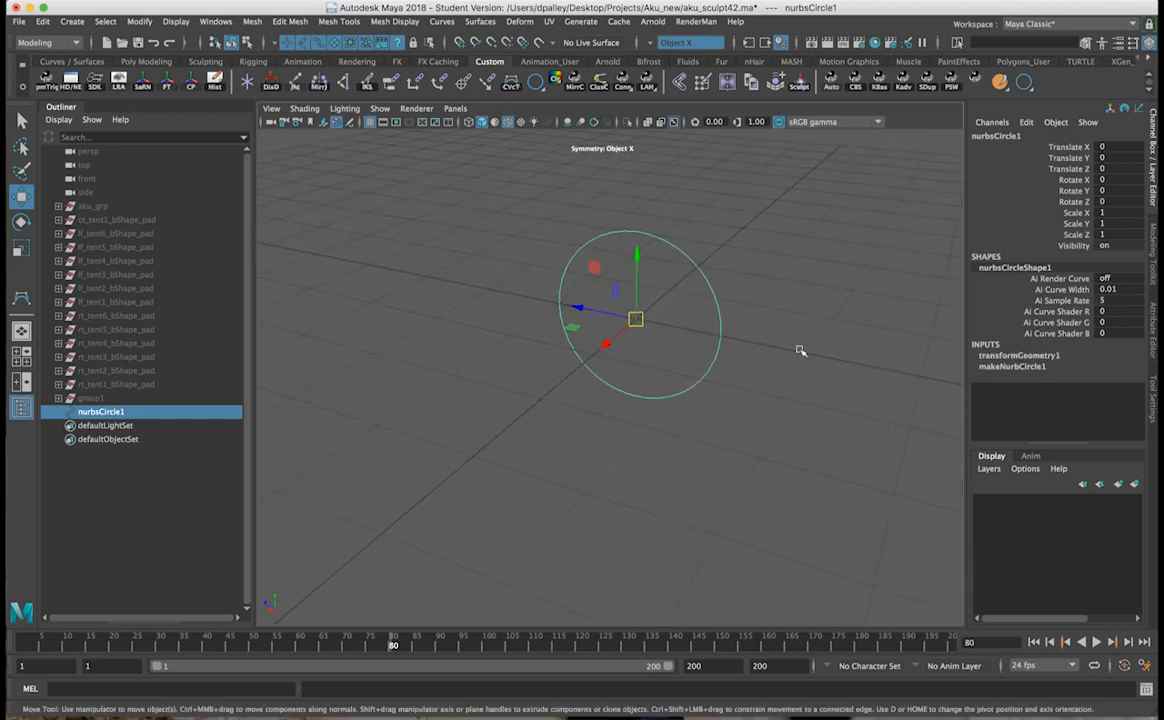
Step: Set the NURBS circle's number of sections to 48 in its construction history
click(1037, 366)
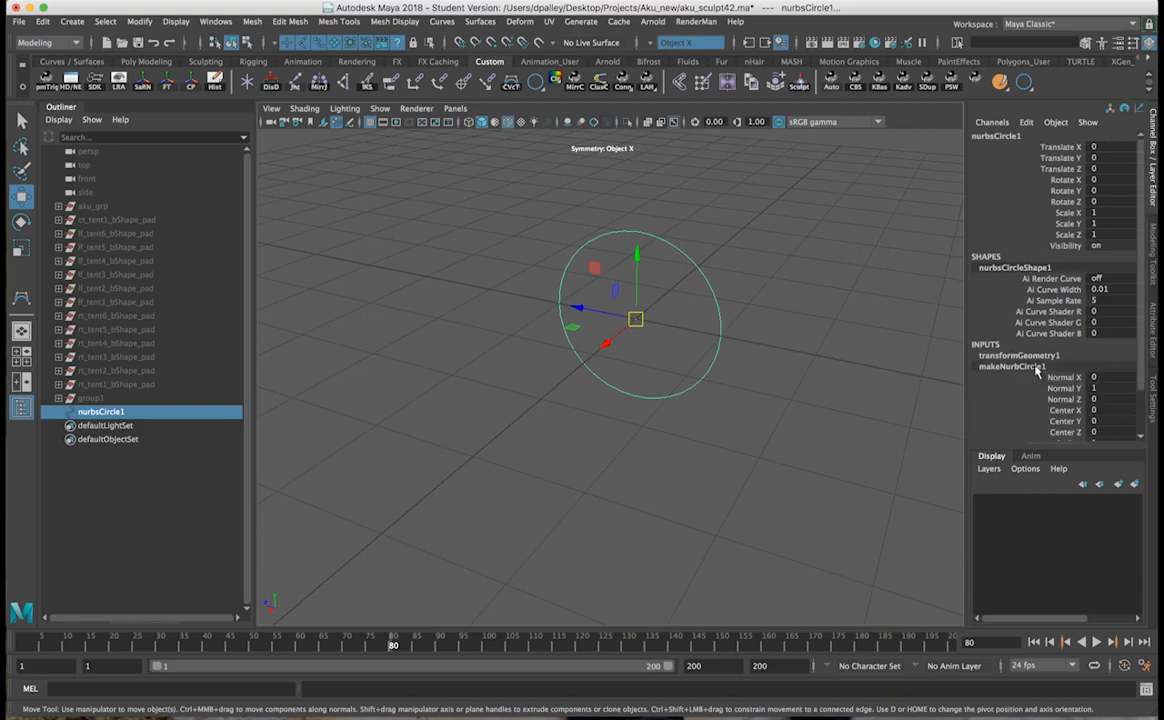
scroll(1047, 382, down, 2)
double_click(1107, 426)
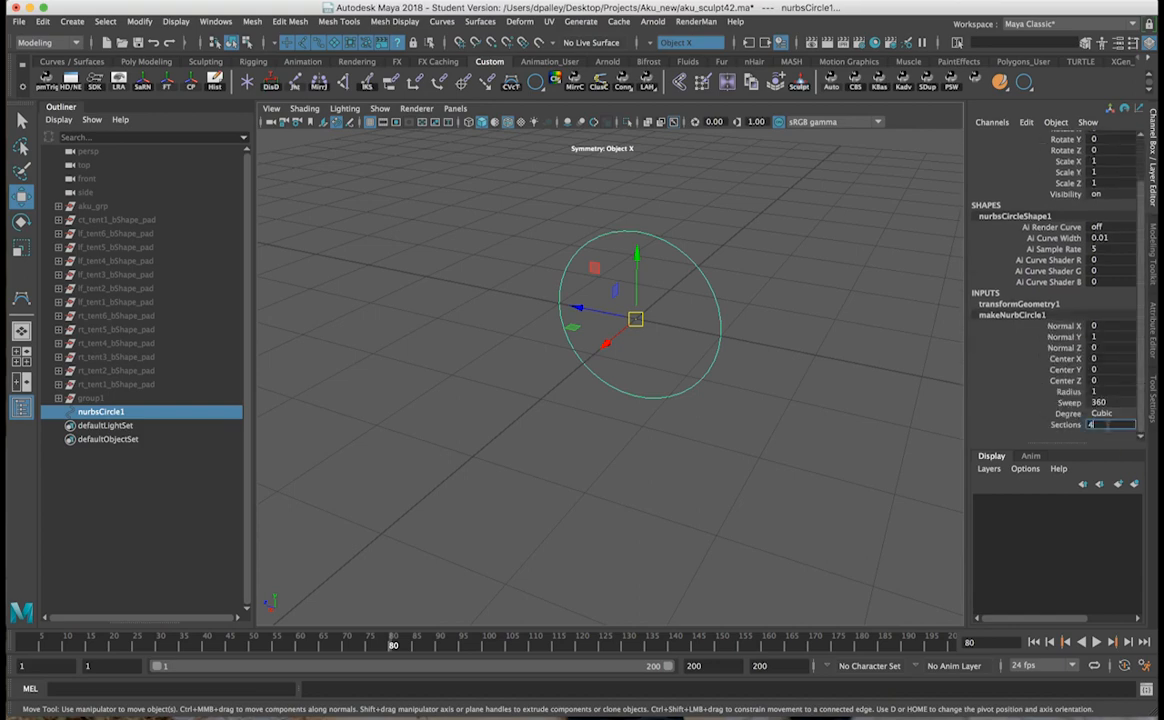
text(48)
key(Return)
alt+drag(656, 331, 1008, 401)
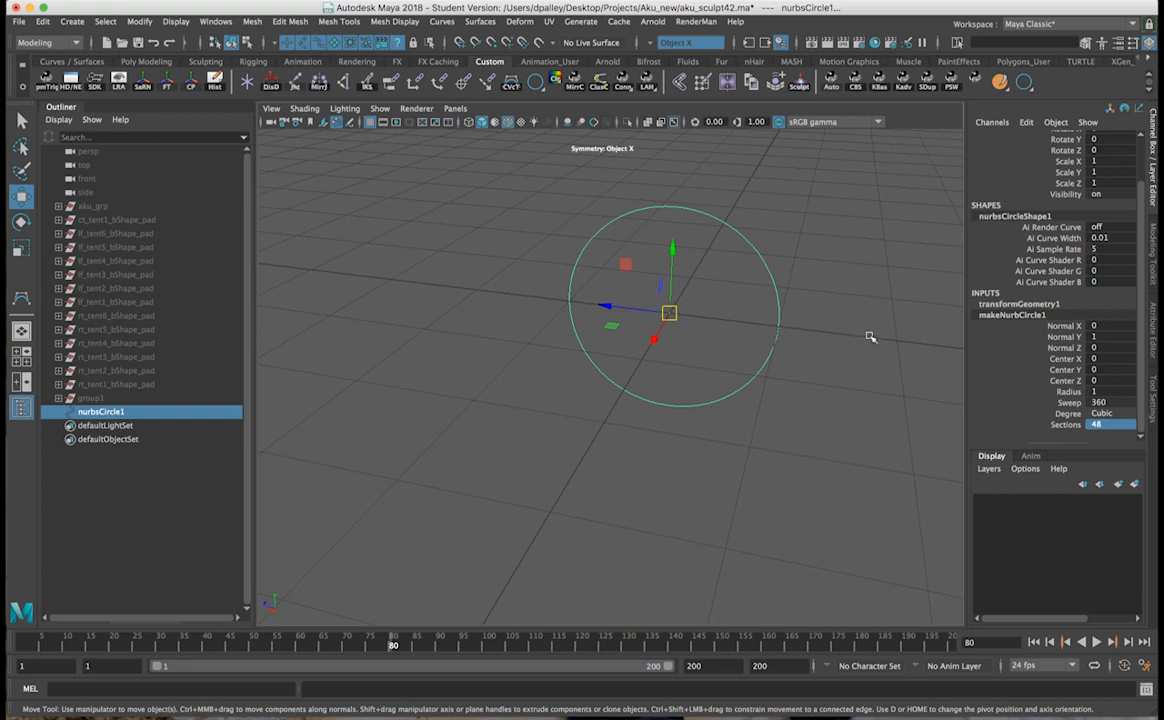
alt+drag(844, 369, 660, 307)
alt+right_drag(660, 307, 700, 303)
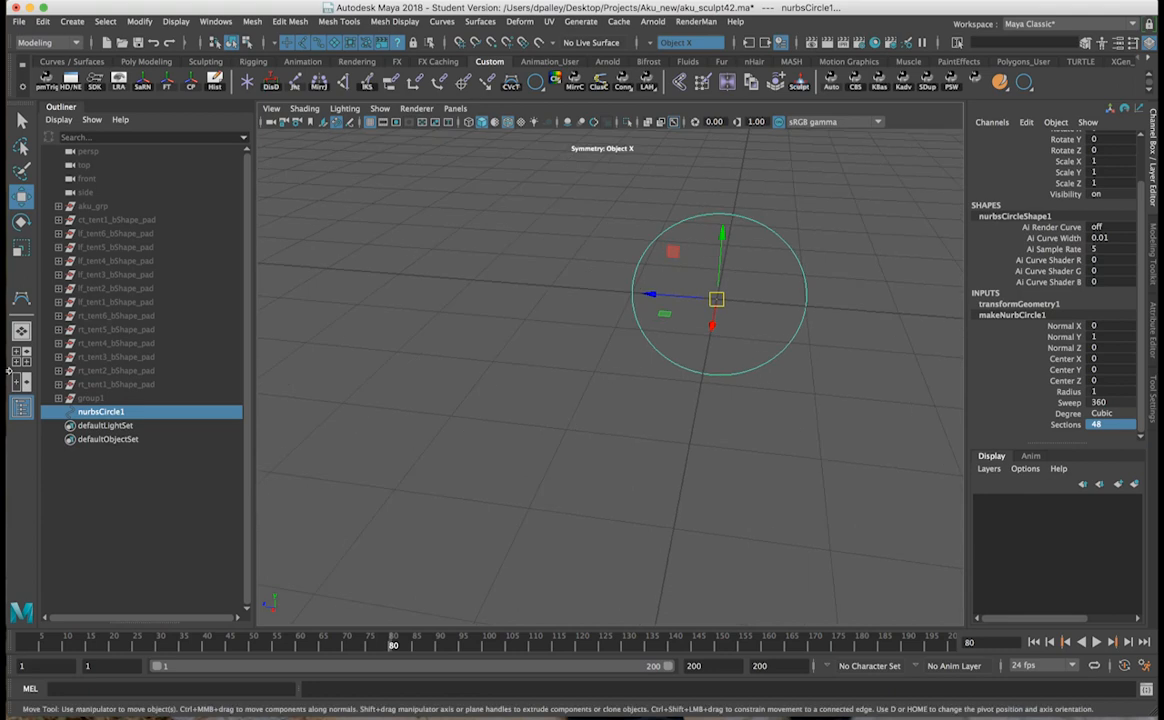
Step: Rename the NURBS circle as lf_tent1_path and clear the selection
click(113, 412)
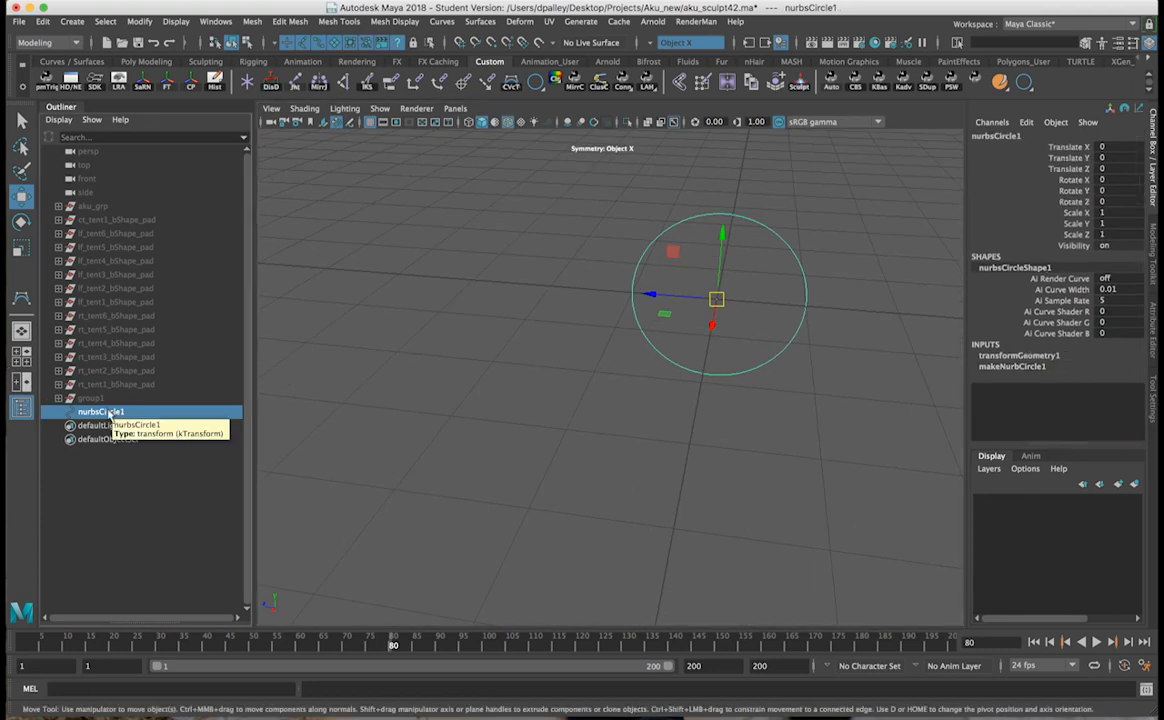
double_click(110, 413)
text(lf_)
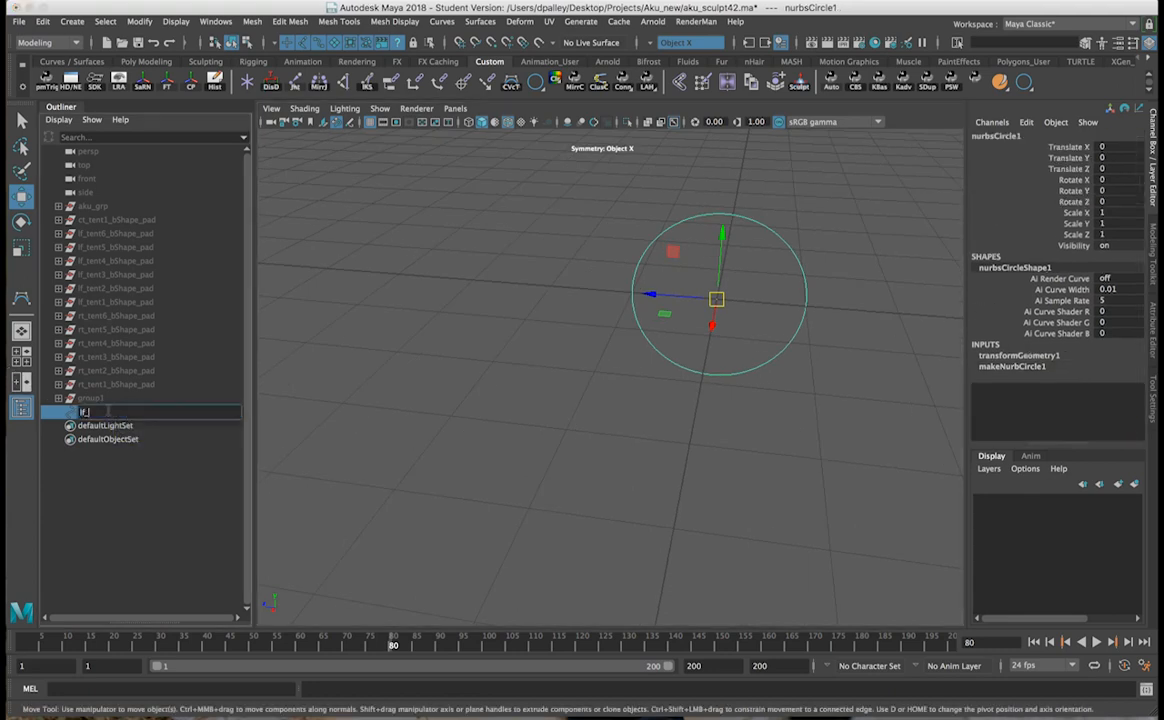
text(tent1_path)
key(Return)
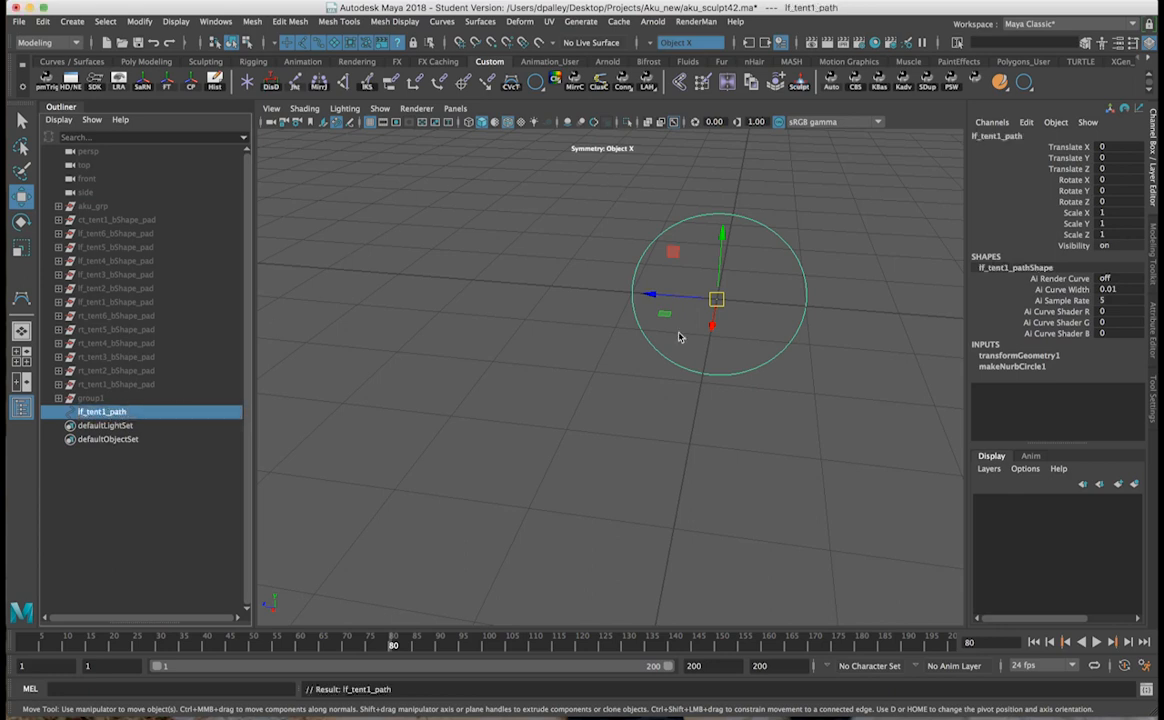
alt+drag(782, 434, 761, 450)
click(761, 450)
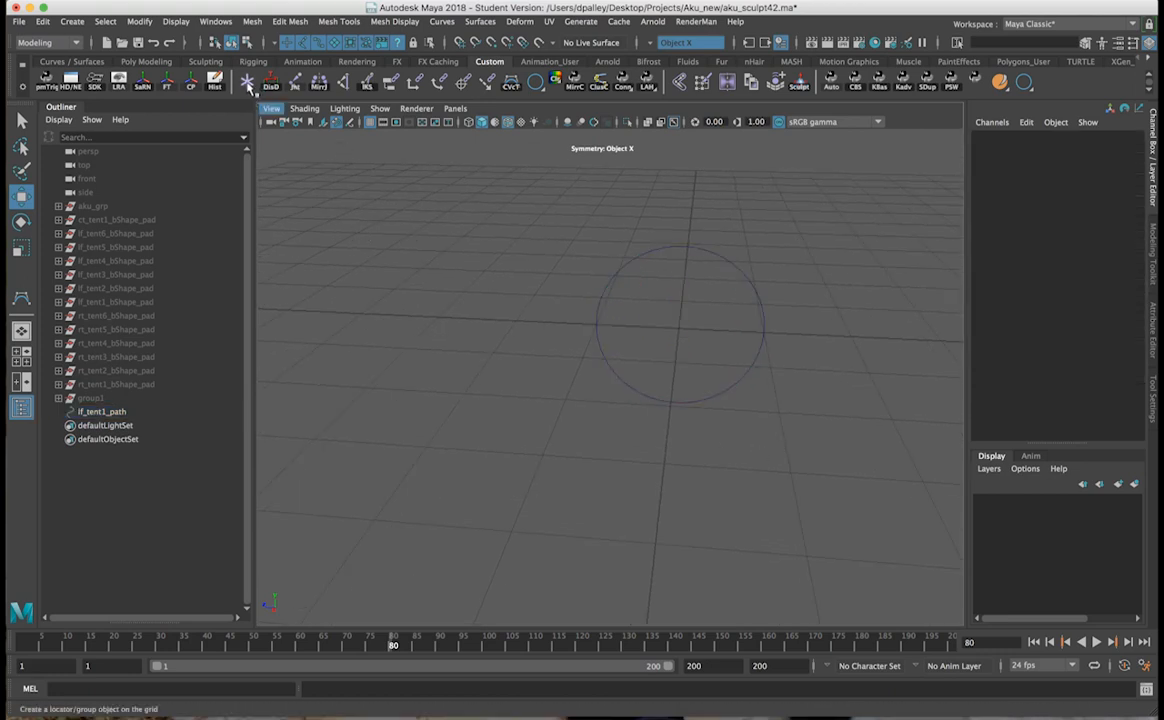
Step: Create a locator at the origin and name it lf_tent1_path_locator
click(72, 21)
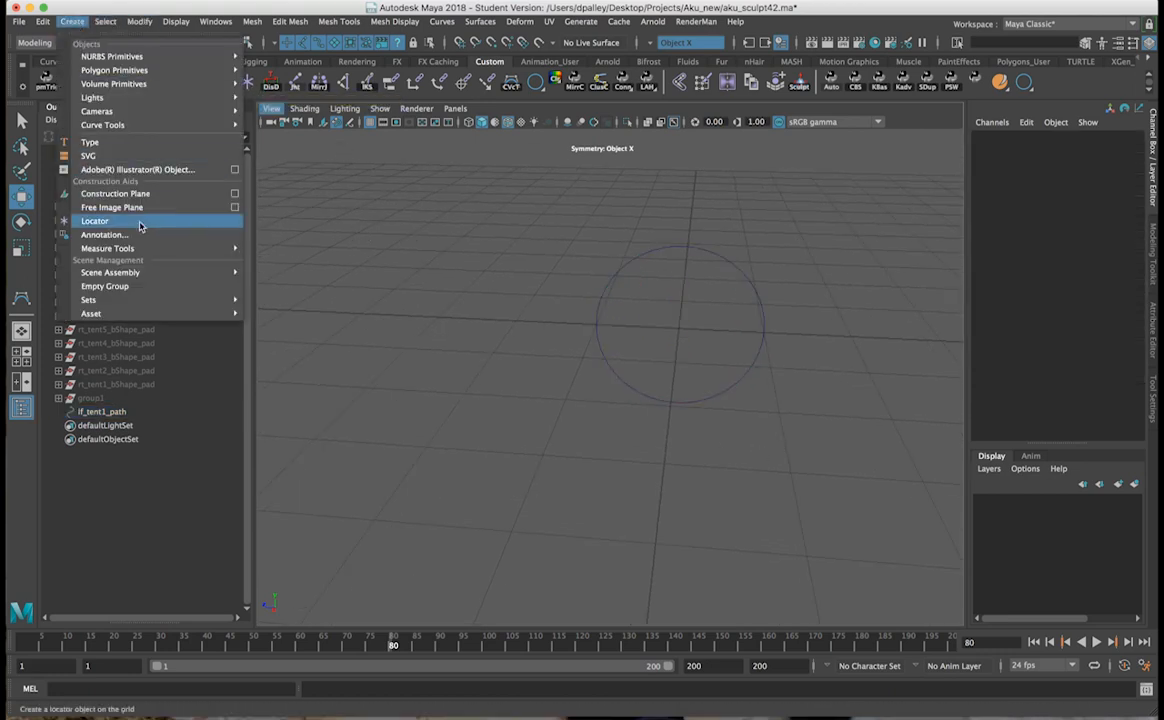
click(168, 221)
alt+drag(730, 377, 623, 416)
double_click(999, 137)
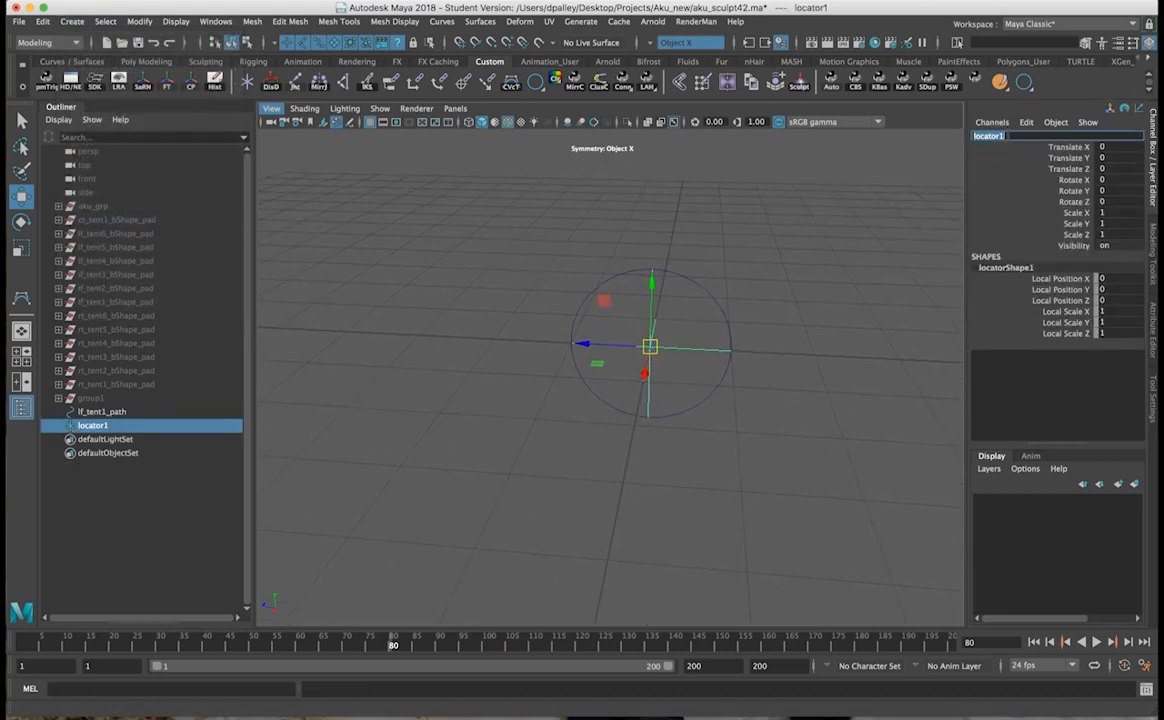
click(1008, 136)
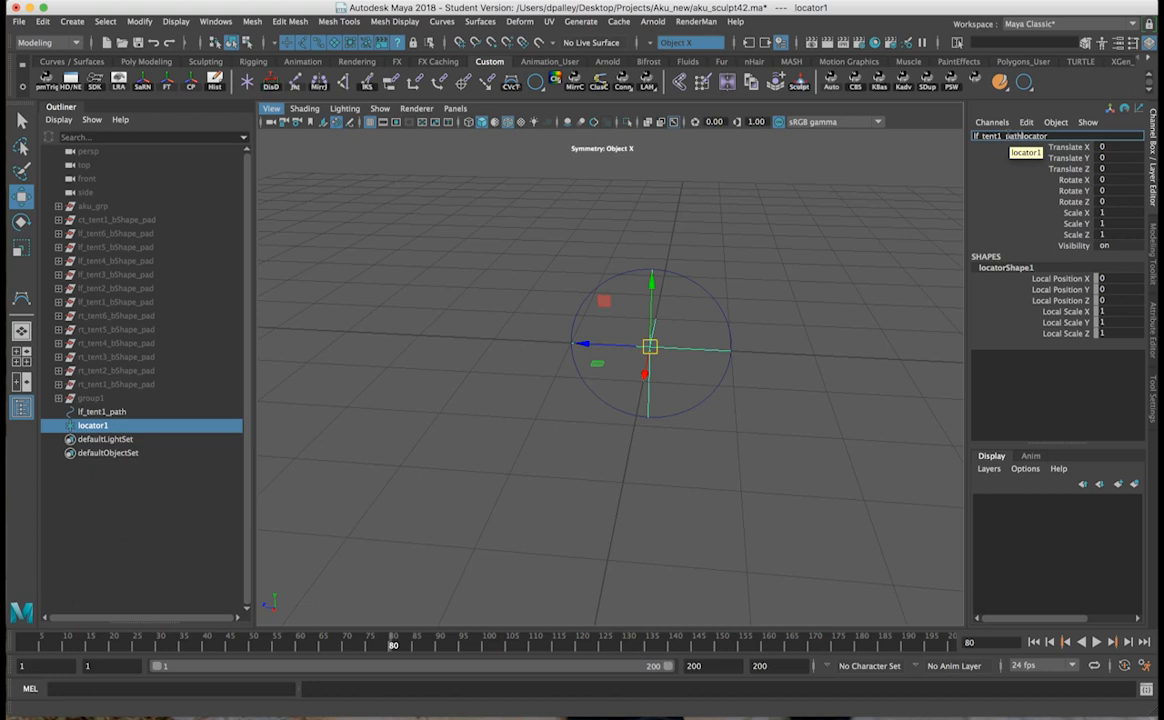
key(Return)
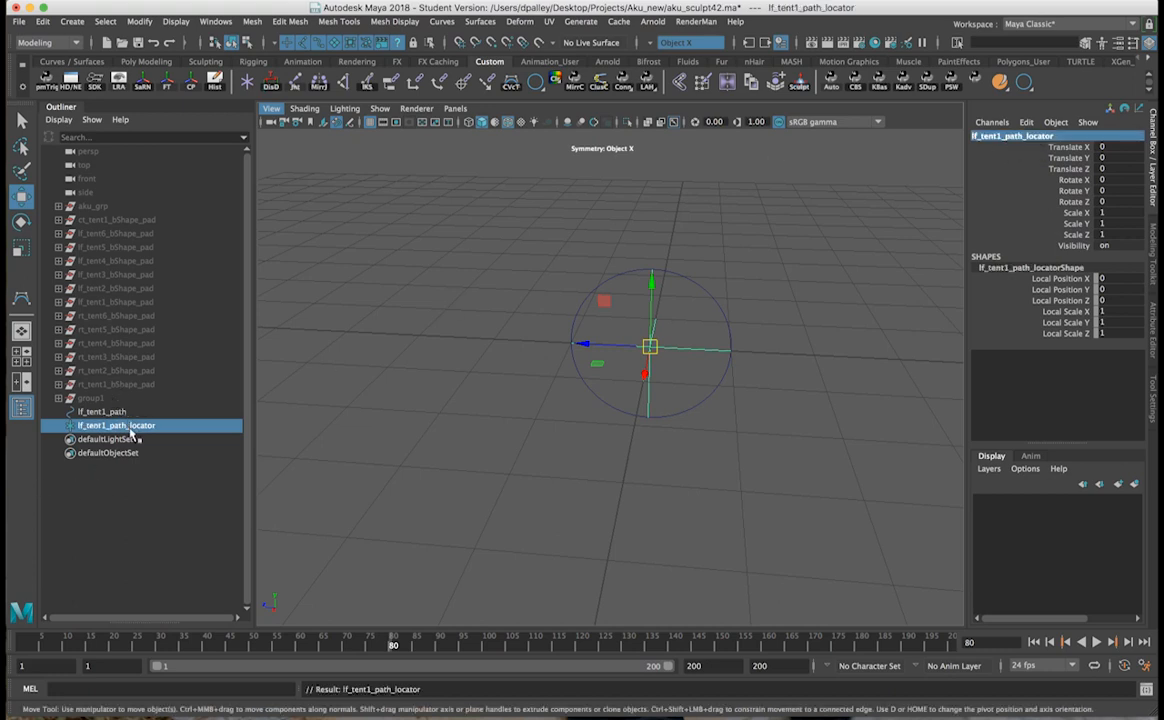
Step: Group lf_tent1_path_locator and lf_tent1_path together and name the group lf_tent1_path_pad
alt+drag(605, 377, 629, 447)
alt+right_drag(630, 448, 648, 450)
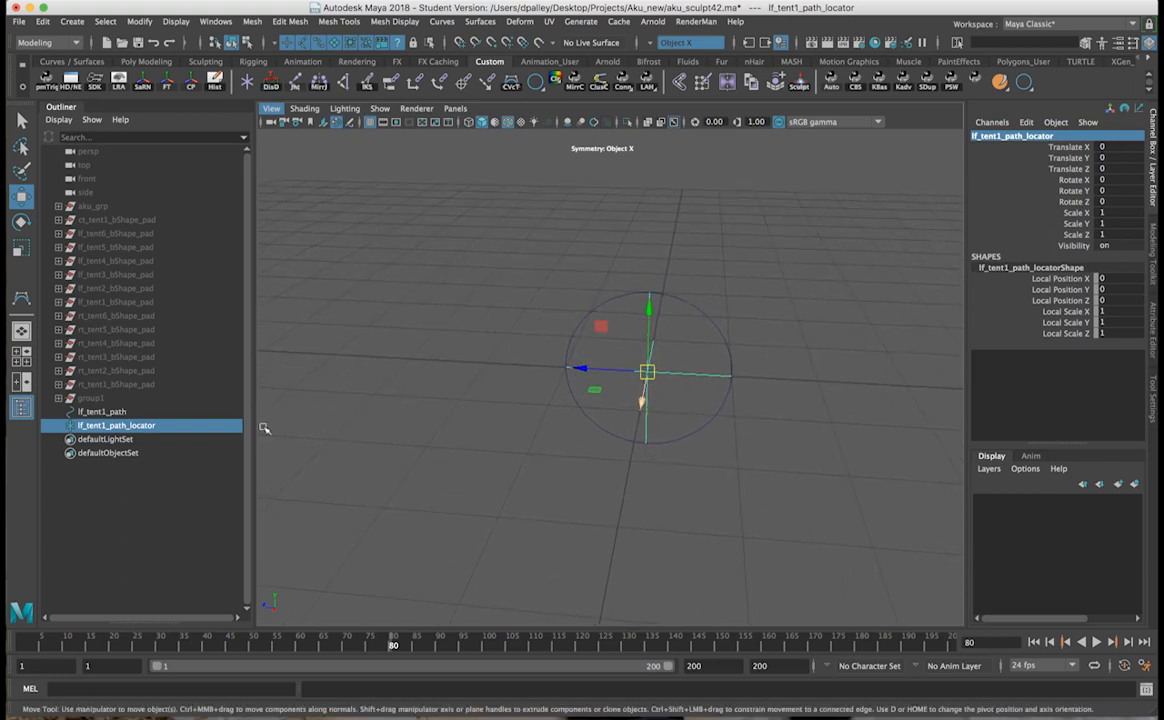
shift+click(105, 412)
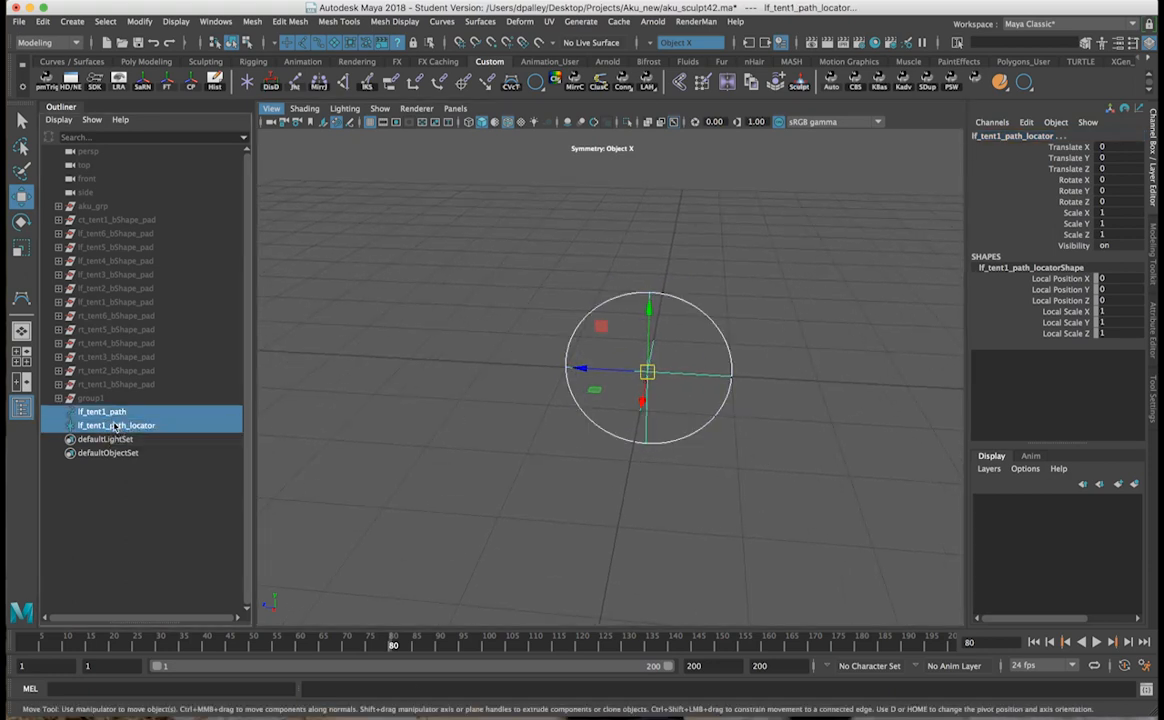
key(ctrl+g)
double_click(92, 412)
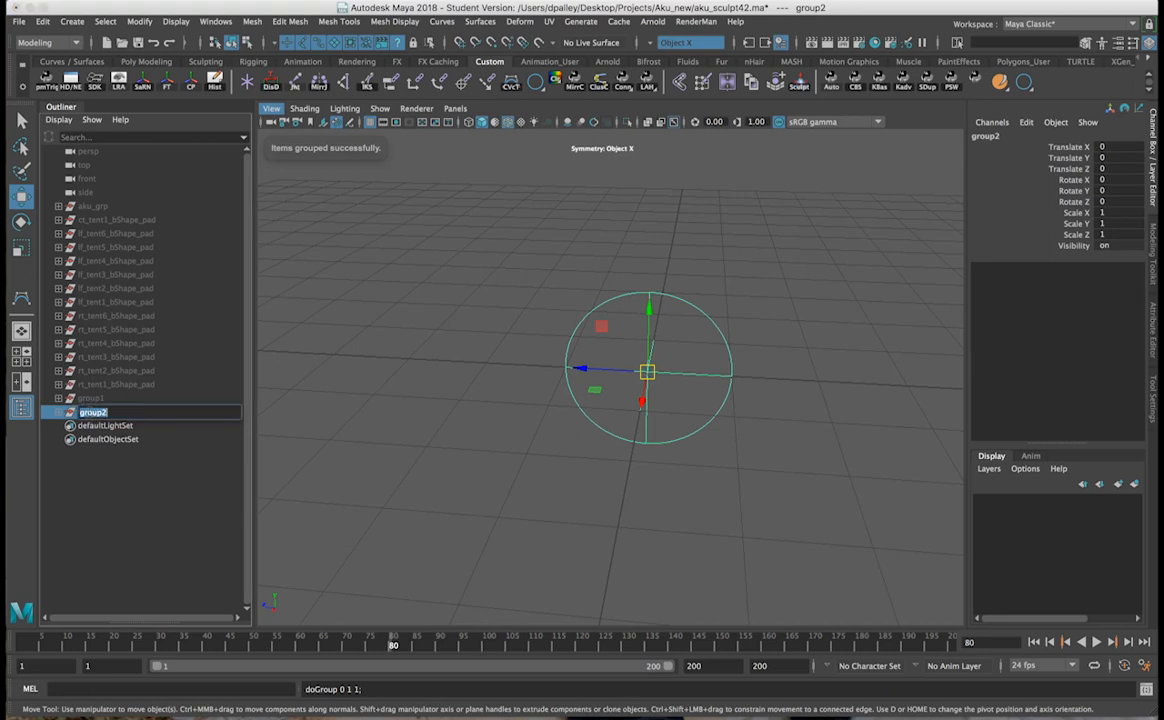
text(lf_tent1_)
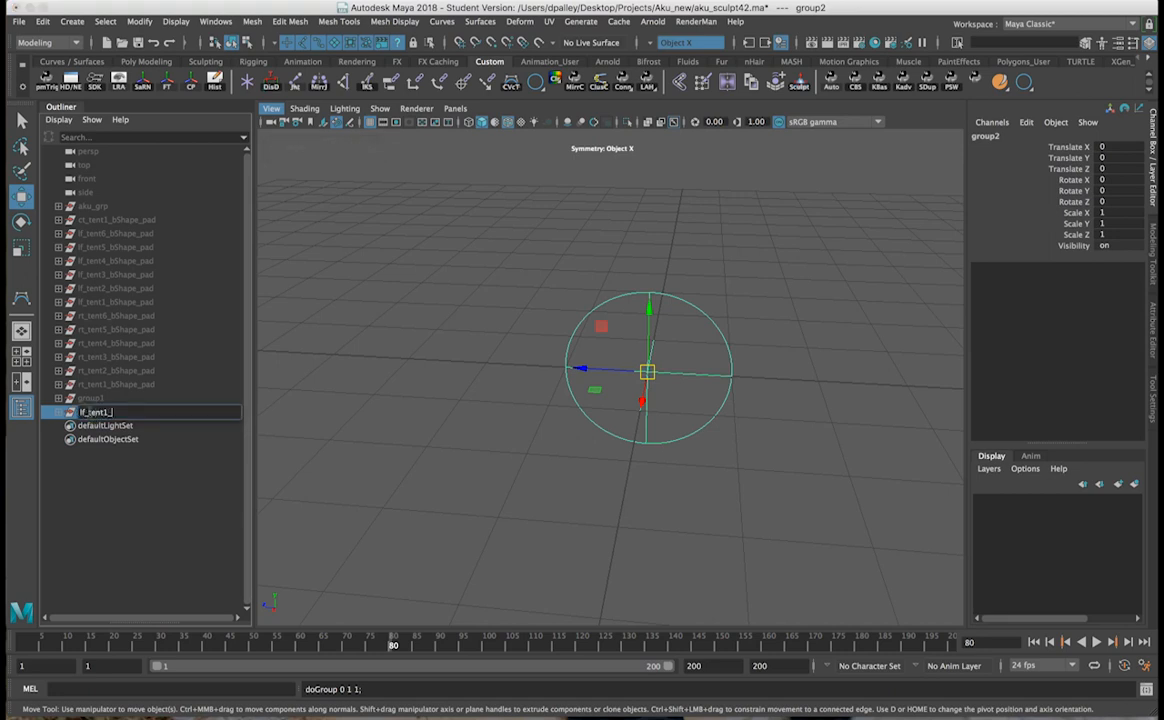
text(path_pad)
key(Return)
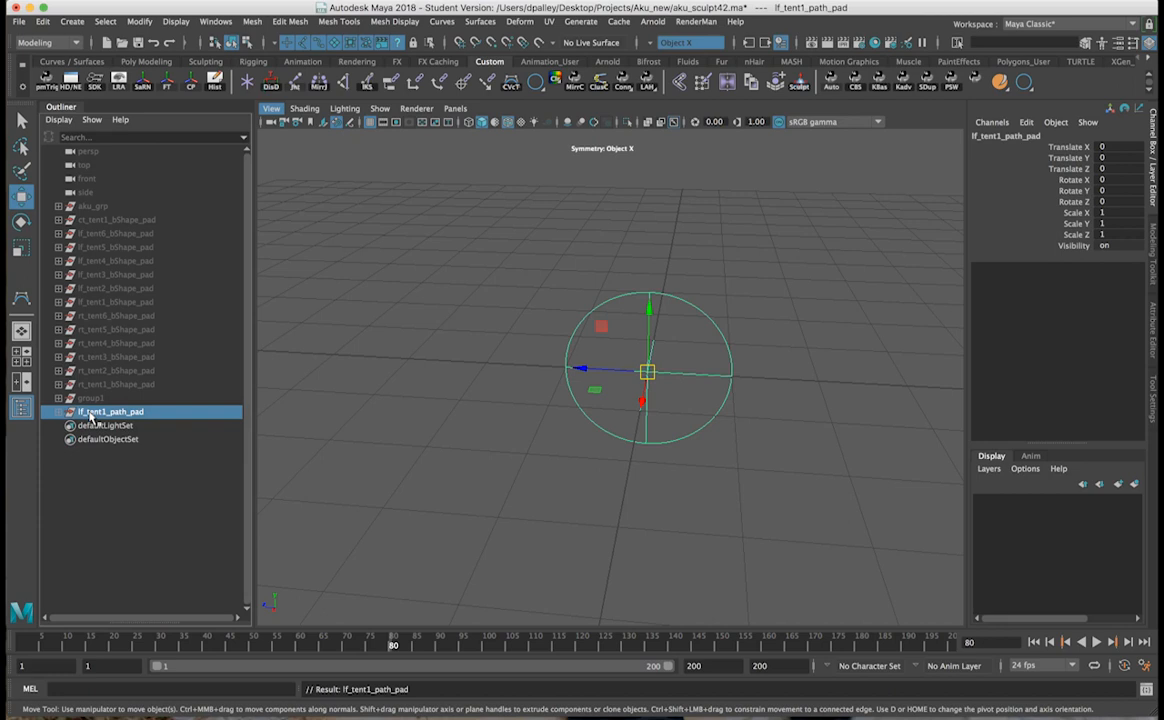
Step: Expand lf_tent1_path_pad and turn off Inherits Transform for lf_tent1_path_locator in its transform attributes
click(60, 413)
click(125, 426)
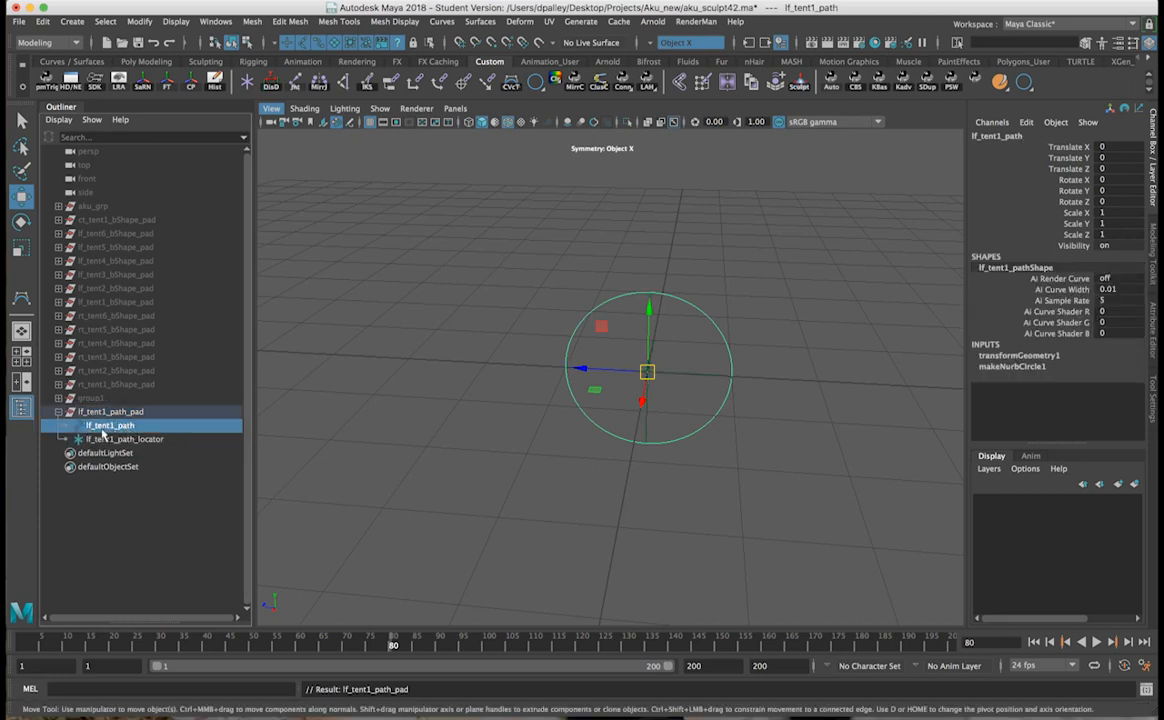
click(103, 439)
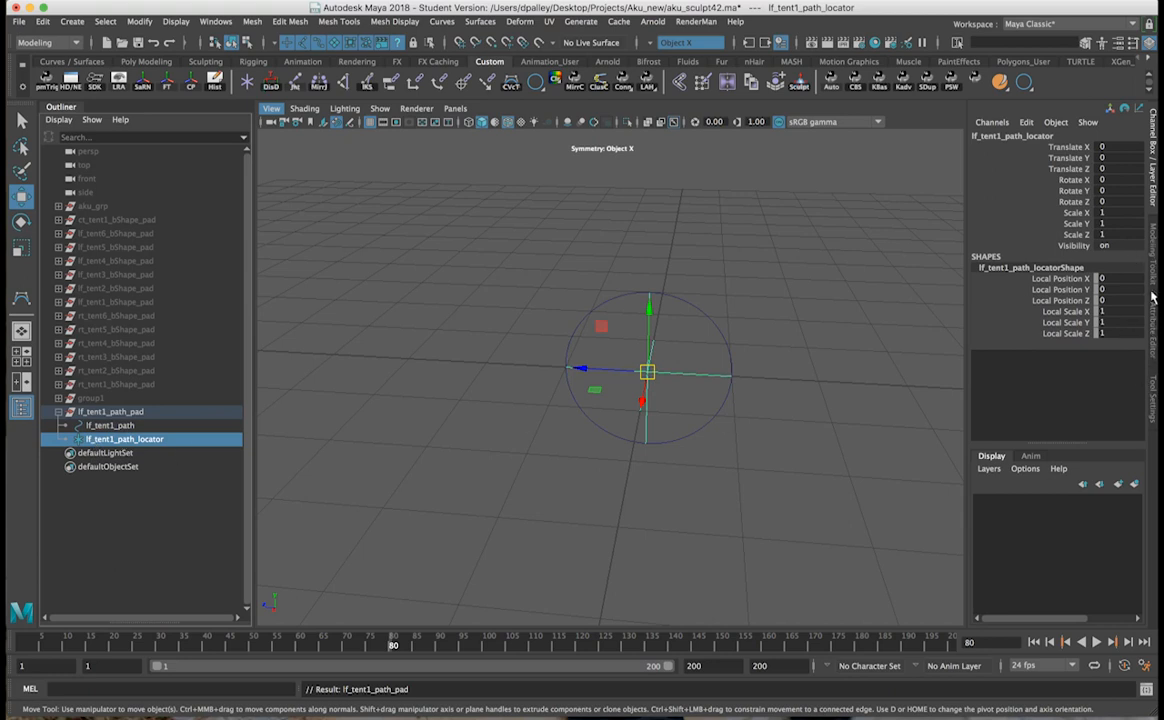
click(1152, 330)
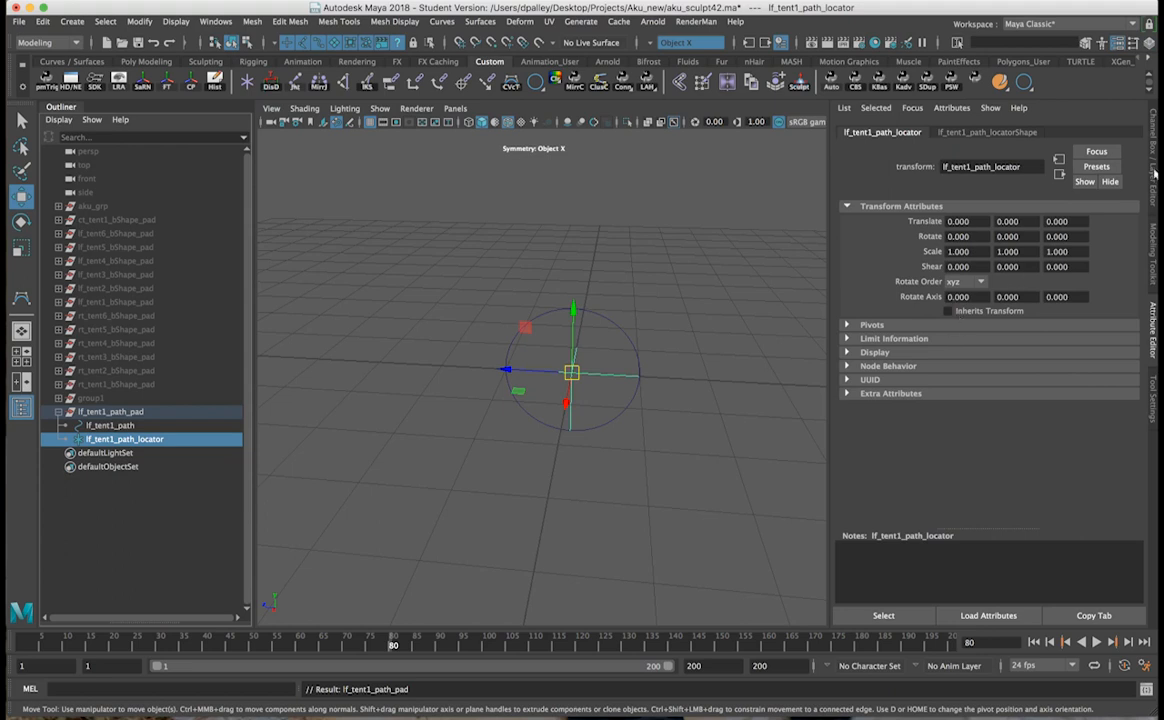
alt+right_drag(533, 385, 601, 381)
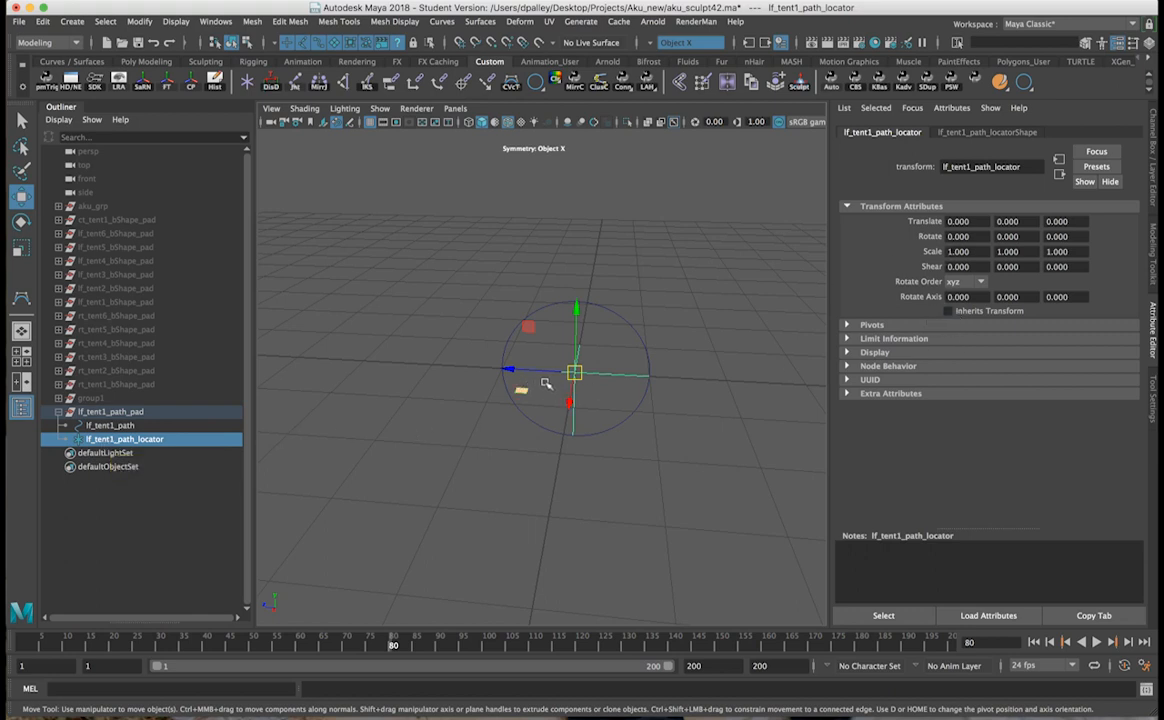
key(ctrl+a)
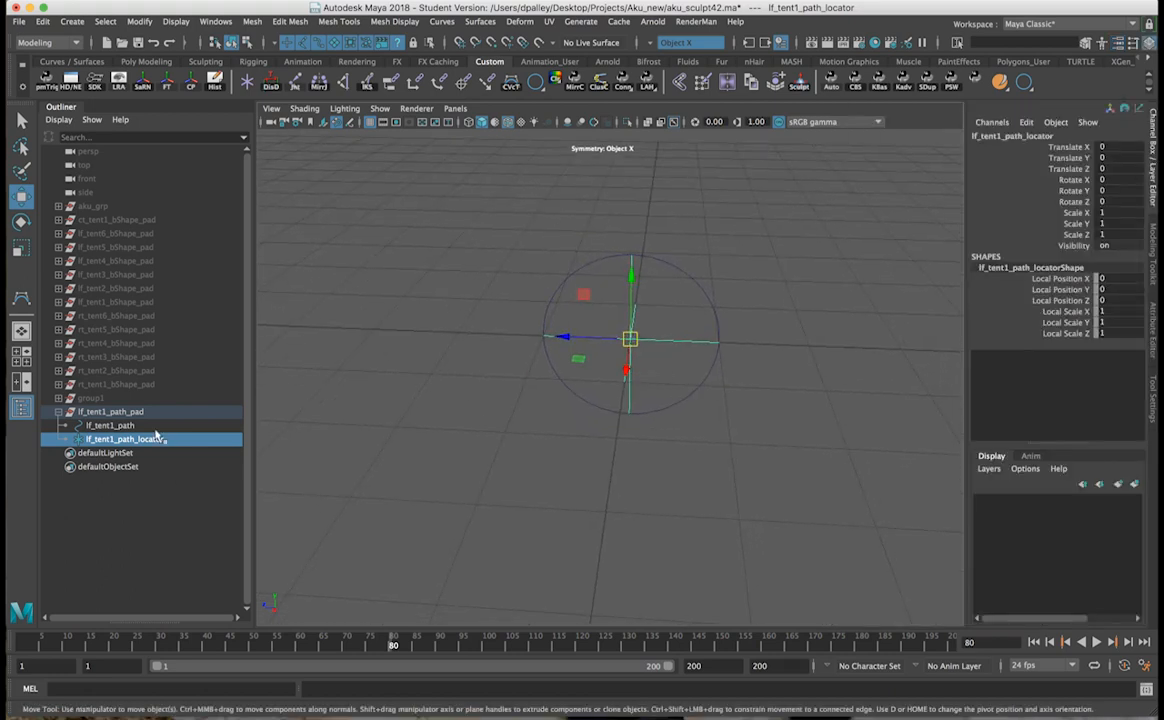
Step: Attach lf_tent1_path_locator to lf_tent1_path as a motion path, with Time Slider range, Follow on, front axis Y and up axis X
click(110, 411)
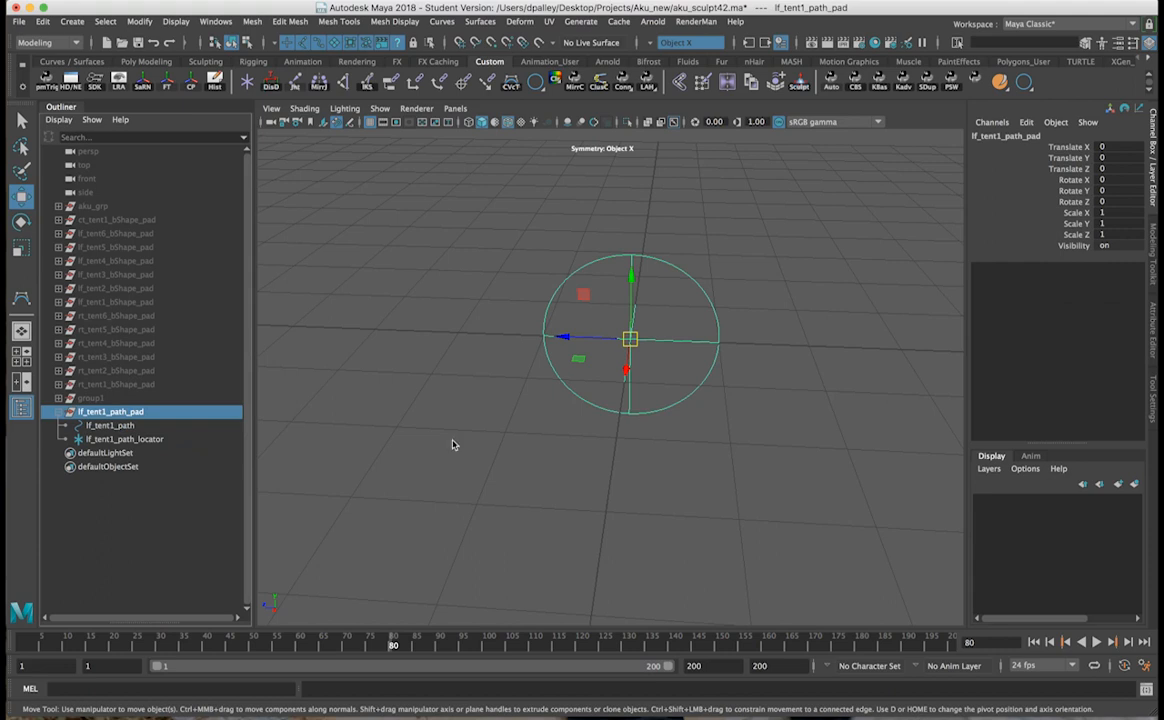
click(625, 383)
drag(681, 376, 699, 450)
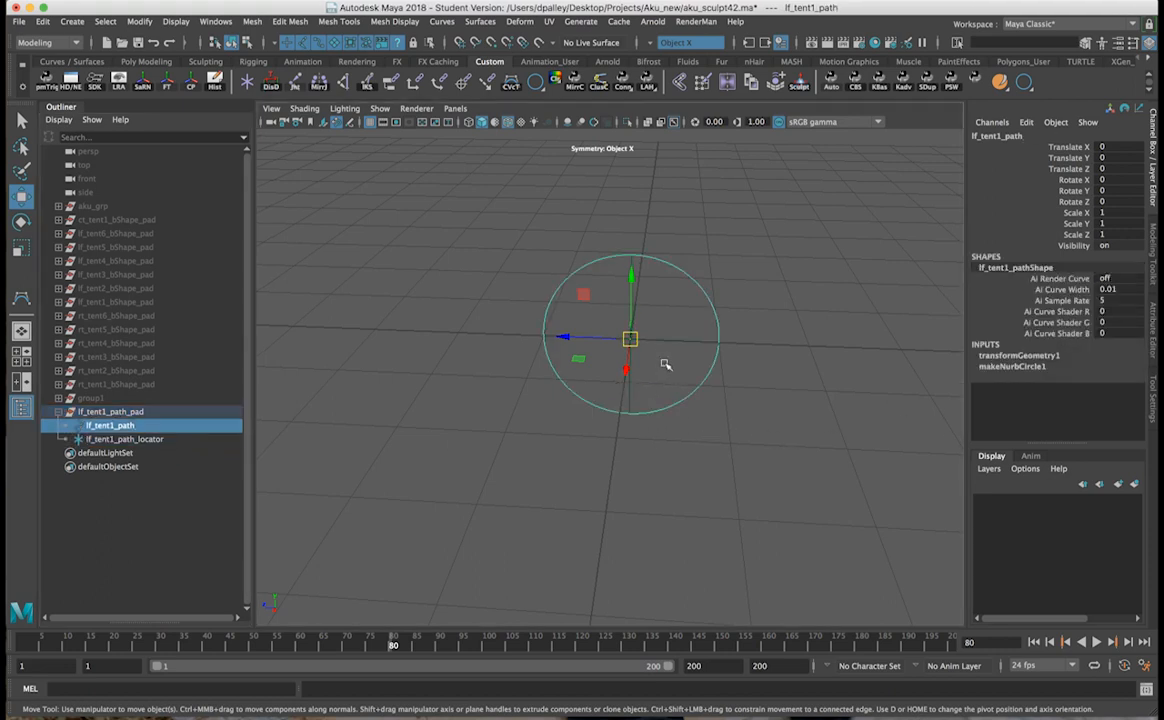
shift+click(627, 370)
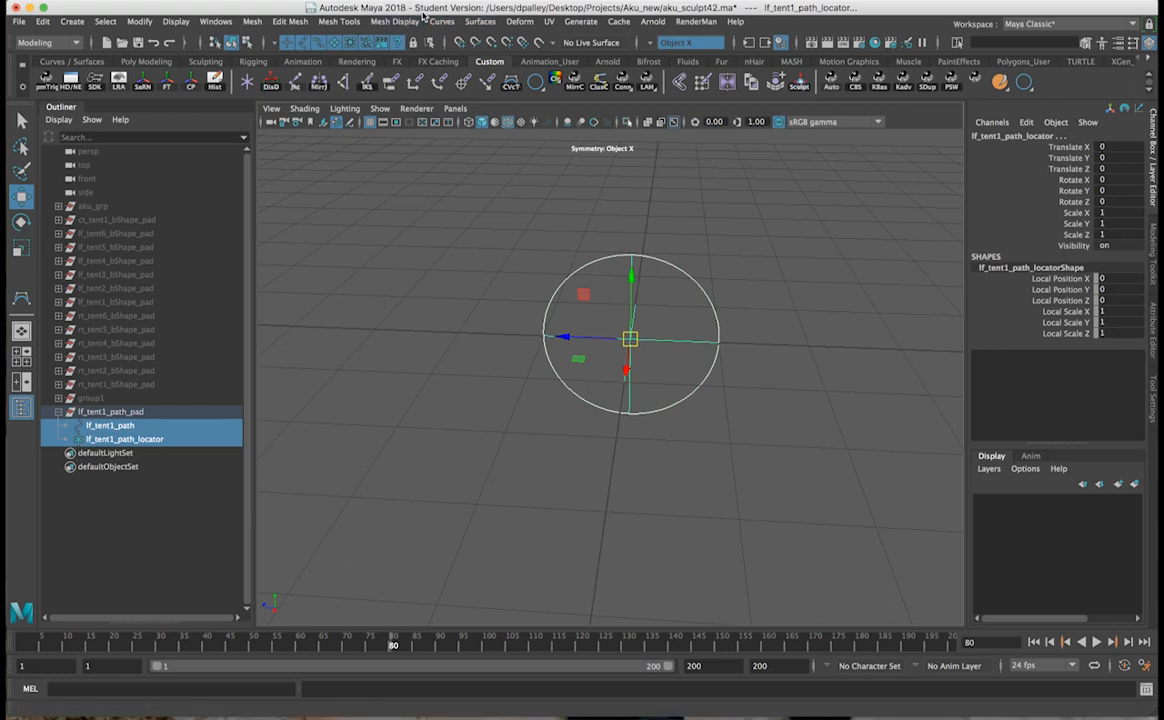
click(61, 42)
click(50, 60)
click(370, 22)
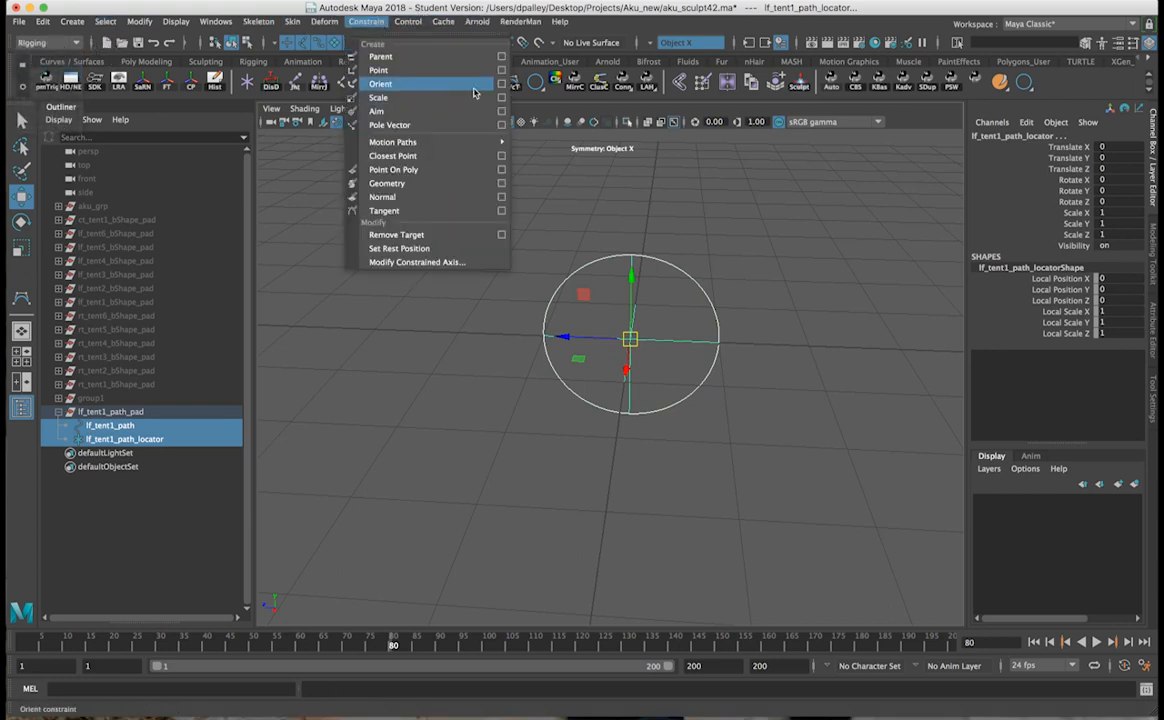
mouse_move(495, 142)
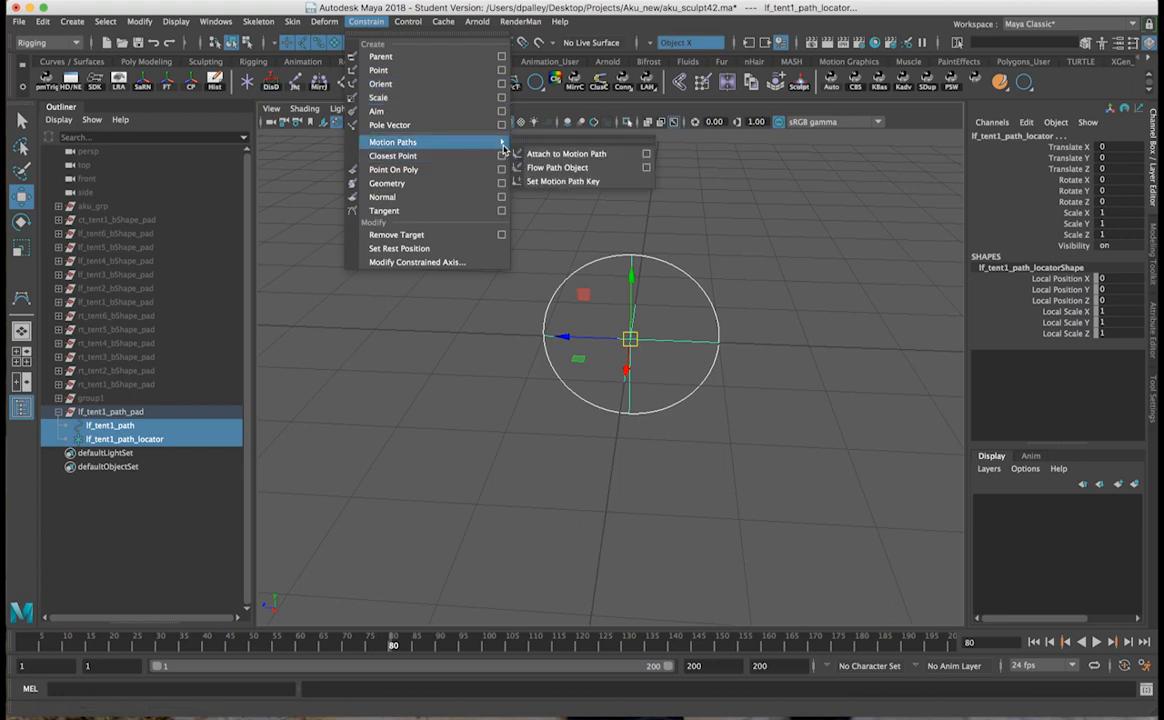
click(646, 154)
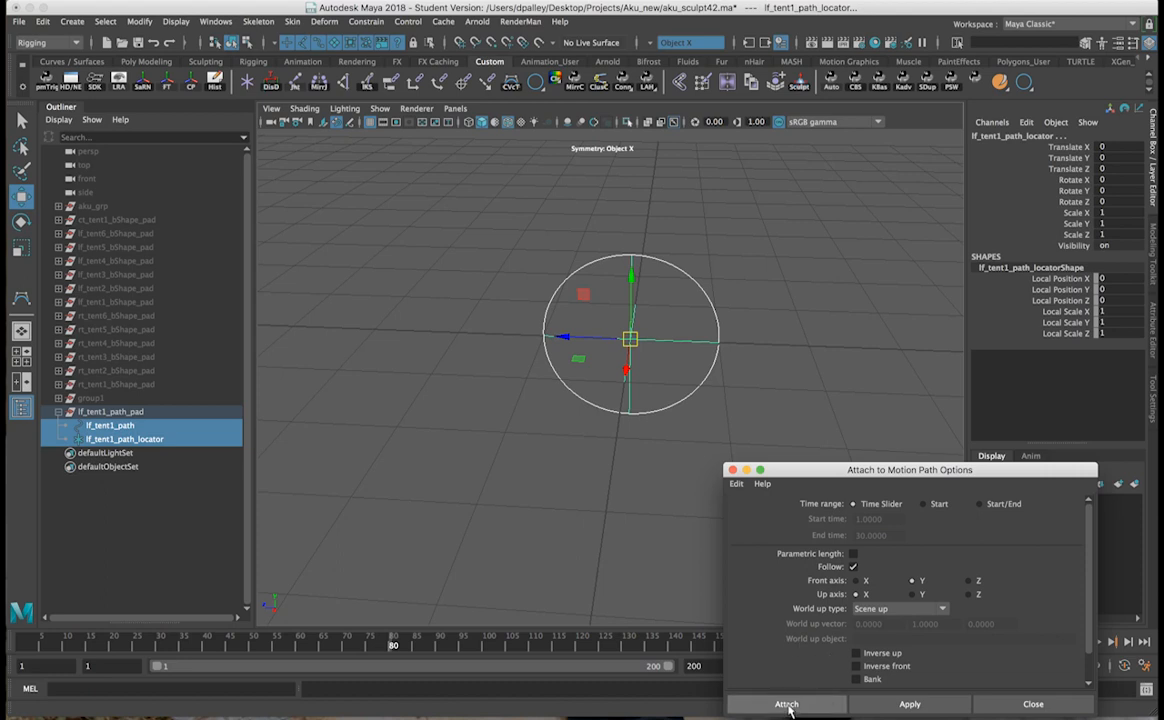
click(787, 705)
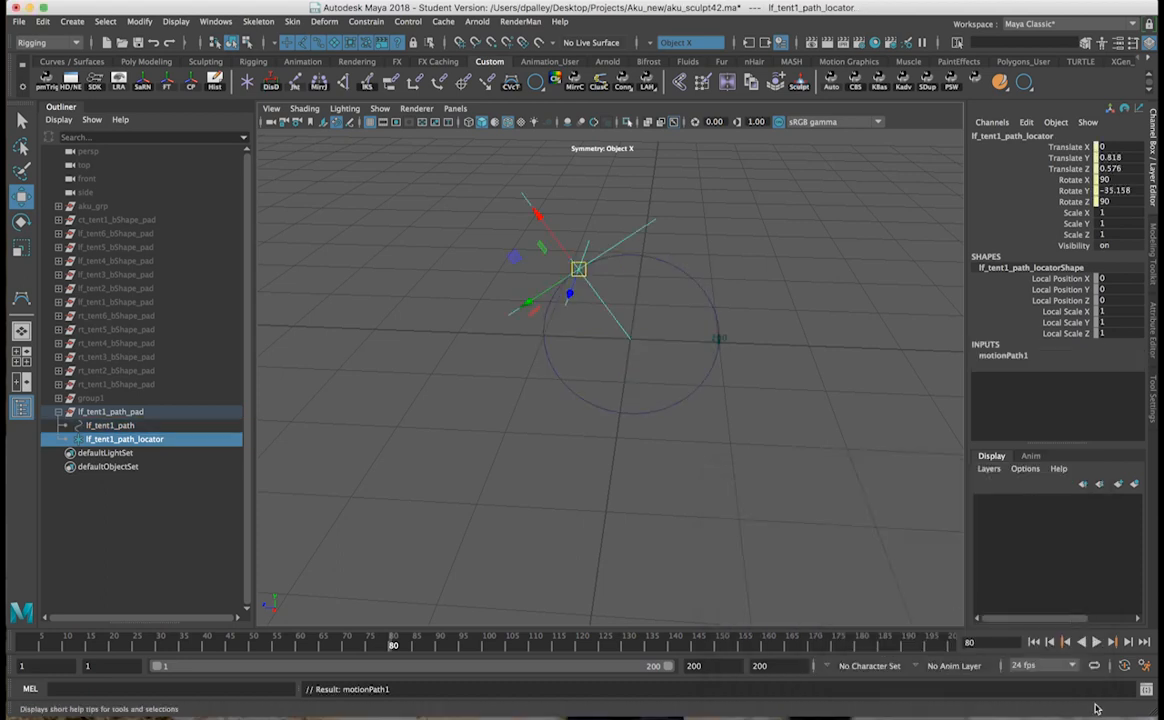
Step: Break the animation connection on motionPath1's U Value and return the timeline to frame 1
click(1027, 357)
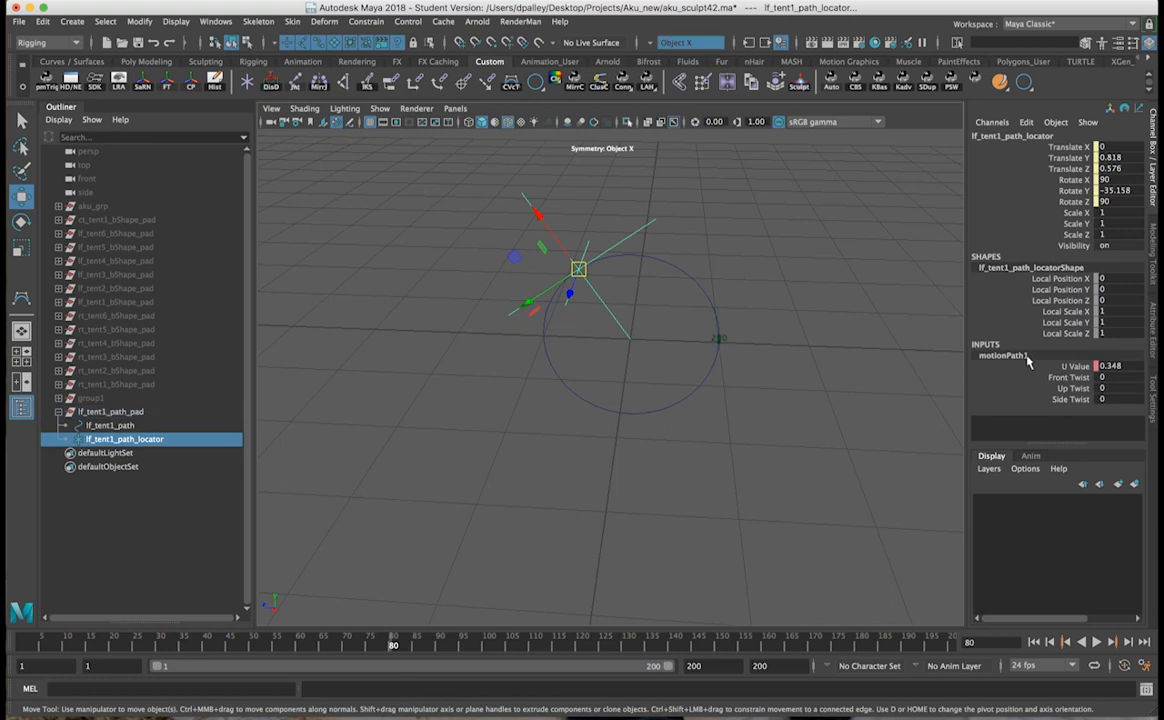
click(1079, 366)
right_click(1052, 366)
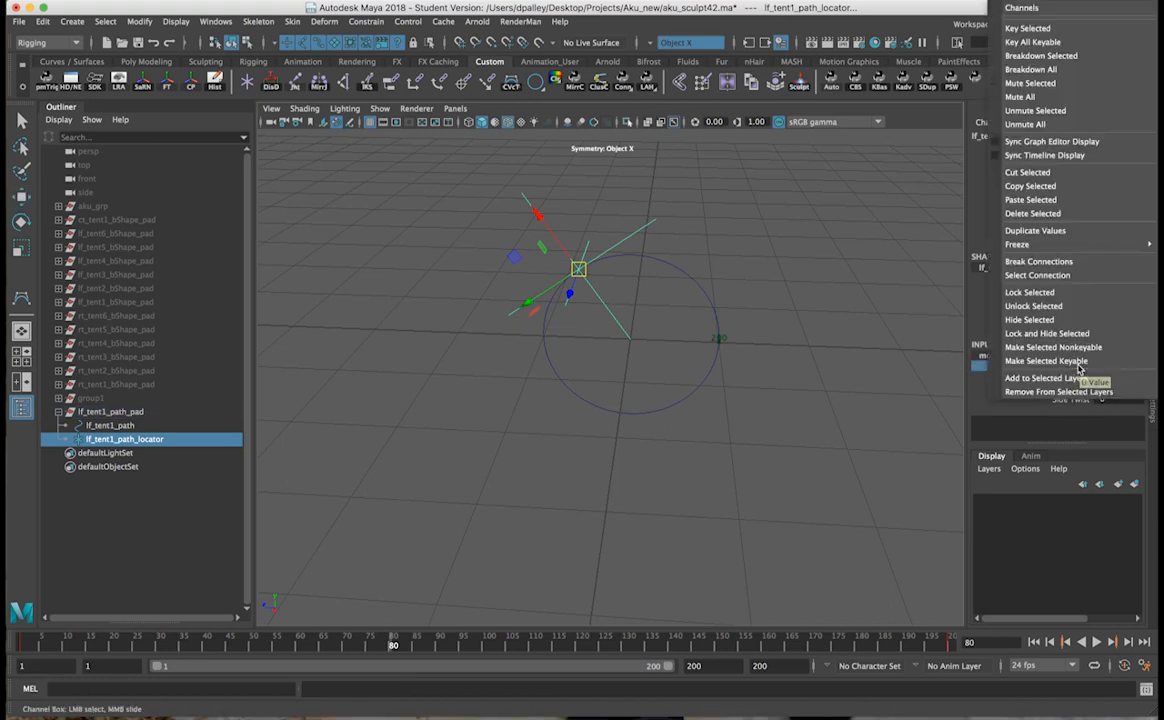
click(1040, 275)
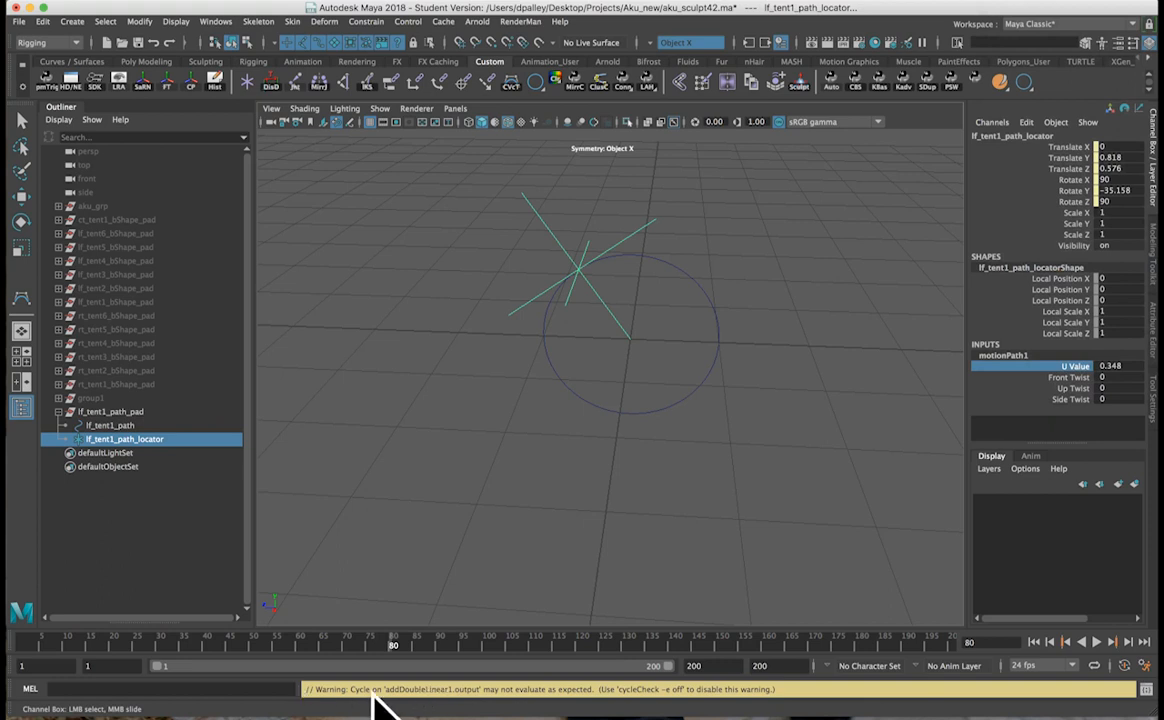
click(1034, 641)
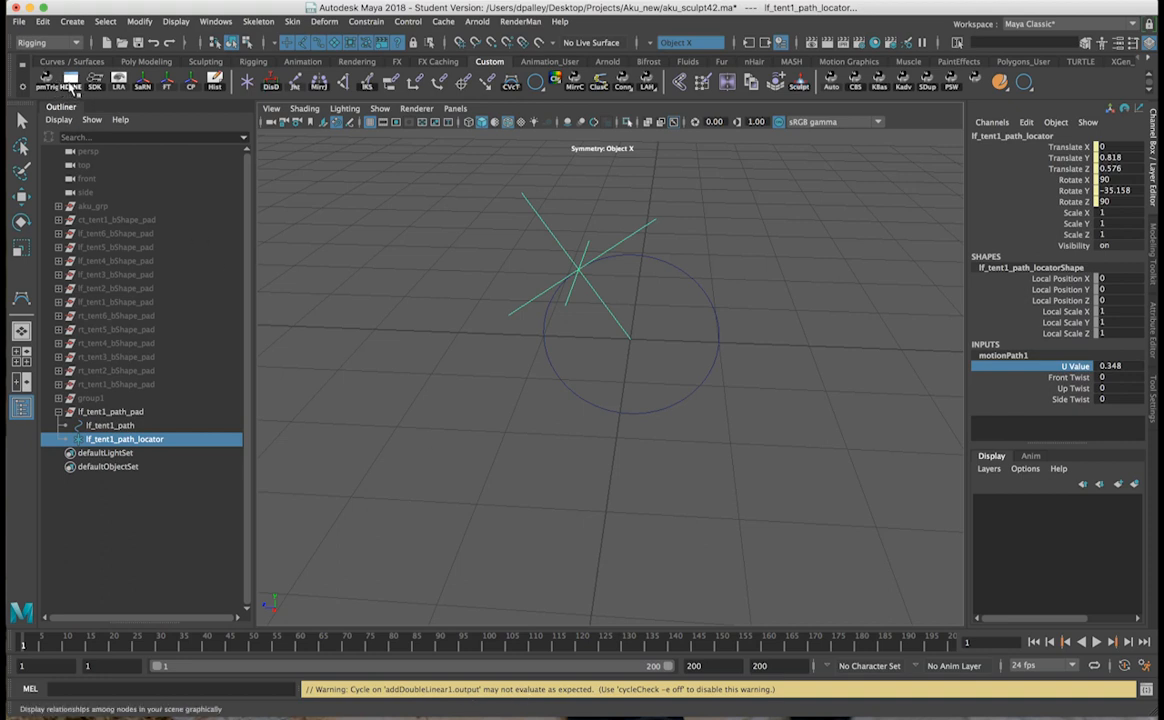
Step: Graph the input and output connections of lf_tent1_path_locator and motionPath1 in the Node Editor
click(74, 88)
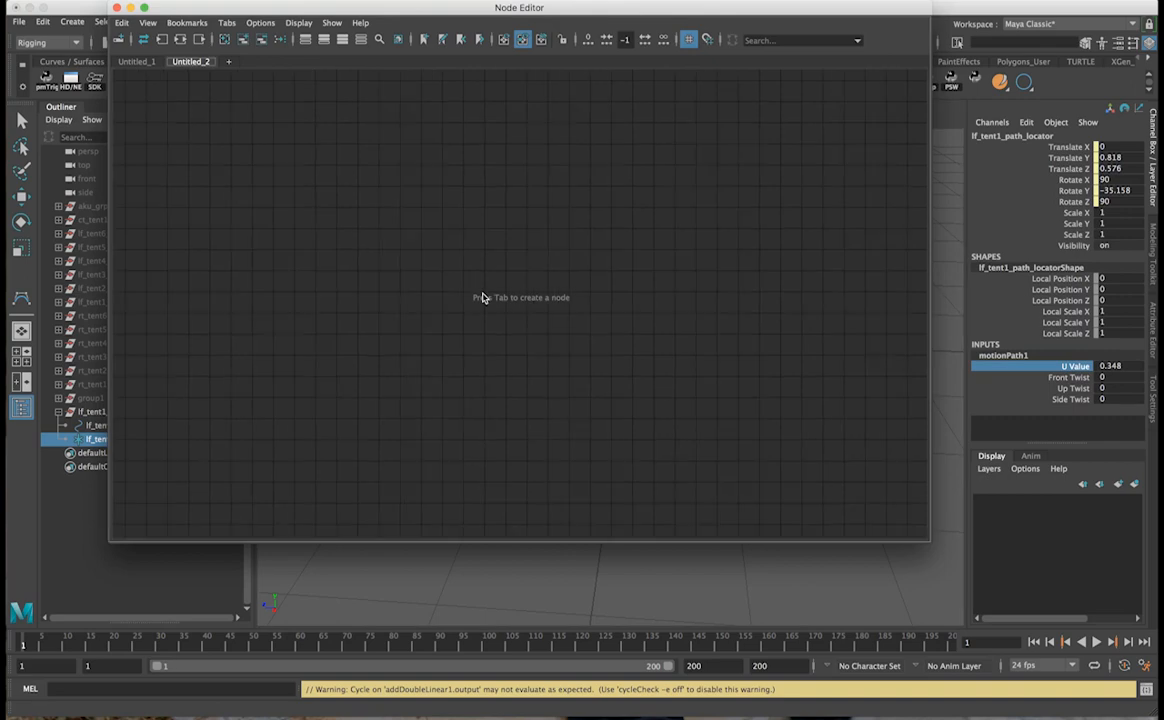
click(224, 41)
click(190, 42)
scroll(560, 235, up, 3)
alt+right_drag(578, 235, 400, 231)
alt+middle_drag(626, 238, 408, 239)
alt+right_drag(466, 238, 646, 249)
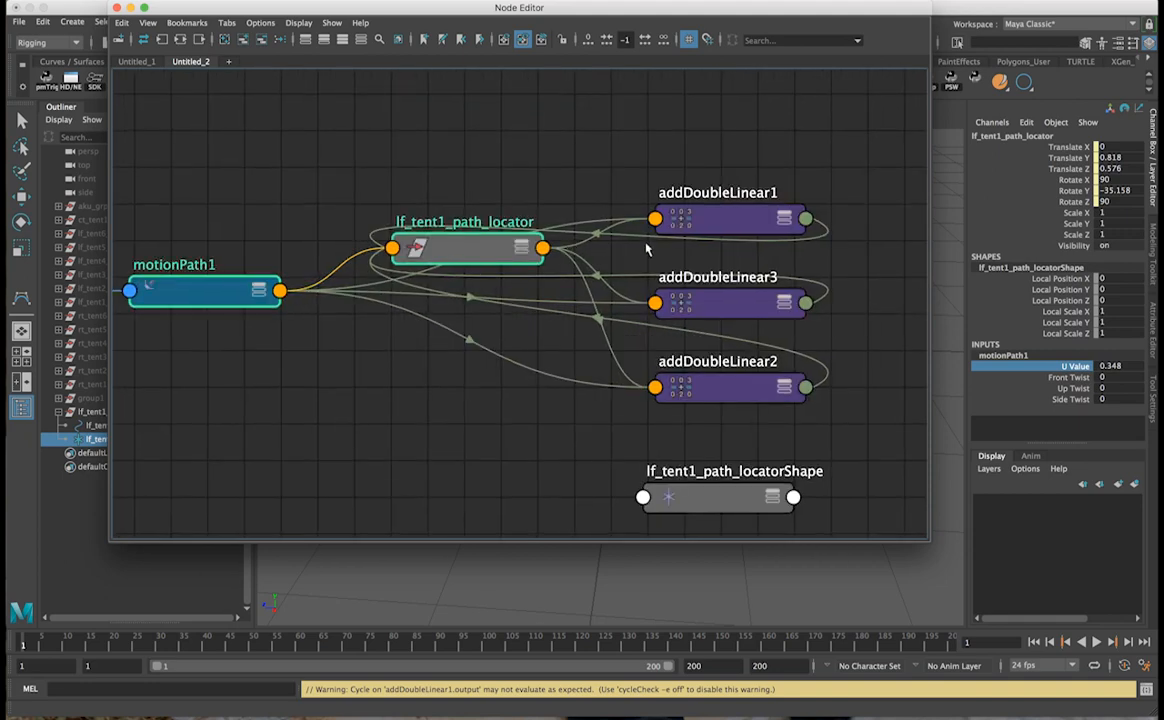
Step: Delete the addDoubleLinear1, addDoubleLinear2 and addDoubleLinear3 nodes between the motion path and the locator
click(745, 229)
shift+click(760, 305)
shift+click(785, 392)
key(a)
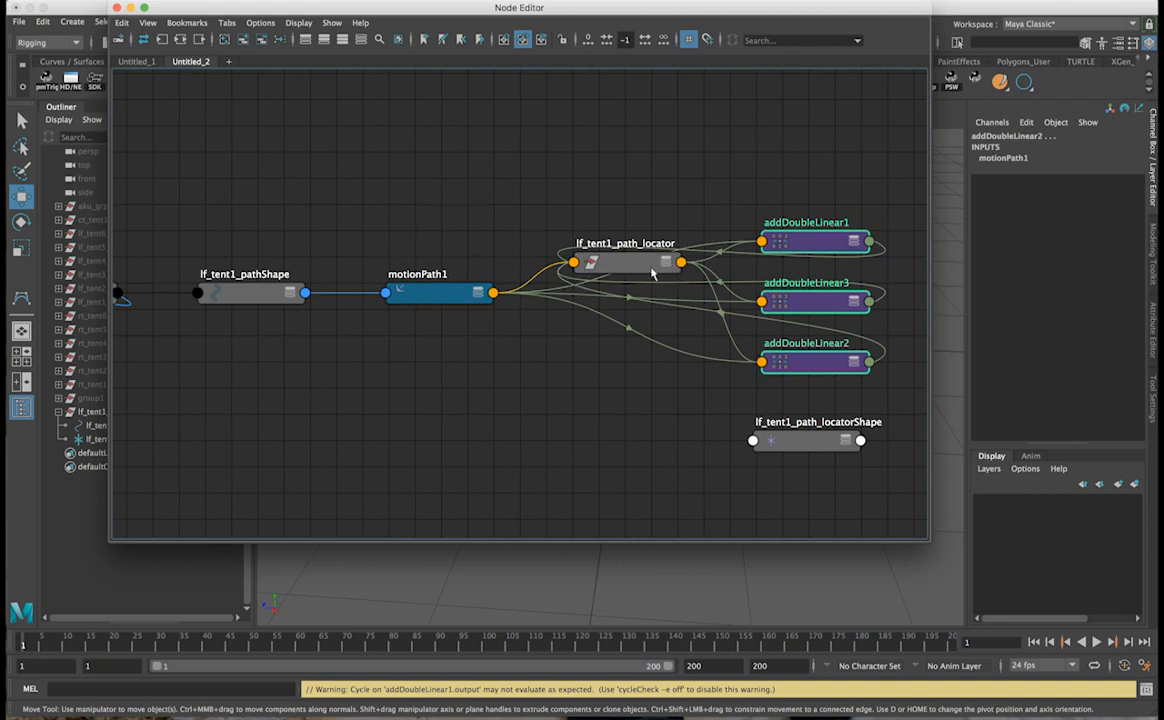
key(Delete)
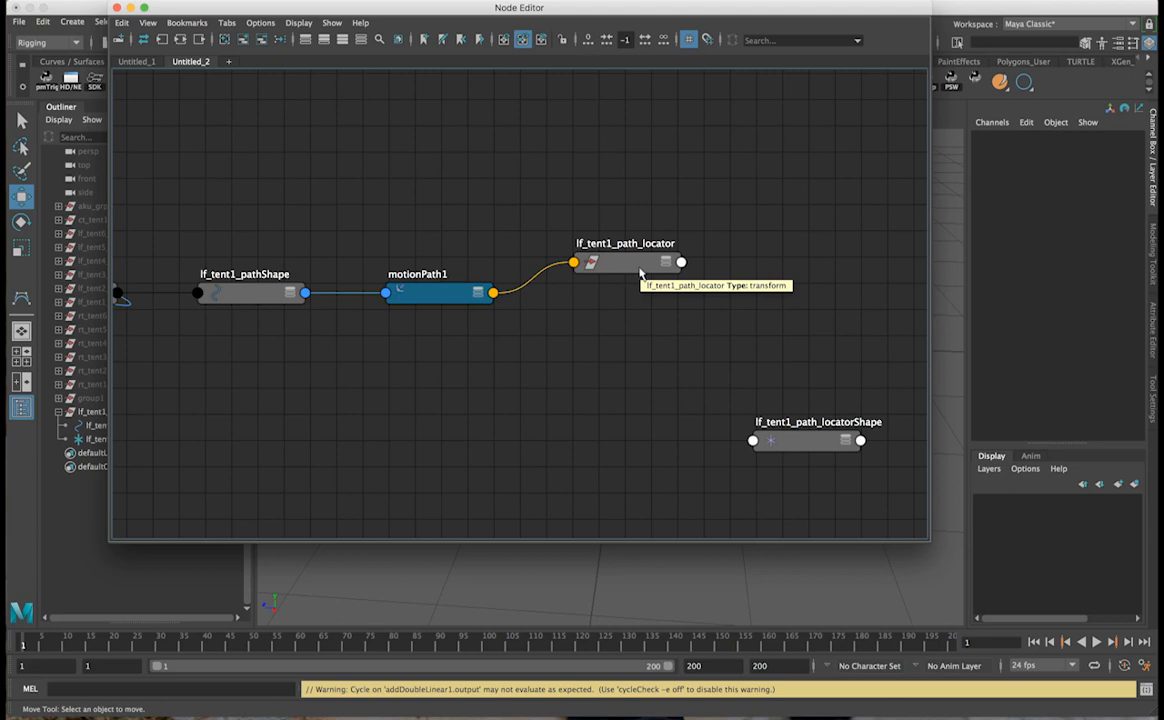
Step: Connect motionPath1's All Coordinates directly to the locator's Translate and expand both attributes into their individual axes
click(664, 263)
click(664, 263)
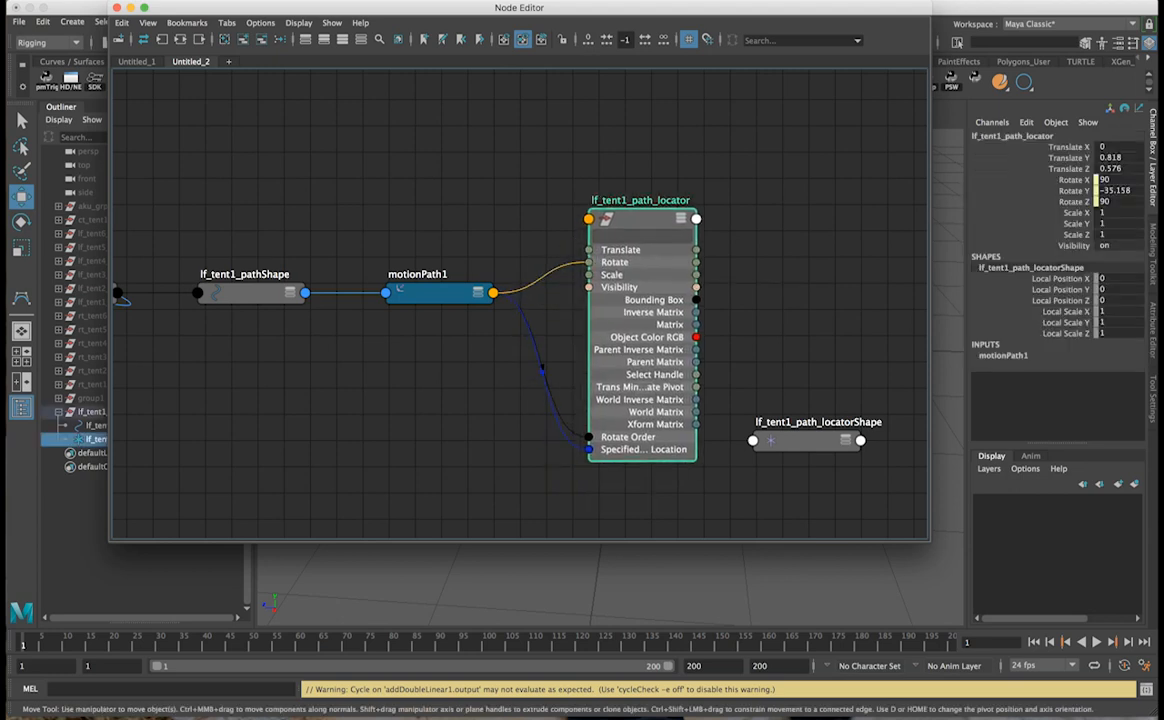
click(482, 294)
click(482, 294)
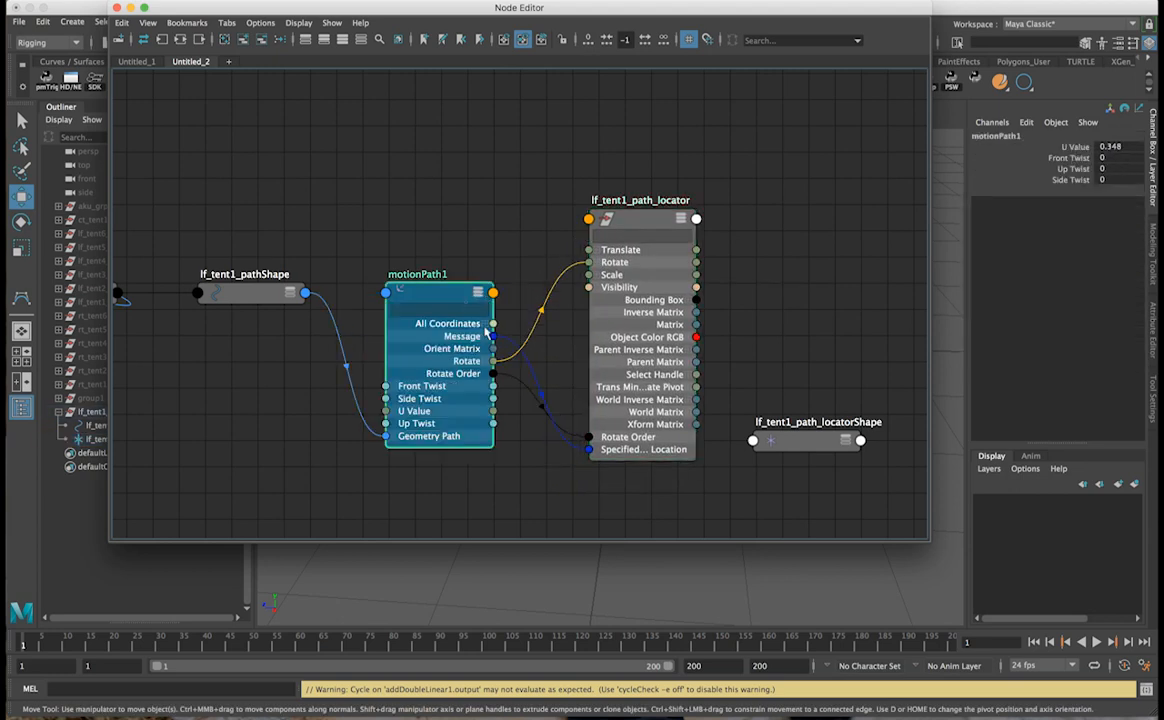
drag(493, 324, 590, 251)
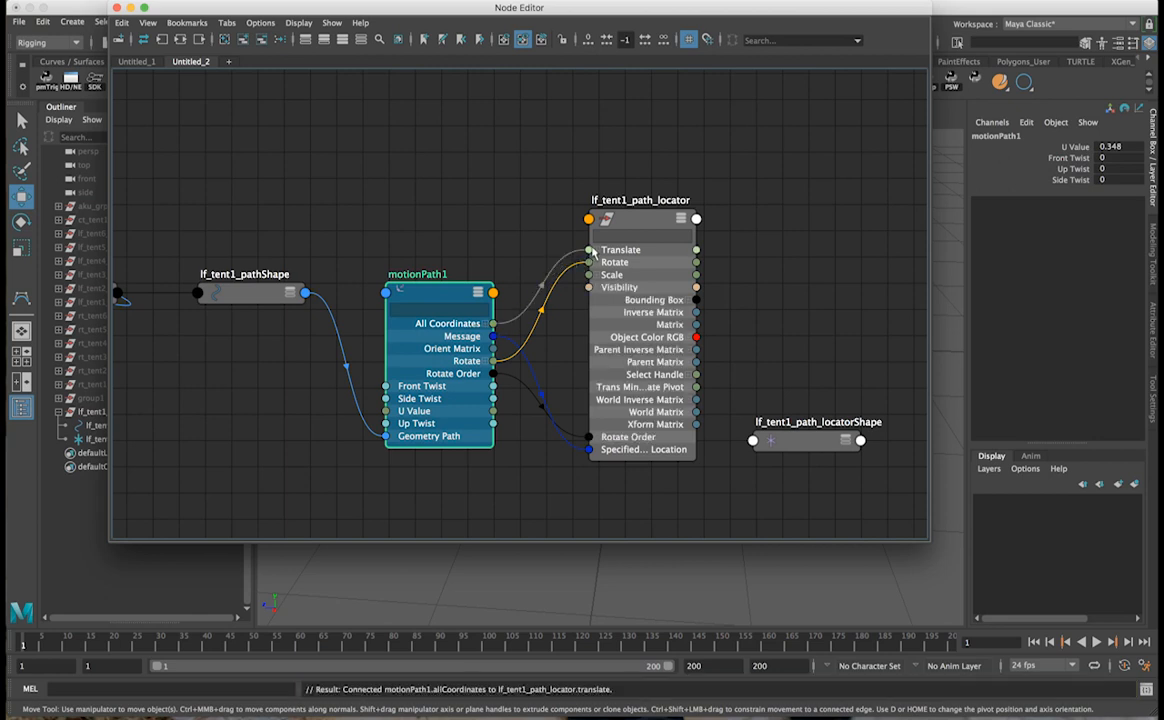
click(488, 324)
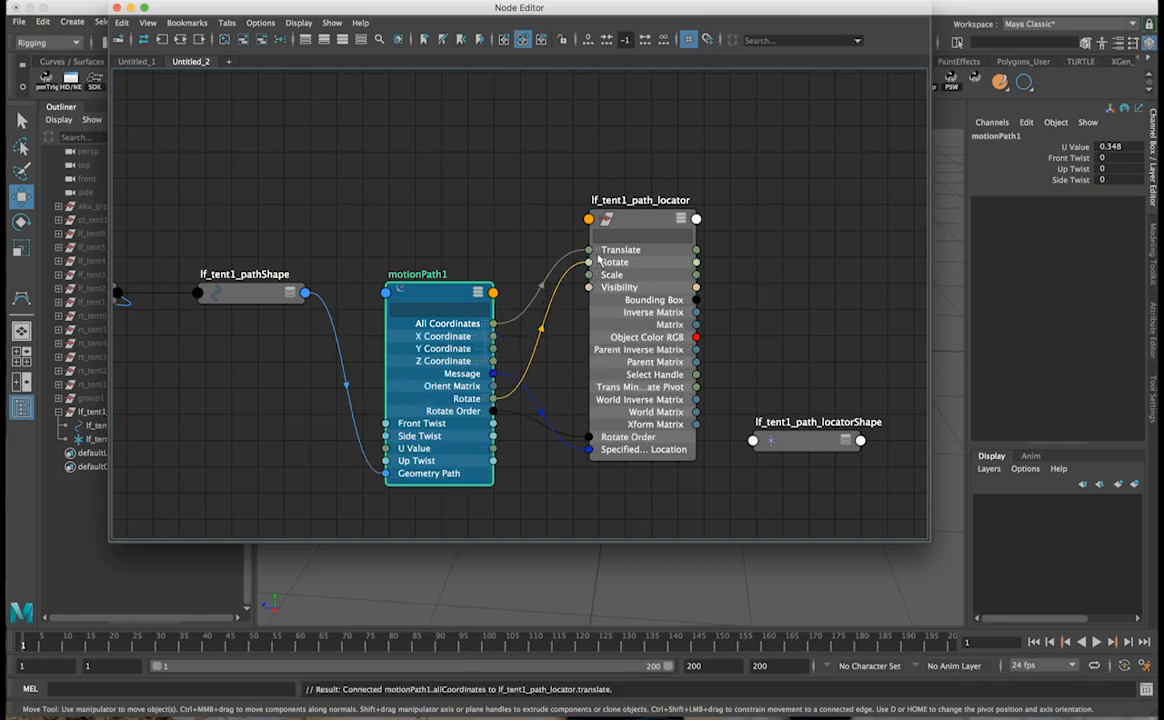
click(597, 250)
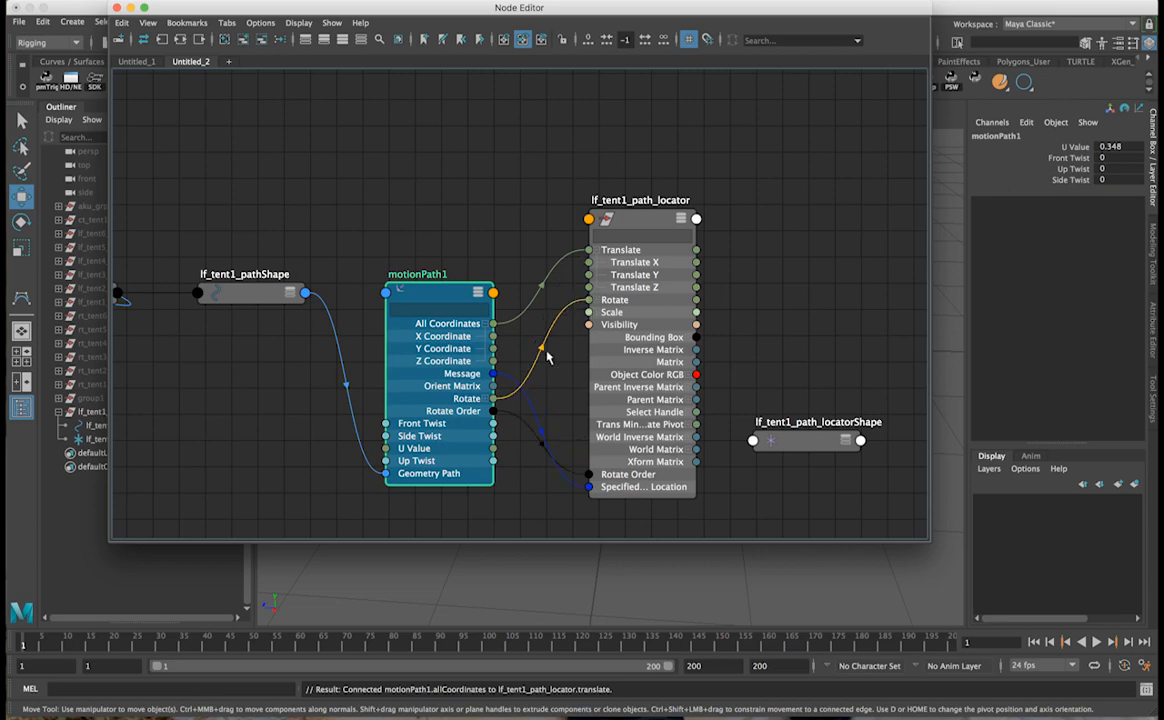
Step: Disconnect motionPath1's Rotate from the locator and set the locator's Rotate X, Y and Z to 0
click(545, 352)
key(Delete)
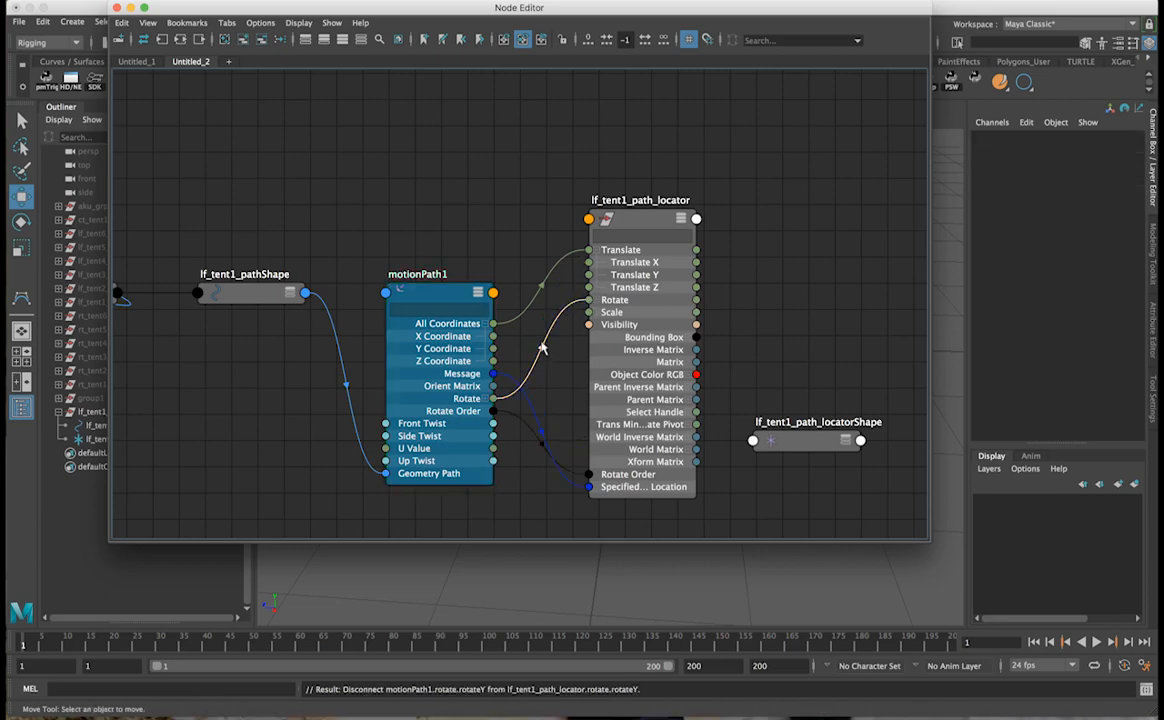
drag(640, 8, 607, 494)
click(578, 262)
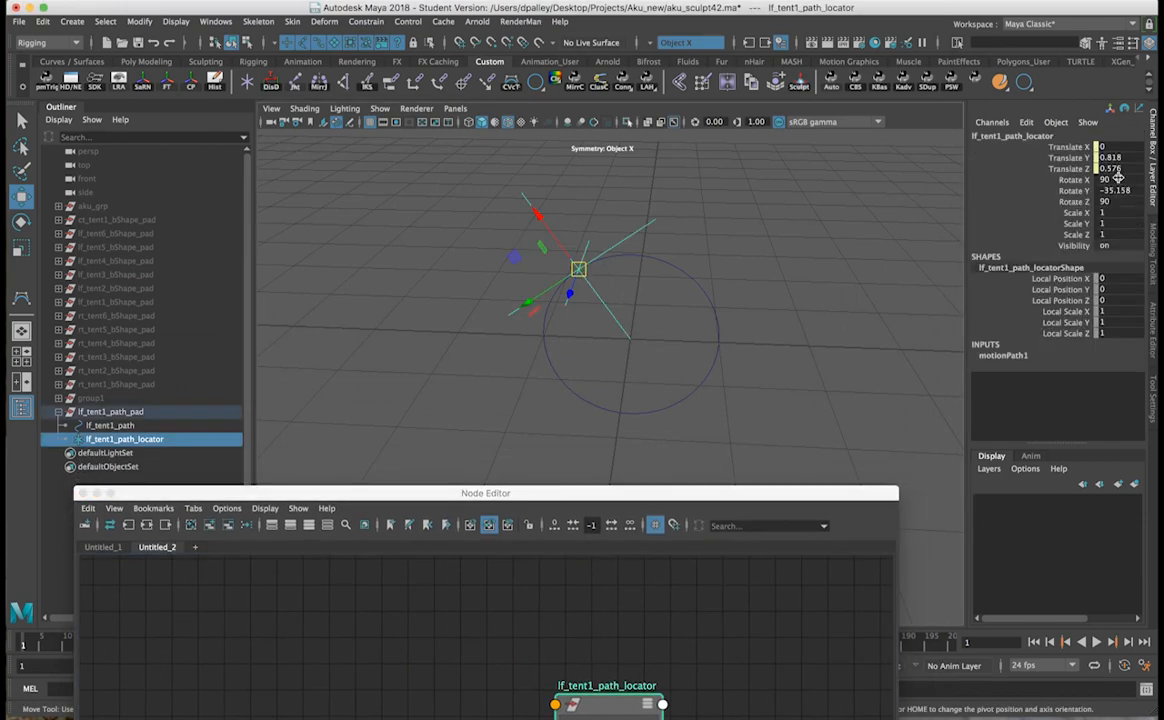
drag(1112, 179, 1116, 199)
text(0)
key(Return)
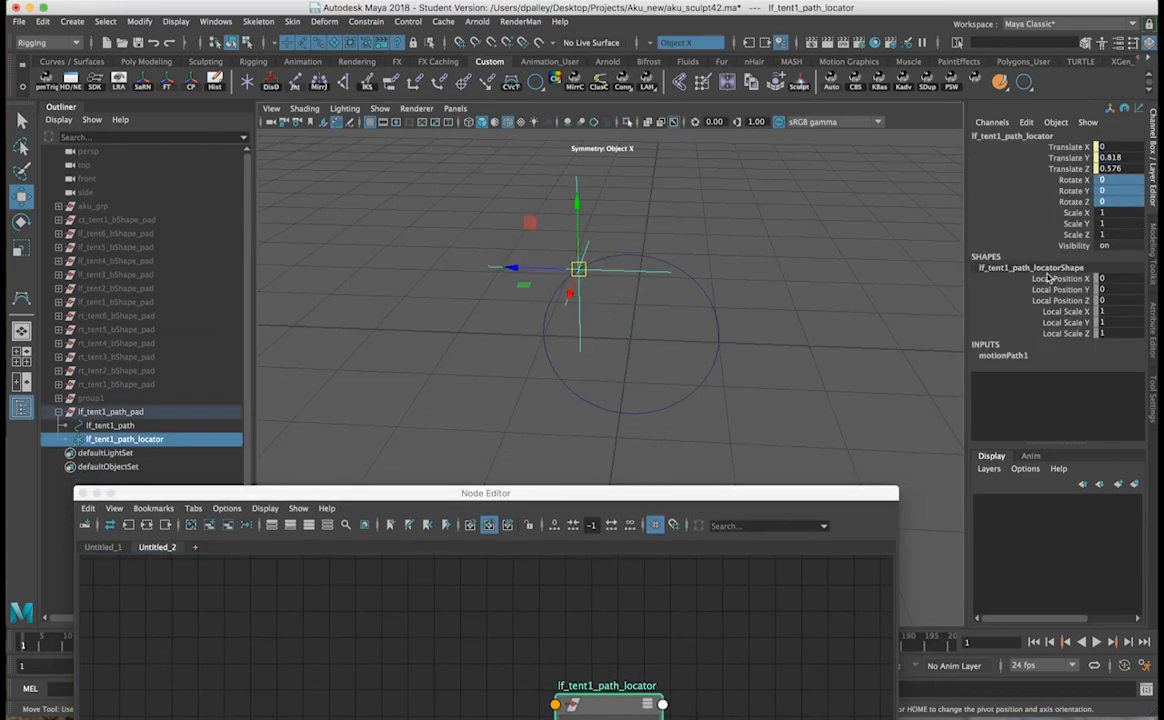
Step: Scrub motionPath1's U Value to run the locator around the circle, and set U Value to 0
click(1020, 355)
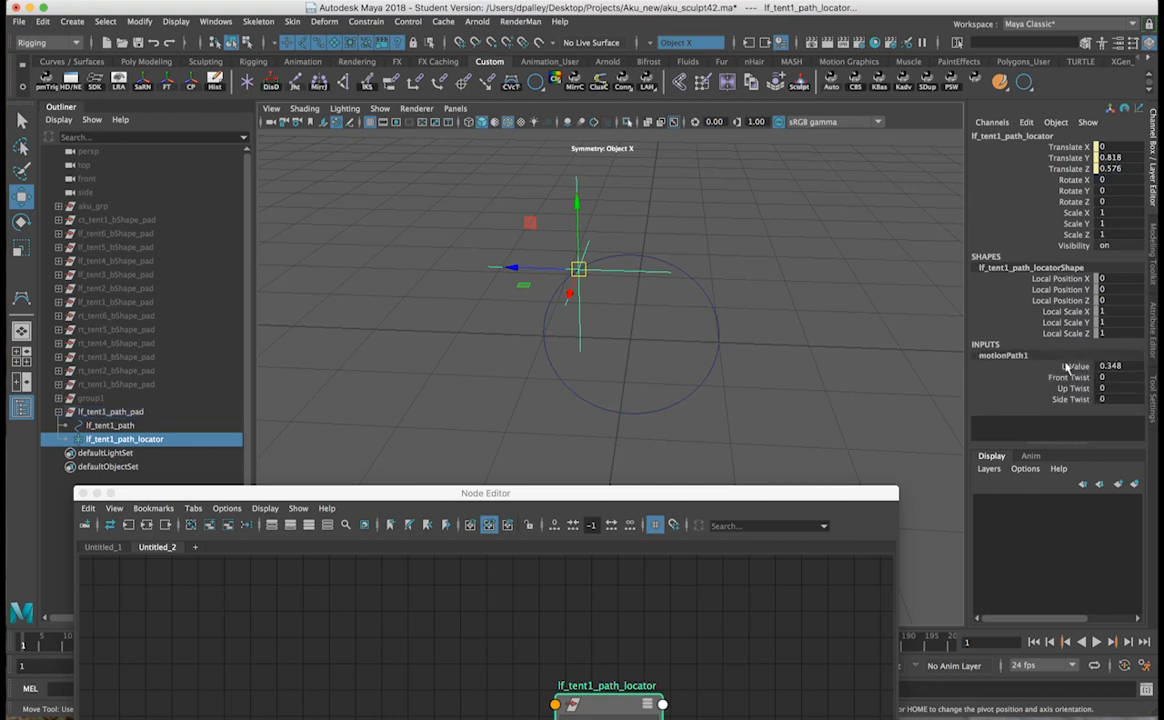
click(1077, 367)
middle_drag(688, 345, 626, 345)
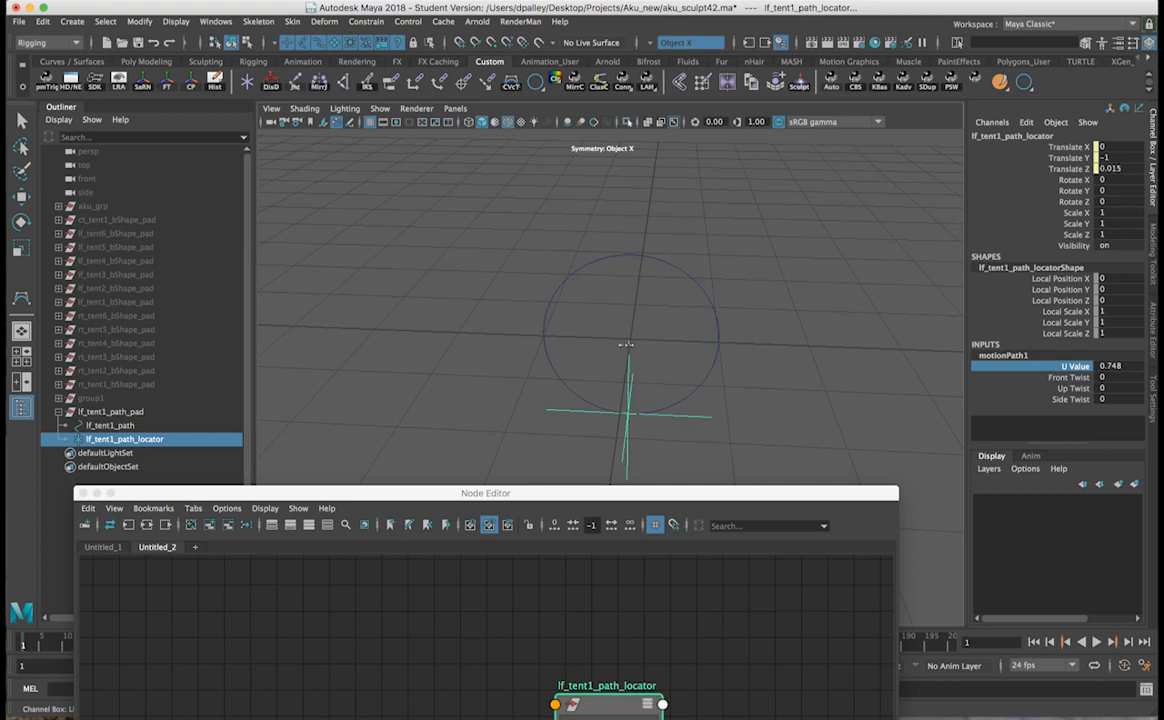
double_click(1115, 366)
text(0)
key(Return)
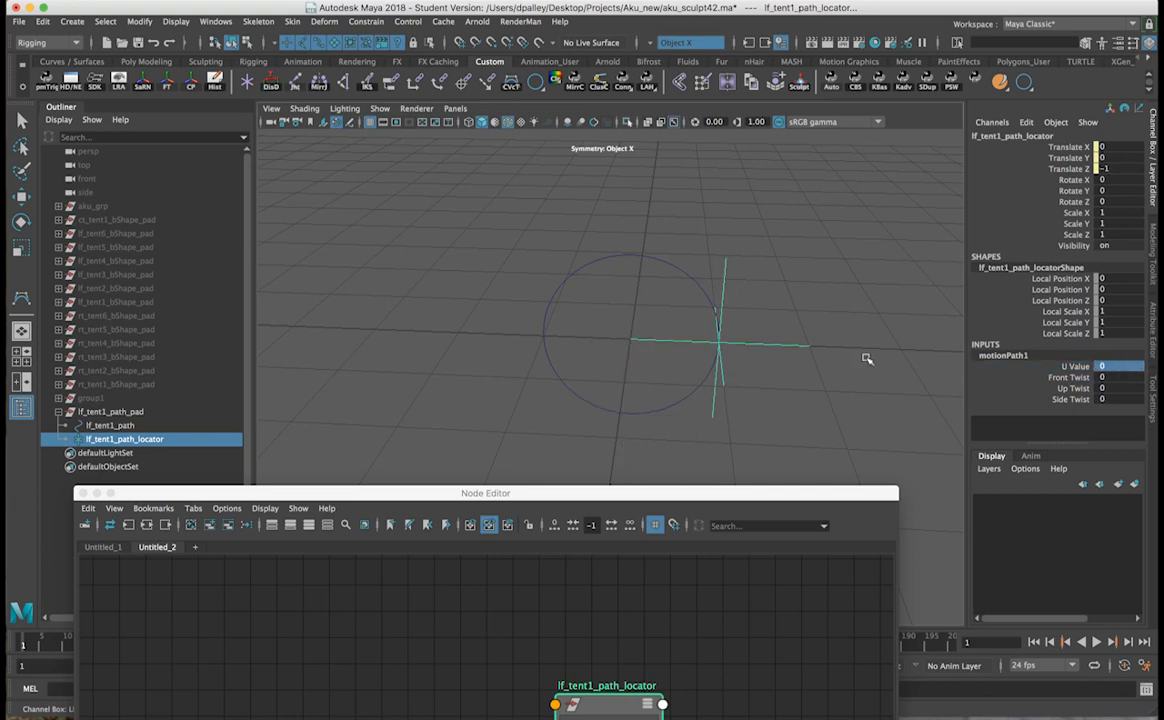
Step: Test the locator's travel along the upper part of the circle by scrubbing U Value, and reset it to 0
alt+middle_drag(776, 358, 750, 296)
alt+right_drag(847, 359, 863, 361)
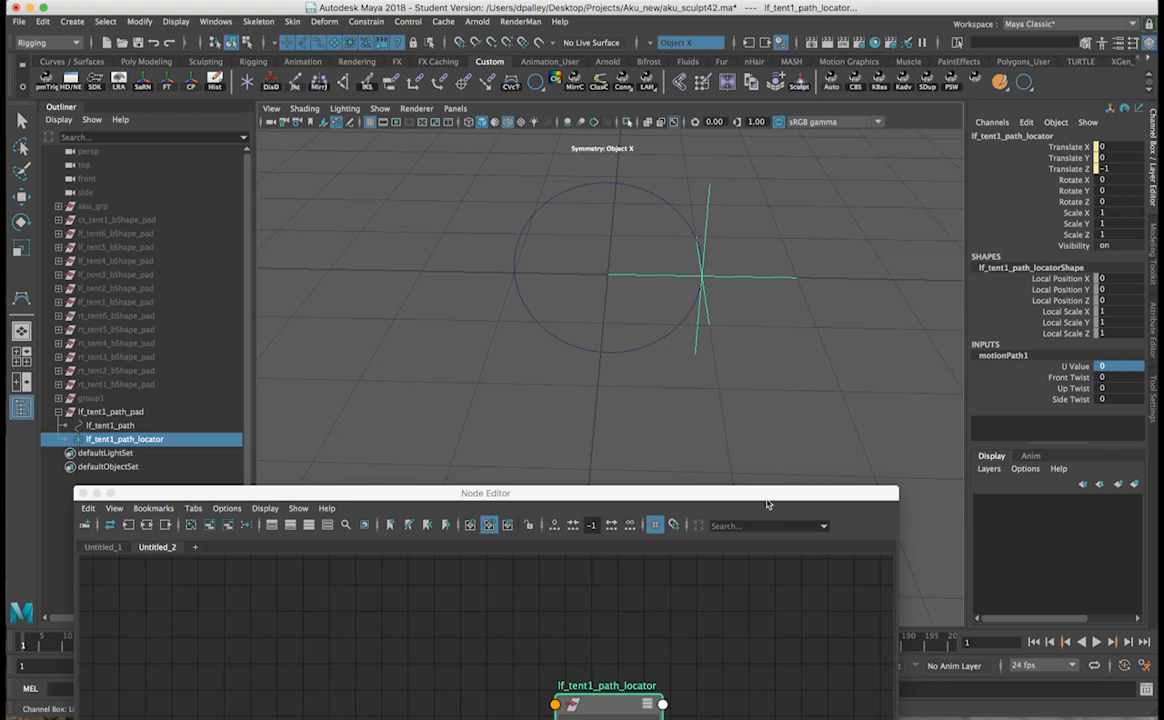
drag(762, 502, 738, 543)
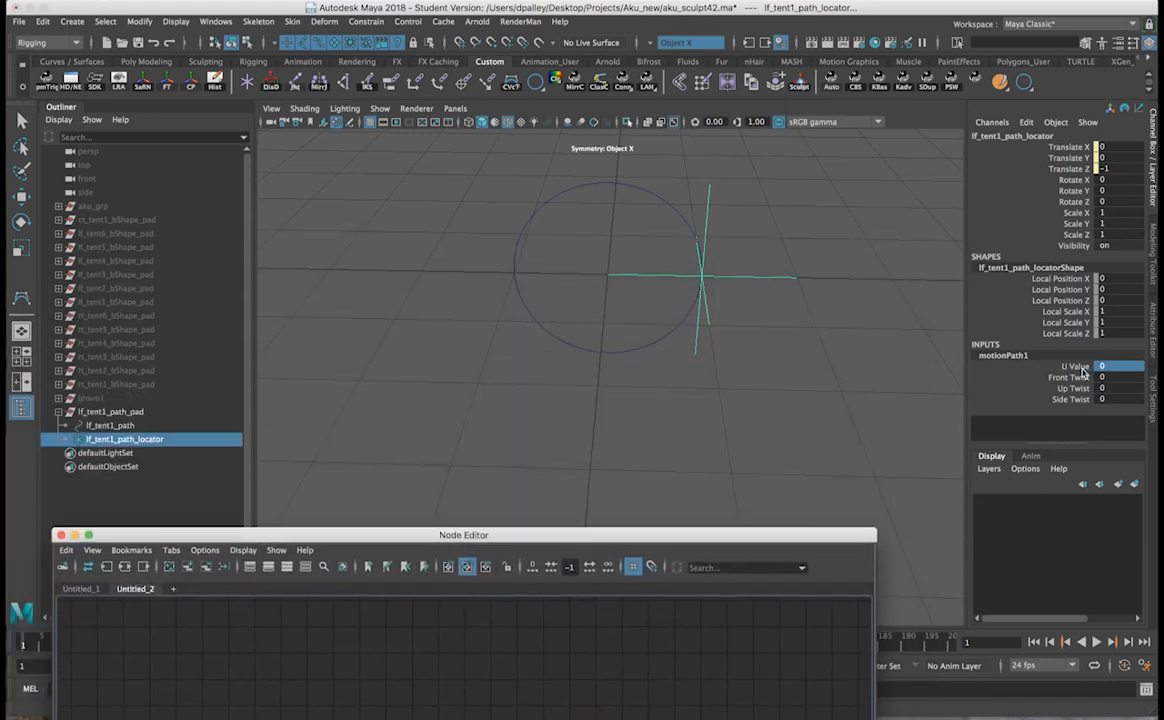
click(1084, 370)
alt+right_drag(631, 356, 582, 379)
alt+drag(582, 379, 583, 371)
middle_drag(586, 373, 618, 374)
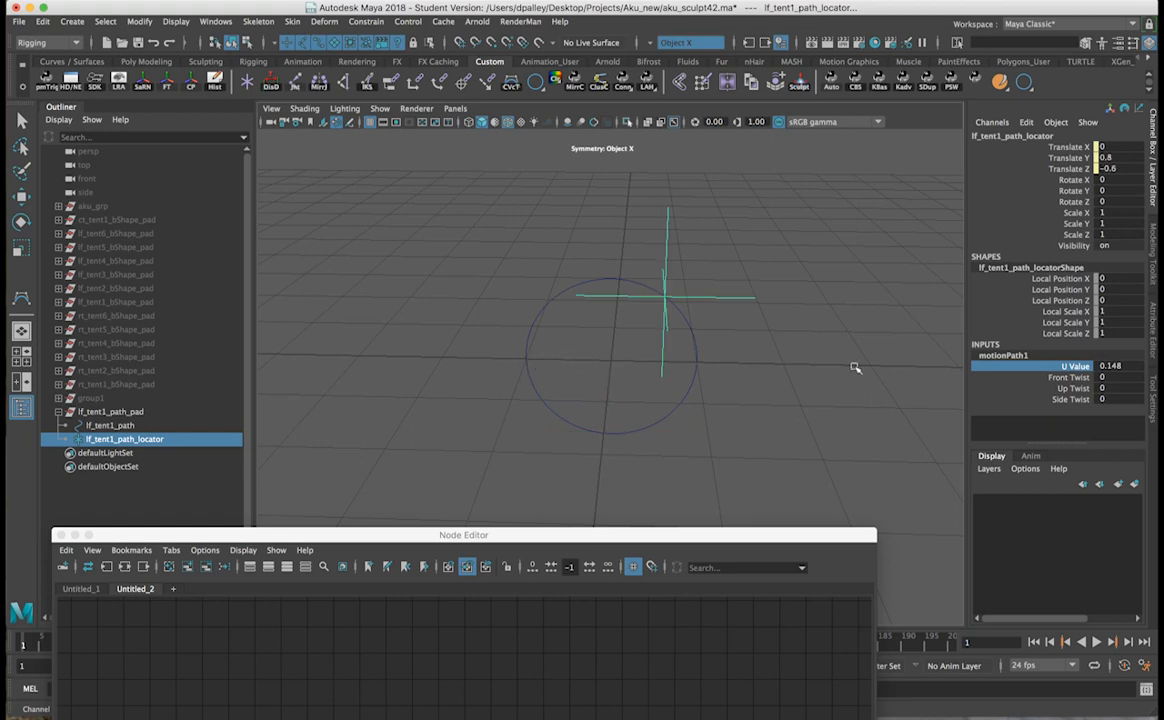
click(1126, 366)
text(0)
key(Return)
Step: Connect motionPath1's coordinates to the locator's Translate axes individually and delete the Y Coordinate to Translate Y connection
drag(862, 541, 898, 139)
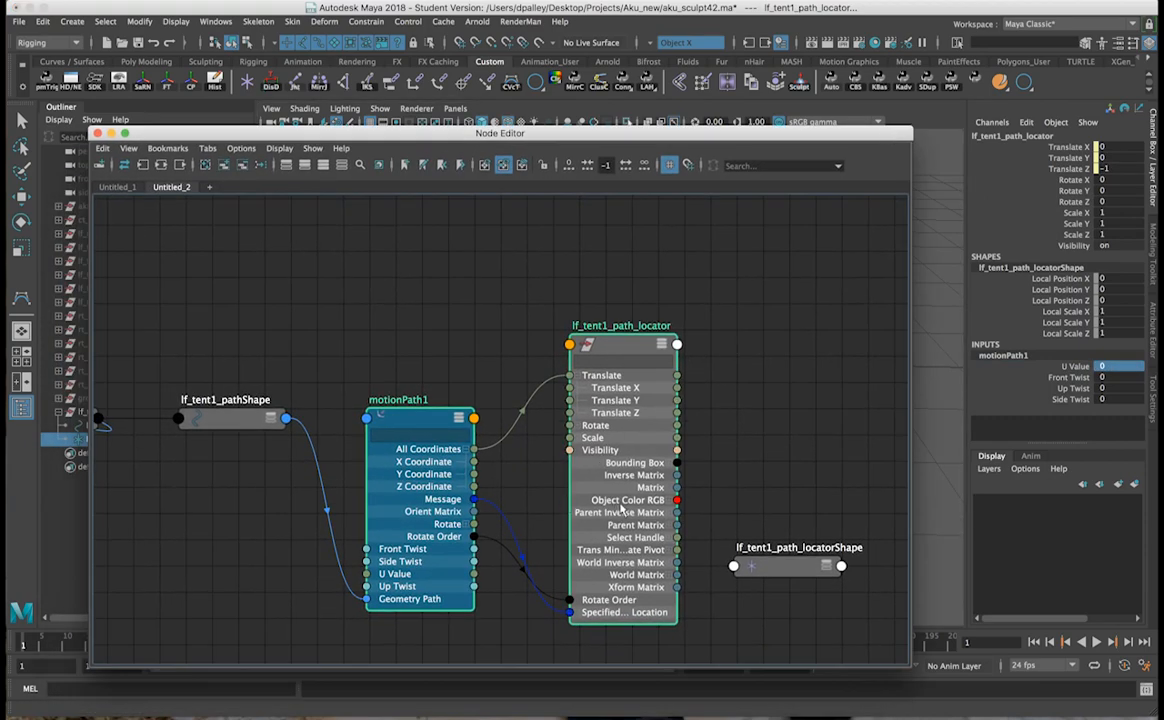
scroll(622, 508, up, 2)
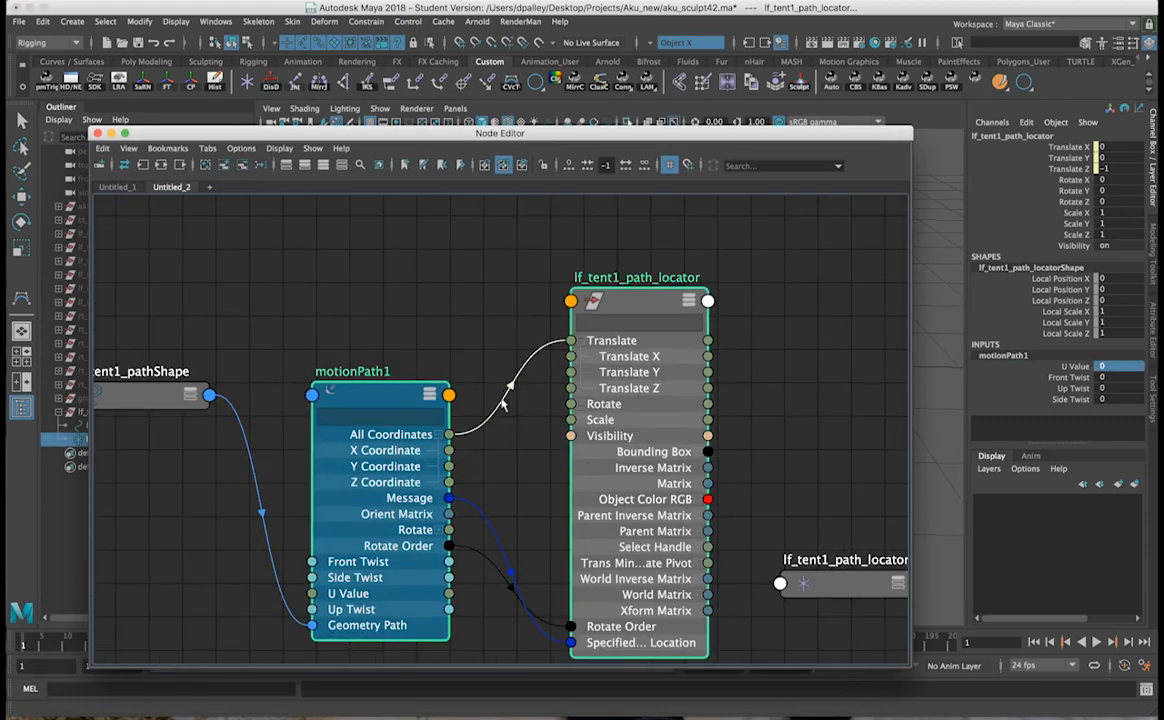
drag(449, 452, 571, 357)
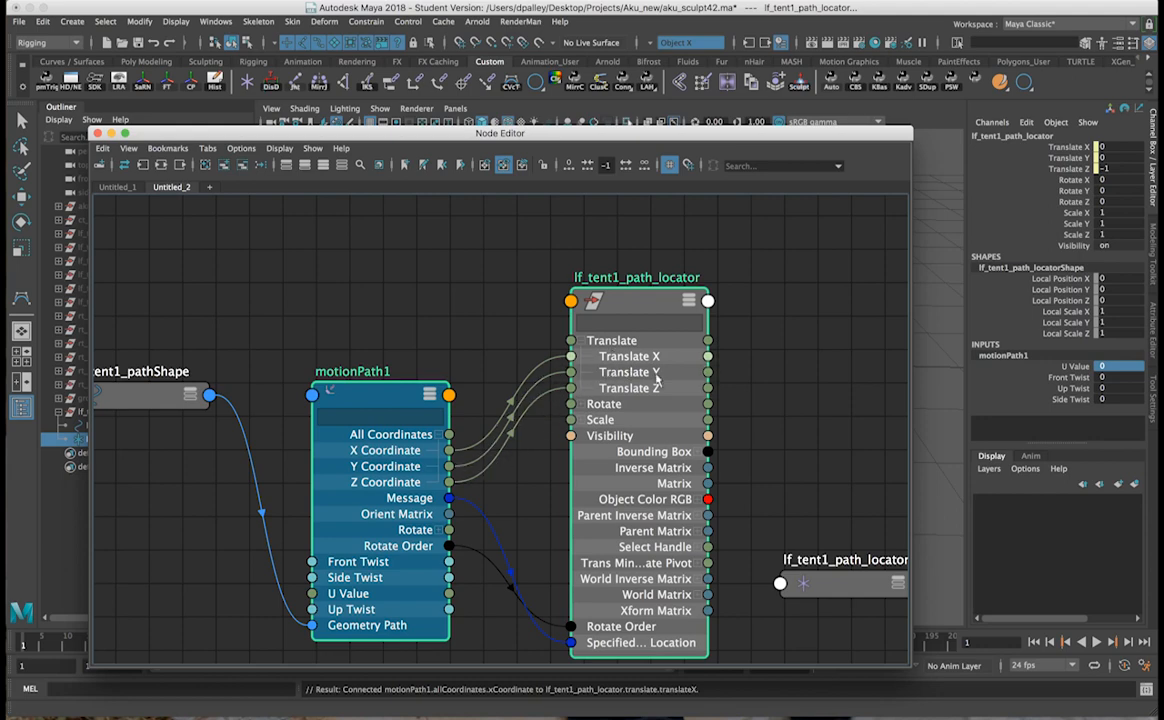
click(538, 386)
key(Delete)
Step: Test the locator's travel without its Translate Y connection by scrubbing motionPath1's U Value, and return U Value to 0
drag(586, 136, 627, 541)
drag(704, 372, 695, 420)
click(694, 418)
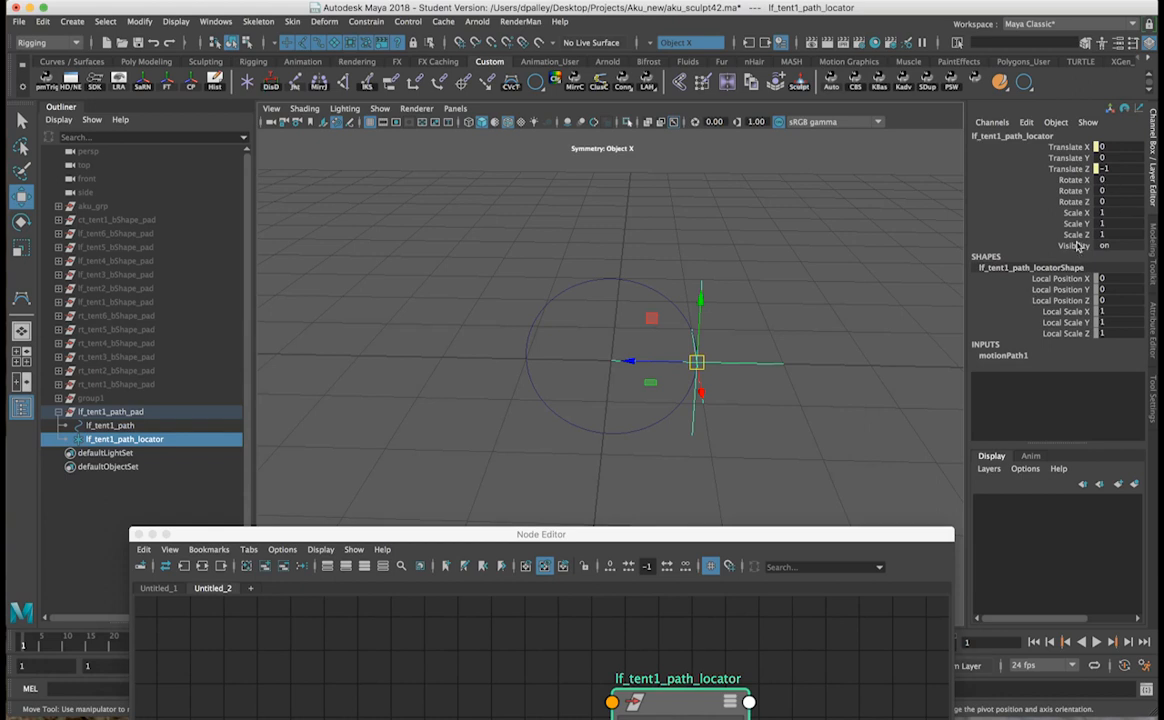
alt+drag(634, 340, 683, 361)
alt+middle_drag(560, 345, 200, 328)
alt+right_drag(603, 340, 438, 335)
alt+drag(470, 333, 590, 364)
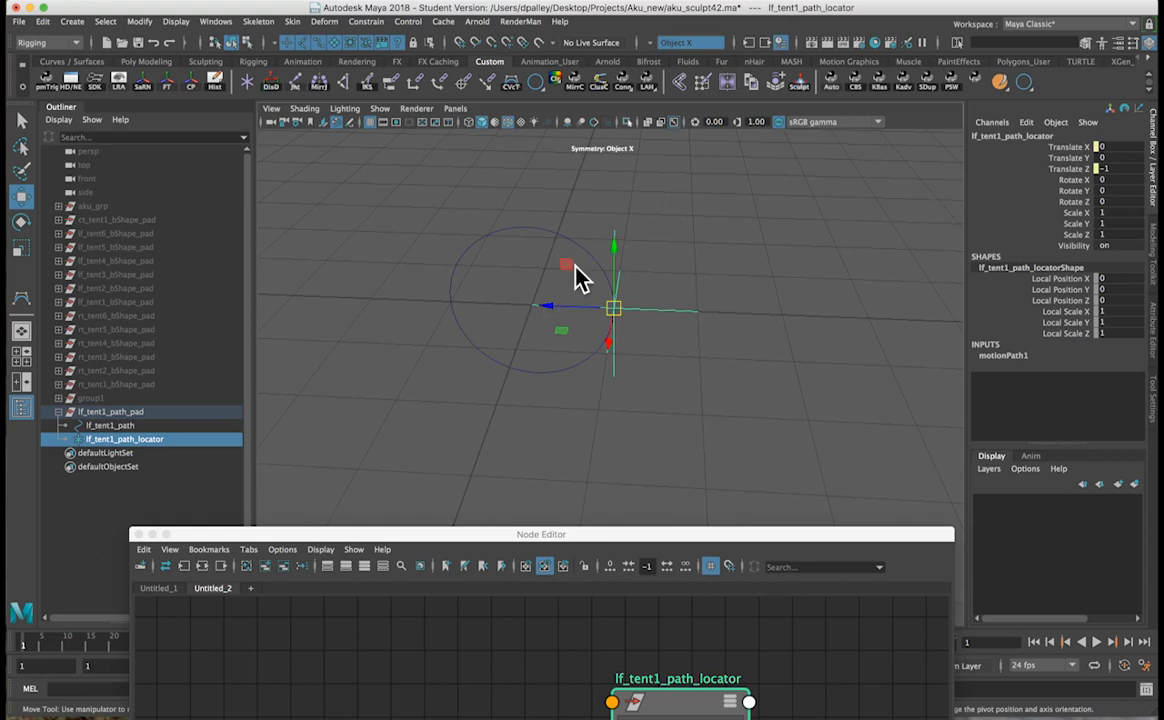
click(1005, 355)
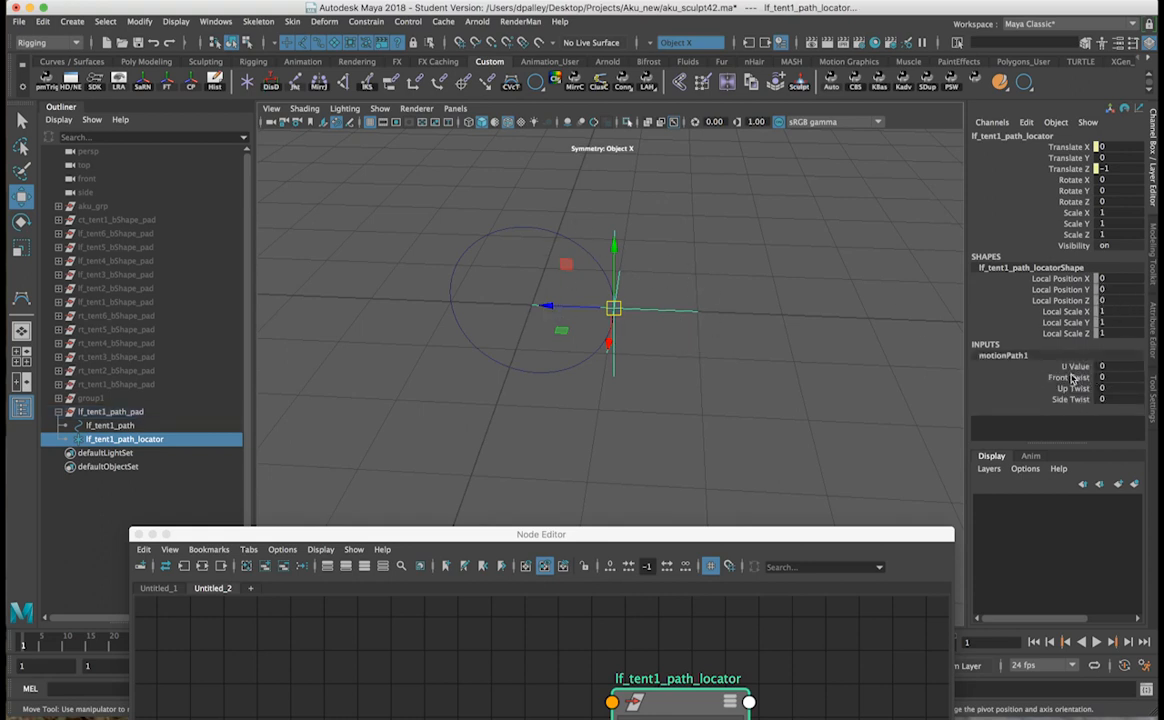
click(1073, 366)
middle_drag(712, 361, 654, 360)
middle_drag(851, 372, 846, 371)
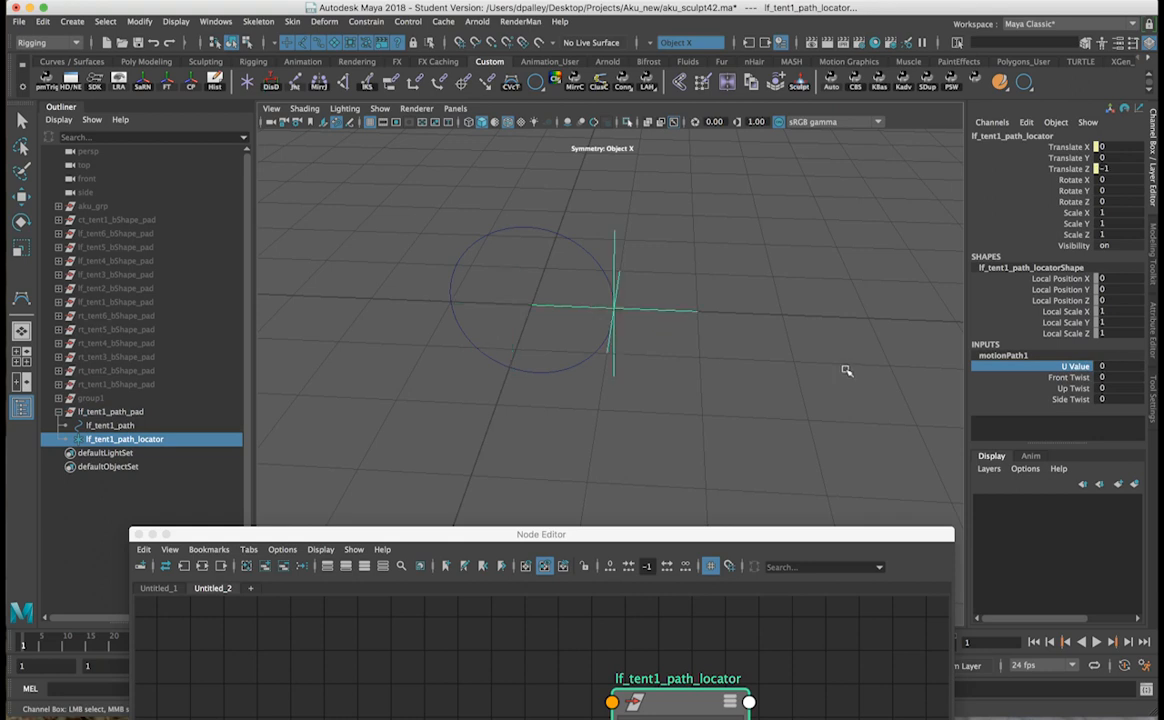
alt+middle_drag(605, 325, 733, 314)
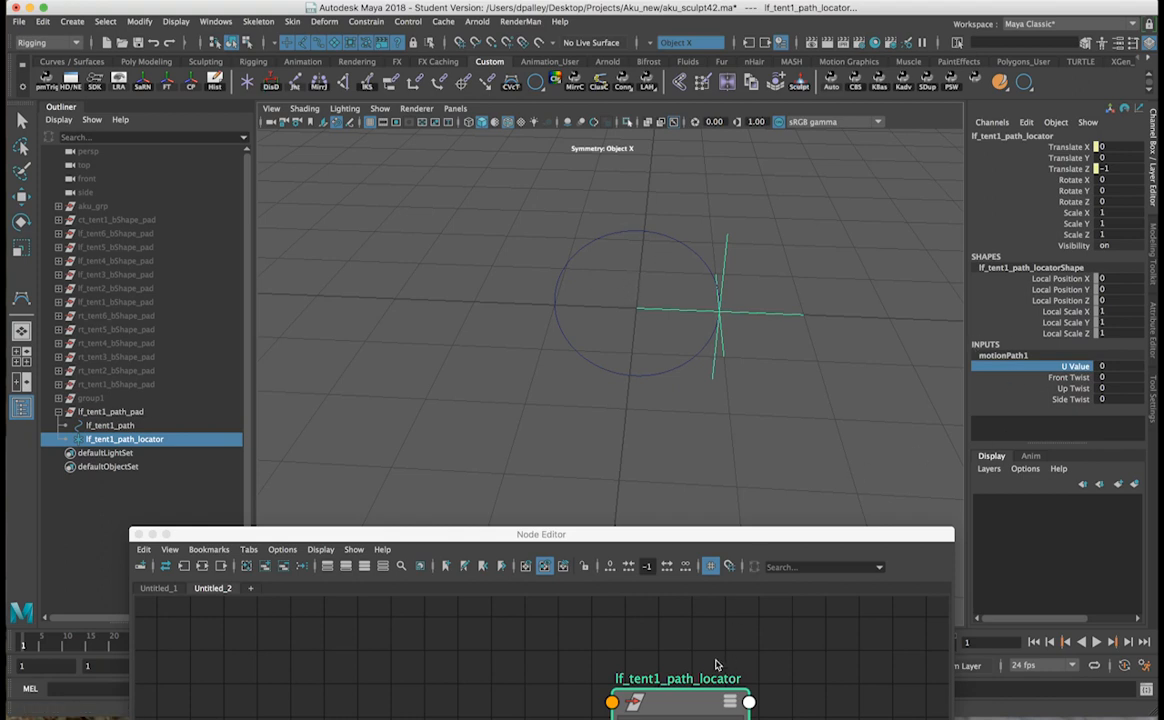
Step: Spread the motionPath1 and lf_tent1_path_locator nodes apart in the node graph to make room between them
drag(701, 534, 755, 90)
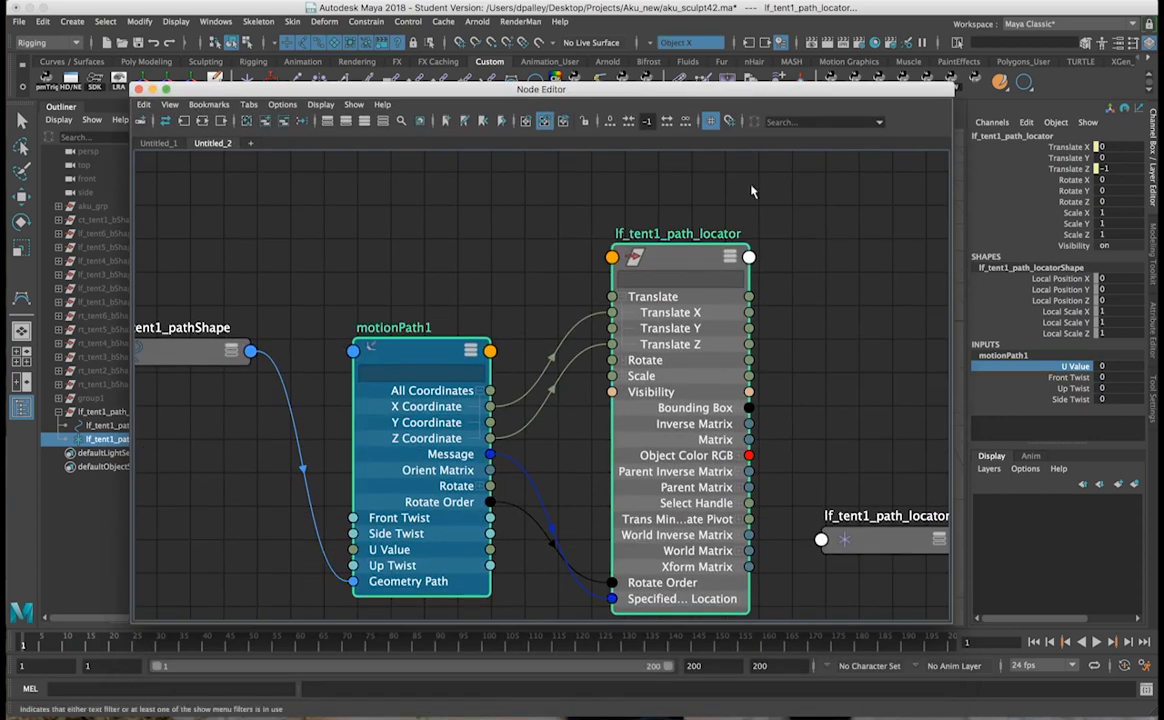
scroll(675, 425, down, 2)
drag(500, 378, 434, 252)
click(490, 280)
drag(738, 245, 825, 229)
click(644, 335)
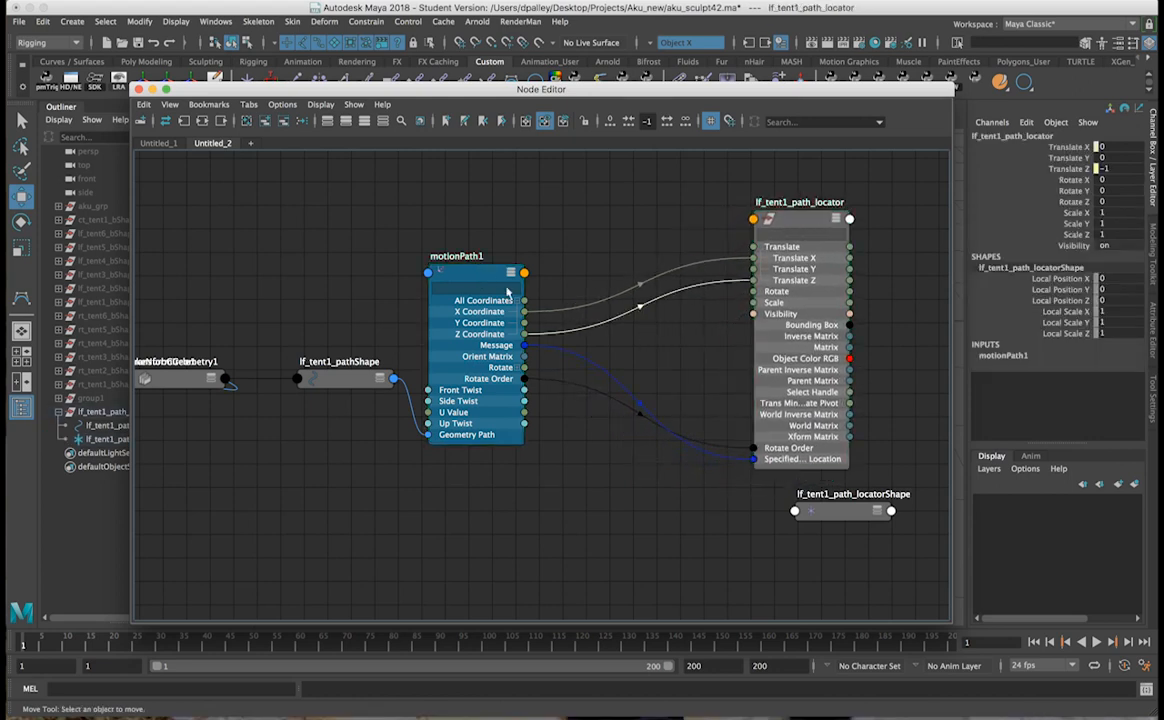
Step: Rename the motionPath1 node to lf_tent1_path_motionPath
double_click(454, 256)
click(479, 256)
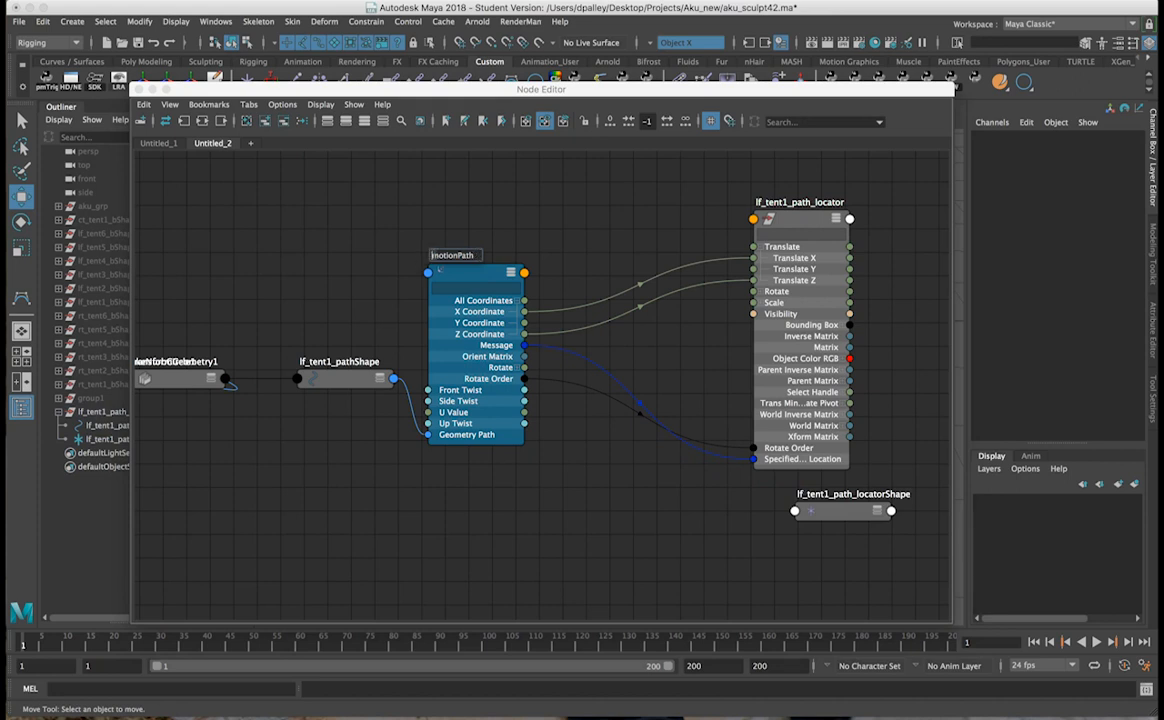
text(lf_tent1_path_)
key(Return)
double_click(462, 257)
click(458, 257)
text(1_path_)
key(Return)
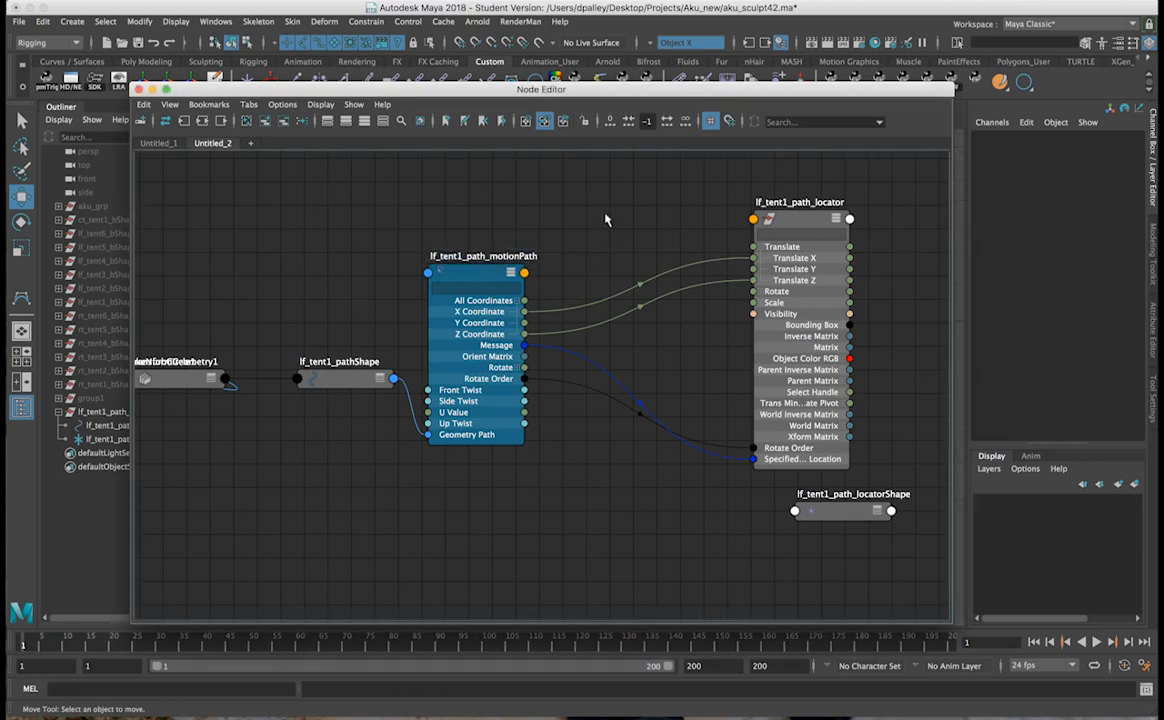
Step: Create a condition node in the node graph and name it lf_tent1_path_condition
key(Tab)
key(Escape)
key(Tab)
text(cond)
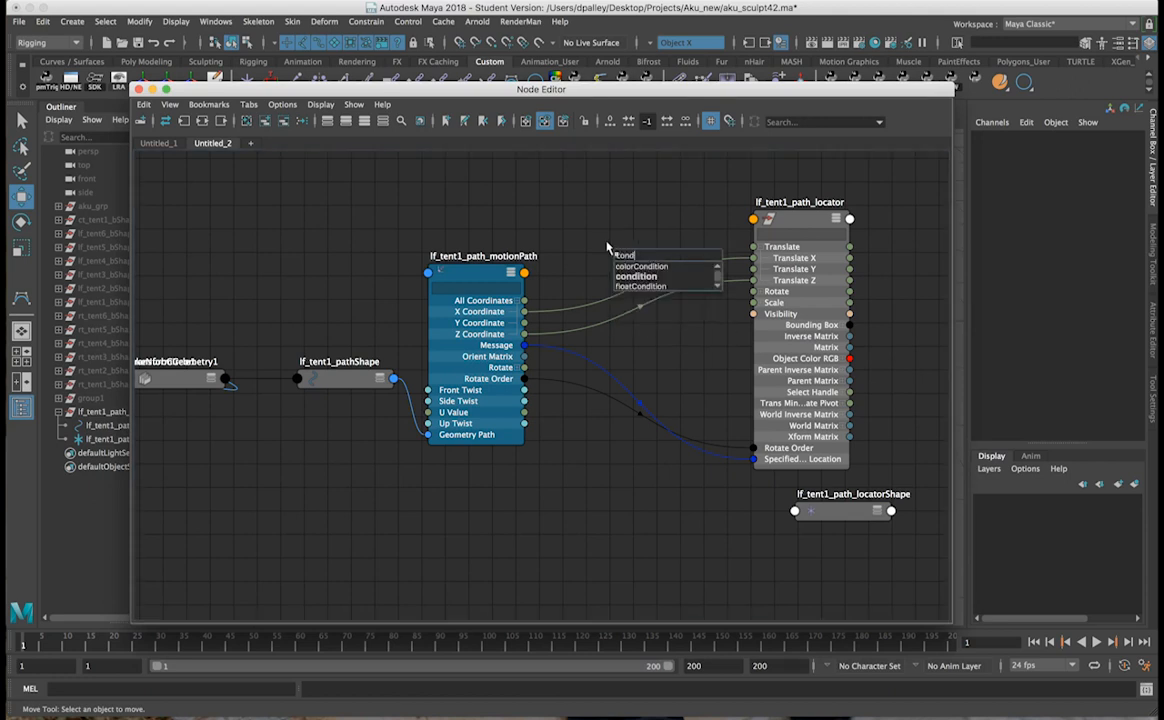
key(Return)
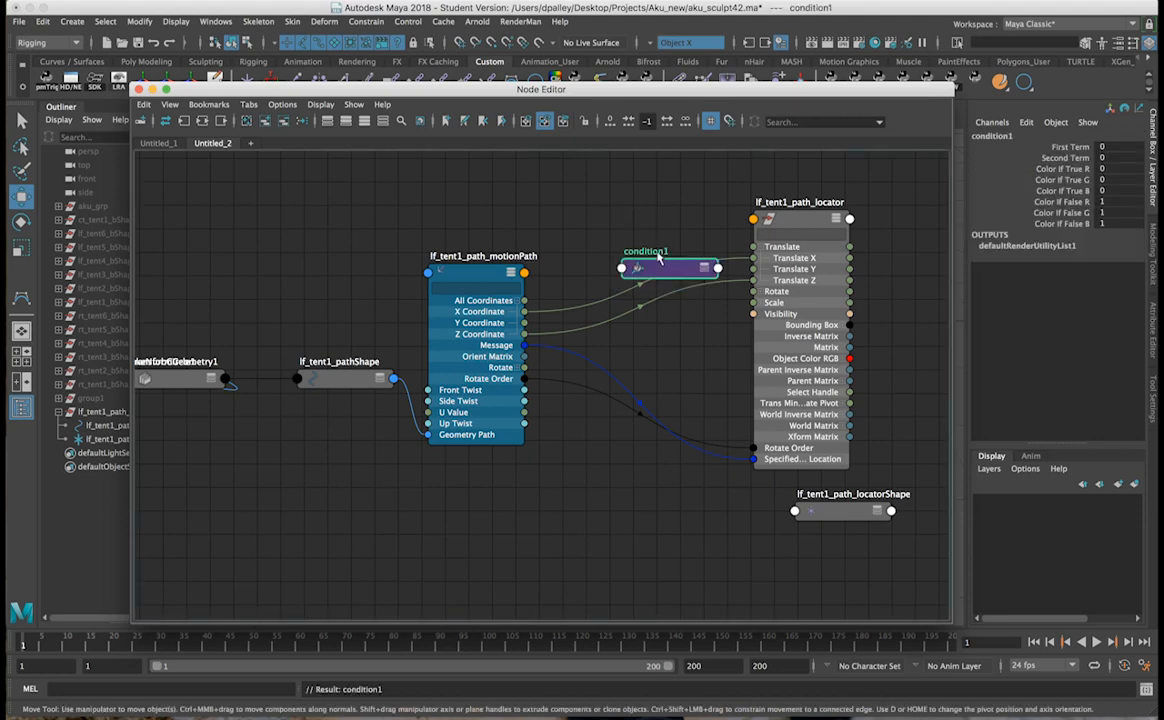
double_click(657, 252)
key(Left)
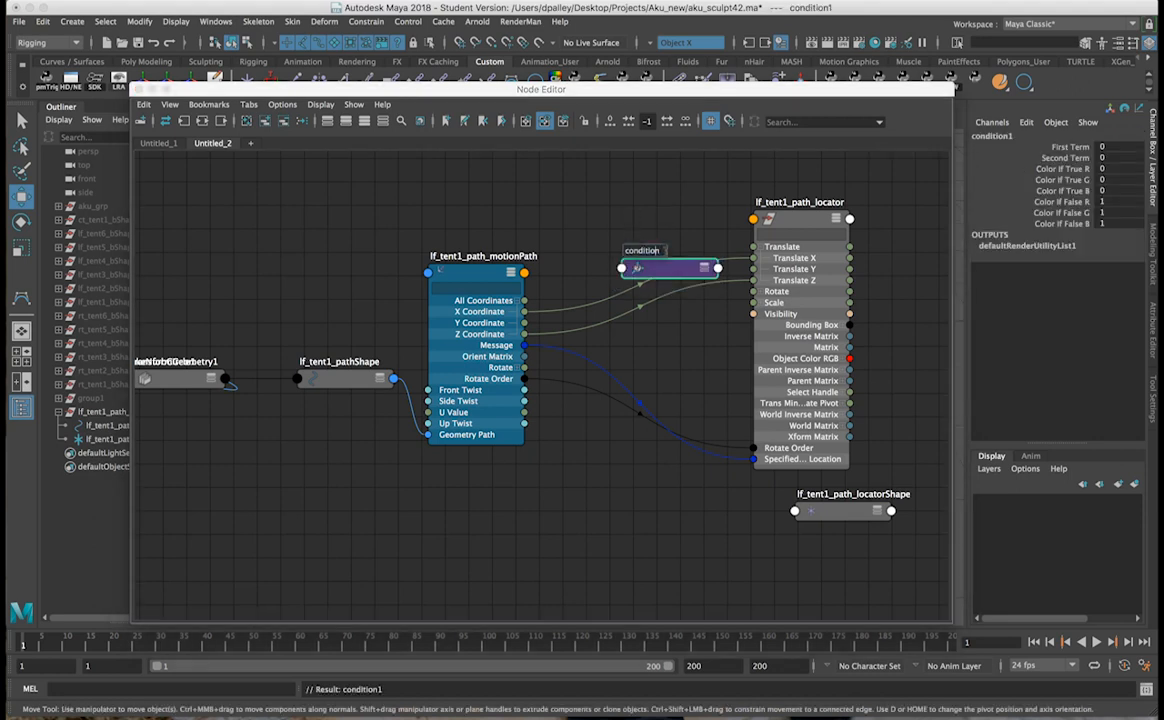
text(lf_tent1_path_)
key(Return)
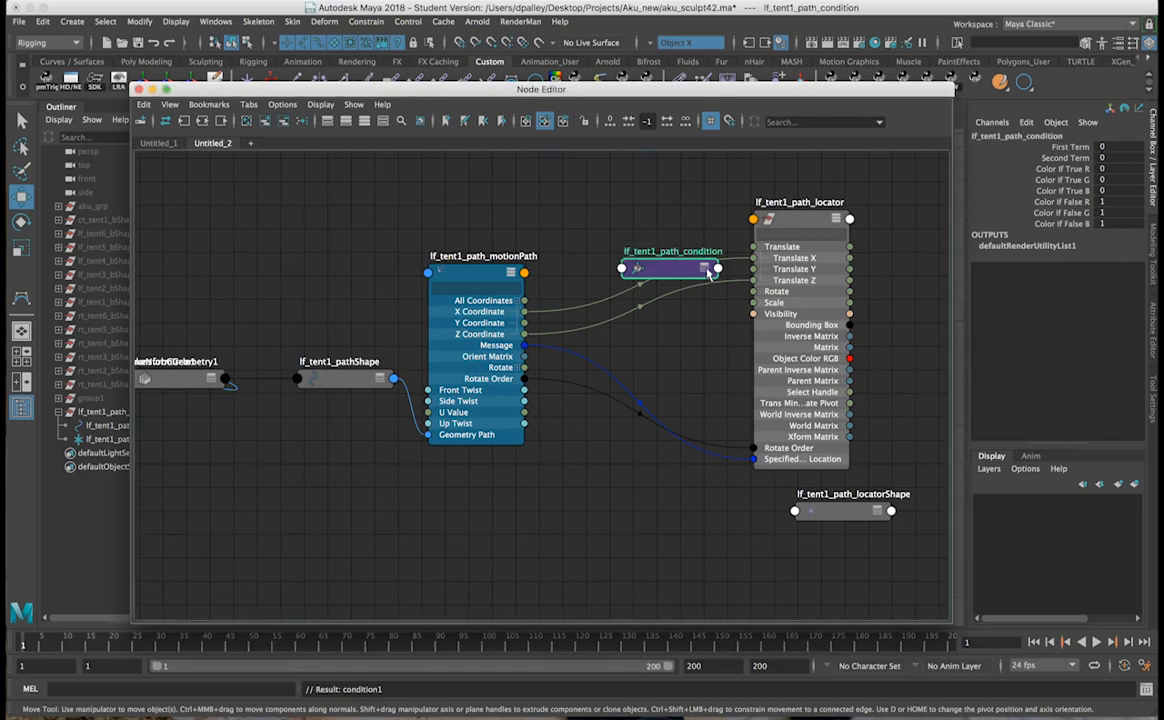
Step: Expand the condition node between the motion path and locator nodes, and connect the motion path's Y Coordinate to its First Term
click(706, 270)
drag(662, 269, 629, 260)
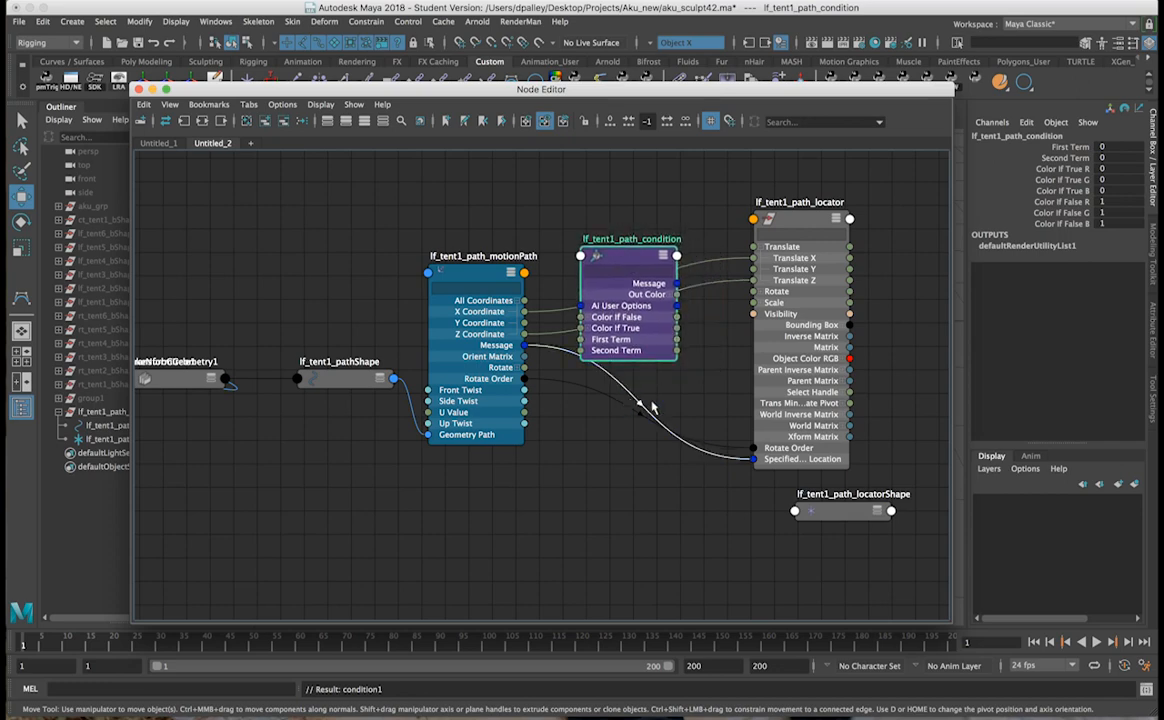
scroll(632, 404, up, 3)
drag(558, 325, 553, 311)
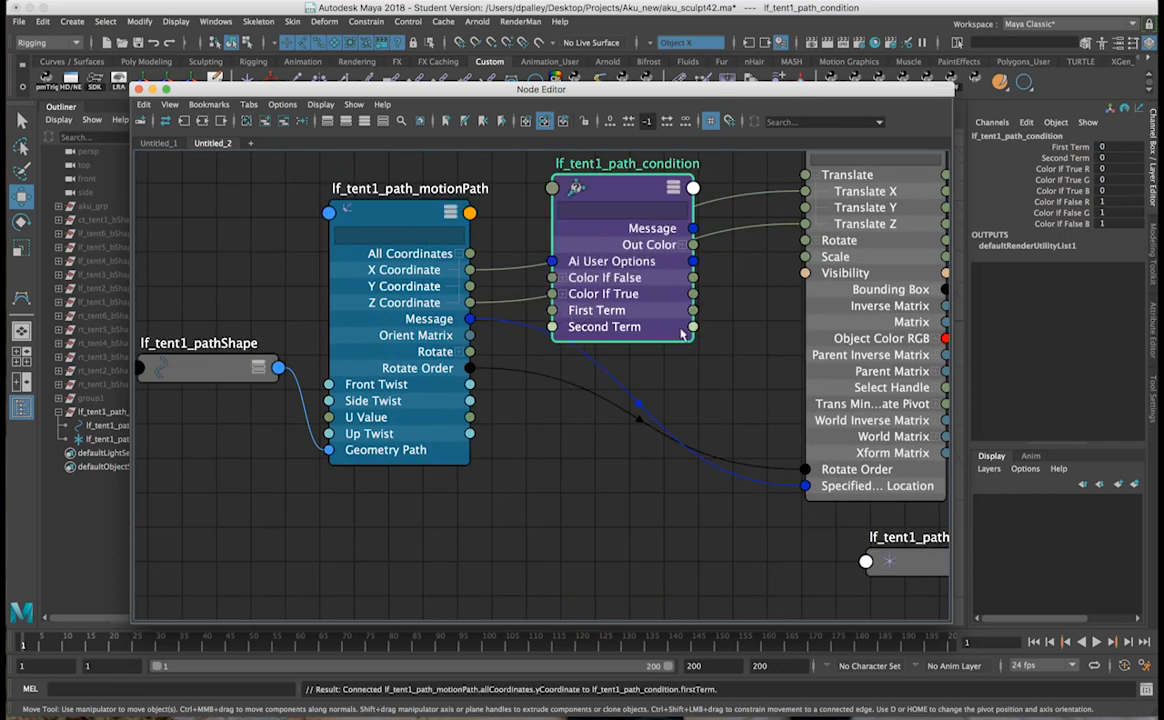
Step: Set the Operation of lf_tent1_path_condition to Greater Than in its attributes
click(1155, 330)
drag(909, 95, 785, 118)
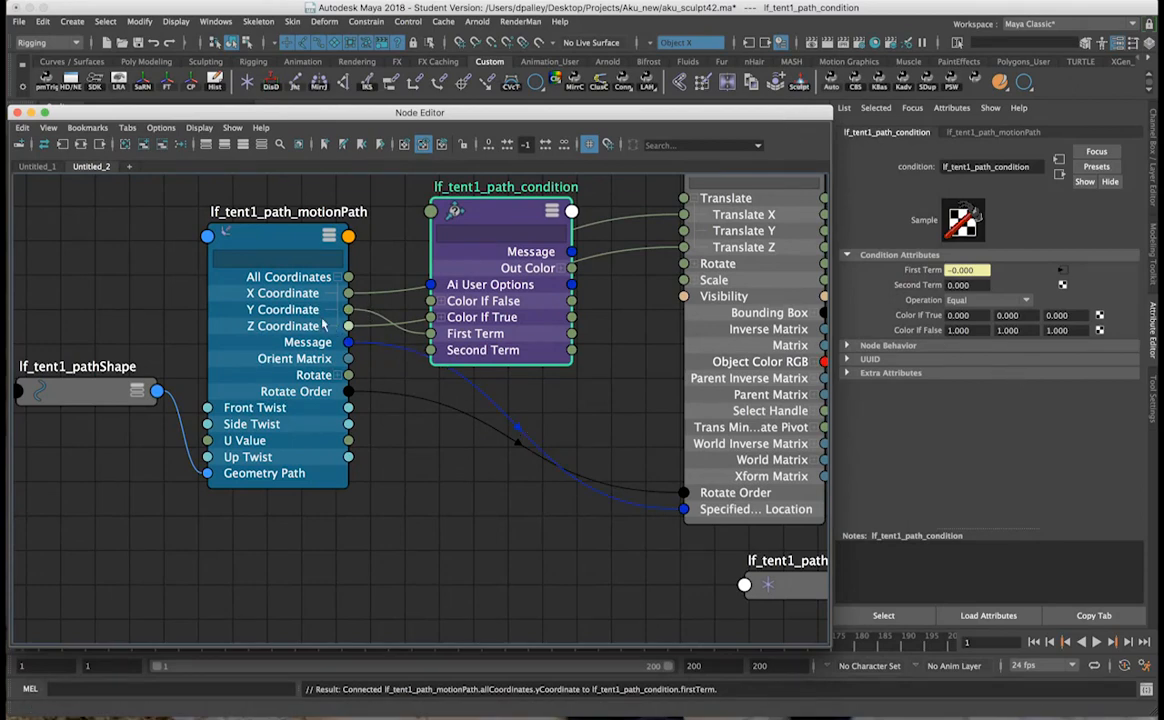
click(955, 300)
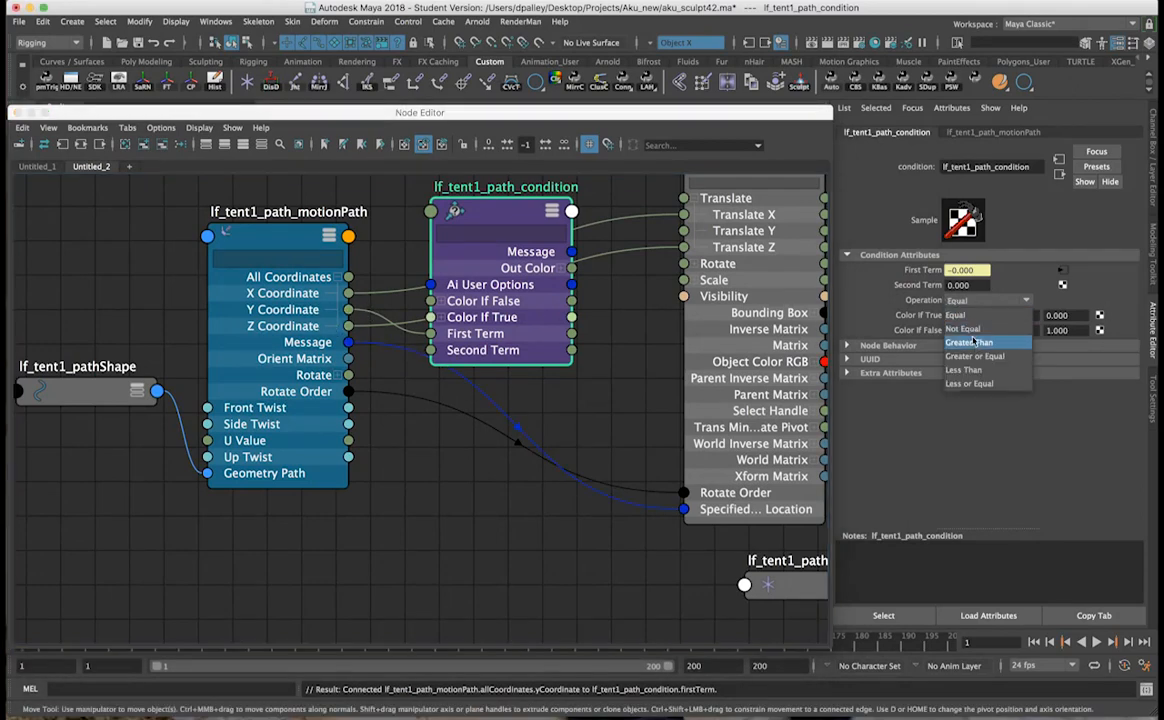
click(971, 343)
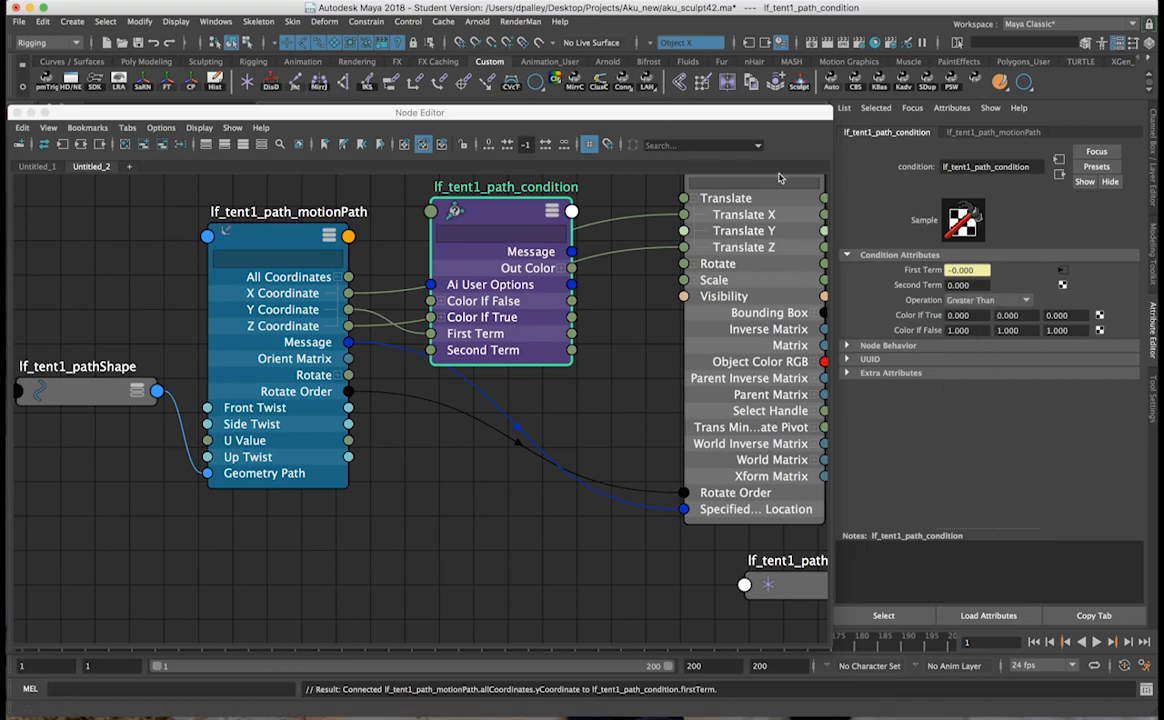
Step: Select the lf_tent1_path_pad group and display its transform channels alongside the path circle in the viewport
drag(802, 113, 824, 439)
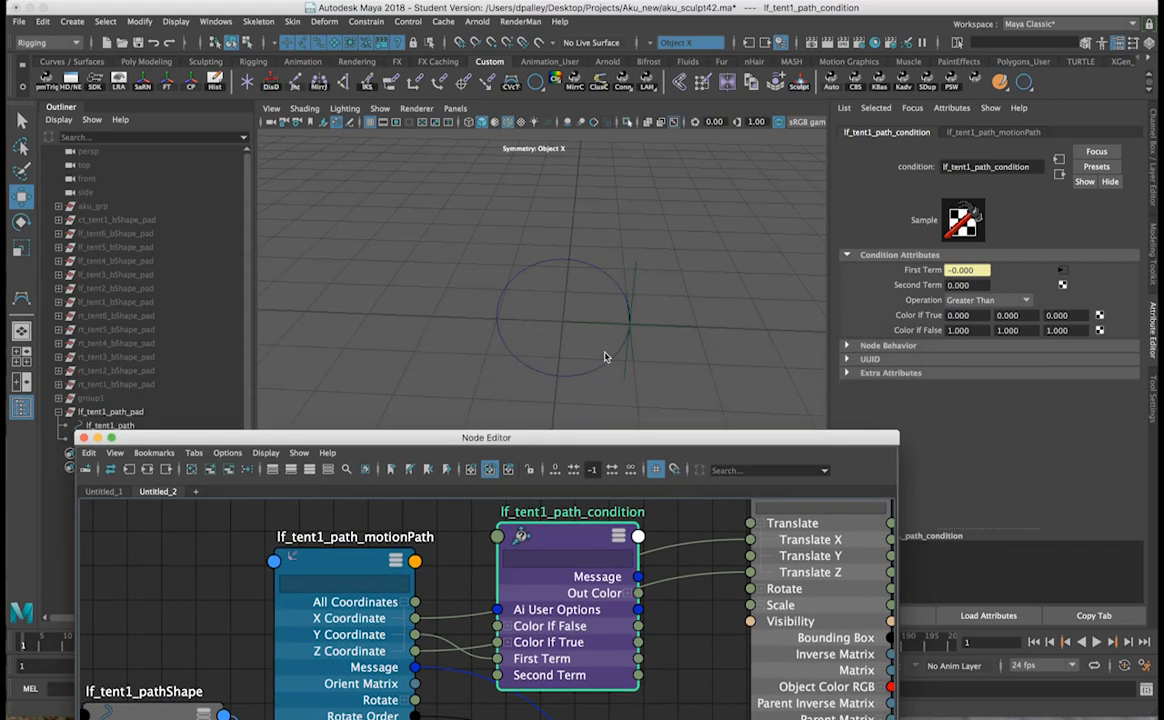
drag(600, 447, 641, 489)
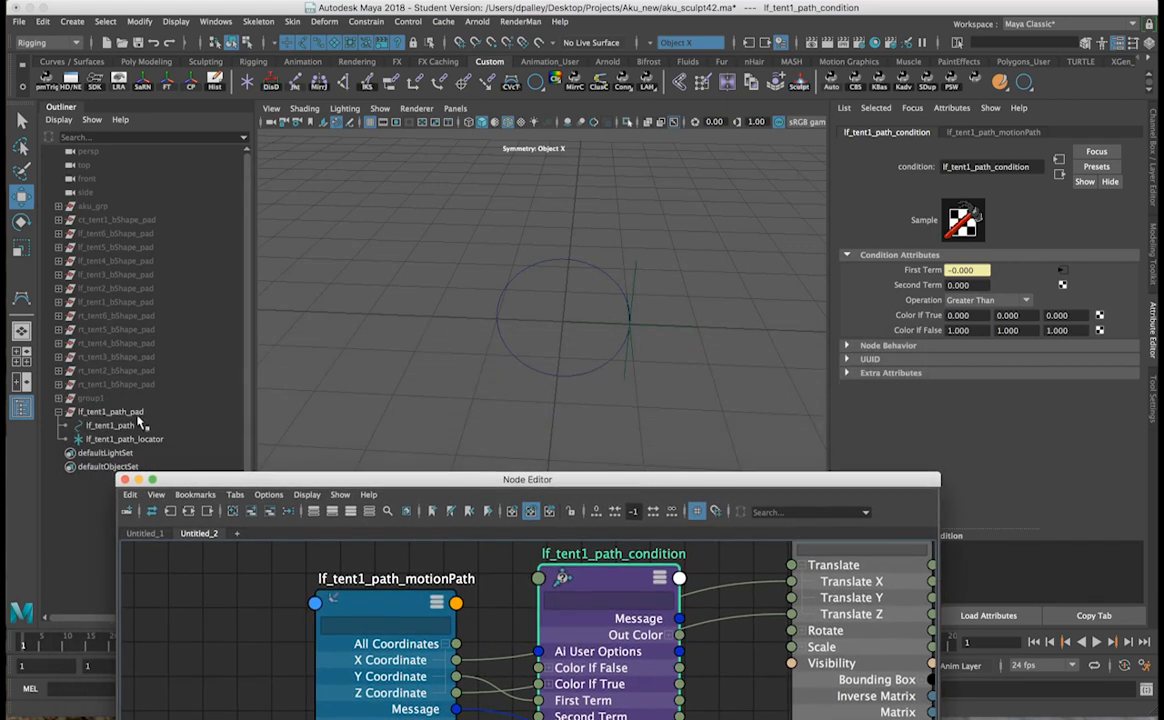
click(112, 414)
click(112, 418)
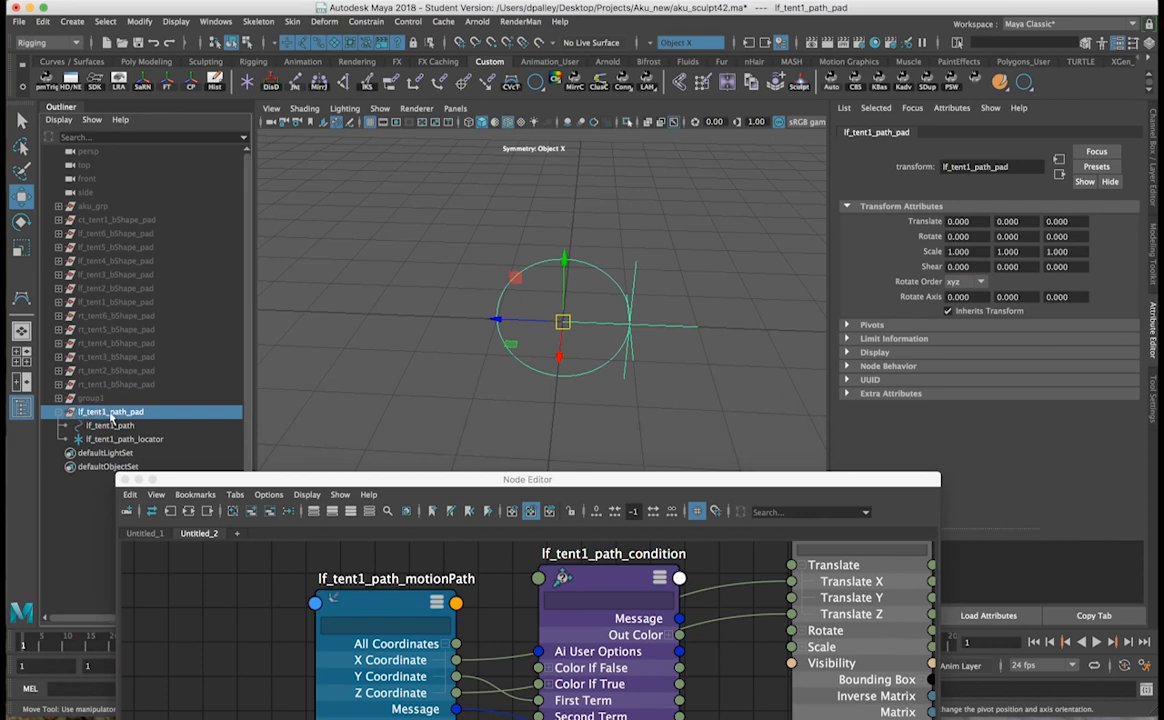
double_click(109, 413)
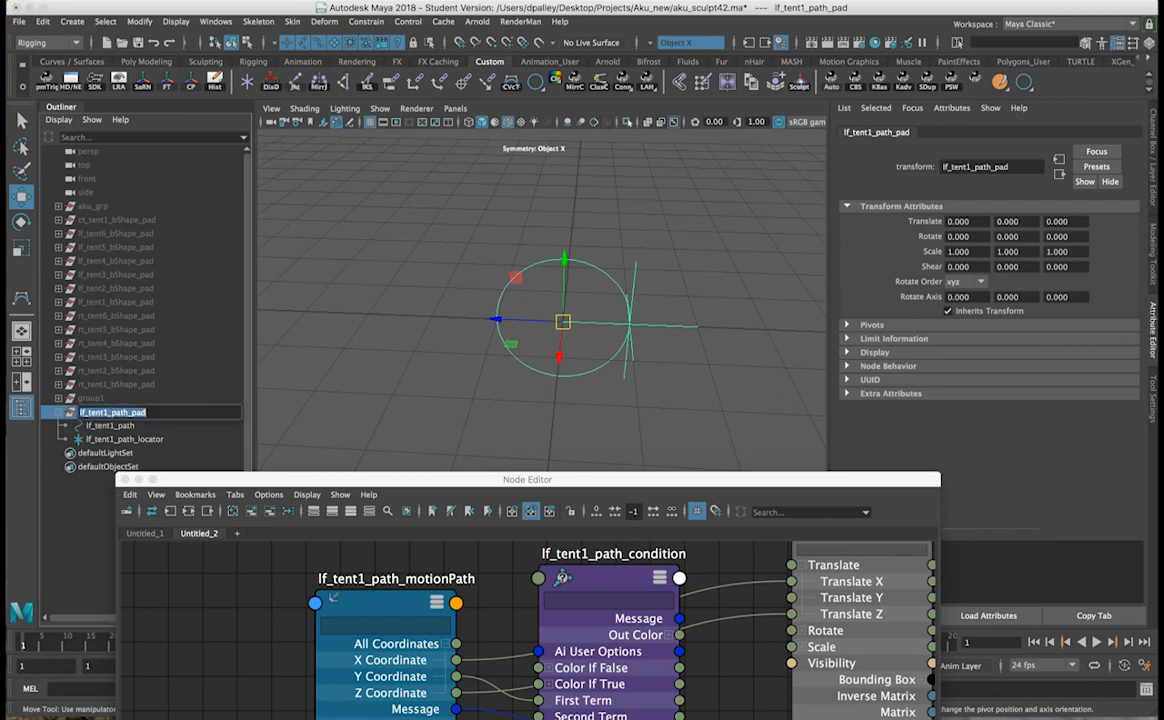
key(Return)
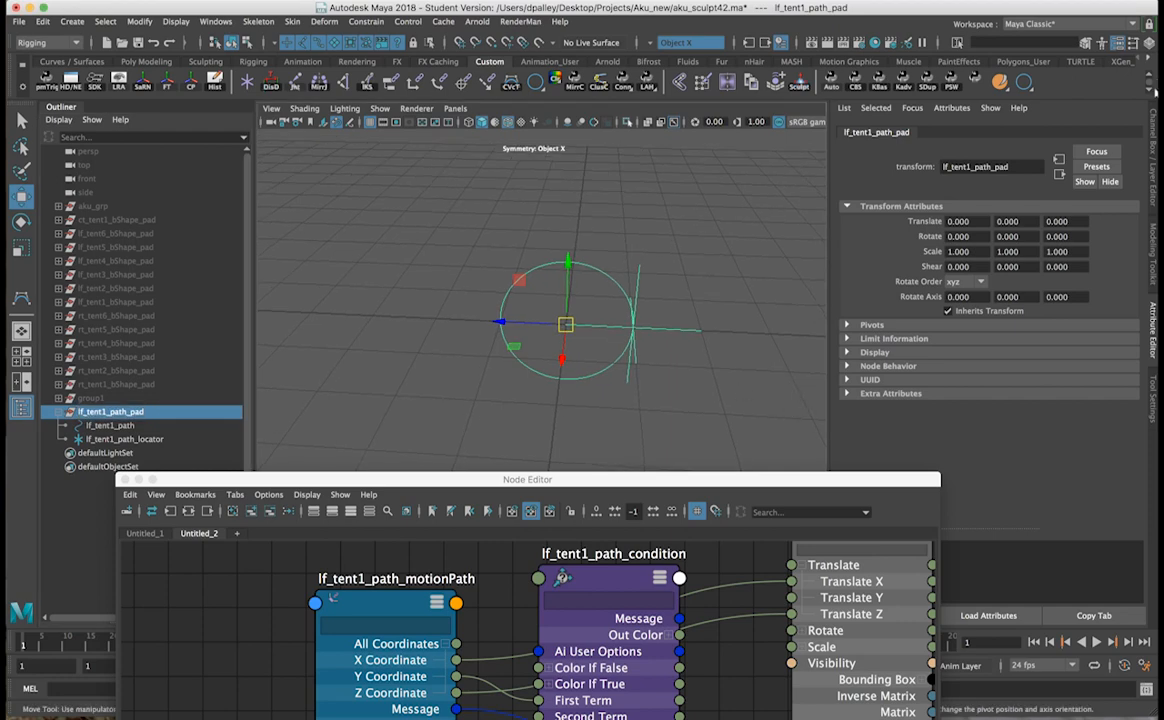
click(1150, 160)
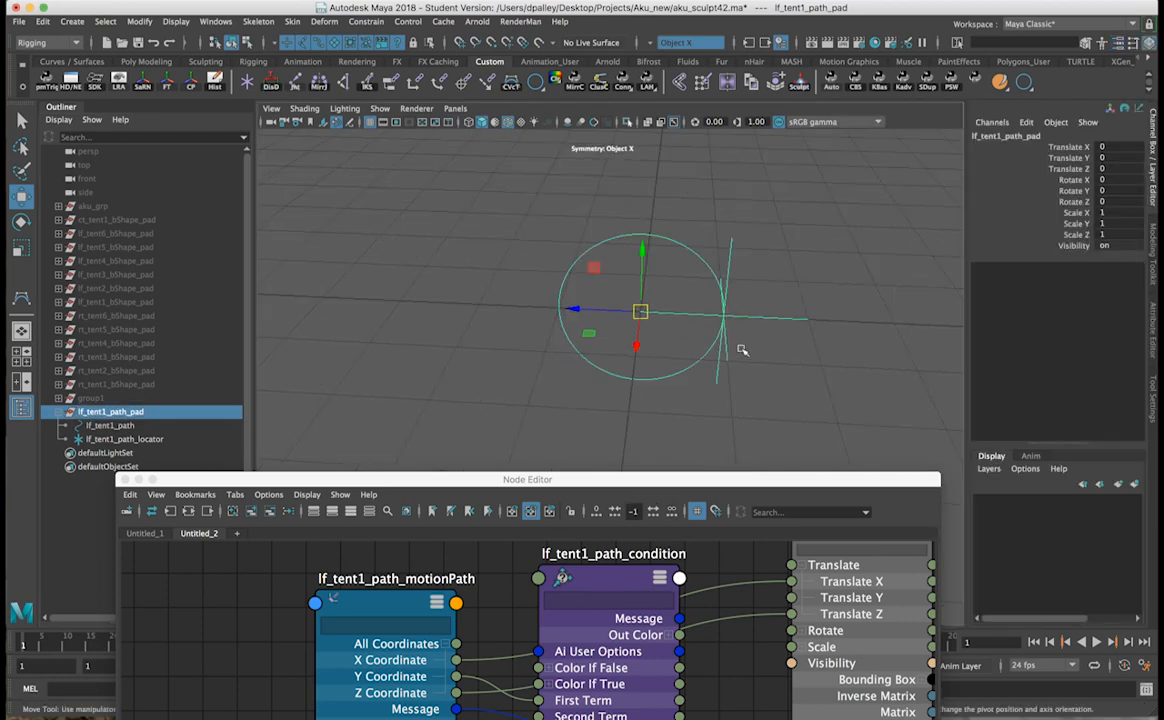
Step: Test how the circle and locator follow by moving lf_tent1_path_pad freely off the origin, and undo the moves
drag(648, 315, 455, 303)
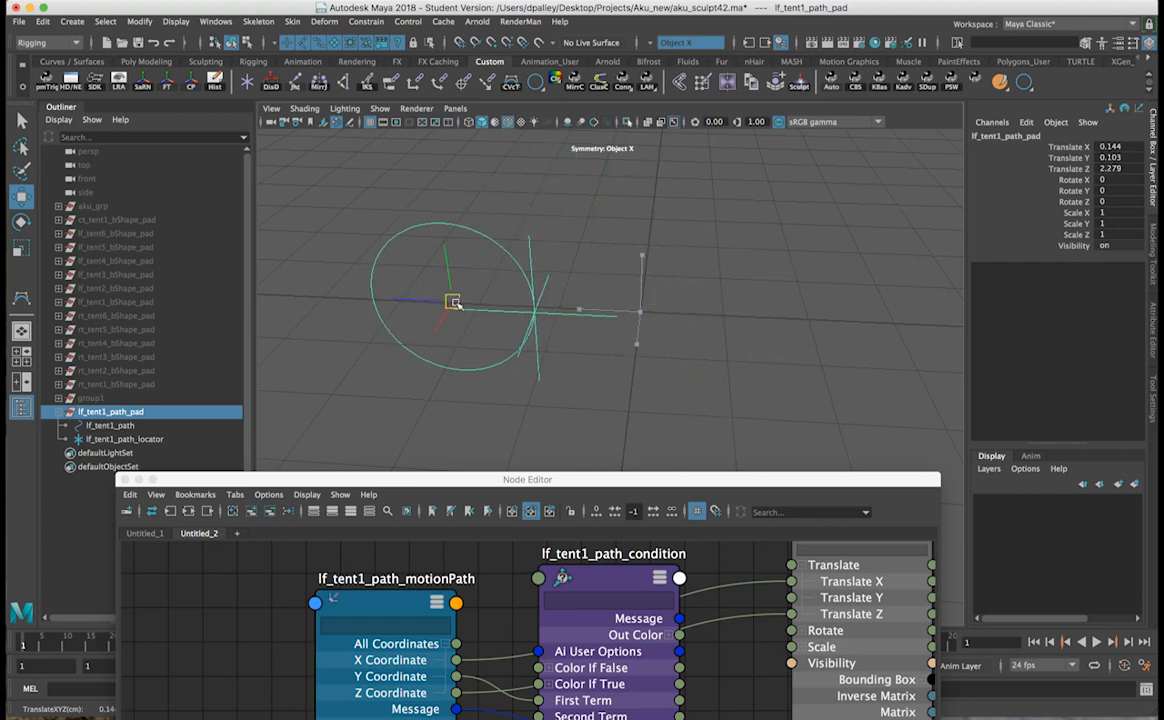
drag(452, 303, 620, 308)
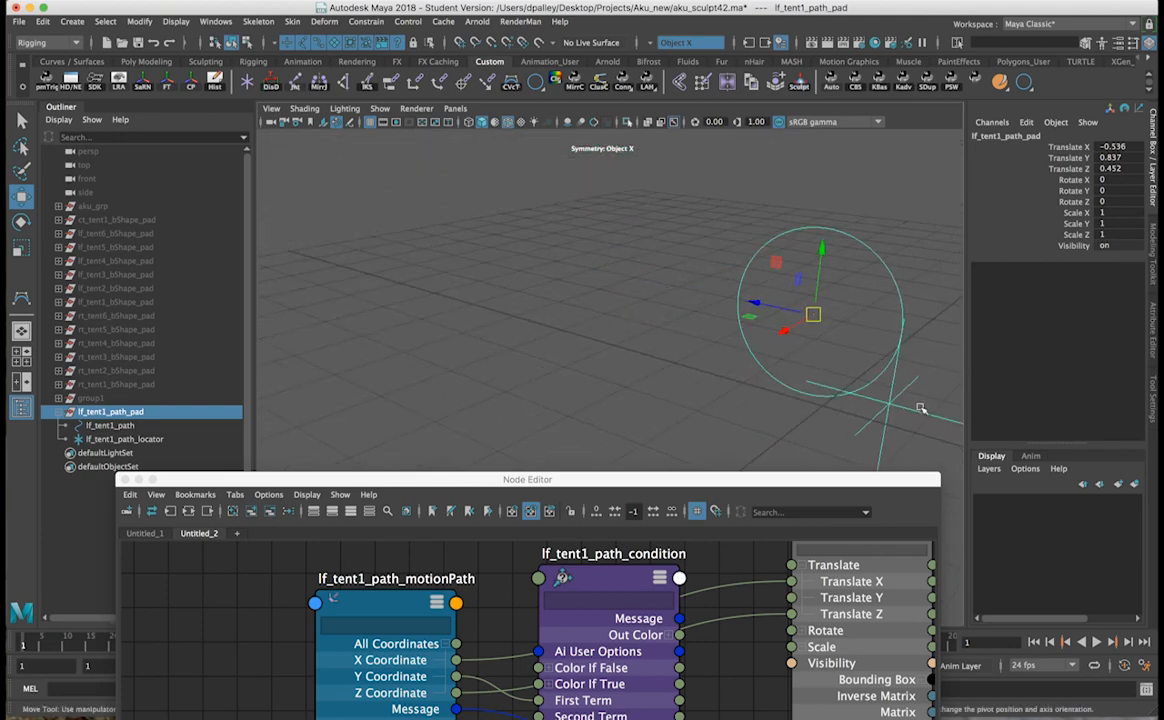
key(super+z)
key(super+z)
key(super+z)
key(super+z)
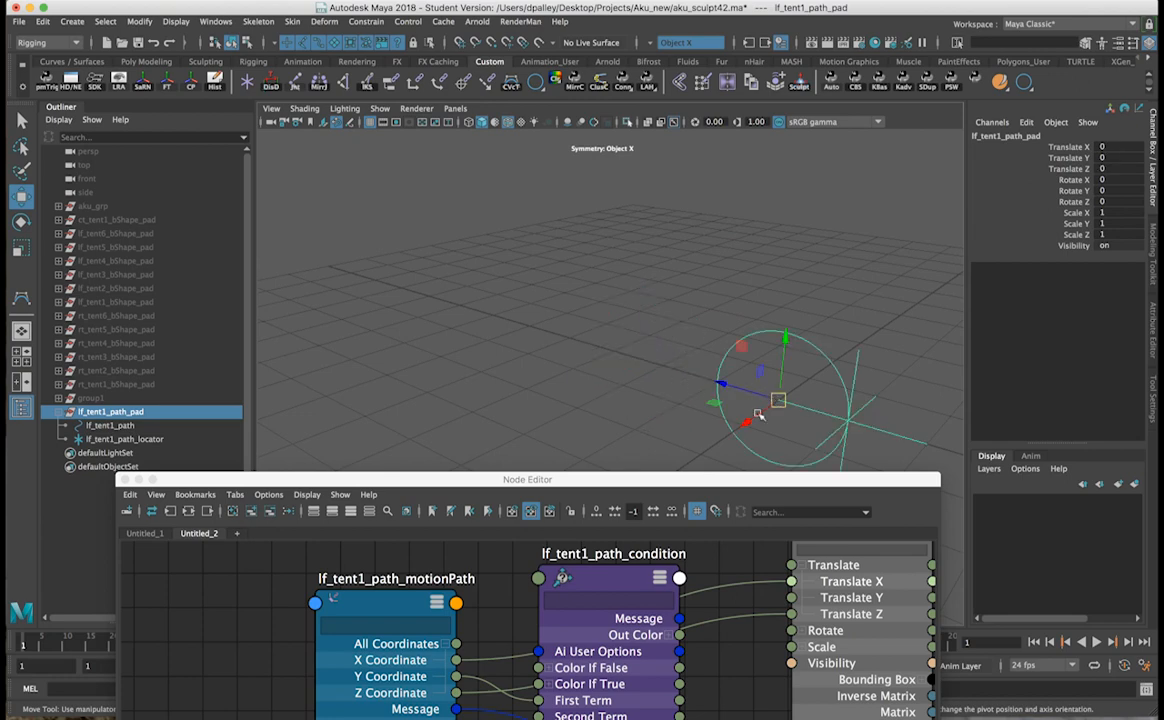
Step: Add lf_tent1_path_pad to the node graph and connect its Translate Y to the condition node's Second Term
drag(655, 479, 654, 137)
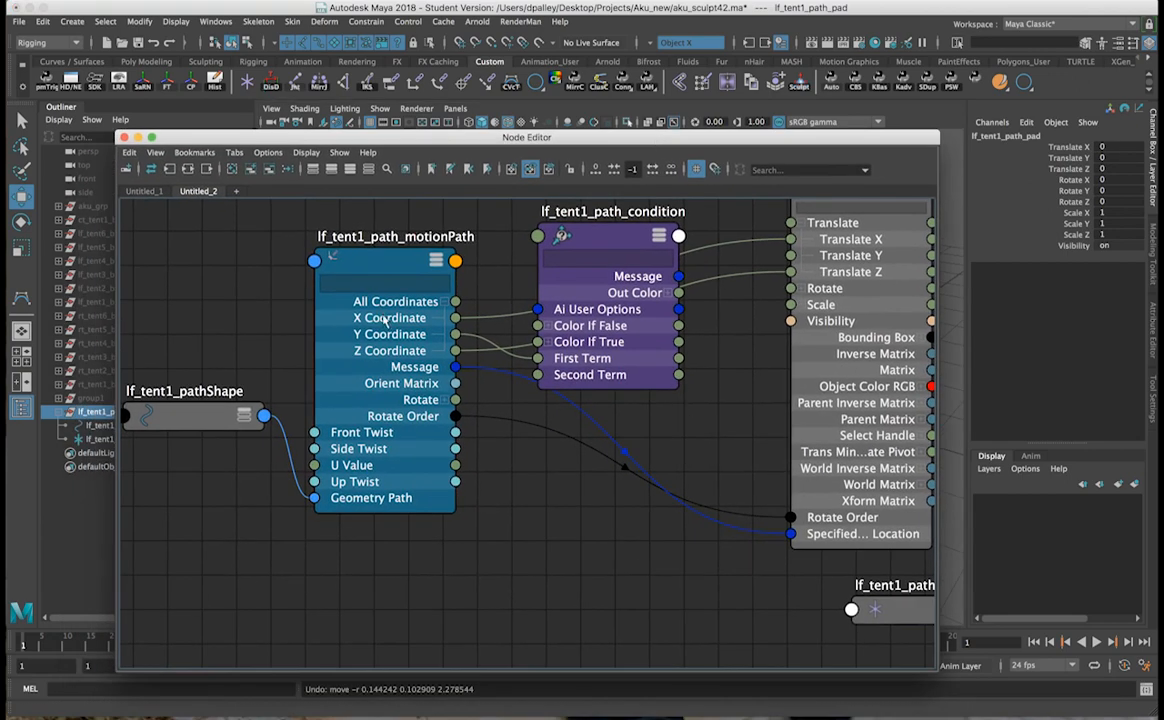
scroll(826, 341, down, 3)
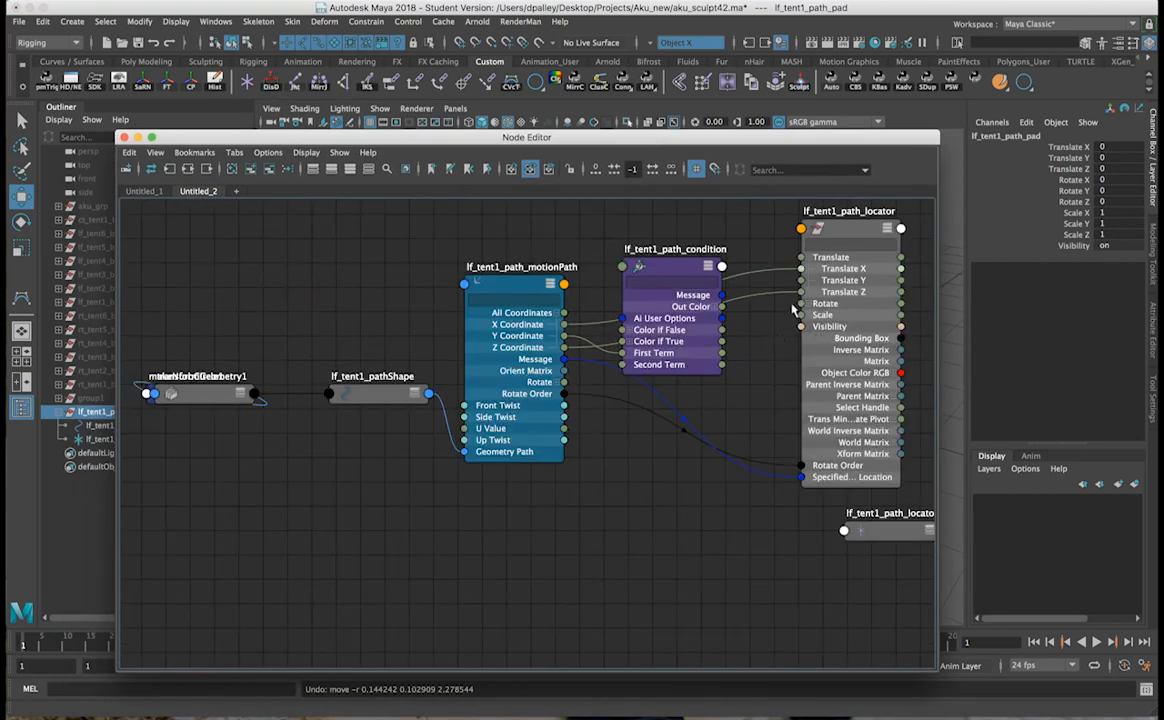
click(251, 169)
drag(434, 590, 417, 551)
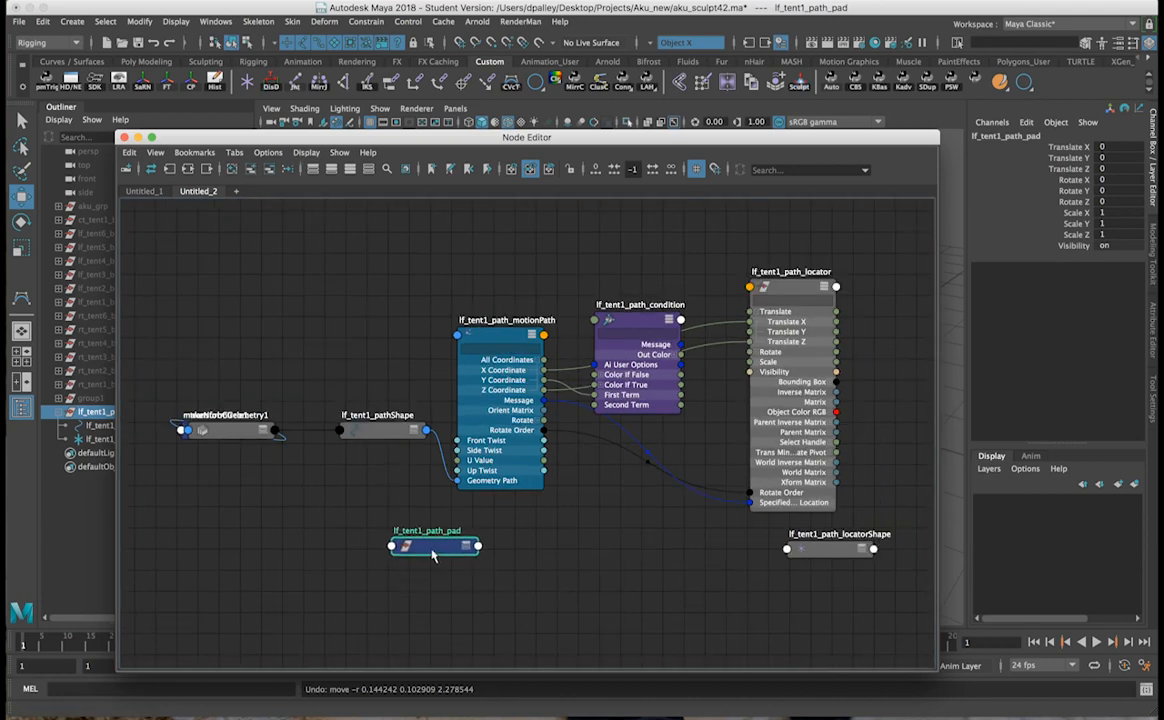
click(464, 548)
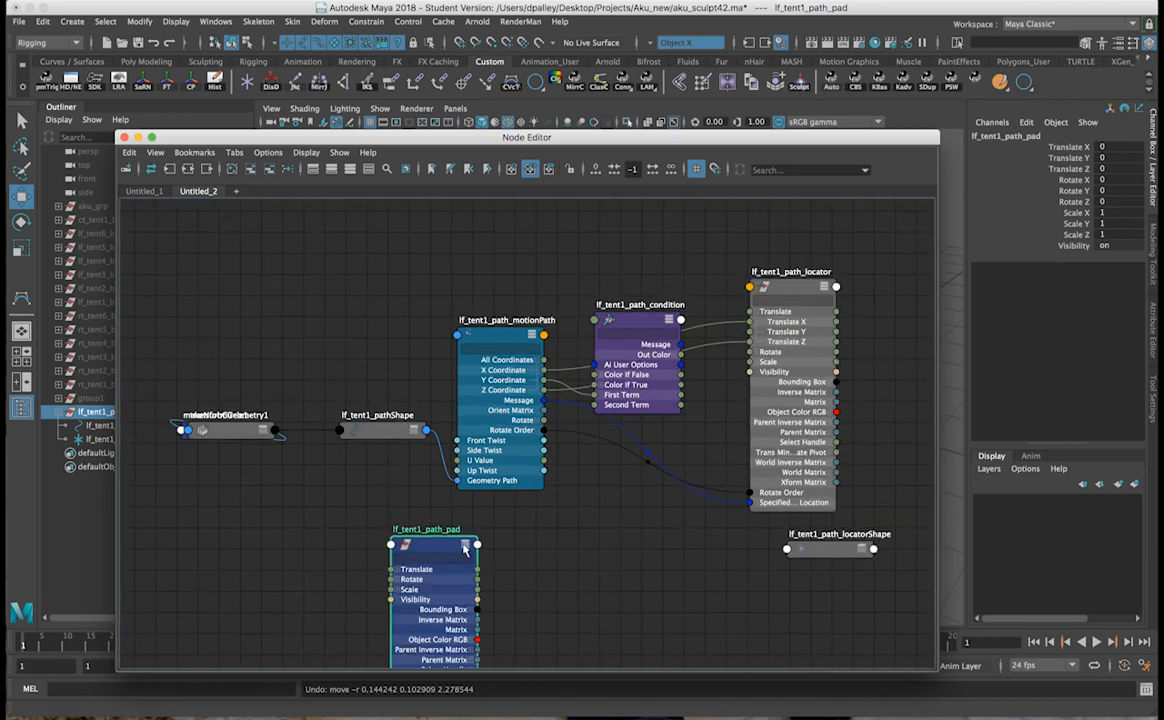
click(398, 570)
drag(478, 590, 597, 405)
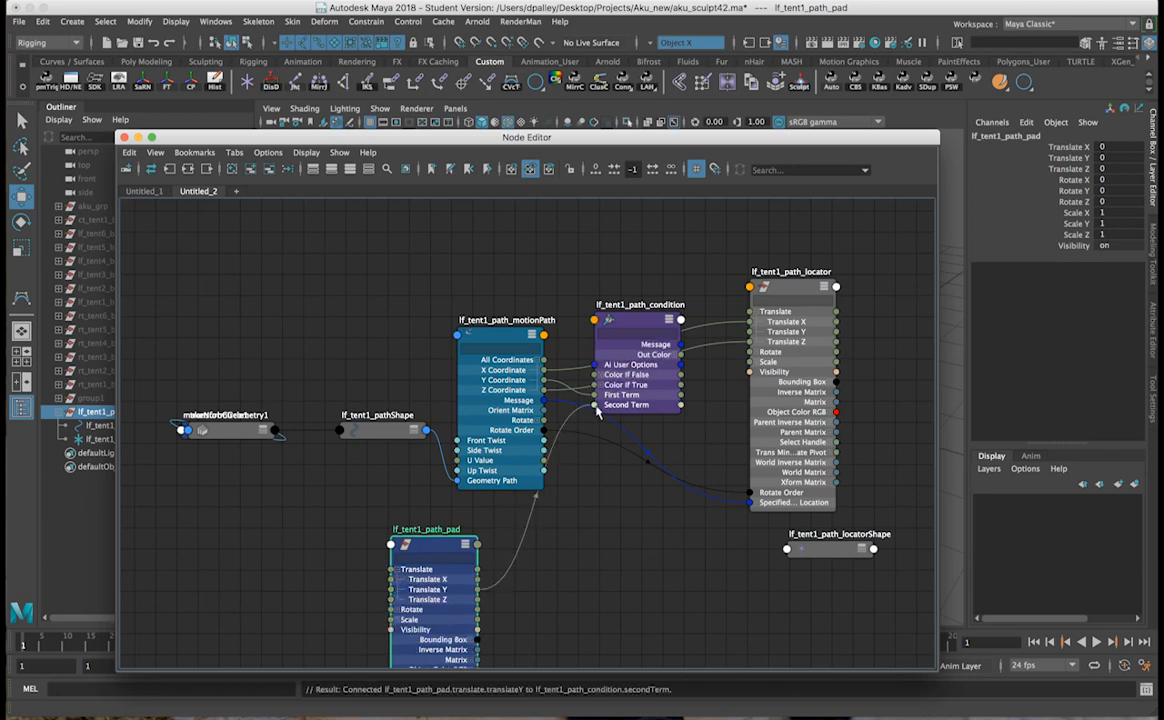
Step: Select lf_tent1_path_condition and examine the path circle in the viewport alongside the condition's node connections
click(651, 320)
drag(737, 144, 696, 486)
alt+drag(849, 400, 831, 238)
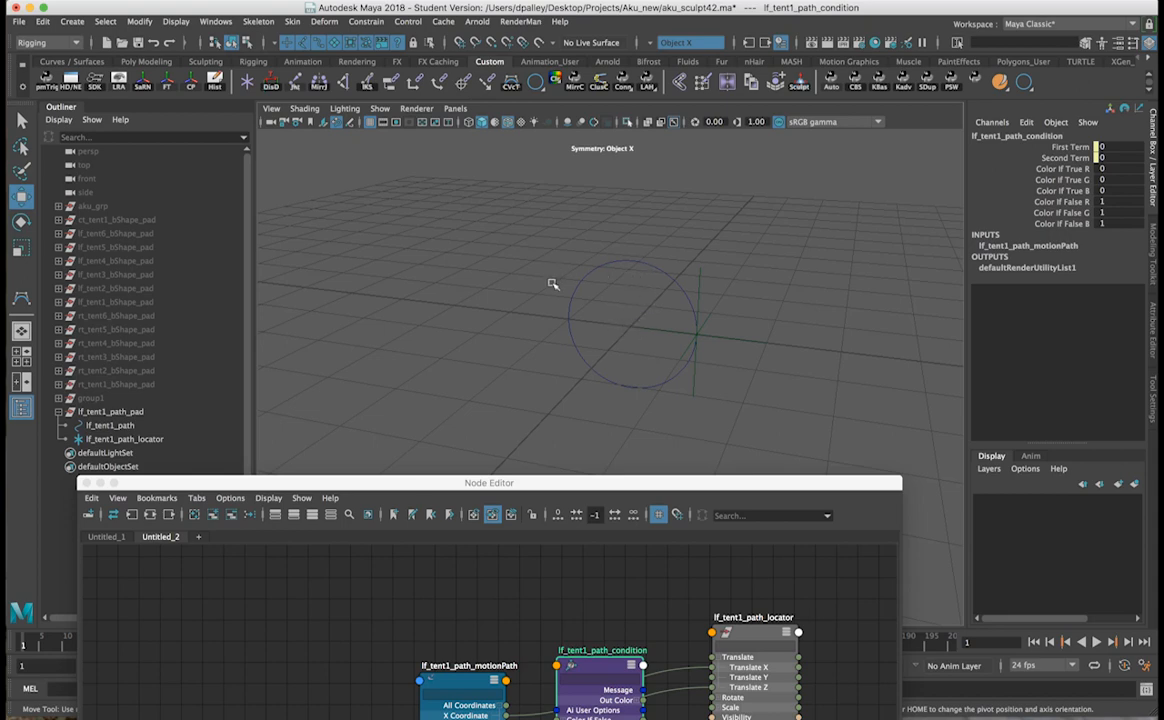
drag(616, 493, 613, 463)
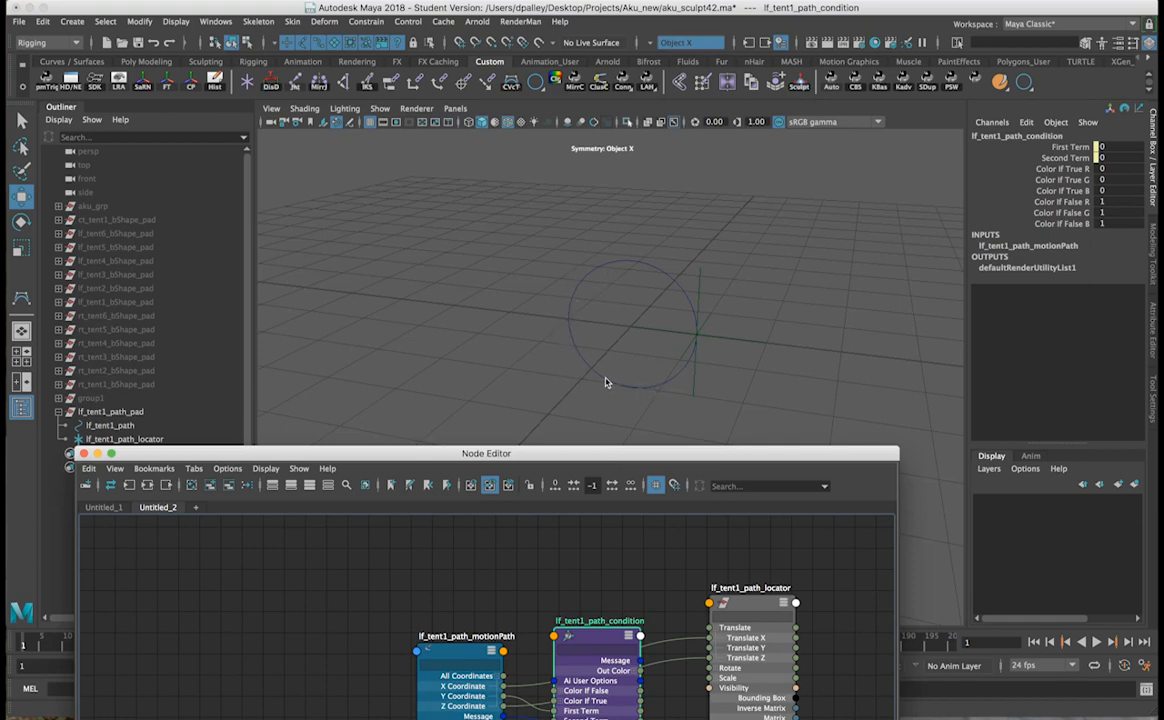
drag(704, 464, 731, 148)
scroll(726, 394, up, 4)
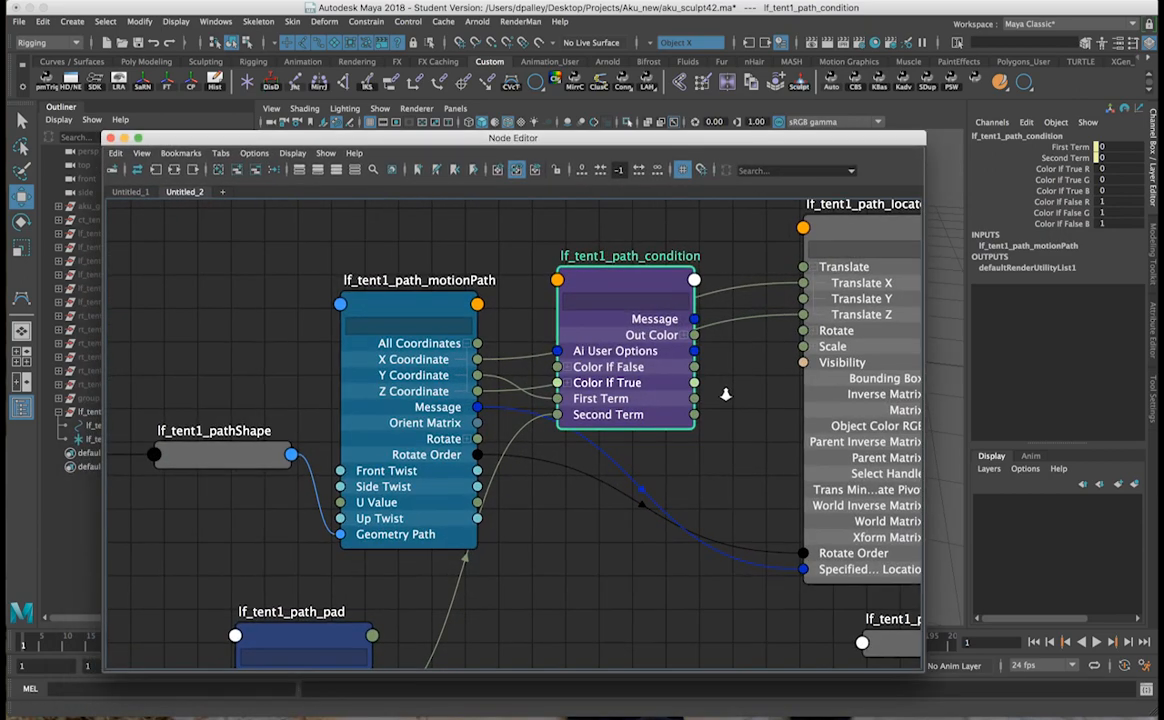
Step: Connect the motion path's Y Coordinate to the condition node's Color If True R, and lf_tent1_path_pad's Translate Y to Color If False R
click(566, 382)
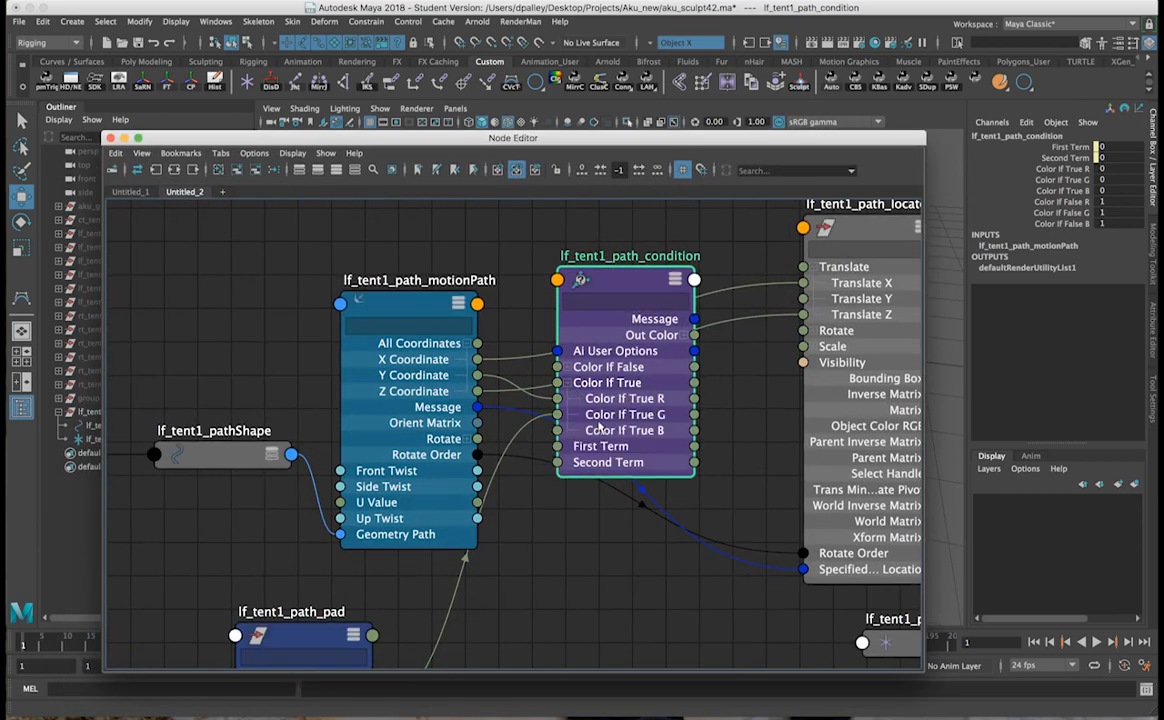
drag(540, 390, 560, 399)
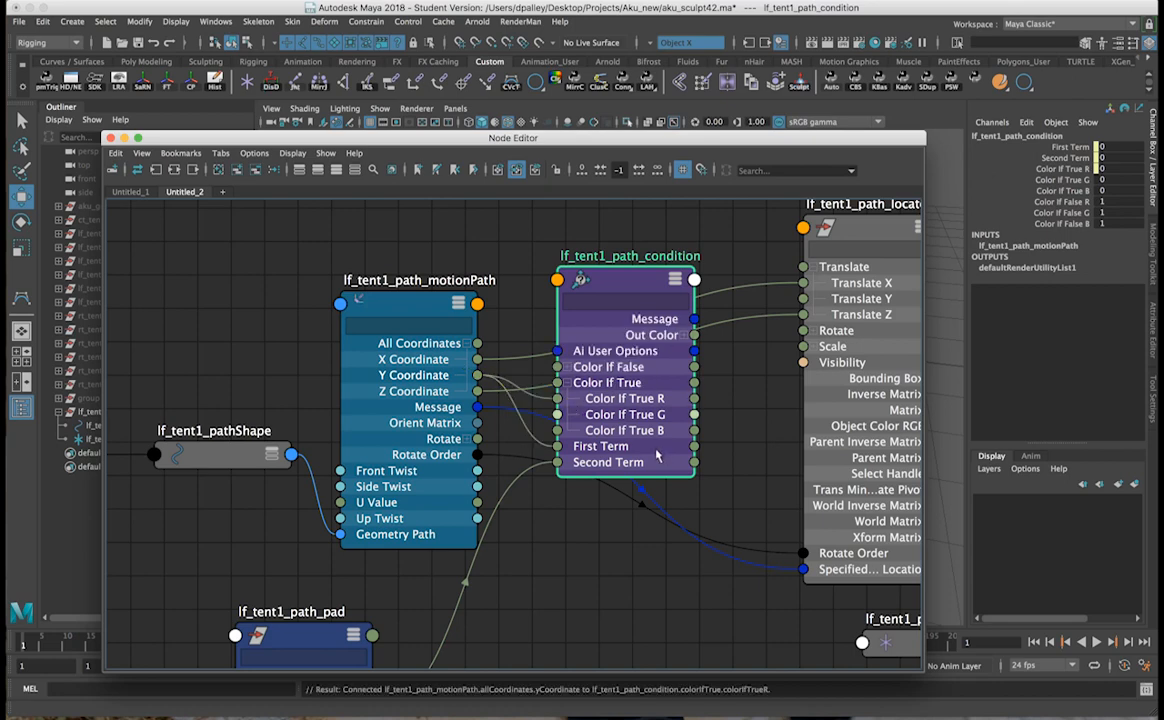
click(576, 364)
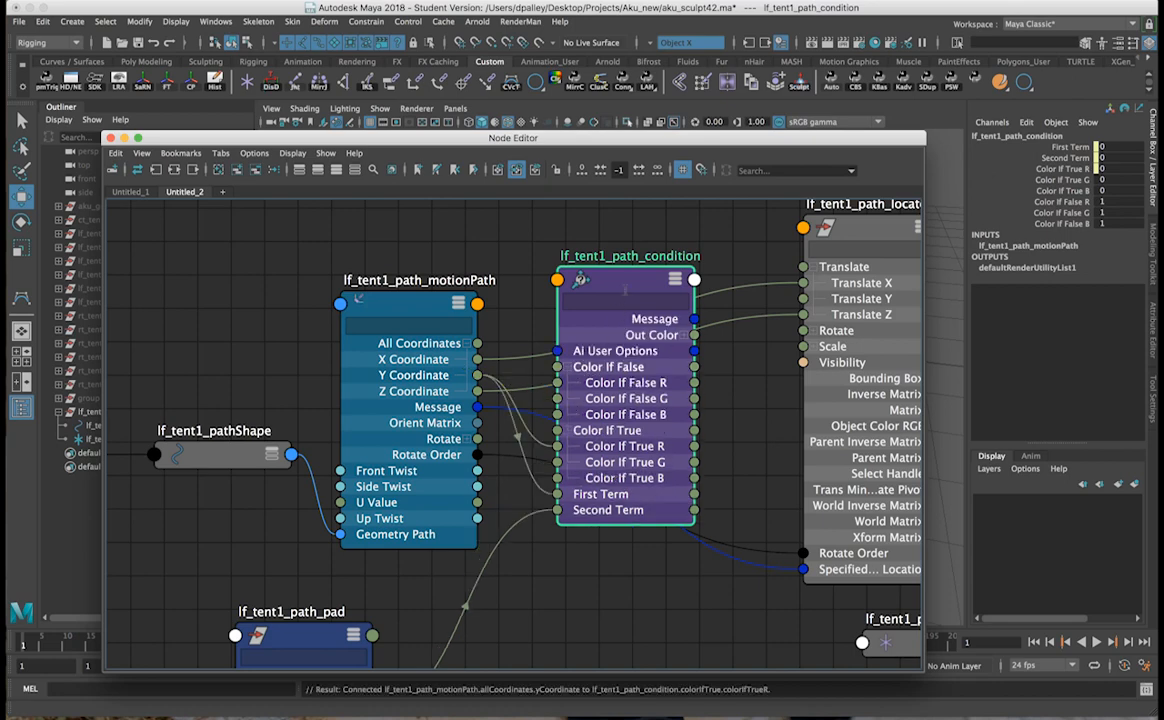
drag(638, 274, 653, 248)
alt+right_drag(499, 619, 448, 610)
alt+middle_drag(450, 609, 455, 545)
drag(396, 634, 568, 331)
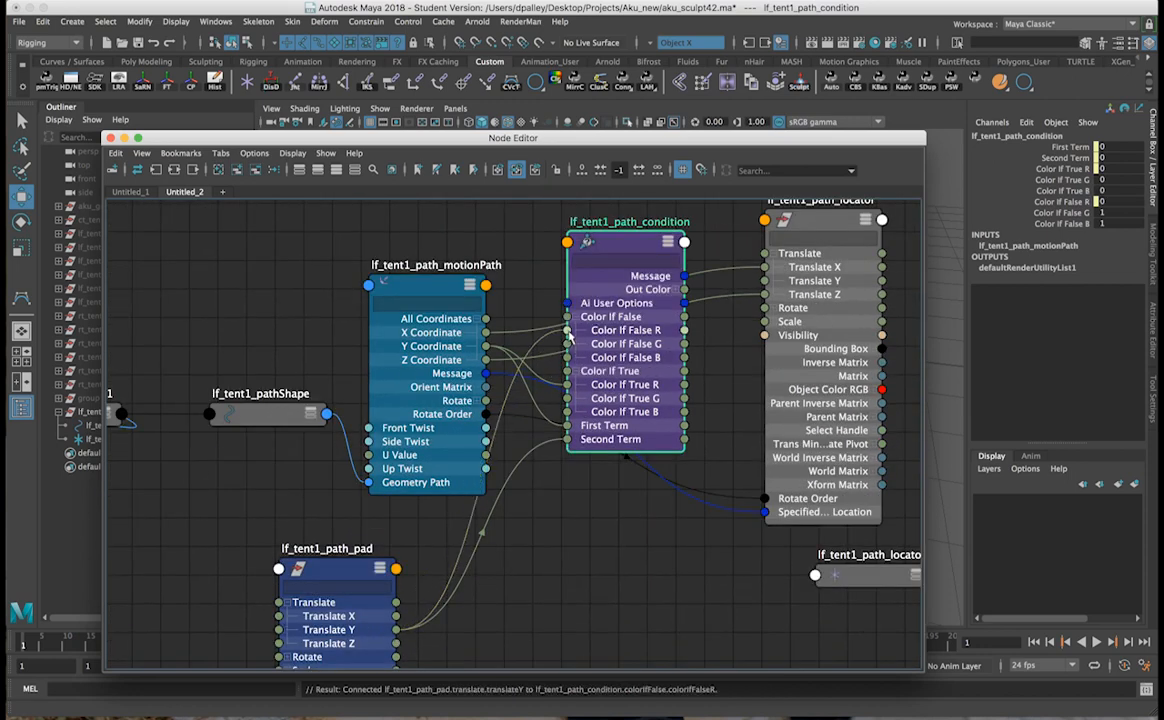
Step: Connect the condition node's Out Color R to the Translate Y of lf_tent1_path_locator
drag(614, 137, 640, 396)
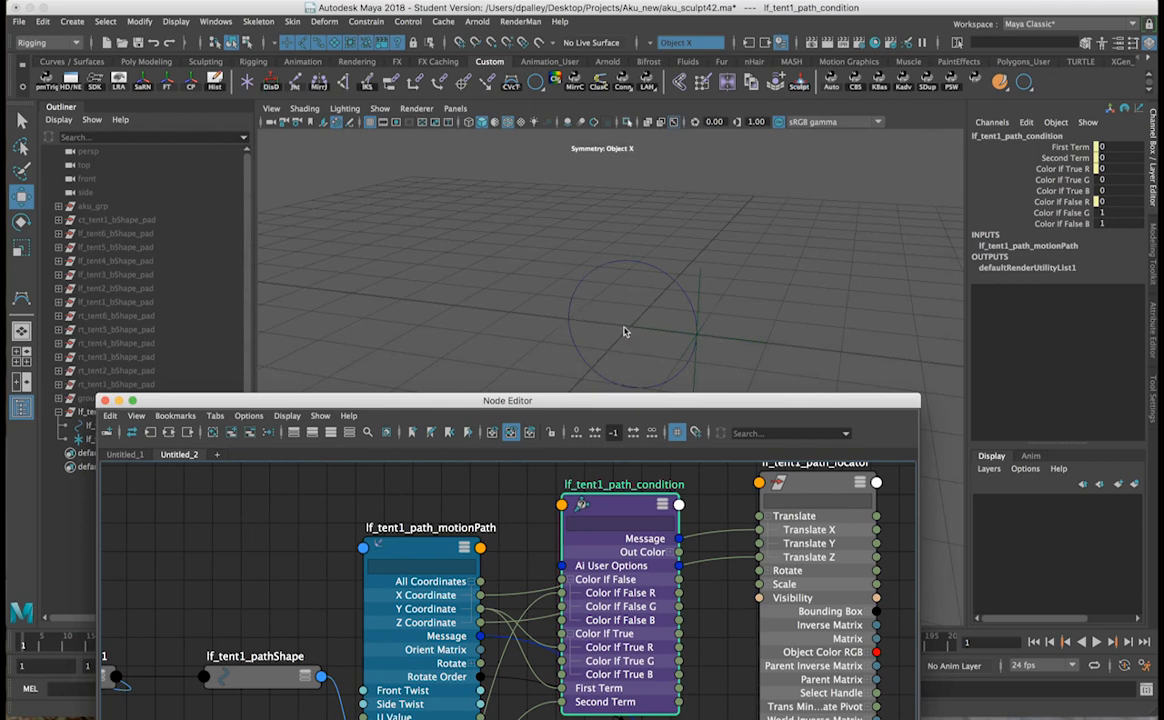
drag(755, 399, 705, 258)
click(620, 411)
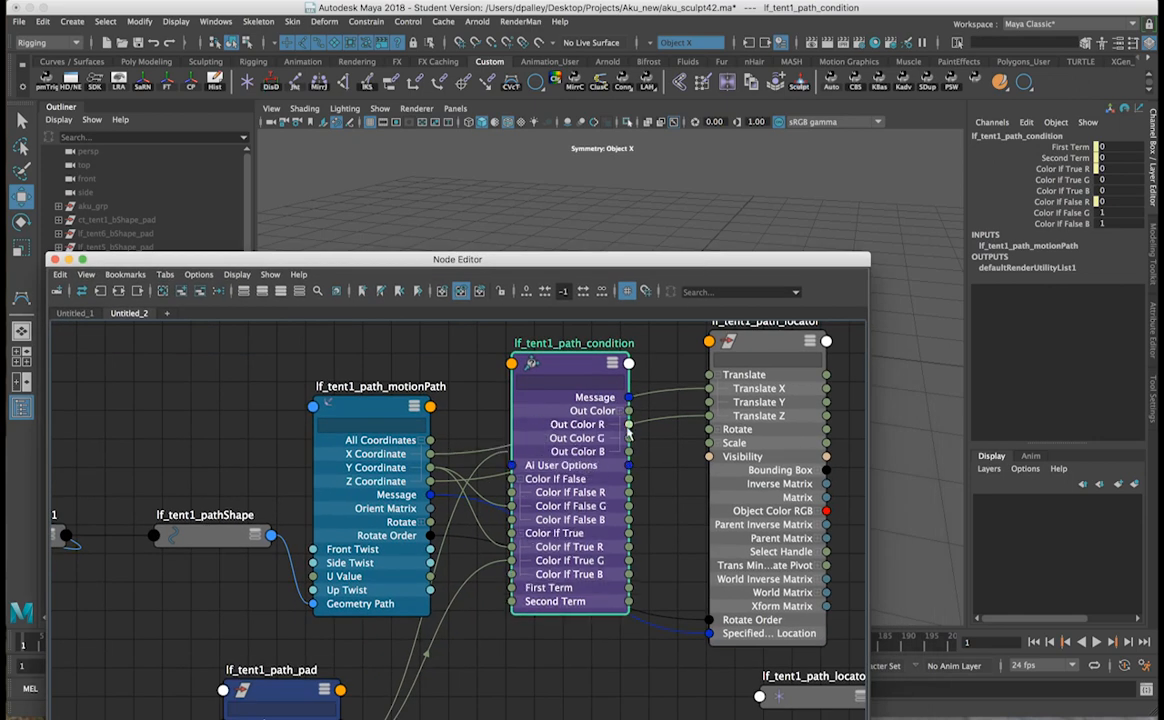
drag(629, 424, 709, 402)
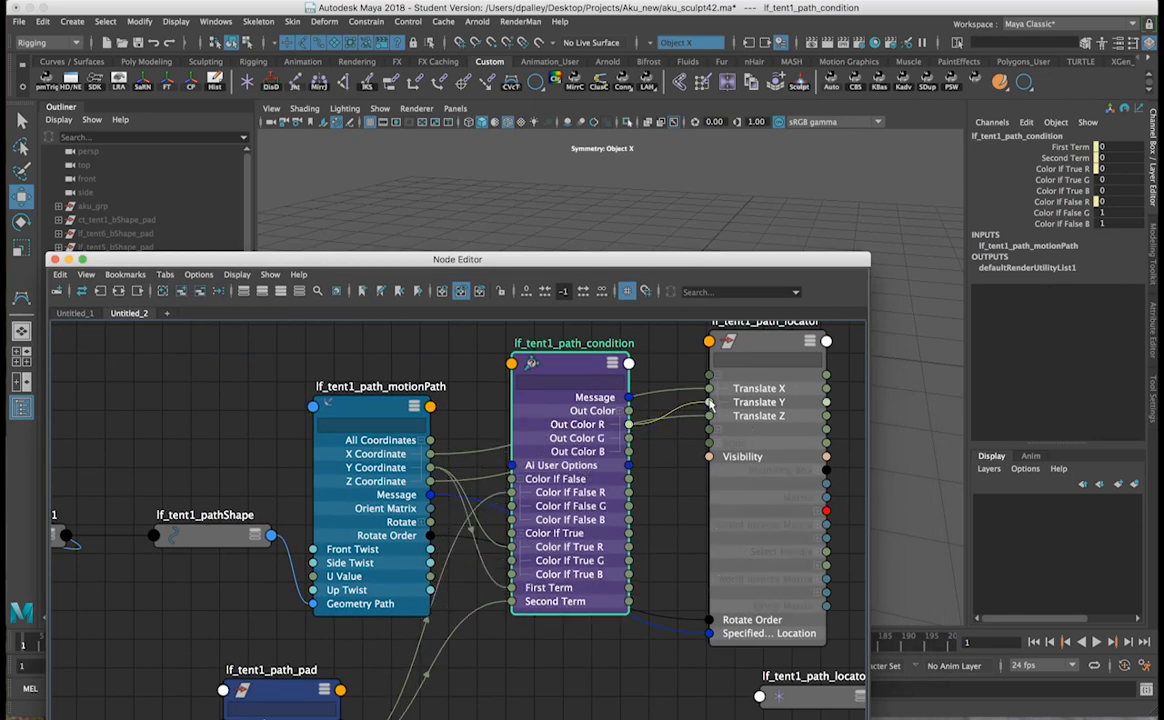
Step: Test lf_tent1_path_locator's travel around the circle by varying the U Value of lf_tent1_path_motionPath
drag(710, 262, 705, 526)
mouse_move(676, 409)
alt+mouse_down()
mouse_move(688, 421)
mouse_move(730, 403)
mouse_move(727, 364)
mouse_move(692, 406)
alt+mouse_up()
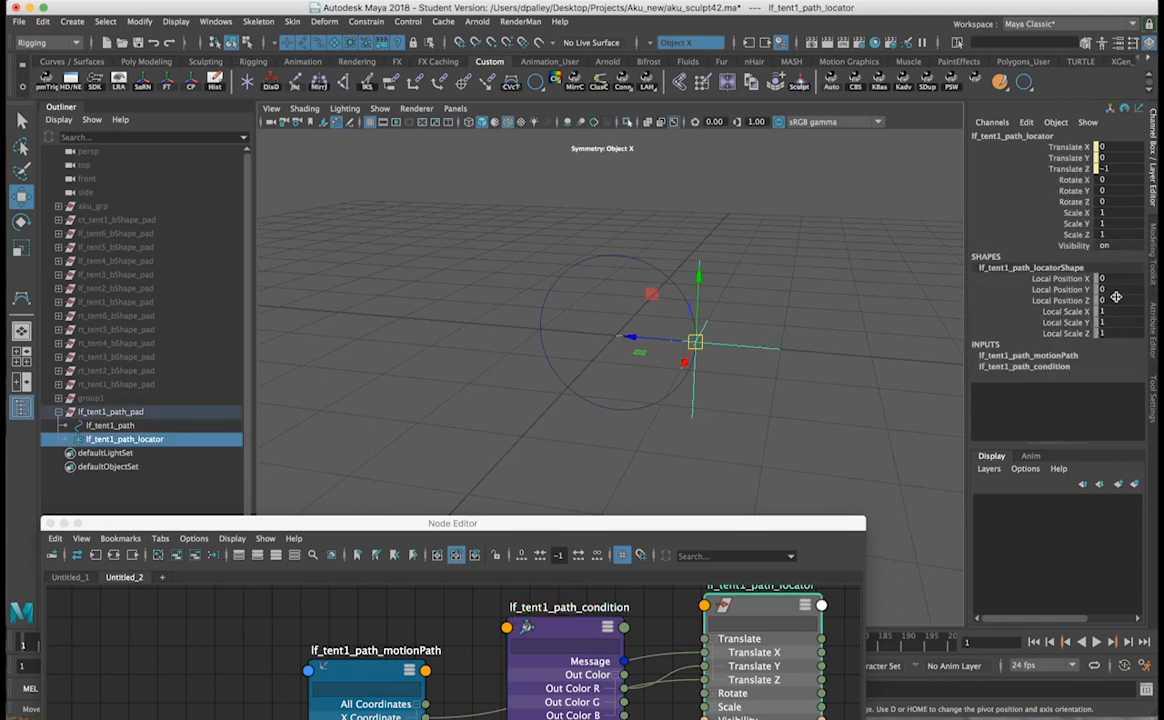
click(1034, 357)
middle_drag(816, 364, 822, 366)
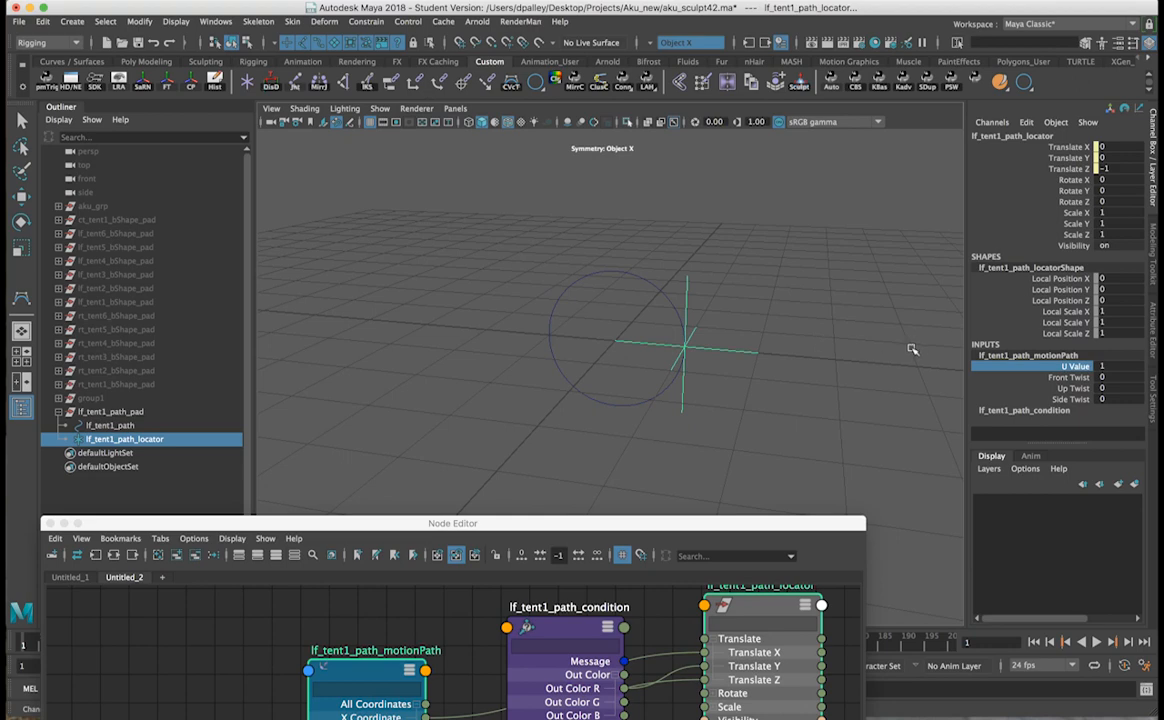
mouse_move(796, 340)
middle_down()
mouse_move(769, 341)
mouse_move(779, 342)
middle_up()
Step: Test lf_tent1_path_pad by moving it freely off the origin and trying the Rotate tool, and undo the move
click(130, 411)
key(w)
drag(614, 330, 660, 299)
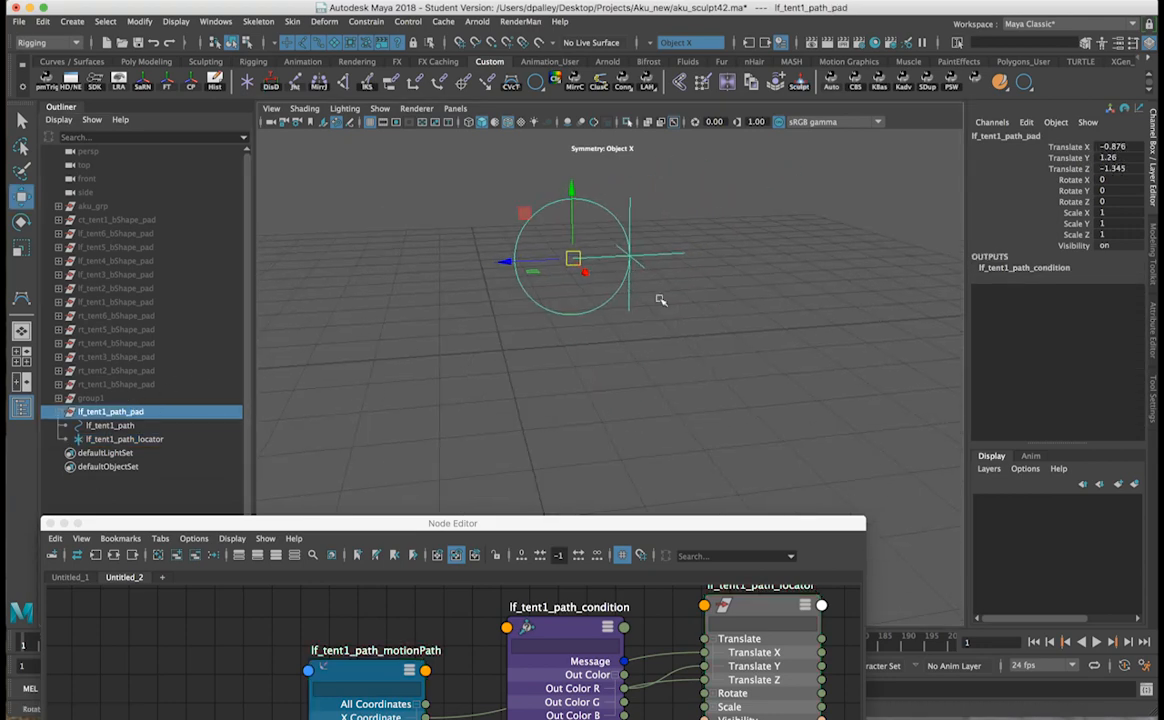
key(e)
drag(548, 262, 593, 270)
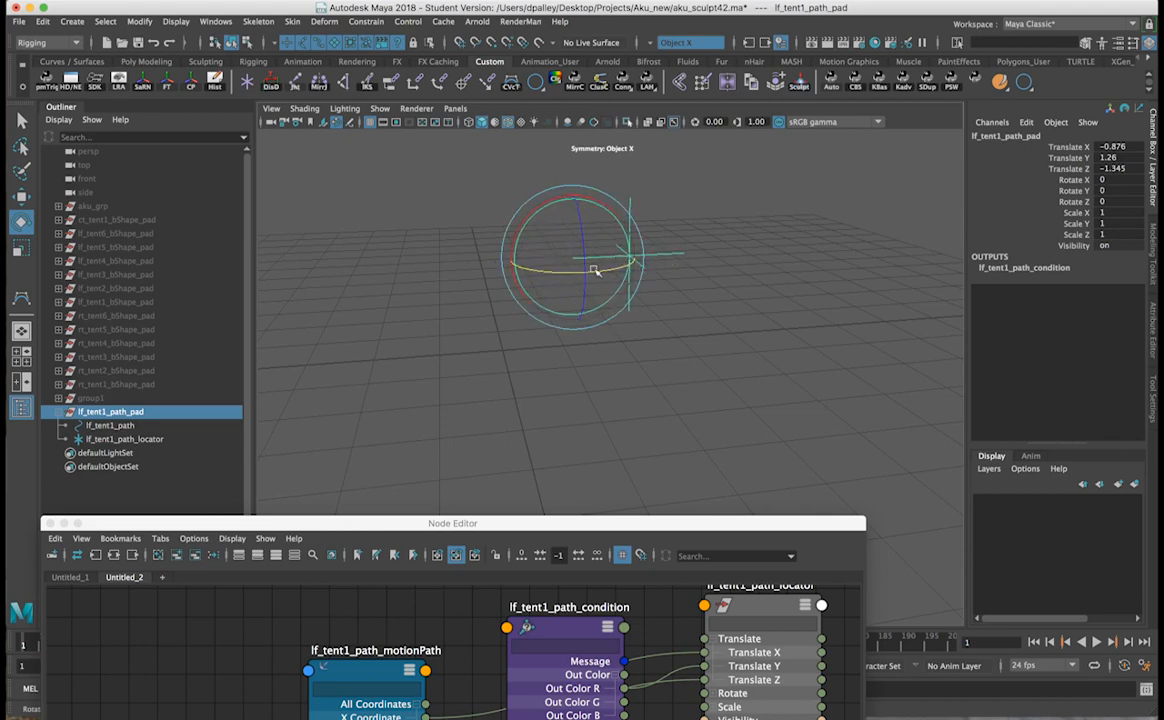
key(ctrl+z)
key(w)
alt+drag(546, 366, 523, 368)
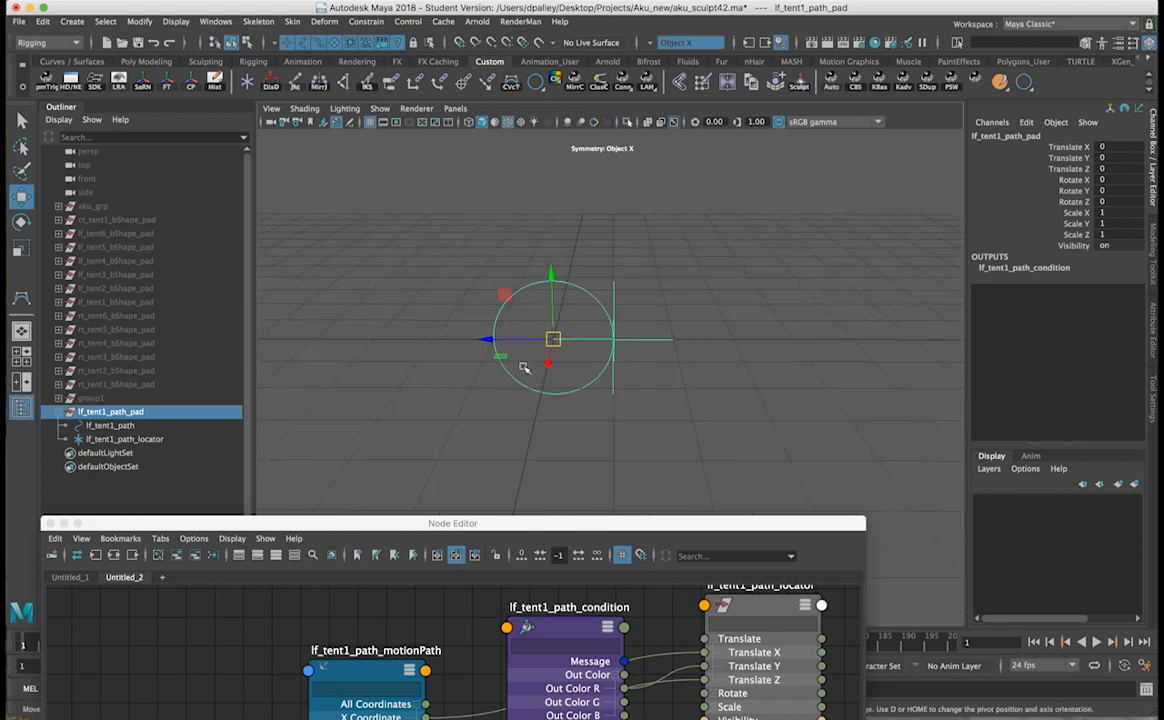
Step: Clear the selection and close the Node Editor to see the whole path circle and locator
click(746, 387)
alt+drag(683, 397, 628, 396)
click(657, 529)
drag(657, 530, 638, 474)
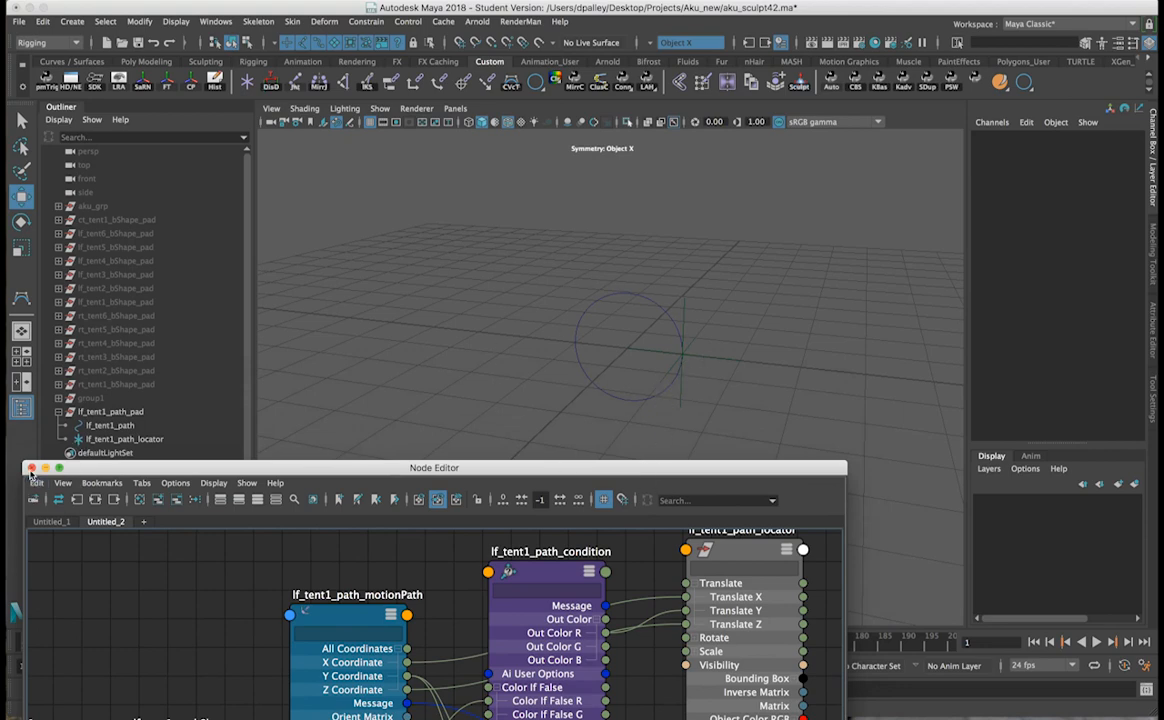
click(31, 468)
alt+drag(642, 470, 631, 374)
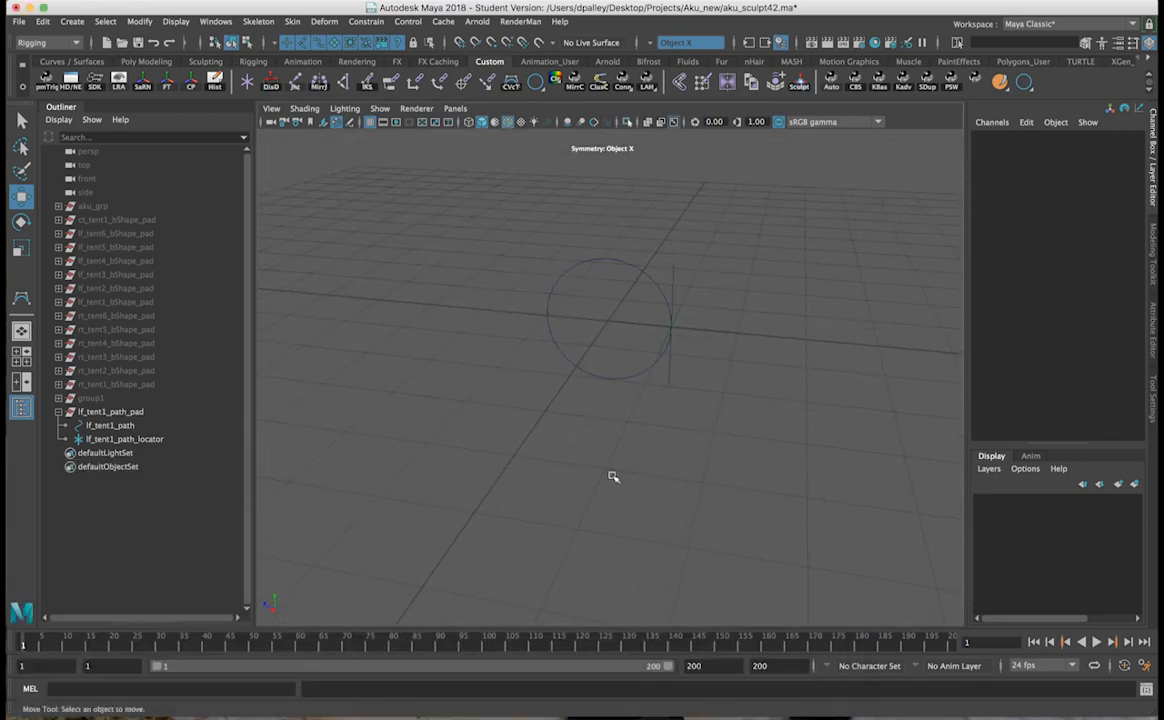
alt+drag(603, 535, 565, 520)
alt+right_drag(565, 520, 714, 465)
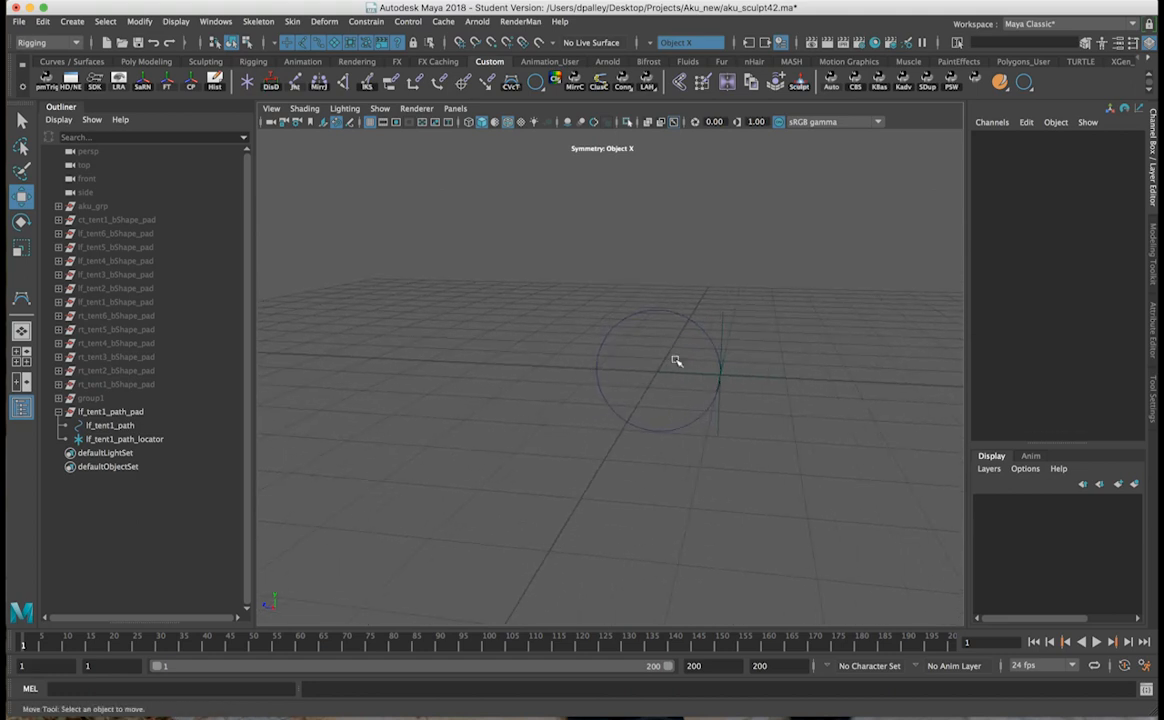
alt+drag(696, 395, 702, 399)
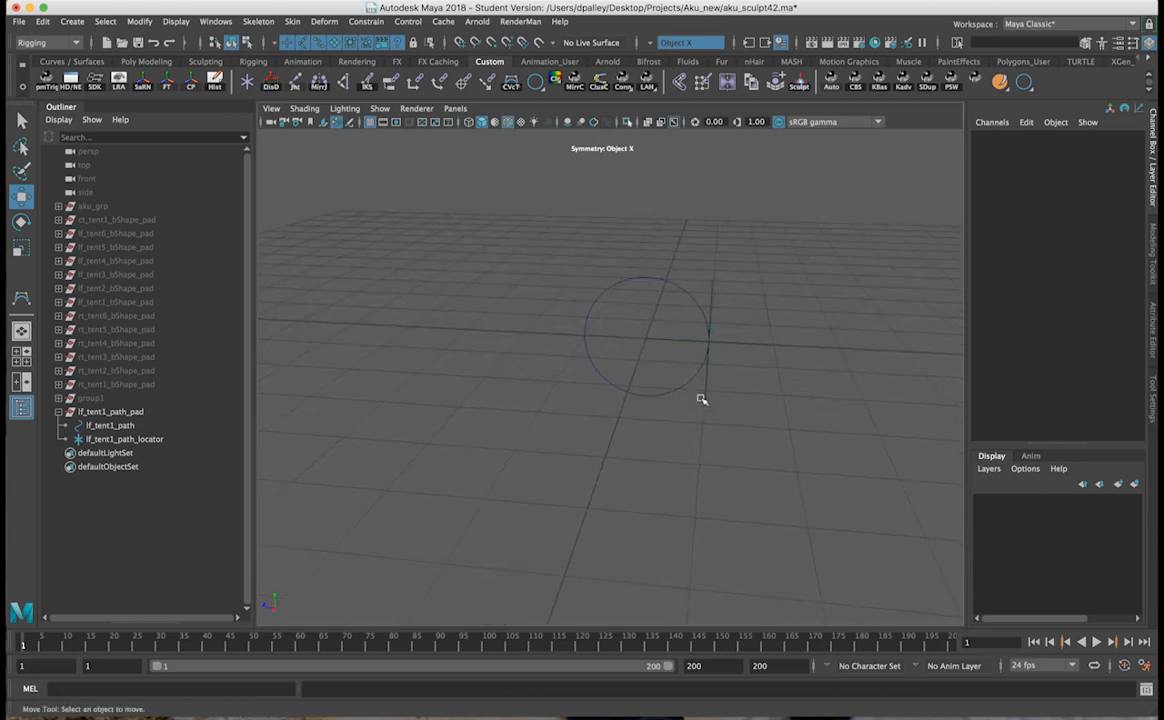
Step: Add a nonlinear Squash deformer to the lf_tent1_path circle
click(654, 279)
alt+right_drag(662, 285, 724, 296)
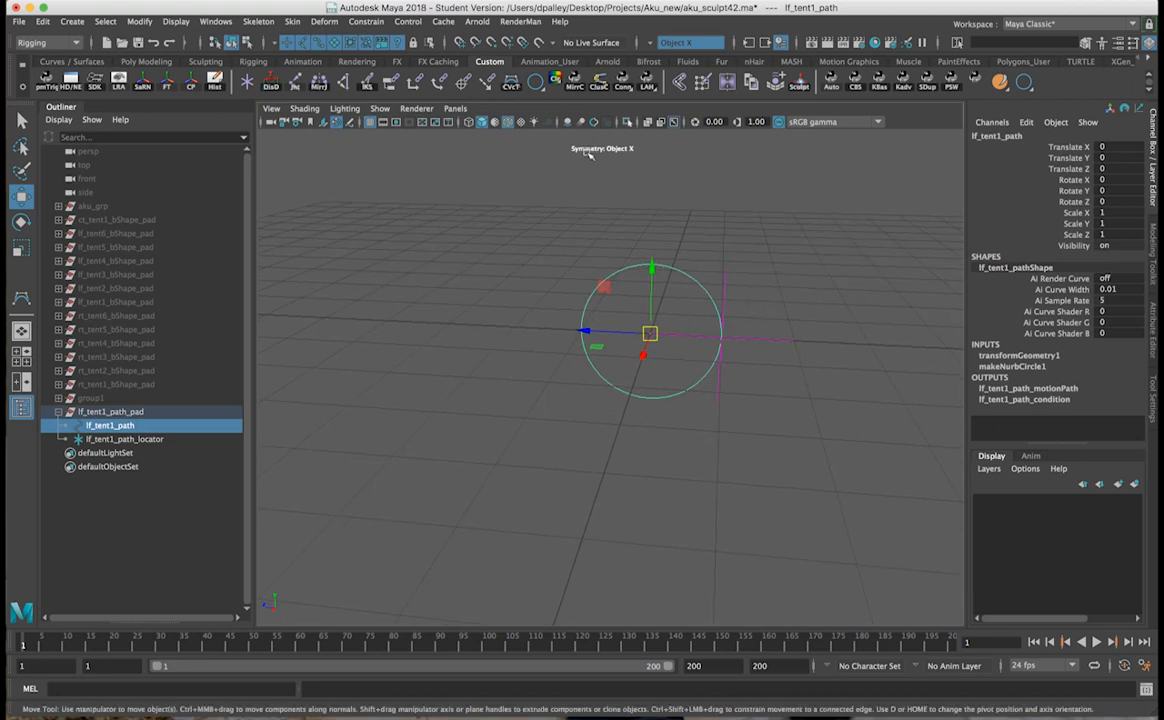
click(323, 21)
mouse_move(412, 211)
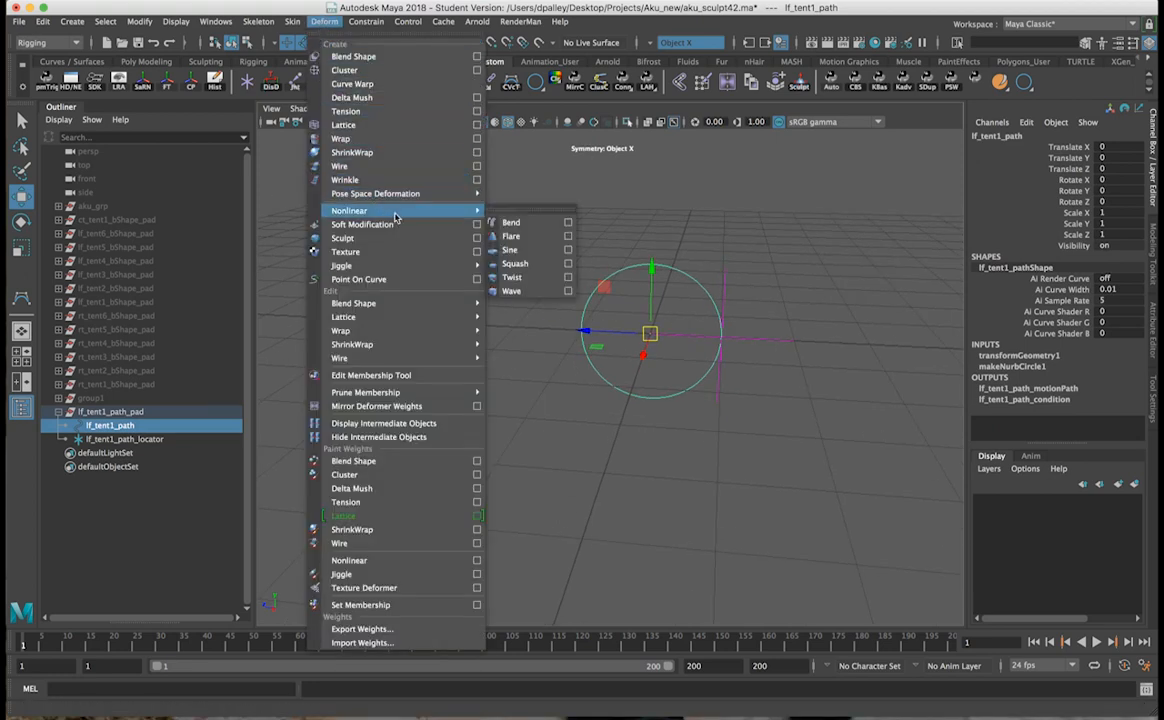
click(514, 264)
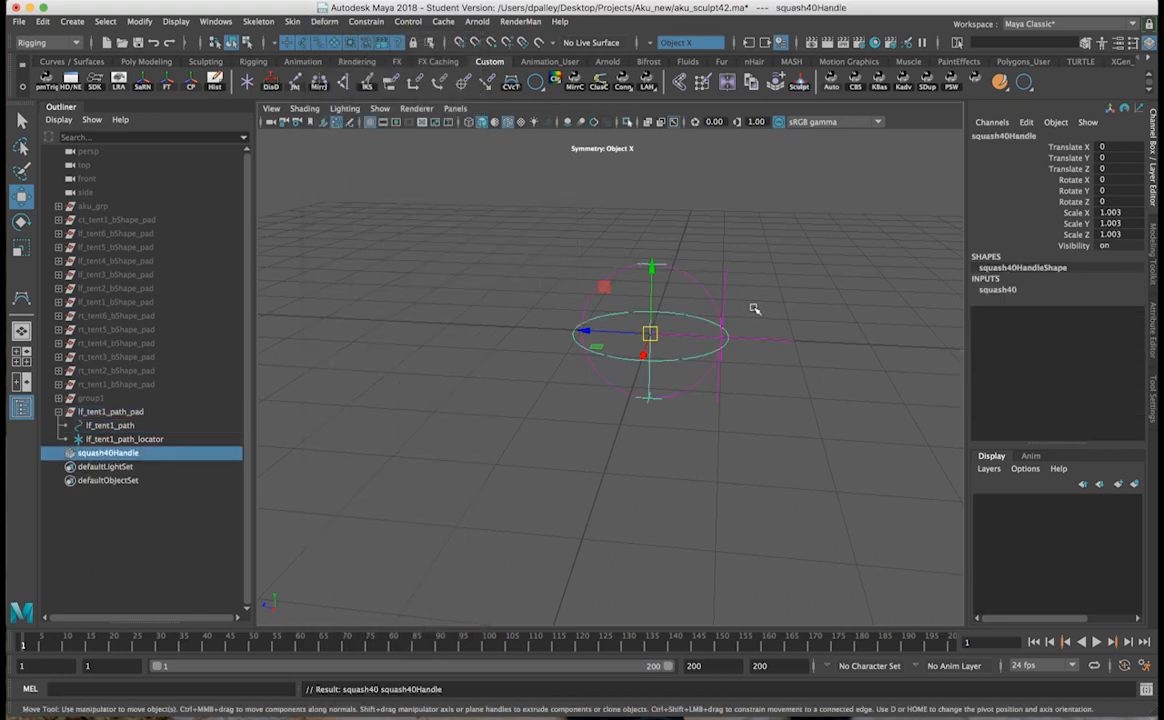
Step: Set the new squash deformer's Factor to 1 and its Expand to 0
click(1060, 290)
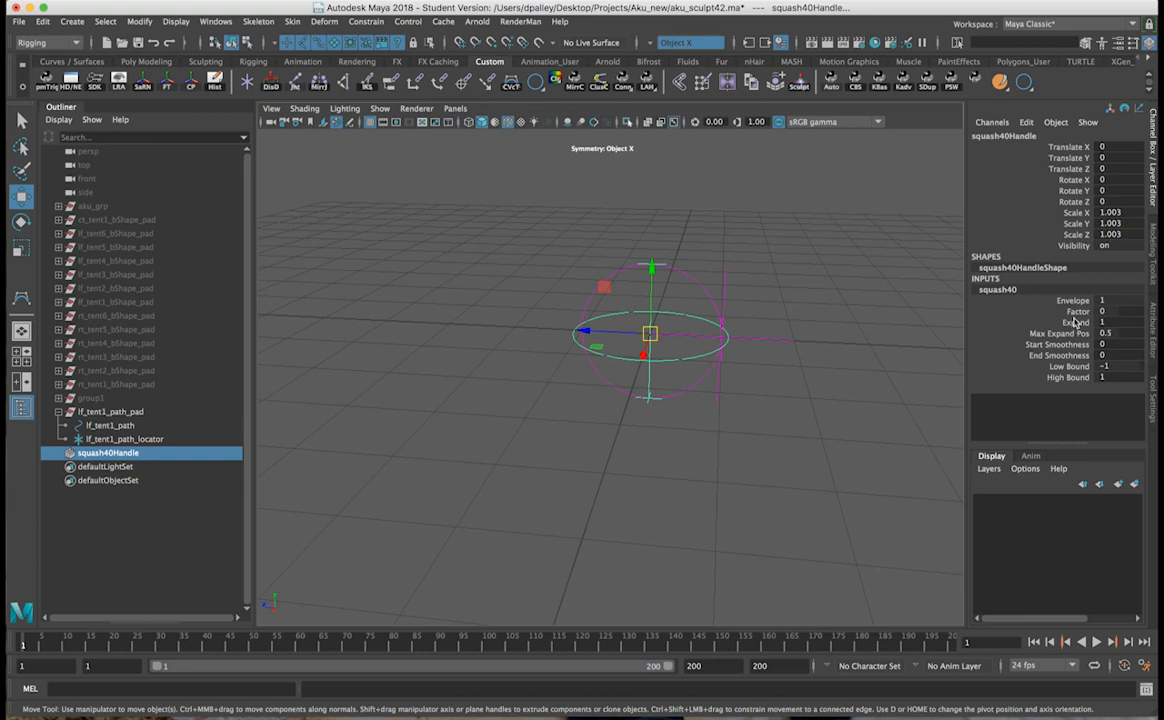
click(1078, 312)
middle_drag(753, 320, 764, 320)
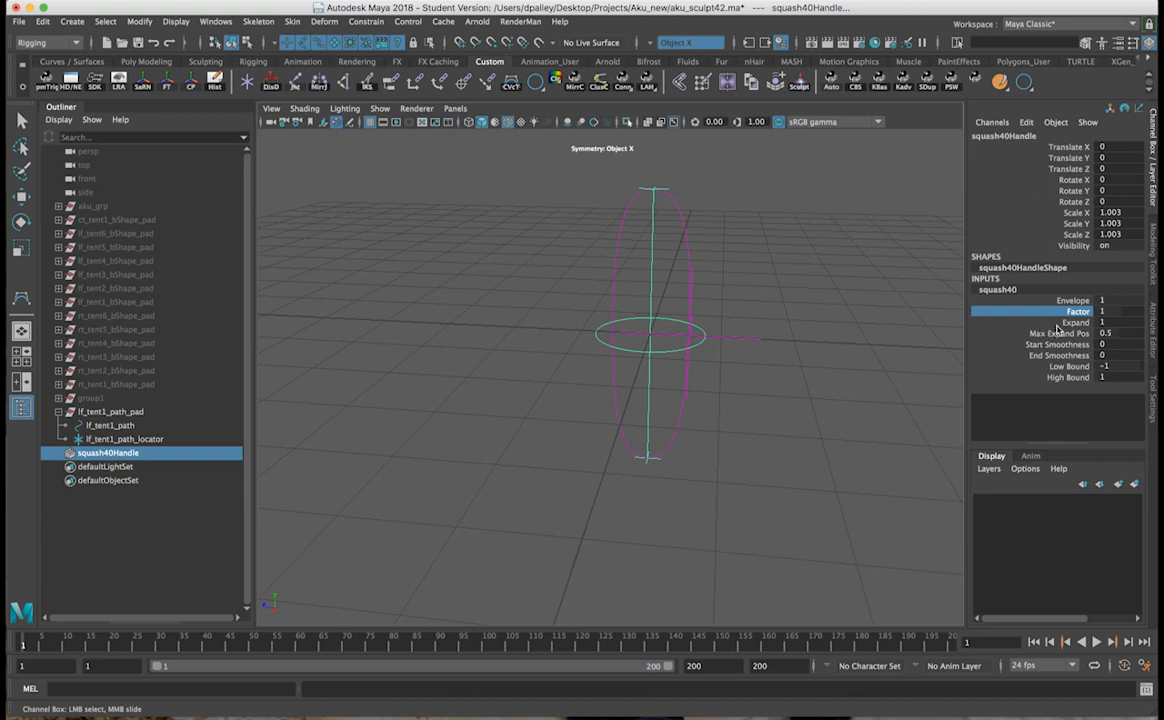
click(1074, 323)
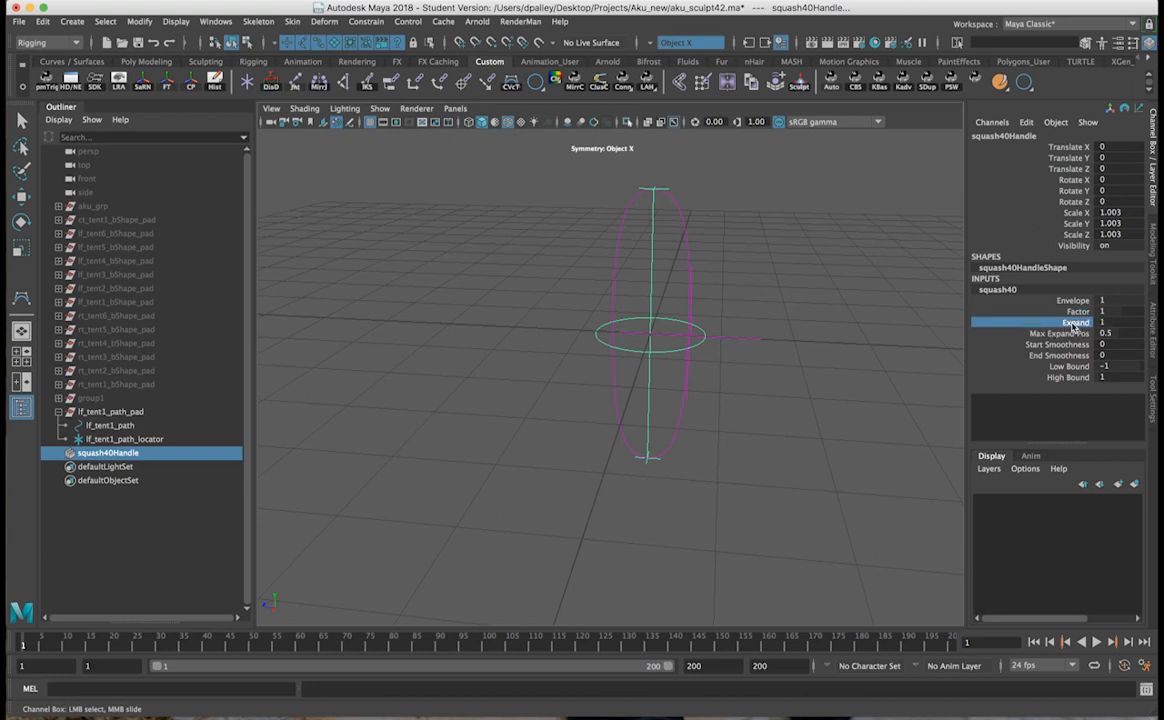
middle_drag(849, 317, 735, 315)
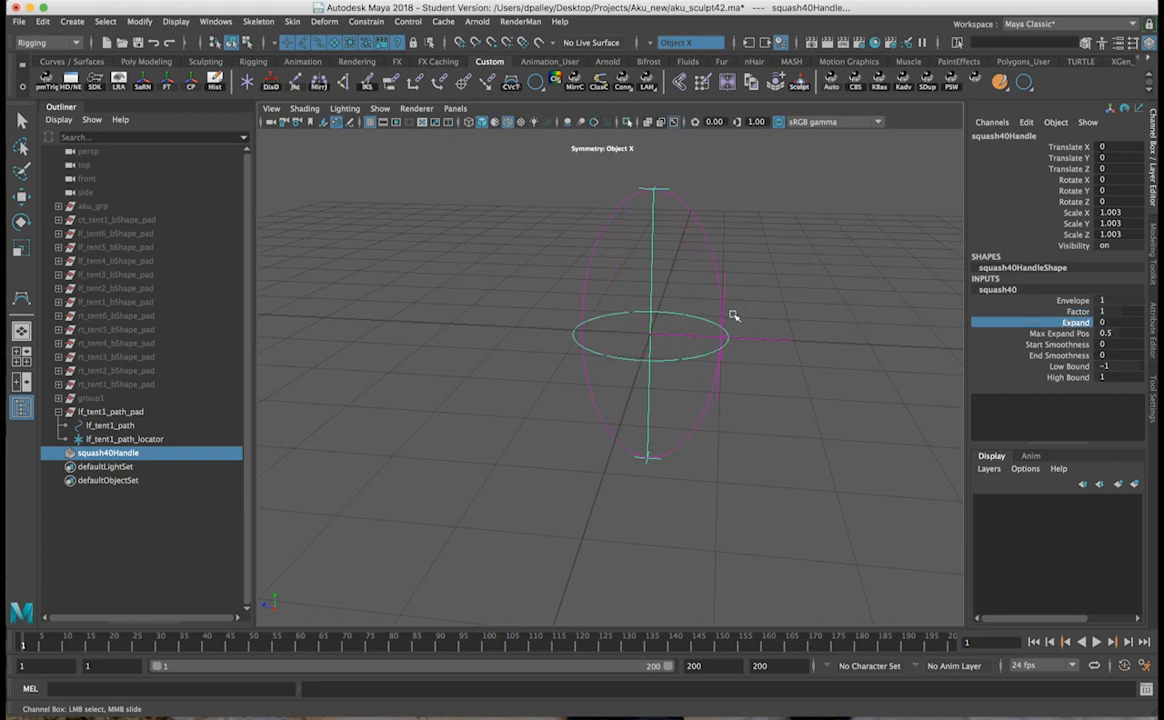
Step: Test the circle's vertical stretch with different Factor values and reset the squash Factor to 0
alt+drag(852, 332, 843, 338)
click(1076, 311)
middle_drag(787, 330, 839, 330)
key(z)
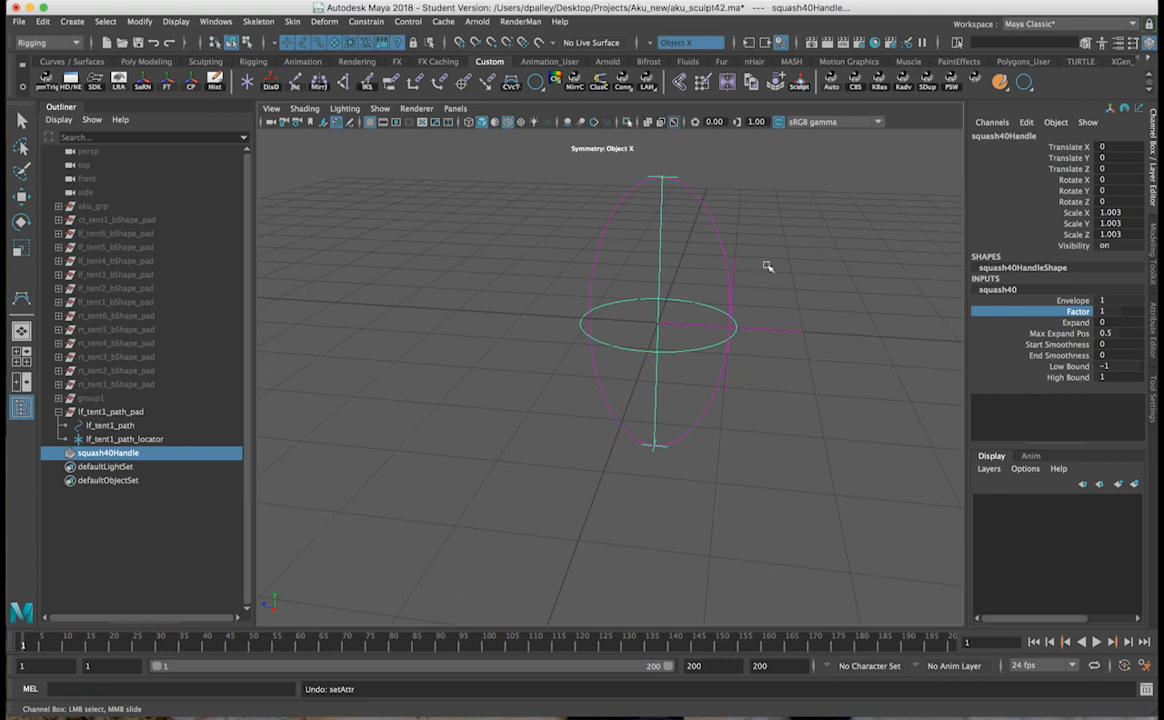
middle_drag(940, 343, 727, 325)
click(1080, 322)
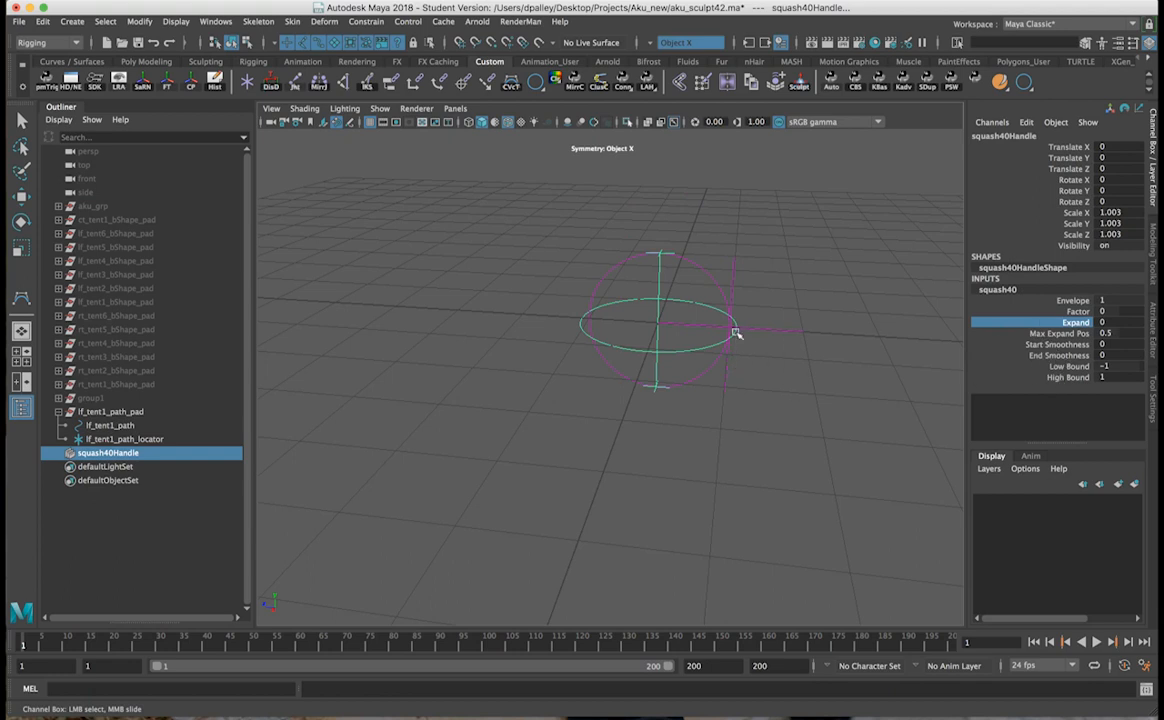
Step: Rename the squash handle as lf_tent1_height_squashHandle
double_click(117, 455)
click(116, 454)
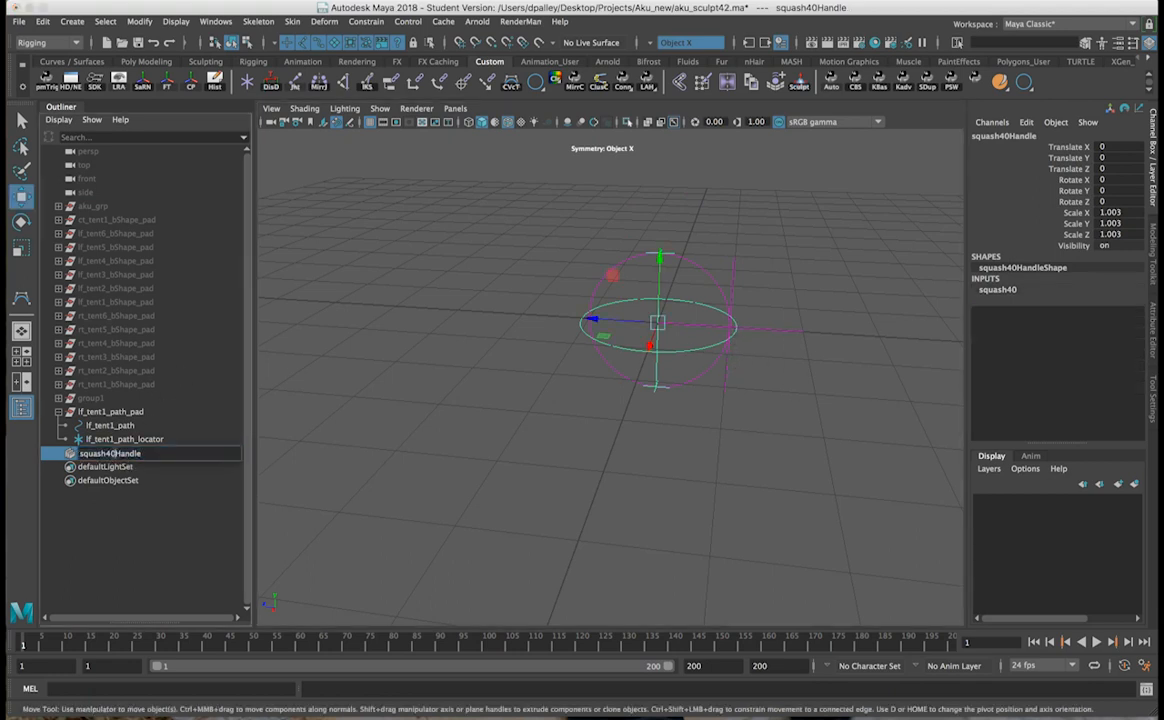
key(BackSpace)
text(lf_tent)
text(1)
text(hgith)
key(BackSpace)
key(BackSpace)
key(BackSpace)
key(BackSpace)
text(eight_)
key(Return)
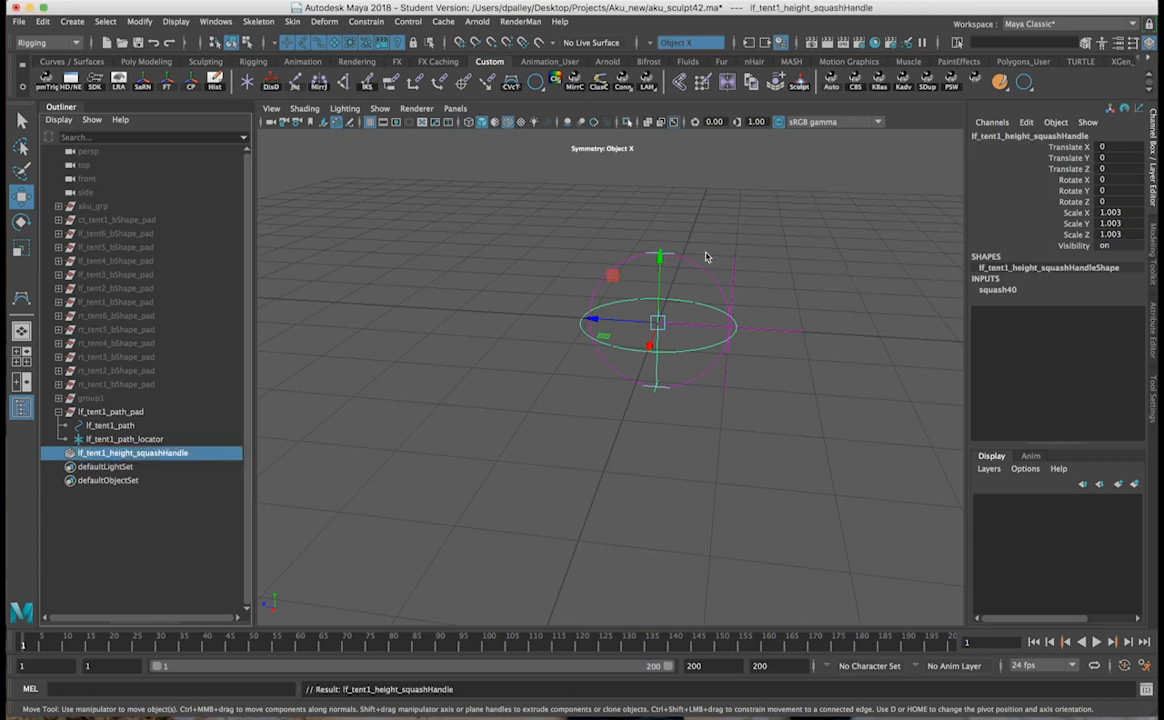
Step: Add a second nonlinear Squash deformer to lf_tent1_path and rotate its handle to -90 in X
click(695, 270)
click(324, 21)
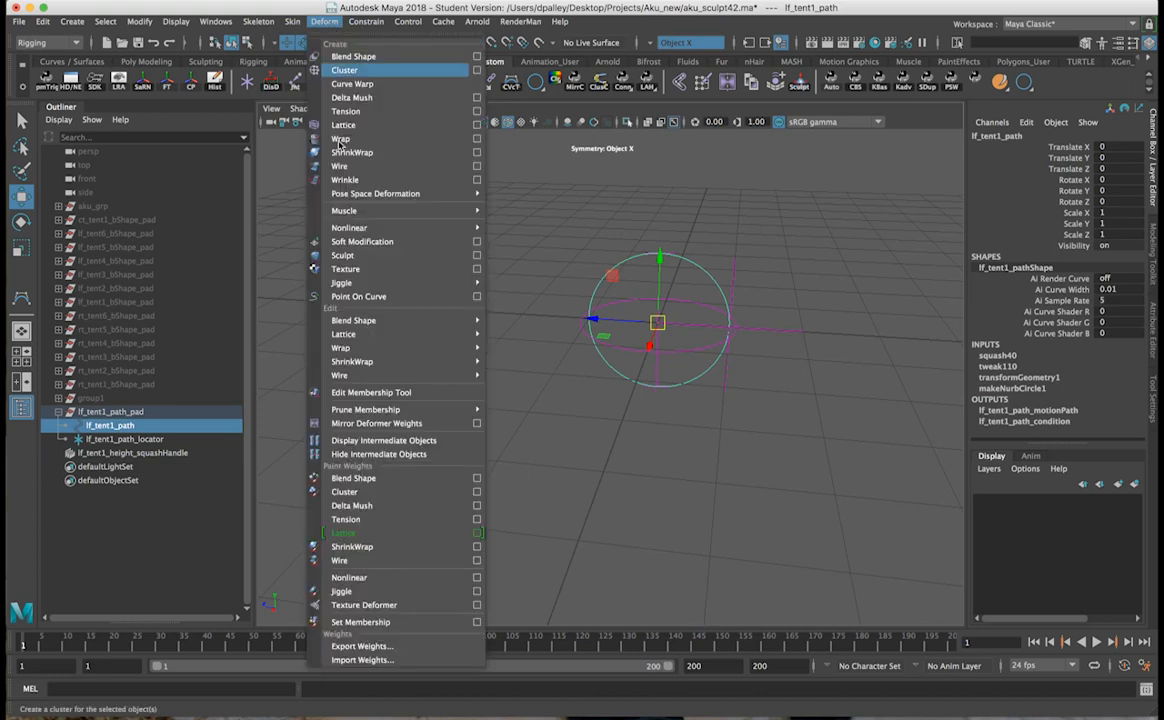
click(495, 262)
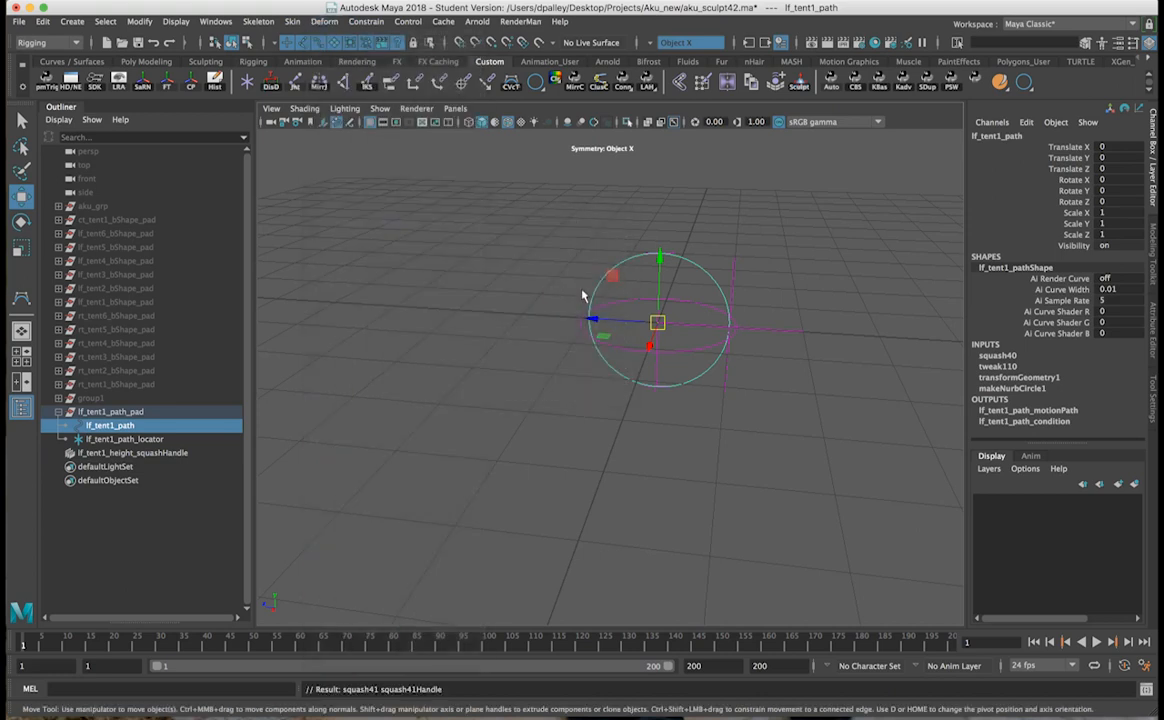
key(e)
drag(686, 275, 790, 356)
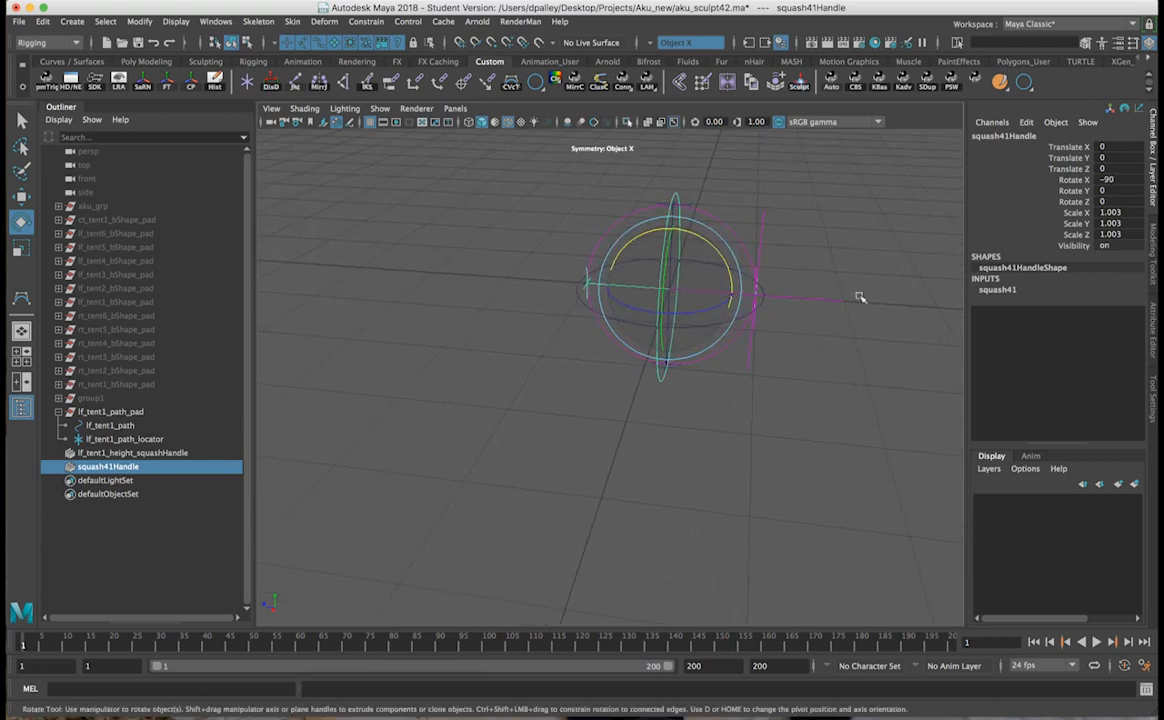
Step: Set the second squash deformer's Expand to 0 and test its Factor, leaving Factor at 0
click(997, 289)
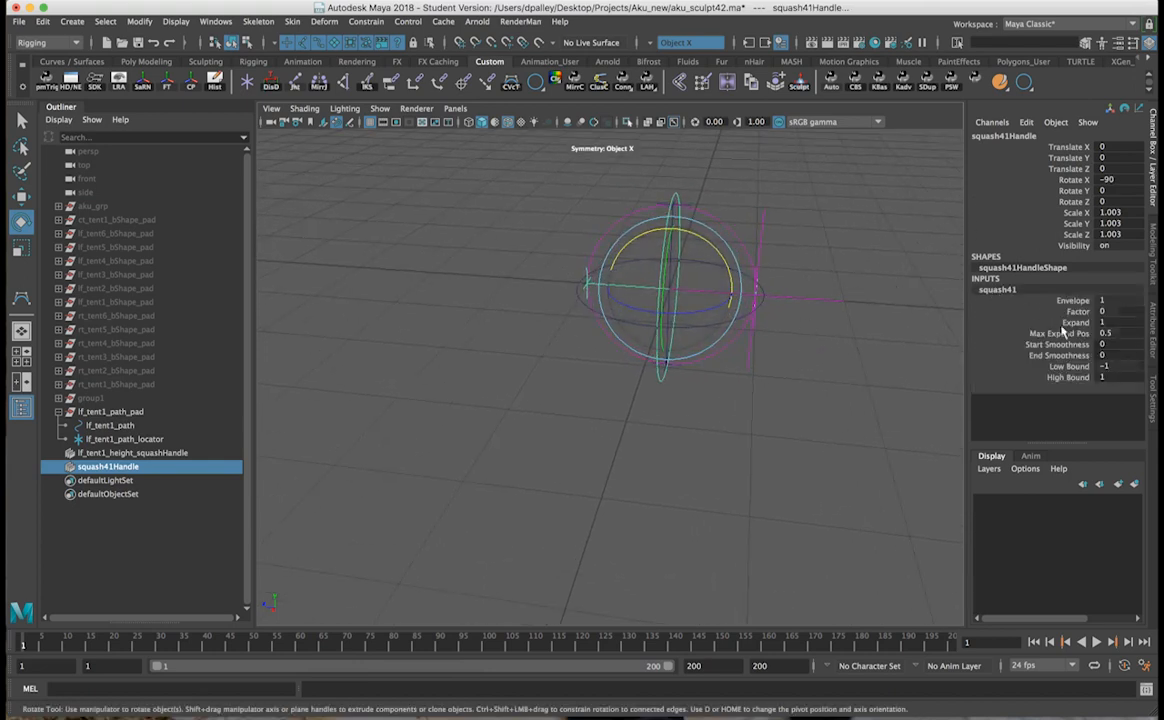
click(1078, 323)
click(1078, 311)
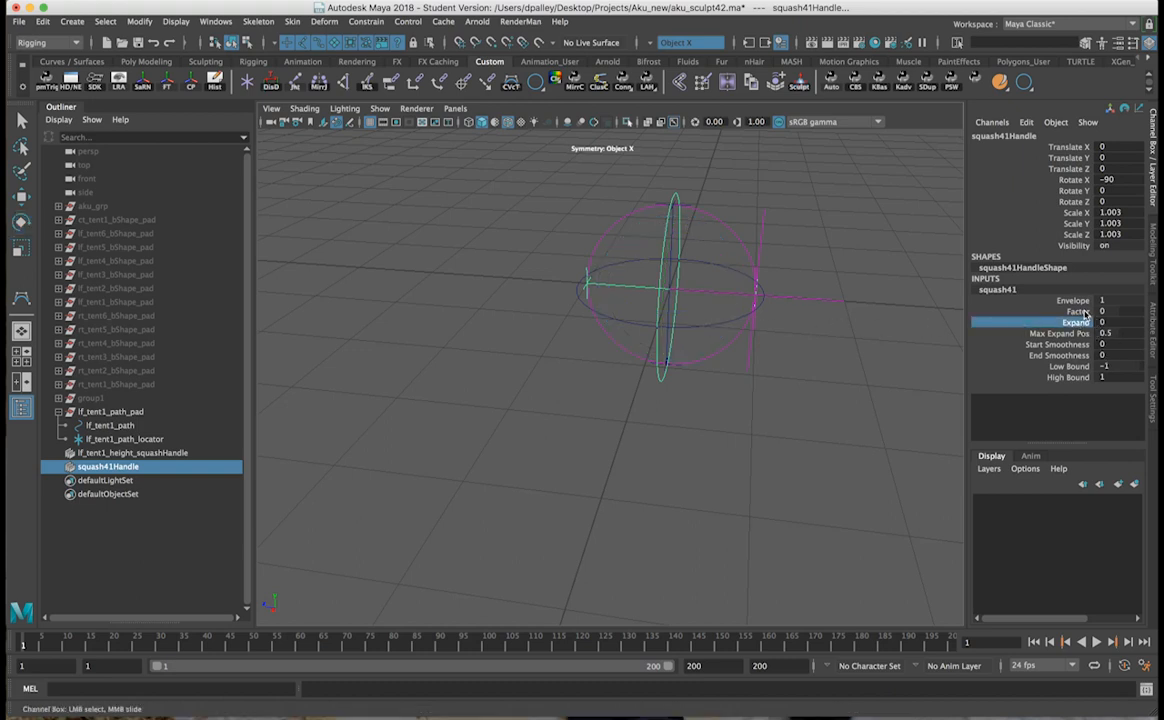
middle_drag(831, 307, 497, 322)
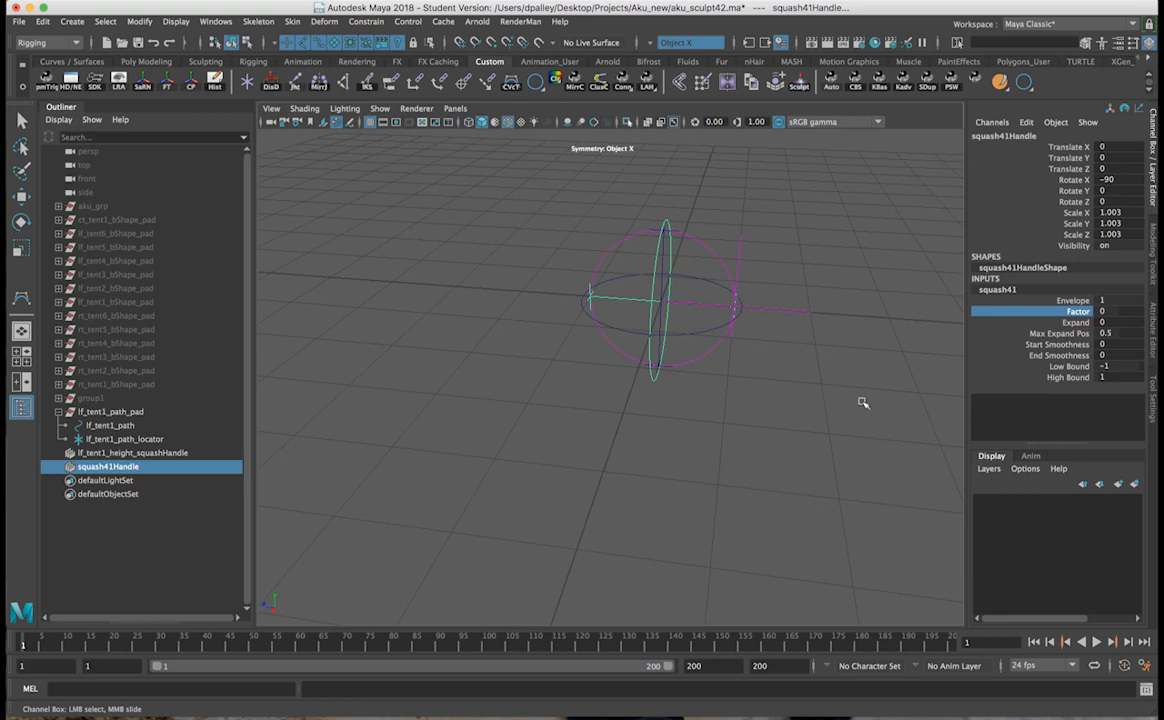
Step: Rename the second squash handle as lf_tent1_length_squashHandle, reusing the height handle's name
double_click(126, 454)
key(super+c)
double_click(112, 468)
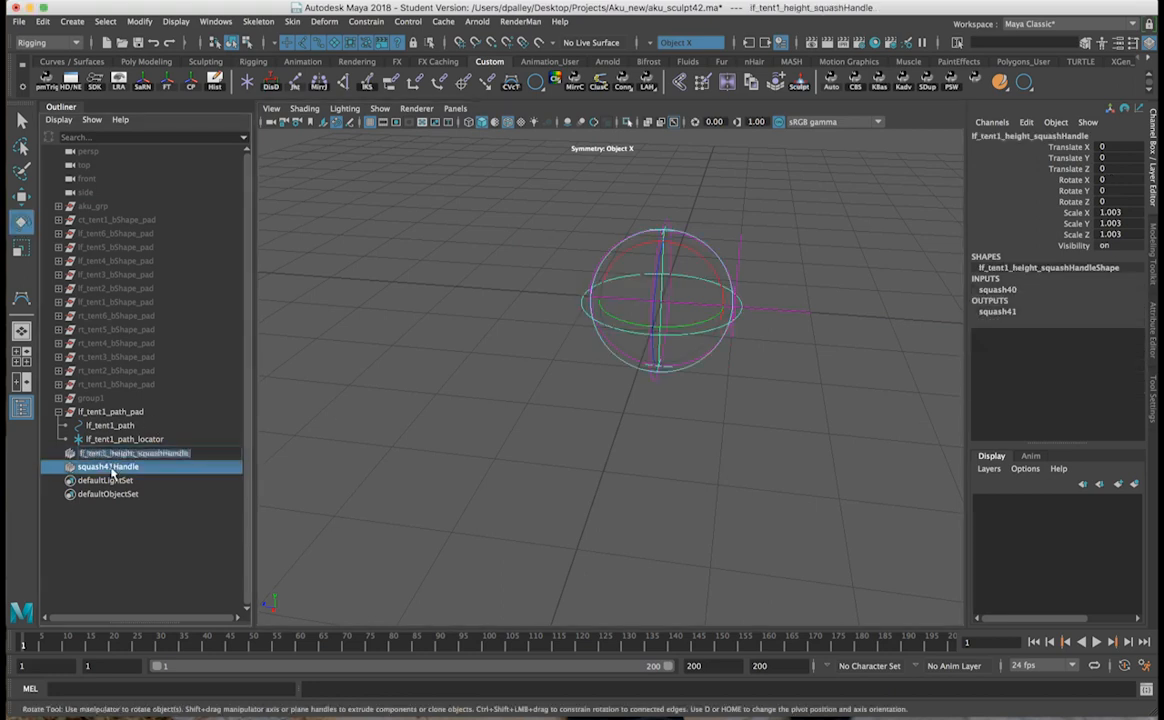
key(super+v)
drag(111, 467, 128, 467)
text(length)
key(Return)
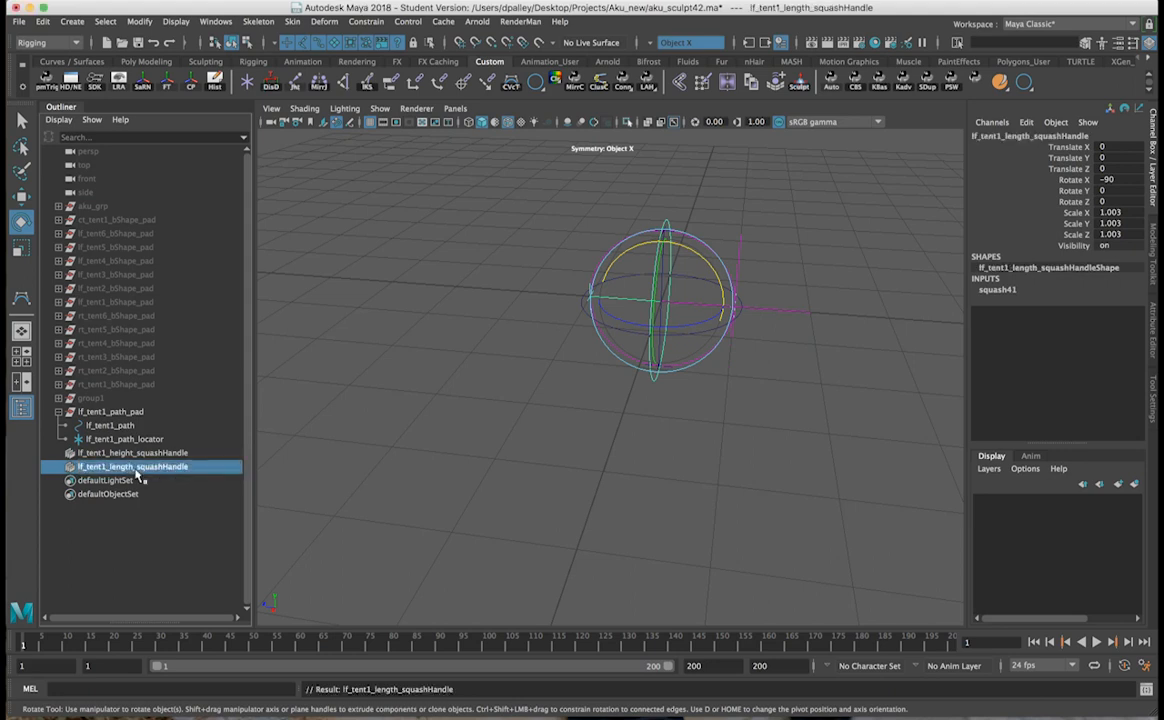
Step: Test the length squash on lf_tent1_path by setting squash41's Factor to 1.4
alt+drag(950, 256, 766, 333)
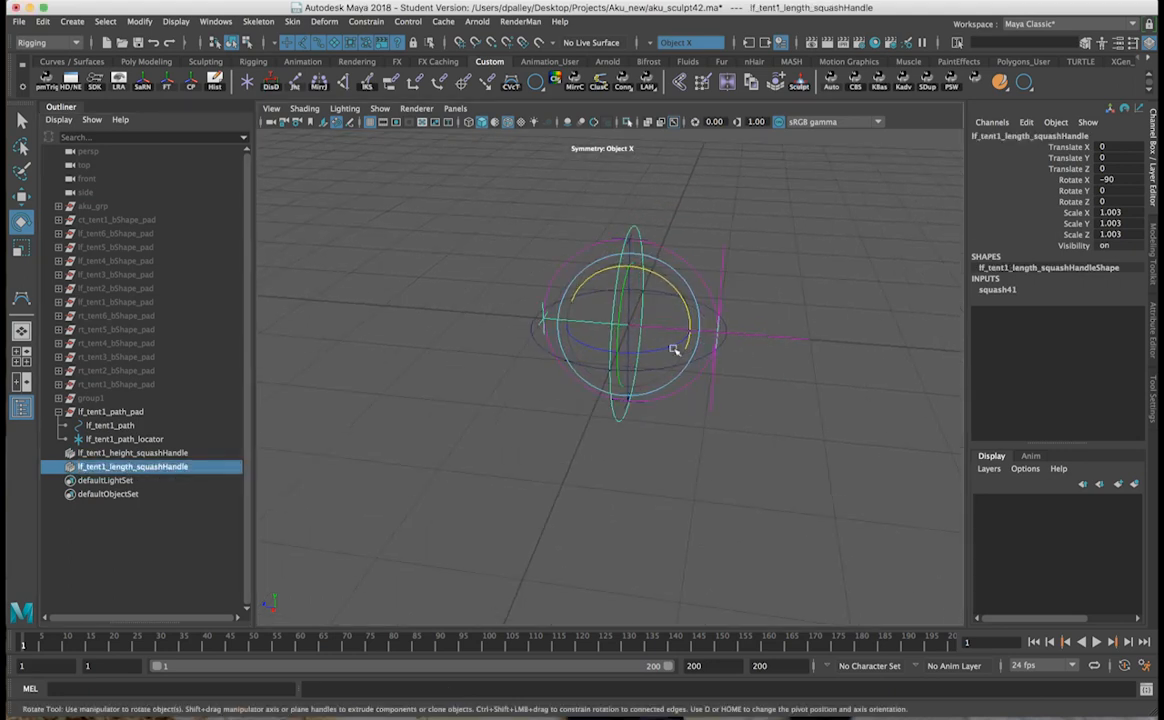
click(697, 280)
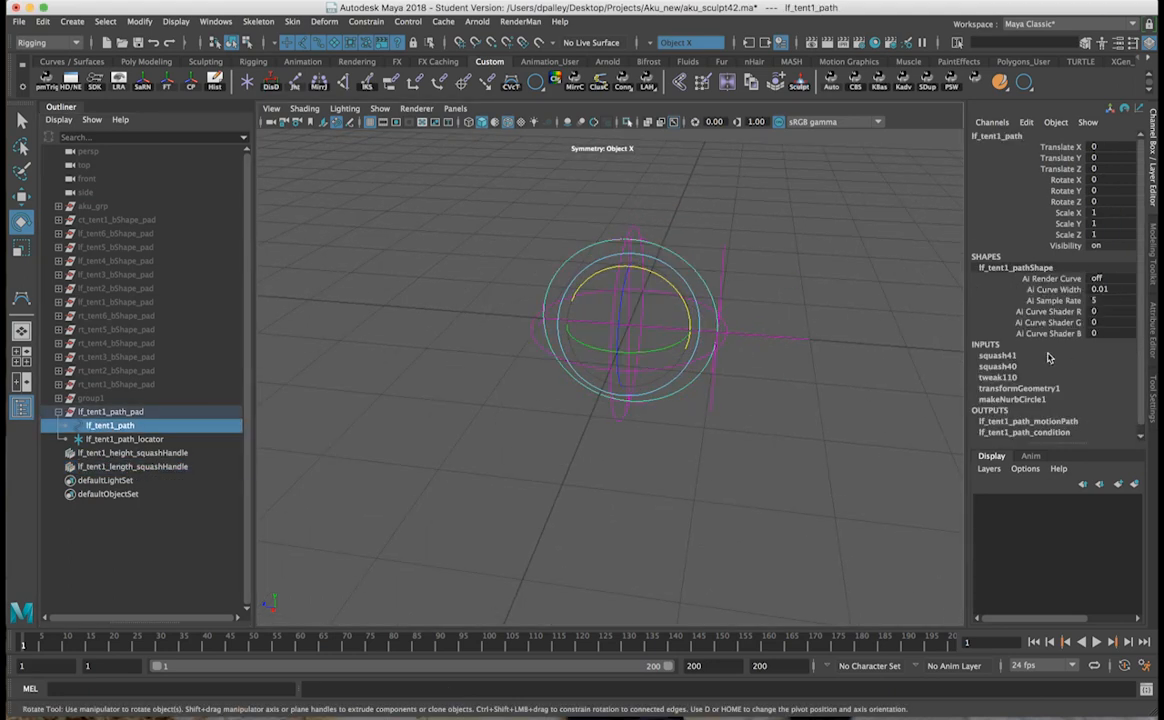
click(1000, 352)
click(1068, 370)
middle_drag(700, 380, 727, 375)
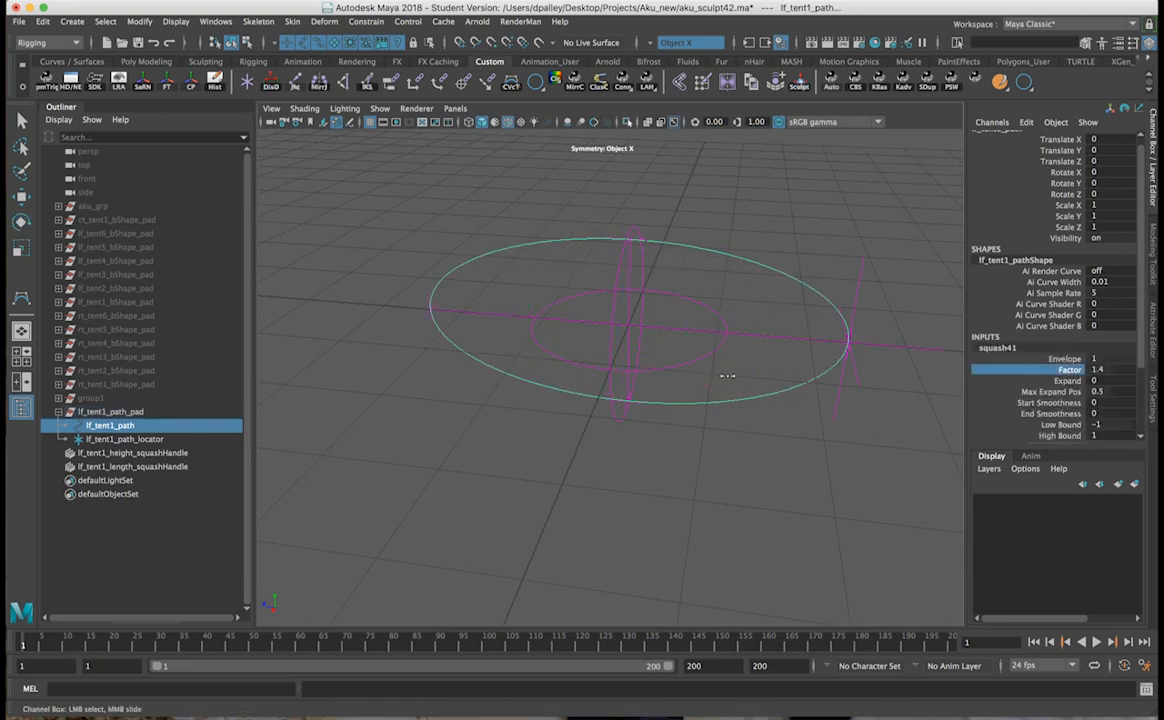
Step: Flatten lf_tent1_path by setting squash40's Factor to -1, undoing and redoing the squash changes to compare the shapes
scroll(1086, 392, down, 2)
click(997, 367)
key(e)
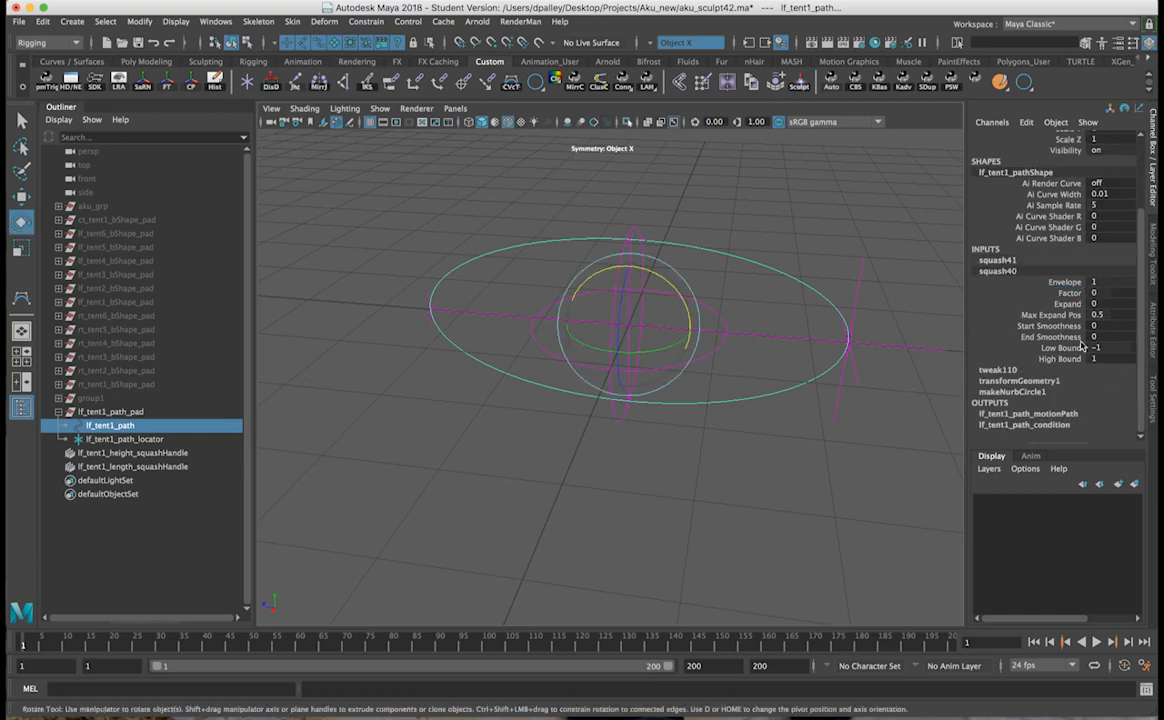
click(1070, 294)
middle_drag(900, 311, 891, 309)
alt+right_drag(746, 372, 650, 346)
key(ctrl+z)
key(e)
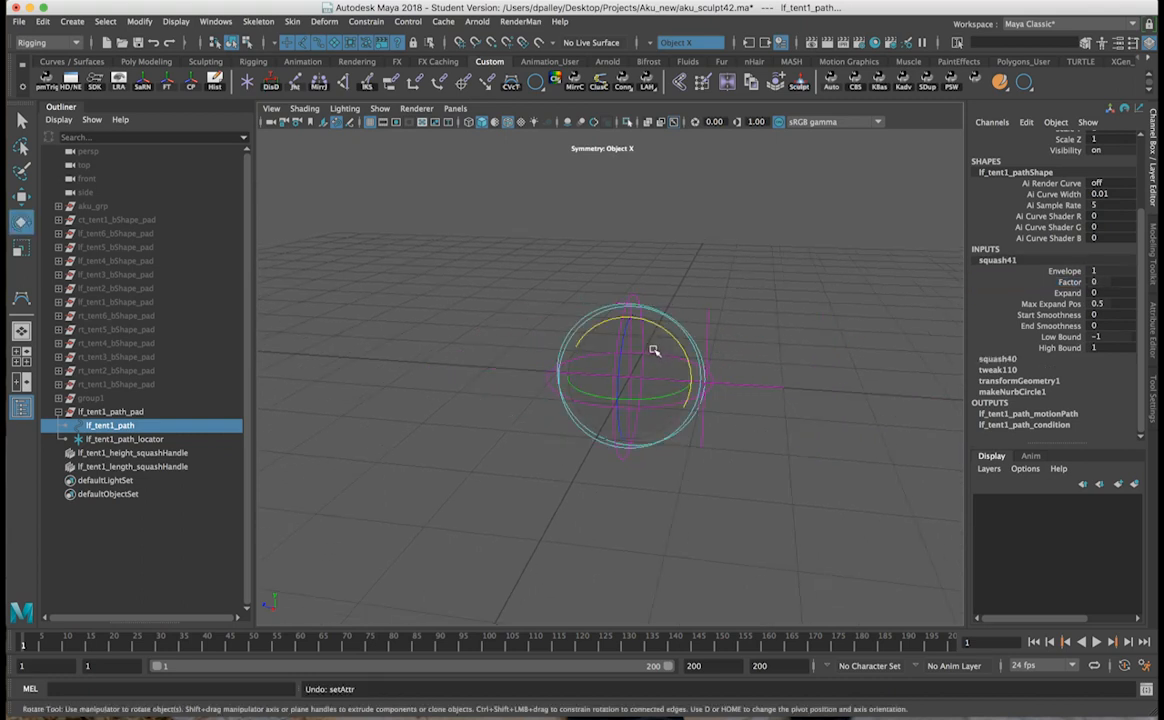
scroll(660, 349, up, 4)
key(w)
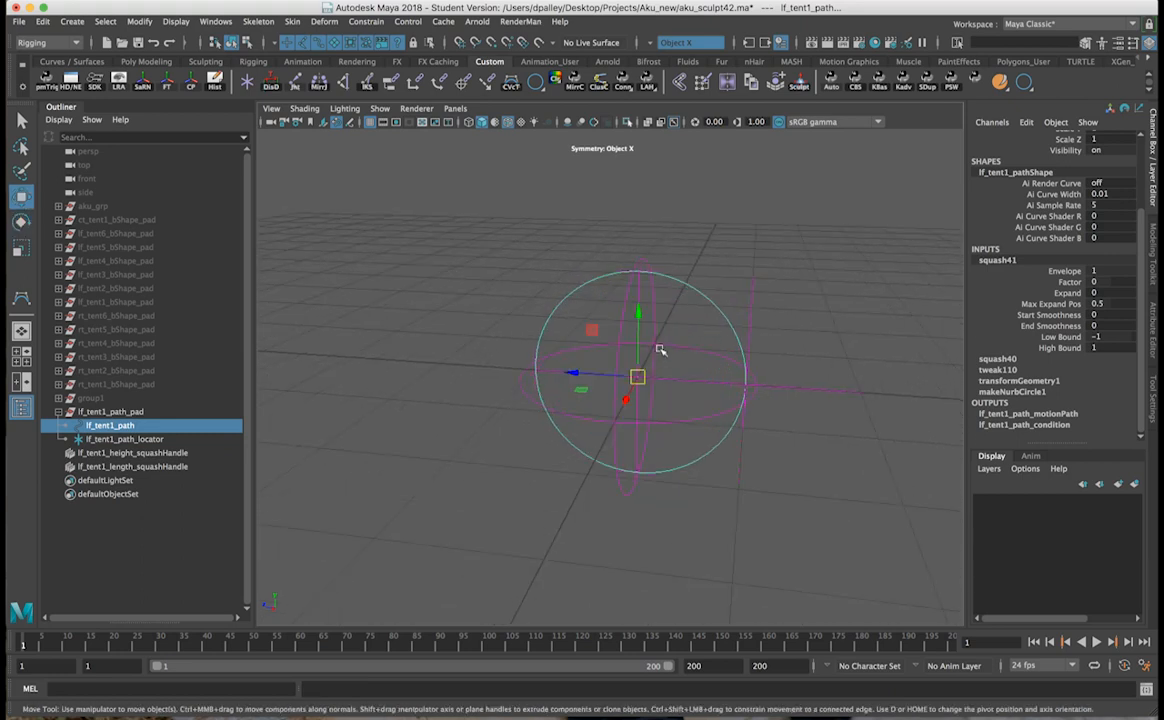
key(shift+z)
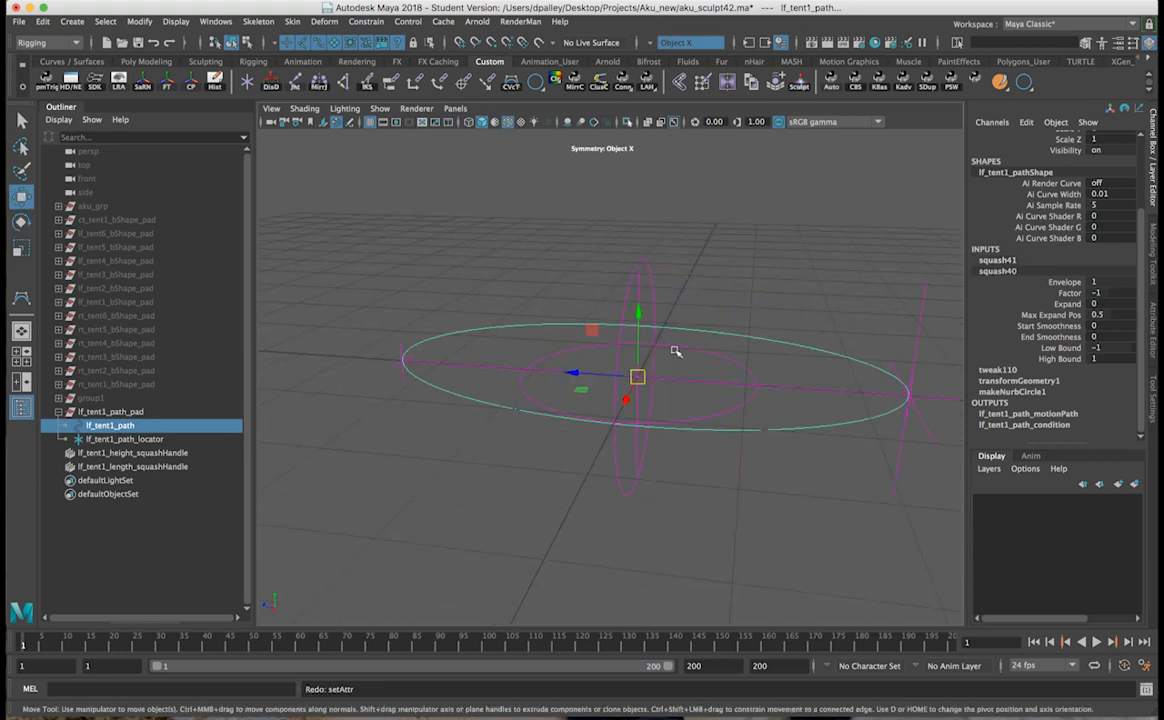
Step: Test lf_tent1_path_locator's travel along the flattened path by varying lf_tent1_path_motionPath's U Value, and set it to 0
click(917, 343)
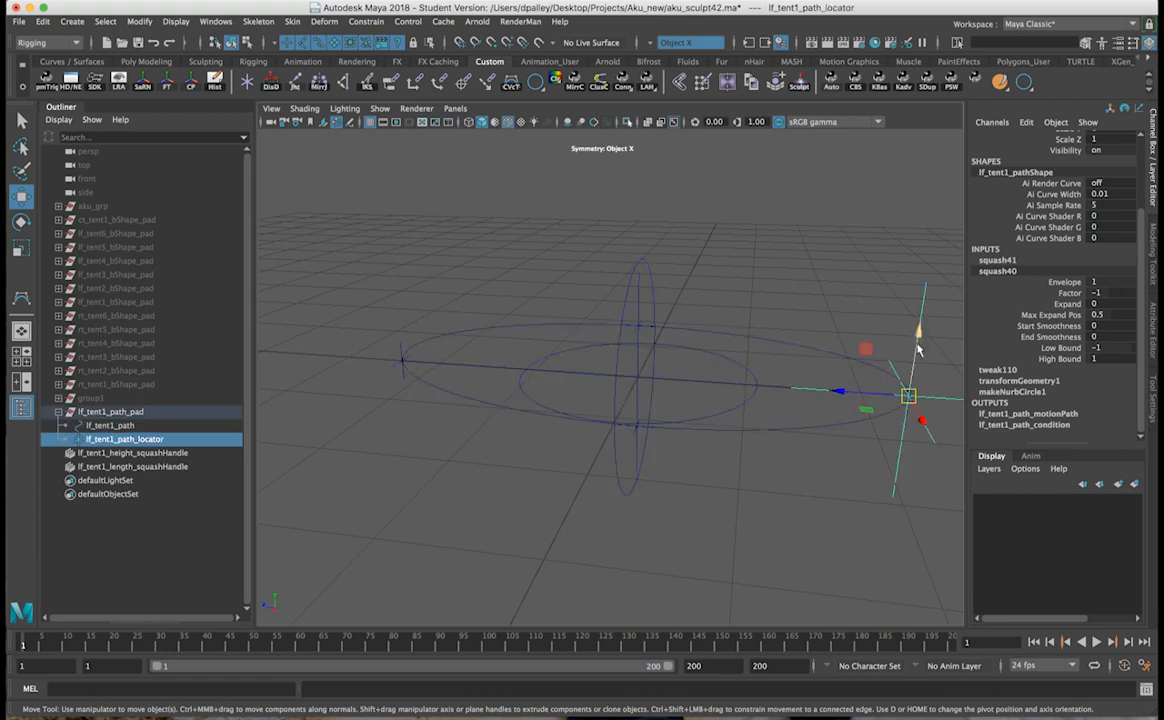
click(1034, 356)
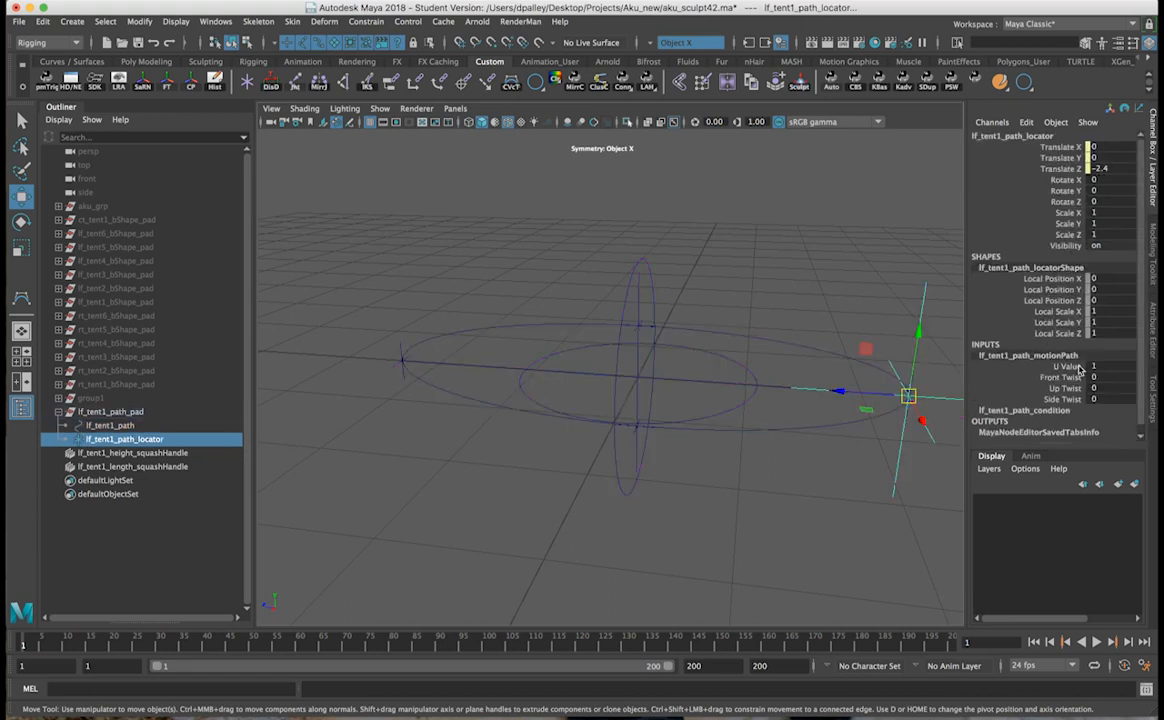
click(1065, 366)
middle_drag(880, 362, 785, 365)
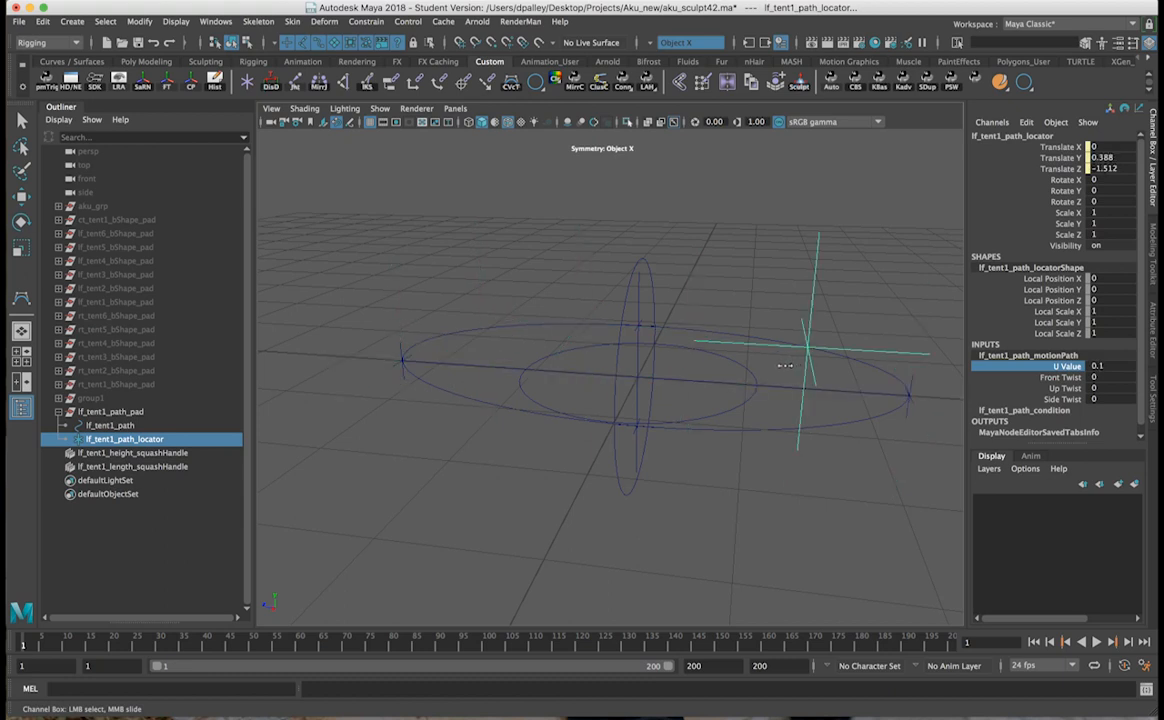
double_click(1097, 366)
key(Return)
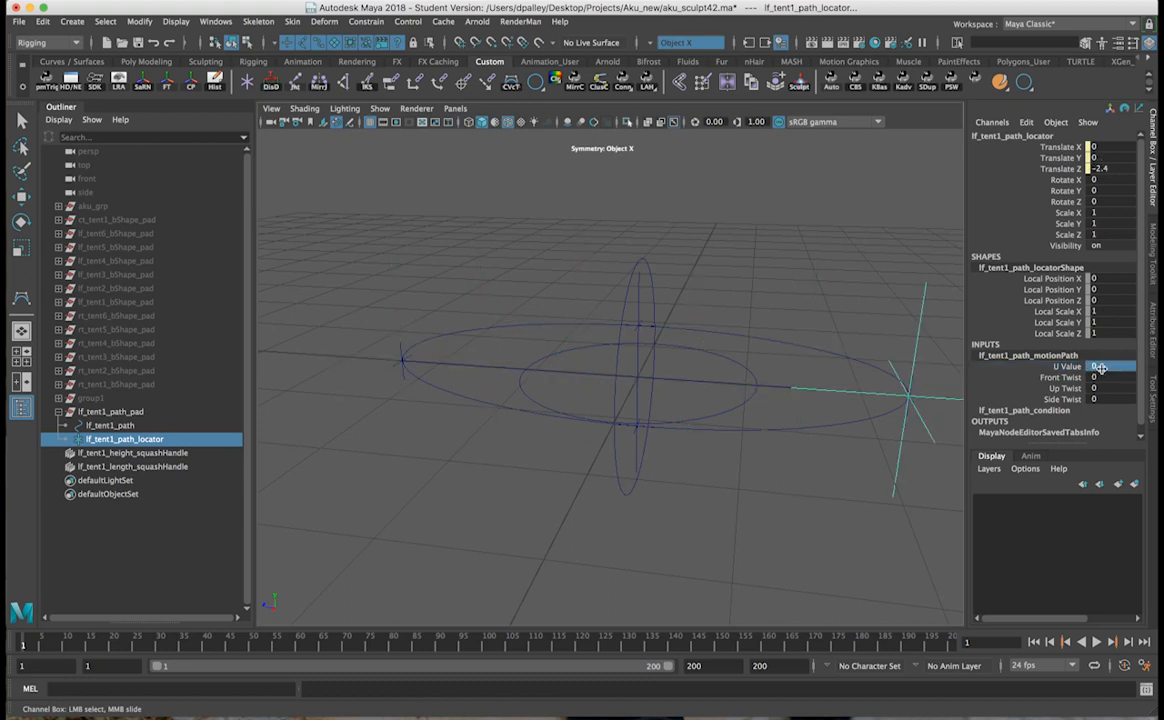
alt+right_drag(760, 491, 530, 487)
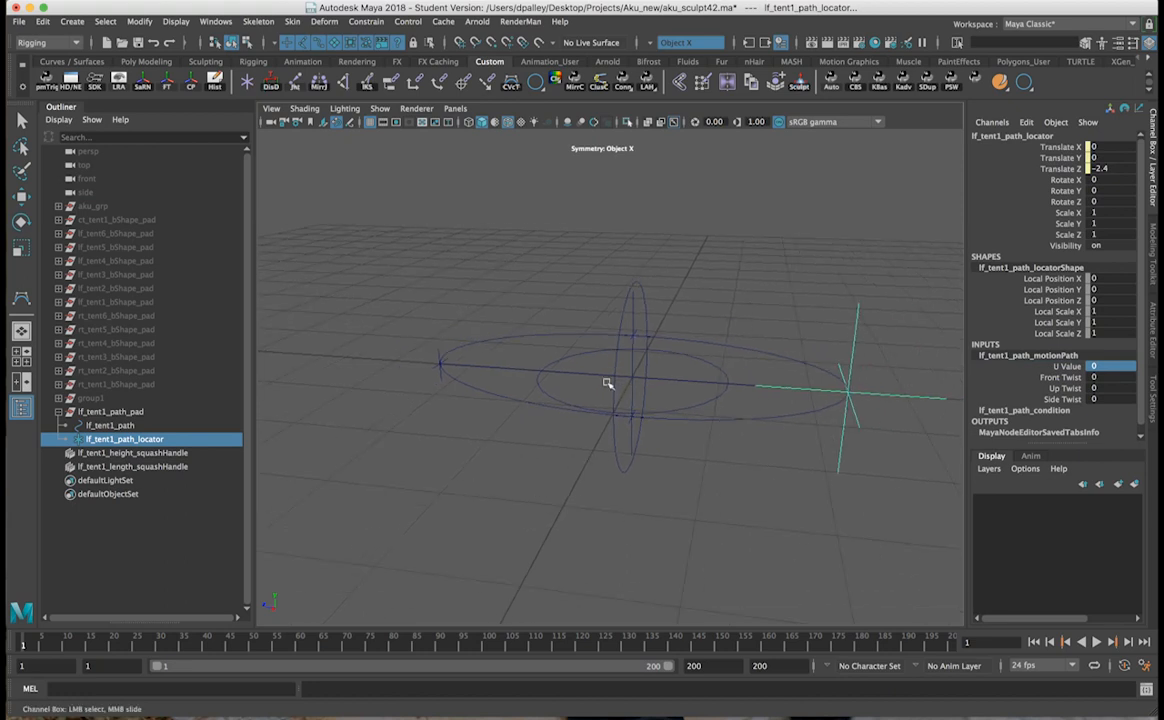
Step: Set the Factor of both the height and length squash deformers to 0
click(130, 453)
shift+click(130, 466)
click(1037, 291)
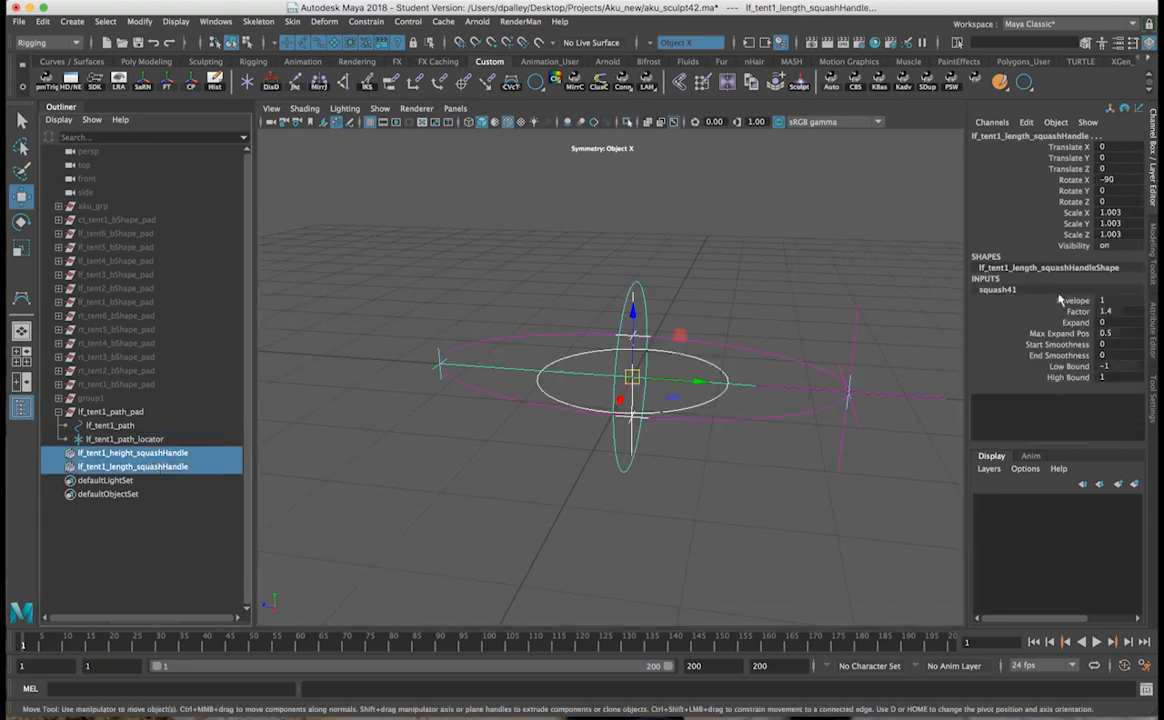
click(1106, 311)
text(0)
key(Return)
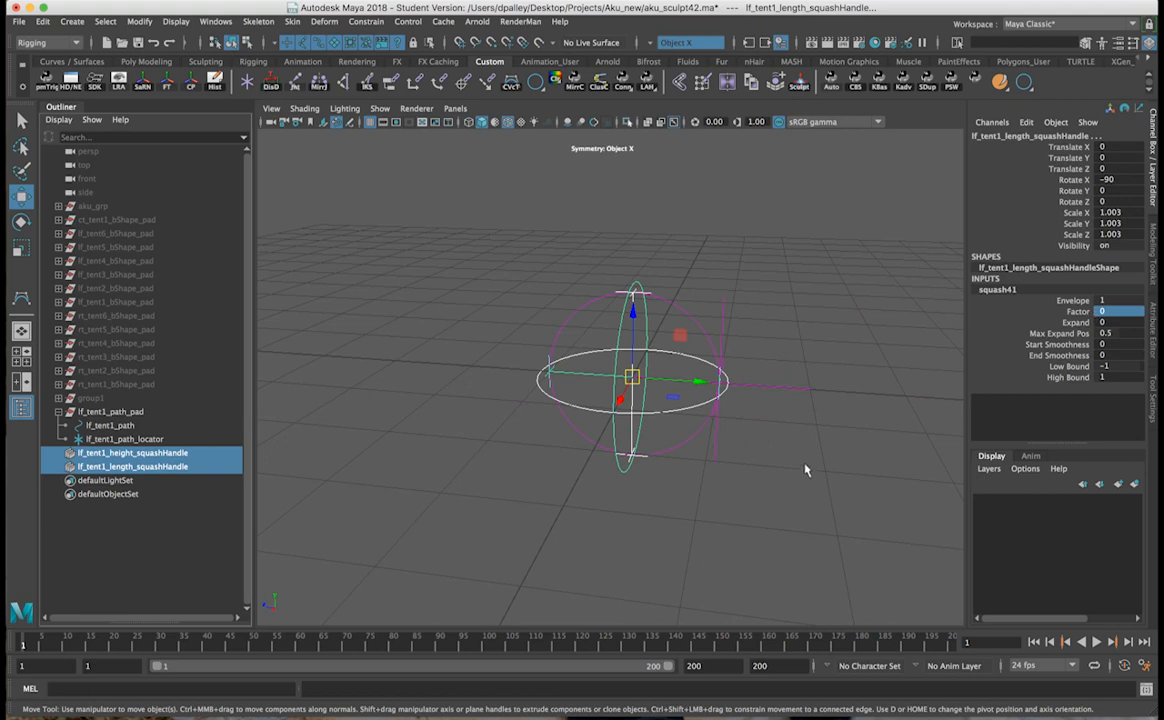
click(803, 467)
alt+drag(801, 467, 863, 420)
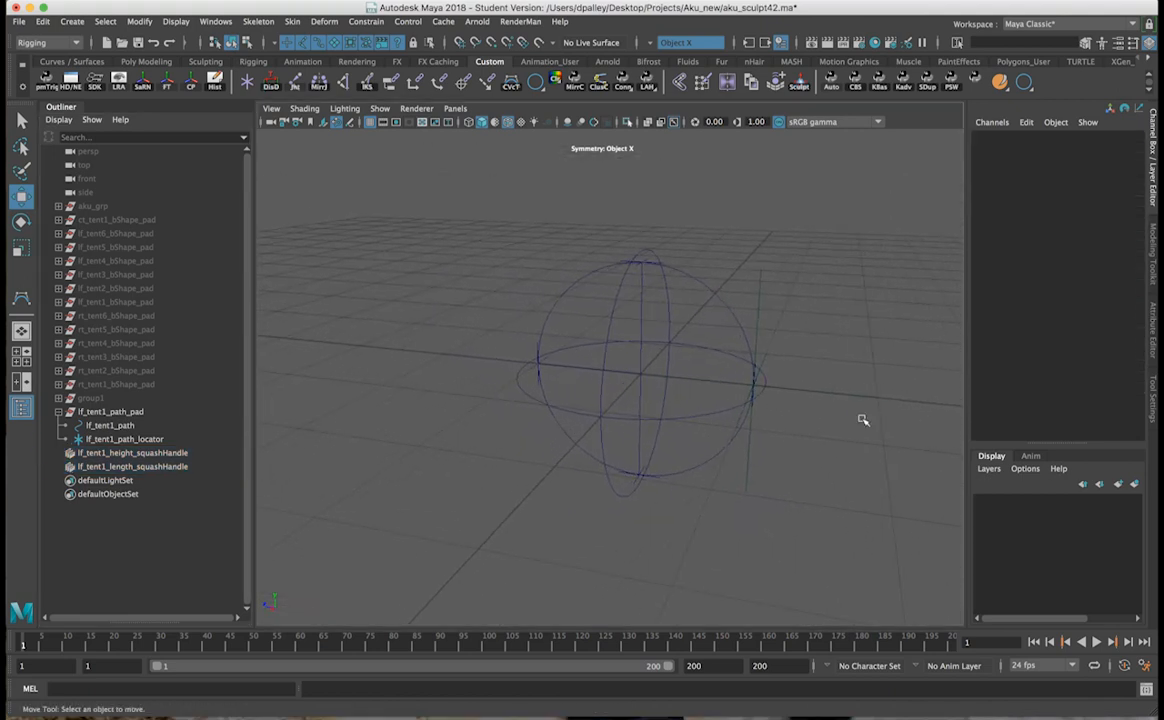
click(710, 291)
alt+drag(746, 312, 845, 269)
alt+right_drag(845, 269, 642, 330)
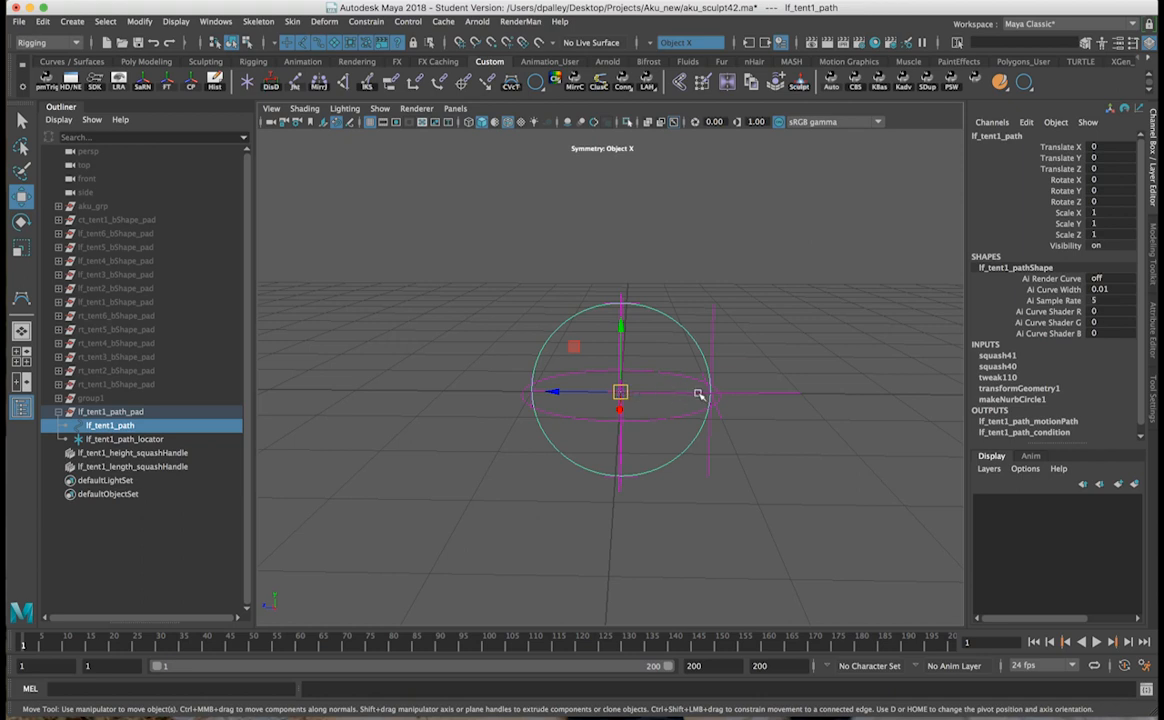
alt+drag(682, 393, 679, 398)
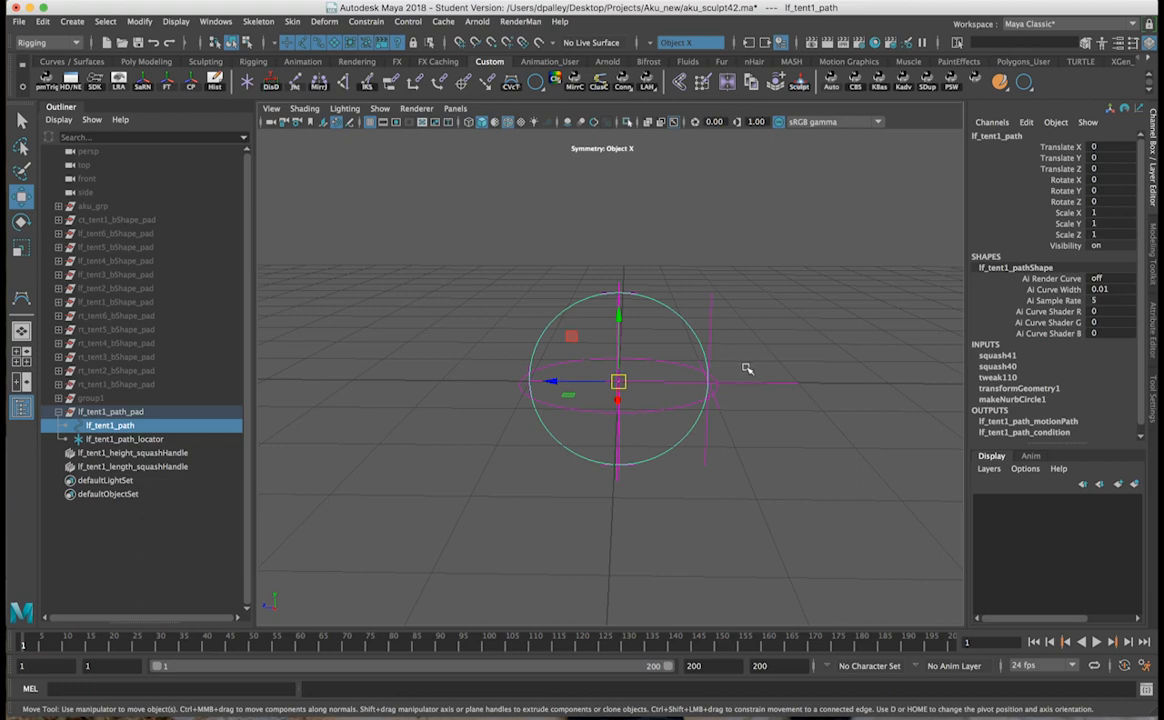
right_click(681, 321)
click(600, 319)
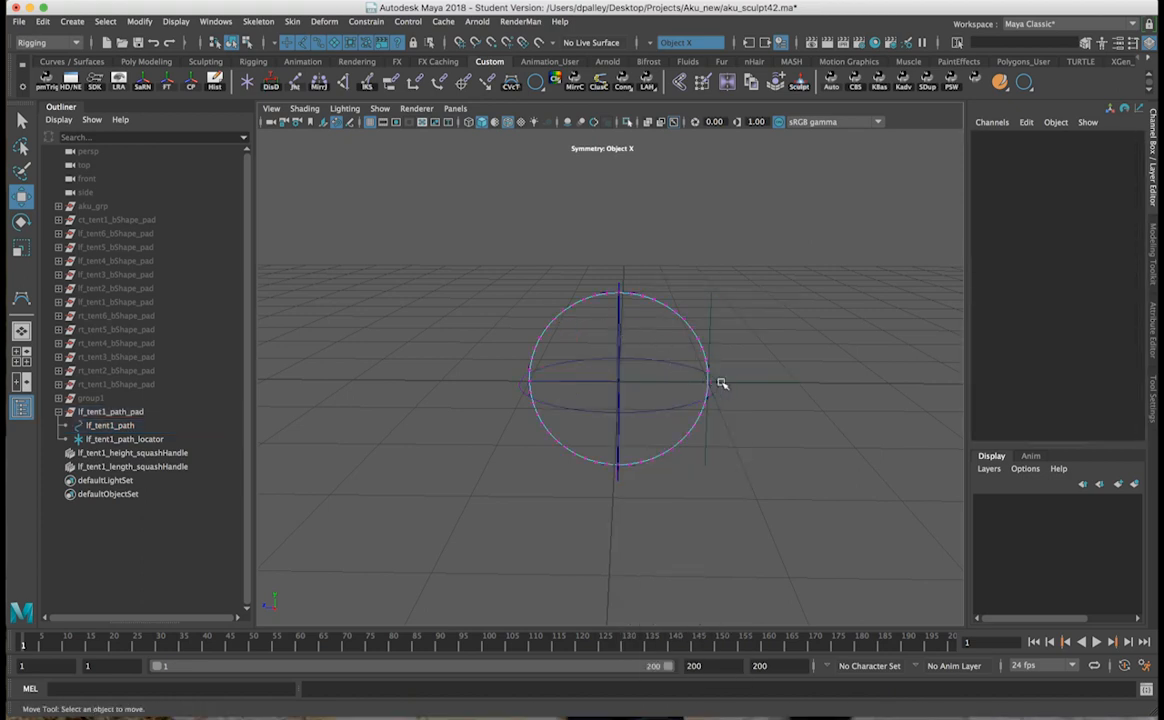
key(ctrl+z)
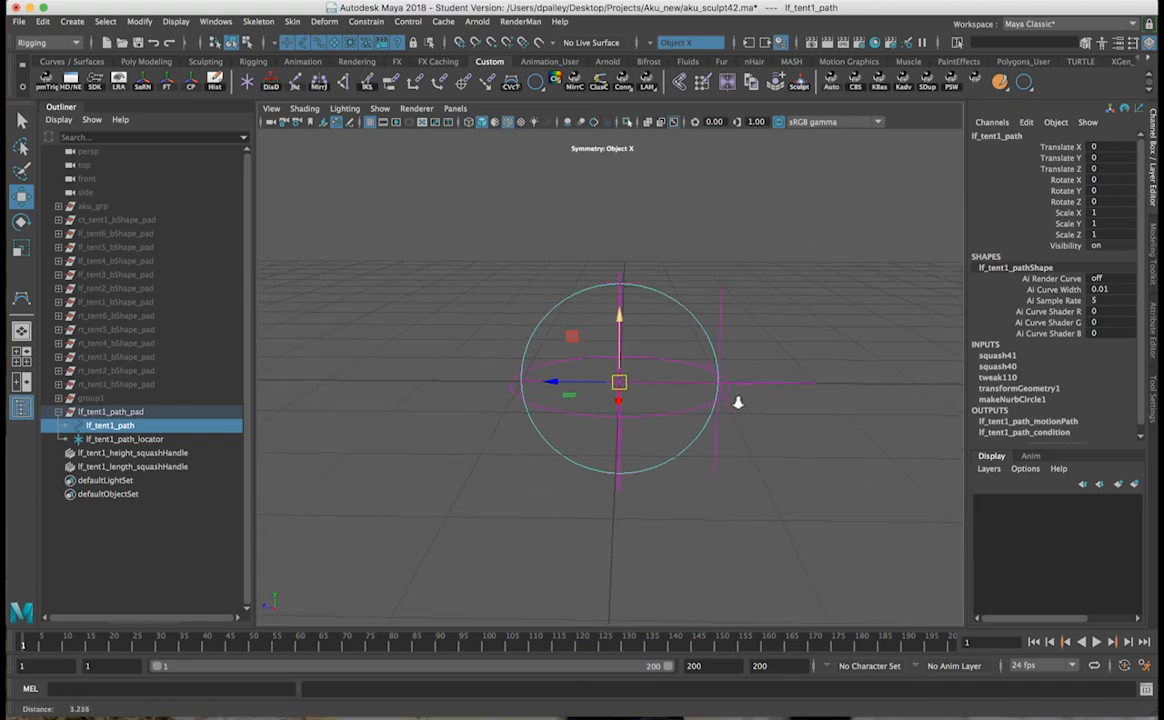
Step: Test-rotate lf_tent1_path in X up to about 70 degrees and return its Rotate X to 0
key(e)
drag(669, 346, 602, 332)
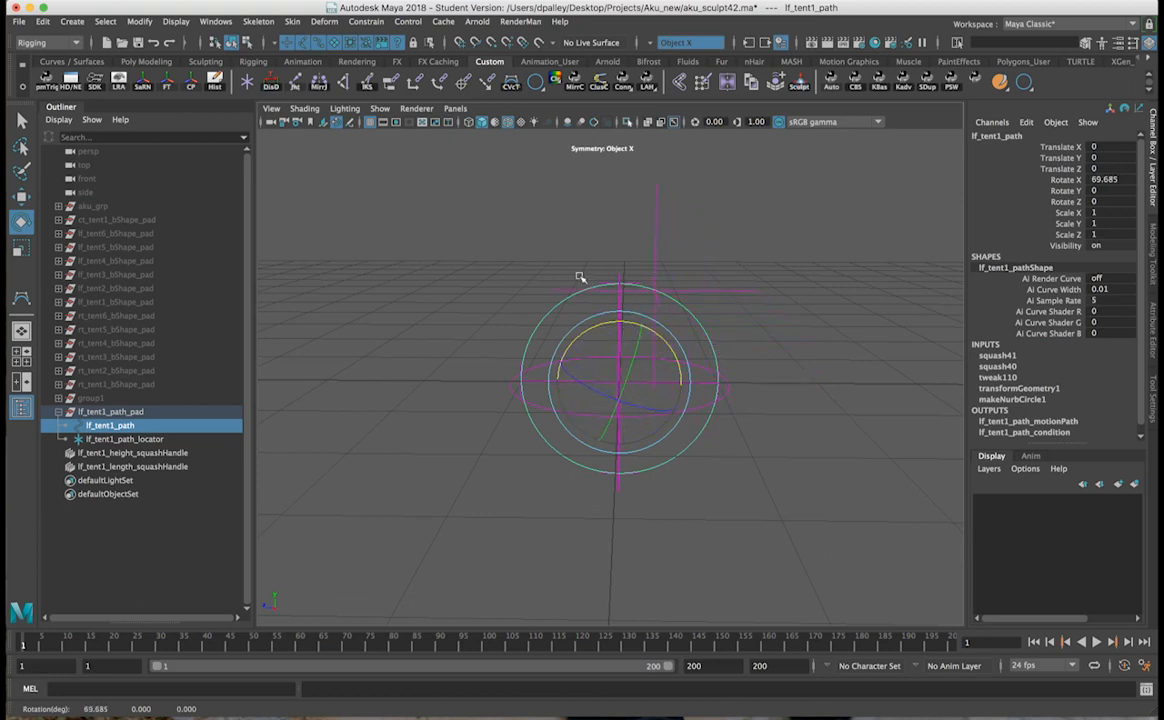
alt+drag(654, 322, 637, 317)
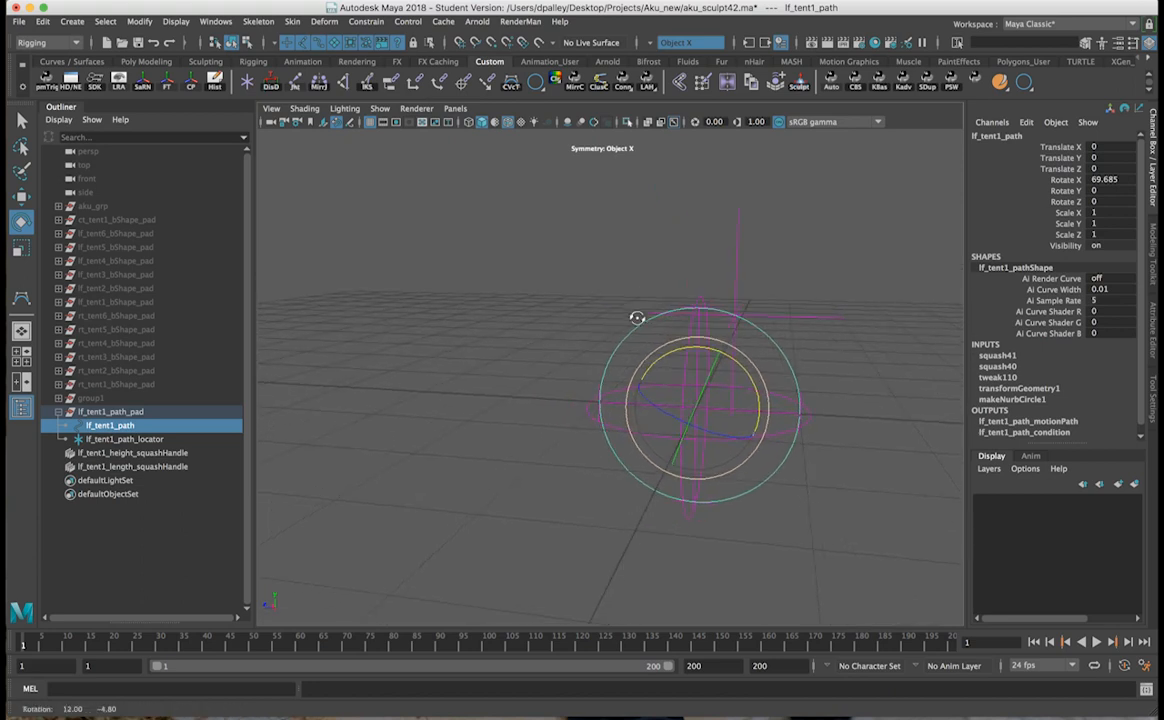
drag(746, 368, 750, 422)
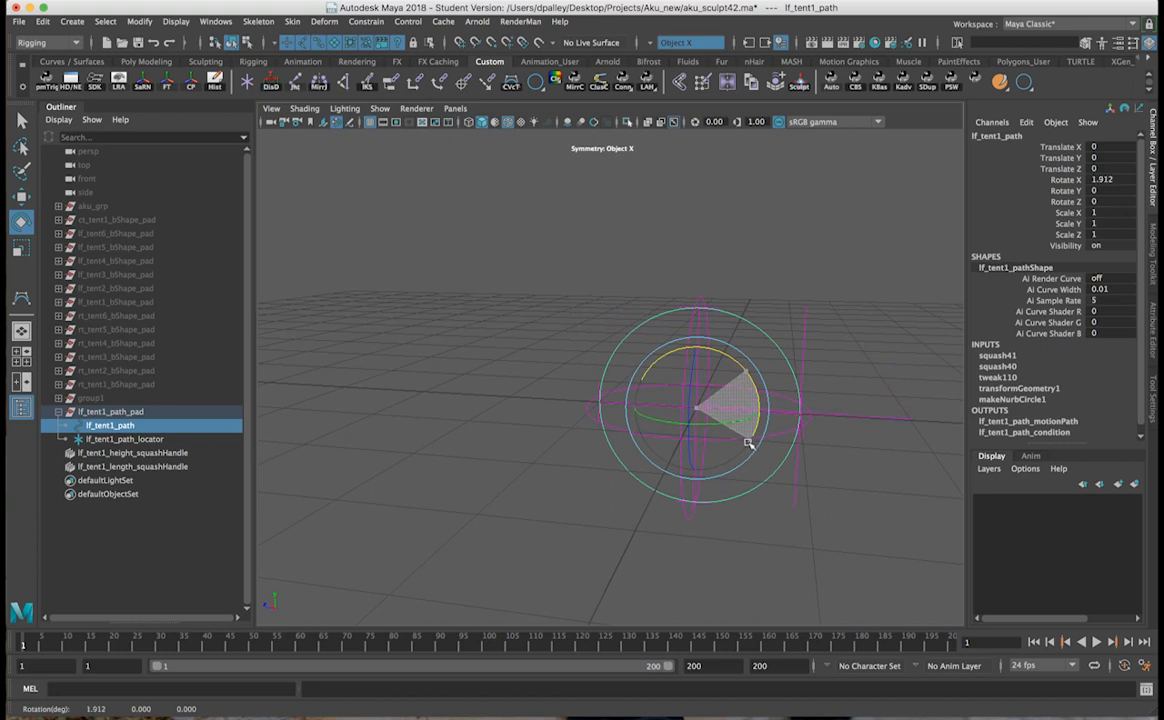
drag(748, 443, 748, 443)
double_click(1105, 179)
text(0)
key(Return)
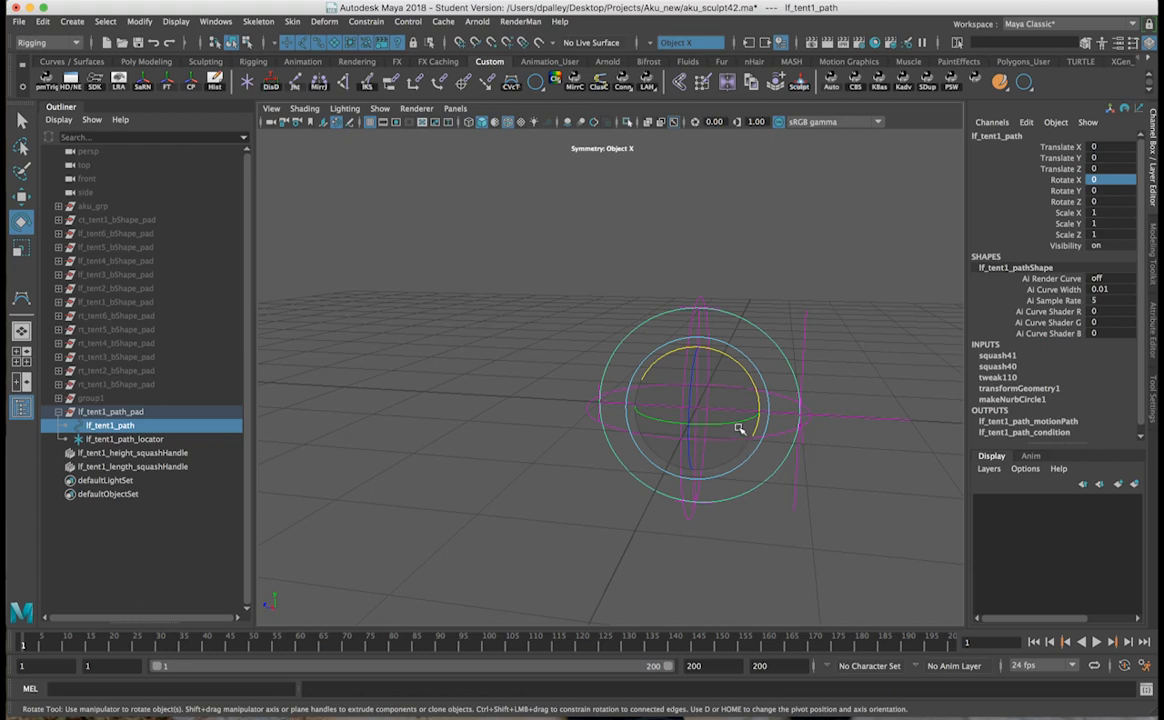
Step: Rotate lf_tent1_path about 45 degrees in X
alt+drag(816, 434, 748, 429)
key(w)
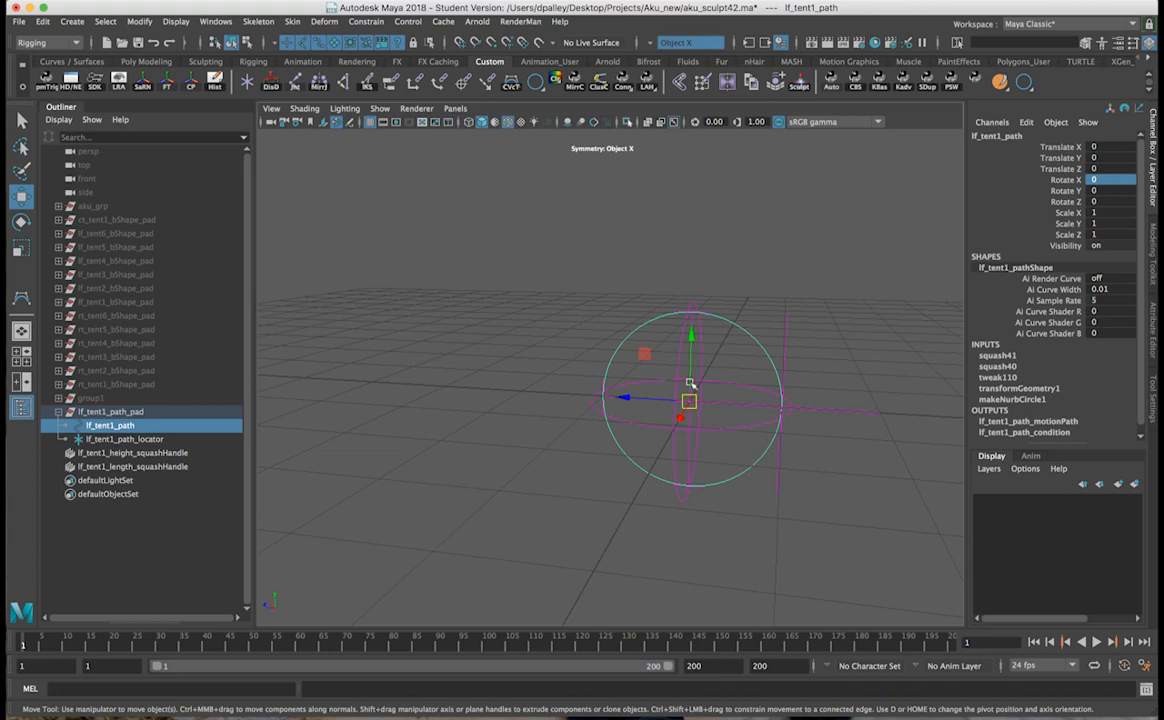
key(e)
drag(729, 363, 703, 350)
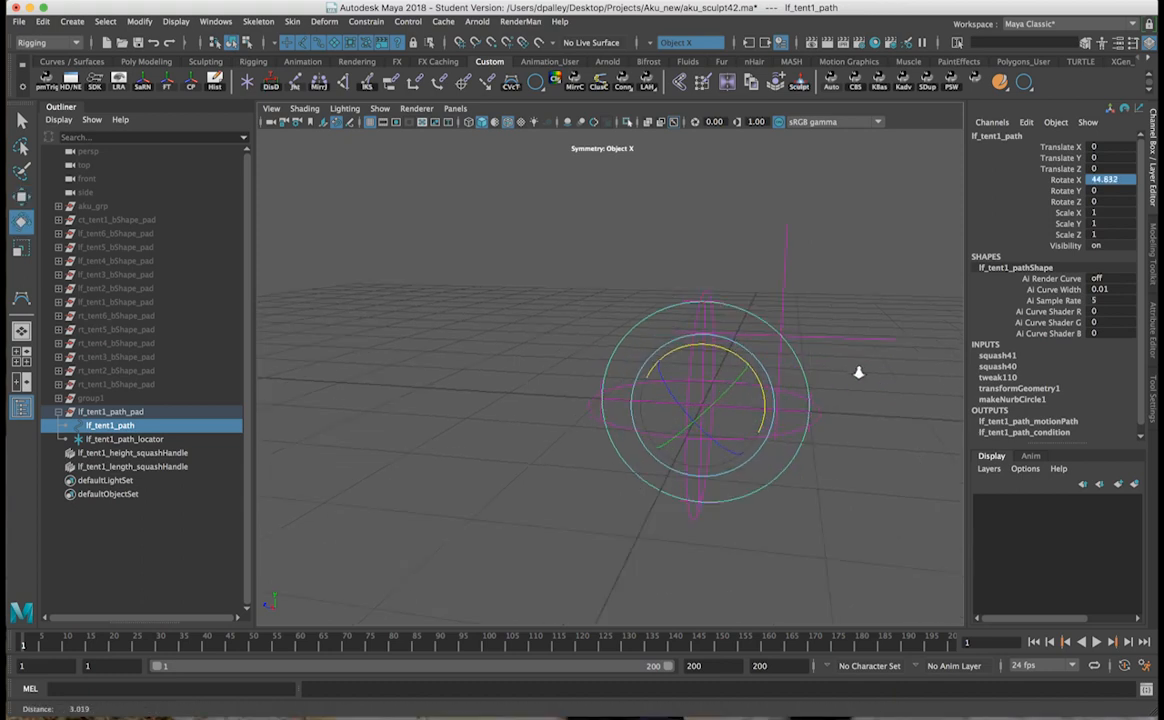
Step: Enlarge the rotated path by setting the Factor of both the height and length squash deformers to 0.9
click(160, 453)
shift+click(190, 466)
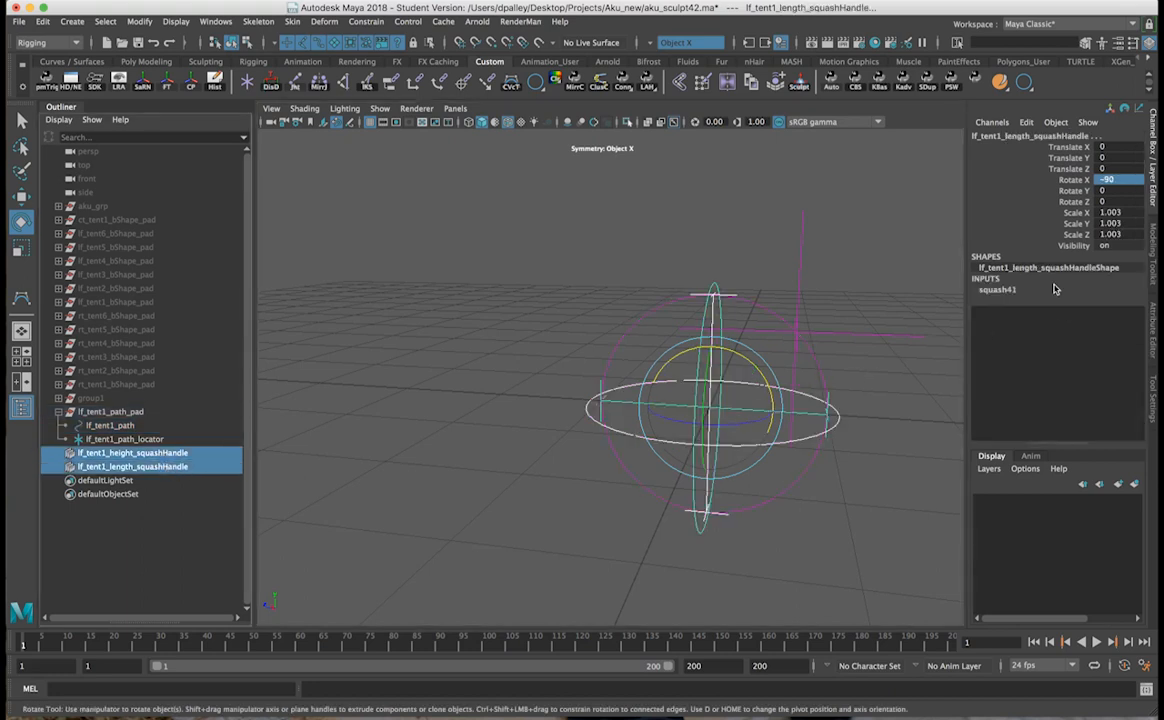
click(1000, 290)
click(1075, 322)
click(1080, 312)
middle_drag(762, 320, 821, 324)
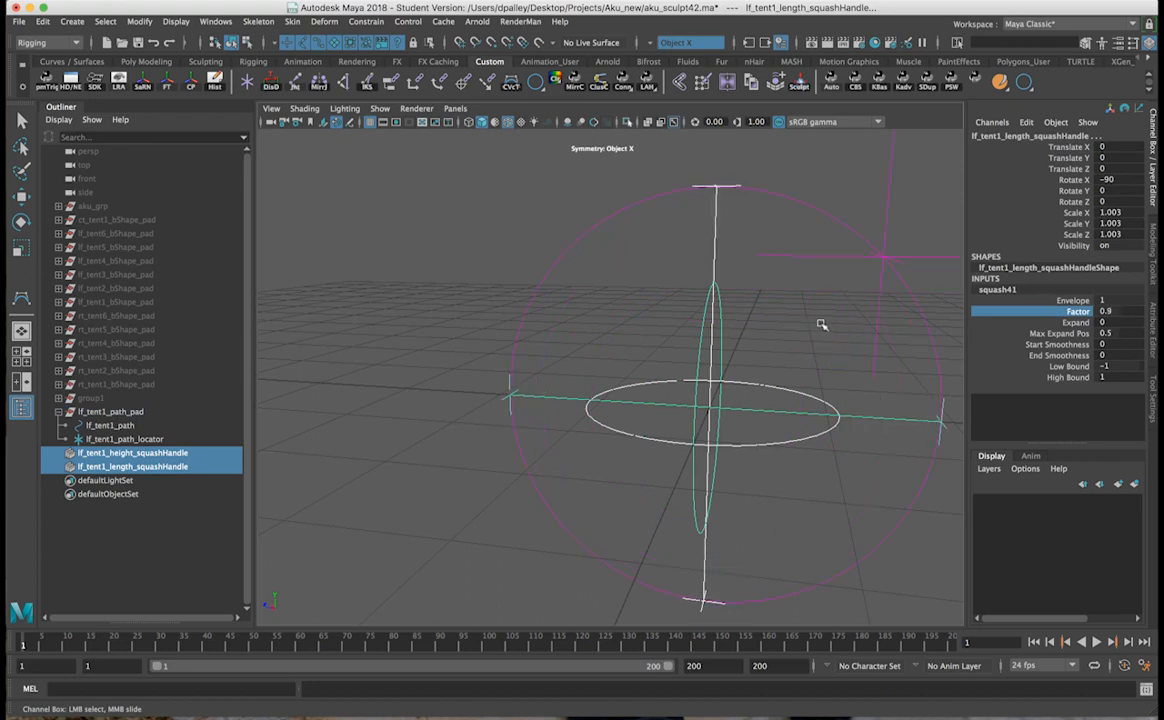
Step: Try rotating the enlarged lf_tent1_path in X and undo the rotation
click(848, 233)
key(e)
mouse_move(738, 366)
mouse_down()
mouse_move(751, 346)
mouse_move(670, 348)
mouse_move(767, 358)
mouse_move(702, 395)
mouse_move(663, 343)
mouse_move(743, 346)
mouse_move(797, 408)
mouse_move(738, 429)
mouse_move(769, 366)
mouse_move(673, 346)
mouse_move(748, 346)
mouse_up()
key(ctrl+z)
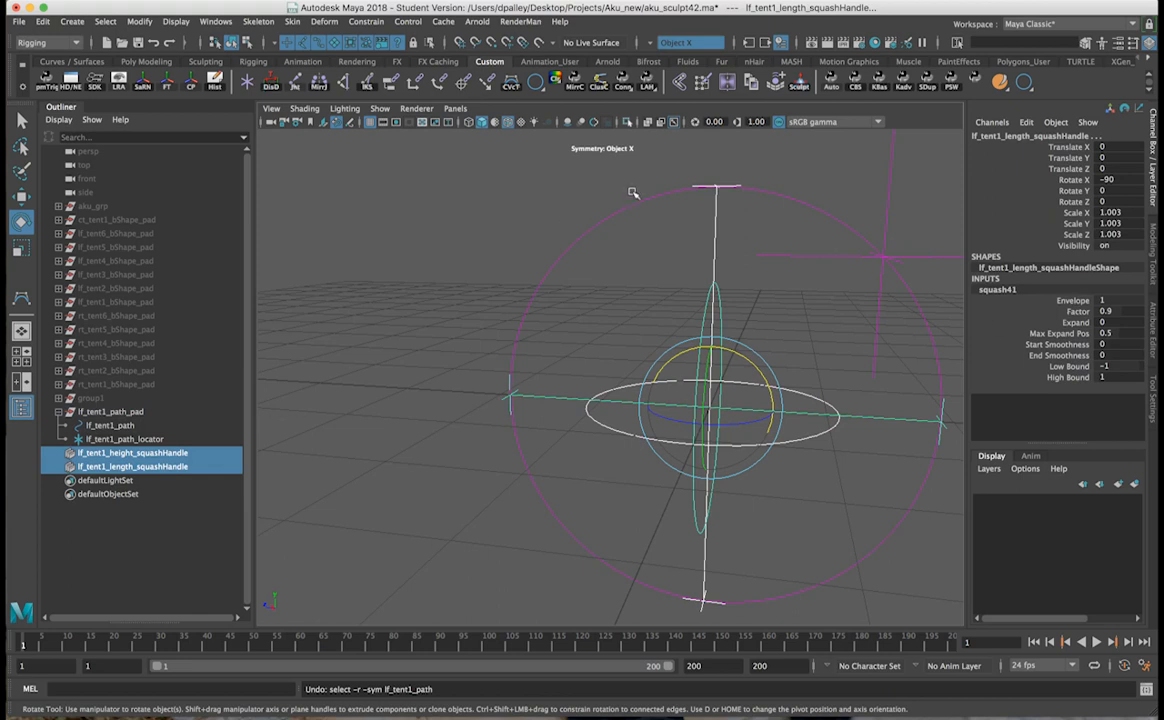
Step: Set squash41's Factor to -0.8 on lf_tent1_path and rotate the path to about 9 degrees in X
click(805, 189)
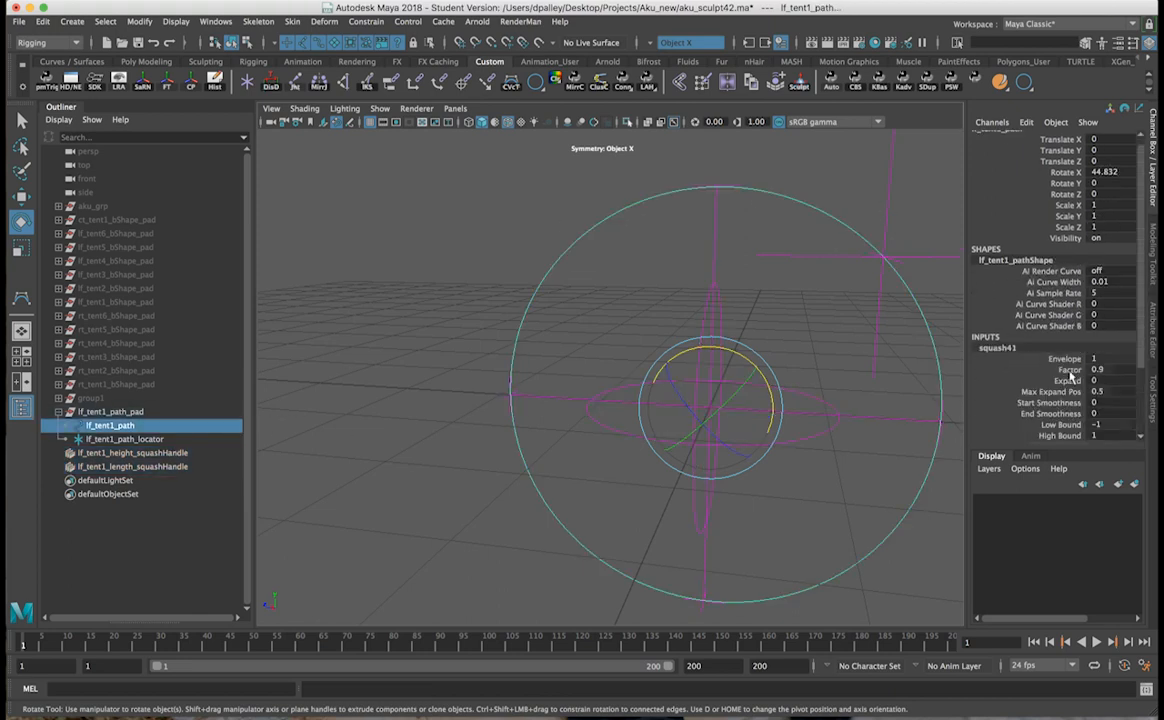
click(1068, 370)
middle_drag(909, 330, 896, 330)
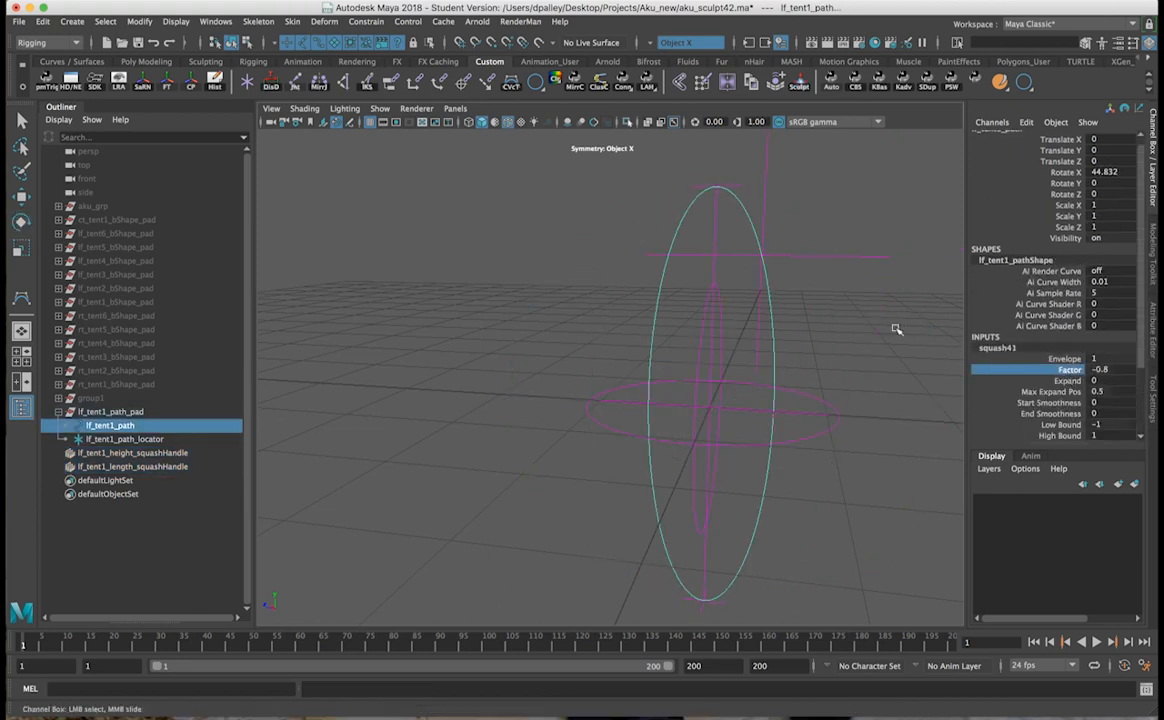
click(862, 258)
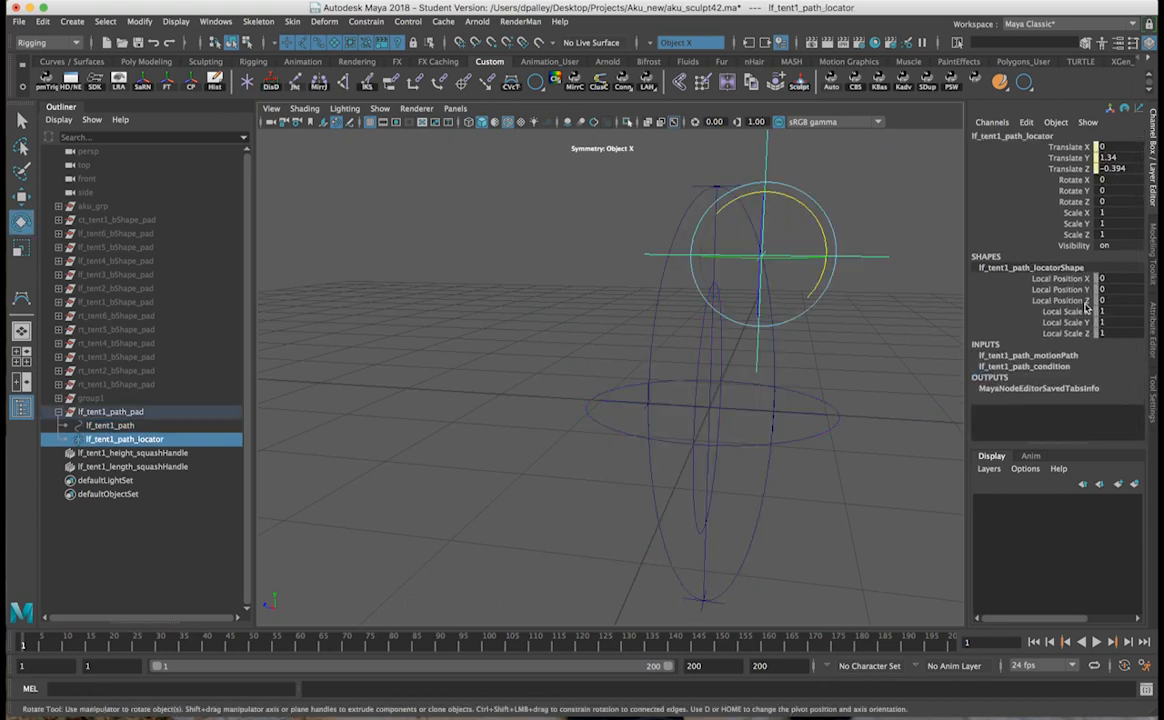
click(779, 358)
drag(787, 361, 757, 421)
Step: Undo the latest path rotation and the Factor changes on both squash deformers
key(super+z)
key(super+z)
key(super+z)
key(super+z)
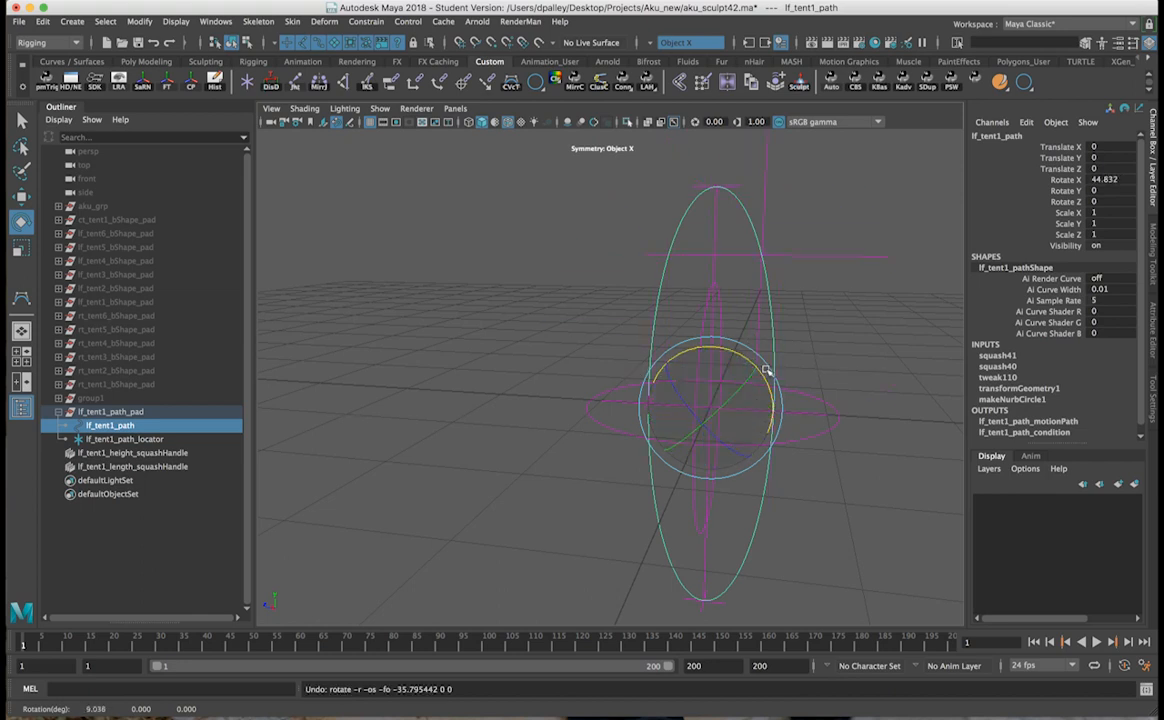
key(super+z)
key(super+z)
key(super+z)
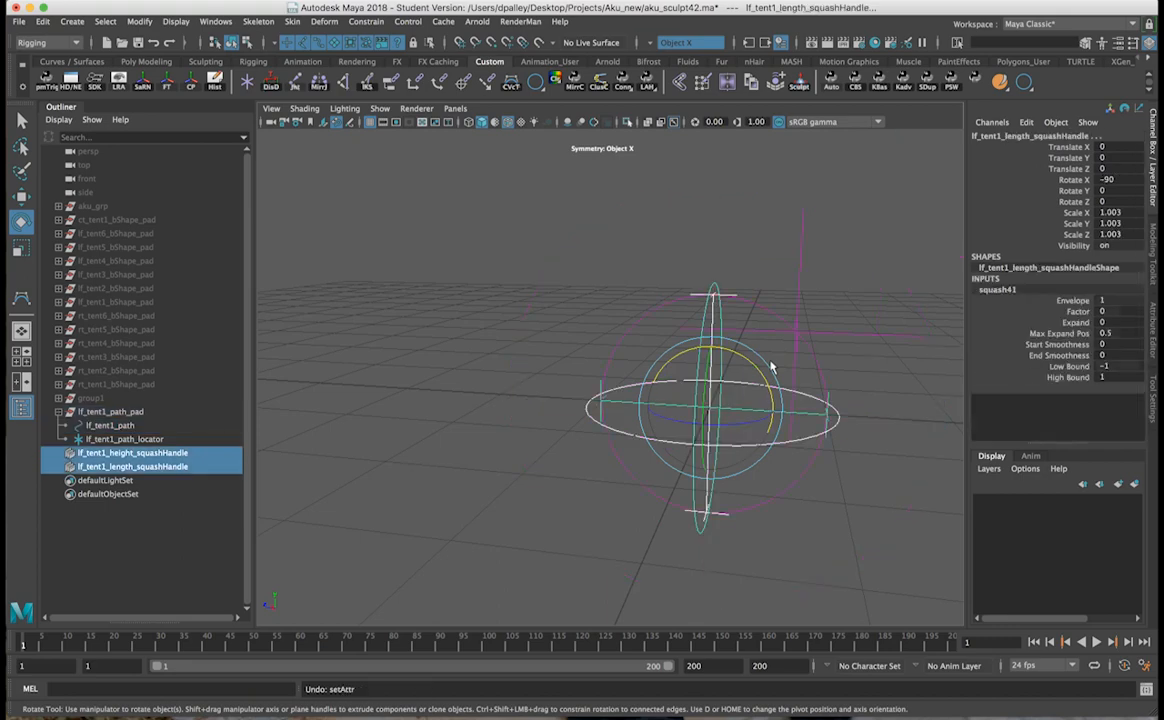
key(super+z)
key(super+z)
key(super+z)
key(super+z)
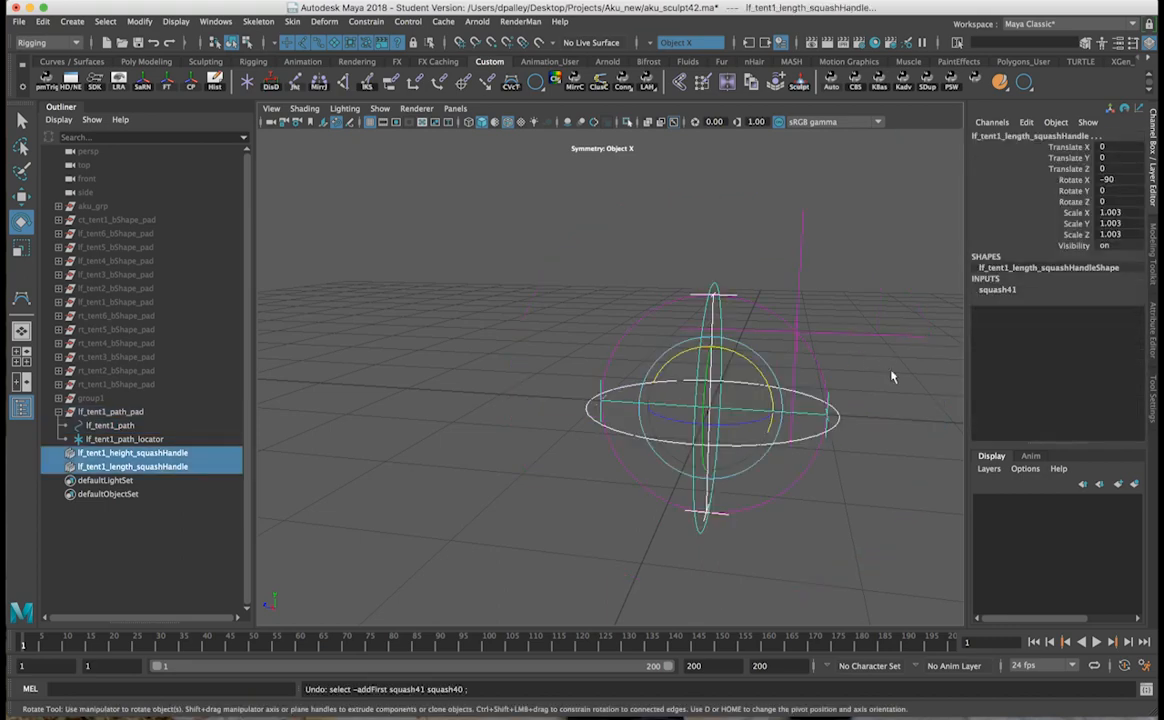
alt+right_drag(891, 372, 852, 319)
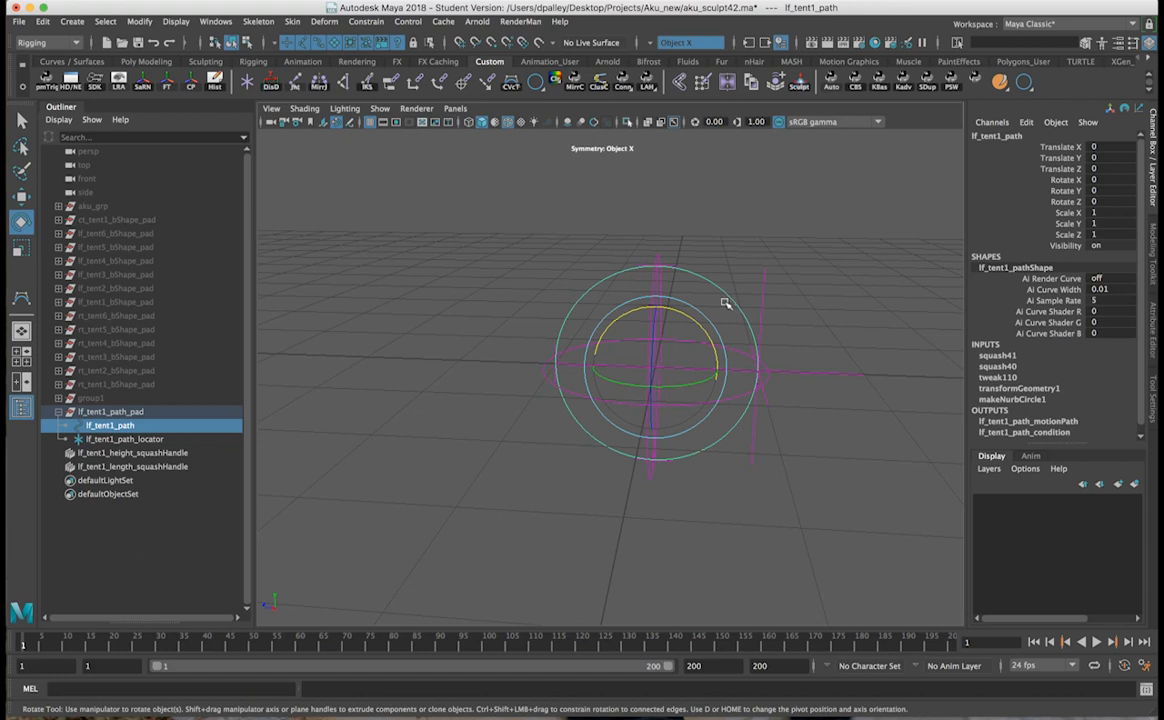
Step: Open the Expression Editor and copy the existing ct_frontWave_Exp expression text
scroll(728, 305, down, 5)
scroll(728, 305, up, 5)
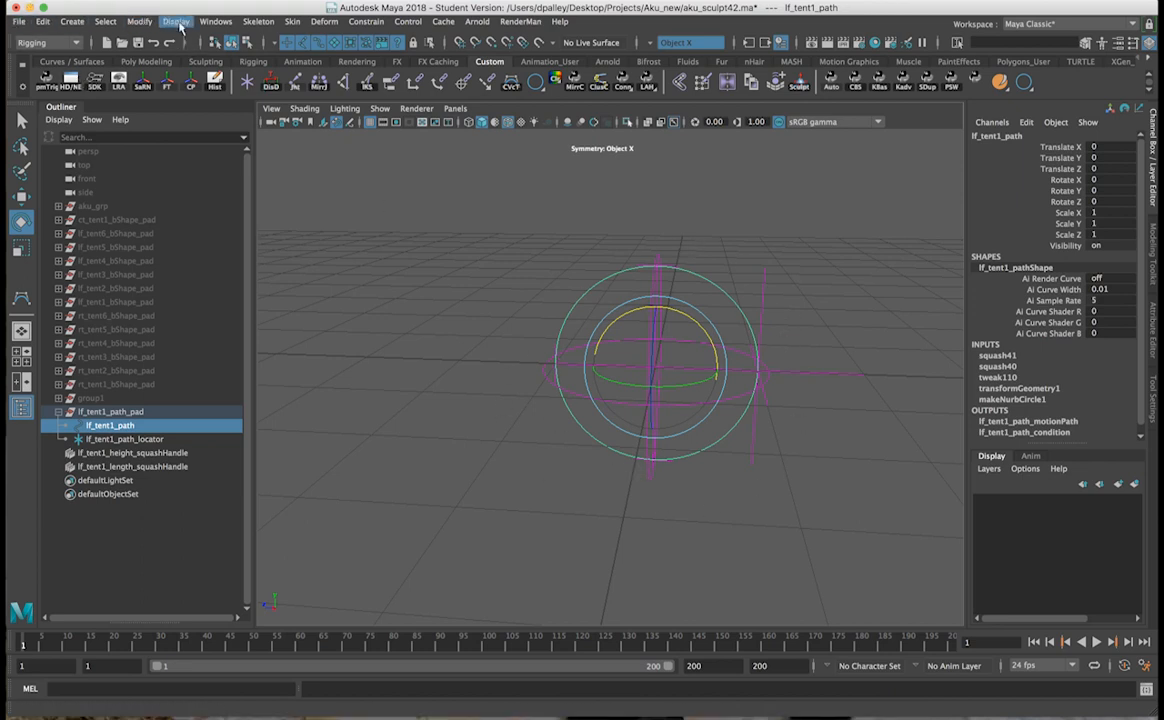
click(215, 21)
mouse_move(213, 97)
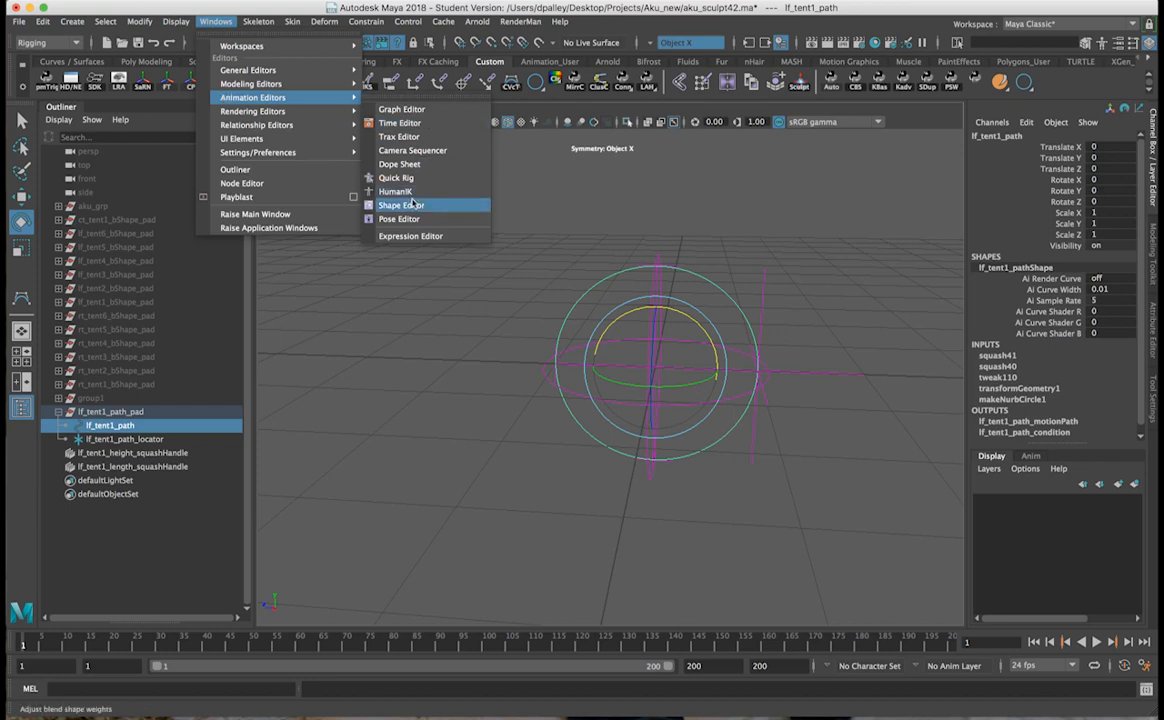
click(408, 236)
click(130, 353)
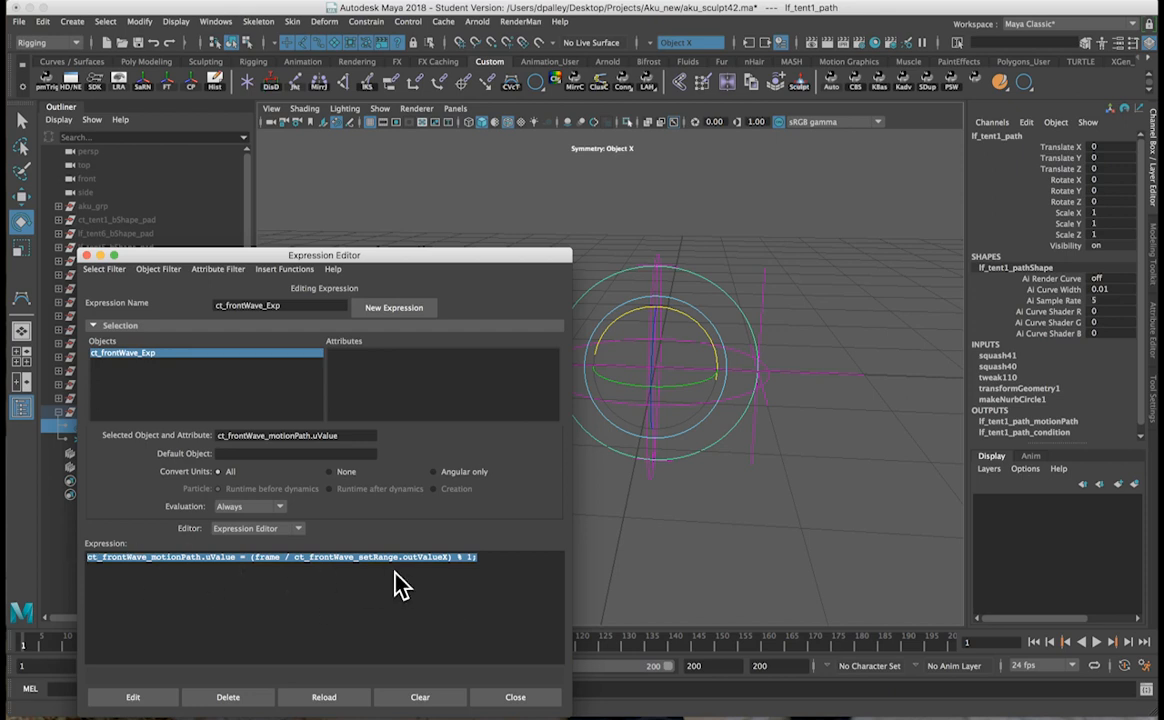
Step: List expressions by name, start a new one named lf_tent1_path_Exp, and paste in the ct_frontWave formula
click(104, 269)
click(130, 283)
click(390, 307)
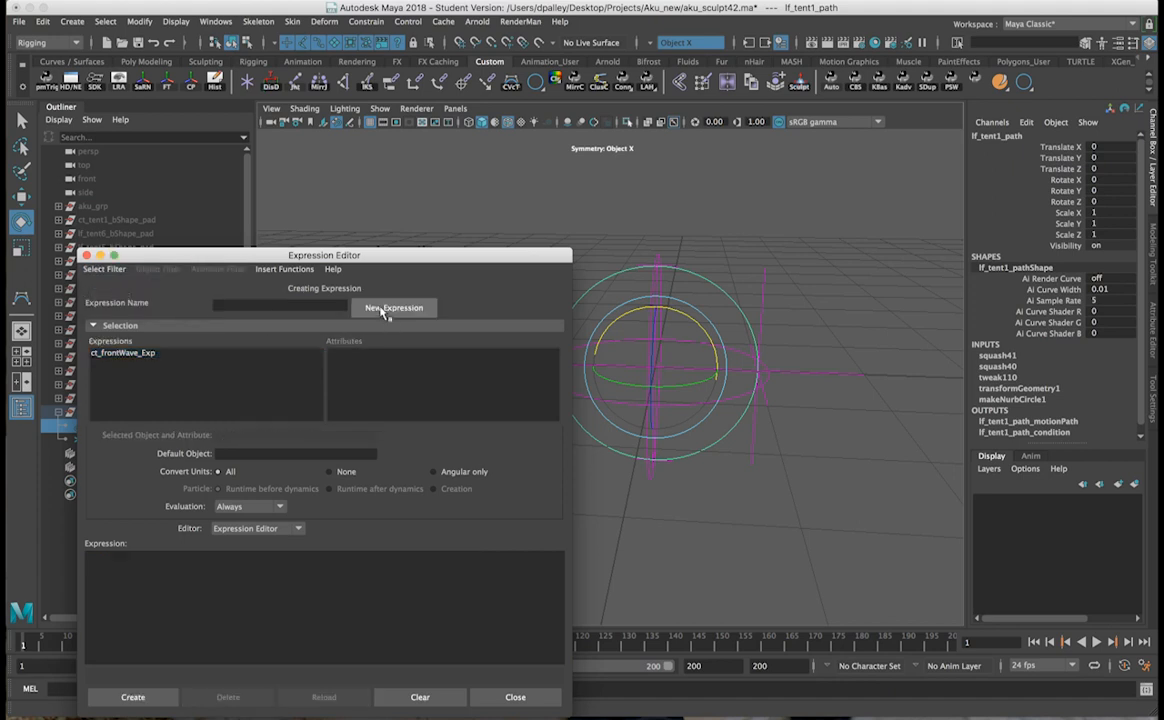
click(230, 306)
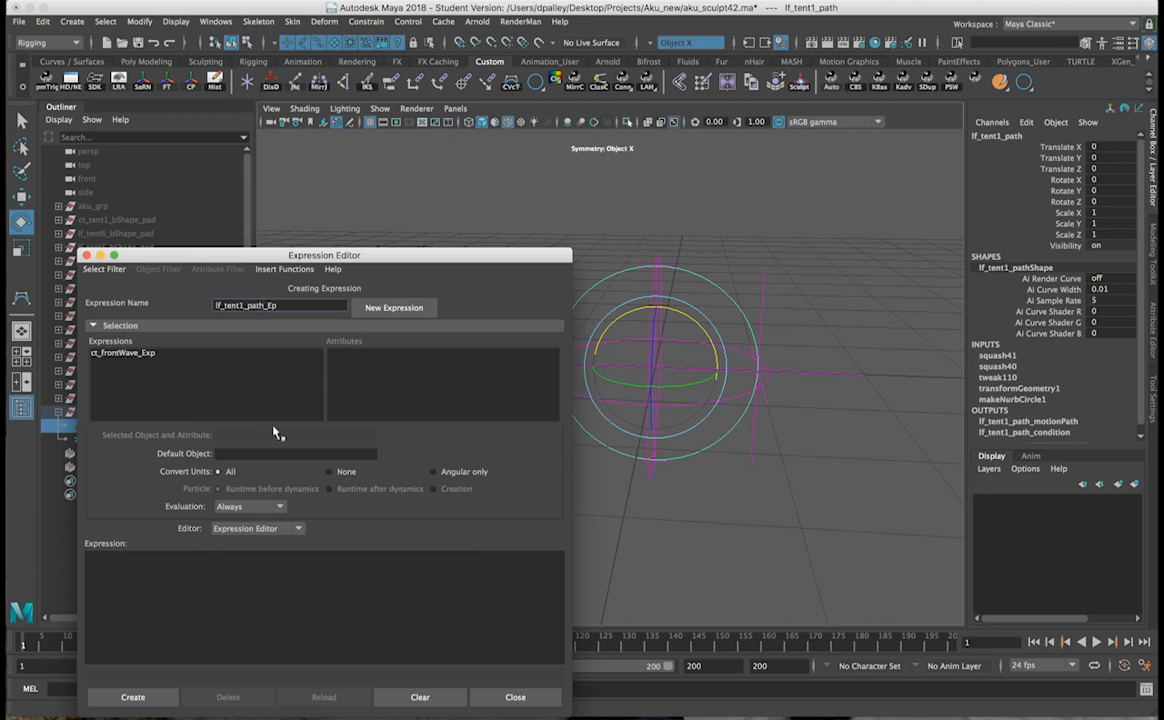
text(ct_frontWave_motionPath.uValue = (frame / ct_frontWave_setRange.outValueX) % 1;)
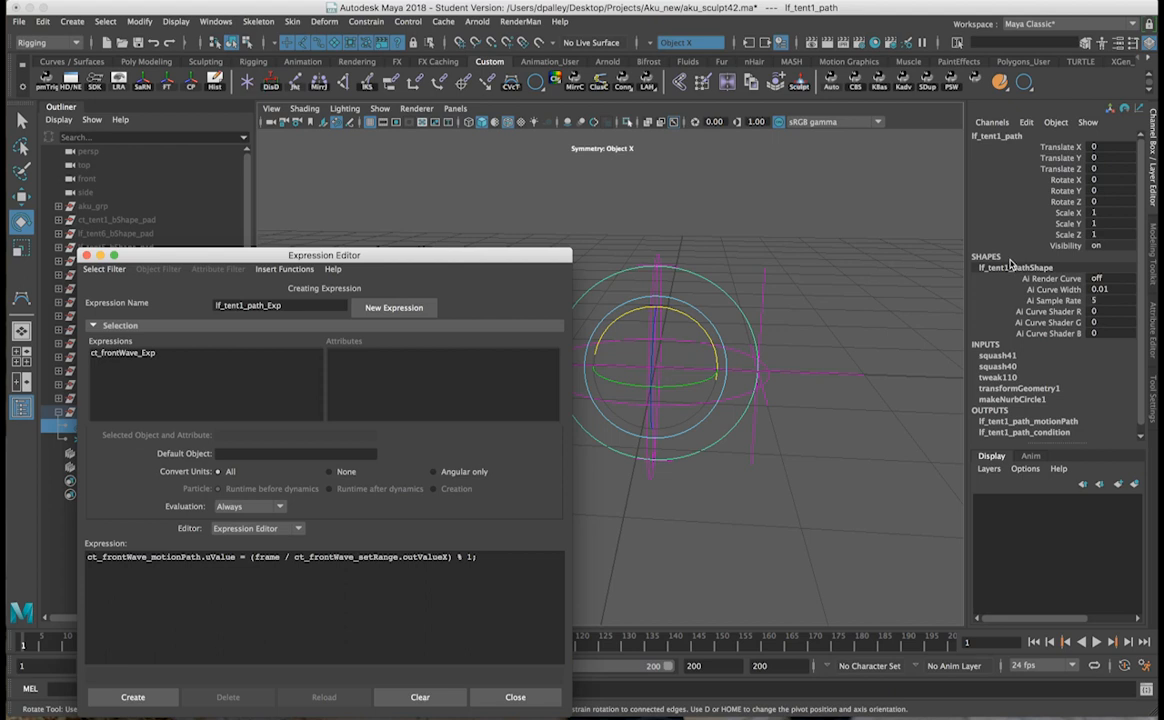
Step: Change the formula to lf_tent1_path_motionPath.uValue = (frame / 48) % 1; and create the expression
click(1025, 421)
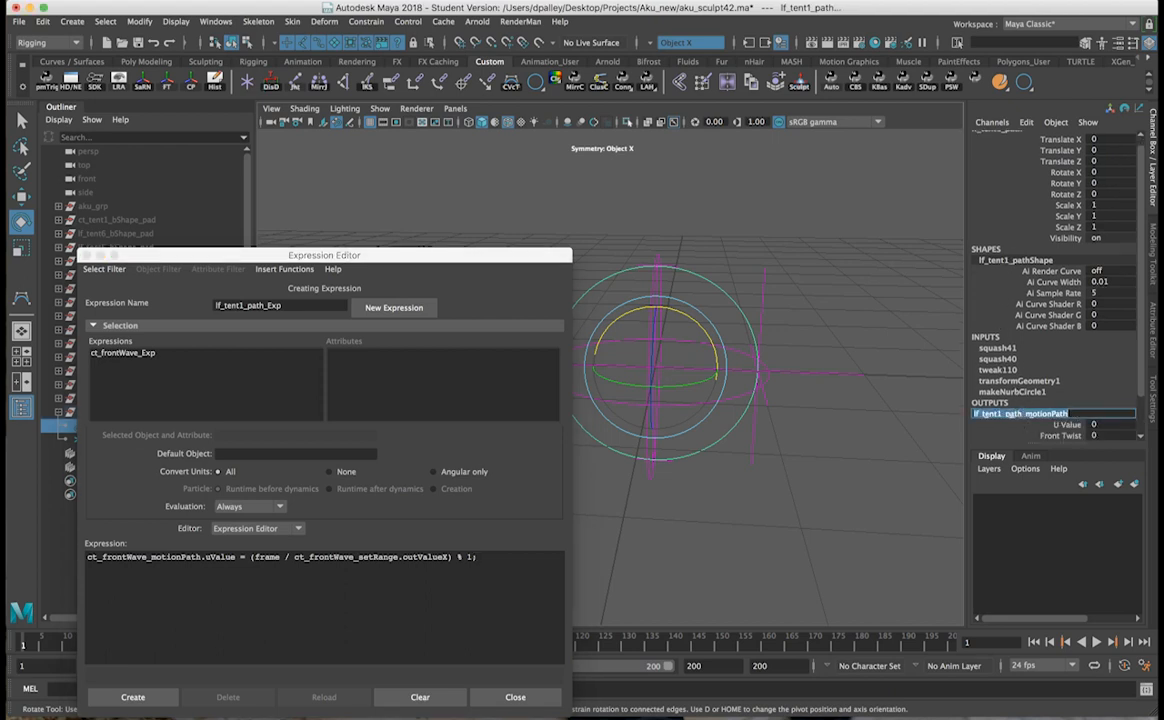
double_click(124, 556)
text(lf_tent1_path_motionPath)
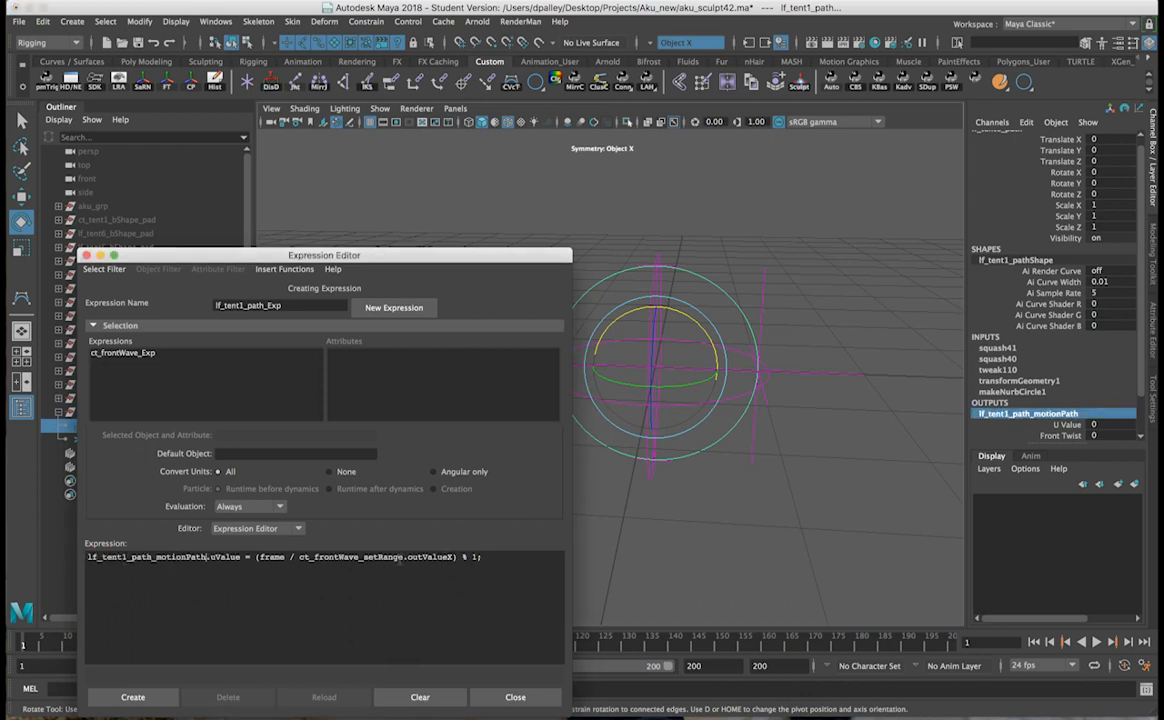
drag(299, 557, 455, 557)
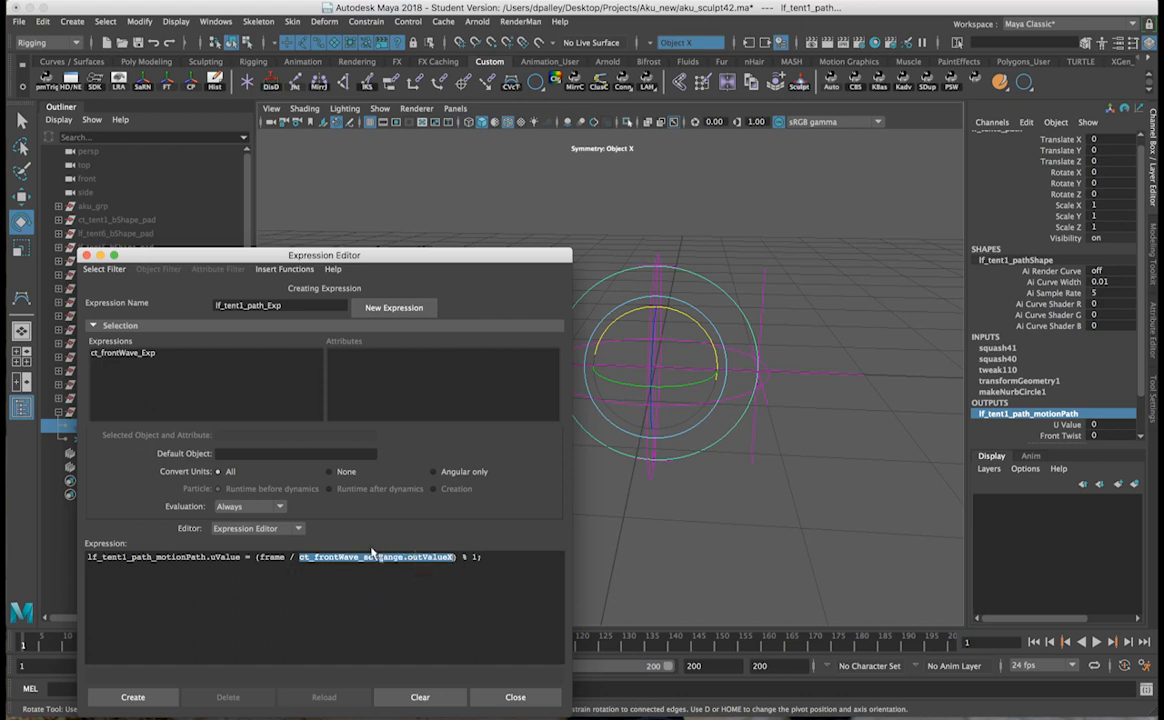
text(48)
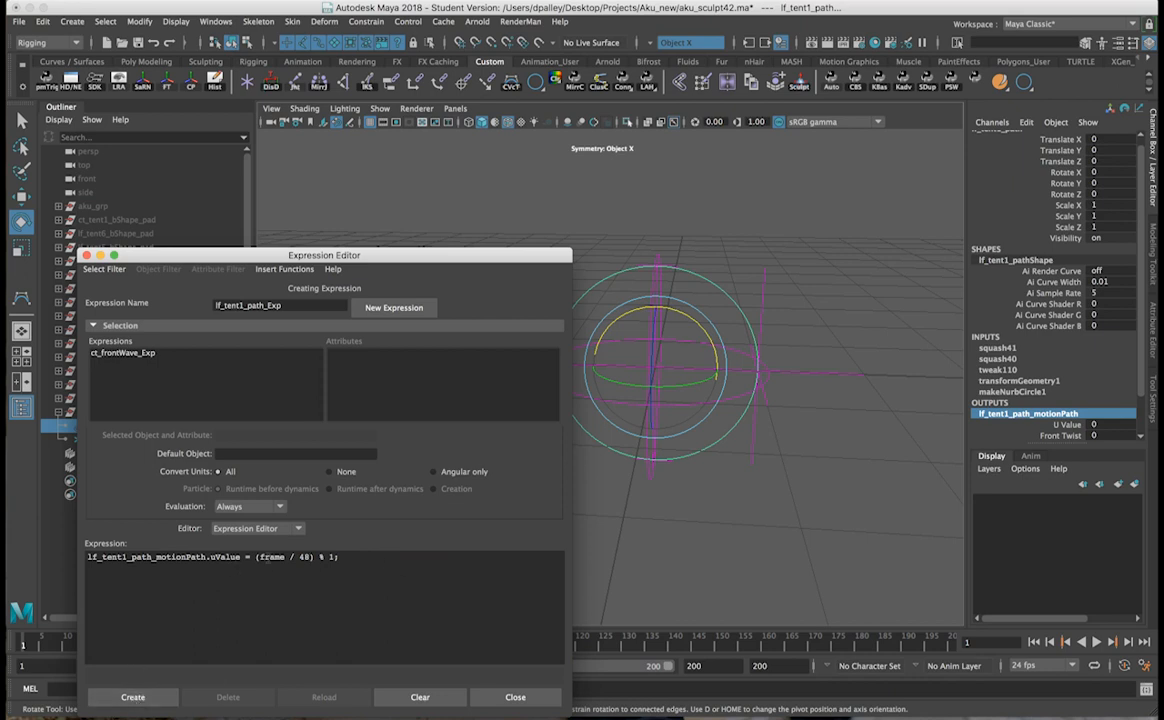
drag(290, 558, 310, 558)
drag(320, 557, 338, 558)
click(133, 697)
Step: Play the animation from the first frame to check the locator's travel around the path
drag(456, 260, 391, 529)
click(1035, 646)
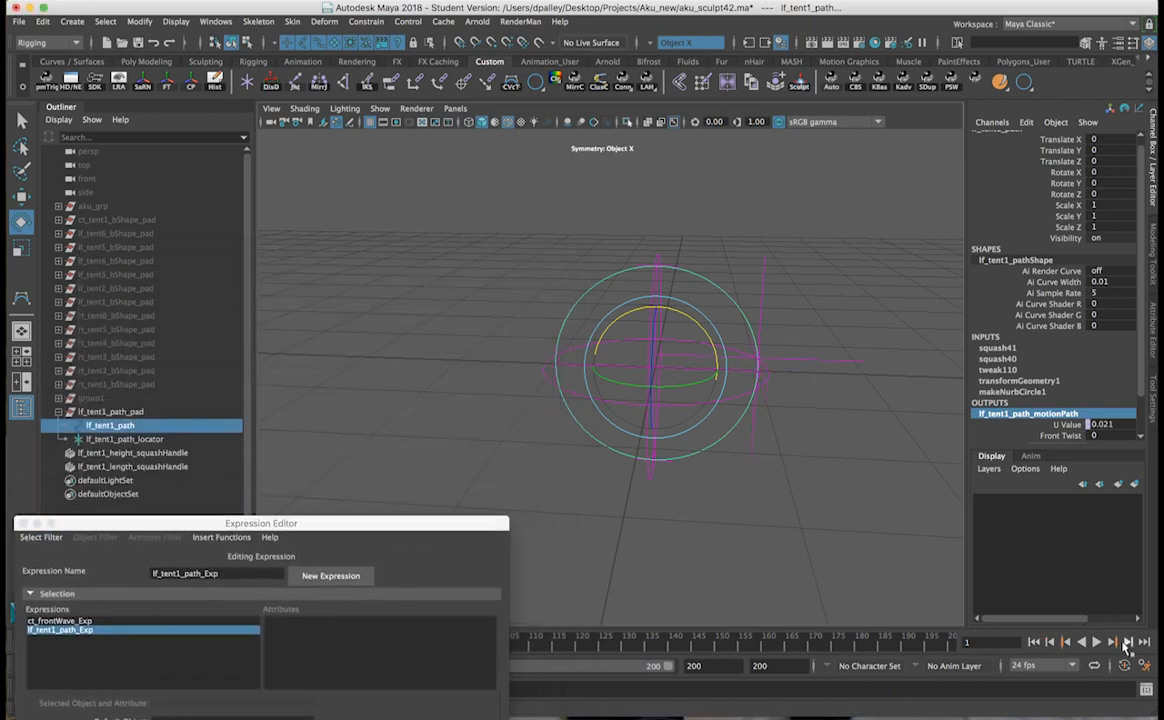
click(1096, 643)
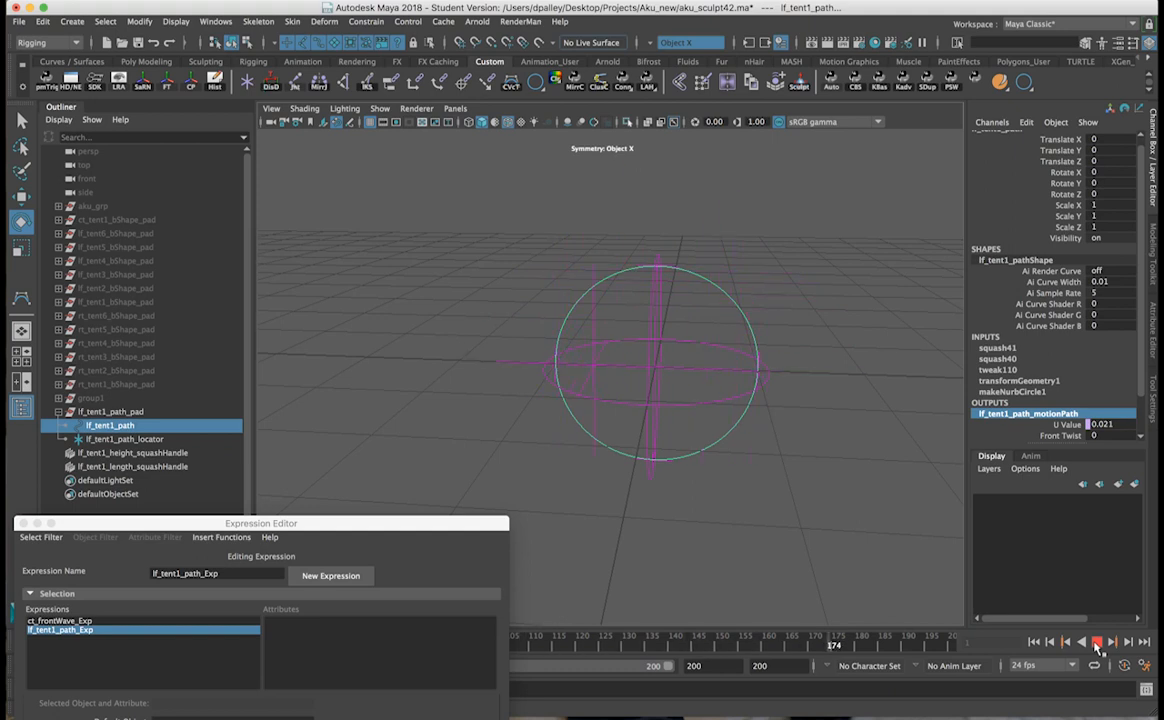
click(1097, 643)
Step: Try moving lf_tent1_path_pad away from the origin and undo the move
click(100, 411)
key(w)
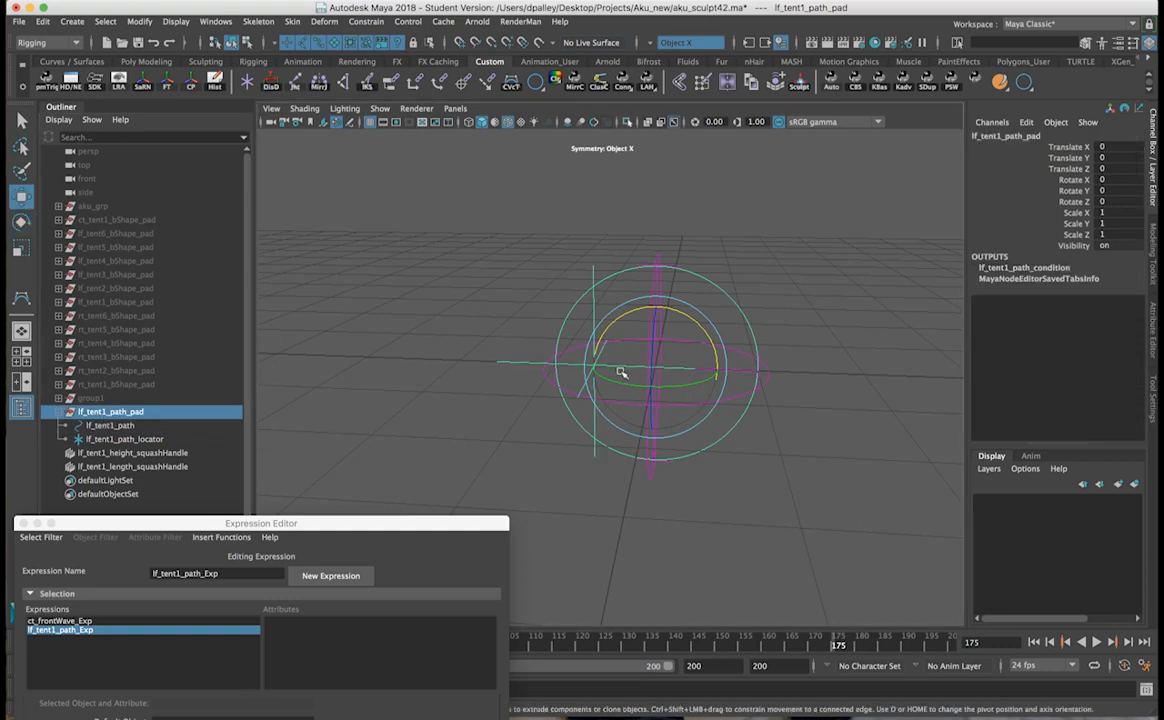
drag(656, 368, 815, 211)
key(z)
Step: Parent lf_tent1_height_squashHandle and lf_tent1_length_squashHandle under lf_tent1_path_pad
drag(143, 464, 141, 454)
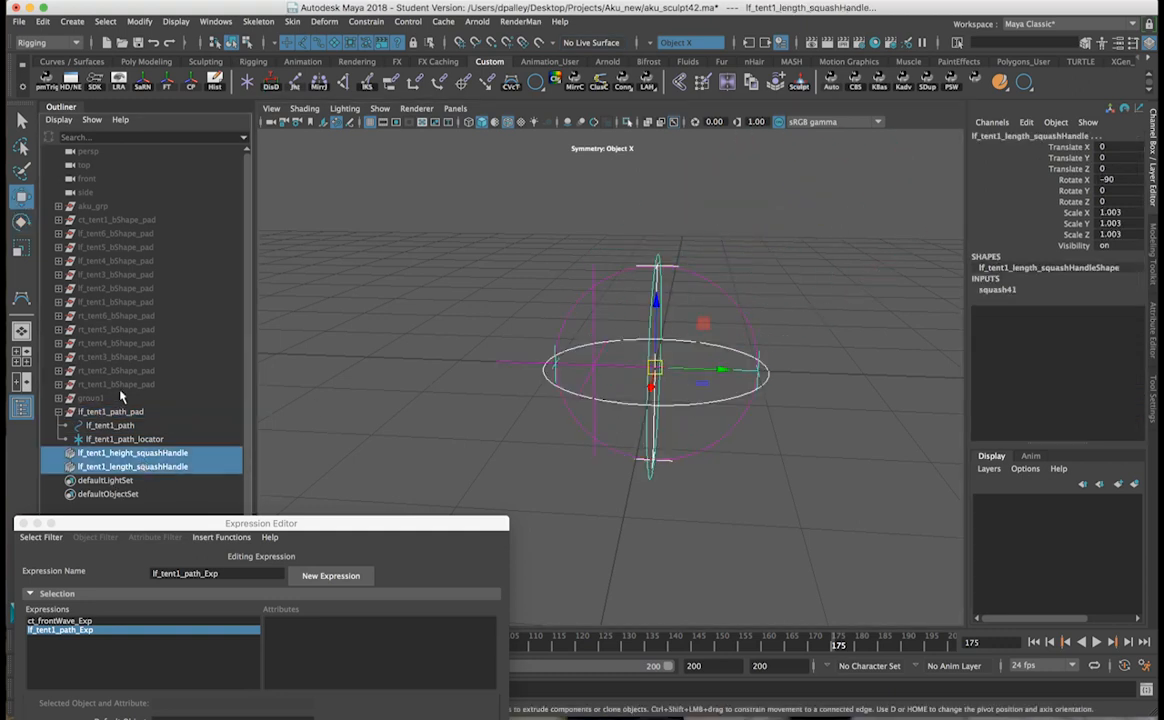
ctrl+click(110, 411)
key(p)
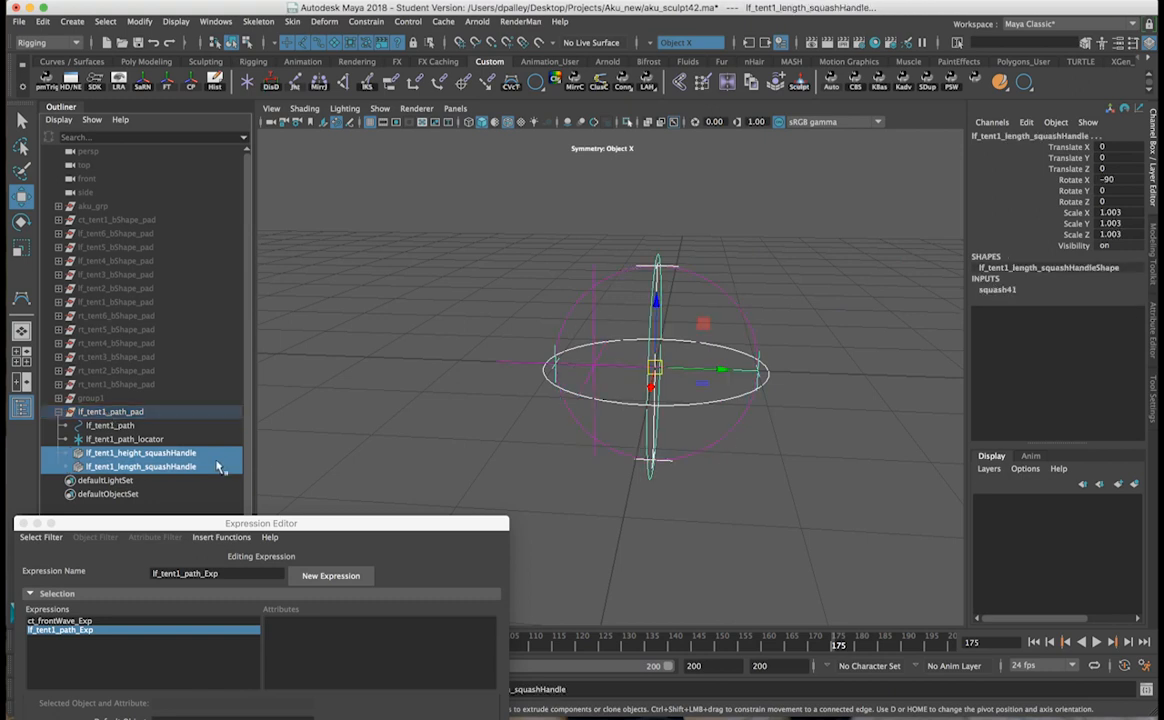
Step: Test the locator's travel with lf_tent1_path_pad moved off the origin and rotated about 28.5 degrees in Y
click(100, 411)
drag(656, 368, 862, 206)
alt+drag(652, 401, 713, 388)
key(e)
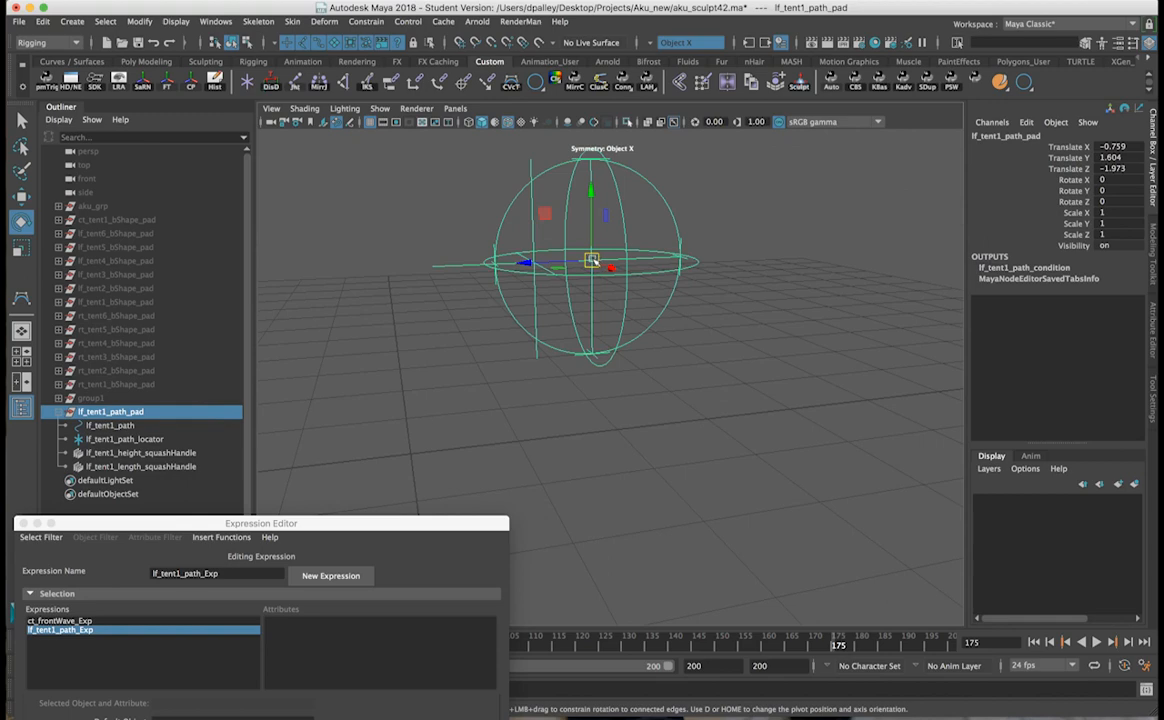
drag(518, 244, 650, 280)
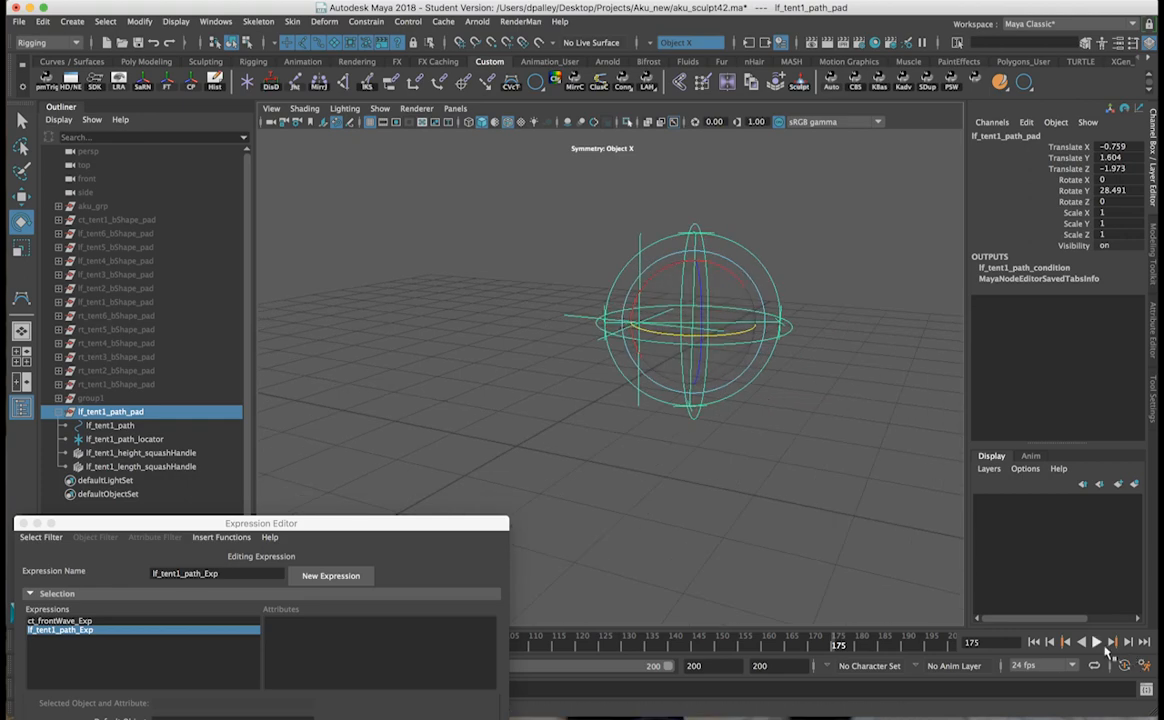
click(1097, 643)
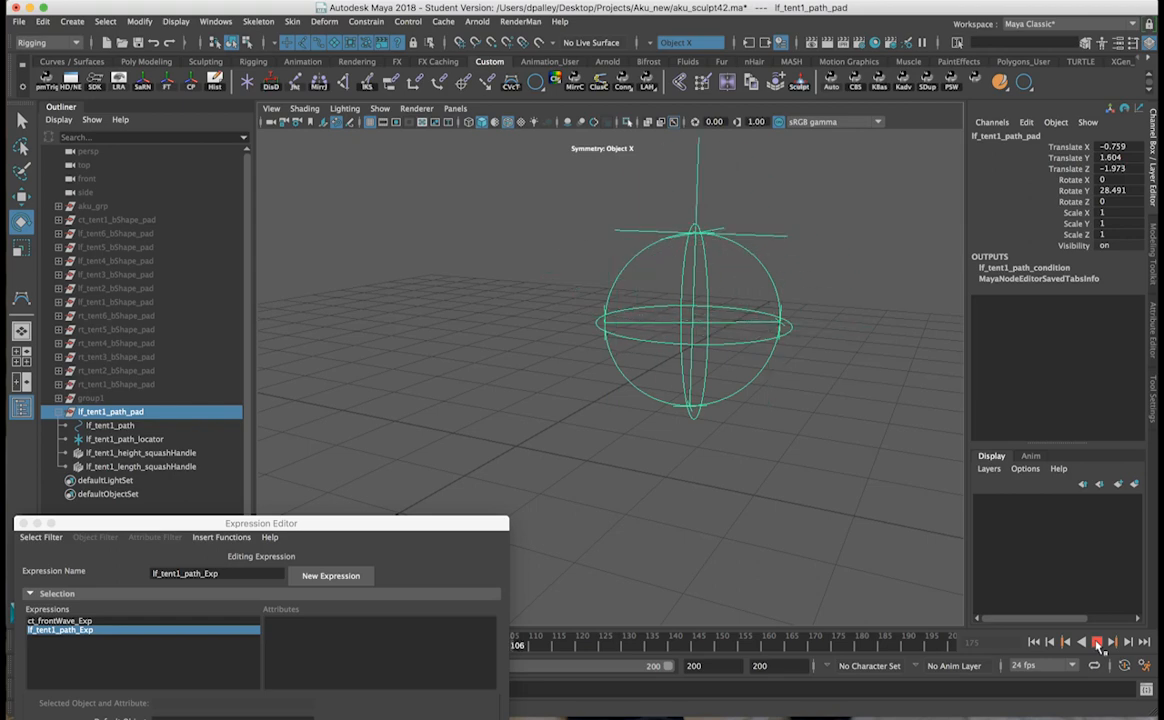
click(1097, 643)
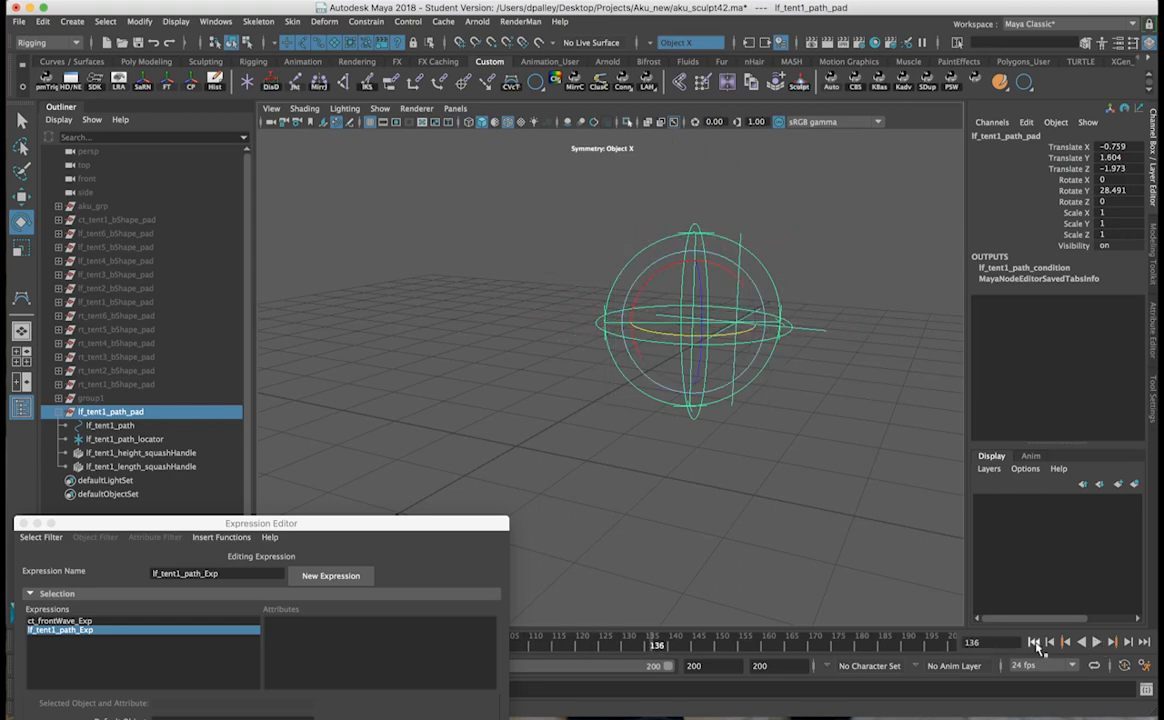
Step: Try another rotation of lf_tent1_path_pad and undo it together with the group's earlier move and rotation
alt+right_drag(717, 351, 777, 252)
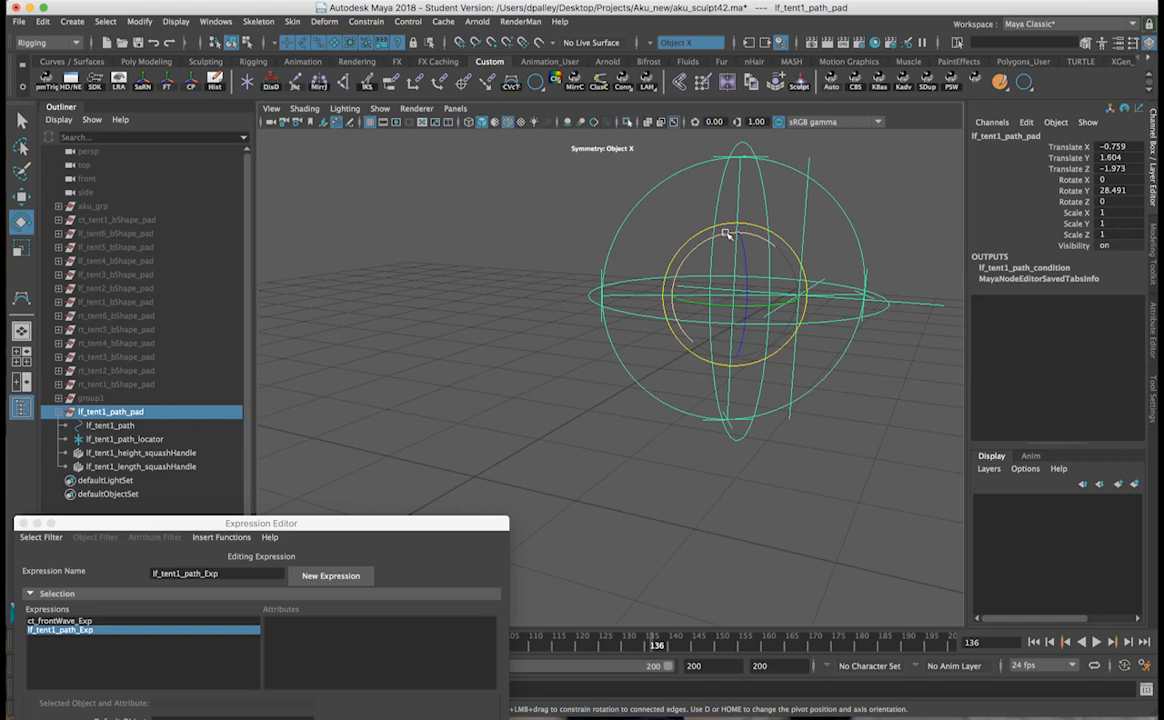
drag(724, 237, 763, 304)
key(super+z)
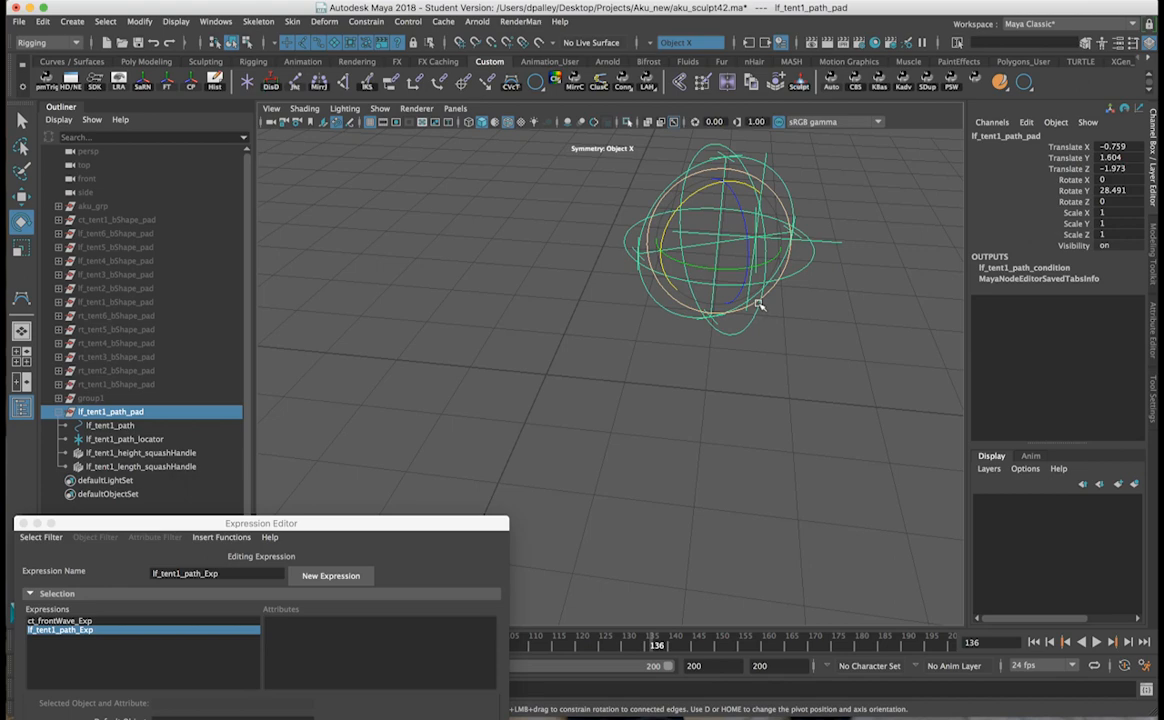
key(alt+v)
key(super+z)
key(super+z)
alt+right_drag(648, 419, 566, 418)
alt+middle_drag(628, 432, 826, 416)
alt+drag(826, 416, 792, 397)
alt+right_drag(792, 397, 920, 421)
alt+middle_drag(711, 331, 642, 274)
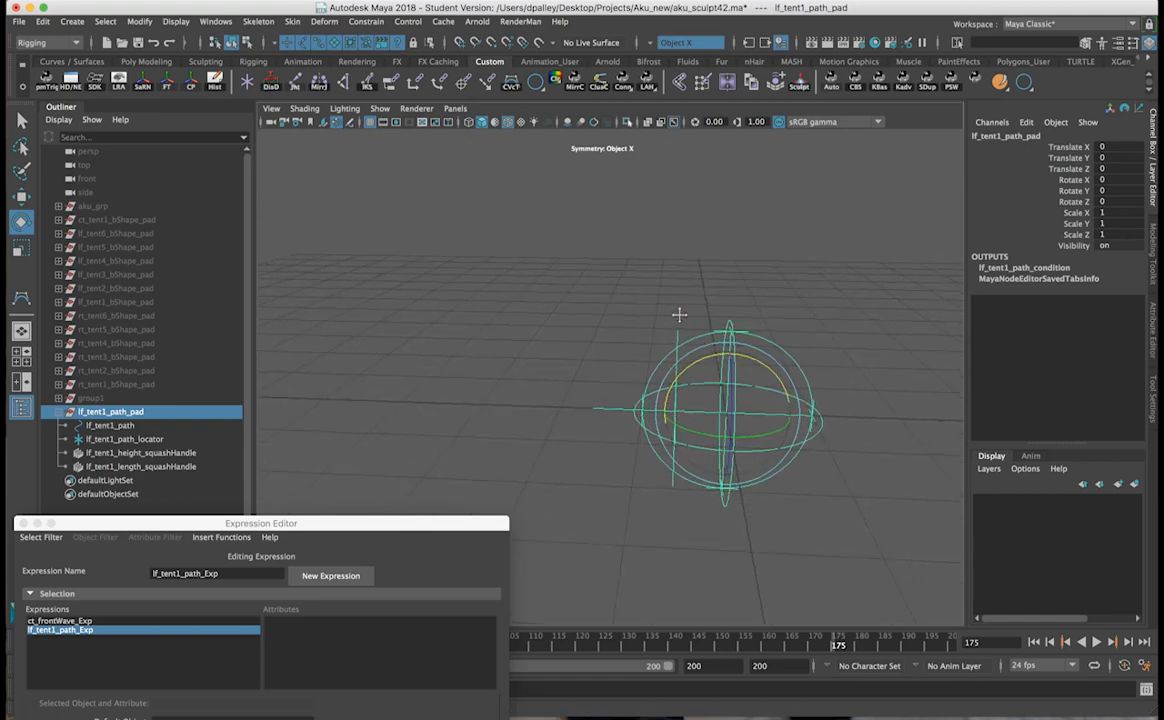
alt+right_drag(830, 370, 978, 392)
alt+right_drag(720, 385, 634, 382)
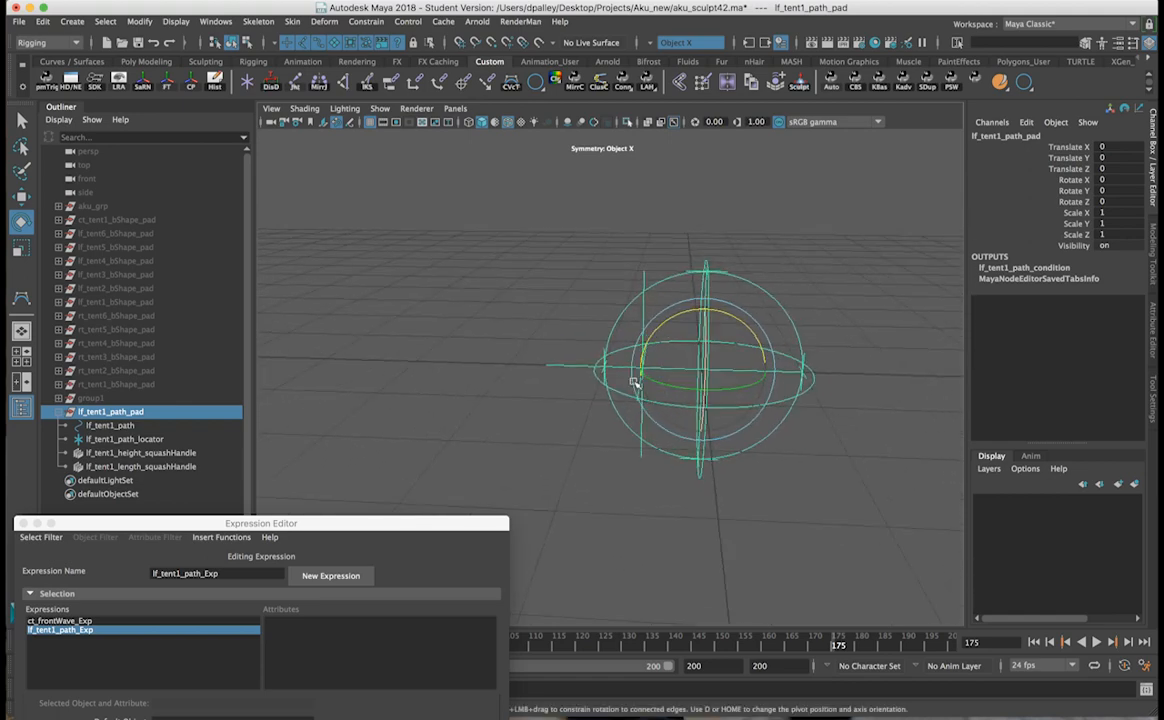
alt+middle_drag(672, 364, 681, 392)
alt+drag(681, 392, 652, 343)
alt+middle_drag(652, 343, 652, 315)
alt+right_drag(720, 378, 802, 388)
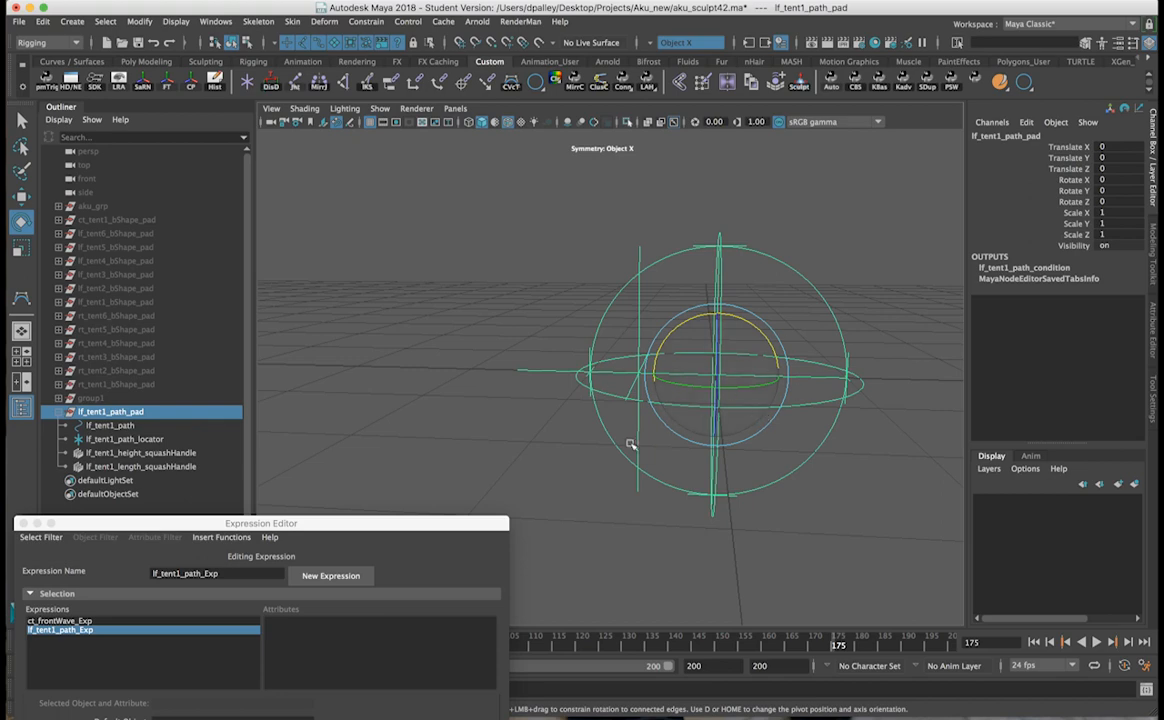
Step: Review the uValue formula of lf_tent1_path_Exp in the Expression Editor
drag(148, 523, 162, 115)
alt+drag(626, 488, 800, 382)
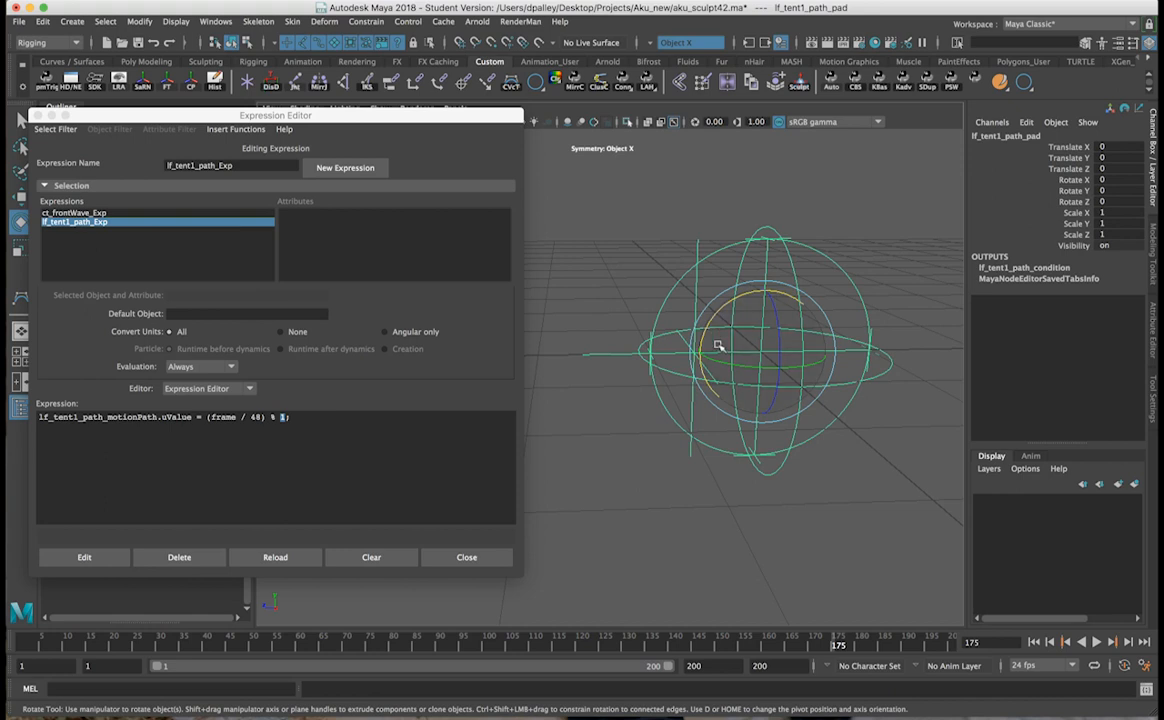
drag(480, 113, 529, 154)
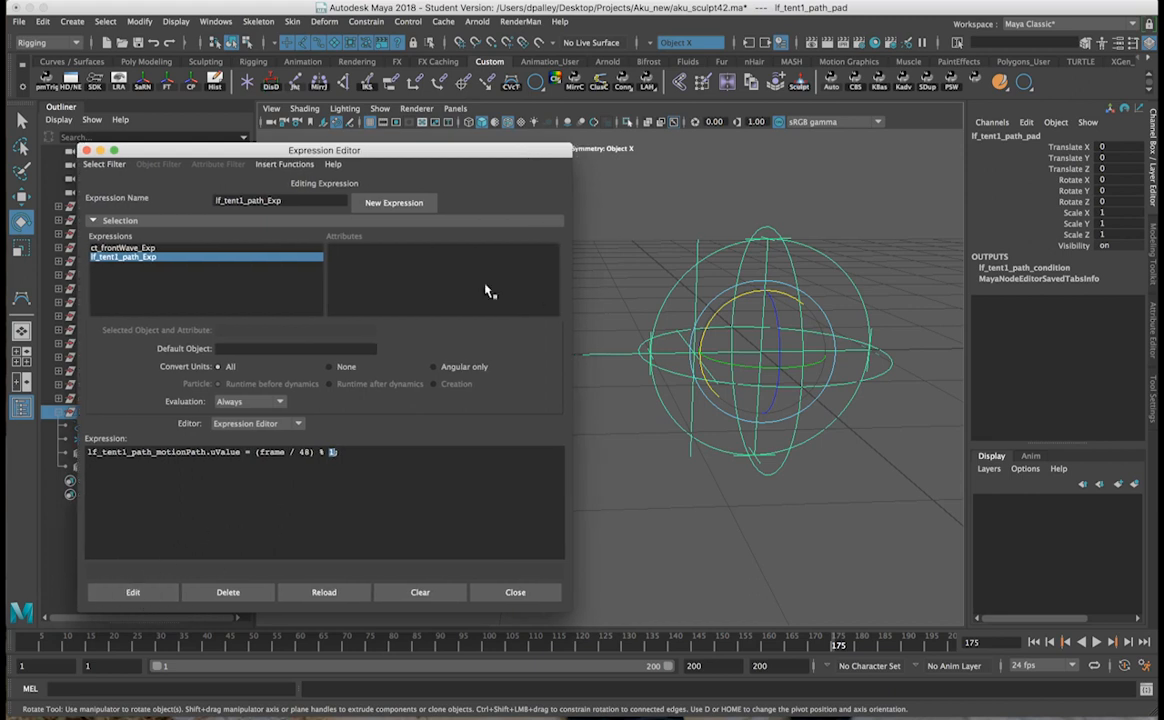
drag(434, 152, 514, 530)
Step: Return the timeline to the first frame
alt+drag(613, 416, 460, 417)
click(1034, 643)
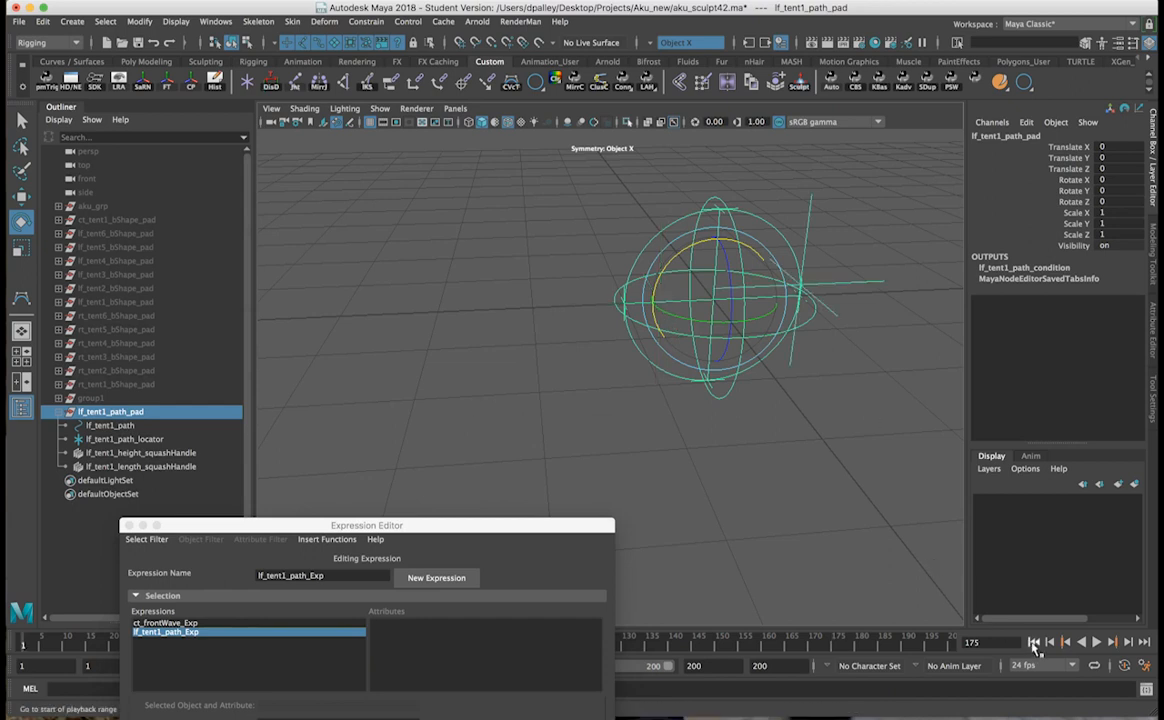
alt+middle_drag(818, 355, 761, 413)
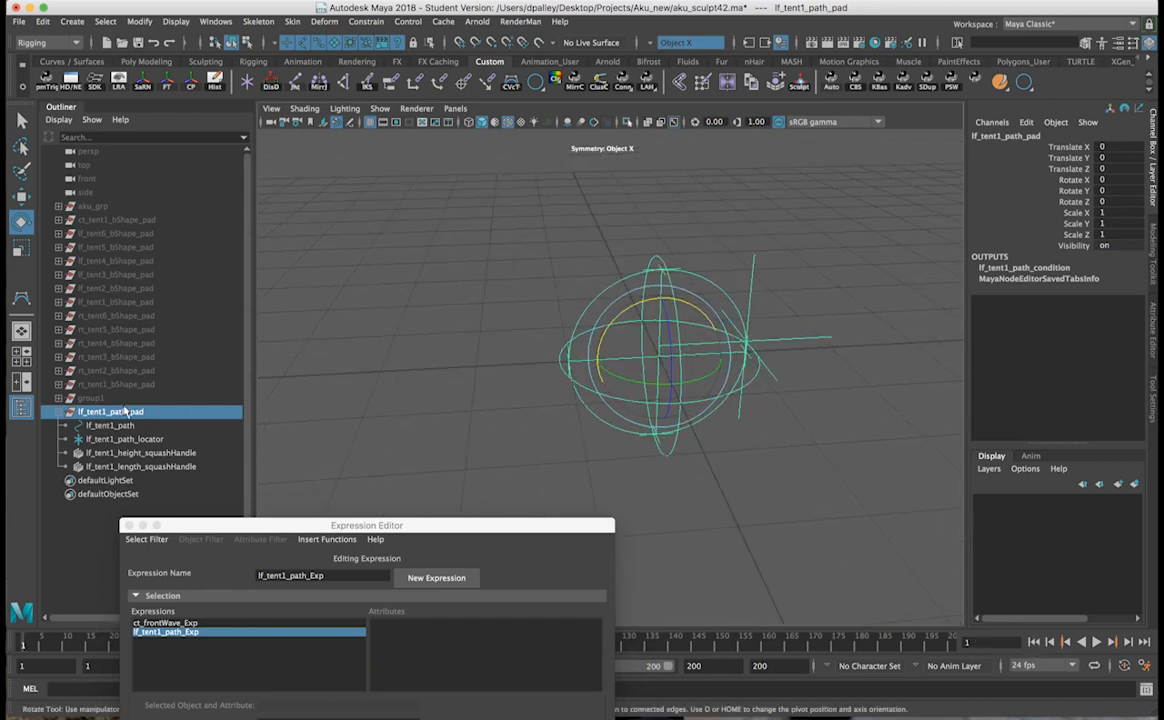
scroll(689, 355, down, 2)
alt+middle_drag(689, 355, 710, 353)
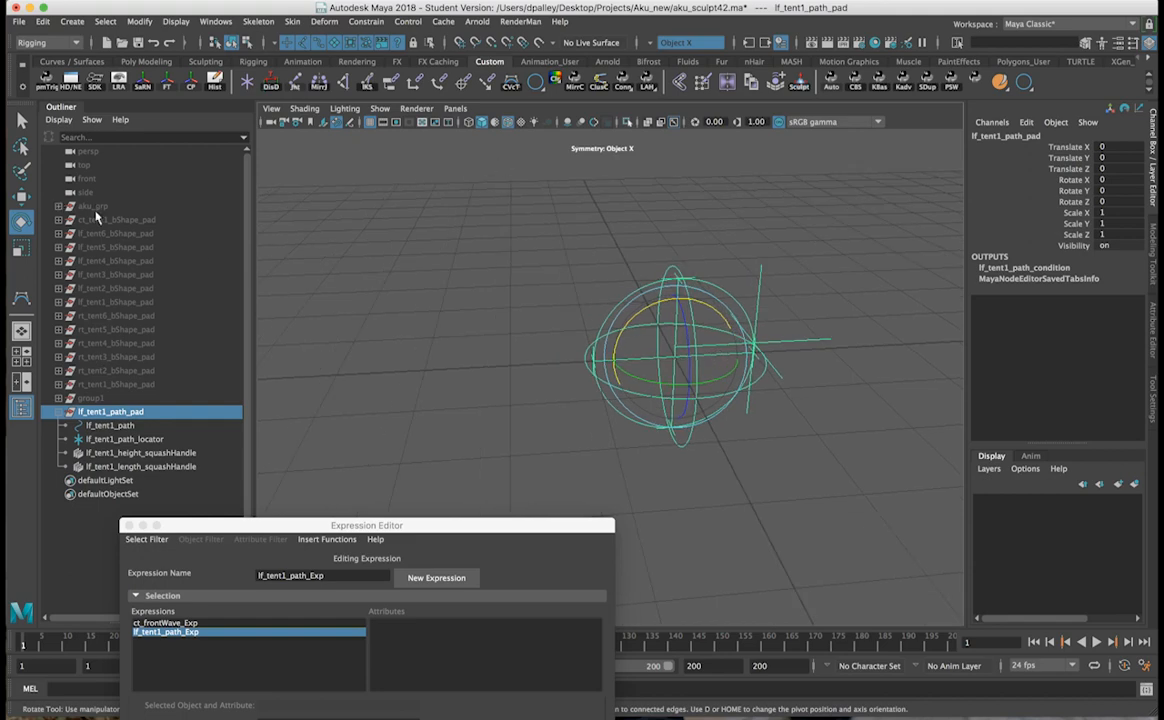
Step: Unhide aku_grp to show the character mesh and controls around the first left tentacle
click(92, 205)
key(shift+h)
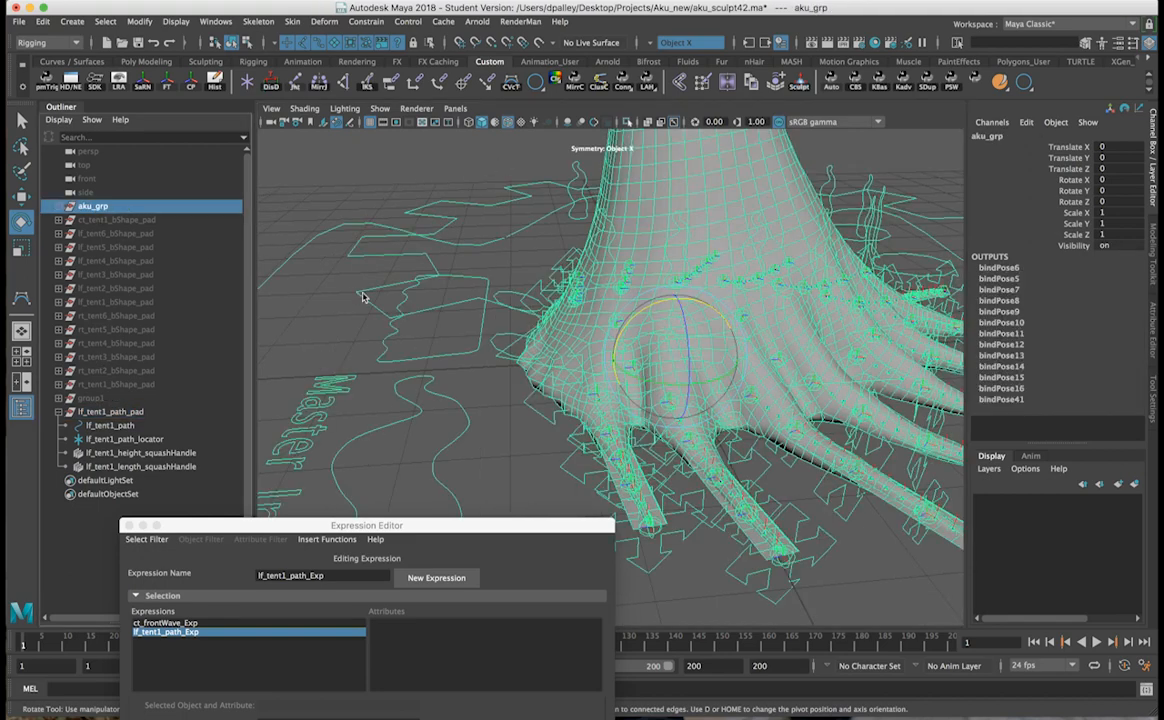
click(98, 414)
alt+drag(849, 387, 606, 279)
alt+drag(789, 455, 699, 453)
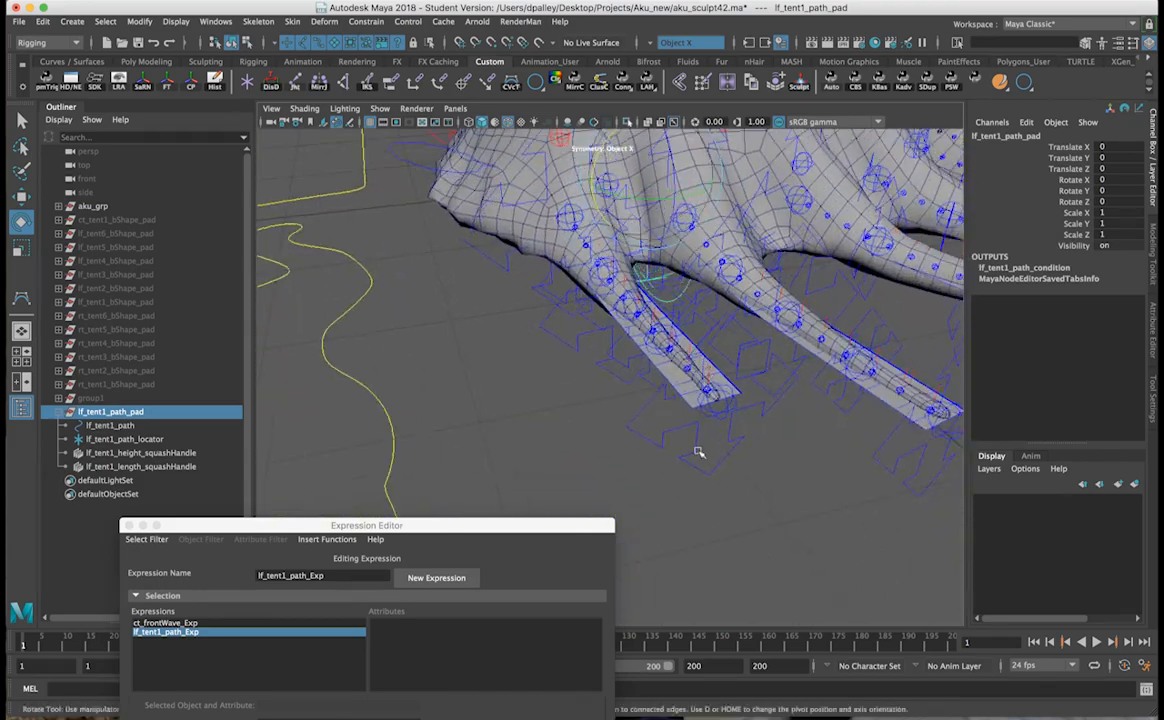
Step: Snap lf_tent1_path_pad to the tentacle-tip control lf_tent1_End_icon with a temporary constraint and delete the constraint
drag(739, 499, 738, 497)
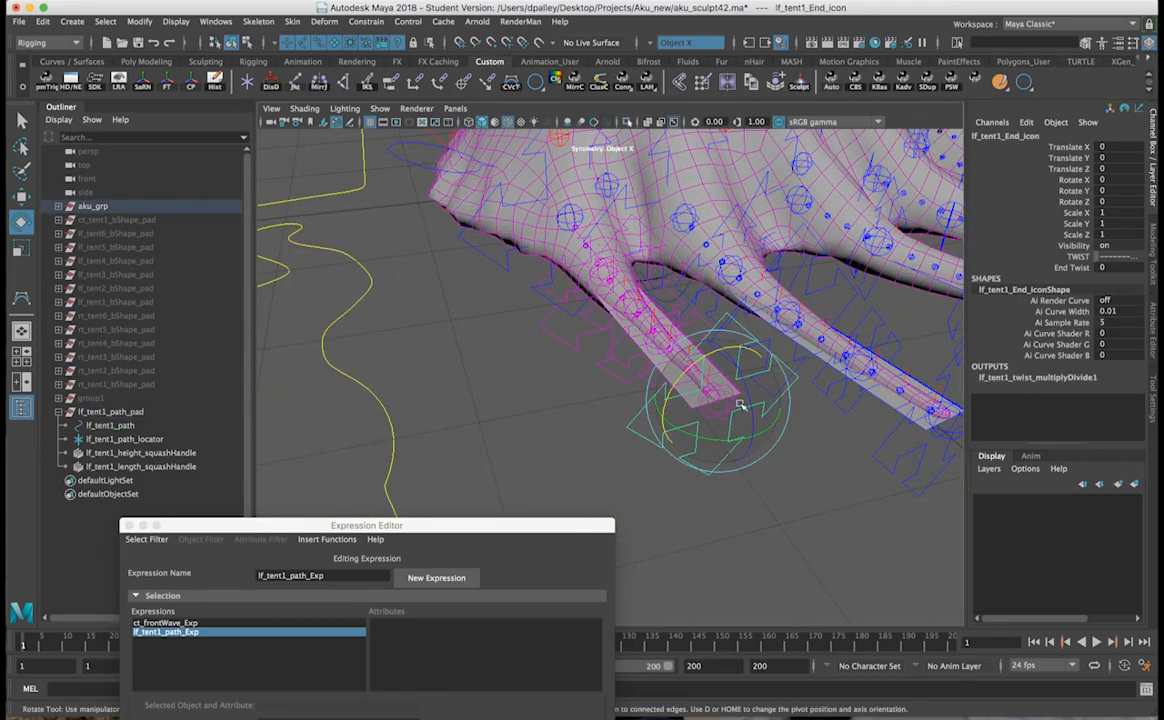
key(w)
click(110, 412)
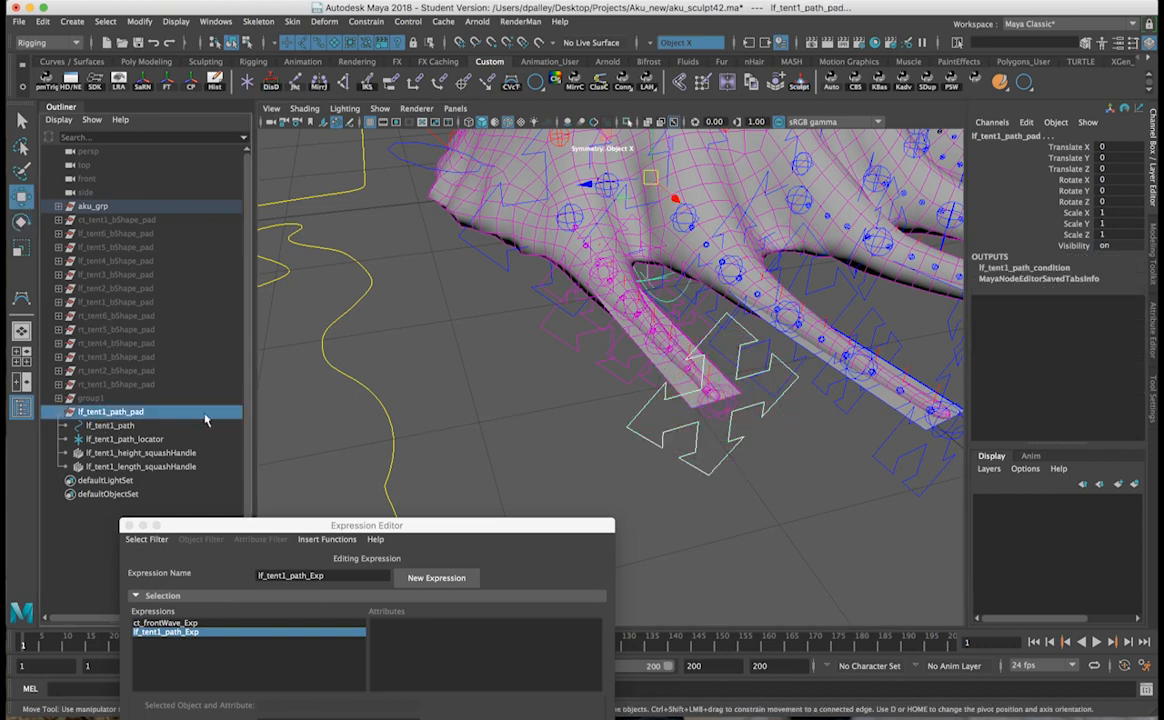
click(406, 88)
alt+drag(700, 360, 582, 343)
click(143, 481)
key(Delete)
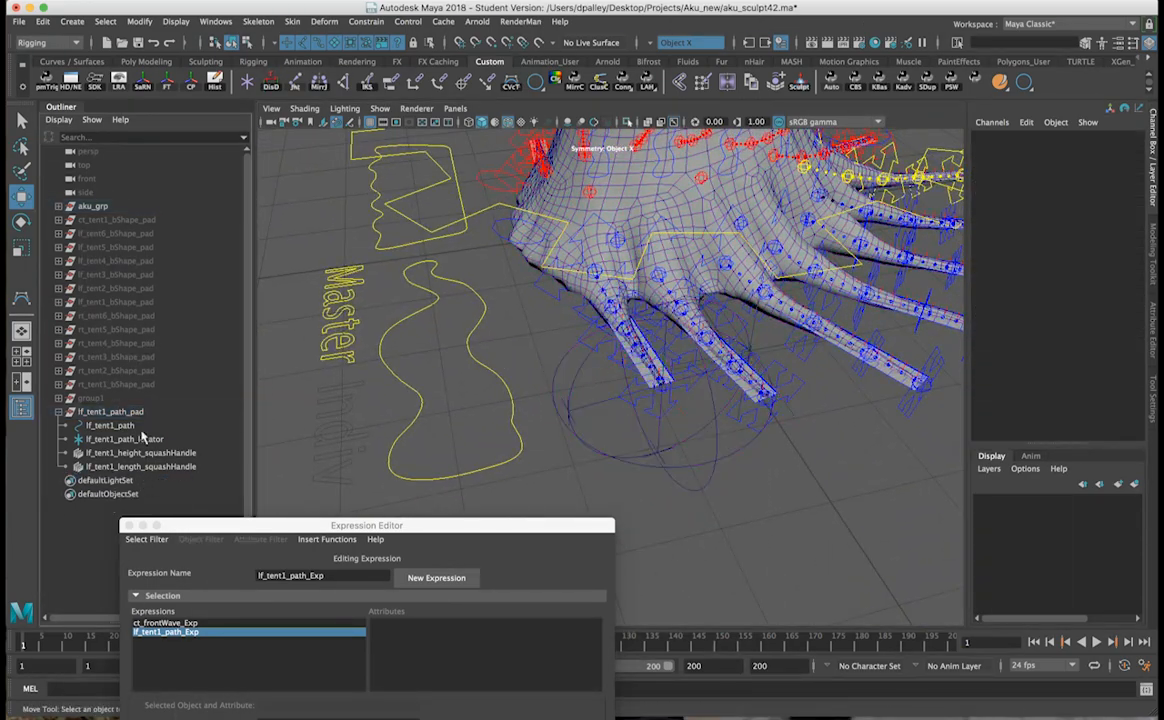
click(133, 413)
alt+drag(690, 428, 735, 432)
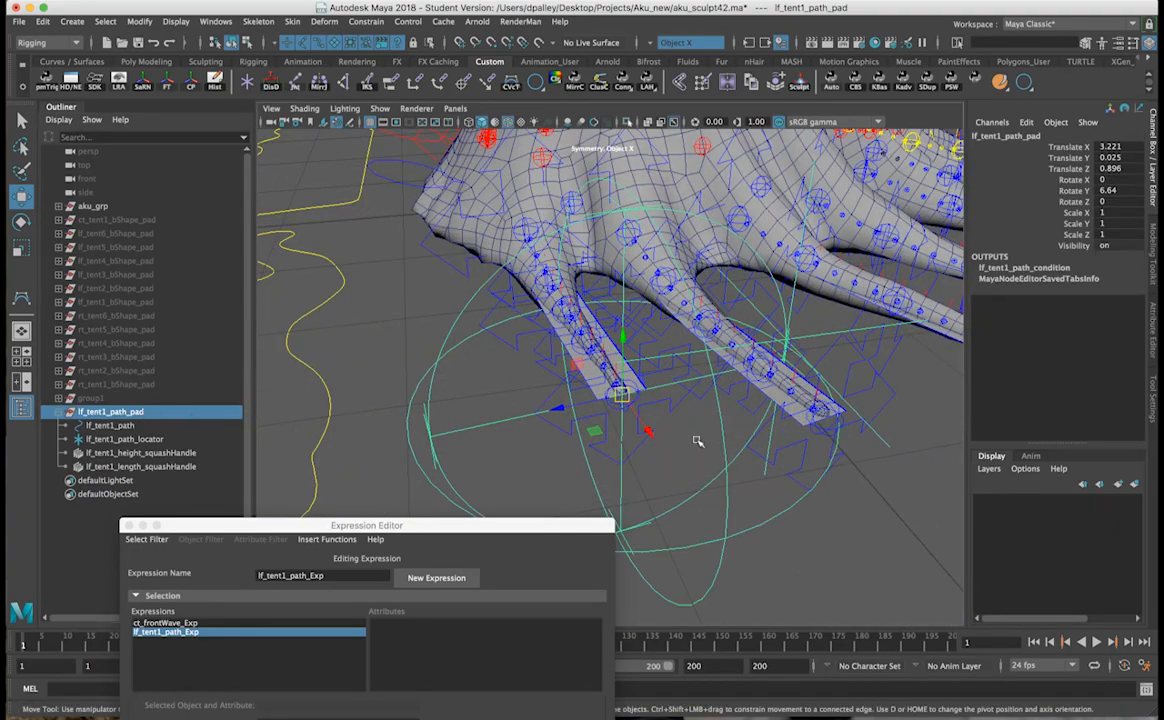
Step: Try to parent-constrain lf_tent1_path_locator to lf_tent1_End_control_pad1
click(559, 441)
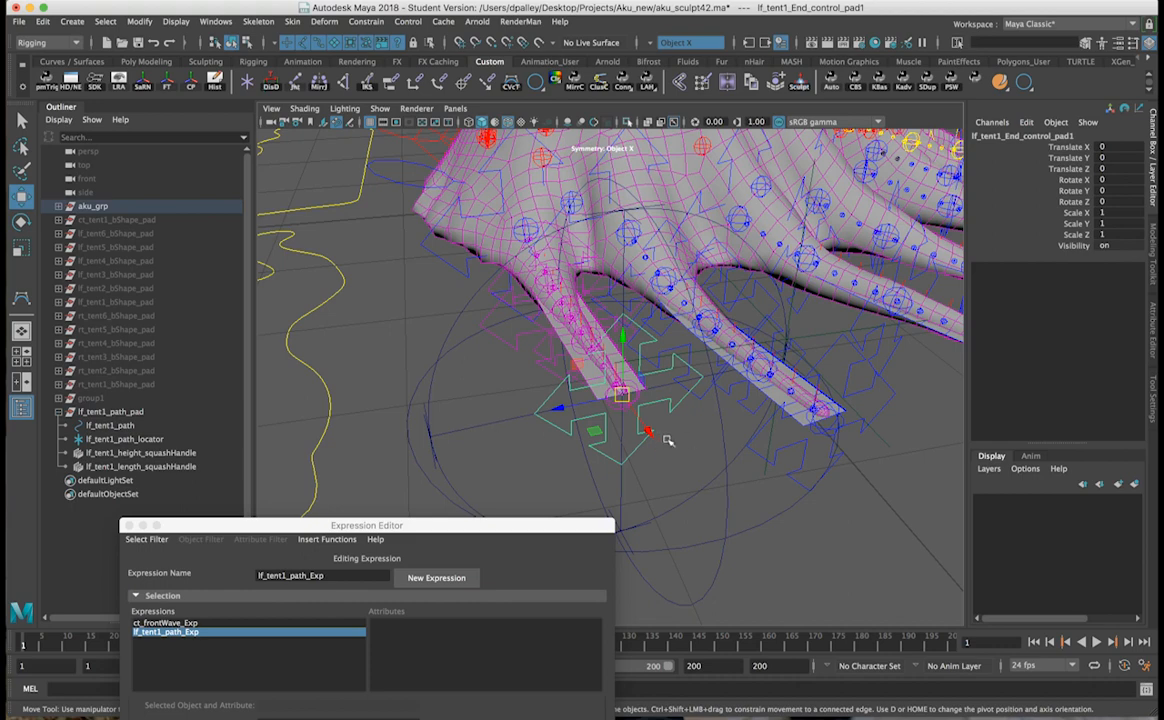
click(136, 441)
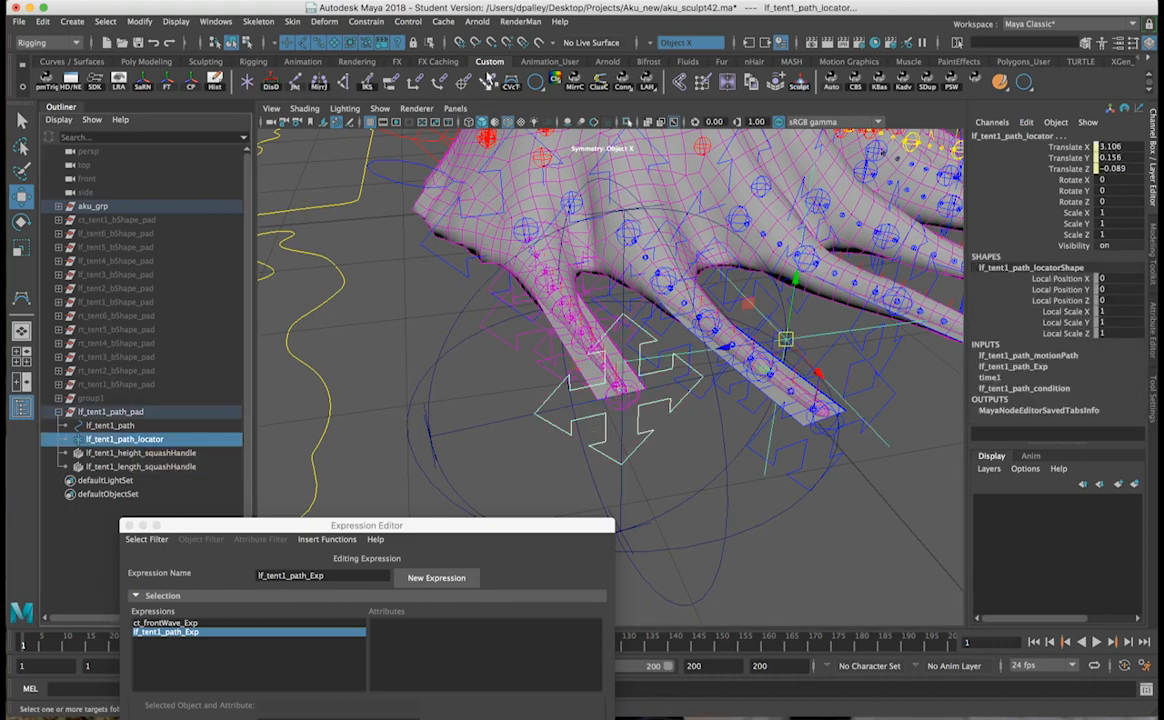
click(390, 84)
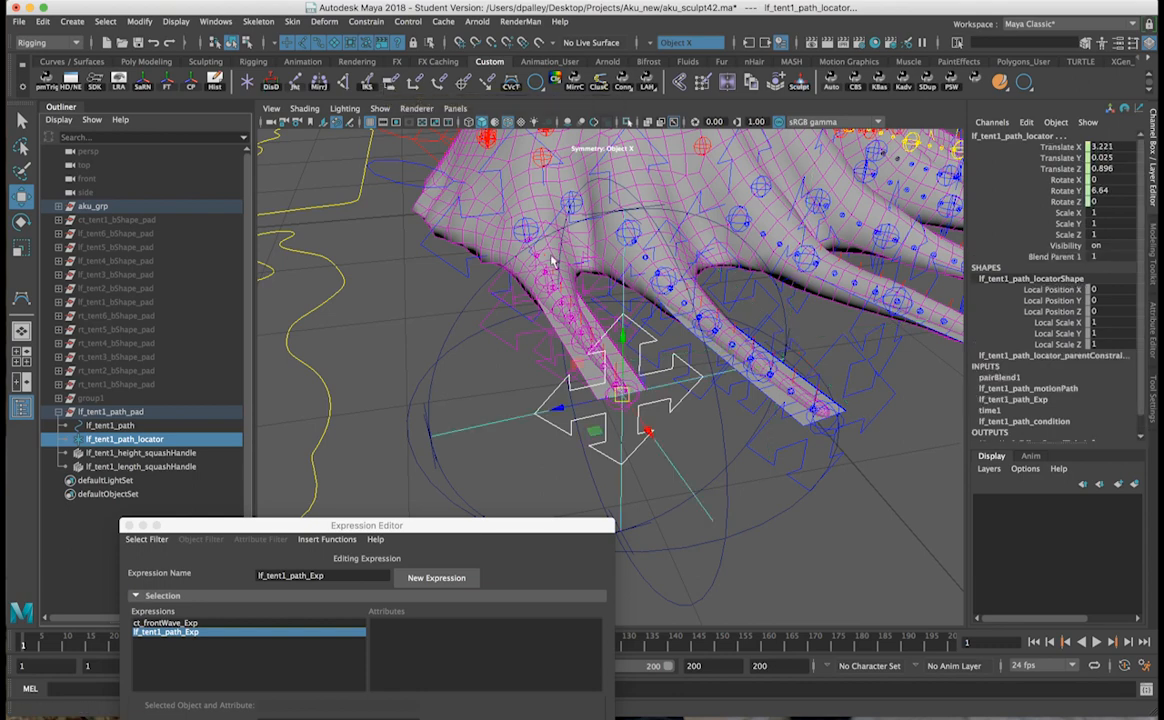
key(ctrl+z)
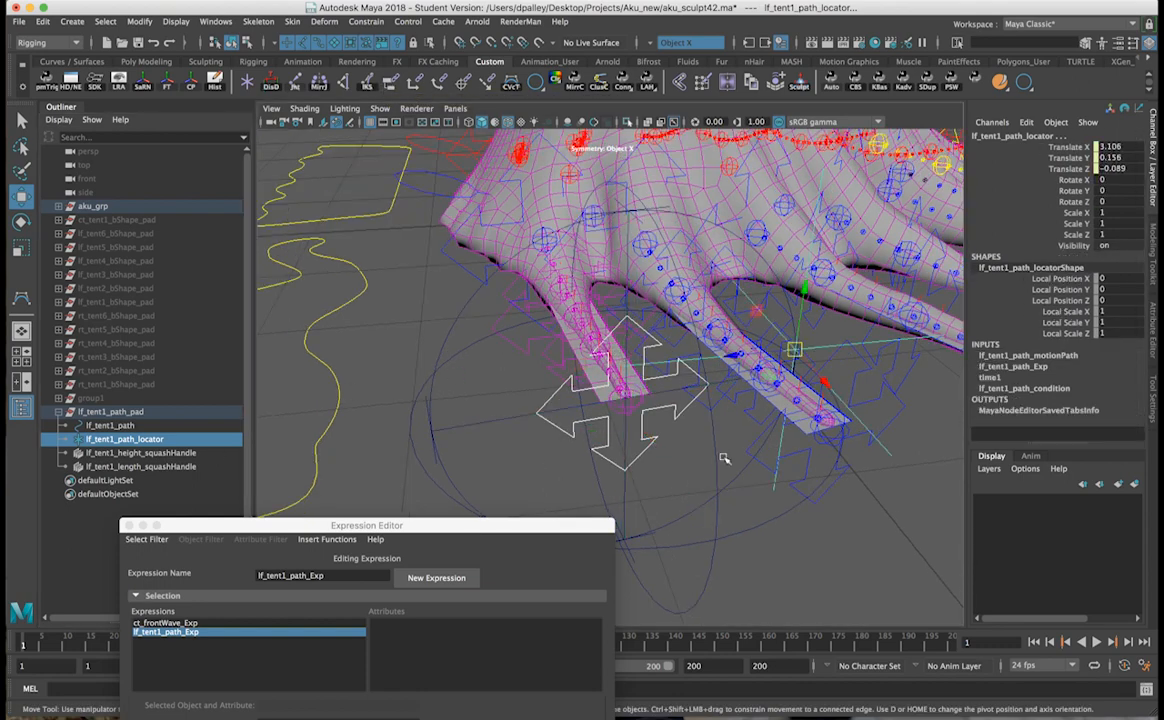
Step: Parent-constrain lf_tent1_End_control_pad1 to lf_tent1_path_locator so that the locator drives the tentacle's end control
shift+click(664, 407)
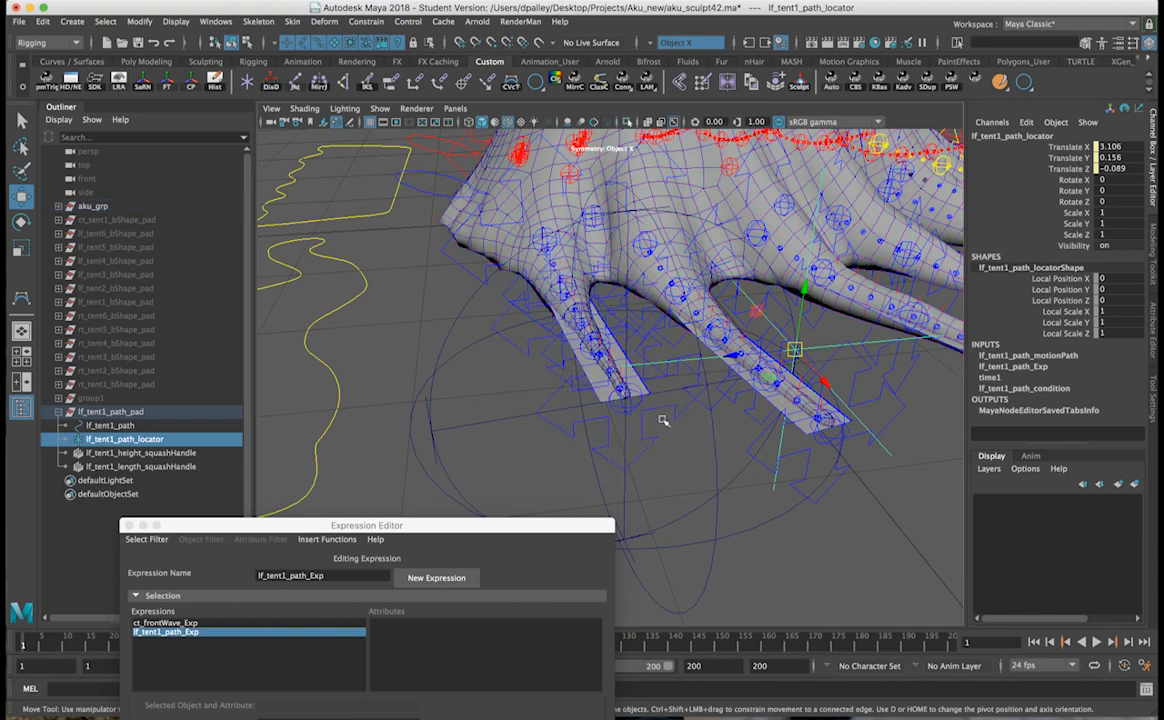
click(648, 452)
key(f)
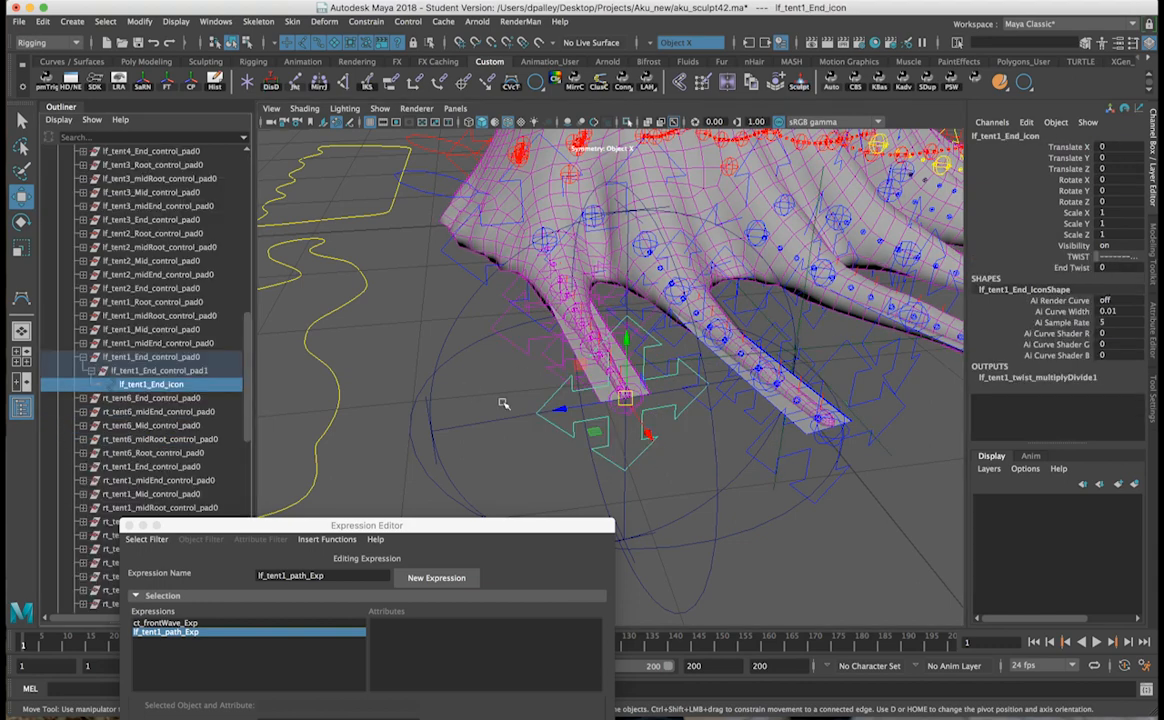
click(821, 350)
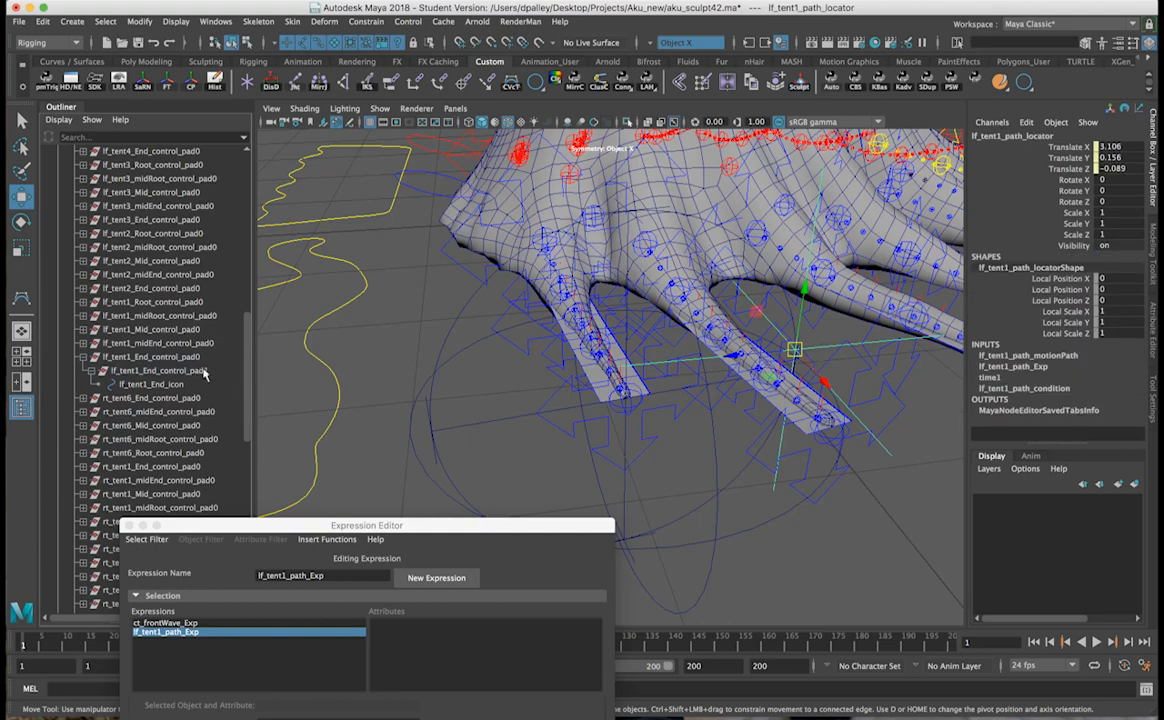
click(128, 373)
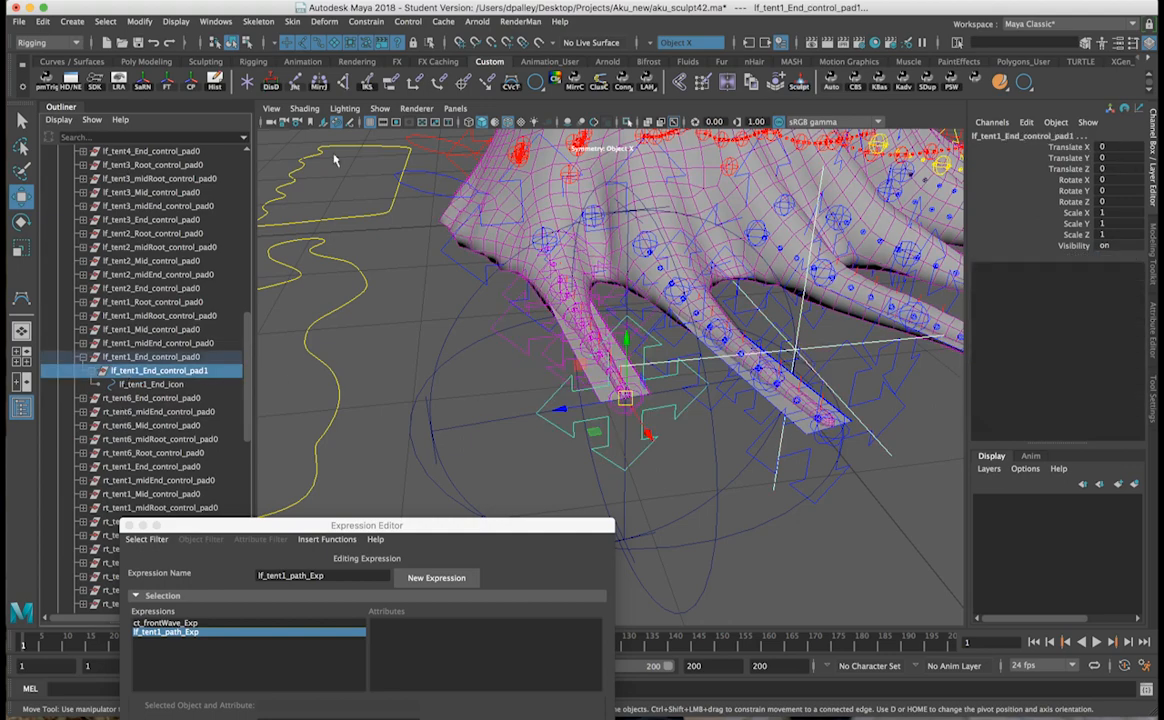
click(390, 87)
Step: Play the animation to check how the first left tentacle follows the path locator
alt+drag(483, 300, 470, 325)
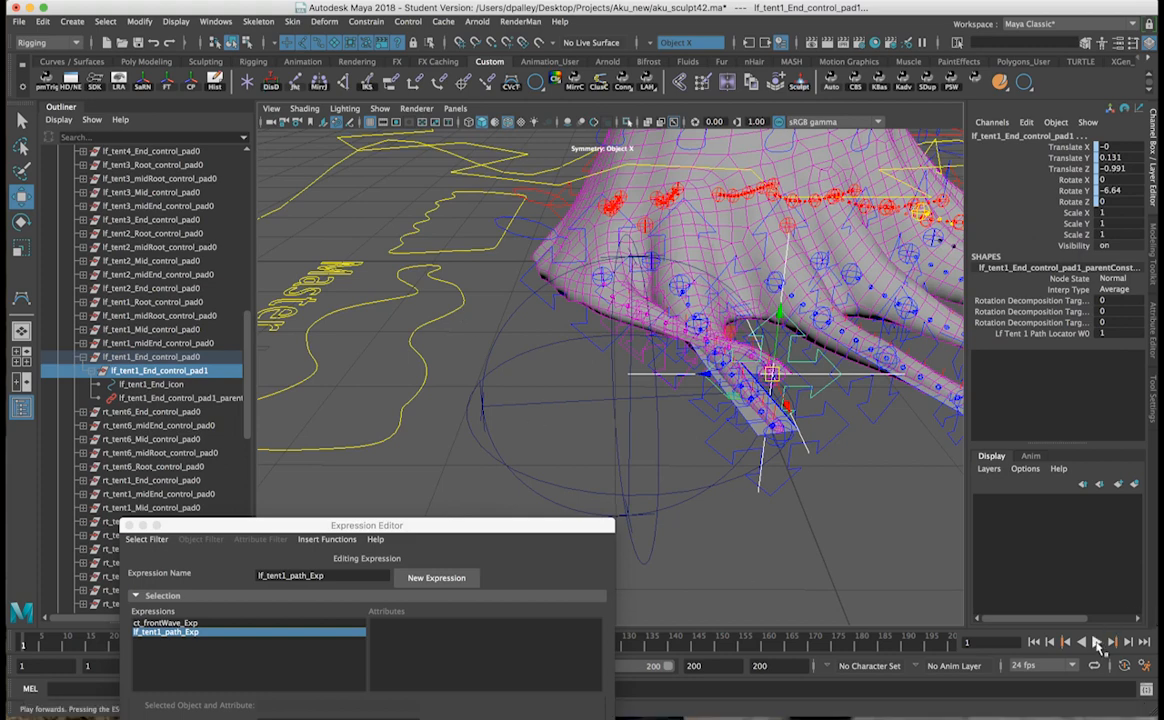
click(1097, 642)
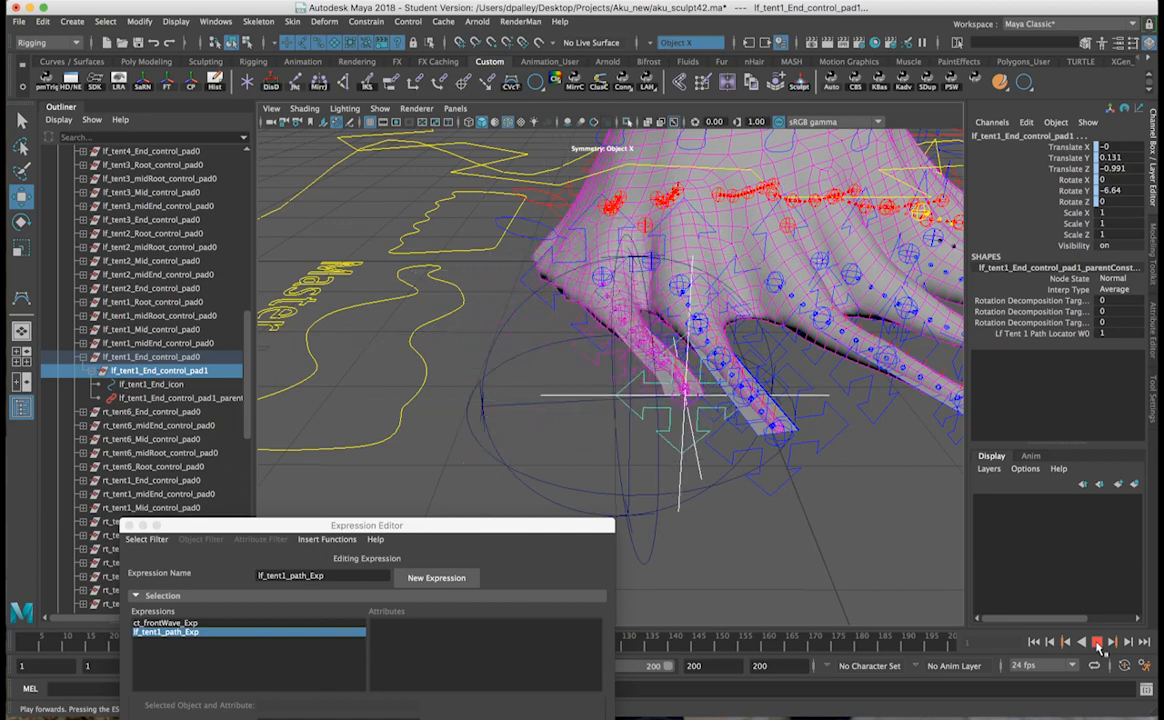
click(1097, 642)
alt+drag(731, 446, 210, 397)
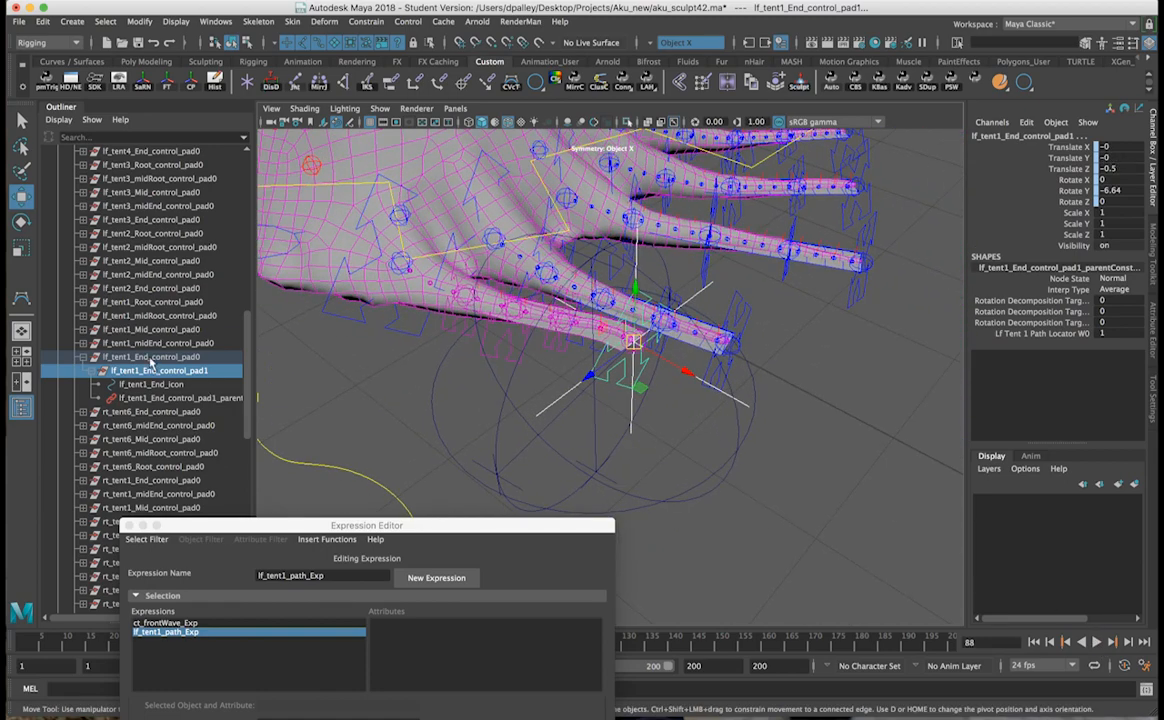
Step: Try to shift lf_tent1_End_control_pad0 toward the body to about Translate X 3.153
click(150, 358)
drag(645, 405, 640, 403)
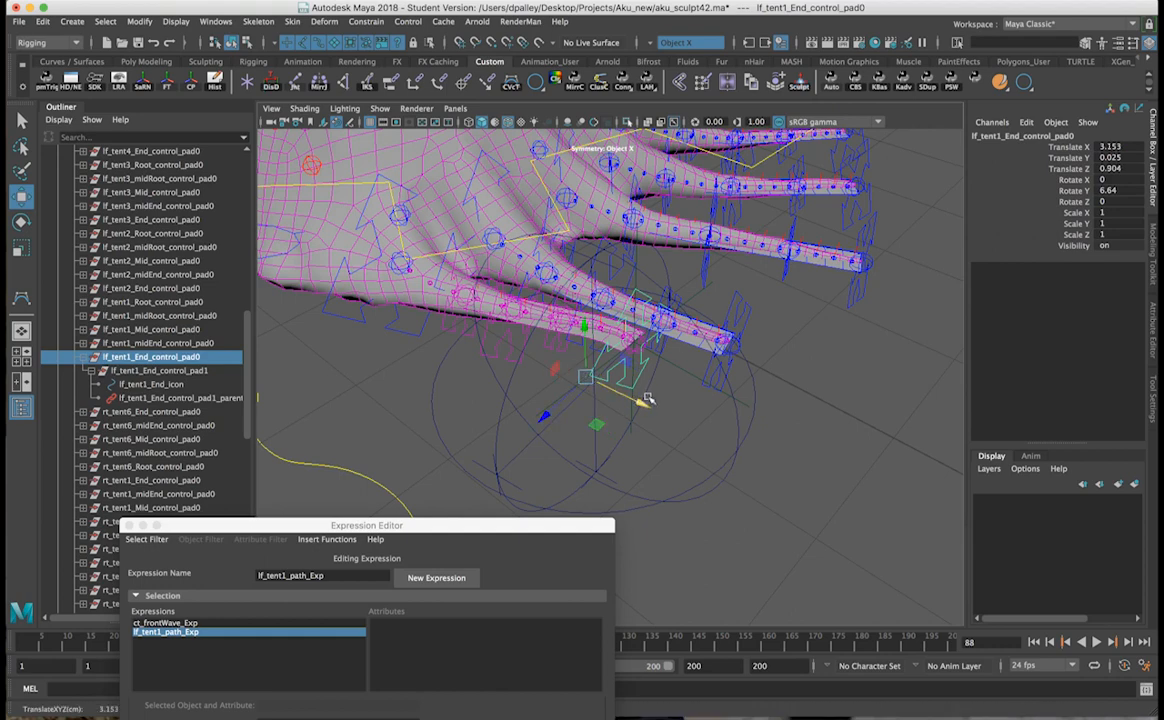
key(super+z)
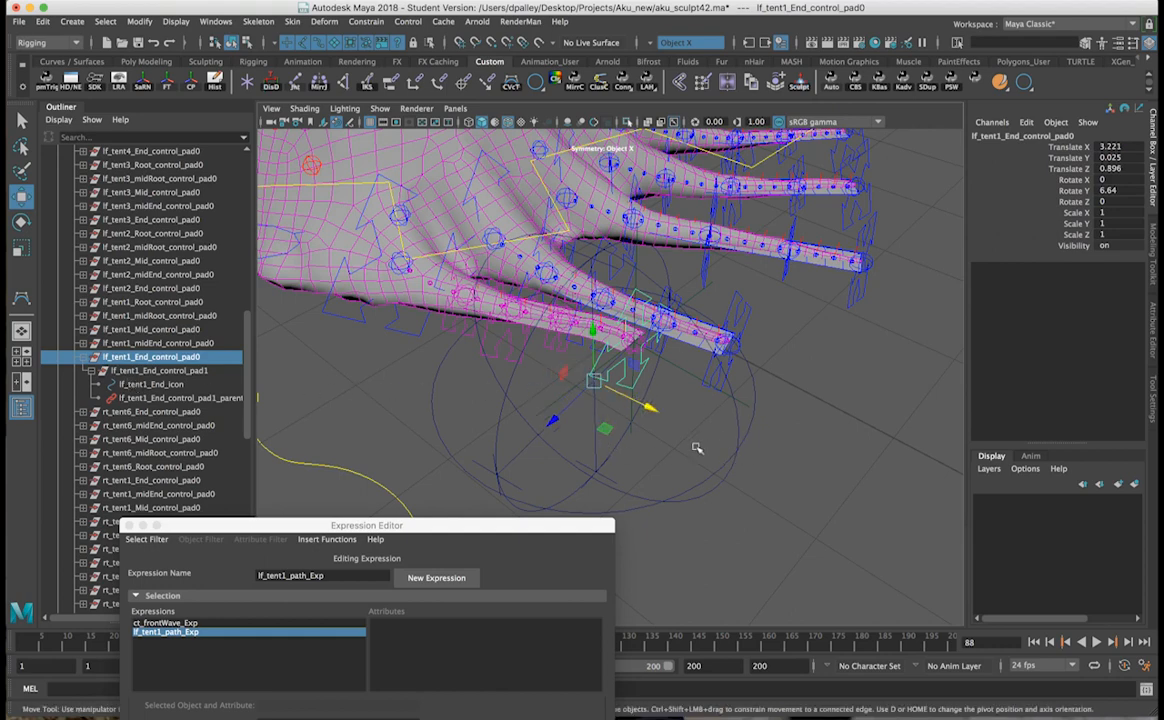
Step: Move lf_tent1_path_pad toward the body to about Translate X 3.009 and Translate Z 0.921
drag(717, 526, 647, 467)
key(f)
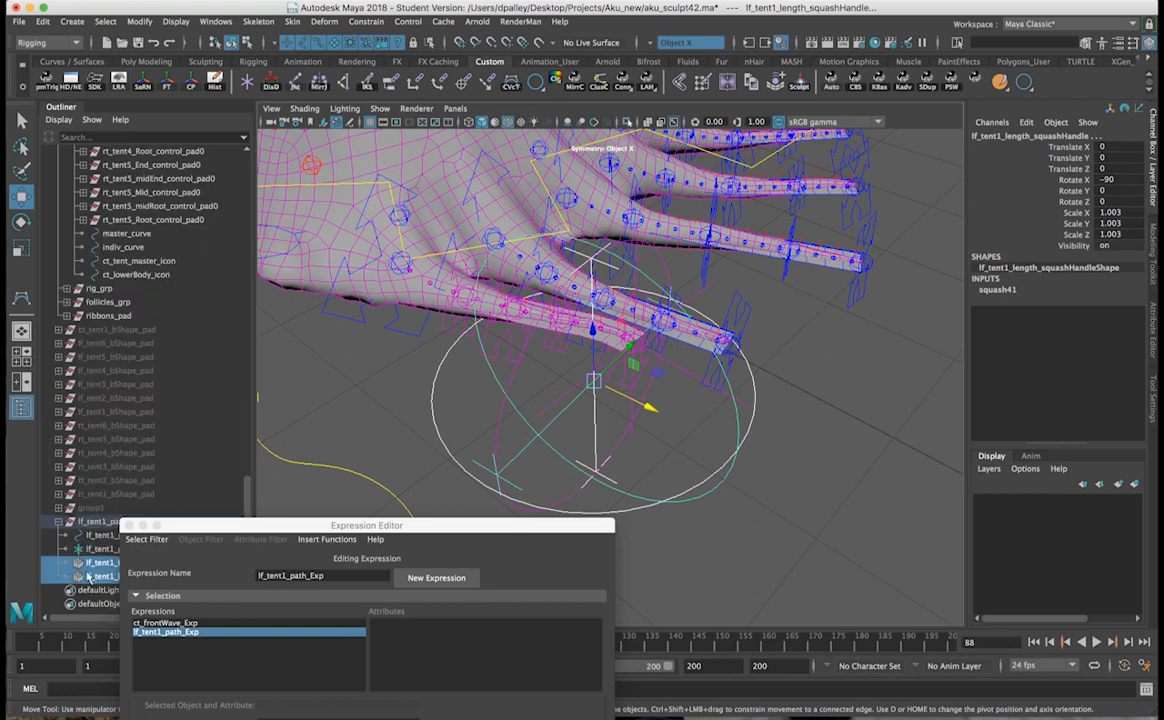
click(92, 522)
drag(648, 408, 620, 398)
Step: Play the animation to check the tentacle's motion with the repositioned path pad
alt+drag(510, 347, 540, 332)
click(1097, 642)
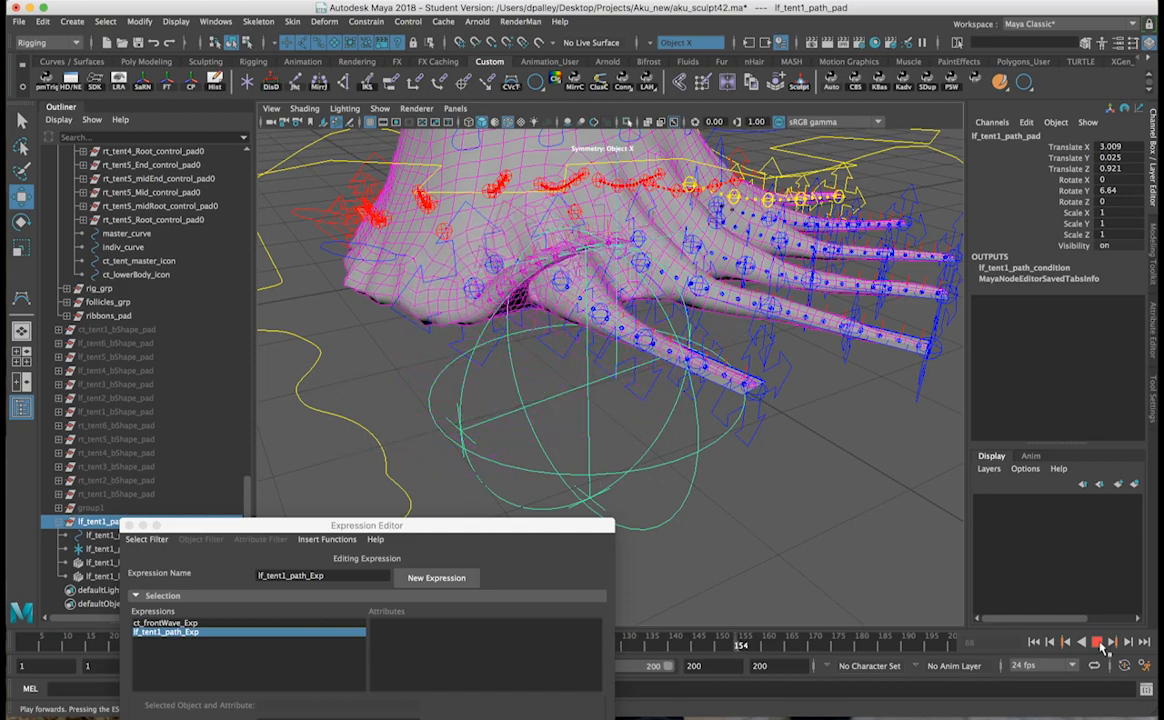
alt+drag(673, 460, 662, 444)
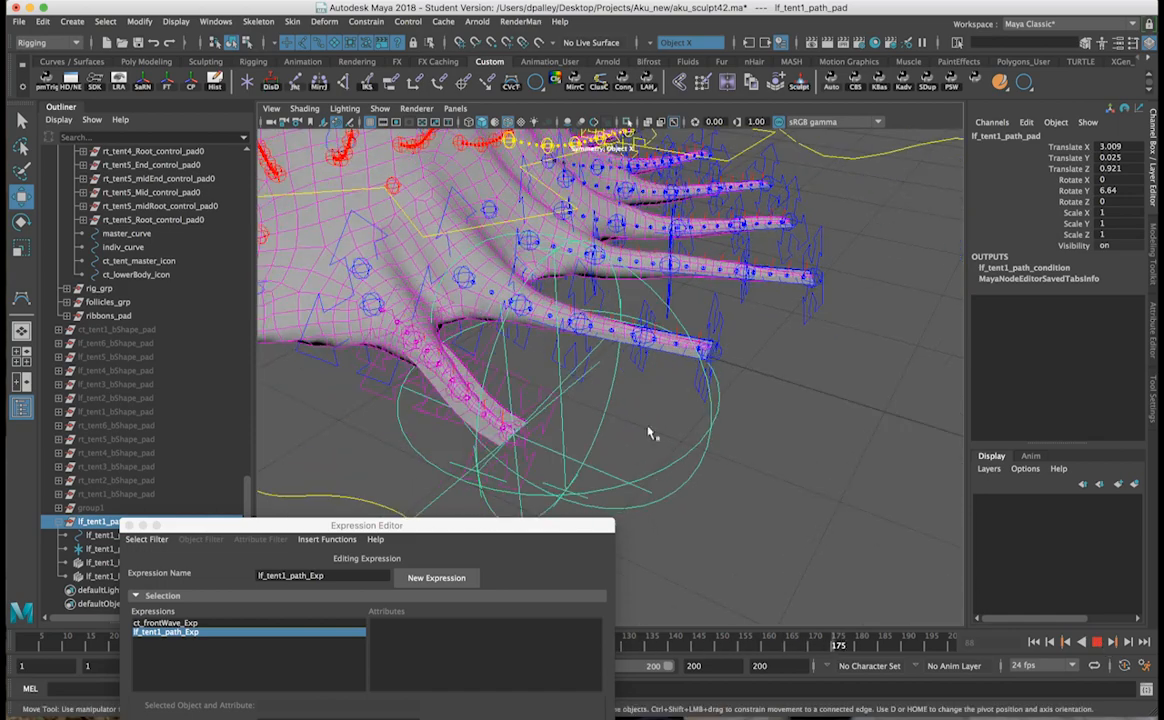
click(1100, 643)
Step: Move lf_tent1_path_pad closer to the body, to about Translate X 2.853 and Translate Z 0.939, and play the animation
drag(625, 402, 600, 396)
click(1097, 643)
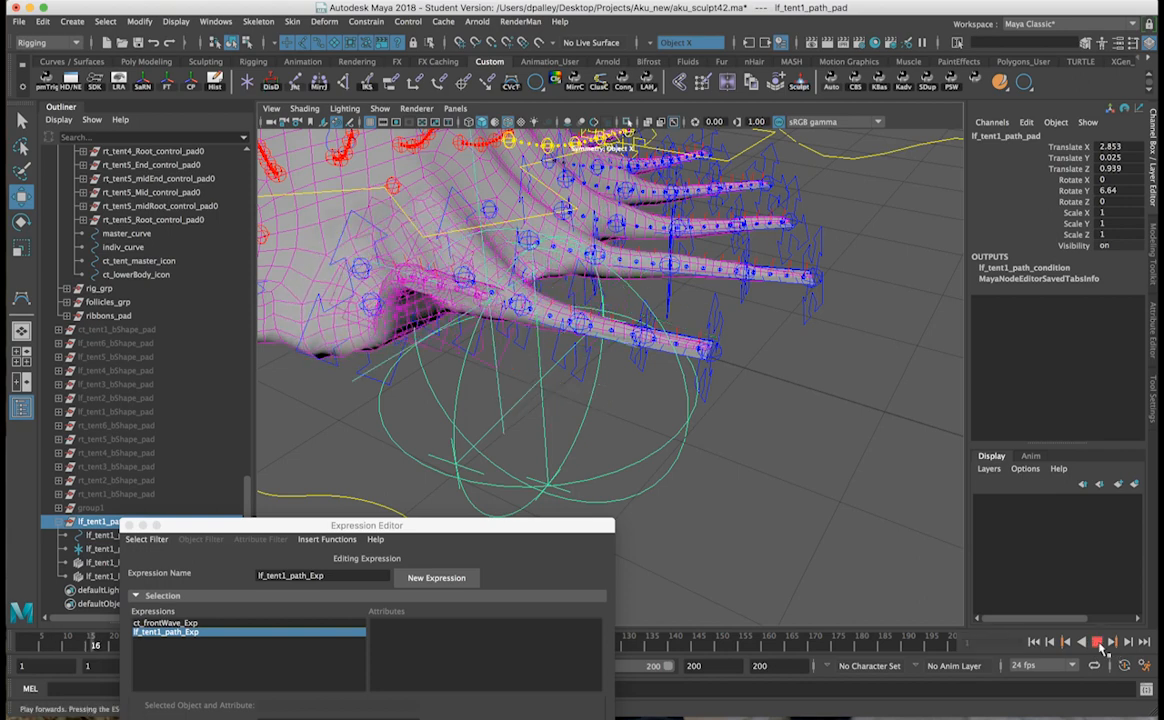
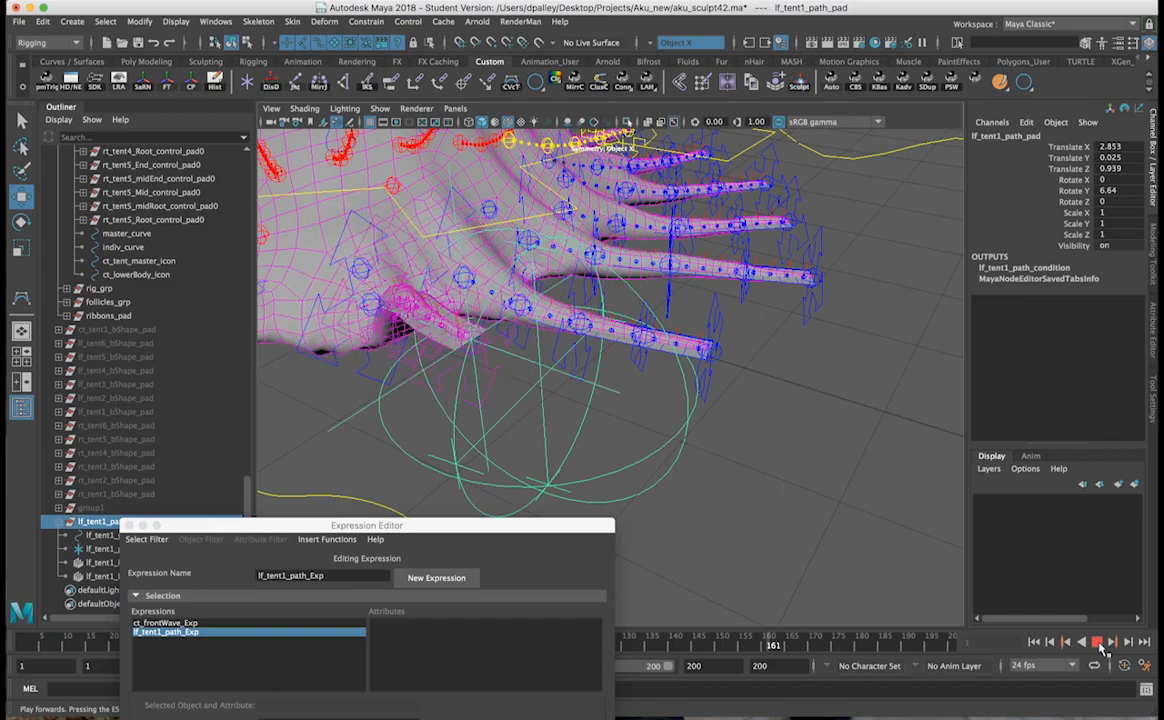
click(1098, 643)
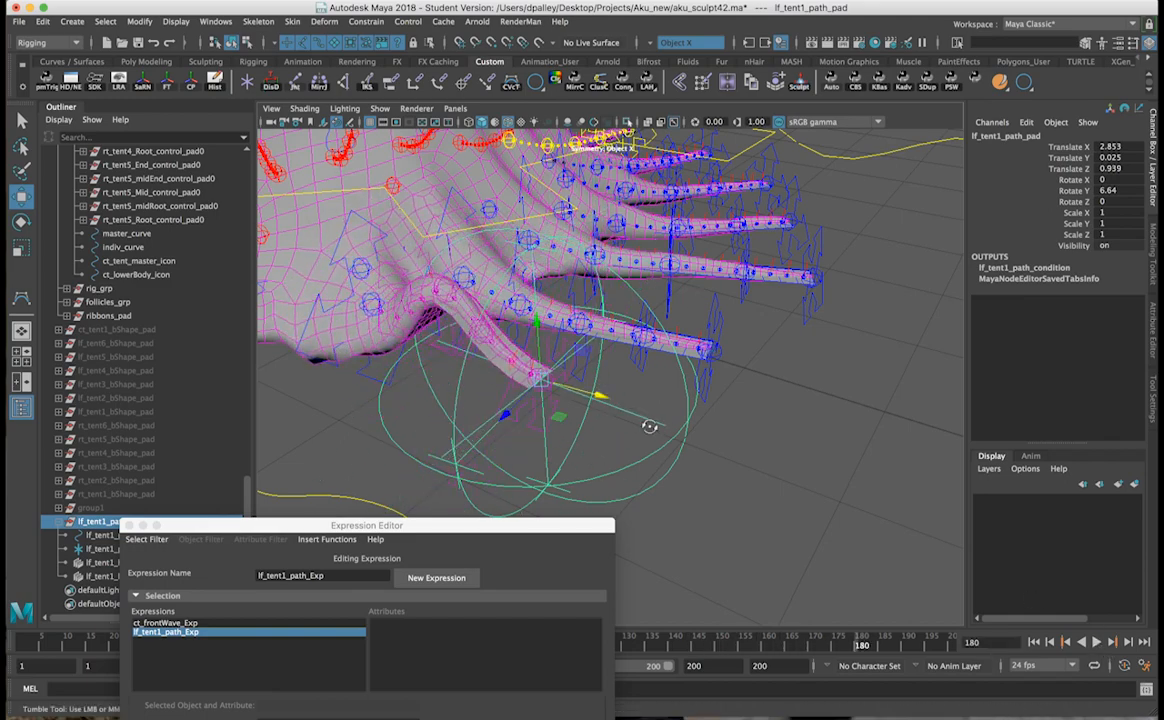
Step: Set the squash41 Factor of lf_tent1_length_squashHandle to 0.9 to stretch the tentacle's path
alt+drag(649, 426, 695, 433)
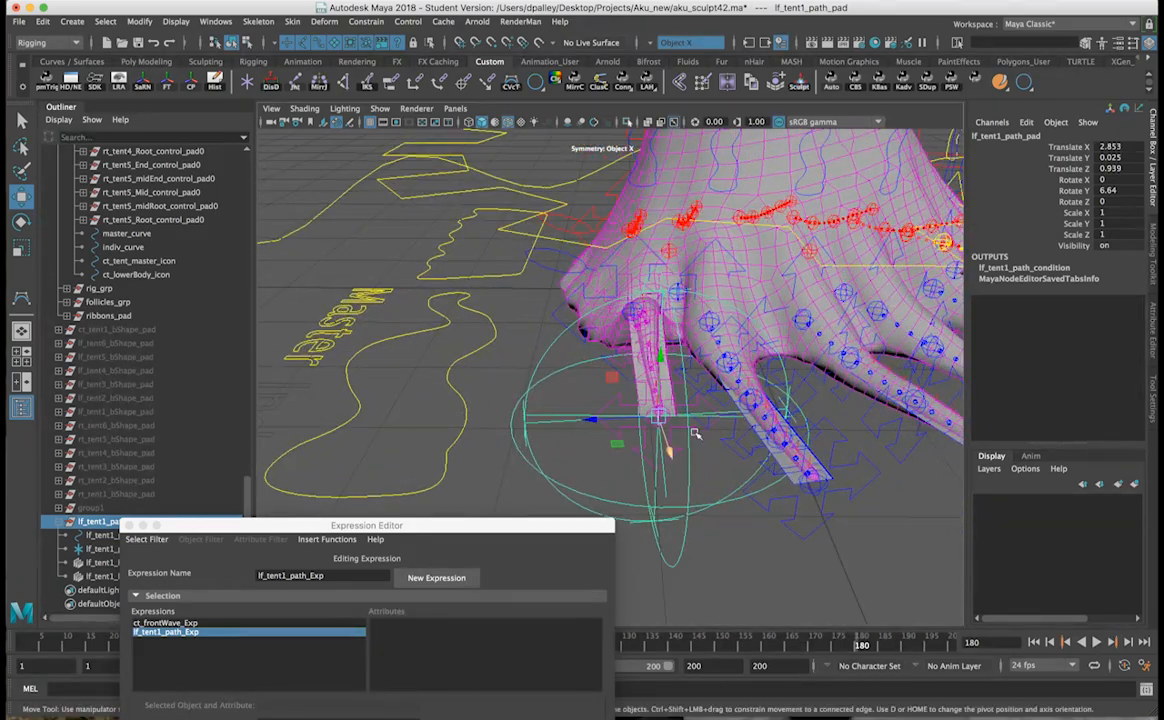
click(125, 563)
drag(195, 525, 205, 626)
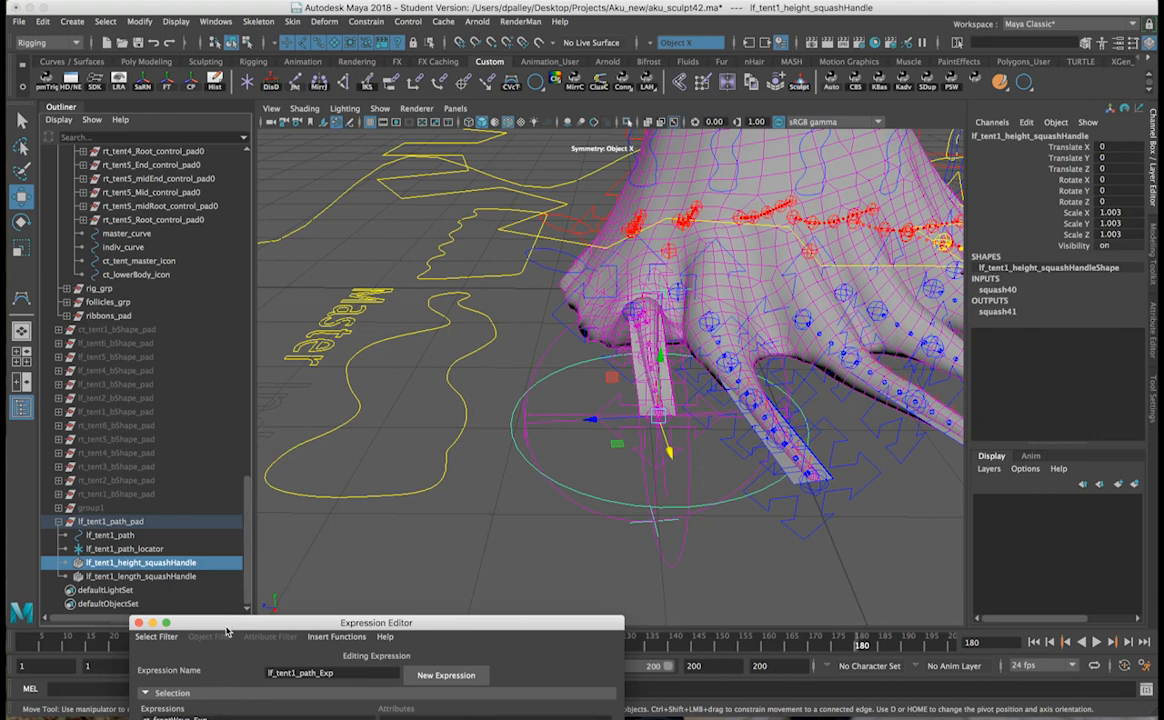
click(125, 577)
click(1030, 290)
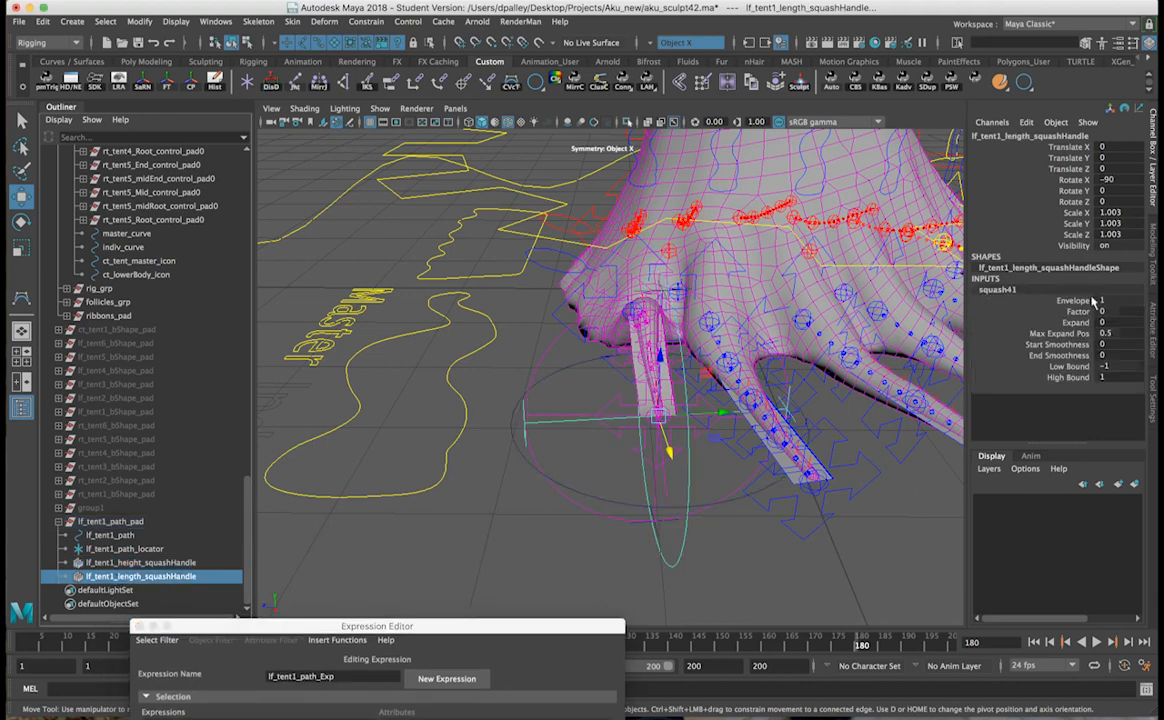
click(1086, 314)
middle_drag(758, 333, 768, 335)
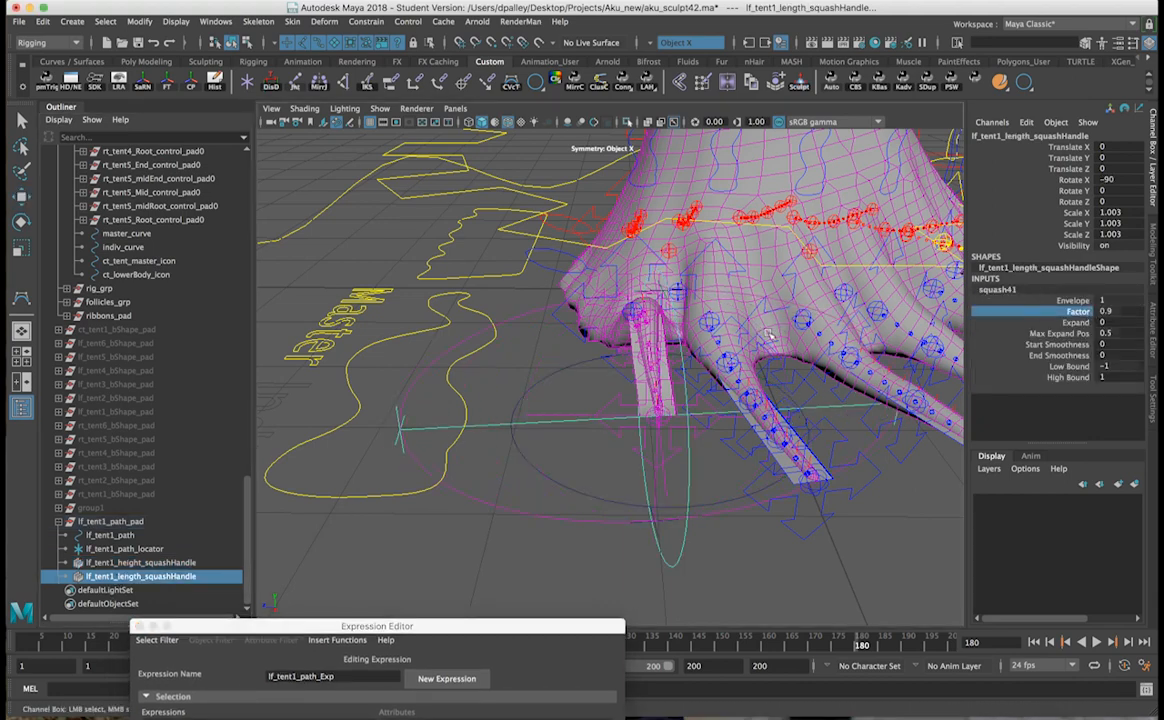
Step: Play the animation with the stretched path and undo the squash Factor change
click(1097, 643)
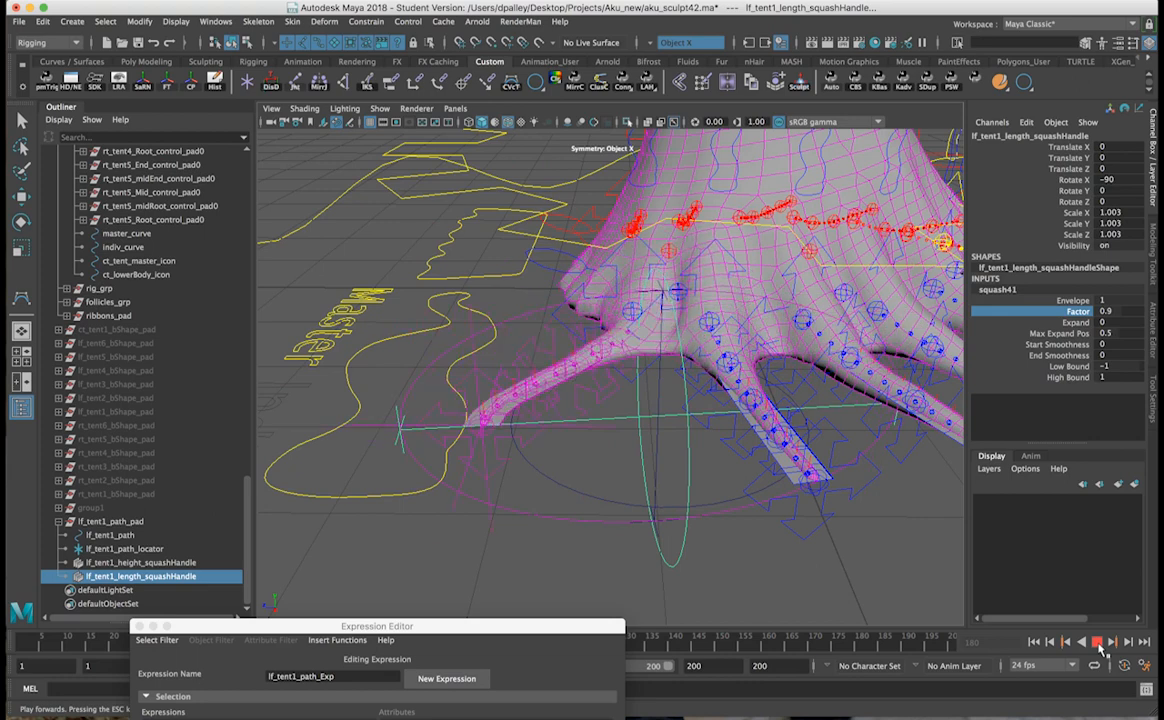
click(1097, 643)
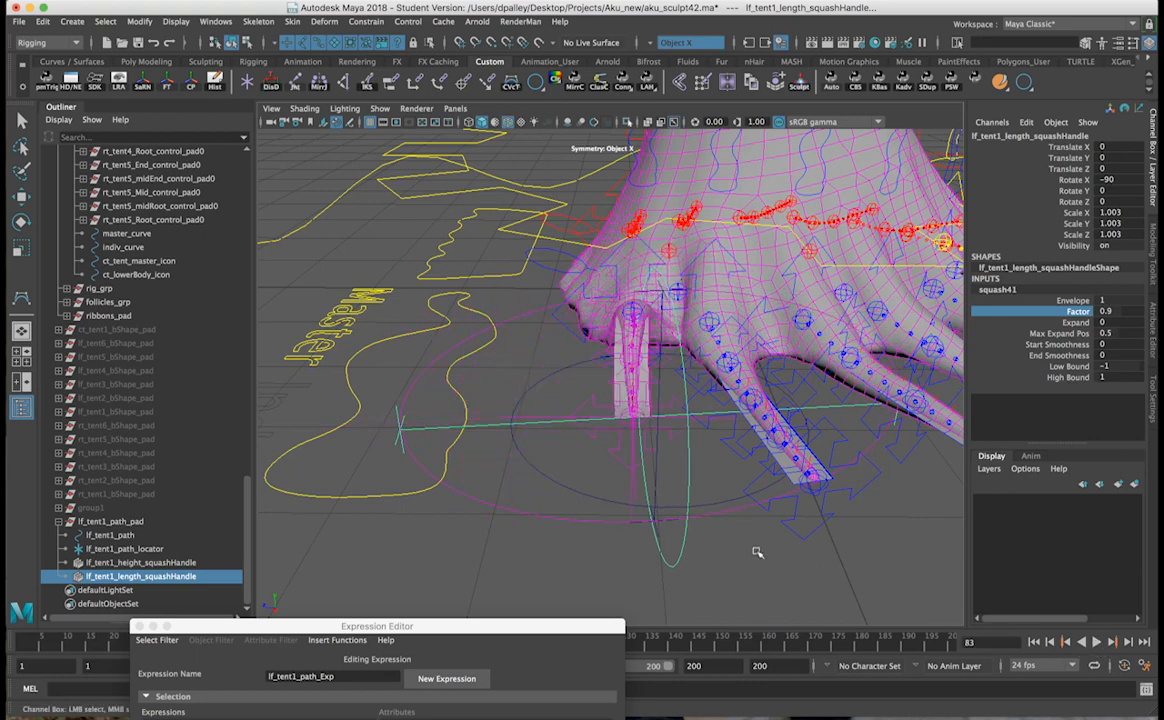
key(ctrl+z)
key(ctrl+z)
Step: Examine the bend of the first left tentacle and its path from several angles
alt+drag(609, 302, 683, 393)
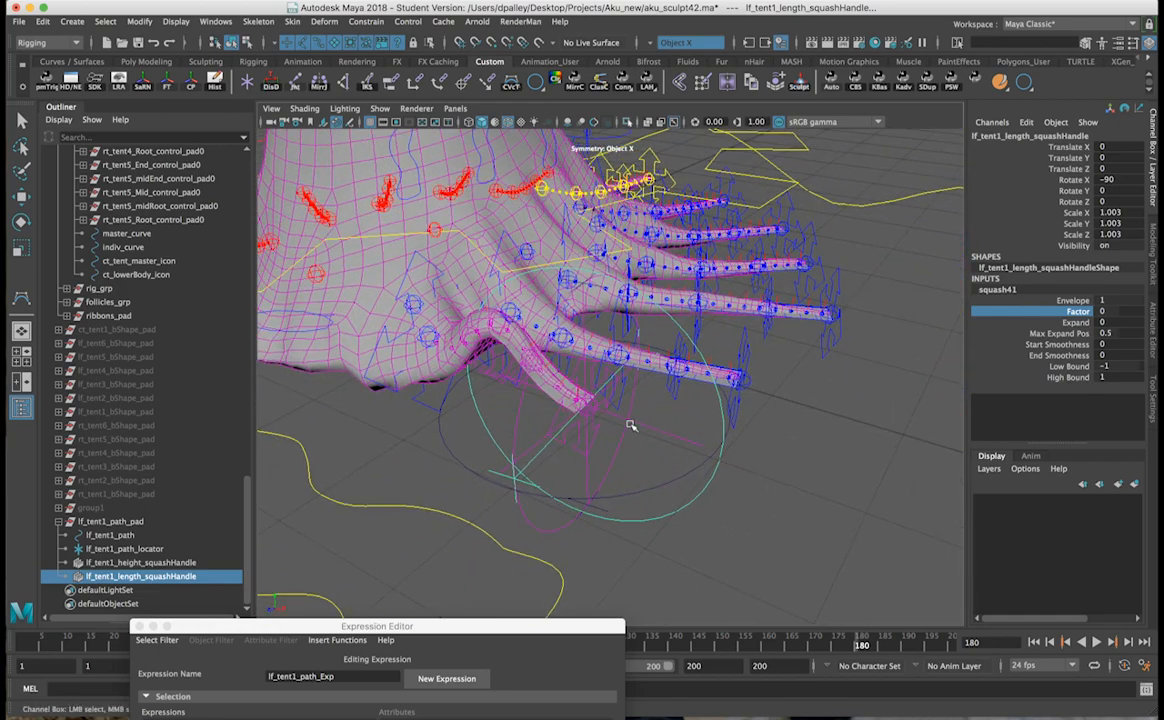
alt+drag(826, 417, 648, 413)
alt+right_drag(648, 413, 630, 419)
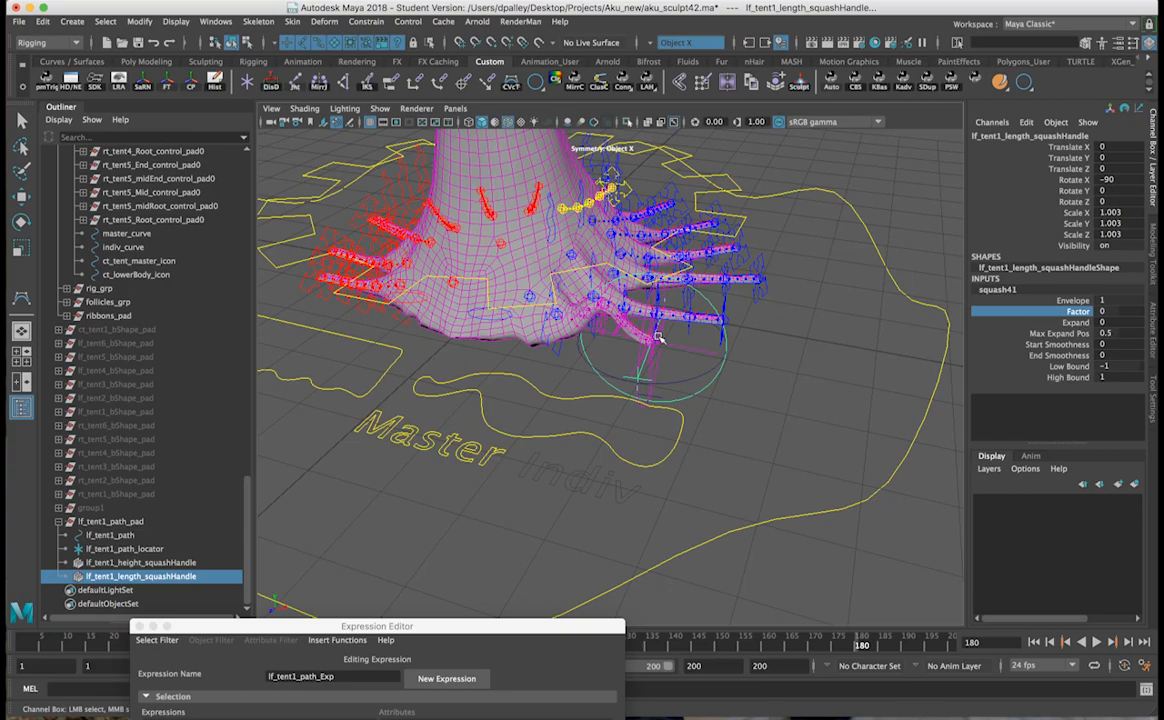
alt+drag(784, 391, 665, 380)
alt+middle_drag(665, 380, 590, 388)
alt+right_drag(590, 388, 813, 422)
alt+drag(813, 422, 761, 411)
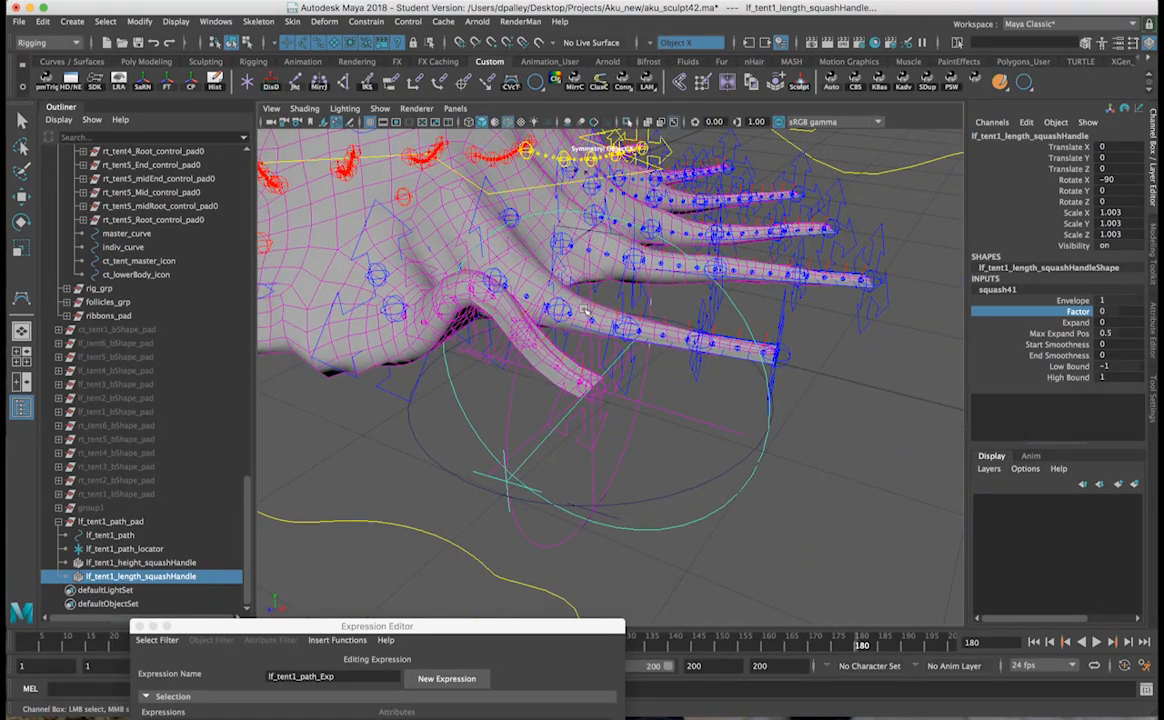
alt+drag(655, 323, 621, 337)
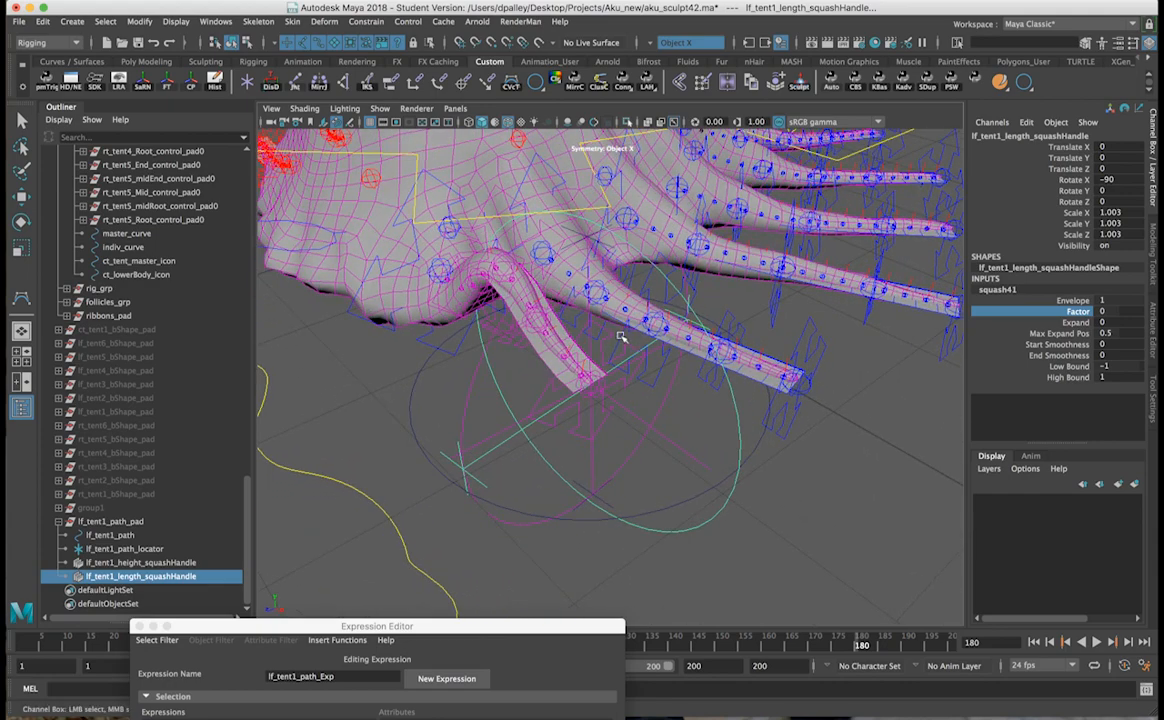
alt+drag(622, 353, 718, 362)
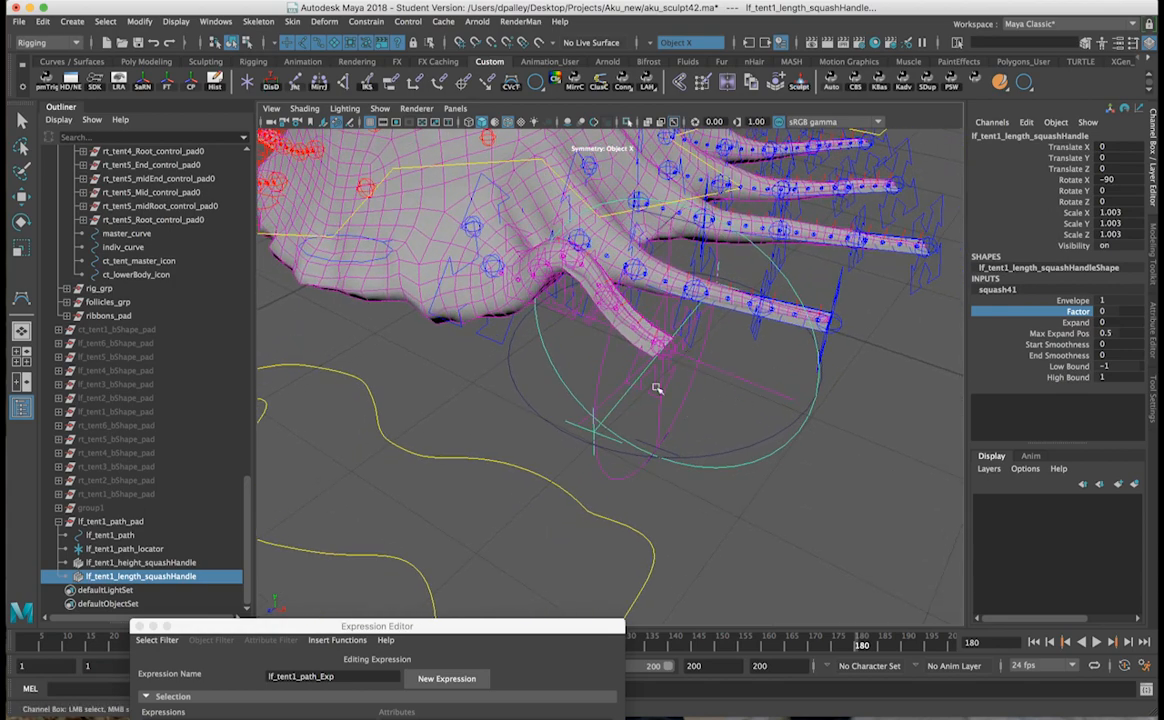
alt+drag(657, 347, 668, 349)
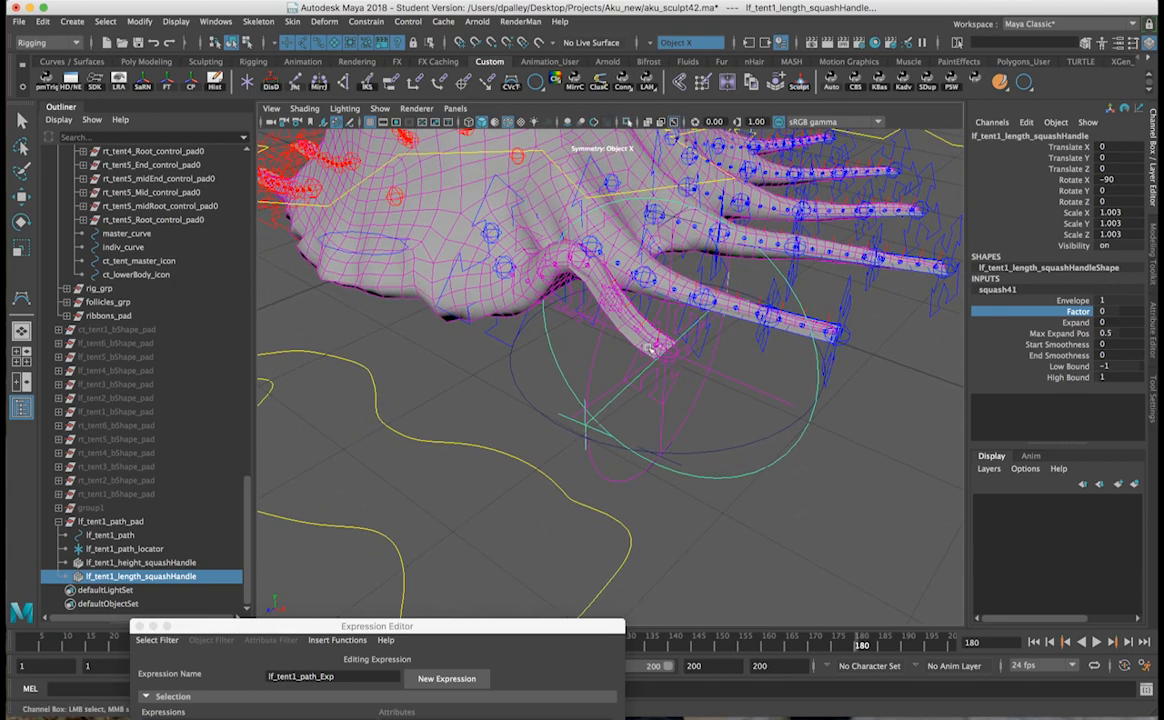
mouse_move(697, 373)
alt+mouse_down()
mouse_move(686, 377)
mouse_move(710, 357)
alt+mouse_up()
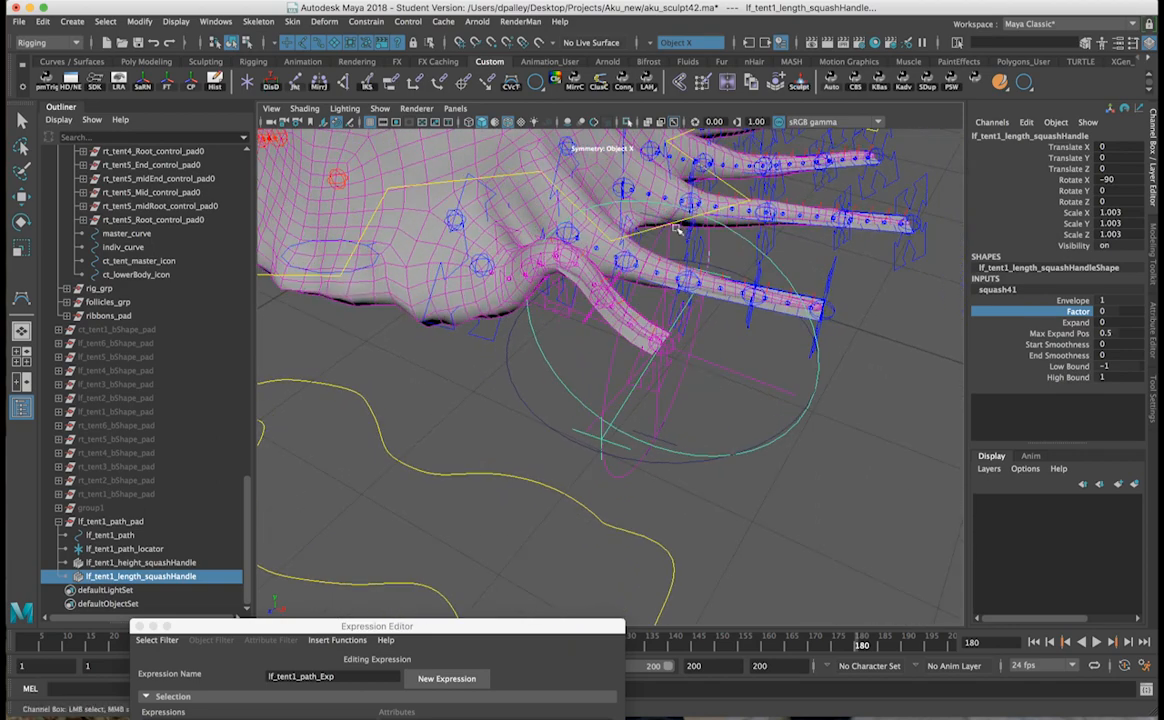
alt+drag(701, 414, 497, 392)
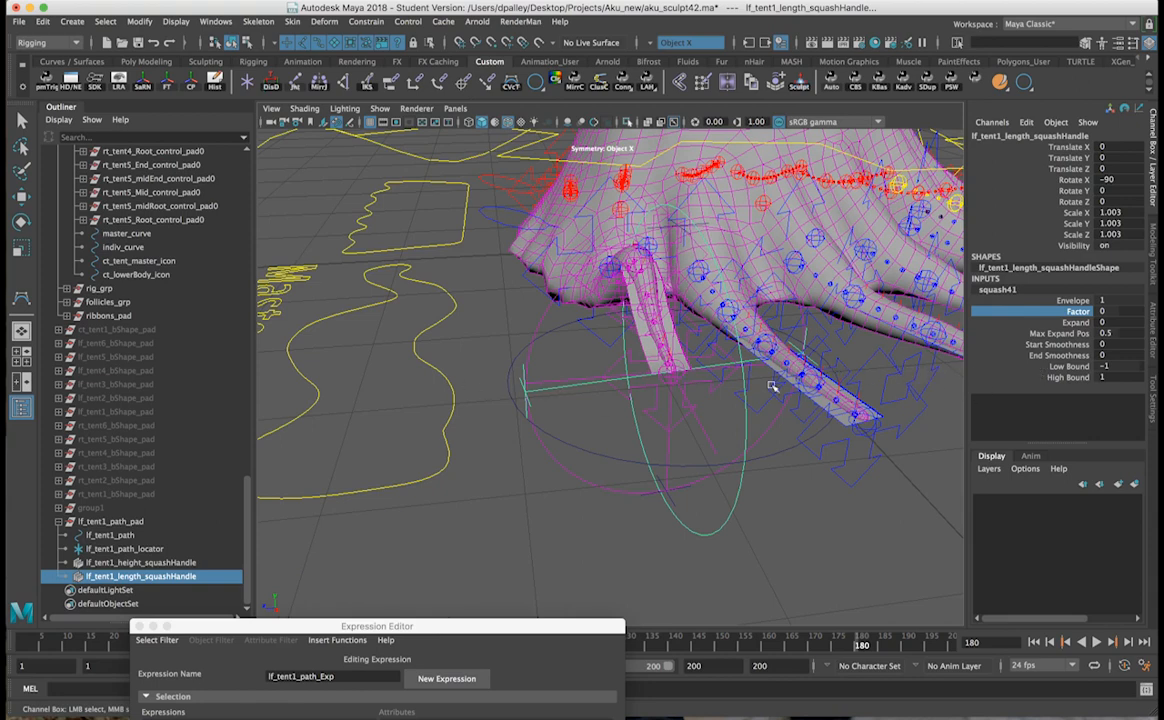
alt+drag(899, 367, 797, 378)
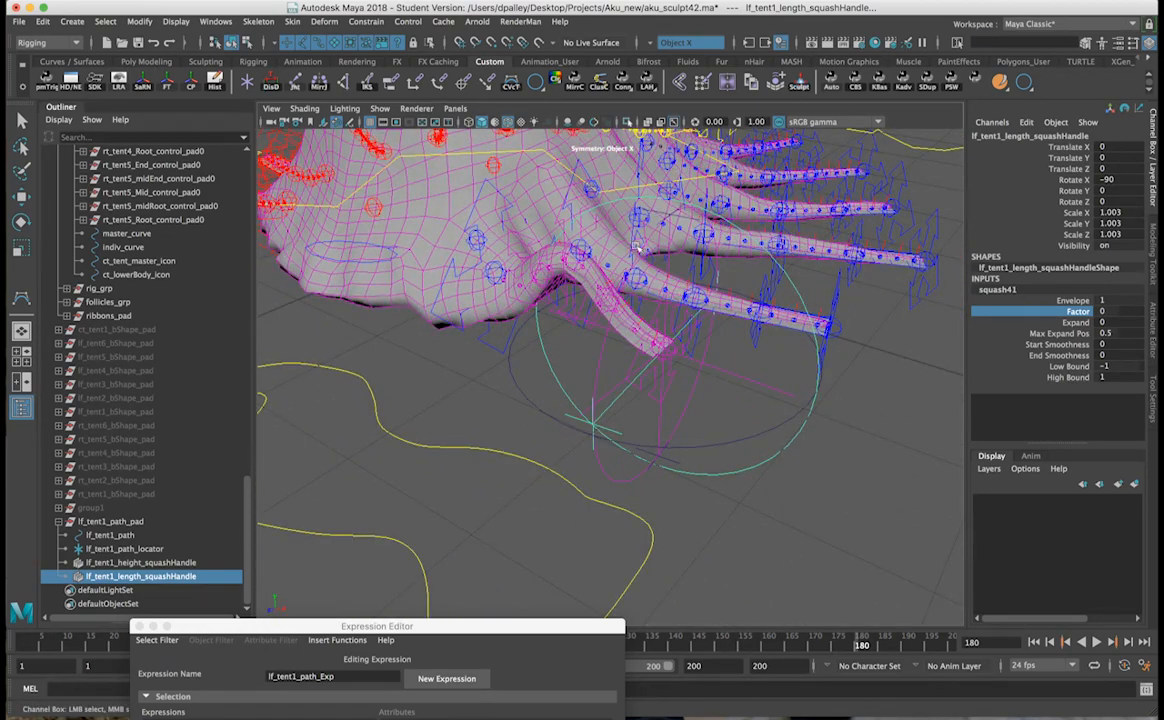
Step: Select lf_tent1_path and examine its placement relative to the left tentacles and the surrounding rig controls from several angles
alt+drag(634, 374, 666, 411)
alt+drag(567, 385, 518, 356)
click(551, 361)
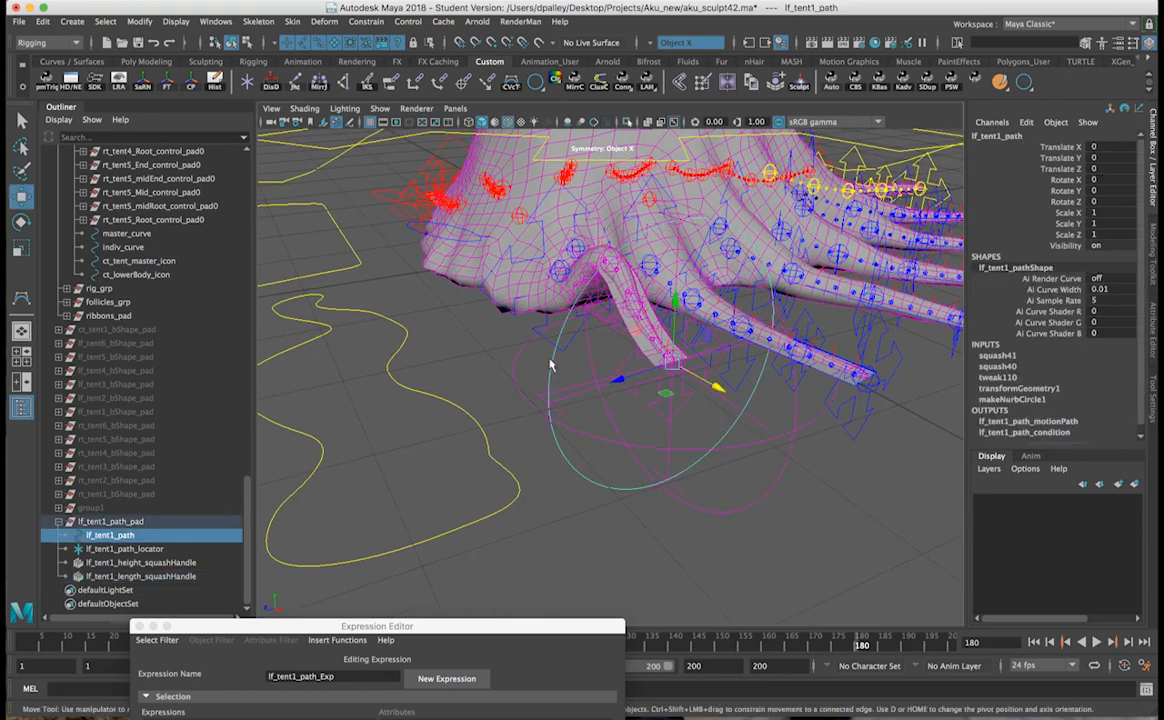
key(e)
mouse_move(647, 327)
mouse_down()
mouse_move(631, 335)
mouse_move(631, 353)
mouse_move(652, 309)
mouse_move(626, 358)
mouse_move(638, 343)
mouse_up()
alt+drag(594, 306, 548, 367)
alt+middle_drag(562, 370, 609, 314)
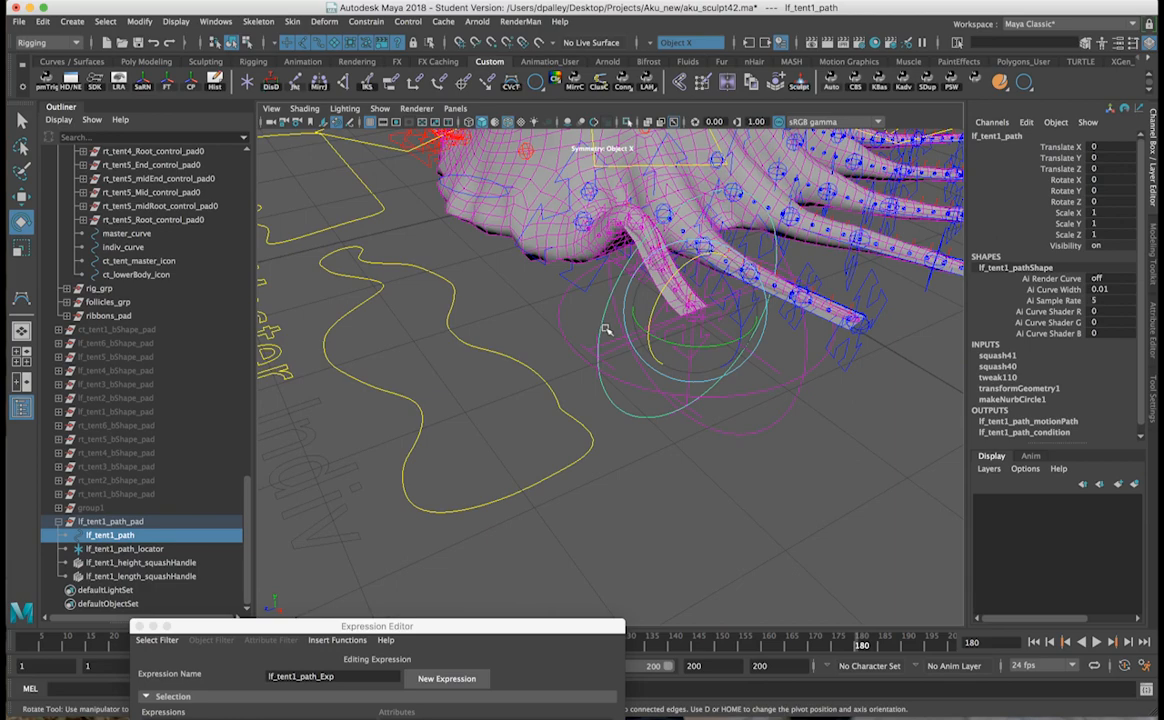
alt+drag(683, 324, 617, 395)
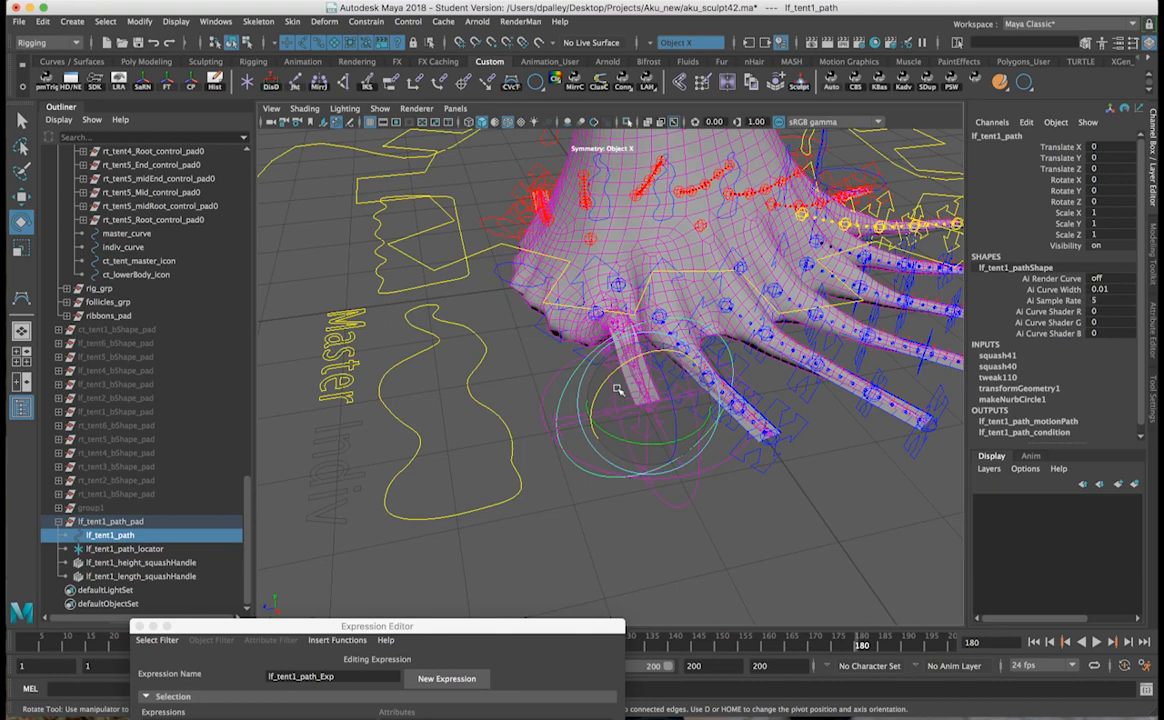
mouse_move(633, 396)
alt+mouse_down()
mouse_move(611, 403)
mouse_move(634, 405)
alt+mouse_up()
alt+middle_drag(642, 404, 713, 320)
alt+drag(713, 320, 450, 290)
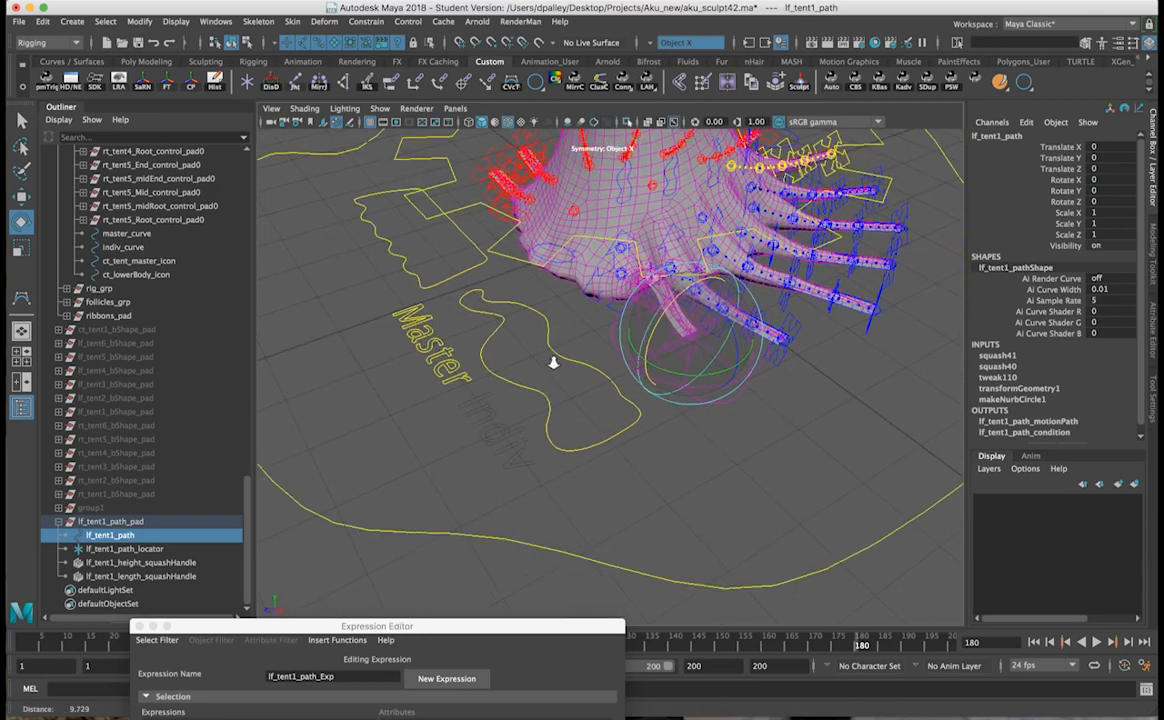
alt+drag(585, 312, 673, 363)
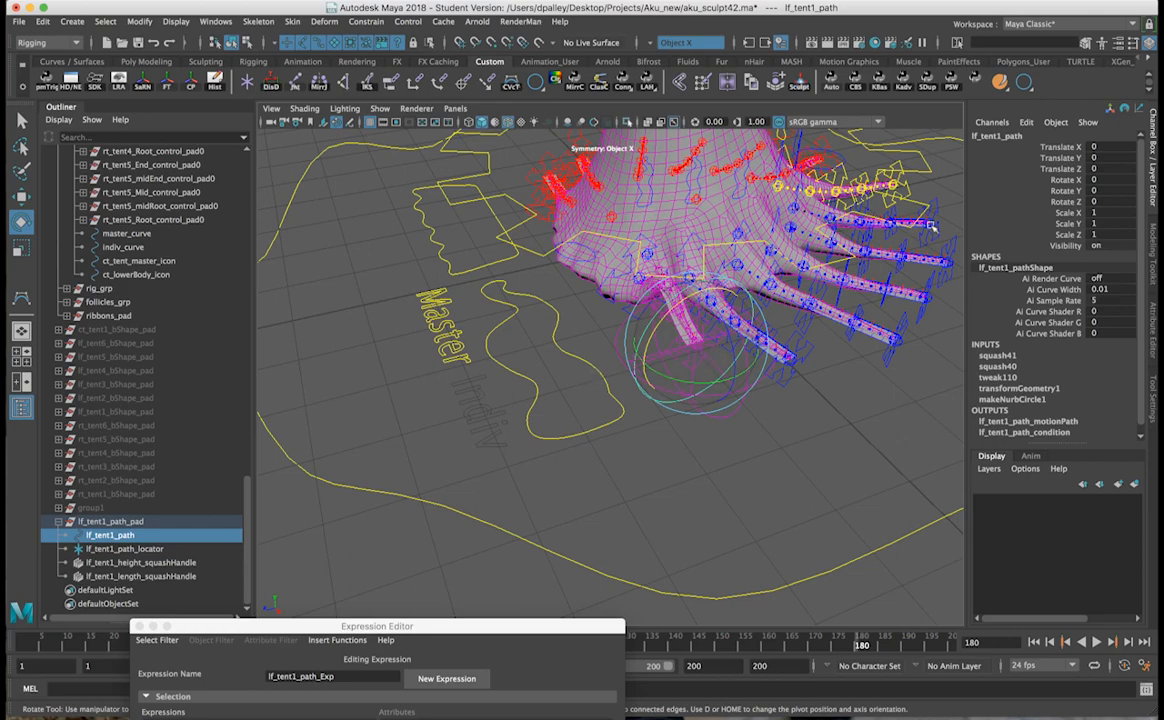
alt+drag(630, 320, 715, 347)
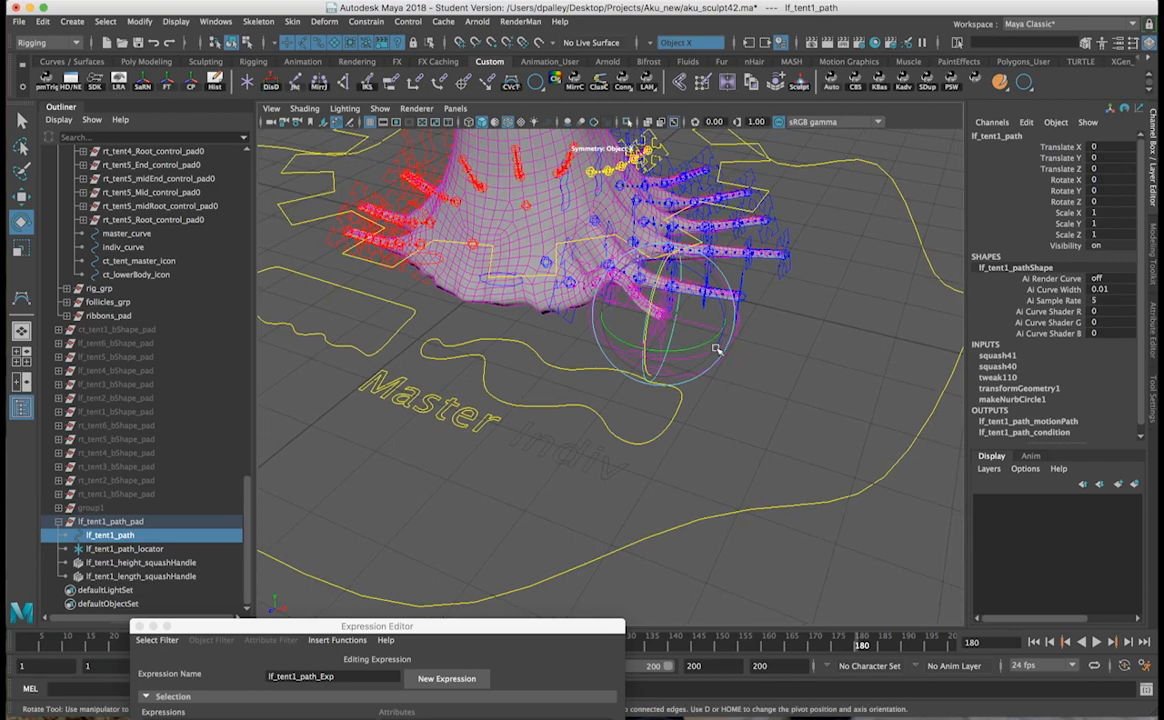
alt+drag(614, 332, 720, 361)
alt+right_drag(701, 364, 672, 358)
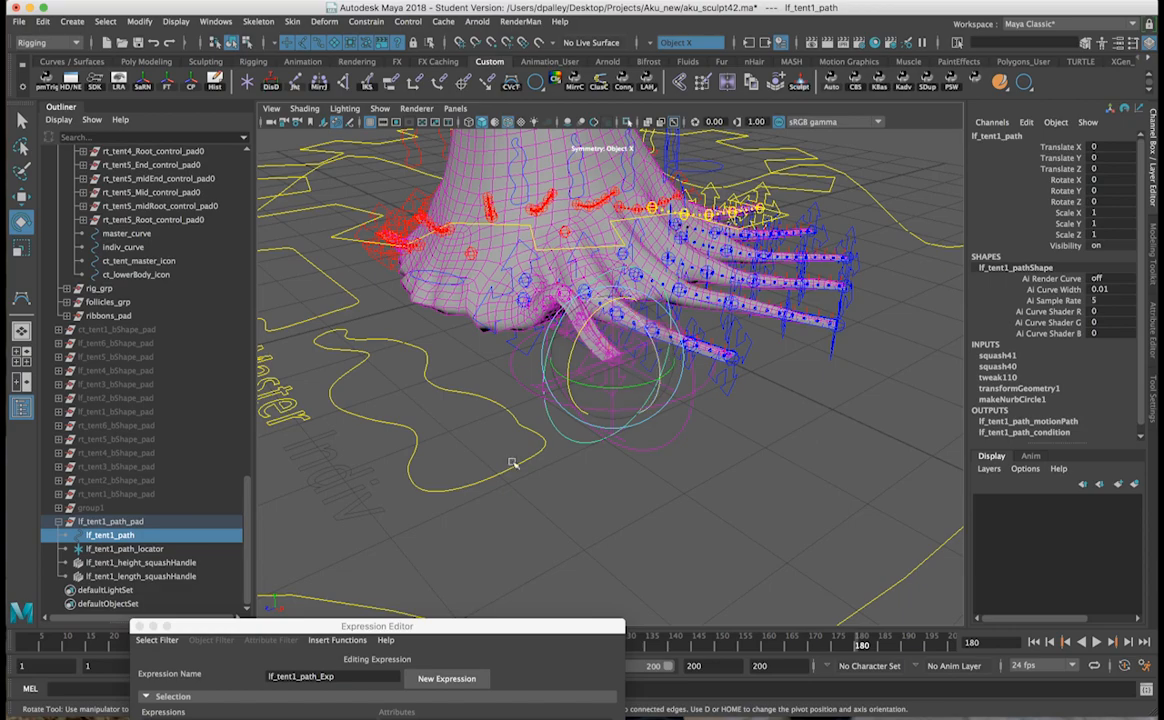
alt+drag(685, 391, 548, 366)
key(w)
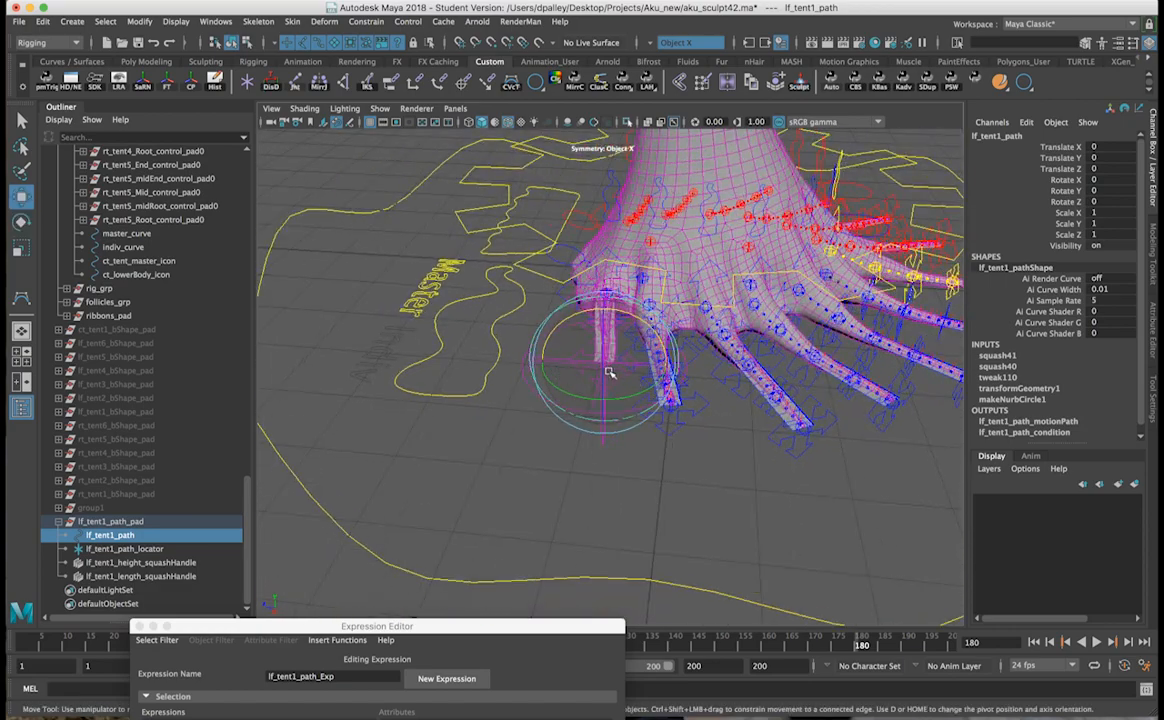
alt+drag(618, 368, 414, 400)
mouse_move(753, 416)
alt+mouse_down()
mouse_move(818, 404)
mouse_move(707, 413)
mouse_move(762, 405)
alt+mouse_up()
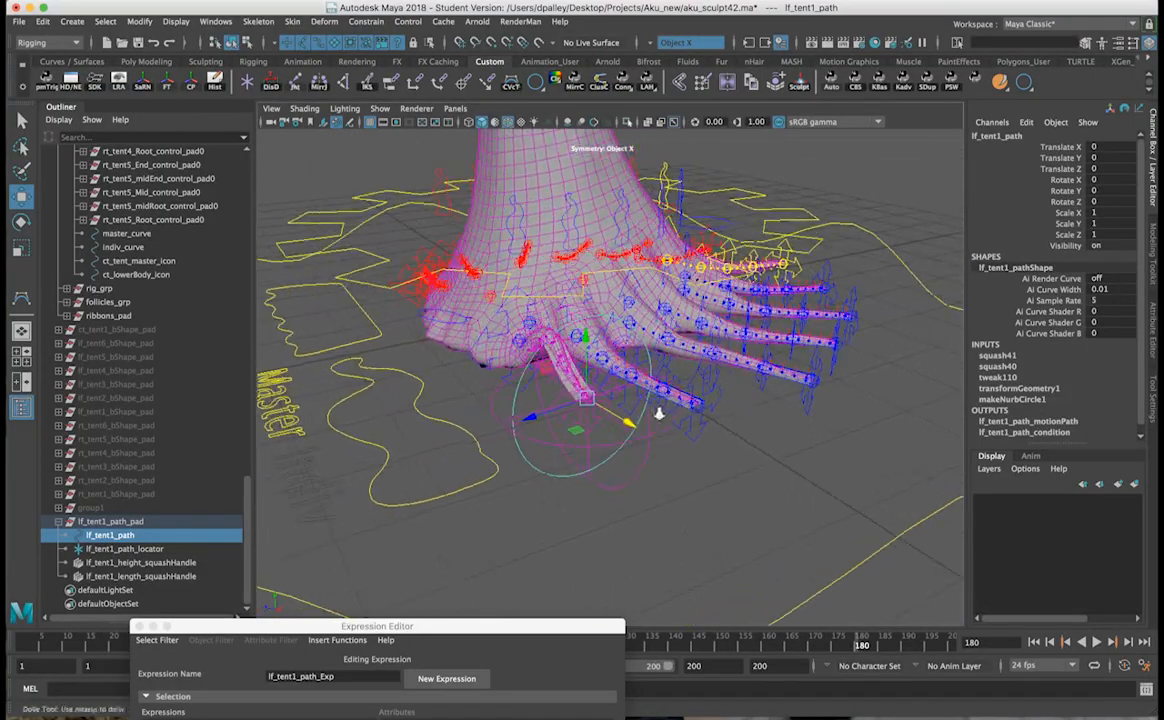
alt+right_drag(652, 413, 684, 358)
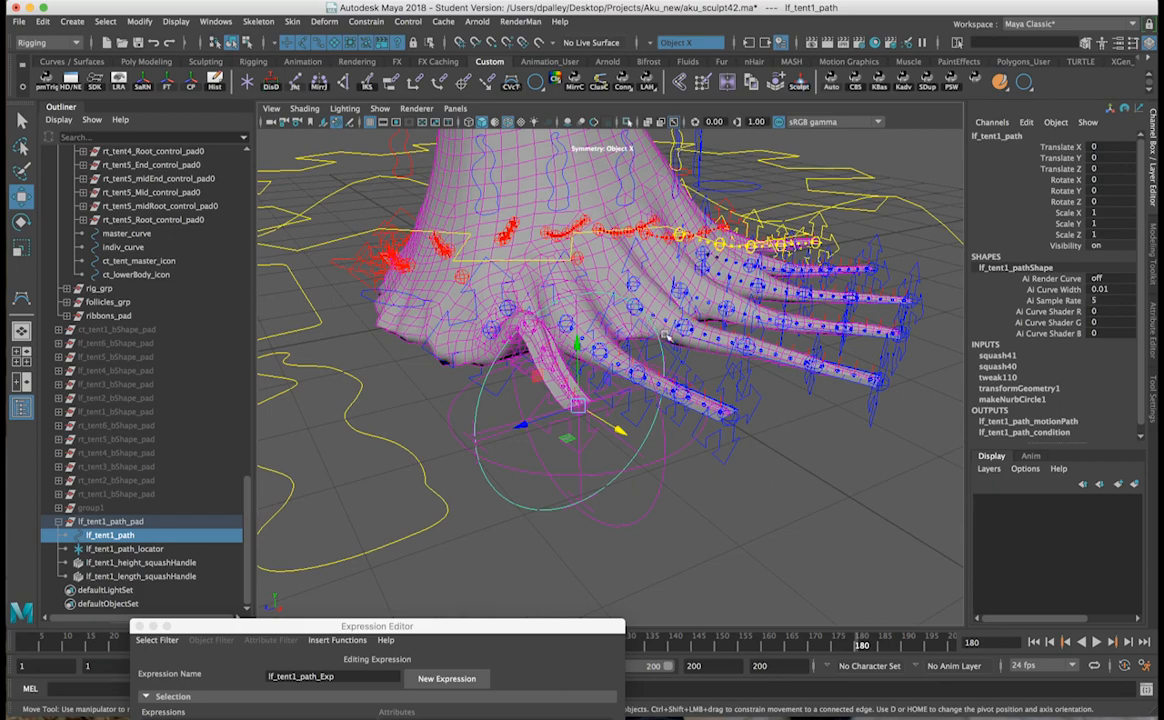
alt+drag(729, 282, 695, 305)
alt+middle_drag(696, 305, 813, 238)
alt+drag(580, 463, 525, 470)
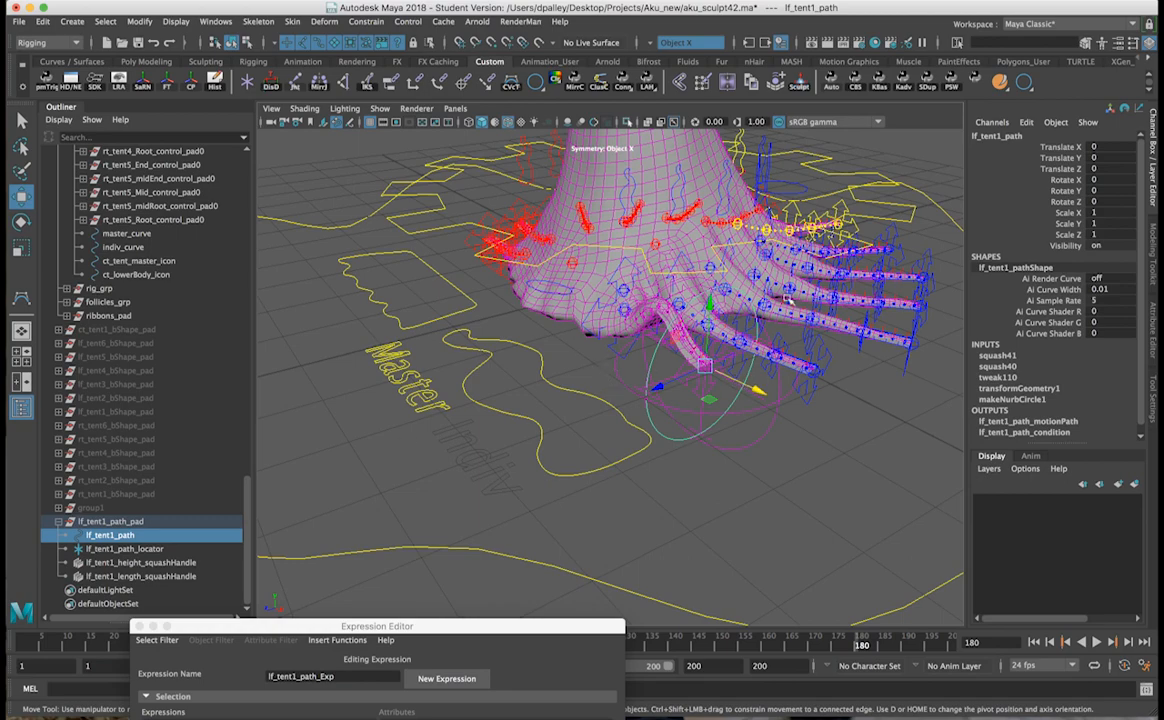
alt+drag(660, 358, 660, 393)
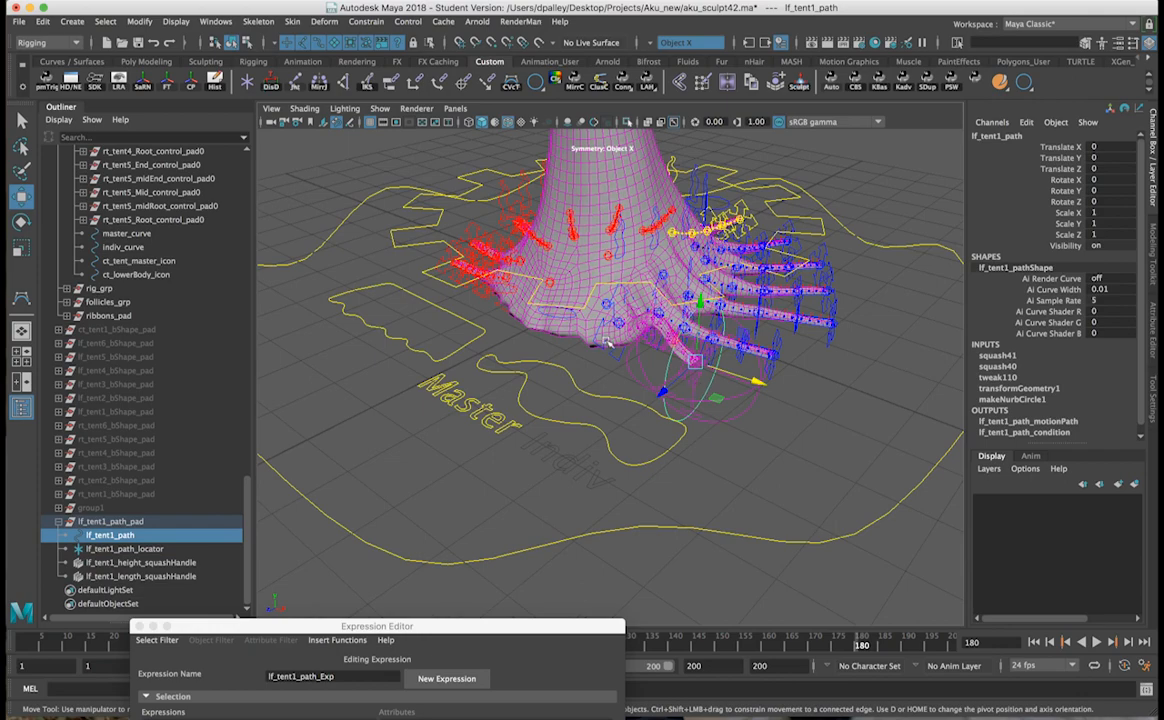
mouse_move(618, 316)
alt+mouse_down()
mouse_move(670, 344)
mouse_move(608, 332)
alt+mouse_up()
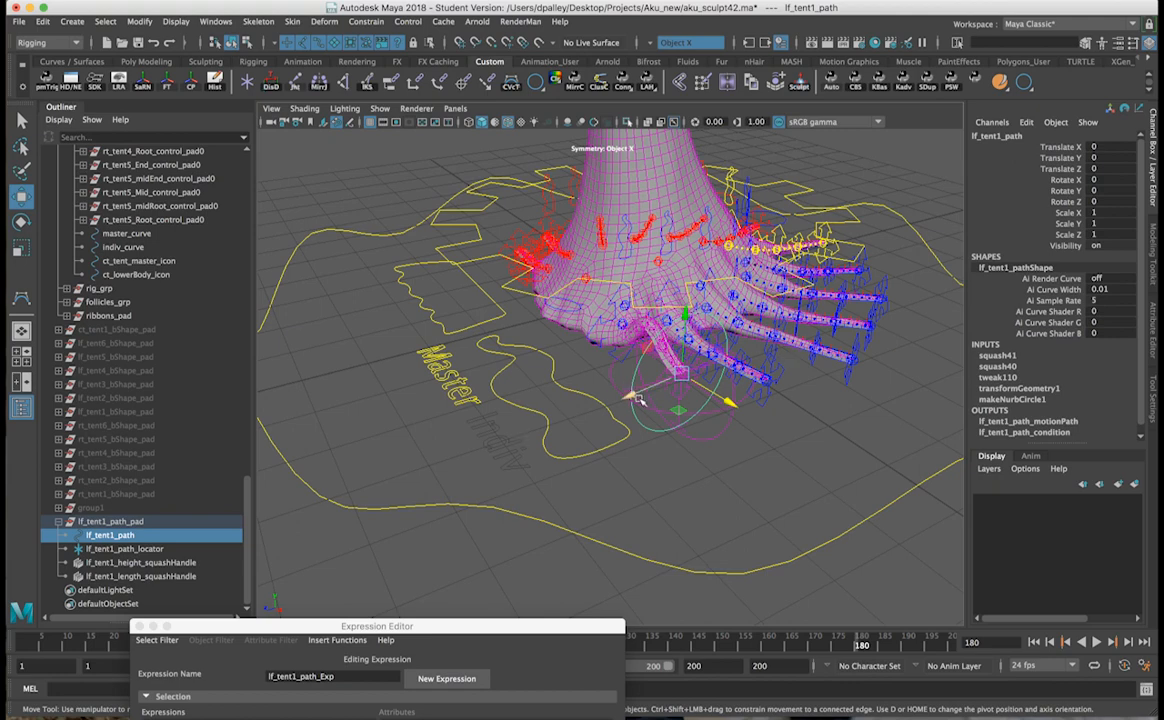
alt+drag(628, 393, 628, 400)
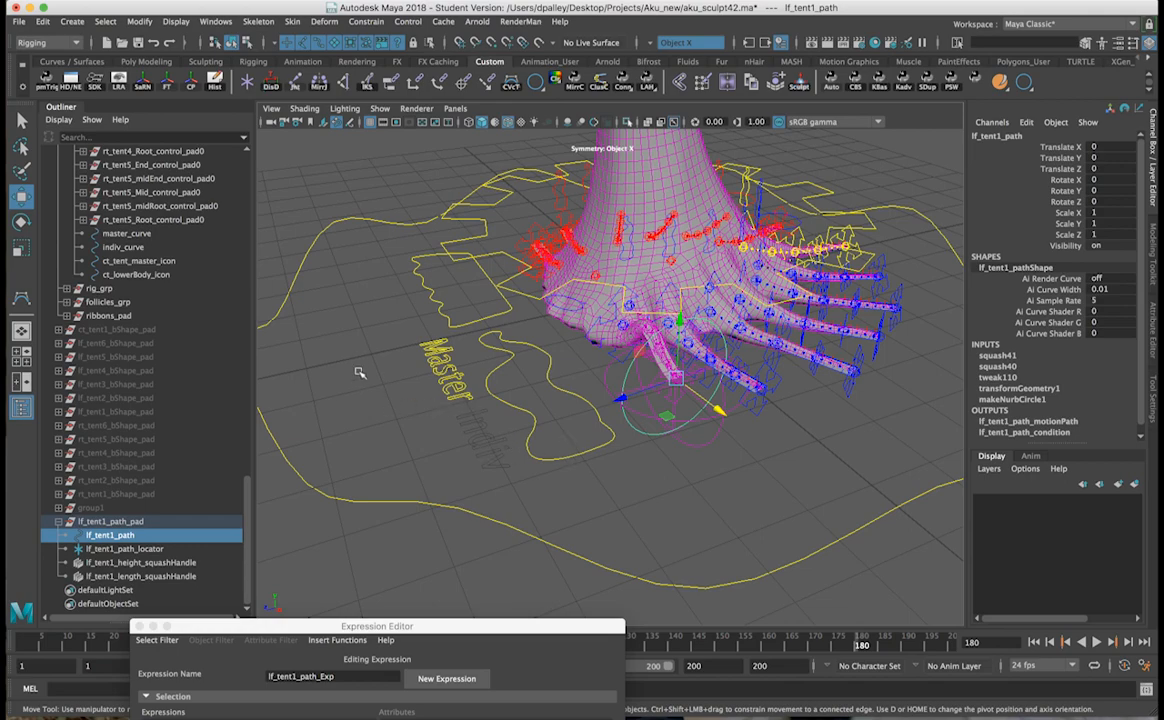
Step: In the top view below the Master text, begin a check-mark outline with the CV Curve Tool, drawing its lower-left edge
click(330, 353)
alt+drag(374, 421, 365, 462)
alt+drag(431, 506, 617, 326)
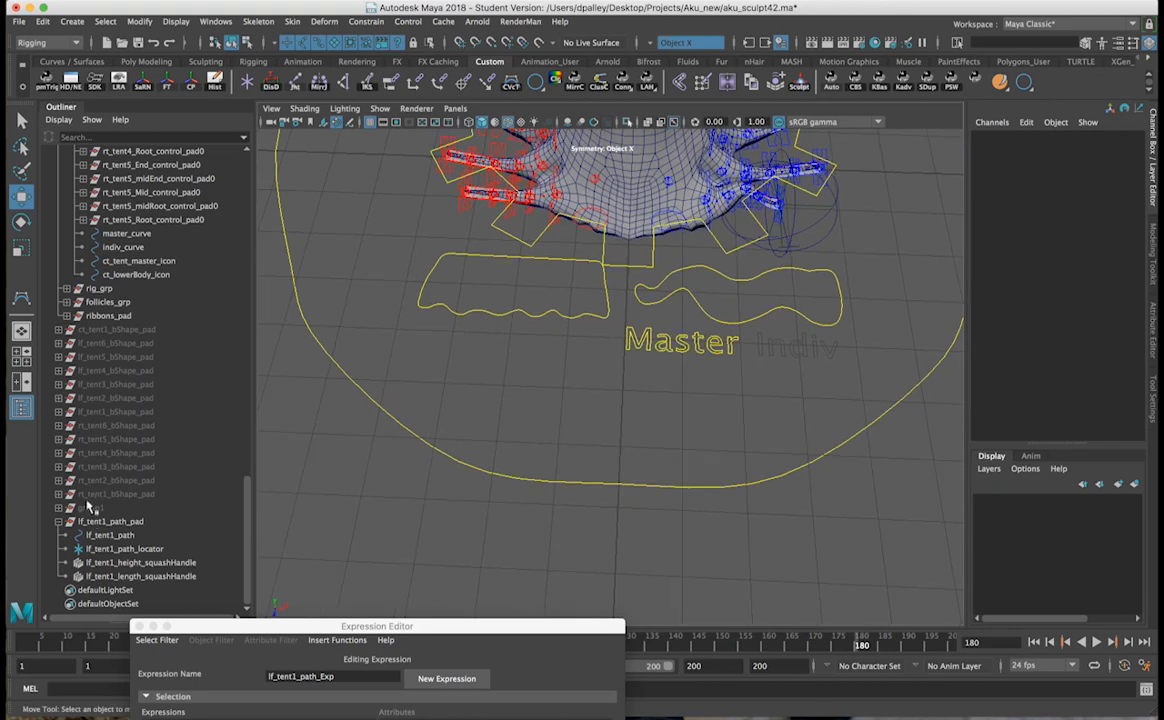
click(21, 359)
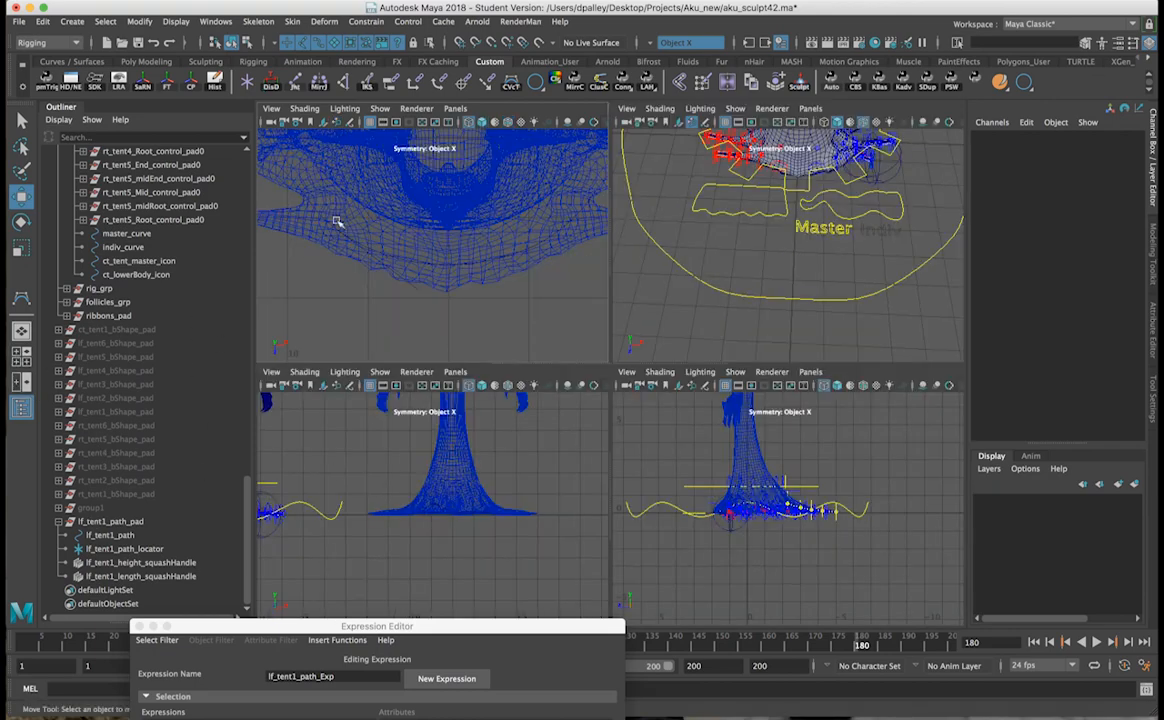
key(space)
scroll(671, 385, down, 3)
alt+middle_drag(598, 346, 955, 155)
alt+right_drag(605, 360, 790, 325)
alt+middle_drag(686, 301, 711, 420)
alt+right_drag(720, 395, 821, 353)
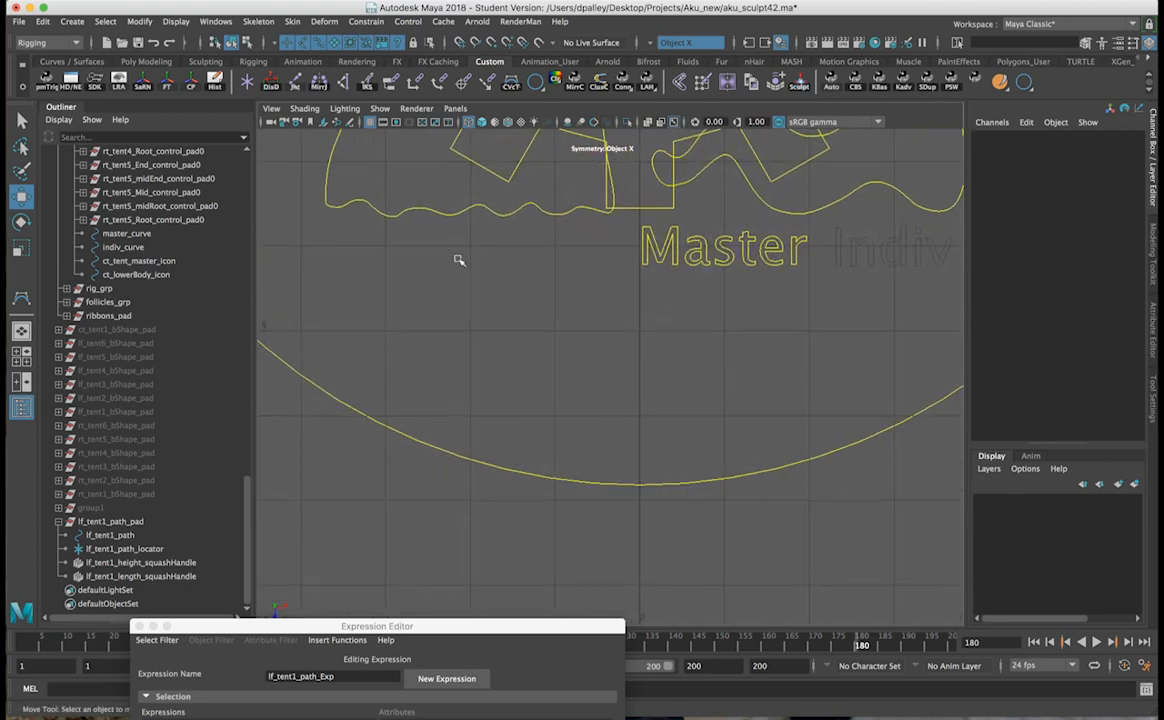
click(73, 21)
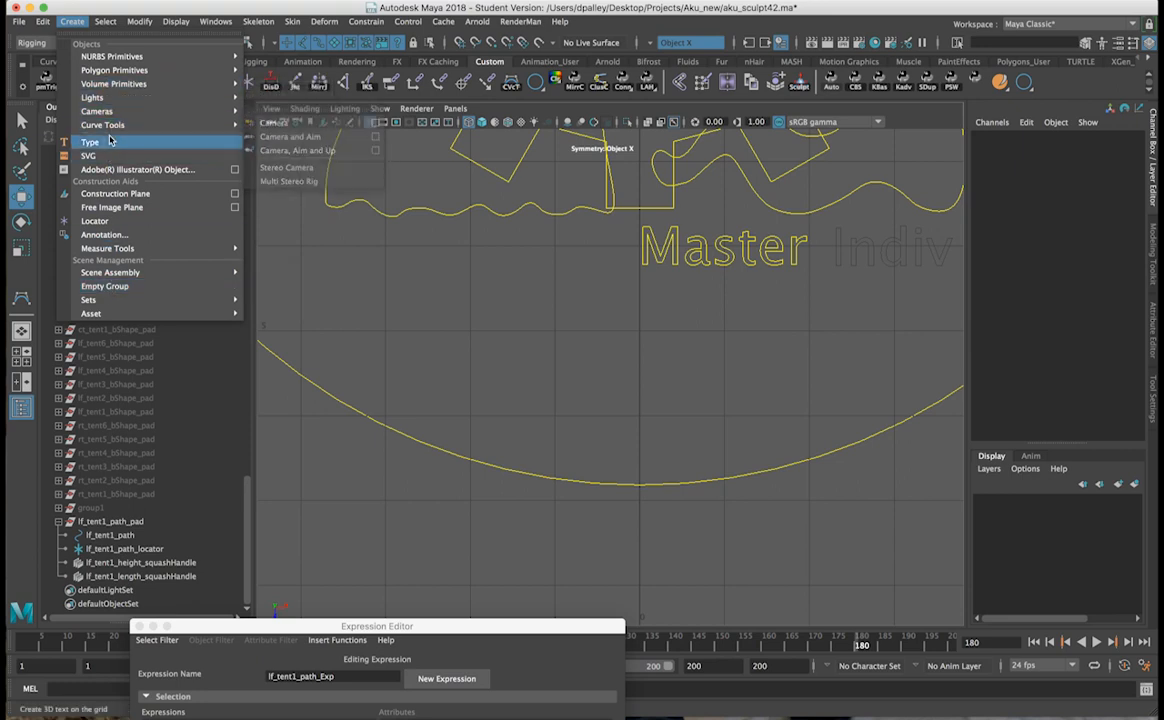
click(280, 125)
alt+drag(573, 342, 603, 333)
alt+middle_drag(644, 393, 617, 405)
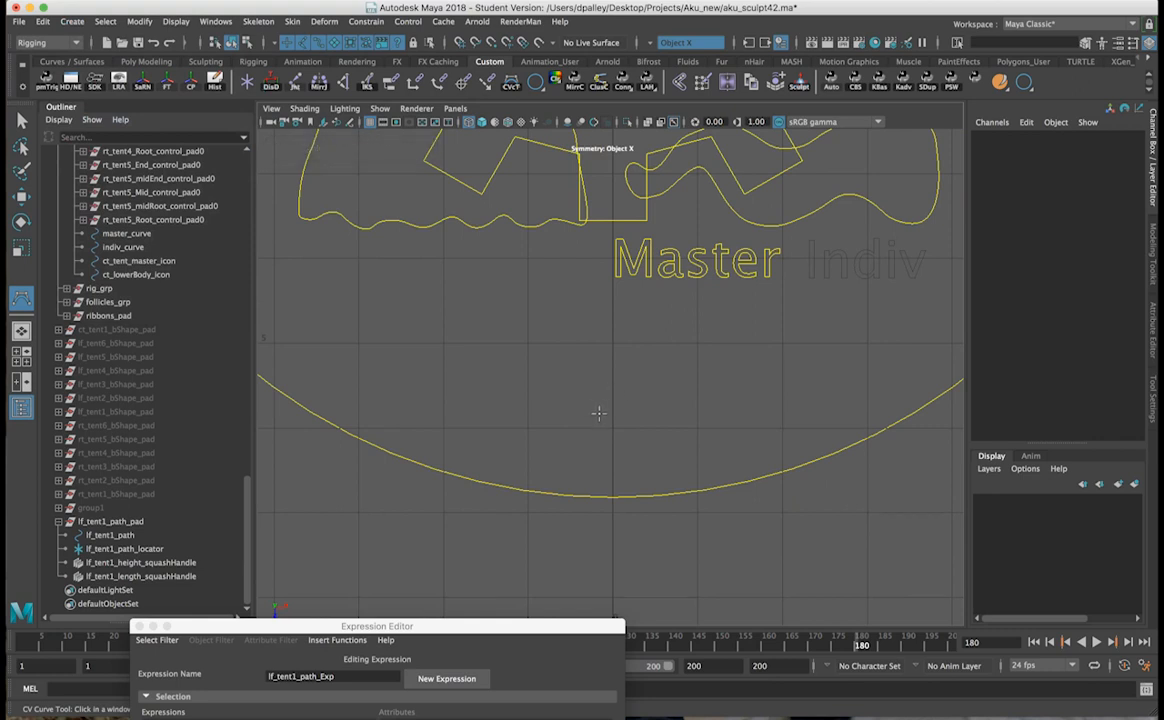
click(598, 413)
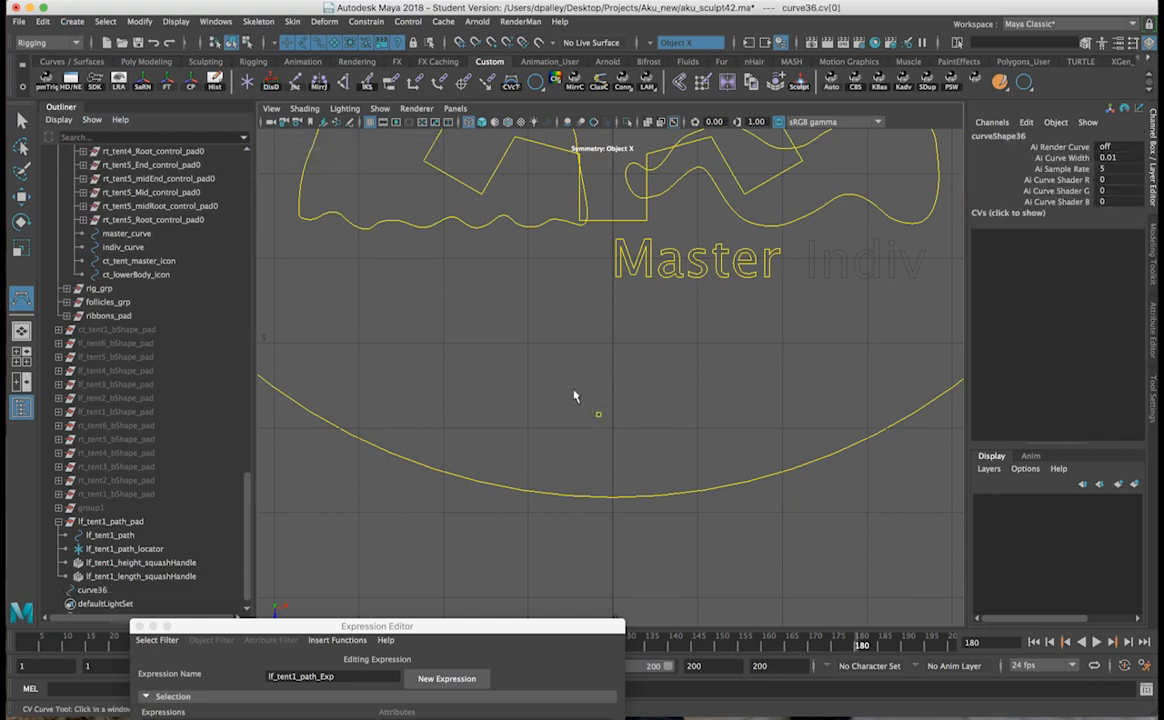
click(546, 369)
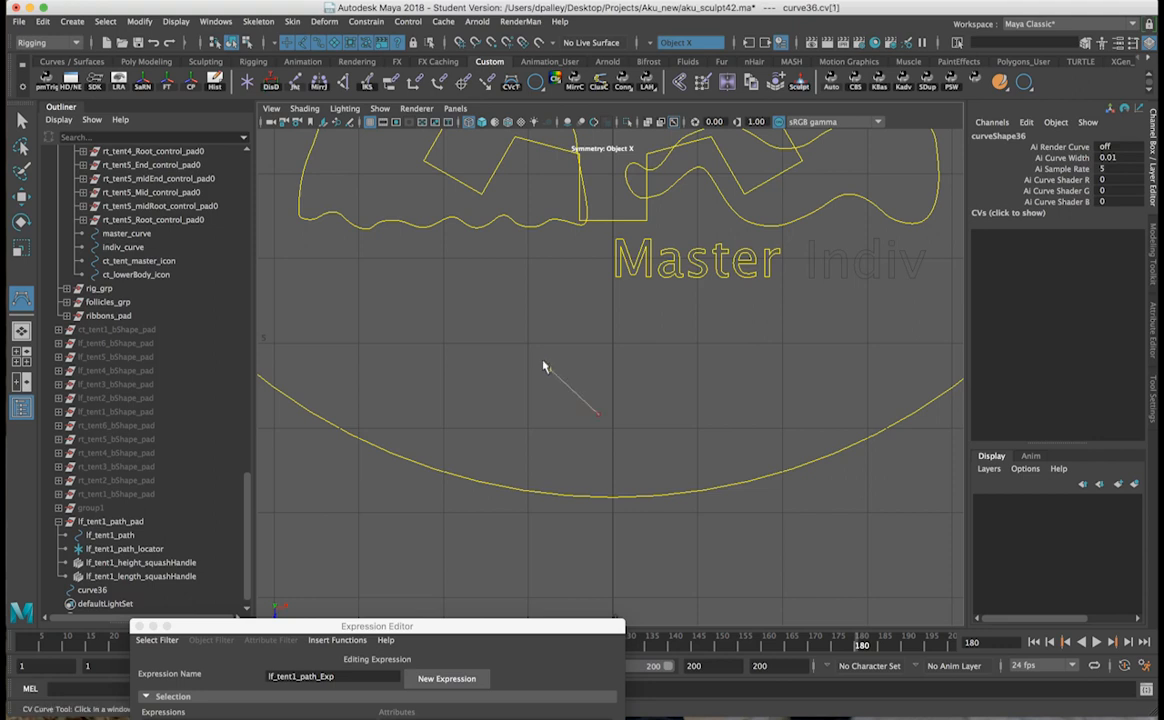
click(537, 360)
click(532, 346)
click(530, 344)
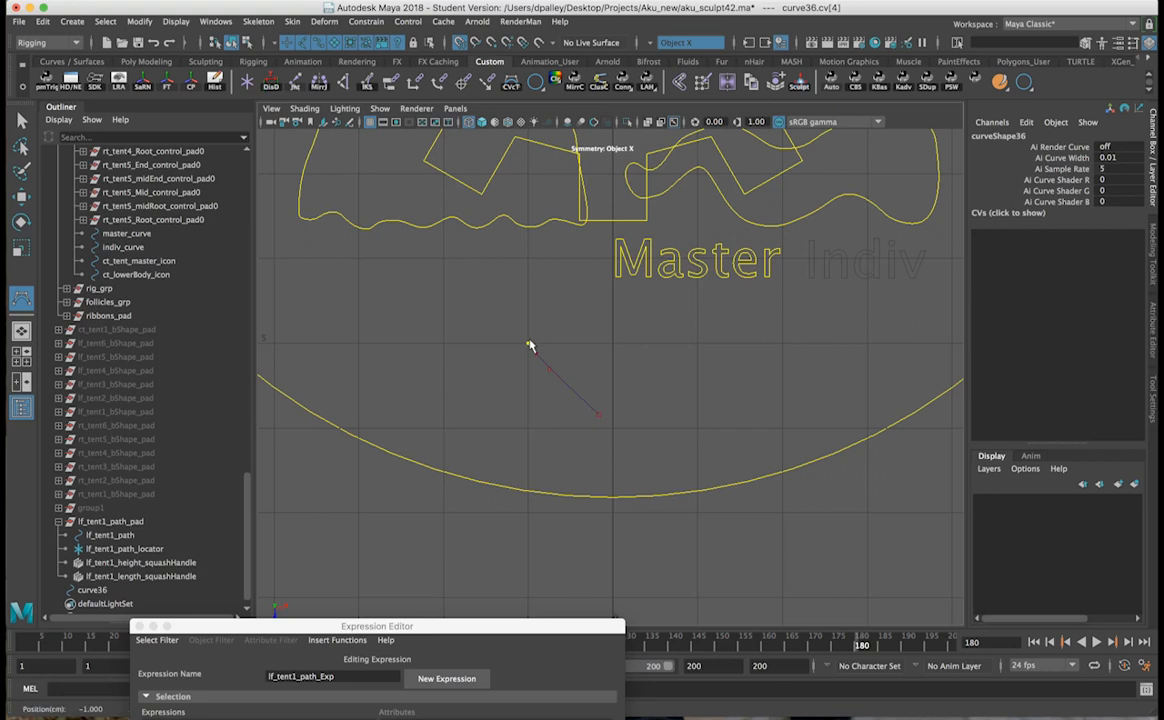
Step: Continue the check-mark outline along its upper edge, down into the notch and around the tip of the right arm
click(531, 345)
click(552, 338)
click(581, 347)
click(598, 363)
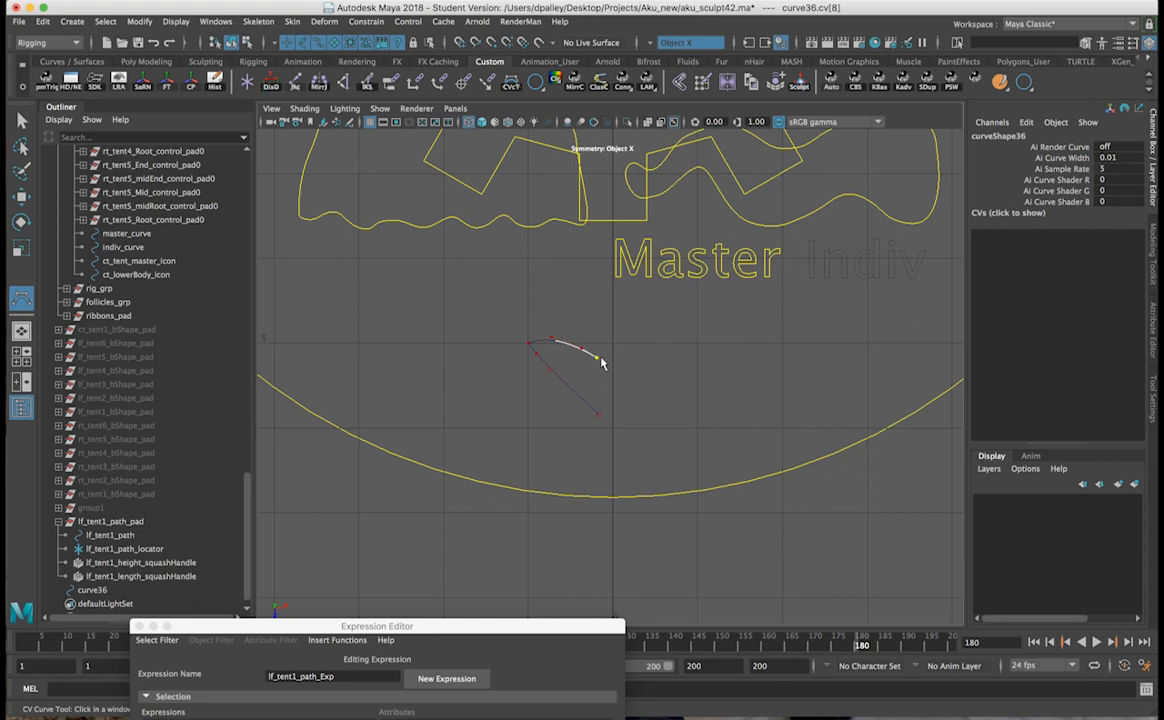
click(609, 353)
click(620, 342)
click(642, 315)
click(648, 311)
click(655, 316)
click(660, 322)
click(666, 328)
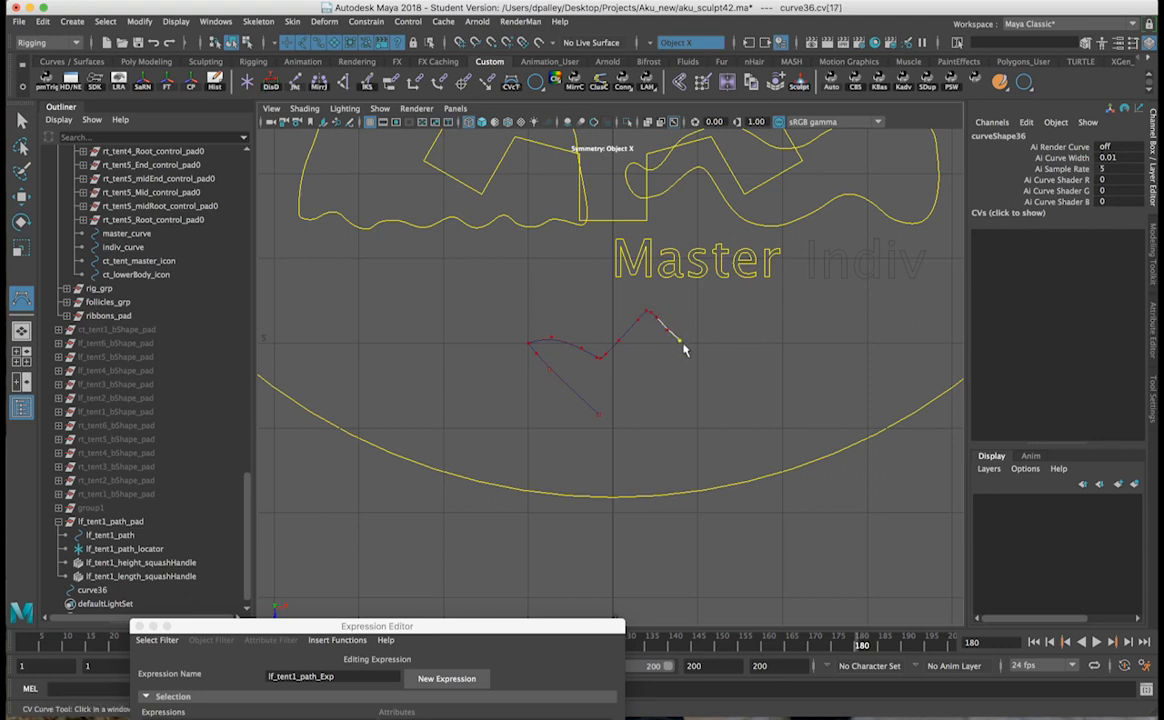
Step: Bring the outline around the lower point back to its starting point and finish the check-mark curve
click(683, 347)
click(682, 351)
click(672, 361)
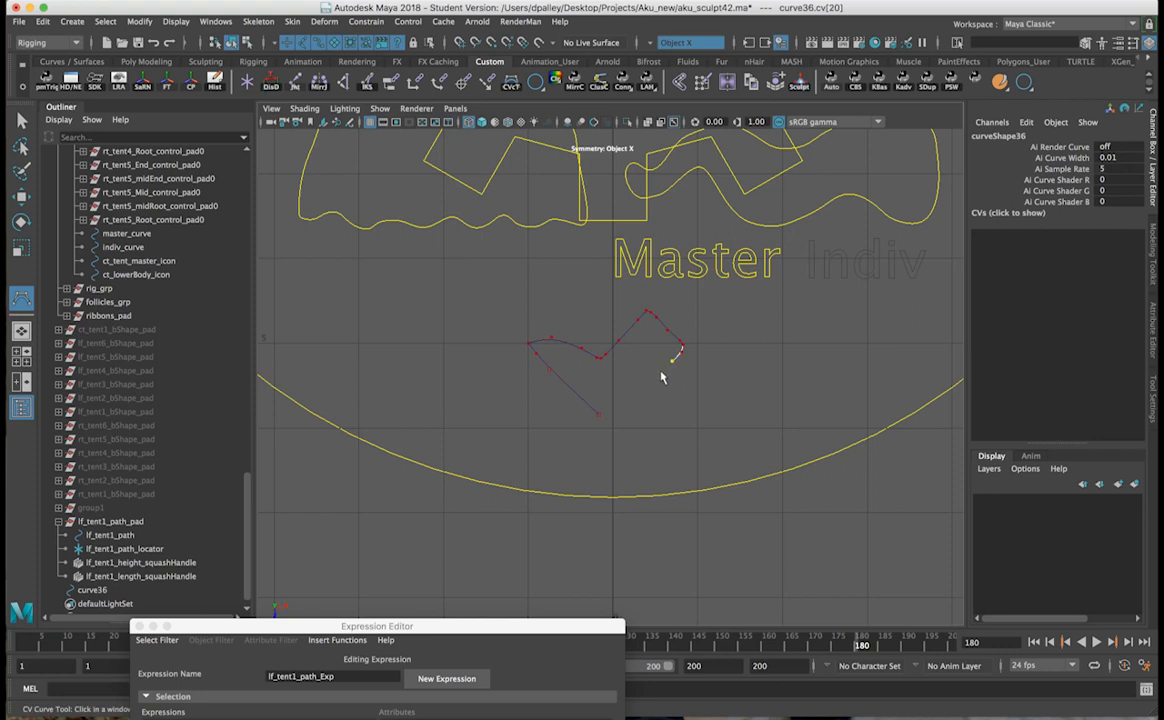
click(653, 380)
click(626, 408)
click(616, 424)
click(613, 430)
click(602, 422)
click(598, 416)
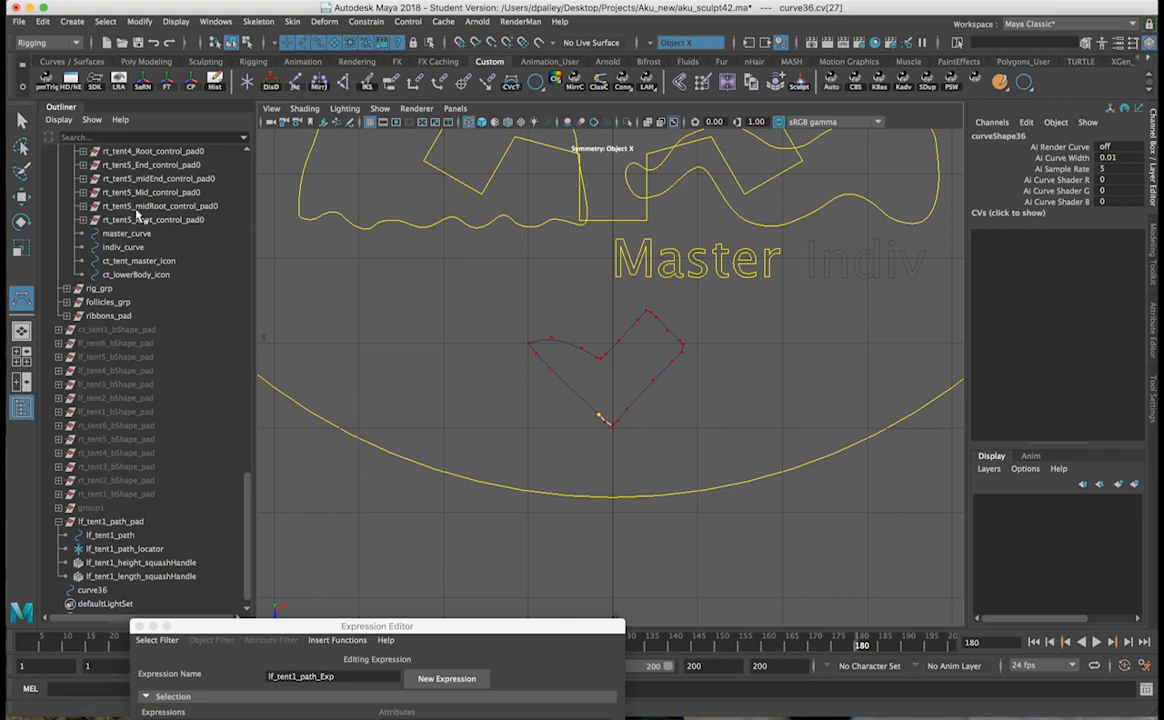
click(22, 197)
Step: Rename the check-mark curve to ct_walk_anim_icon and parent it under the large control curve surrounding the rig
alt+click(669, 393)
alt+right_drag(669, 394, 774, 402)
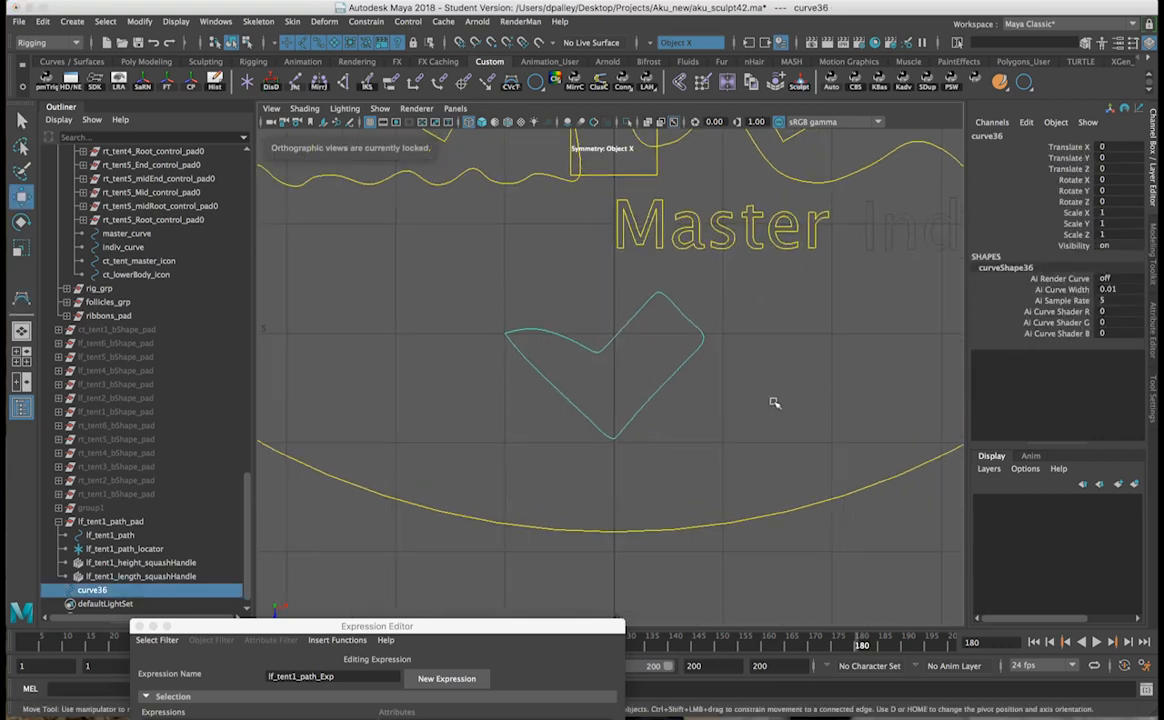
click(667, 452)
click(628, 413)
alt+right_drag(654, 468, 551, 449)
alt+right_drag(810, 396, 891, 385)
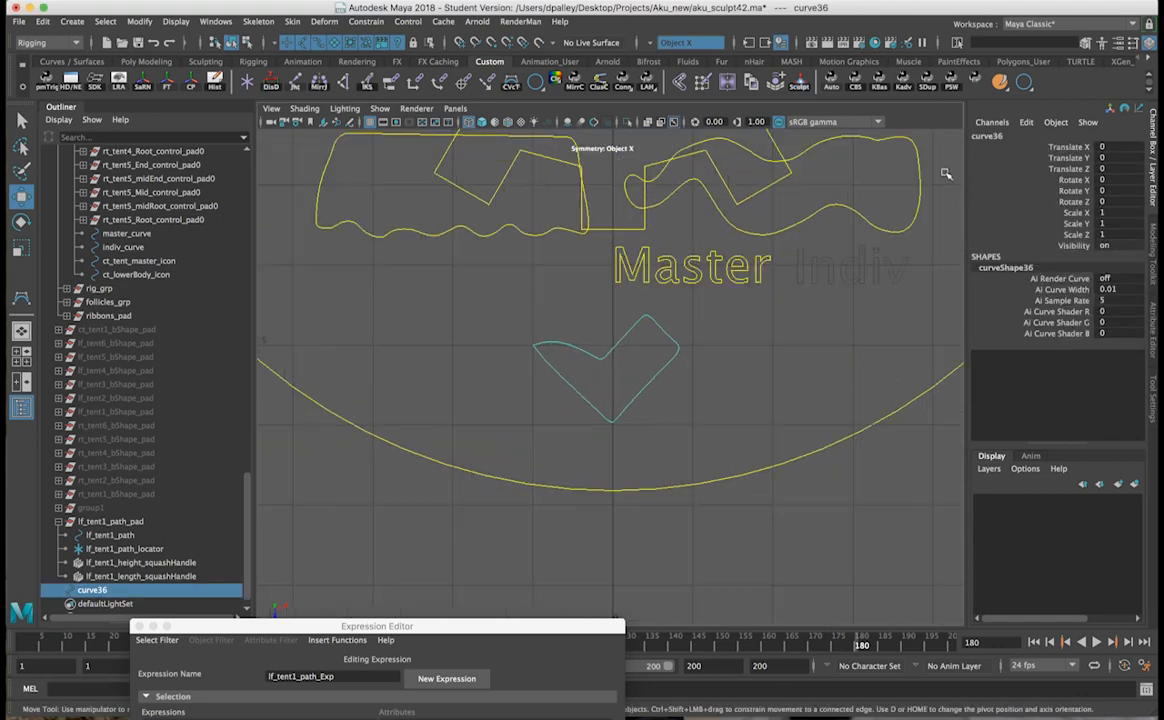
click(994, 138)
text(ct_walk_anim_icon)
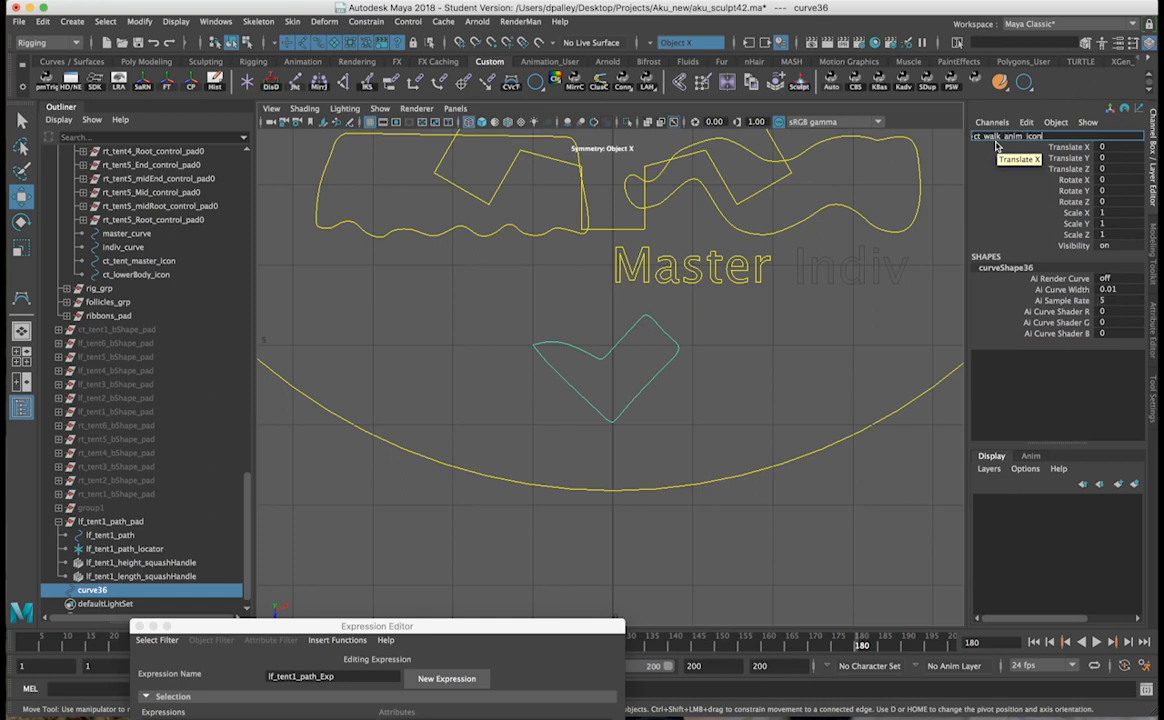
key(Return)
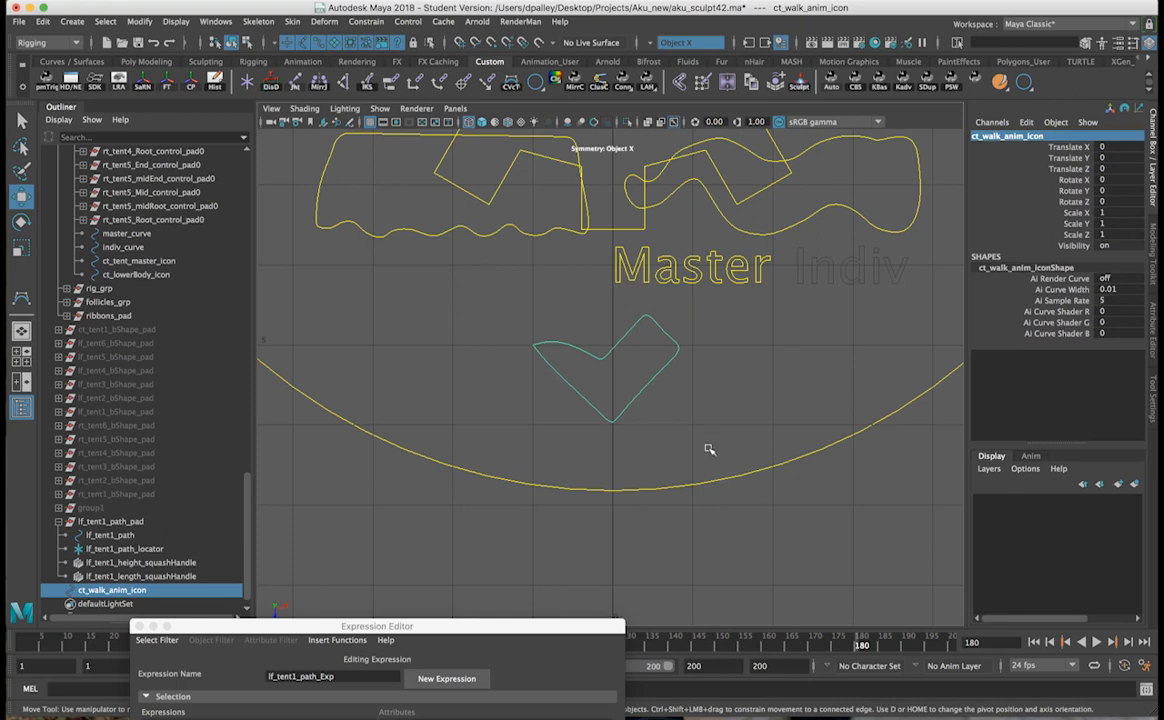
shift+click(709, 490)
key(p)
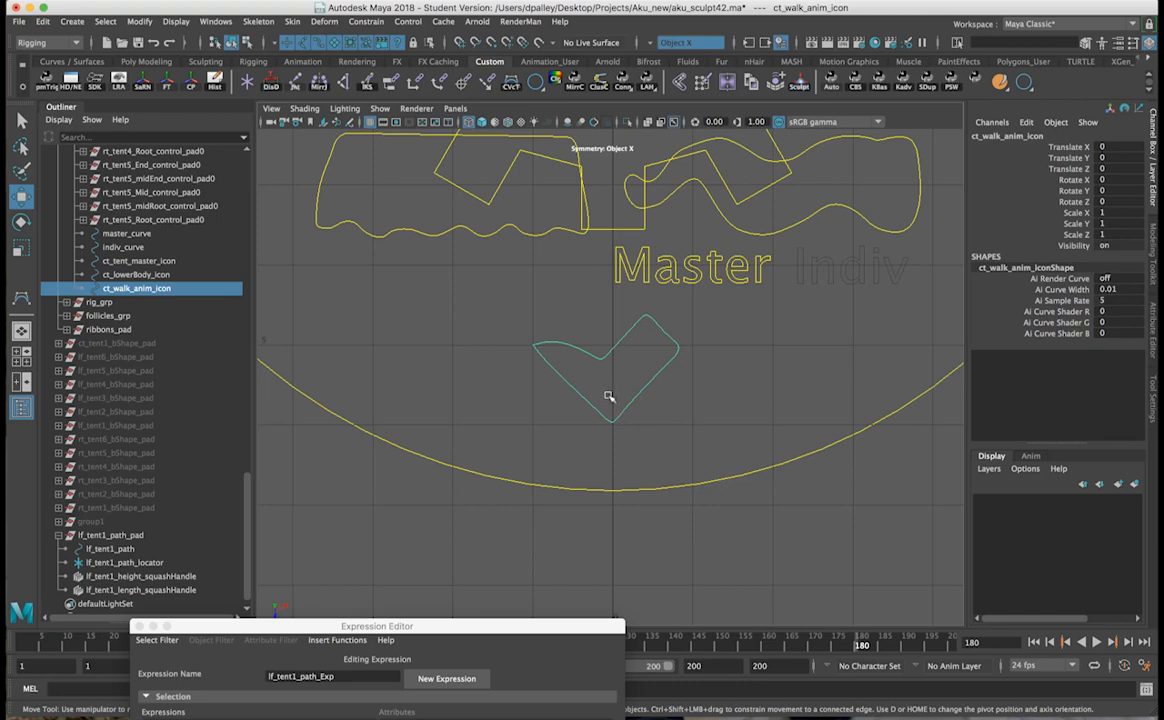
Step: Lock and hide all translate, rotate and scale channels of ct_walk_anim_icon, working in the perspective view
key(space)
key(space)
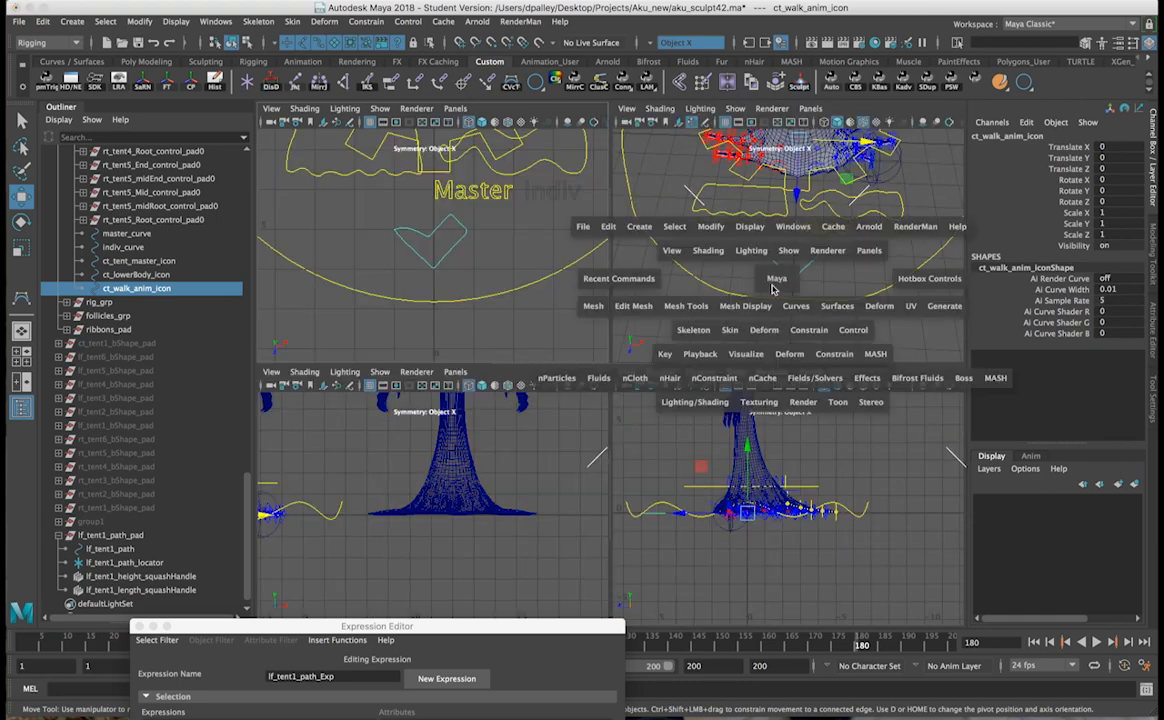
alt+drag(771, 295, 664, 218)
click(717, 390)
mouse_move(717, 390)
alt+mouse_down()
mouse_move(582, 381)
mouse_move(677, 387)
mouse_move(712, 404)
alt+mouse_up()
alt+right_drag(712, 404, 813, 405)
drag(624, 381, 645, 475)
alt+right_drag(645, 475, 750, 464)
alt+middle_drag(750, 464, 738, 437)
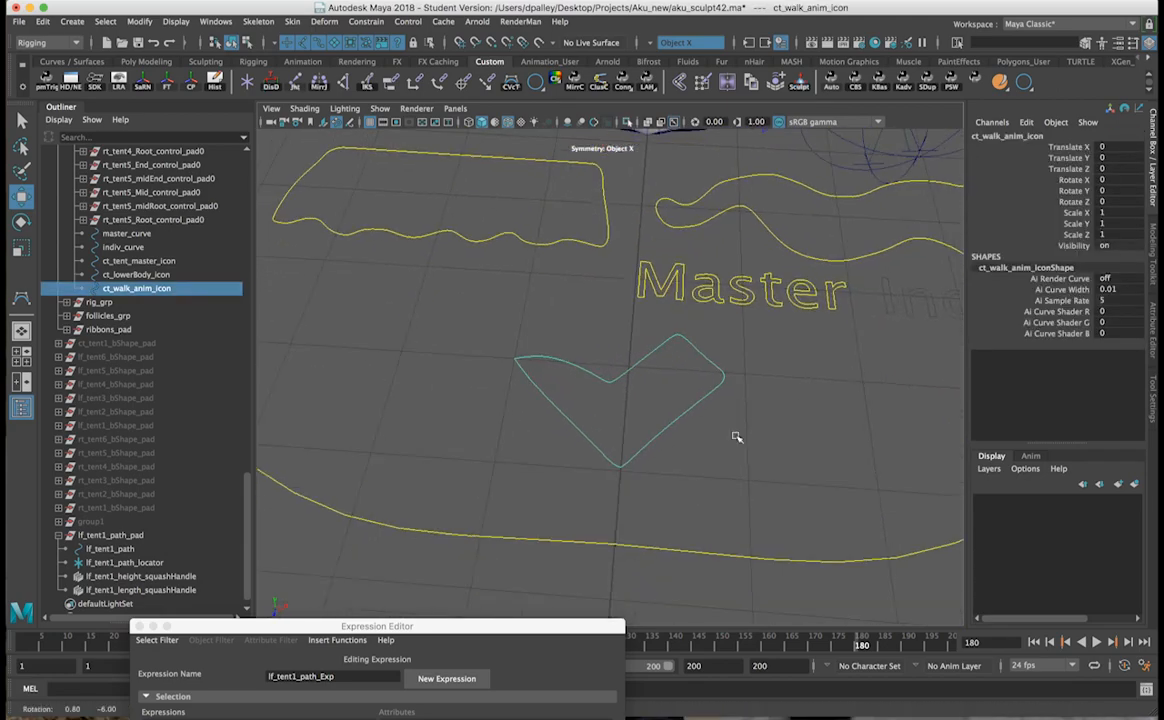
drag(1085, 148, 1085, 228)
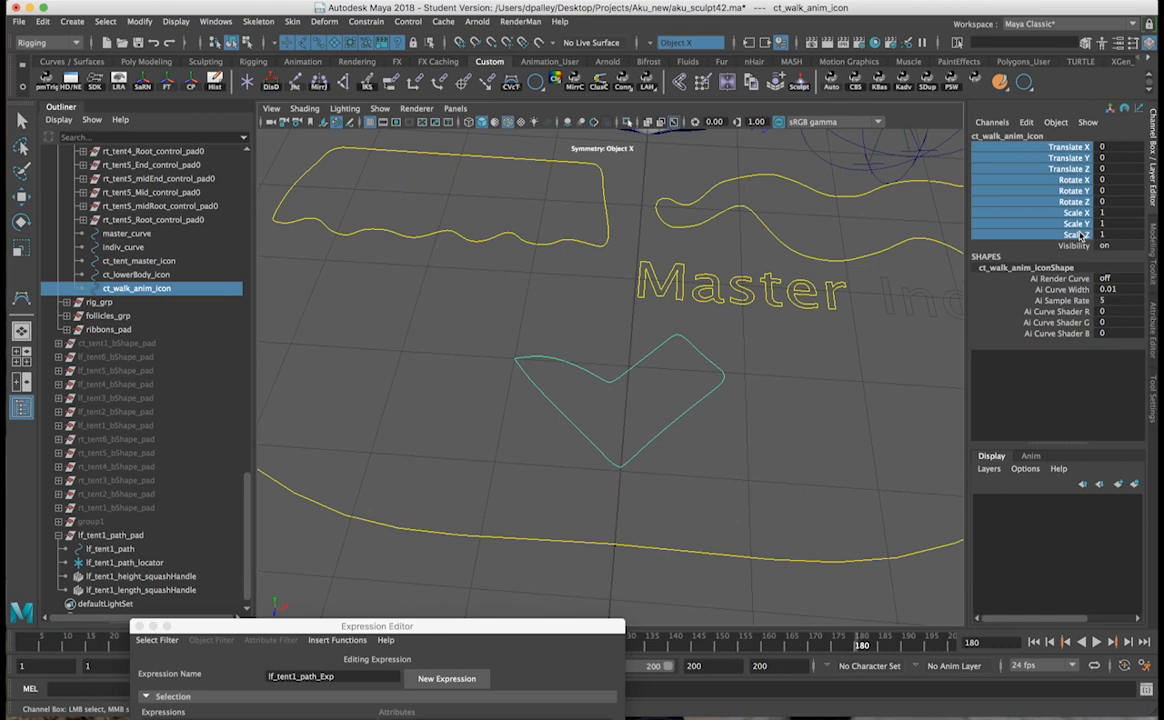
right_click(1085, 230)
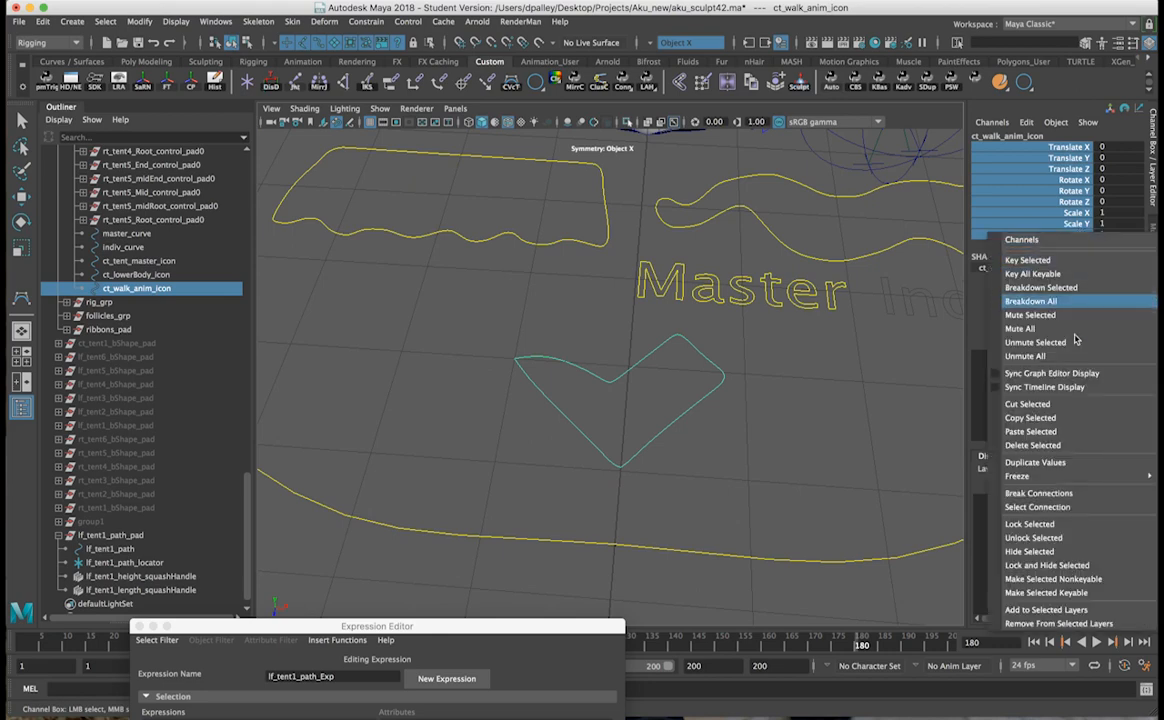
click(1063, 566)
Step: Lock and hide the Visibility channel of ct_walk_anim_icon
alt+drag(738, 385, 708, 381)
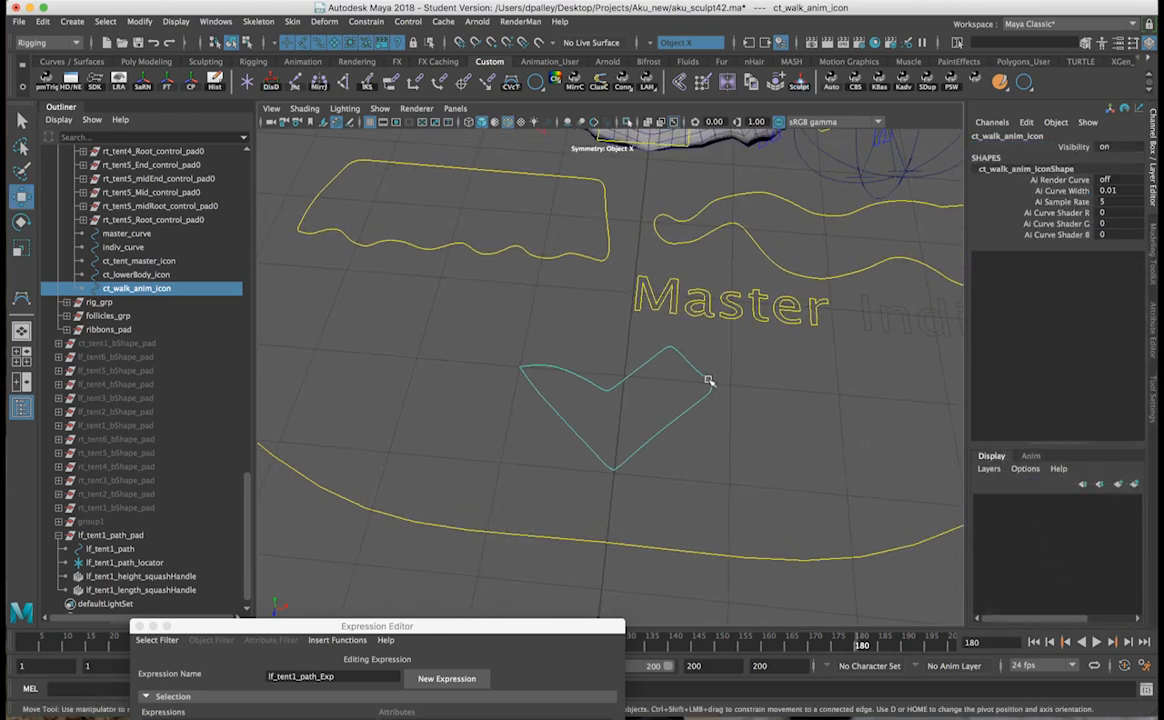
click(1047, 146)
right_click(995, 147)
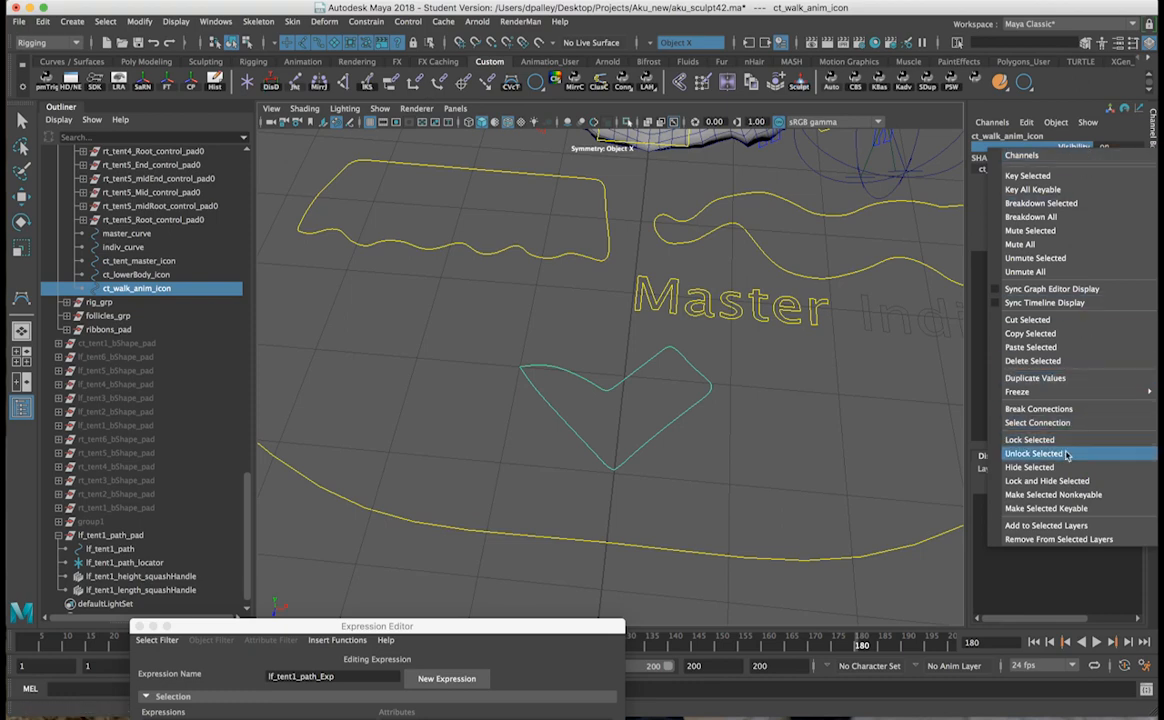
click(1063, 481)
Step: Open the DP Autorigger's Attr Maker and add a boolean attribute named Anim_Path_On_Off to ct_walk_anim_icon
alt+drag(645, 416, 538, 600)
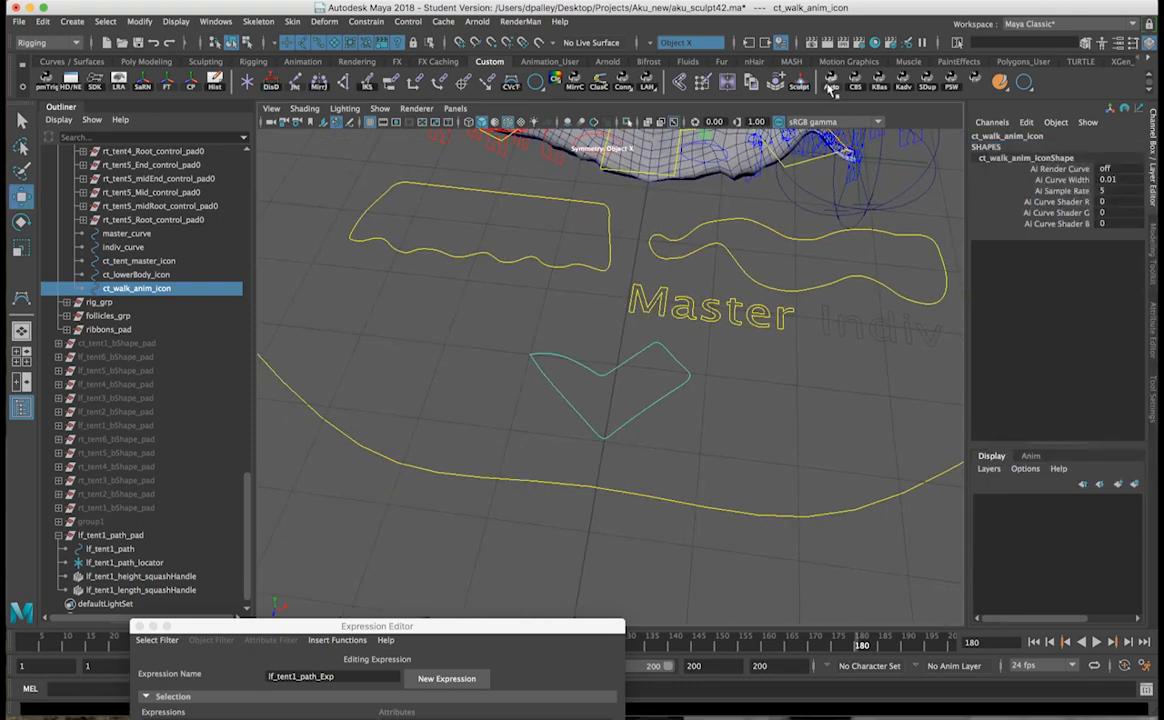
click(755, 83)
alt+drag(548, 408, 599, 360)
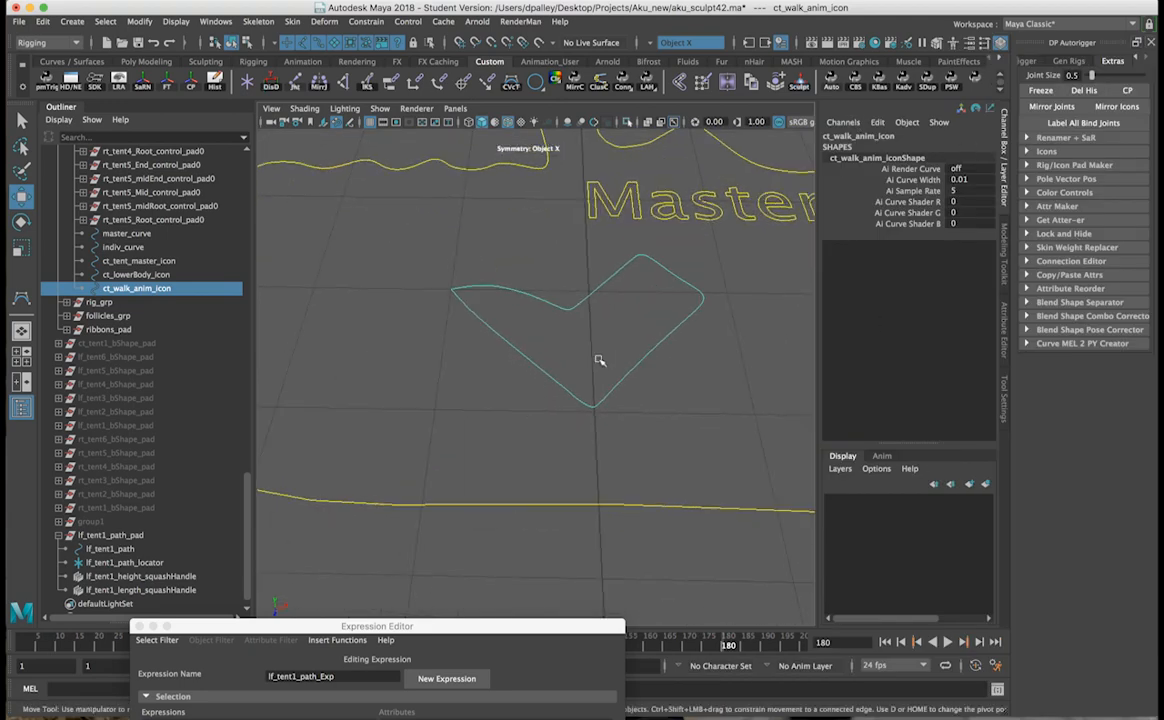
click(1058, 206)
click(1072, 221)
click(1096, 254)
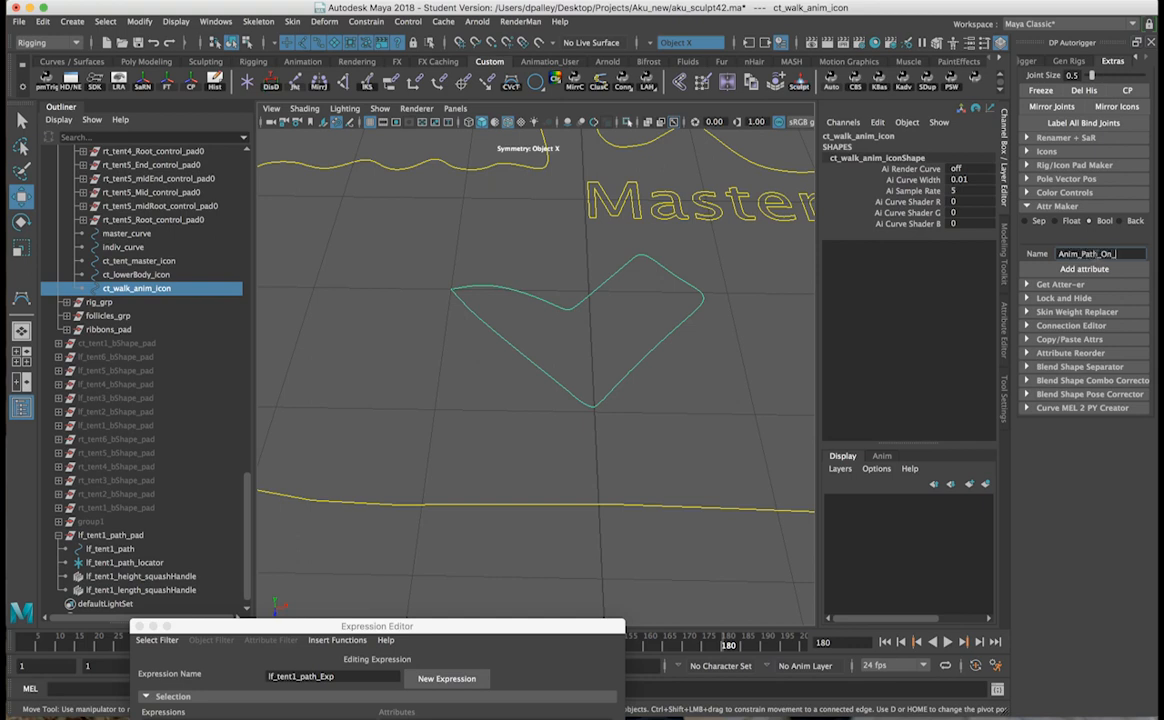
click(1084, 269)
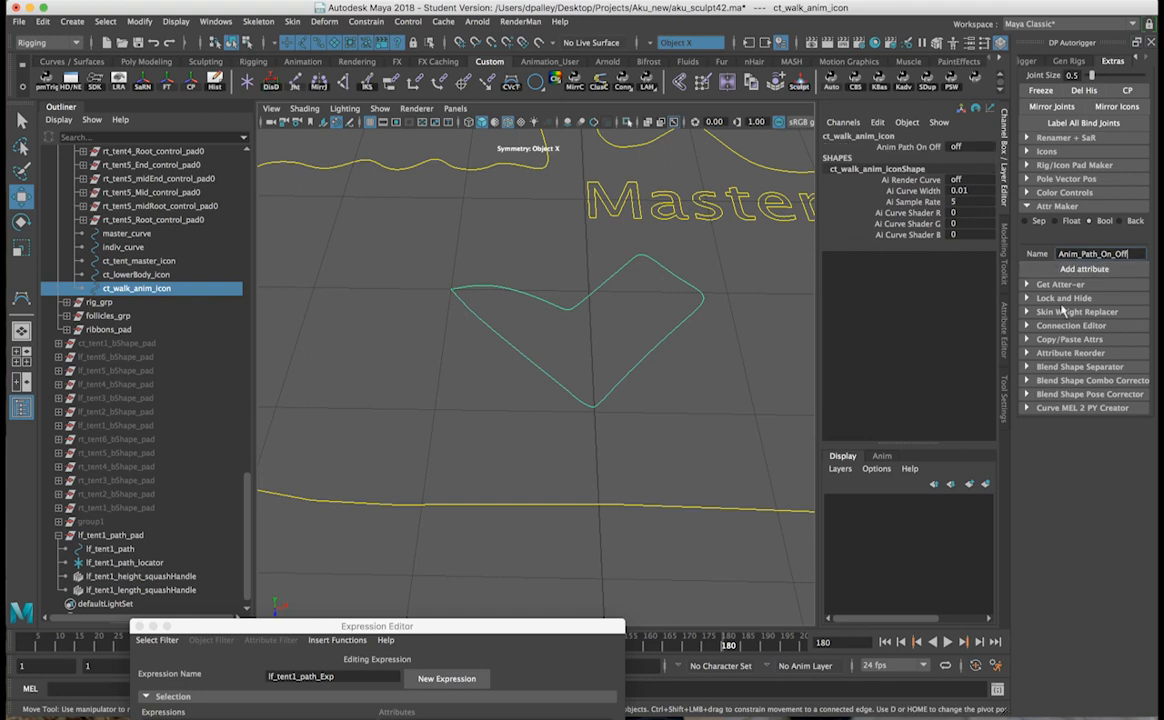
Step: Add a float attribute named Path_Speed to ct_walk_anim_icon, with a minimum of 0 and a maximum of 10
click(1056, 221)
click(1024, 234)
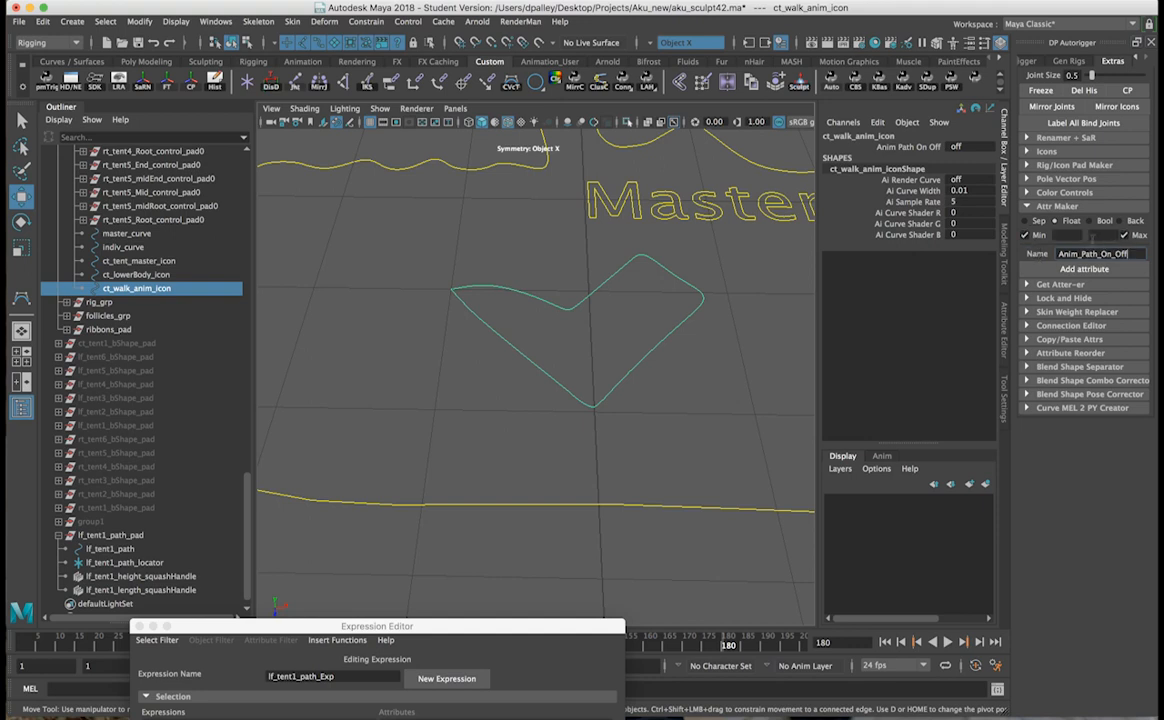
click(1068, 235)
click(1095, 235)
drag(1102, 254, 1130, 254)
text(S)
key(BackSpace)
key(BackSpace)
key(BackSpace)
key(BackSpace)
key(BackSpace)
click(1084, 268)
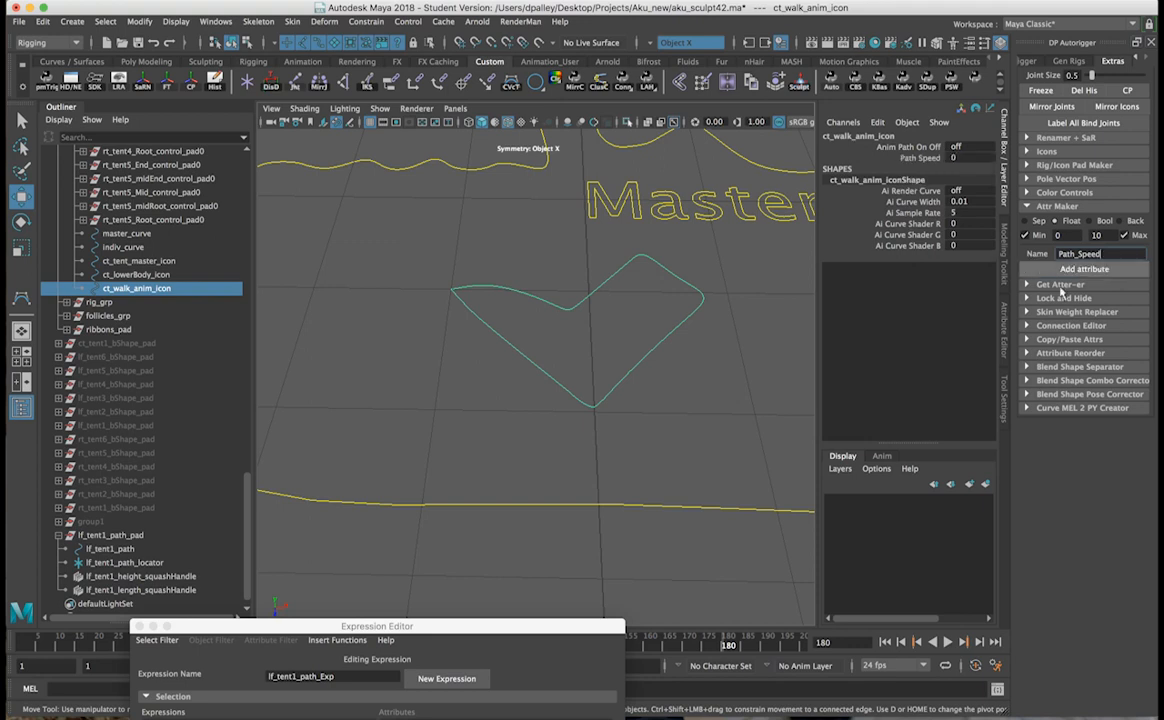
Step: Add a separator attribute named PATH_HEIGHT to ct_walk_anim_icon
alt+drag(649, 390, 628, 395)
click(1035, 221)
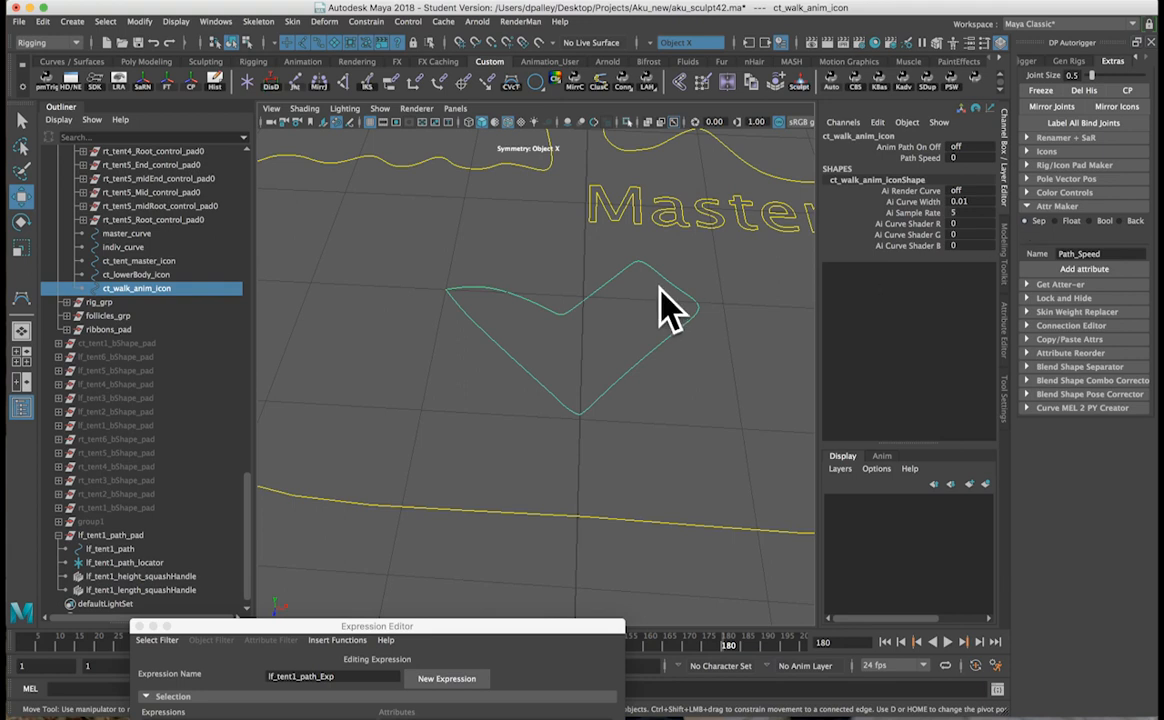
alt+drag(651, 300, 638, 305)
alt+right_drag(638, 305, 662, 309)
alt+drag(662, 309, 668, 312)
alt+right_drag(668, 312, 655, 307)
alt+drag(655, 307, 666, 308)
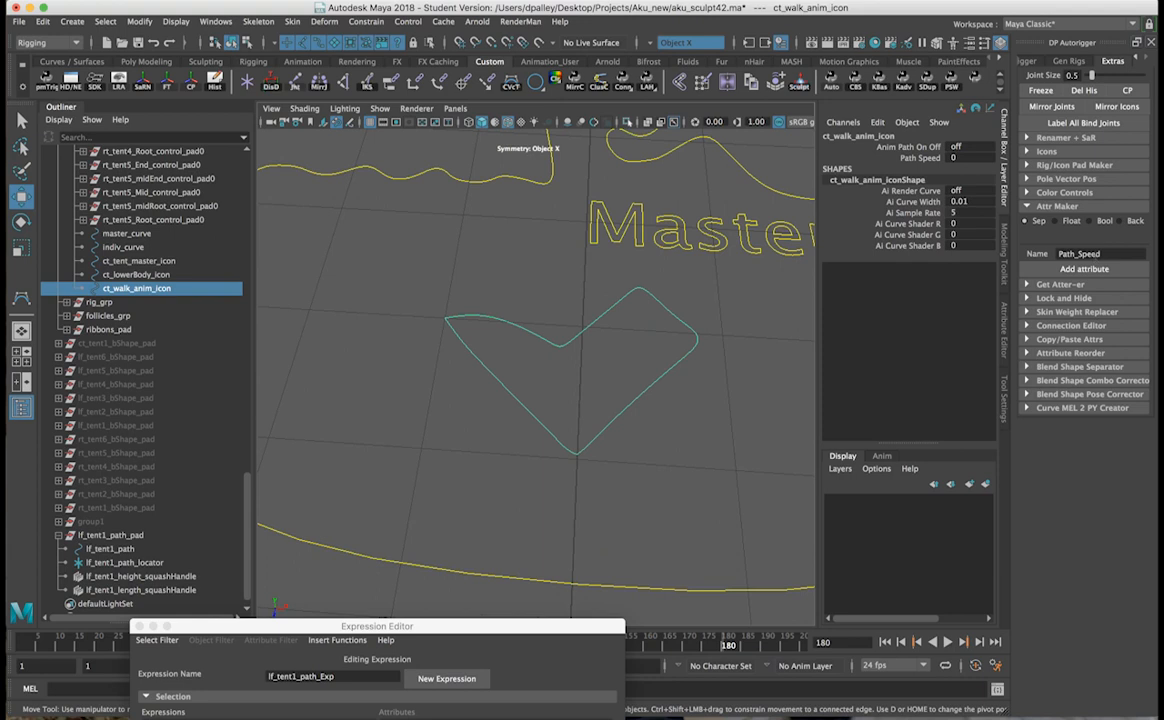
double_click(1079, 254)
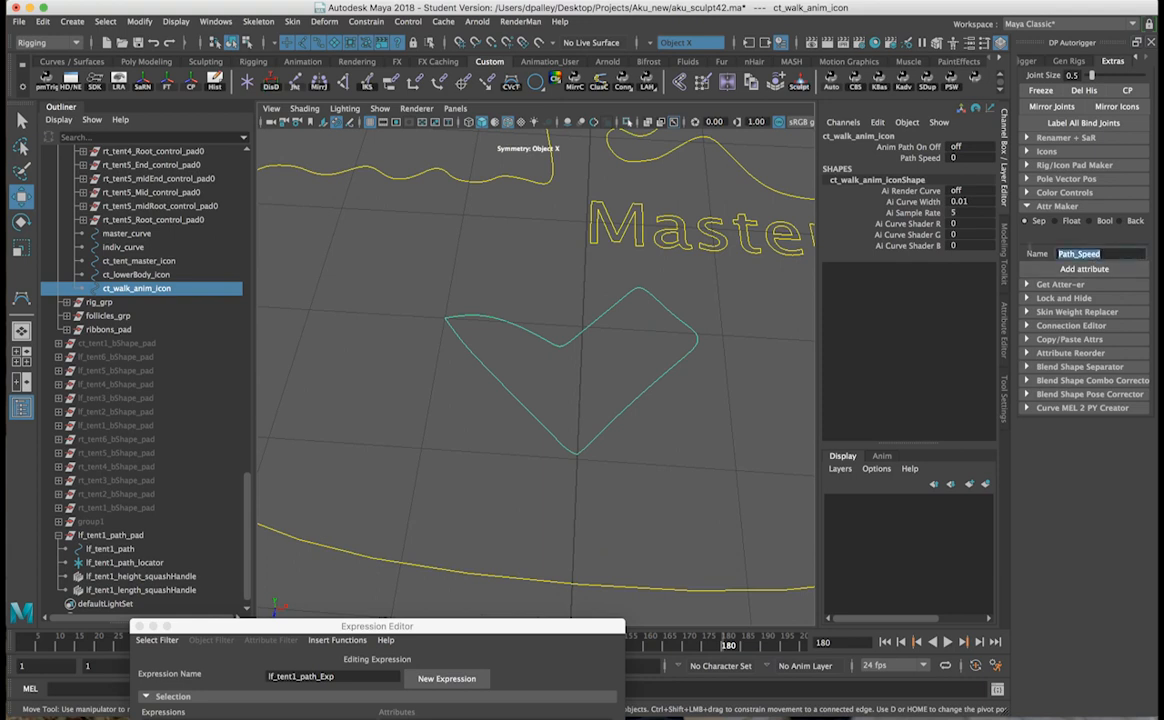
click(1058, 220)
click(1030, 221)
text(PATH_HEIGHT)
click(1083, 271)
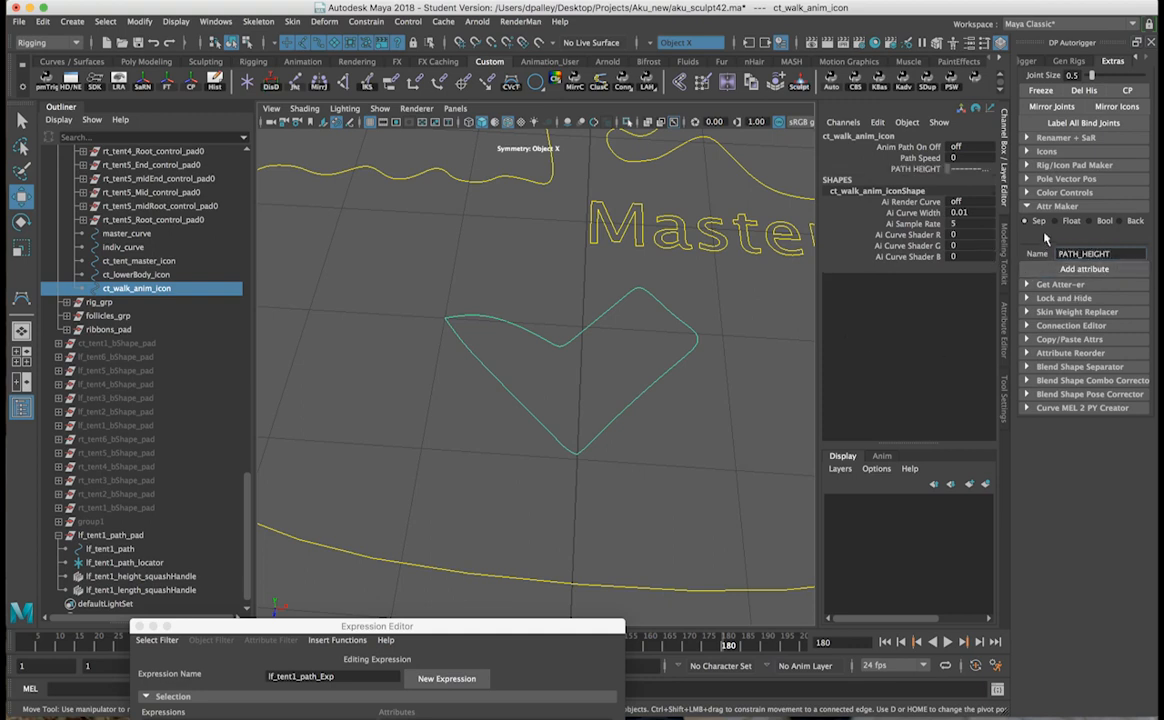
Step: Add a float attribute named lf_tent1_height to ct_walk_anim_icon, with a minimum of -10 and a maximum of 10
click(1063, 220)
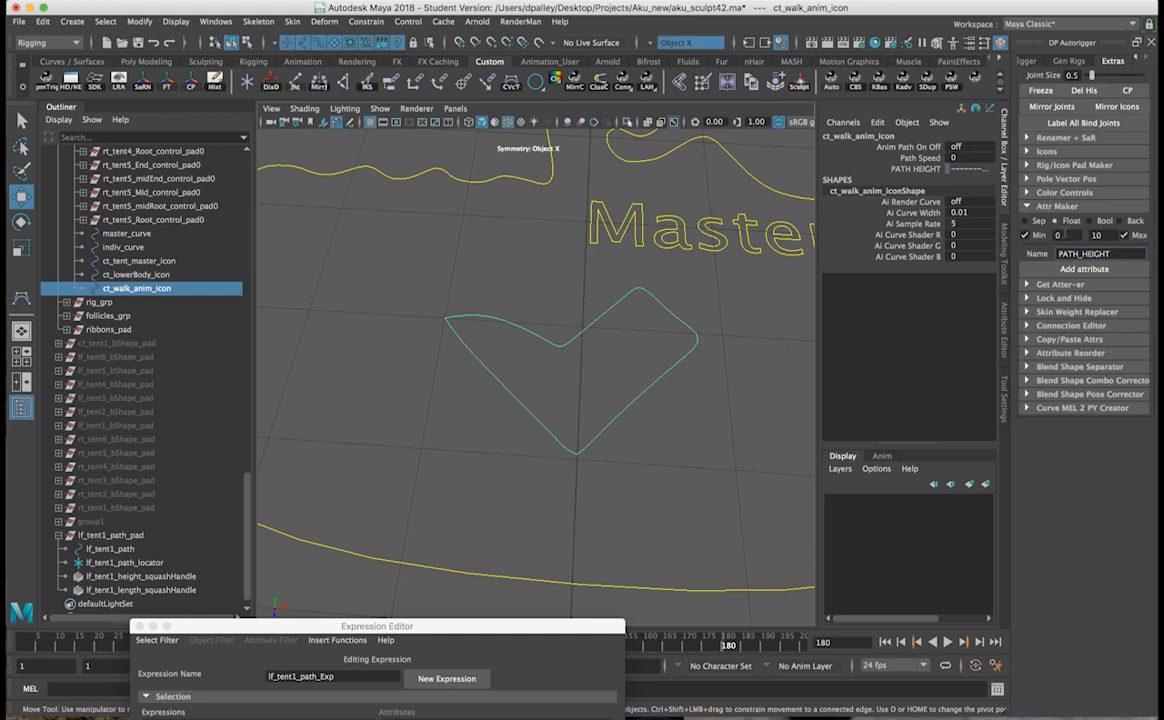
double_click(1065, 235)
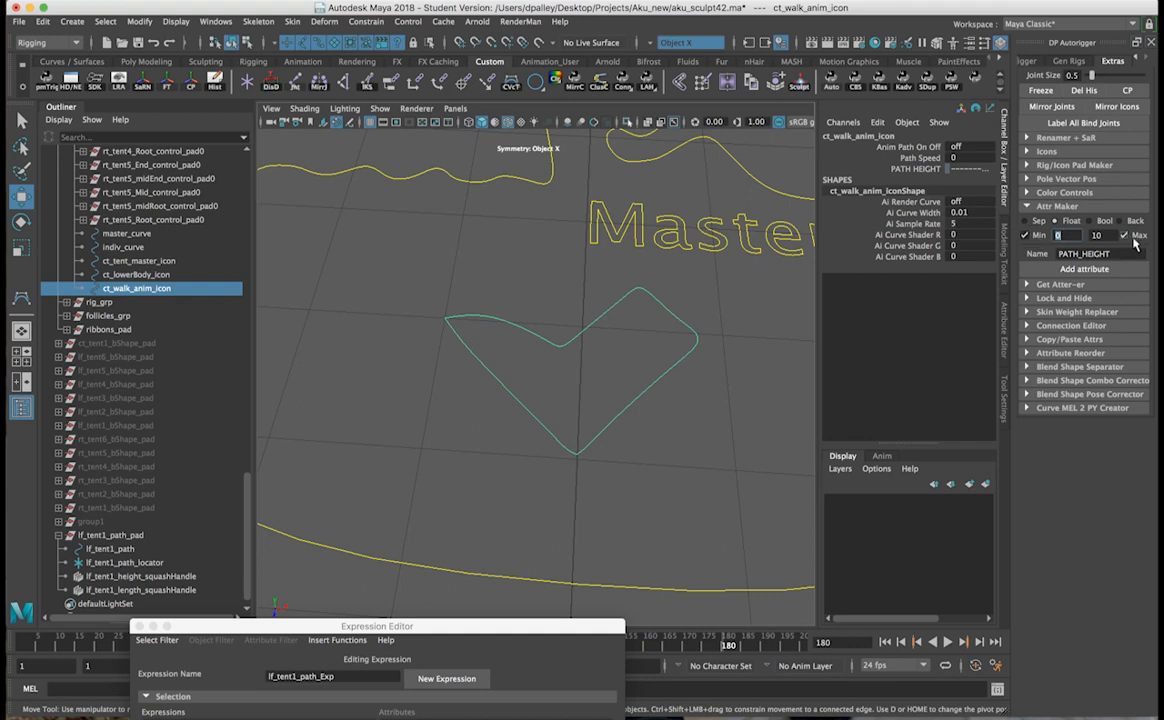
click(1025, 235)
click(1025, 235)
click(1058, 235)
text(-10)
alt+middle_drag(594, 409, 520, 490)
alt+right_drag(520, 490, 489, 387)
alt+drag(489, 387, 428, 323)
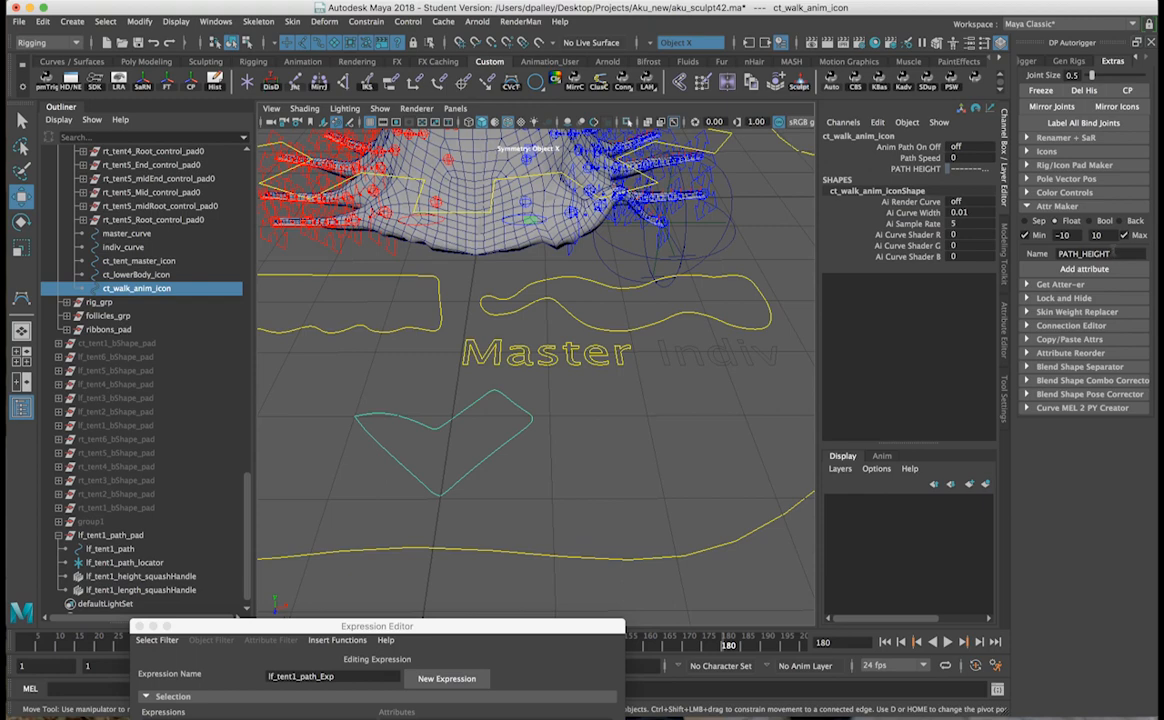
drag(1115, 253, 1043, 256)
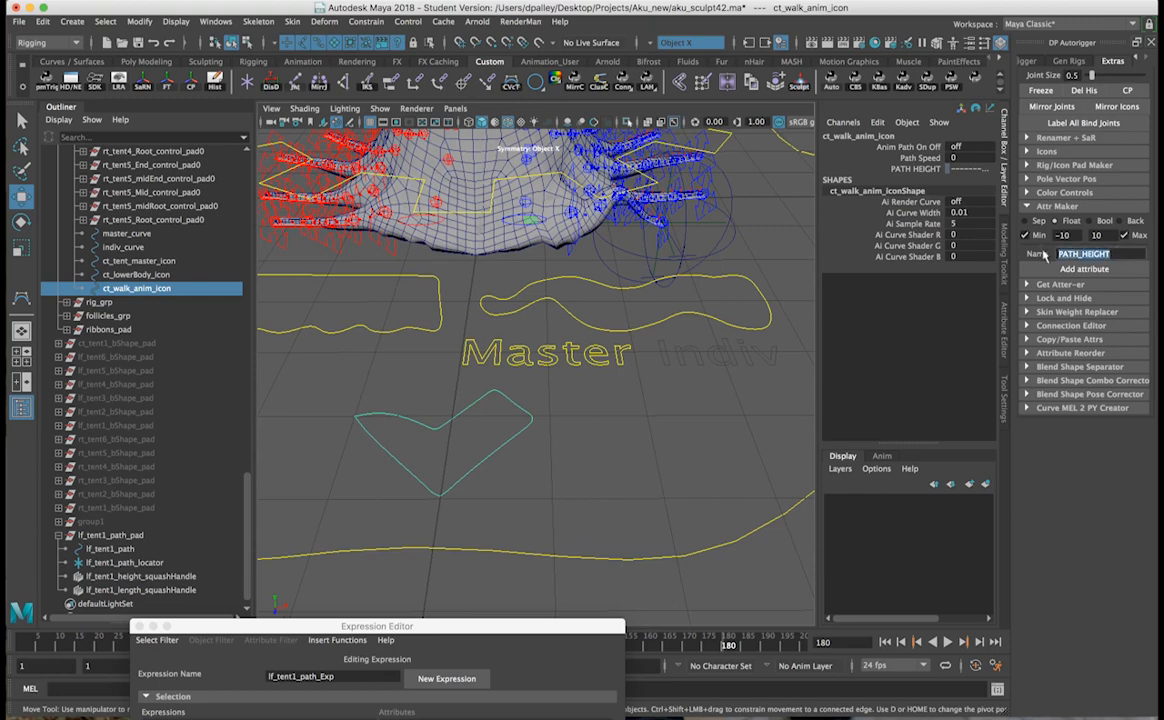
text(lf_tent1_height)
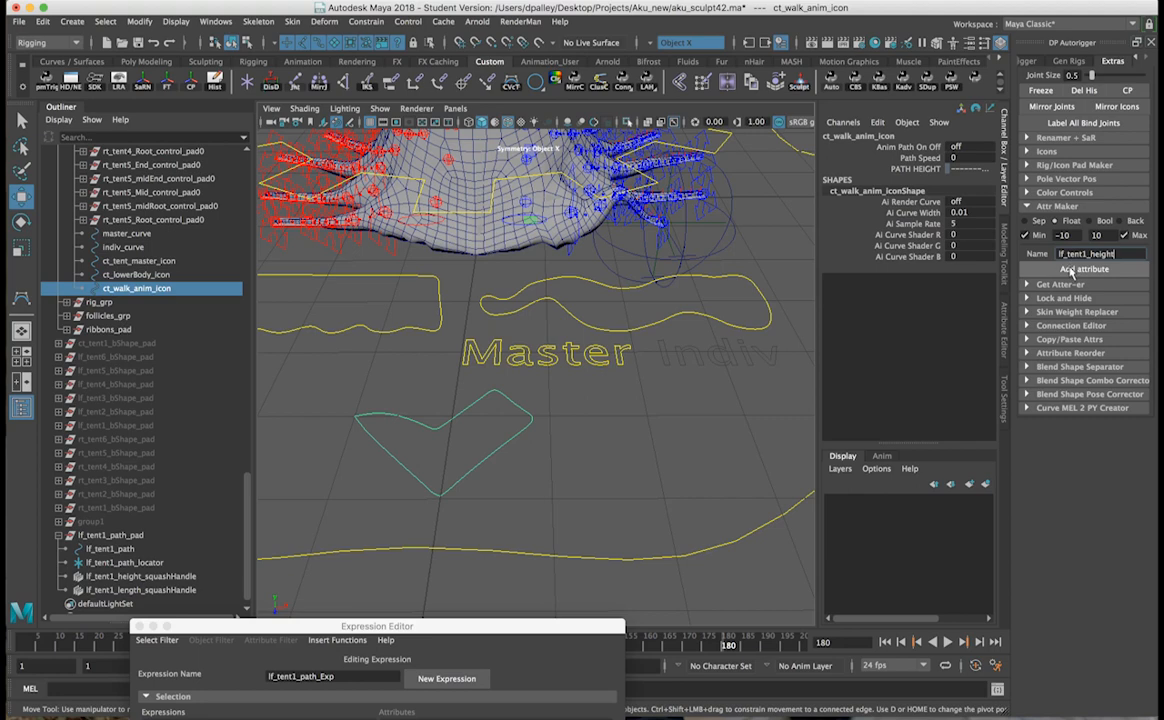
click(1070, 272)
Step: Add matching float attributes lf_tent2_height, lf_tent3_height and lf_tent4_height with the same -10 to 10 range
alt+drag(564, 411, 736, 352)
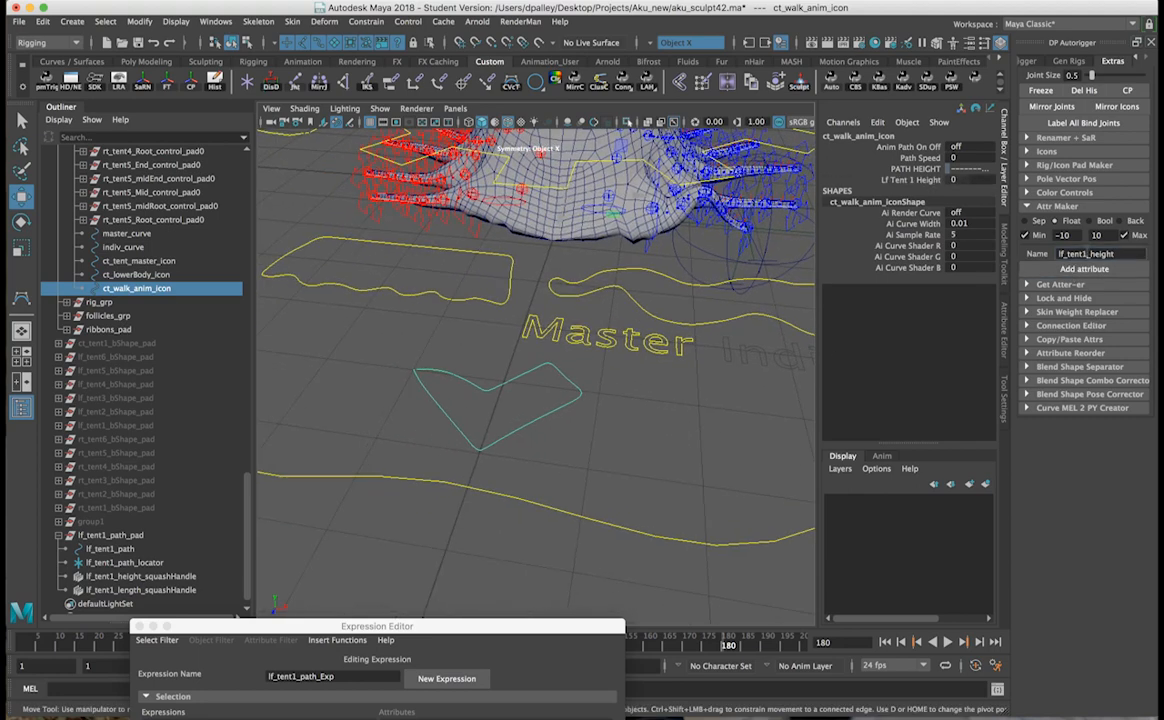
click(1084, 269)
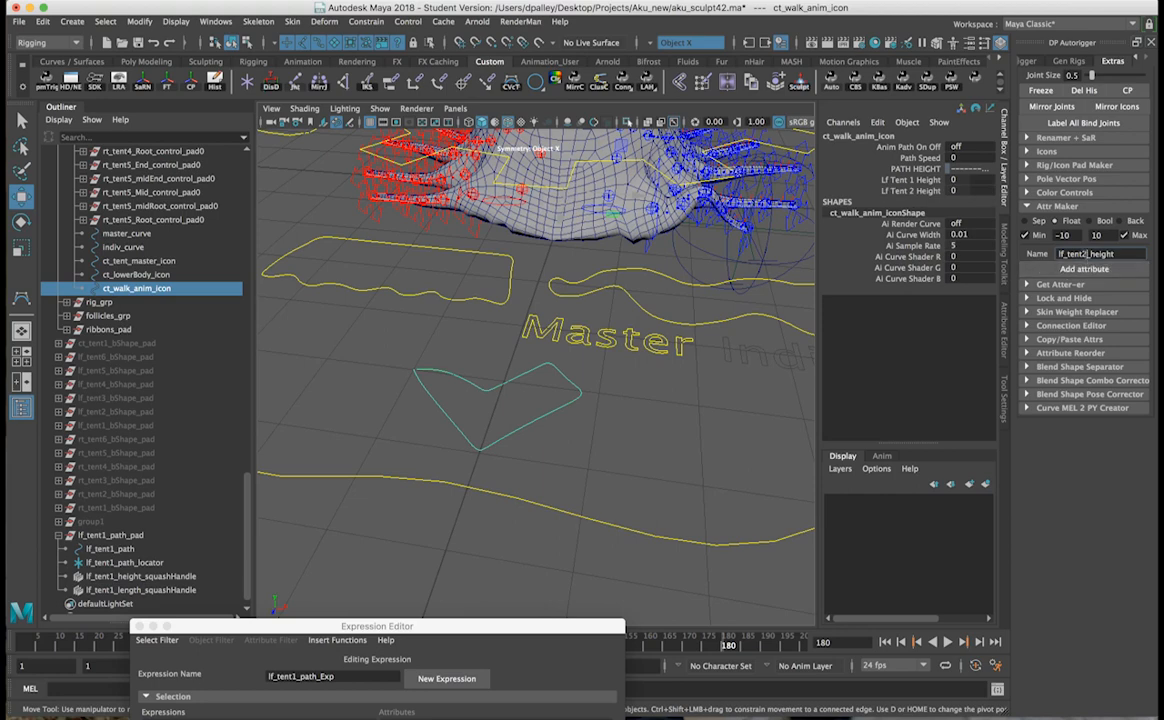
text(3)
click(1084, 269)
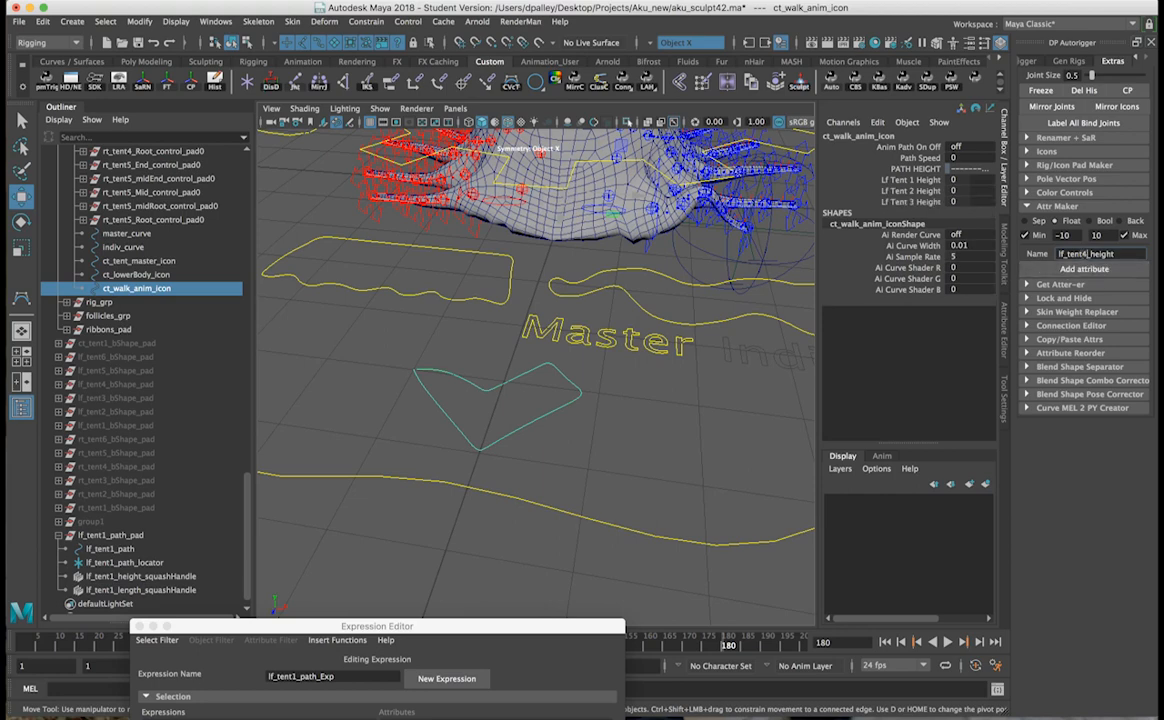
click(1085, 266)
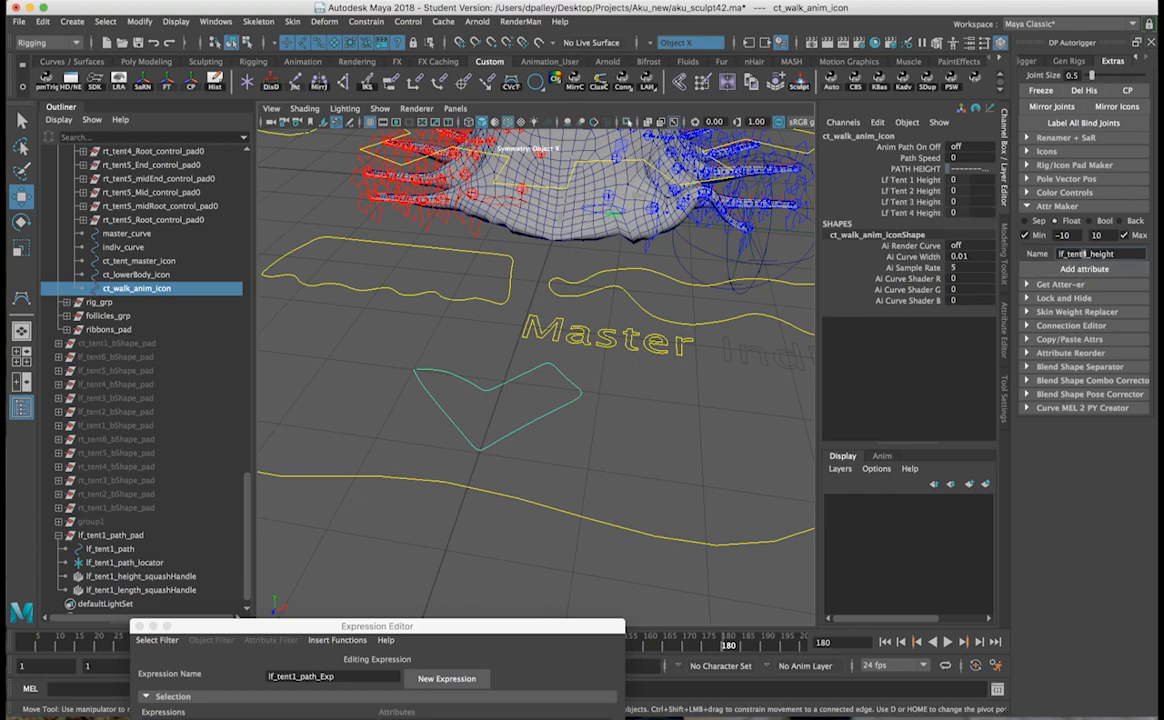
Step: Add the float attributes lf_tent5_height and lf_tent6_height to the walk animation control
key(BackSpace)
text(5)
click(1084, 269)
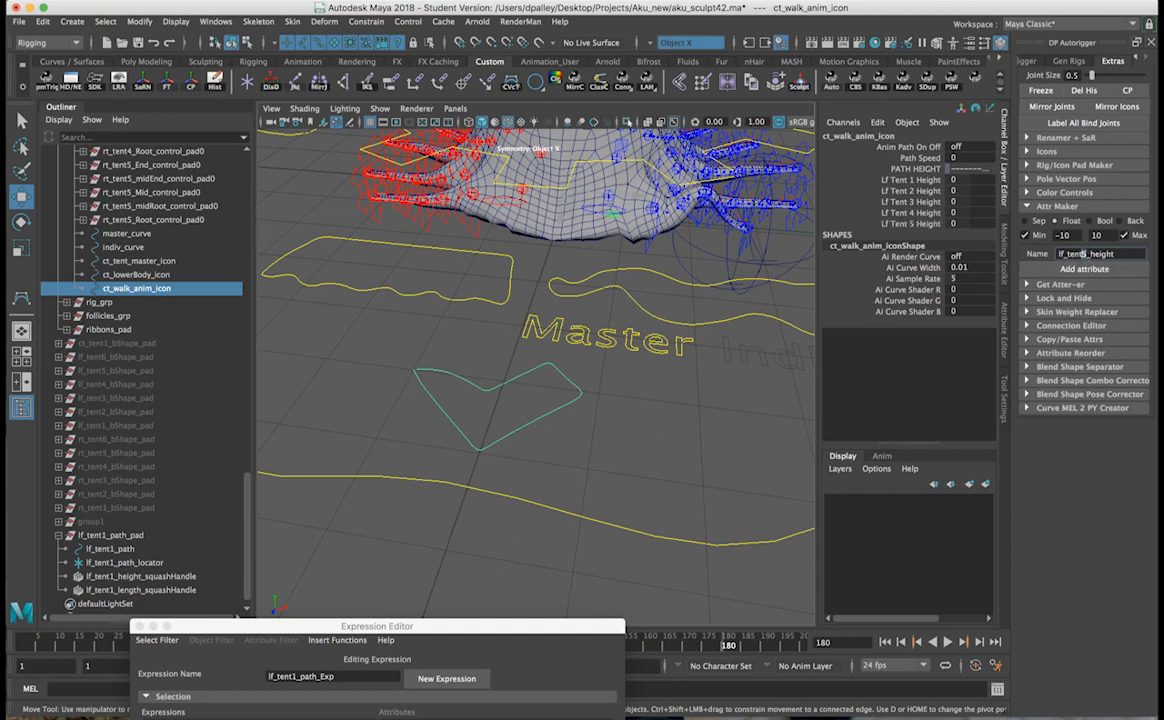
click(1086, 268)
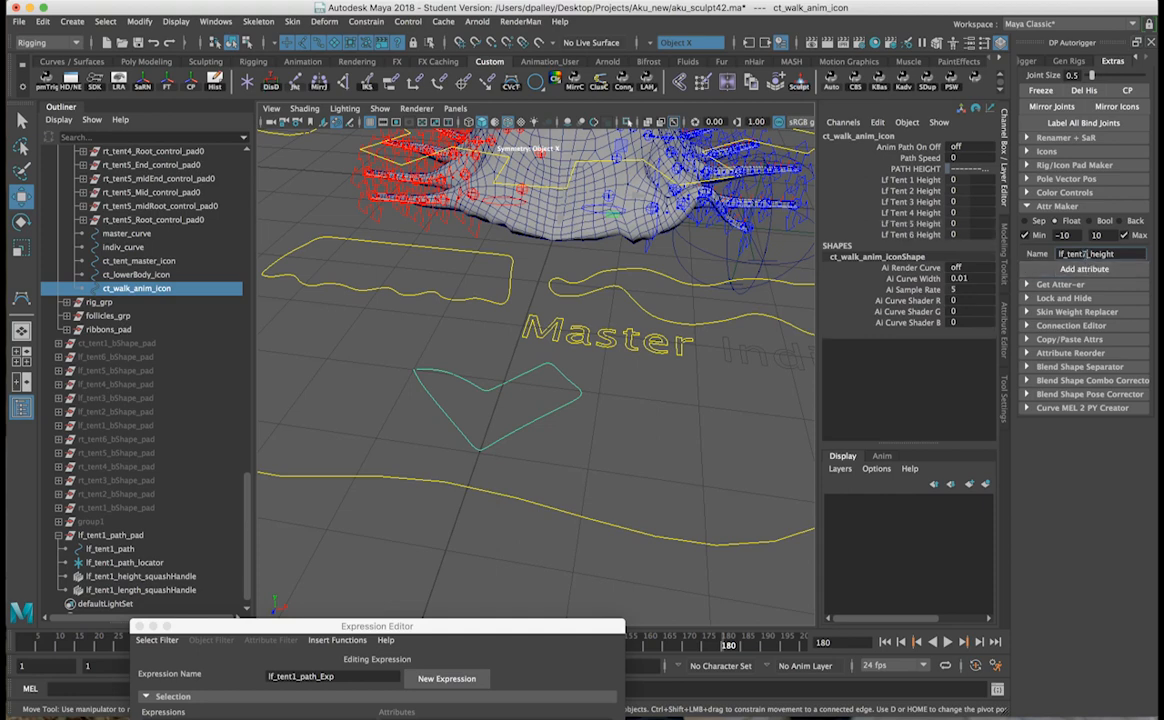
key(BackSpace)
text(7)
click(1085, 269)
alt+drag(748, 329, 733, 333)
key(z)
Step: Add a float attribute named ct_tent1_height to the walk animation control
drag(1067, 254, 1050, 255)
text(ct)
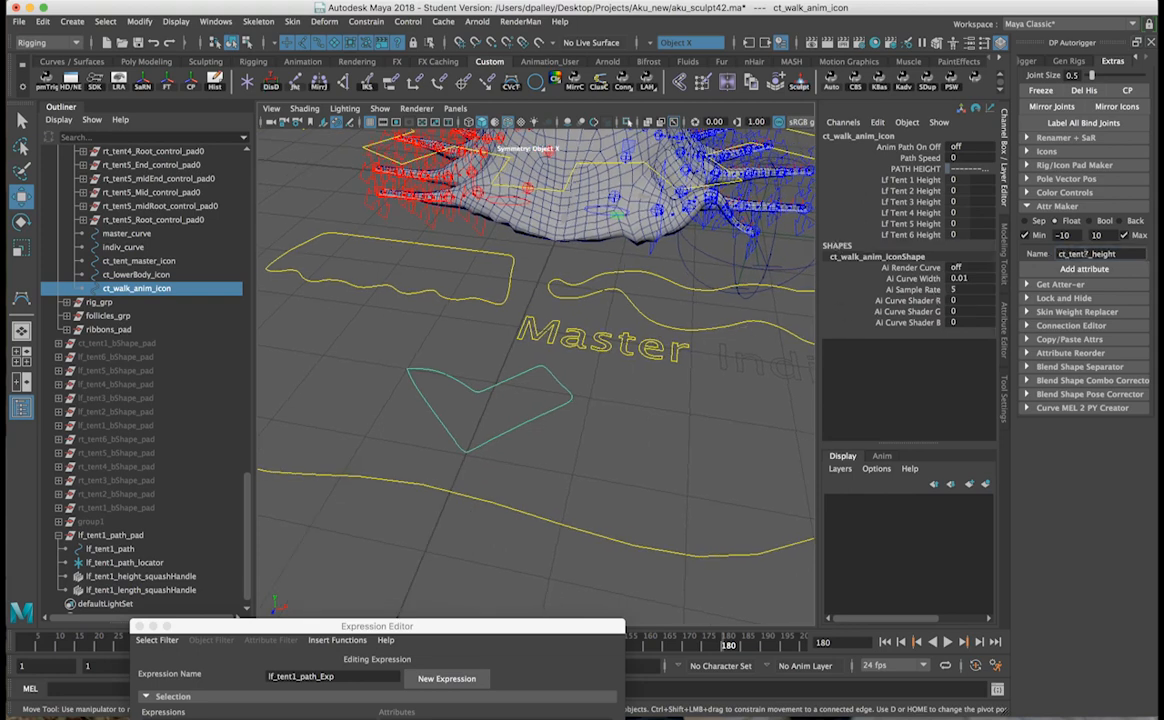
text(1)
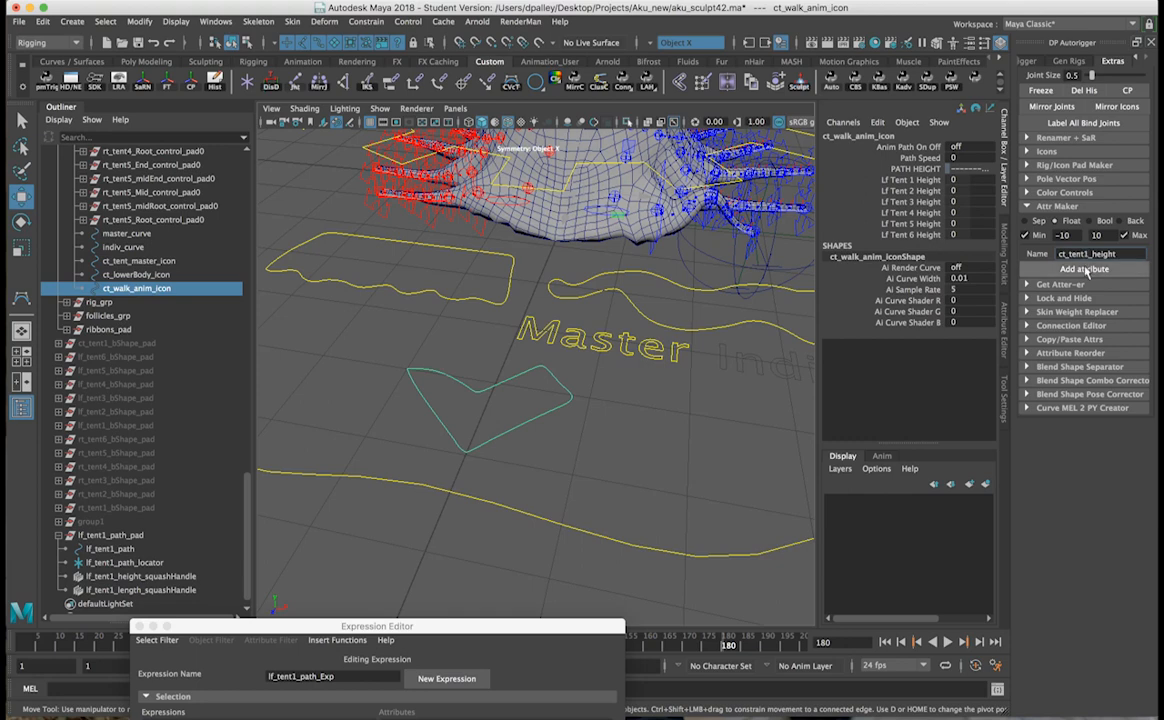
click(1086, 270)
Step: Add the float attributes rt_tent1_height, rt_tent2_height and rt_tent3_height to the walk animation control
drag(1067, 254, 1059, 254)
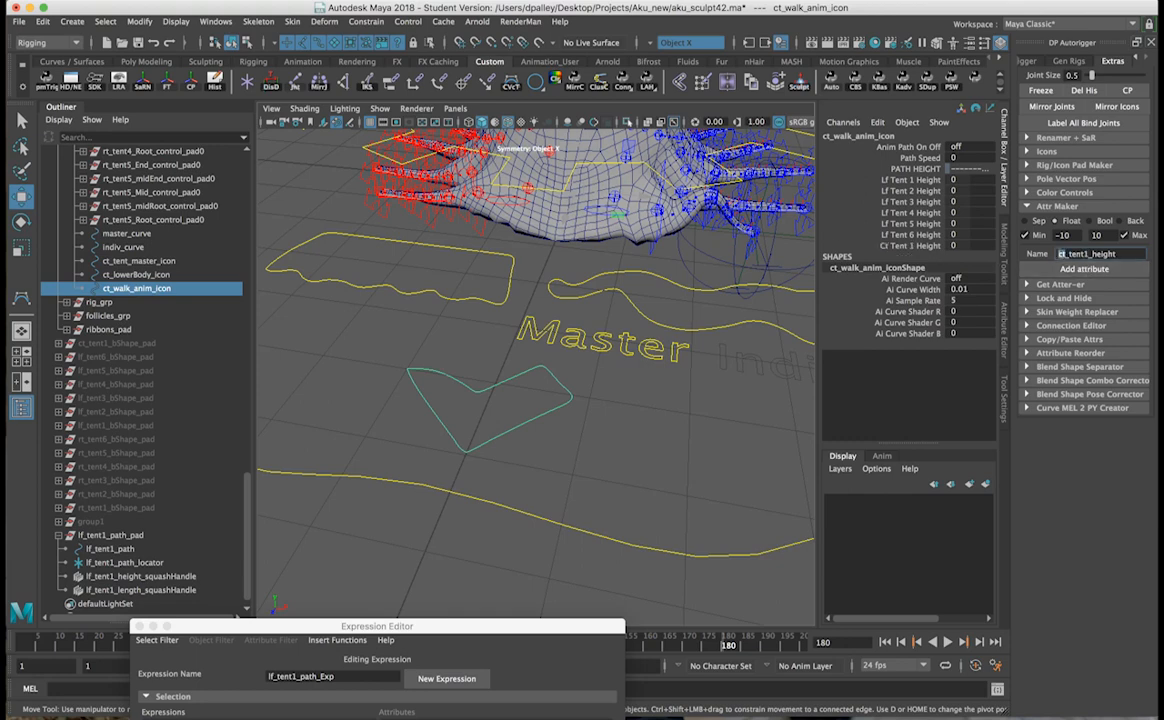
text(r)
click(1072, 270)
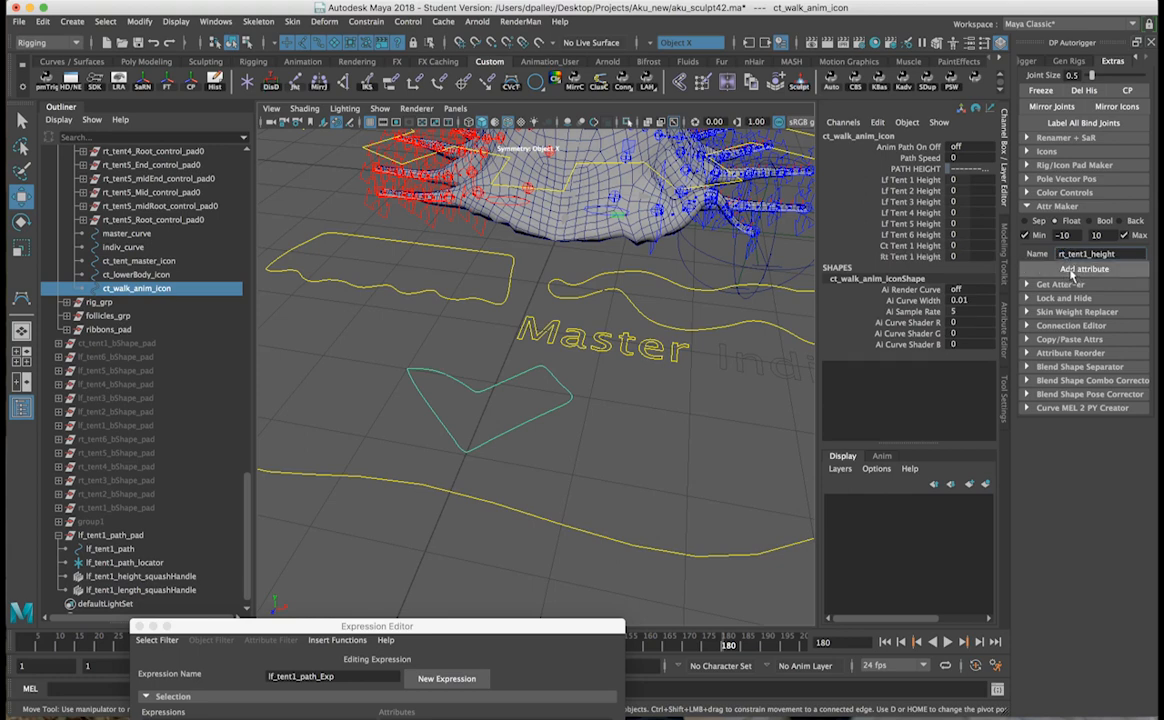
key(BackSpace)
text(2)
click(1085, 267)
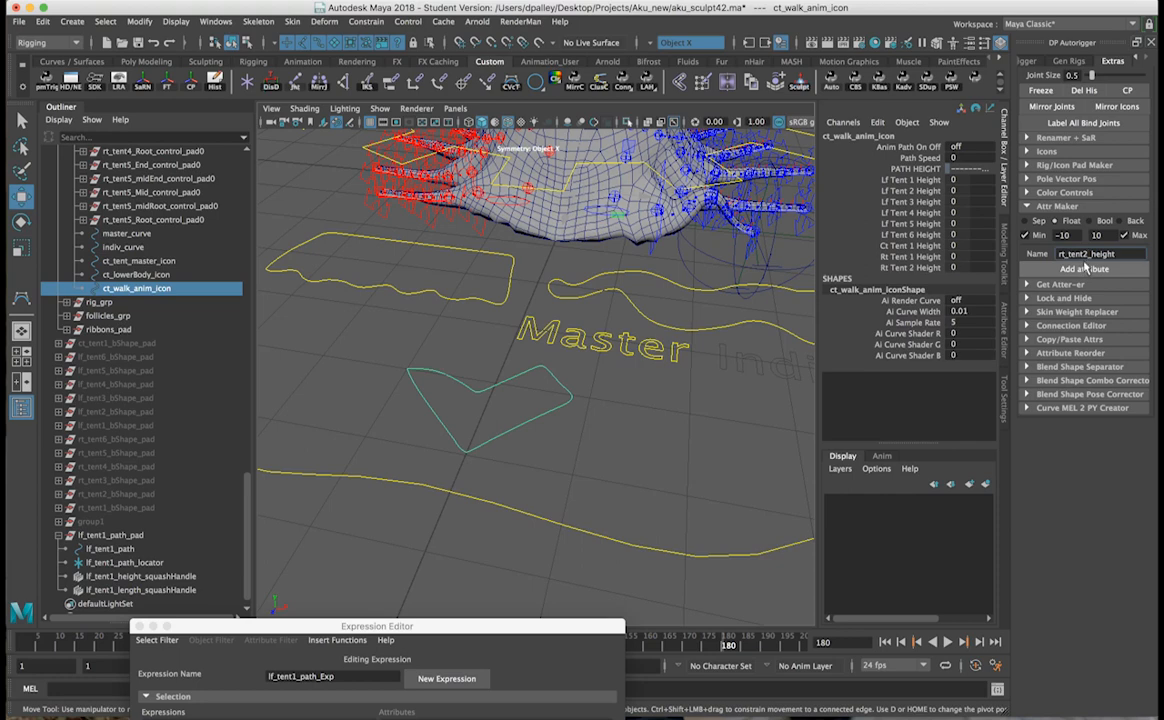
click(1088, 255)
key(BackSpace)
text(3)
click(1085, 268)
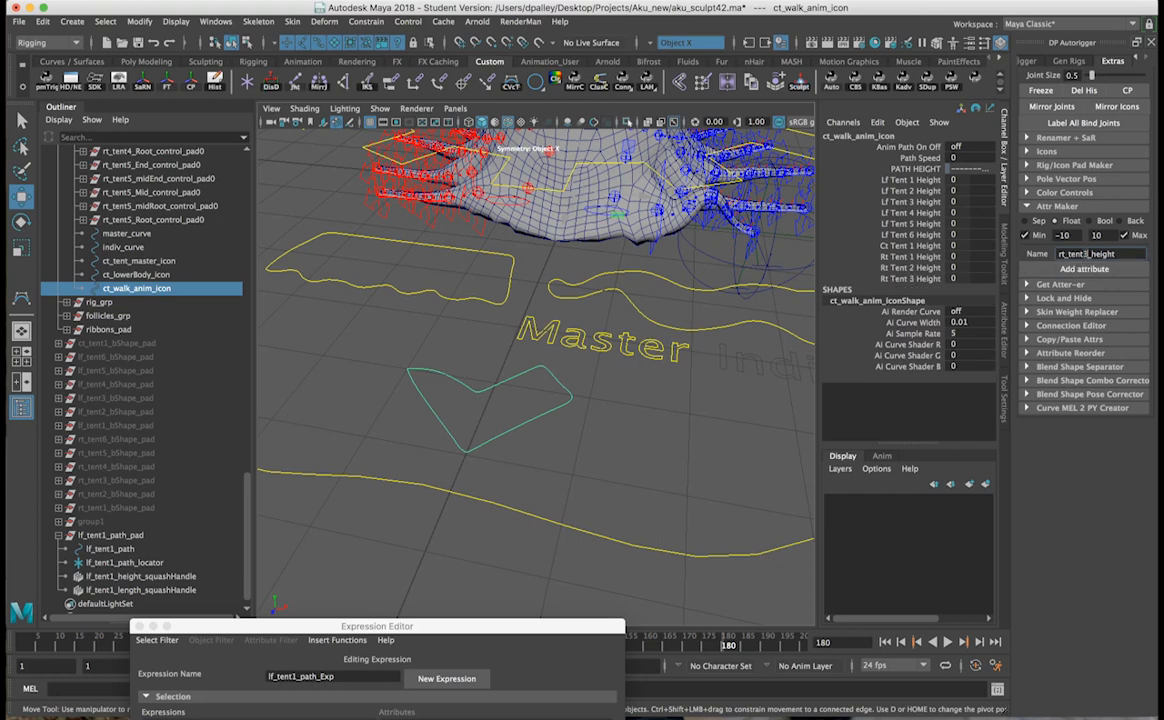
Step: Add the float attributes rt_tent4_height, rt_tent5_height and rt_tent6_height to the walk animation control
click(1085, 268)
key(BackSpace)
text(5)
click(1085, 268)
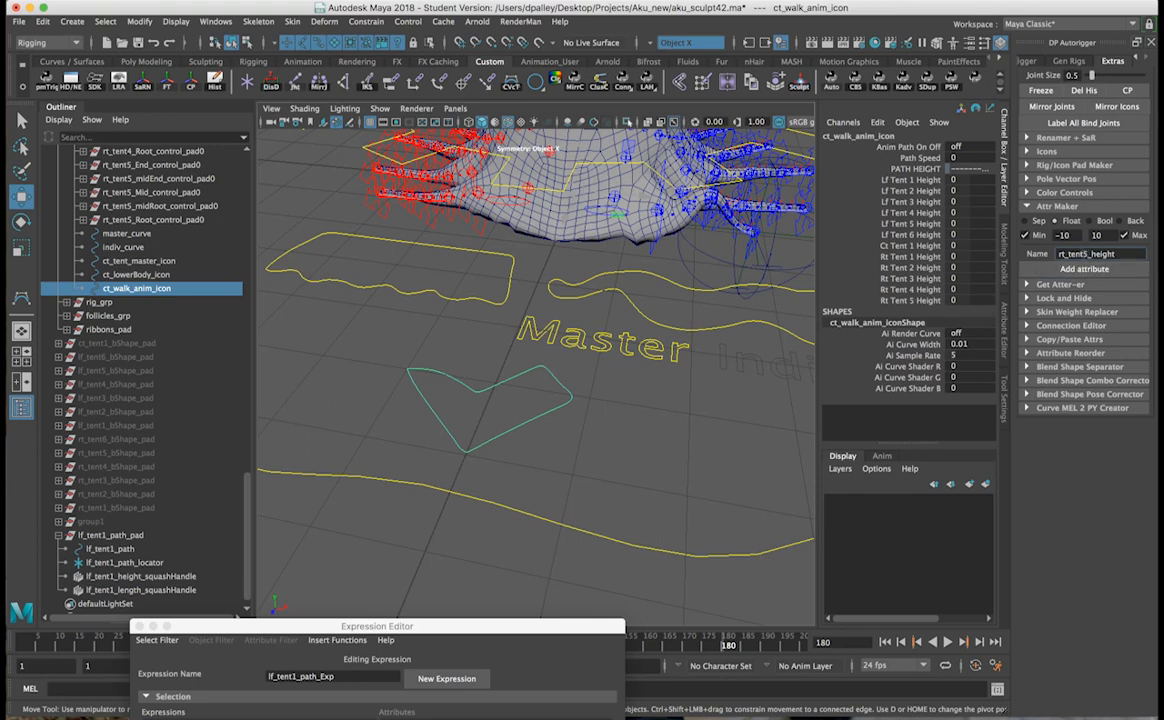
key(BackSpace)
text(6)
click(1085, 268)
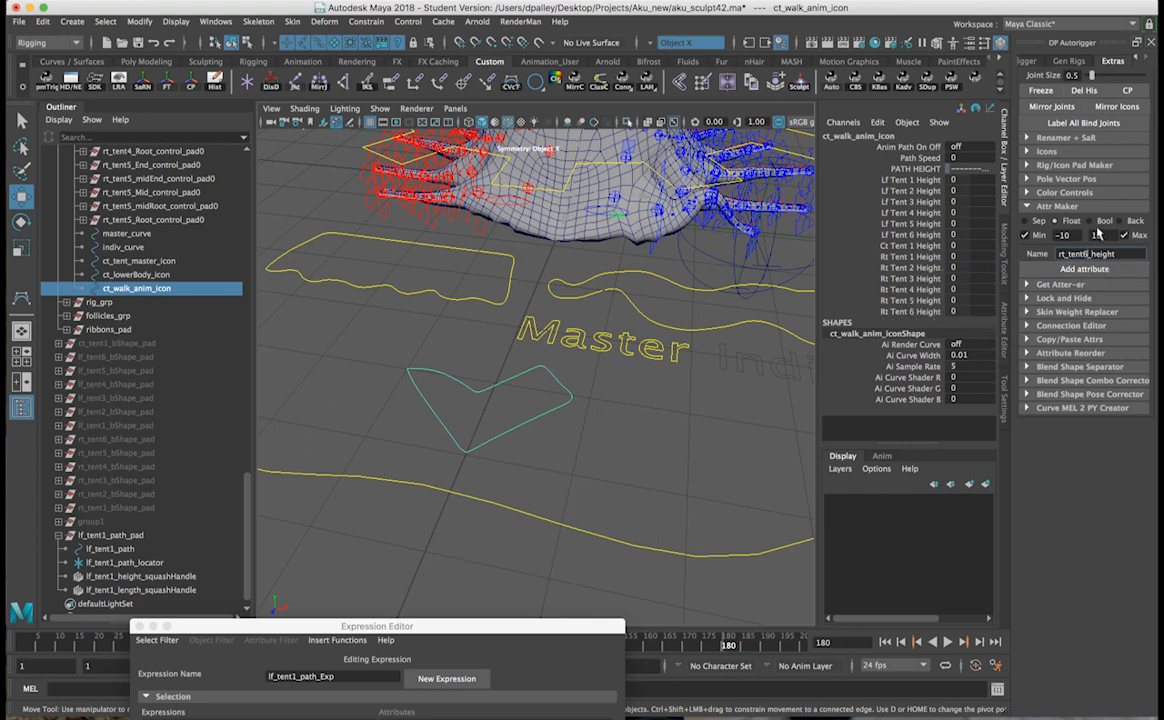
Step: Add a separator attribute named PATH LENGTH below the tentacle height attributes
click(1036, 220)
drag(1116, 254, 1003, 251)
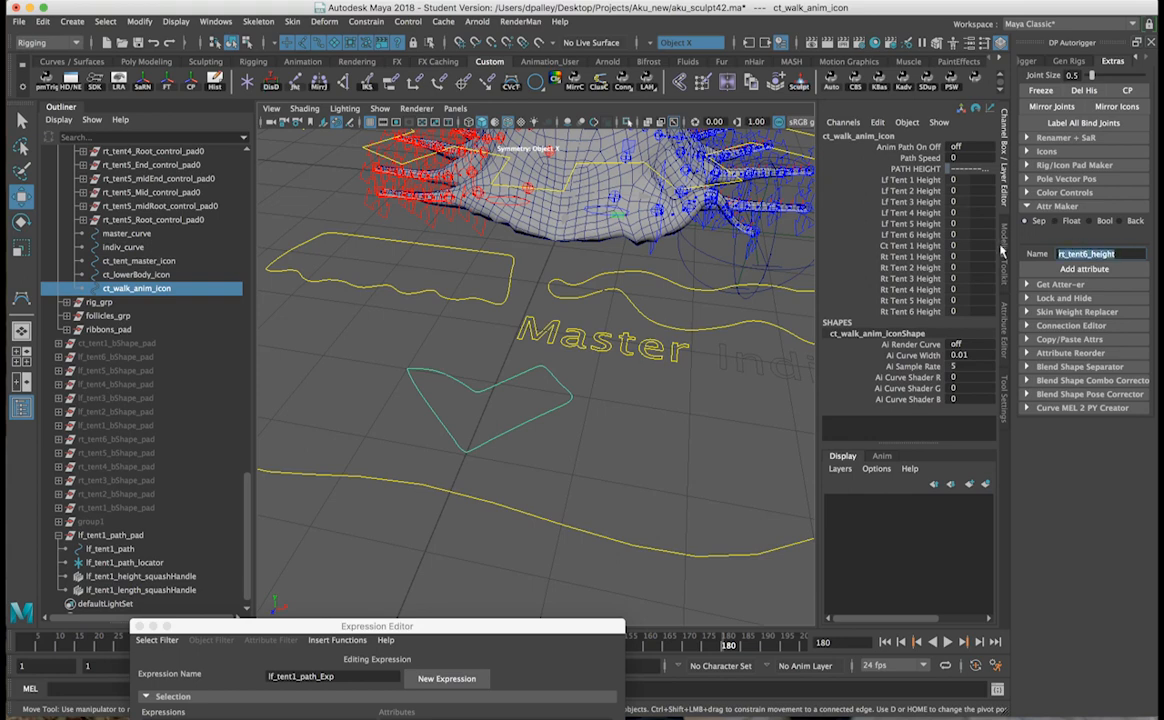
text(PATH)
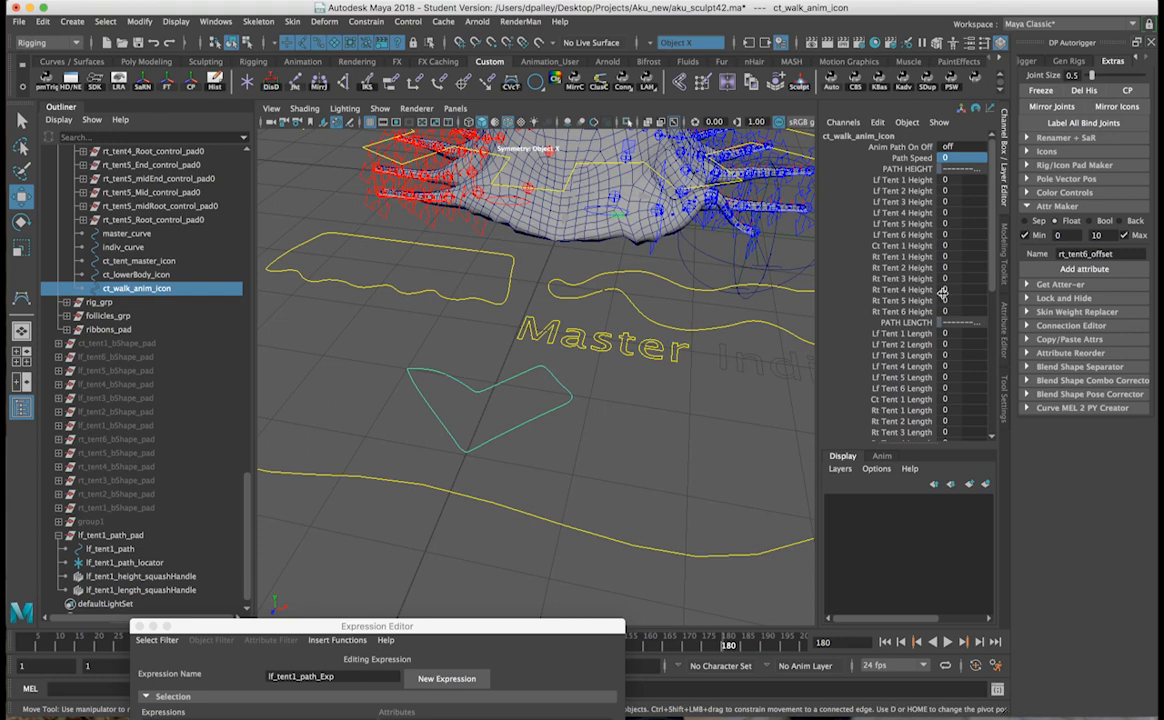
Step: Look over the walk control's path height, length and offset attributes, and close the DP Autorigger panel
scroll(942, 290, down, 5)
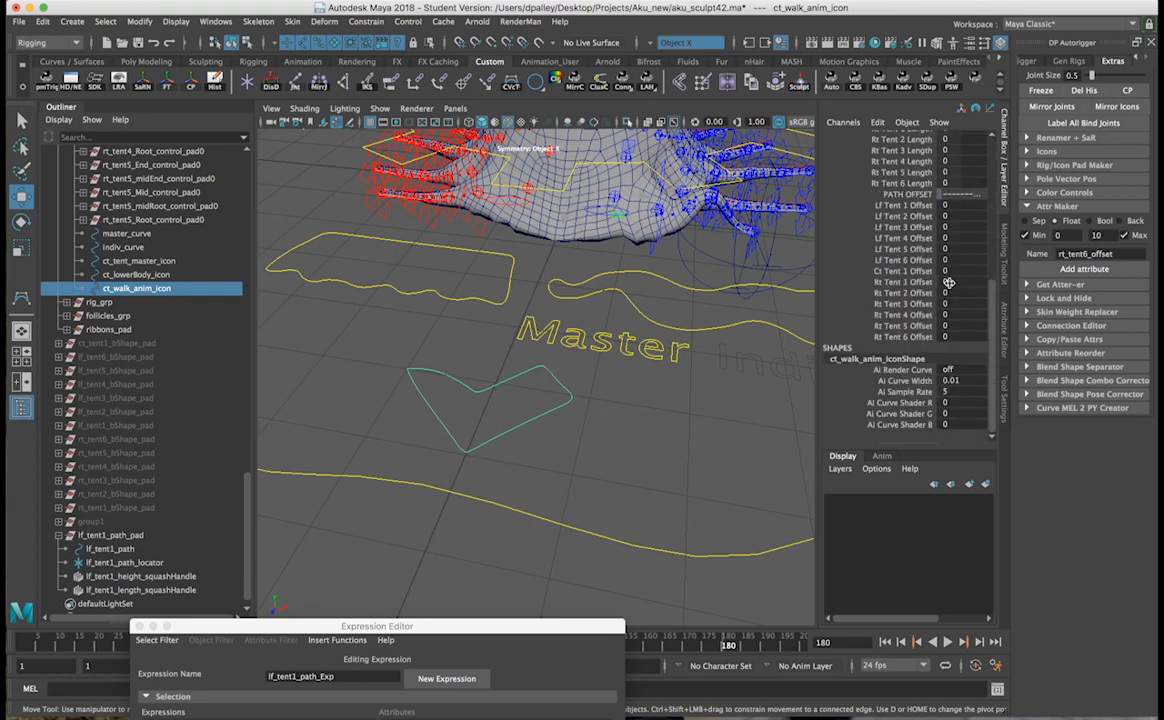
scroll(948, 283, up, 5)
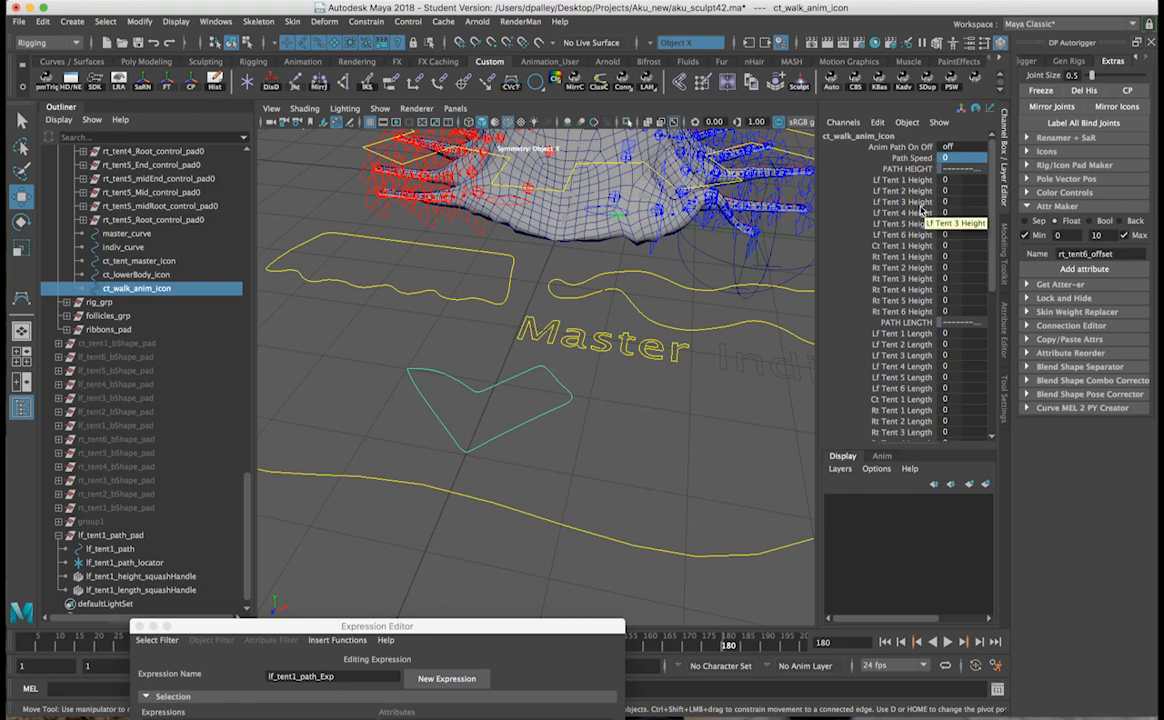
scroll(920, 210, down, 5)
scroll(918, 213, down, 5)
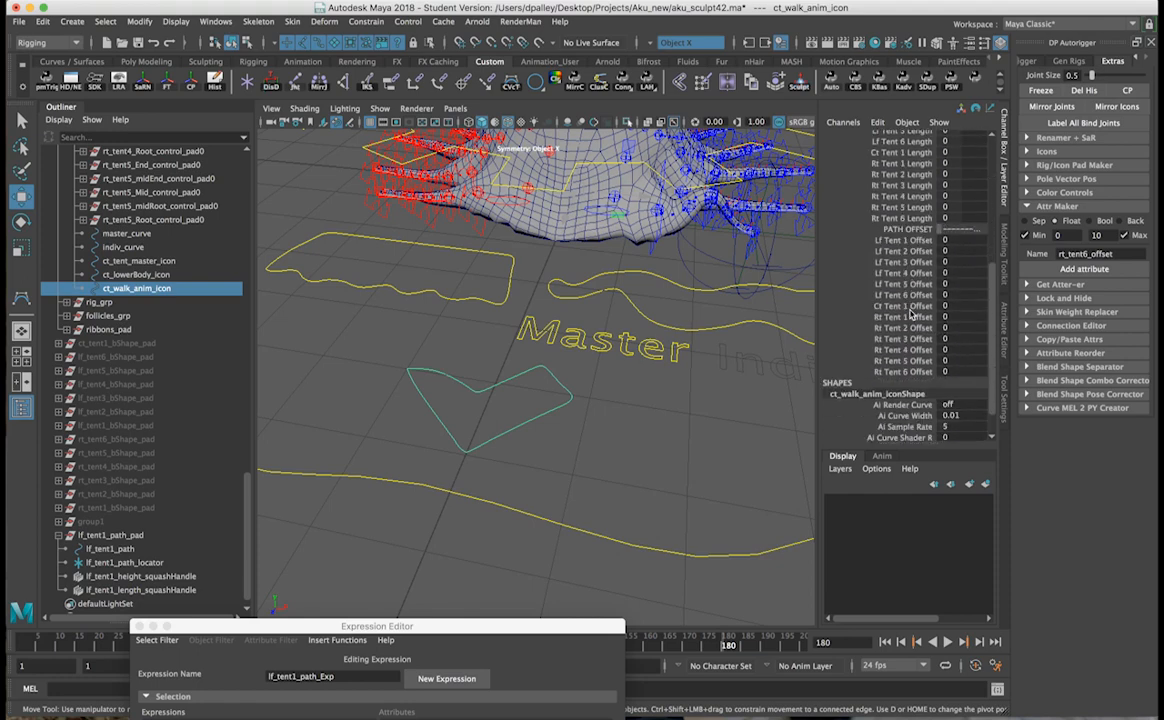
click(641, 372)
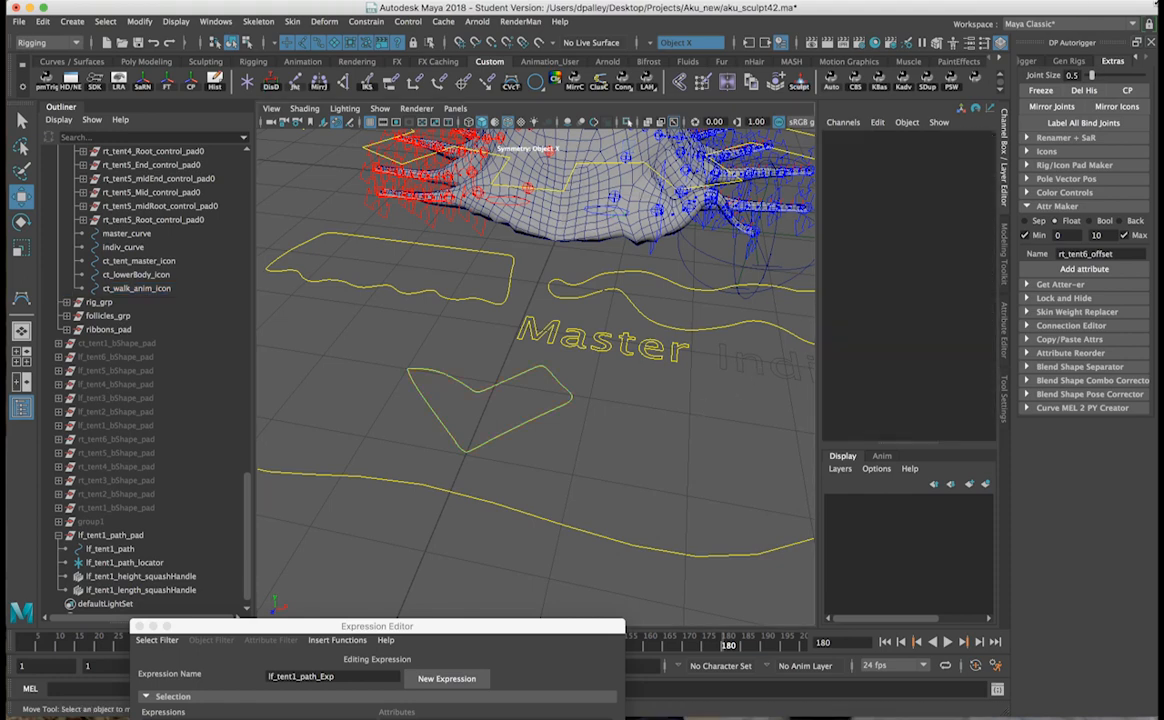
click(1152, 42)
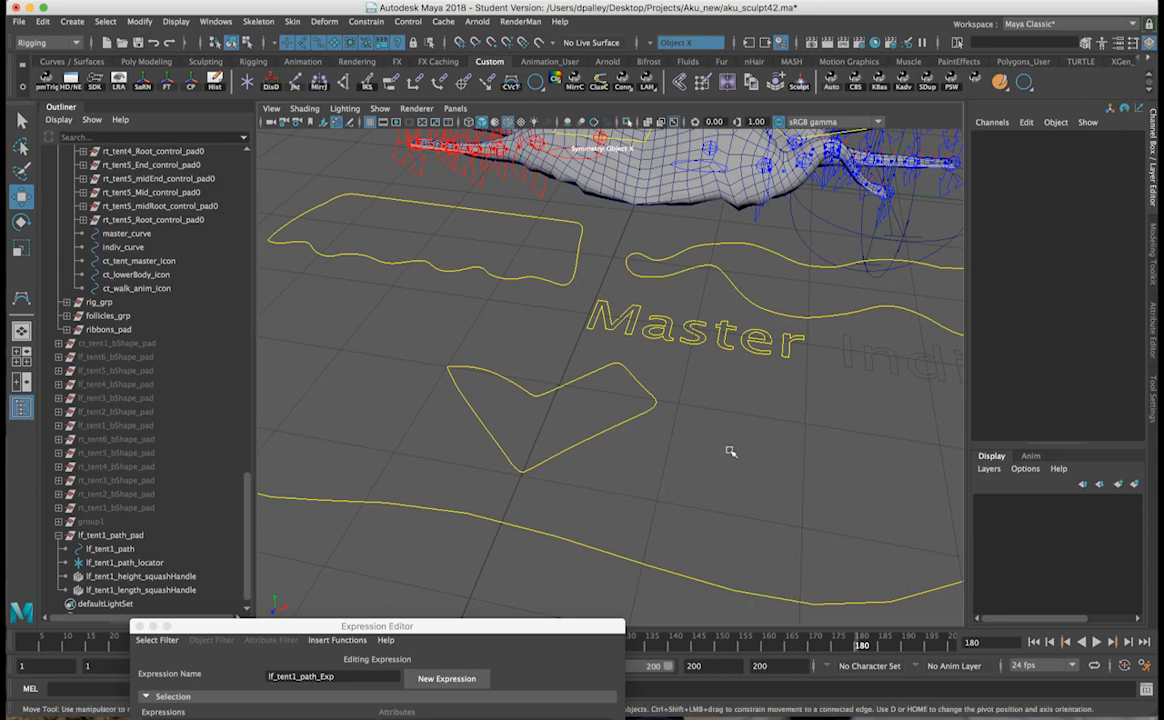
Step: Select the ct_walk_anim_icon arrow curve and examine it in relation to the tentacle rig
click(612, 427)
alt+right_drag(606, 430, 551, 431)
alt+drag(640, 425, 447, 438)
alt+right_drag(570, 449, 658, 452)
alt+drag(590, 452, 558, 436)
alt+middle_drag(558, 436, 702, 416)
alt+drag(702, 416, 686, 416)
alt+middle_drag(704, 424, 772, 422)
mouse_move(772, 422)
alt+mouse_down()
mouse_move(735, 421)
mouse_move(761, 416)
alt+mouse_up()
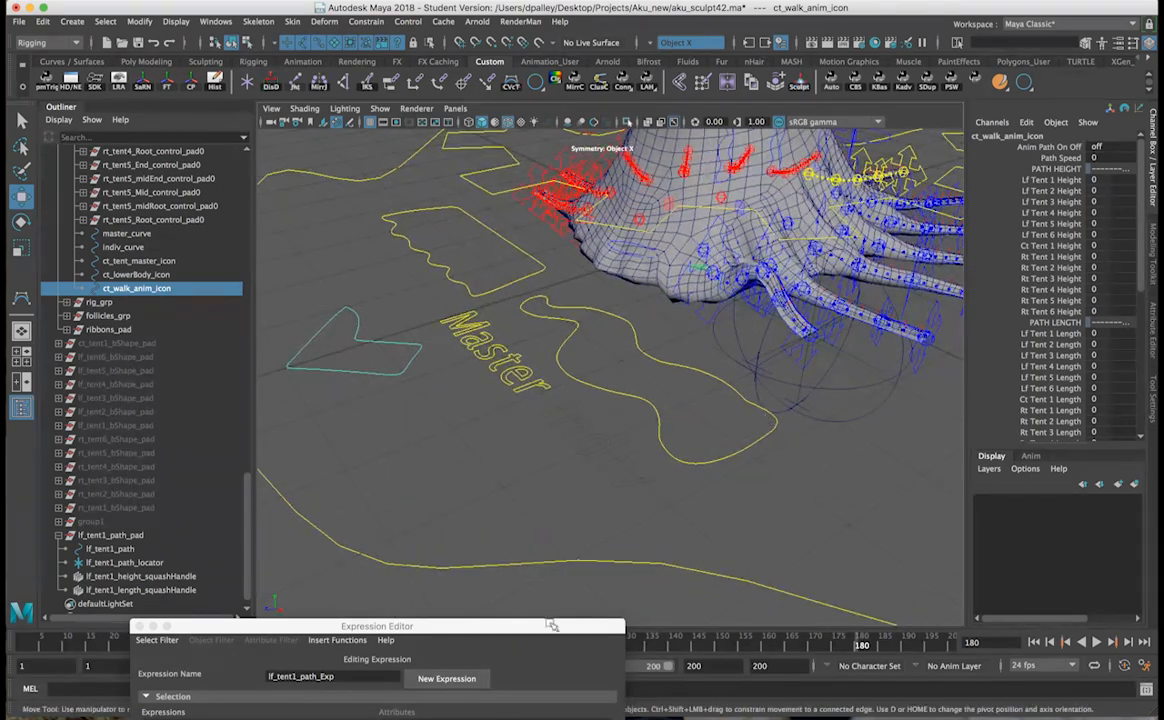
Step: Review the lf_tent1_path_Exp expression and examine the controls in front of the character
drag(501, 630, 604, 308)
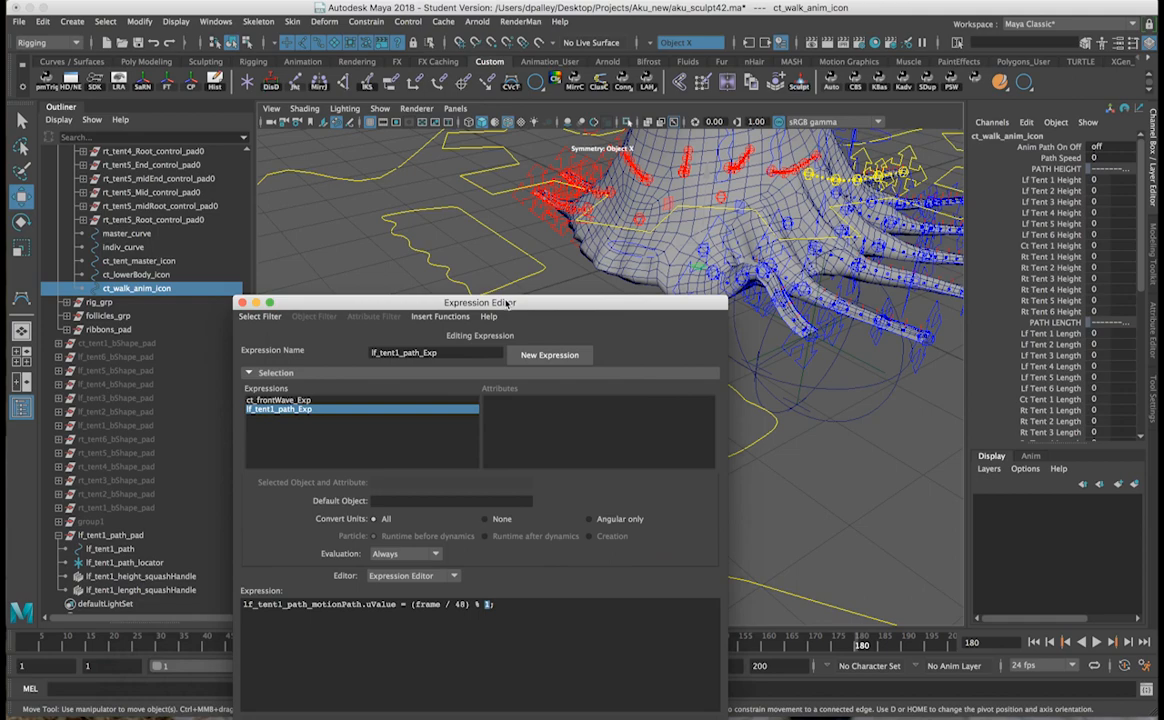
drag(509, 303, 516, 608)
alt+drag(440, 495, 503, 478)
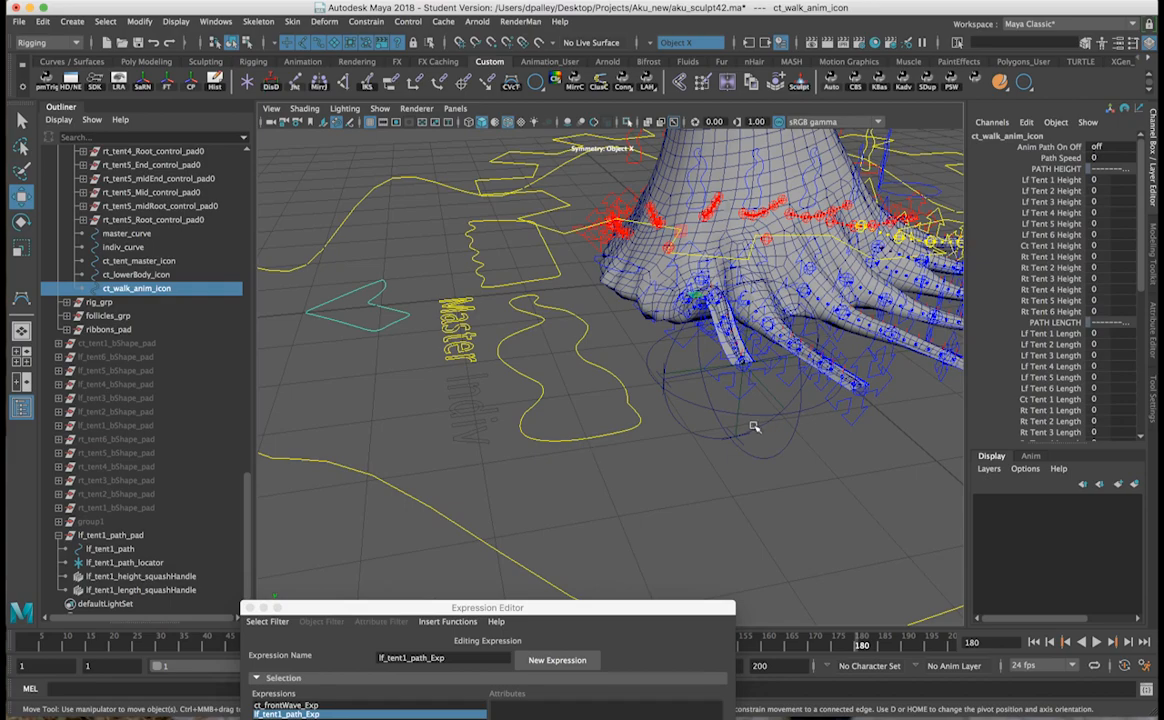
click(703, 431)
mouse_move(761, 460)
alt+mouse_down()
mouse_move(717, 462)
mouse_move(777, 463)
mouse_move(642, 460)
mouse_move(777, 462)
alt+mouse_up()
click(777, 464)
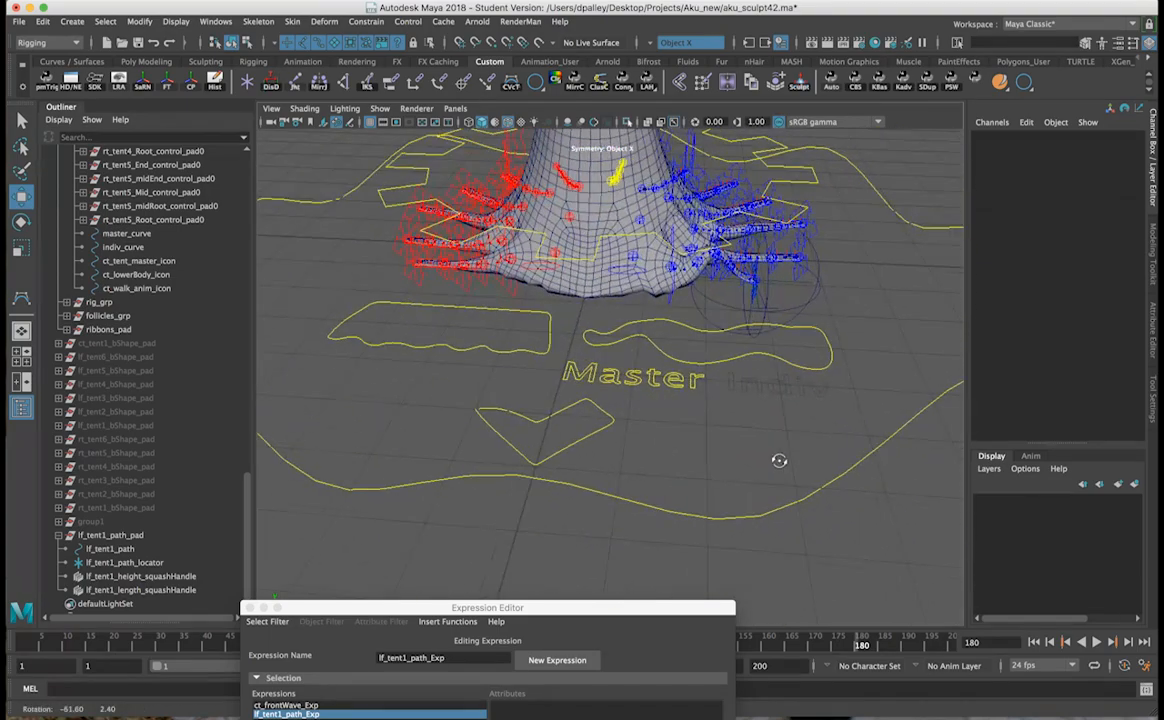
mouse_move(551, 403)
alt+mouse_down()
mouse_move(600, 436)
mouse_move(546, 421)
alt+mouse_up()
Step: Clear the Node Editor graph, load the ct_walk_anim_icon control into it and expand the node to show all its attributes
drag(411, 318, 428, 383)
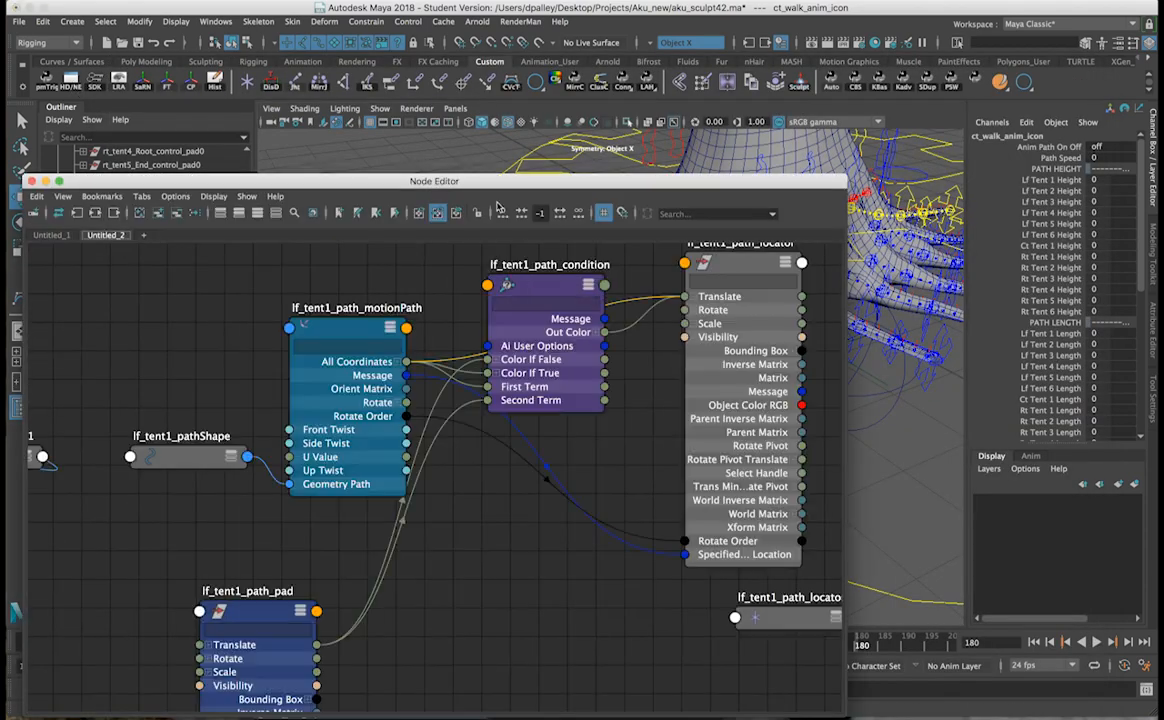
drag(421, 181, 546, 80)
click(222, 103)
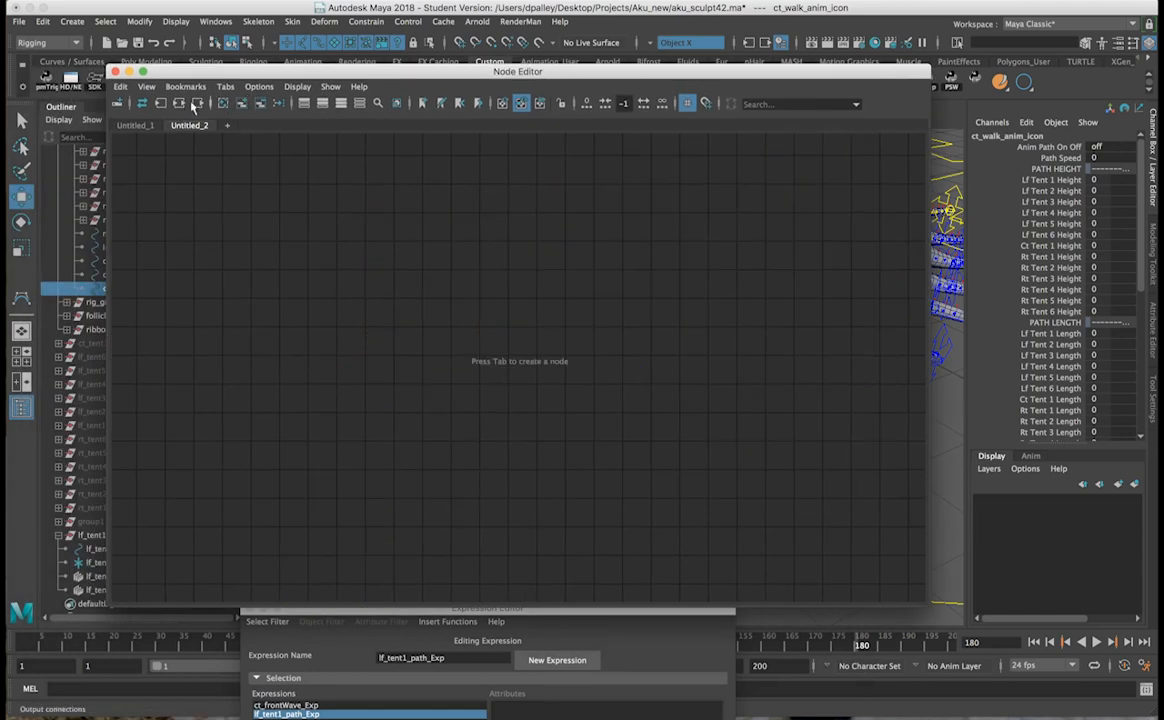
click(180, 104)
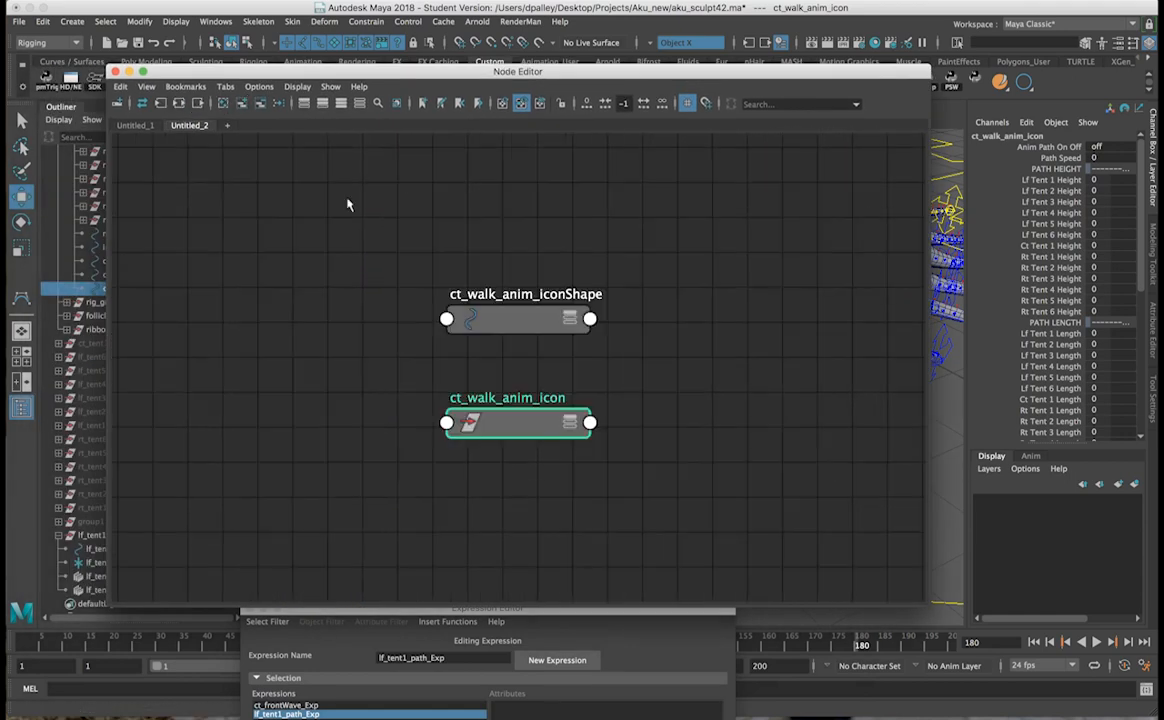
click(584, 432)
drag(584, 430, 694, 157)
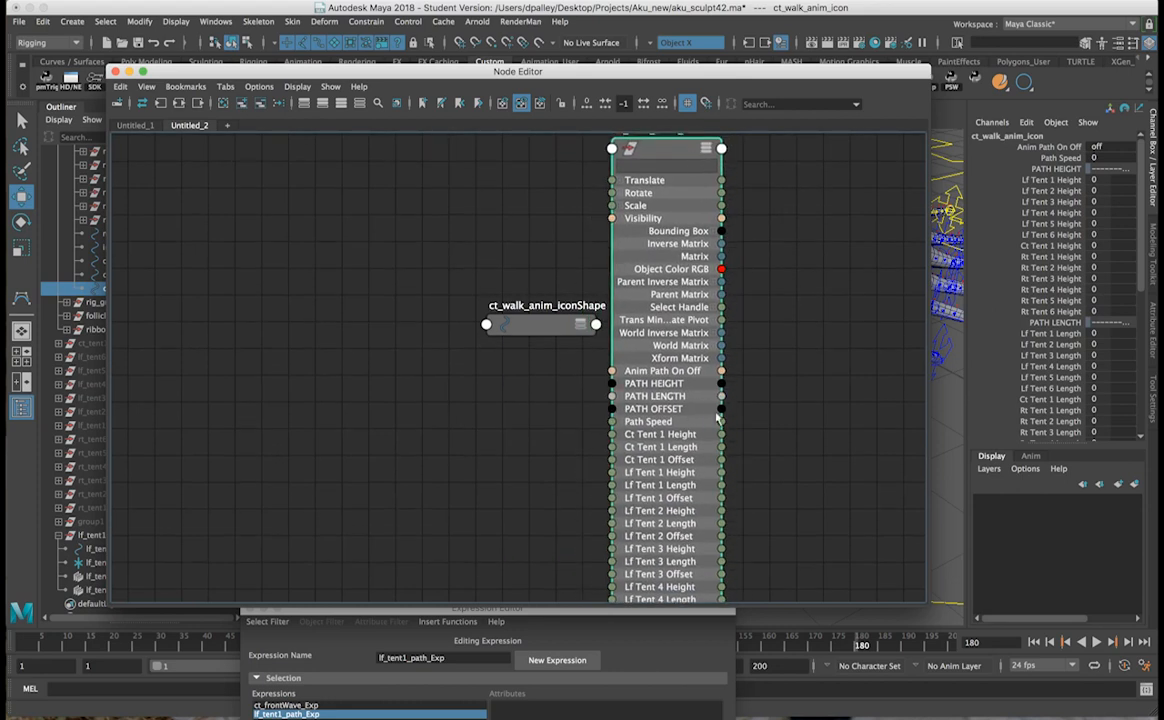
Step: Create a setRange node beside the walk control node and rename it lf_tent1_path_setRange
click(777, 411)
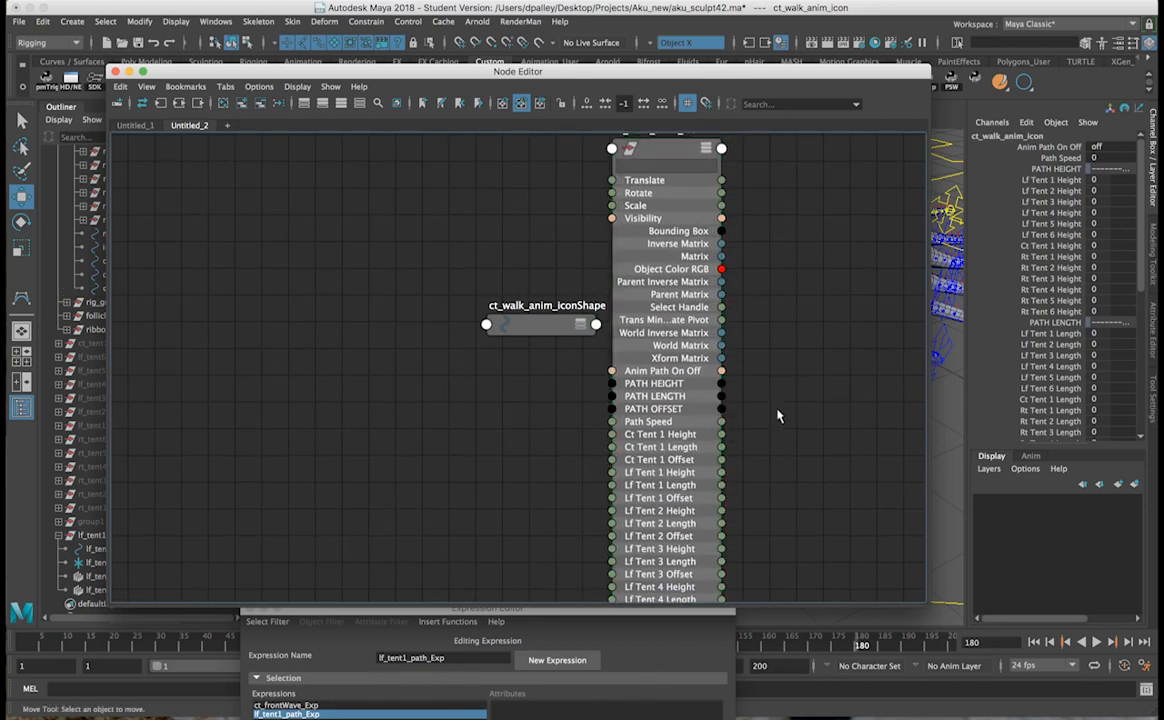
key(Tab)
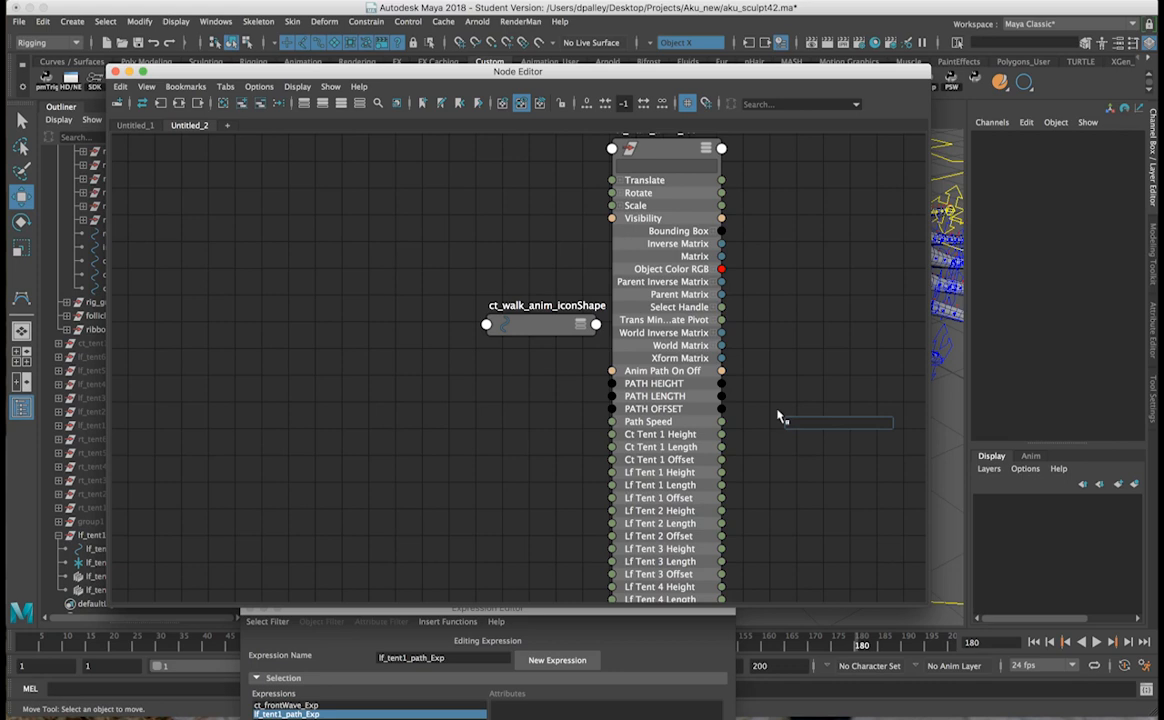
text(set)
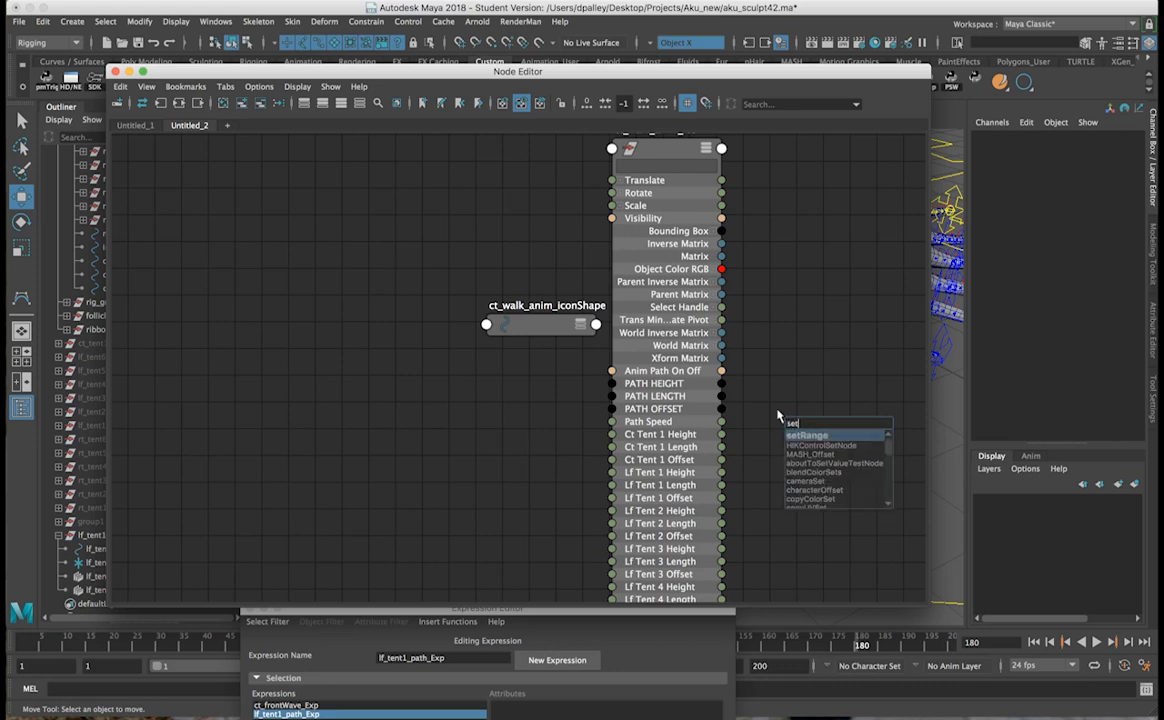
key(Return)
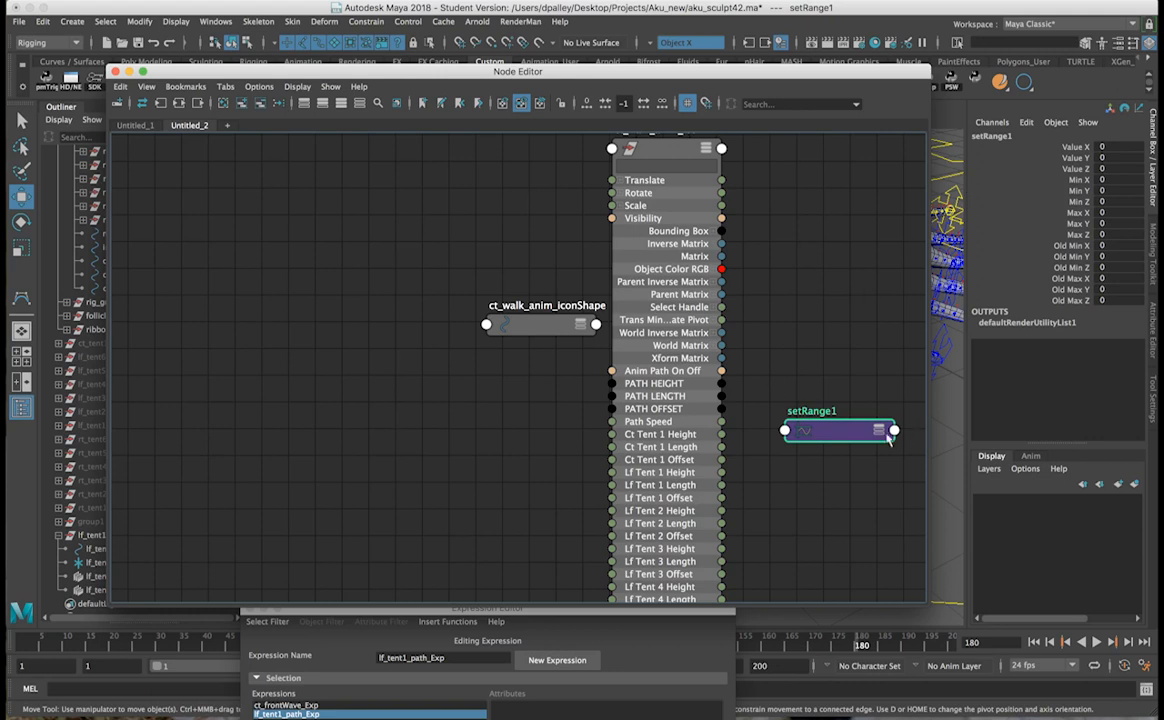
double_click(811, 411)
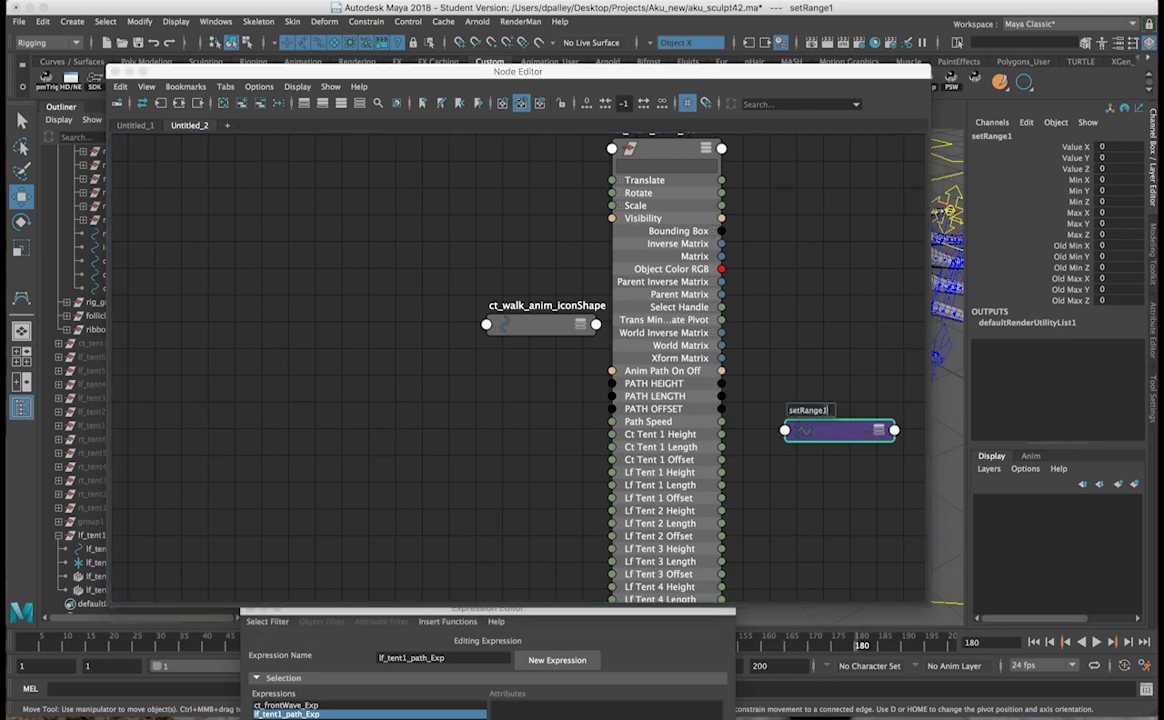
text(lf_tent)
text(1_path_s)
key(Return)
Step: Expand the lf_tent1_path_setRange node and connect the walk control's Path Speed to its Value X
double_click(878, 432)
drag(860, 436, 849, 329)
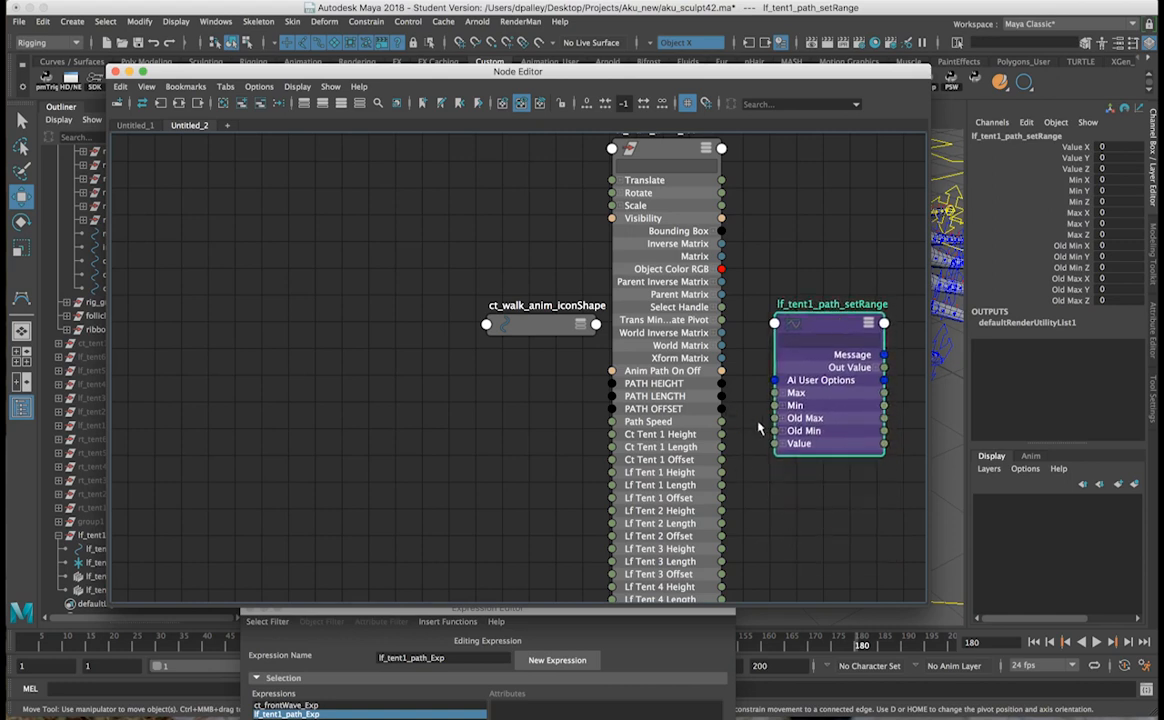
click(786, 447)
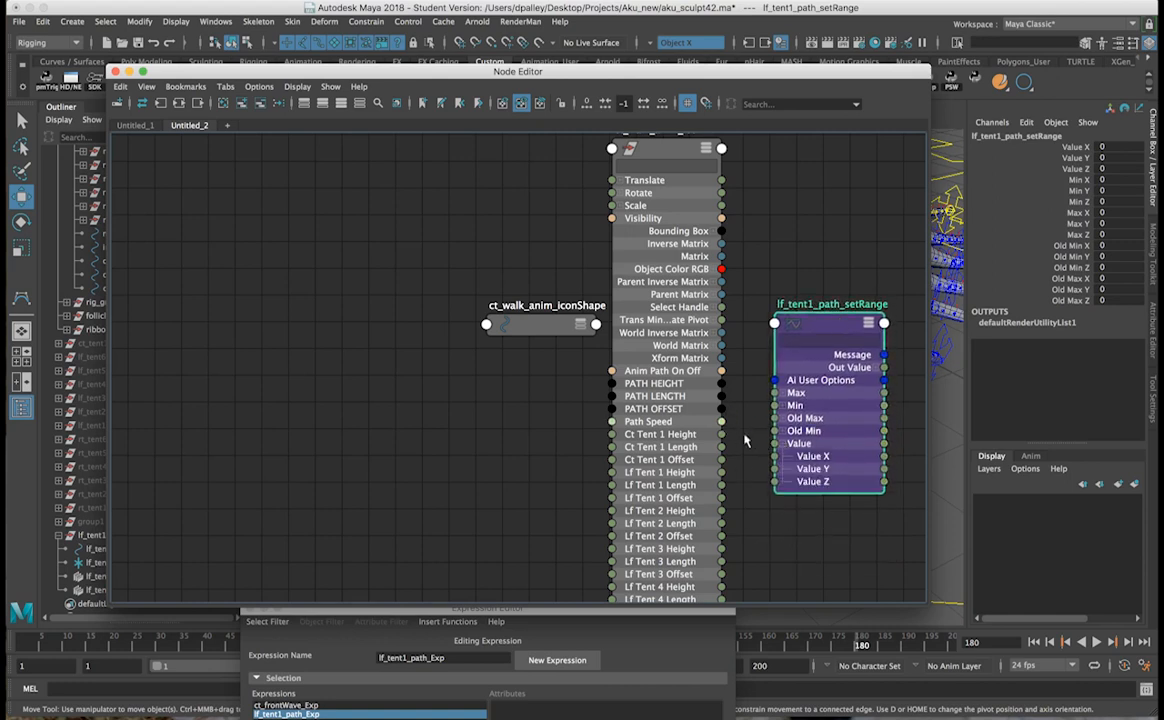
drag(775, 456, 721, 421)
drag(812, 326, 800, 290)
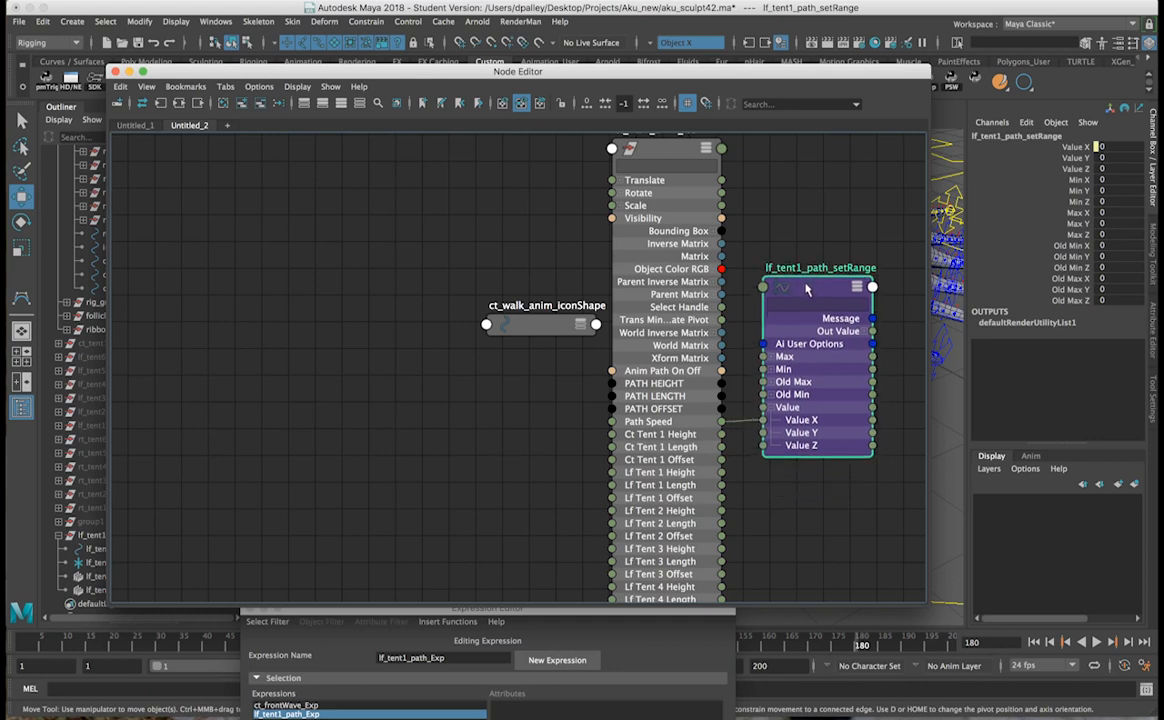
Step: Set the lf_tent1_path_setRange node's Old Max X to 10, Min X to 8 and Max X to 144
click(1108, 279)
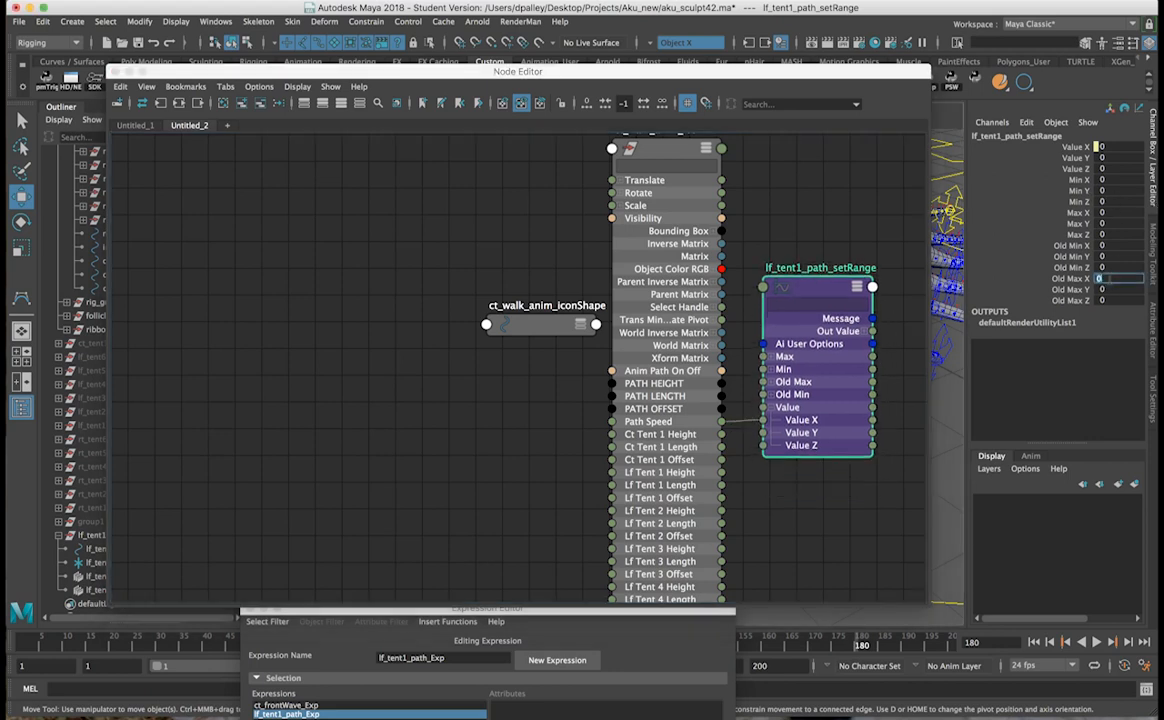
text(10)
key(Return)
click(1105, 180)
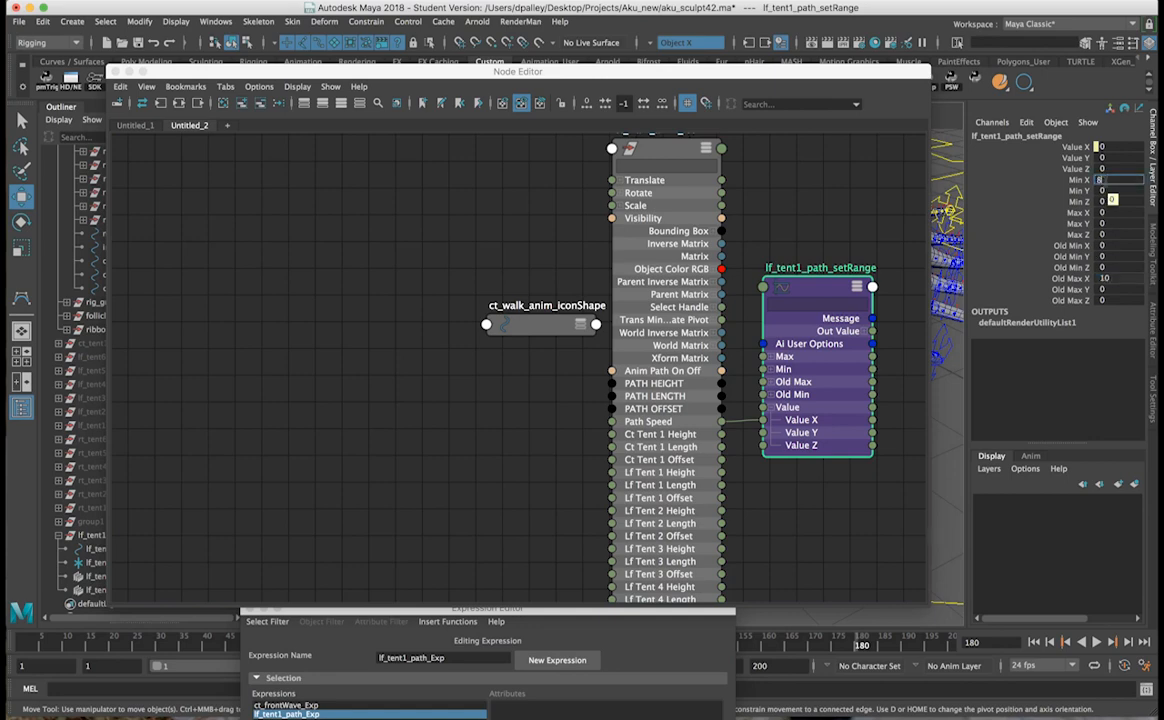
click(1100, 213)
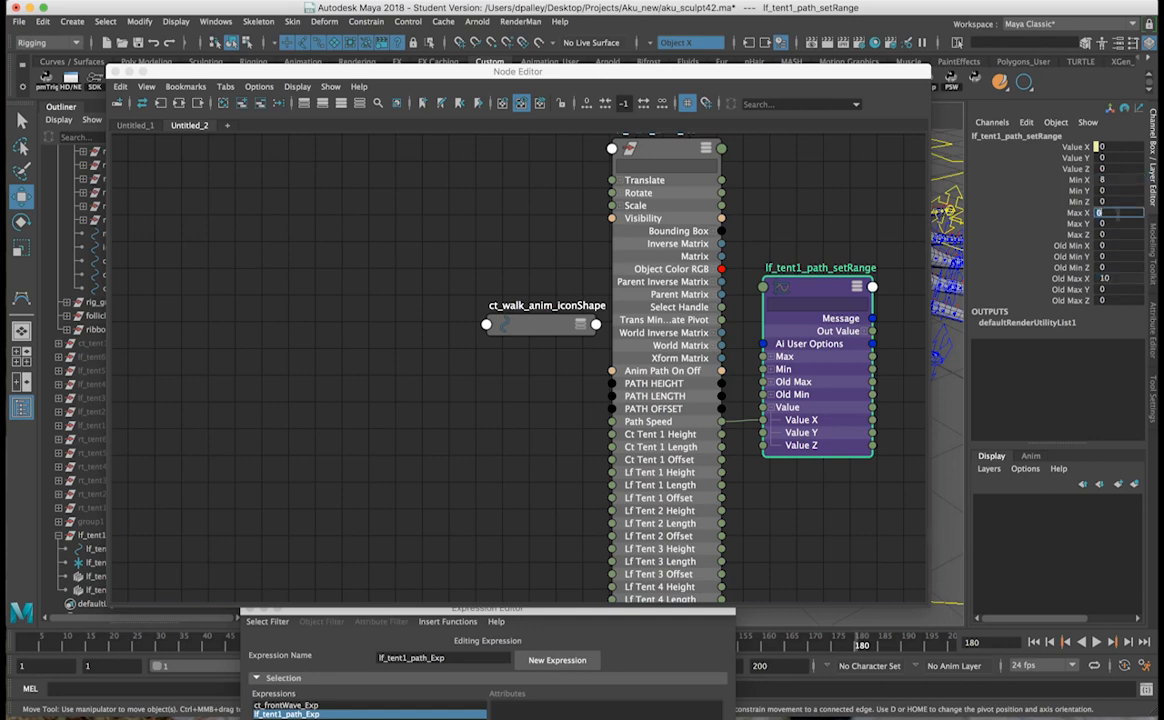
text(144)
key(Return)
Step: Use lf_tent1_path_setRange.outValueX as the frame divisor in the lf_tent1_path_Exp expression, apply the edit and close both editors
double_click(790, 267)
key(super+c)
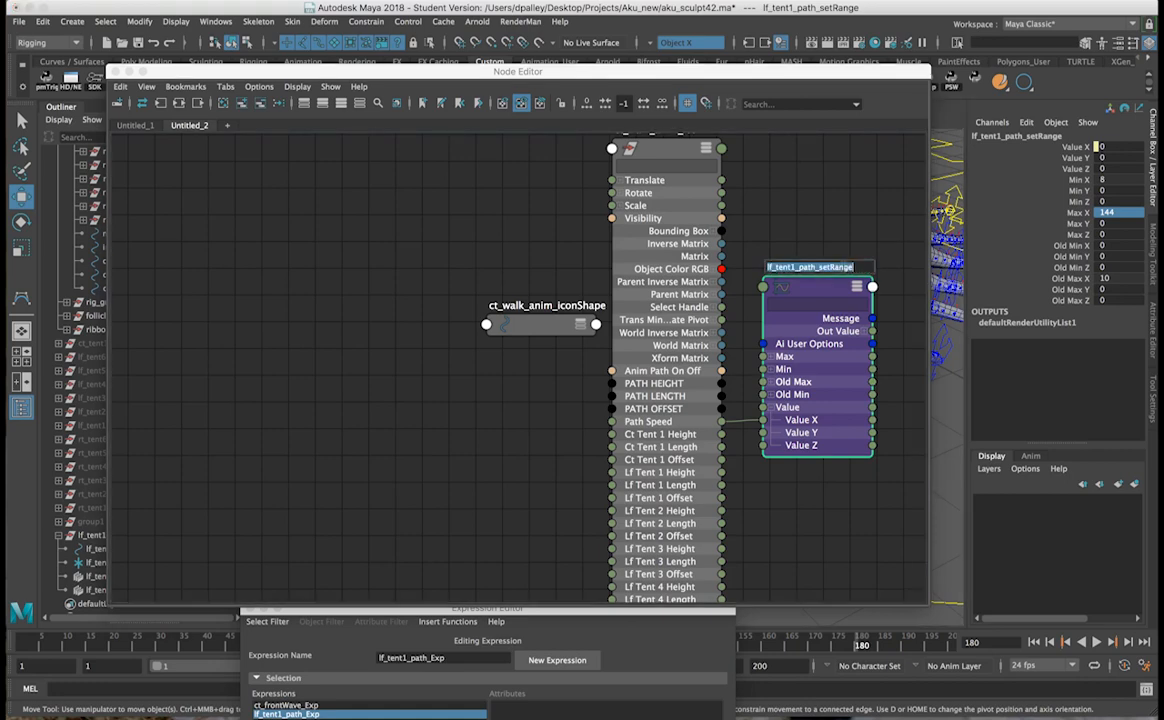
drag(652, 612, 635, 112)
key(super+v)
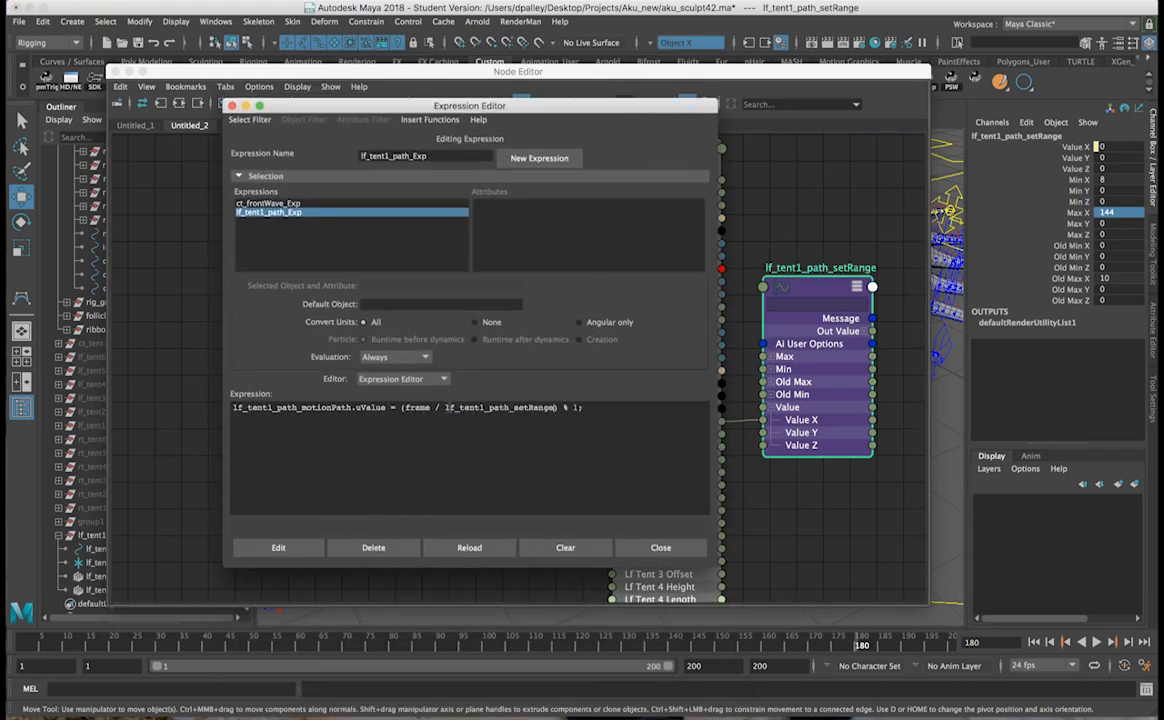
text(.outValueX)
click(287, 552)
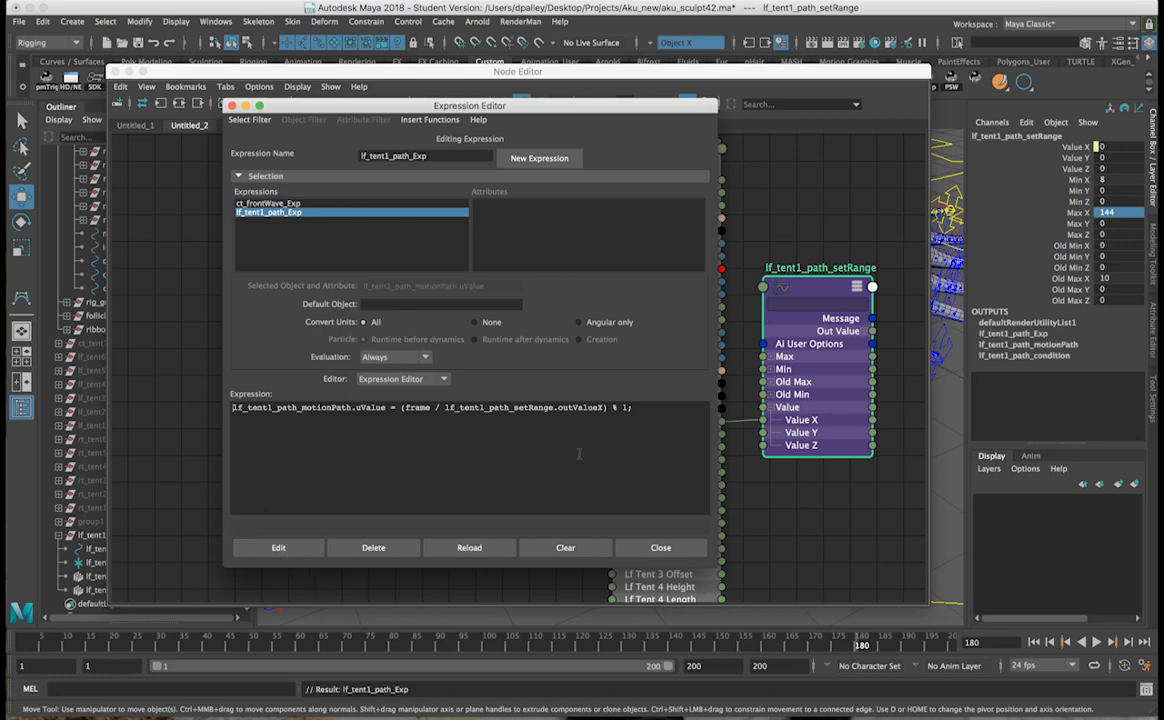
click(661, 547)
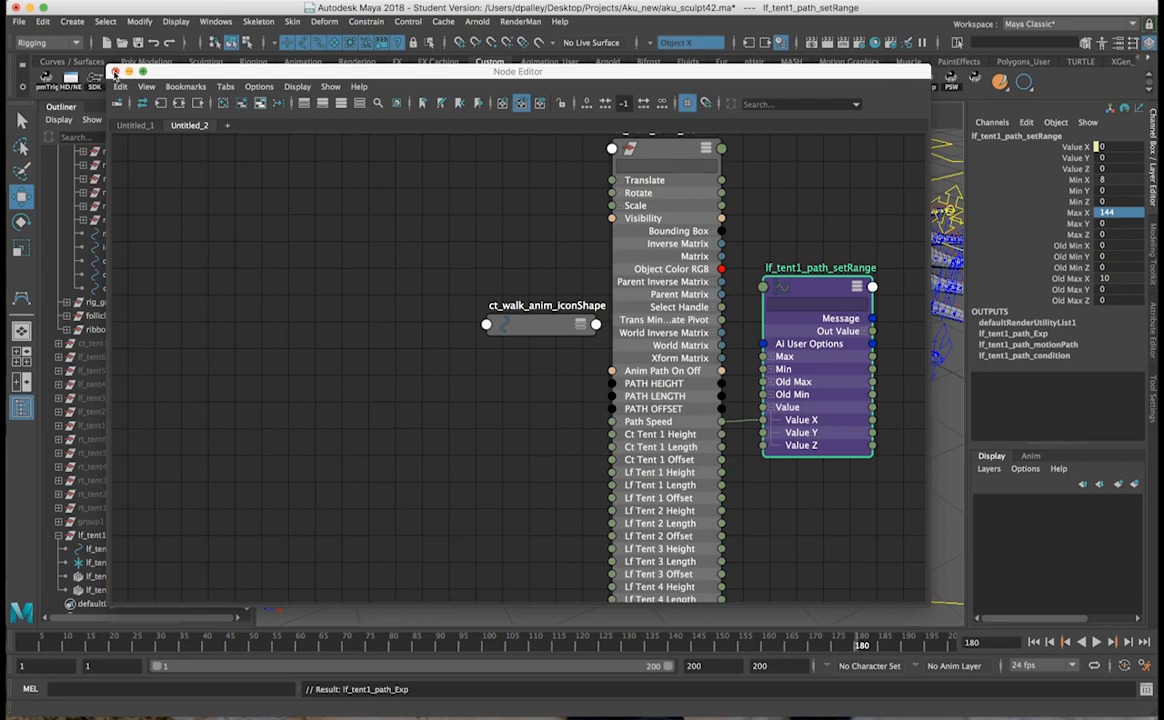
click(115, 72)
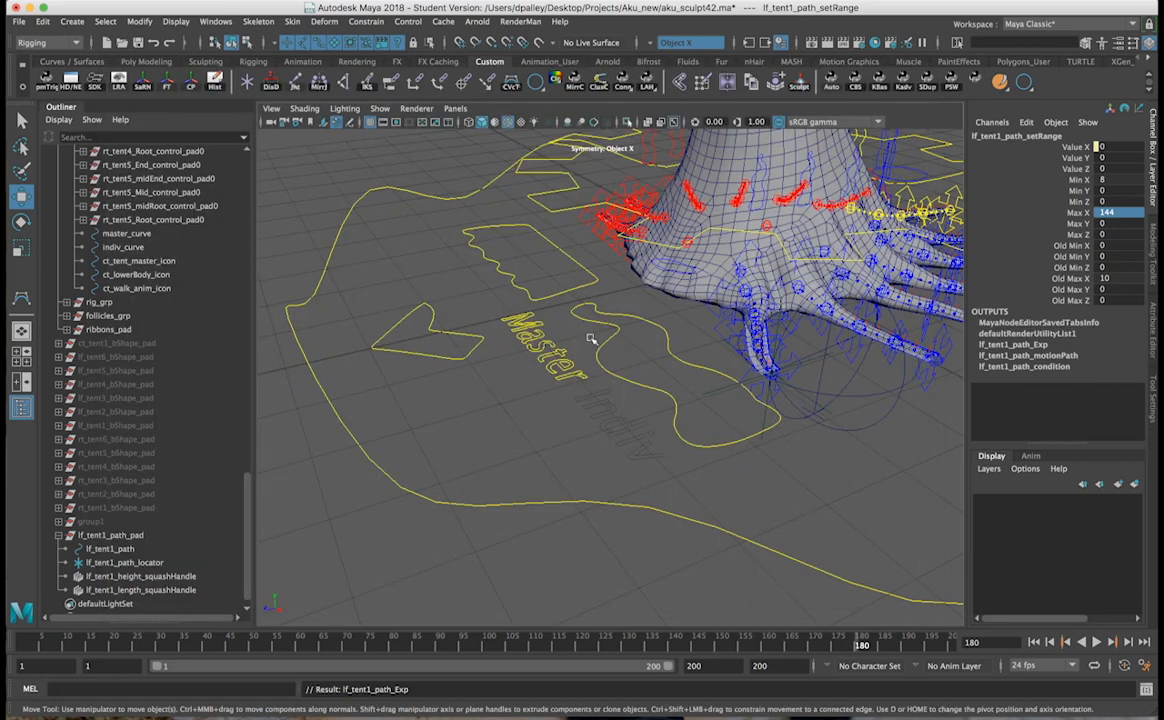
Step: Locate the lf_tent1 end control's pad hierarchy in the Outliner and select the parent constraint under lf_tent1_End_control_pad1
alt+drag(549, 410, 585, 372)
click(489, 350)
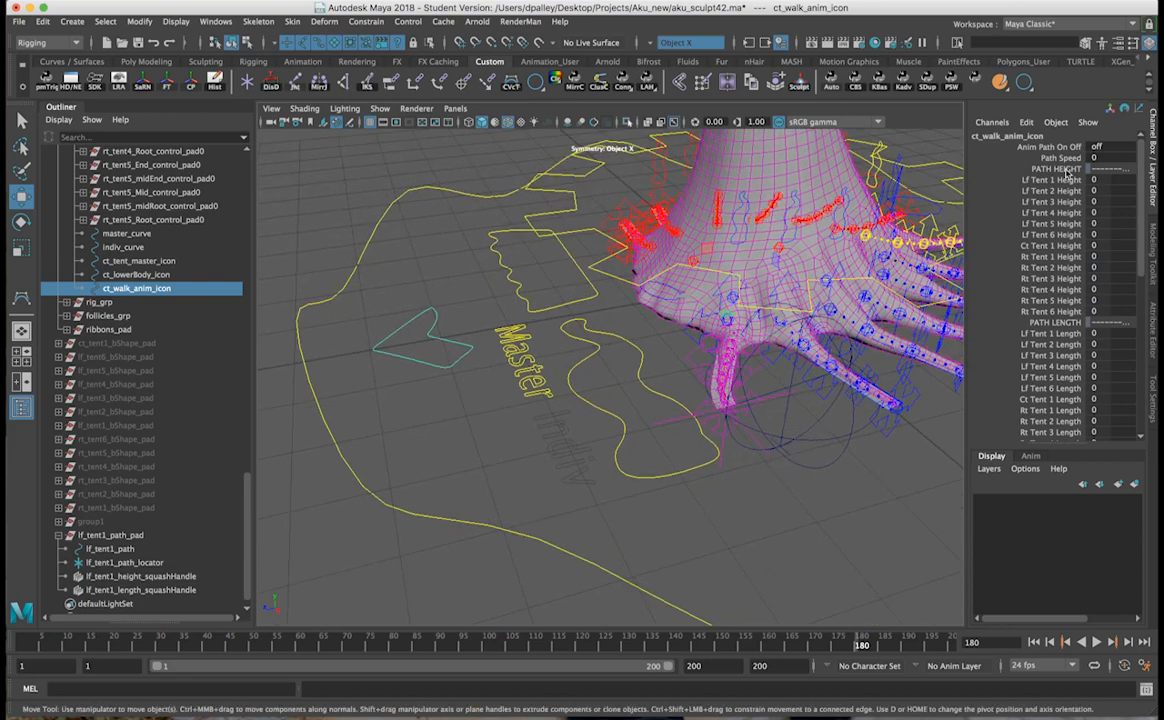
alt+drag(731, 221, 741, 220)
alt+middle_drag(741, 220, 619, 220)
alt+drag(700, 300, 677, 331)
alt+right_drag(691, 333, 781, 343)
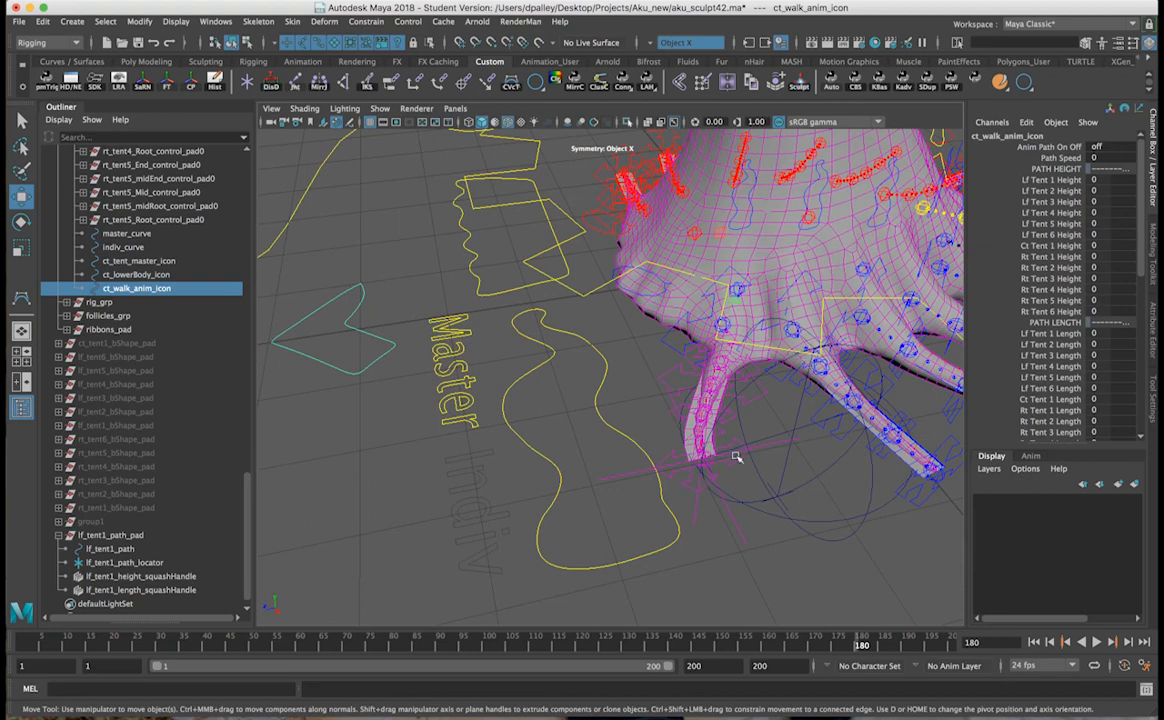
click(688, 492)
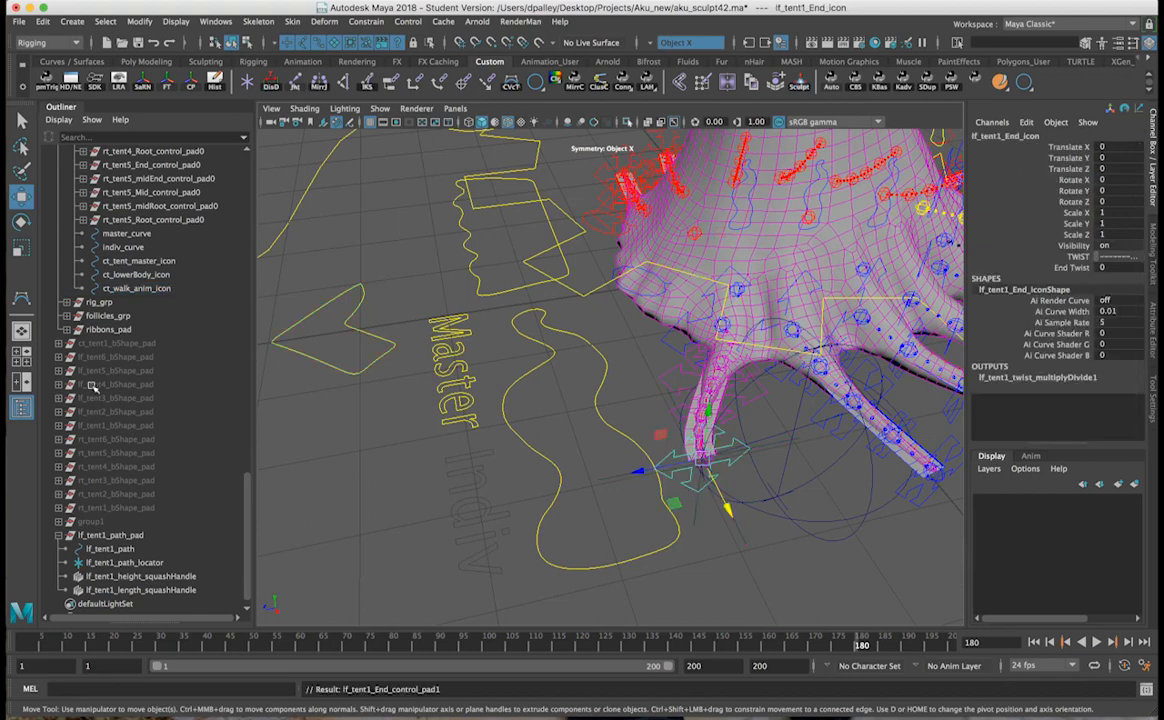
key(f)
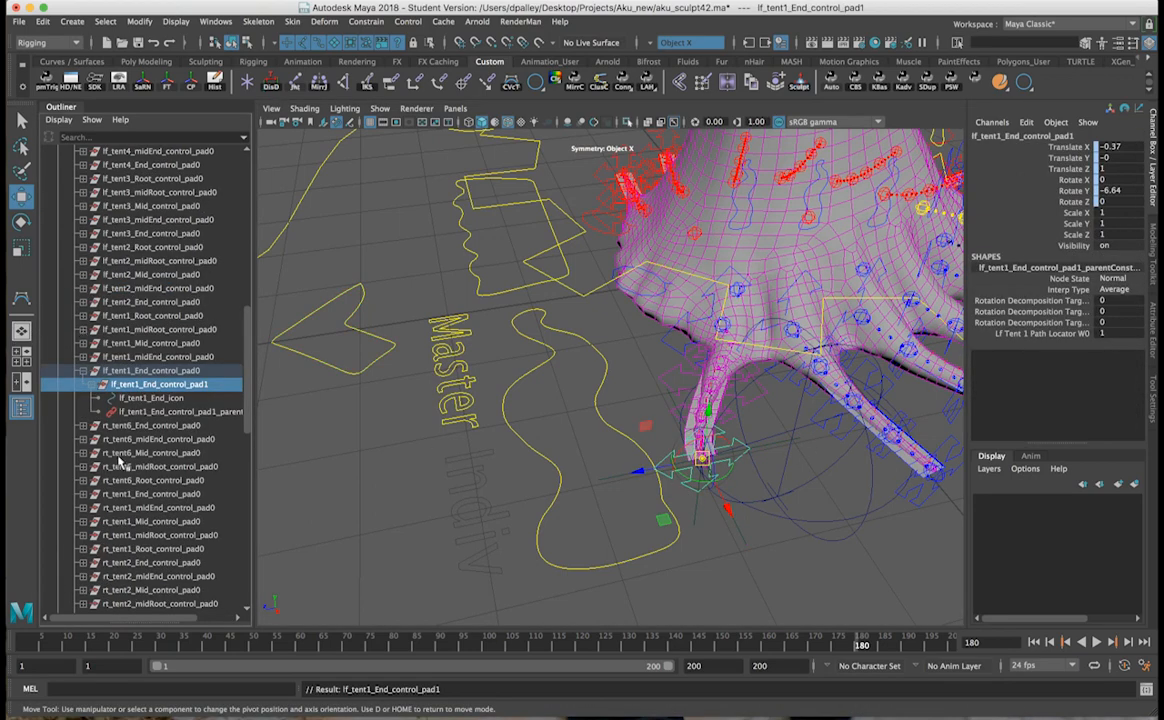
alt+drag(530, 451, 502, 483)
click(160, 411)
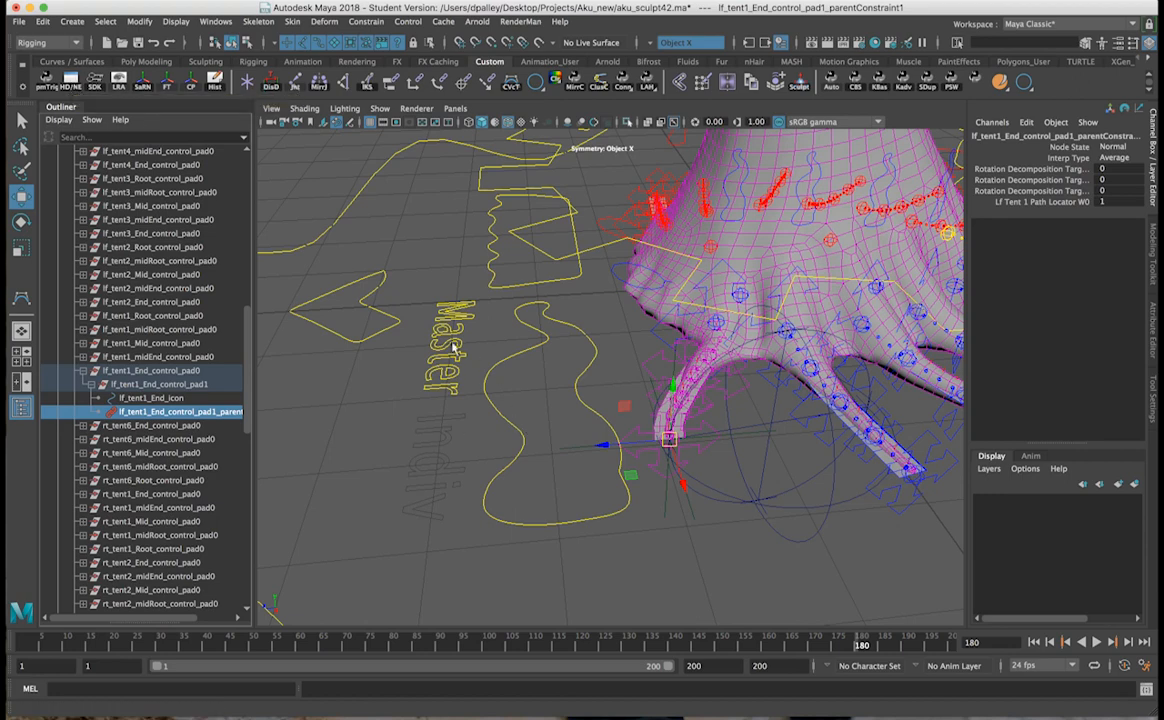
Step: Add ct_walk_anim_icon to the selection, load both nodes into the Node Editor and place the parent constraint beside the walk control
click(311, 325)
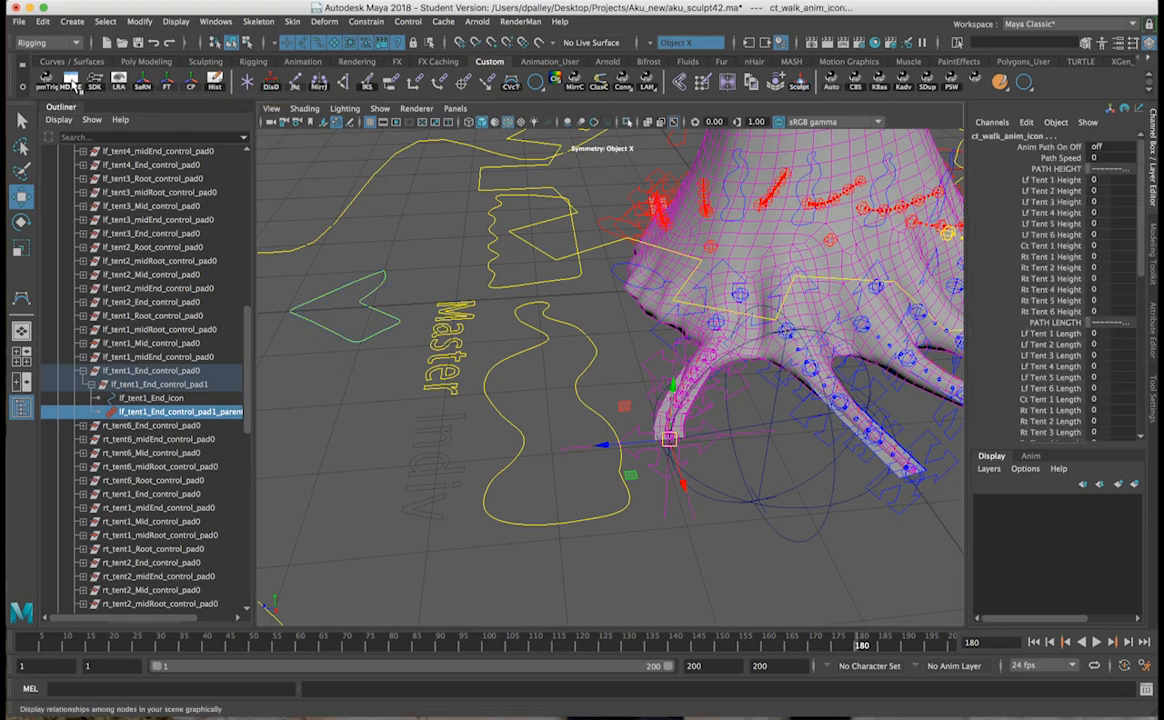
click(73, 86)
click(241, 104)
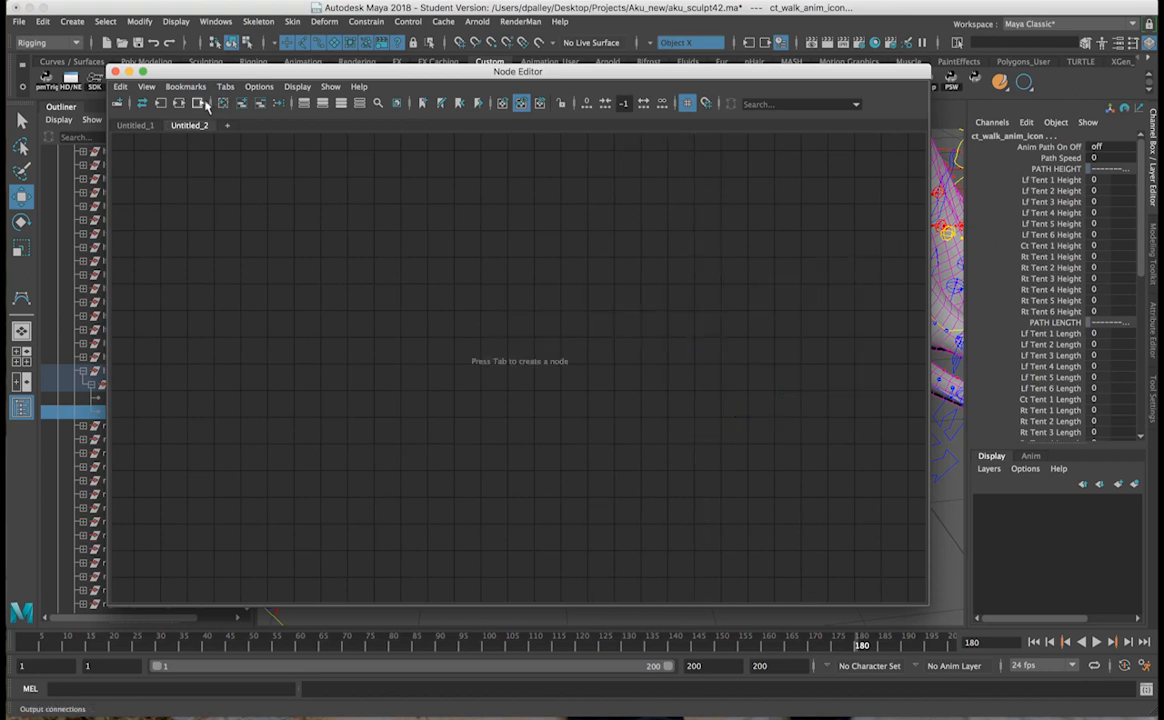
click(222, 104)
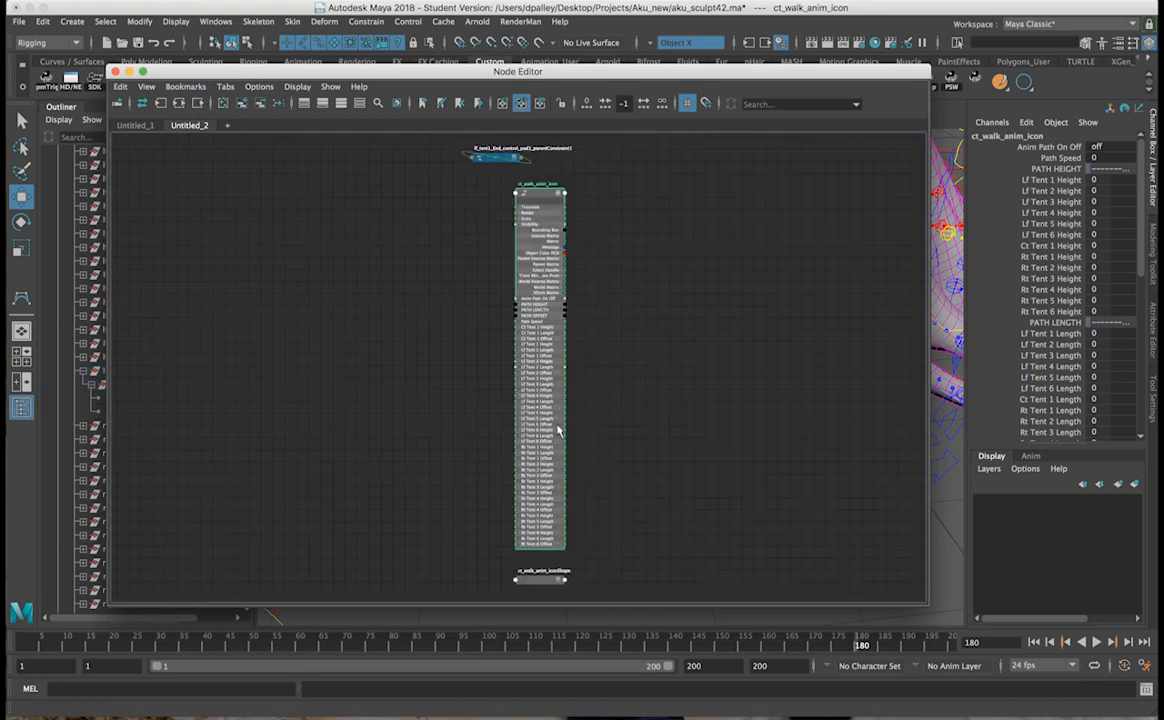
click(742, 184)
drag(501, 158, 613, 202)
scroll(613, 206, up, 5)
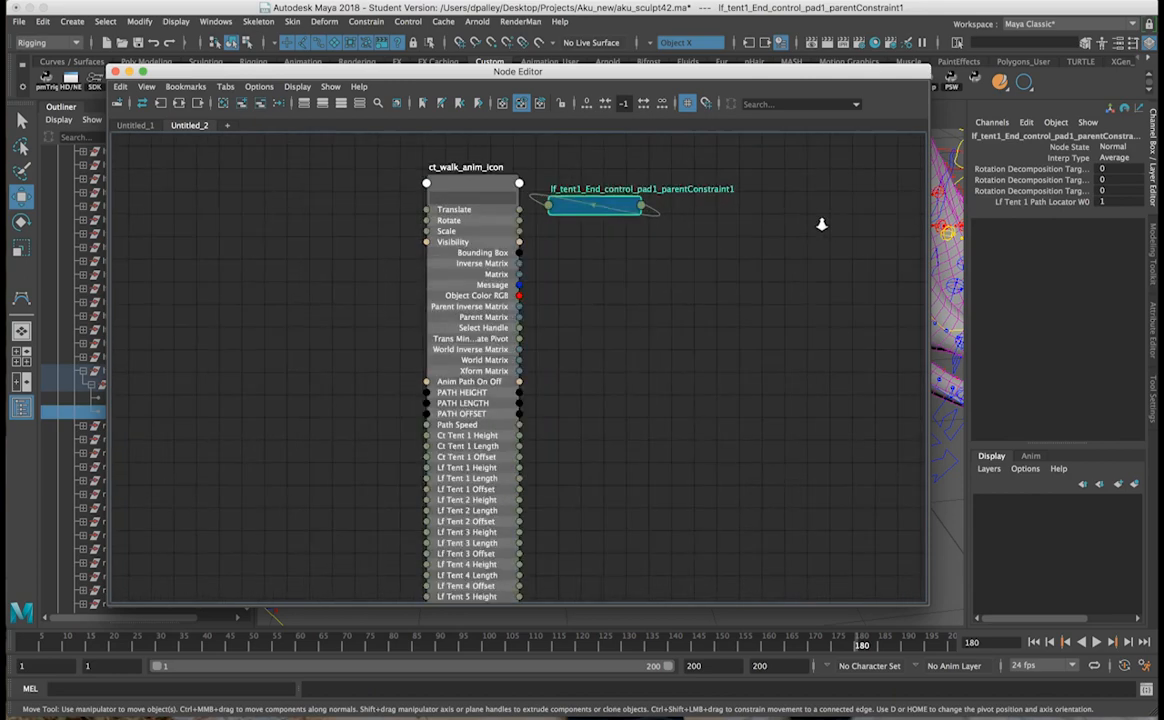
Step: Expand the parent constraint node and connect the walk control's Anim Path On Off to its Lf Tent 1 Path Locator W0
click(632, 205)
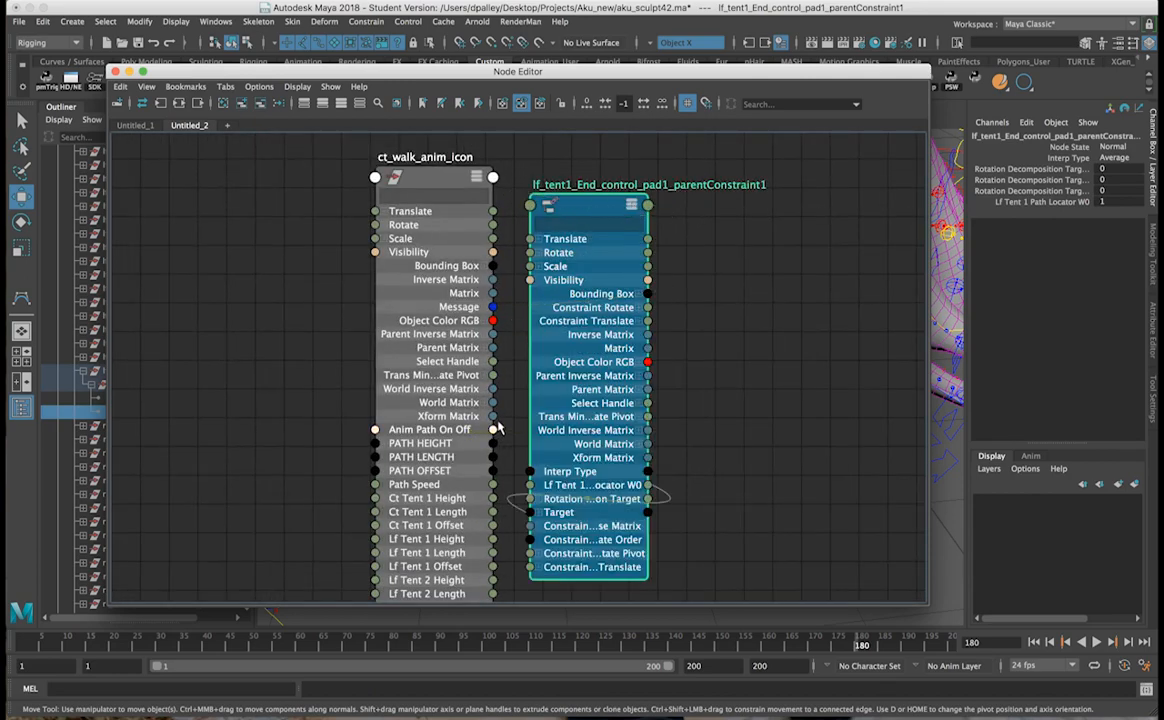
drag(494, 429, 530, 485)
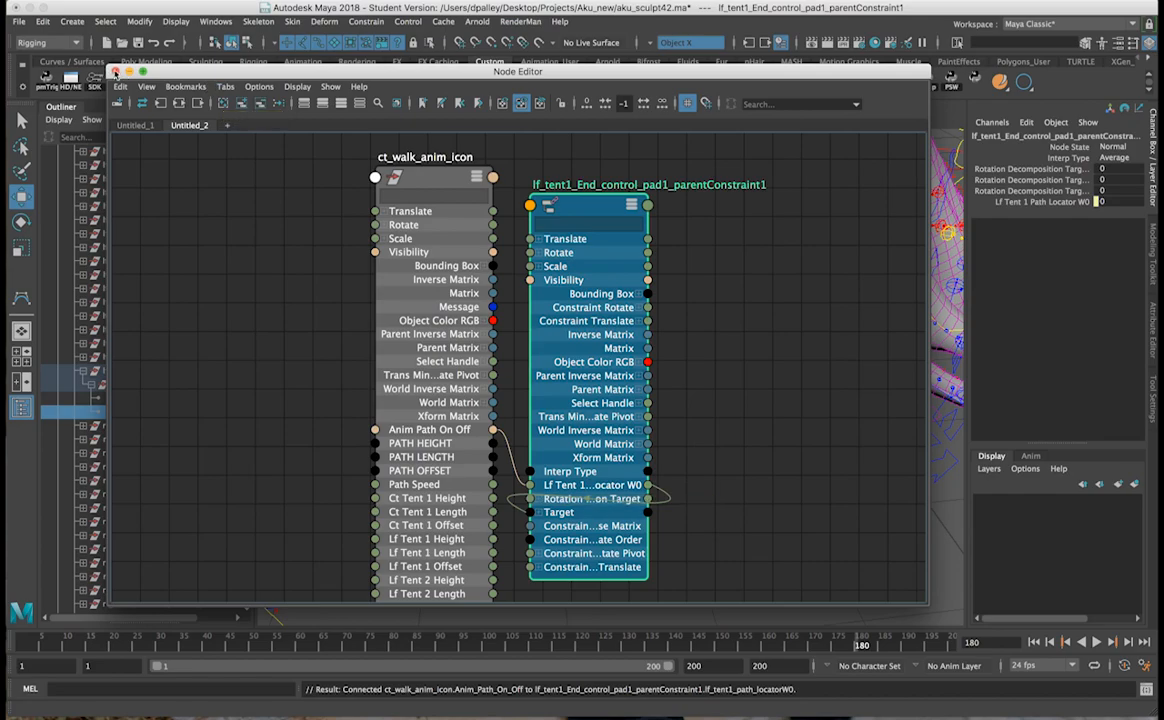
click(116, 72)
Step: Play the animation briefly to check how the first left tentacle behaves with its path constraint switched off
alt+drag(779, 450, 785, 462)
alt+middle_drag(724, 425, 632, 406)
alt+drag(632, 406, 593, 423)
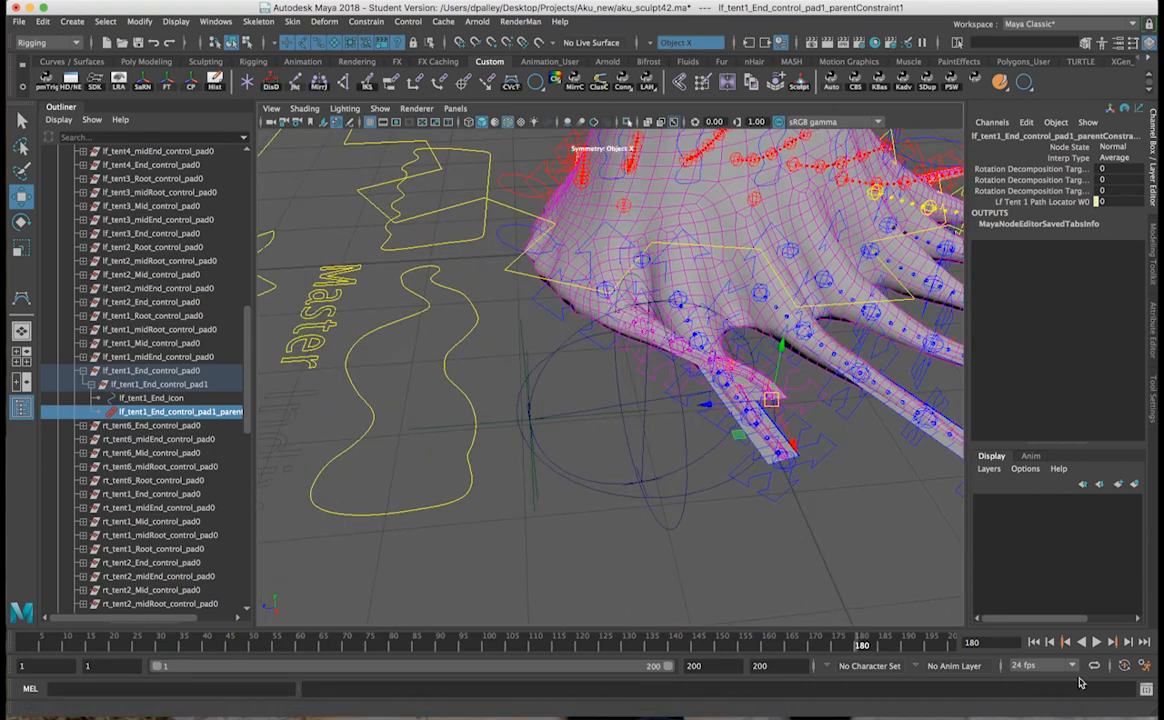
click(1097, 643)
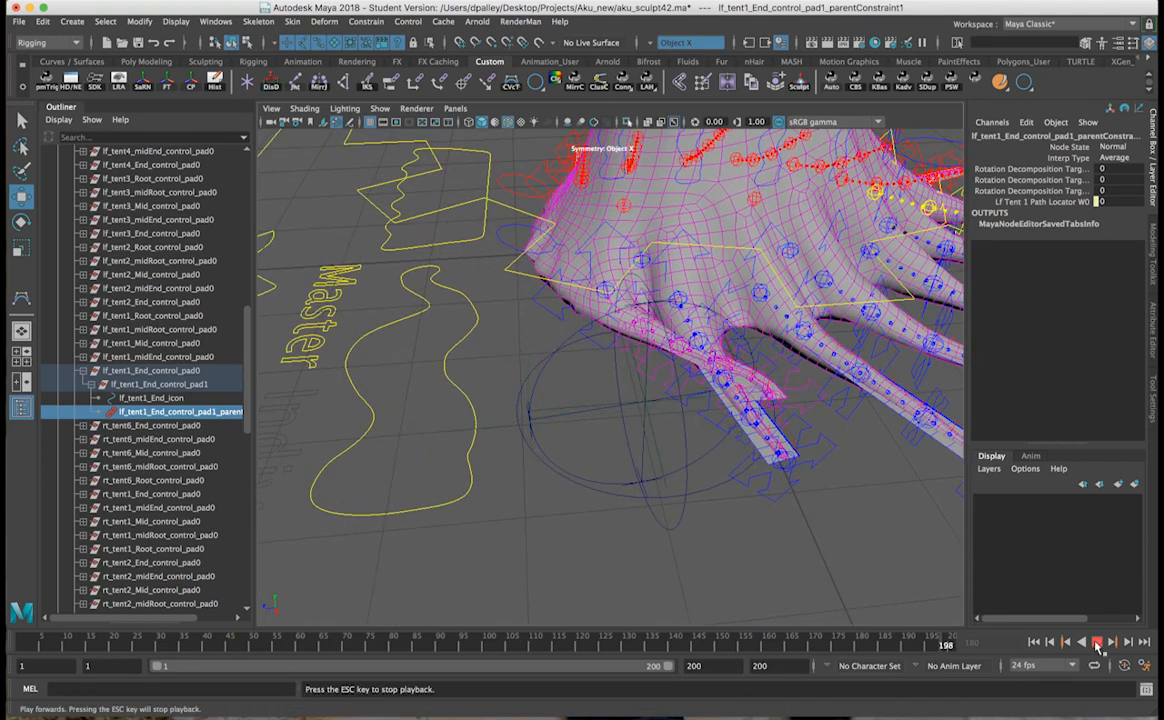
click(1097, 643)
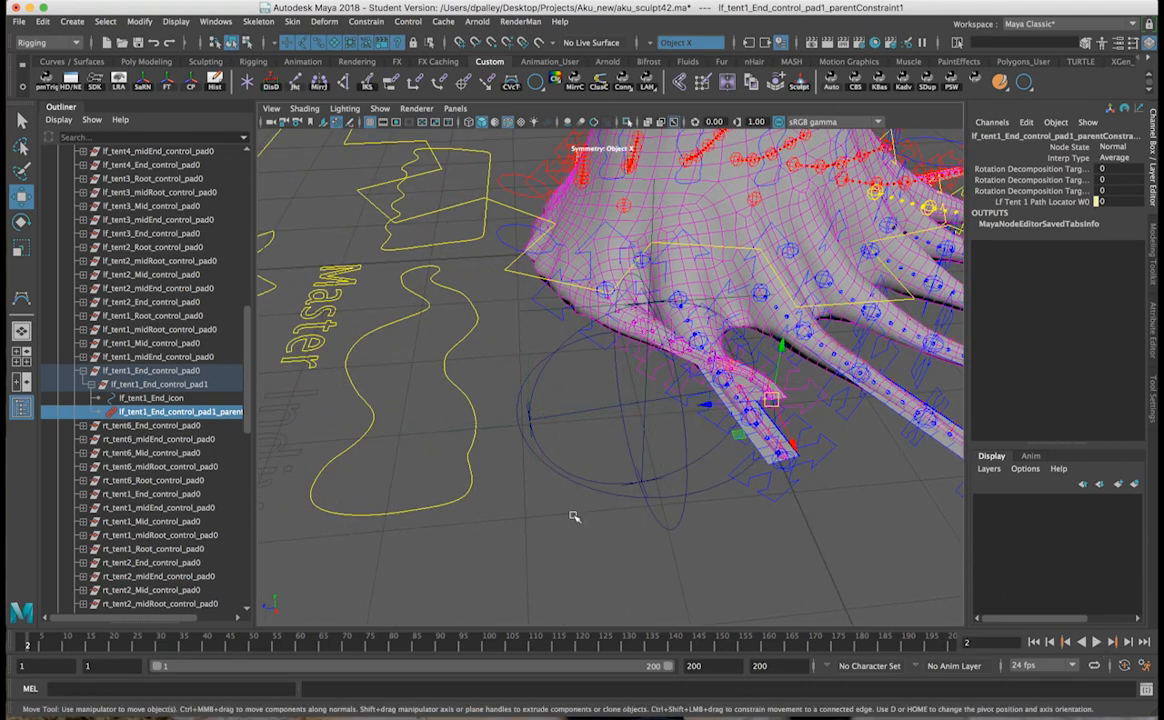
Step: Try to move lf_tent1_End_control_pad1 in the viewport and undo the change
click(155, 384)
alt+drag(660, 370, 600, 418)
alt+right_drag(600, 418, 419, 417)
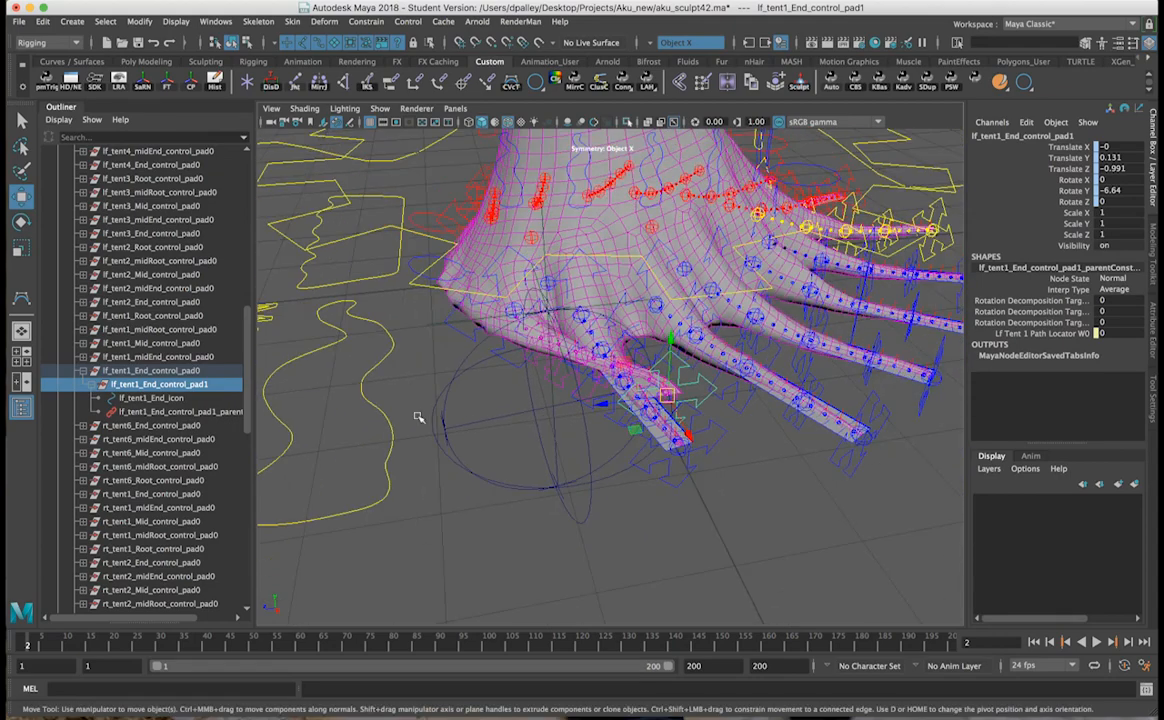
drag(668, 398, 645, 390)
key(ctrl+z)
key(ctrl+z)
alt+right_drag(575, 402, 642, 405)
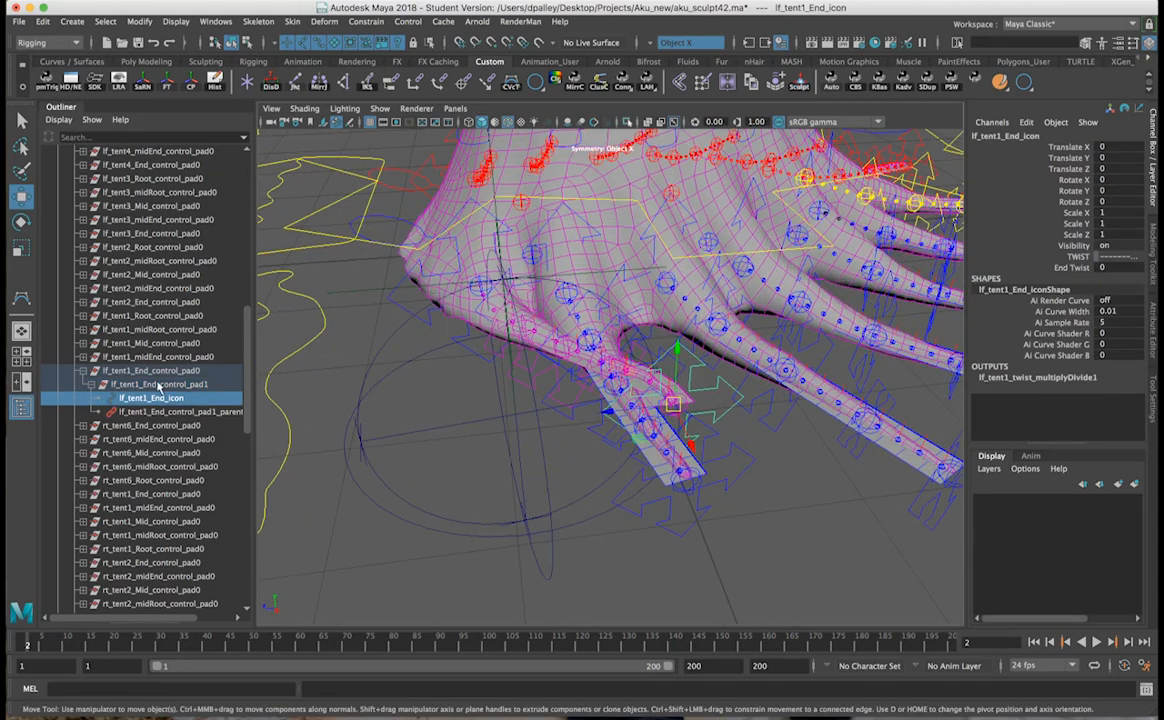
Step: Examine where lf_tent1_End_control_pad1 and its parent lf_tent1_End_control_pad0 sit relative to the tentacle tip and the path
click(163, 386)
alt+drag(672, 416, 627, 391)
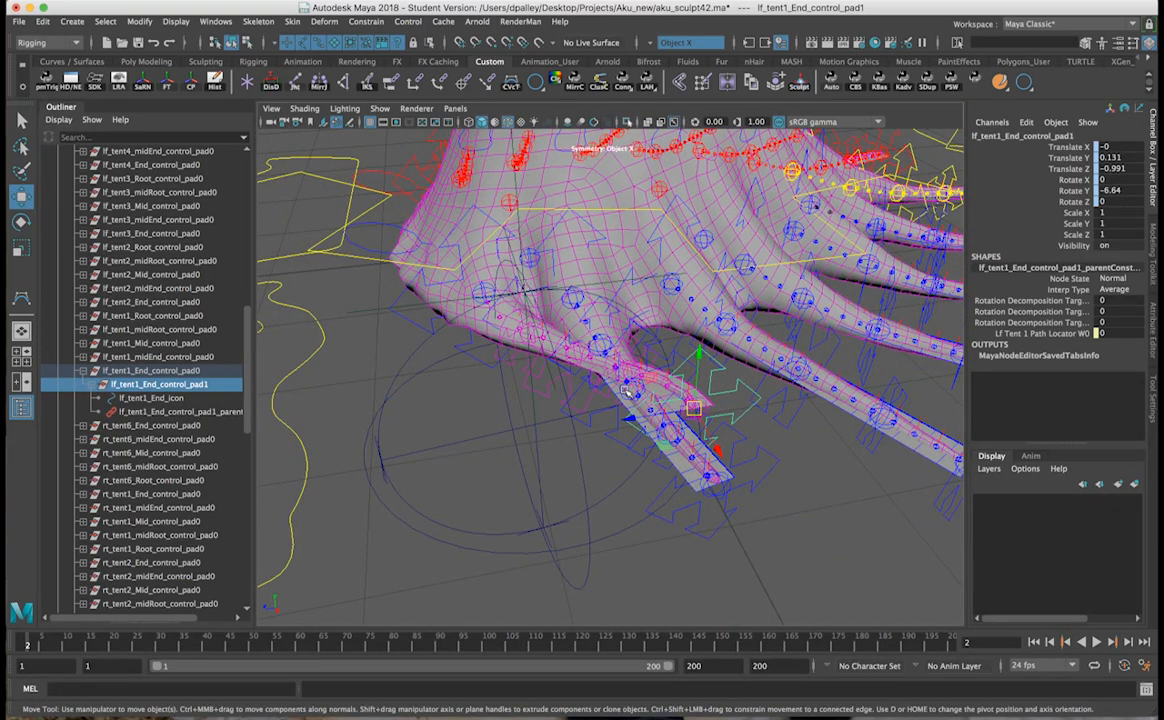
key(Up)
alt+right_drag(735, 463, 662, 460)
alt+drag(662, 460, 727, 462)
alt+middle_drag(738, 462, 638, 447)
alt+drag(638, 447, 616, 462)
alt+middle_drag(556, 446, 731, 415)
alt+right_drag(629, 444, 541, 444)
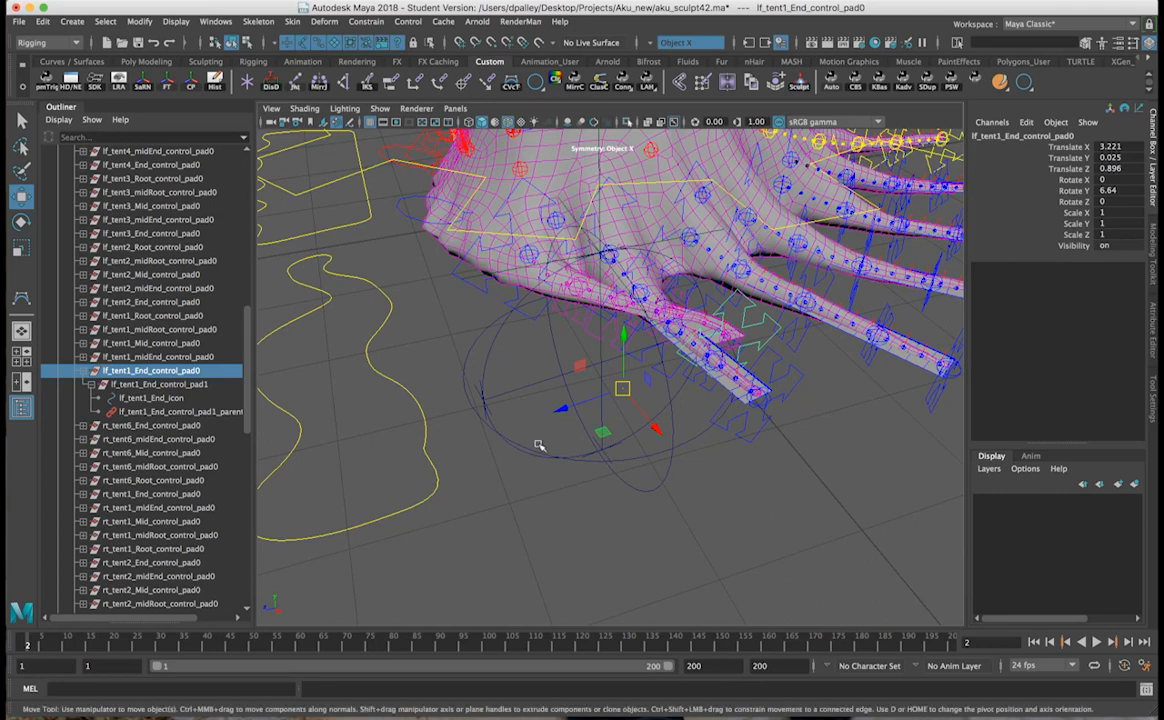
alt+drag(620, 397, 743, 429)
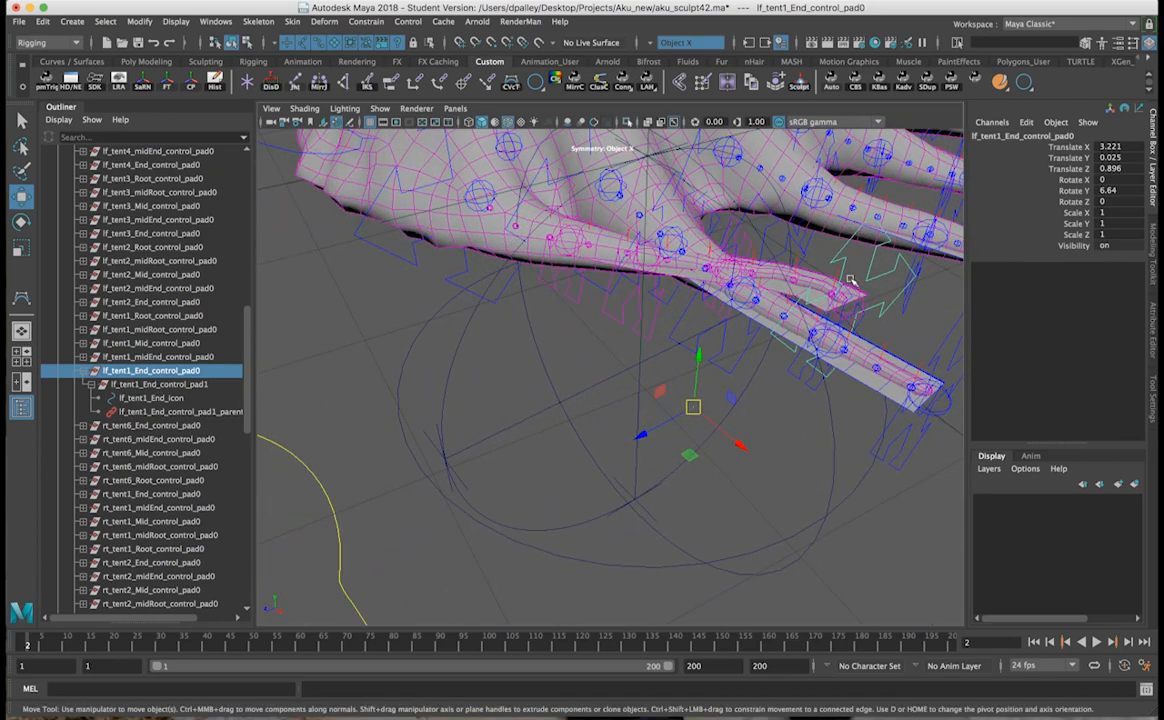
alt+drag(808, 364, 716, 346)
alt+drag(714, 262, 745, 285)
alt+drag(483, 452, 422, 462)
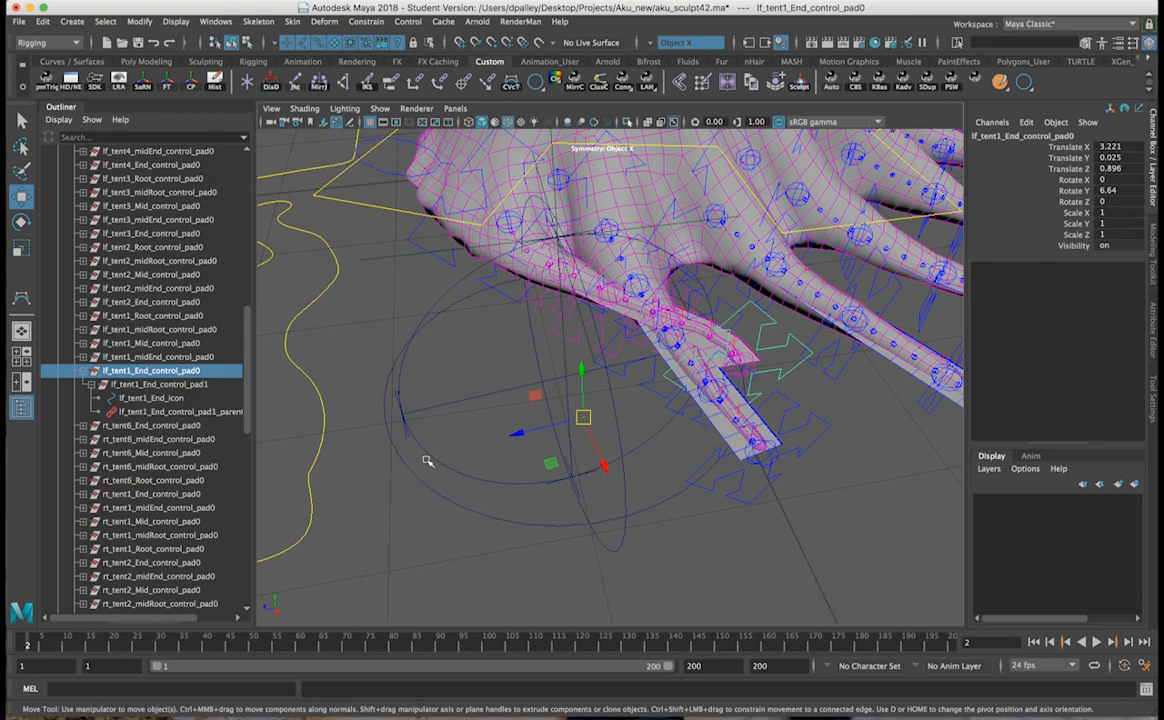
alt+drag(582, 416, 578, 418)
Step: Select lf_tent1_path_pad in the Outliner to check its placement and save the scene
scroll(130, 483, down, 10)
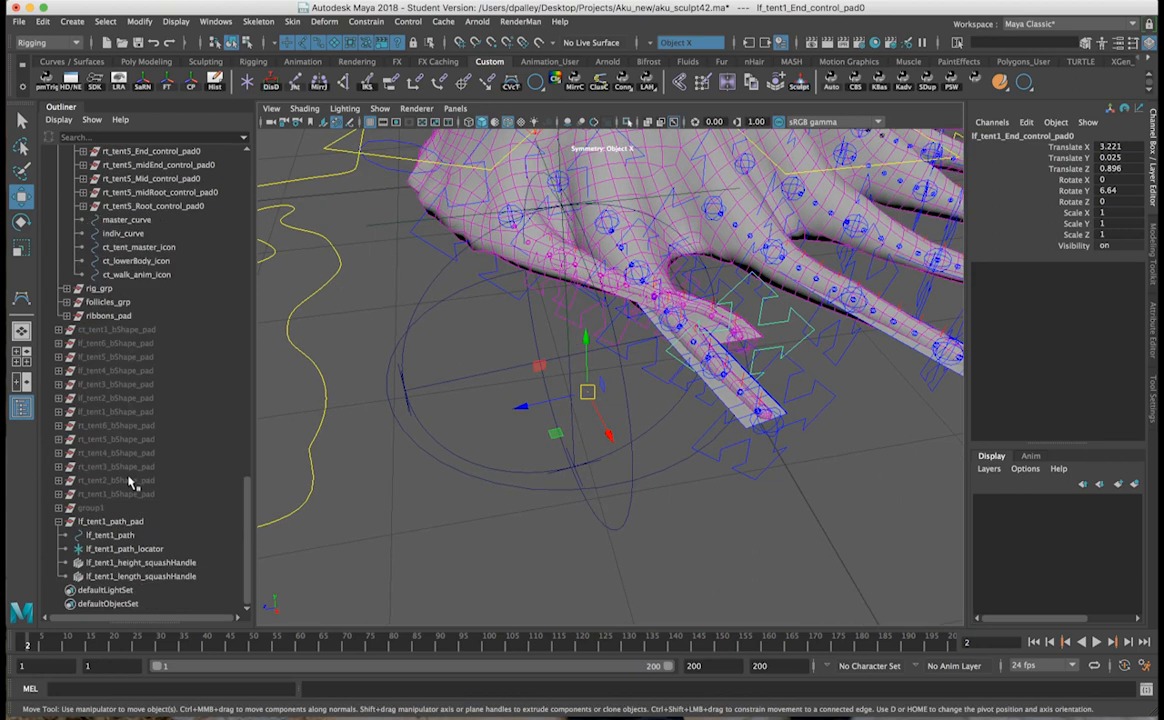
click(119, 523)
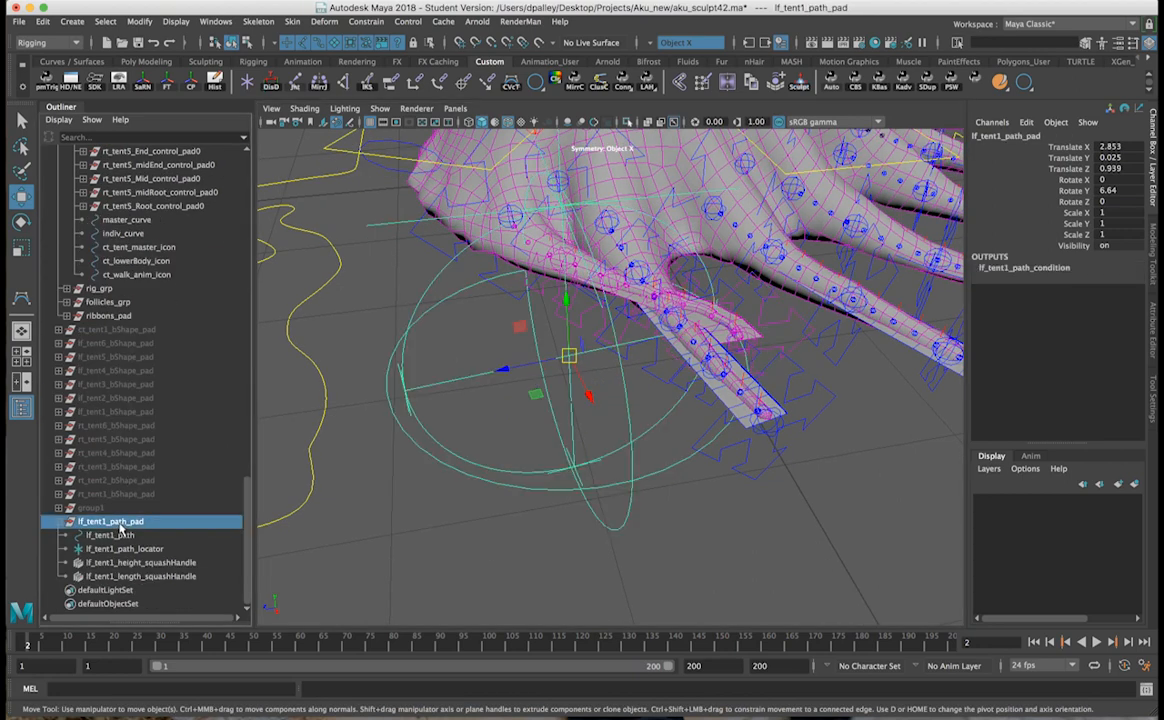
key(super+s)
Step: Duplicate the lf_tent1_End_control_pad0 group and locate the copy in the Outliner
scroll(196, 444, up, 10)
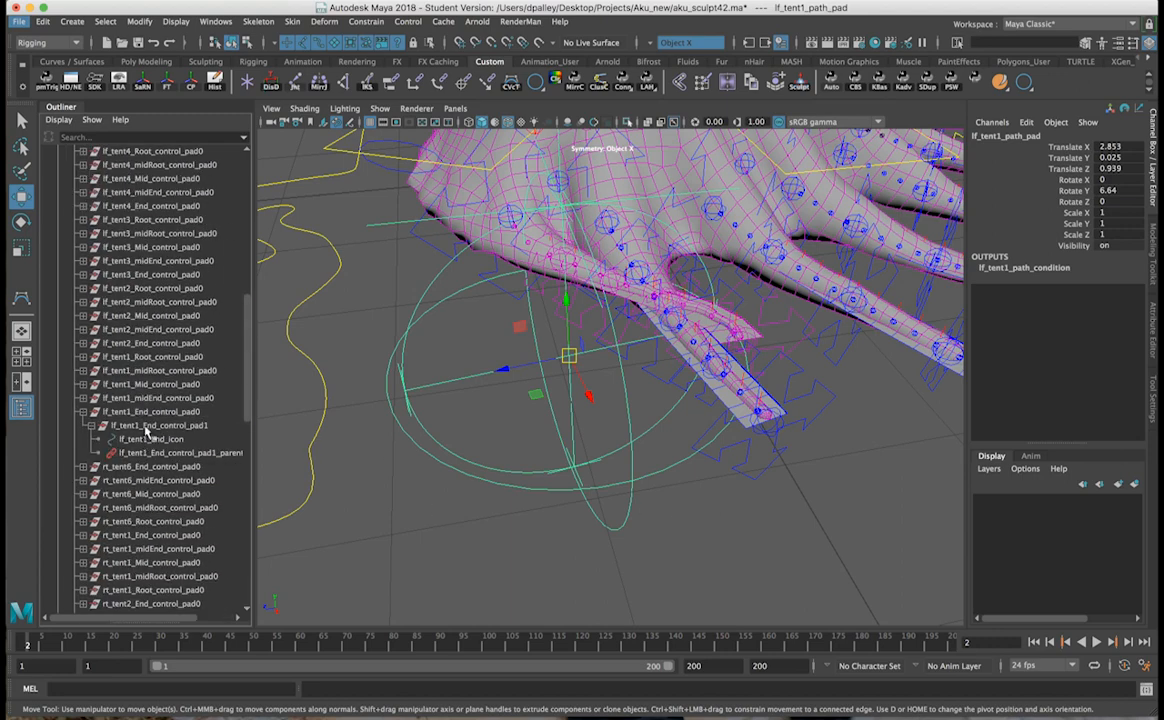
click(159, 425)
click(148, 412)
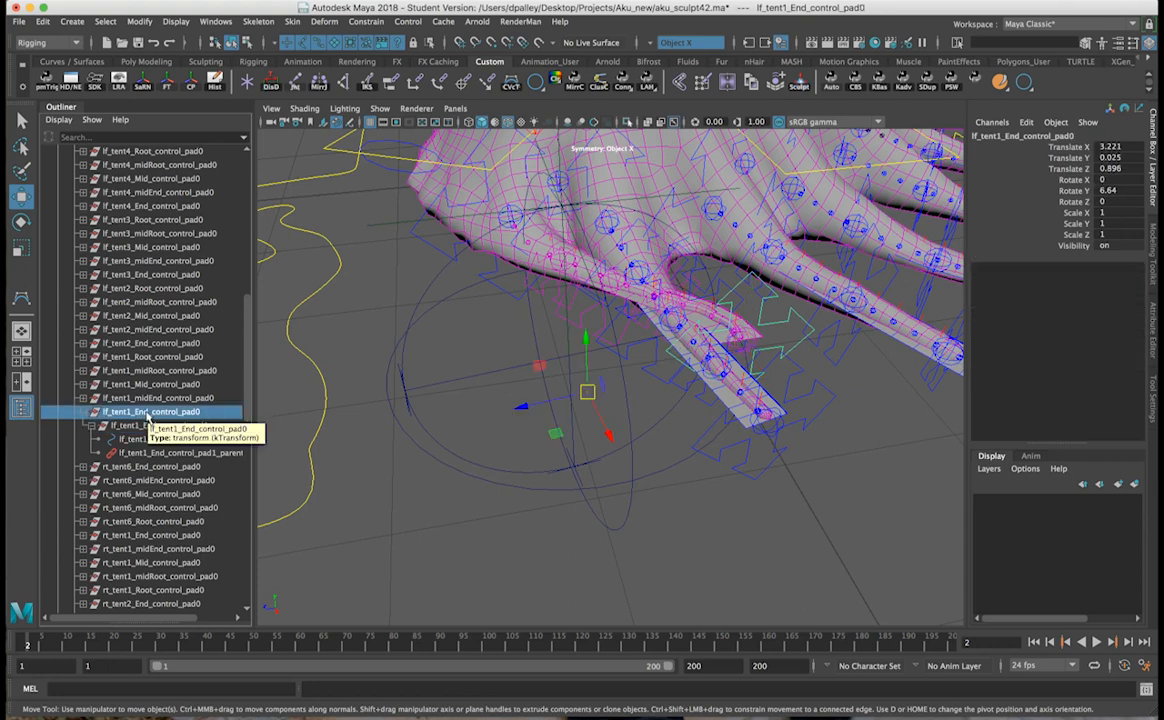
alt+drag(574, 499, 590, 500)
click(160, 425)
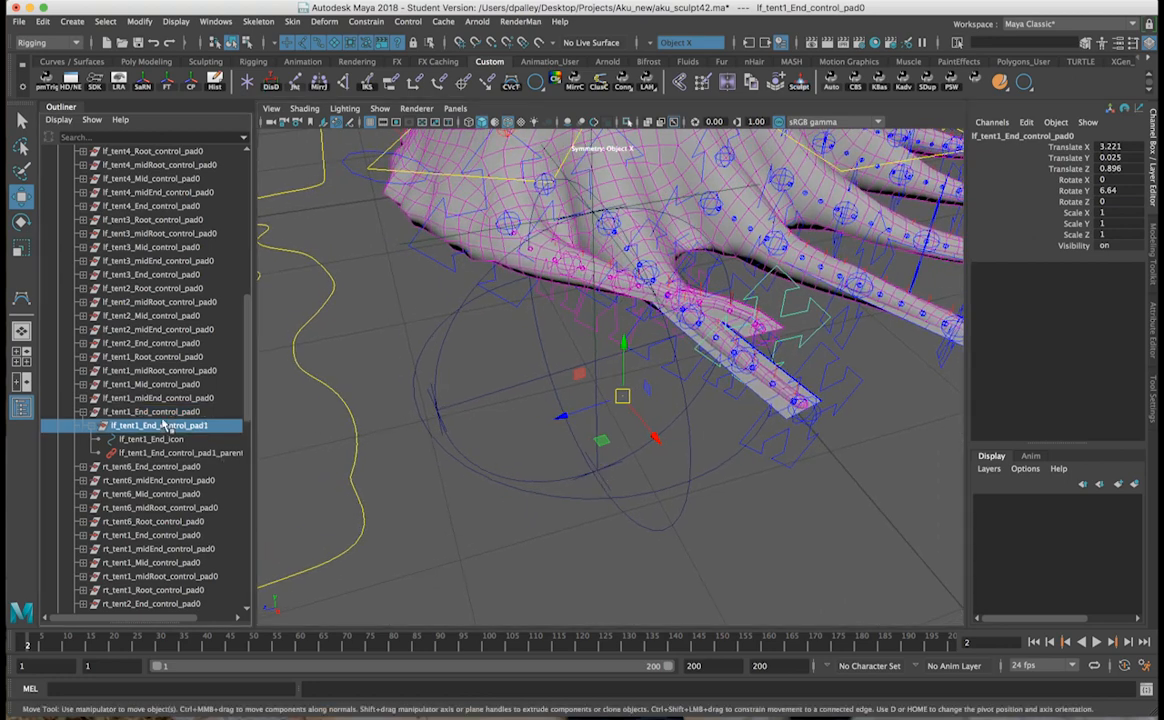
click(163, 412)
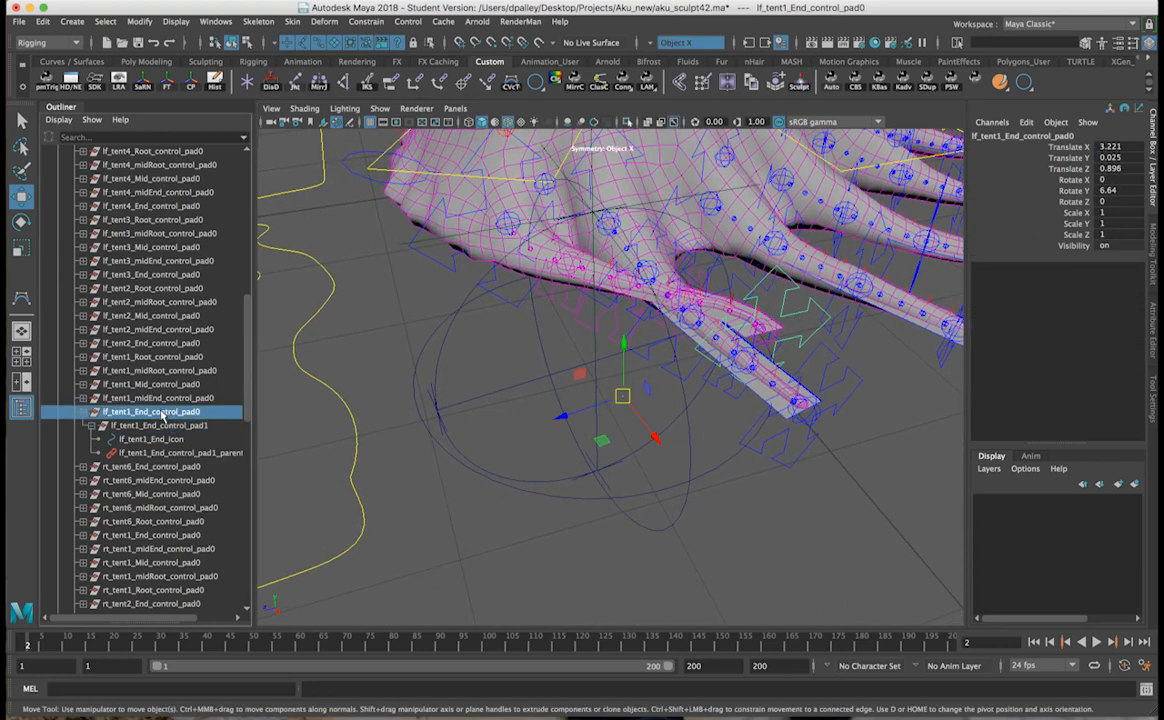
key(ctrl+d)
scroll(110, 408, down, 5)
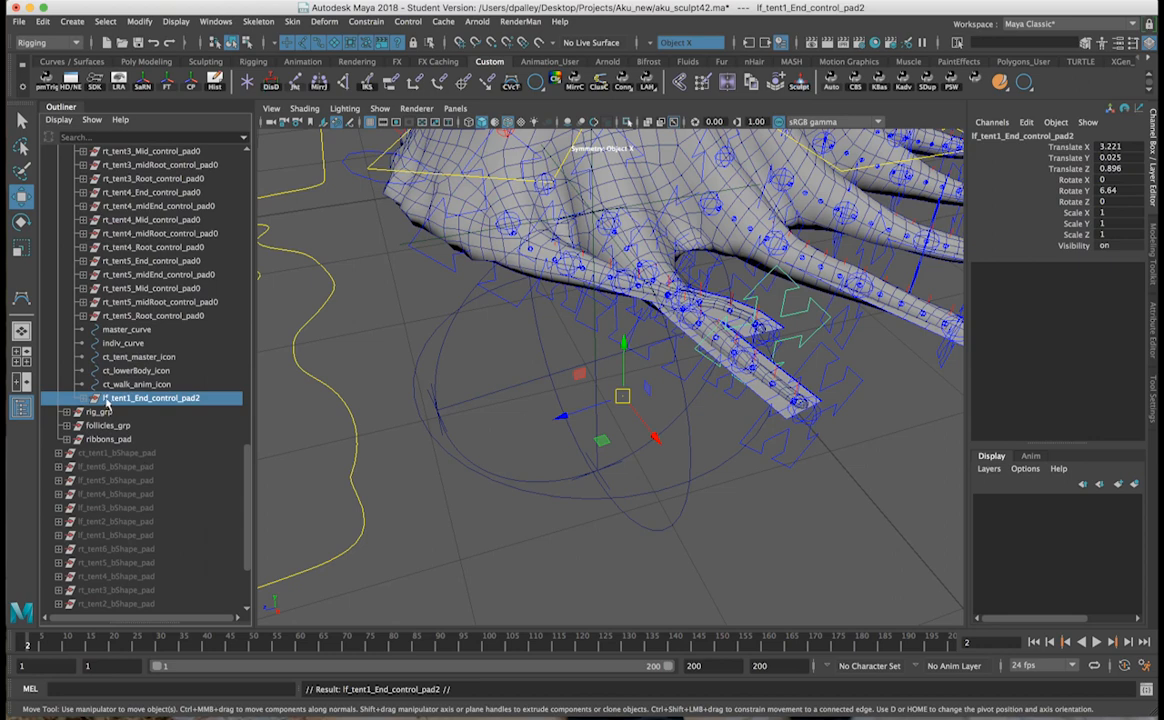
Step: Delete the child nodes inside the duplicated lf_tent1_End_control_pad2 group, keeping only the empty group
click(83, 399)
click(136, 411)
key(Delete)
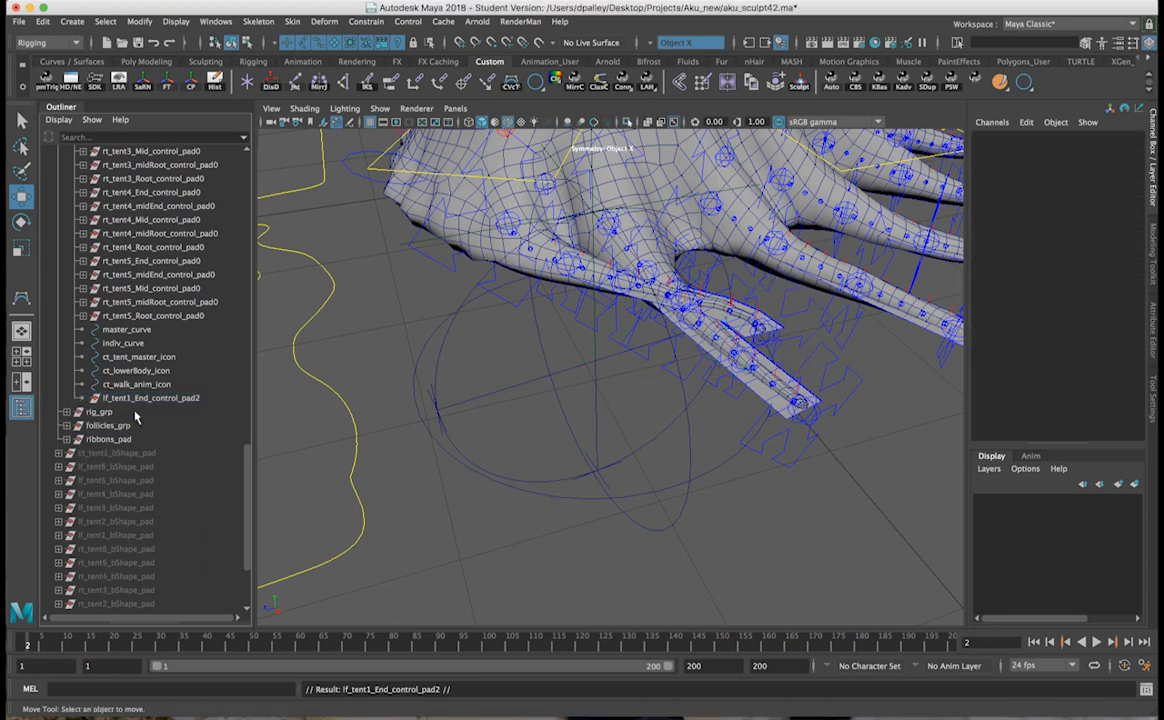
Step: Parent the lf_tent1_End_control_pad2 group under lf_tent1_End_control_pad0
click(138, 399)
scroll(160, 410, up, 10)
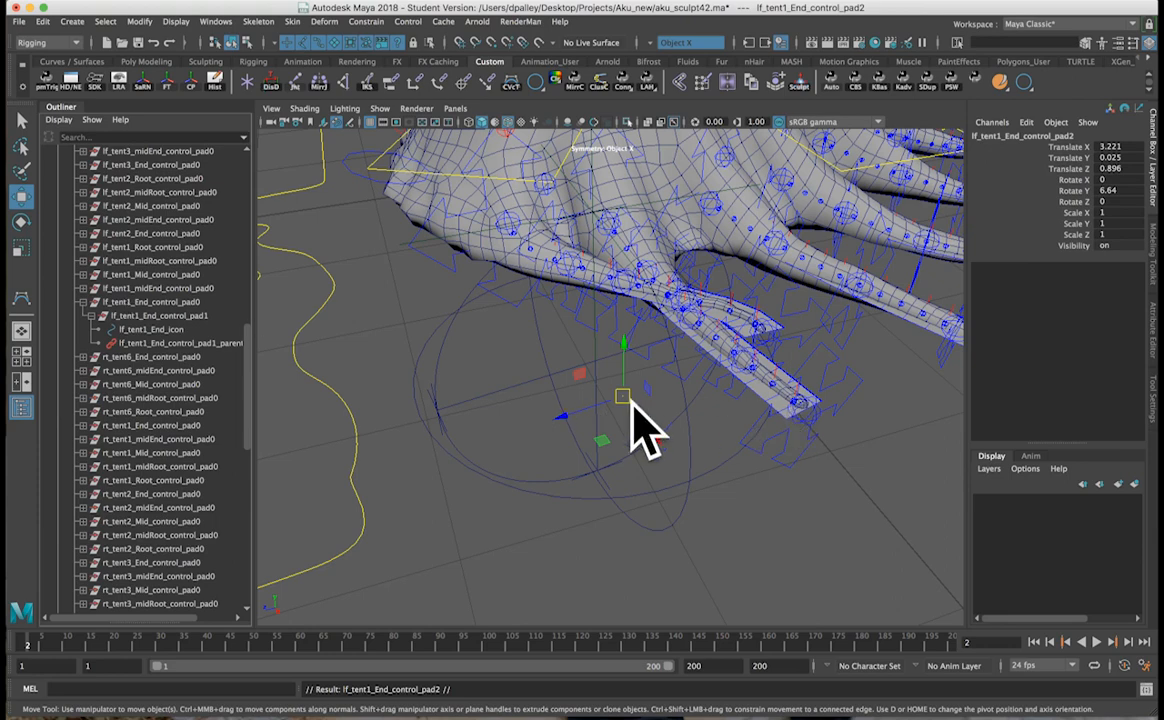
click(151, 302)
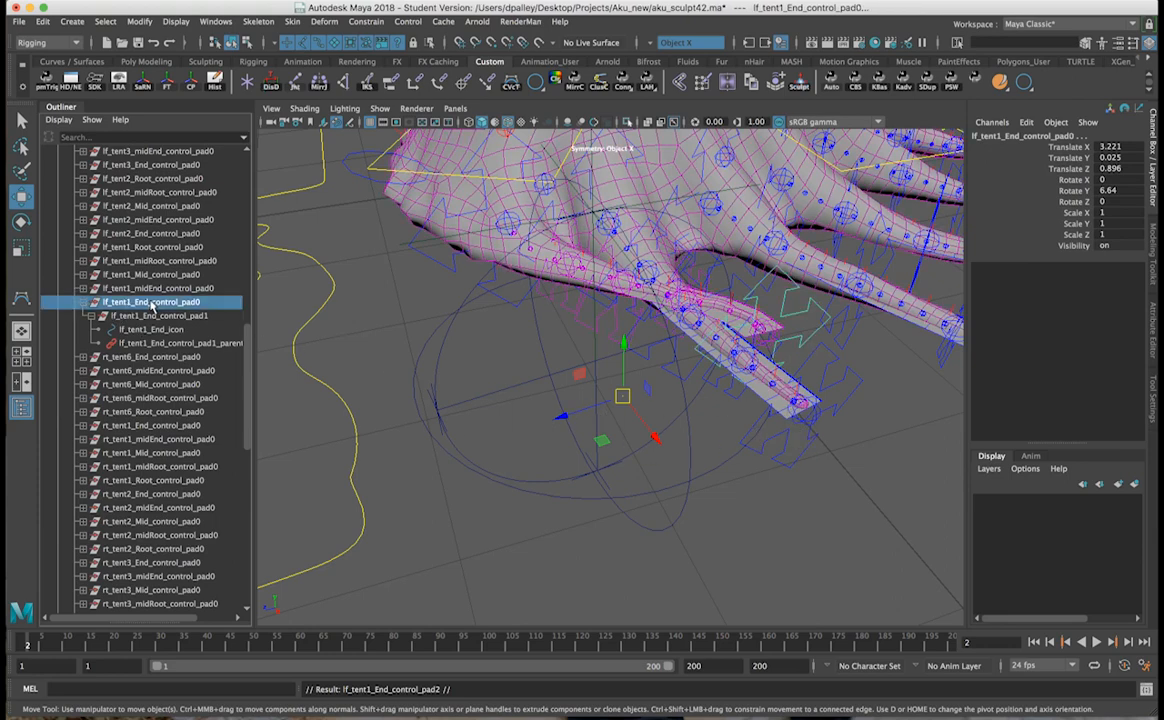
key(p)
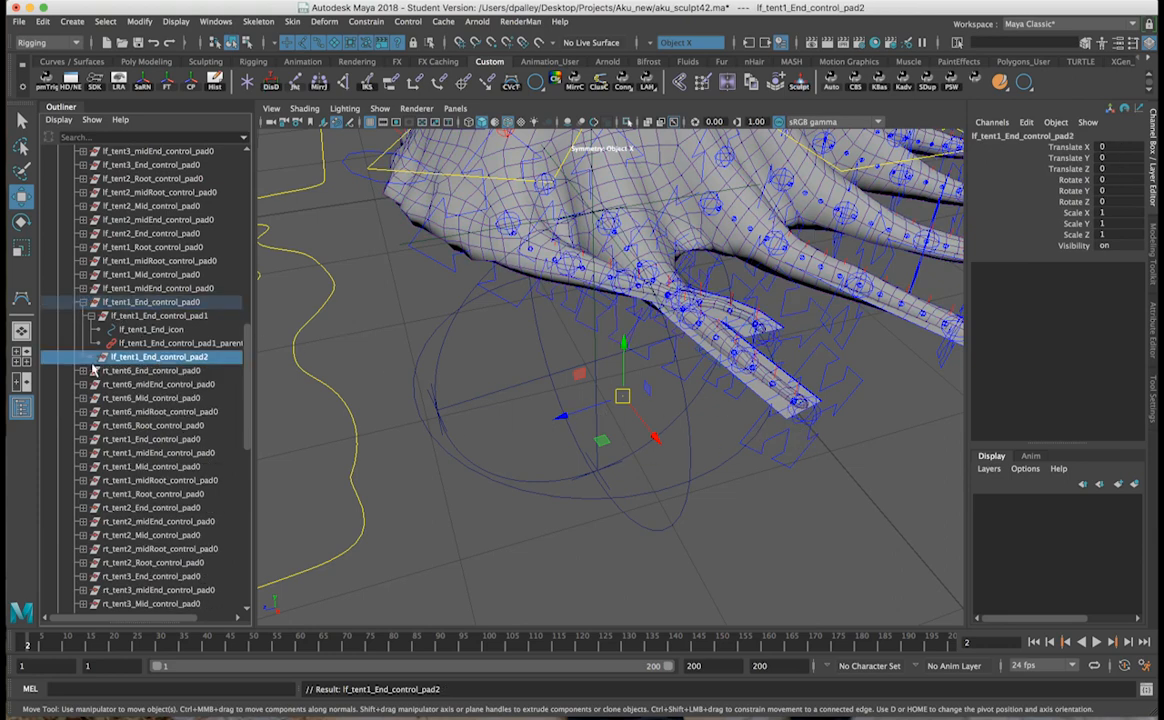
Step: Rename the lf_tent1_End_control_pad2 group as lf_tent1_animRef_pad
alt+drag(566, 340, 646, 384)
click(165, 303)
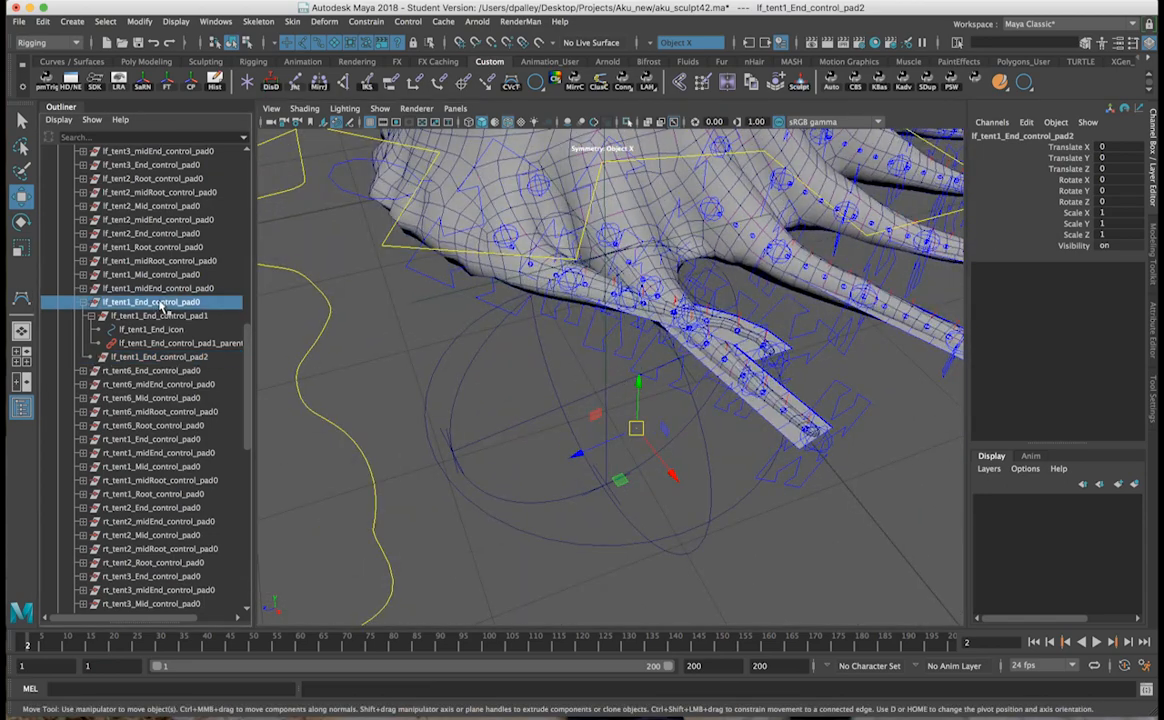
double_click(176, 357)
click(156, 357)
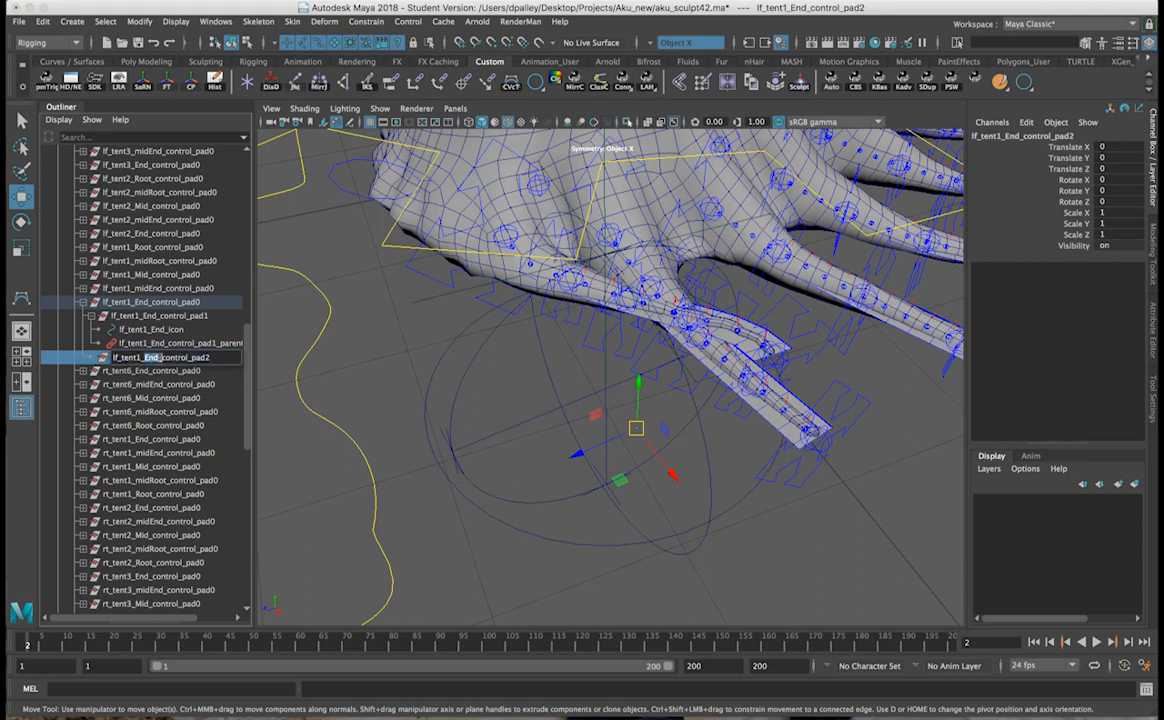
drag(161, 357, 191, 357)
text(an)
key(BackSpace)
key(Return)
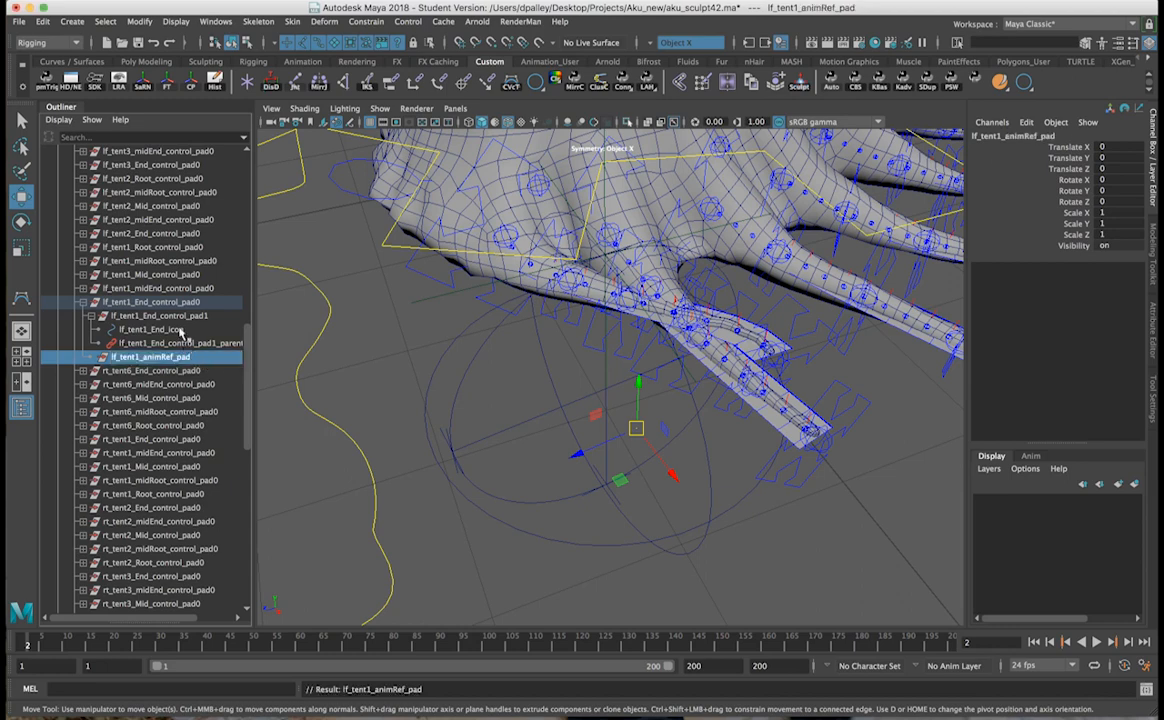
Step: Compare the placement of lf_tent1_animRef_pad and lf_tent1_End_control_pad1, and delete the existing parent constraint under lf_tent1_End_control_pad1
click(155, 301)
click(178, 357)
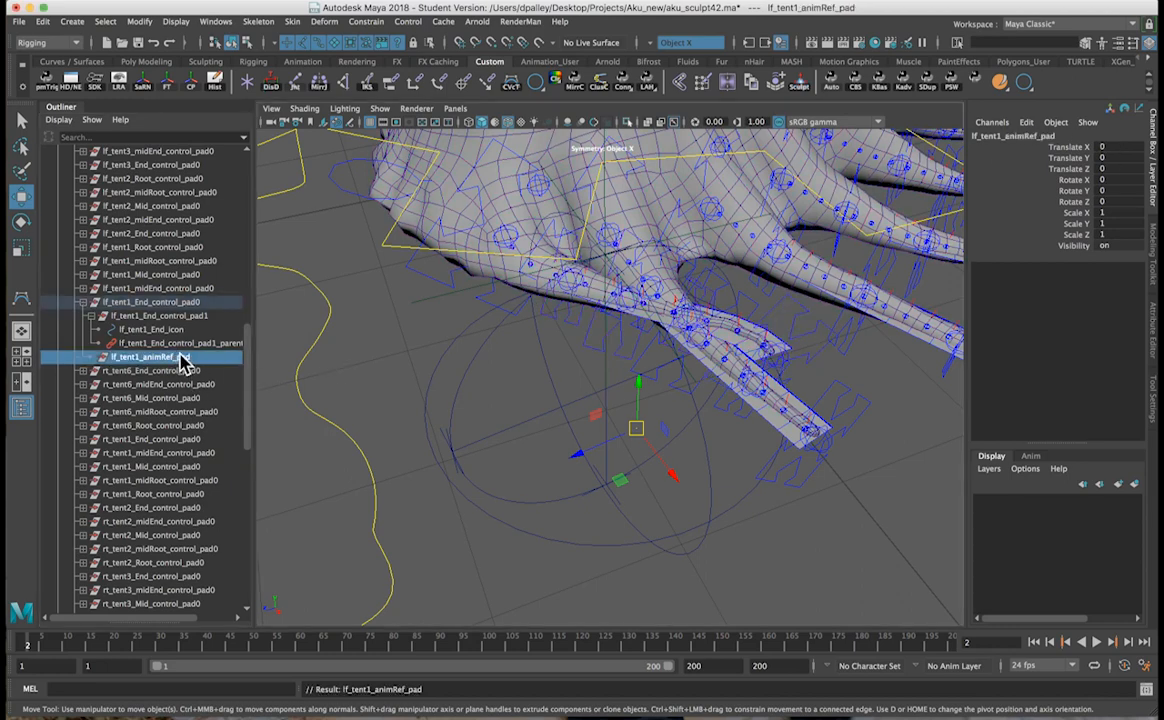
click(180, 316)
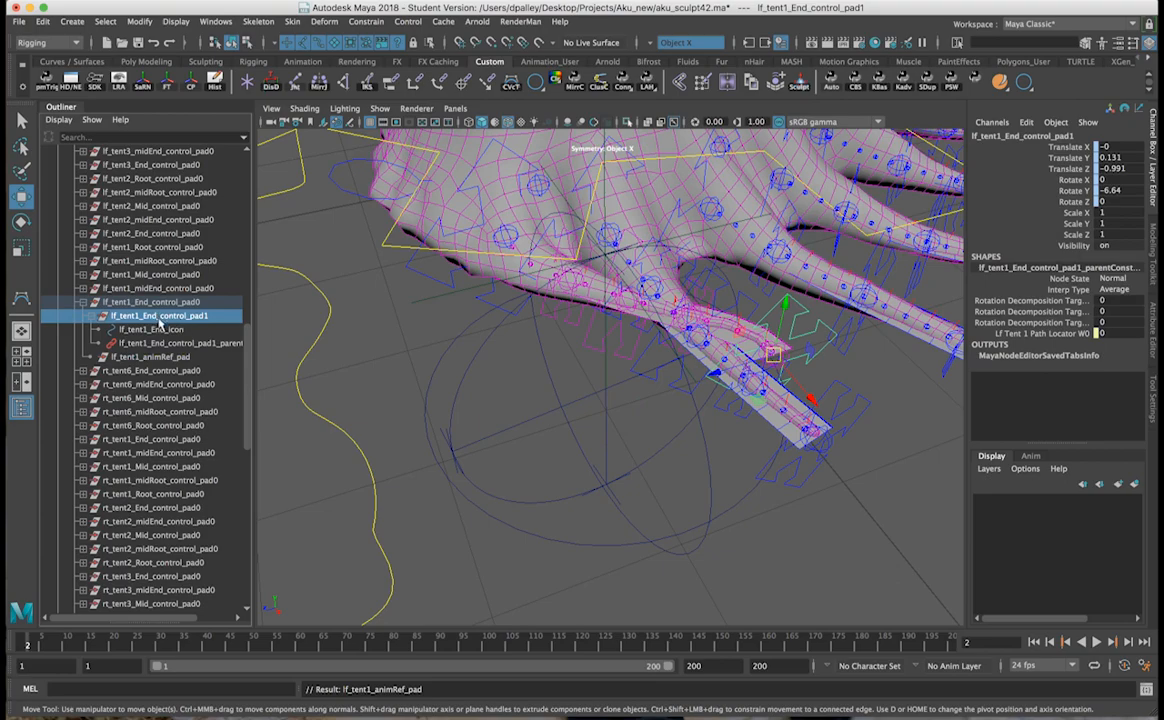
click(160, 357)
mouse_move(730, 421)
alt+mouse_down()
mouse_move(630, 412)
mouse_move(733, 428)
alt+mouse_up()
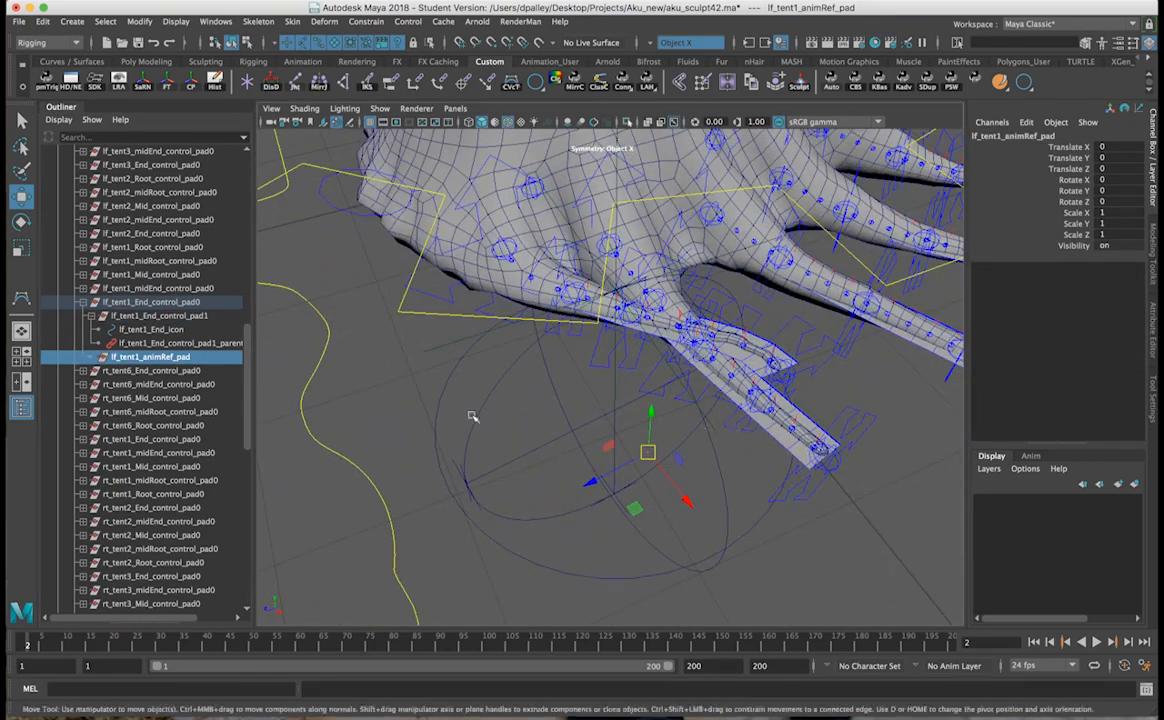
click(201, 343)
key(Delete)
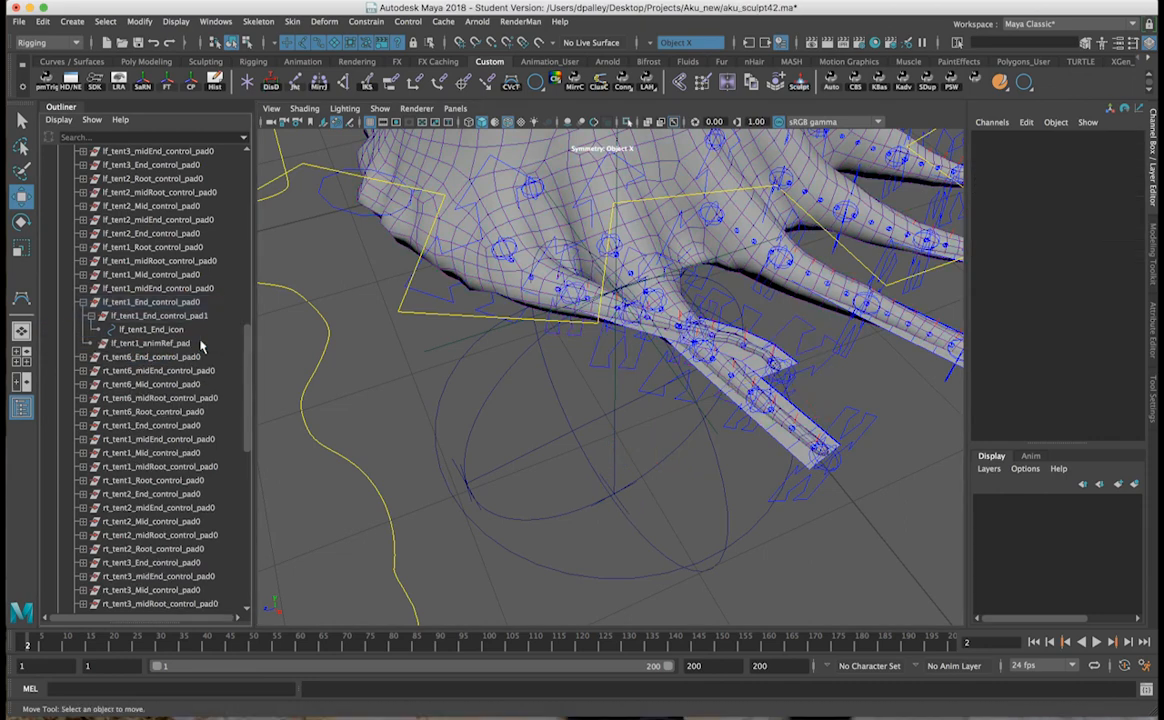
Step: Parent-constrain lf_tent1_End_control_pad1 to both lf_tent1_path_locator and lf_tent1_animRef_pad, and select the resulting constraint in the Outliner
alt+drag(596, 299, 587, 266)
click(581, 268)
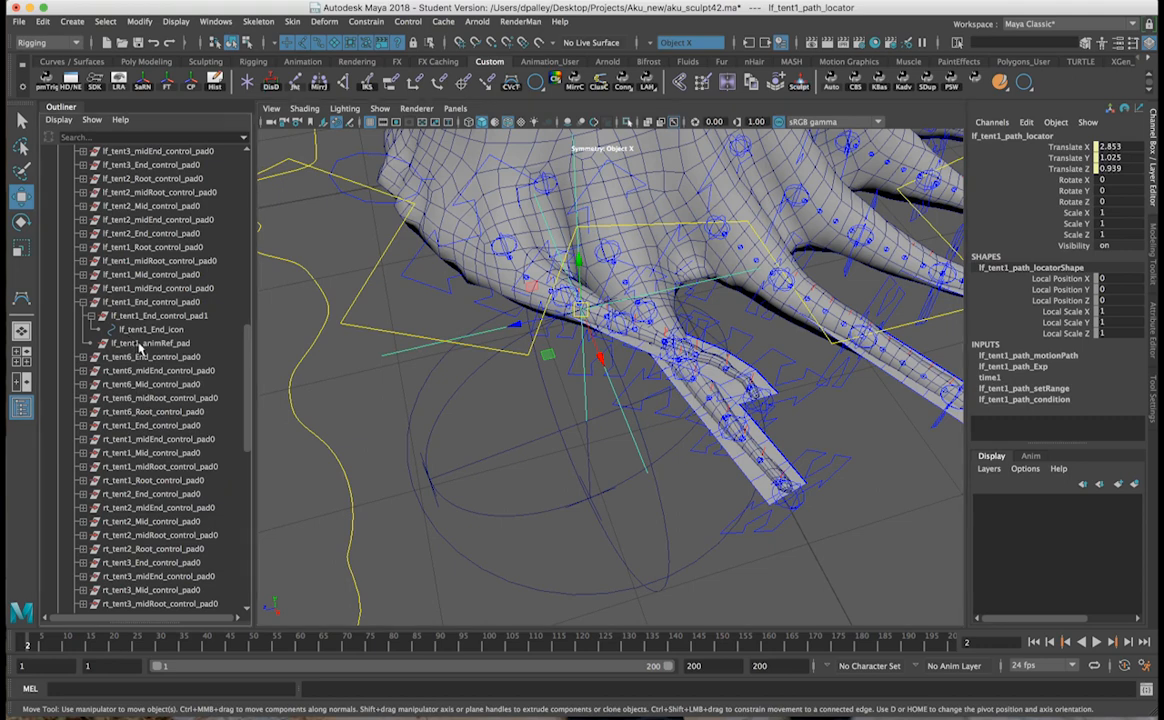
click(146, 343)
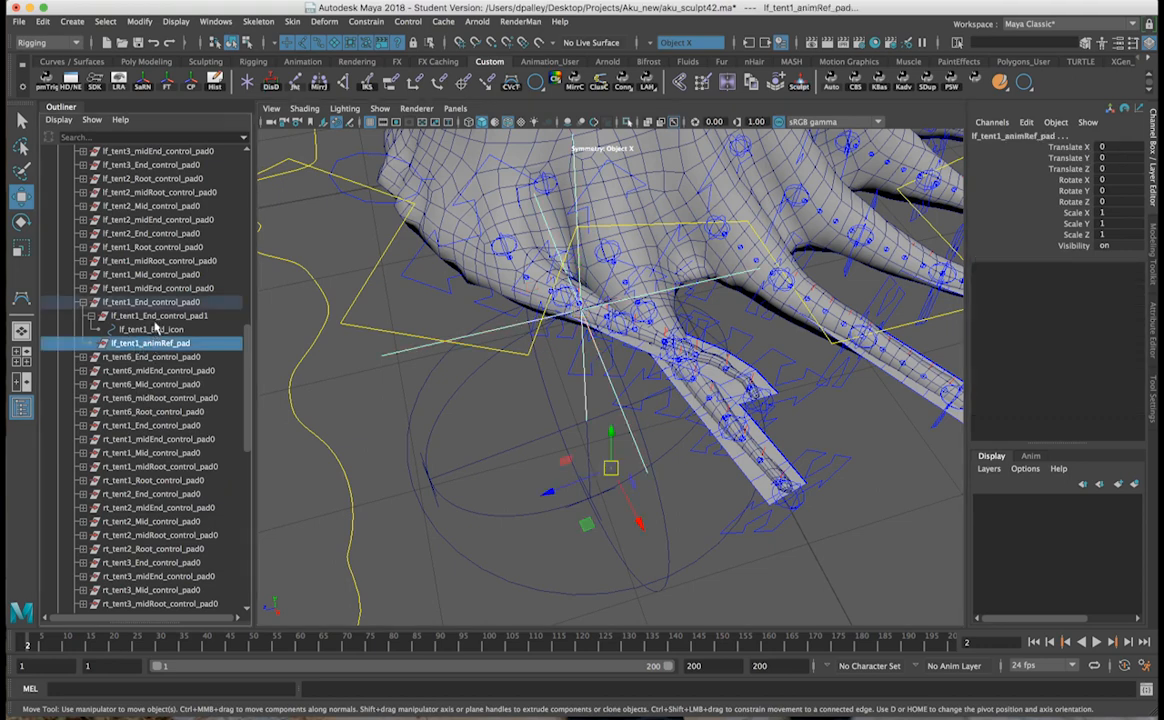
ctrl+click(158, 316)
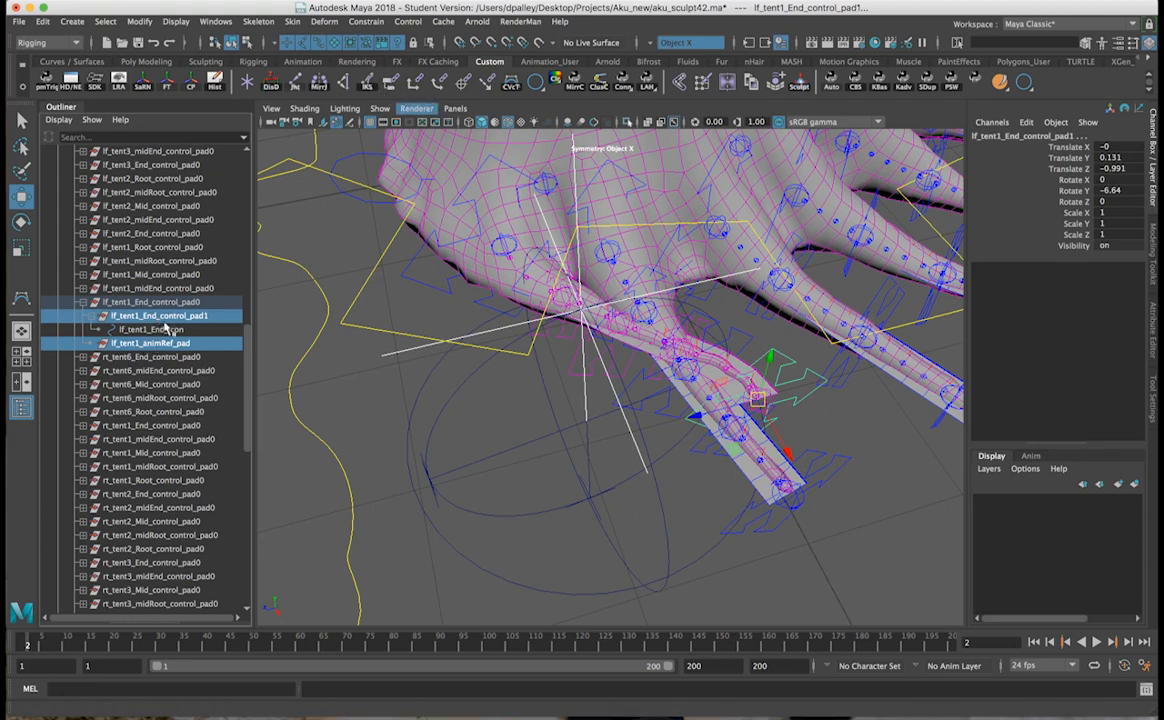
click(392, 84)
alt+drag(572, 335, 643, 325)
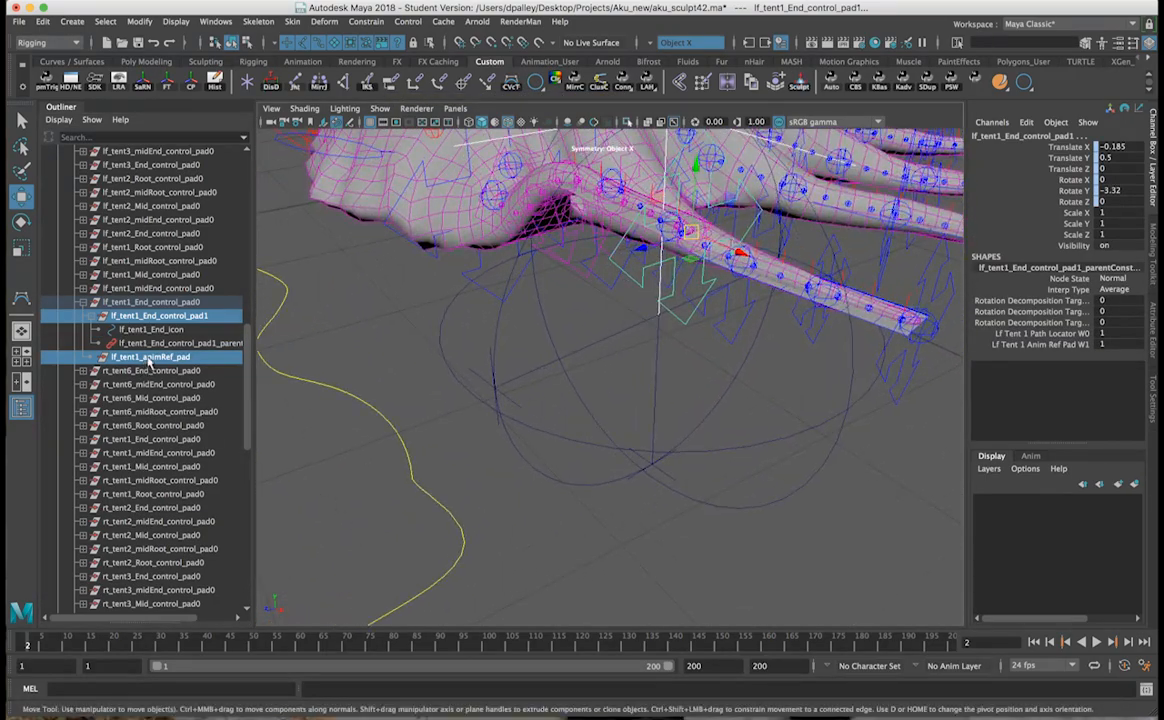
click(145, 343)
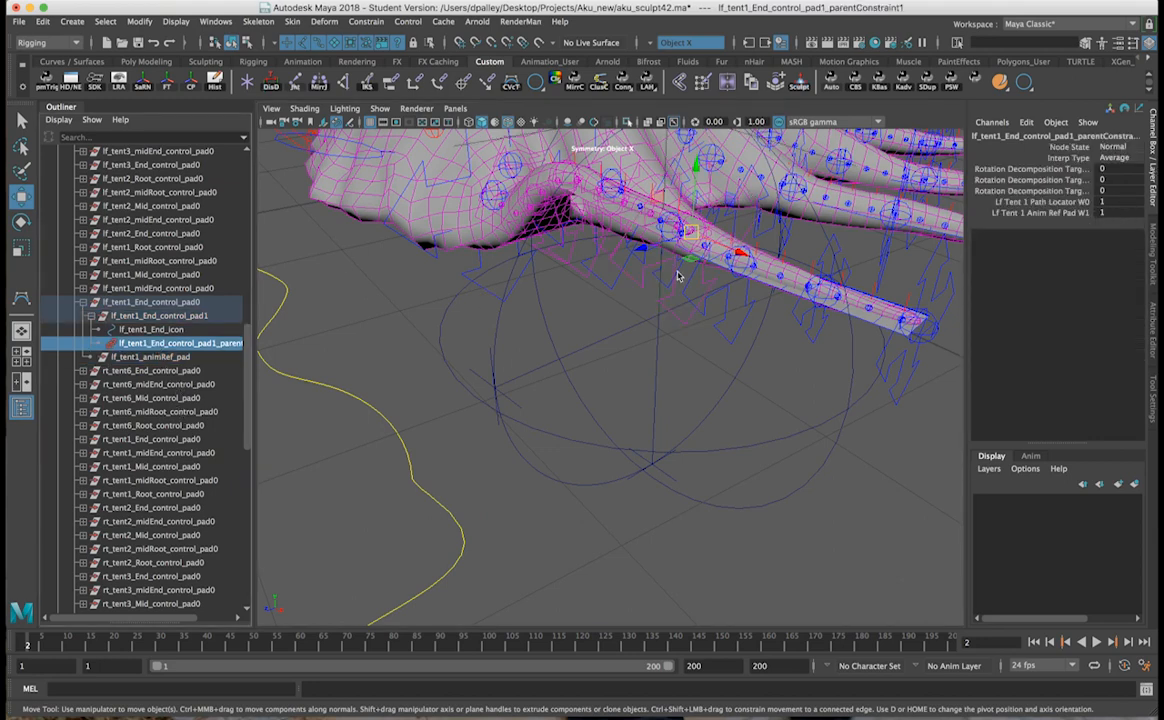
alt+drag(667, 375, 631, 395)
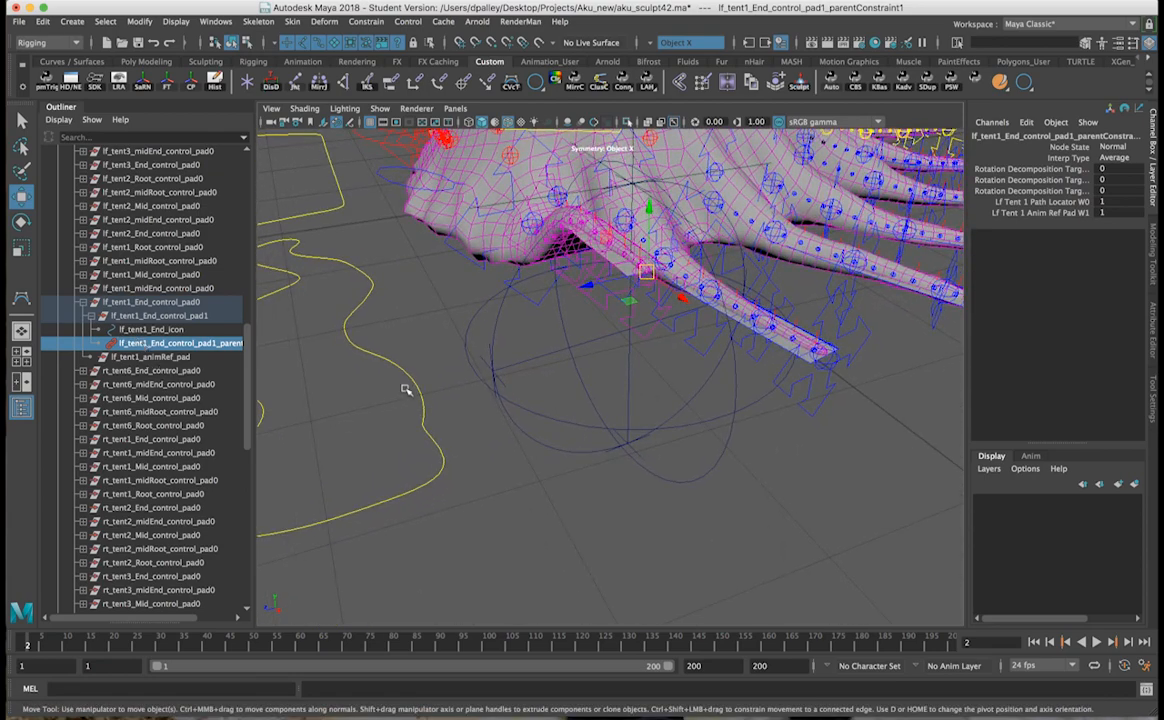
alt+right_drag(405, 392, 447, 421)
alt+middle_drag(426, 412, 548, 407)
alt+drag(548, 407, 365, 316)
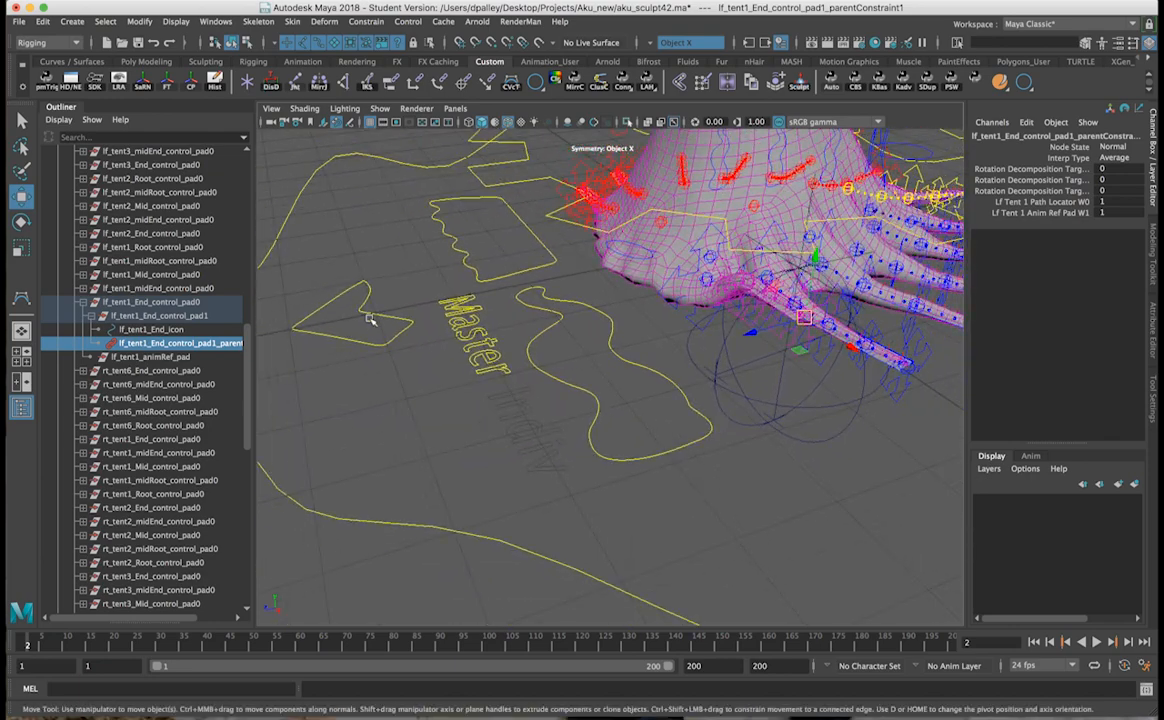
click(345, 345)
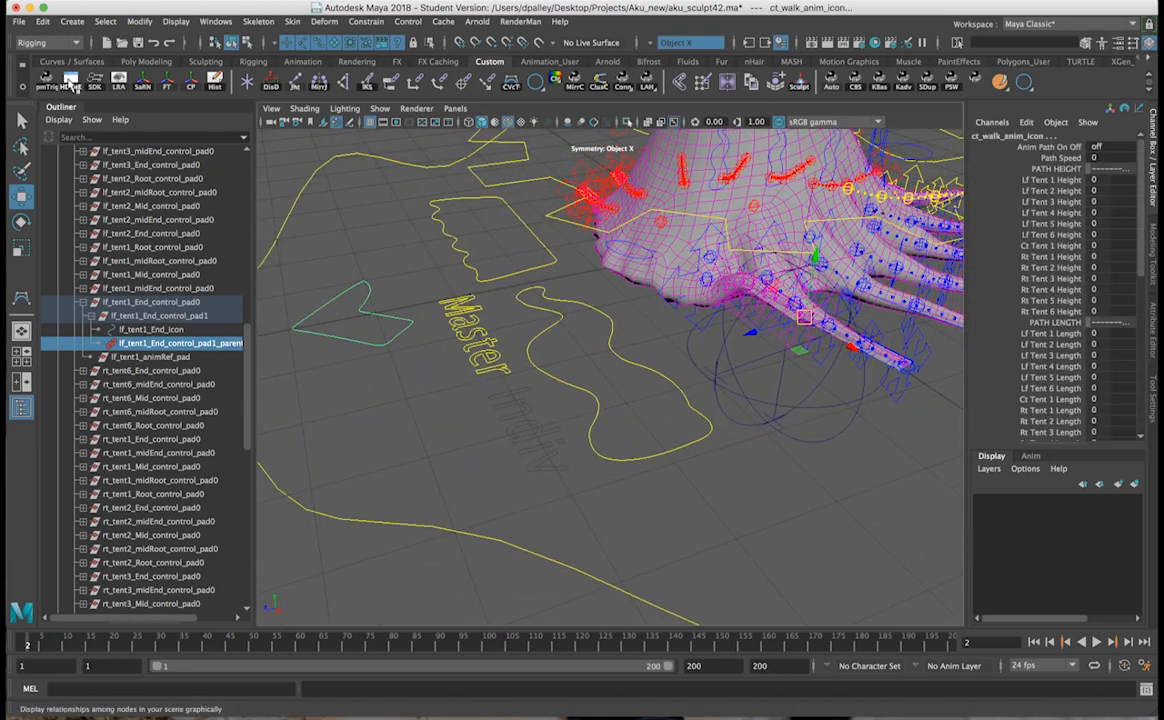
click(70, 85)
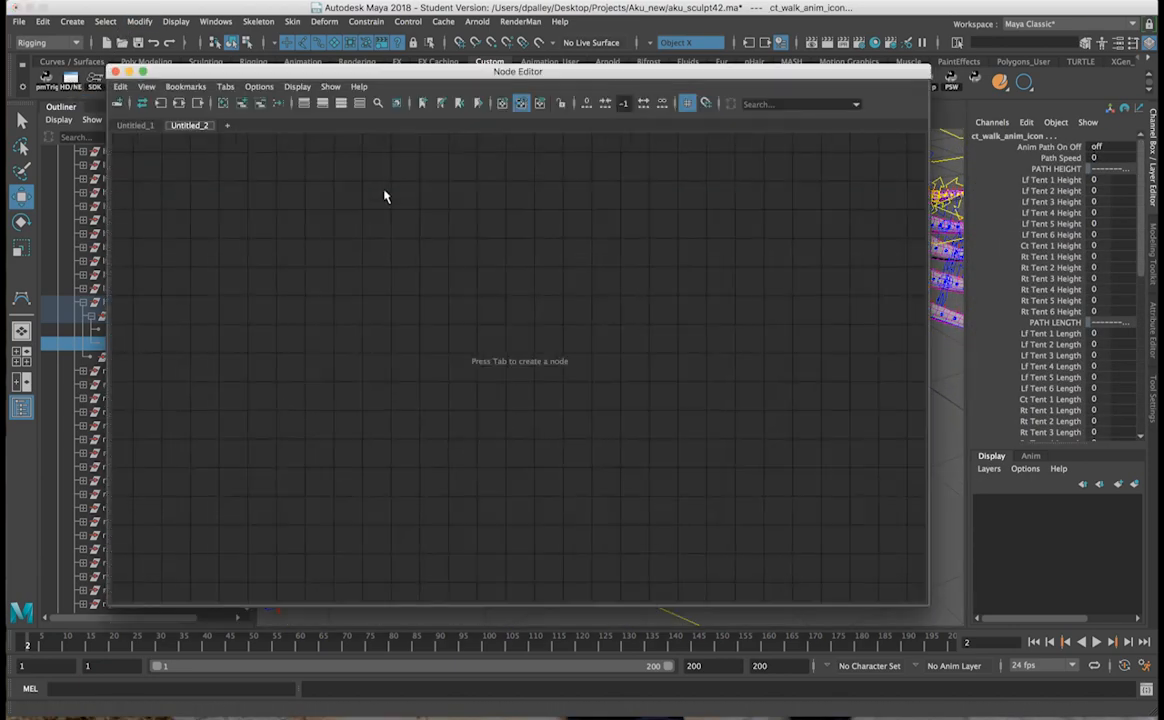
click(224, 103)
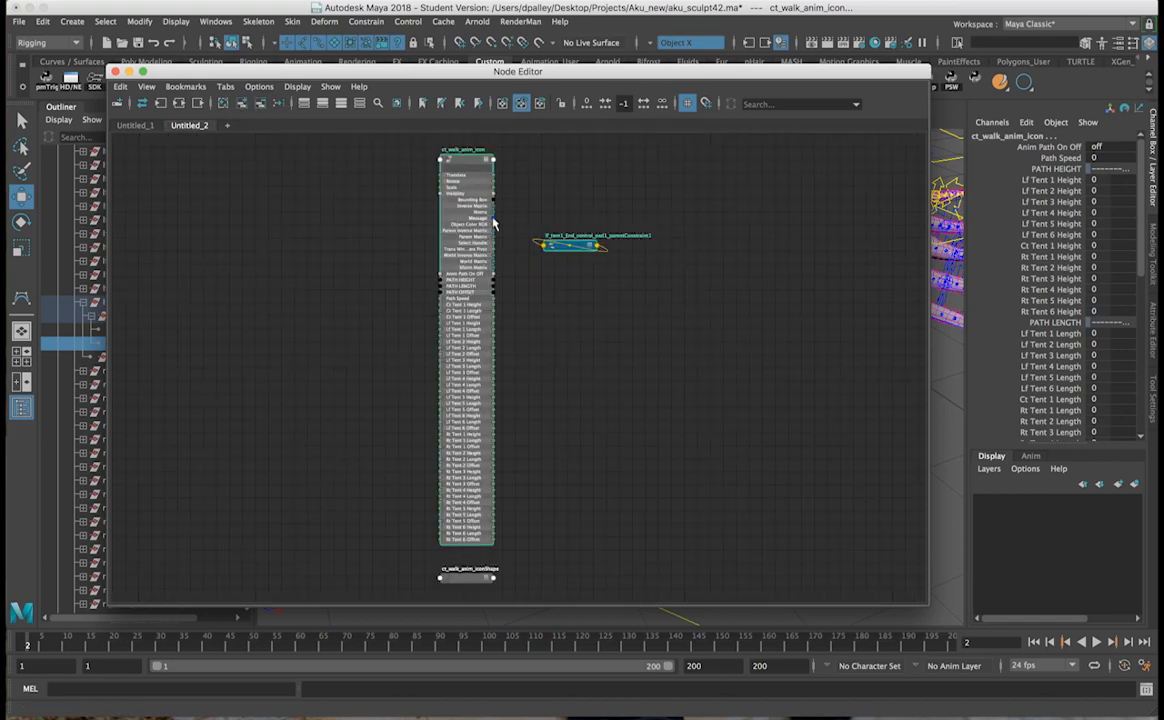
scroll(640, 290, up, 3)
click(540, 179)
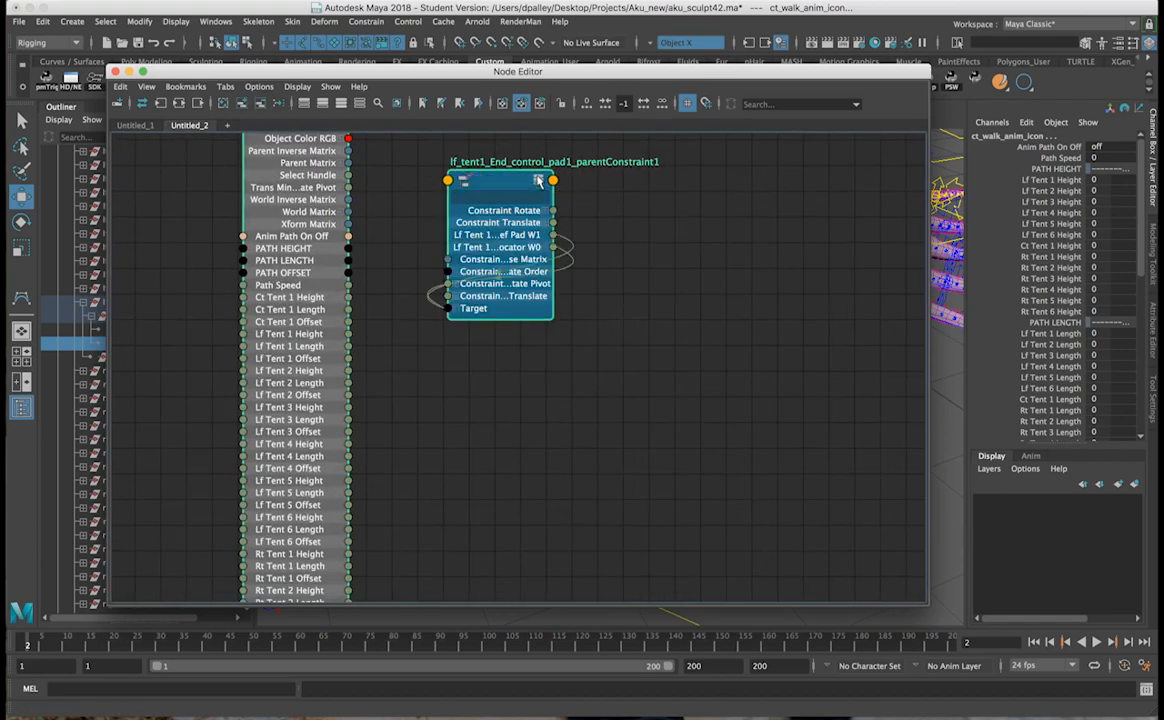
click(540, 179)
alt+middle_drag(497, 186, 539, 194)
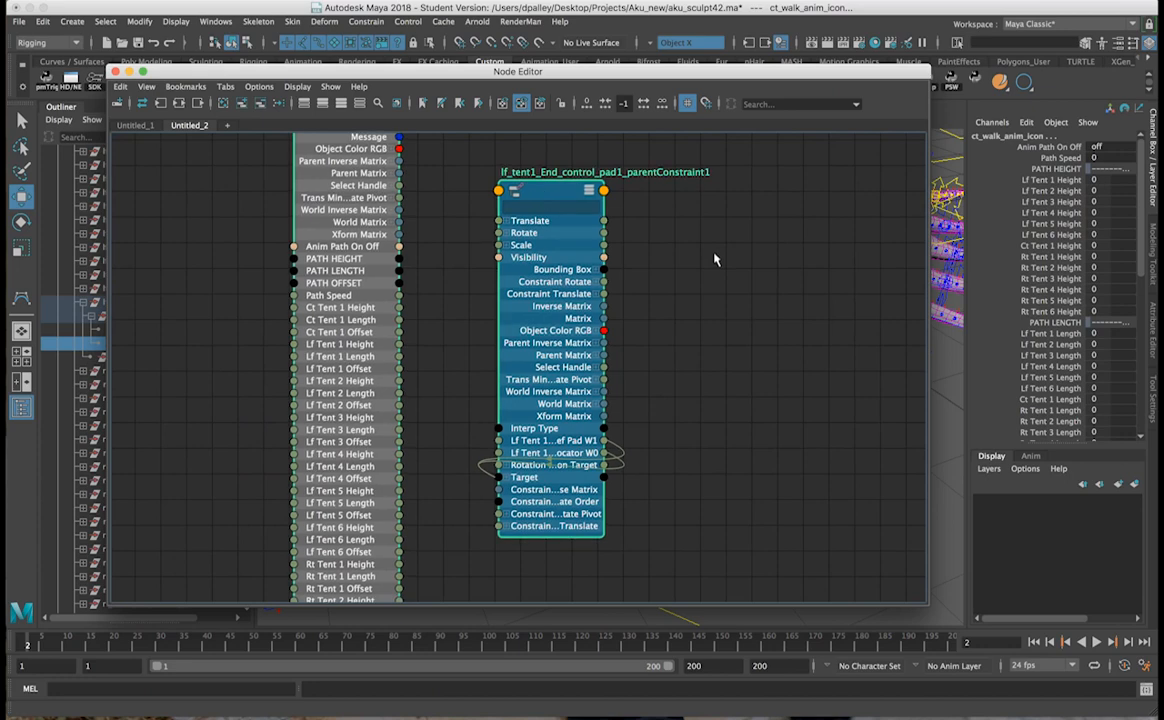
click(715, 257)
drag(556, 201, 577, 166)
click(481, 283)
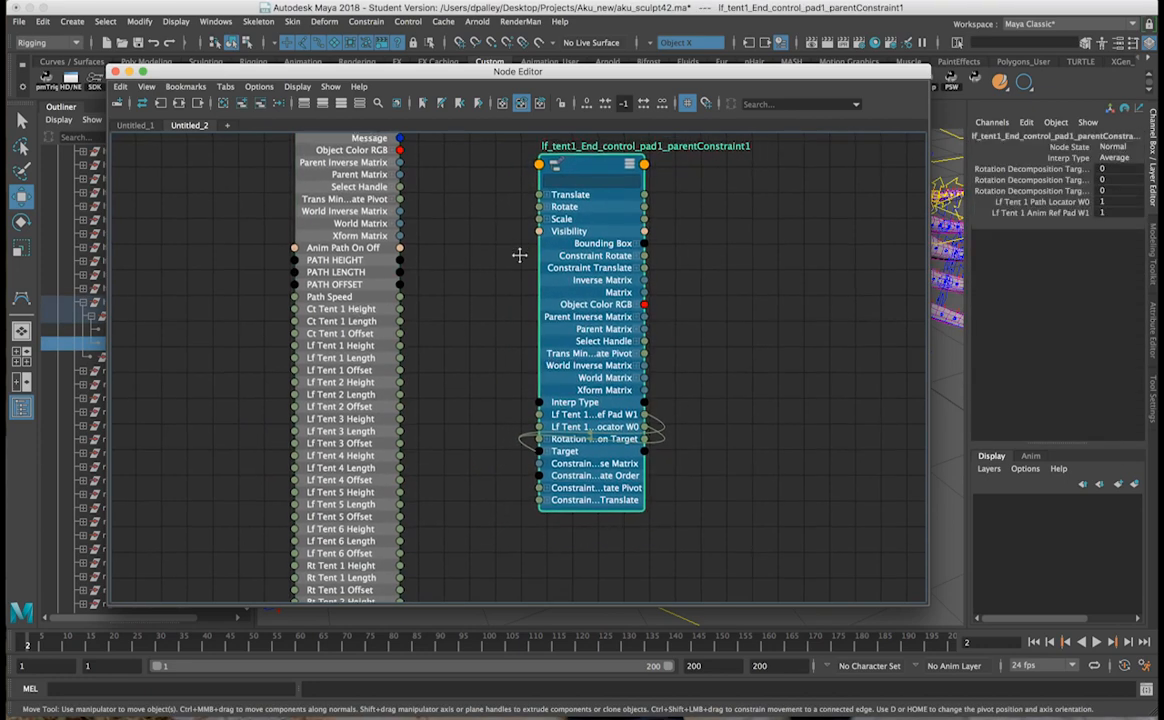
alt+middle_drag(519, 253, 520, 264)
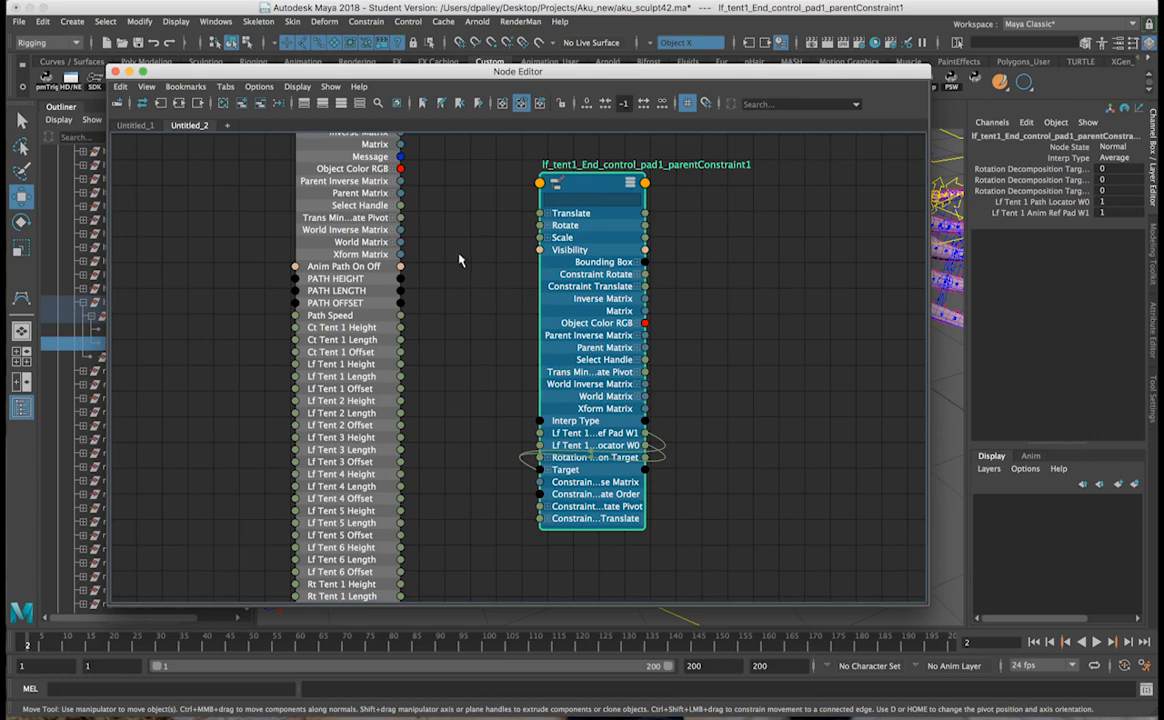
drag(467, 72, 413, 556)
alt+drag(566, 366, 570, 407)
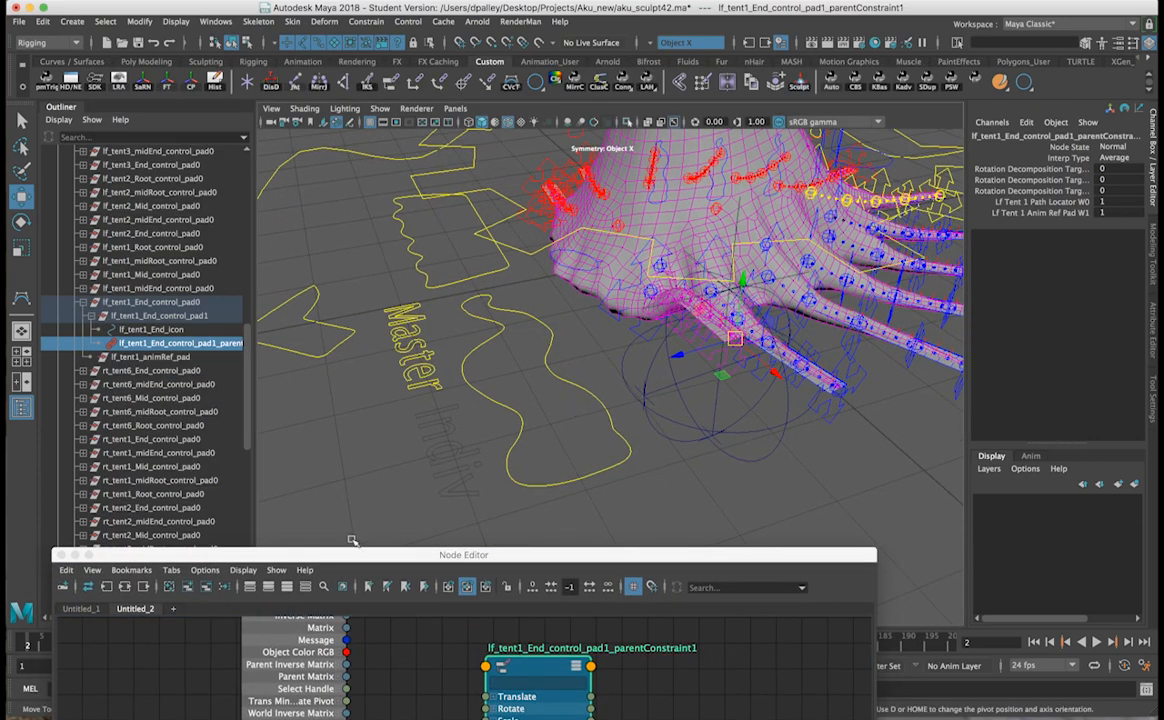
click(62, 555)
Step: Set up Set Driven Key with the lf_tent1_End_control_pad1 parent constraint as driven and ct_walk_anim_icon's Anim Path On Off as driver
mouse_move(640, 437)
alt+mouse_down()
mouse_move(585, 433)
mouse_move(618, 442)
alt+mouse_up()
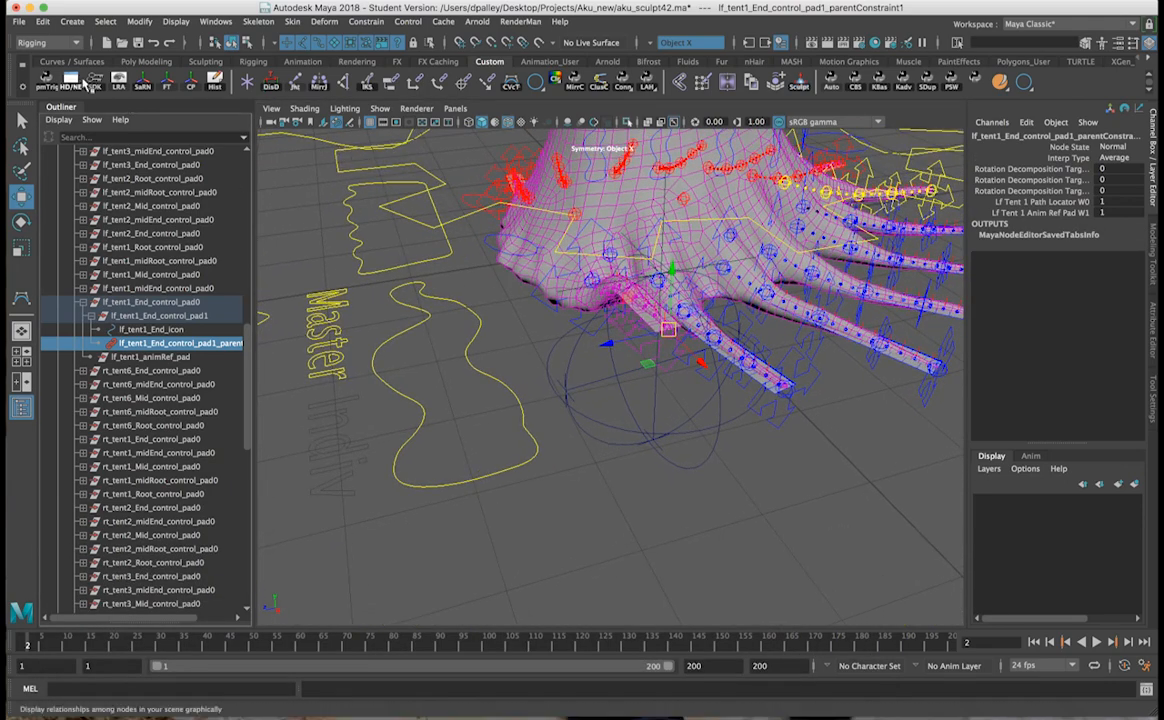
click(94, 82)
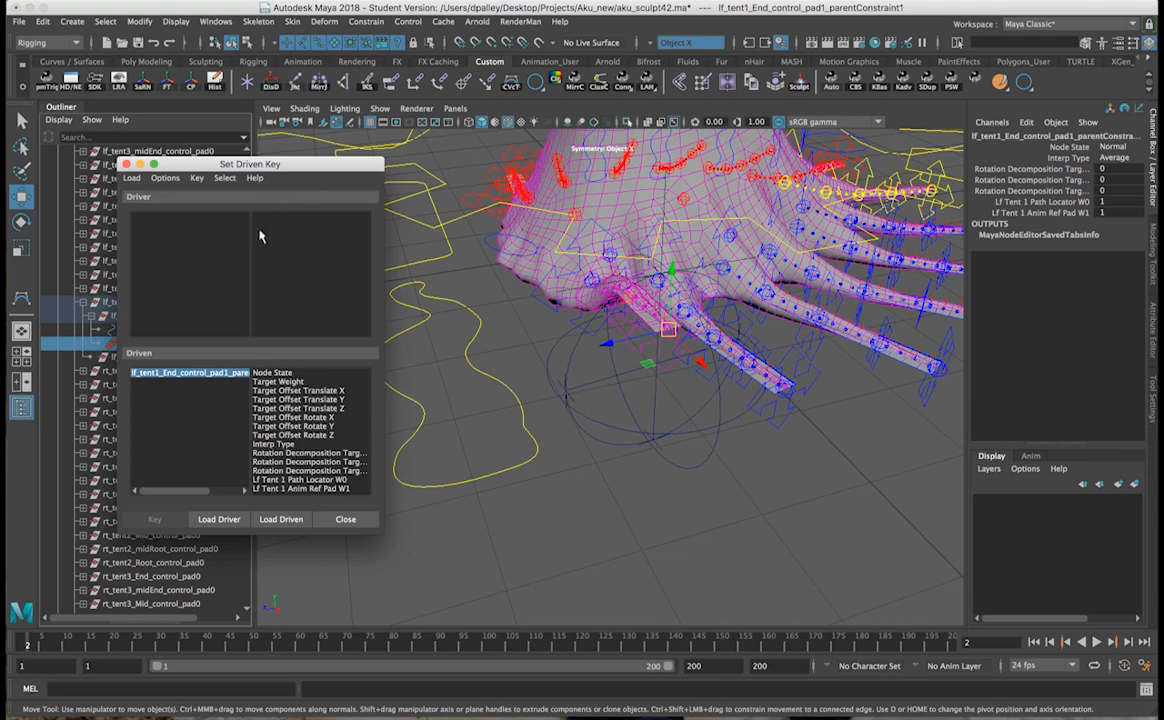
drag(326, 160, 439, 441)
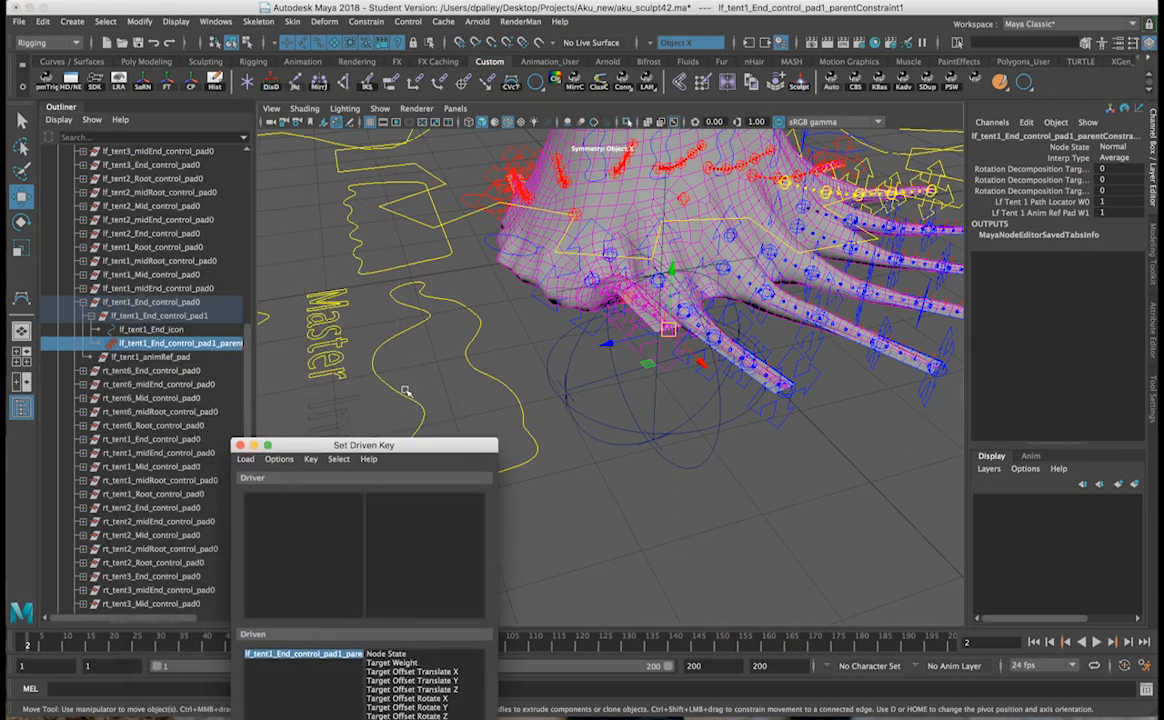
alt+drag(405, 390, 349, 322)
click(284, 300)
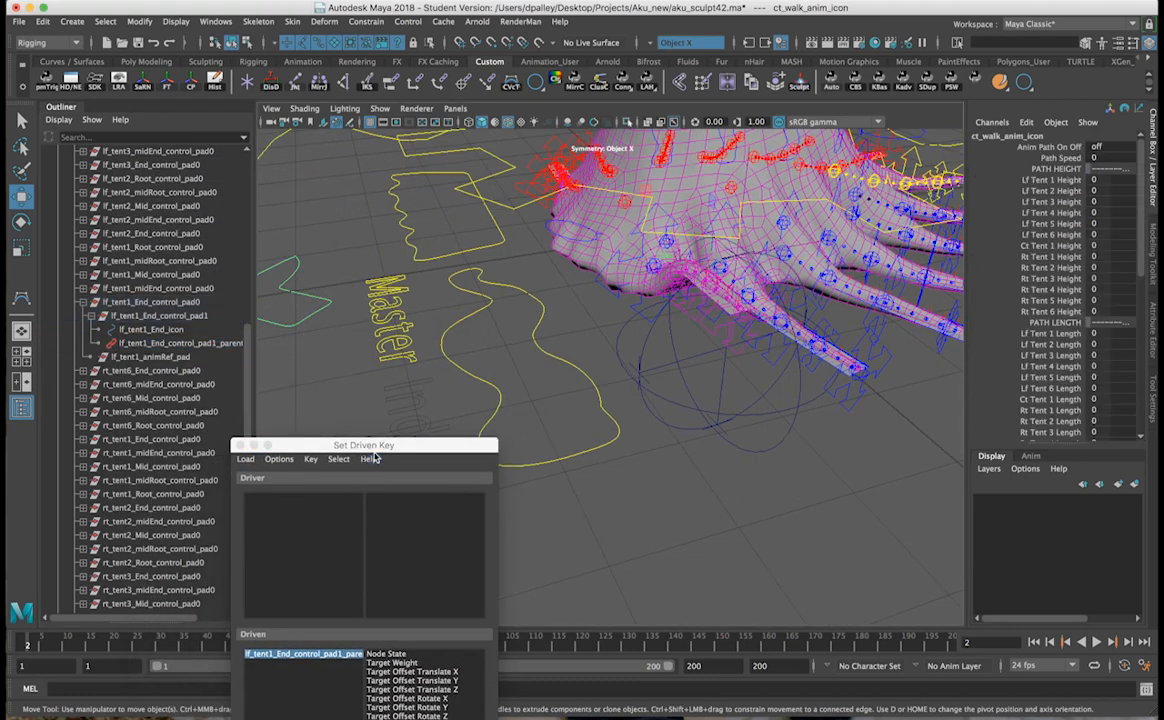
drag(370, 450, 364, 214)
click(330, 561)
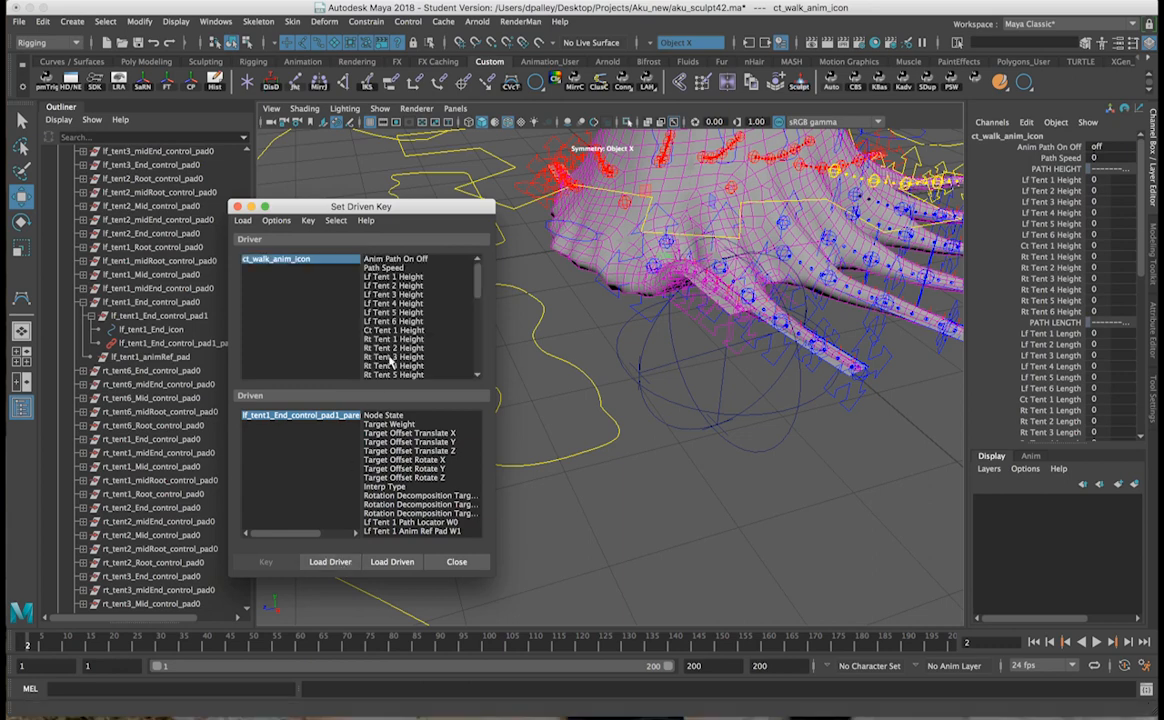
click(397, 260)
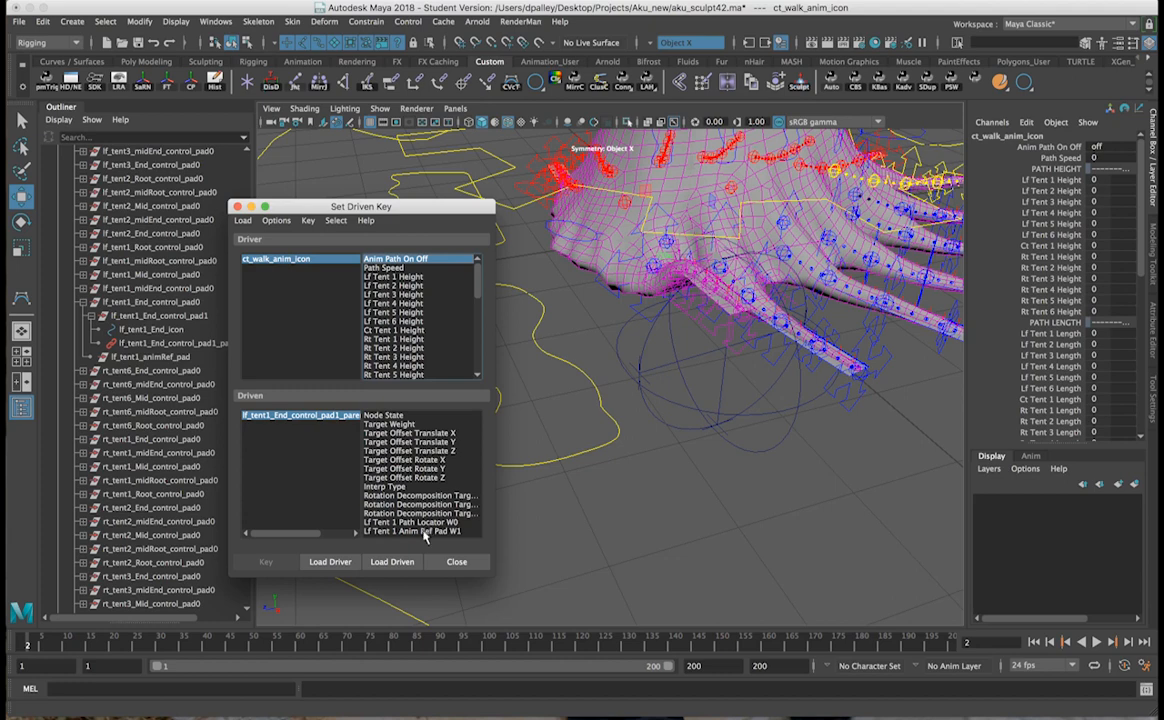
Step: Set Lf Tent 1 Path Locator W0 to 0 and key both constraint weights, W0 and W1, with Anim Path On Off at off
click(320, 415)
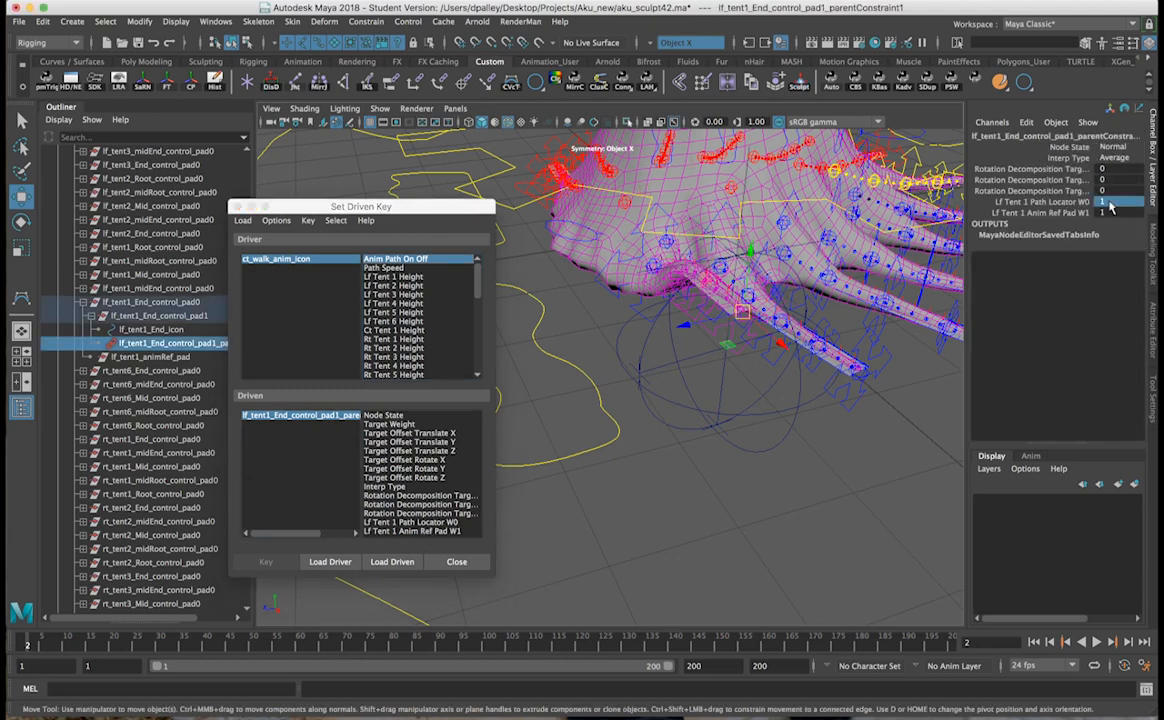
key(Return)
alt+drag(667, 396, 653, 396)
click(400, 563)
drag(410, 522, 410, 531)
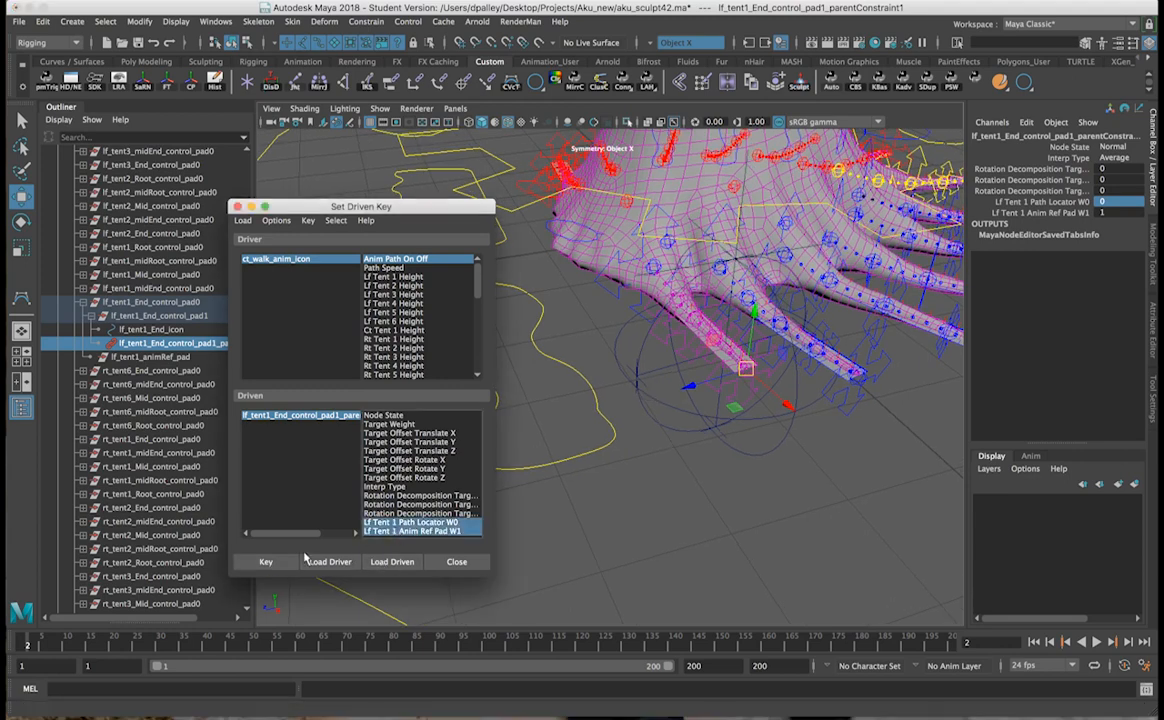
click(267, 563)
click(298, 259)
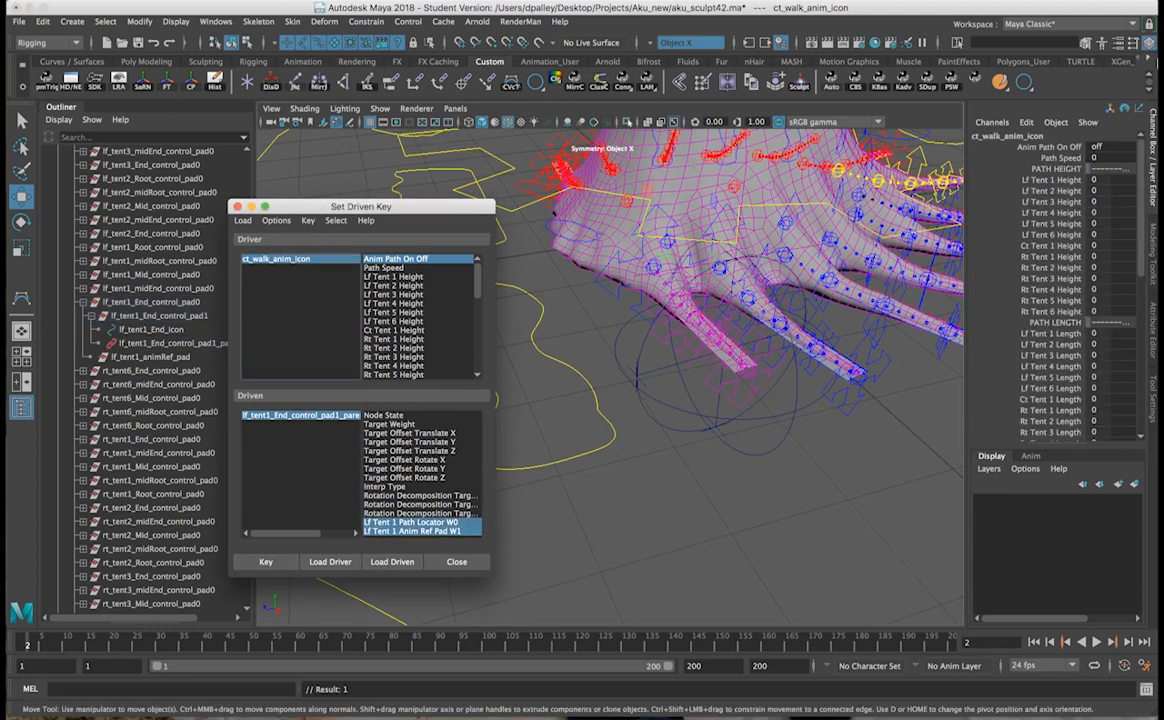
Step: Key the constraint weights with Anim Path On Off at on, Lf Tent 1 Path Locator W0 at 1 and Lf Tent 1 Anim Ref Pad W1 at 0
click(1104, 146)
key(Return)
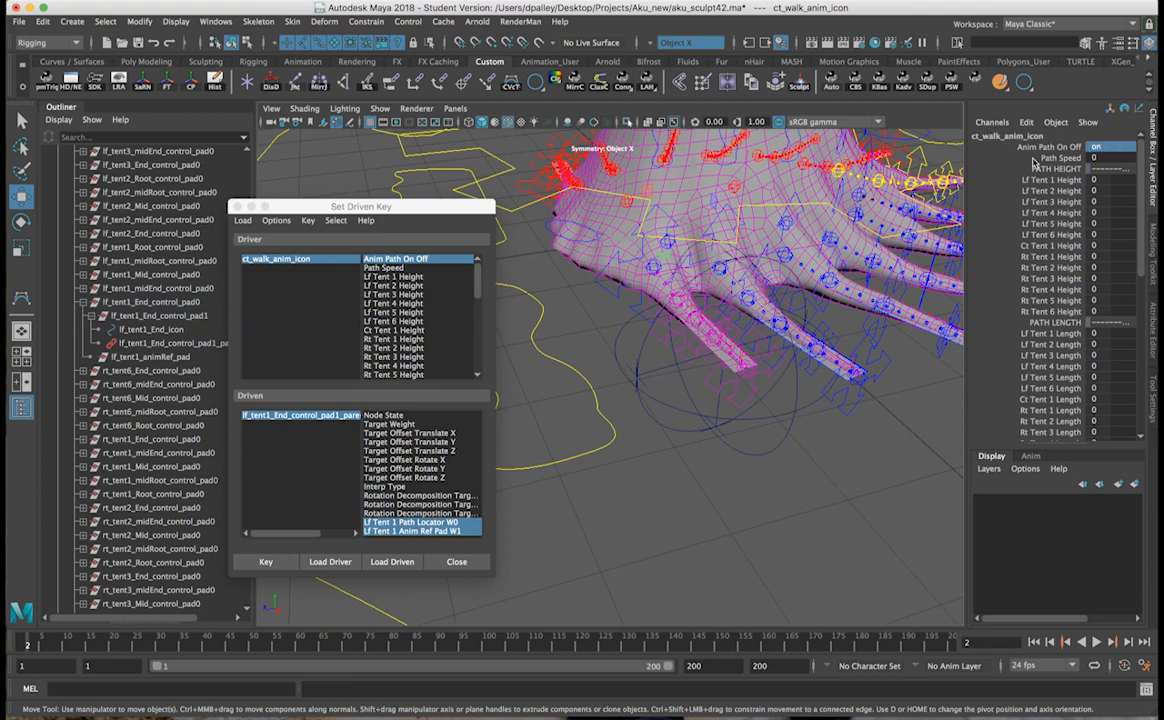
click(305, 415)
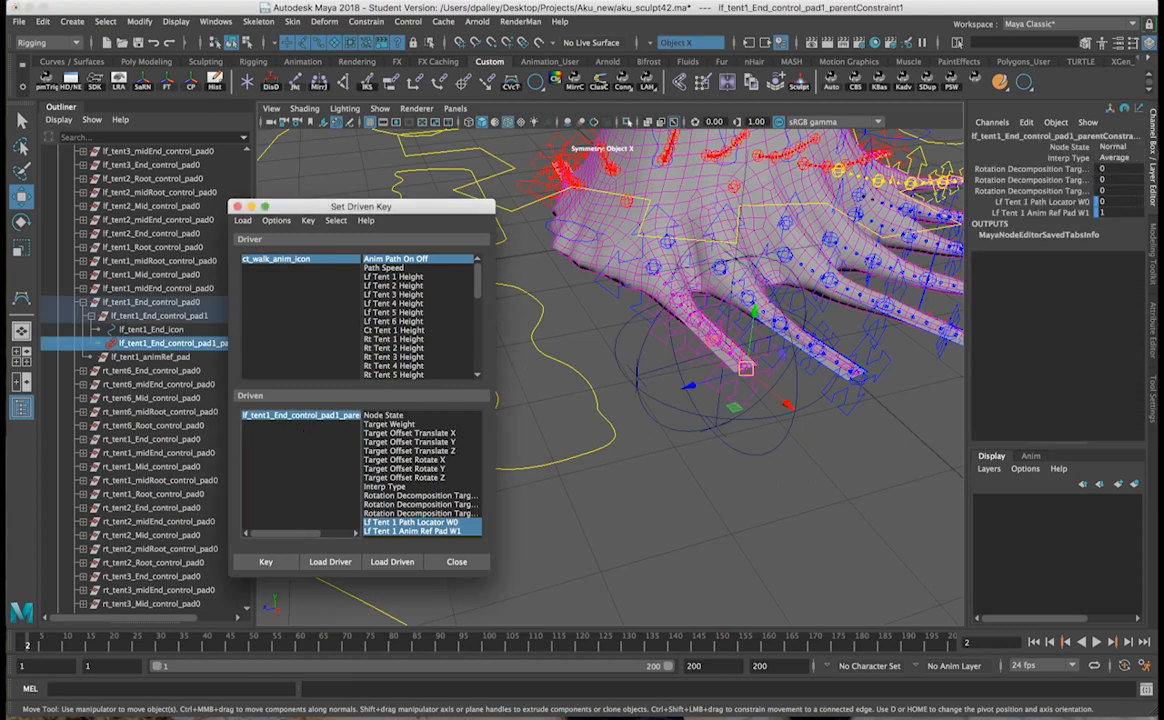
click(1104, 202)
key(Tab)
text(0)
key(Return)
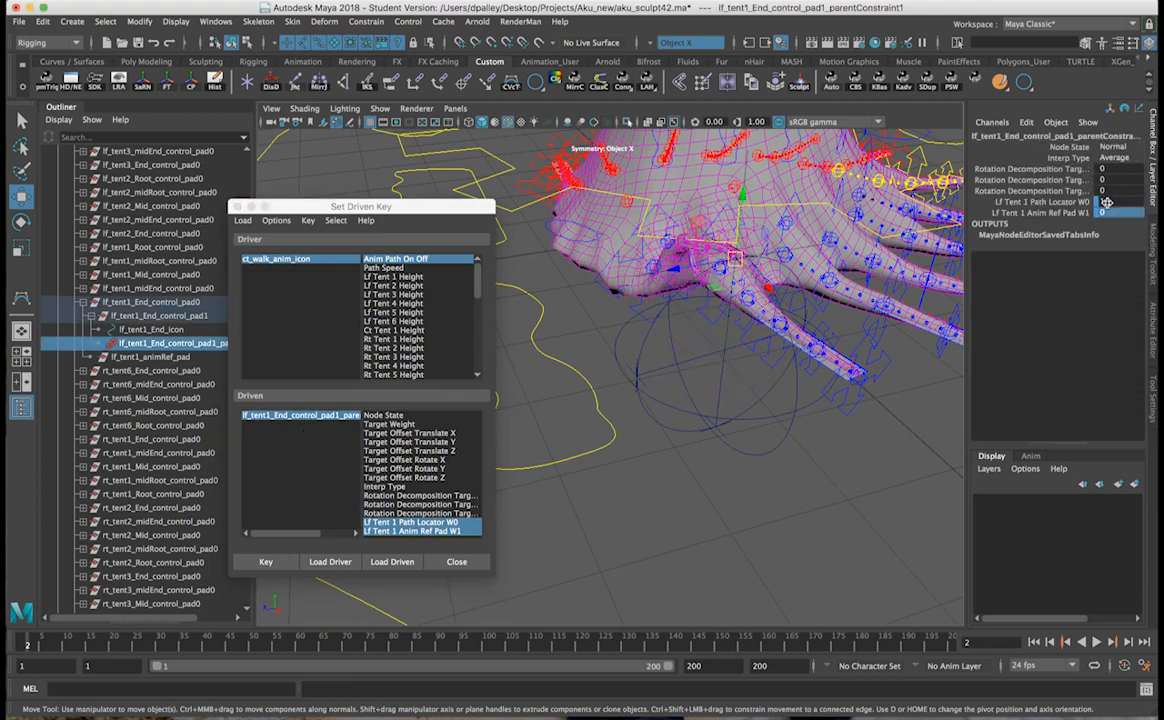
click(267, 561)
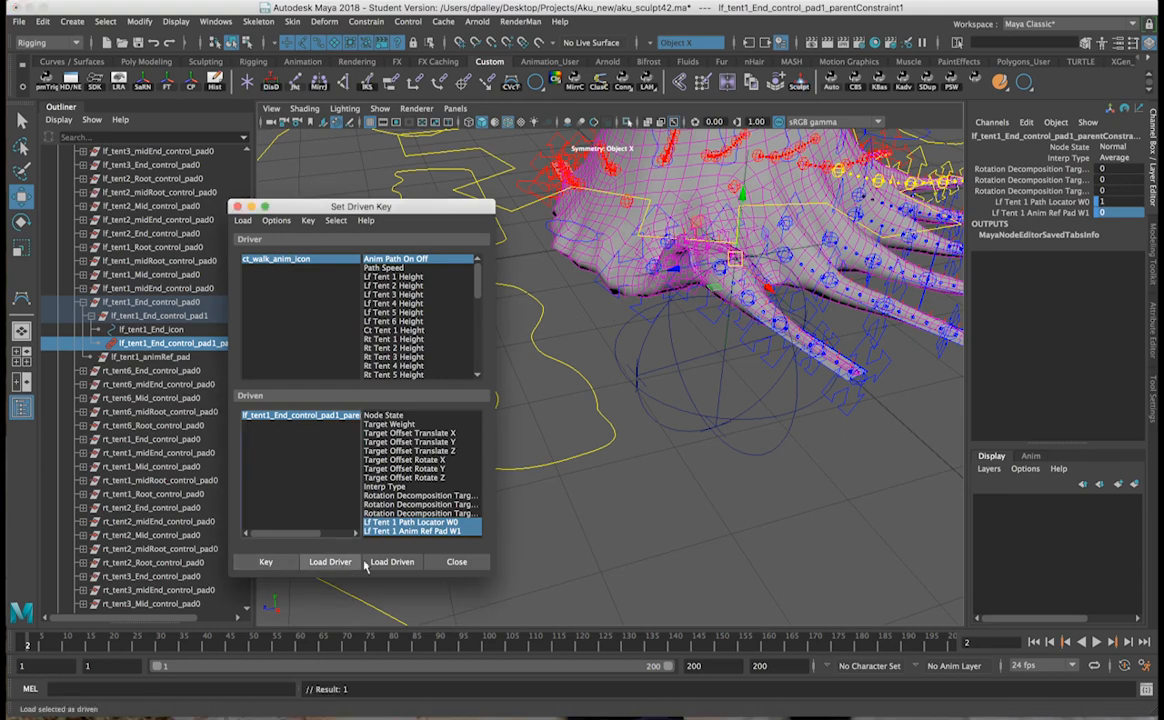
Step: Set ct_walk_anim_icon's Anim Path On Off back to off, close Set Driven Key and collapse the lf_tent1_End_control_pad0 hierarchy
click(283, 262)
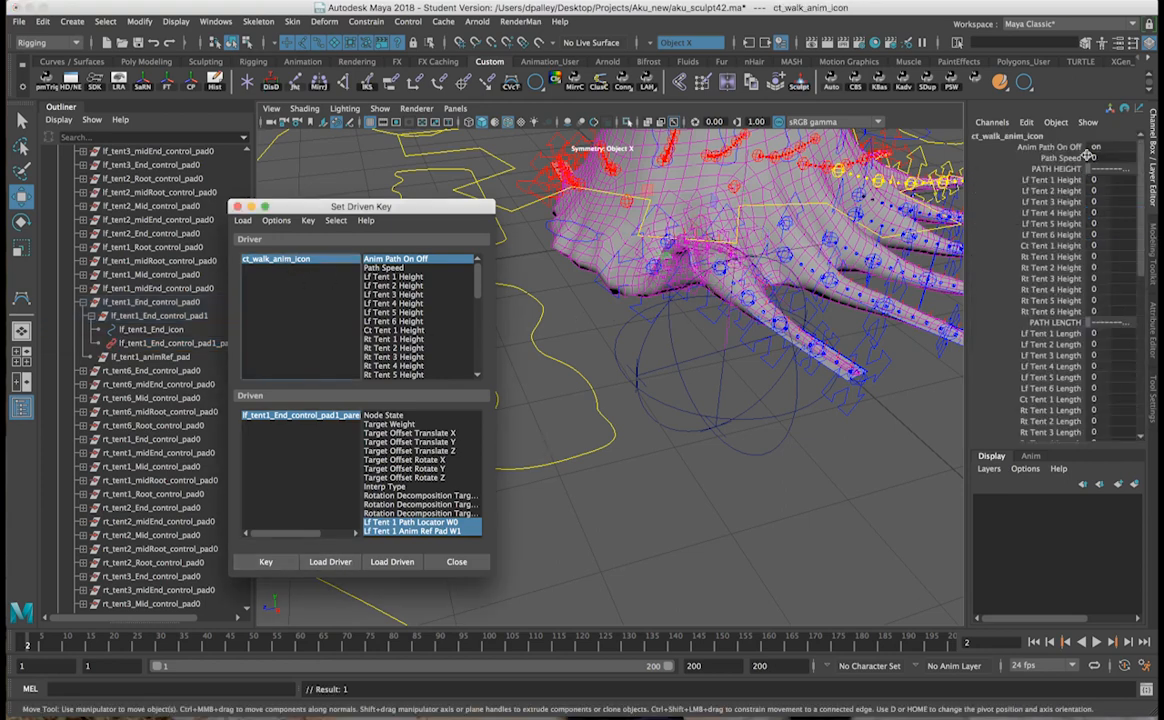
text(0)
key(Return)
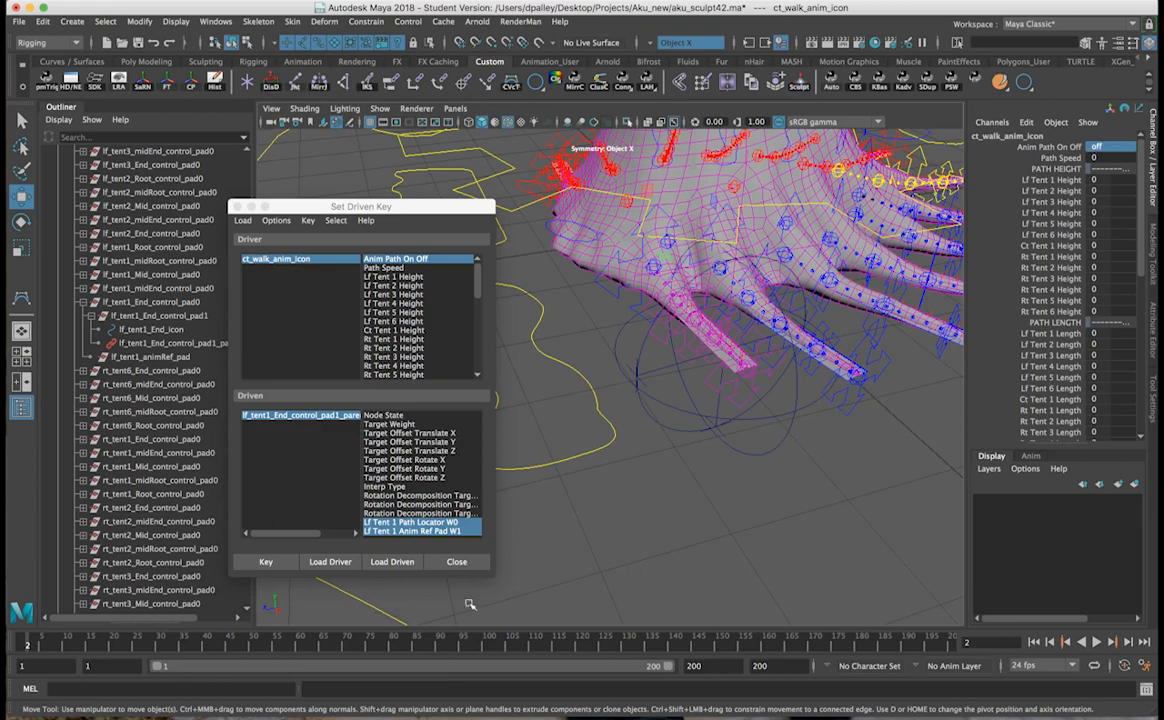
click(466, 561)
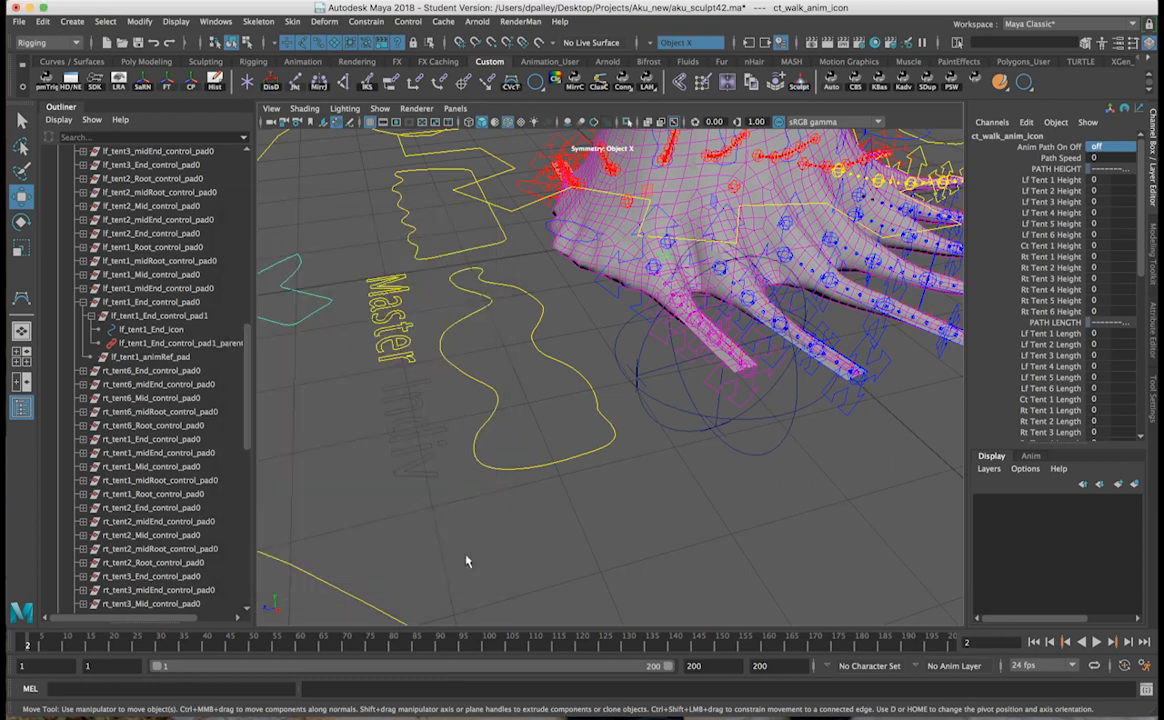
click(84, 303)
Step: Select ct_walk_anim_icon, review its path height, length and offset attributes, and reopen Set Driven Key
click(824, 590)
alt+drag(824, 590, 585, 514)
alt+right_drag(585, 514, 405, 360)
drag(380, 377, 315, 309)
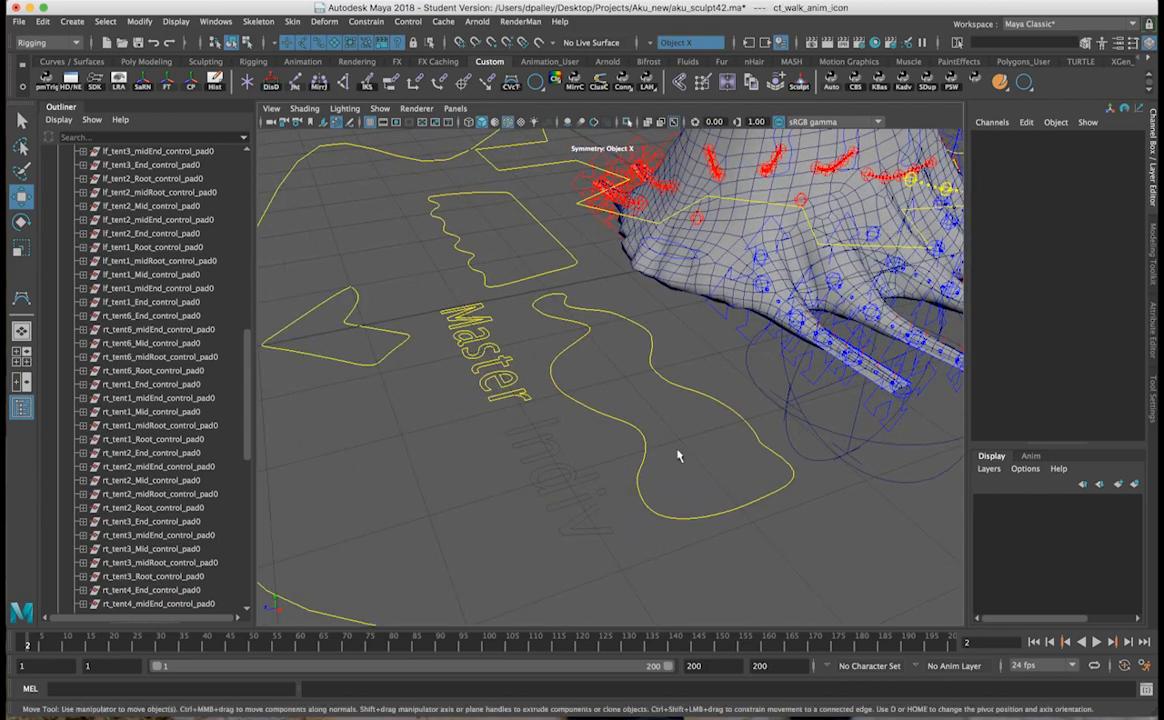
alt+middle_drag(531, 437, 472, 437)
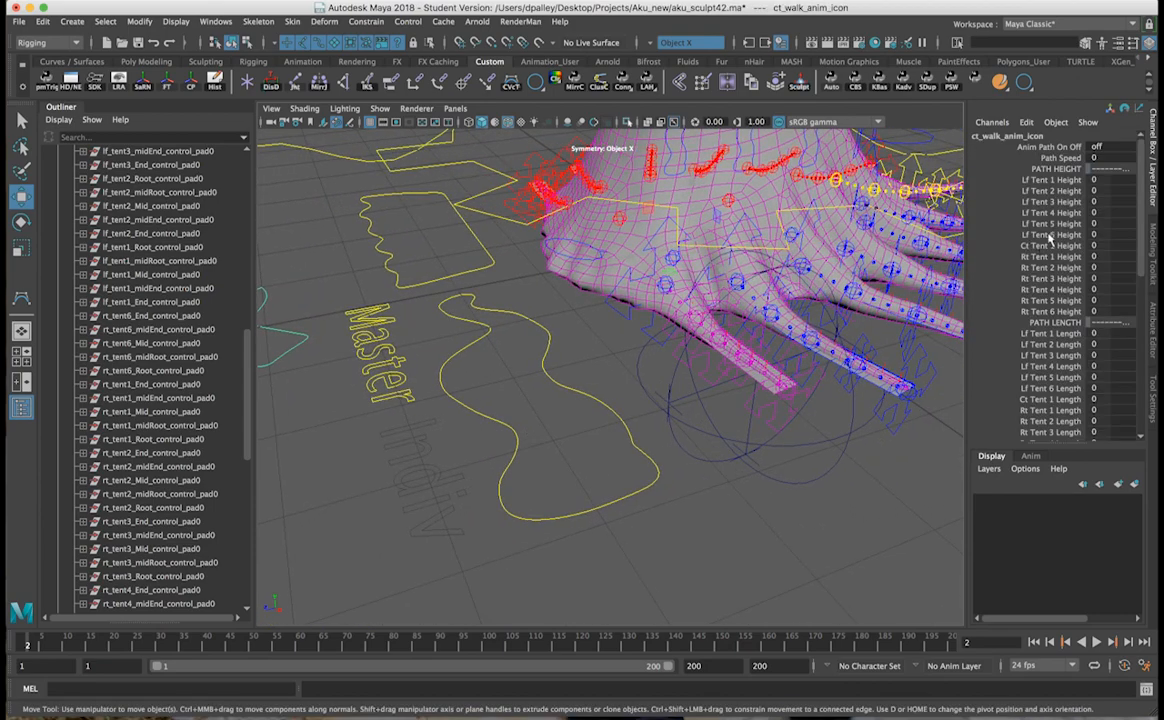
scroll(1055, 345, down, 5)
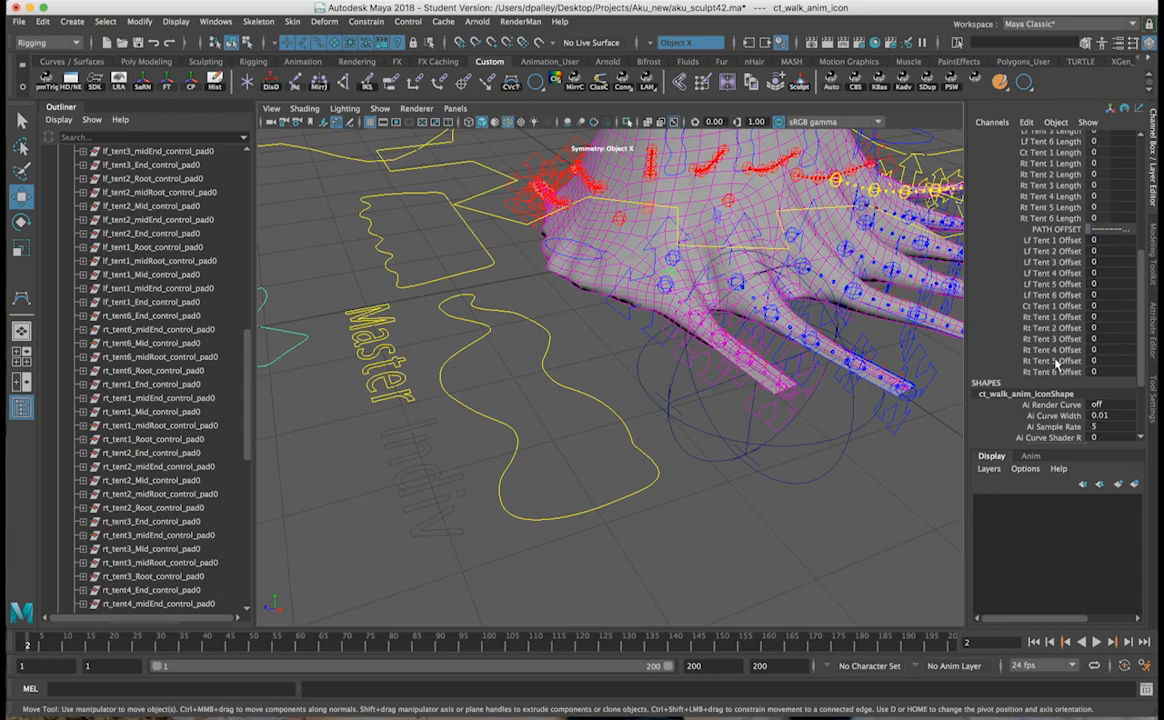
alt+drag(678, 375, 600, 330)
click(93, 80)
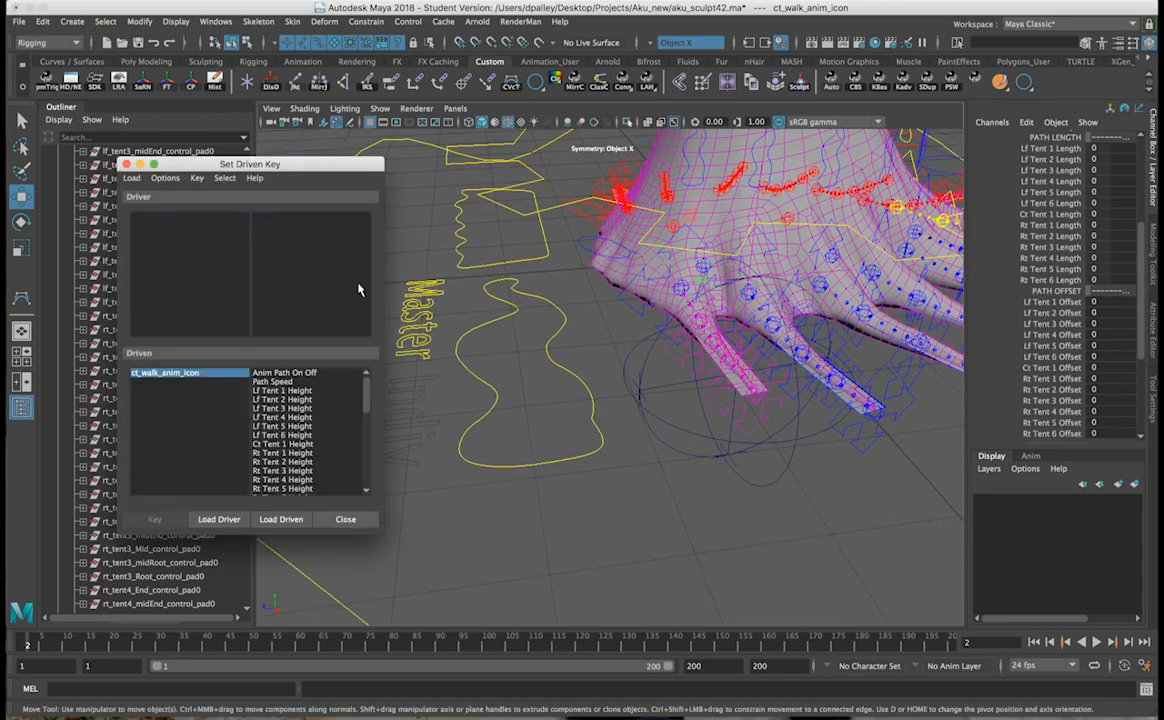
Step: Try loading lf_tent1_height_squashHandle and lf_tent1_length_squashHandle as driven objects, and list the length handle's attributes
drag(335, 178, 280, 332)
alt+drag(440, 327, 678, 337)
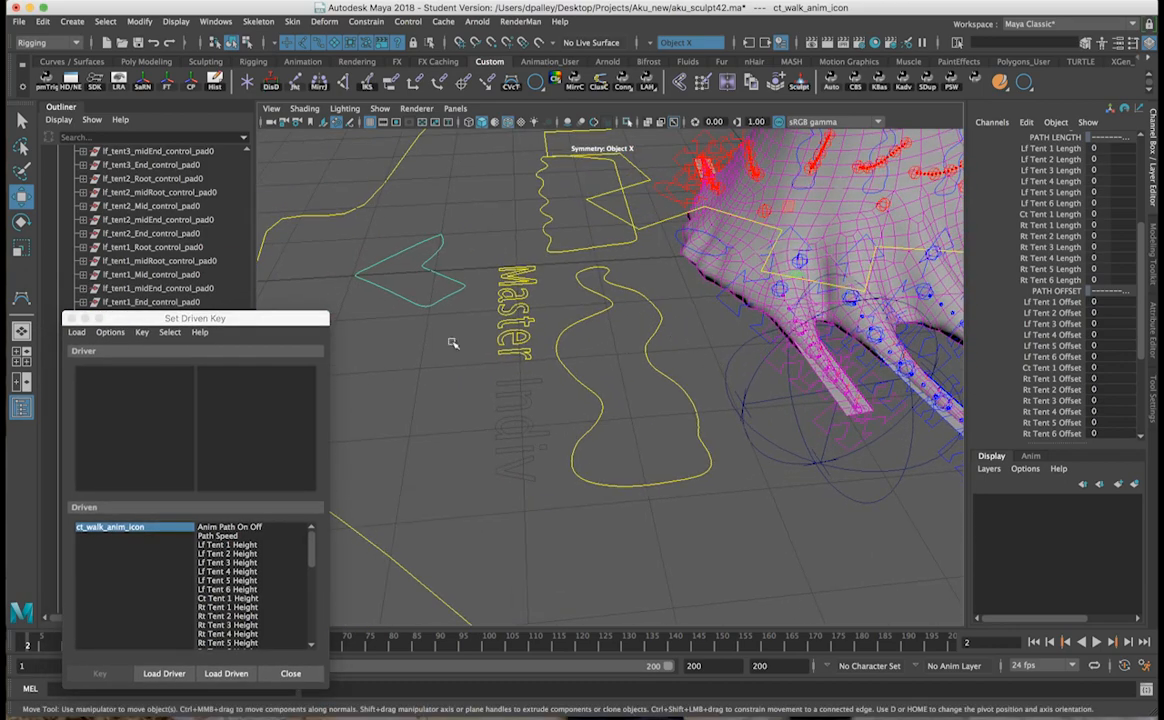
drag(219, 318, 465, 367)
key(f)
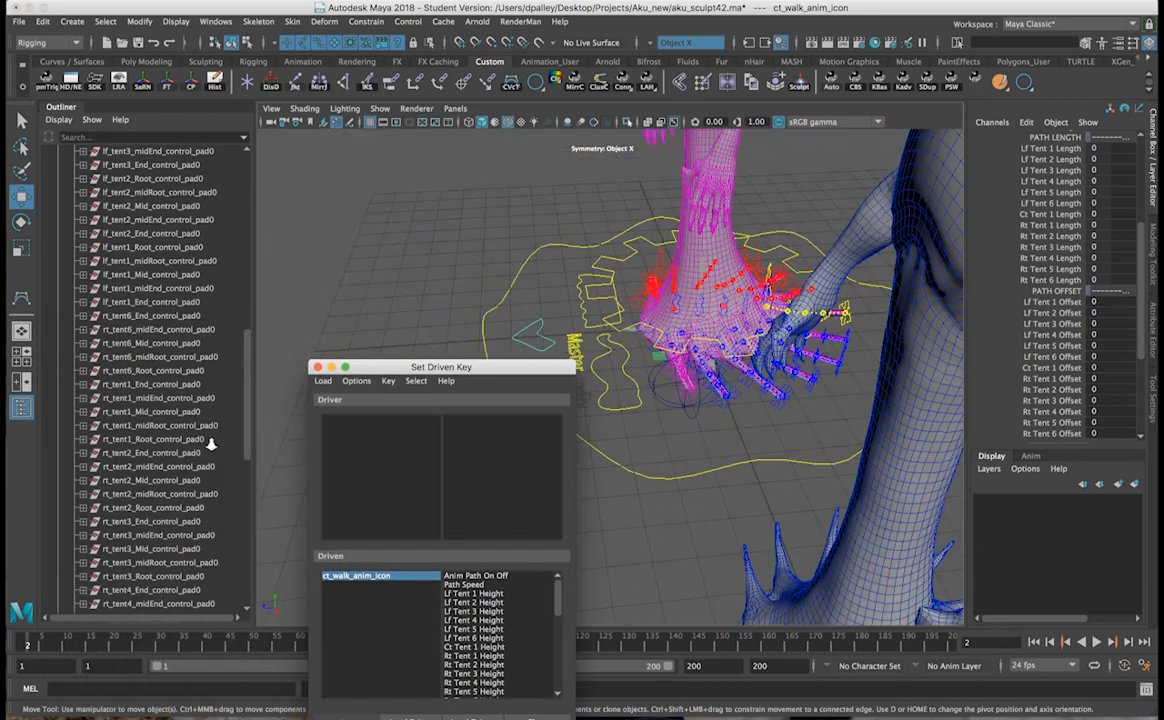
key(f)
scroll(650, 408, up, 10)
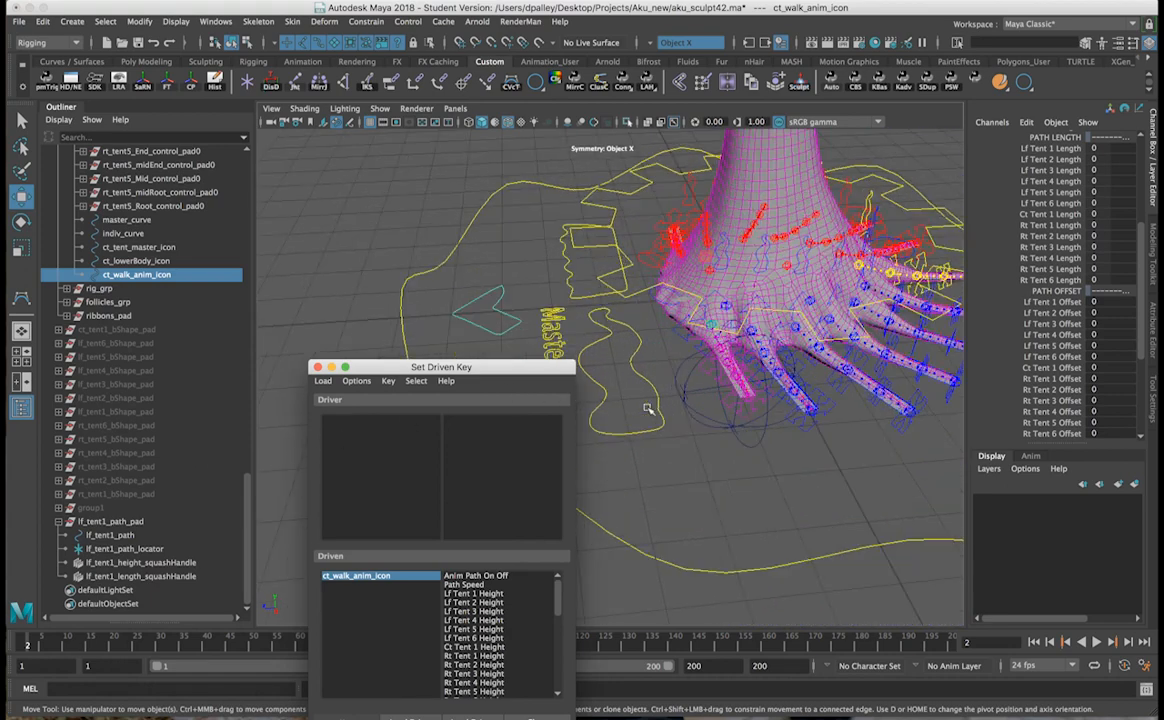
drag(133, 562, 133, 575)
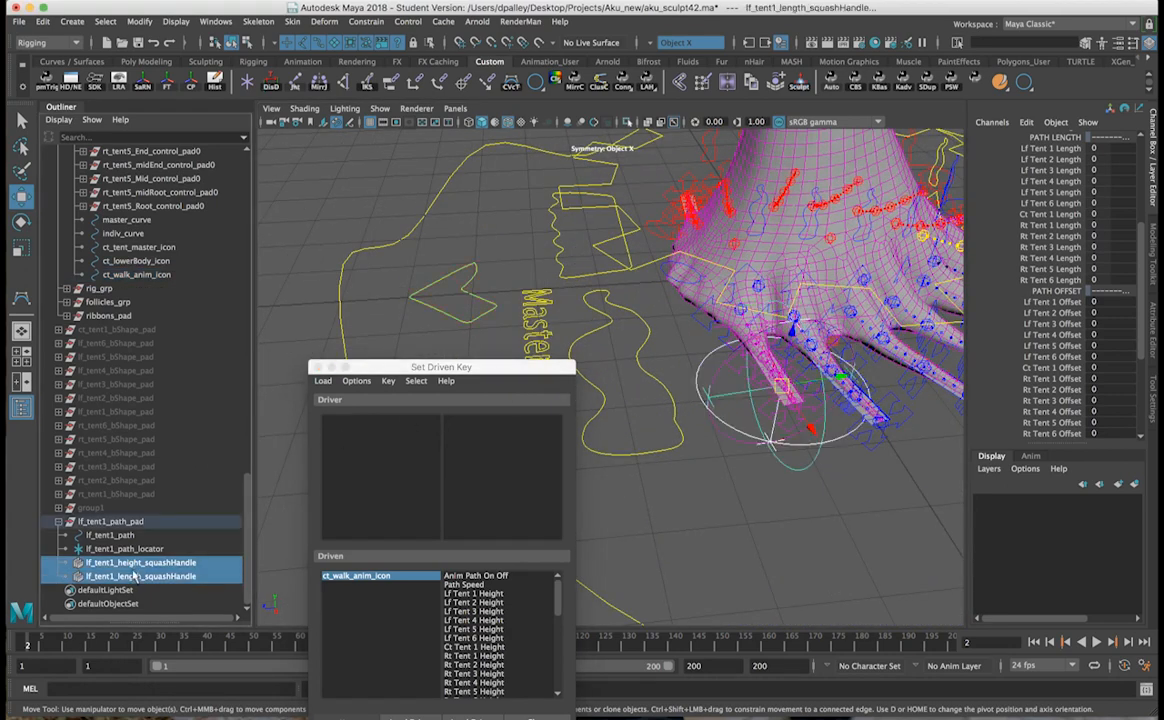
drag(454, 367, 437, 210)
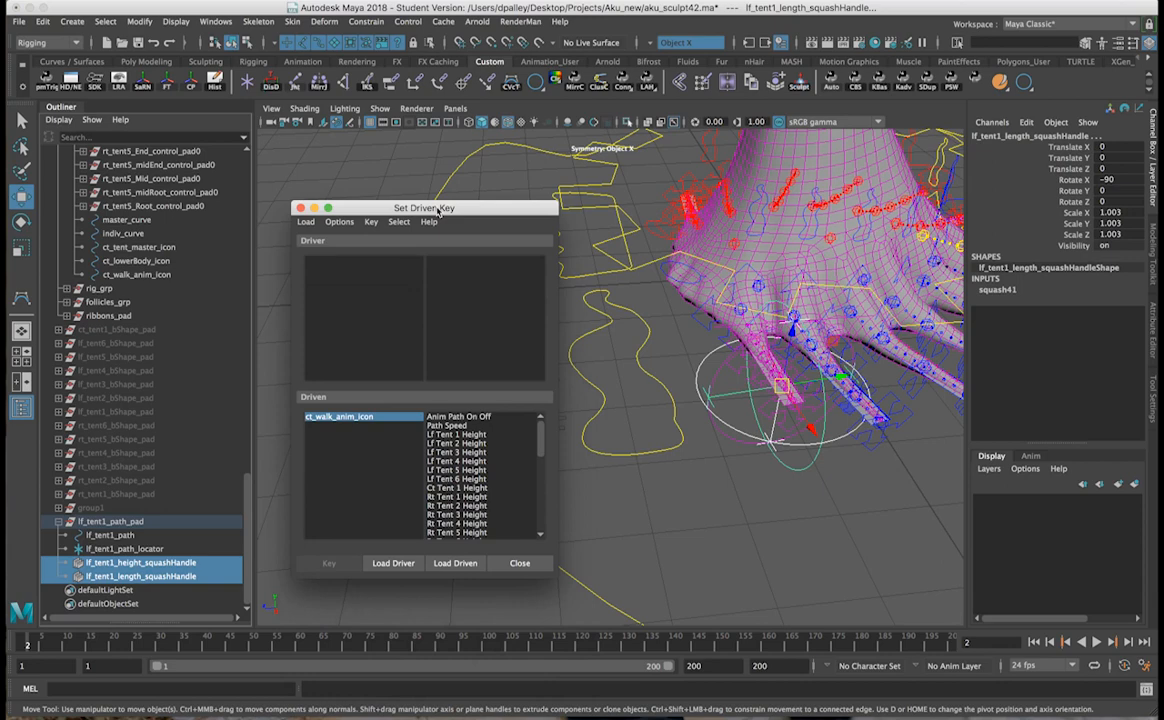
alt+drag(759, 528, 756, 527)
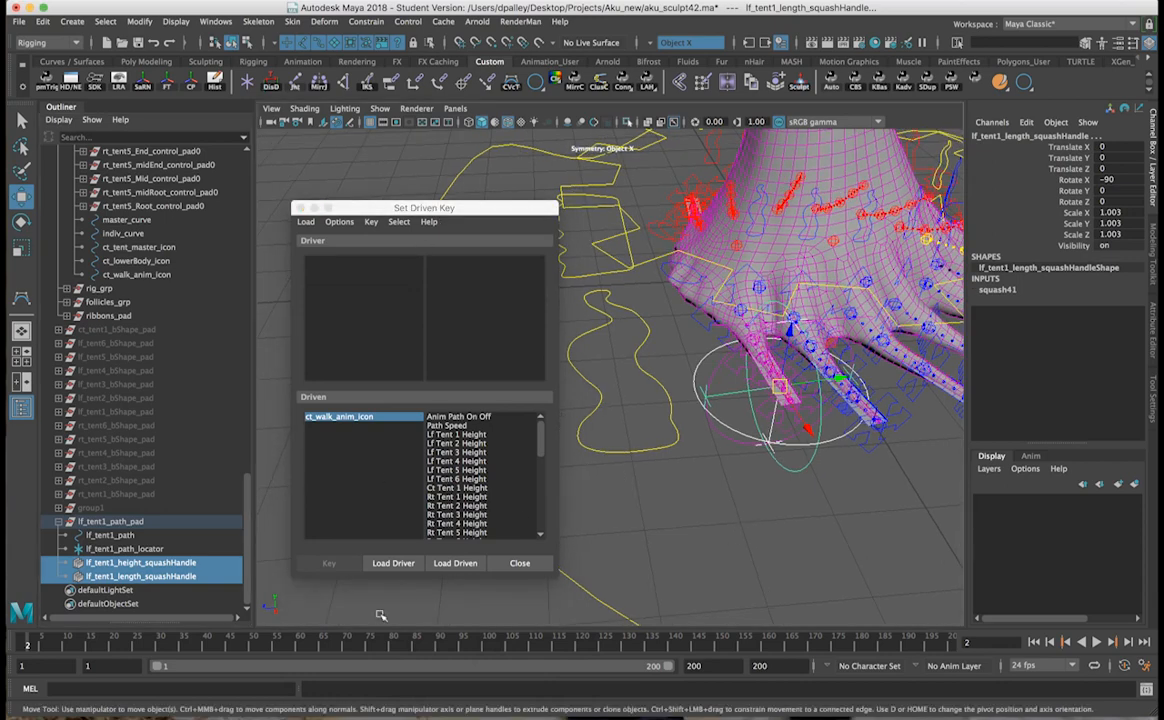
click(458, 564)
click(390, 427)
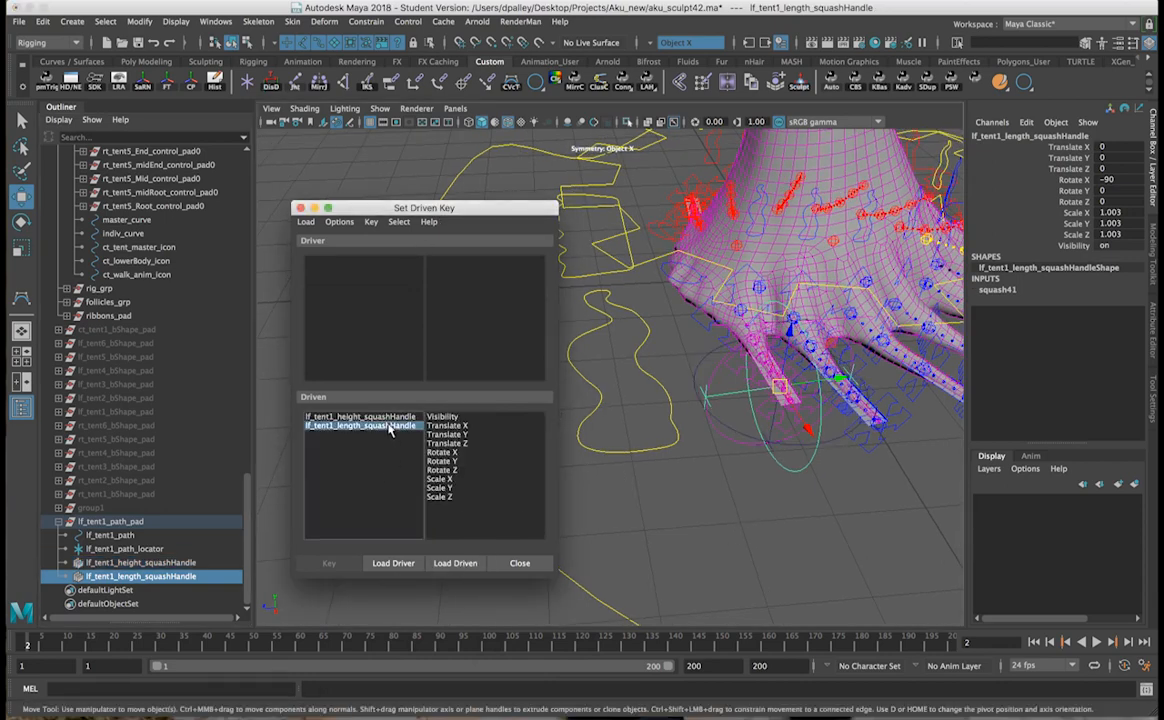
Step: Try loading the shape nodes of both squash handles as driven objects and list the length shape's attributes
ctrl+click(155, 565)
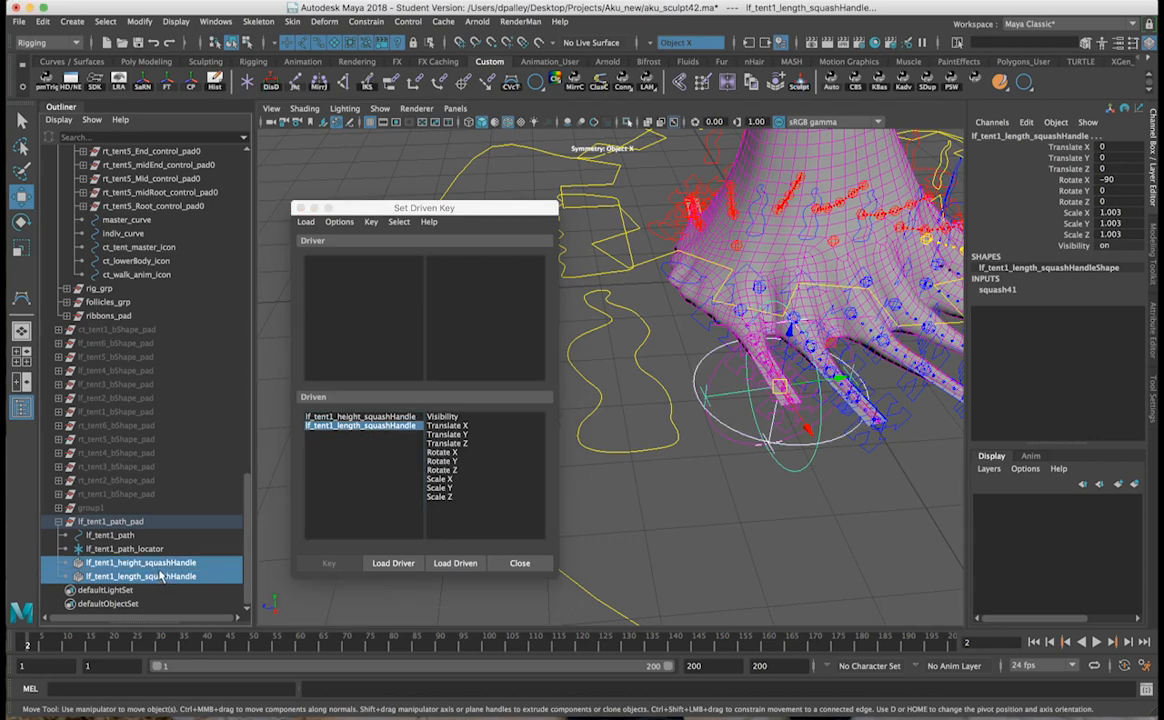
key(Down)
click(458, 564)
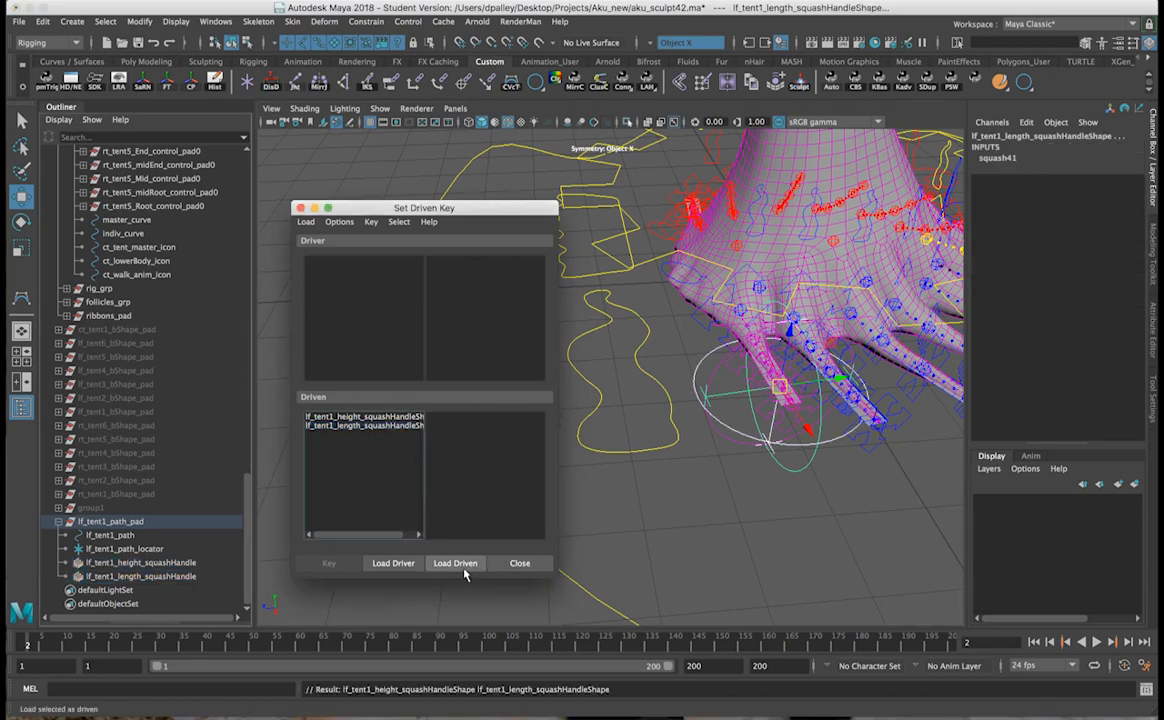
click(398, 426)
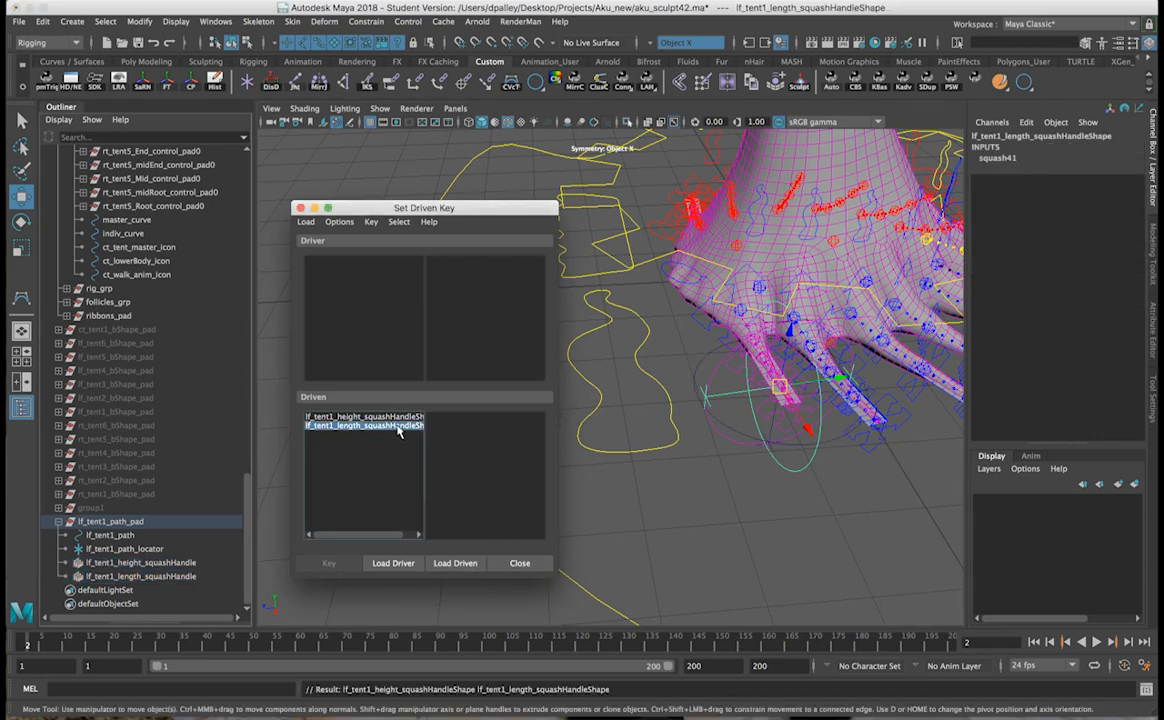
Step: Select the shape nodes of the height and length squash handles and graph their connections in the Node Editor
click(126, 523)
click(130, 562)
shift+click(131, 576)
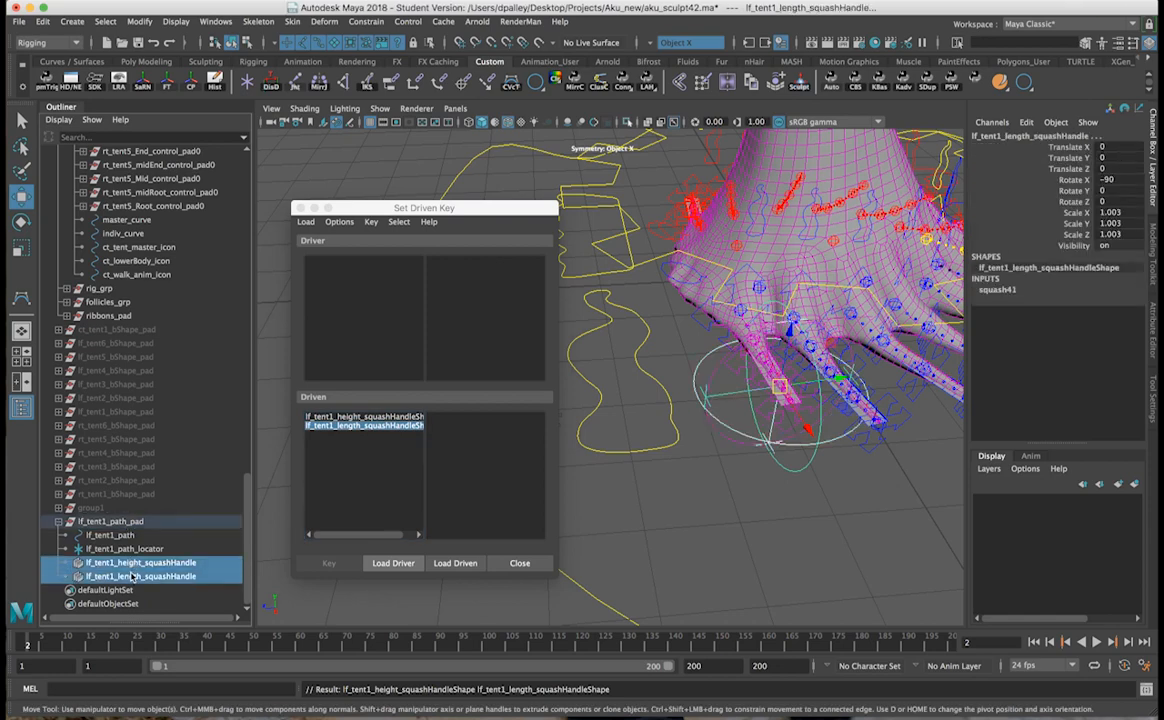
key(Down)
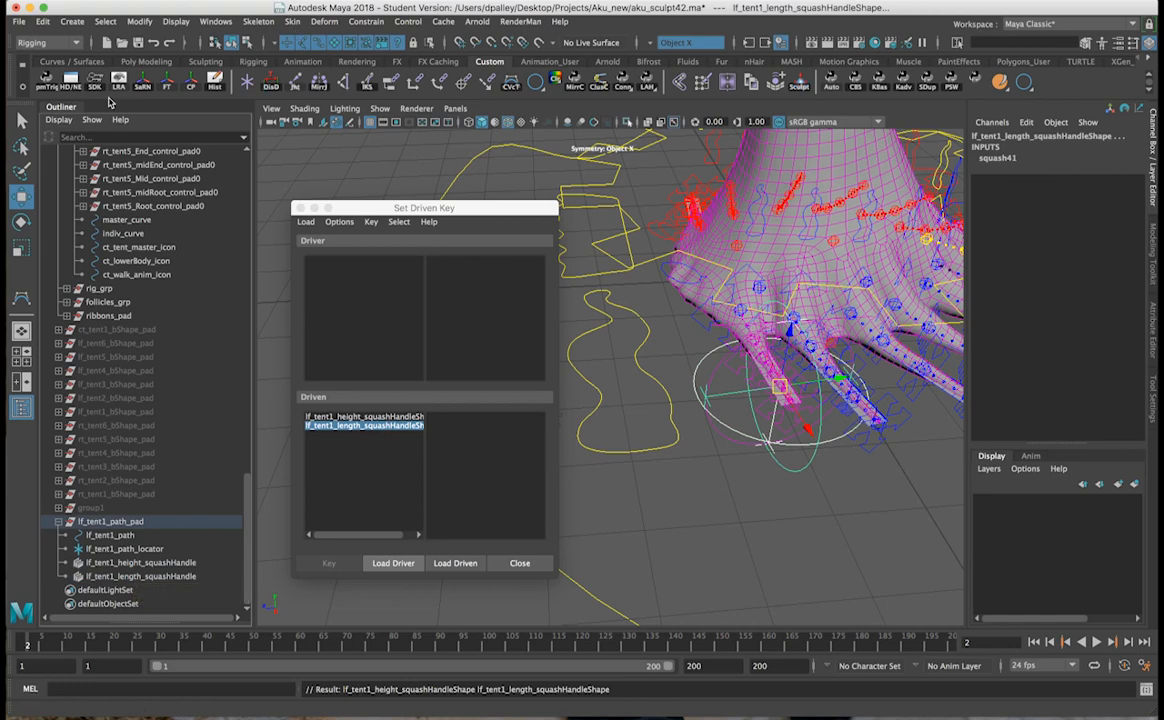
click(68, 81)
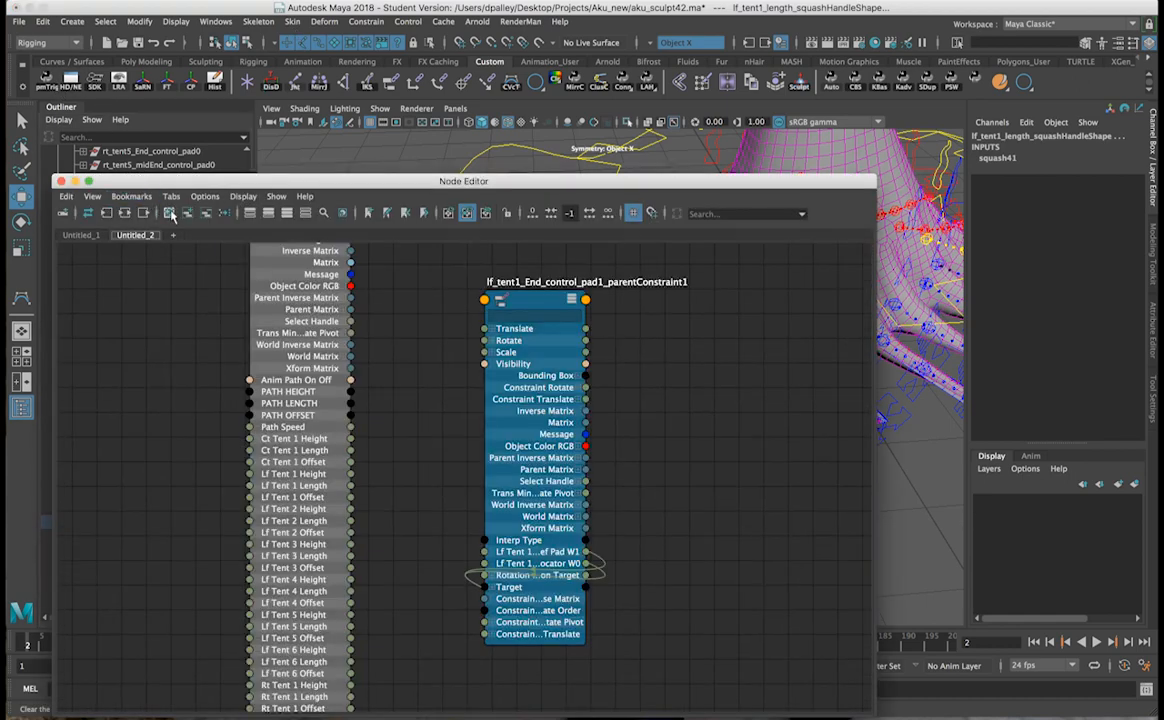
click(125, 213)
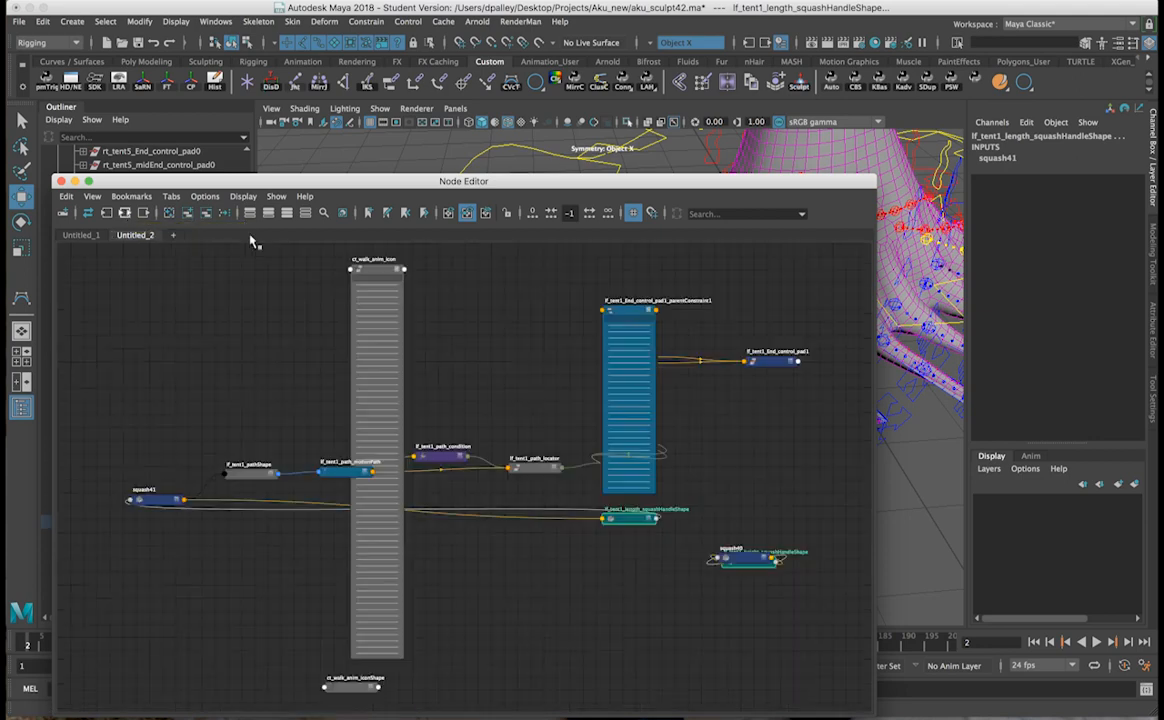
Step: Move the squash41 and squash40 nodes clear of the others in the graph, one above the other, and select both
scroll(670, 578, up, 2)
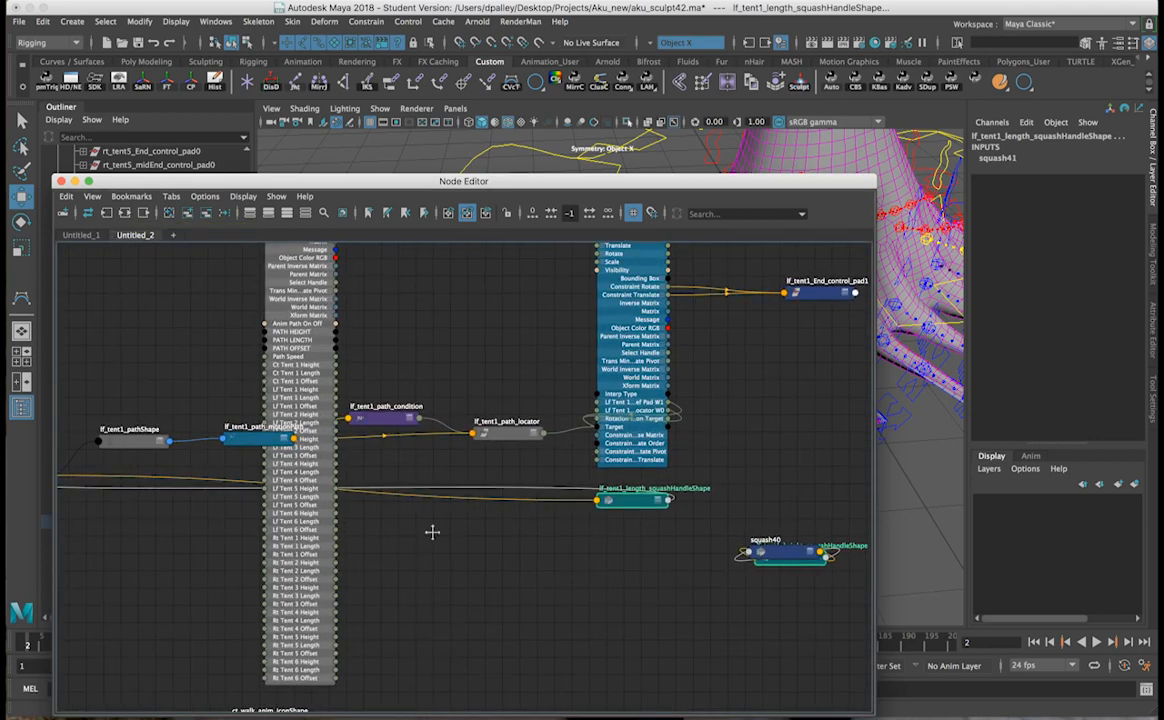
alt+middle_drag(431, 533, 548, 525)
drag(148, 467, 620, 587)
alt+right_drag(652, 616, 569, 587)
alt+middle_drag(682, 575, 451, 559)
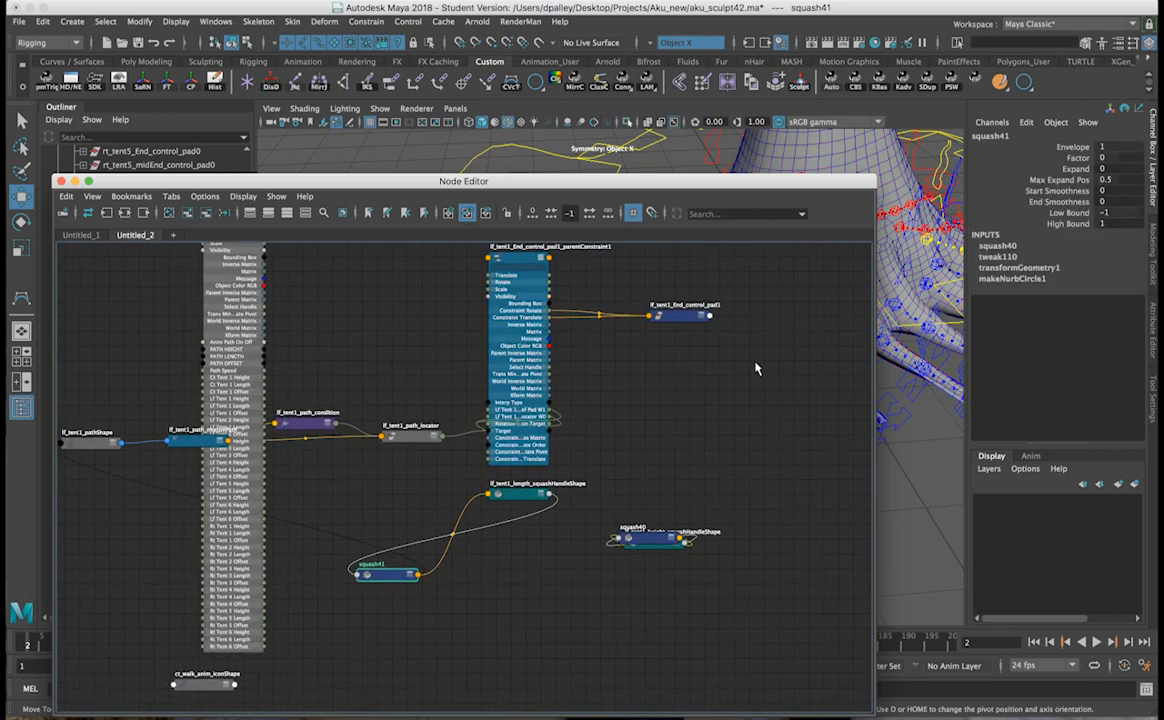
drag(654, 545, 391, 607)
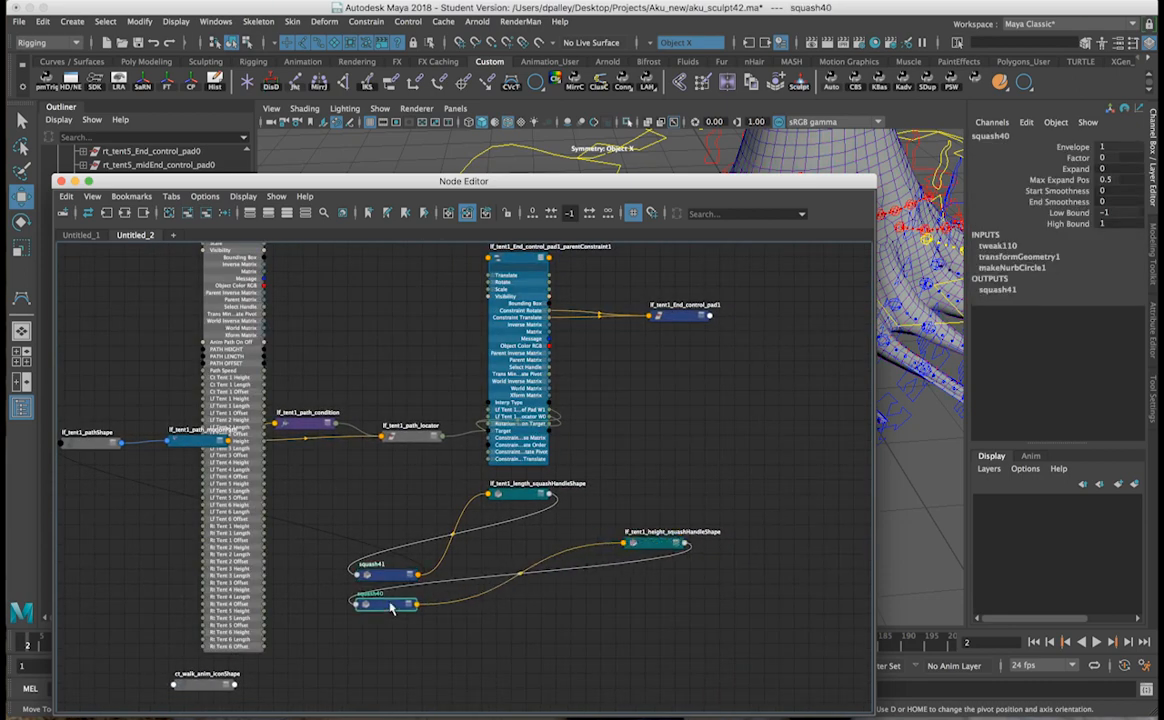
shift+click(391, 578)
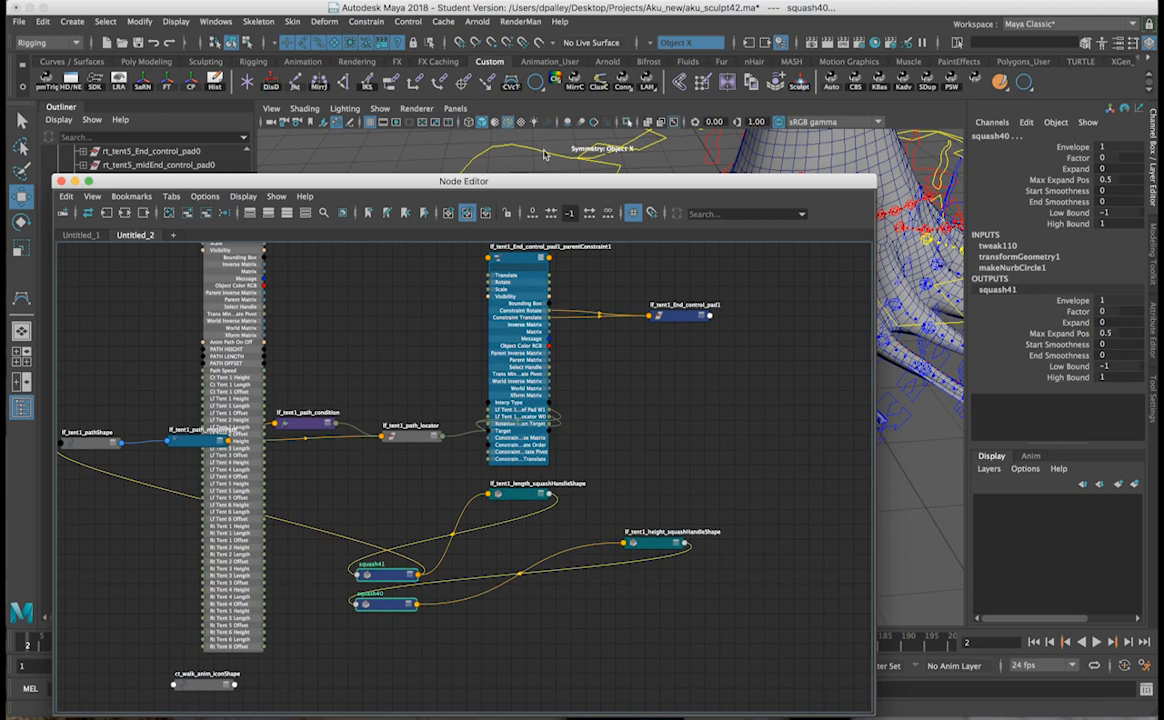
Step: Load squash40, squash41 and lf_tent1_path together as the driven objects in Set Driven Key
drag(558, 187, 1027, 397)
click(455, 563)
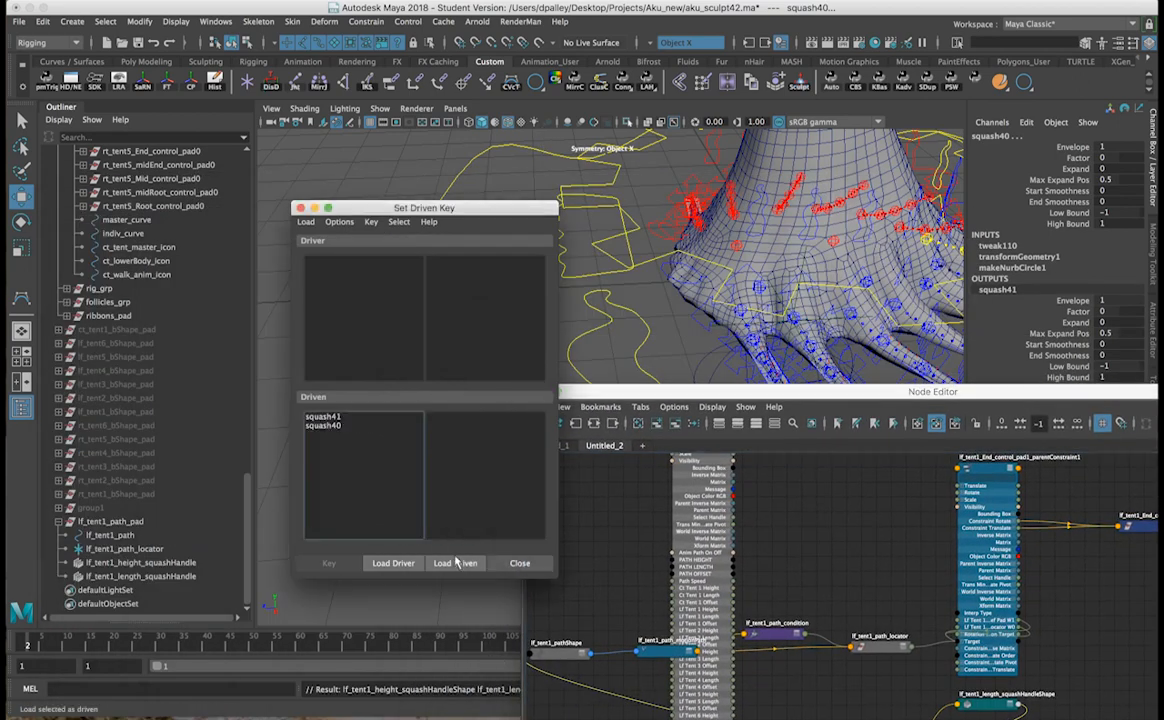
click(350, 416)
click(360, 428)
drag(558, 387, 566, 483)
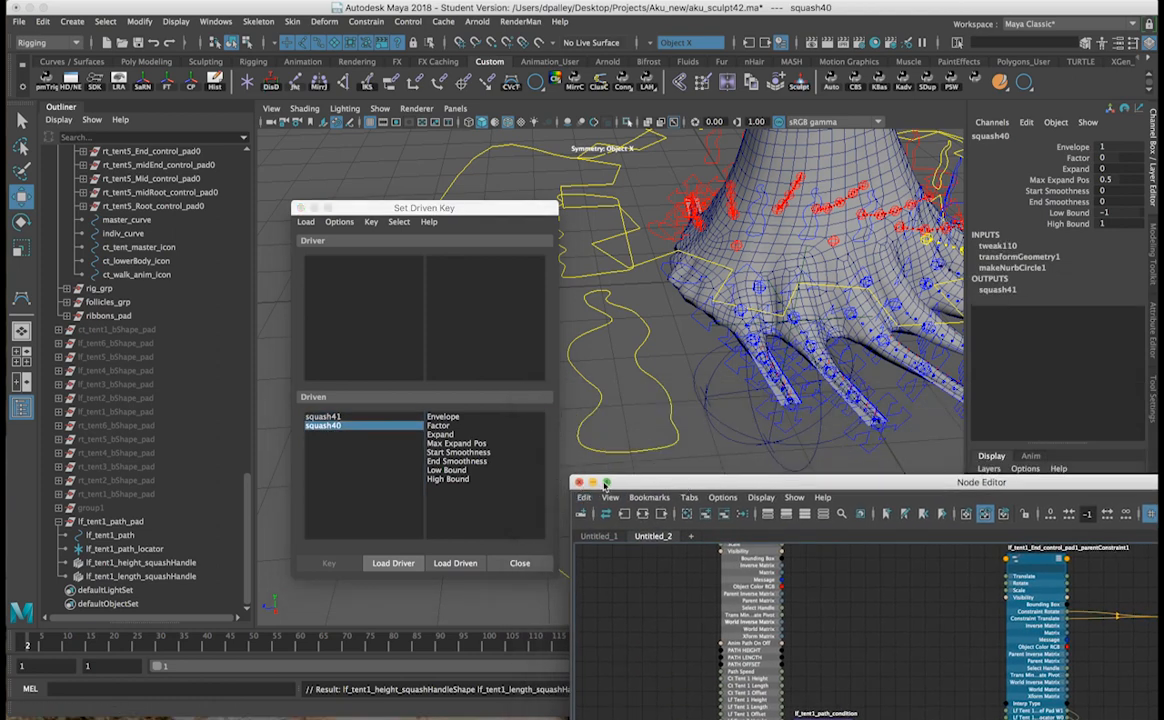
drag(705, 487, 644, 133)
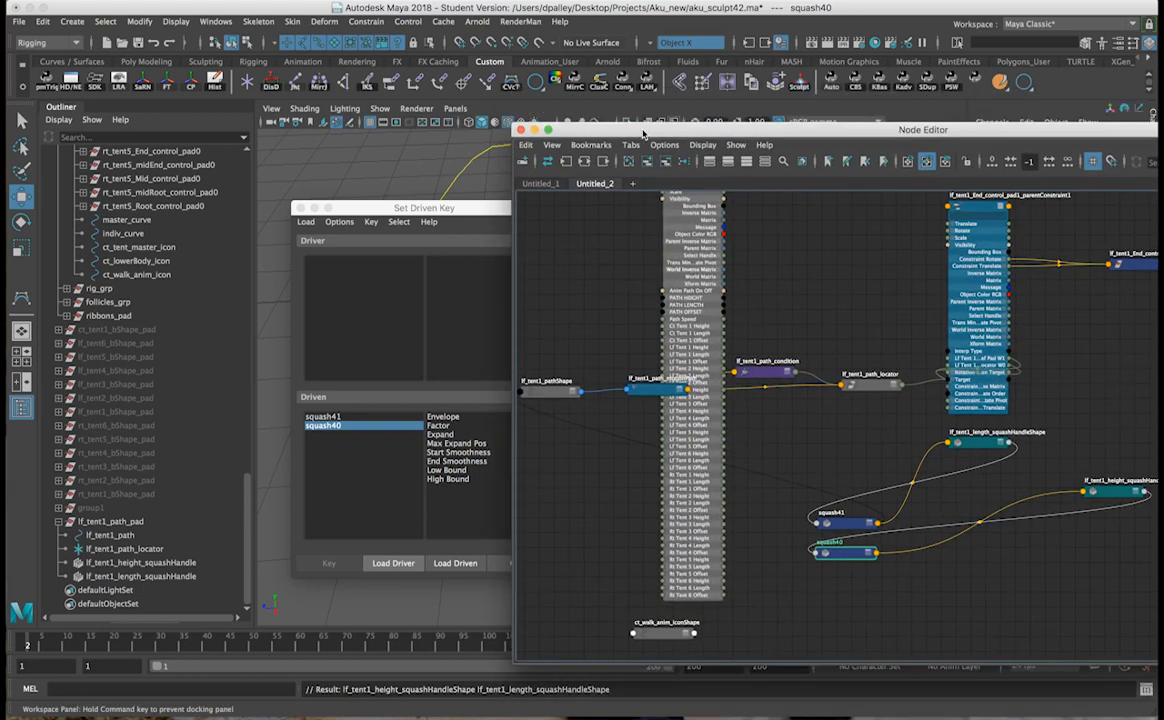
shift+click(852, 522)
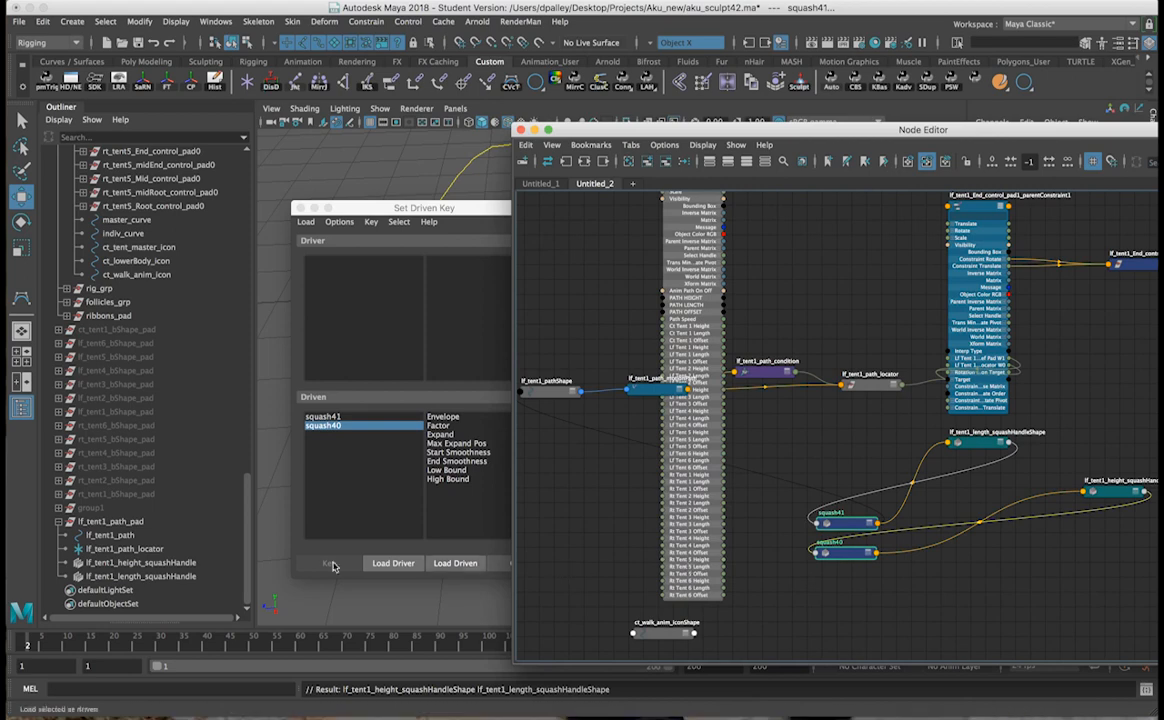
click(119, 537)
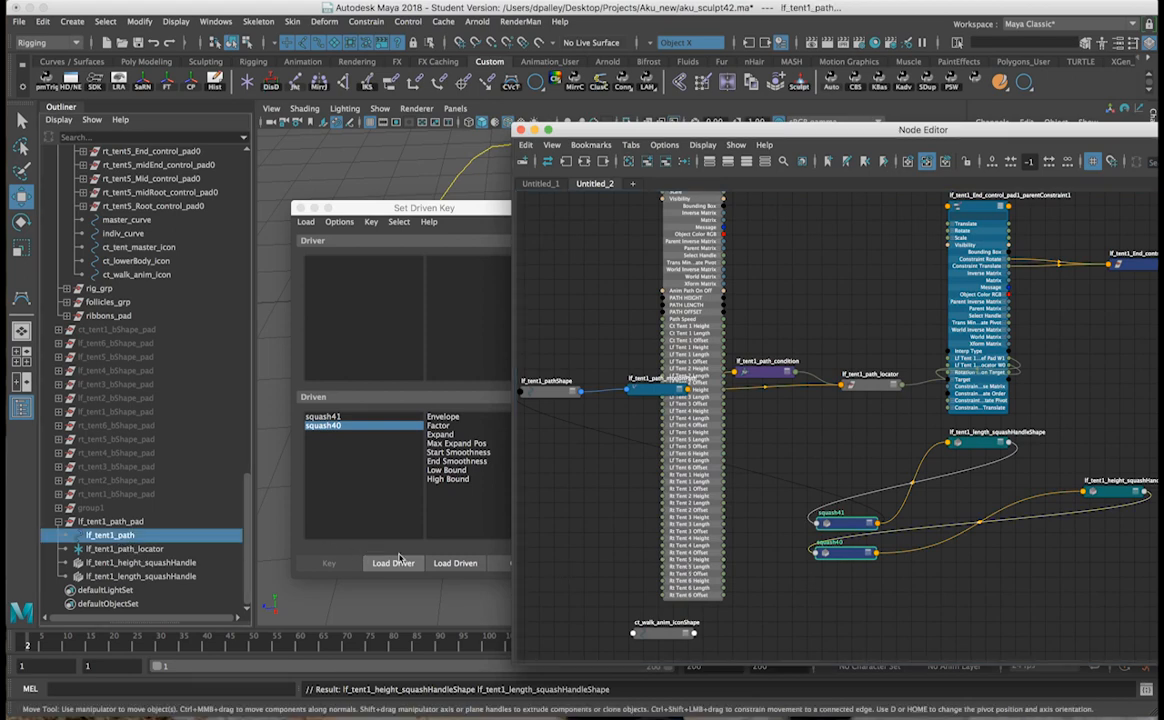
click(455, 563)
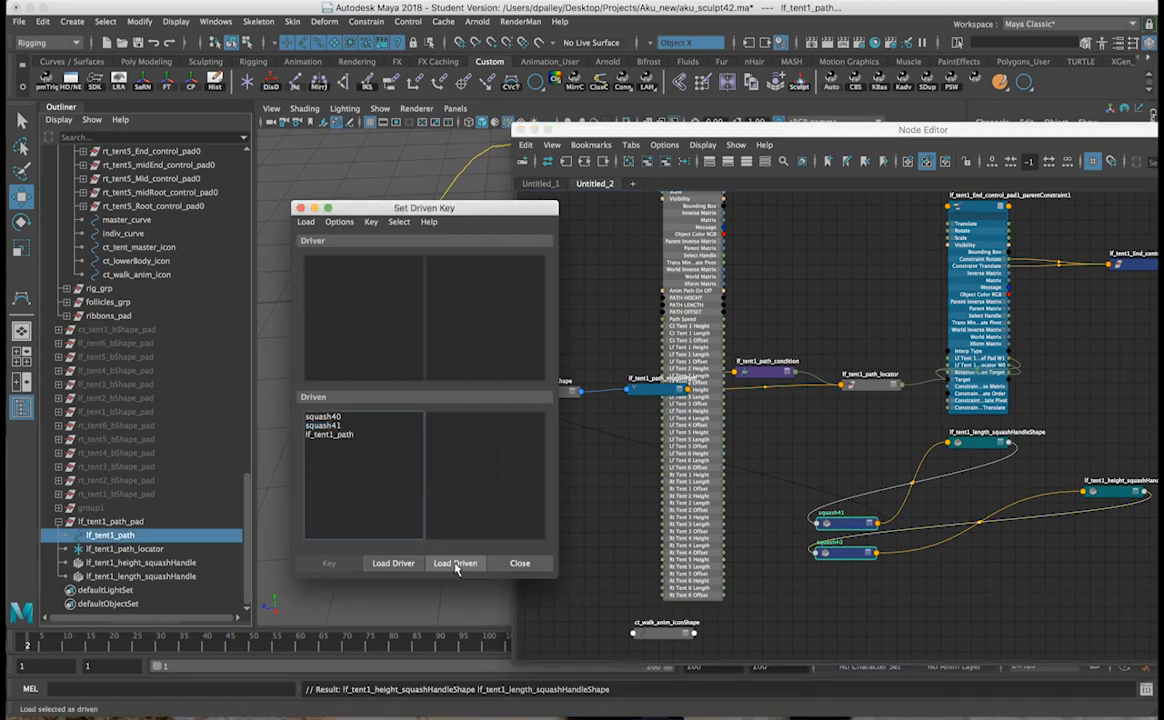
Step: Close the Node Editor and load the walk control ct_walk_anim_icon as the driver in Set Driven Key
click(328, 436)
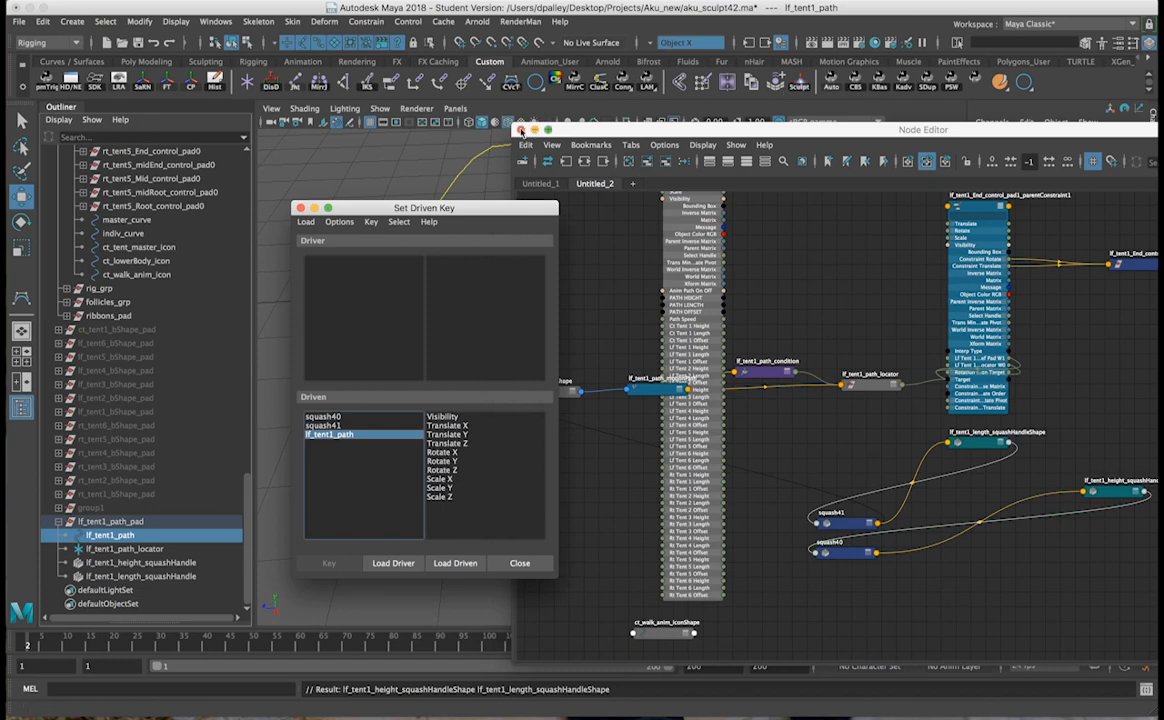
click(521, 131)
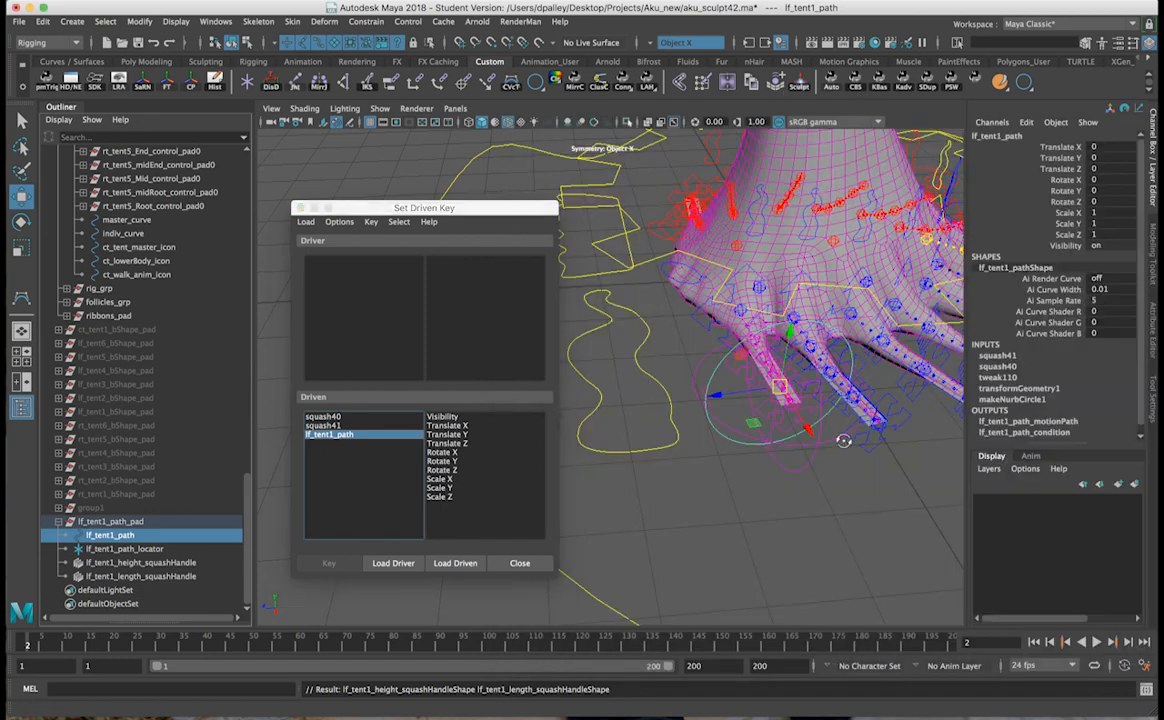
drag(487, 209, 326, 192)
click(508, 302)
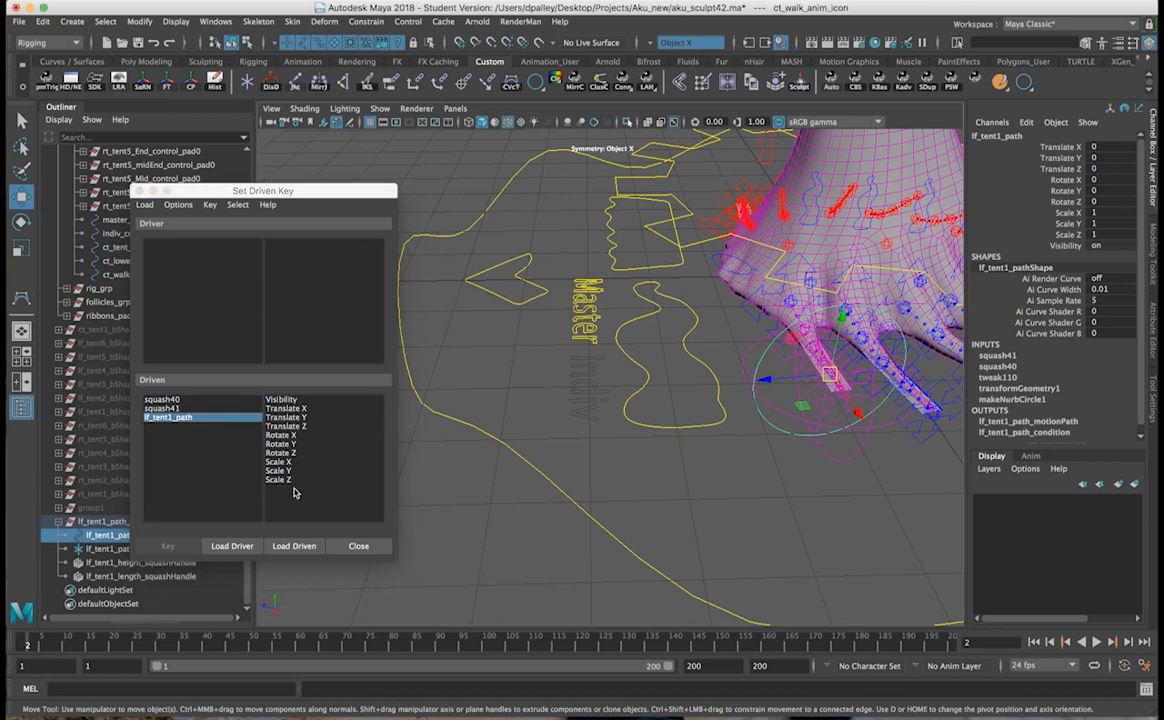
click(232, 546)
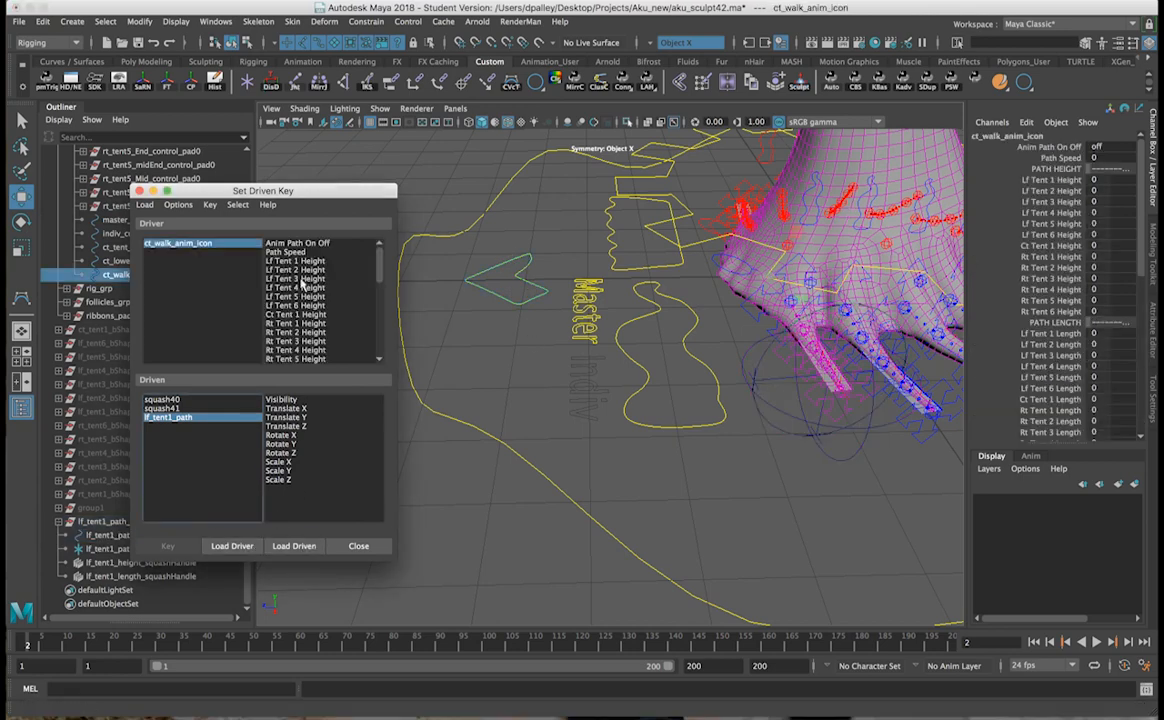
Step: Choose Lf Tent 1 Height as driver attribute with squash40 driven, and check which squash node belongs to each squash handle
click(298, 261)
click(185, 401)
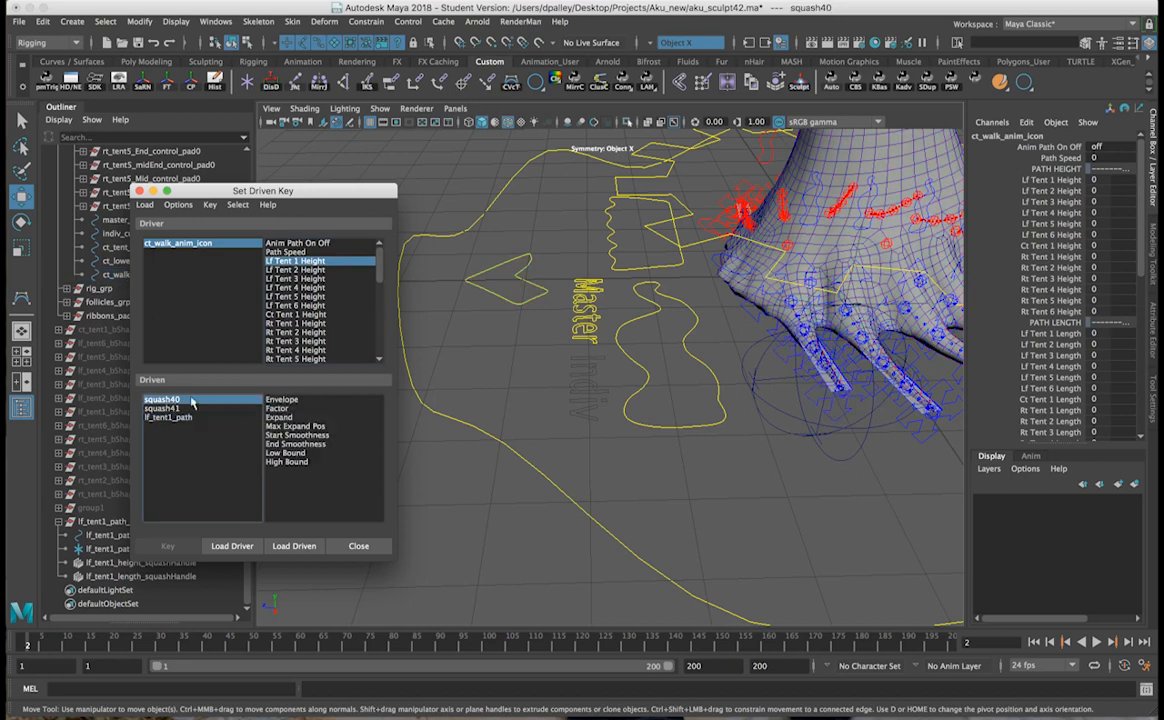
alt+middle_drag(639, 445, 495, 467)
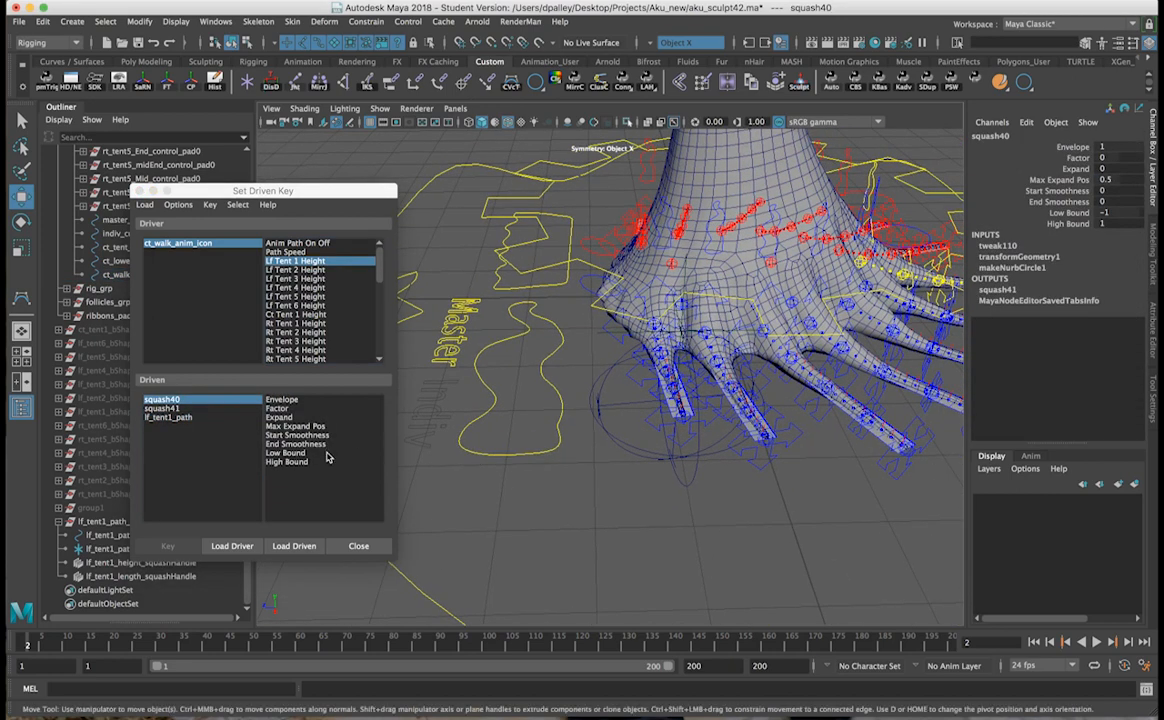
click(120, 563)
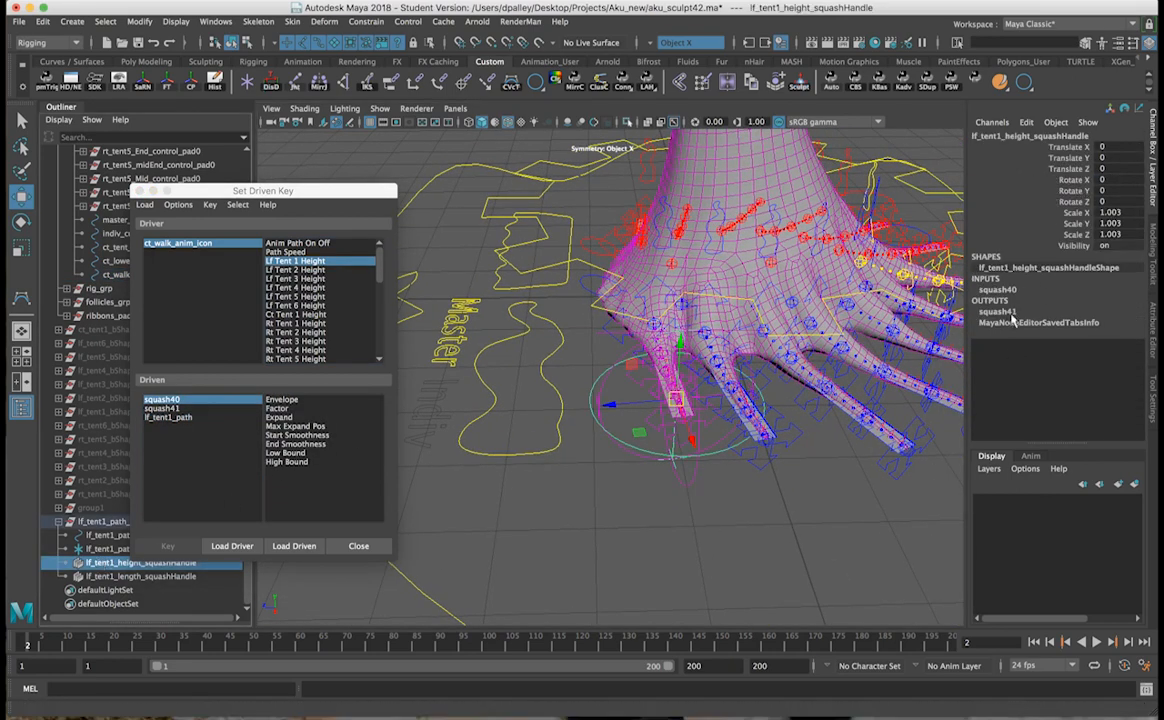
alt+drag(791, 356, 720, 350)
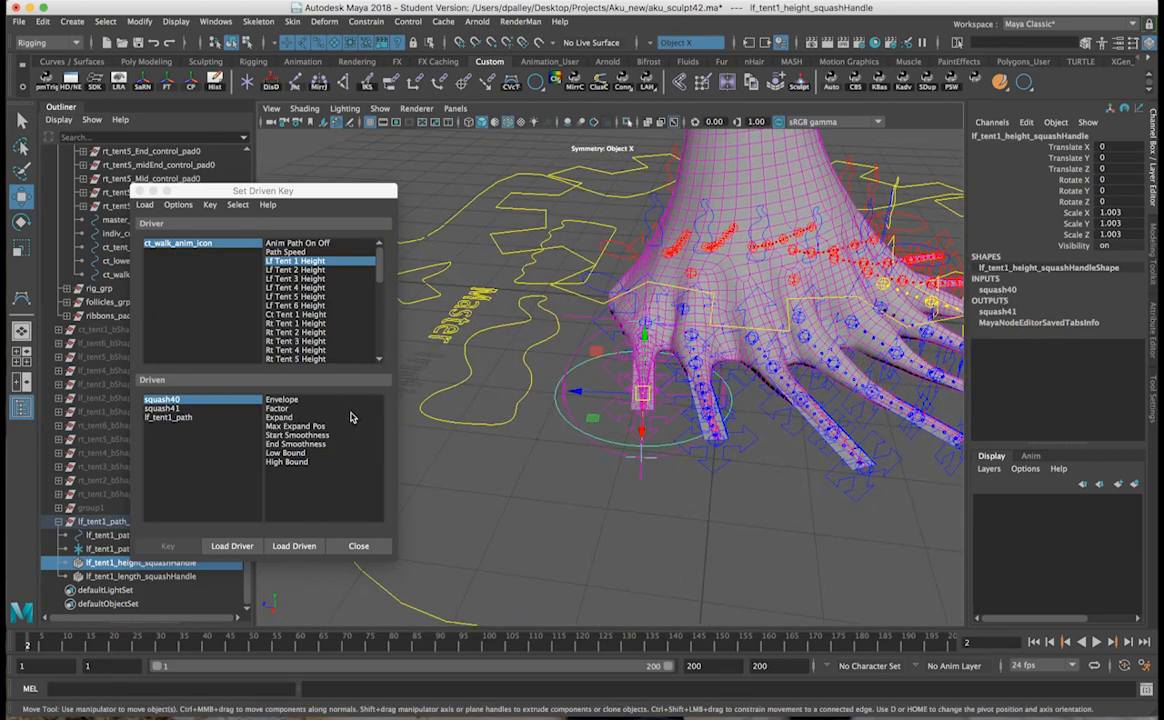
click(110, 577)
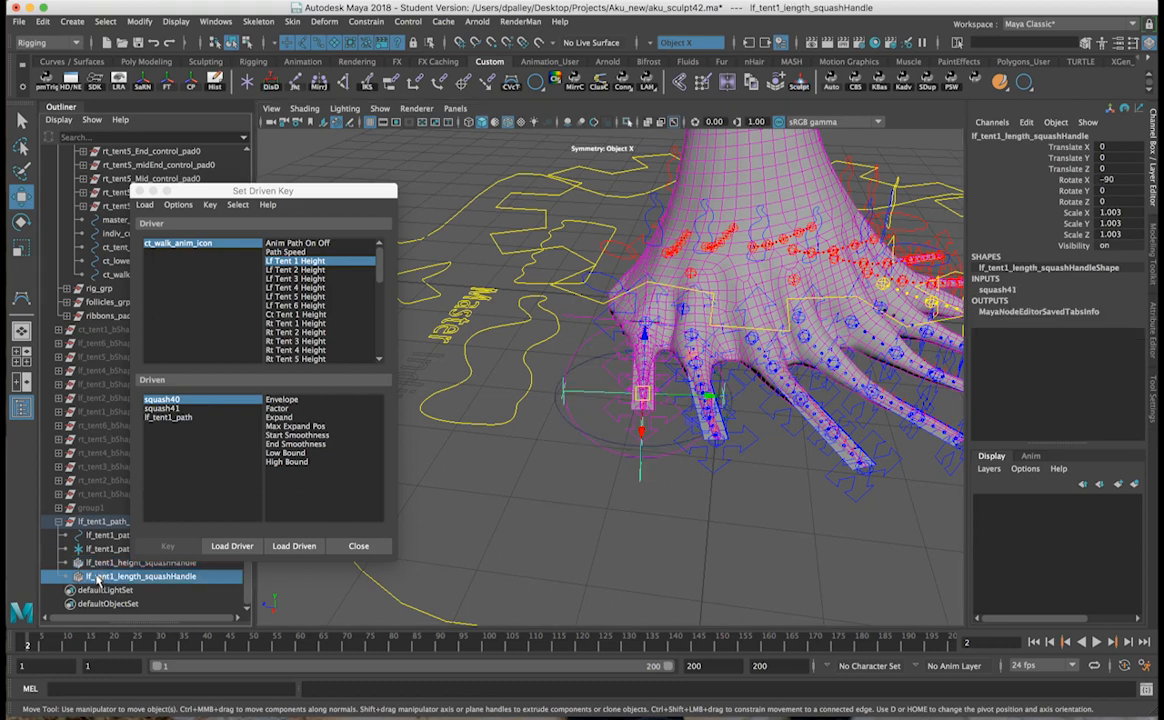
Step: Key squash40's Factor at 0 for Lf Tent 1 Height 0
click(183, 402)
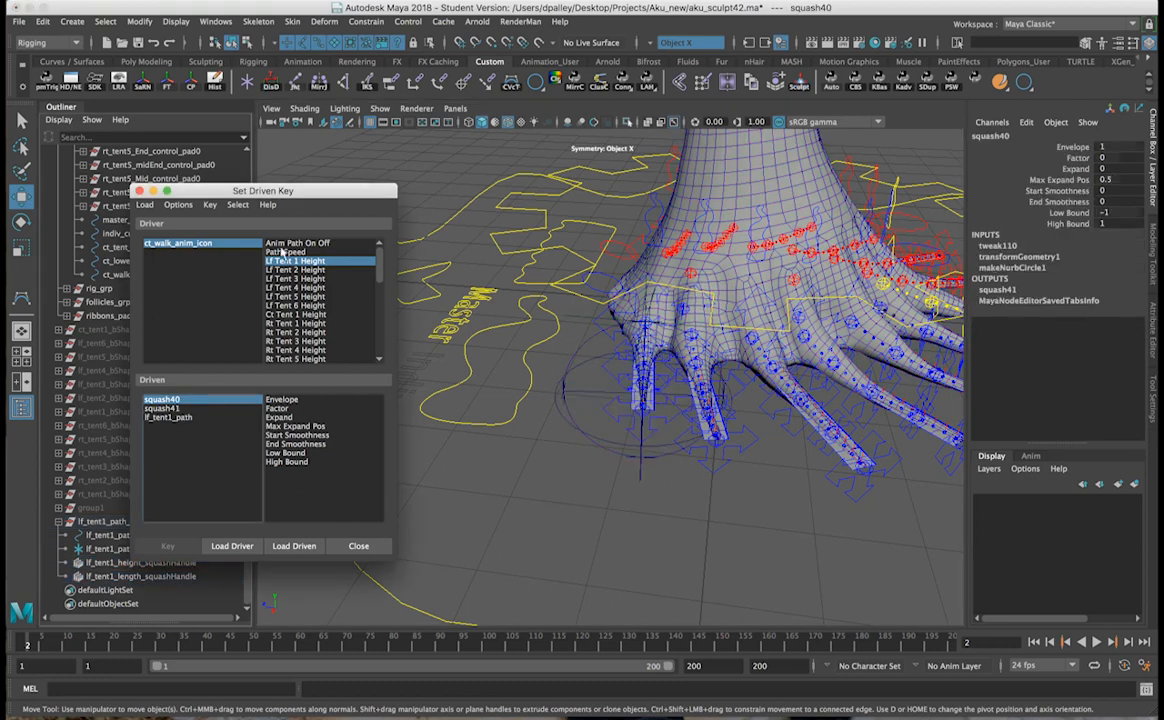
click(274, 409)
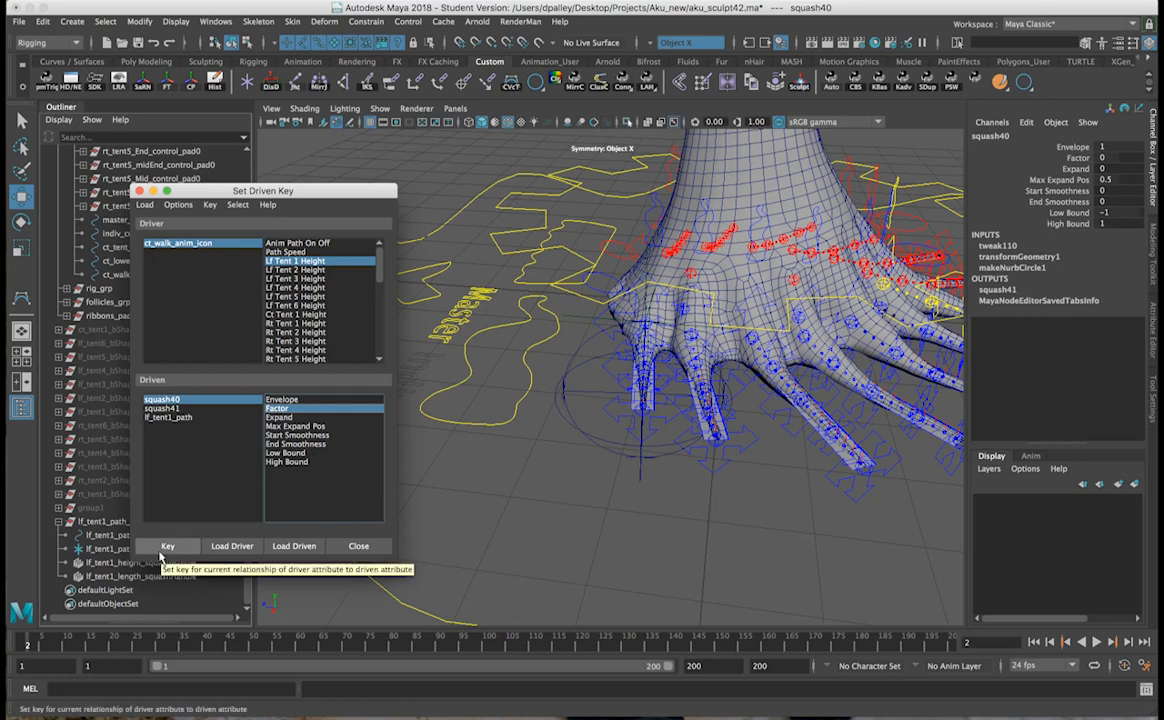
click(162, 552)
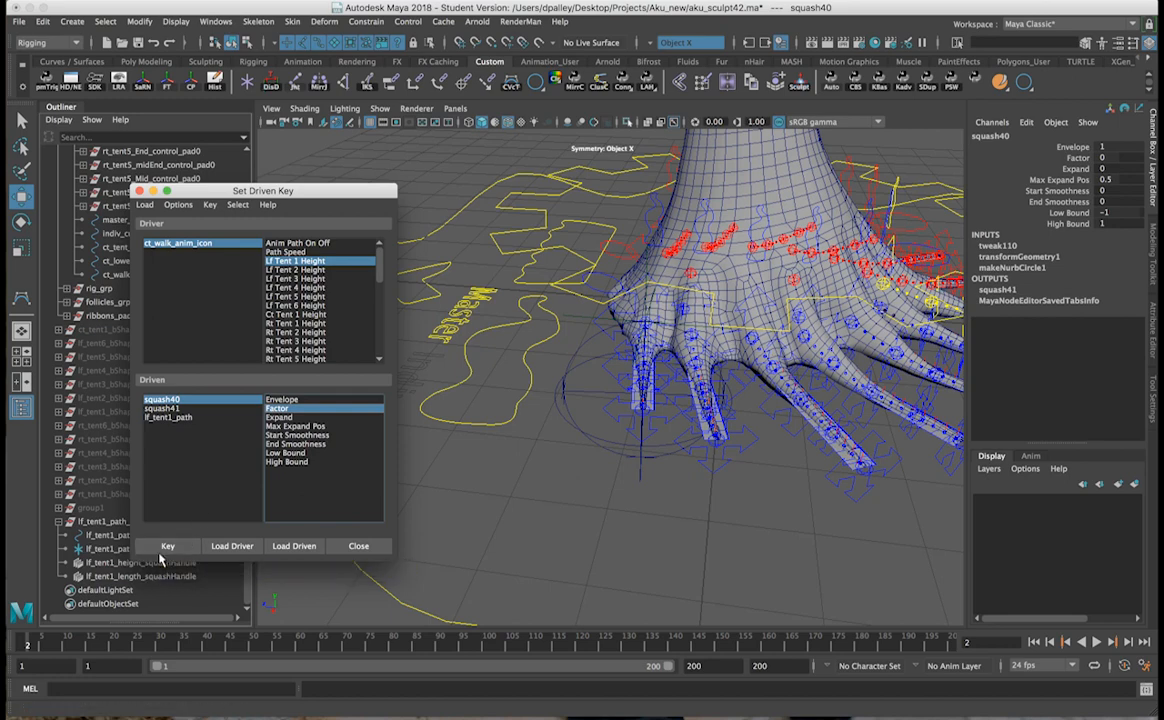
click(162, 550)
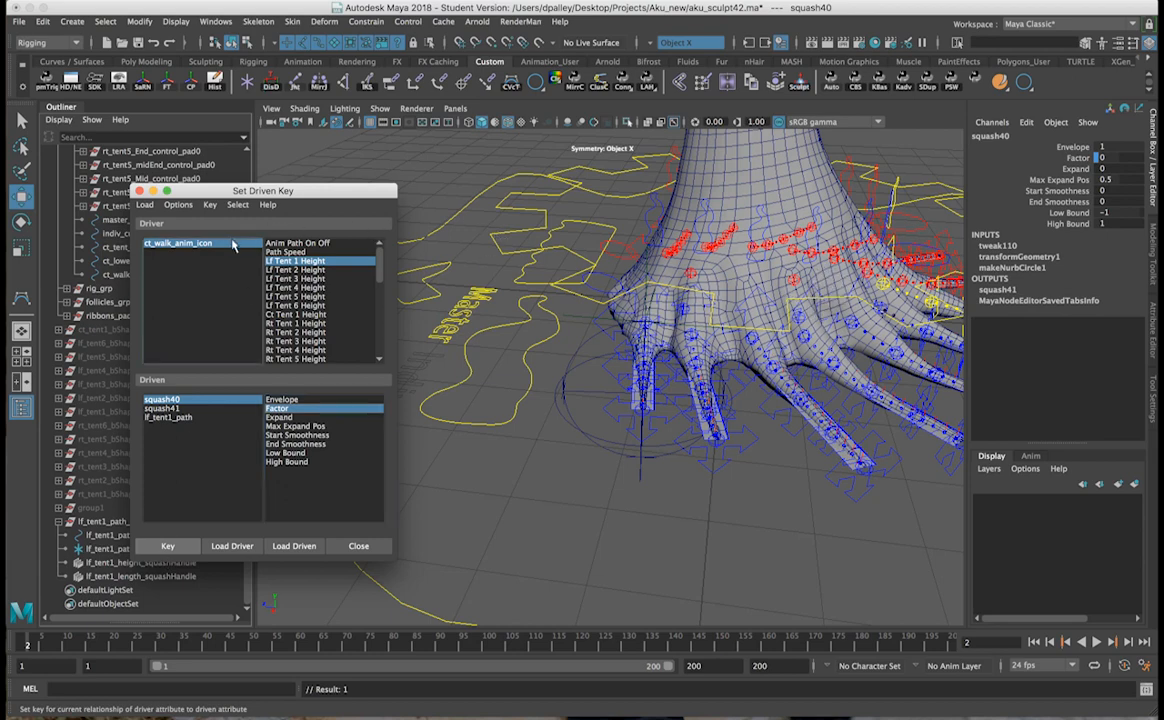
Step: Set the walk control's Lf Tent 1 Height to 10 and squash40's Factor to 1, and key the pair
click(233, 245)
click(1063, 180)
middle_drag(770, 247, 997, 276)
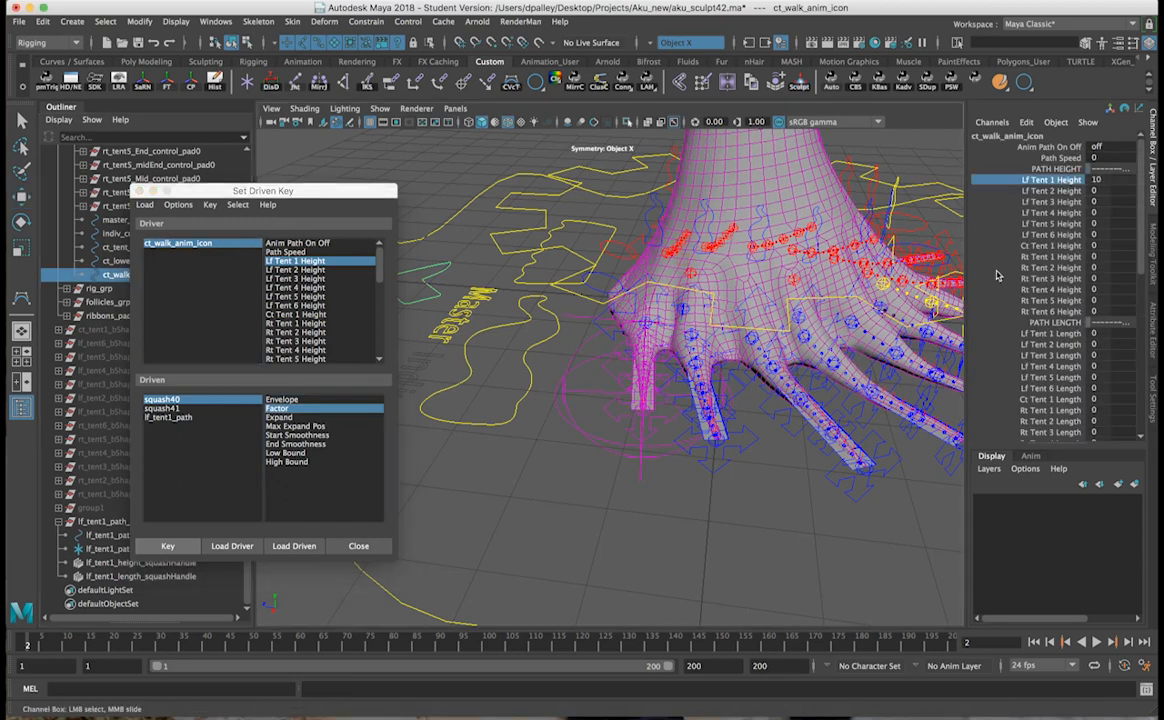
click(162, 400)
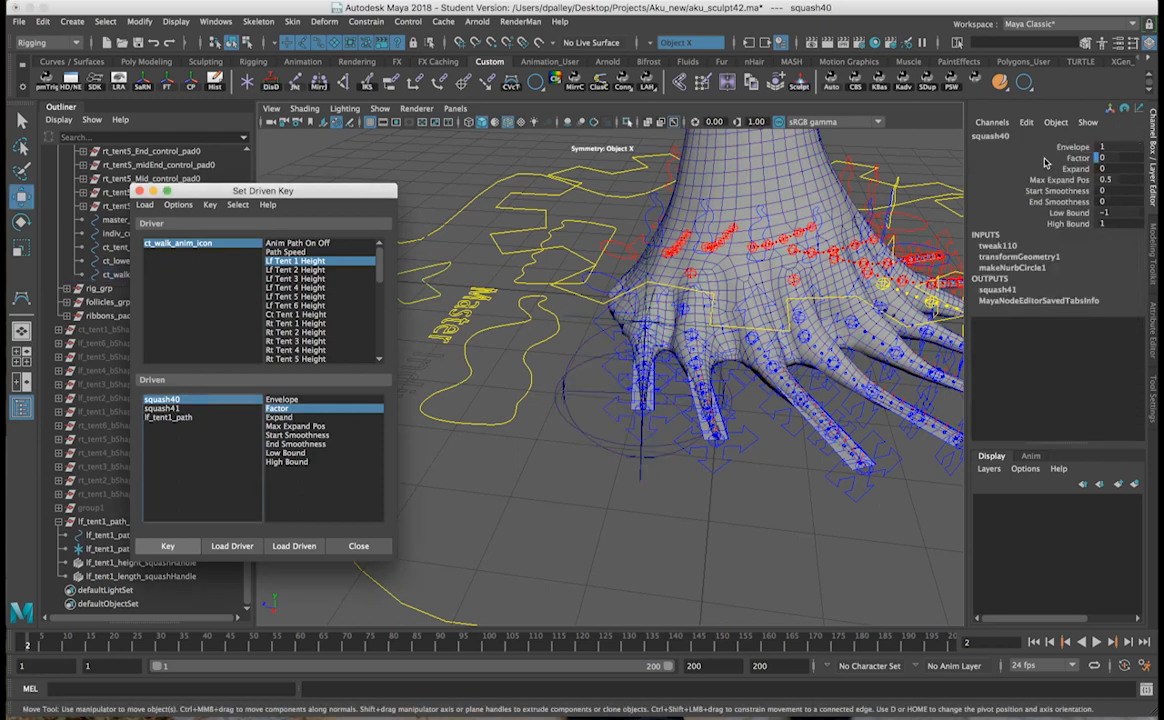
click(1078, 158)
middle_drag(705, 266, 961, 235)
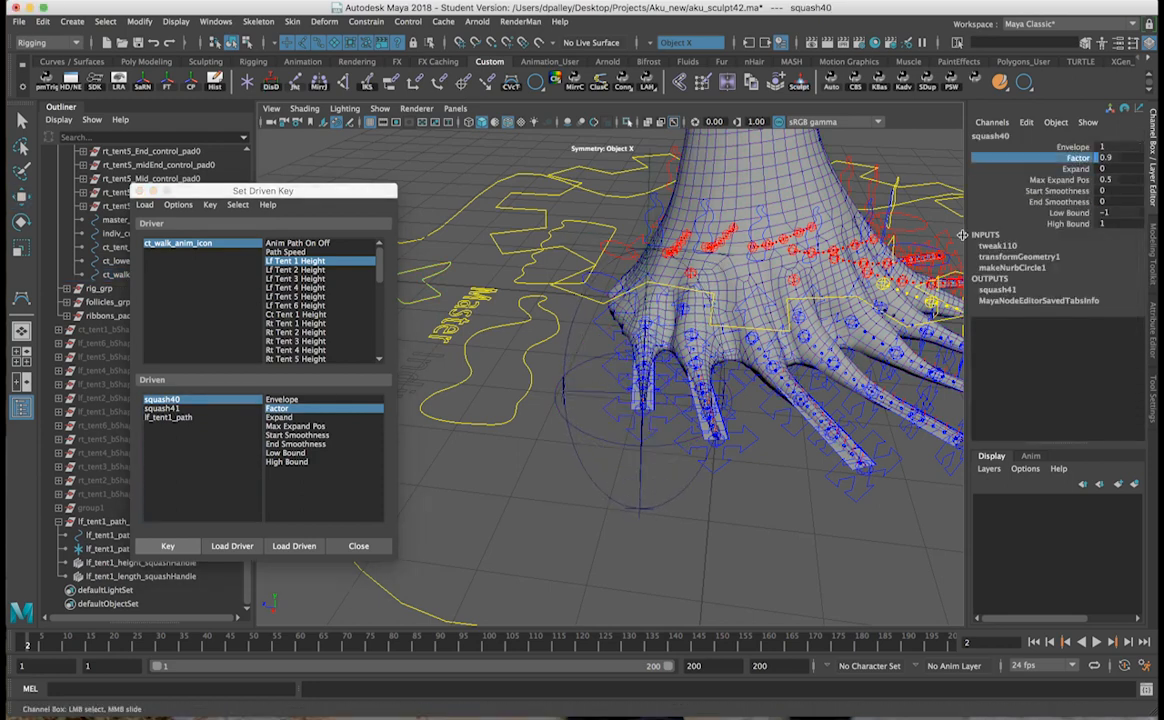
double_click(1104, 158)
key(Return)
alt+drag(645, 366, 612, 349)
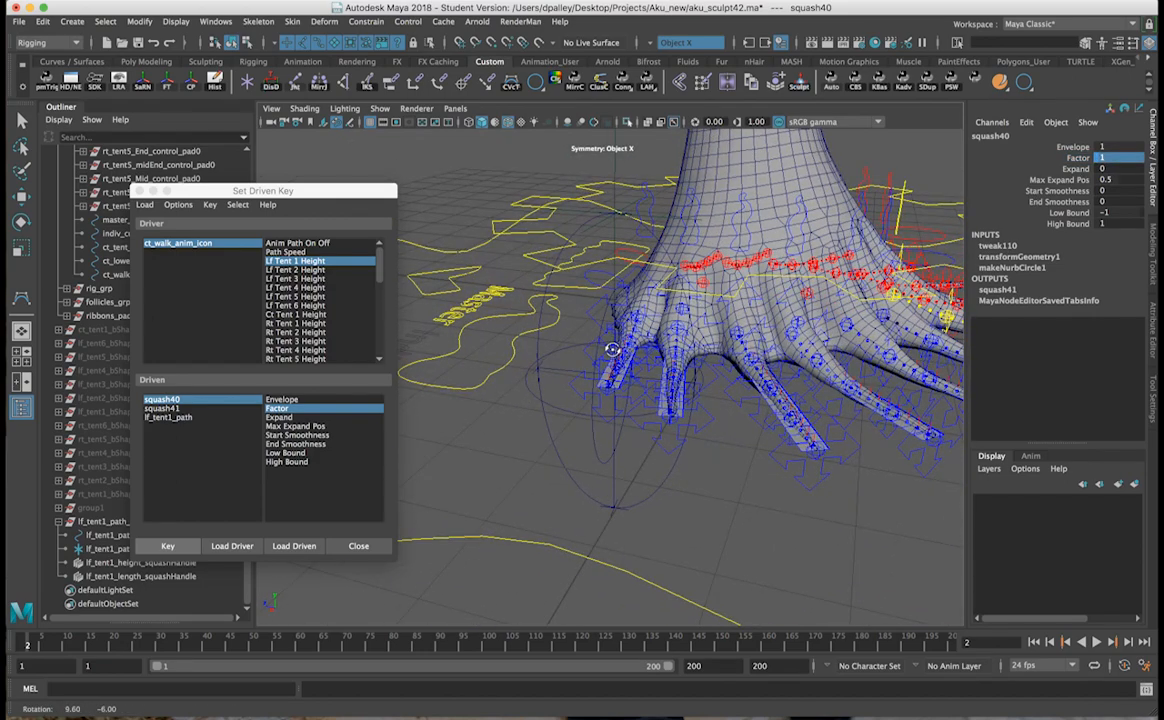
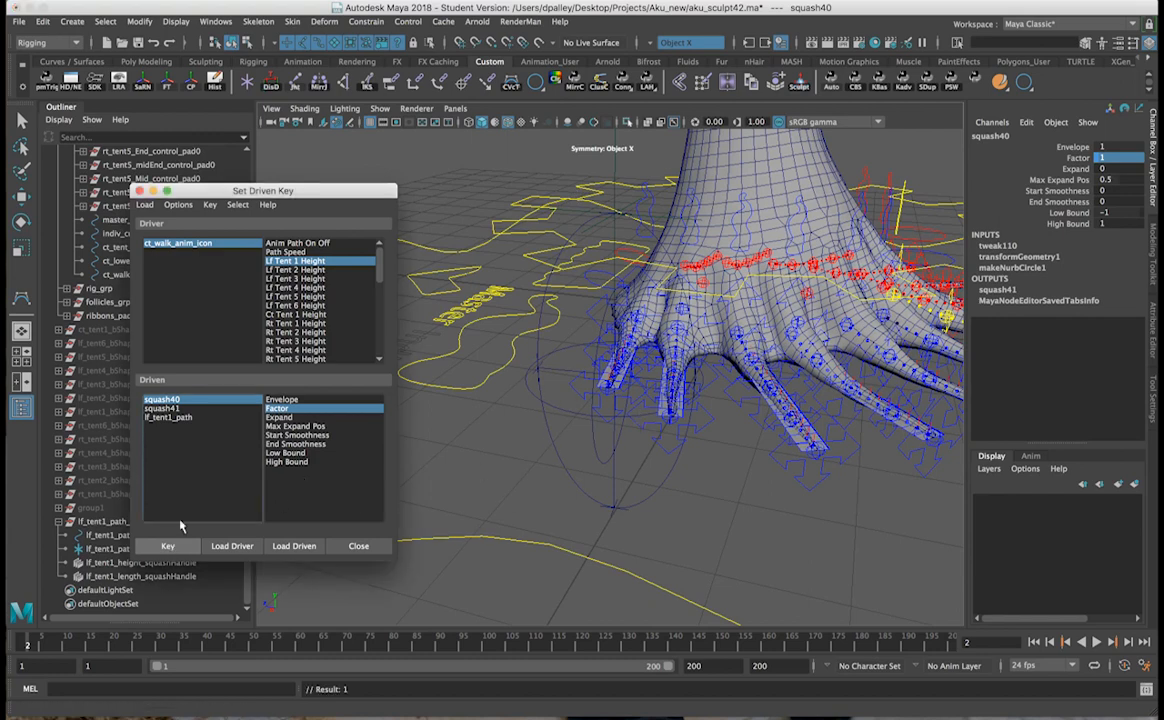
Step: Set the walk control's Lf Tent 1 Height to -10 and squash40's Factor to -10, and key the pair
click(226, 243)
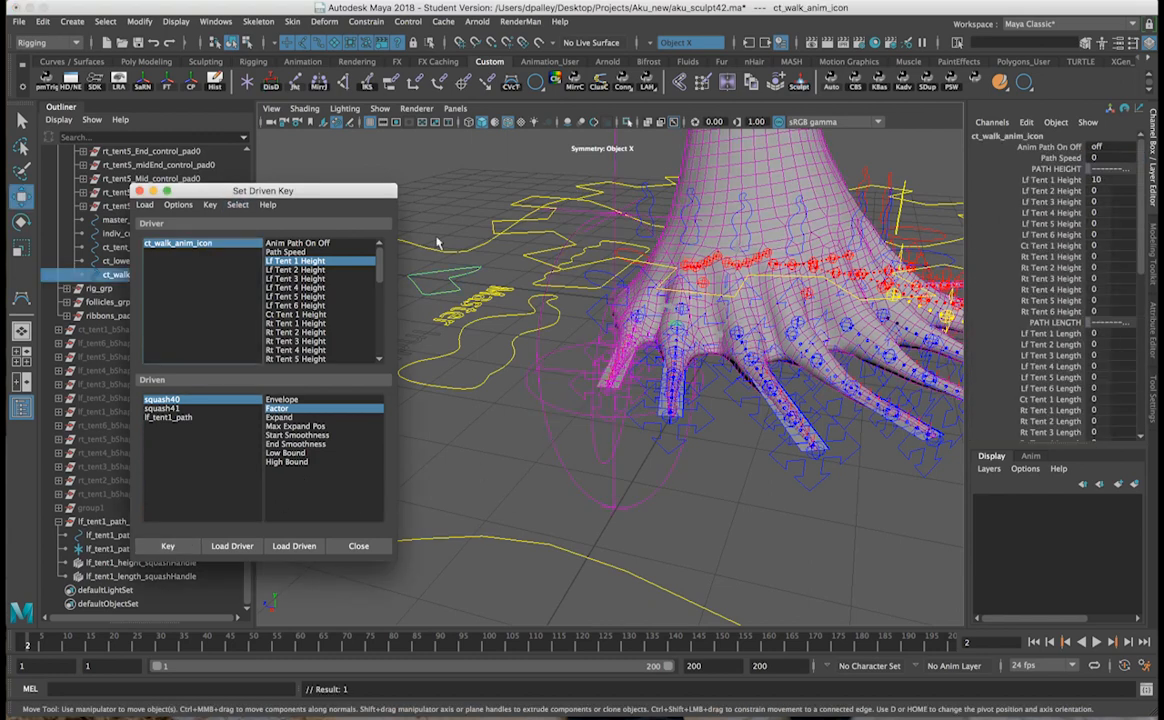
click(1060, 180)
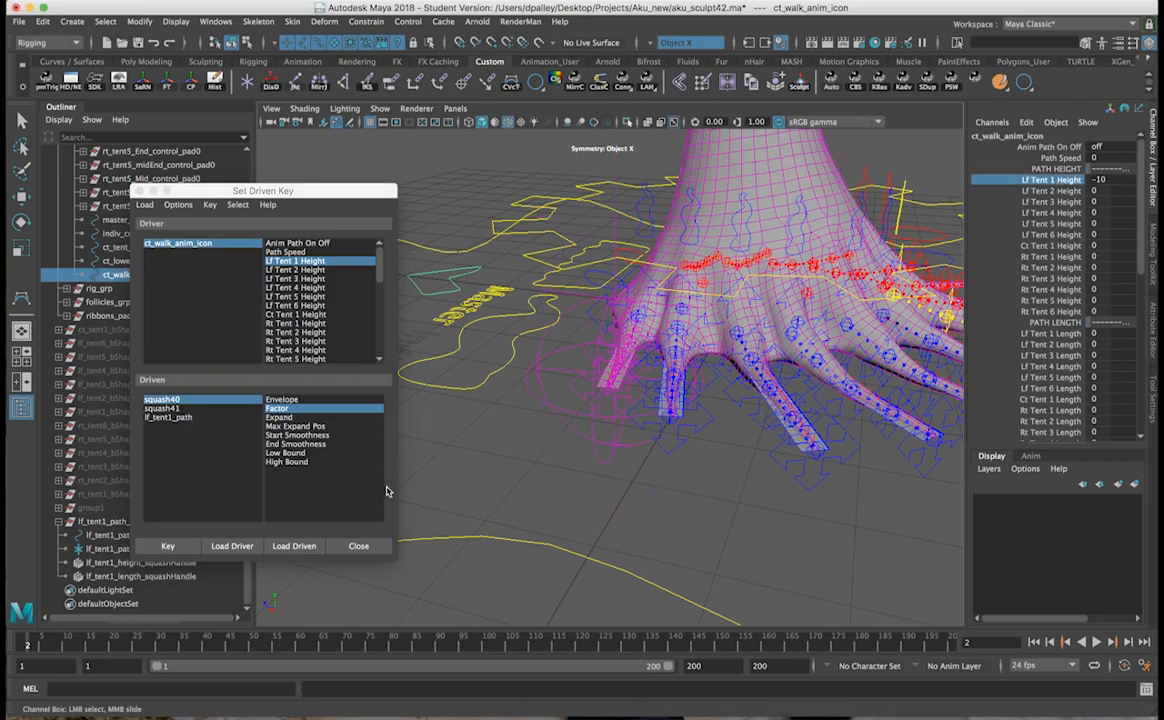
click(161, 399)
click(1080, 158)
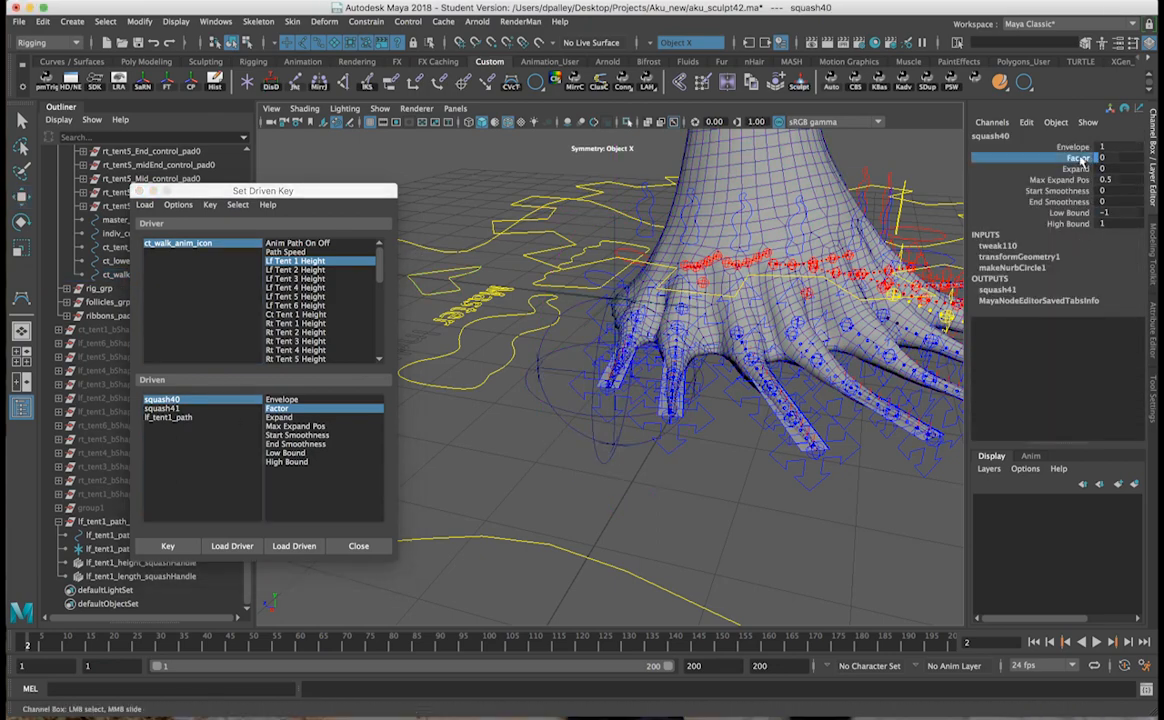
middle_drag(816, 212, 656, 213)
alt+drag(771, 231, 765, 258)
alt+right_drag(765, 258, 873, 275)
alt+drag(873, 275, 687, 272)
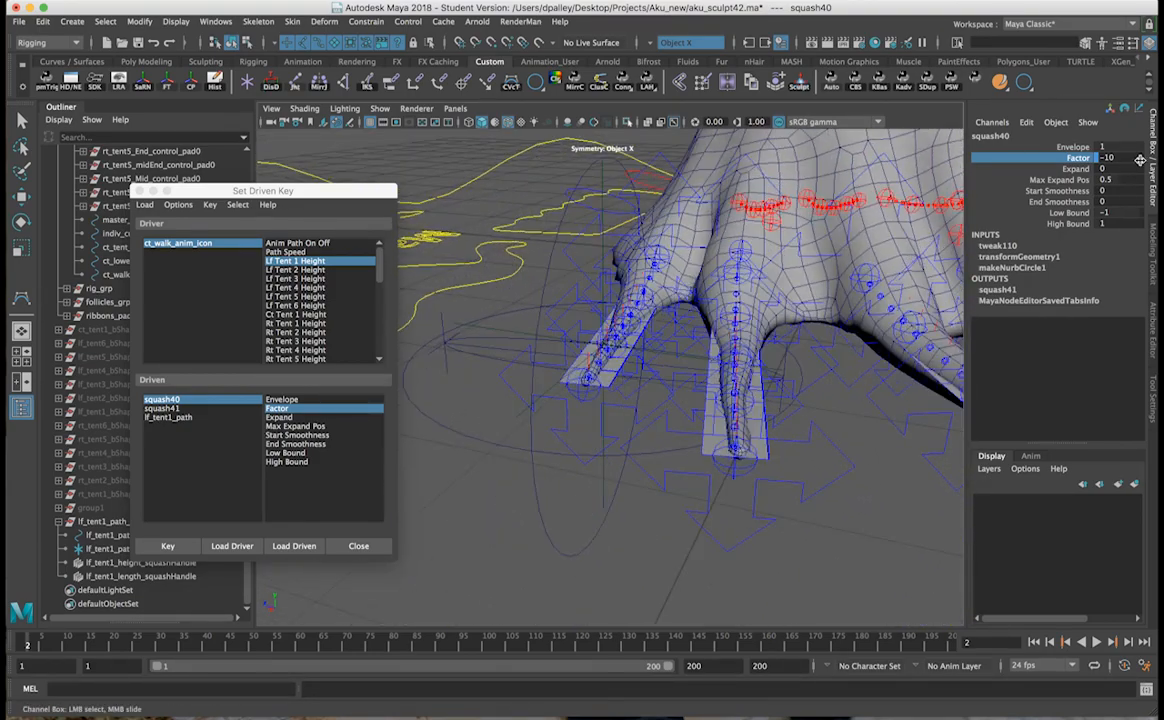
click(177, 548)
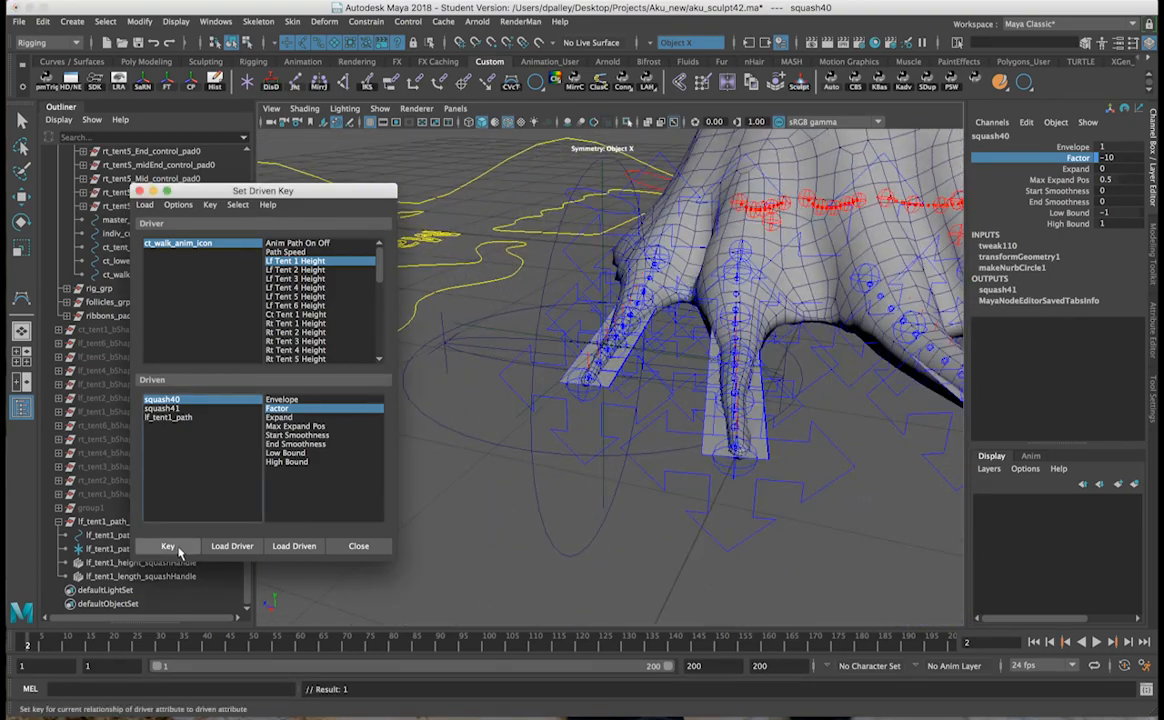
Step: Test the walk control's Lf Tent 1 Height by varying its value, and reset it to 0
click(180, 243)
click(1001, 182)
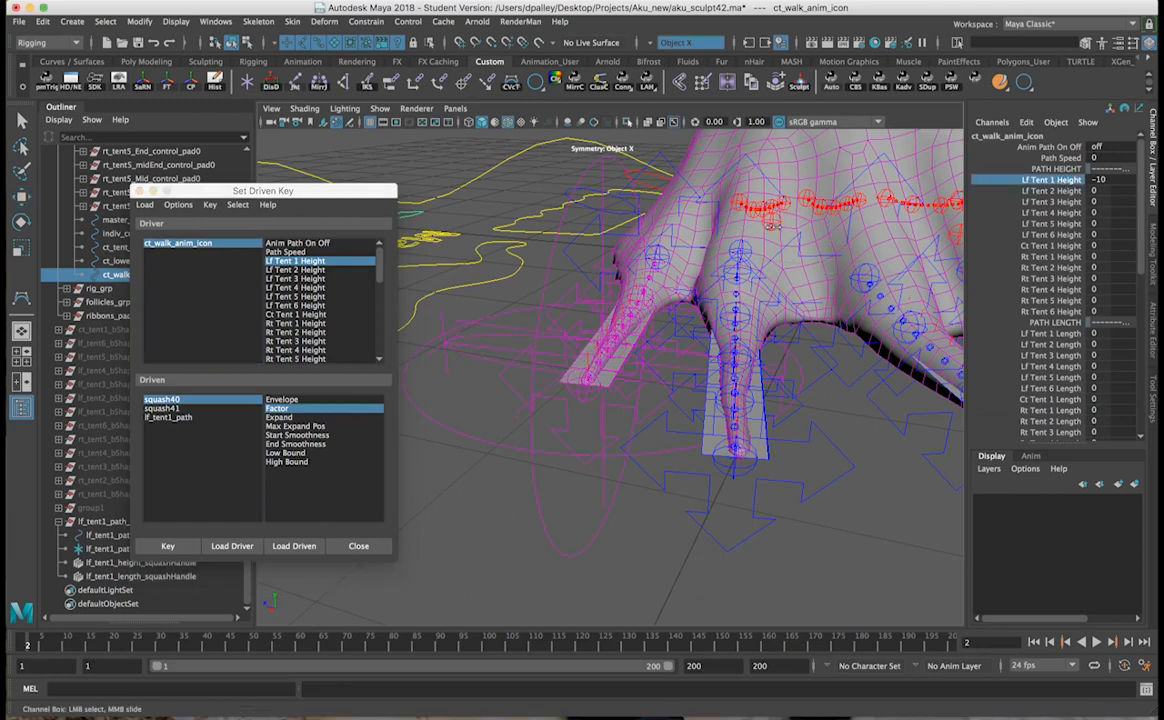
middle_drag(791, 235, 909, 235)
click(1115, 181)
text(0)
key(Return)
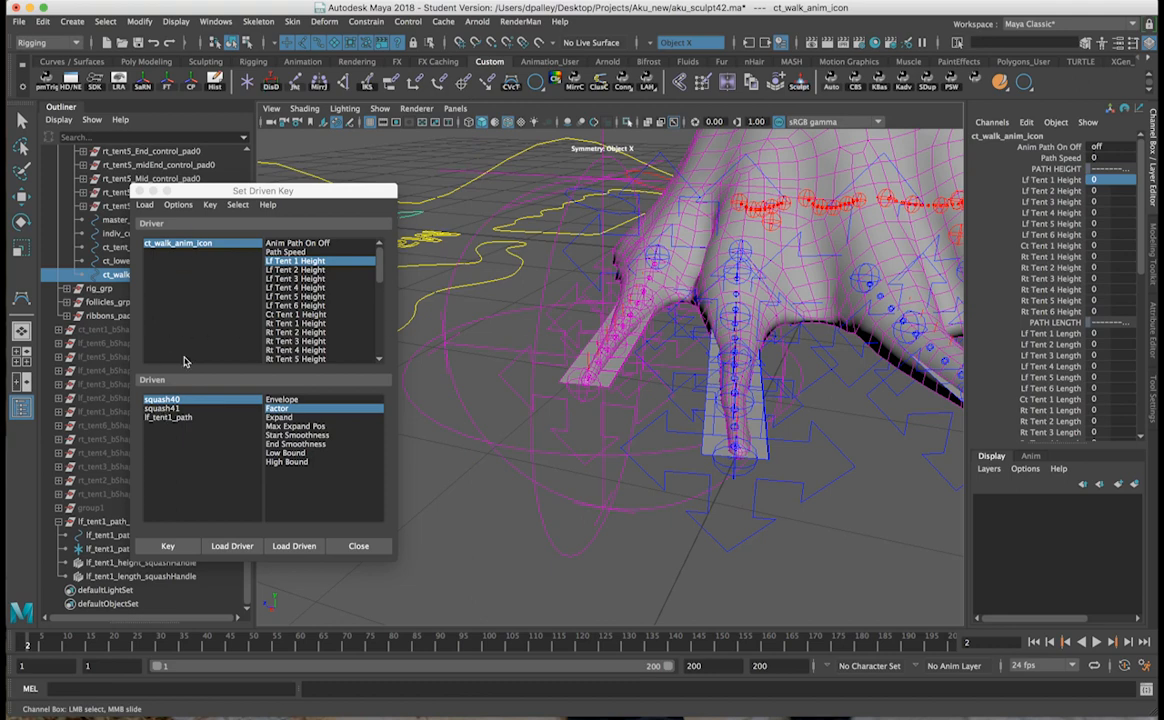
Step: Choose Lf Tent 1 Length as the driver attribute and key squash41's Factor at 0 against it
scroll(311, 316, down, 5)
scroll(311, 313, up, 5)
scroll(311, 313, down, 3)
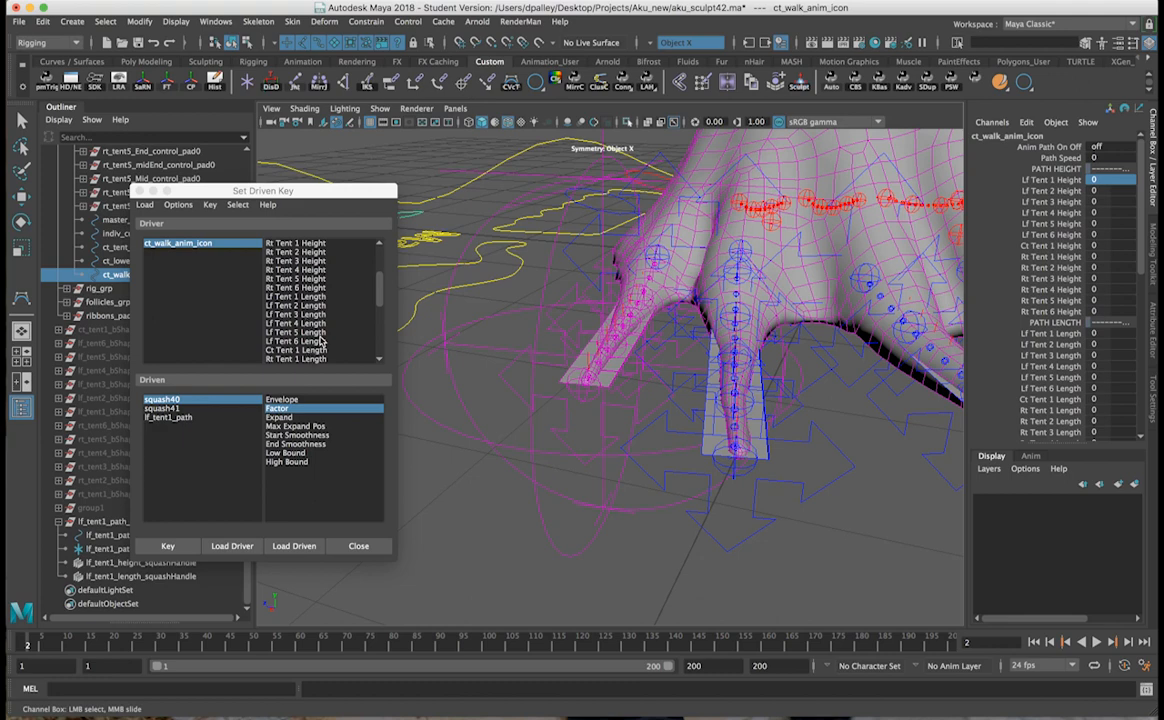
click(308, 297)
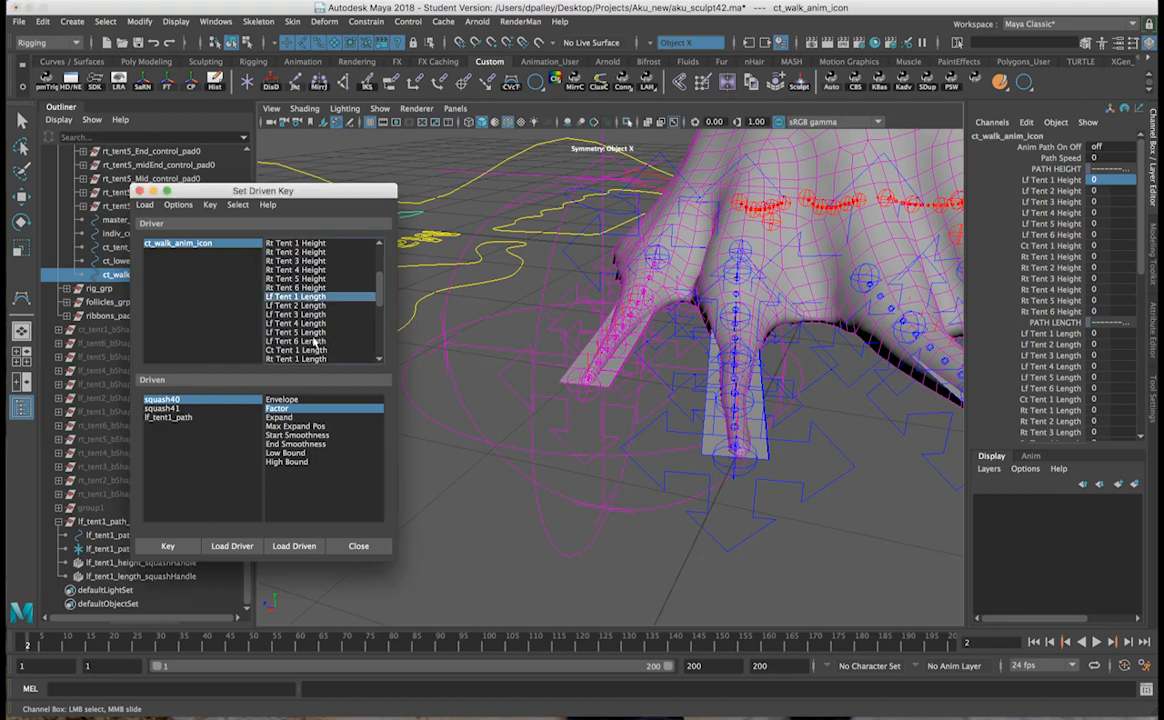
click(162, 408)
click(168, 546)
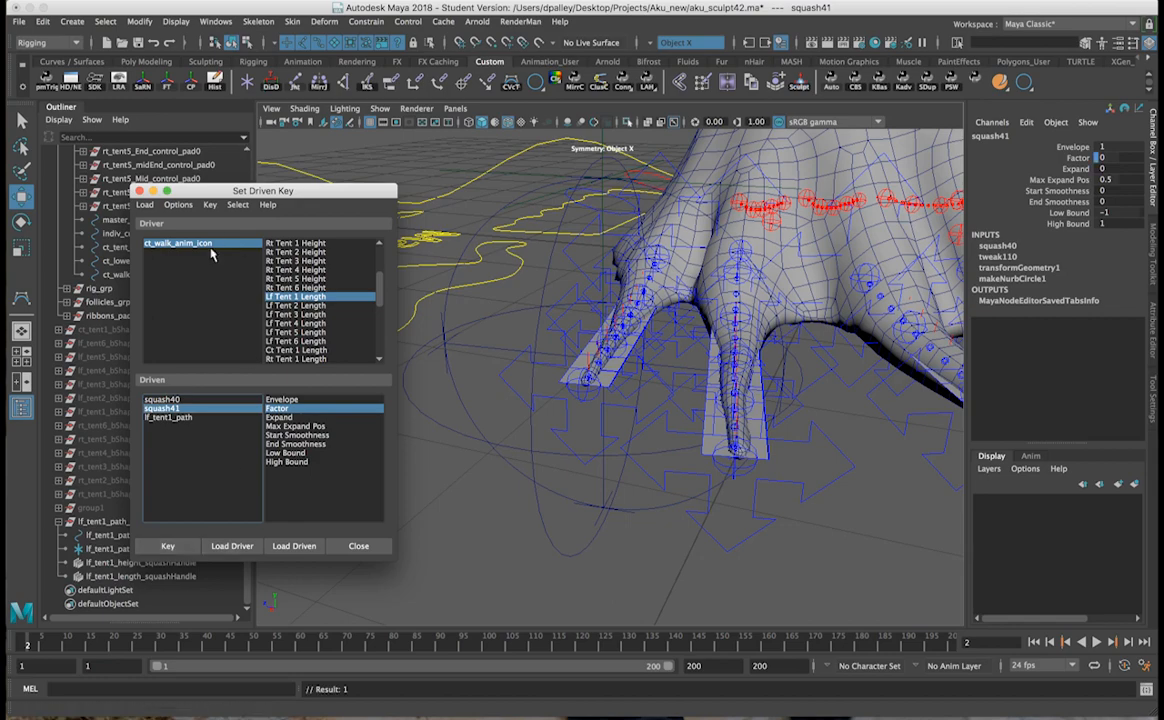
Step: Set the walk control's Lf Tent 2 Length to 10
click(211, 246)
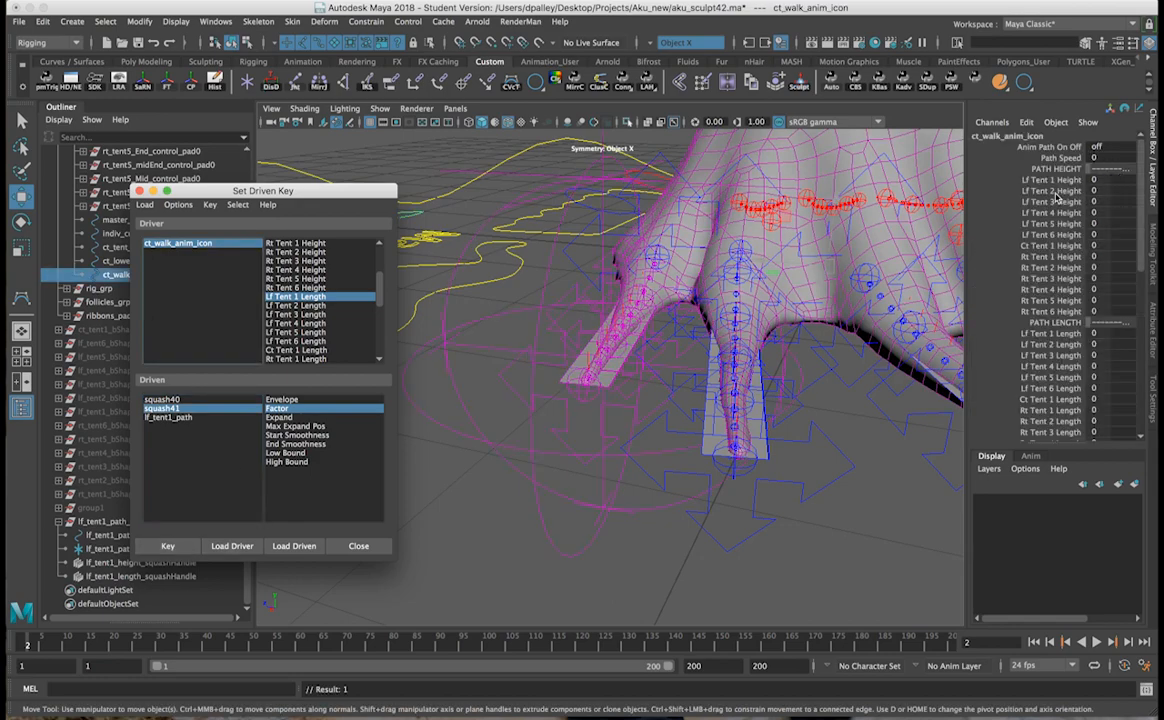
click(1056, 346)
middle_drag(714, 342, 944, 342)
alt+drag(775, 337, 722, 337)
Step: Set squash41's Factor to 2, key it against Lf Tent 1 Length, and reselect the walk control
click(170, 409)
scroll(580, 410, up, 1)
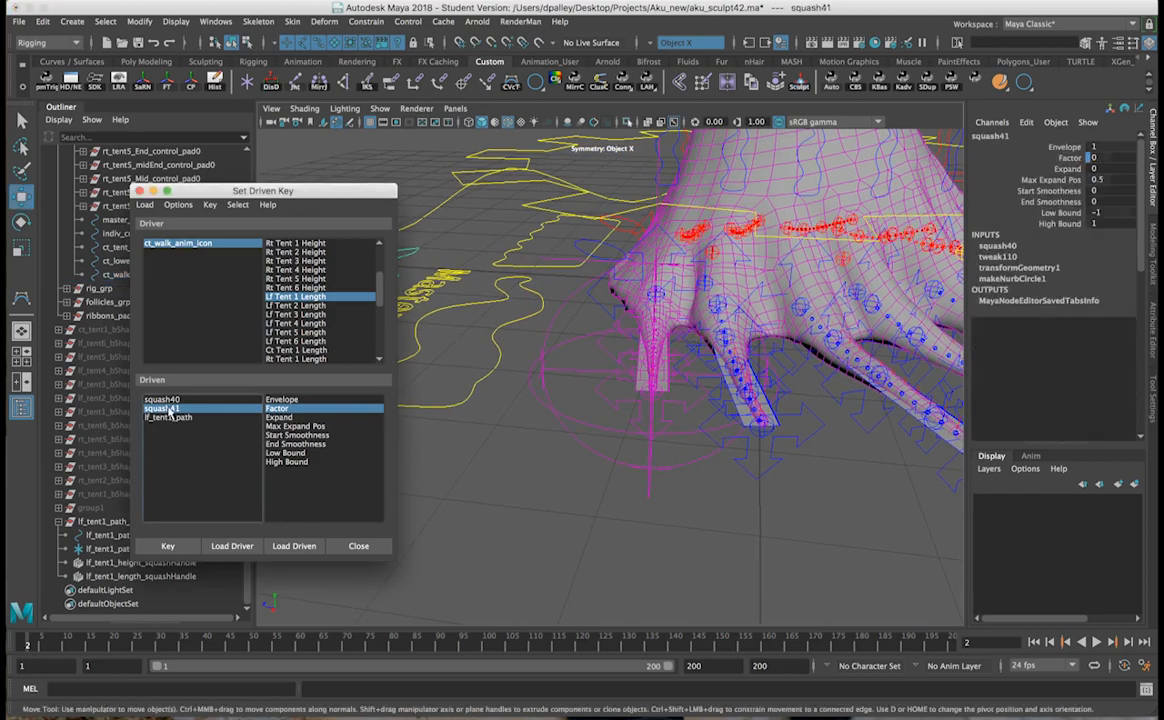
alt+drag(580, 425, 780, 390)
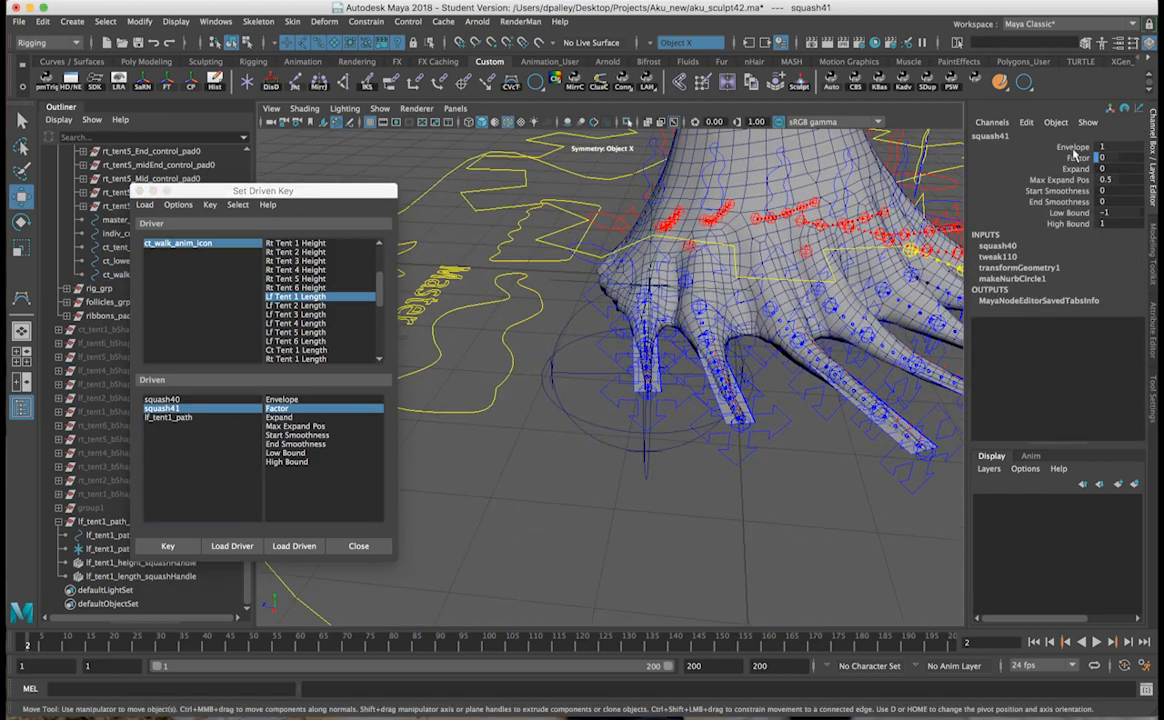
click(1084, 159)
middle_drag(796, 171, 886, 185)
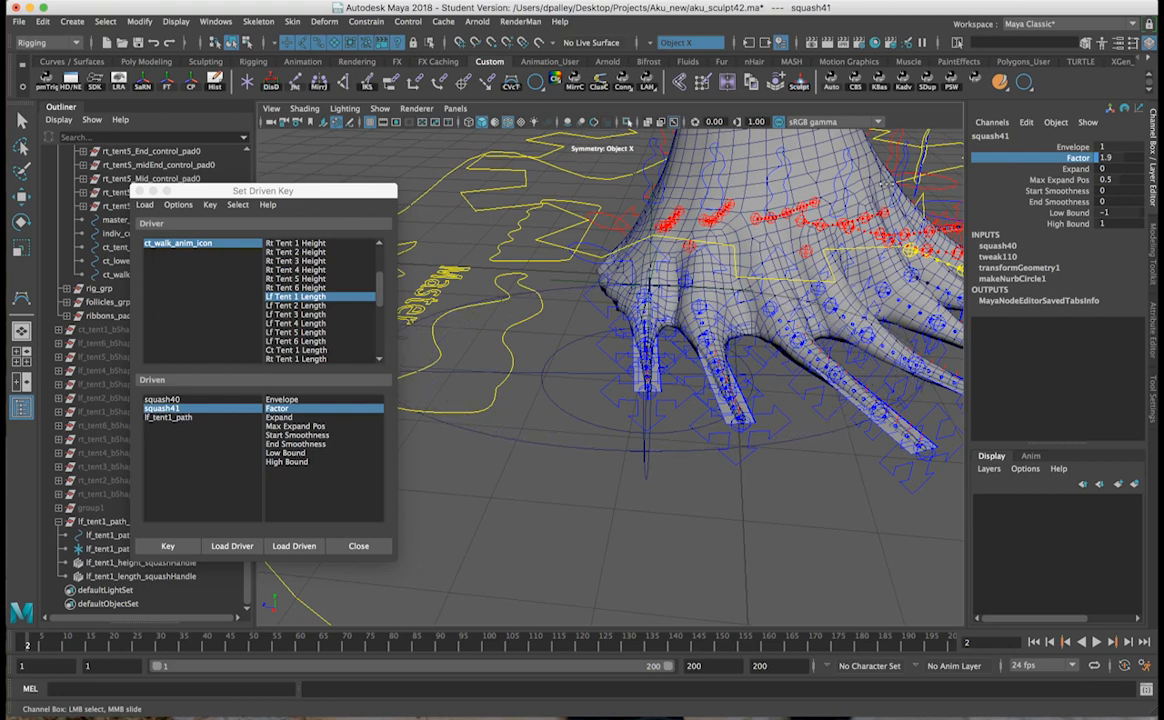
click(1105, 158)
text(2)
key(Return)
alt+right_drag(757, 379, 670, 377)
alt+drag(670, 377, 655, 344)
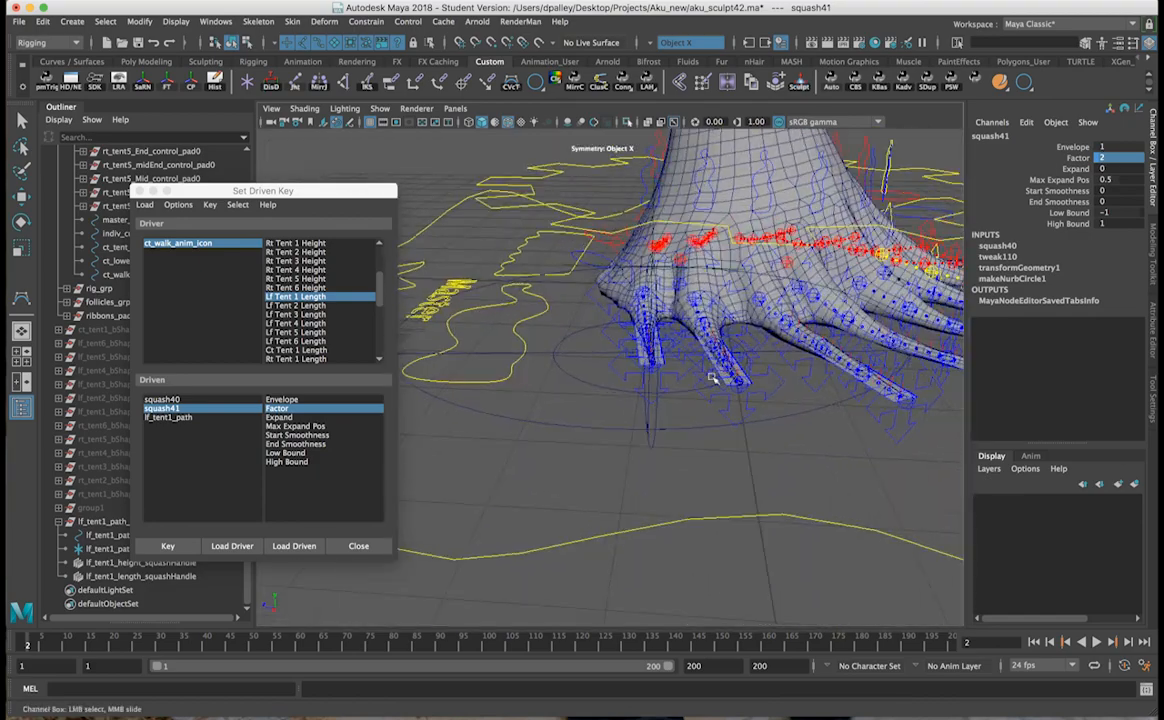
click(169, 546)
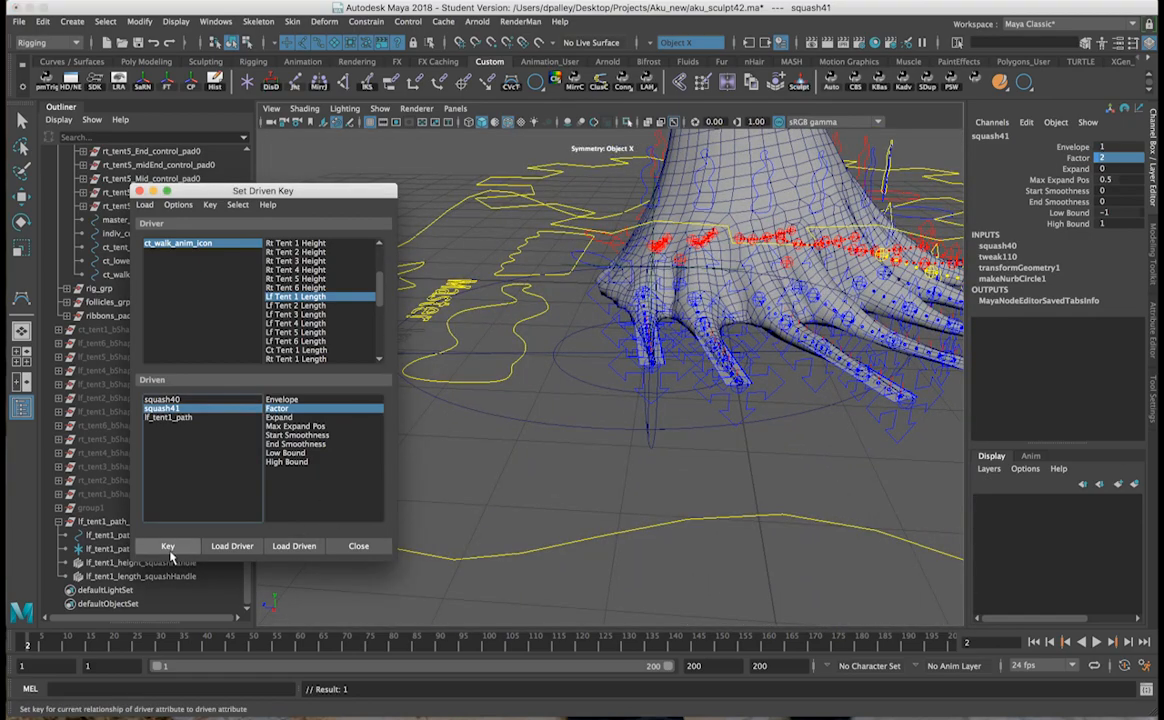
click(200, 243)
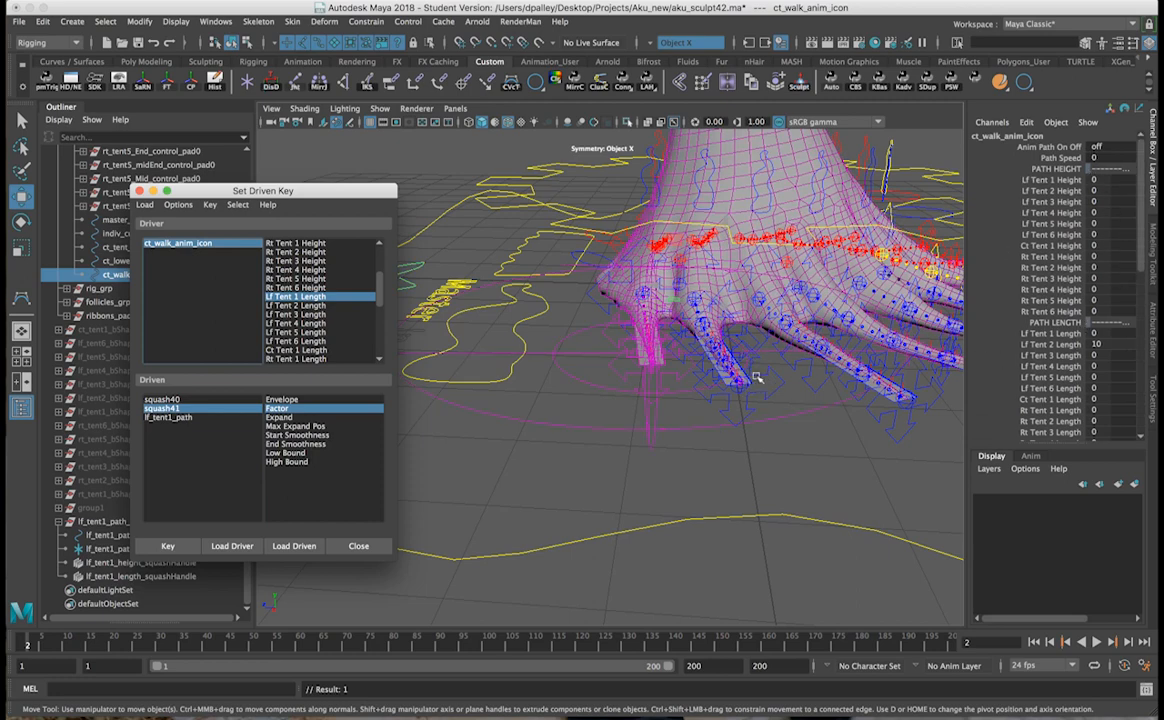
Step: Reset the walk control's Lf Tent 2 Length to 0
alt+drag(756, 377, 759, 377)
double_click(1100, 344)
text(0)
key(Return)
Step: Undo the recent changes back past the last squash41 Factor key made against Lf Tent 1 Length
alt+drag(710, 443, 706, 439)
key(super+z)
key(super+z)
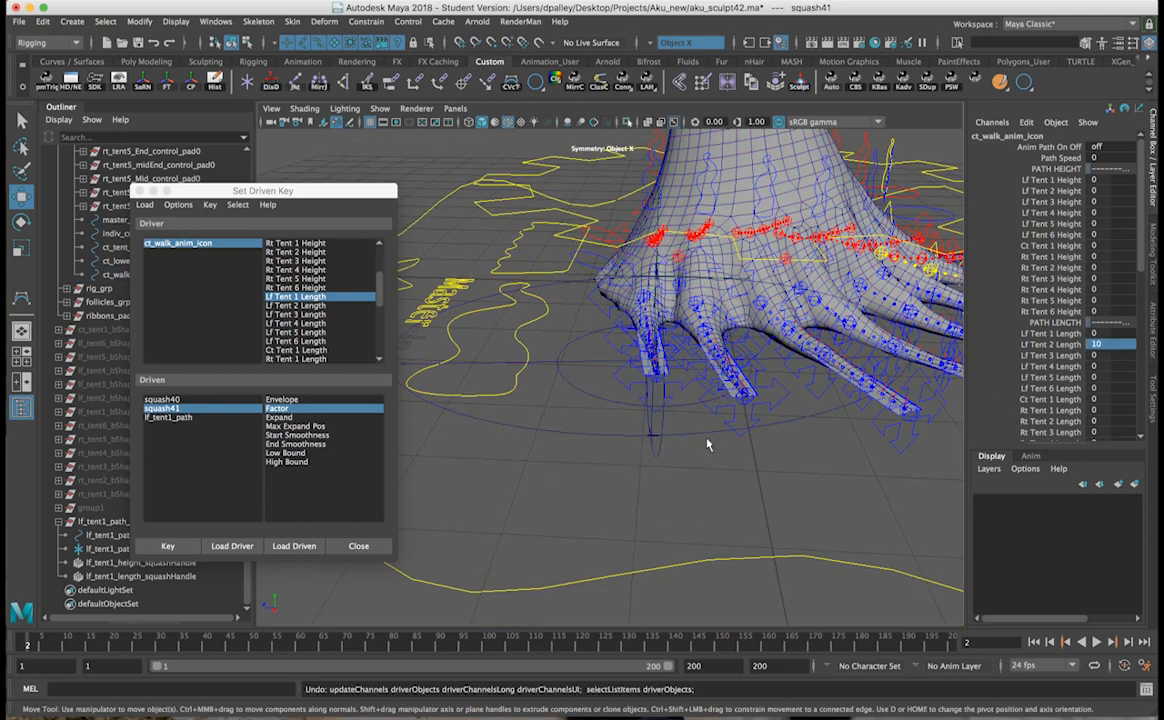
key(super+z)
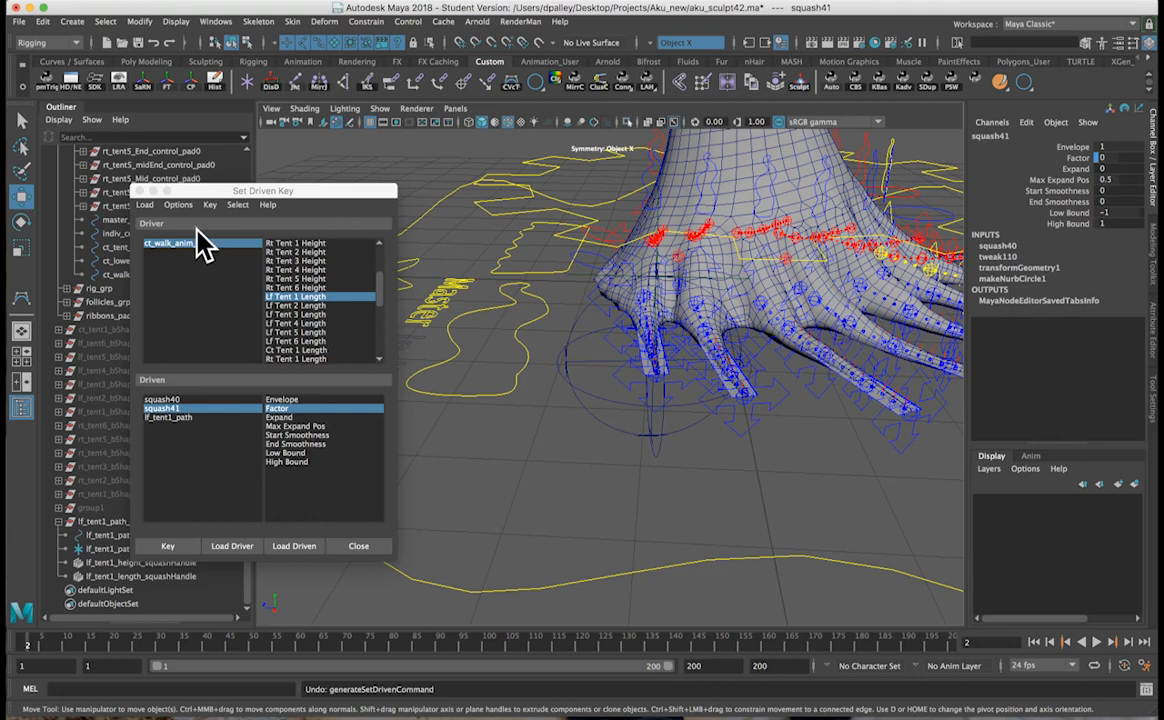
Step: On the walk control, return Lf Tent 2 Length to 0 and set Lf Tent 1 Length to 10
click(190, 247)
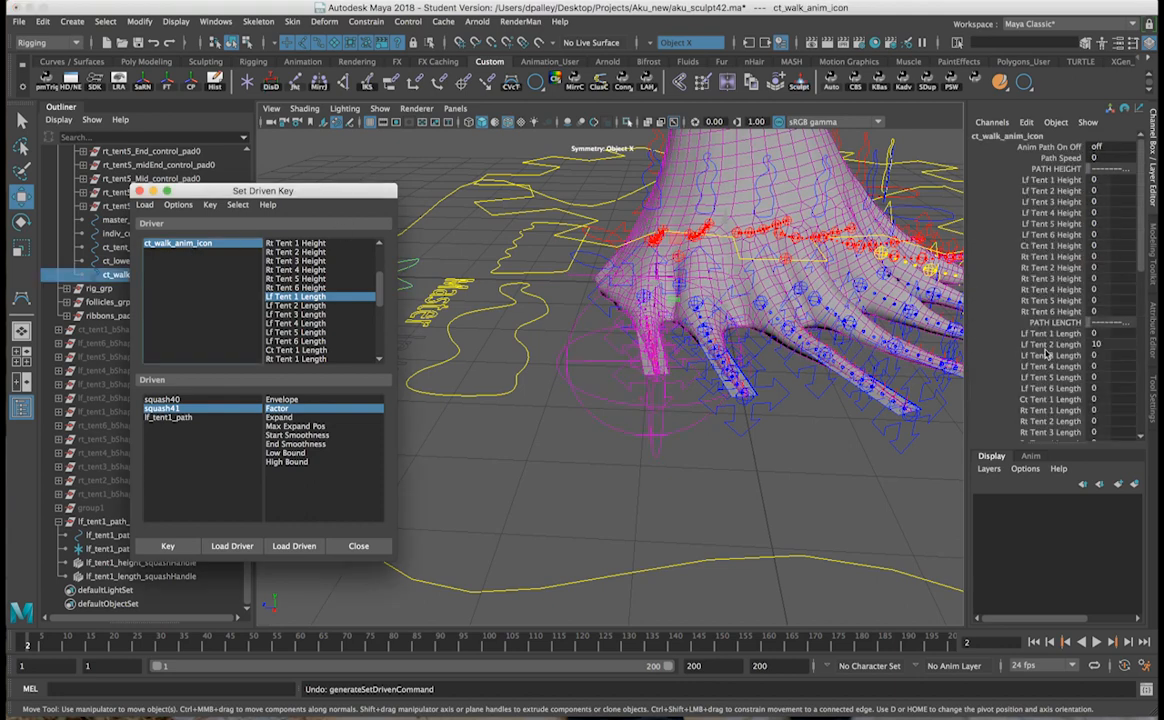
click(1115, 344)
text(0)
key(Return)
click(1113, 334)
text(10)
key(Return)
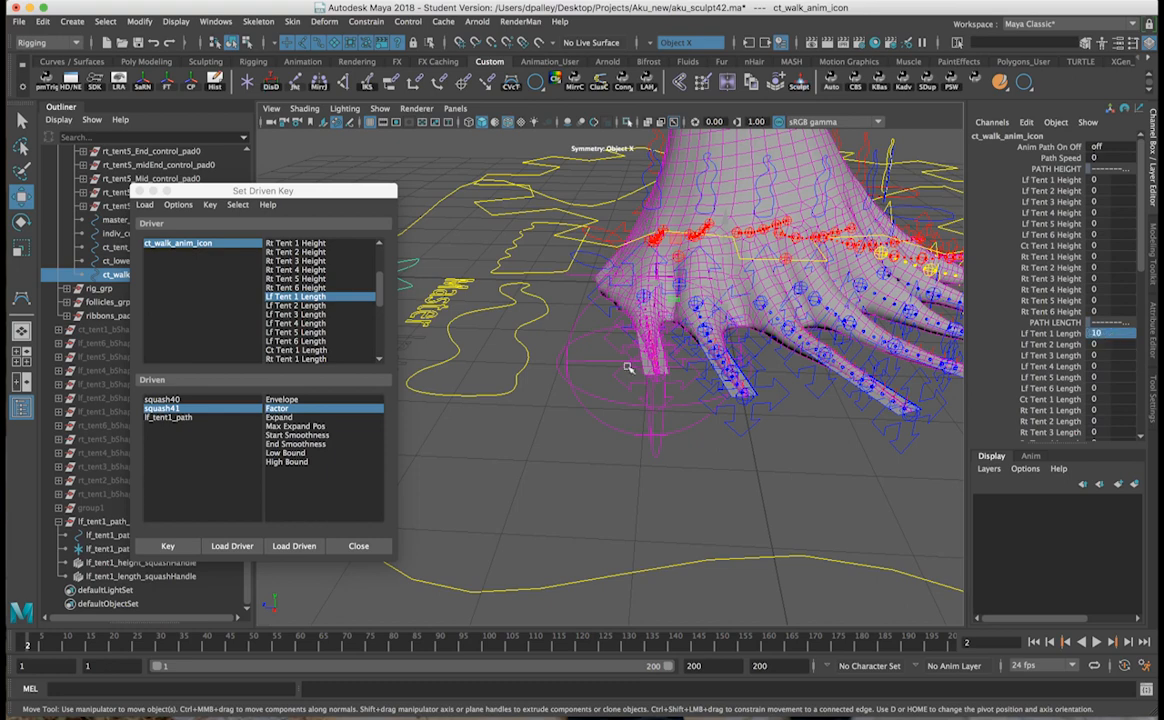
Step: Enter a new Factor value for squash41 and key it against Lf Tent 1 Length at 10
click(168, 411)
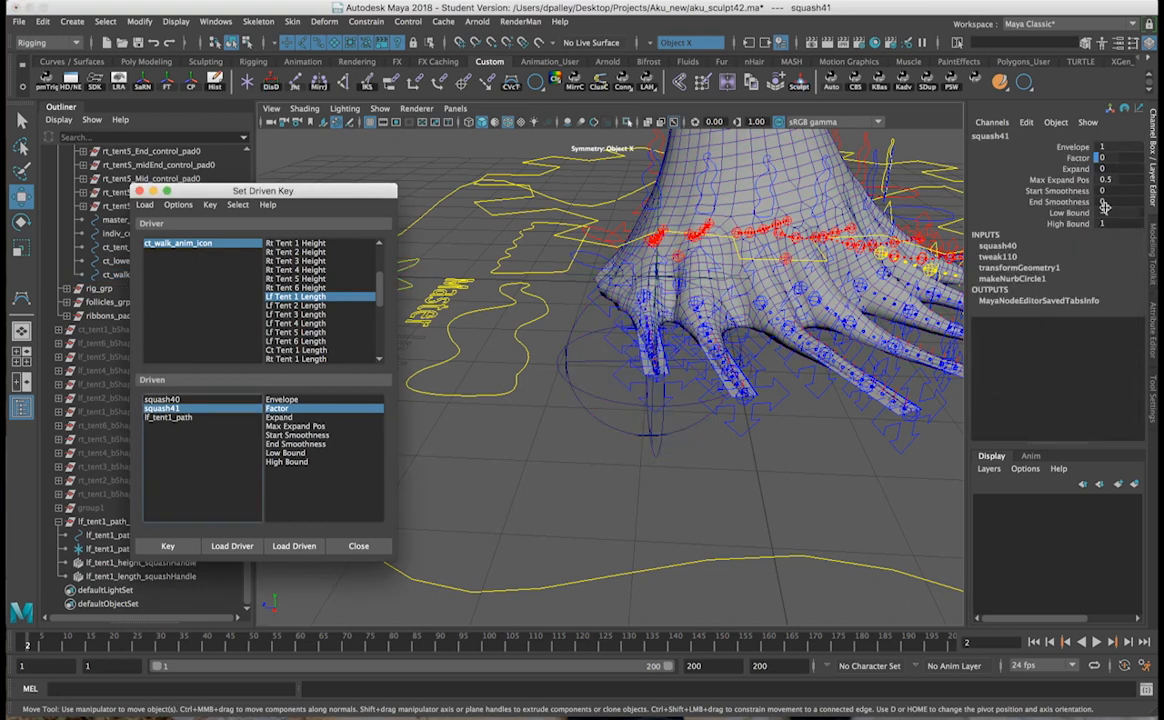
click(1114, 158)
key(Return)
click(167, 545)
Step: Lower the walk control's Lf Tent 1 Length to -10 and key squash41's Factor at -10 against it
click(192, 244)
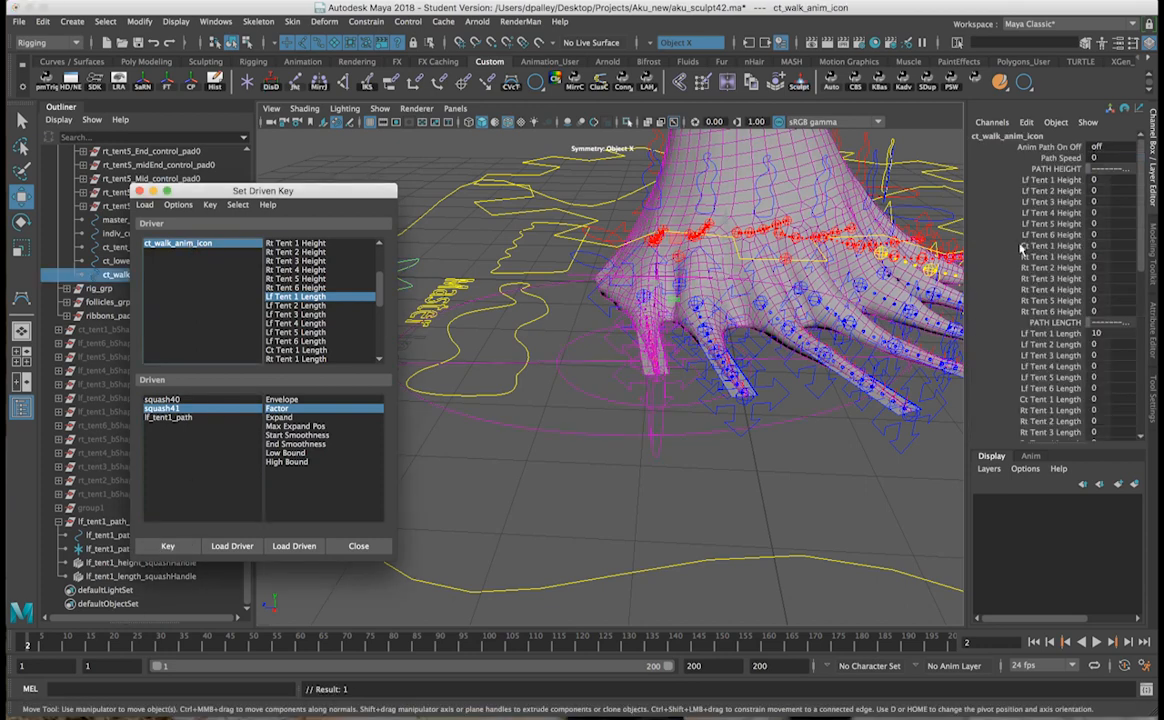
click(1053, 335)
middle_drag(816, 334, 531, 338)
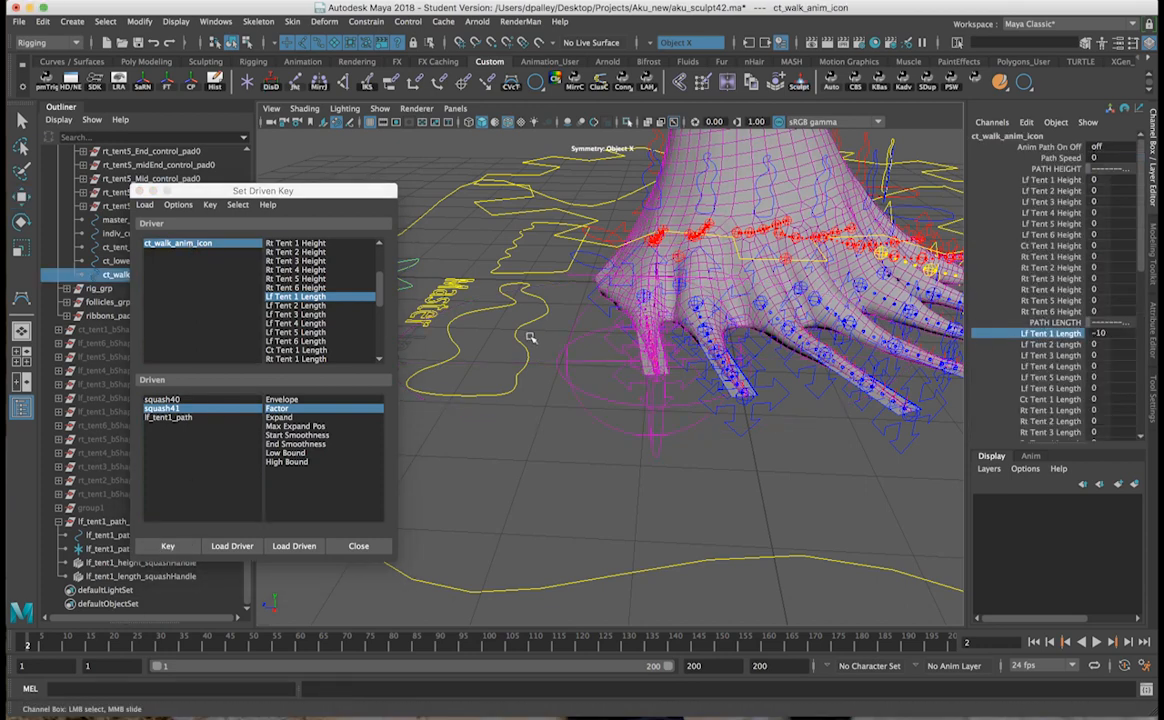
click(190, 408)
middle_drag(825, 209, 428, 205)
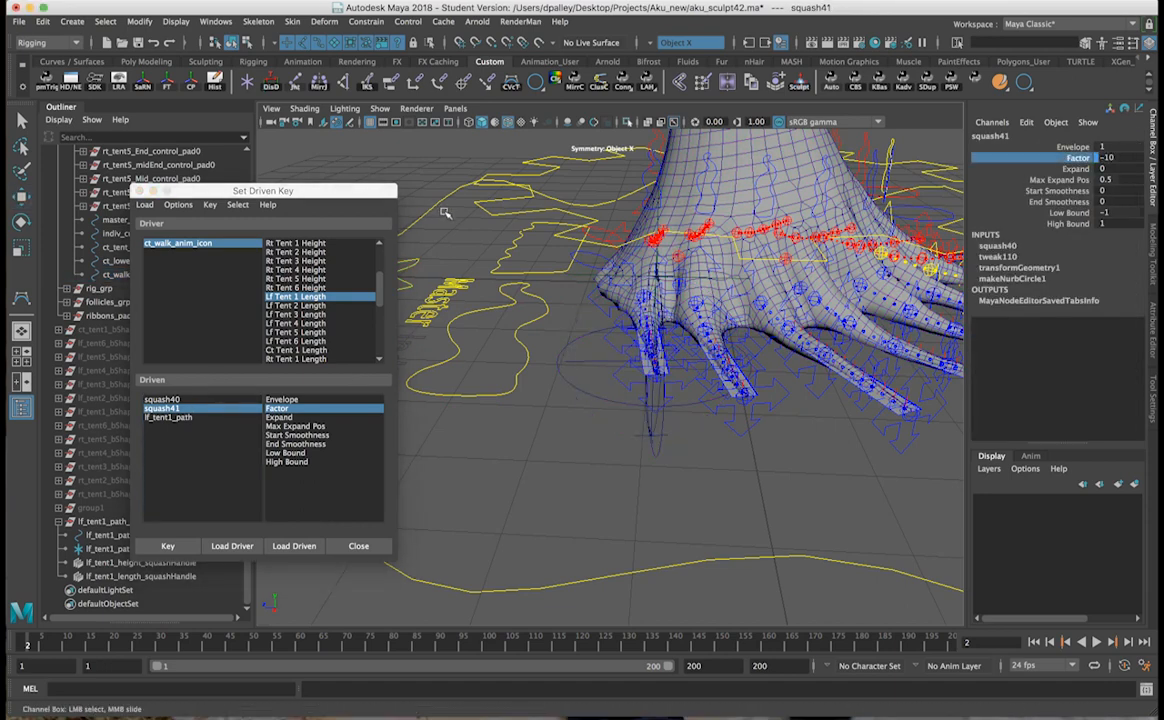
click(166, 548)
Step: Test the walk control's Lf Tent 1 Length by varying its value, and reset it to 0
click(182, 250)
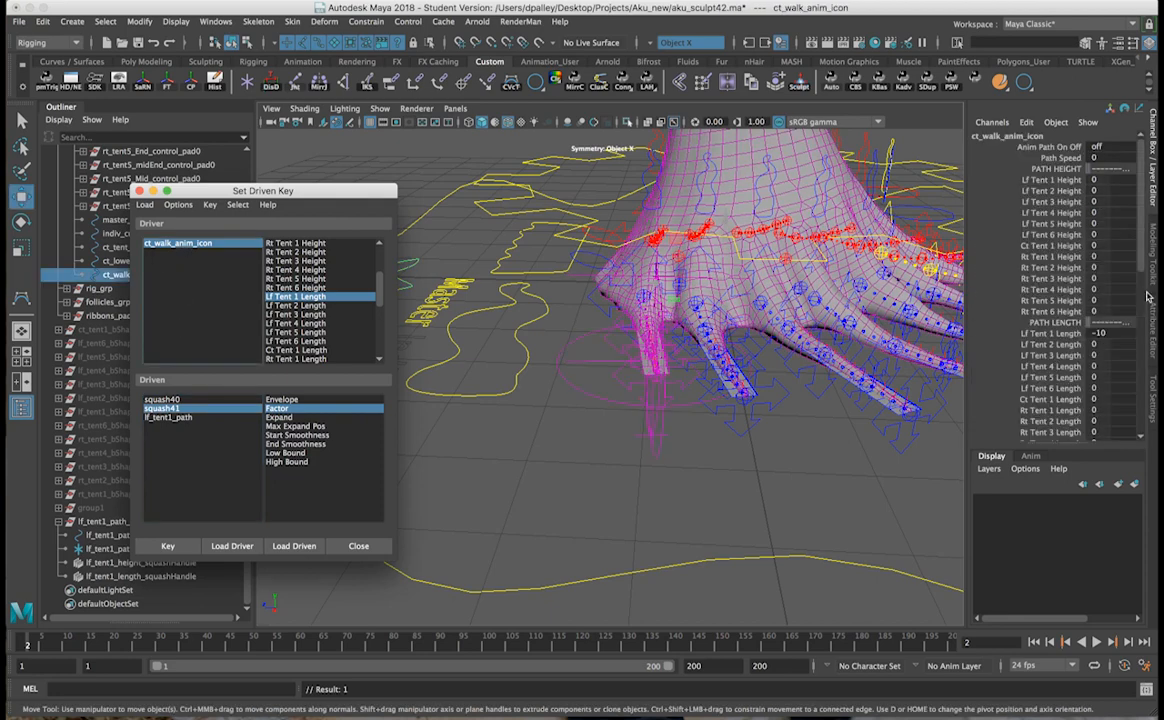
click(1051, 334)
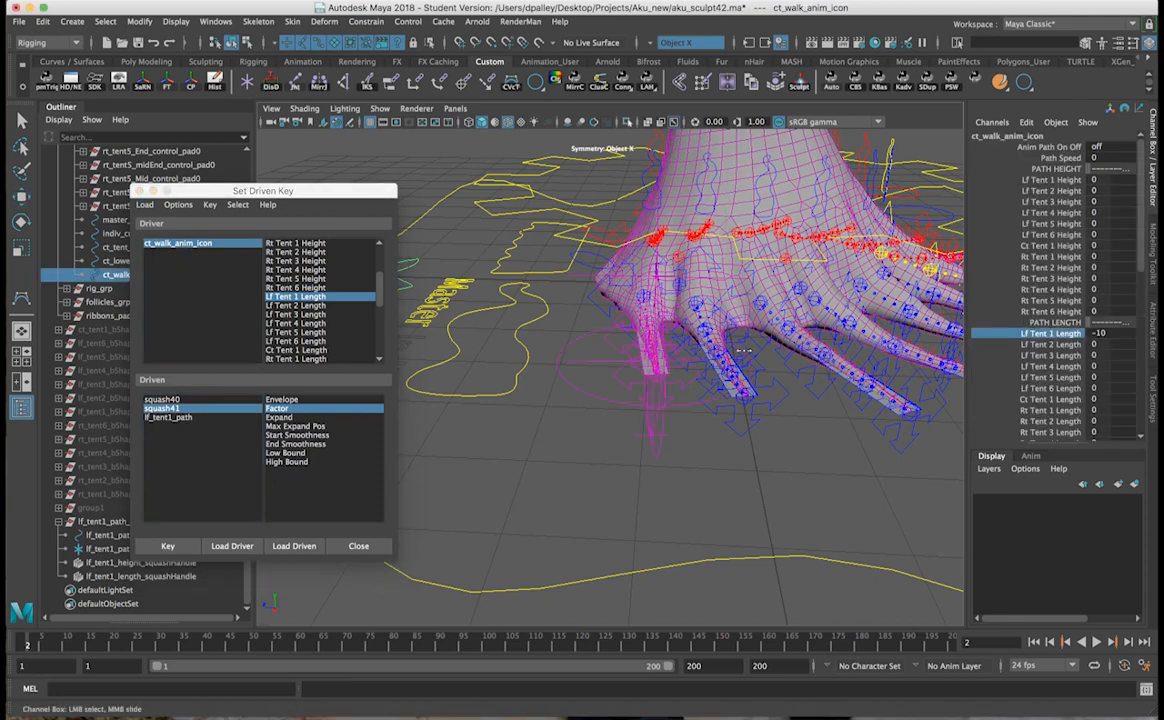
middle_drag(664, 367, 737, 369)
click(1115, 333)
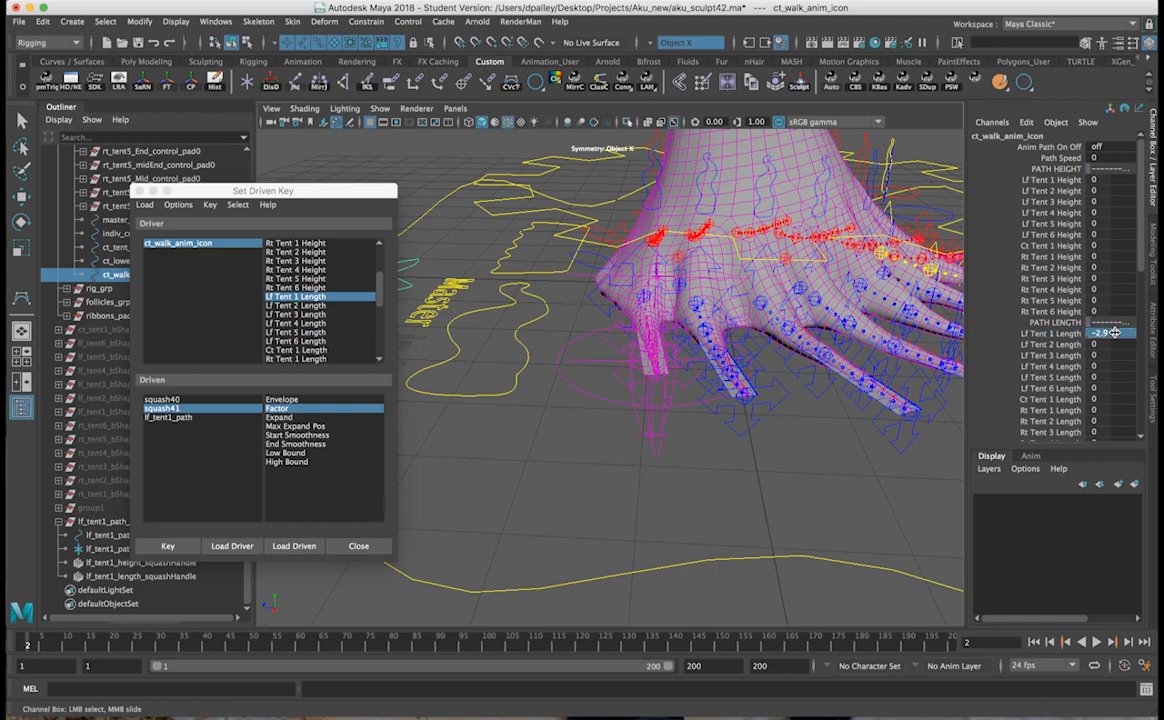
text(0)
key(Return)
Step: Key lf_tent1_path's Rotate X at 0 with the walk control's Lf Tent 1 Offset as the driver attribute
alt+drag(677, 367, 710, 390)
scroll(1125, 388, down, 3)
scroll(1125, 388, down, 3)
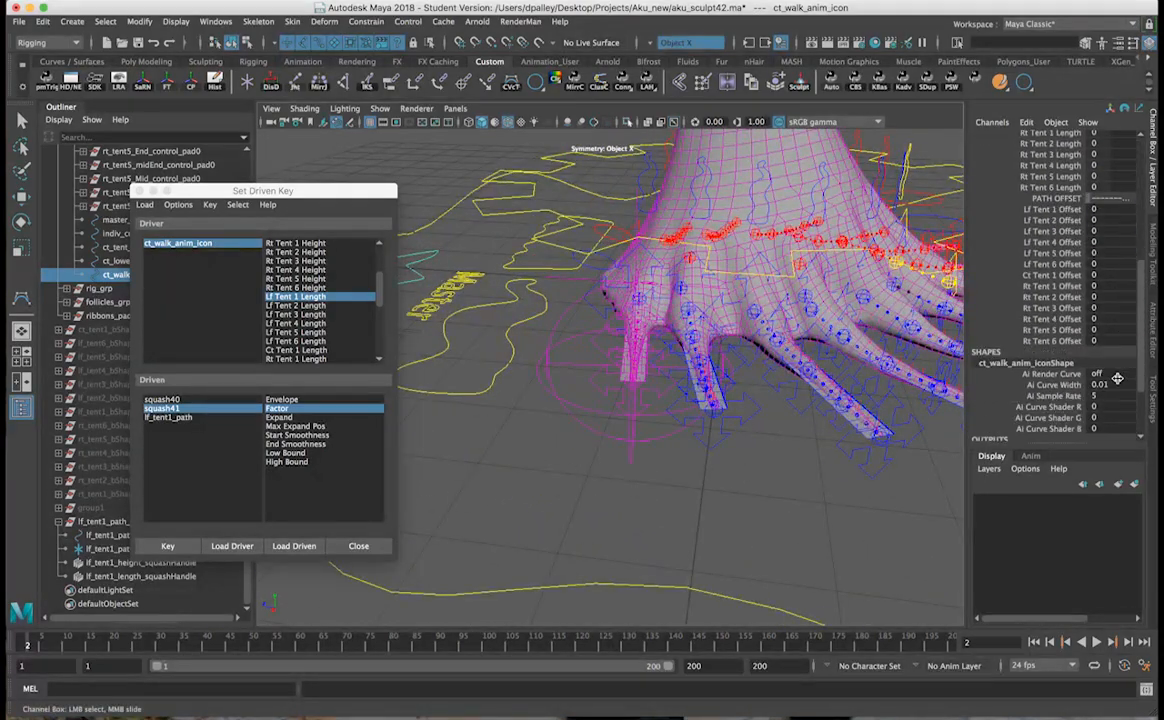
click(168, 419)
alt+drag(737, 411, 731, 411)
key(e)
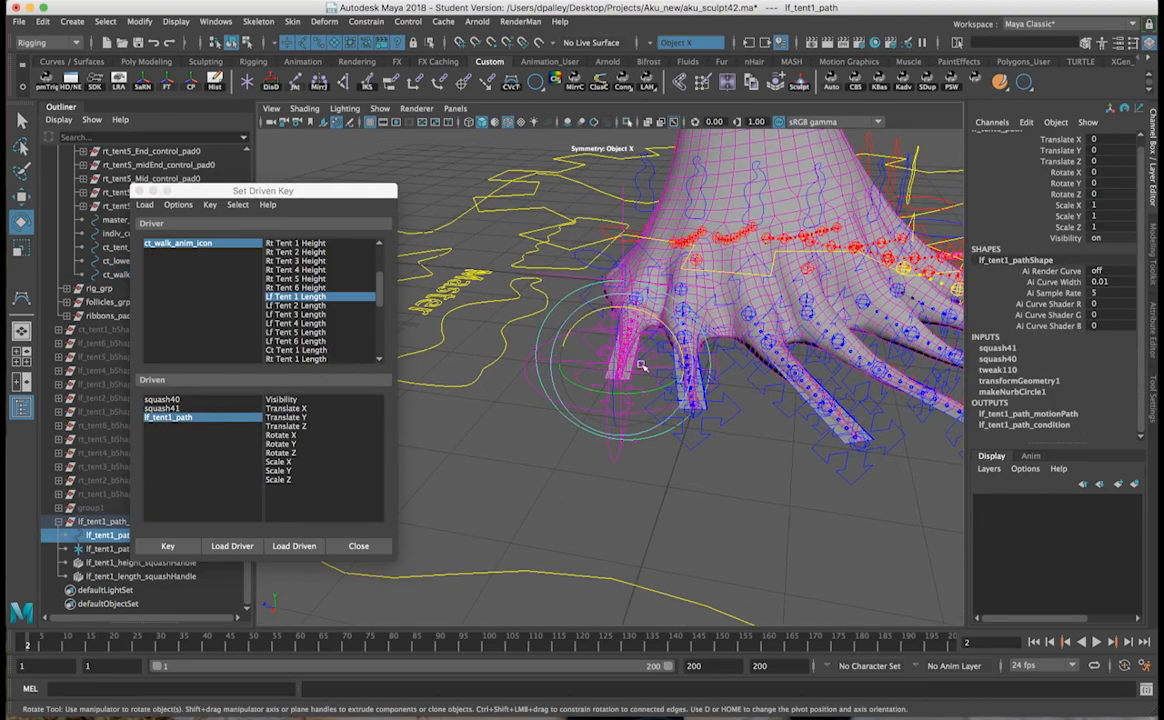
alt+drag(578, 325, 545, 358)
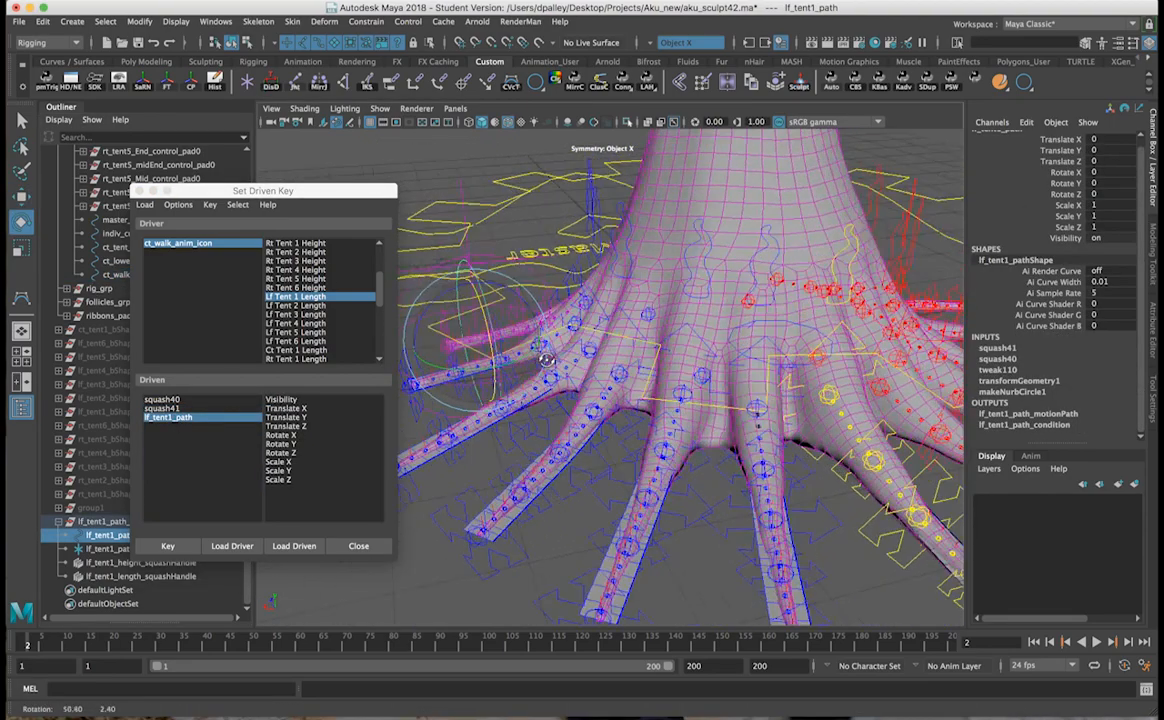
key(f)
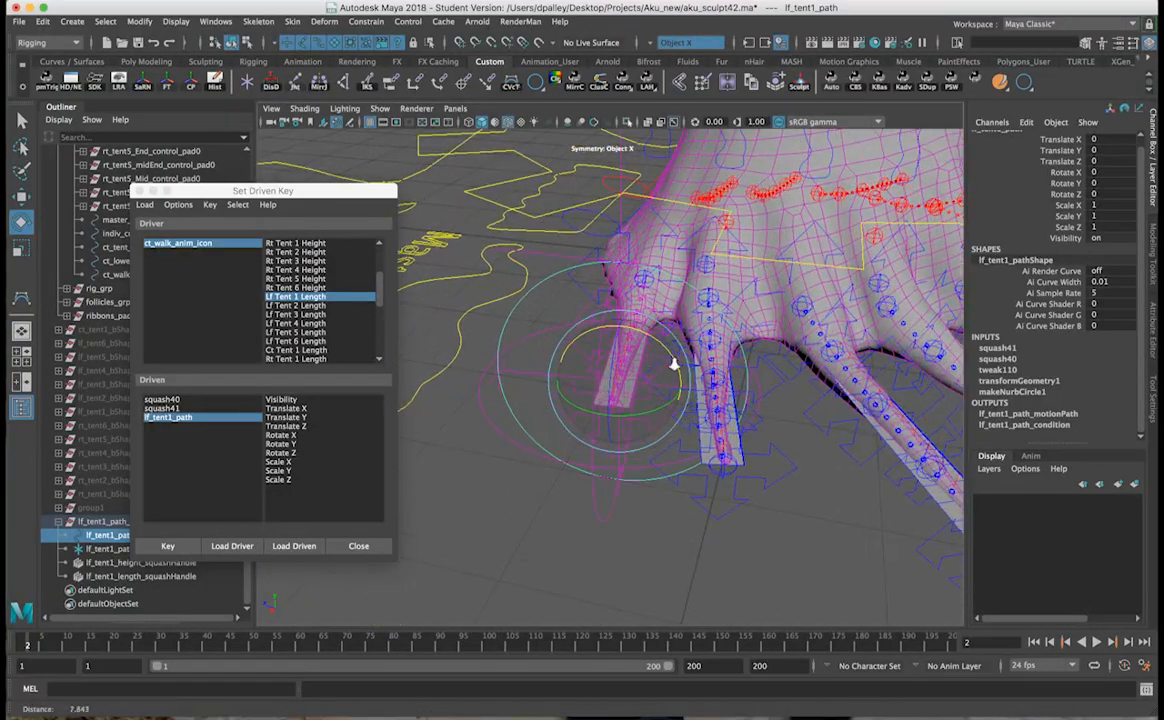
click(282, 435)
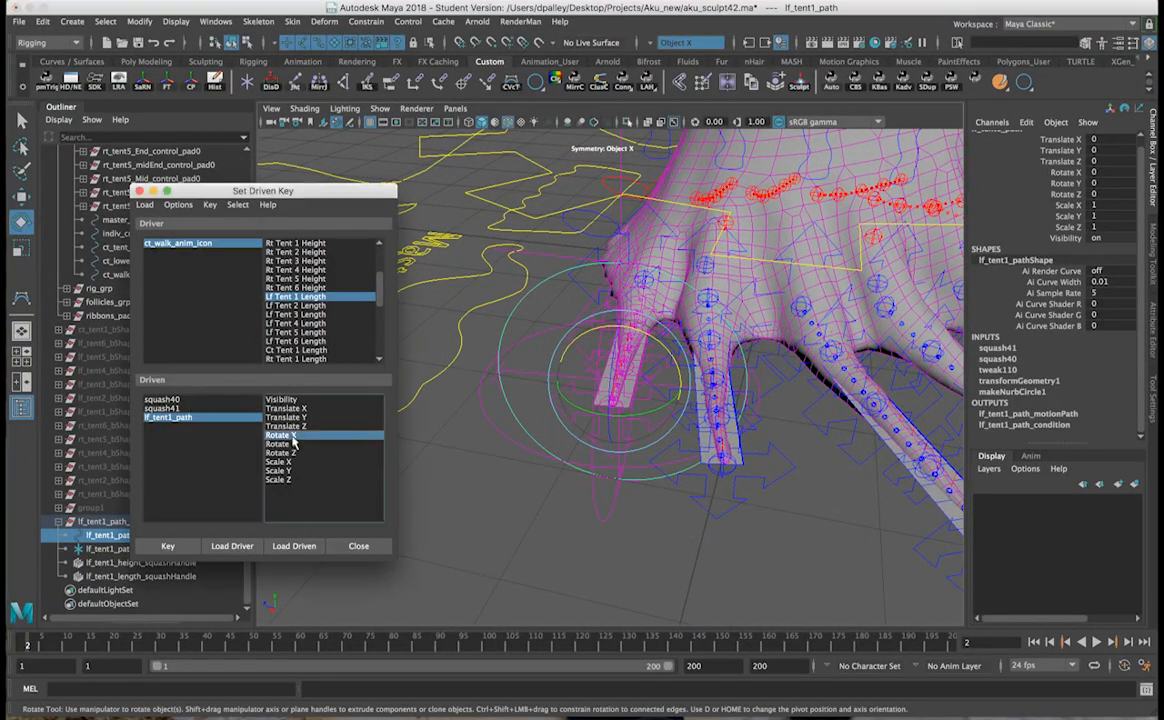
scroll(296, 342, down, 4)
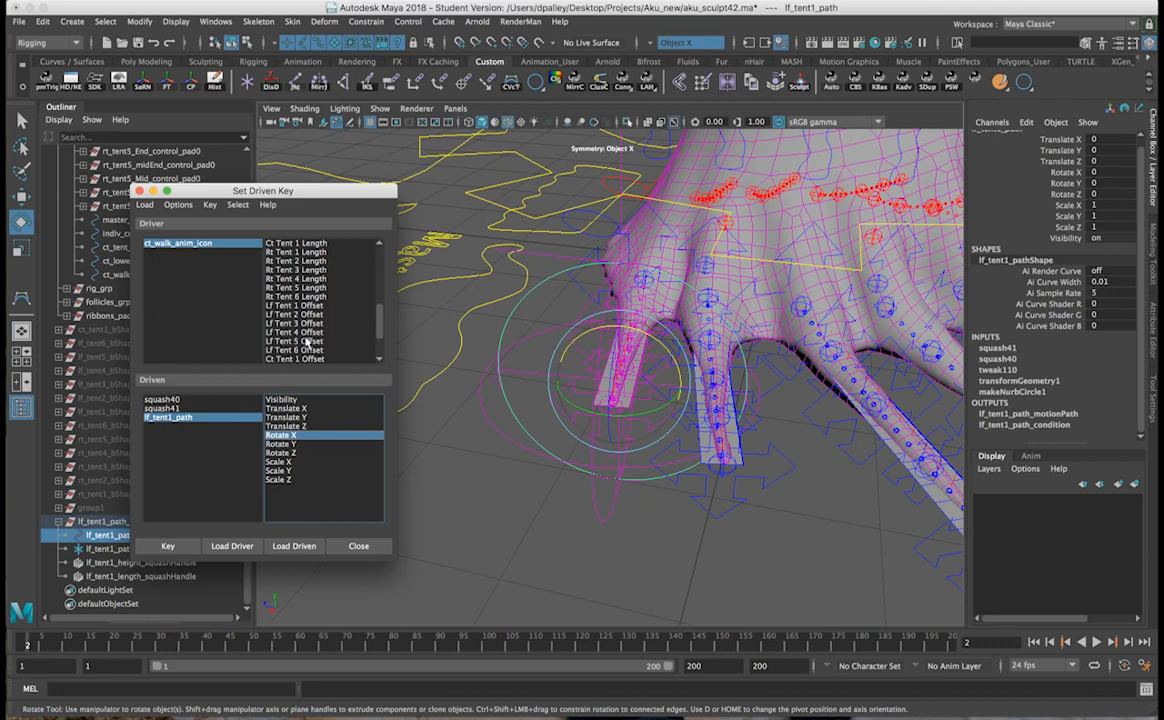
click(309, 306)
click(166, 546)
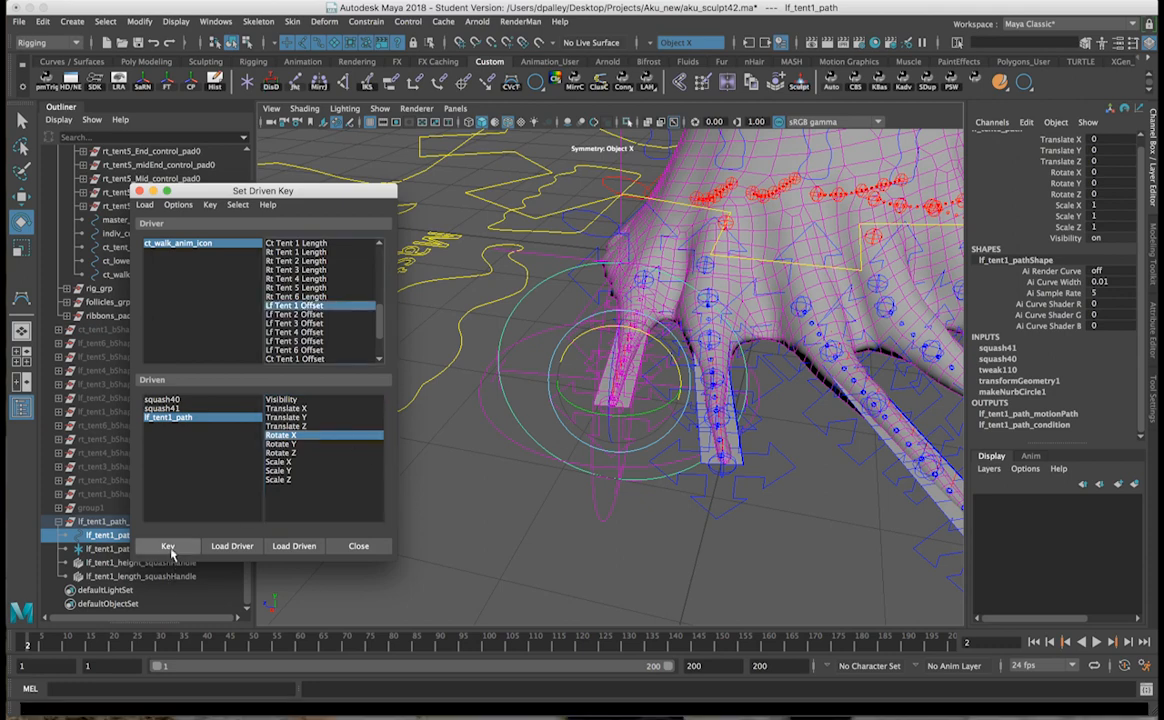
Step: Edit the walk control's lf_tent1_offset attribute so that its minimum allows negative values
click(215, 243)
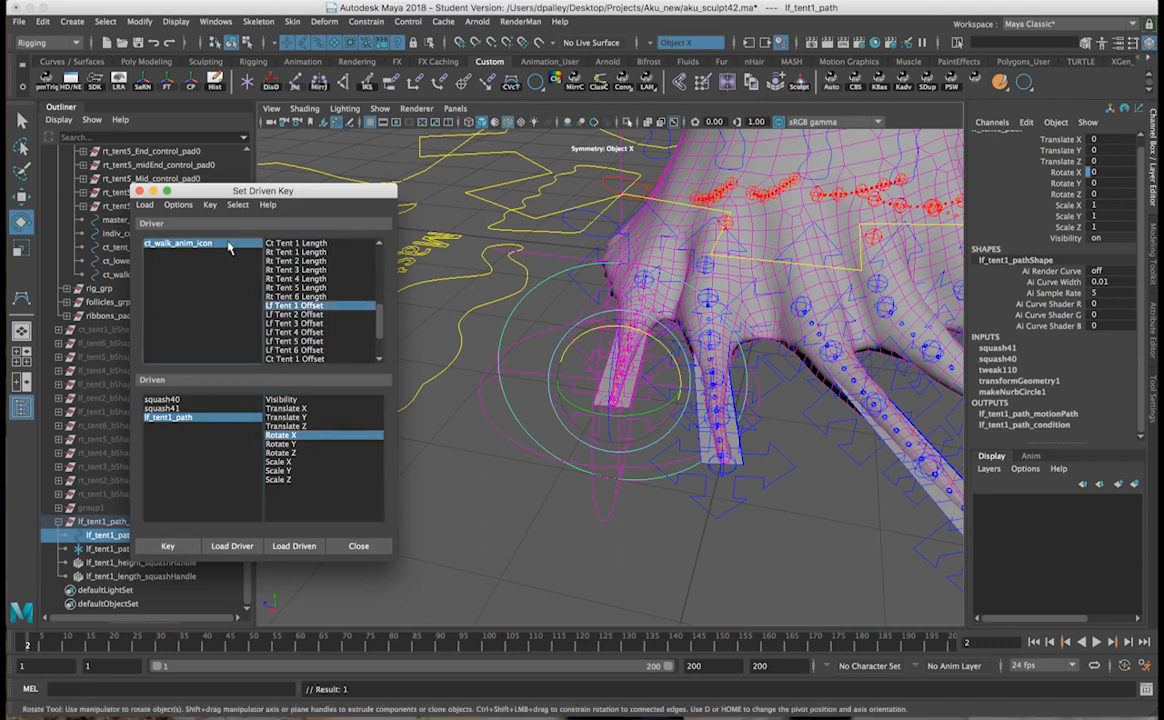
scroll(1070, 345, down, 5)
scroll(1070, 345, down, 1)
click(1055, 325)
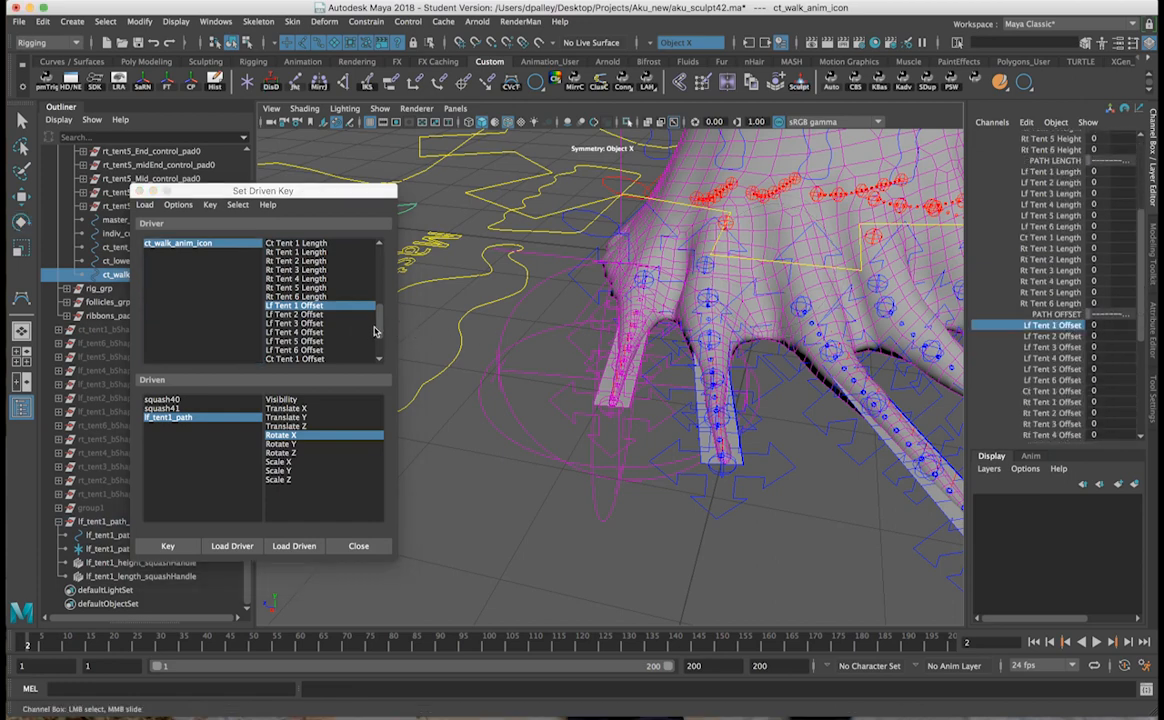
alt+drag(658, 319, 675, 351)
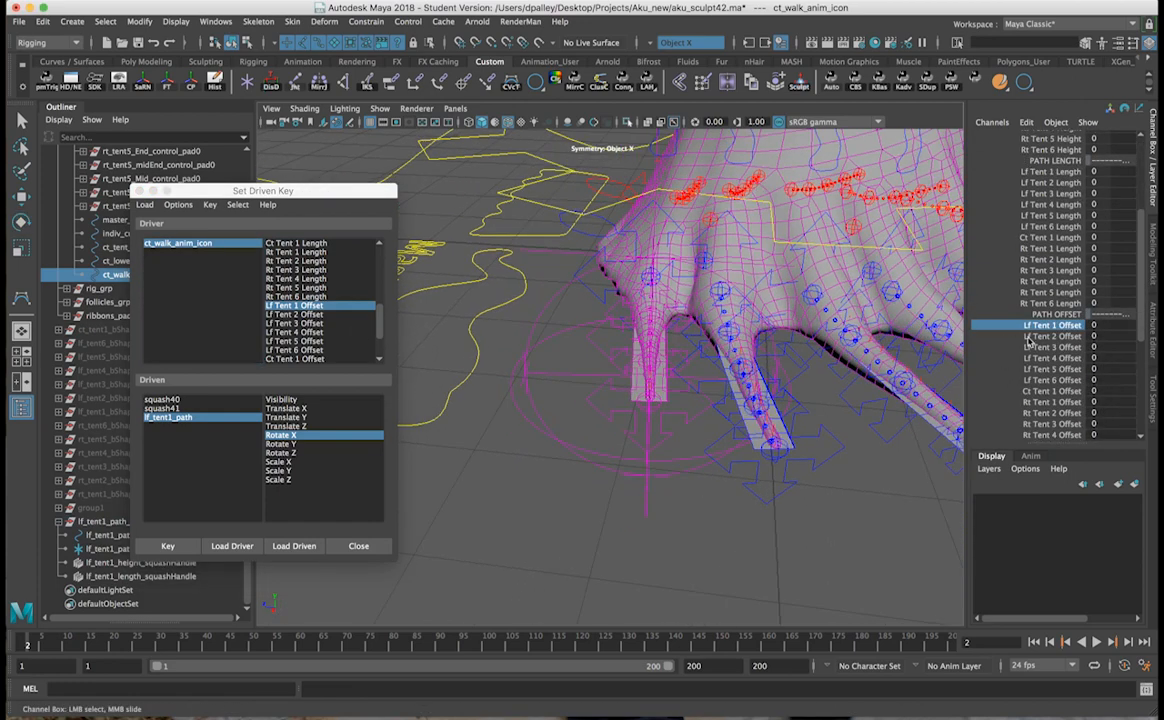
scroll(1055, 340, down, 2)
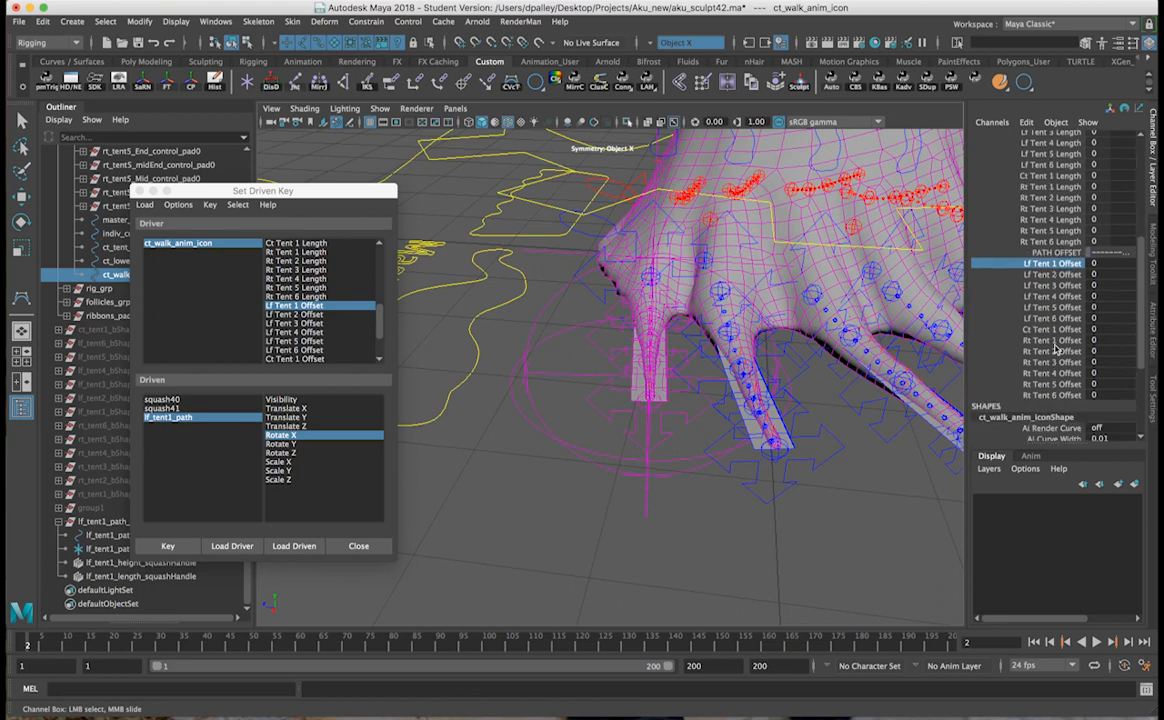
click(1026, 122)
click(1028, 250)
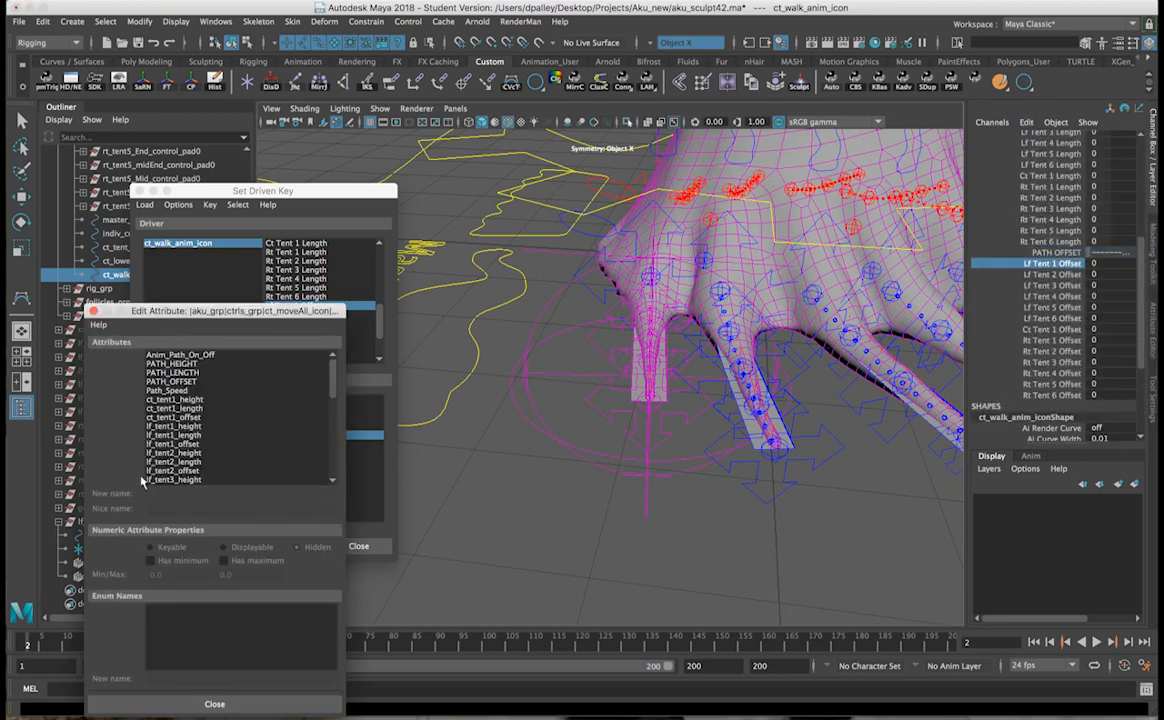
scroll(196, 392, down, 1)
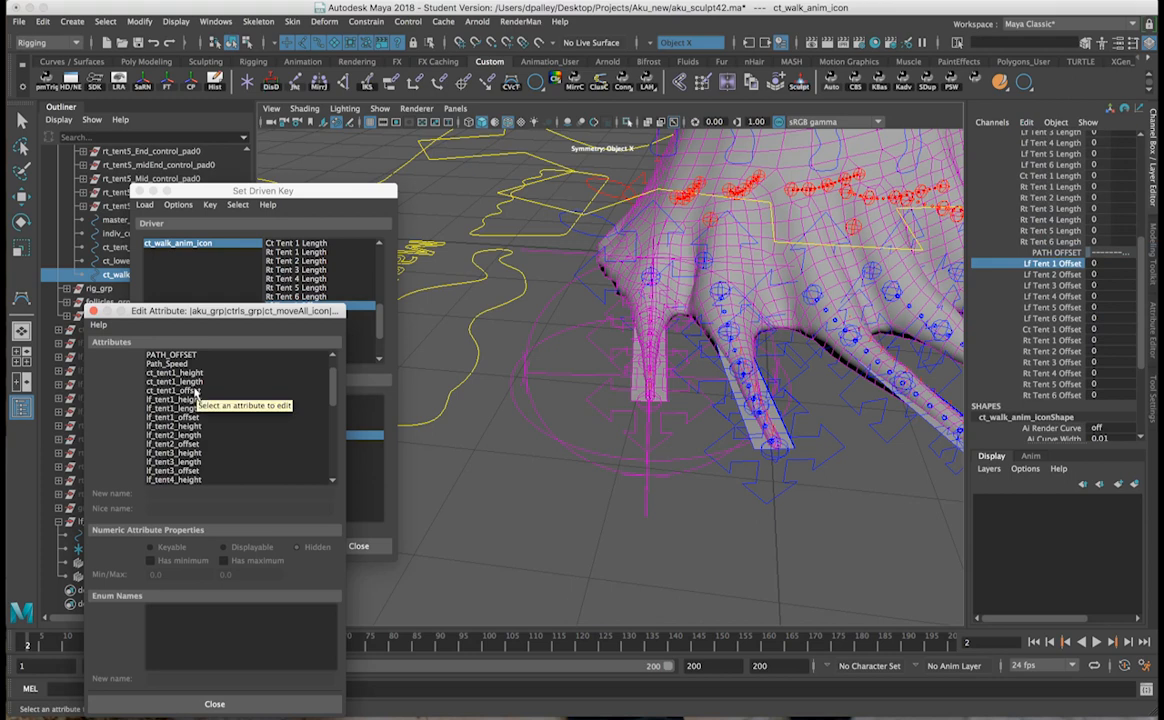
scroll(196, 395, down, 1)
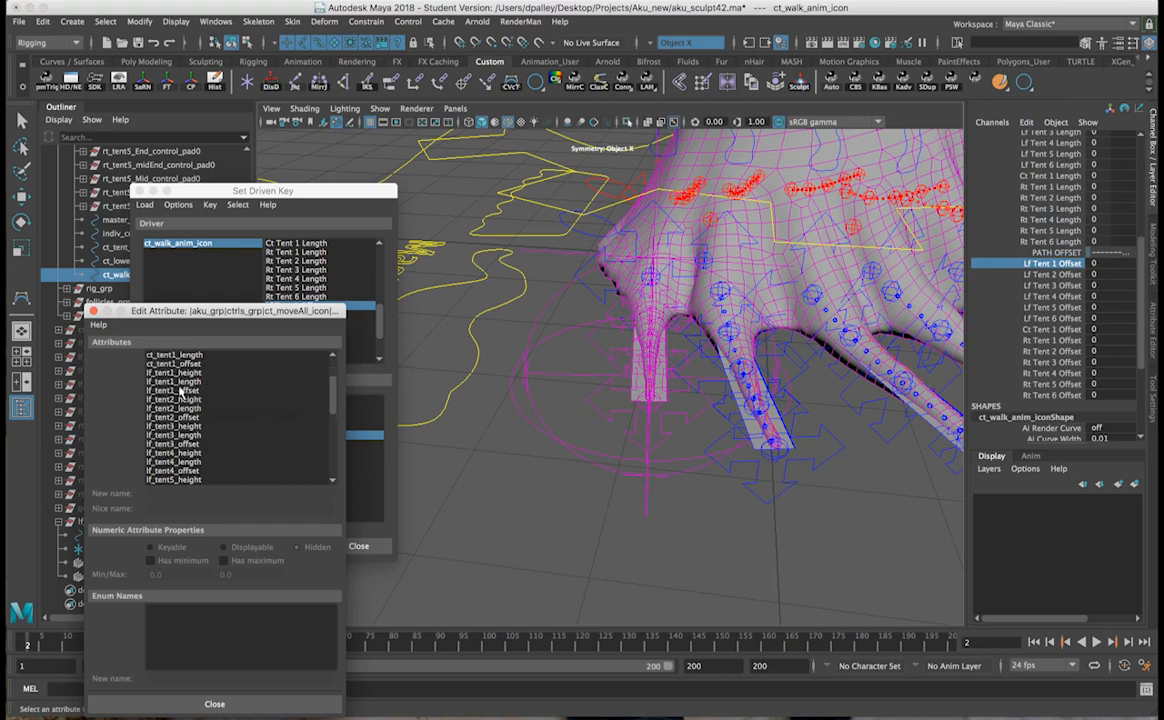
click(190, 390)
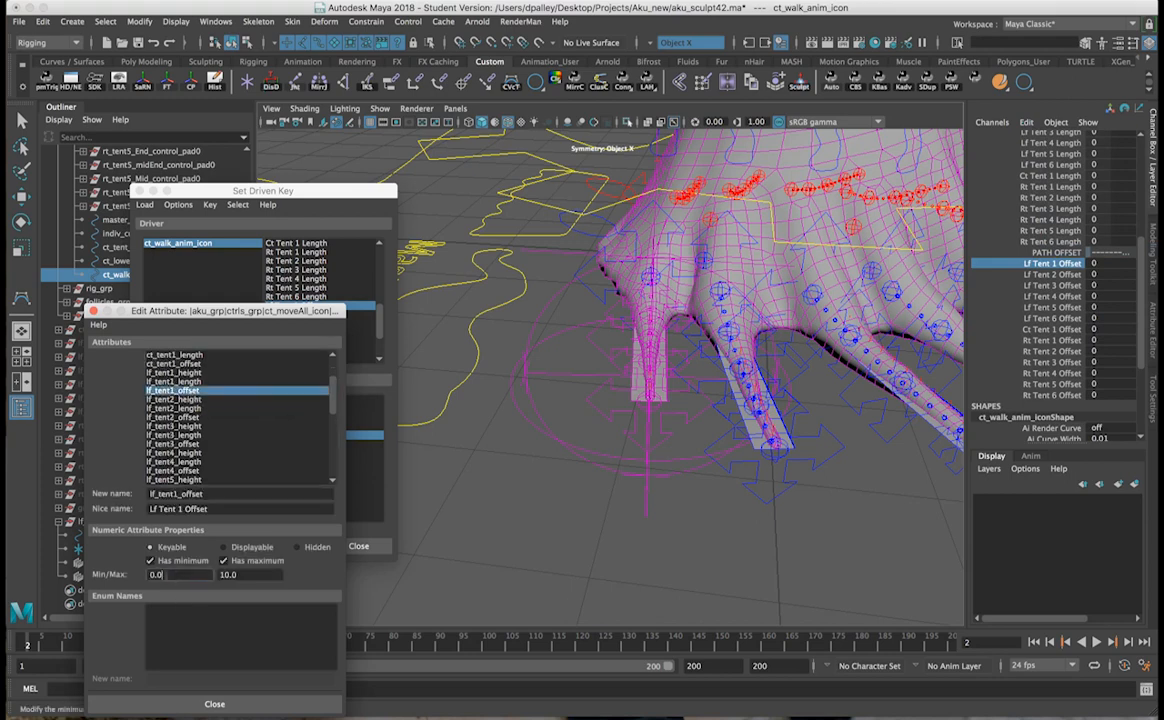
click(226, 705)
Step: Lower Lf Tent 1 Offset below 0, set lf_tent1_path's Rotate X to -180, and key it against the offset
alt+drag(680, 461, 664, 472)
middle_drag(585, 402, 551, 403)
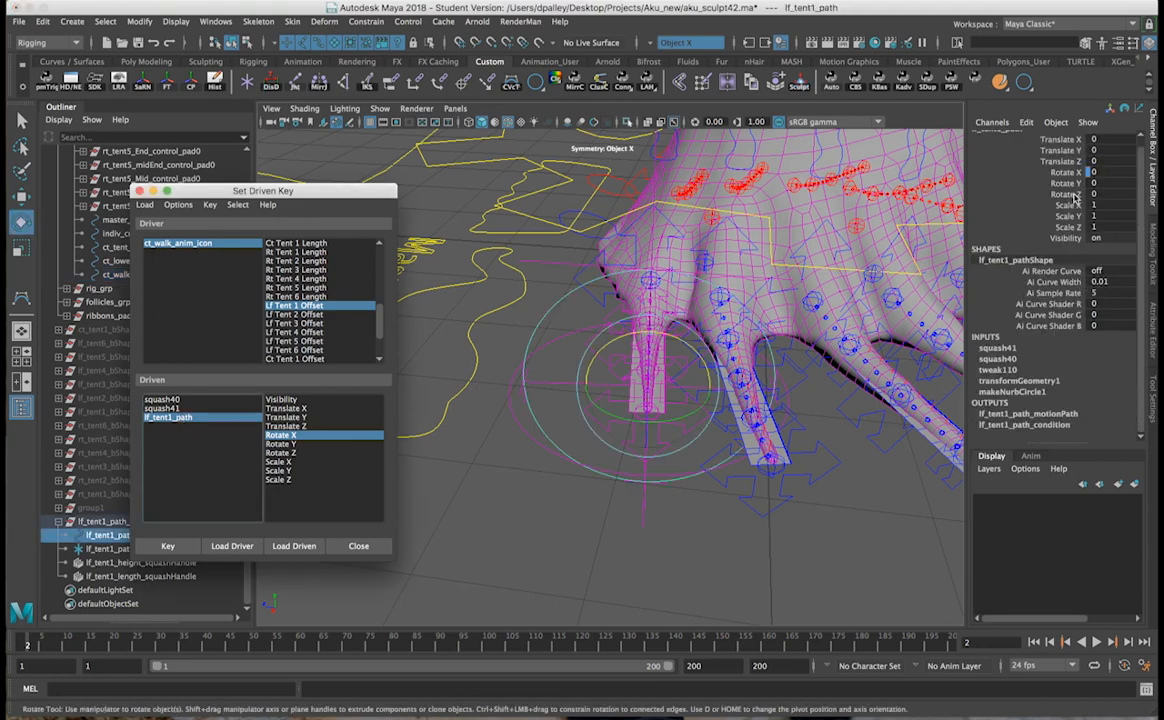
click(1064, 174)
middle_drag(807, 264, 701, 265)
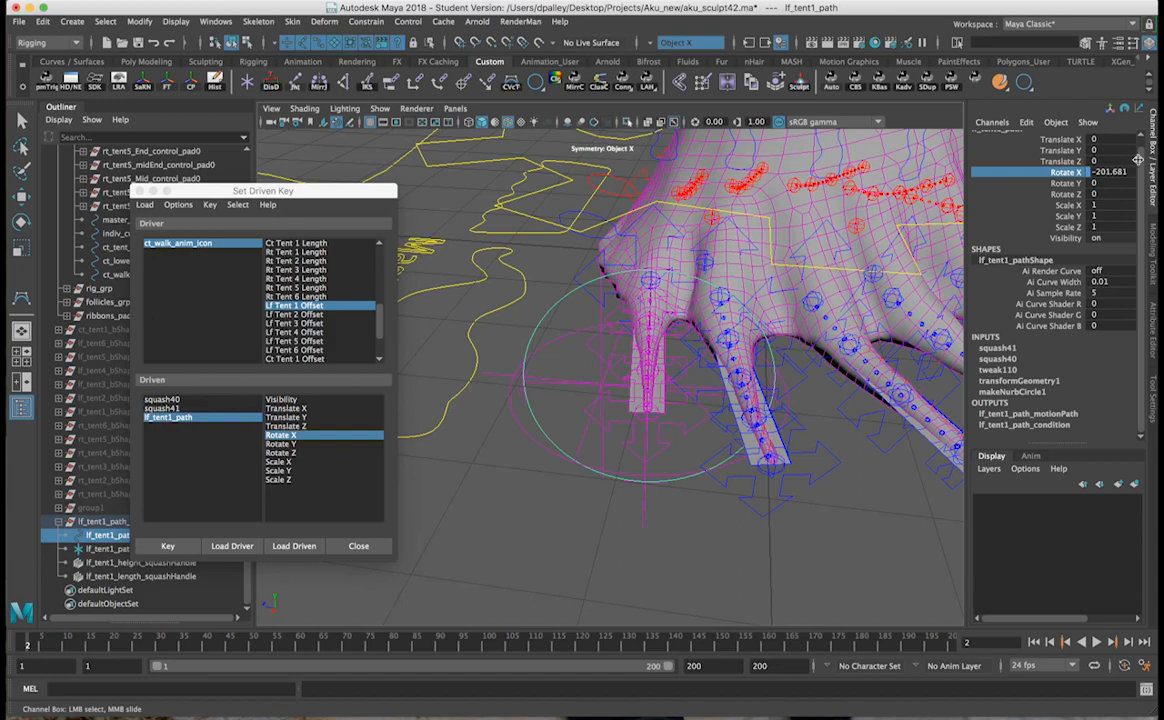
double_click(1092, 172)
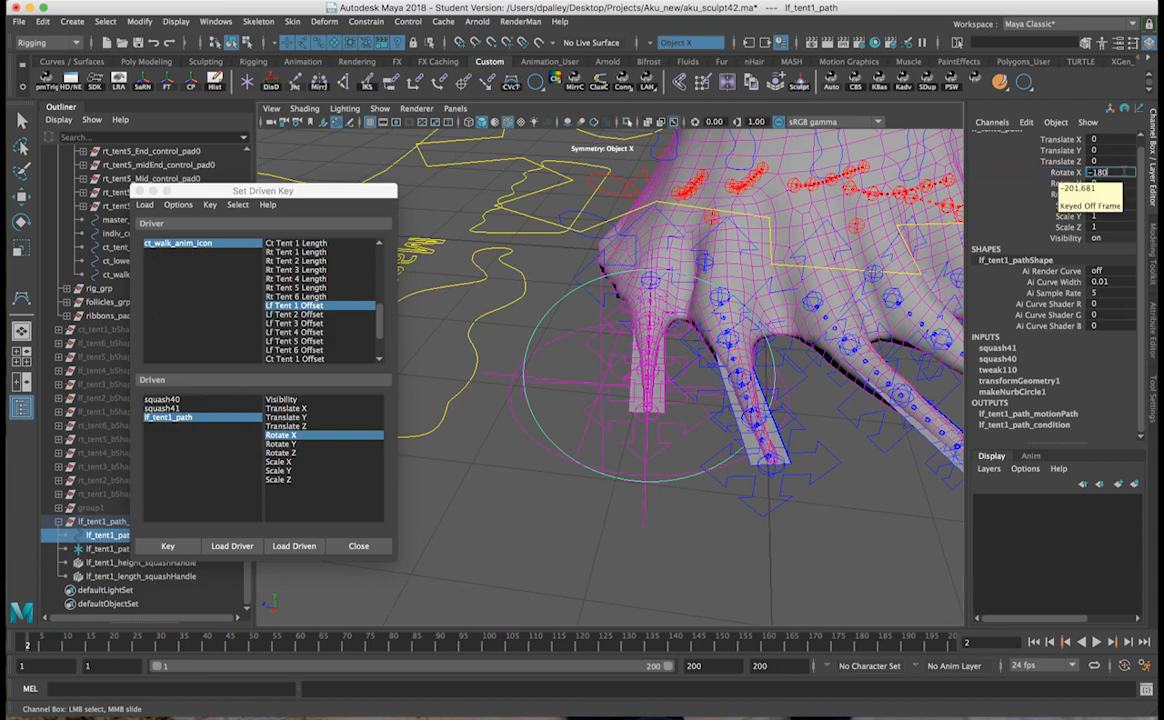
key(Return)
alt+drag(880, 406, 848, 388)
click(185, 546)
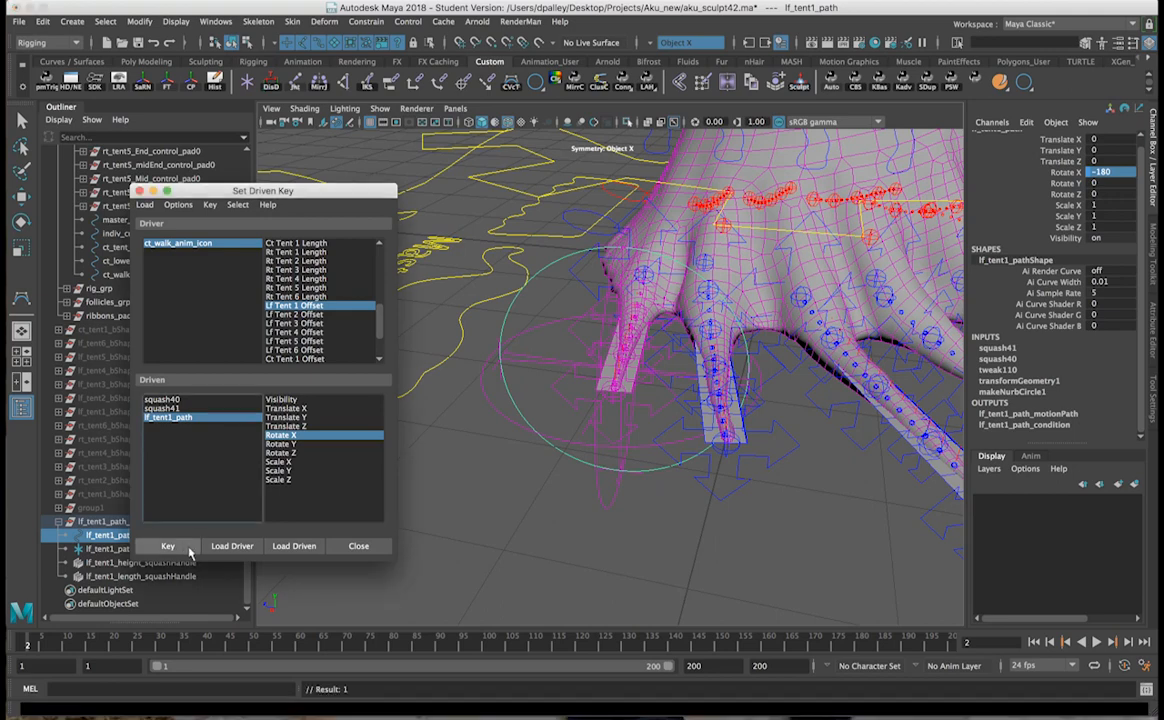
Step: Raise the walk control's Lf Tent 1 Offset to 10, set lf_tent1_path's Rotate X to 180, and key it against the offset
click(192, 243)
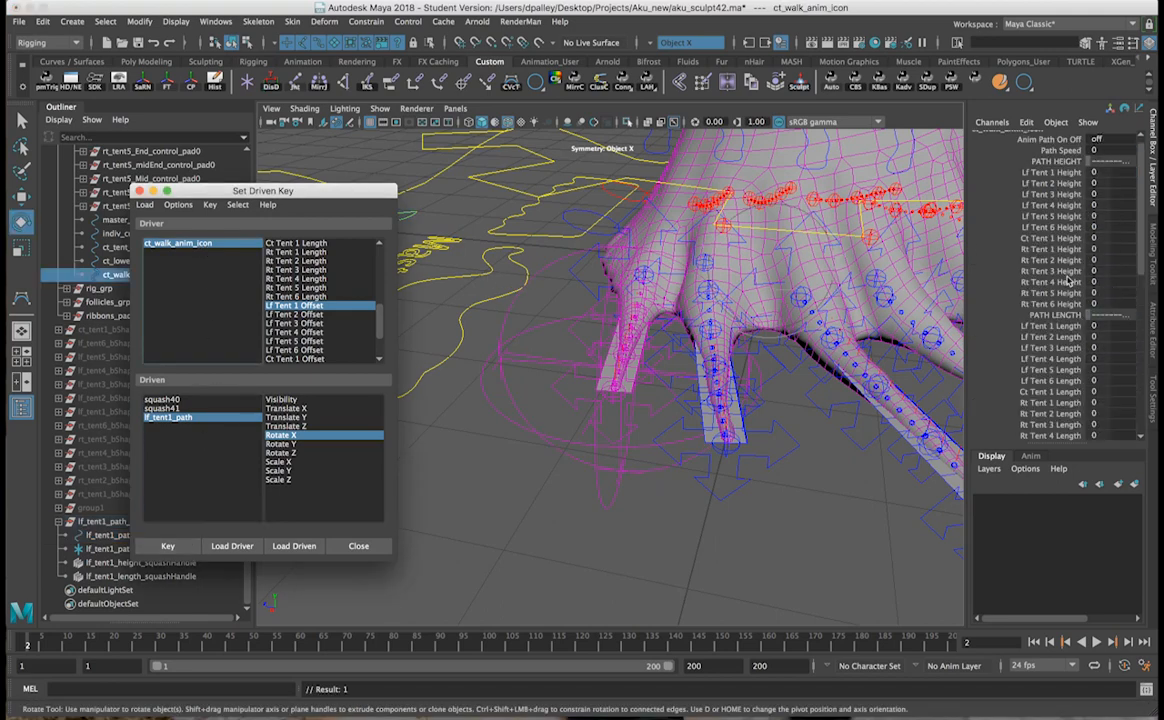
scroll(1071, 378, down, 4)
click(1058, 356)
middle_drag(1058, 356, 1156, 345)
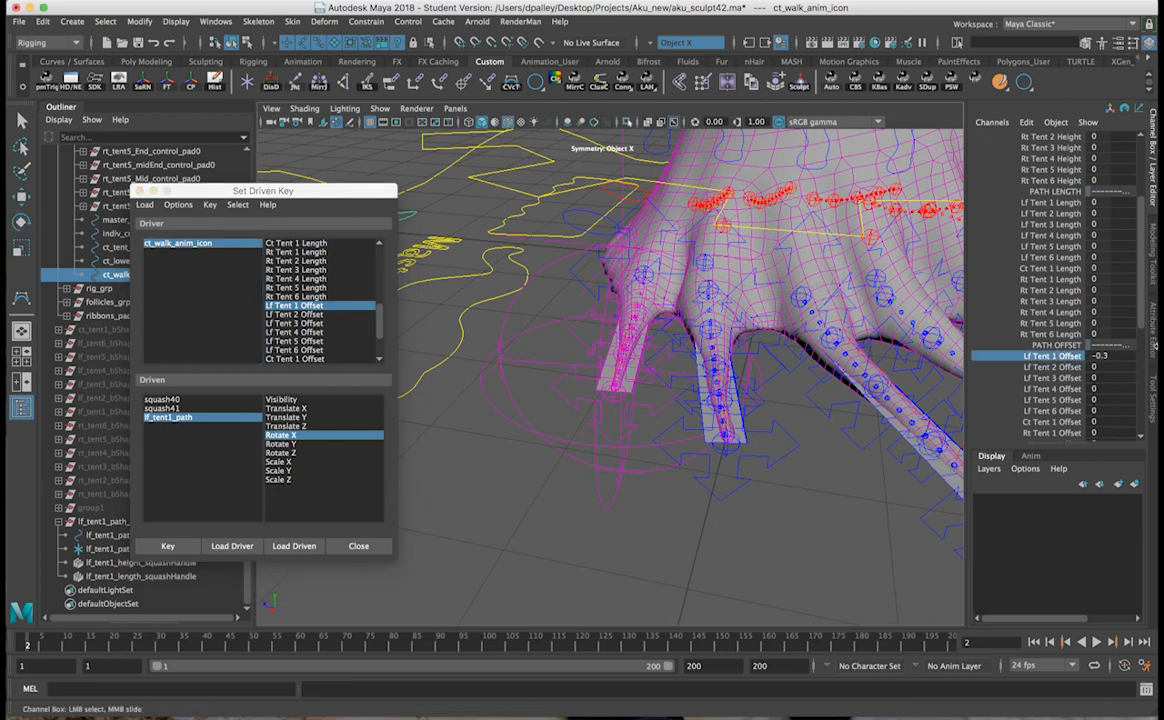
click(165, 418)
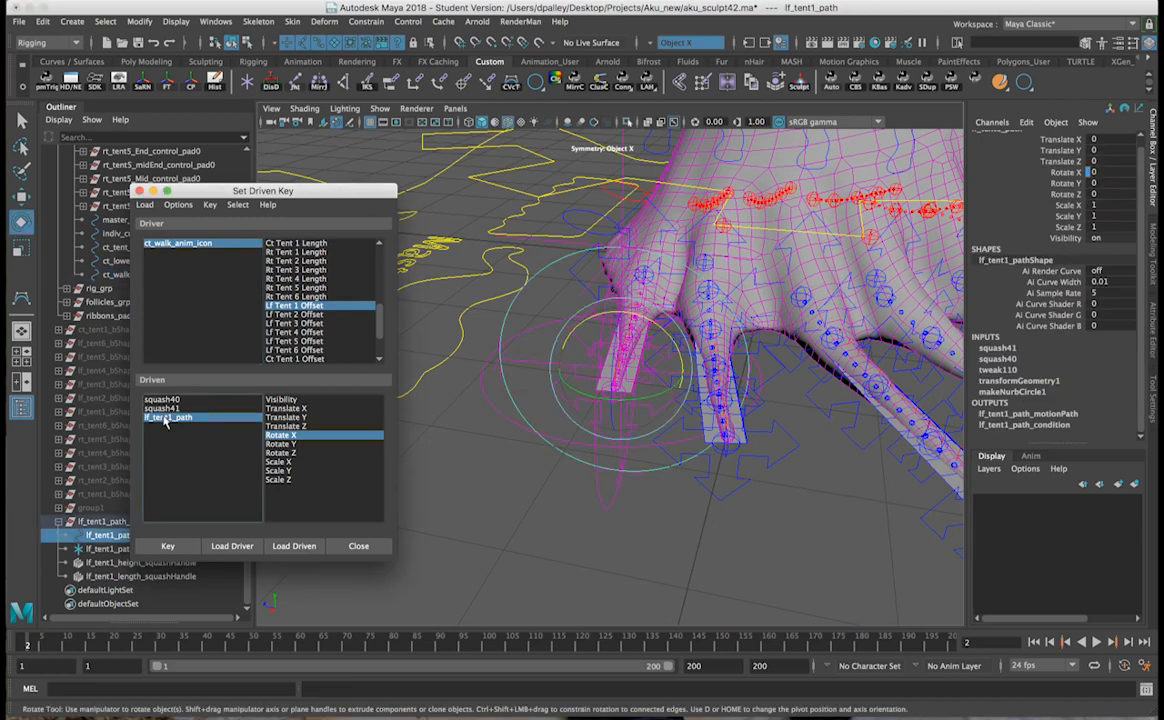
click(1133, 173)
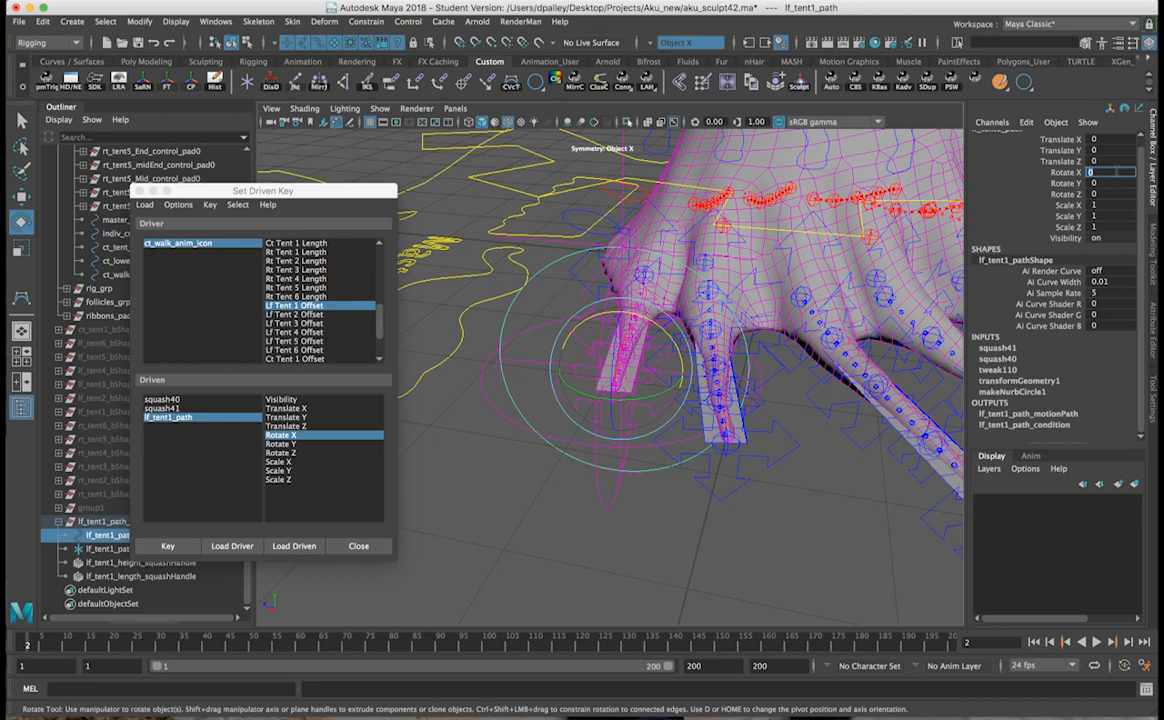
text(180)
key(Return)
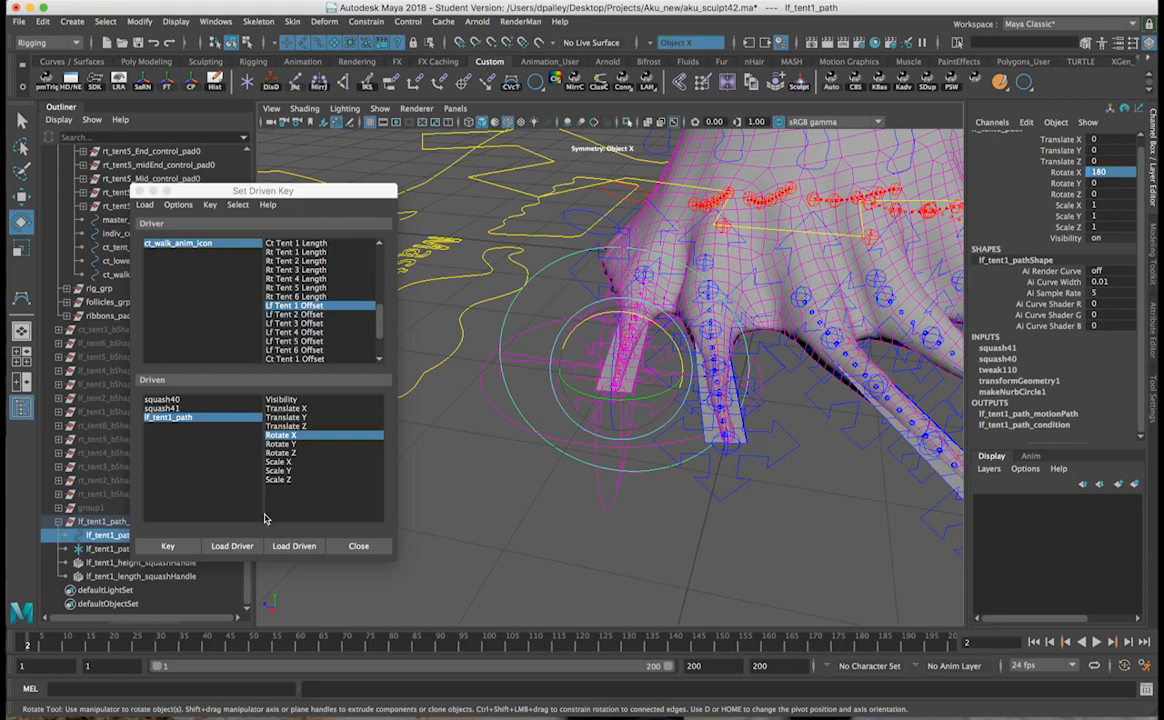
click(166, 545)
Step: Test the walk control's Lf Tent 1 Offset by varying its value across the negative and positive range
click(232, 243)
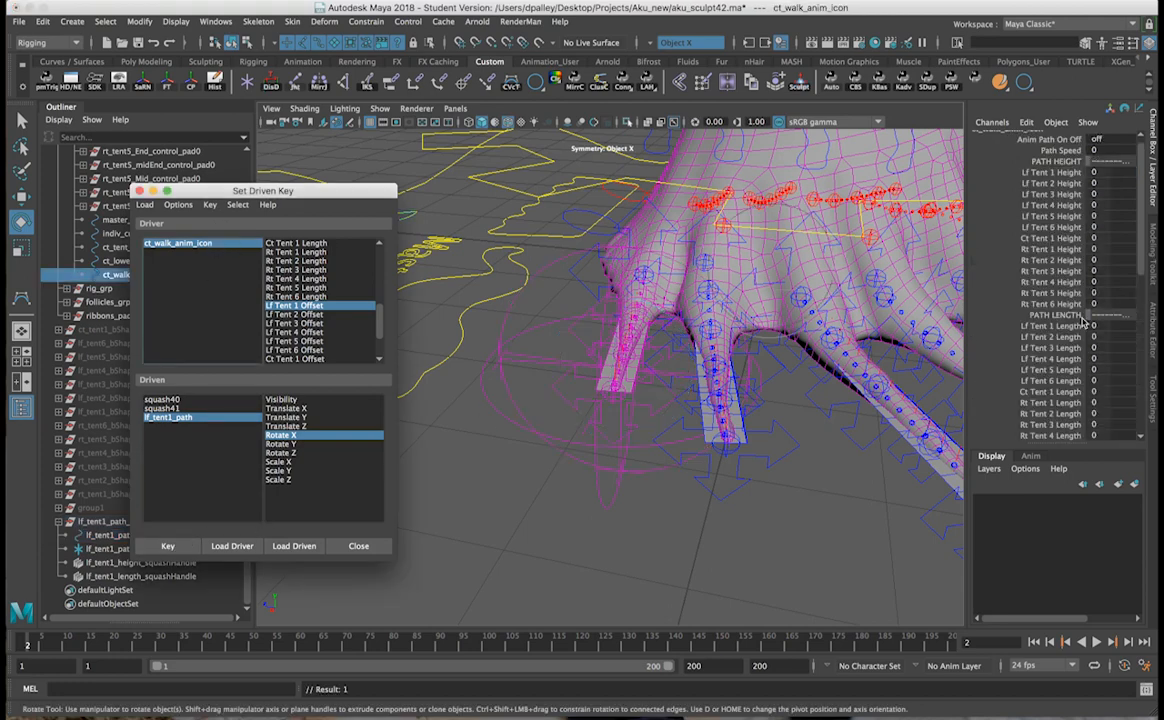
scroll(1075, 203, down, 5)
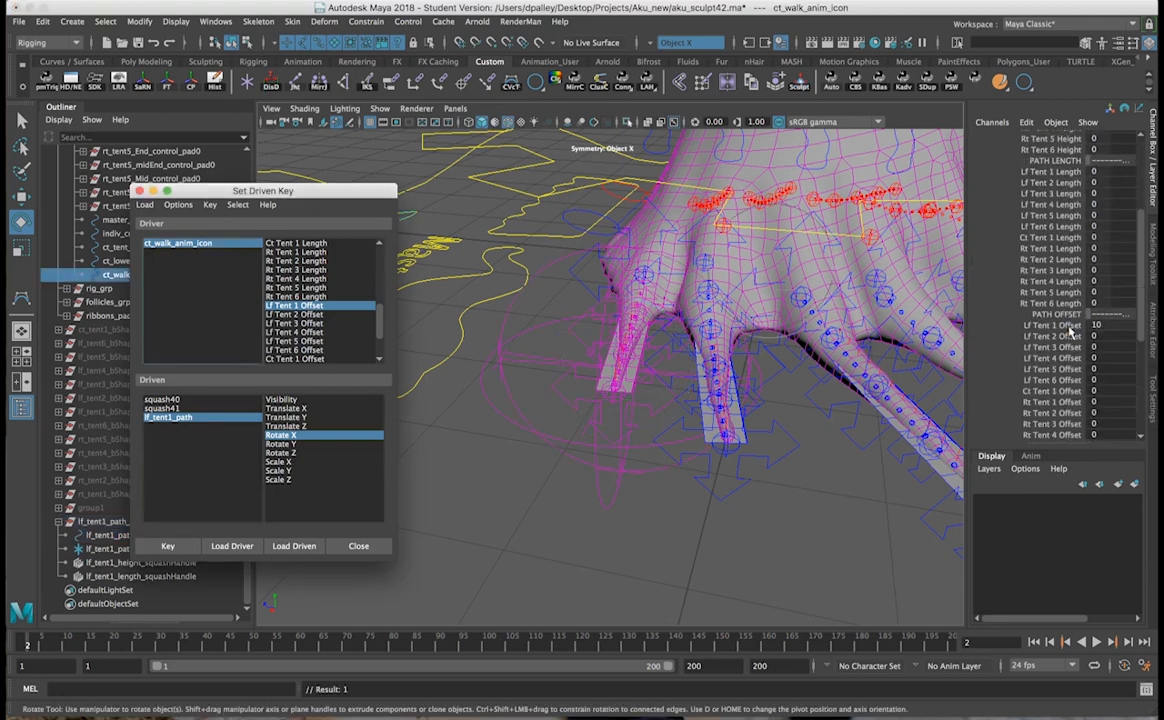
click(1052, 325)
middle_drag(646, 311, 590, 343)
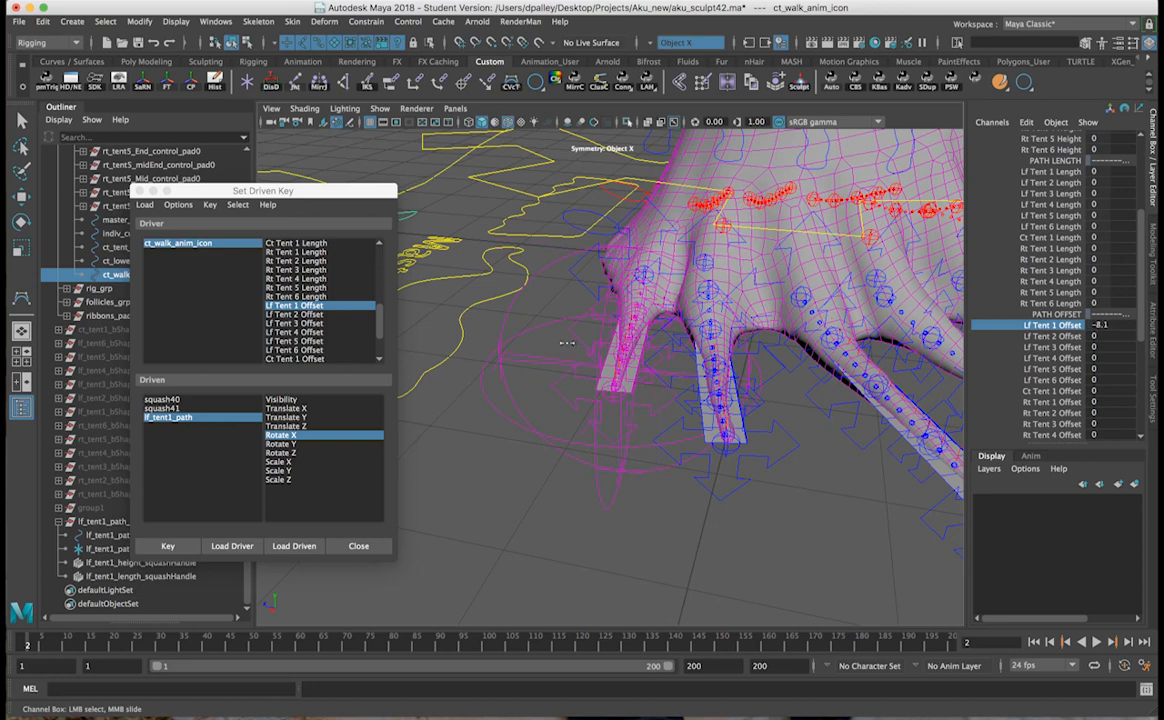
middle_drag(660, 312, 732, 343)
mouse_move(660, 345)
middle_down()
mouse_move(576, 316)
mouse_move(651, 312)
mouse_move(675, 344)
mouse_move(651, 343)
mouse_move(674, 346)
middle_up()
mouse_move(808, 348)
alt+mouse_down()
mouse_move(759, 348)
mouse_move(792, 343)
alt+mouse_up()
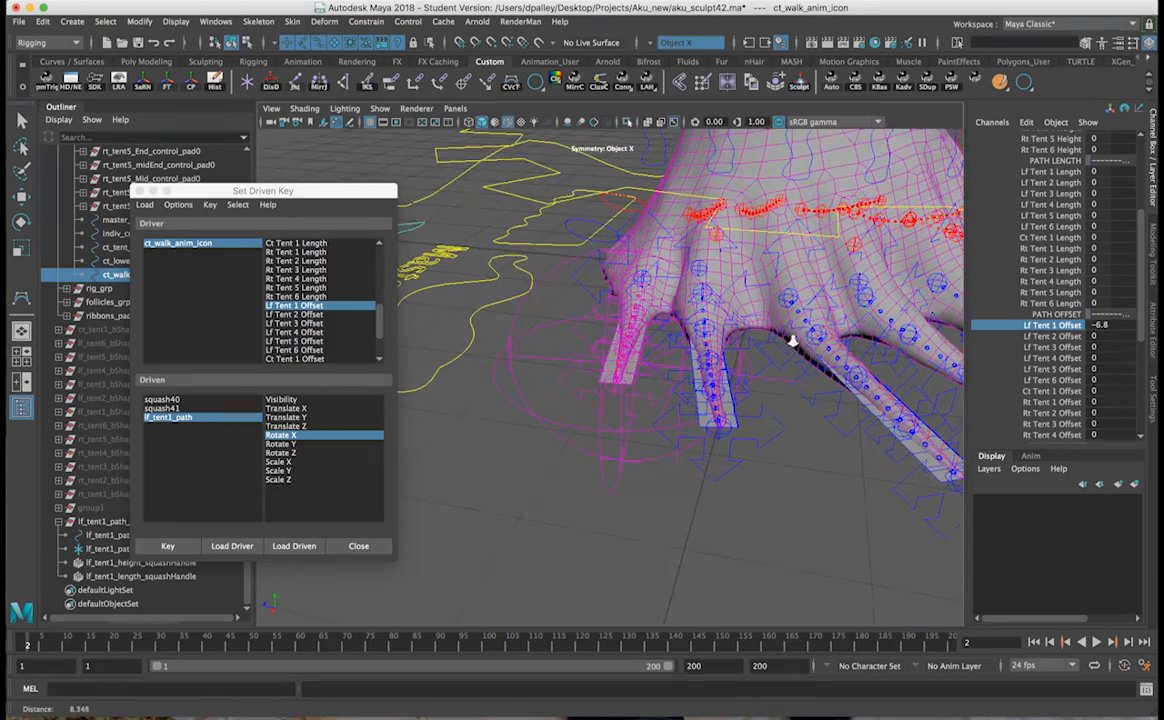
Step: Set Lf Tent 1 Length to -4, test it together with Lf Tent 1 Offset at -10, and reset both attributes
click(1058, 172)
middle_drag(777, 234, 759, 232)
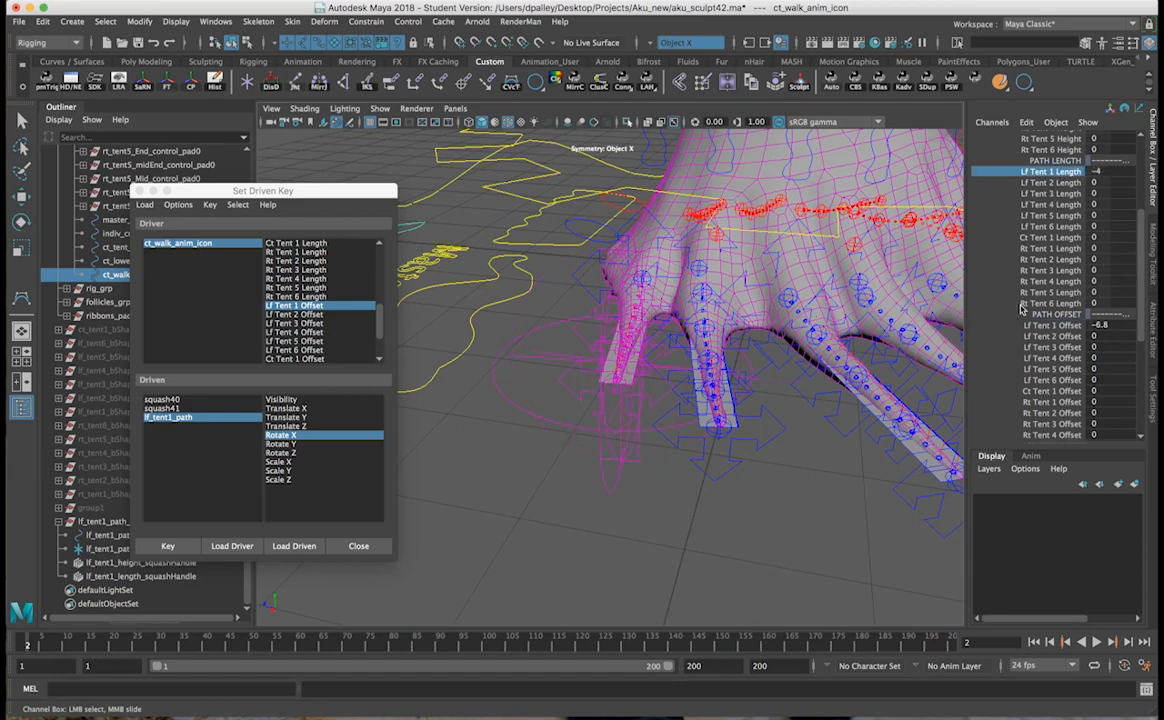
click(1053, 324)
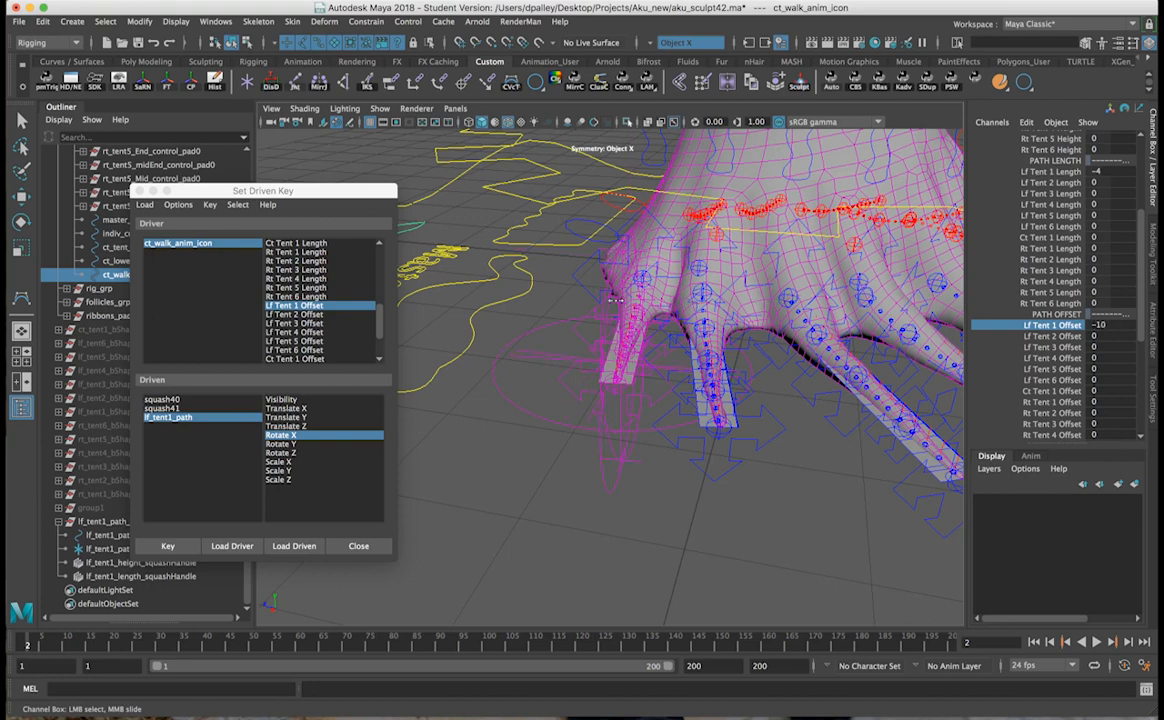
click(1097, 325)
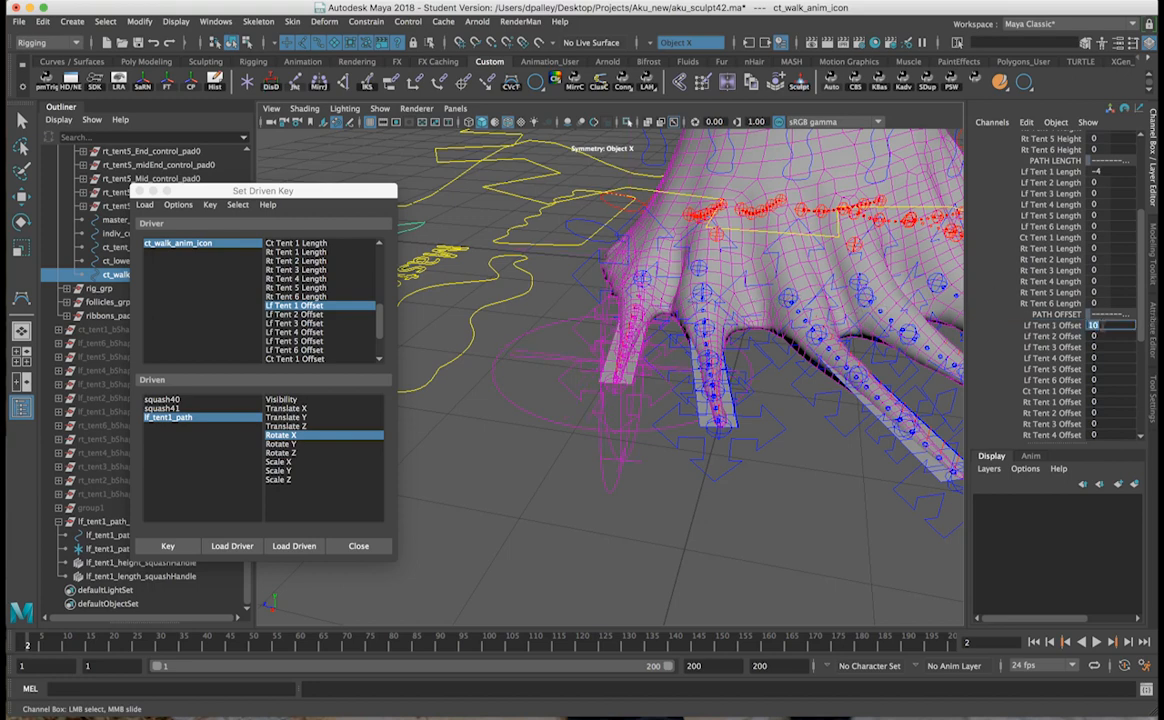
key(Return)
click(1106, 172)
alt+drag(775, 485, 690, 495)
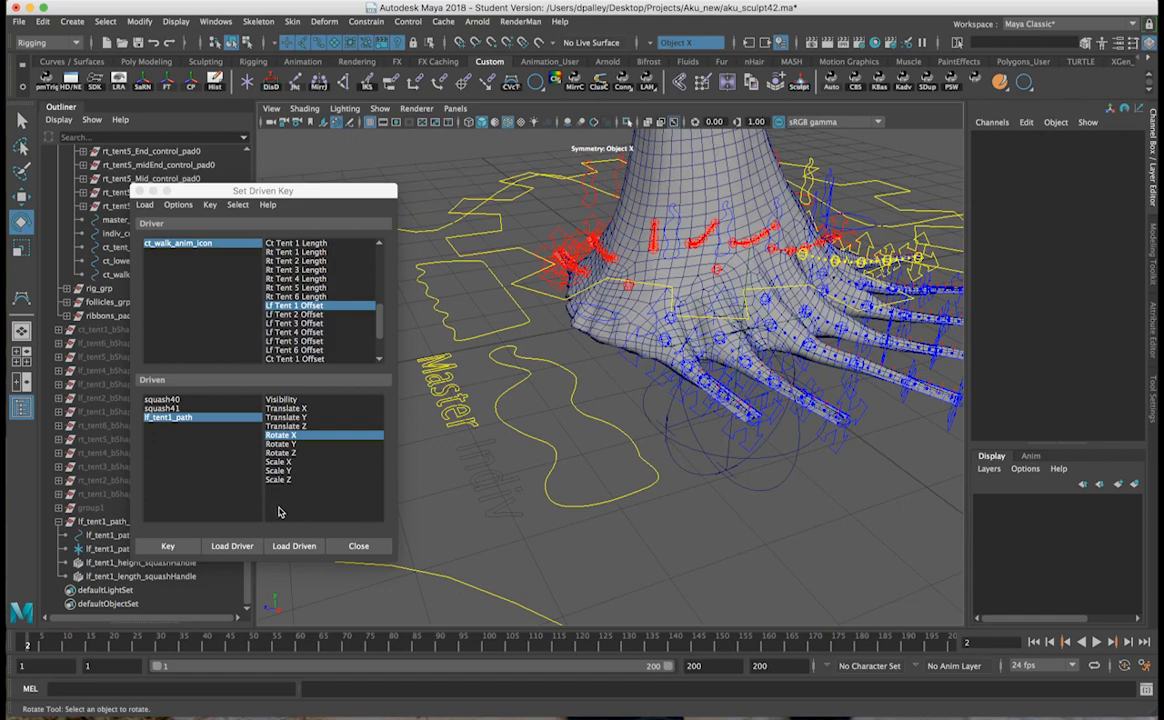
Step: Close the Set Driven Key window and parent lf_tent1_path_pad under ct_moveAll_icon
click(358, 546)
click(112, 522)
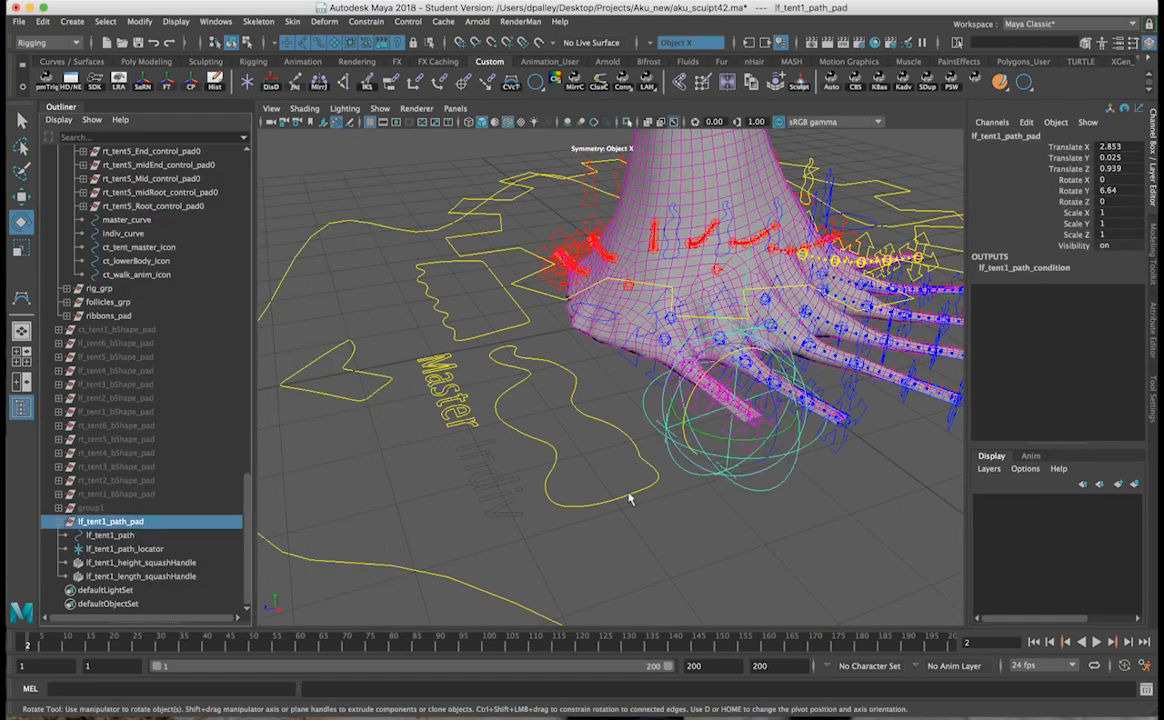
alt+drag(704, 519, 634, 480)
shift+drag(631, 525, 623, 588)
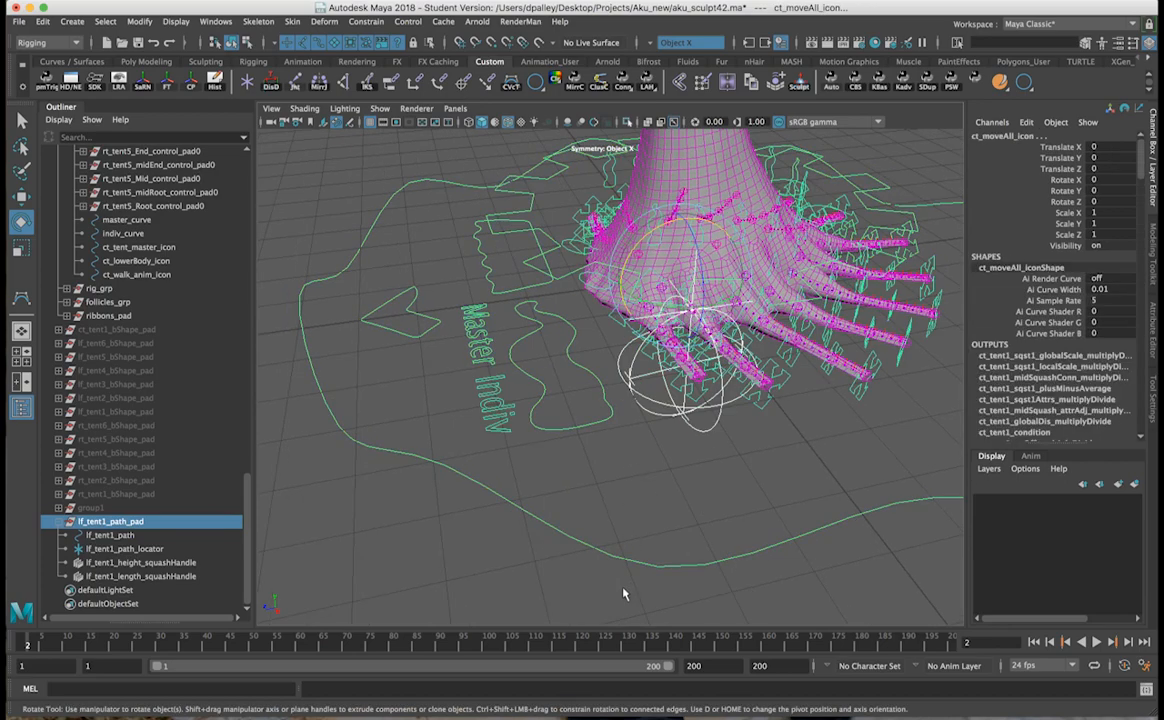
key(p)
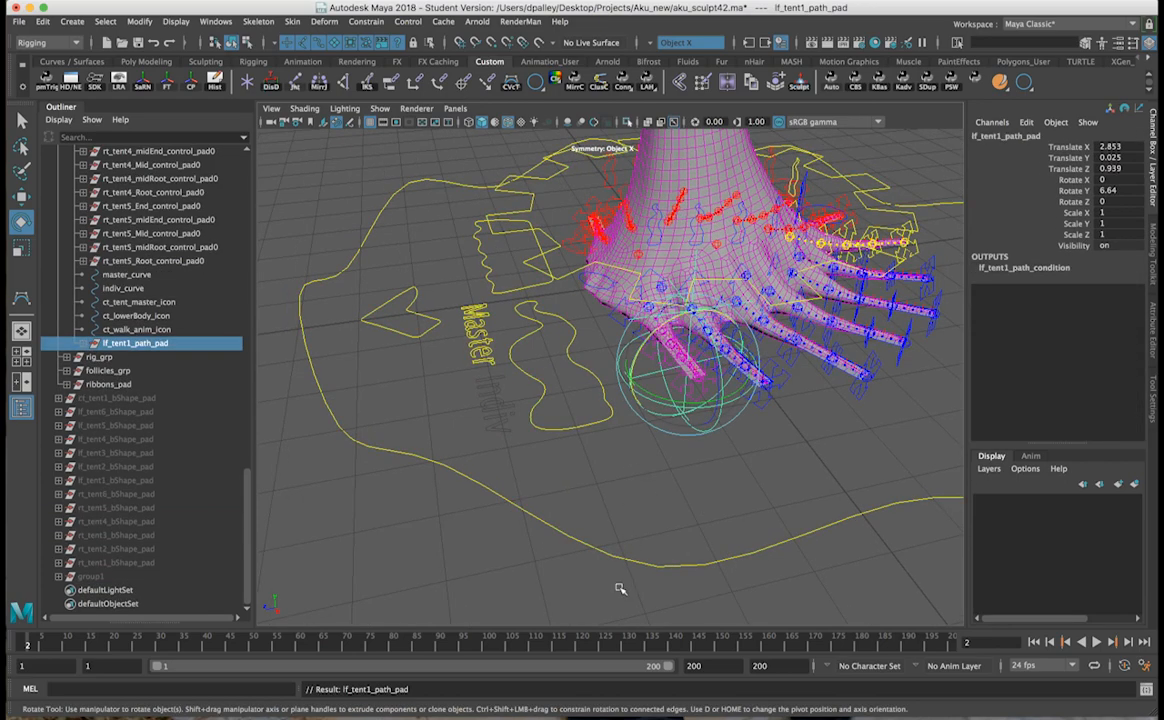
Step: Test-move ct_moveAll_icon to check that the tentacle path follows, undo the move, and deselect the control
alt+drag(714, 410, 690, 551)
key(Up)
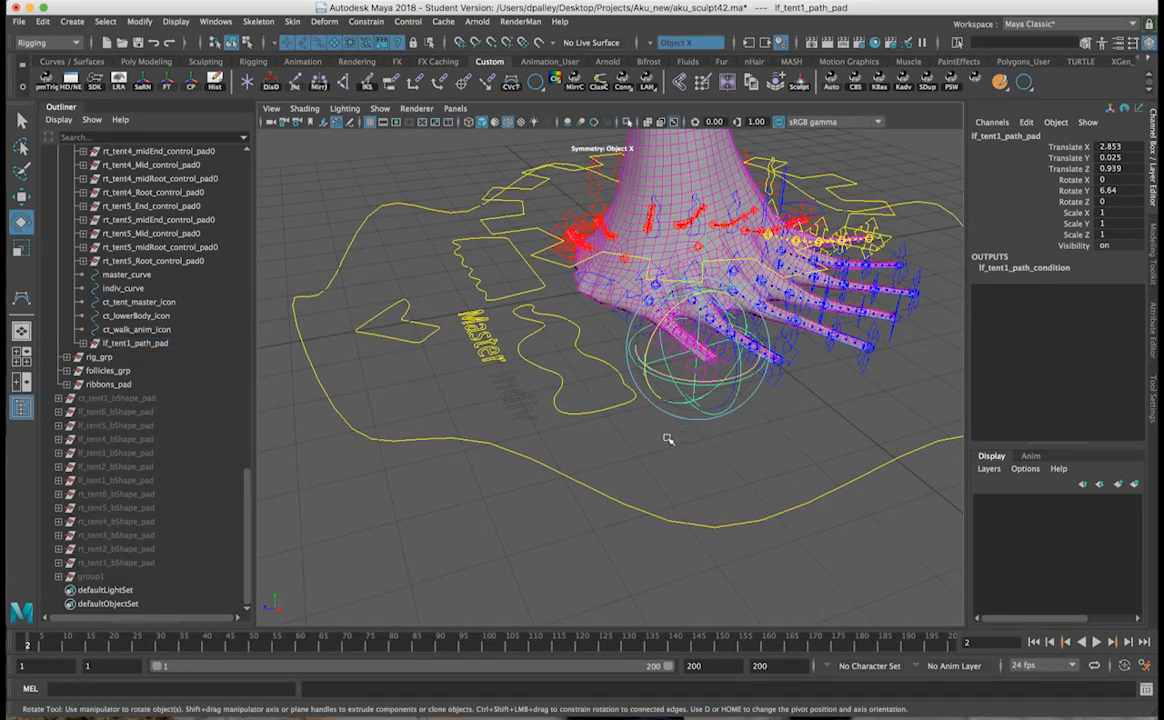
alt+drag(668, 439, 660, 439)
alt+right_drag(668, 438, 757, 298)
key(w)
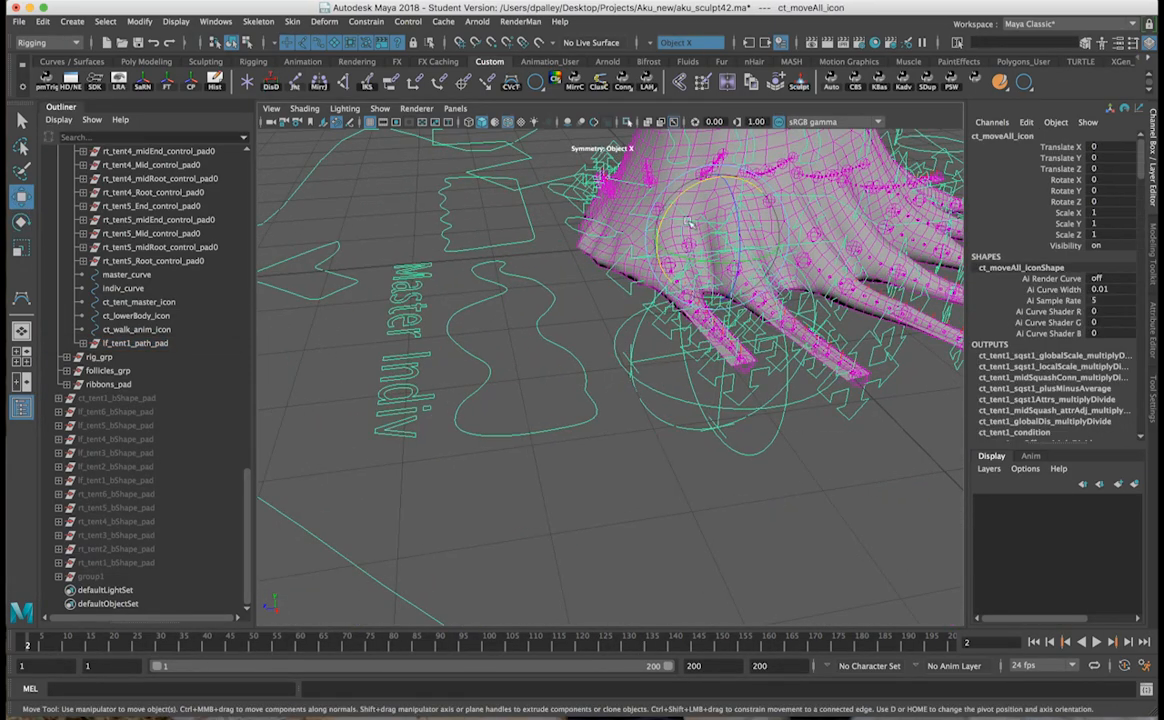
drag(652, 243, 846, 304)
key(super+z)
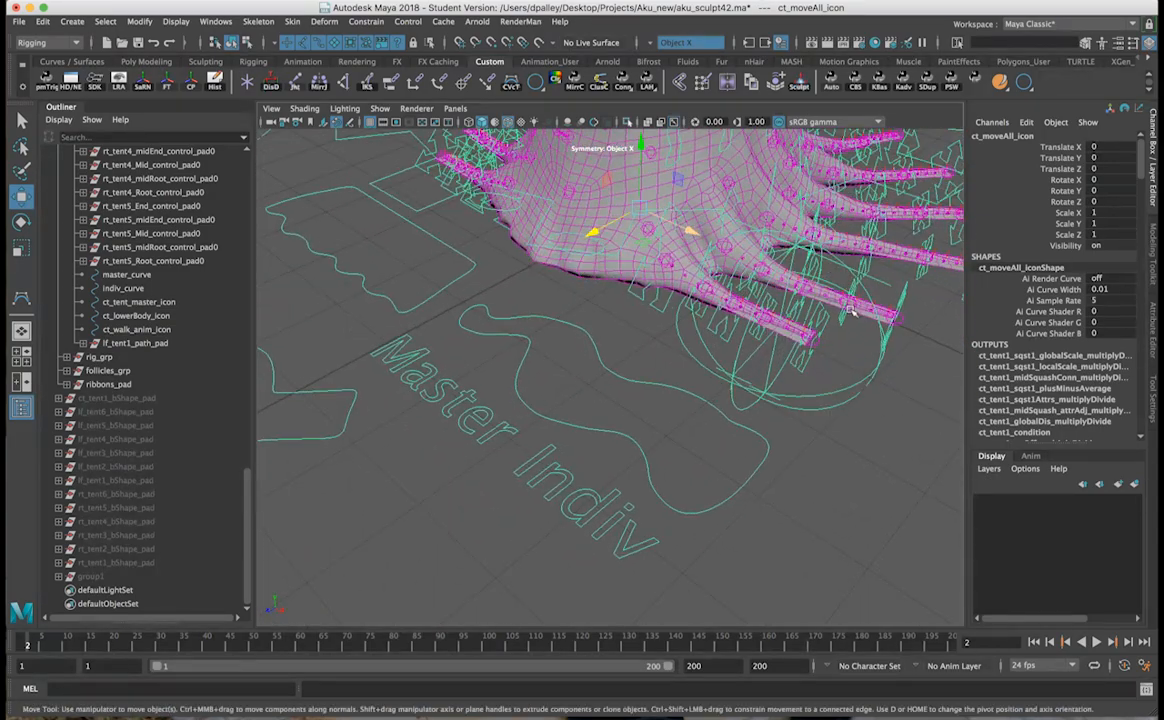
alt+drag(780, 417, 768, 452)
click(828, 462)
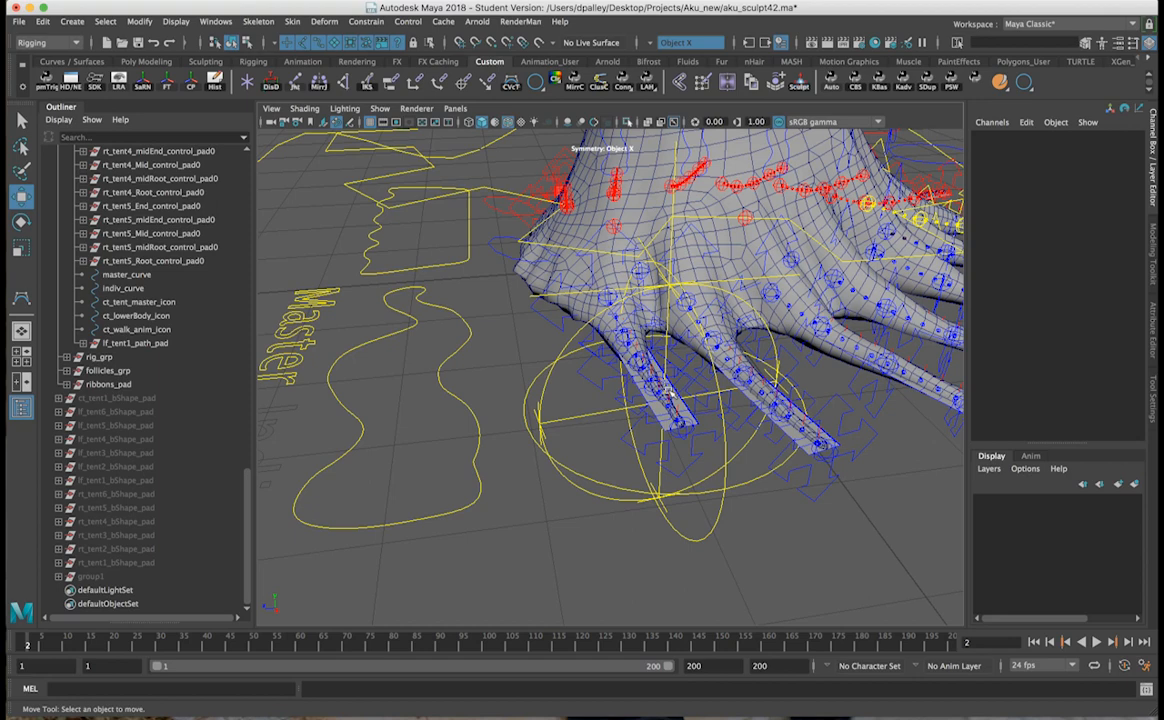
alt+drag(744, 394, 690, 403)
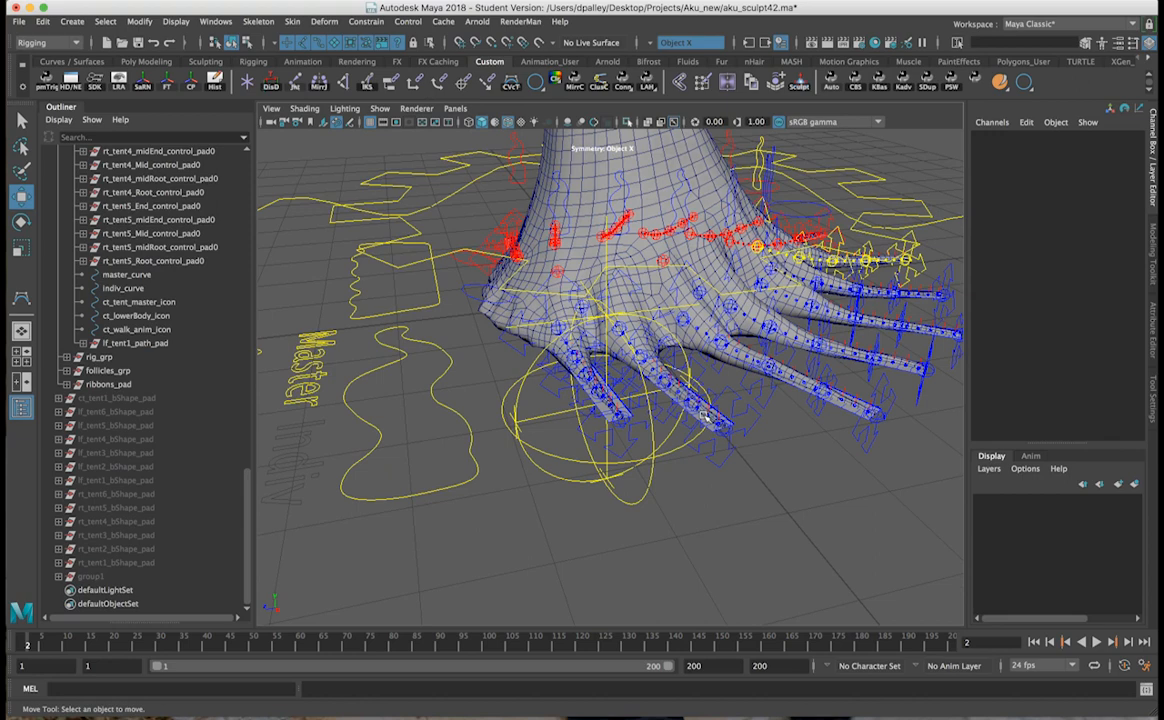
alt+drag(662, 471, 658, 470)
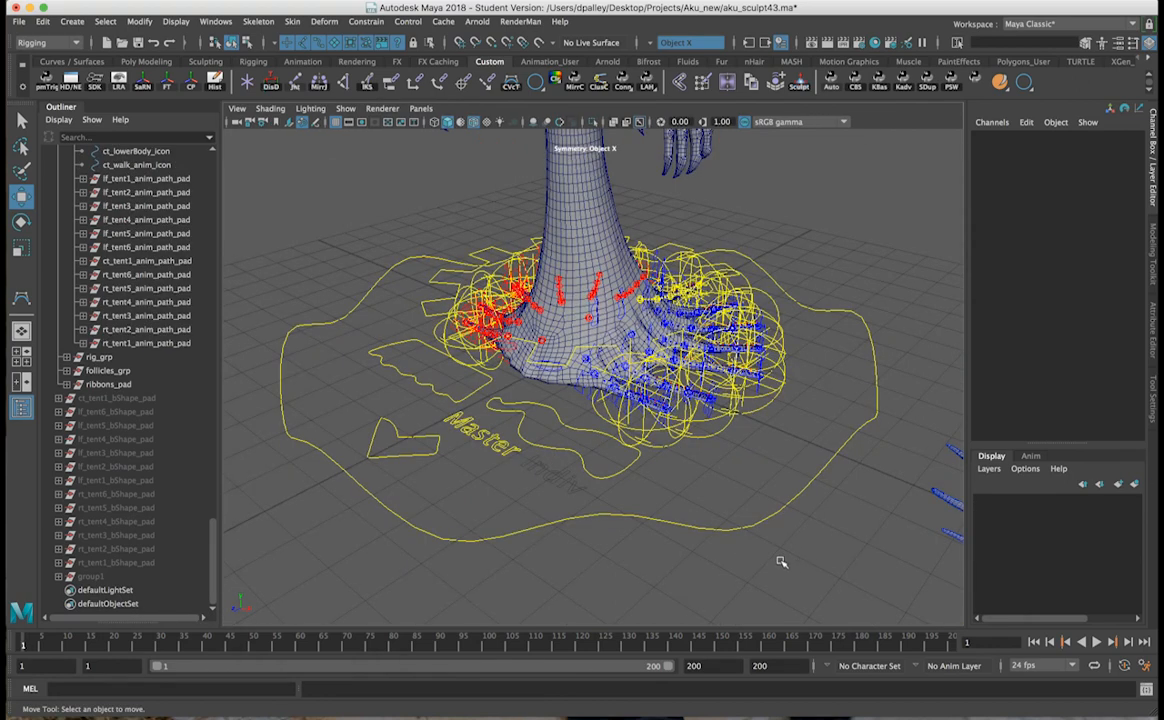
Step: Examine the animation path curves around all the tentacles, including the one under ct_tent1_anim_path_pad
mouse_move(779, 559)
alt+mouse_down()
mouse_move(763, 566)
mouse_move(857, 566)
mouse_move(785, 564)
alt+mouse_up()
alt+right_drag(785, 564, 906, 570)
alt+drag(906, 570, 735, 509)
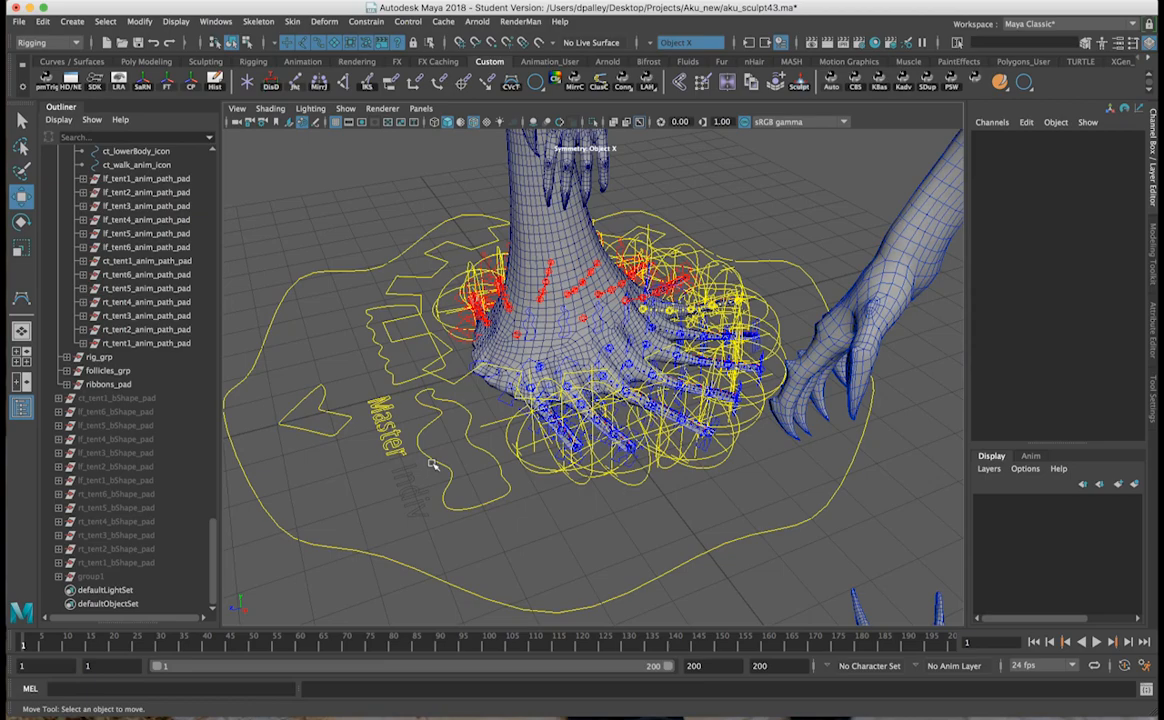
alt+drag(428, 481, 569, 477)
mouse_move(637, 490)
alt+mouse_down()
mouse_move(590, 495)
mouse_move(620, 500)
alt+mouse_up()
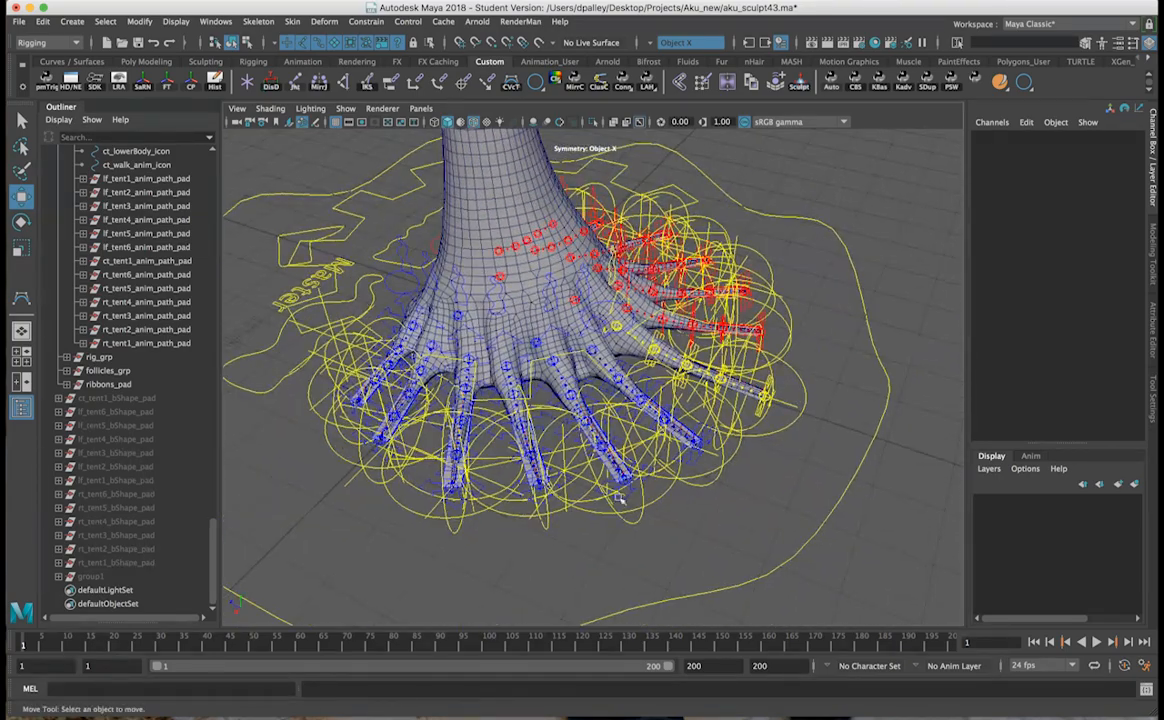
click(145, 262)
alt+drag(740, 330, 735, 424)
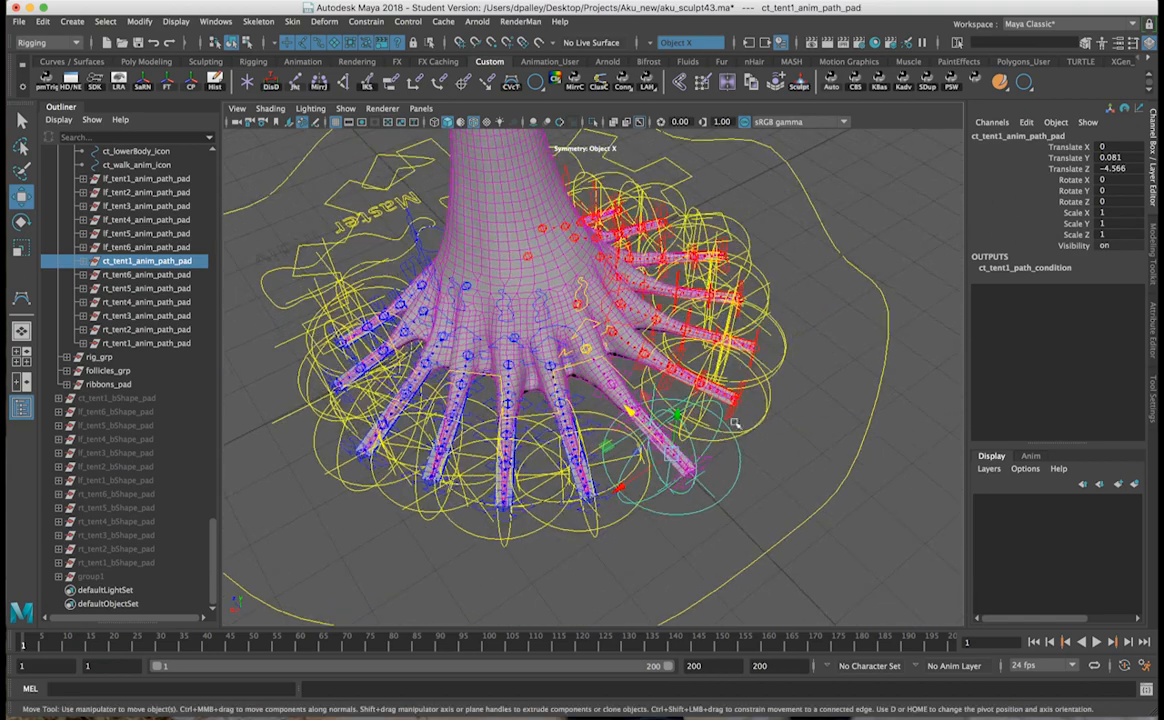
alt+right_drag(660, 454, 688, 461)
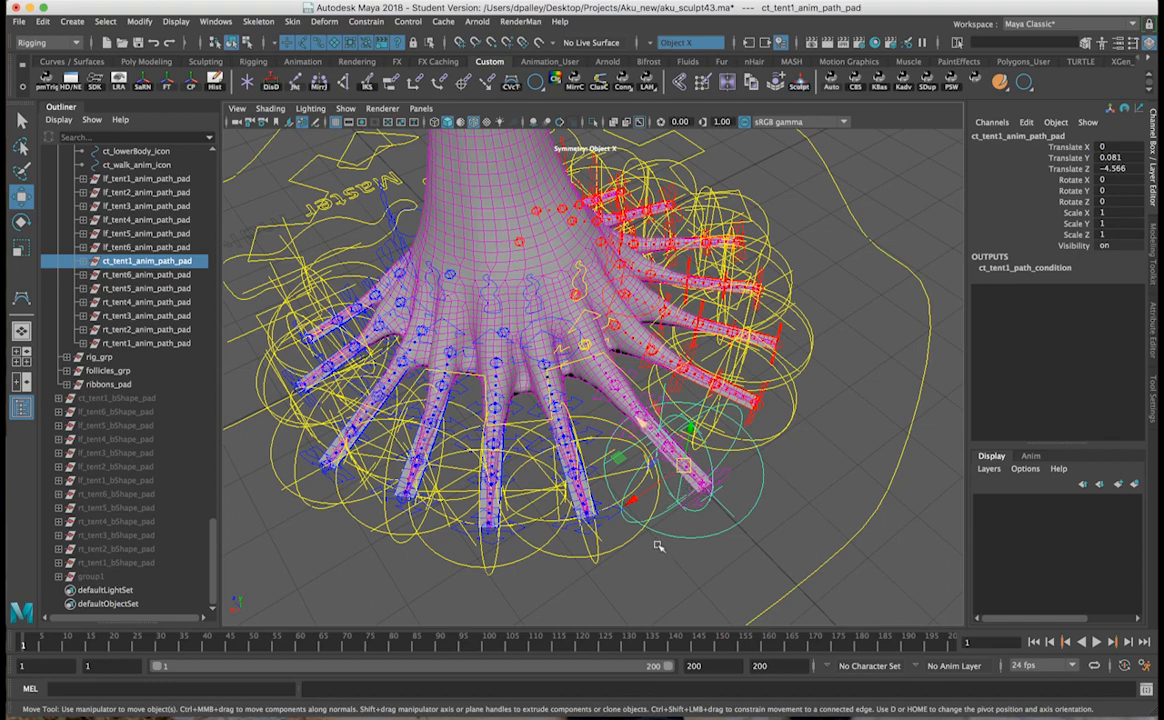
alt+drag(623, 533, 693, 471)
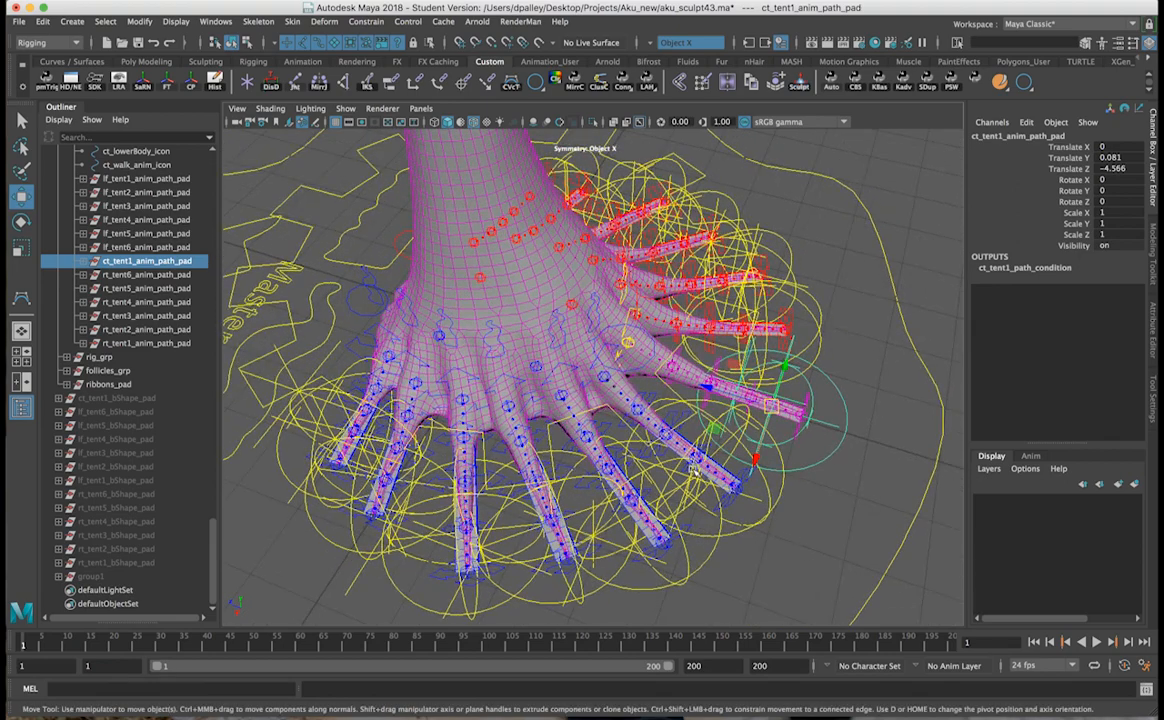
alt+drag(532, 446, 714, 439)
alt+middle_drag(754, 533, 726, 429)
Step: Select ct_walk_anim_icon and review its path height, length and offset values for every tentacle
click(592, 550)
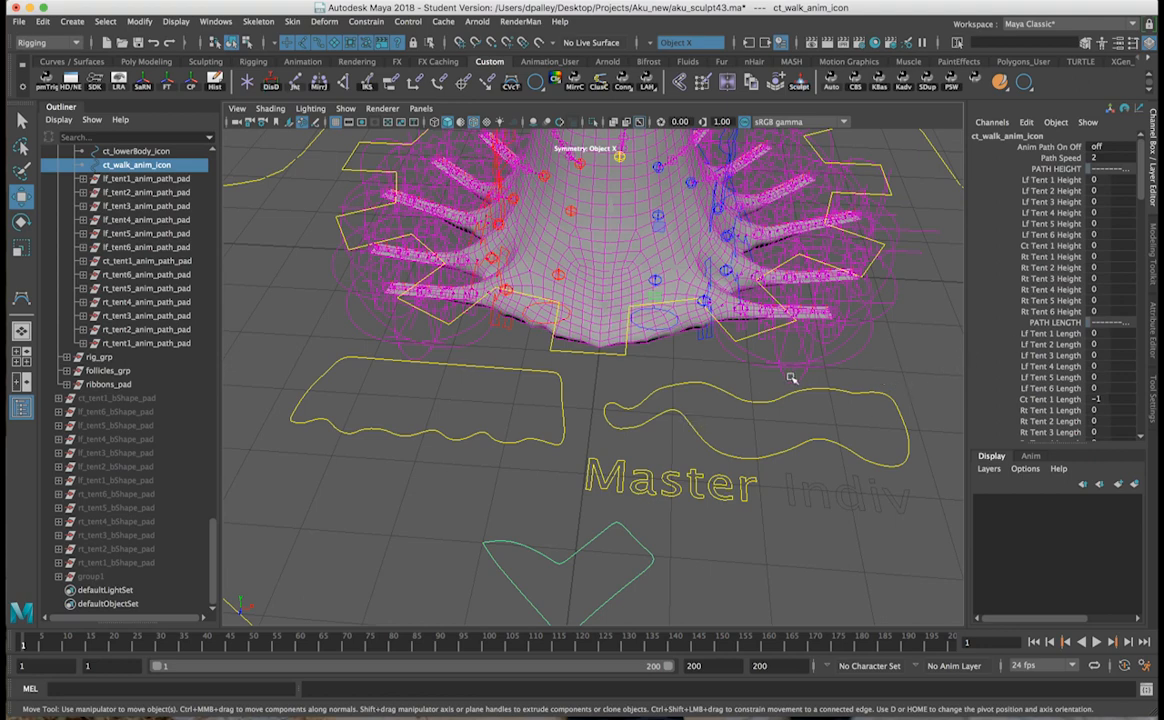
scroll(790, 378, down, 3)
scroll(1030, 395, down, 5)
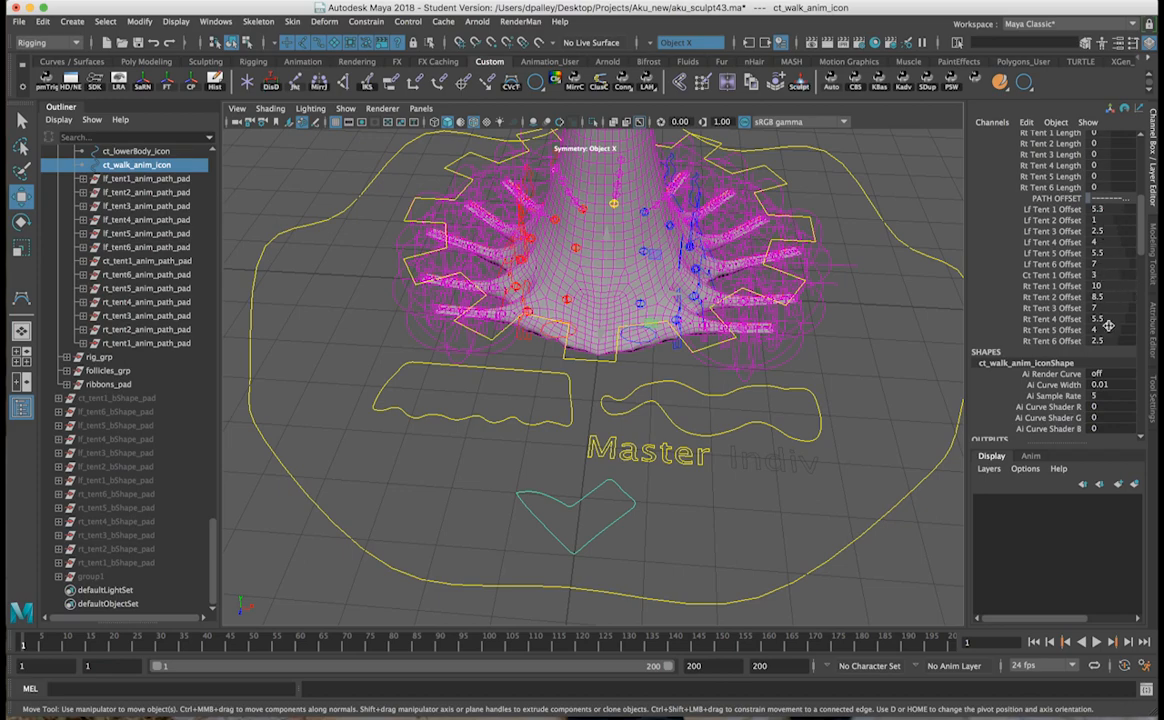
alt+drag(818, 323, 798, 330)
alt+middle_drag(752, 284, 750, 394)
alt+drag(749, 394, 712, 383)
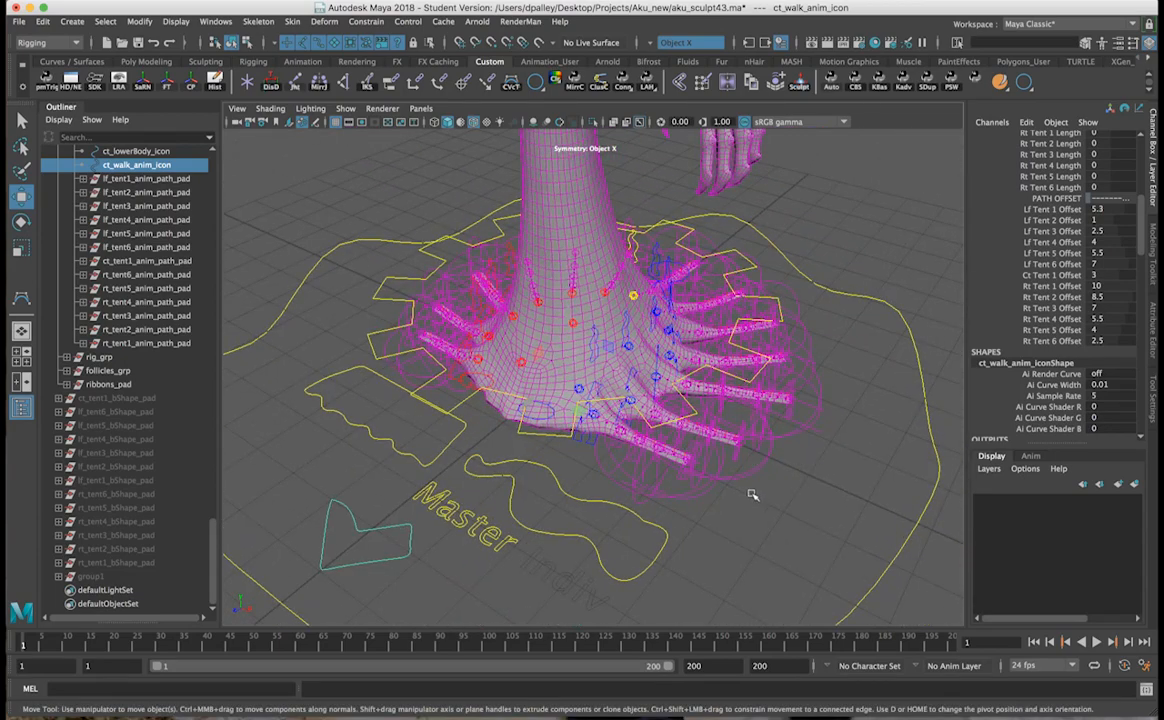
Step: Hide all the tentacle path pads from lf_tent1_anim_path_pad through rt_tent1_anim_path_pad
drag(125, 180, 143, 344)
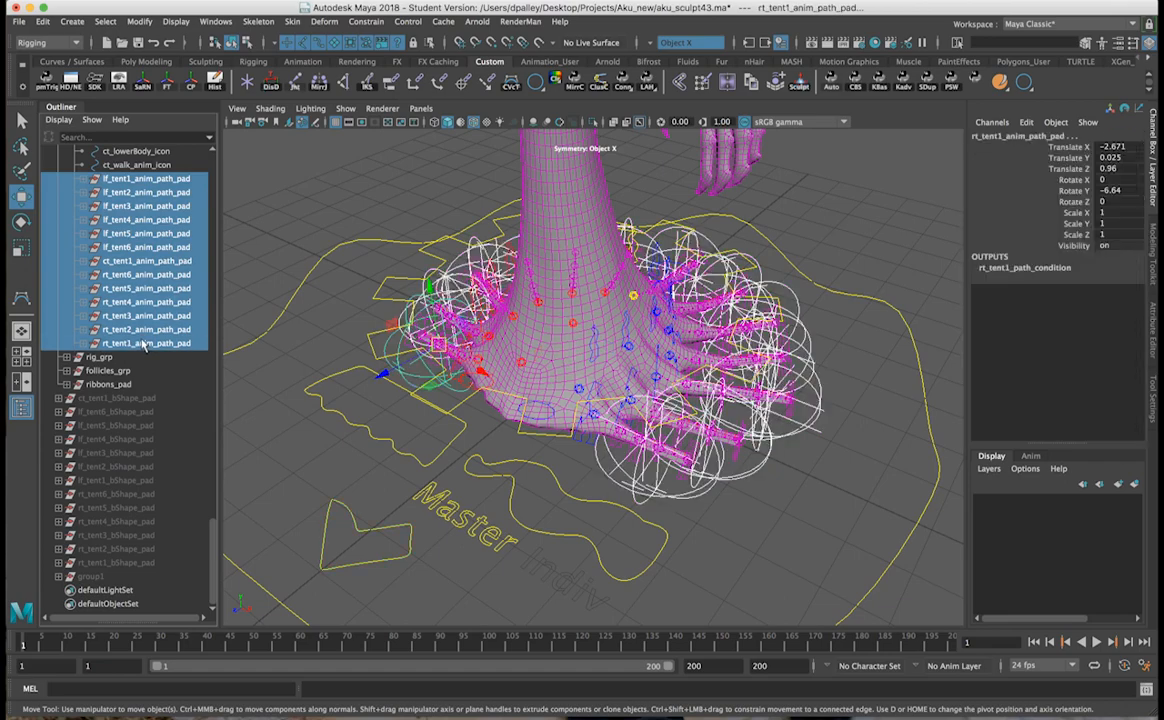
key(ctrl+h)
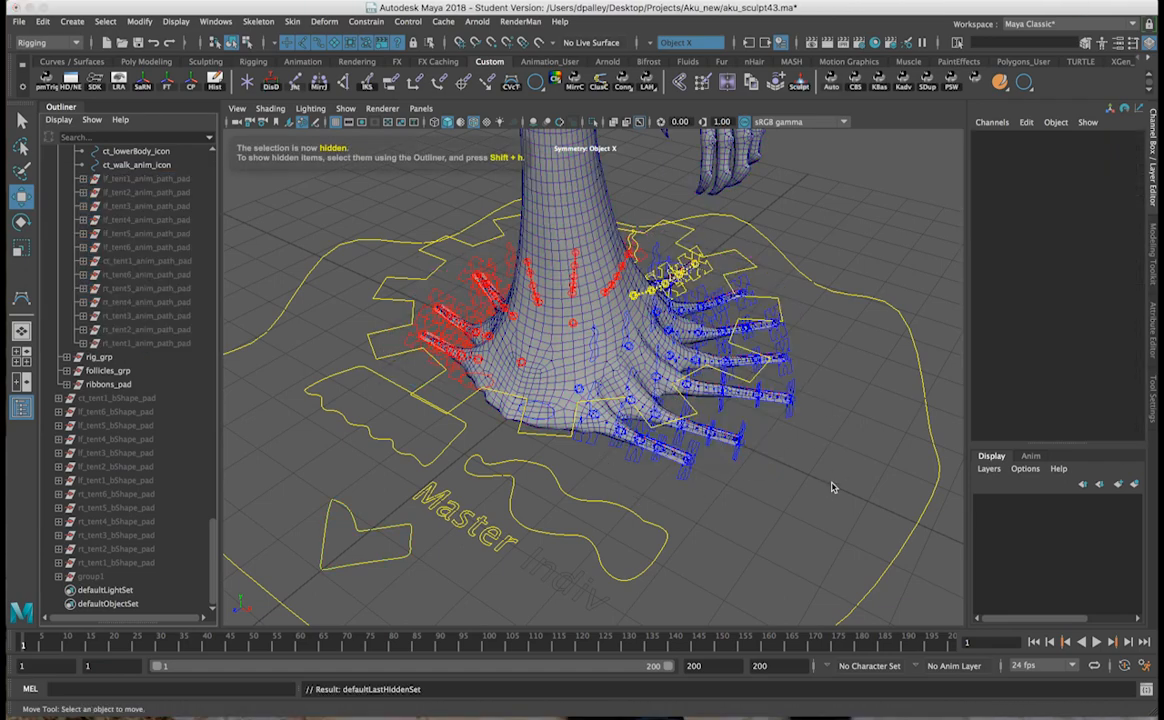
alt+drag(642, 433, 604, 476)
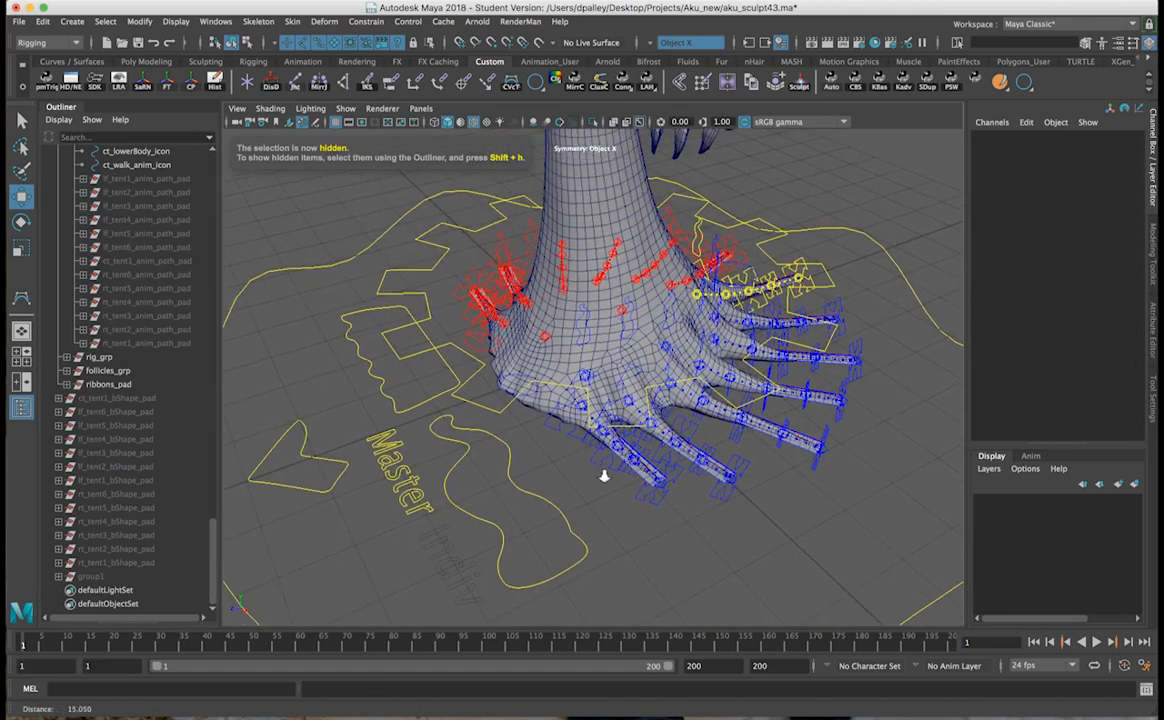
alt+right_drag(604, 476, 588, 477)
Step: Turn on Anim Path On Off for ct_walk_anim_icon and inspect how the tentacles pose on their paths
drag(330, 421, 331, 529)
click(1099, 147)
text(1)
key(Return)
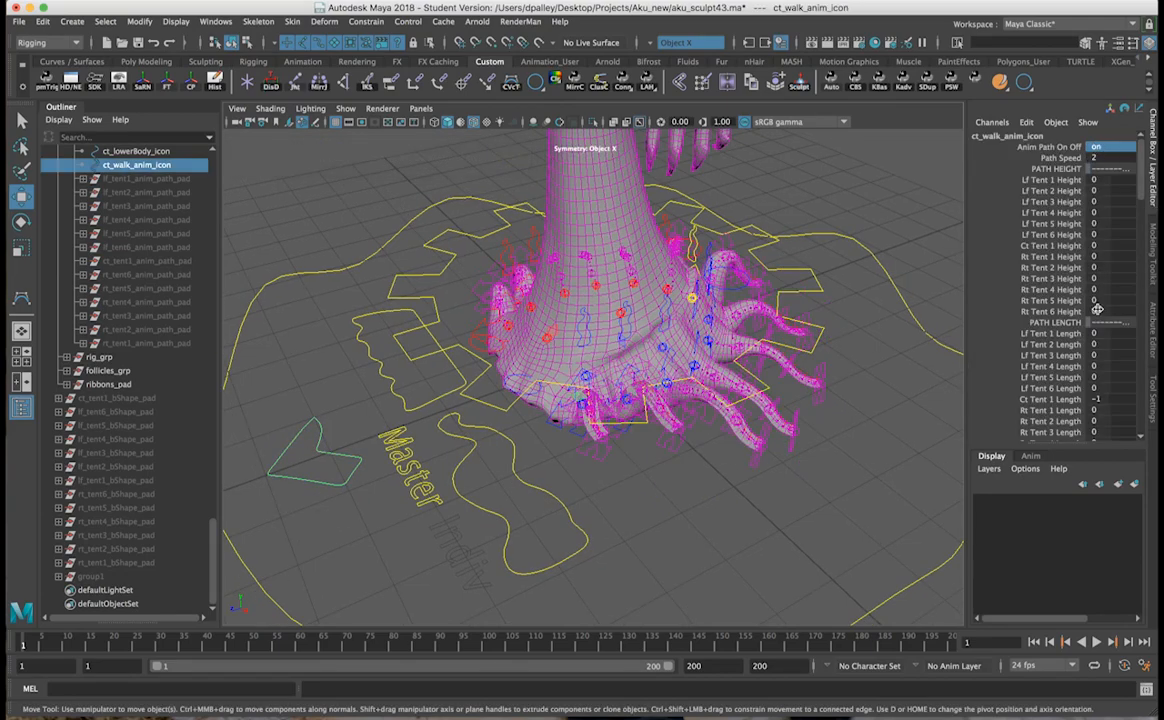
alt+drag(748, 375, 730, 369)
alt+right_drag(730, 369, 790, 372)
alt+drag(790, 372, 725, 360)
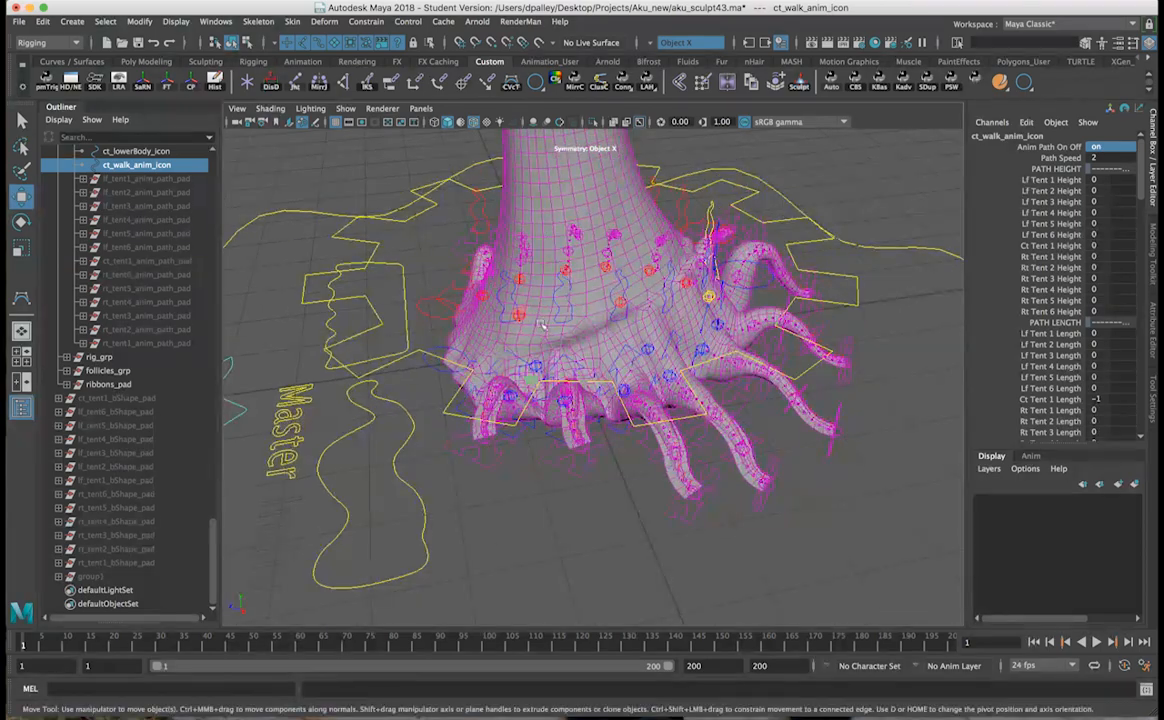
Step: Clear the selection and play back the walk animation, inspecting the tentacle motion from the sides and front
alt+drag(659, 284, 754, 393)
click(755, 481)
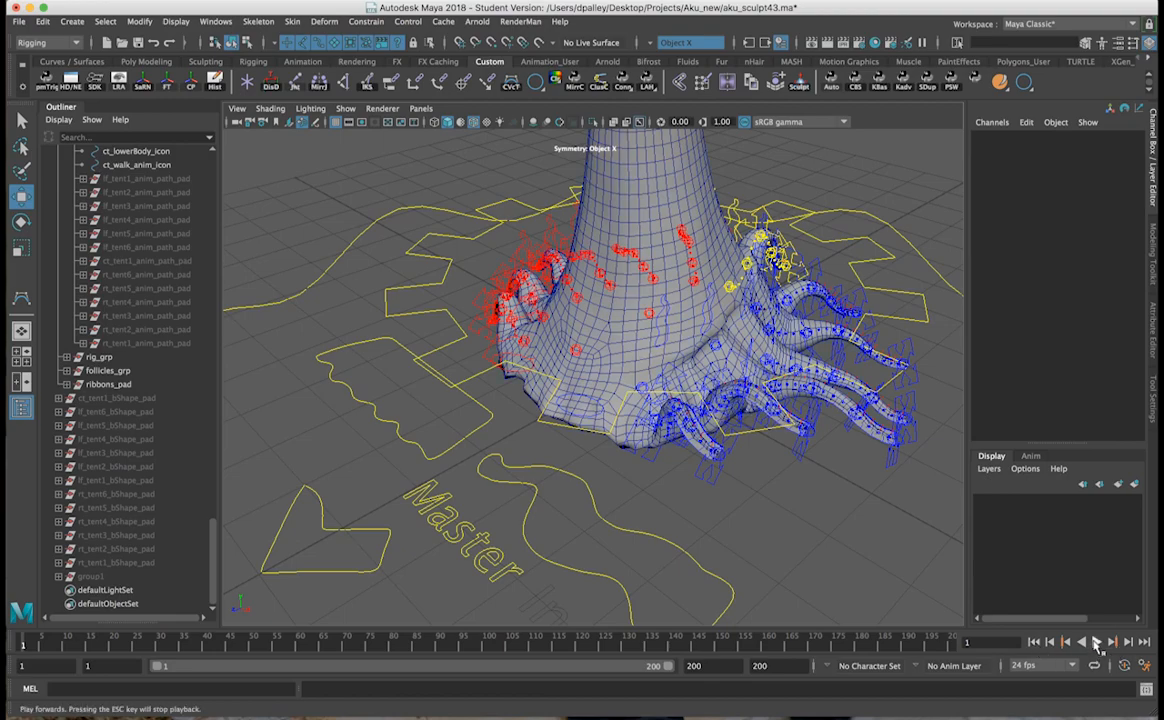
click(1097, 643)
alt+drag(907, 507, 710, 521)
alt+middle_drag(743, 513, 788, 513)
alt+right_drag(769, 514, 756, 513)
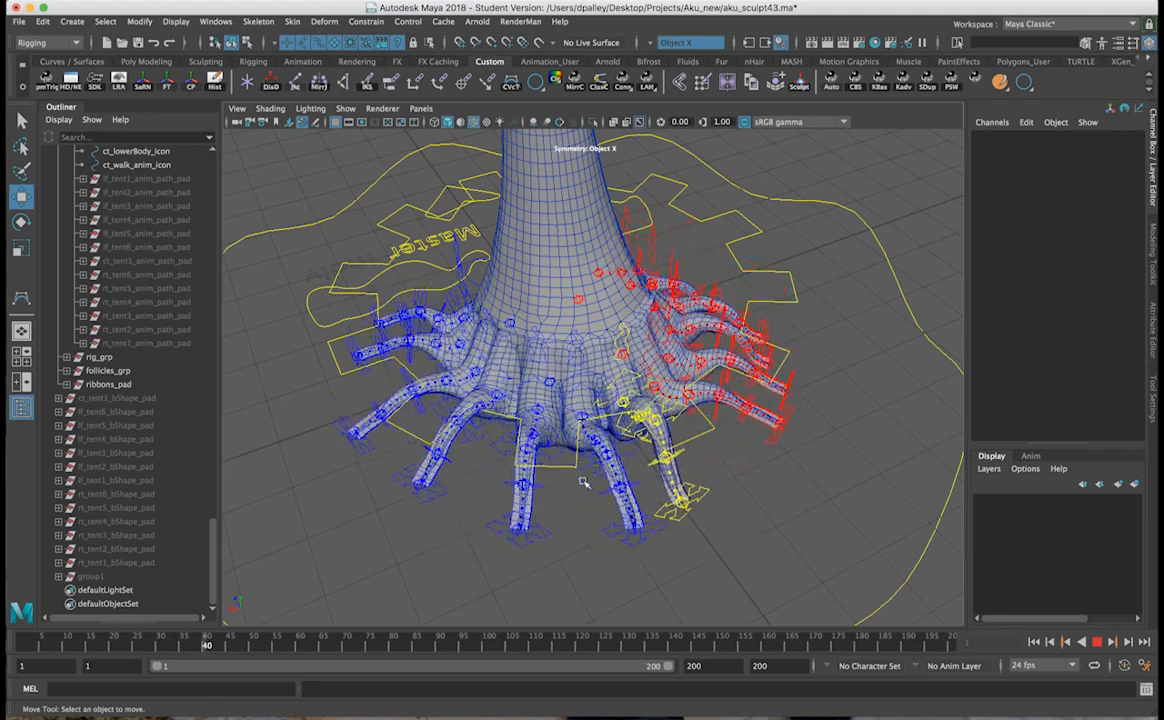
alt+drag(645, 440, 541, 422)
key(Escape)
Step: Change the Path Speed value of ct_walk_anim_icon
drag(870, 272, 854, 301)
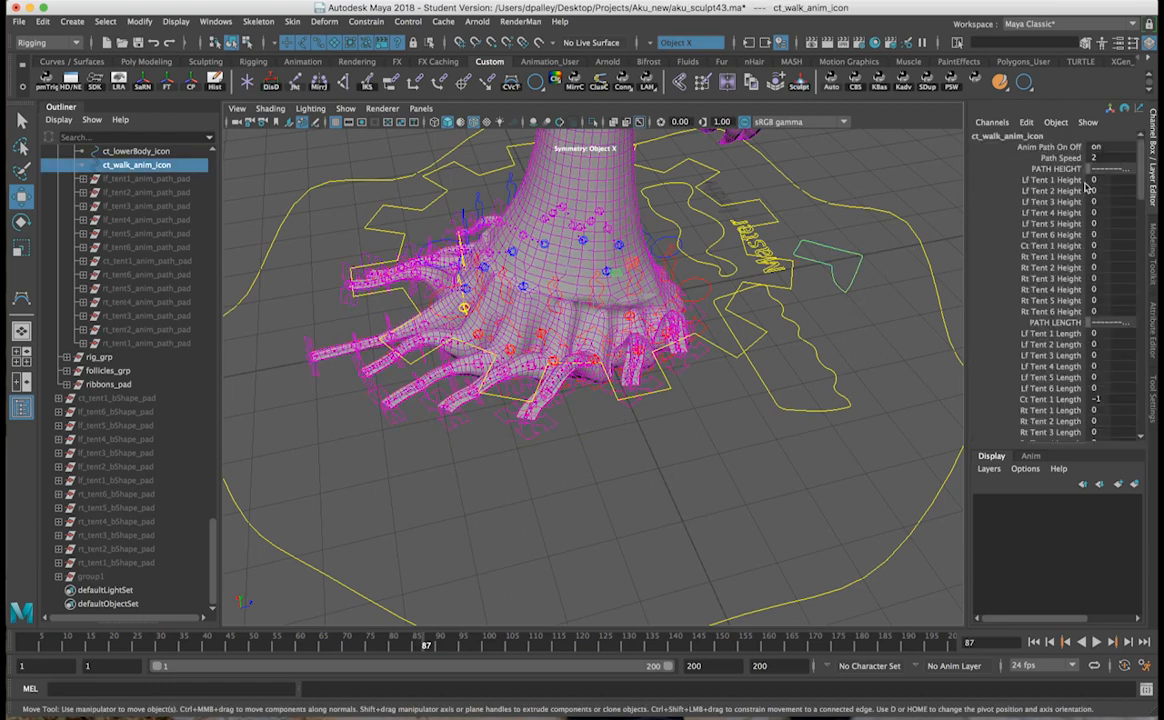
click(1063, 158)
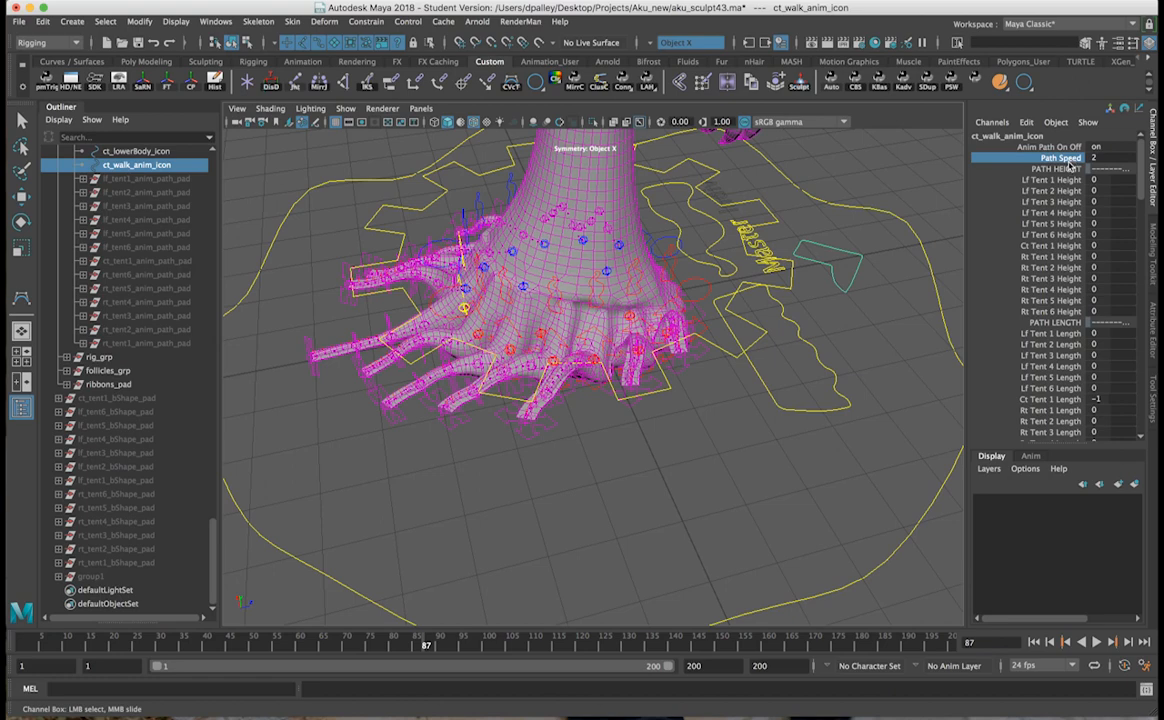
double_click(1098, 152)
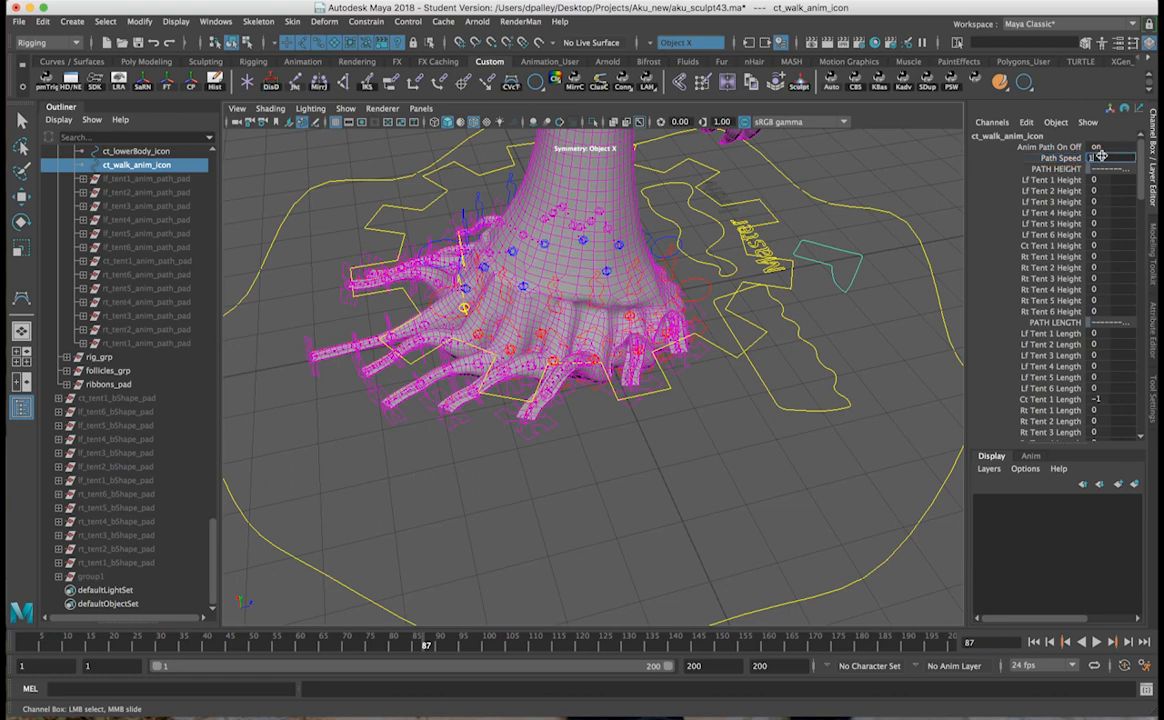
key(Return)
Step: Deselect the walk control and play back the tentacle walk from the front to check the changed path speed
alt+drag(706, 391, 850, 368)
click(824, 364)
key(w)
click(1098, 643)
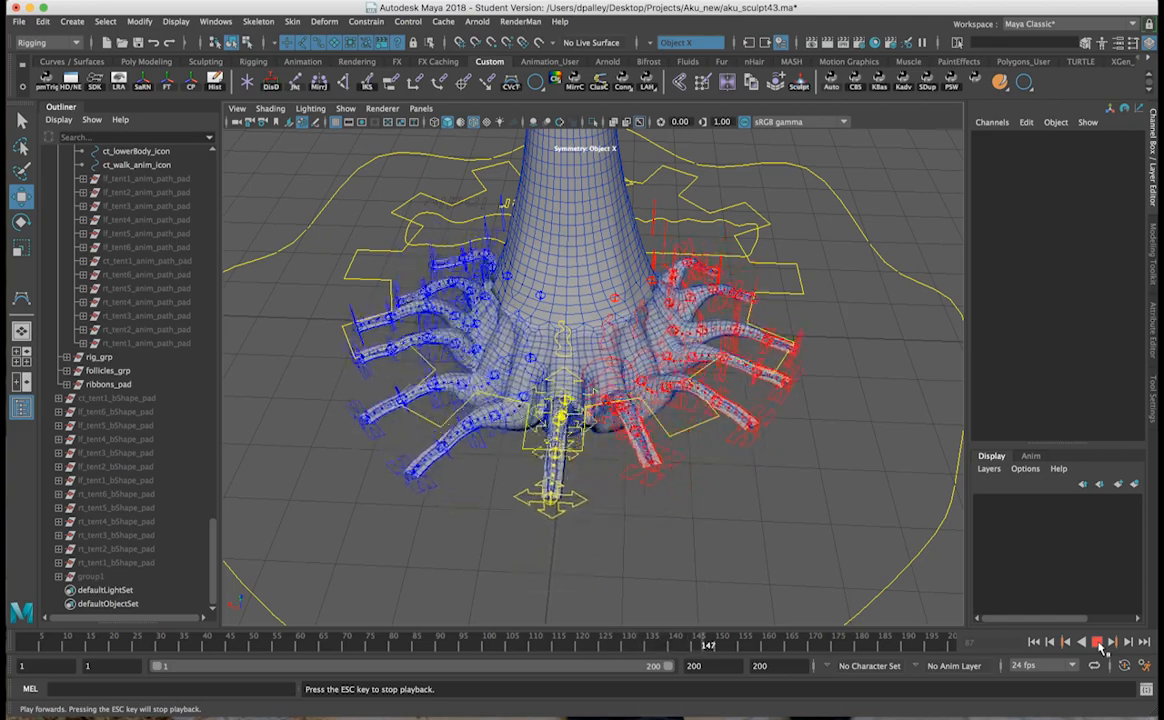
click(1097, 642)
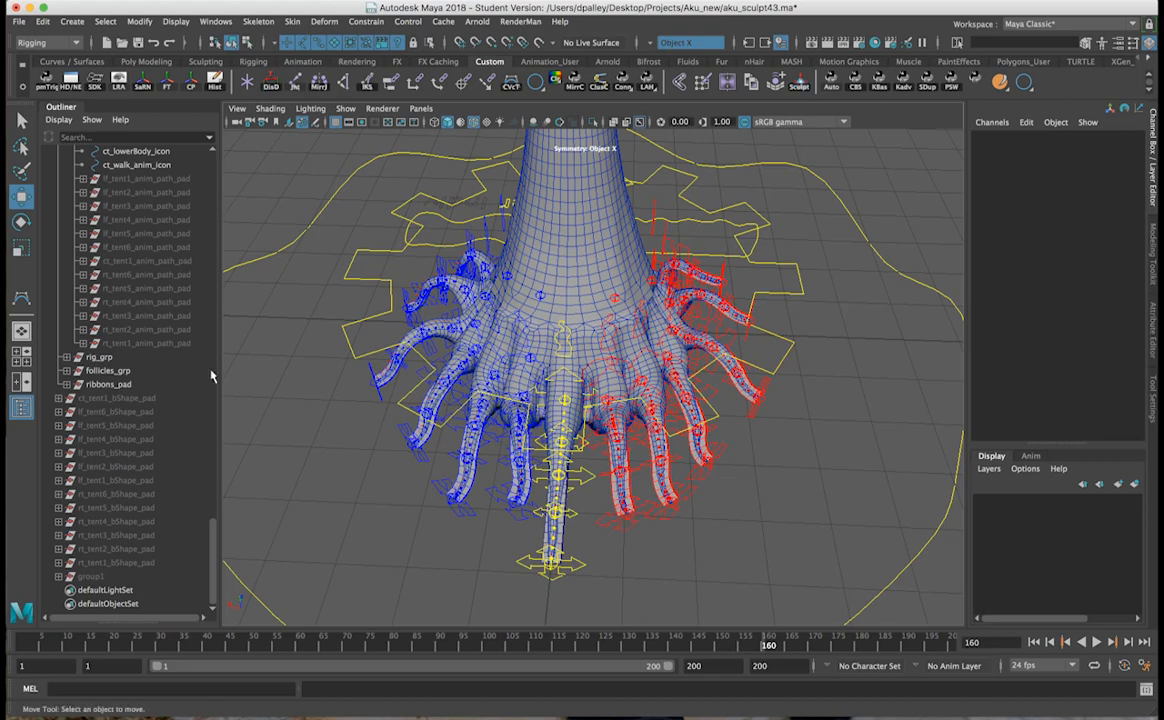
Step: Show all the hidden tentacle path pads from lf_tent1_anim_path_pad through rt_tent1_anim_path_pad
drag(141, 181, 150, 340)
key(shift+h)
alt+drag(568, 396, 655, 448)
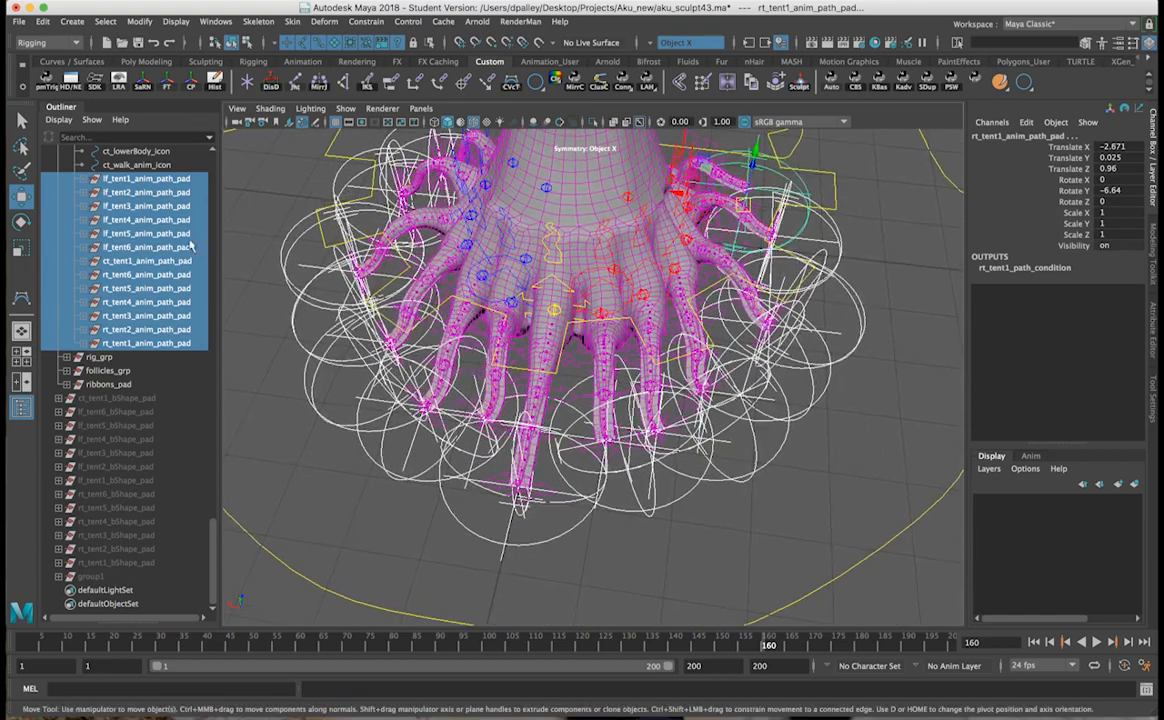
Step: Rotate rt_tent6_anim_path_pad to about -31.86 in Y, play back the walk to check it, and return to frame 1
click(148, 275)
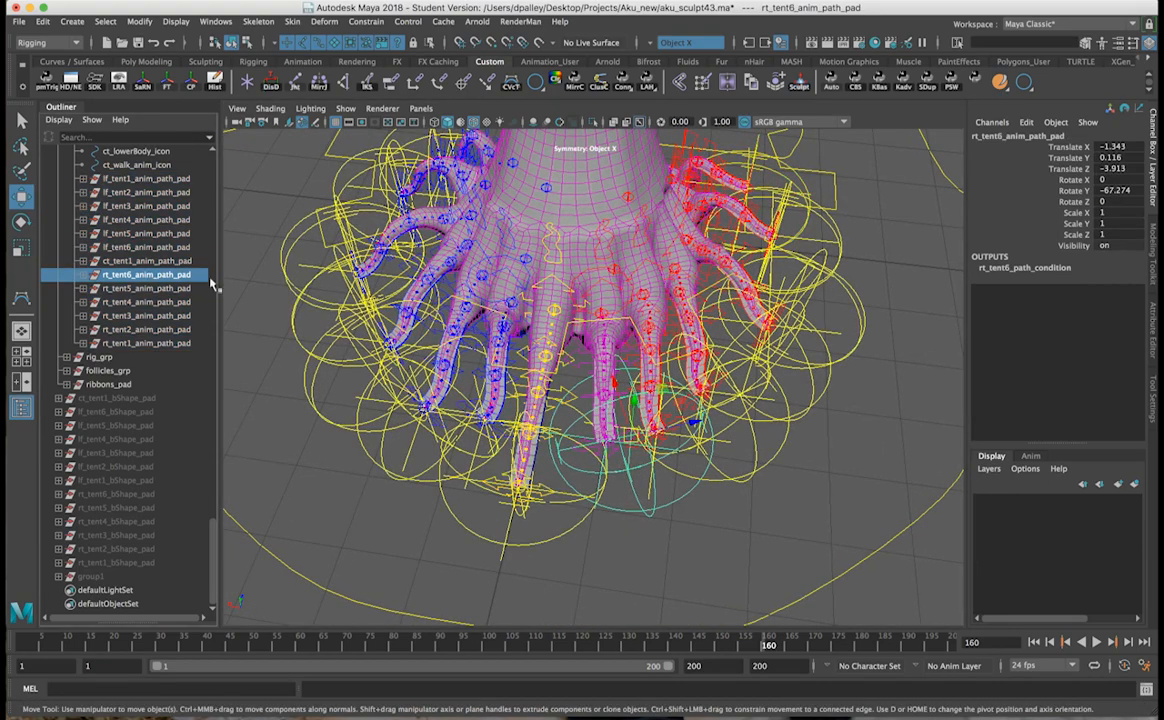
key(e)
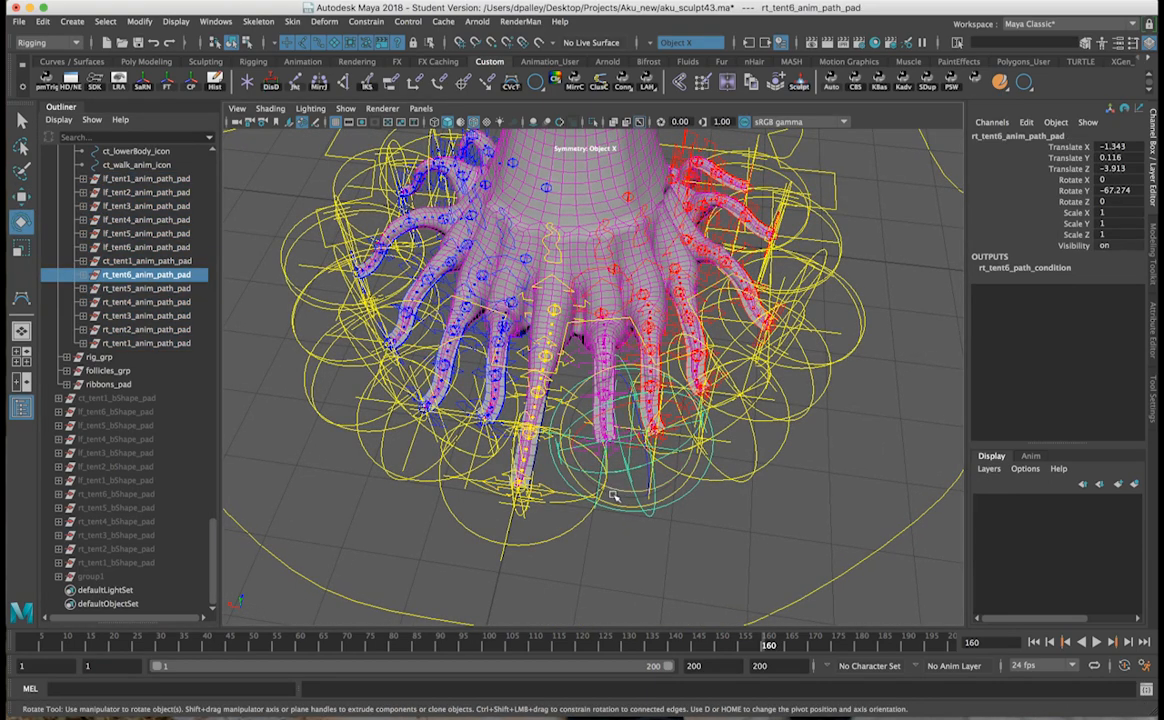
drag(609, 488, 650, 484)
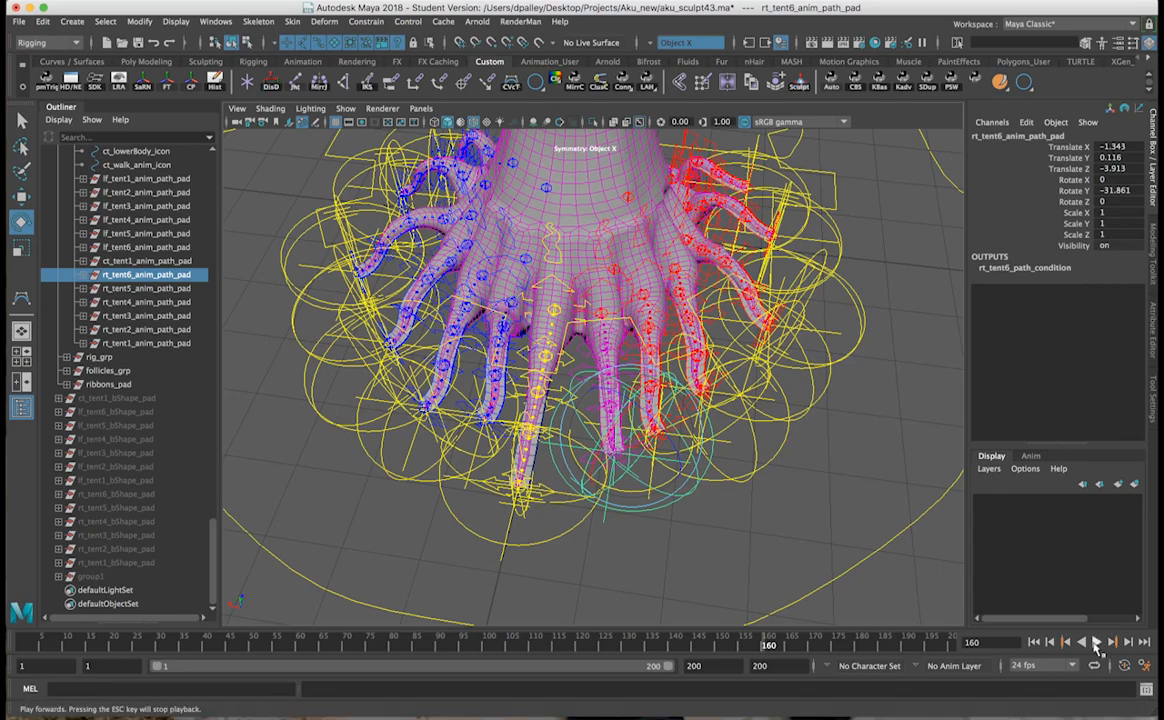
click(1097, 643)
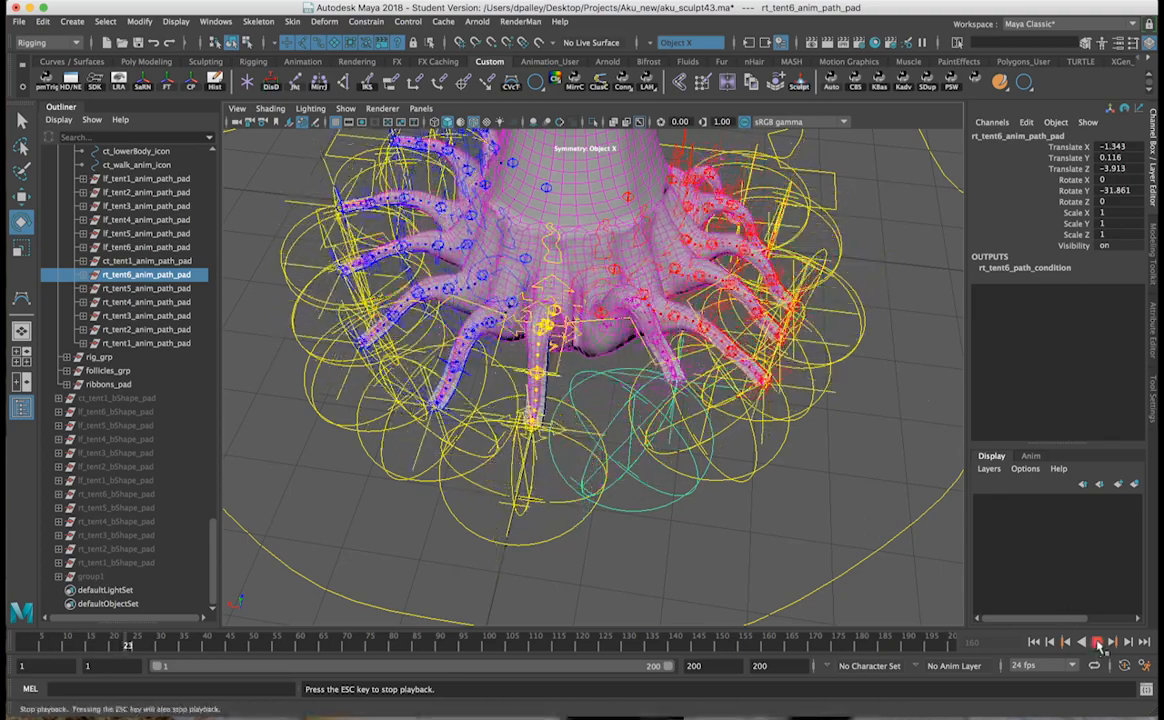
click(1097, 643)
click(1034, 642)
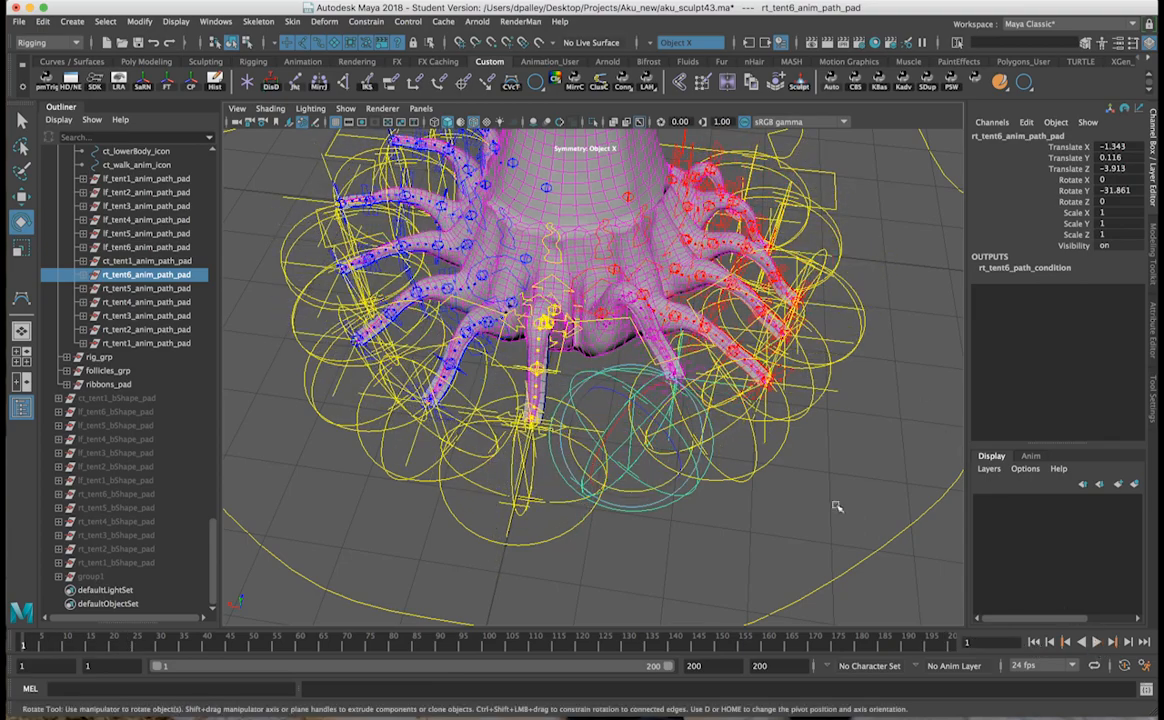
Step: Hide all the tentacle path pads from lf_tent1_anim_path_pad through rt_tent1_anim_path_pad again
alt+drag(837, 507, 690, 366)
drag(119, 188, 193, 343)
key(ctrl+h)
alt+drag(780, 440, 312, 390)
alt+drag(437, 247, 561, 476)
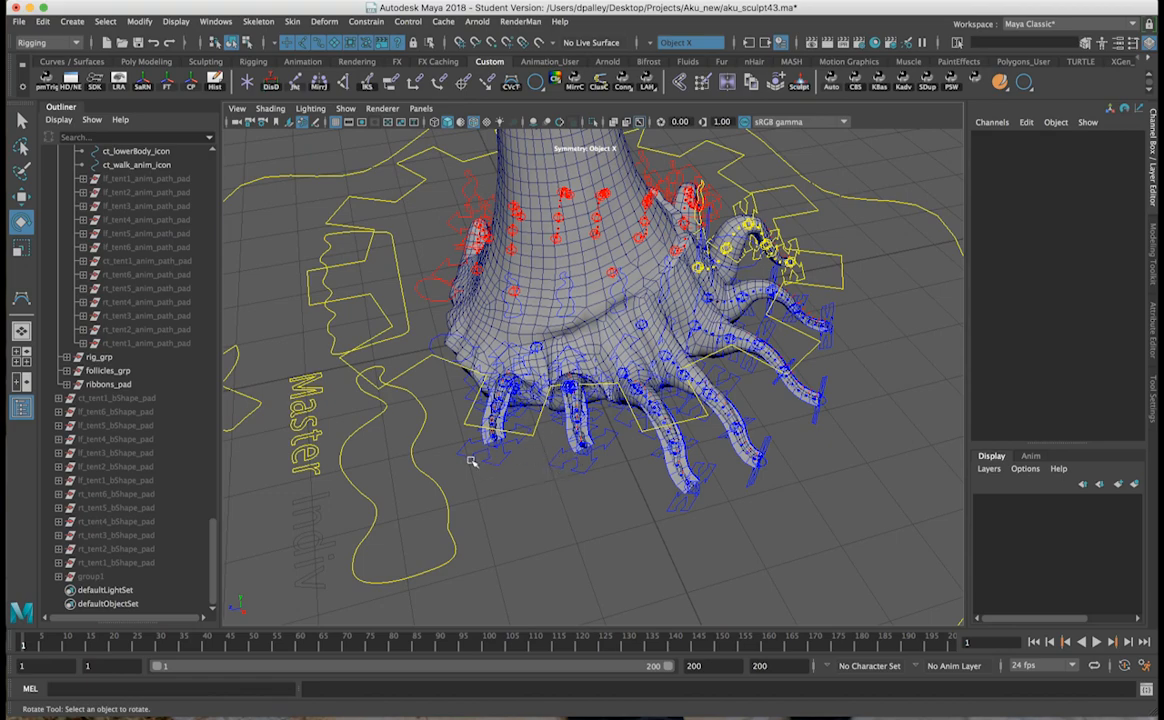
Step: Select ct_lowerBody_icon and review its front wave height, length and speed attributes
alt+drag(523, 496, 628, 453)
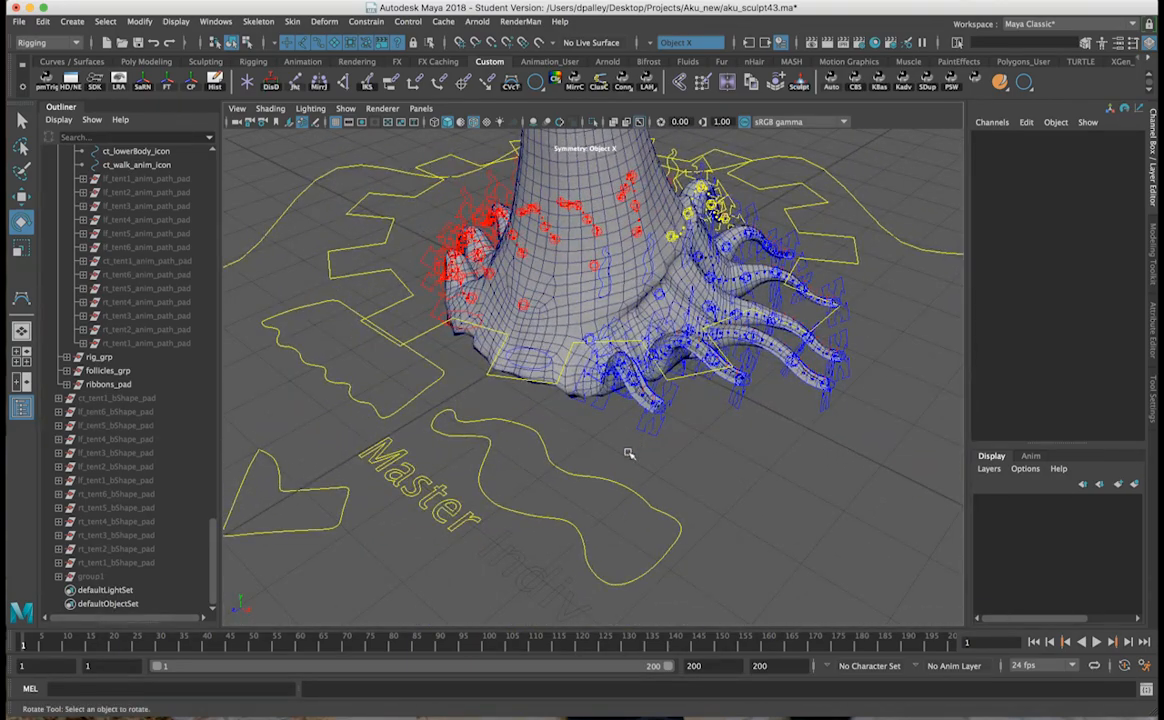
alt+drag(706, 452, 660, 488)
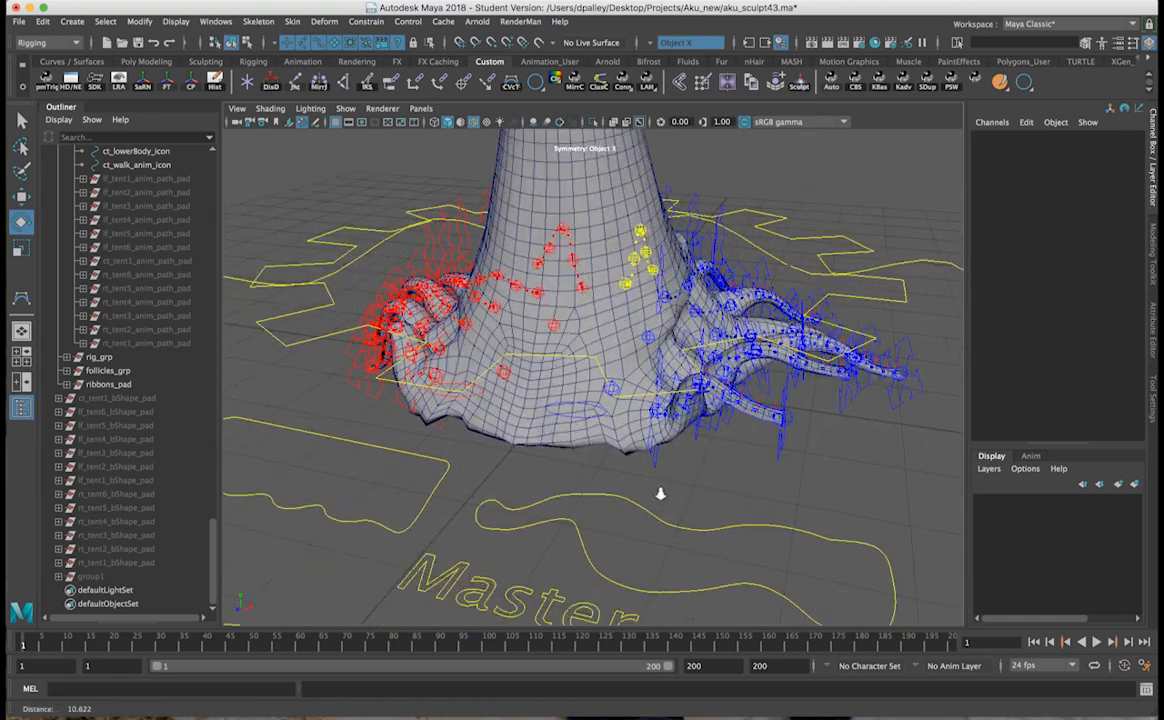
click(336, 465)
alt+drag(591, 452, 608, 352)
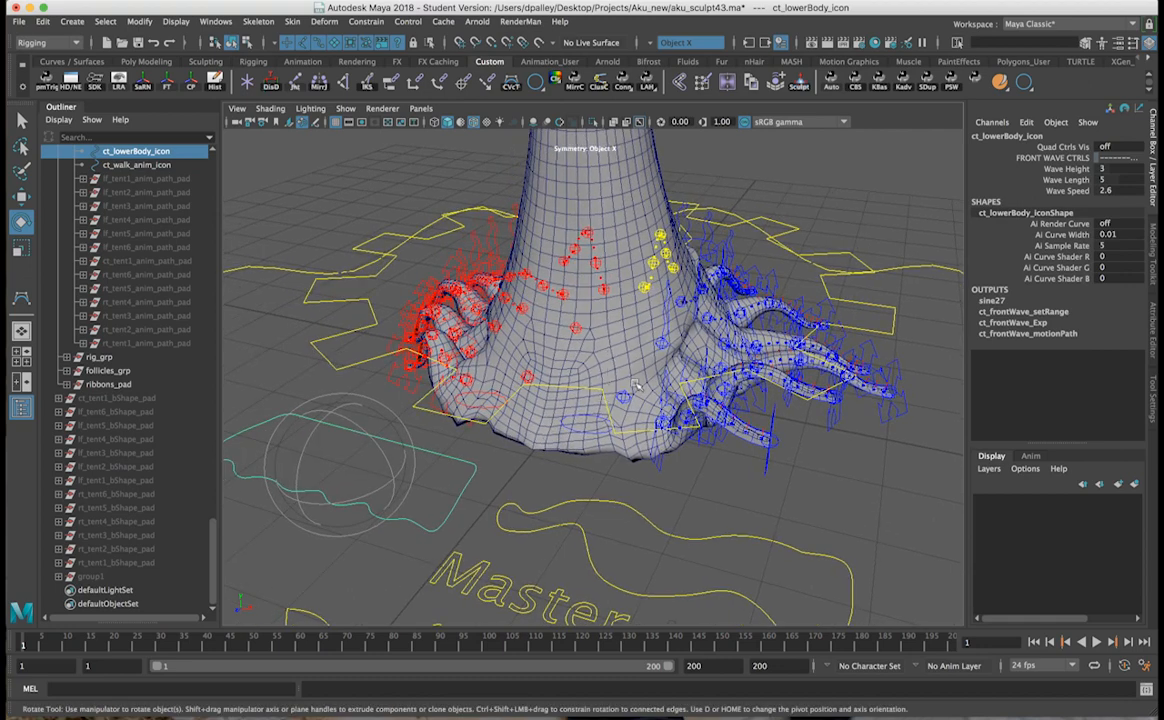
Step: Try moving lf_quadFront_icon freely to test how the lower body skirt deforms, and undo the moves
alt+drag(626, 391, 626, 443)
click(630, 392)
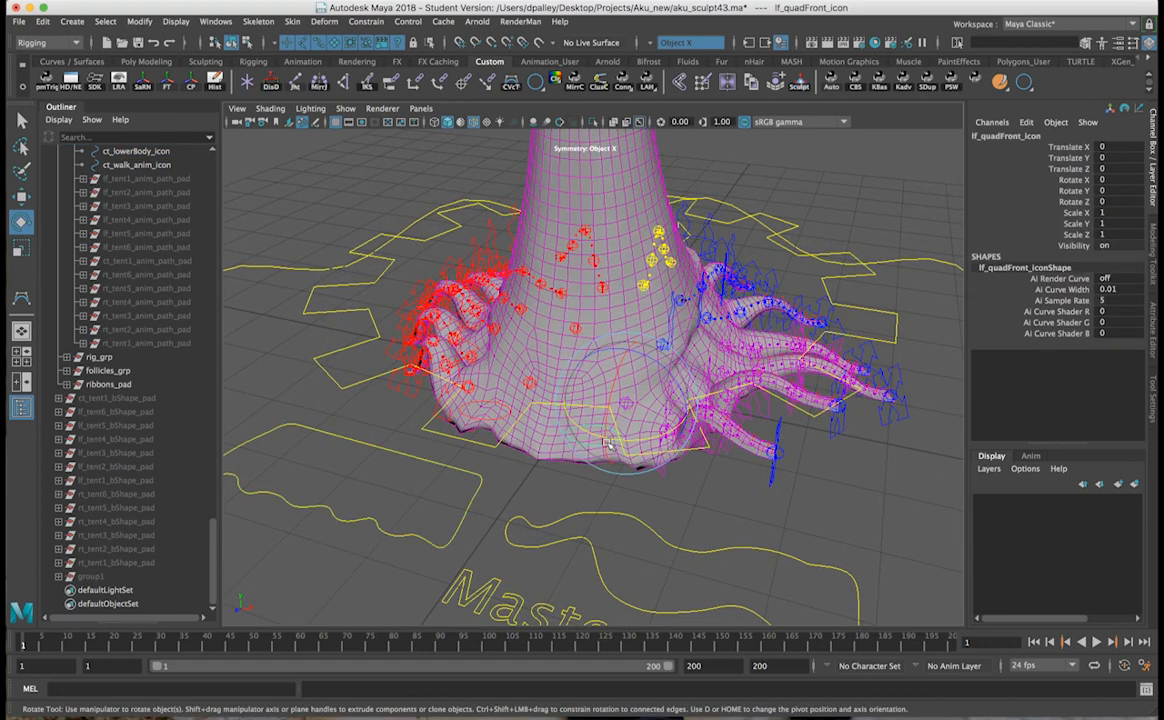
key(w)
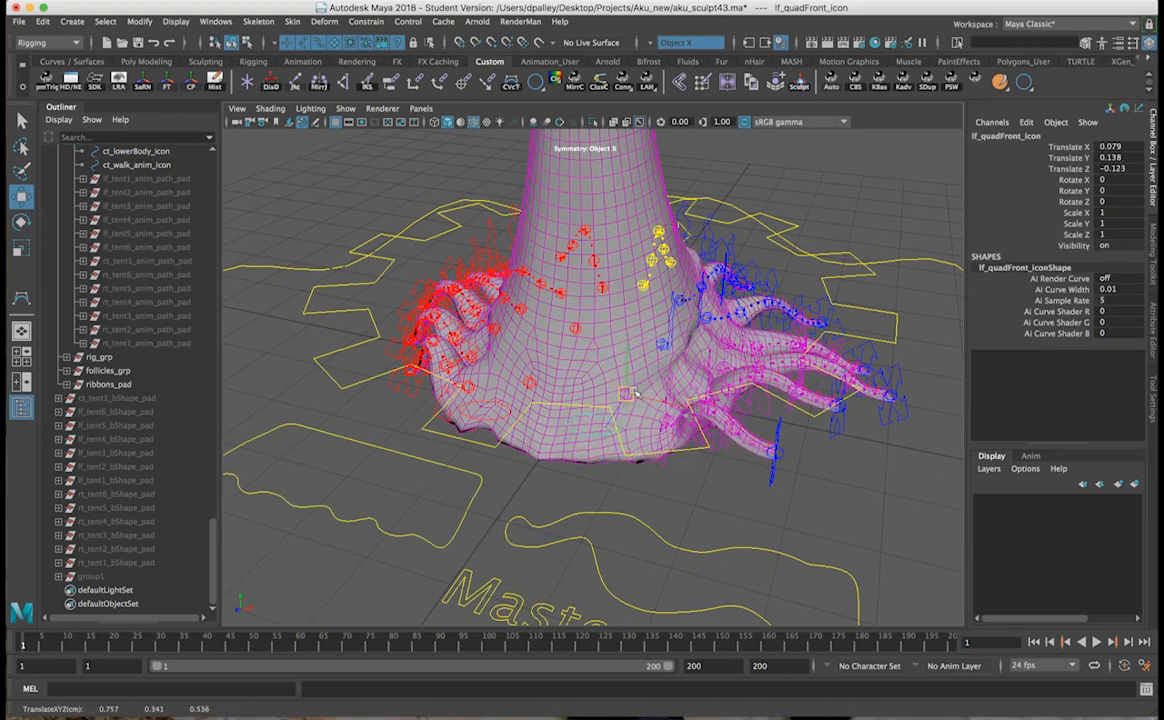
key(ctrl+z)
alt+drag(642, 386, 533, 390)
drag(484, 358, 537, 365)
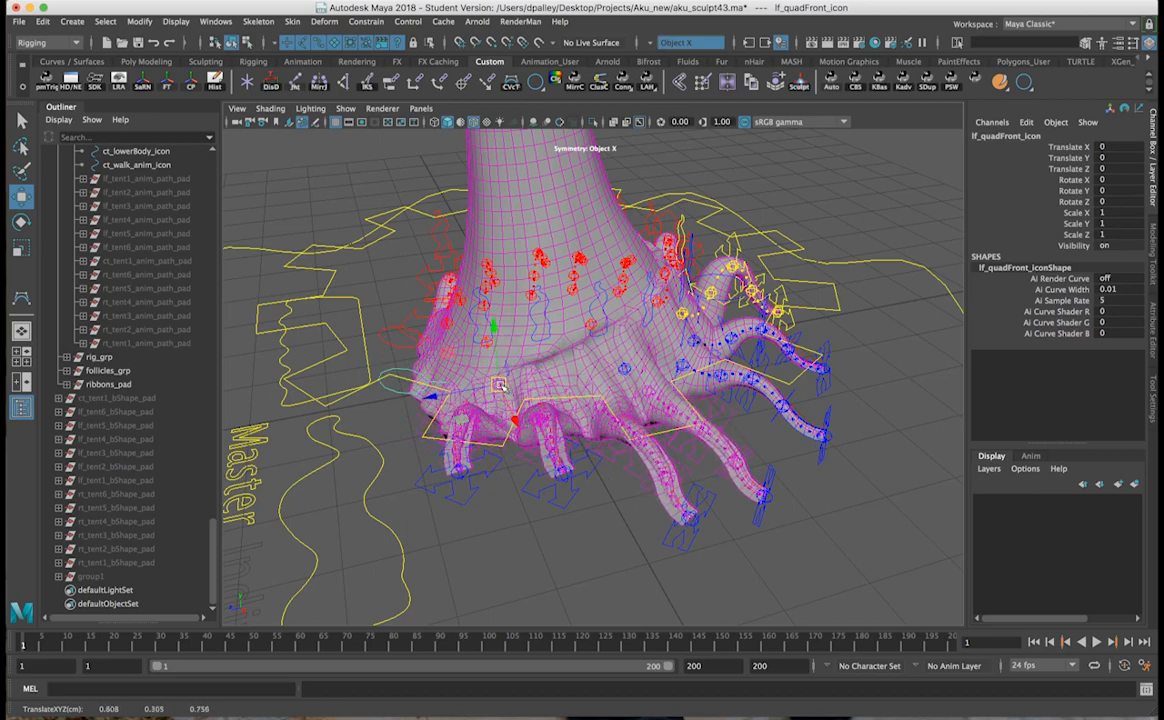
Step: Examine the posed tentacles from several sides and the full character beside its wave blend shape copy
alt+drag(487, 362, 773, 460)
scroll(623, 415, up, 3)
click(857, 460)
alt+drag(857, 460, 676, 430)
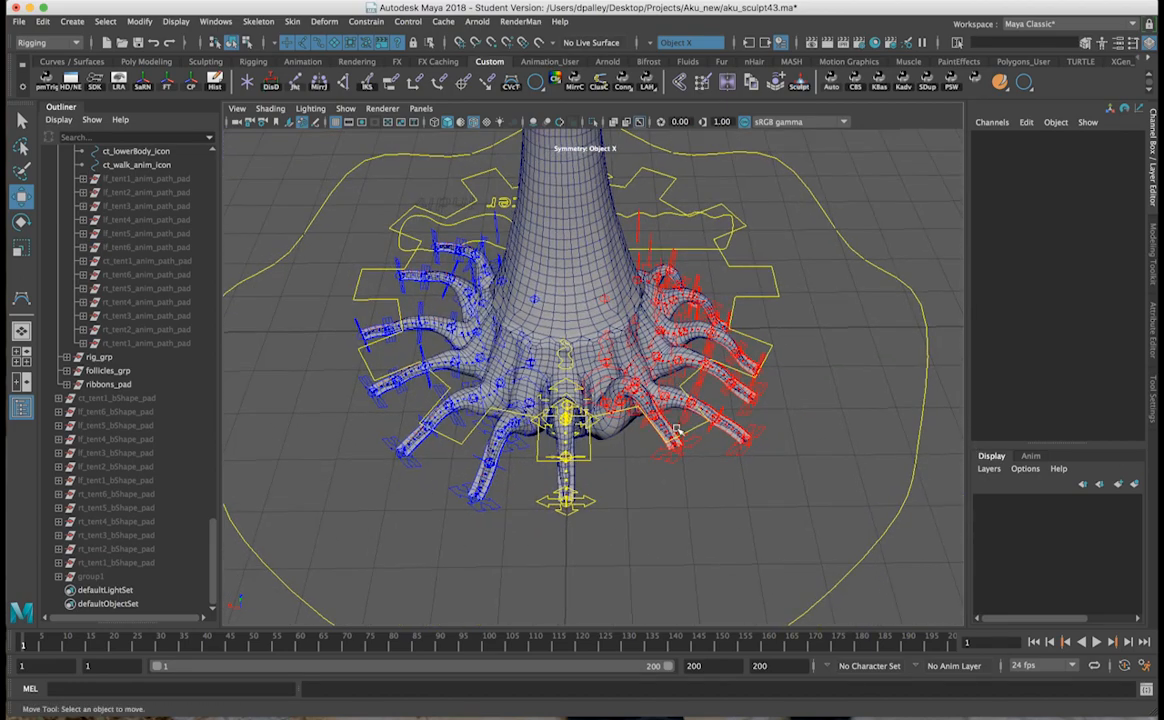
alt+drag(702, 438, 647, 436)
alt+drag(572, 388, 802, 394)
alt+right_drag(634, 430, 592, 444)
alt+middle_drag(592, 444, 572, 390)
alt+right_drag(627, 411, 574, 411)
alt+drag(574, 411, 600, 404)
alt+middle_drag(518, 407, 372, 405)
alt+right_drag(550, 393, 508, 392)
alt+drag(482, 406, 475, 379)
alt+middle_drag(475, 379, 500, 522)
alt+drag(540, 524, 506, 490)
alt+right_drag(506, 480, 679, 490)
alt+middle_drag(679, 490, 661, 523)
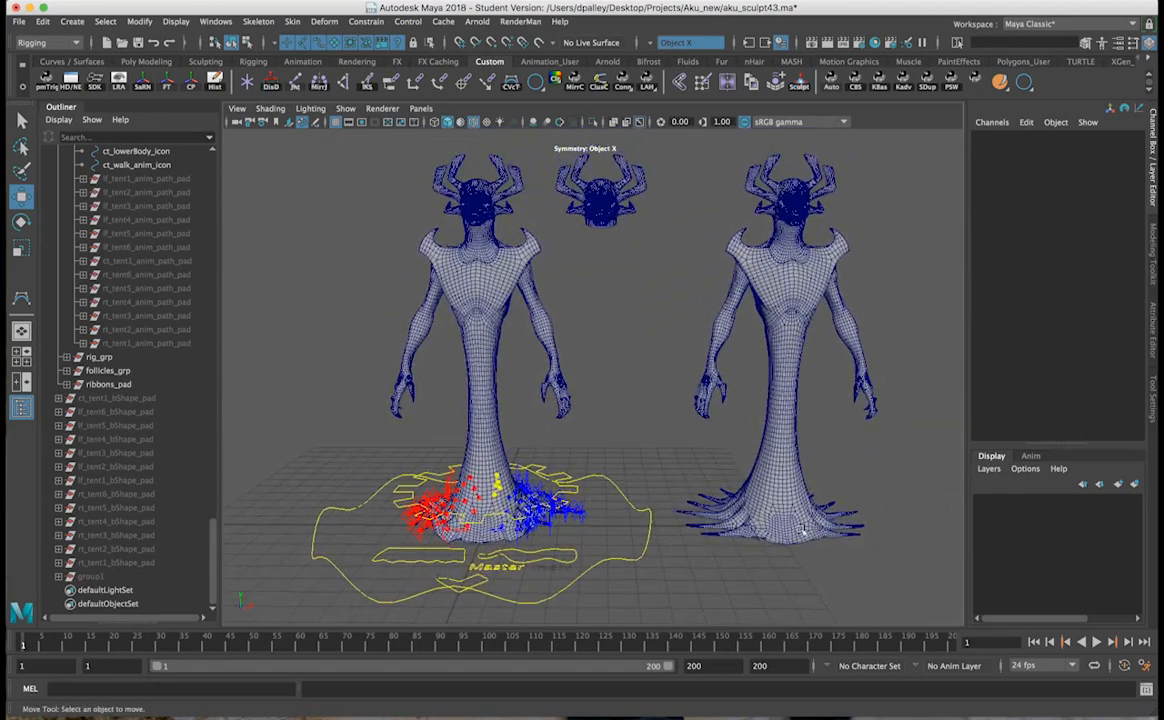
click(788, 535)
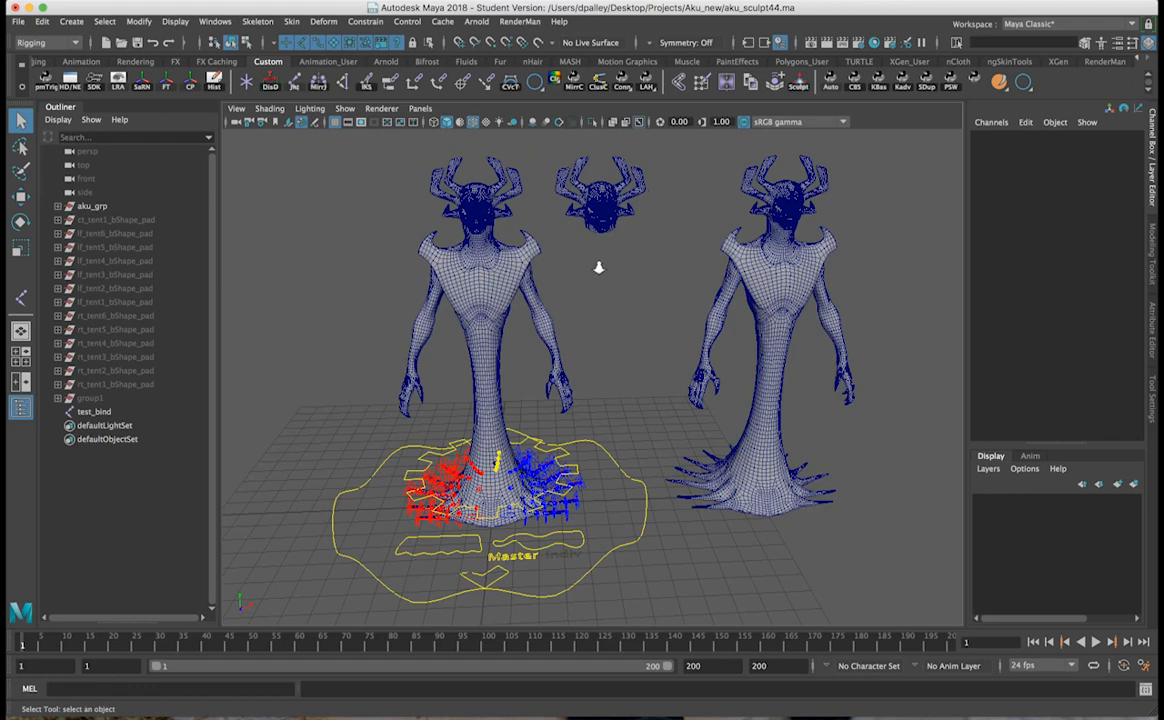
Step: Set the wire1 Envelope of wave_bShape_geo to 1
scroll(586, 273, up, 3)
alt+middle_drag(713, 230, 693, 254)
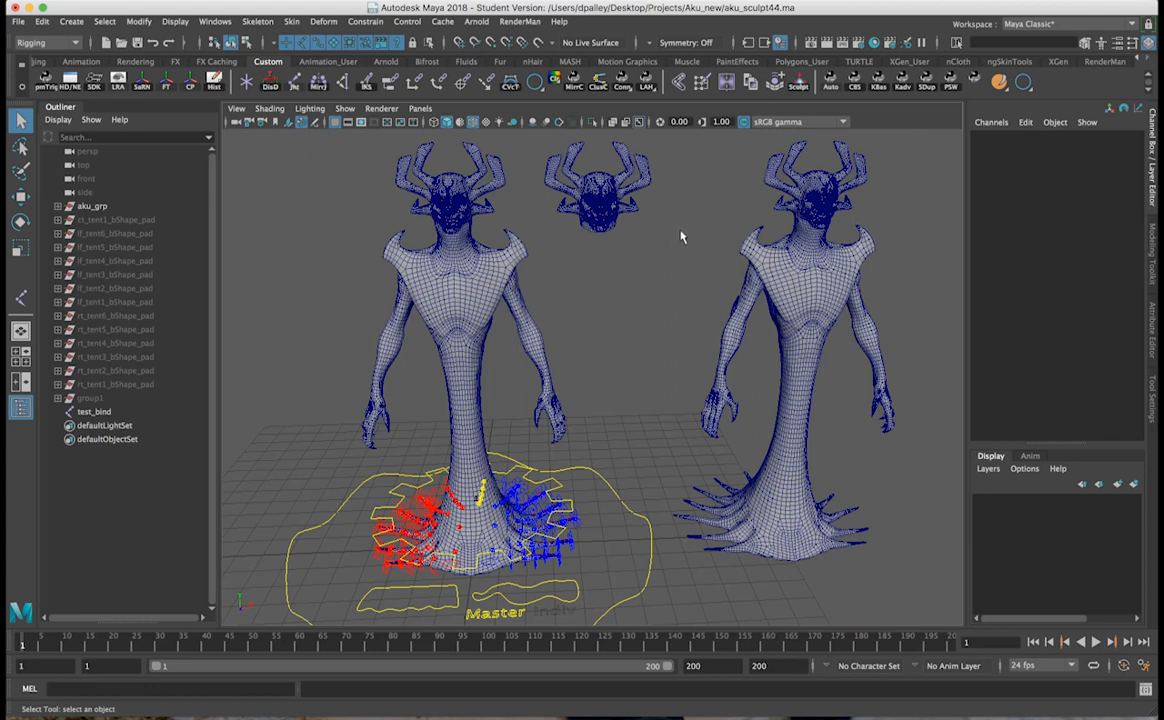
alt+right_drag(648, 265, 680, 267)
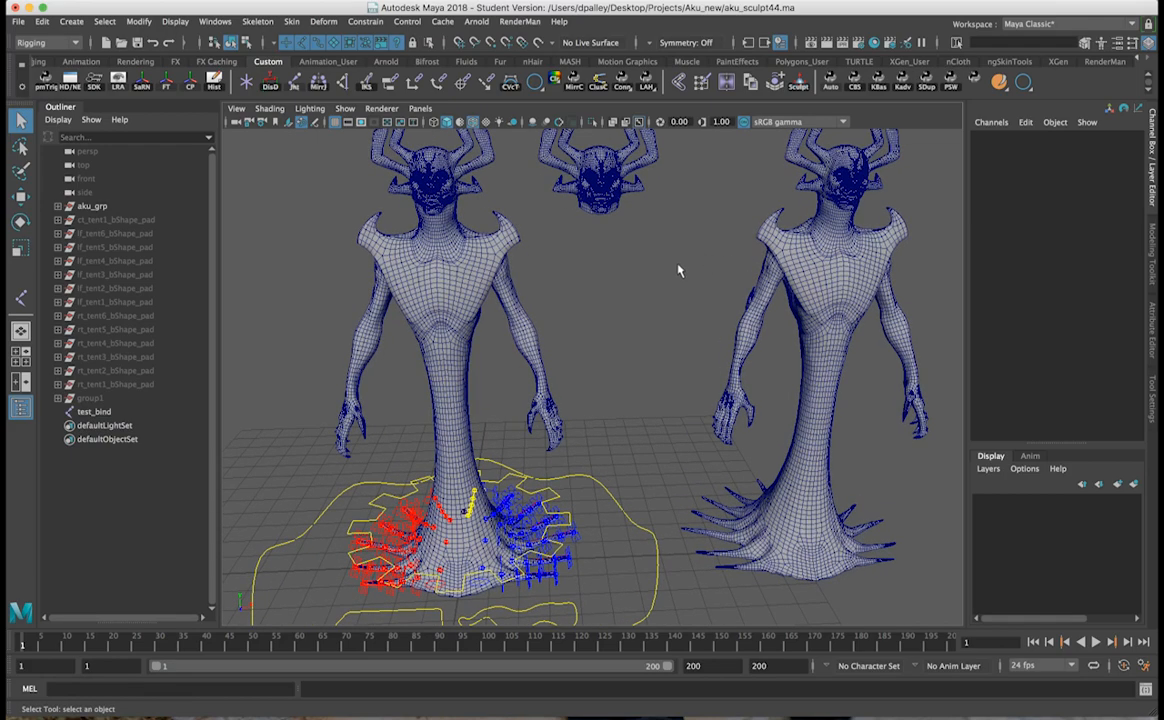
alt+middle_drag(680, 267, 689, 246)
alt+right_drag(689, 246, 667, 259)
click(797, 263)
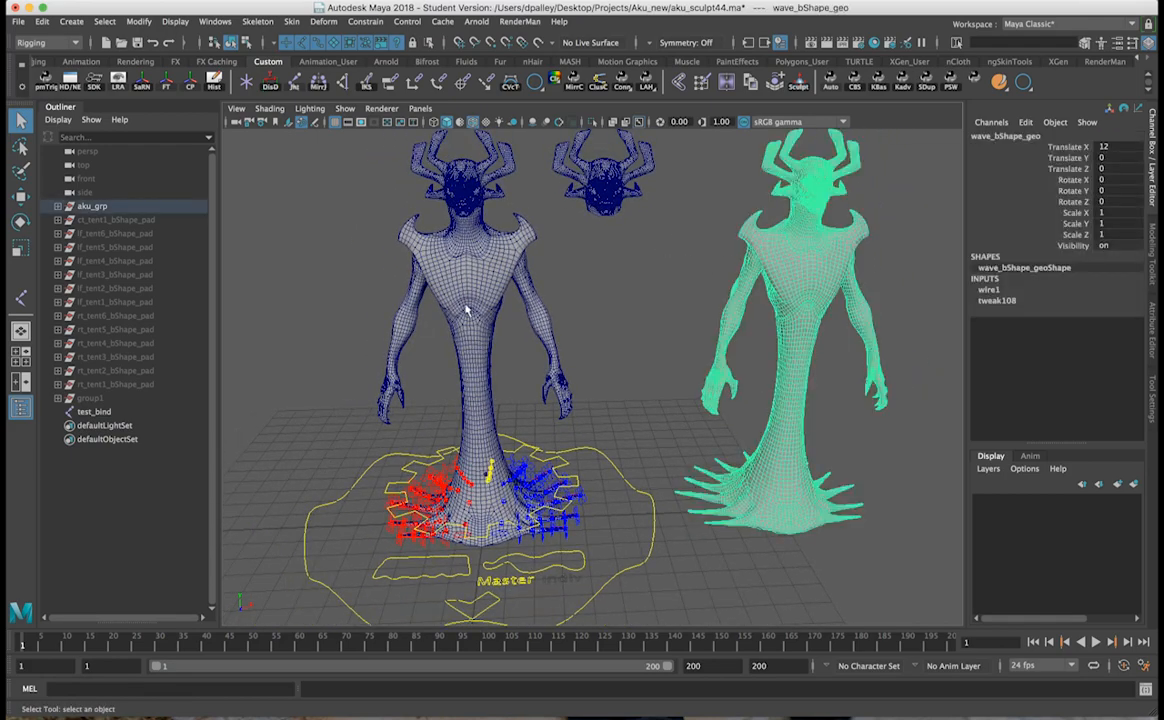
alt+right_drag(350, 292, 403, 305)
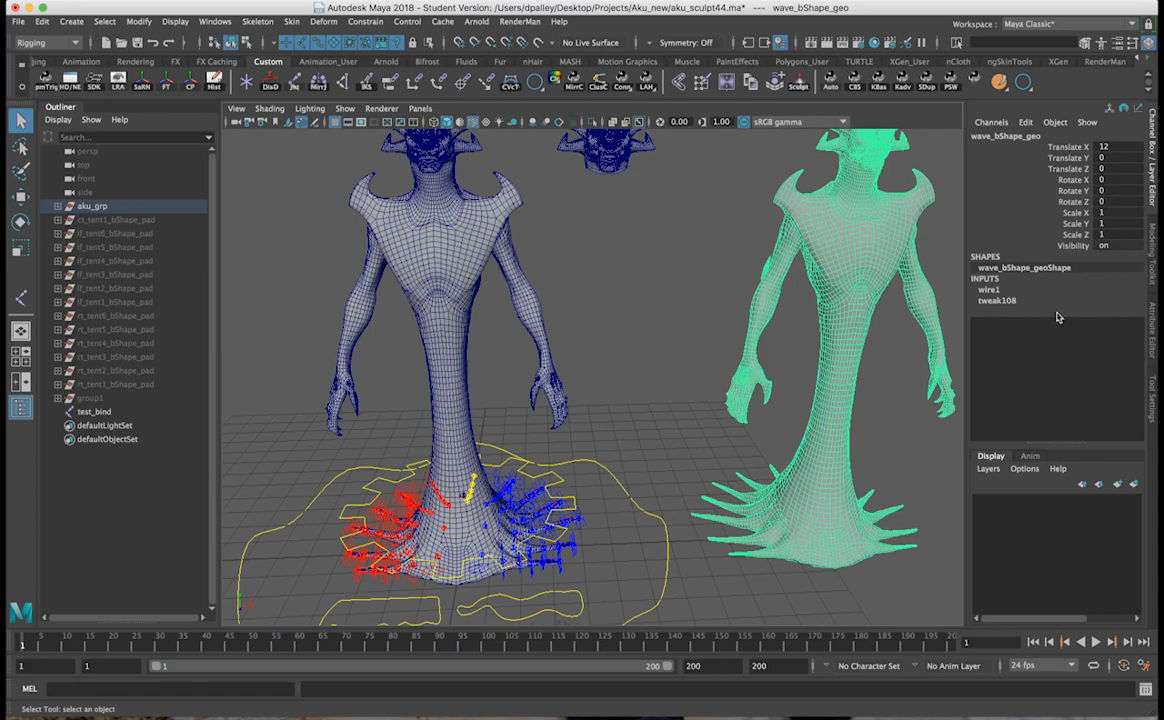
click(1024, 292)
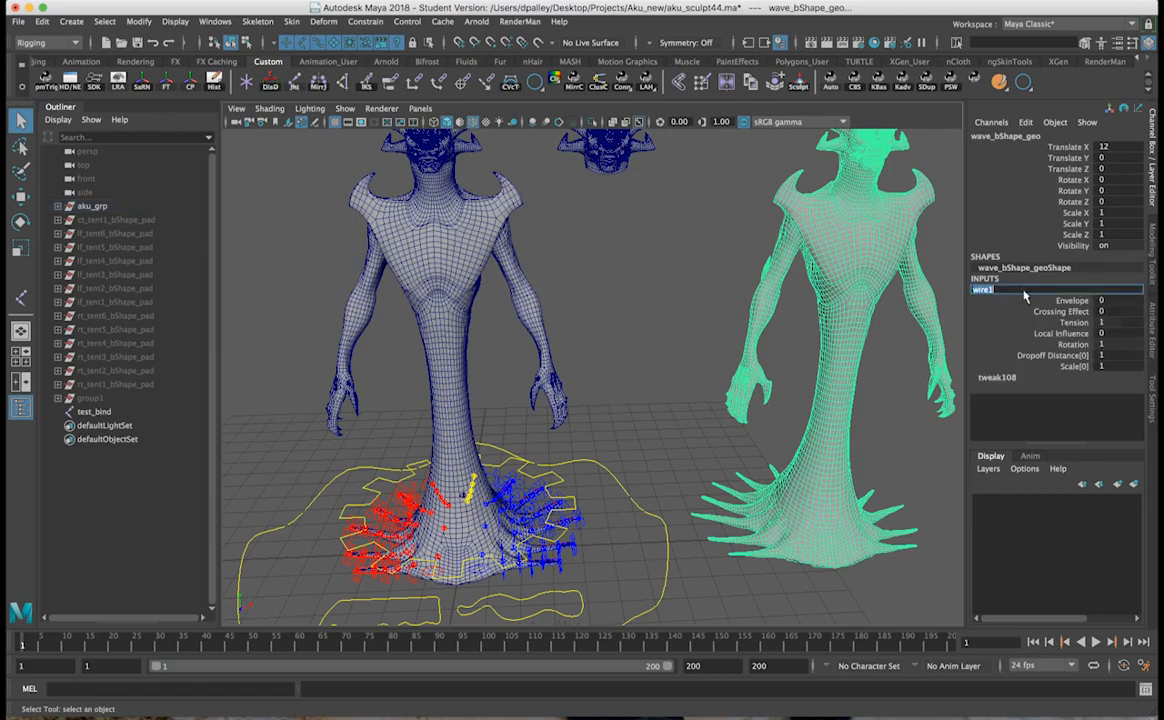
click(1078, 301)
mouse_move(762, 328)
alt+mouse_down()
mouse_move(714, 338)
mouse_move(768, 344)
alt+mouse_up()
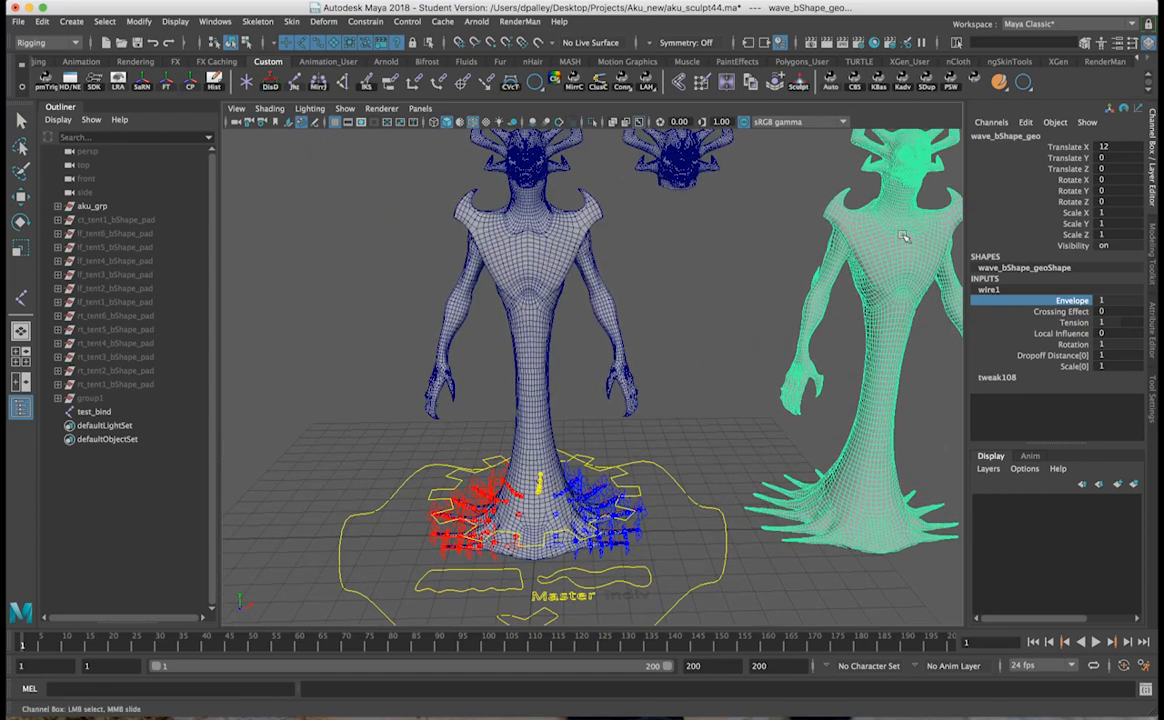
Step: Select ct_frontWave_sineHandle at the base of the wave copy, review its sine27 deformer settings, and clear the selection
alt+drag(900, 240, 809, 500)
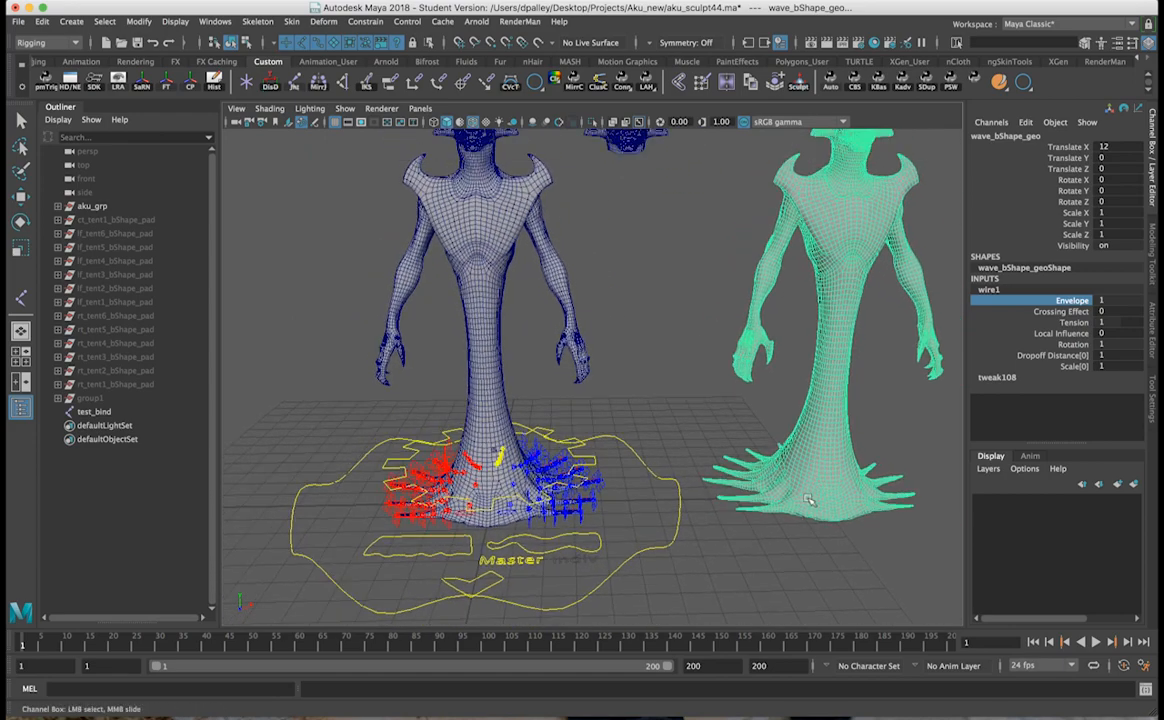
click(801, 517)
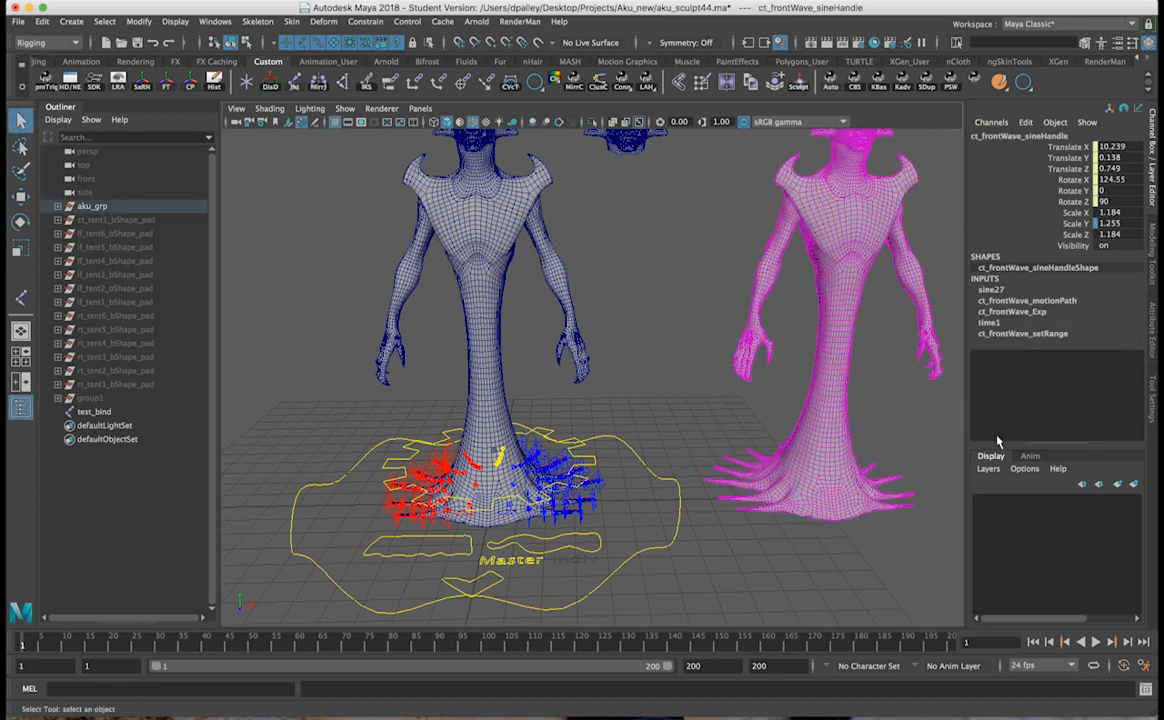
click(990, 289)
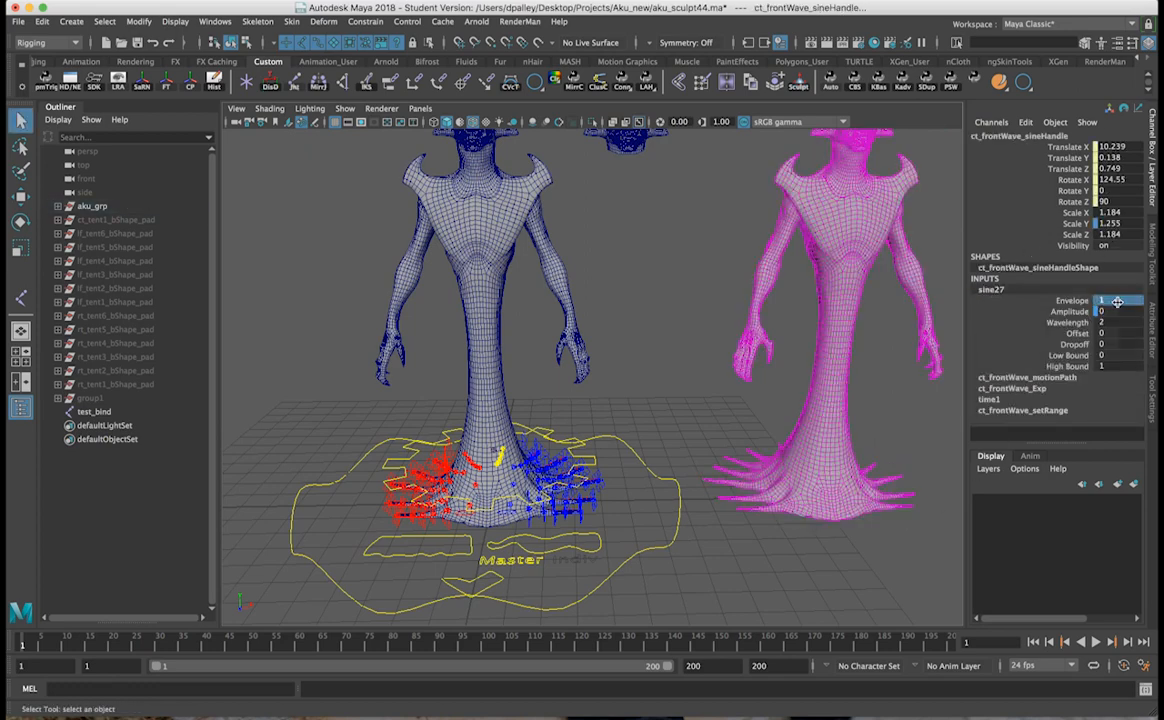
click(688, 308)
Step: Select wave_bShape_geo and aku_body_loRes_geo, open the Blend Shape options, and set the origin to Local
alt+drag(688, 308, 701, 284)
alt+middle_drag(701, 284, 717, 294)
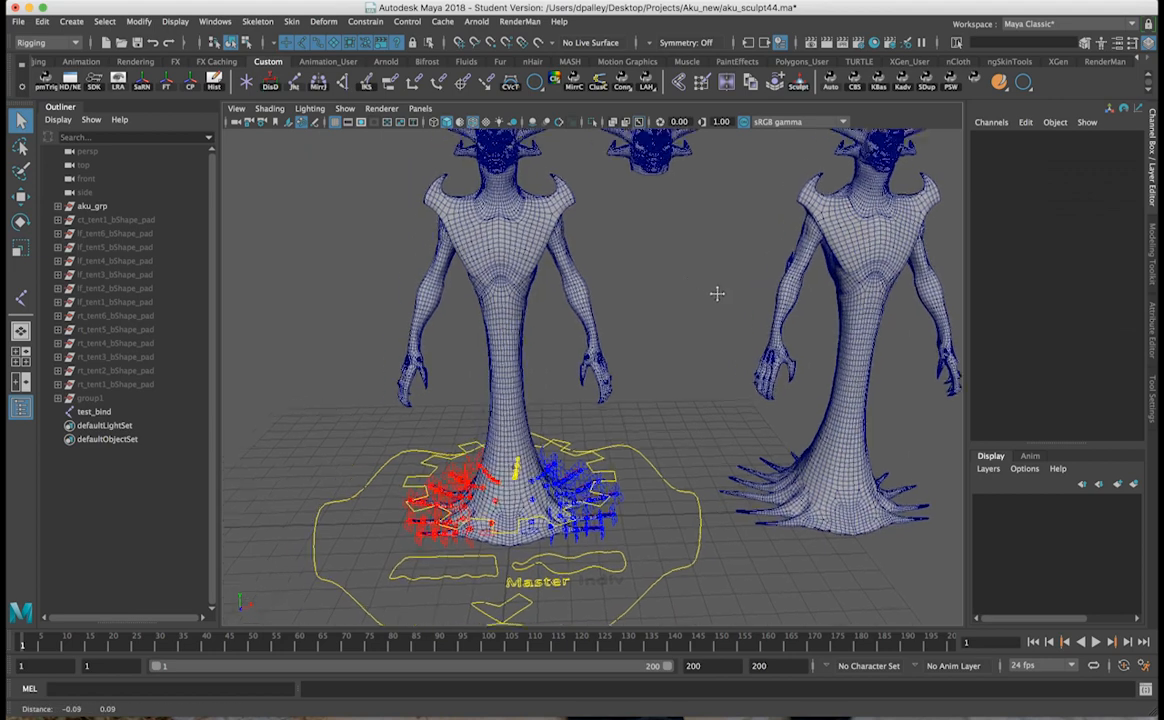
alt+right_drag(717, 294, 717, 270)
alt+middle_drag(717, 236, 757, 271)
click(848, 279)
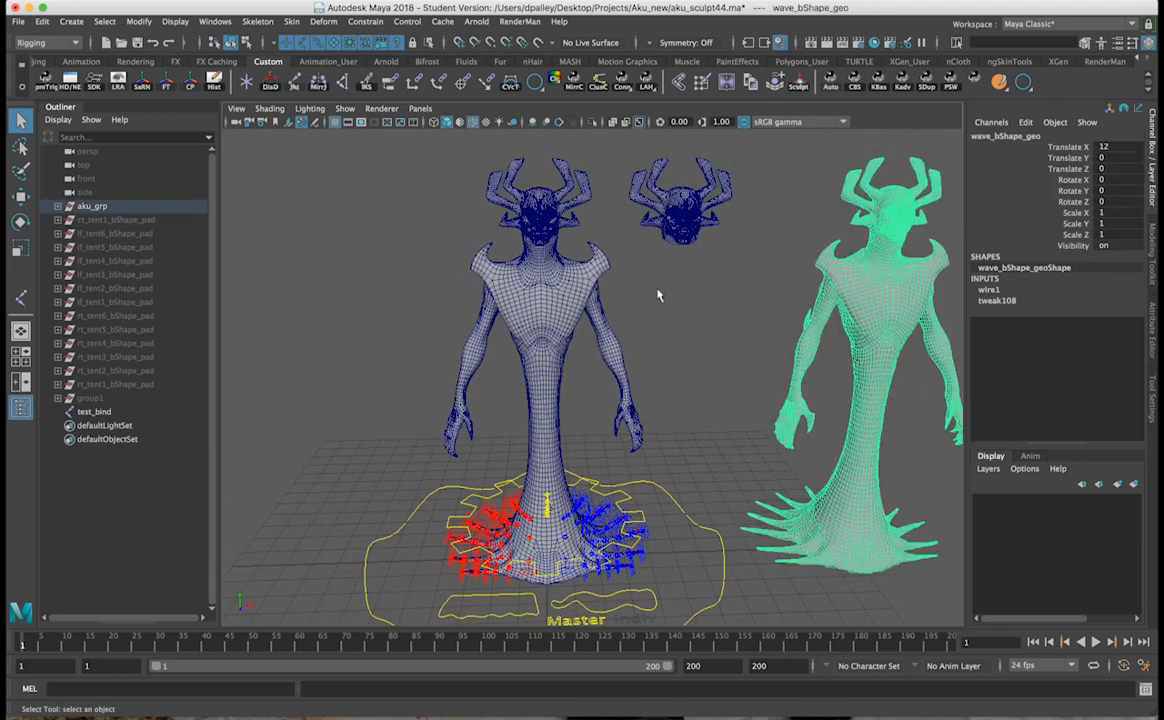
click(590, 275)
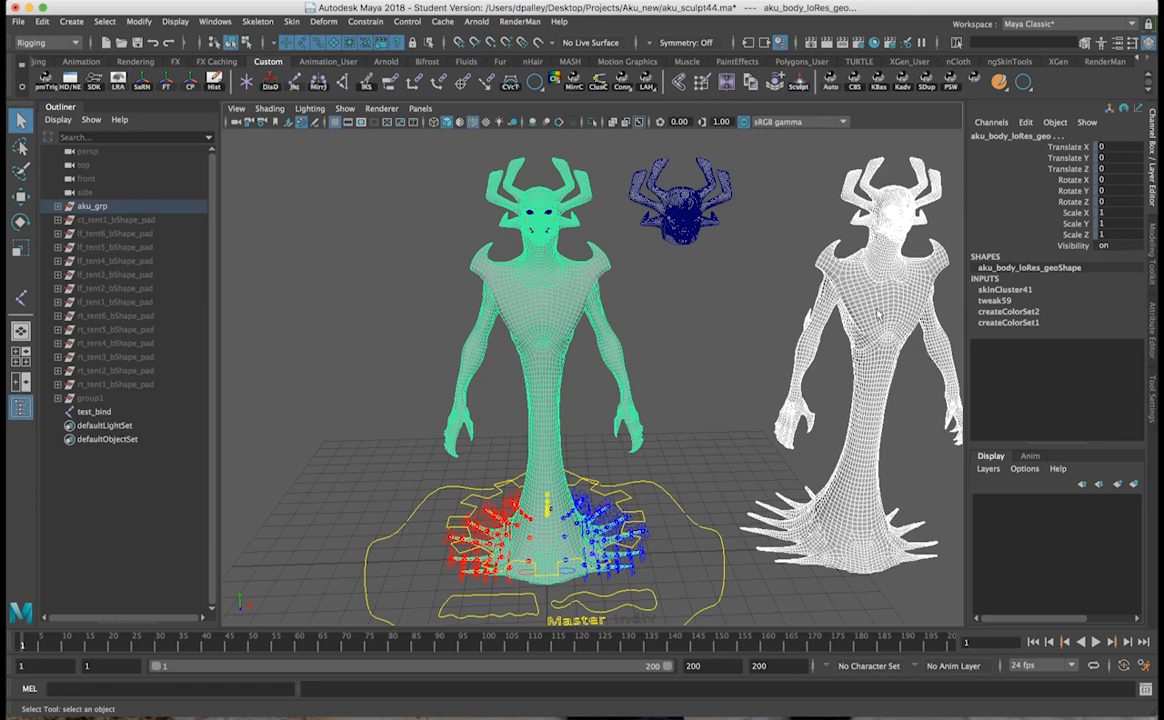
click(323, 21)
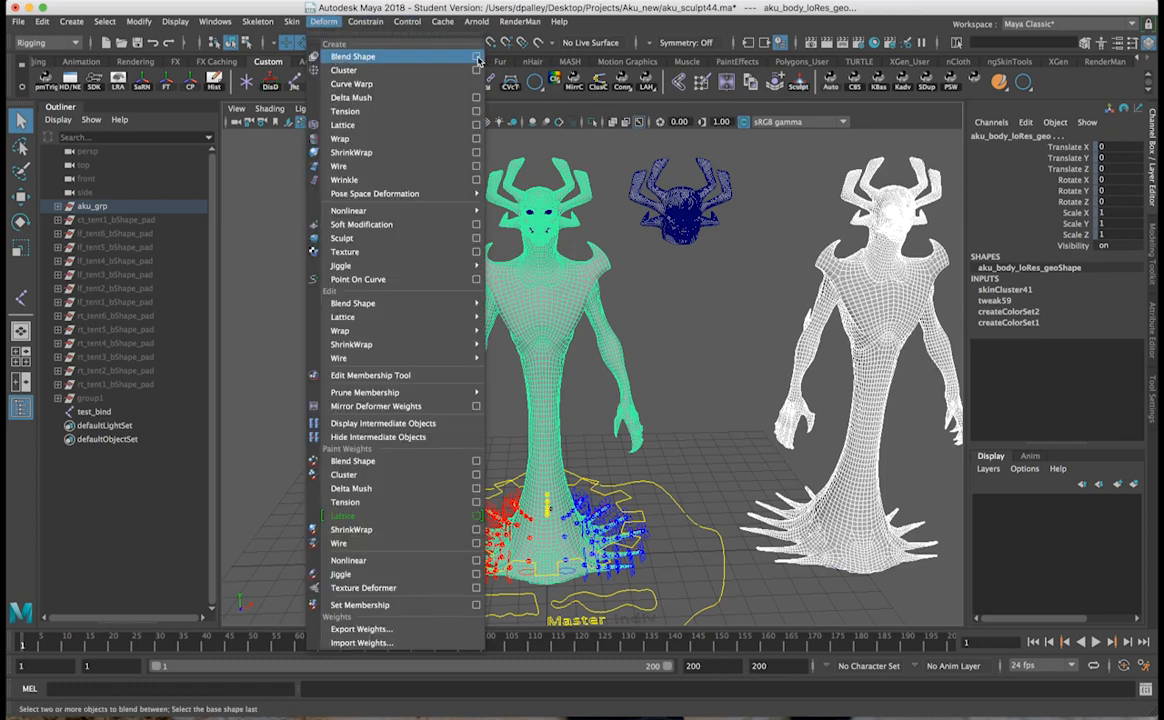
click(477, 57)
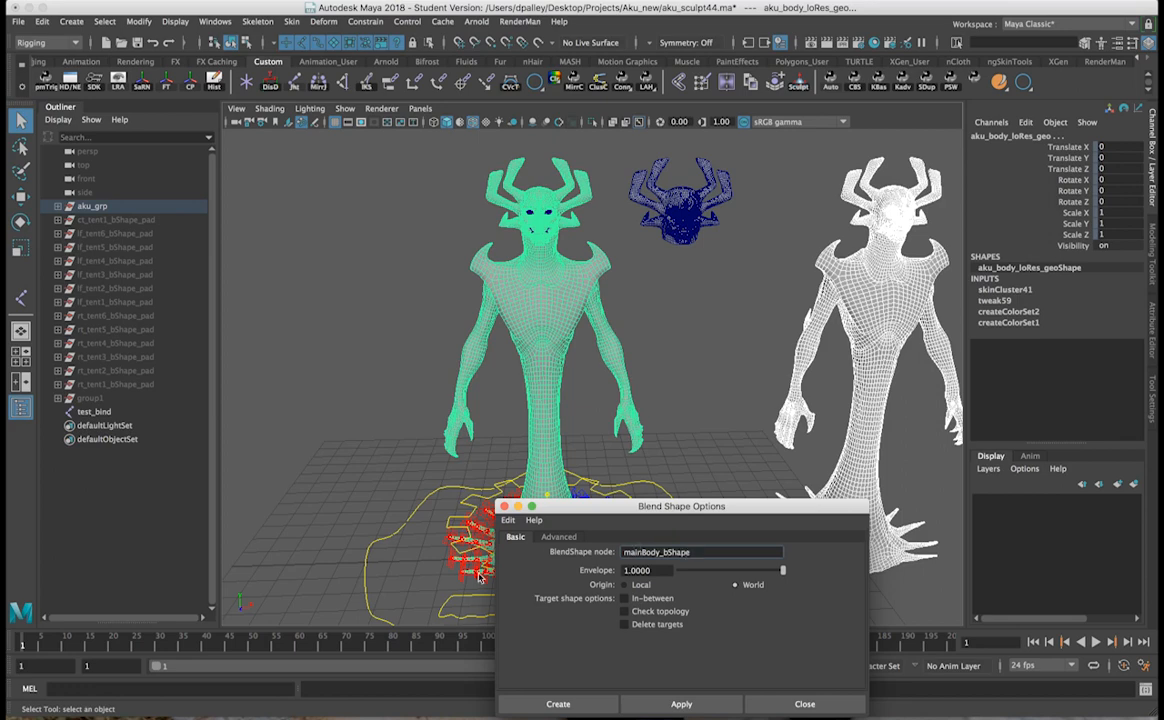
click(643, 612)
Step: Create the mainBody_bShape blend shape on aku_body_loRes_geo with wave_bShape_geo and bShapes_base as targets, using Automatic deformation order
click(866, 347)
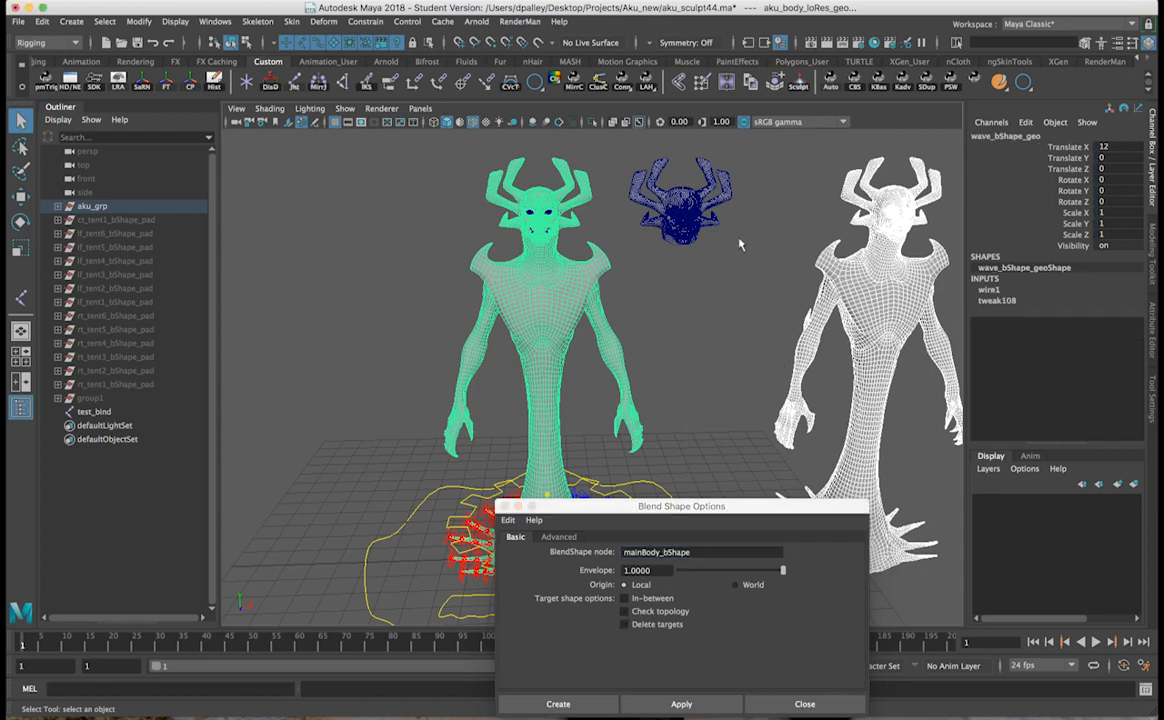
shift+click(706, 218)
shift+click(566, 312)
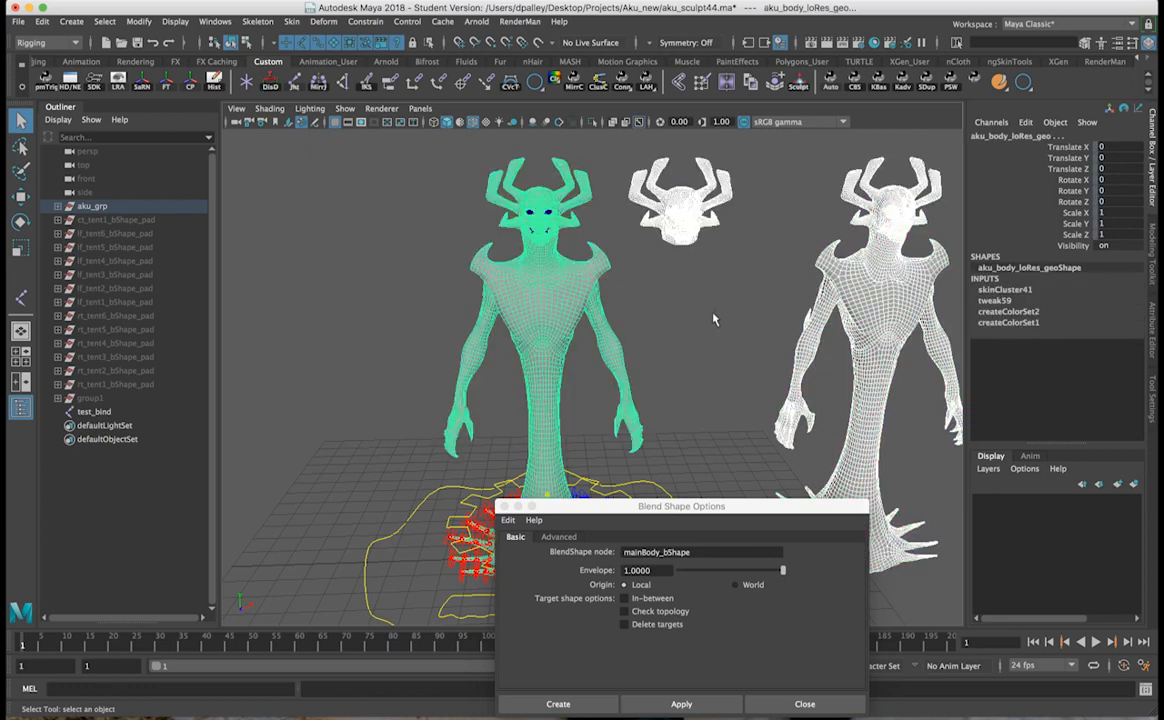
scroll(645, 365, up, 3)
click(558, 537)
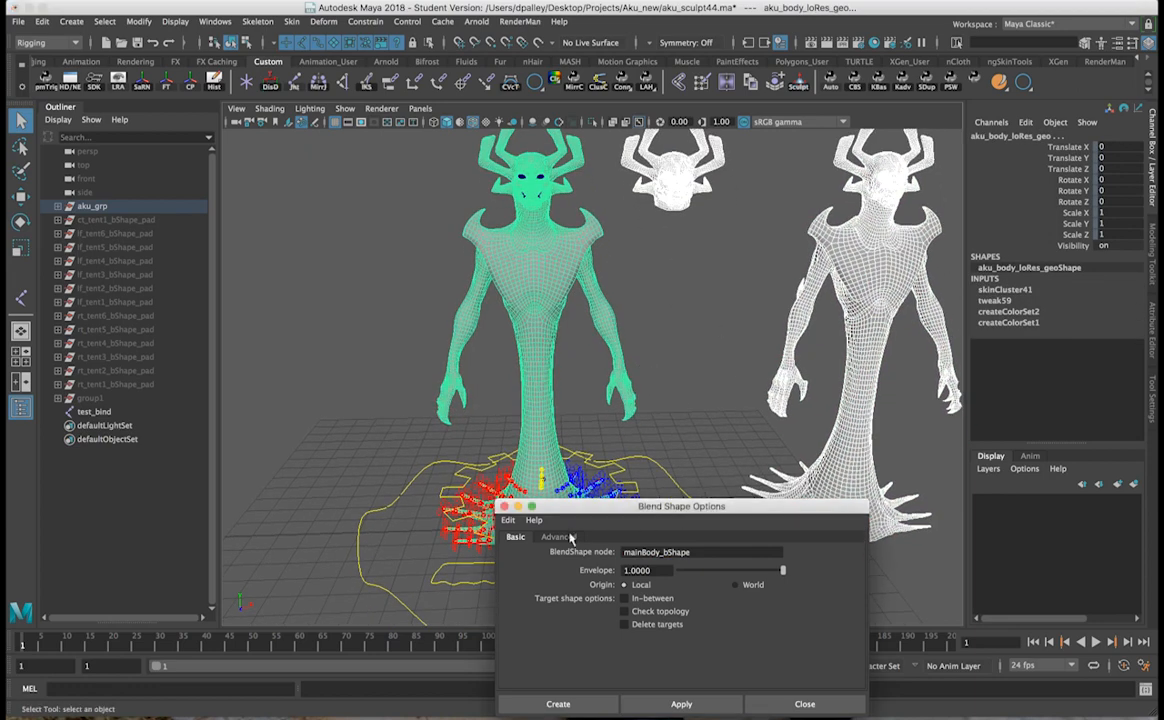
click(643, 552)
click(641, 566)
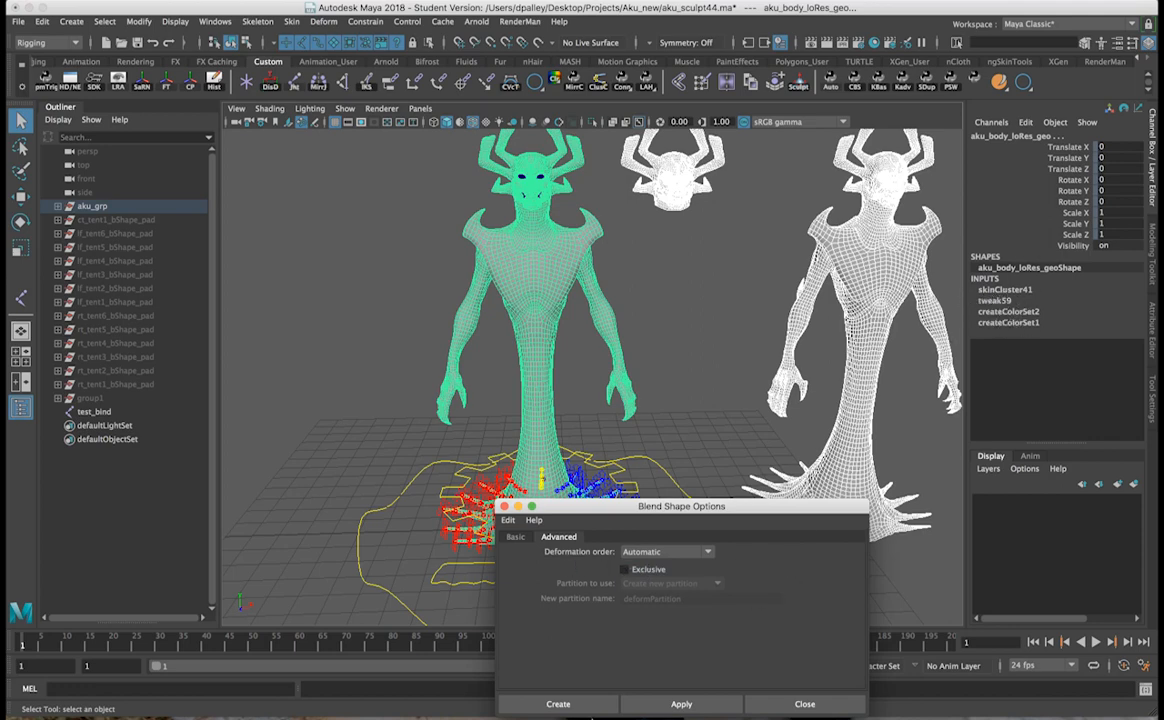
click(668, 701)
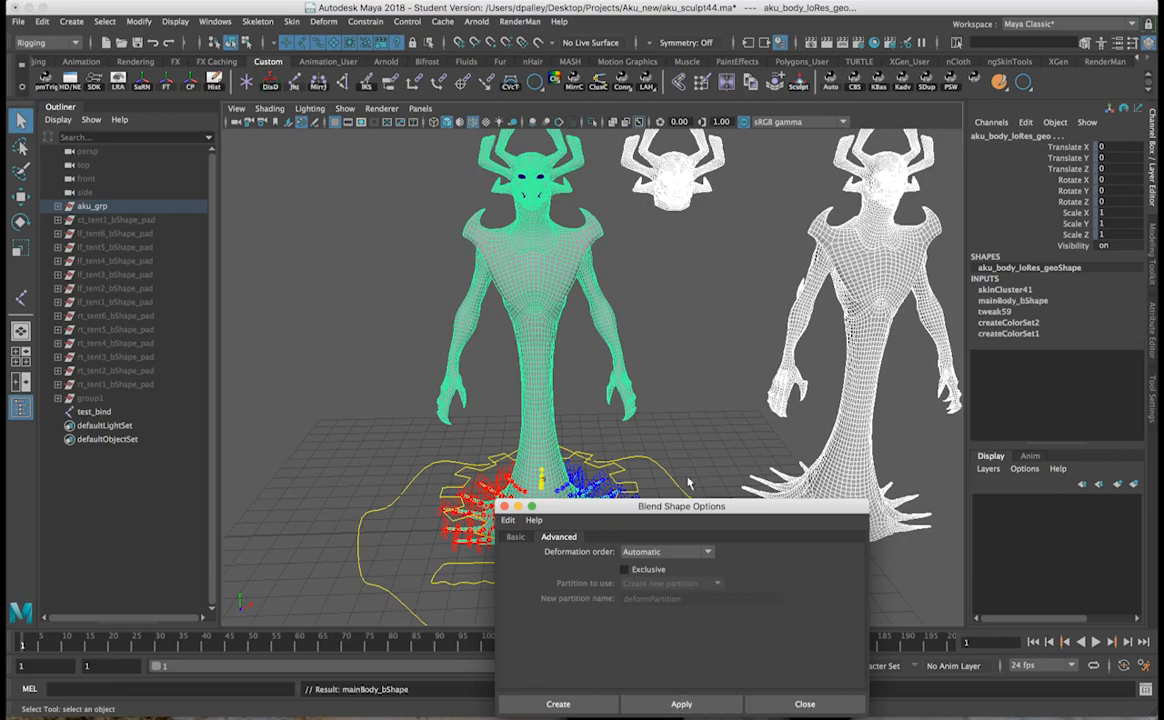
Step: Raise the wave_bShape_geo and bShapes_base target weights of mainBody_bShape on the body
drag(696, 507, 674, 668)
alt+middle_drag(636, 582, 735, 424)
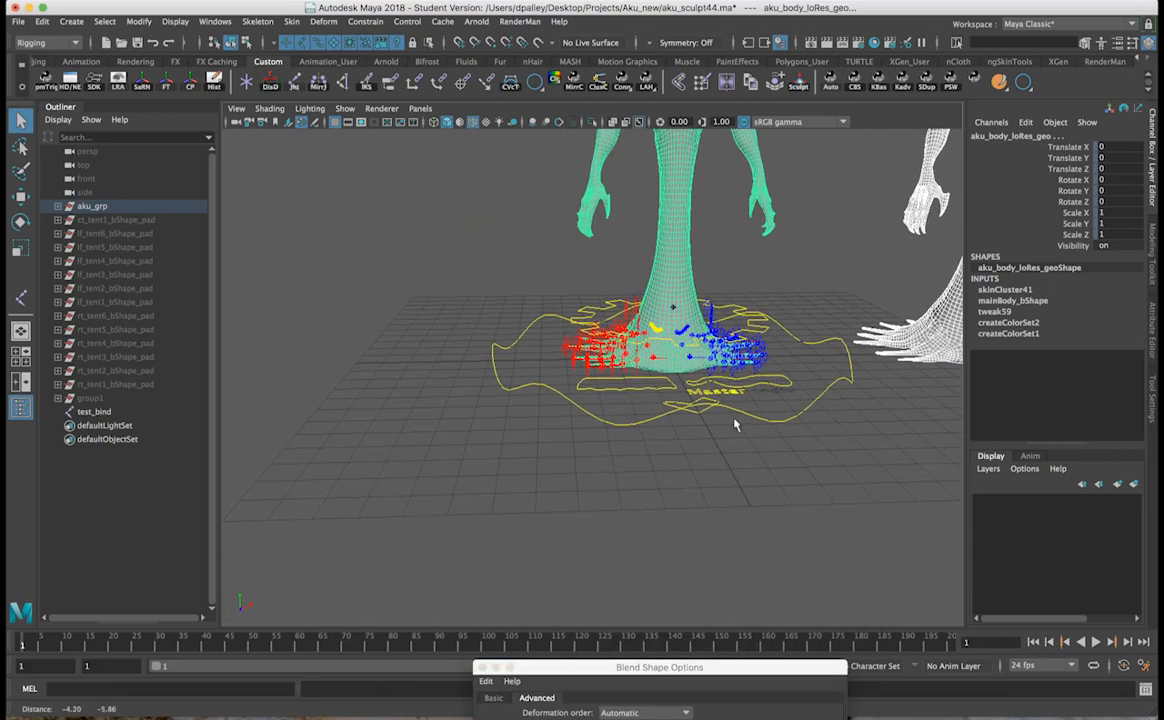
alt+right_drag(780, 434, 904, 442)
alt+drag(904, 442, 744, 438)
alt+middle_drag(744, 438, 690, 437)
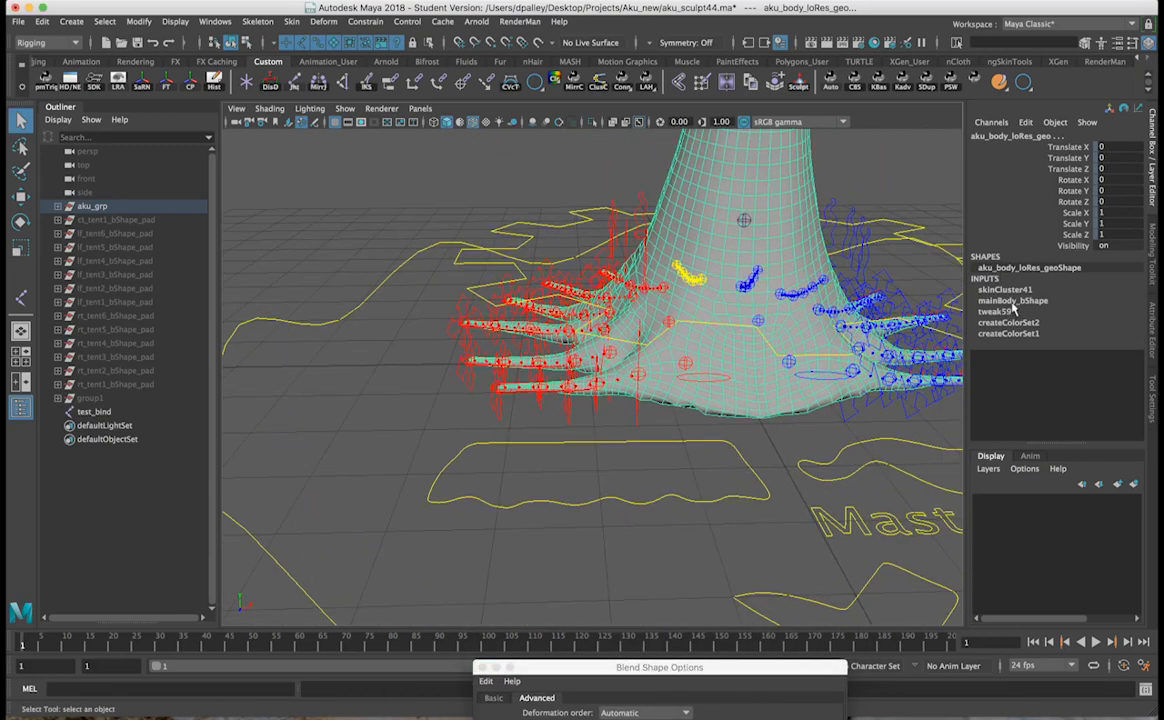
click(1012, 300)
drag(1040, 322, 1040, 333)
middle_drag(912, 333, 732, 338)
Step: Select wave_bShape_geo and review the settings of its wire1 deformer
alt+right_drag(732, 338, 645, 350)
alt+middle_drag(645, 350, 570, 314)
alt+right_drag(570, 314, 618, 312)
click(838, 309)
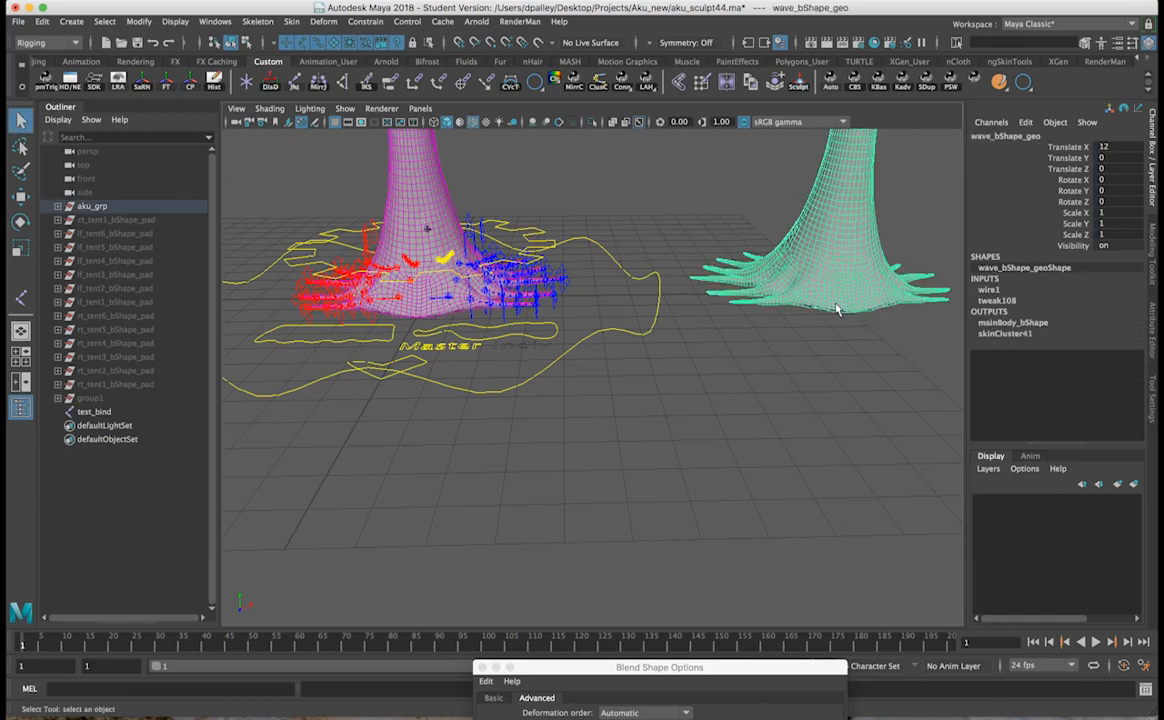
click(996, 291)
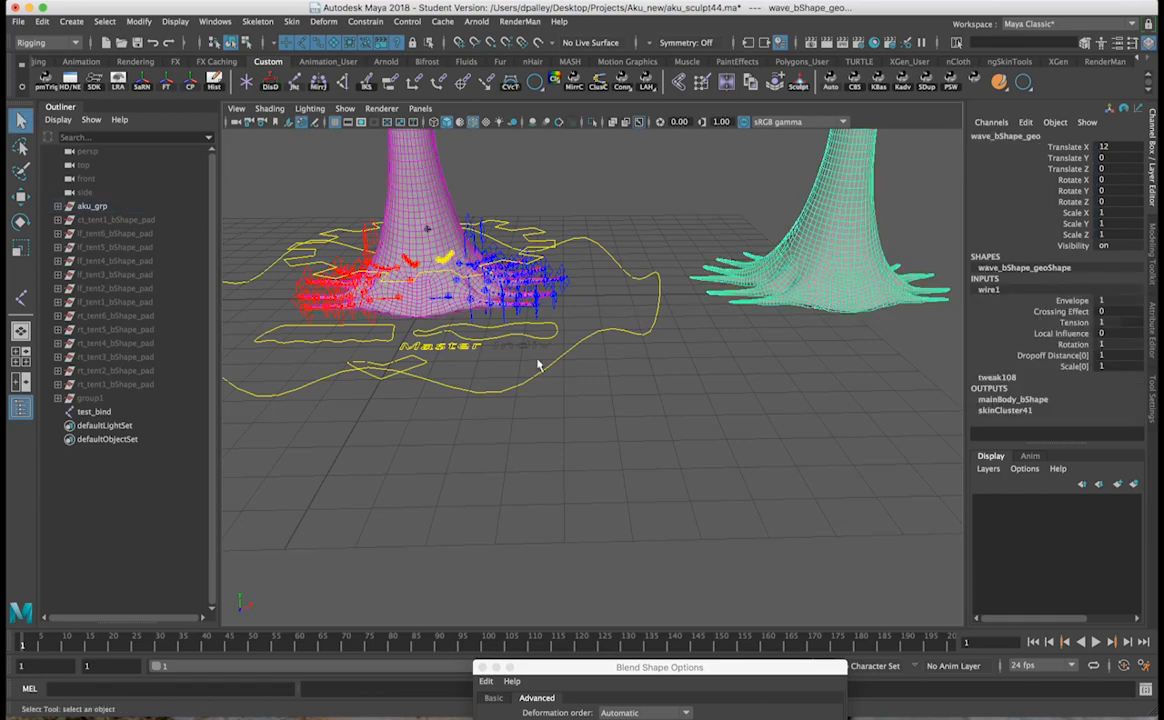
Step: Set the Wave Height of ct_lowerBody_icon to 3 and play the timeline to test the wave on the body
click(501, 363)
alt+drag(499, 363, 598, 391)
alt+right_drag(598, 391, 616, 395)
click(533, 391)
click(531, 382)
alt+right_drag(531, 382, 753, 364)
click(1110, 169)
text(3)
key(Return)
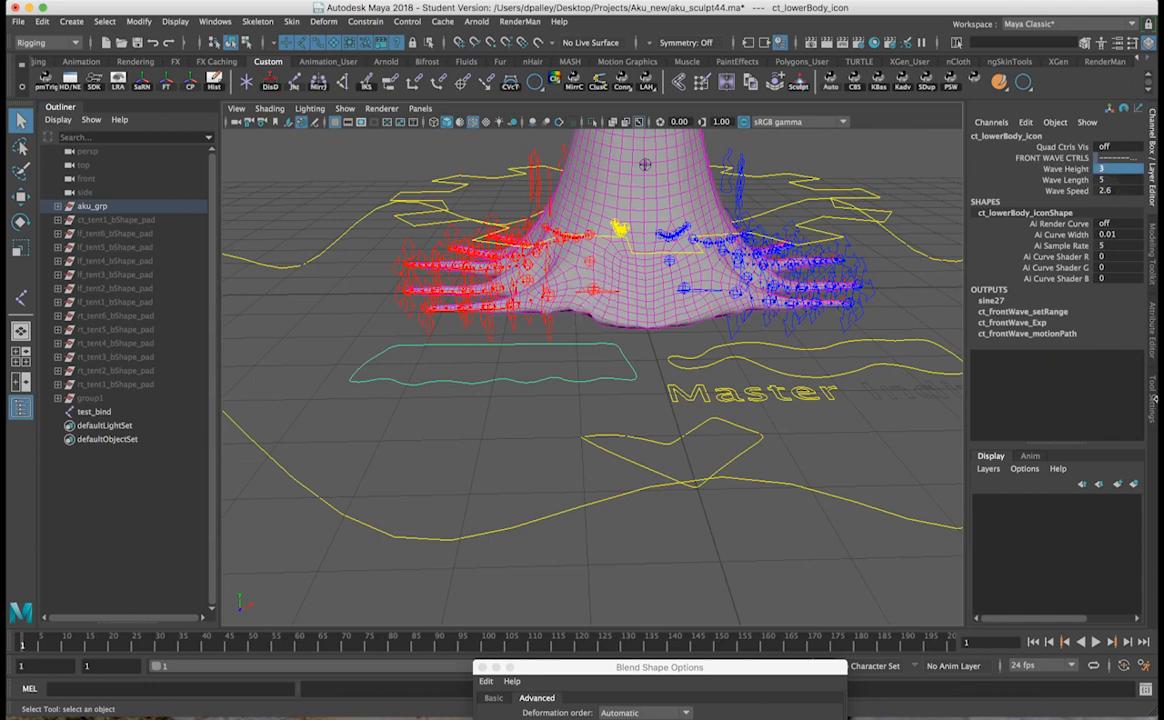
click(1096, 643)
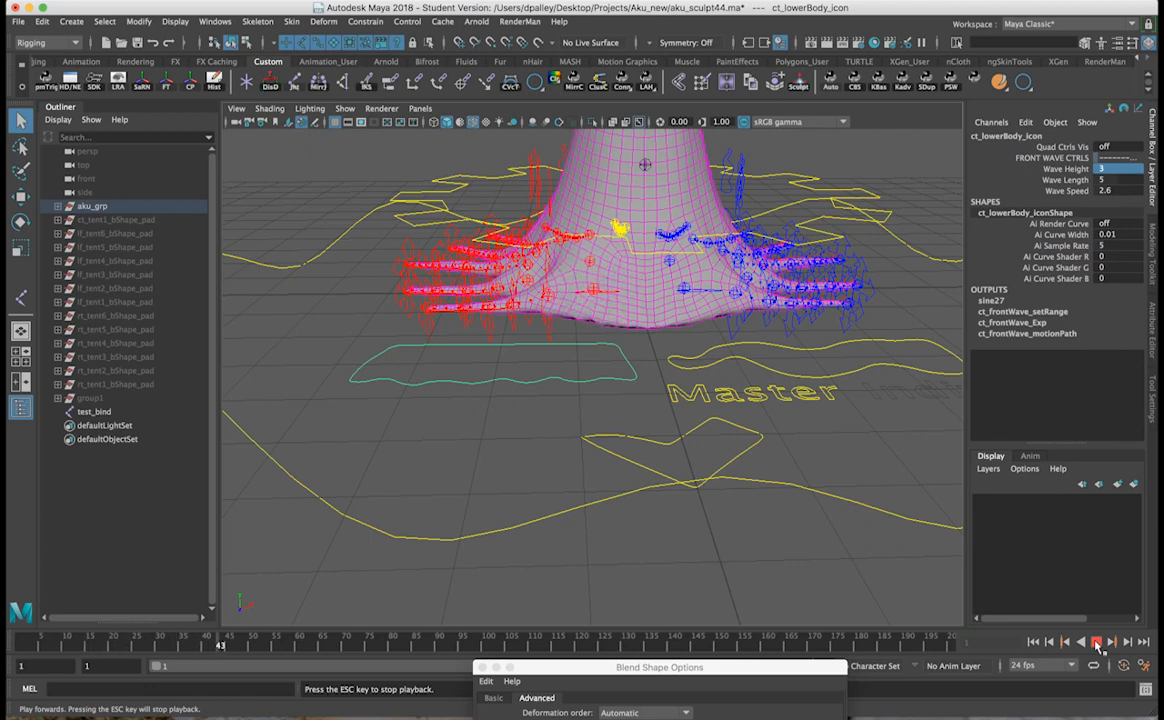
key(Escape)
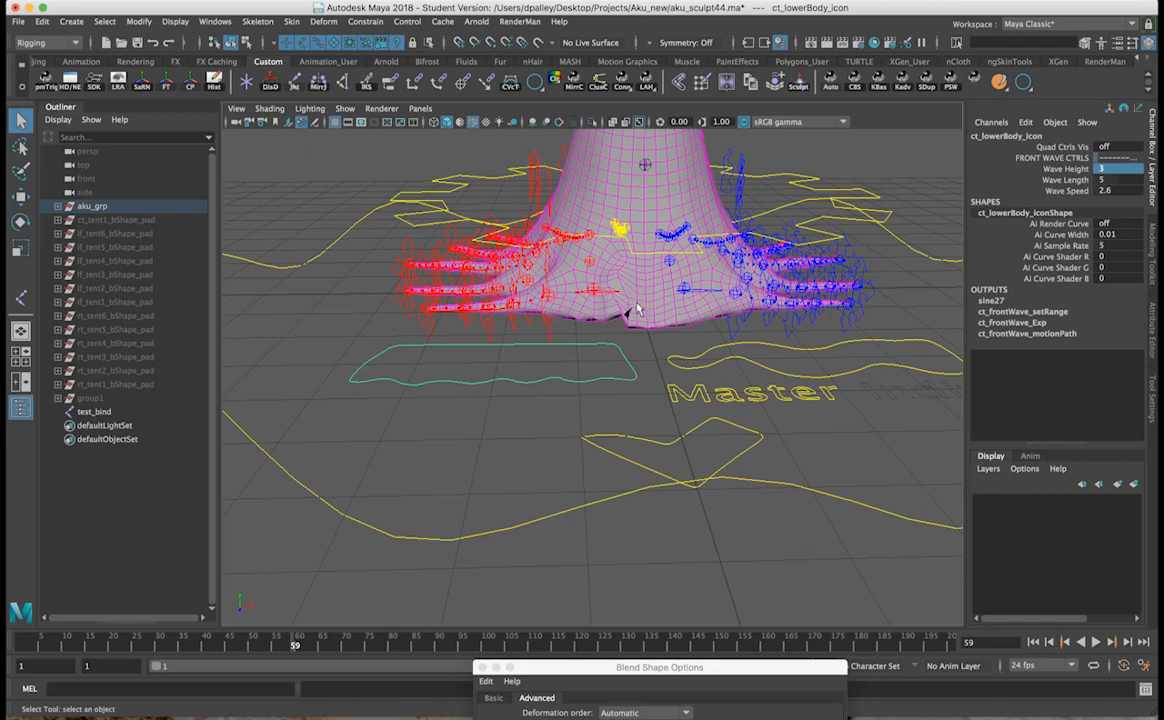
Step: Compare the wave deformation along the body's base with the wave blend shape copy up close
alt+right_drag(710, 453, 650, 442)
alt+middle_drag(672, 438, 490, 426)
mouse_move(580, 405)
alt+right_down()
mouse_move(517, 391)
mouse_move(561, 393)
alt+right_up()
alt+middle_drag(660, 398, 387, 444)
alt+drag(387, 444, 300, 445)
alt+right_drag(600, 444, 718, 445)
alt+drag(520, 441, 640, 438)
alt+middle_drag(600, 432, 750, 440)
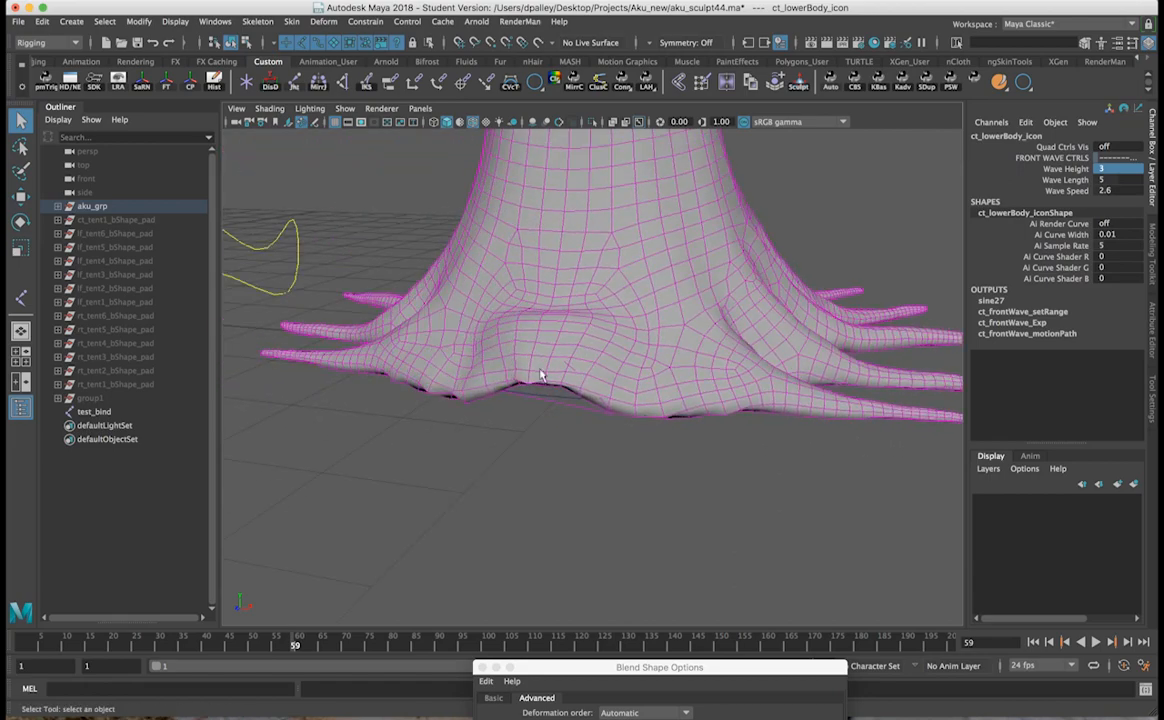
alt+right_drag(652, 361, 491, 333)
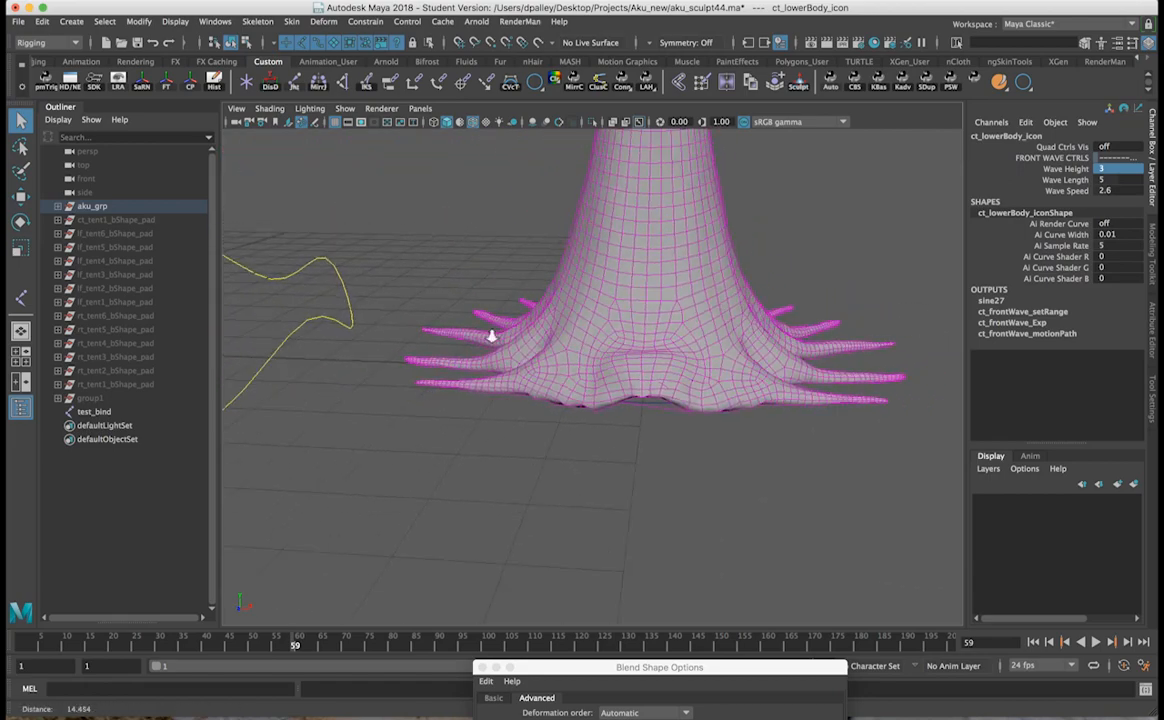
alt+middle_drag(491, 333, 727, 343)
key(f)
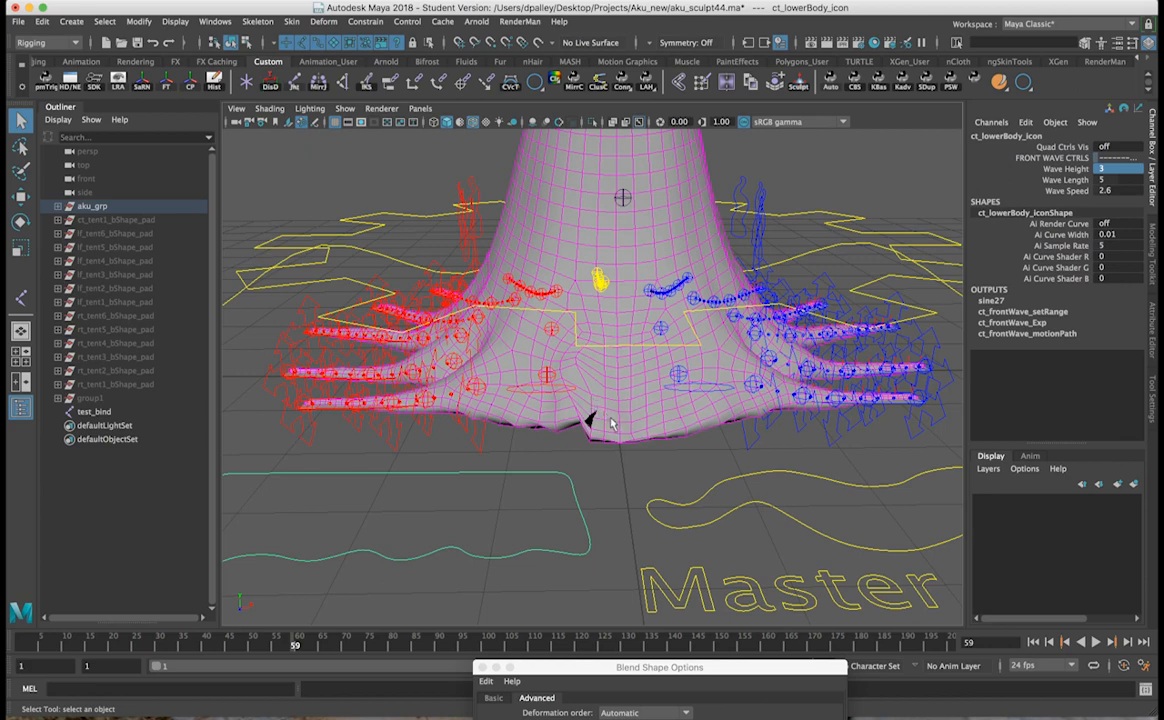
Step: Undo the wave height change, the target weight changes, and the creation of mainBody_bShape
click(692, 456)
key(super+z)
key(super+z)
key(super+z)
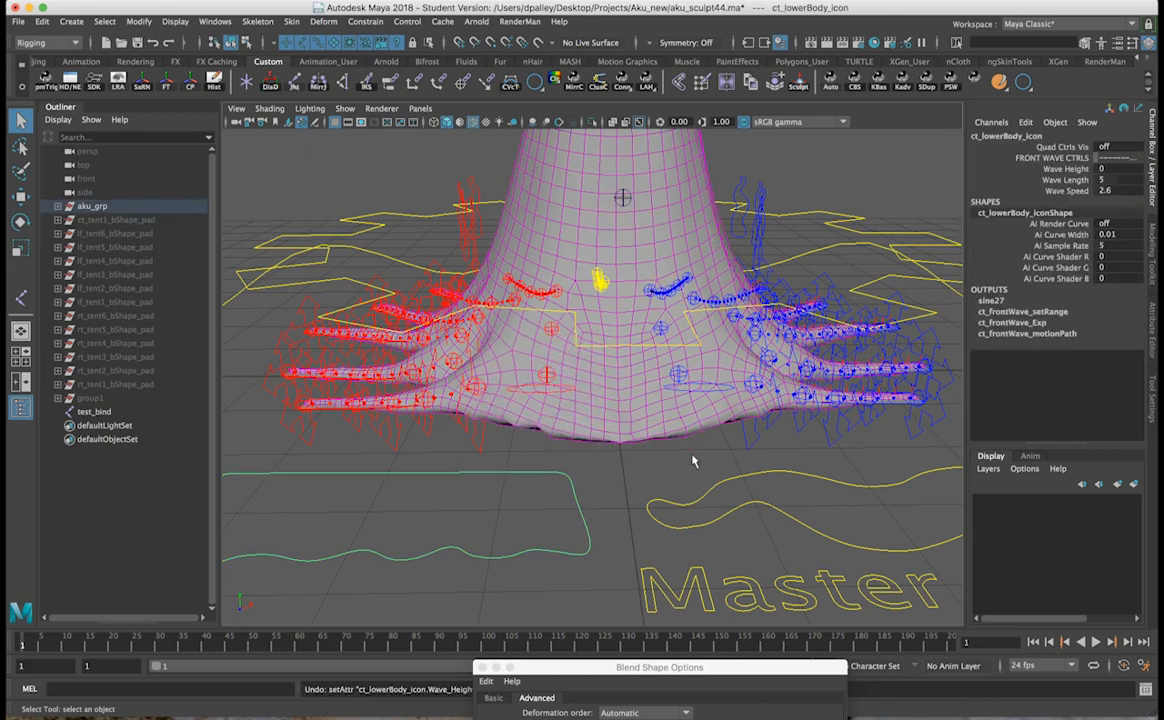
key(super+z)
key(super+z)
key(super+z)
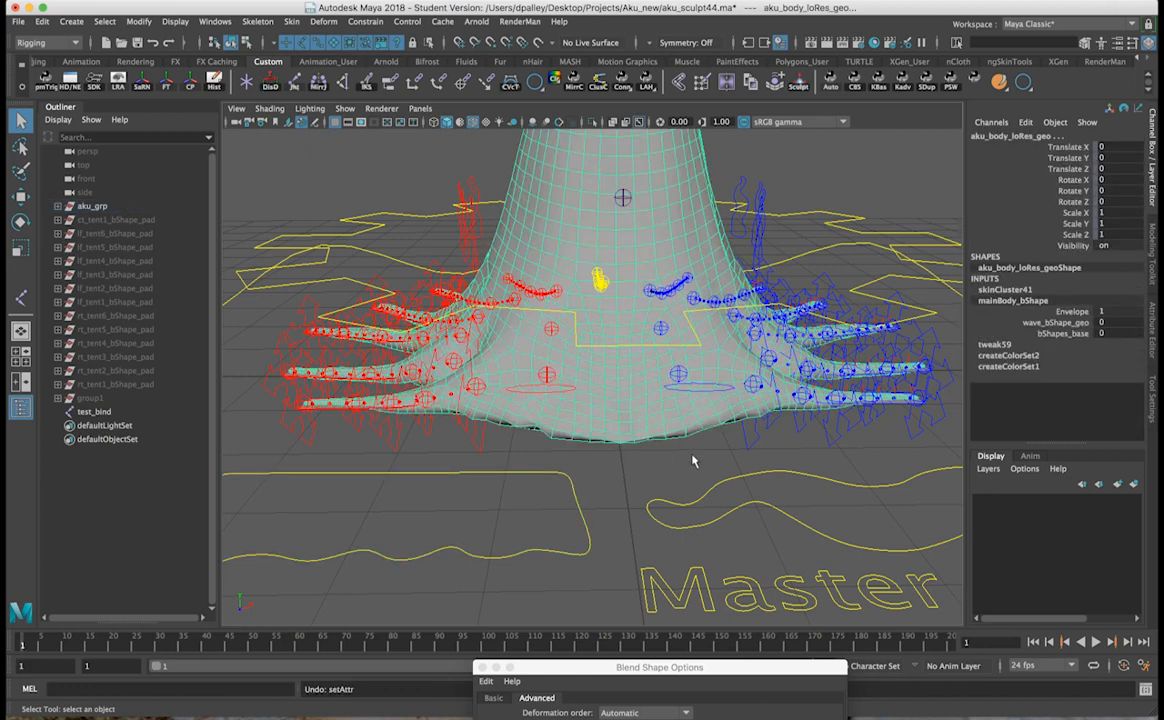
key(super+z)
key(super+z)
key(super+z)
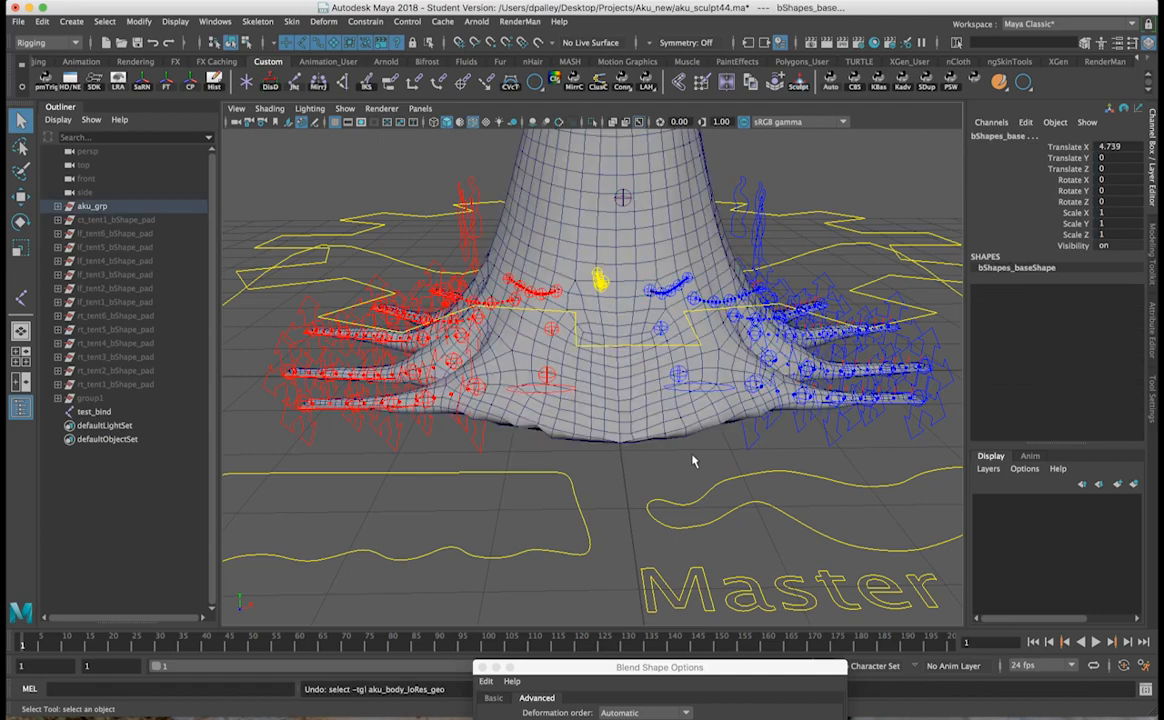
Step: Frame the full character beside its wave copy and review the basic Blend Shape options
alt+middle_drag(699, 459, 582, 457)
alt+right_drag(582, 457, 590, 431)
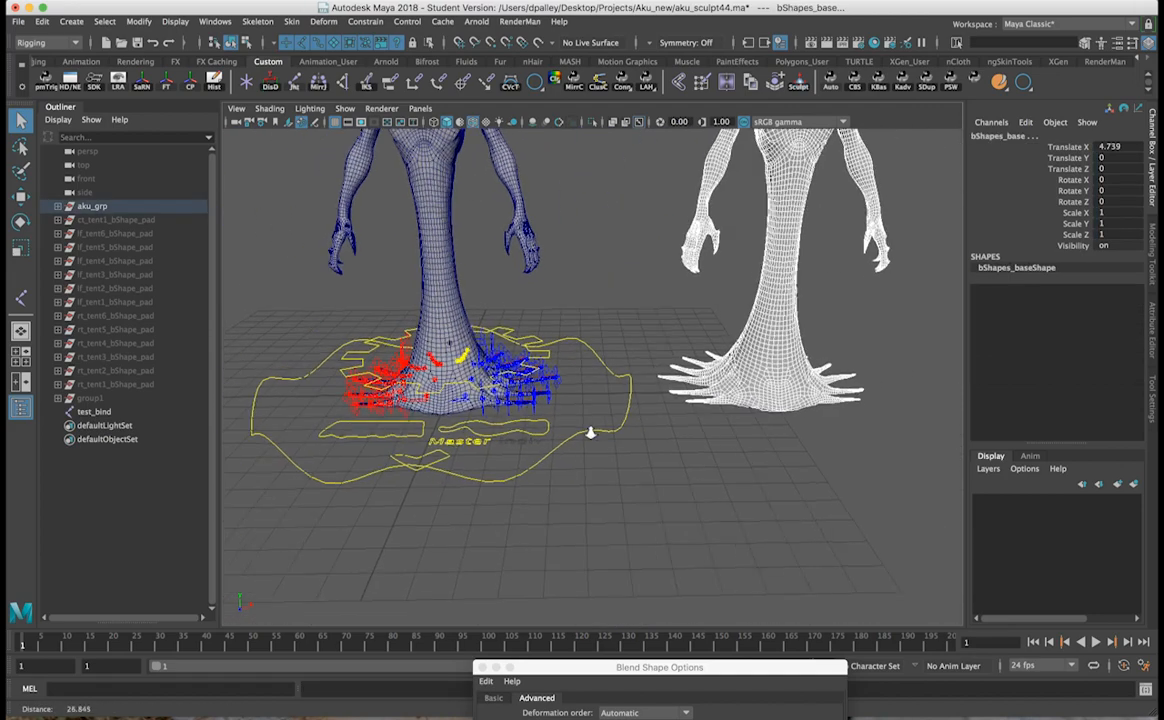
alt+middle_drag(590, 431, 624, 499)
alt+right_drag(624, 499, 584, 440)
alt+middle_drag(584, 440, 649, 487)
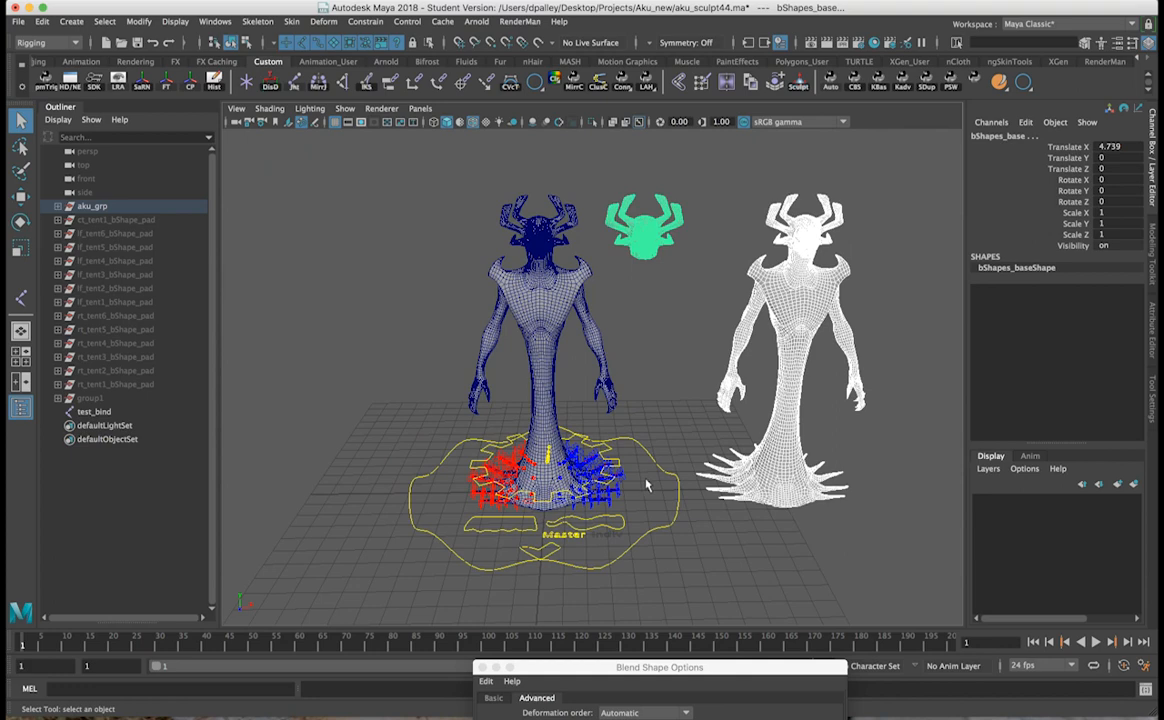
alt+right_drag(541, 486, 660, 485)
drag(655, 677, 257, 167)
click(111, 189)
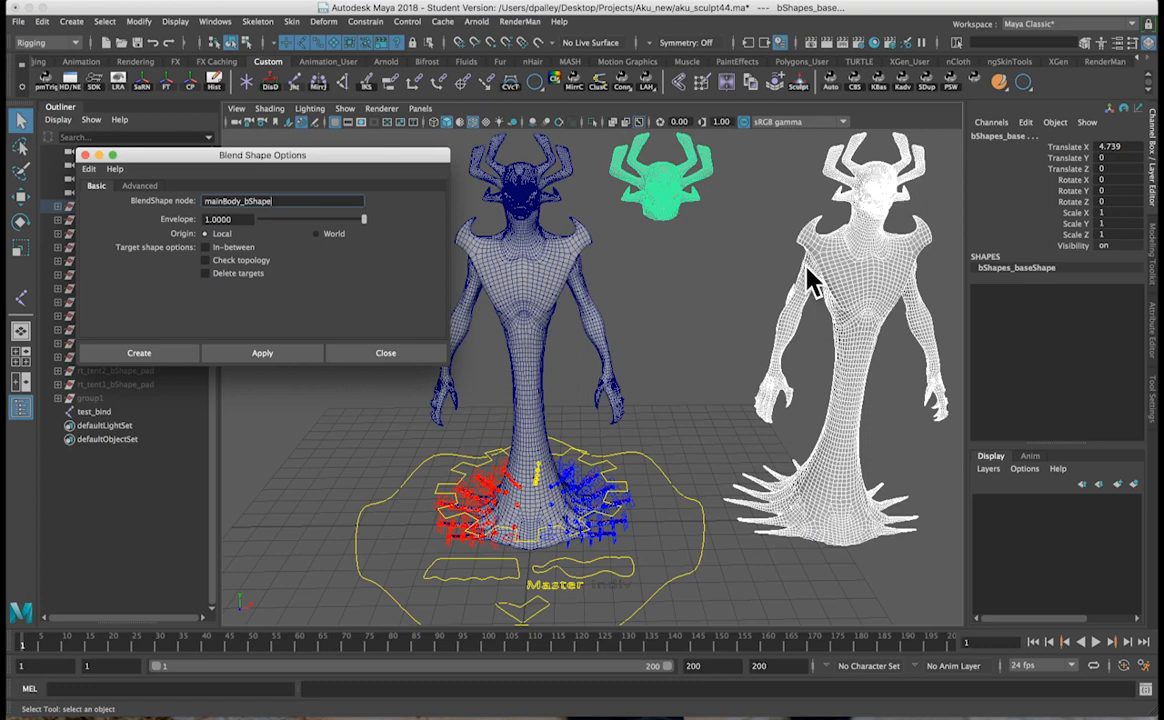
drag(433, 155, 412, 375)
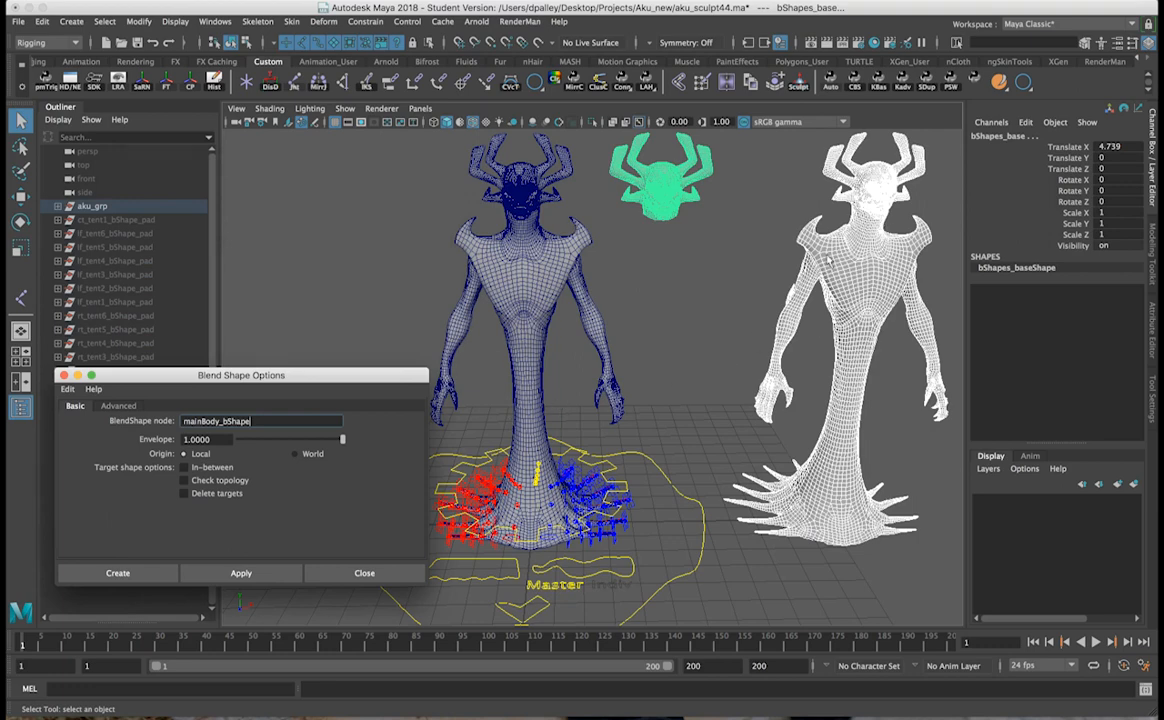
Step: Select only wave_bShape_geo and reveal it in the scene hierarchy
click(772, 262)
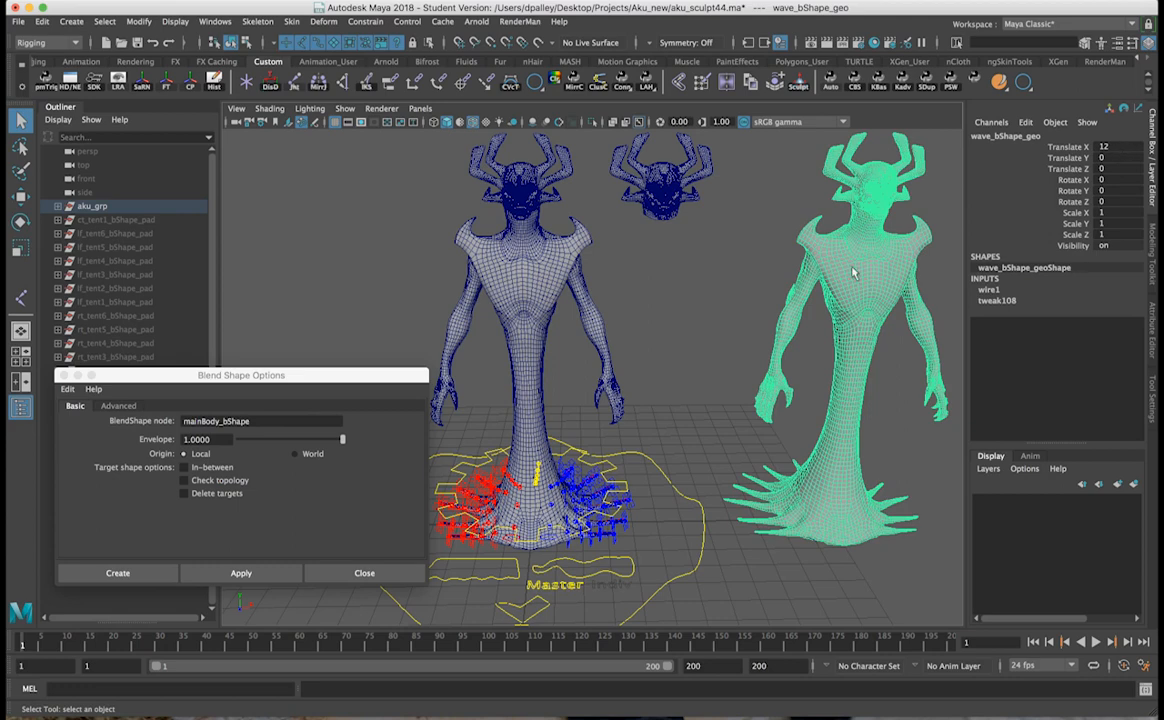
drag(402, 377, 447, 603)
alt+middle_drag(703, 441, 627, 430)
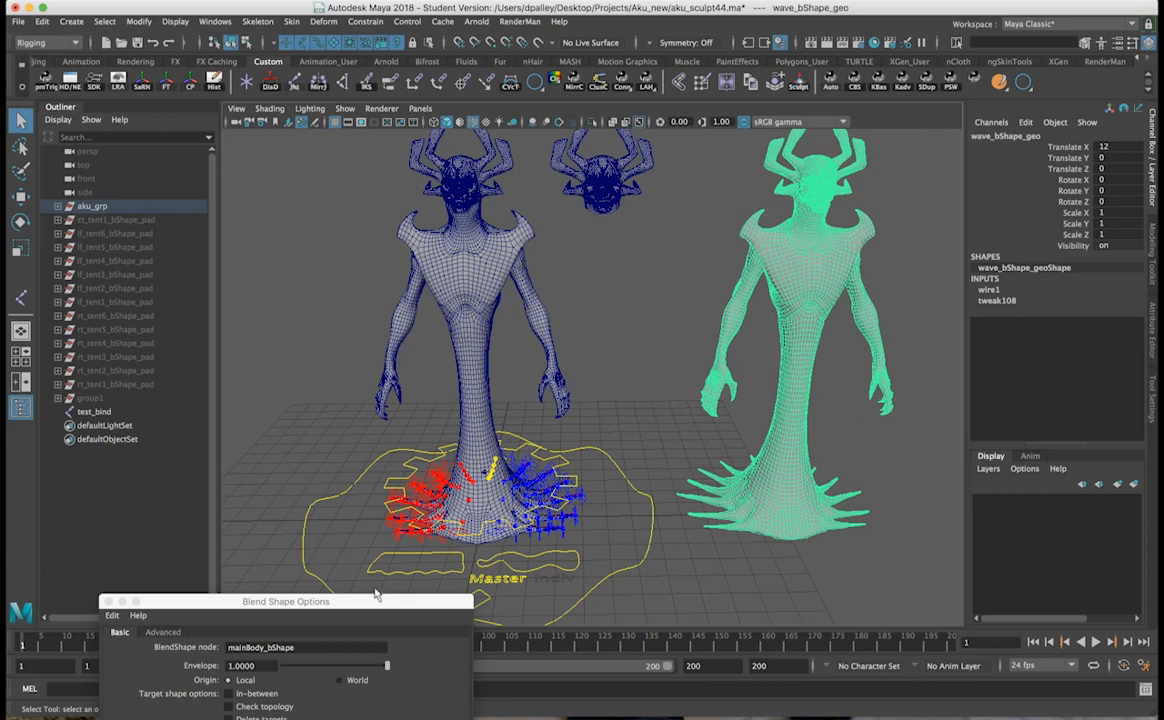
alt+drag(680, 365, 735, 382)
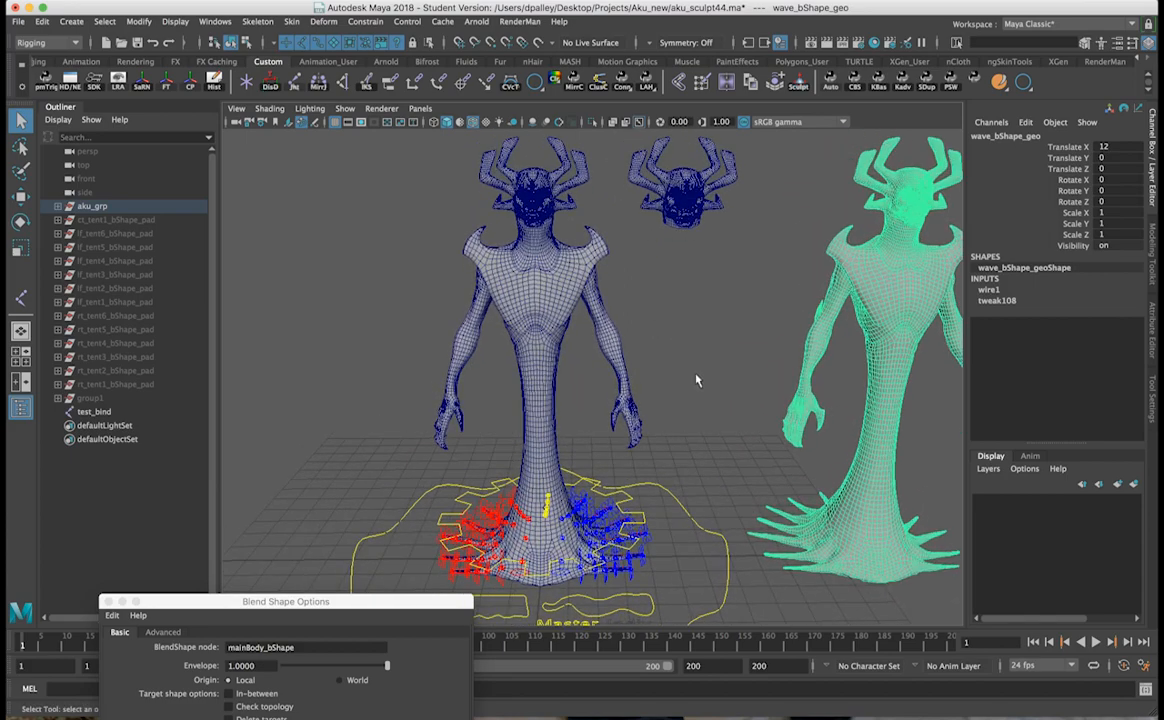
alt+drag(678, 303, 722, 338)
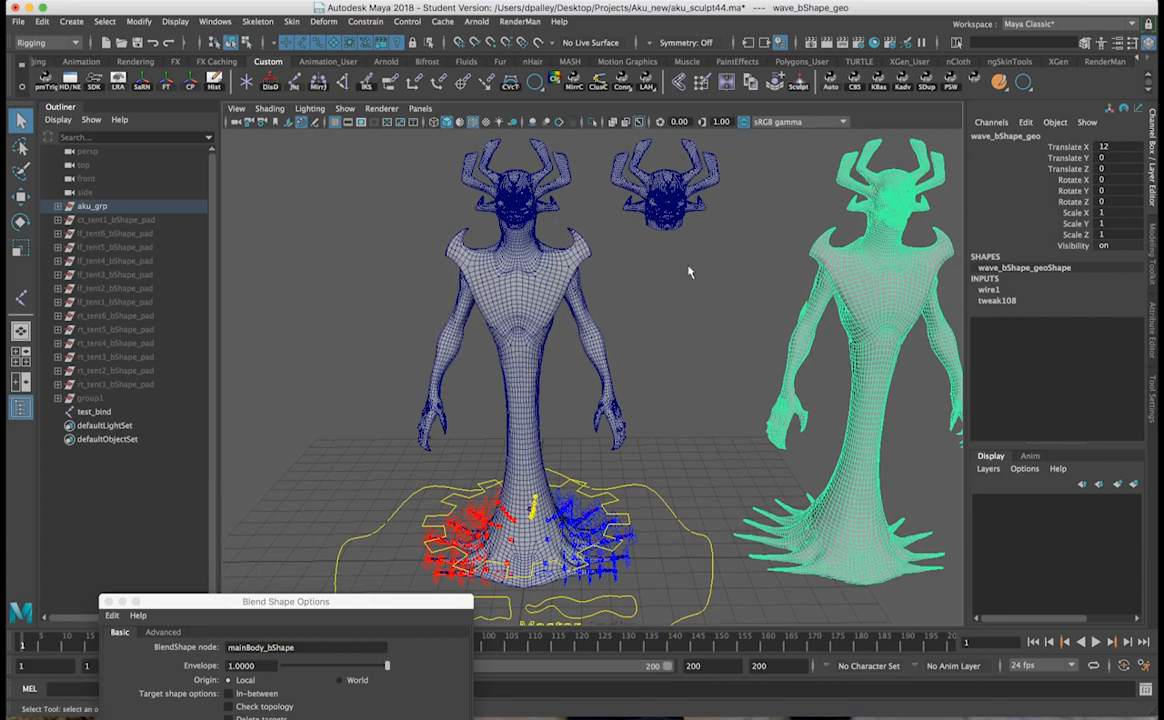
key(f)
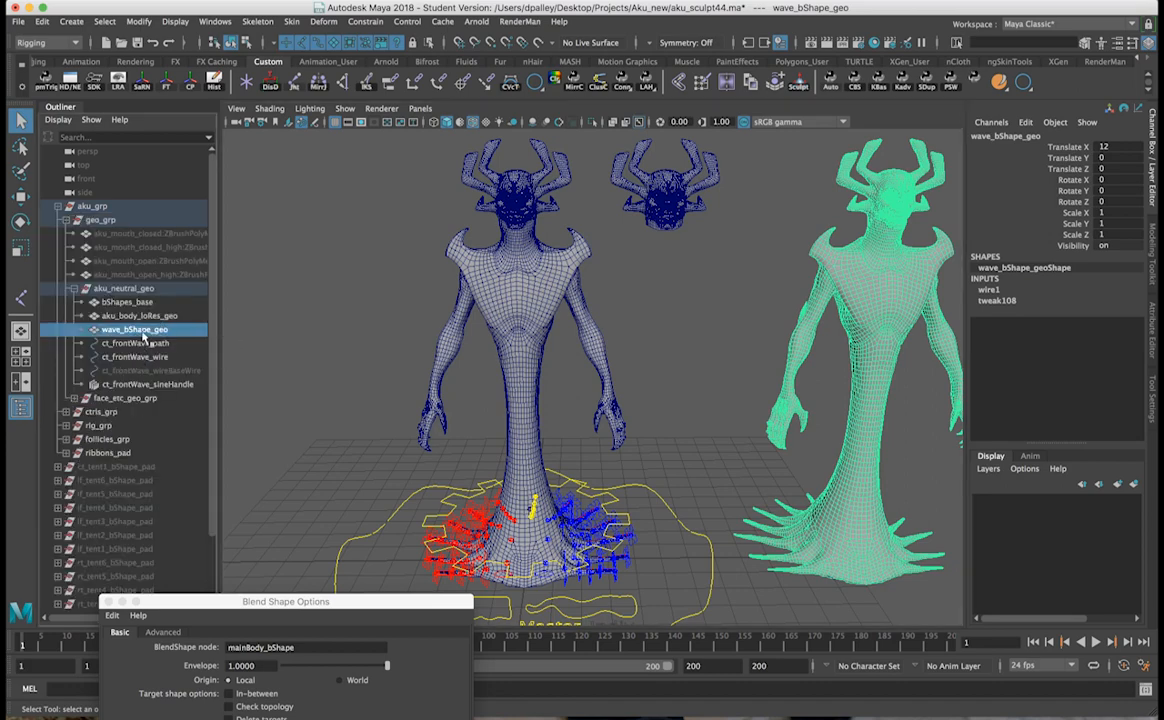
Step: Group wave_bShape_geo with the ct_frontWave path, wire and wireBaseWire curves, and name the group wave_offset
drag(130, 326, 143, 375)
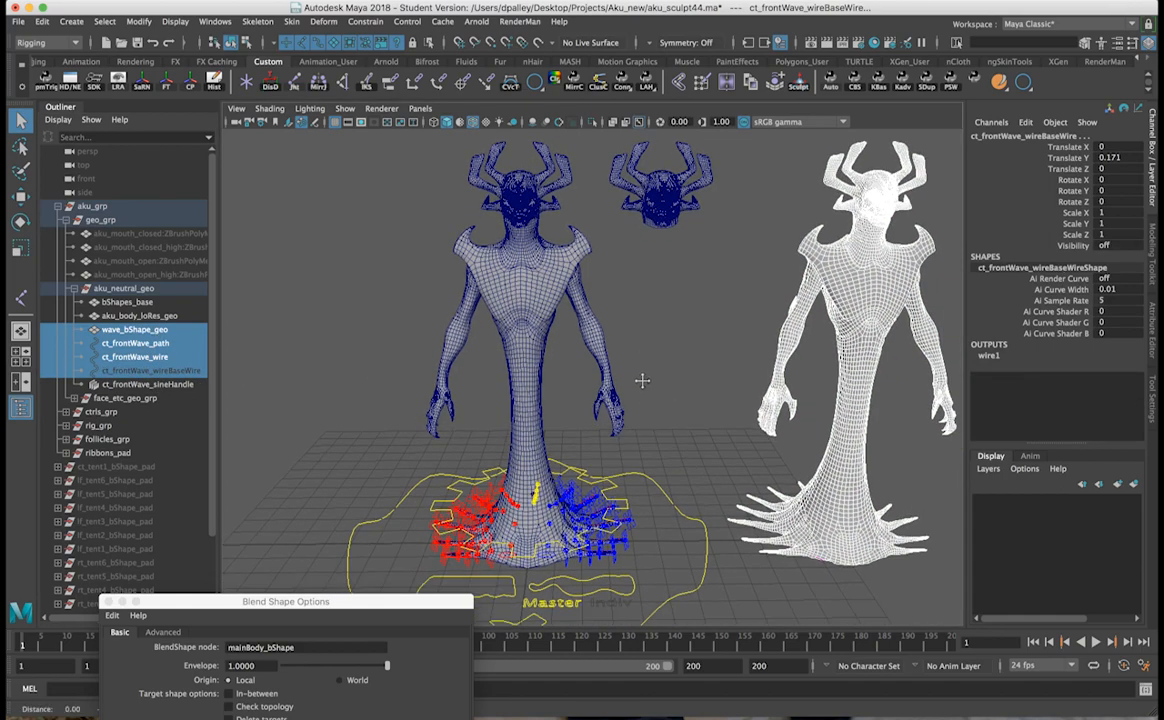
key(super+g)
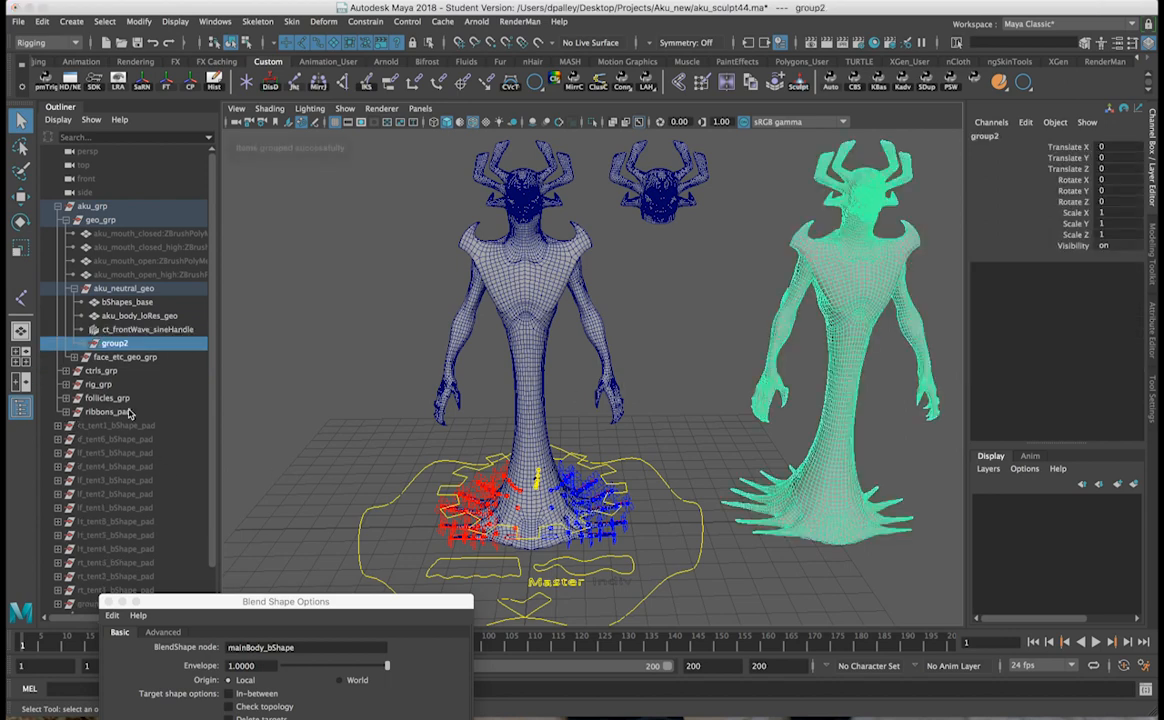
double_click(116, 344)
text(wave_offset)
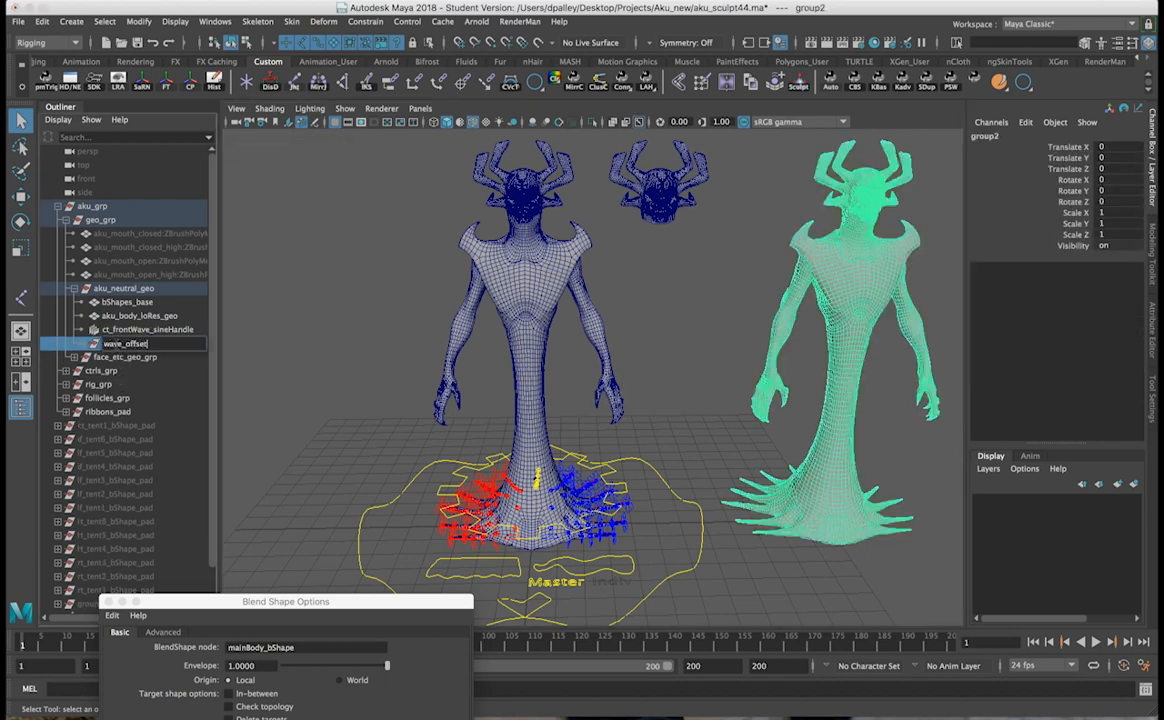
key(Return)
Step: Shift the wave_offset group onto the character by setting its Translate X to -12
click(1101, 147)
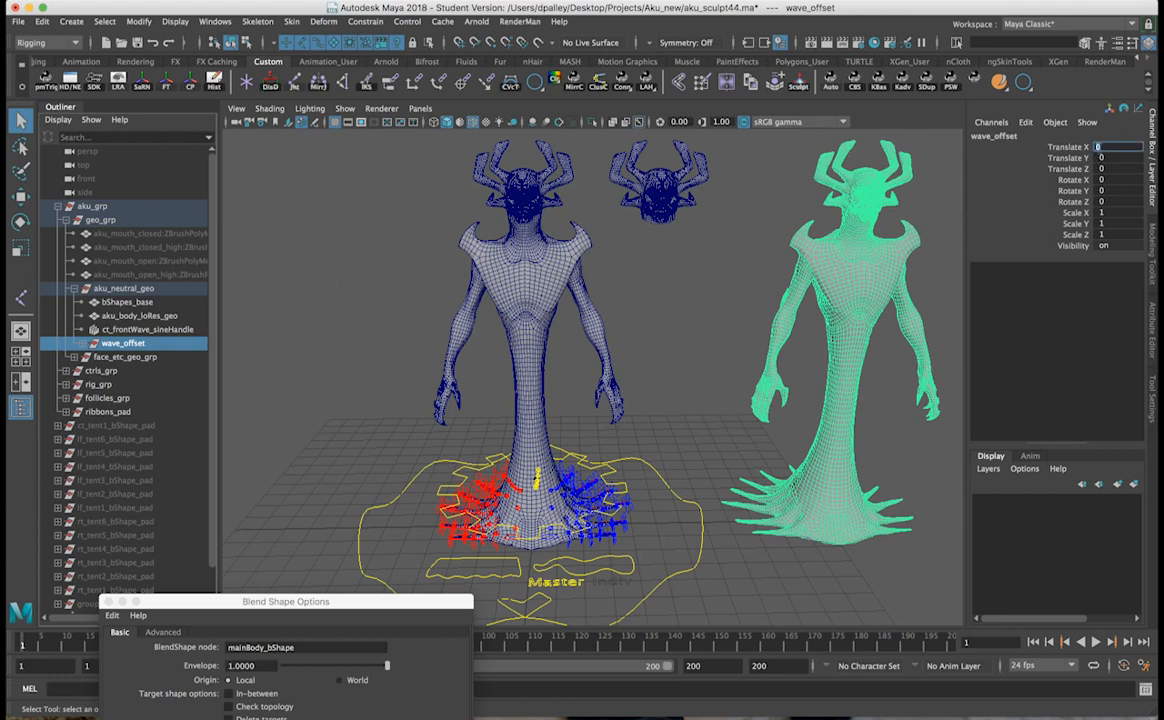
text(-12)
key(Return)
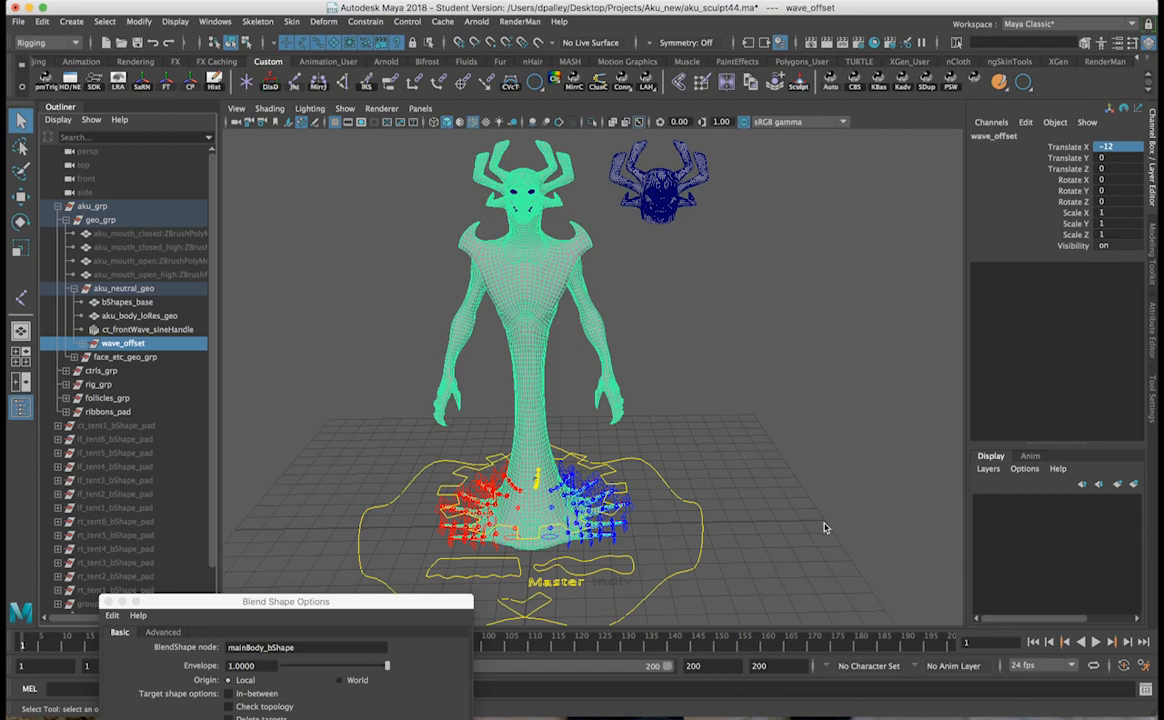
Step: Align the separate bShapes_base head with the character by setting its Translate X to 0
alt+middle_drag(612, 453, 664, 458)
alt+right_drag(663, 463, 782, 434)
alt+middle_drag(661, 262, 684, 402)
alt+right_drag(676, 330, 787, 295)
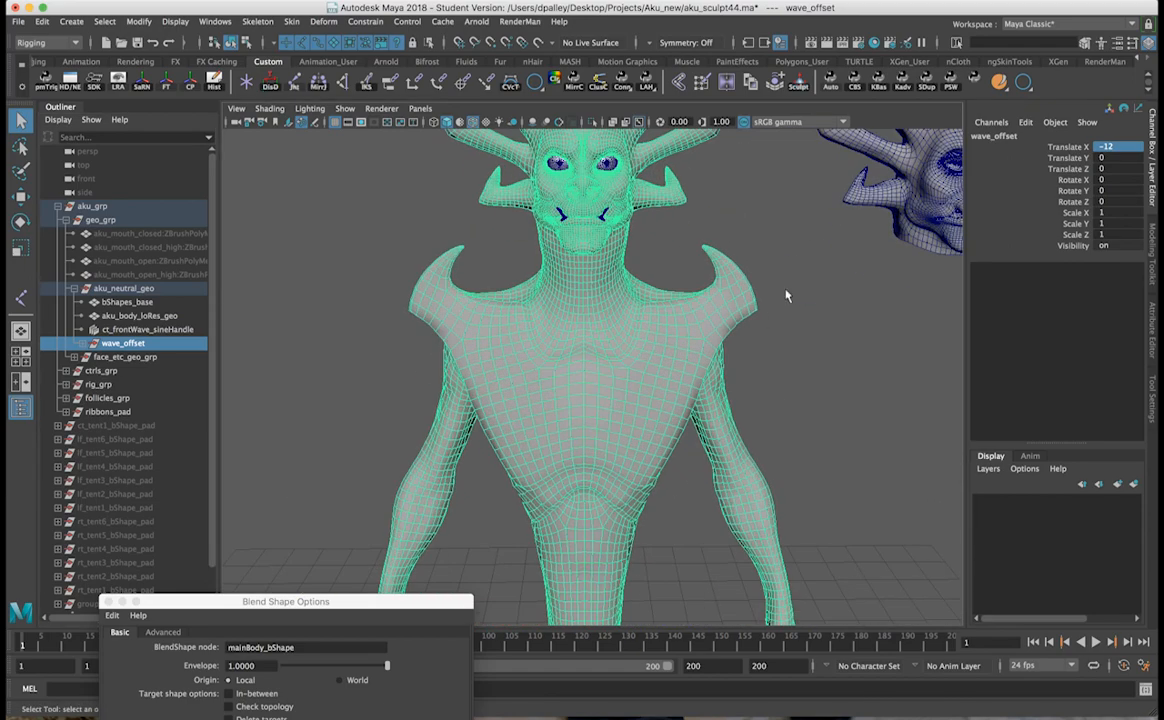
key(f)
click(741, 229)
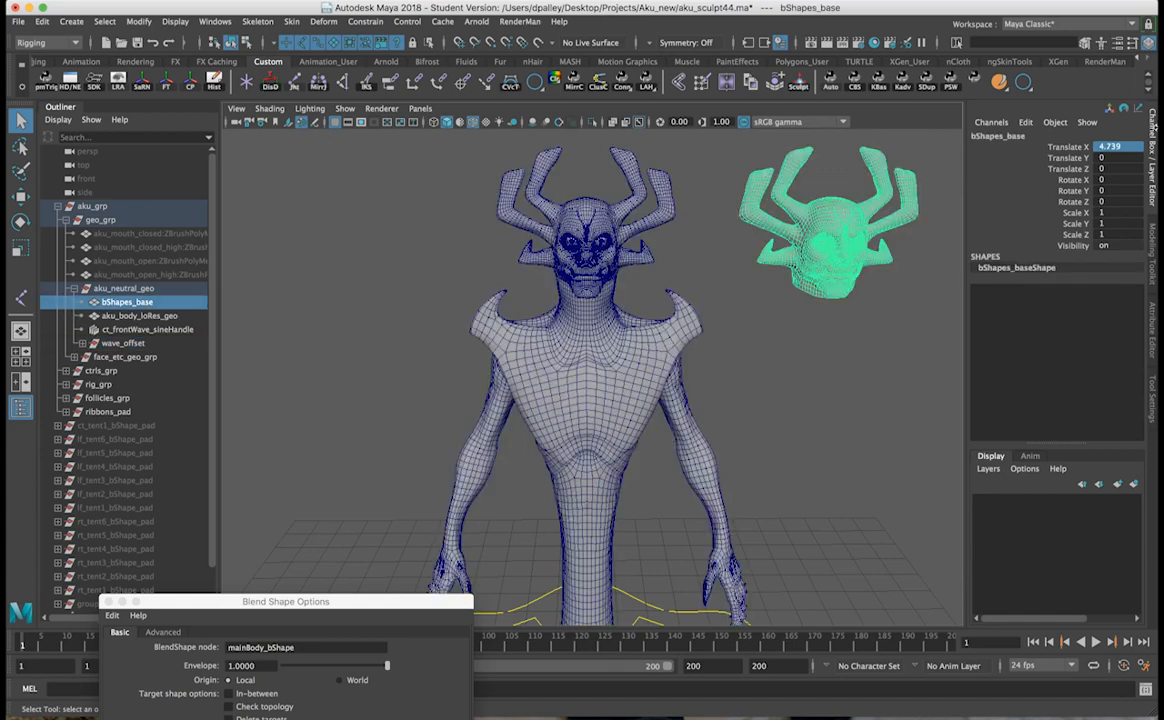
text(0)
key(Return)
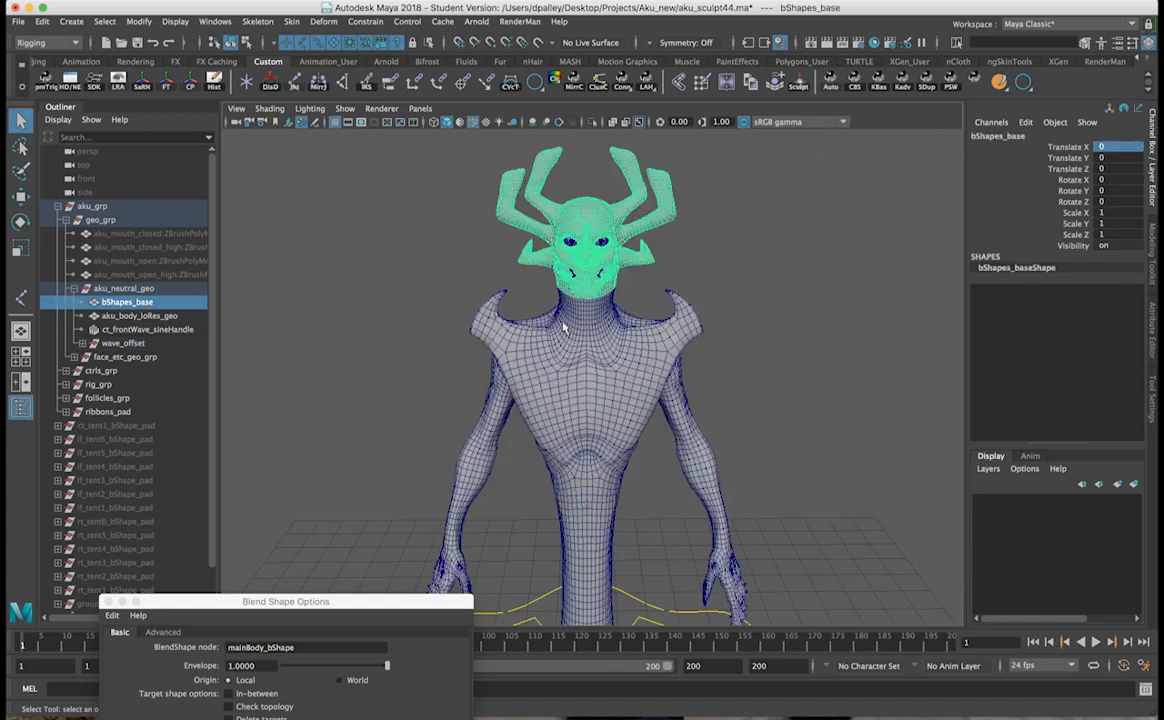
Step: Reparent the ct_frontWave path, wire and wireBaseWire curves from wave_offset to aku_neutral_geo
alt+middle_drag(676, 341, 676, 301)
alt+right_drag(676, 301, 636, 305)
click(81, 343)
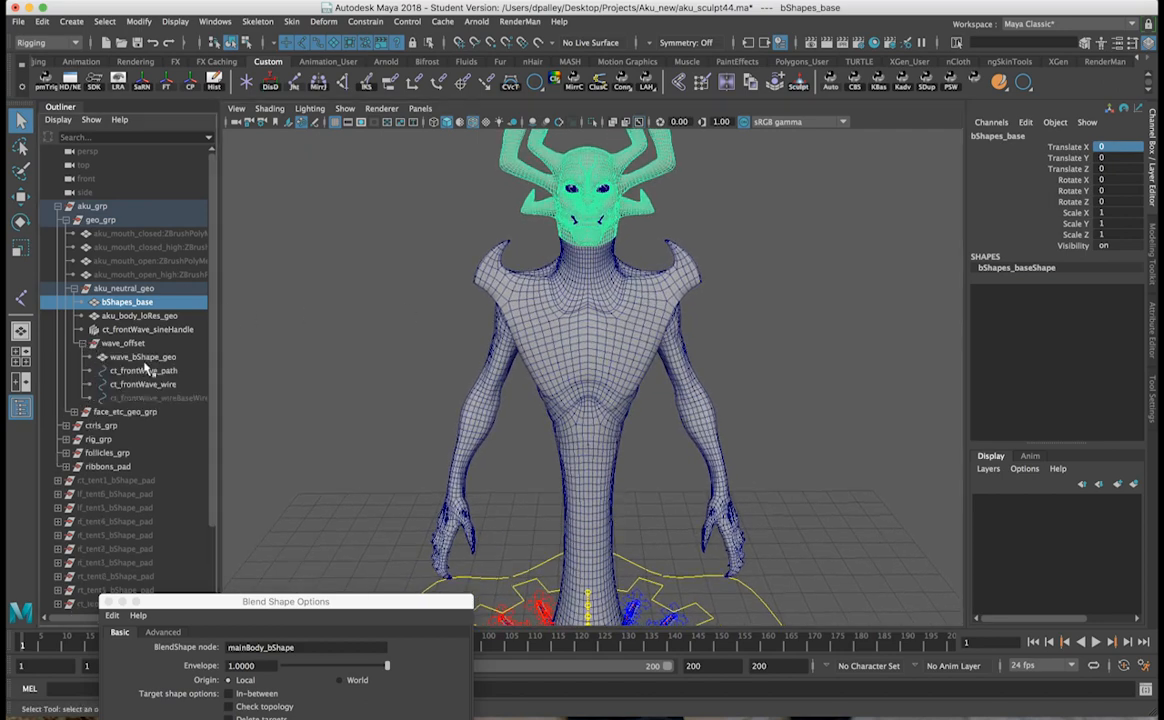
drag(140, 370, 147, 397)
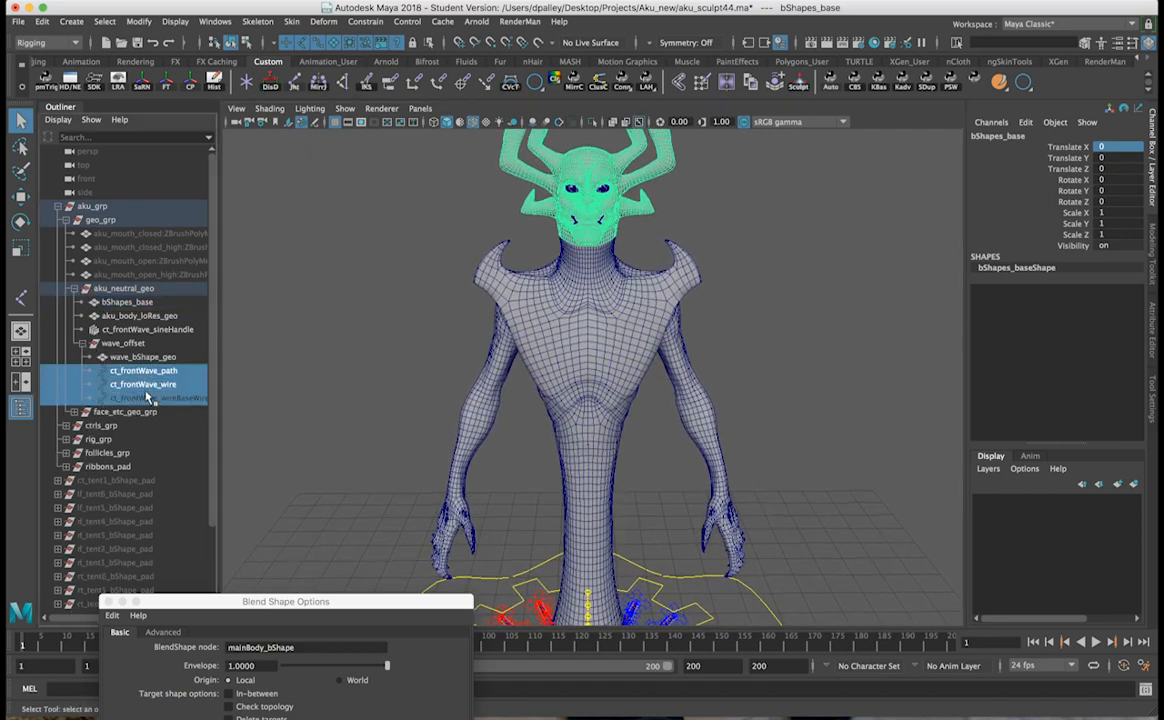
super+click(134, 291)
key(p)
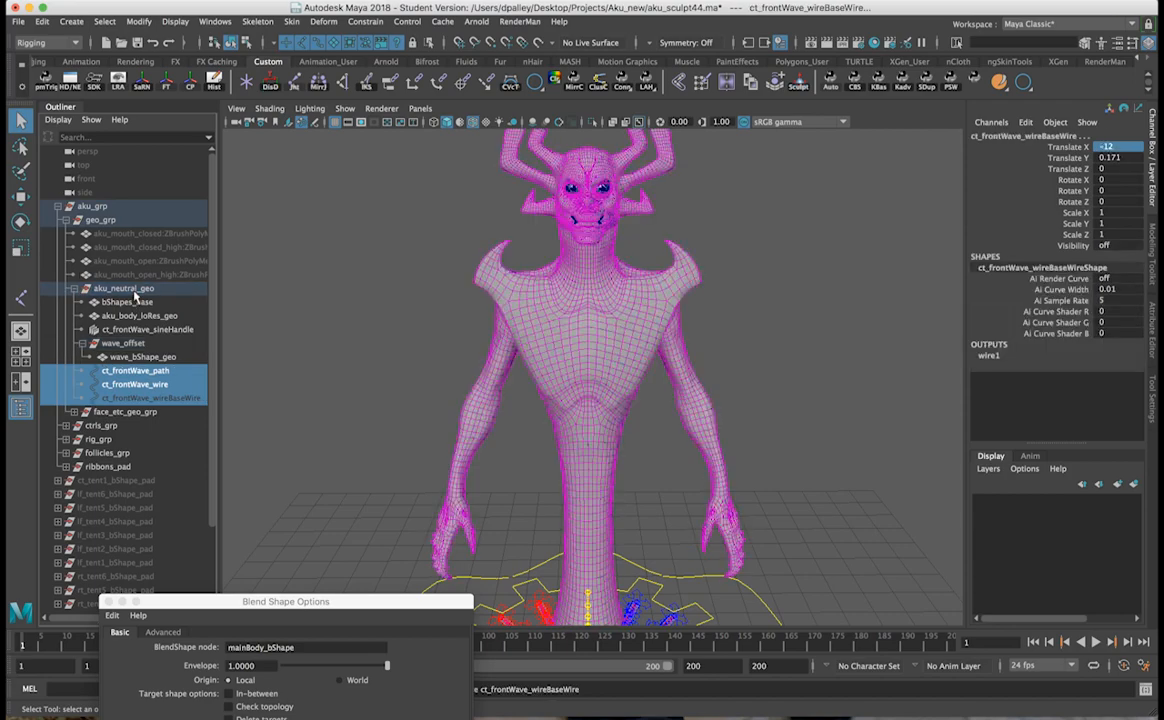
Step: Reparent wave_bShape_geo to aku_neutral_geo and delete the emptied wave_offset group
alt+right_drag(716, 297, 606, 286)
alt+drag(580, 284, 611, 281)
alt+right_drag(613, 282, 786, 298)
alt+drag(662, 293, 592, 299)
alt+right_drag(592, 299, 616, 304)
alt+drag(616, 304, 638, 304)
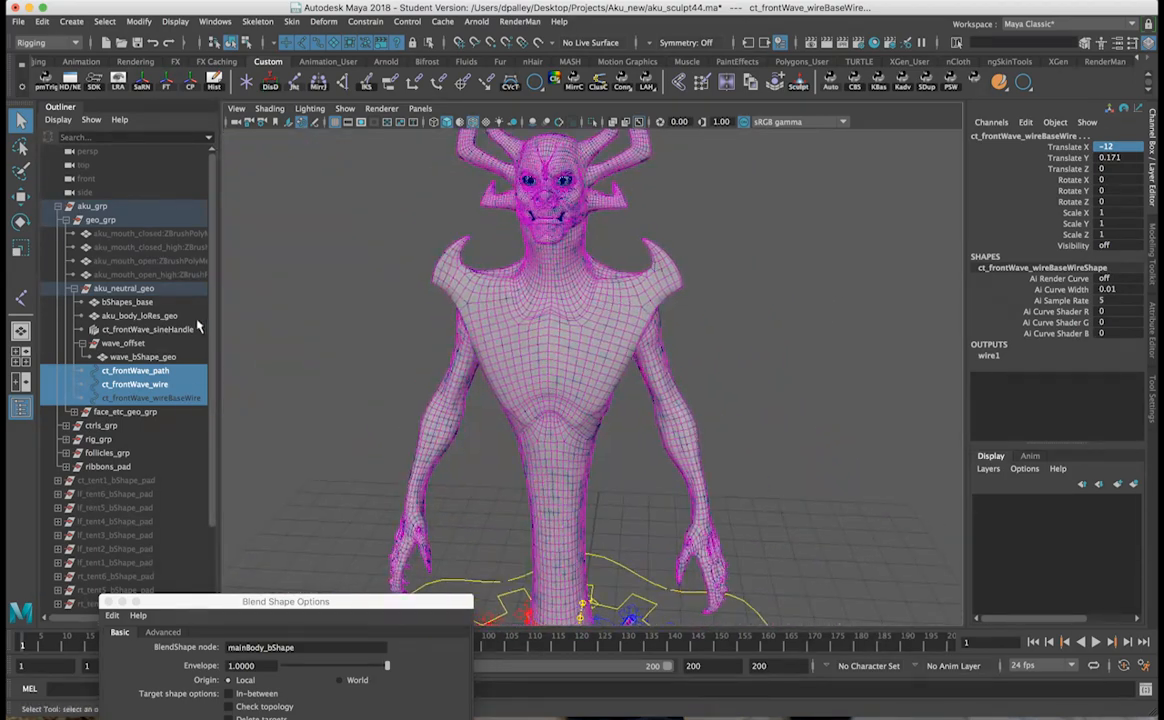
click(140, 357)
ctrl+click(124, 289)
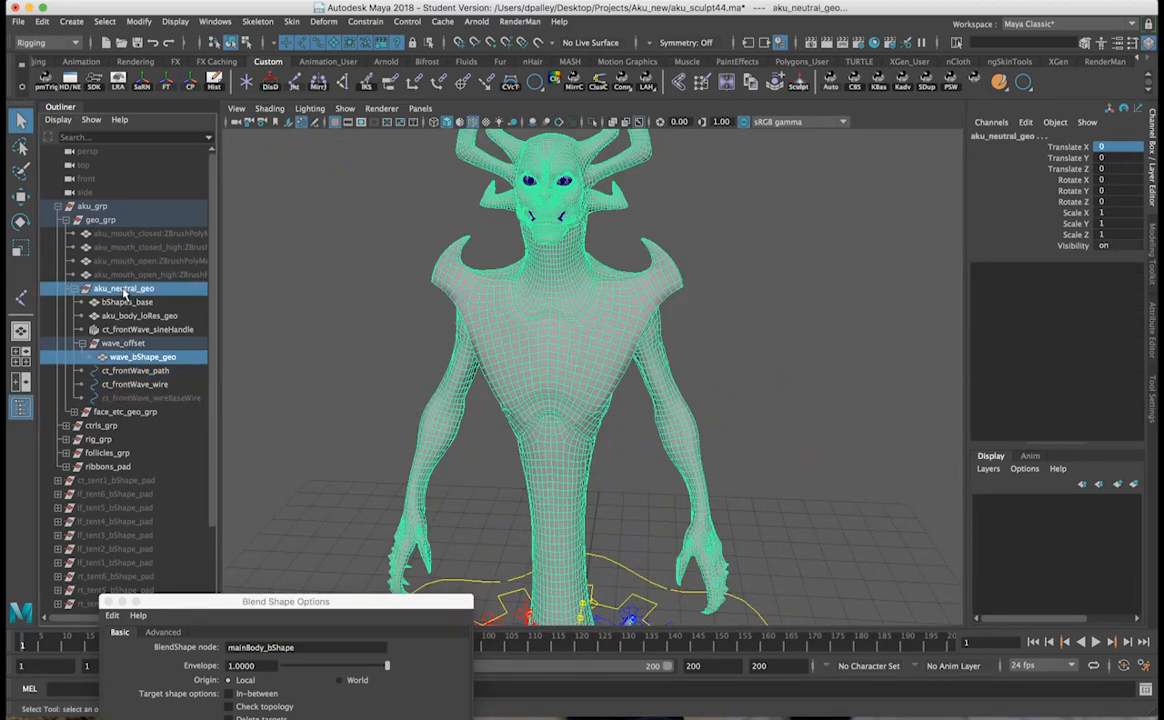
key(p)
click(131, 348)
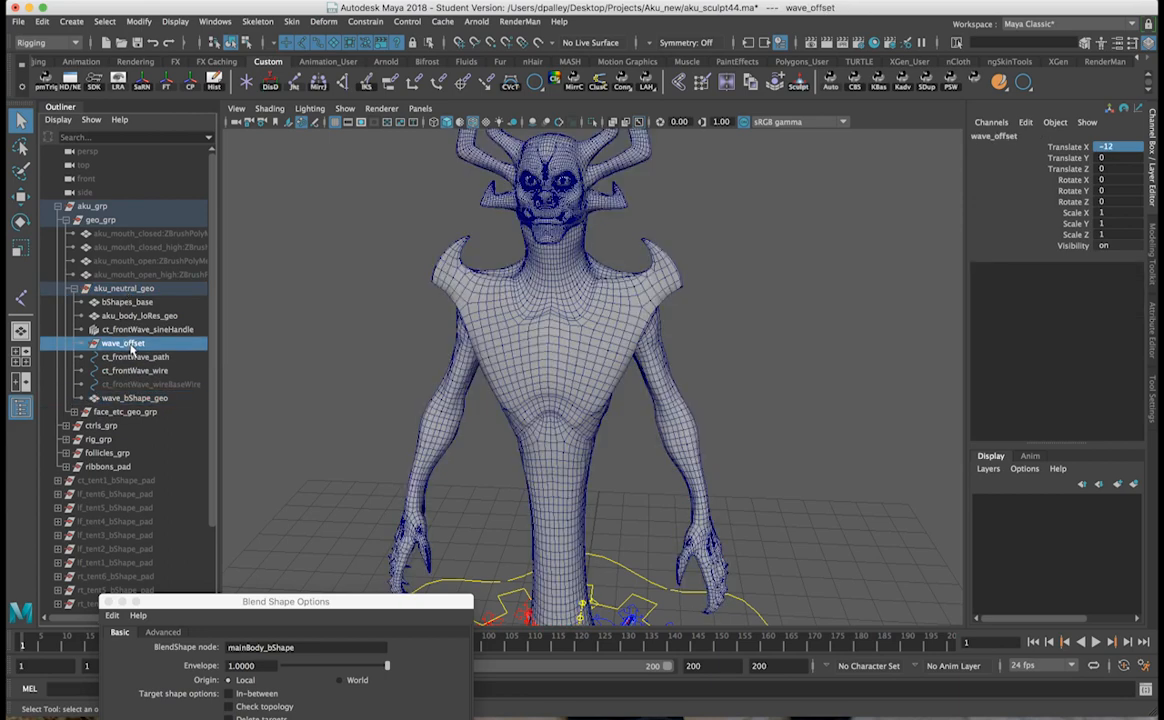
key(Delete)
Step: Select wave_bShape_geo, bShapes_base and finally aku_body_loRes_geo as the blend shape targets and base
alt+right_drag(452, 300, 365, 302)
alt+middle_drag(365, 302, 368, 233)
alt+right_drag(368, 233, 400, 253)
click(104, 385)
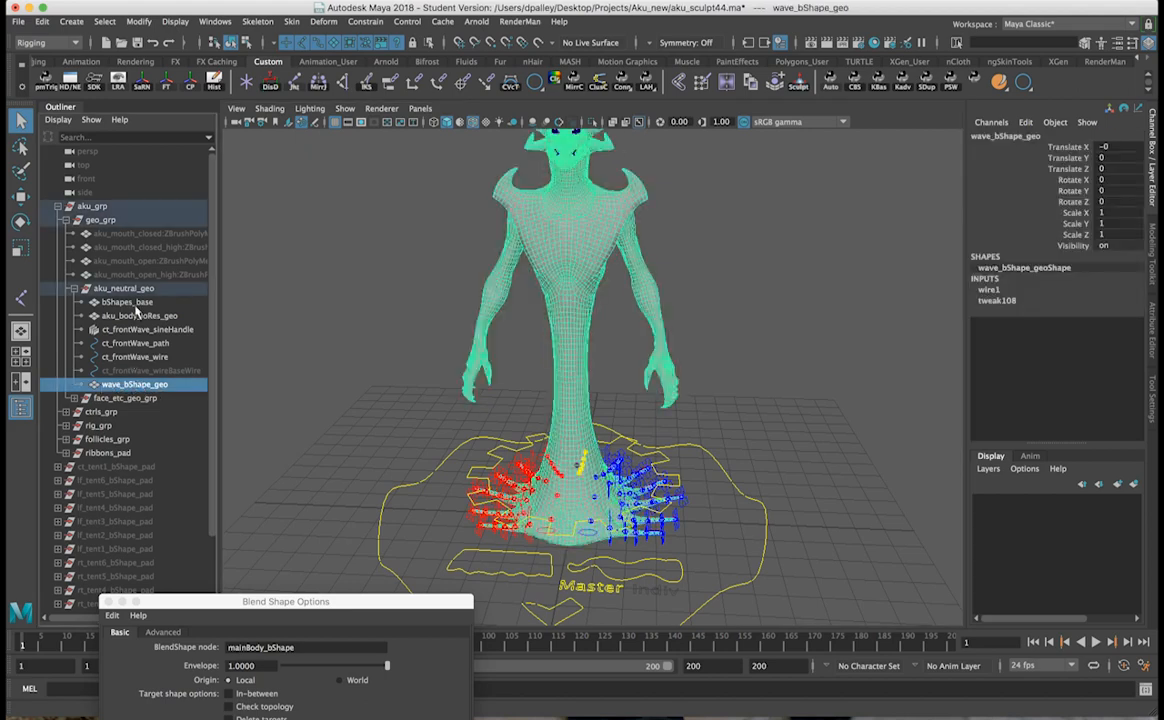
ctrl+click(120, 304)
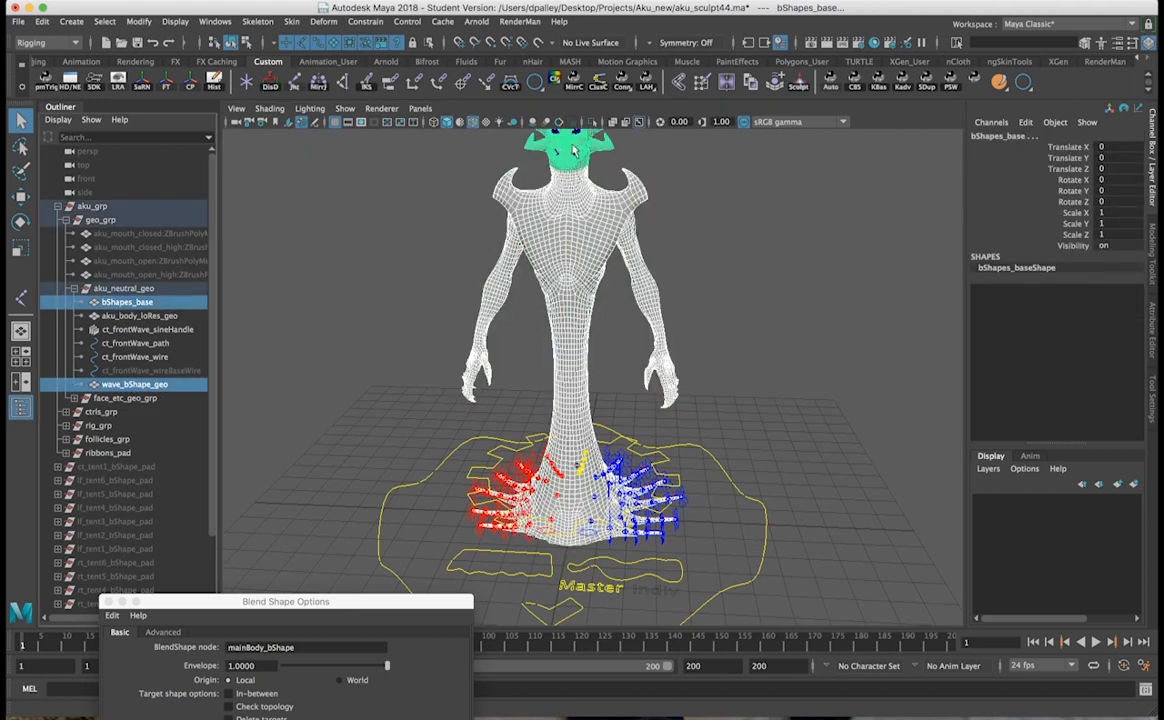
alt+middle_drag(622, 152, 625, 192)
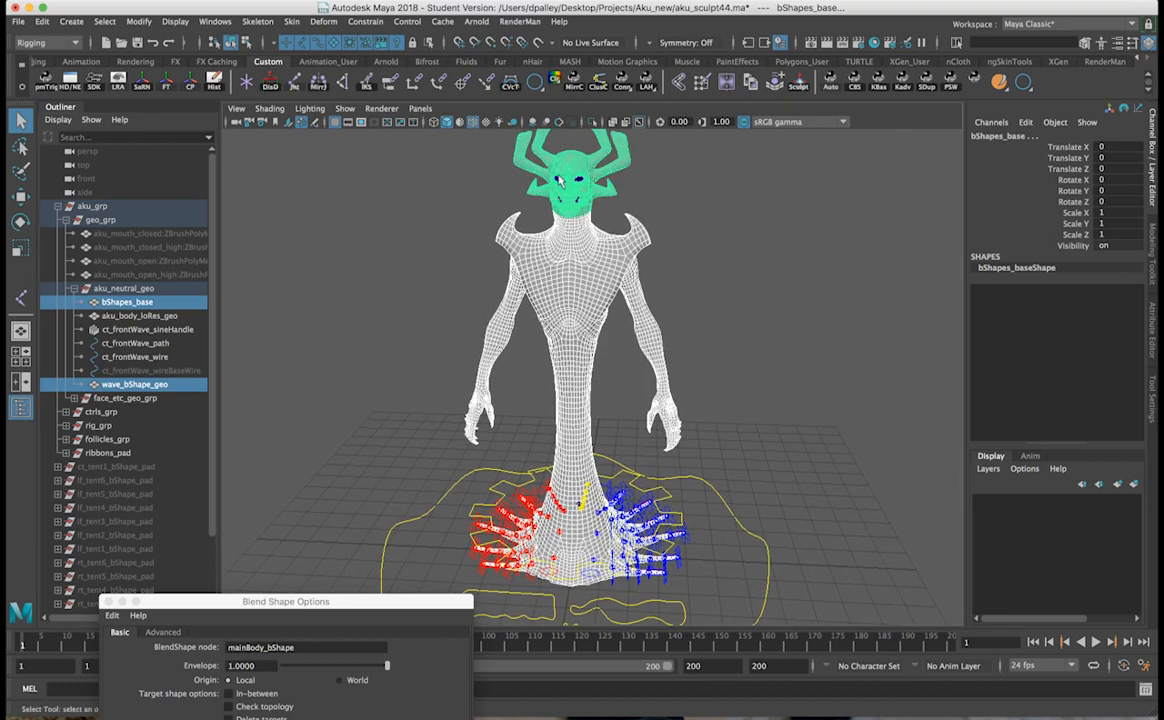
ctrl+click(145, 314)
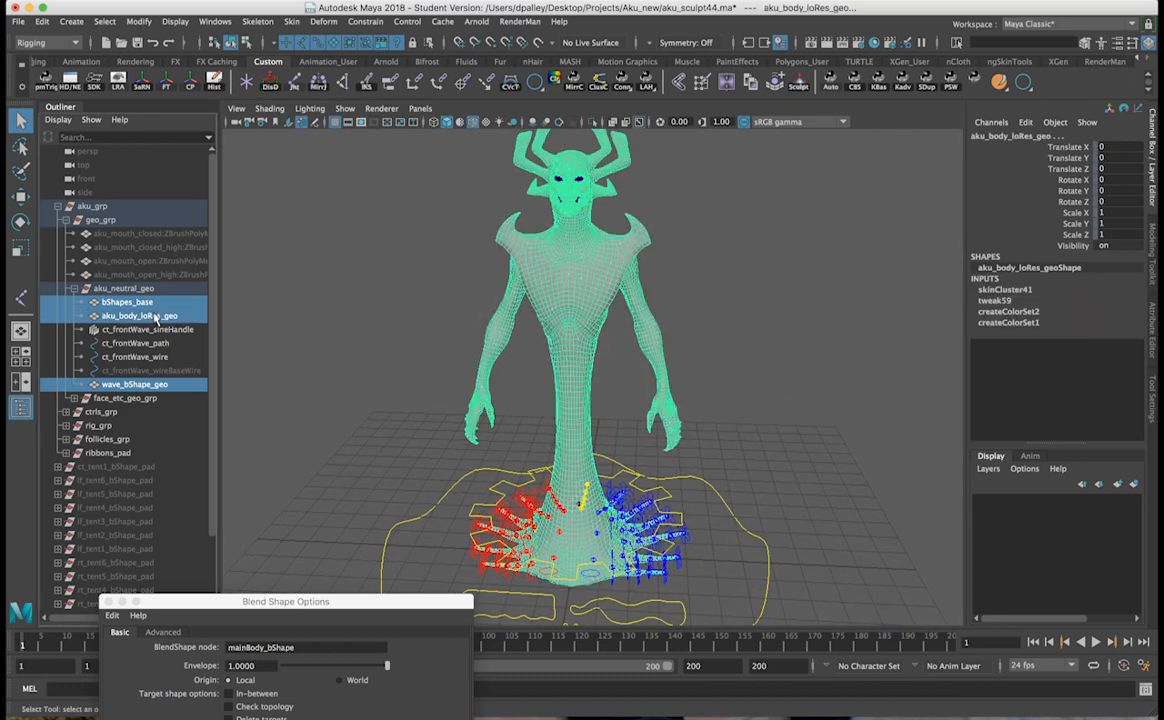
alt+middle_drag(597, 326, 603, 287)
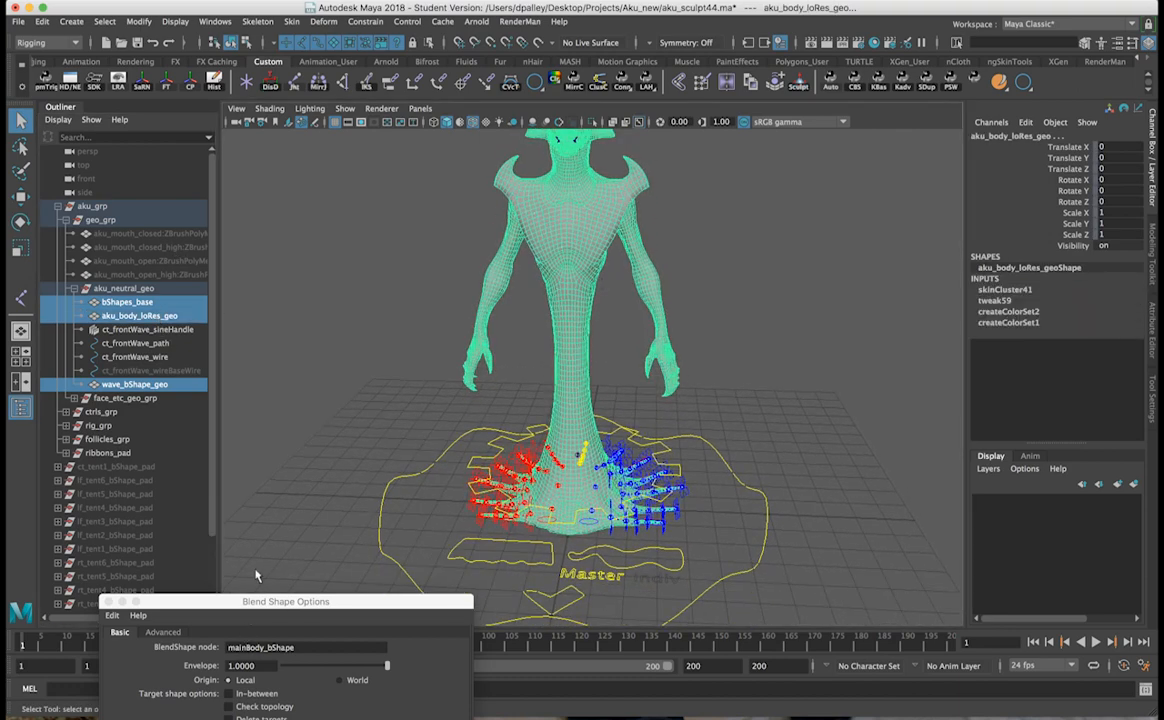
Step: Try to create the mainBody_bShape blend shape with Local origin, and undo its creation
drag(265, 604, 265, 266)
click(285, 461)
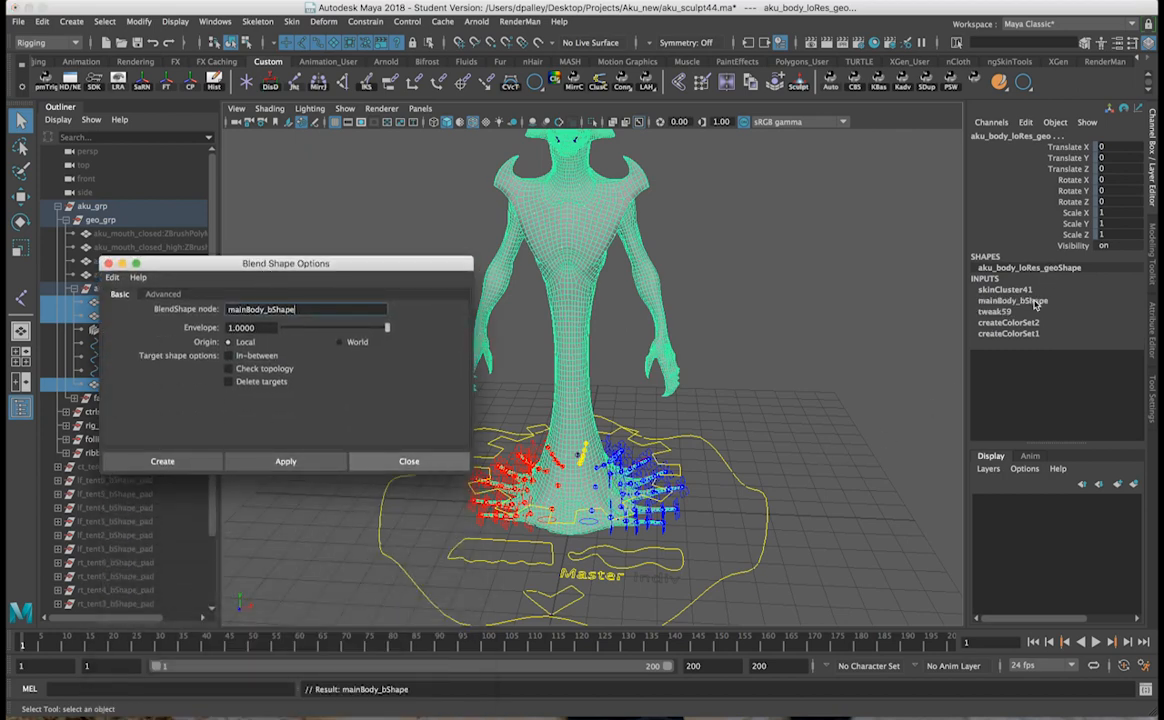
click(1035, 304)
alt+drag(712, 415, 711, 422)
key(super+z)
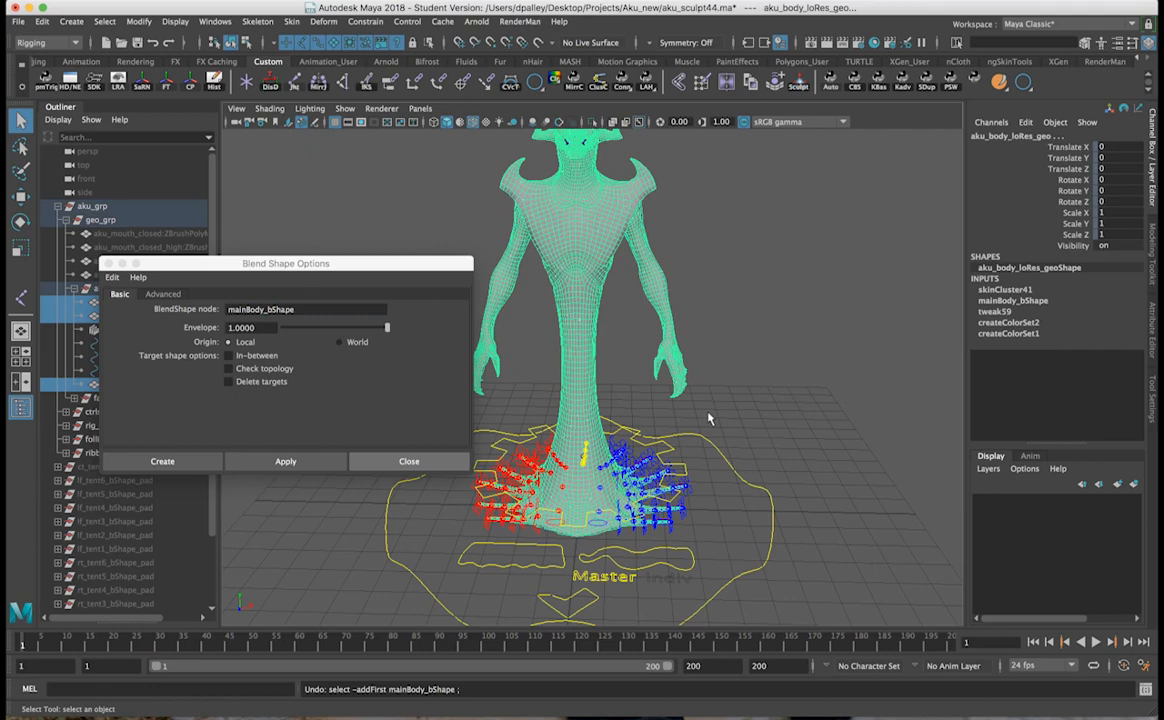
key(super+z)
Step: Create the mainBody_bShape blend shape with World origin and set the wave_bShape_geo and bShapes_base weights to 1
click(356, 342)
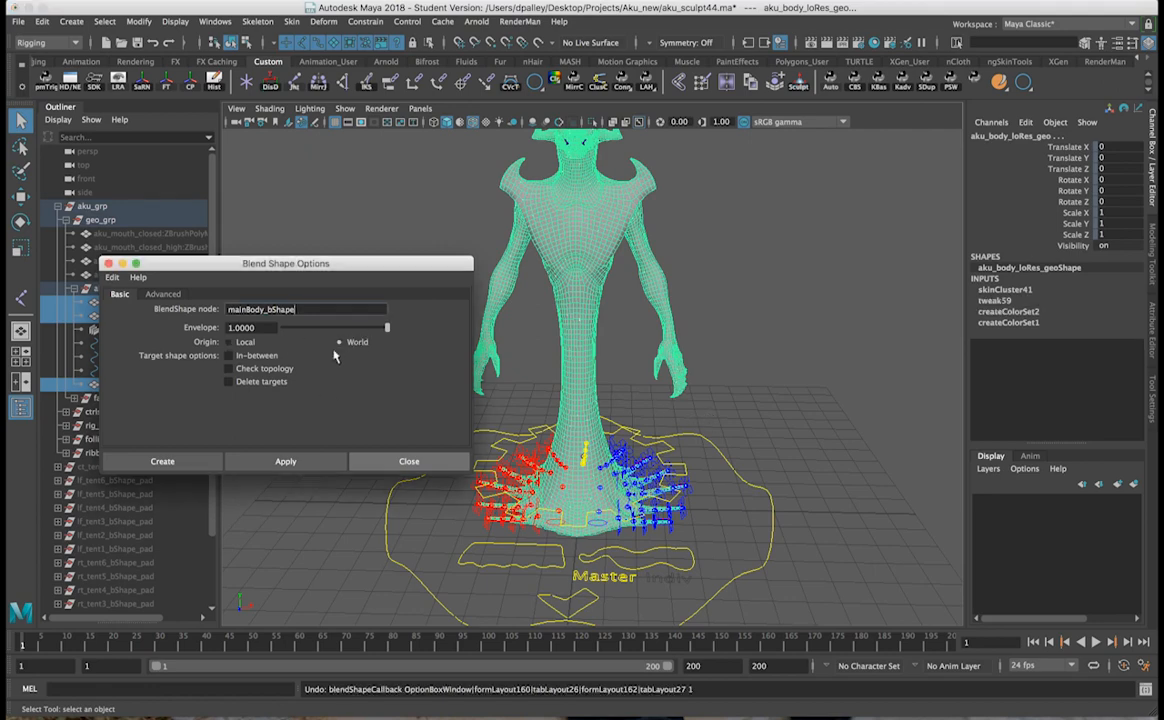
click(286, 461)
click(1035, 301)
drag(1076, 322, 1074, 335)
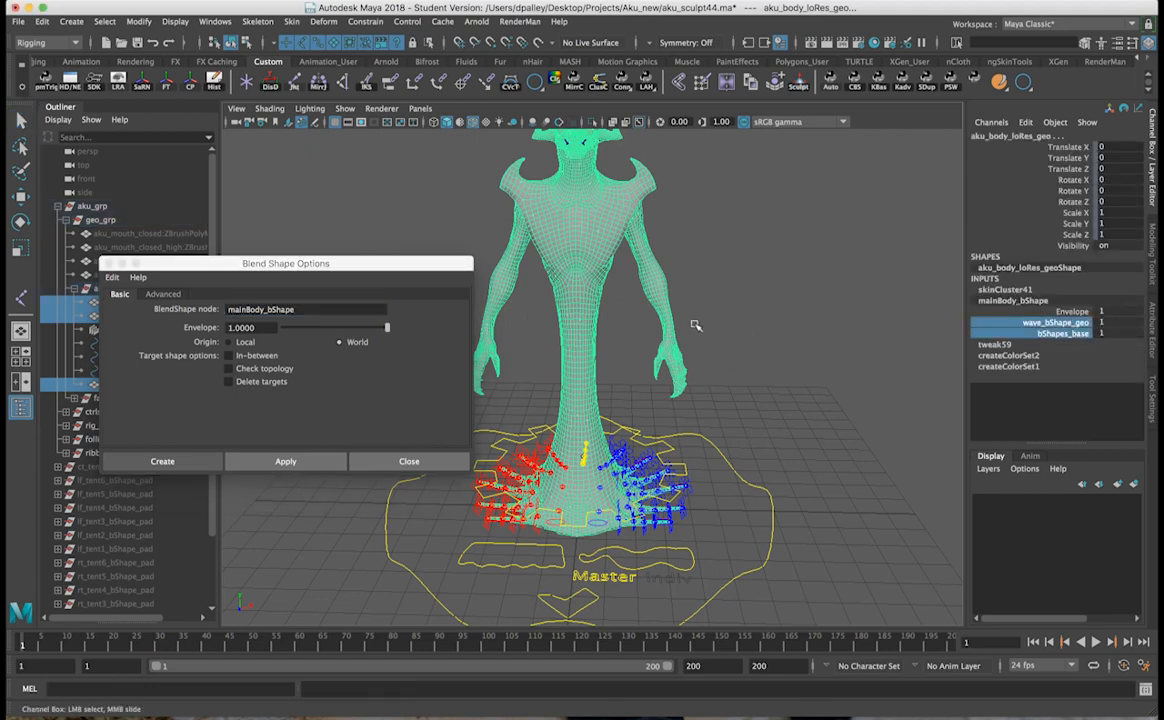
Step: Move the Blend Shape Options window out of the way and select the ct_lowerBody_icon control before the character's base
drag(386, 262, 385, 525)
alt+right_drag(649, 530, 826, 372)
alt+middle_drag(743, 437, 768, 270)
alt+drag(596, 348, 641, 386)
alt+right_drag(641, 386, 697, 398)
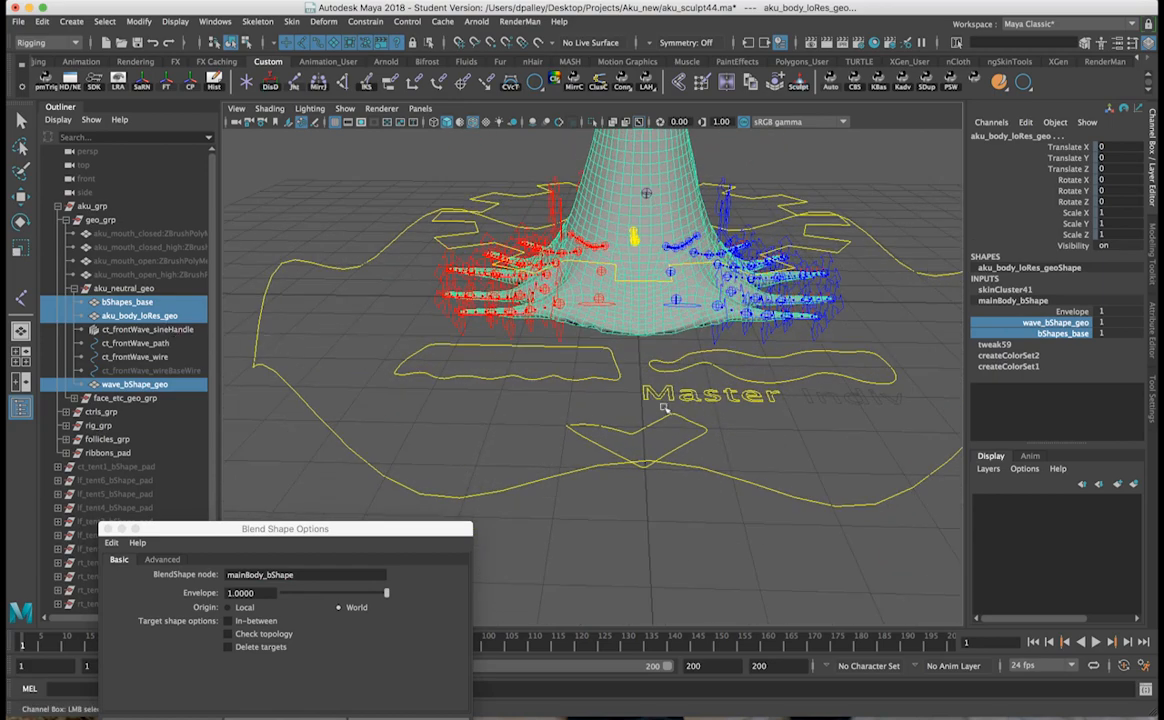
alt+drag(604, 400, 592, 432)
click(580, 405)
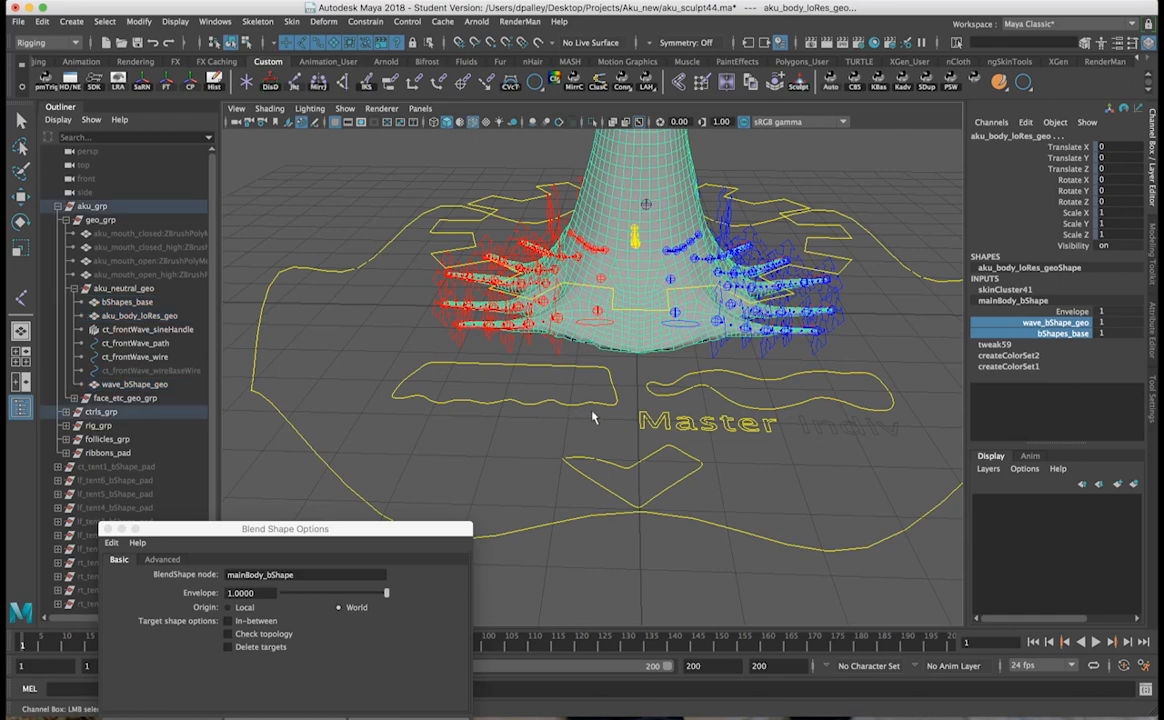
Step: Set the Wave Height of ct_lowerBody_icon to 3
alt+middle_drag(750, 412, 318, 378)
alt+right_drag(585, 358, 505, 328)
alt+middle_drag(650, 338, 868, 350)
alt+right_drag(742, 360, 850, 372)
alt+right_drag(618, 378, 800, 384)
click(1109, 179)
click(1111, 169)
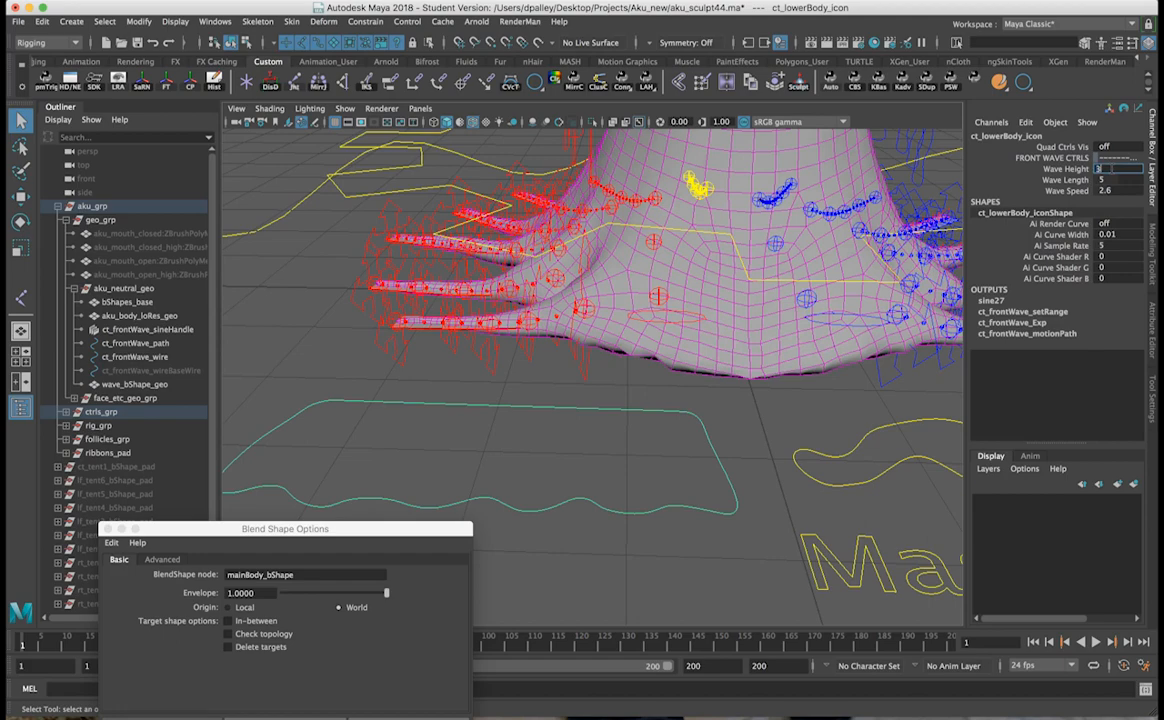
text(3)
key(Return)
Step: Play the animation to check the wave along the body's base, stop it, and return to the first frame
alt+drag(714, 418, 625, 443)
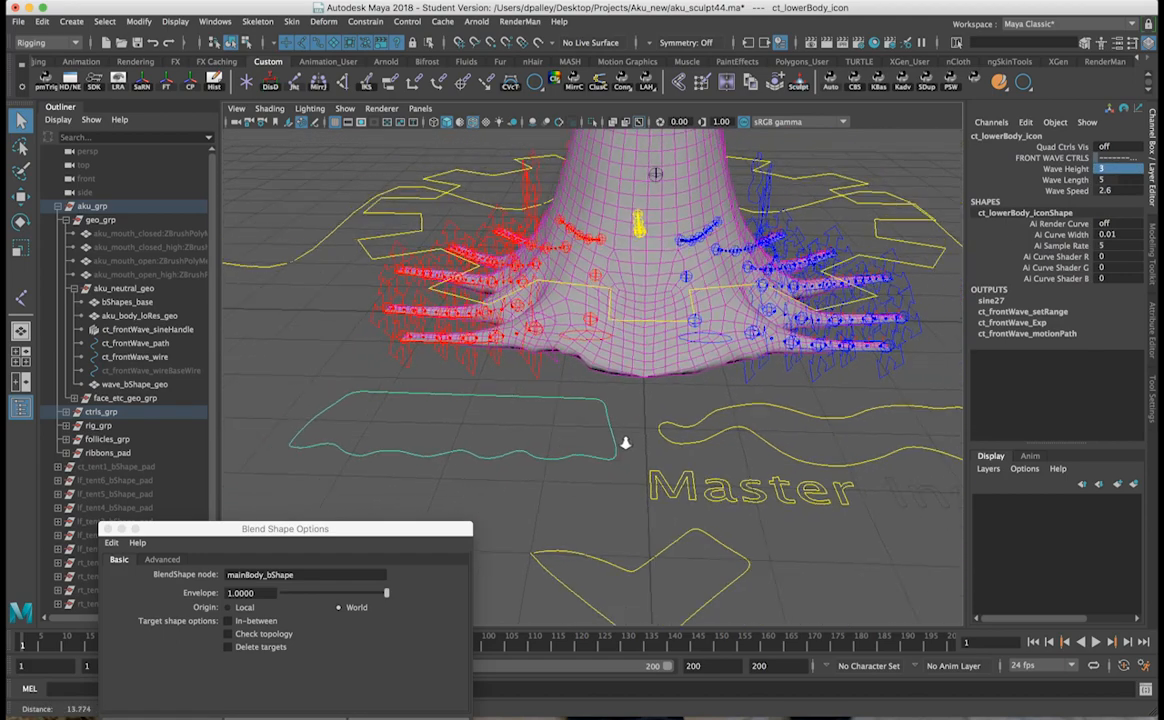
click(1095, 642)
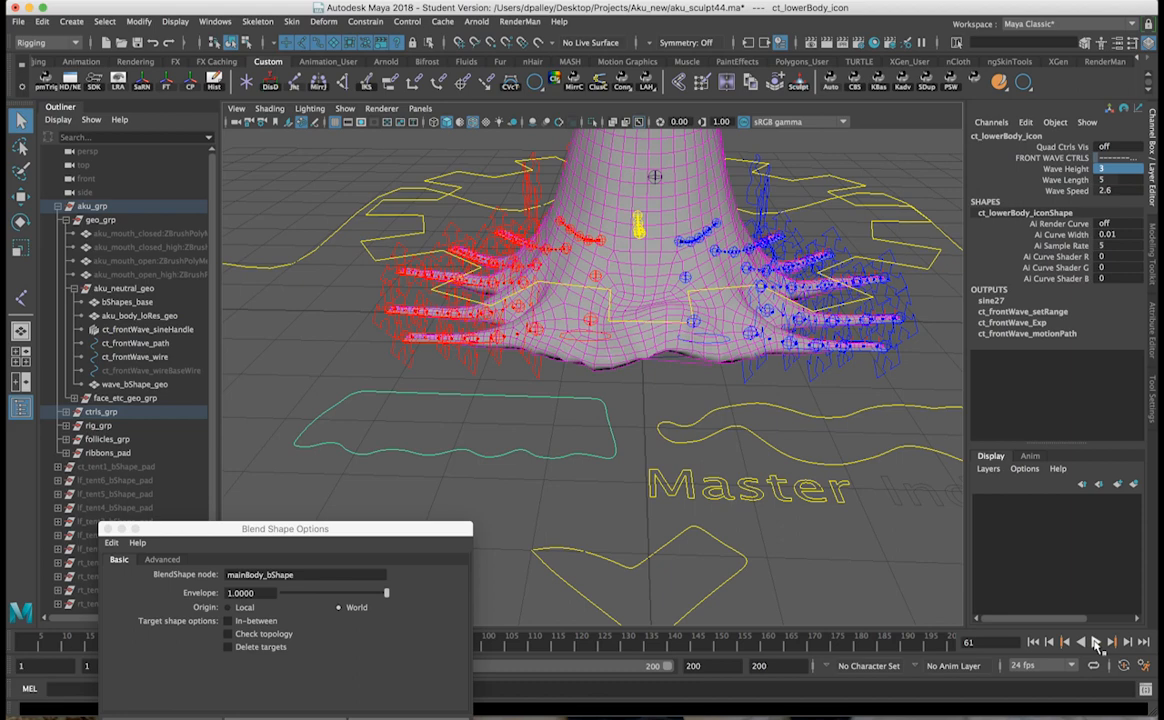
click(1097, 643)
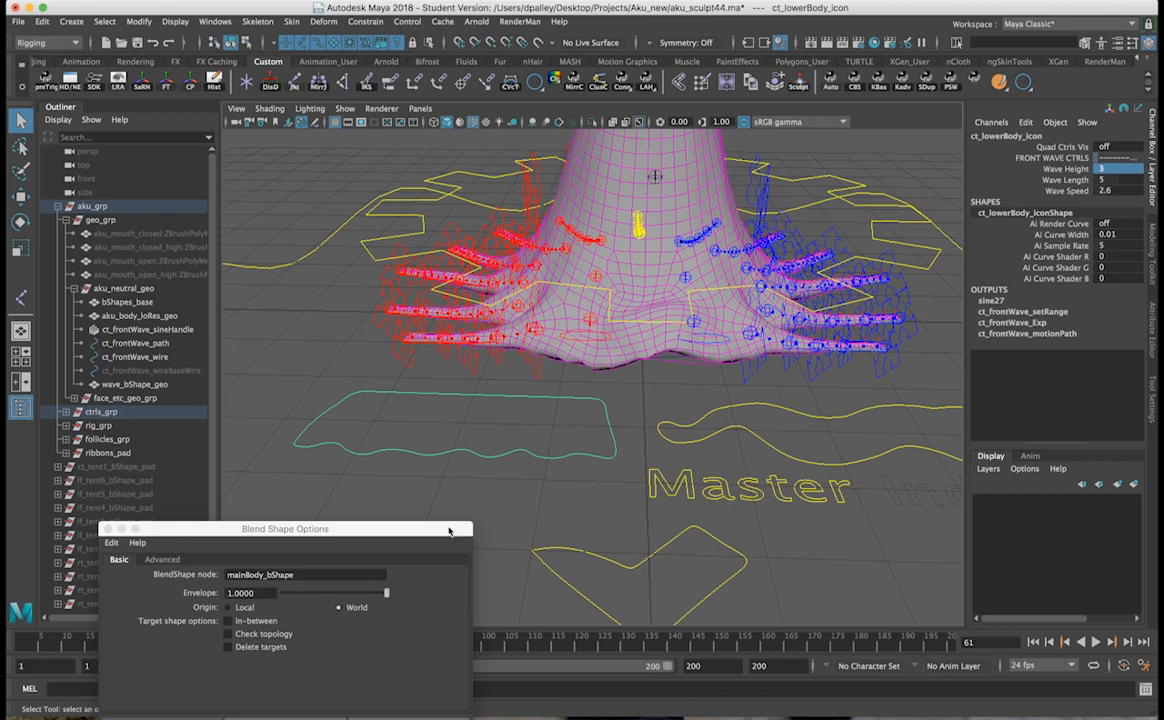
click(1036, 644)
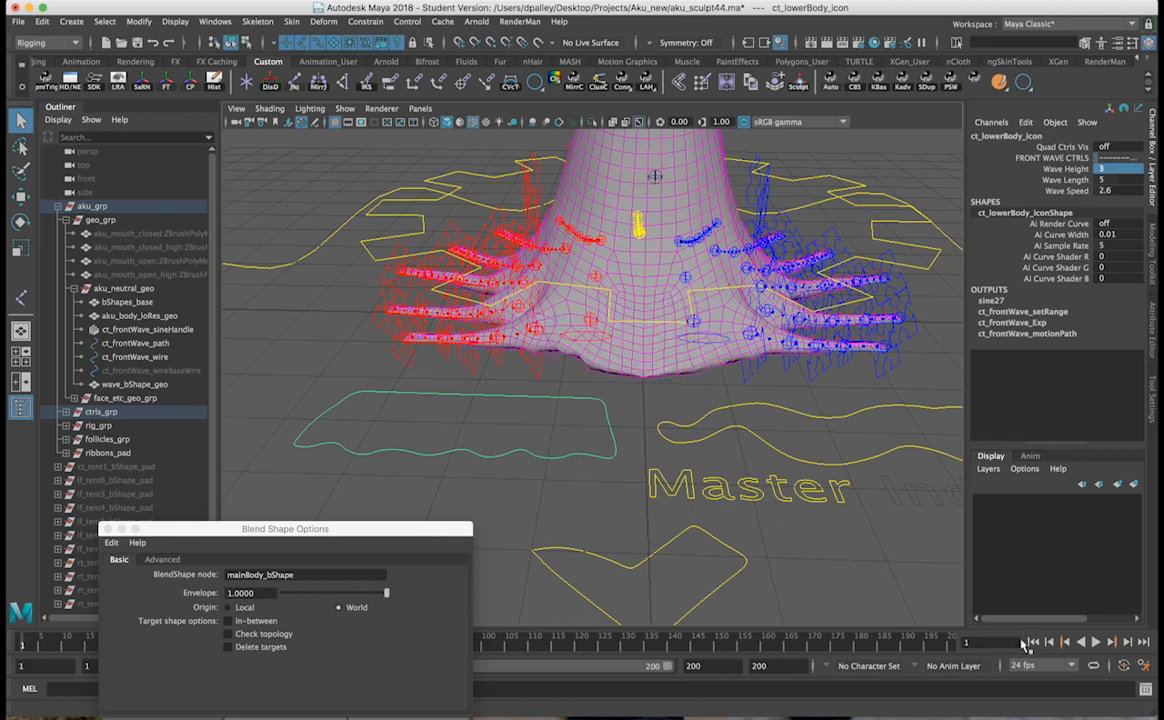
Step: Clear the selection to view the body's base, and reselect the ct_lowerBody_icon control
alt+right_drag(630, 515, 618, 510)
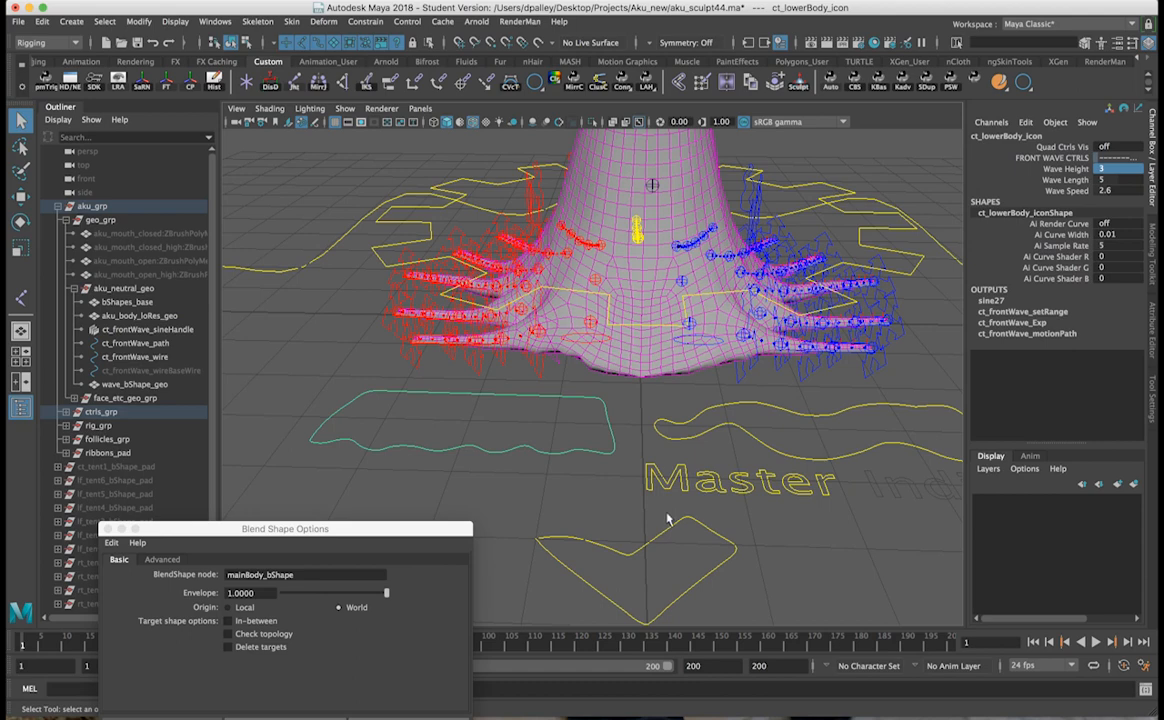
alt+right_drag(640, 478, 624, 476)
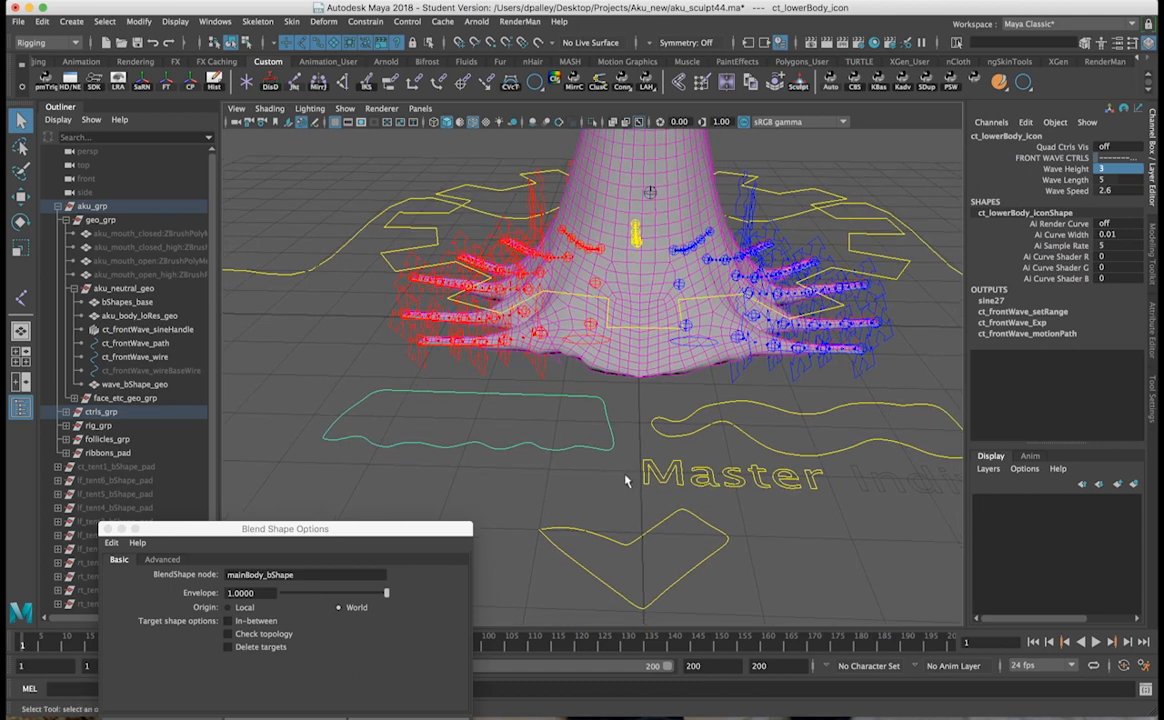
click(625, 477)
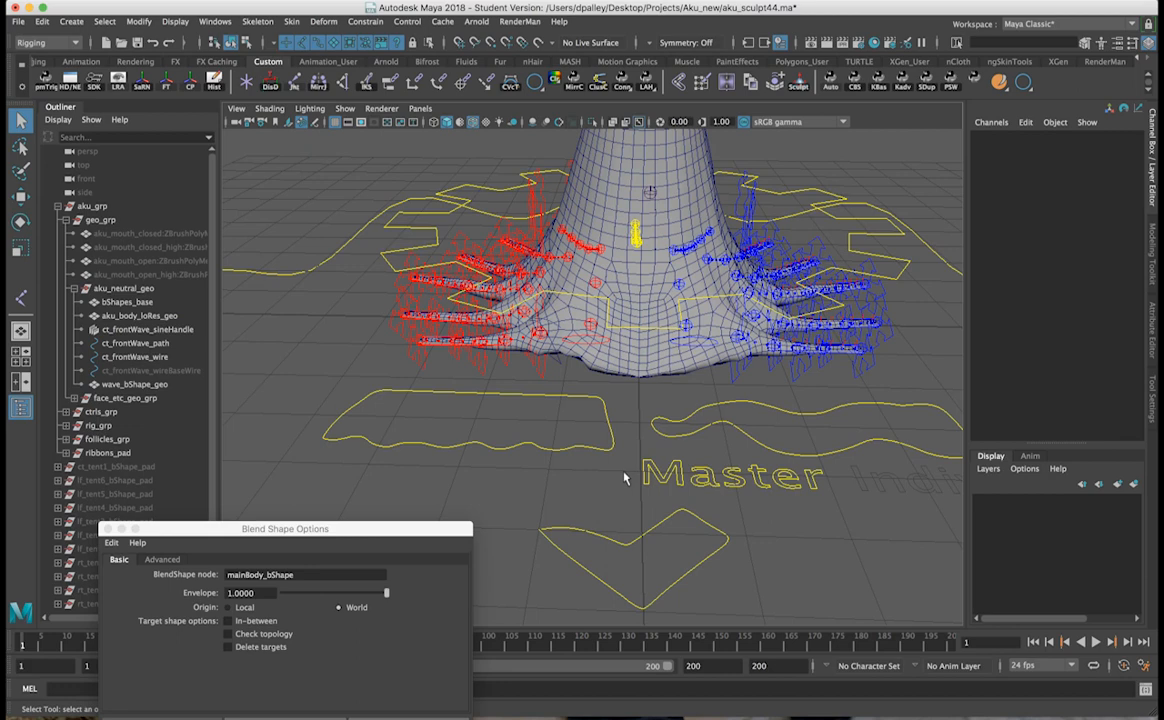
alt+right_drag(624, 457, 594, 427)
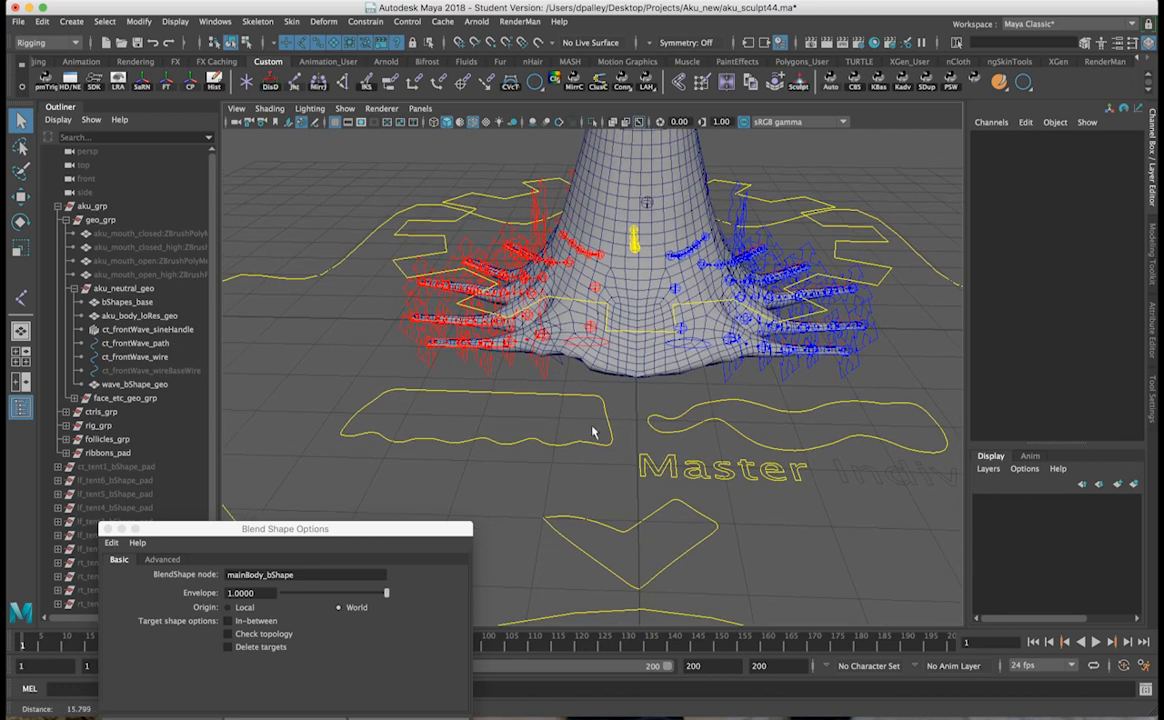
drag(585, 416, 601, 446)
click(564, 443)
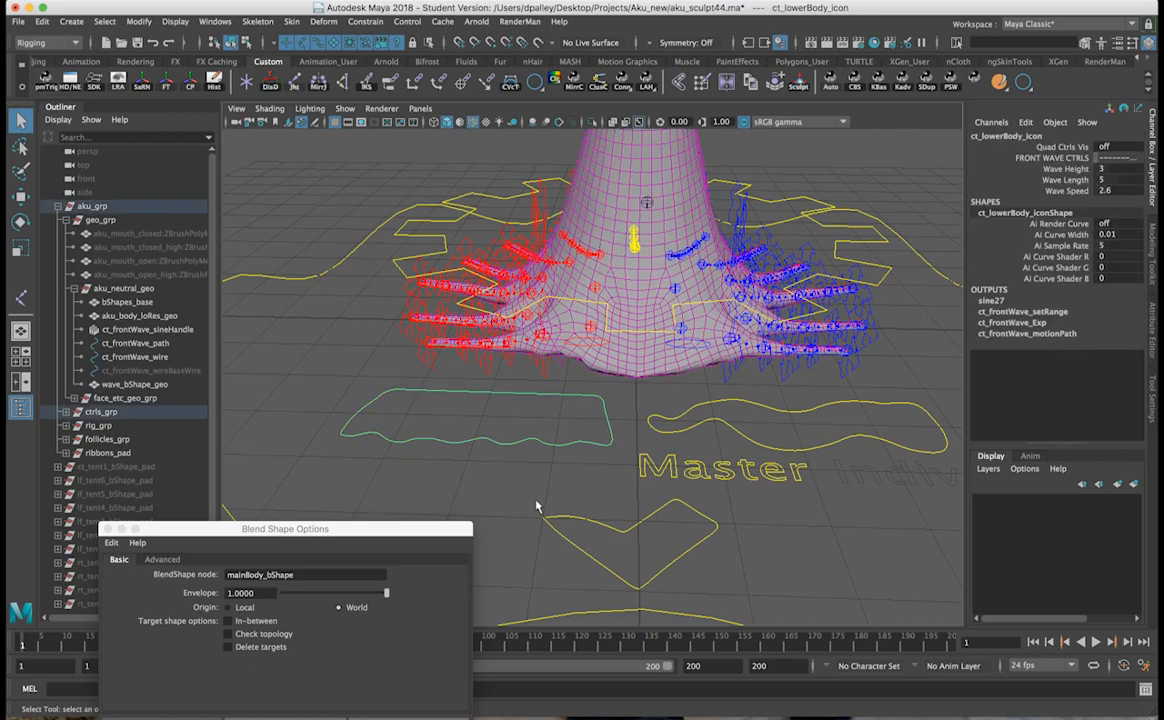
Step: Select the ct_walk_anim_icon control in front of the character and switch its Anim Path On Off to on
alt+drag(563, 497, 545, 493)
alt+middle_drag(545, 493, 692, 433)
alt+drag(692, 438, 726, 434)
click(621, 486)
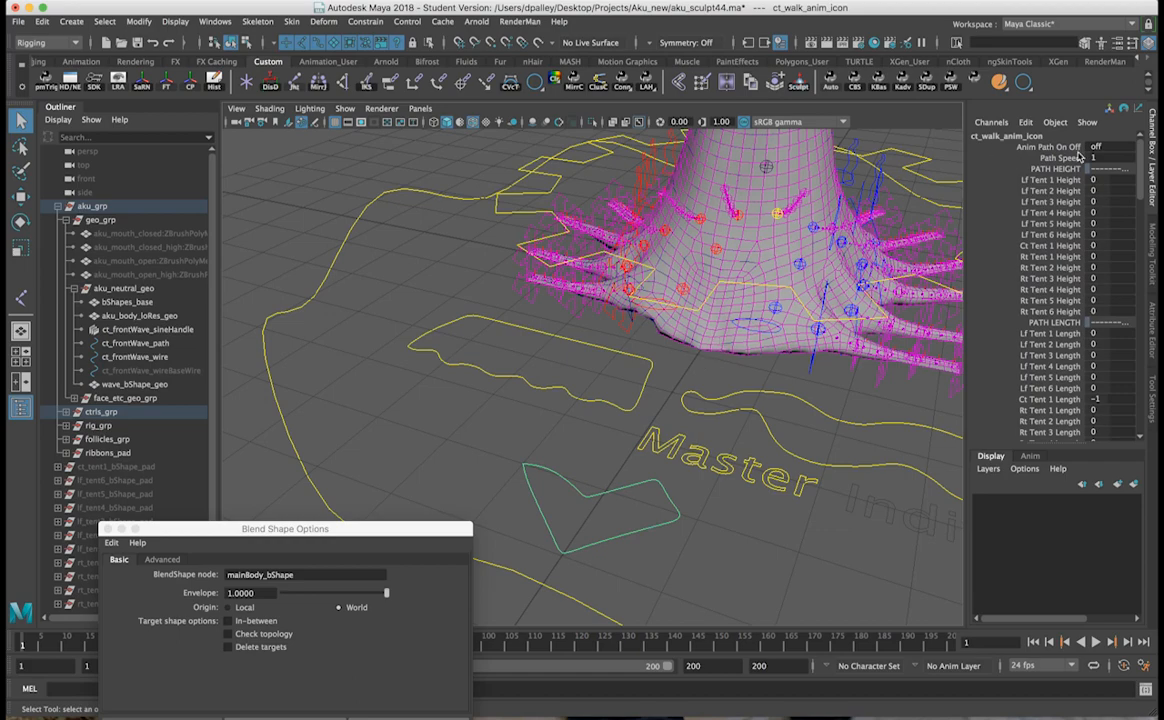
click(1119, 147)
text(1)
key(Return)
alt+drag(883, 368, 664, 396)
alt+right_drag(665, 395, 693, 395)
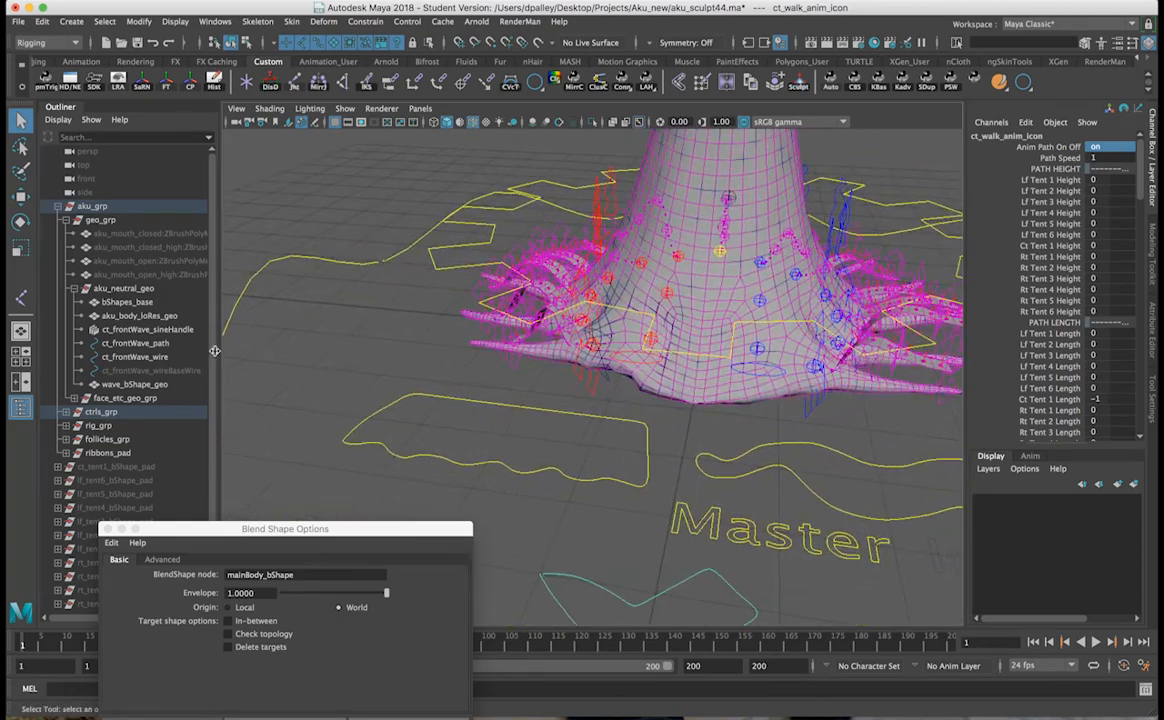
Step: Select aku_body_loRes_geo and test the Envelope of its skinCluster41, leaving it at 1
click(158, 318)
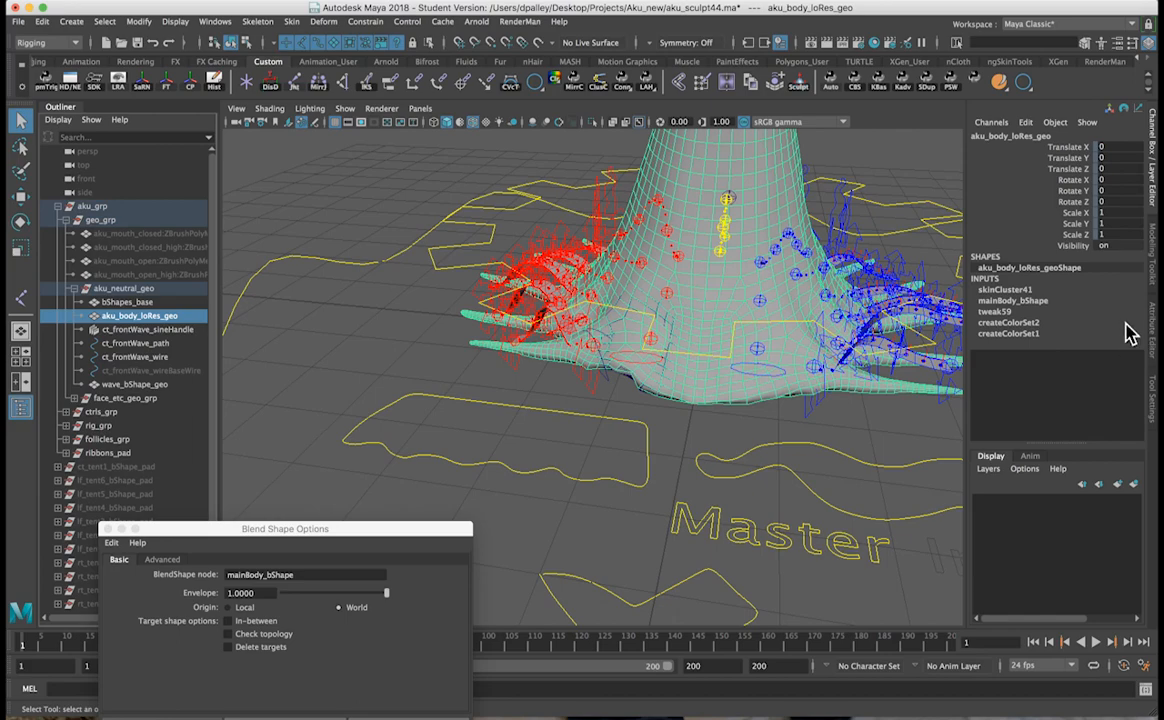
click(1018, 291)
click(1069, 301)
middle_drag(772, 304, 846, 315)
alt+drag(846, 315, 655, 282)
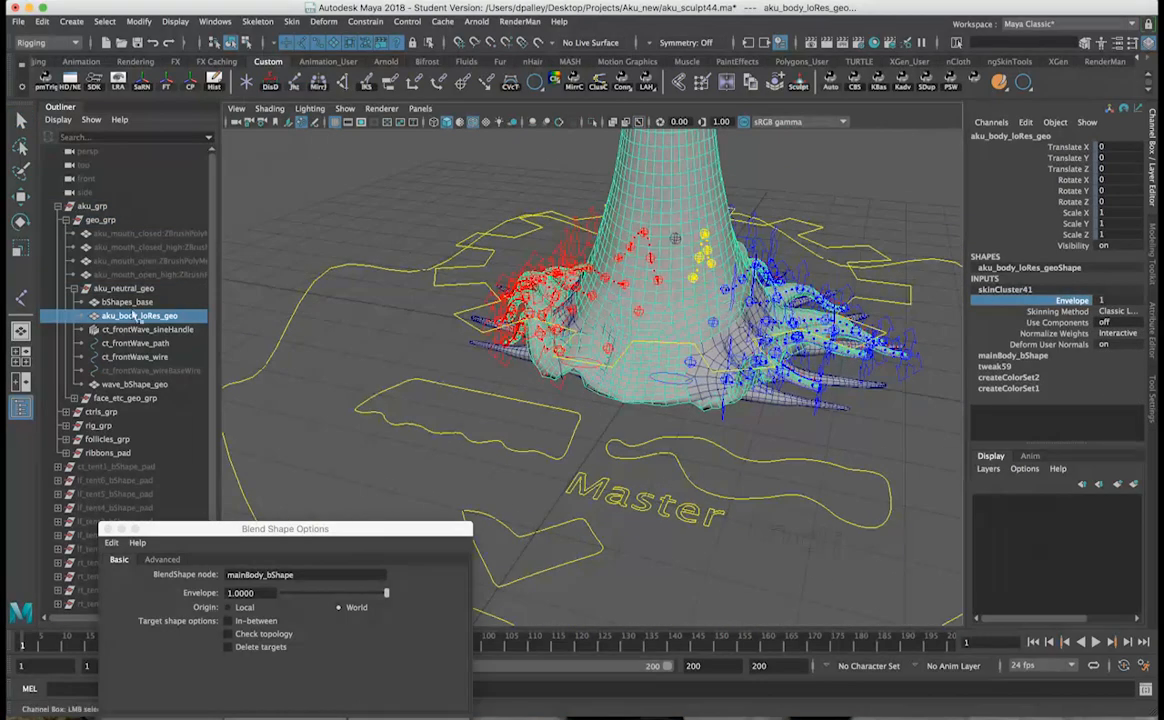
Step: Hide wave_bShape_geo and bShapes_base, and close the Blend Shape Options window
click(132, 384)
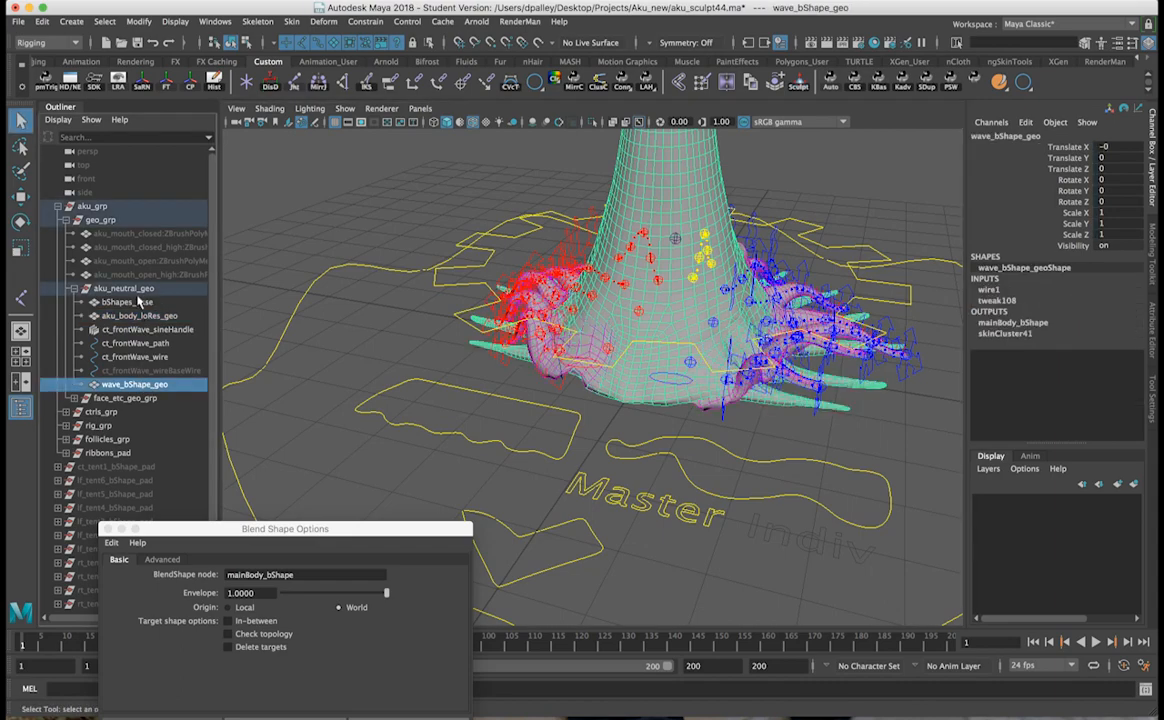
ctrl+click(128, 302)
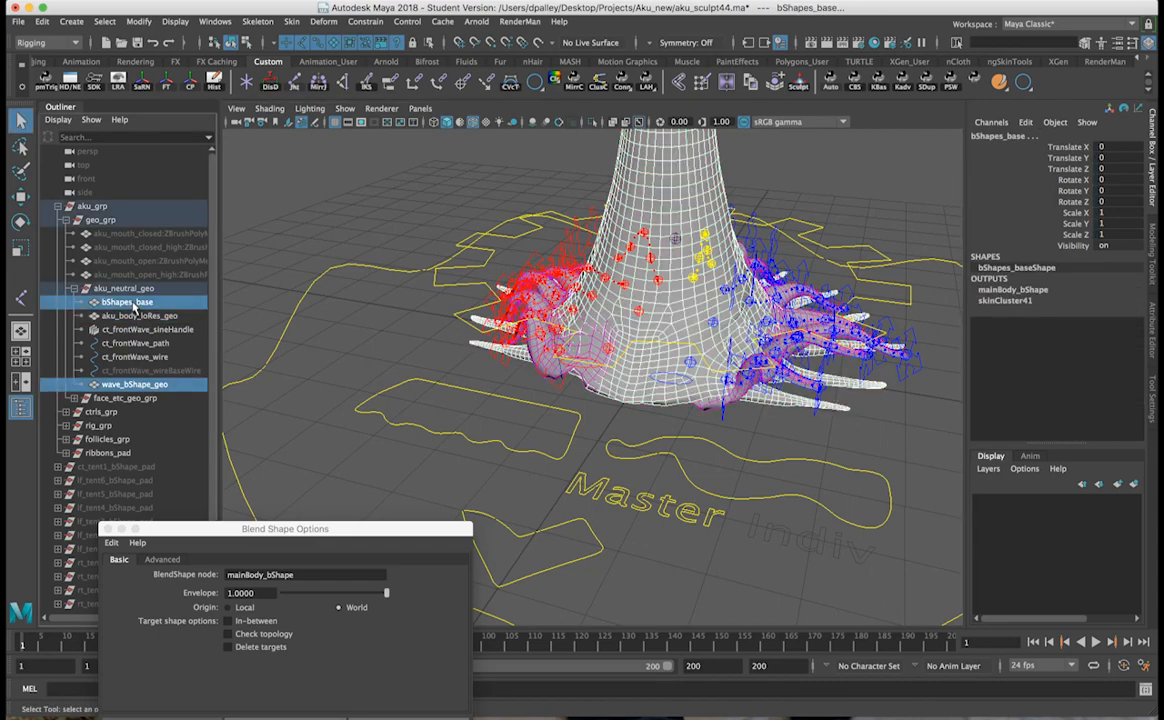
key(ctrl+h)
alt+drag(784, 446, 730, 437)
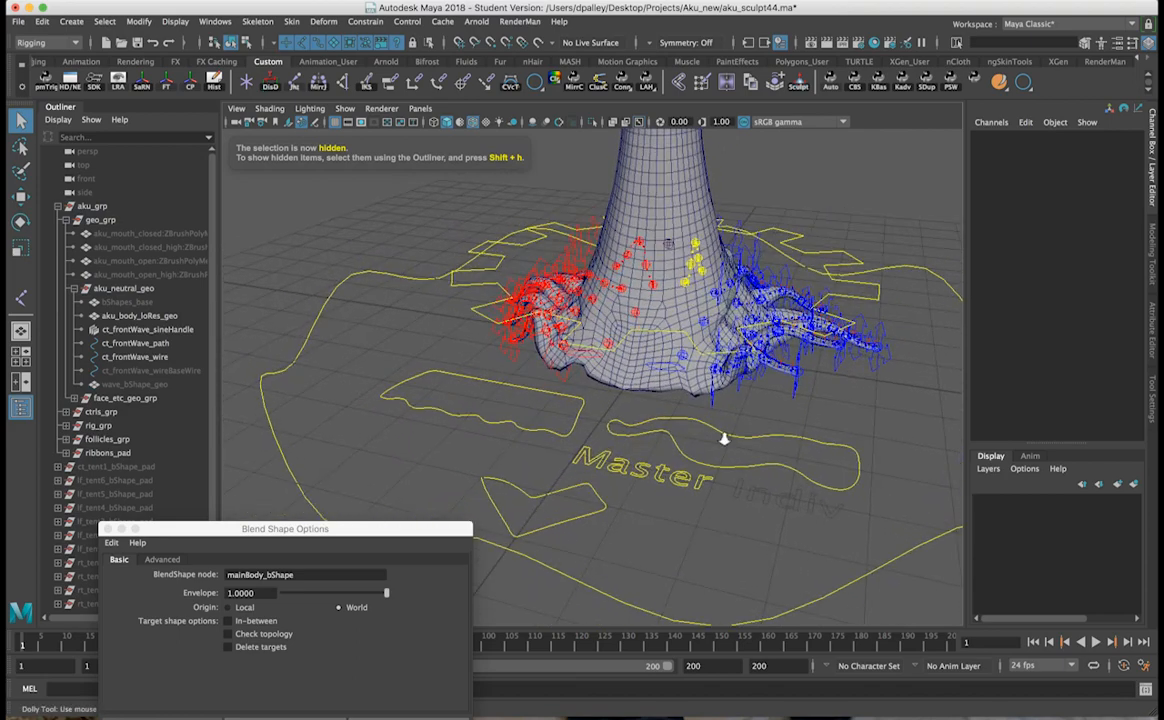
alt+right_drag(725, 436, 761, 442)
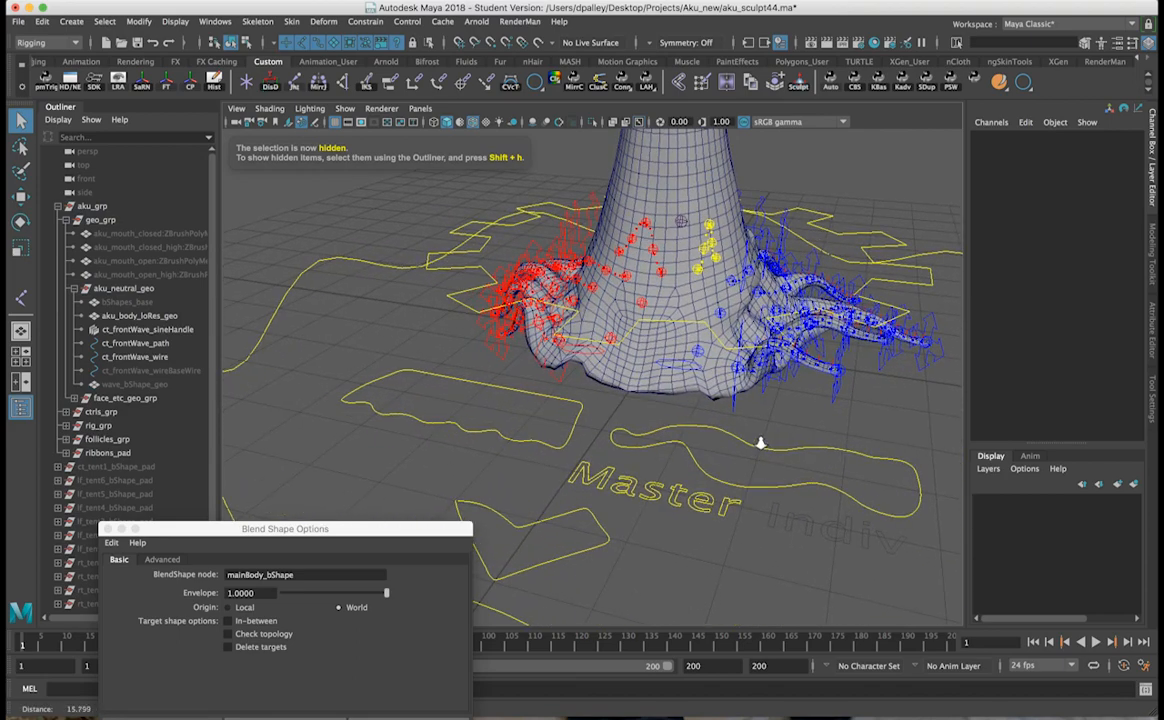
click(107, 528)
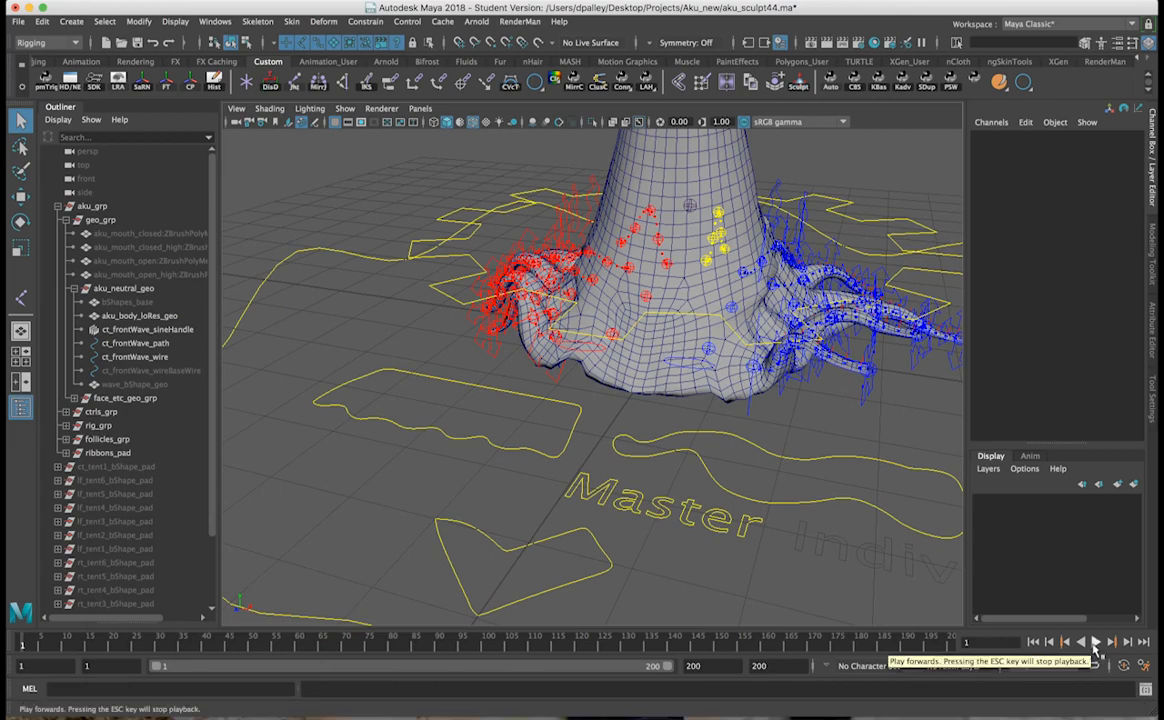
Step: Play the animation, examine the tentacles and front wave from the front, side and back, and stop playback
click(1096, 643)
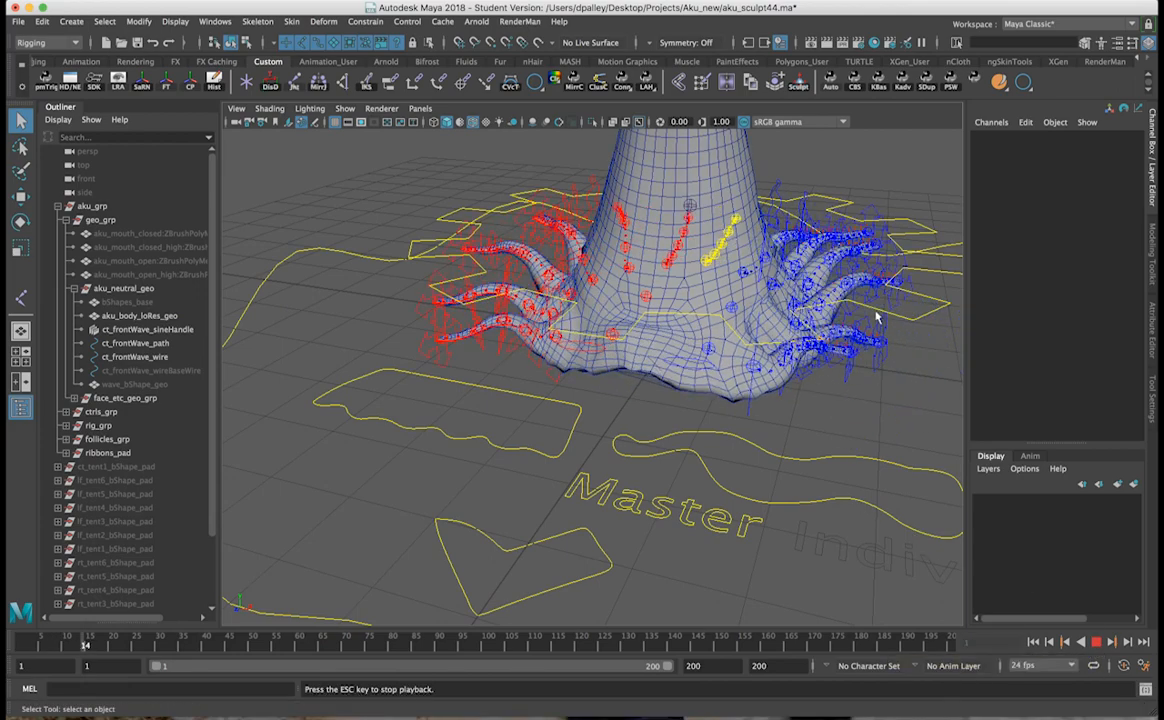
alt+drag(773, 327, 560, 400)
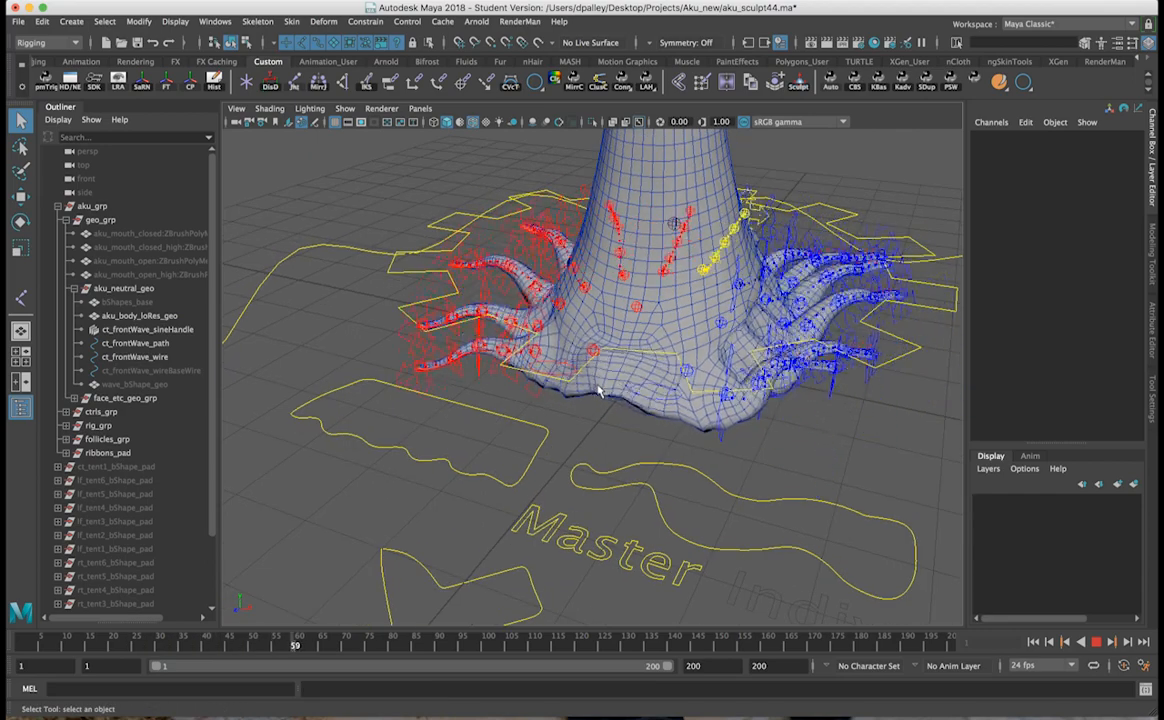
alt+right_drag(772, 390, 685, 379)
alt+drag(685, 379, 511, 397)
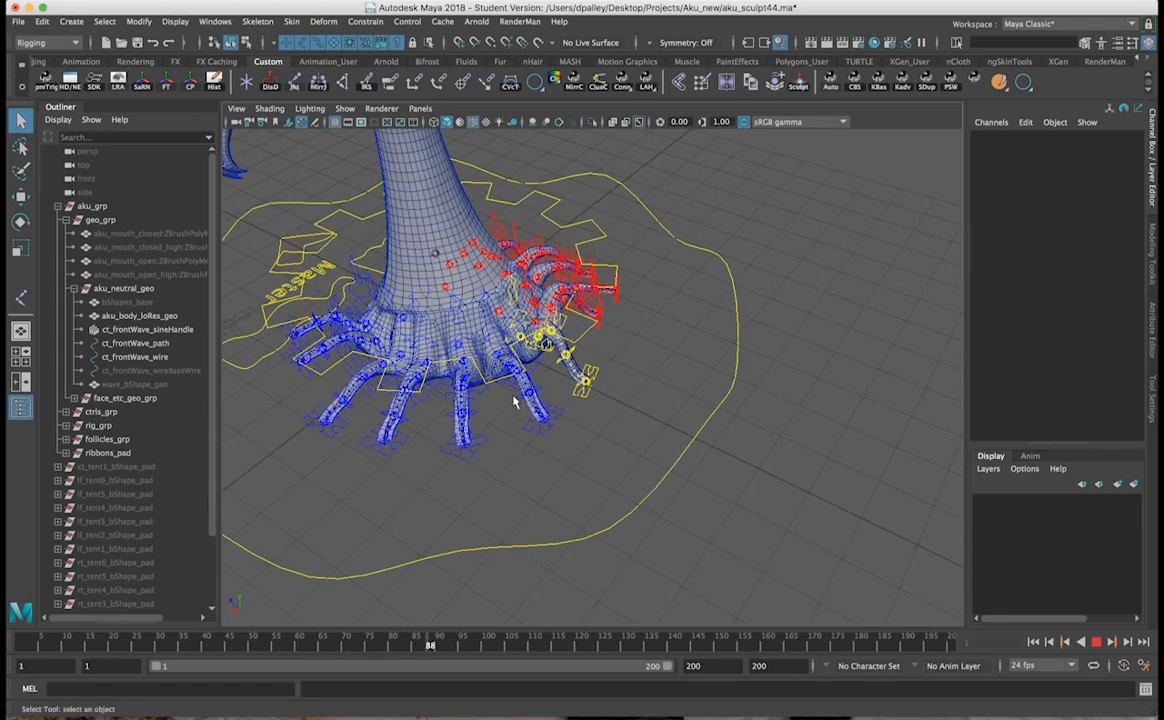
alt+right_drag(515, 393, 618, 397)
alt+drag(618, 397, 730, 380)
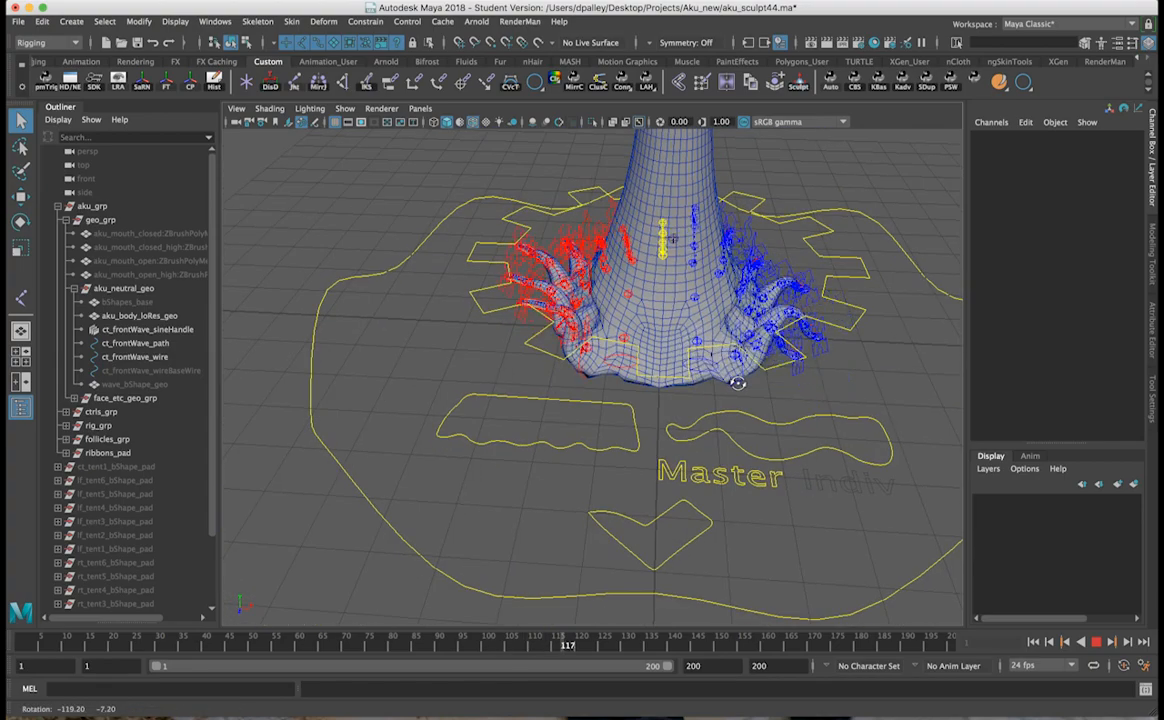
alt+middle_drag(722, 382, 691, 408)
mouse_move(632, 432)
alt+mouse_down()
mouse_move(583, 378)
mouse_move(611, 426)
alt+mouse_up()
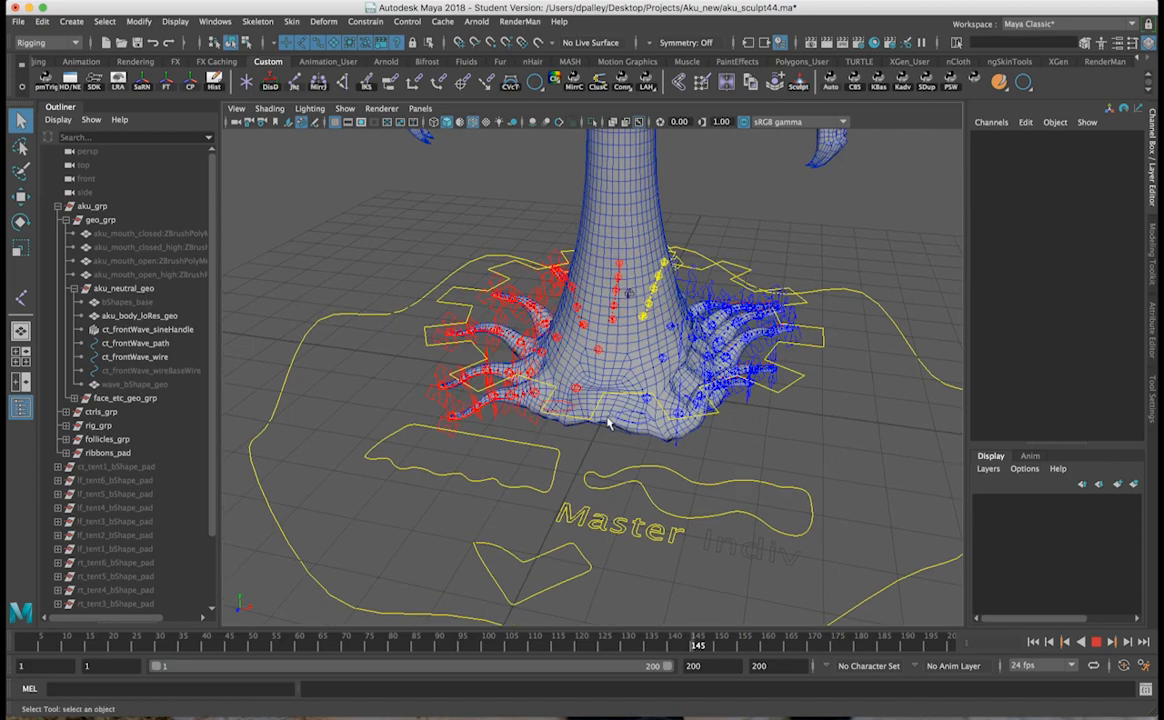
key(Escape)
Step: Inspect the body's front edge with ct_lowerBody_icon selected, clear the selection, and return to the first frame
alt+drag(882, 460, 658, 456)
scroll(658, 456, up, 4)
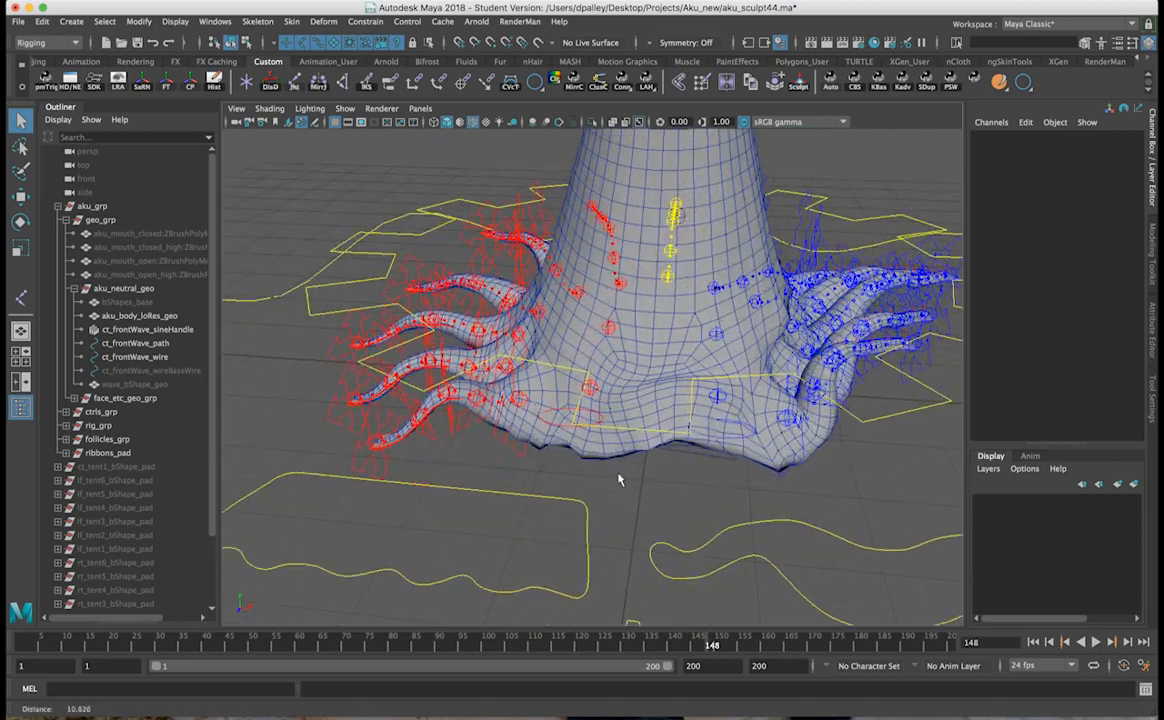
click(545, 443)
alt+drag(569, 378, 553, 420)
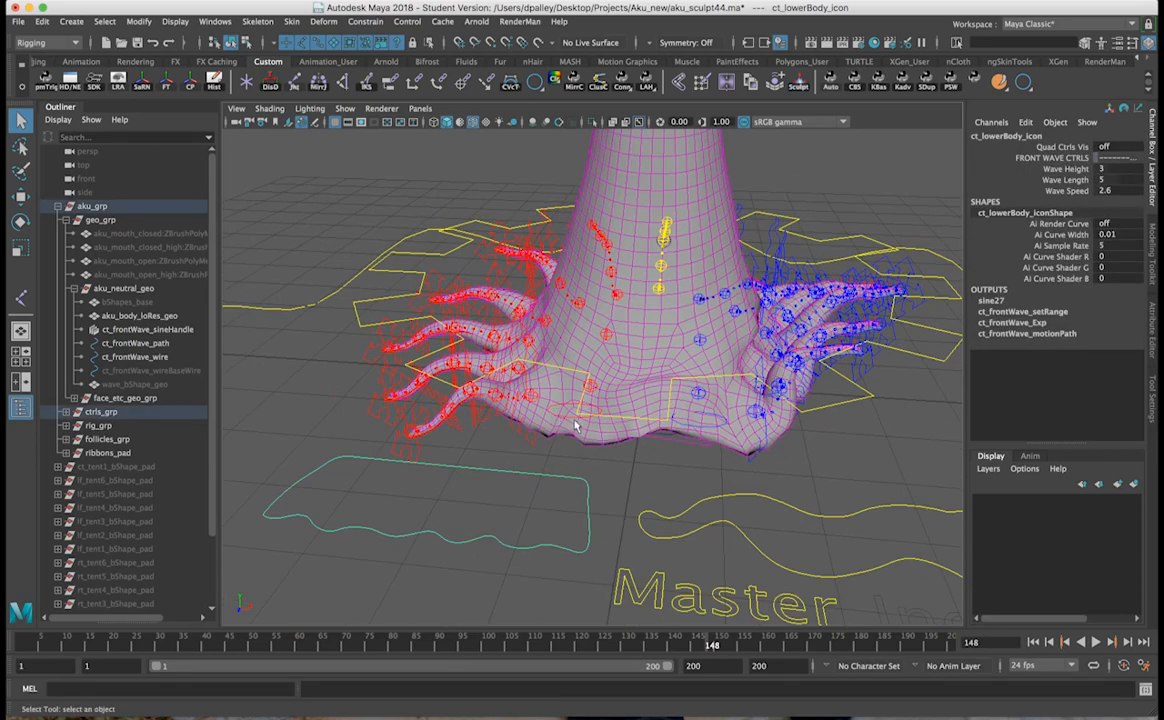
alt+drag(571, 430, 640, 432)
click(791, 518)
alt+right_drag(792, 520, 670, 494)
alt+drag(670, 494, 684, 494)
alt+middle_drag(684, 494, 658, 480)
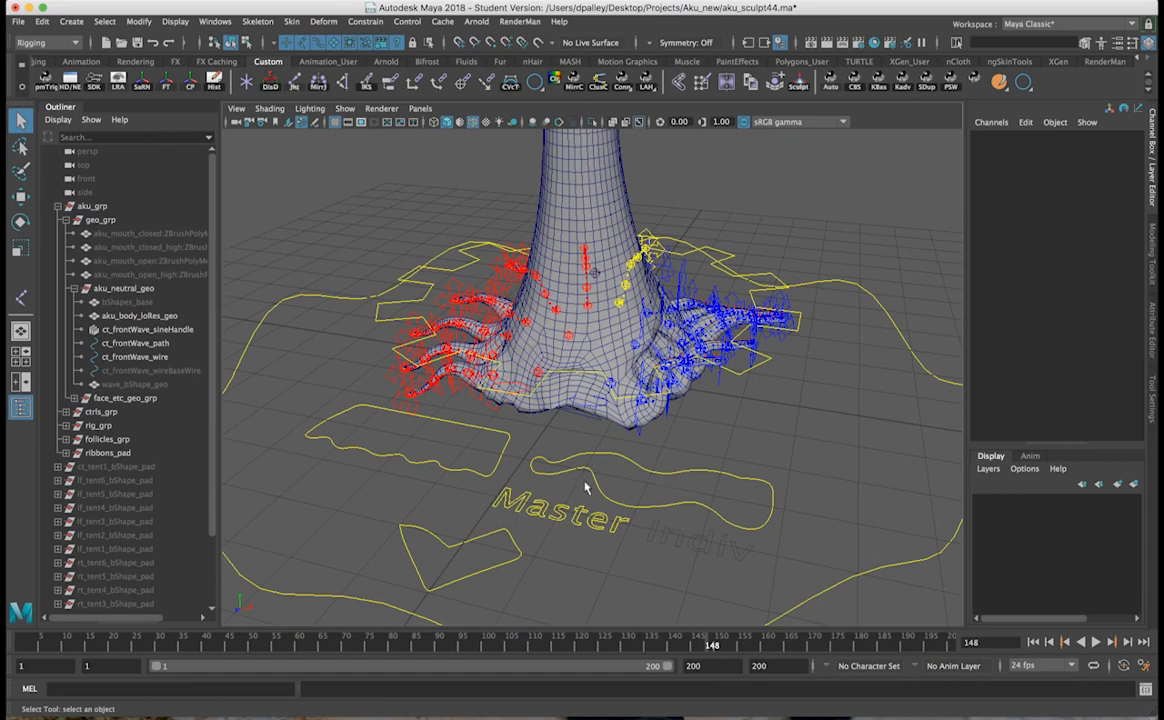
click(1033, 642)
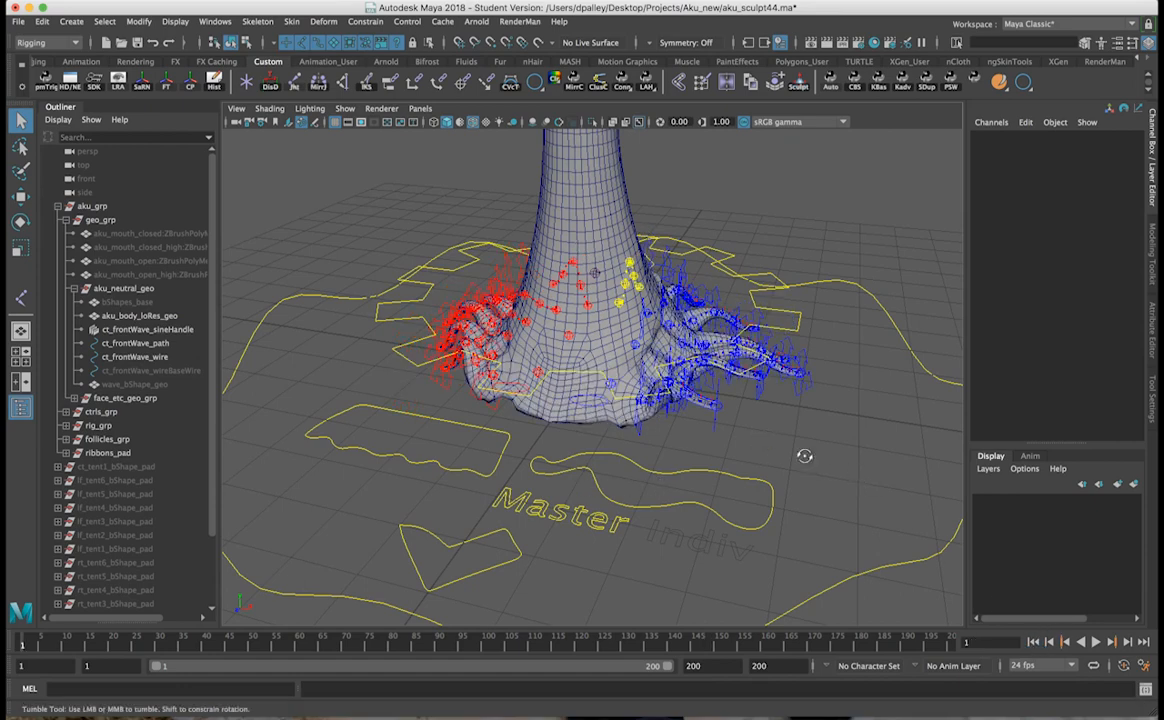
Step: Examine the character's body, arms and tentacle base on the first frame from several angles and distances
alt+drag(769, 452, 805, 455)
alt+middle_drag(805, 455, 808, 454)
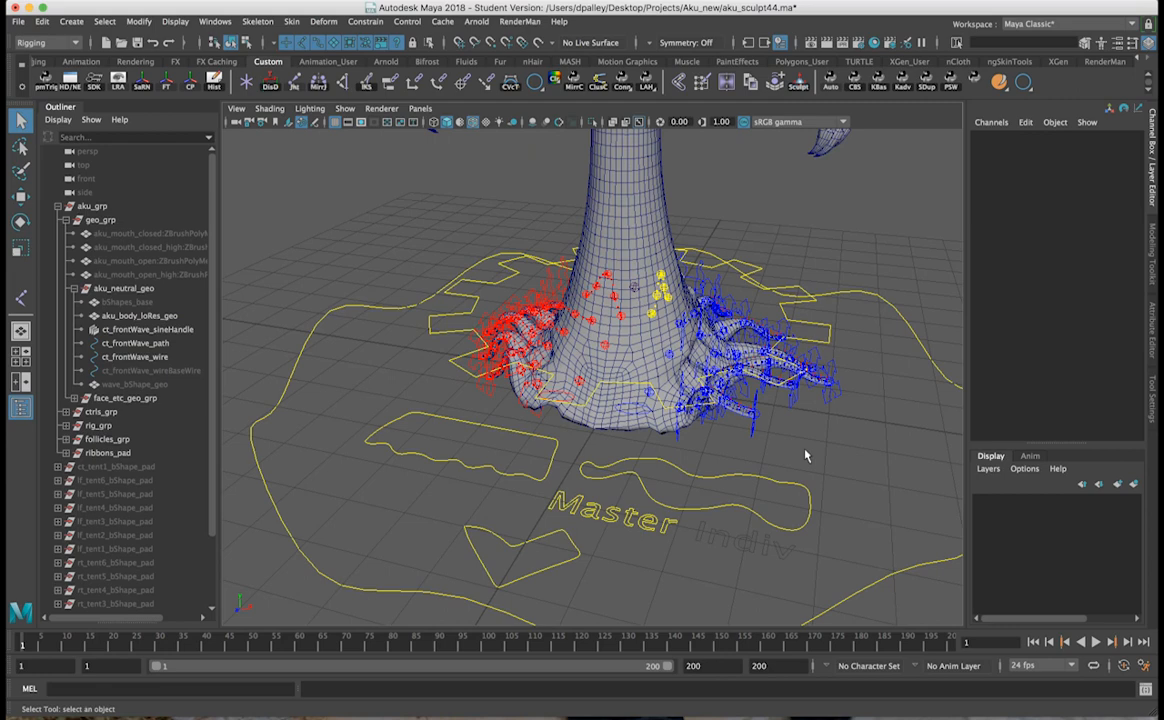
alt+right_drag(735, 442, 703, 465)
alt+drag(703, 465, 665, 478)
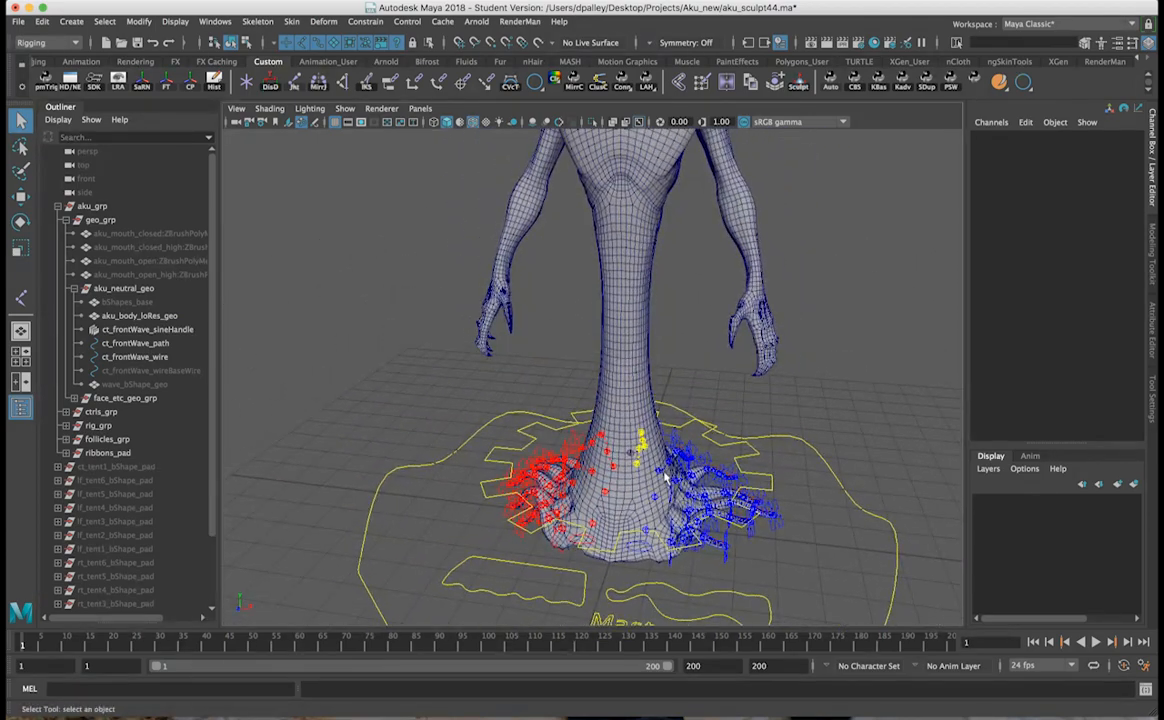
alt+drag(645, 215, 652, 403)
alt+drag(566, 522, 764, 320)
alt+middle_drag(764, 320, 780, 280)
alt+right_drag(780, 280, 745, 325)
alt+drag(745, 325, 753, 325)
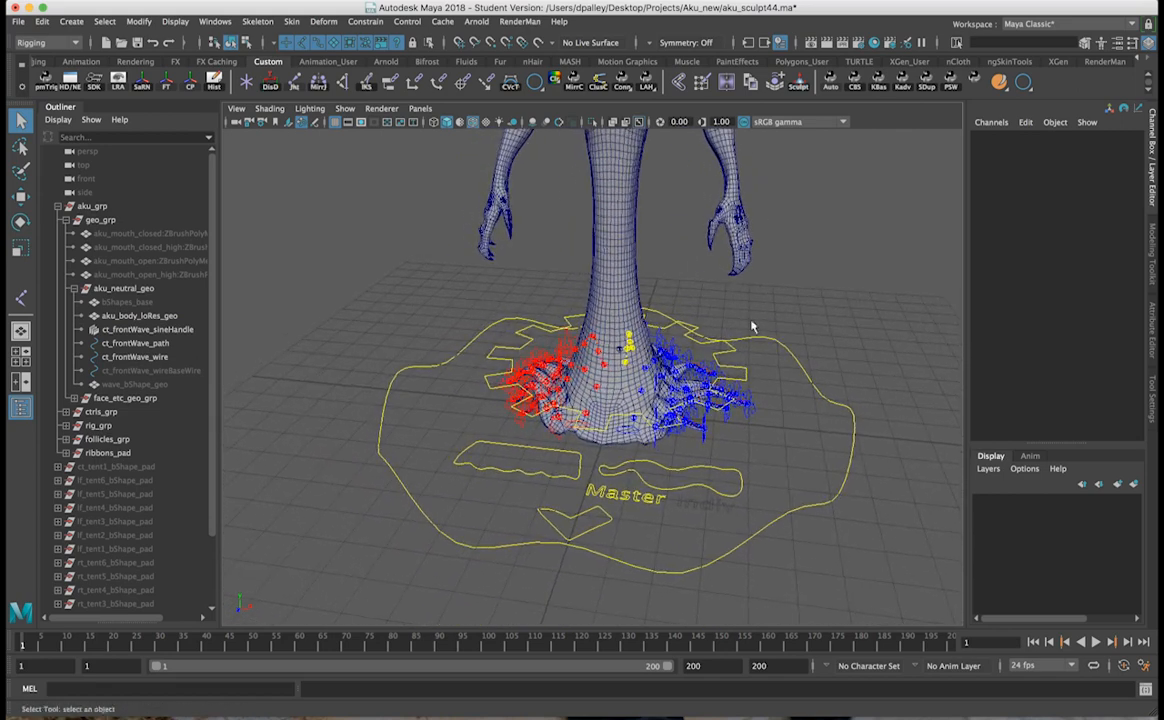
alt+middle_drag(753, 325, 760, 334)
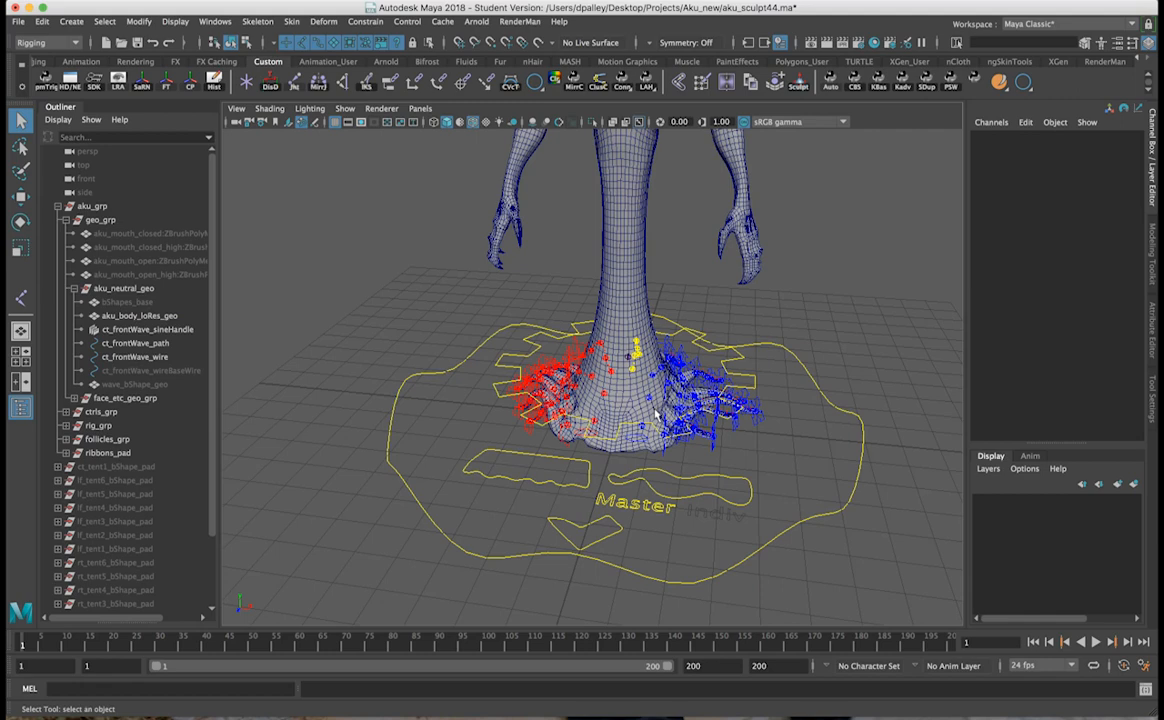
alt+drag(655, 412, 706, 451)
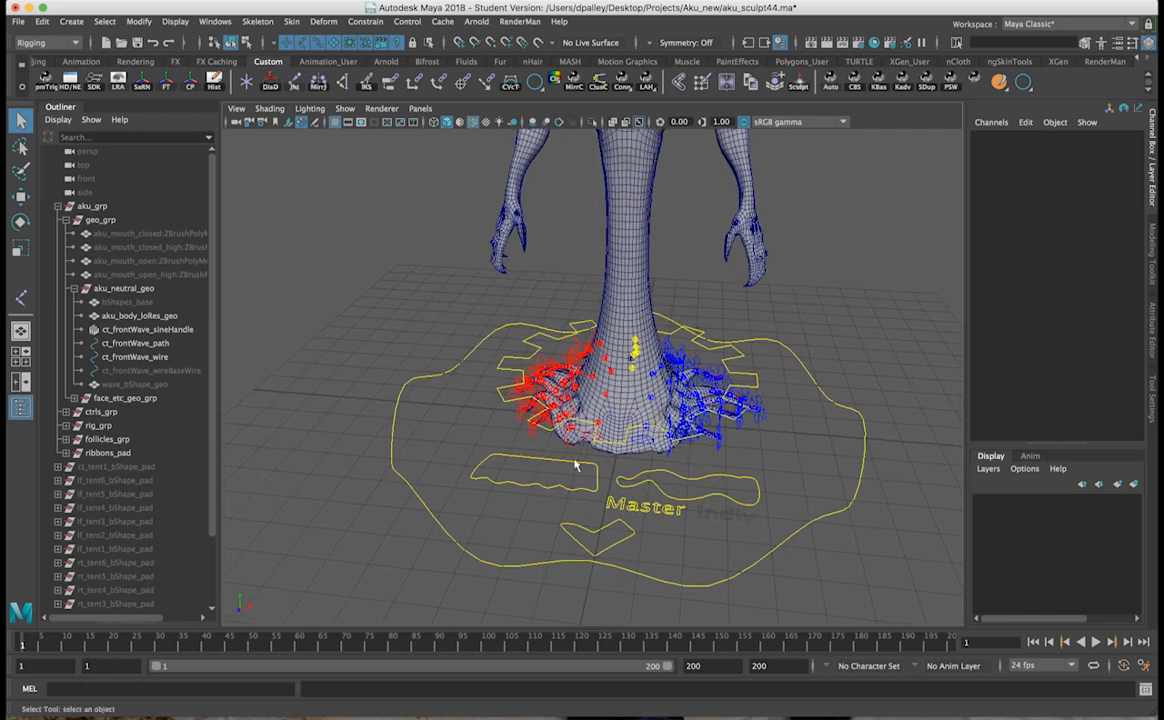
alt+drag(663, 392, 714, 430)
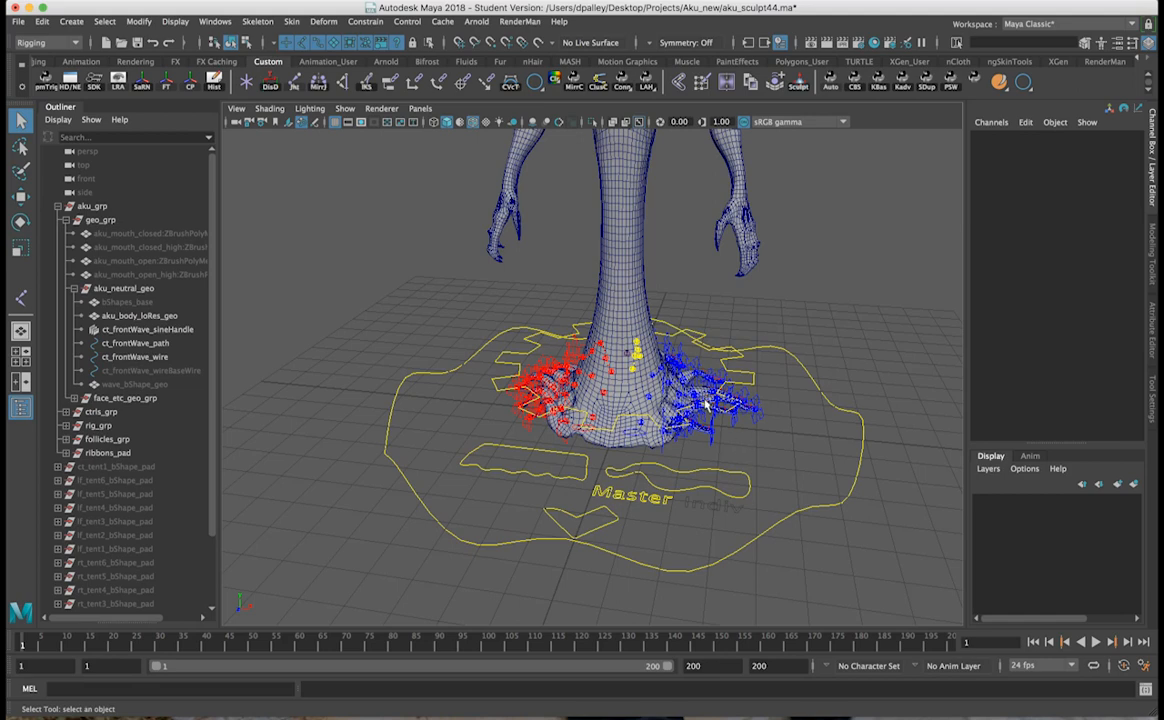
alt+drag(578, 447, 694, 441)
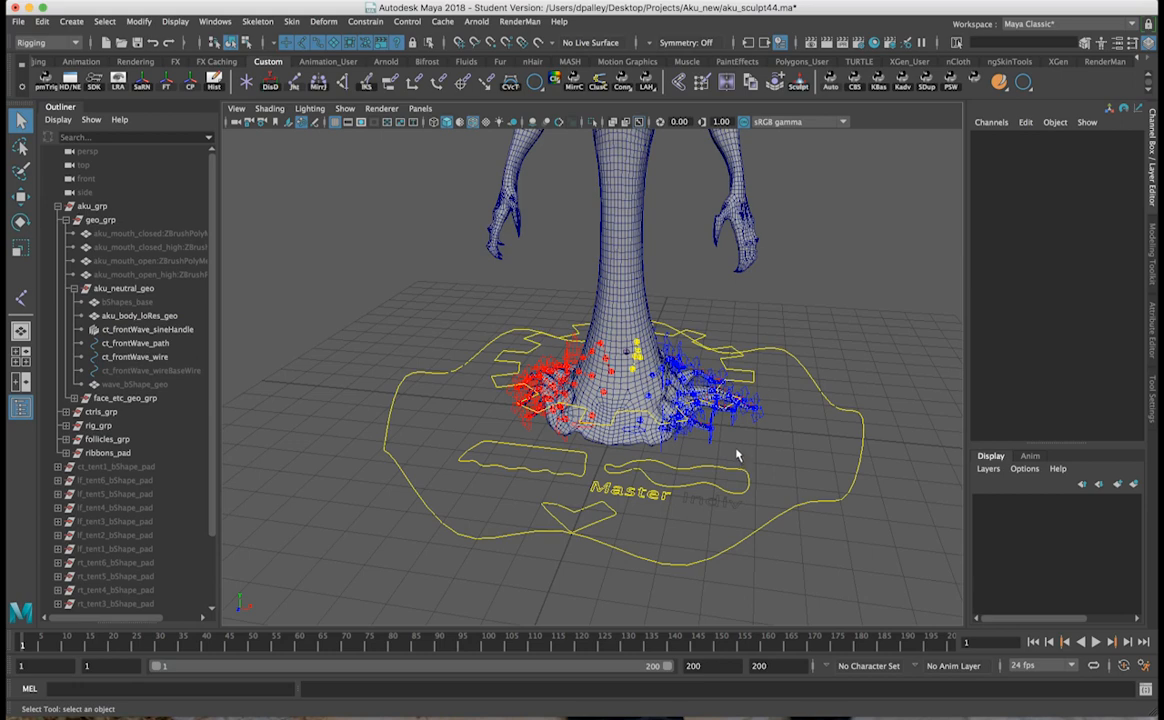
scroll(640, 456, up, 2)
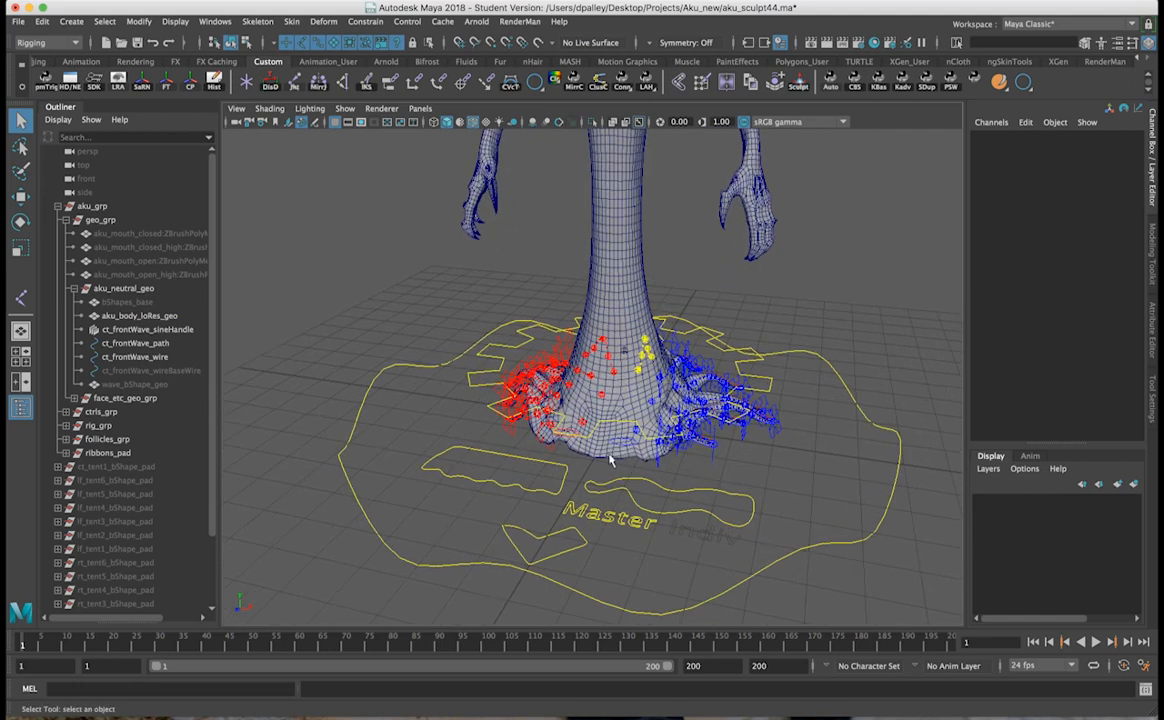
alt+drag(738, 456, 769, 456)
alt+drag(838, 465, 804, 451)
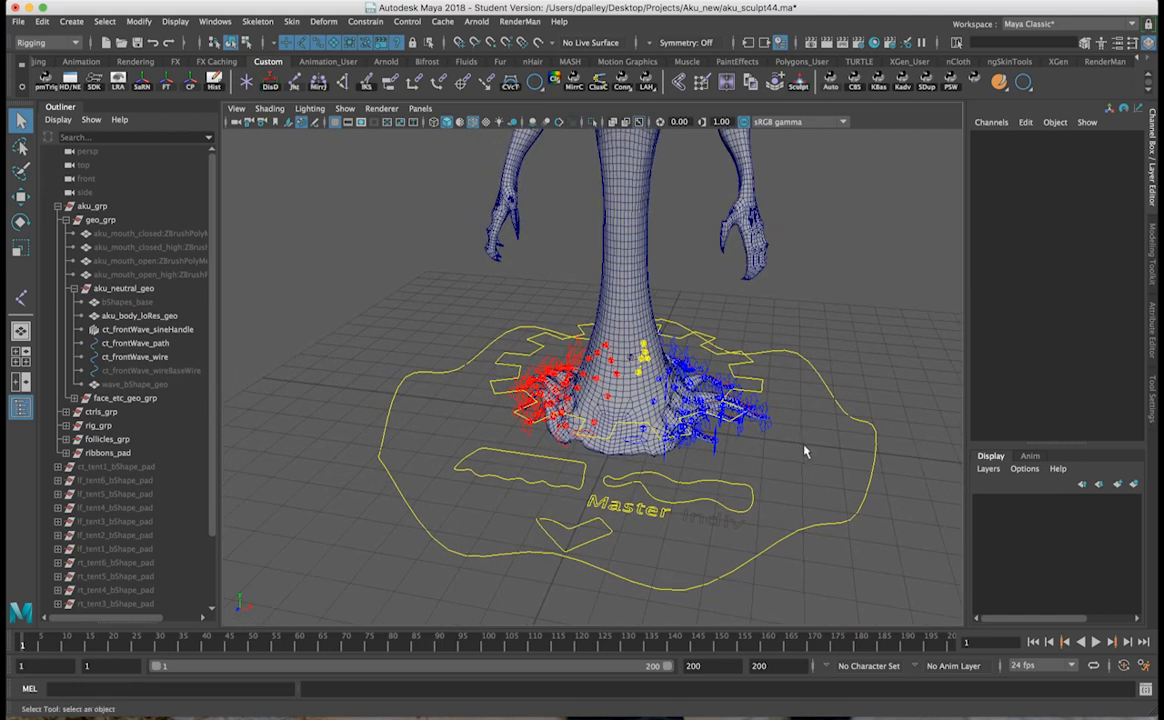